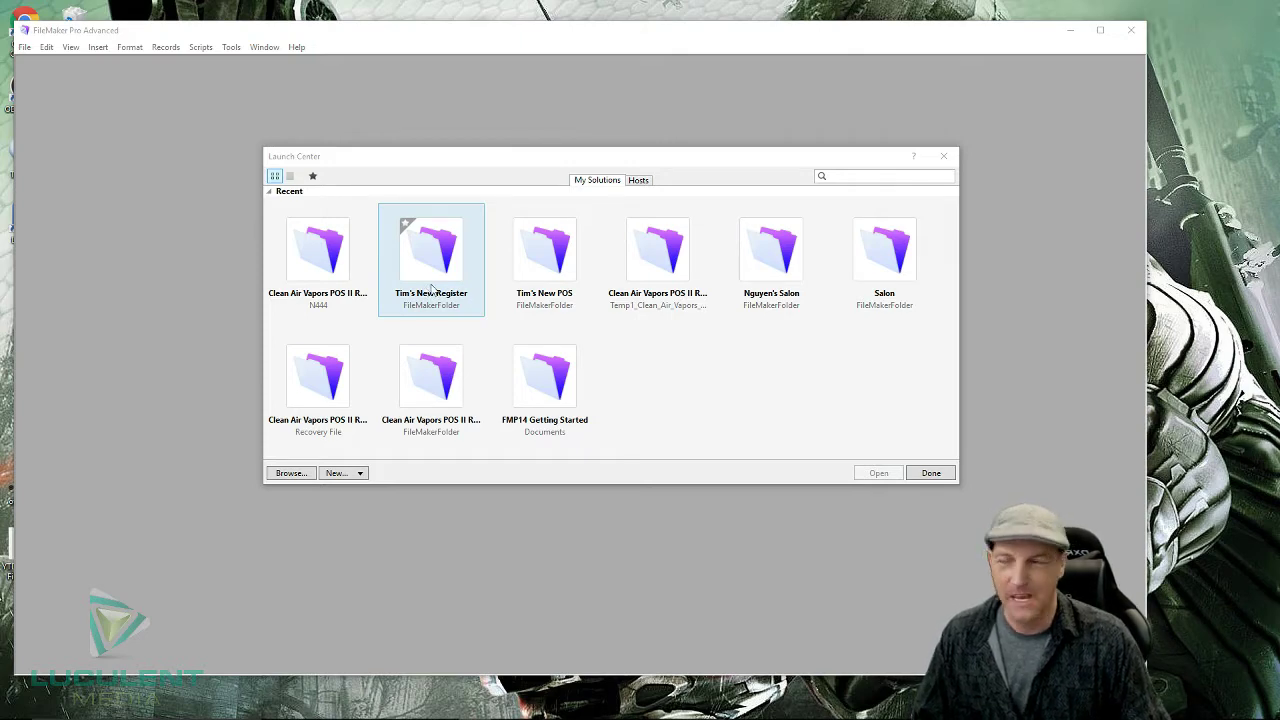
- Open the Tim's New Register solution from the Launch Center
click(438, 273)
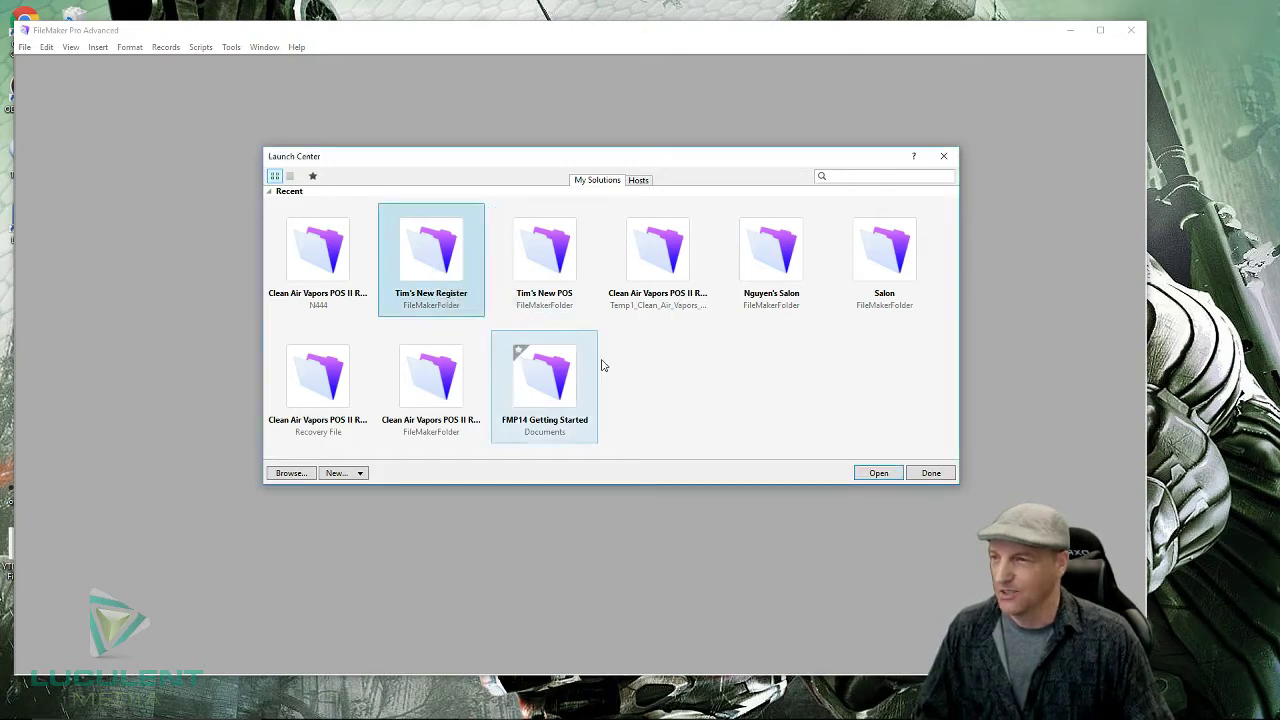
click(870, 475)
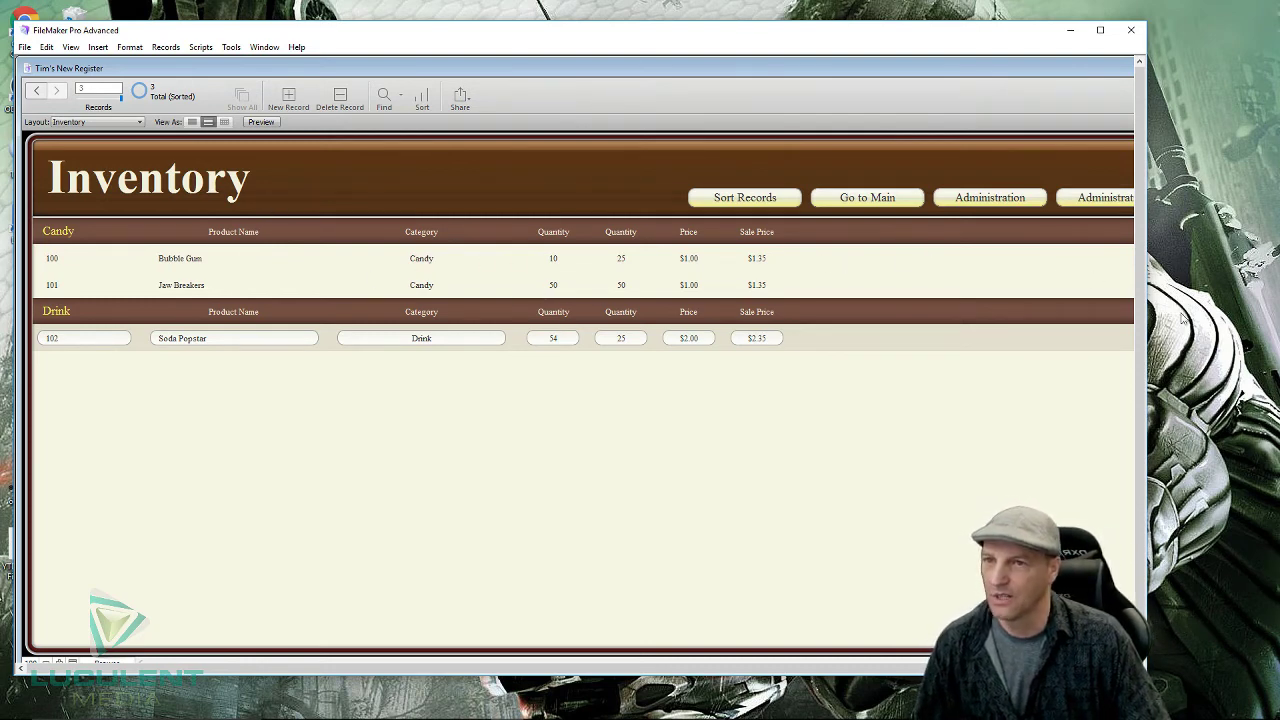
- Resize and reposition the document window so the Inventory layout and both Administration buttons fit
drag(1143, 373, 1271, 345)
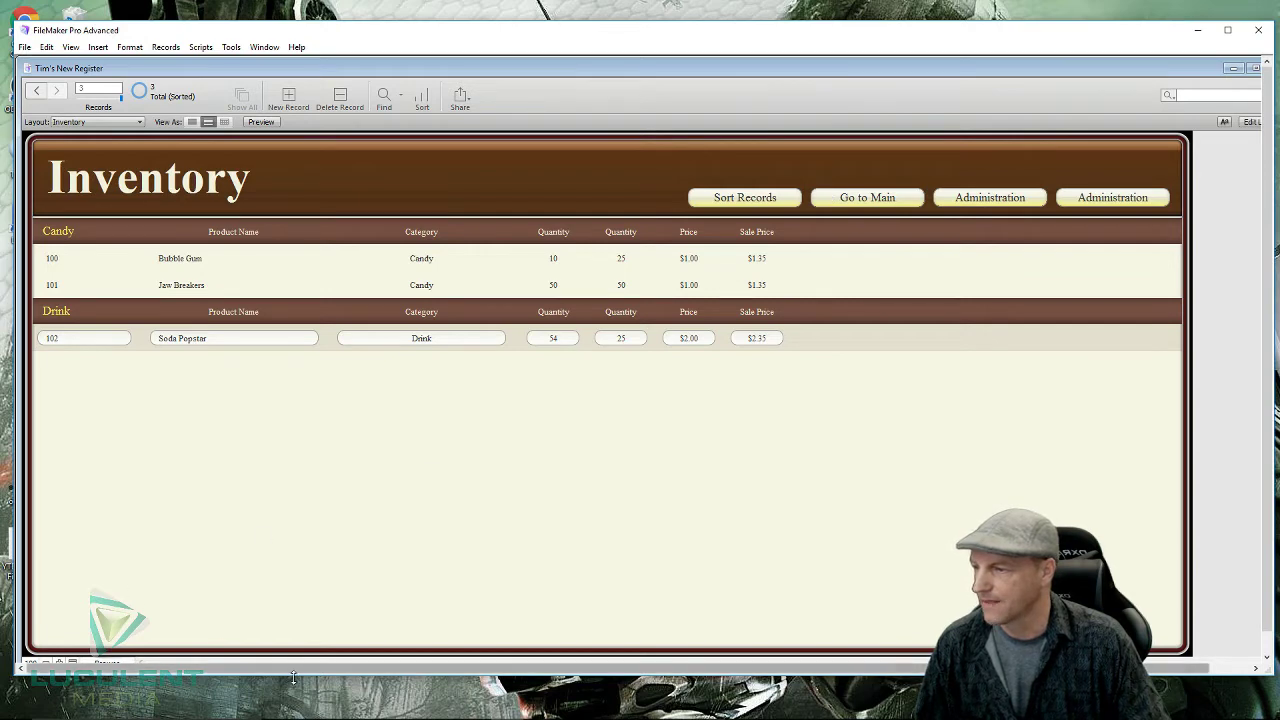
drag(292, 678, 292, 712)
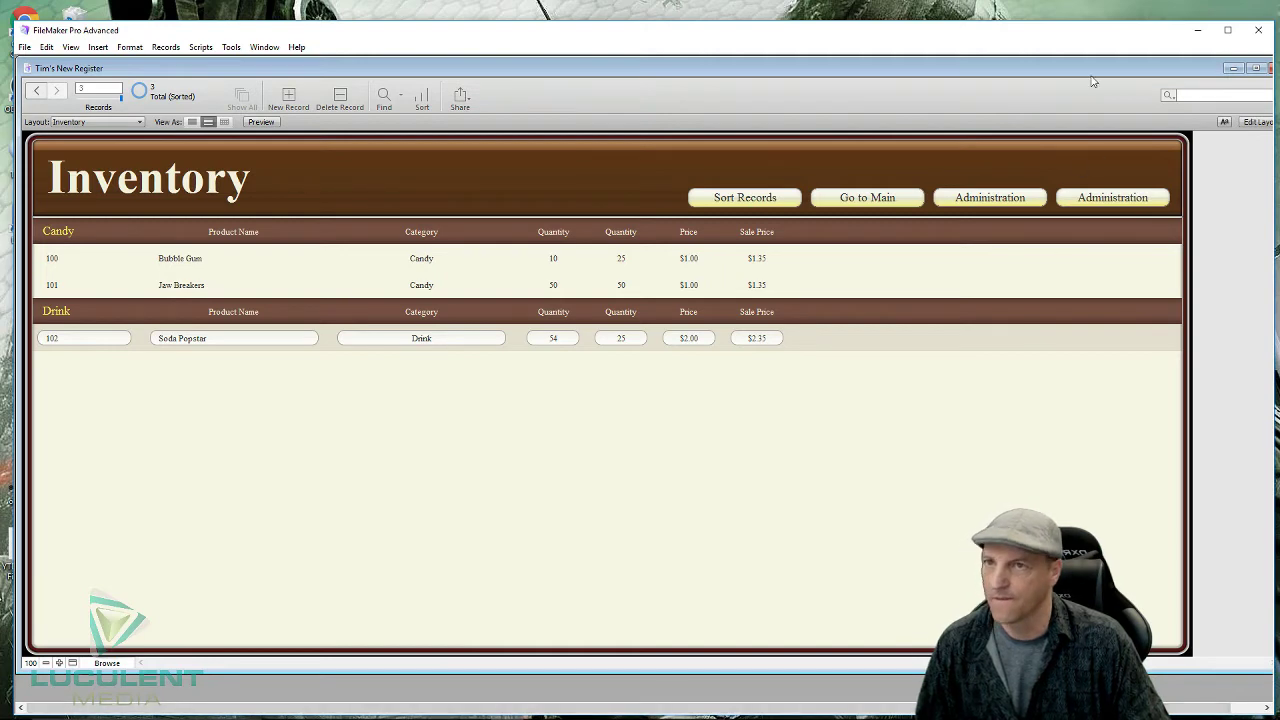
drag(1091, 68, 1035, 77)
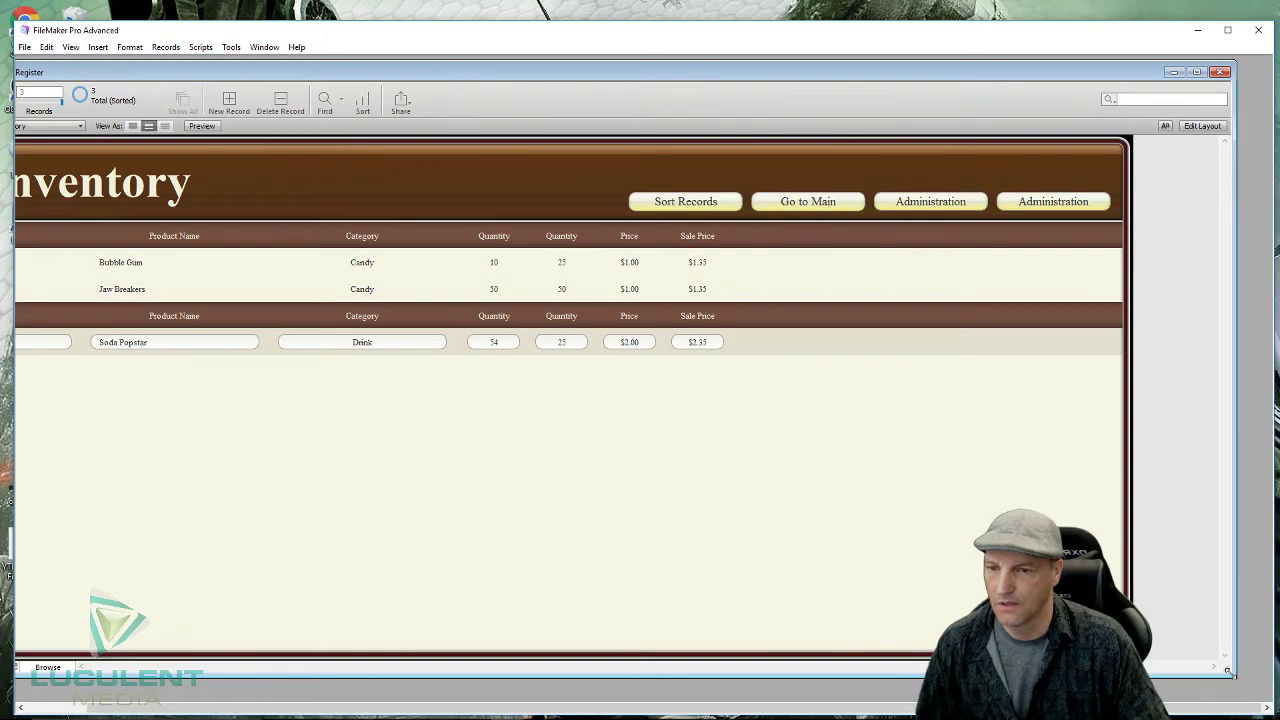
drag(1233, 675, 1166, 684)
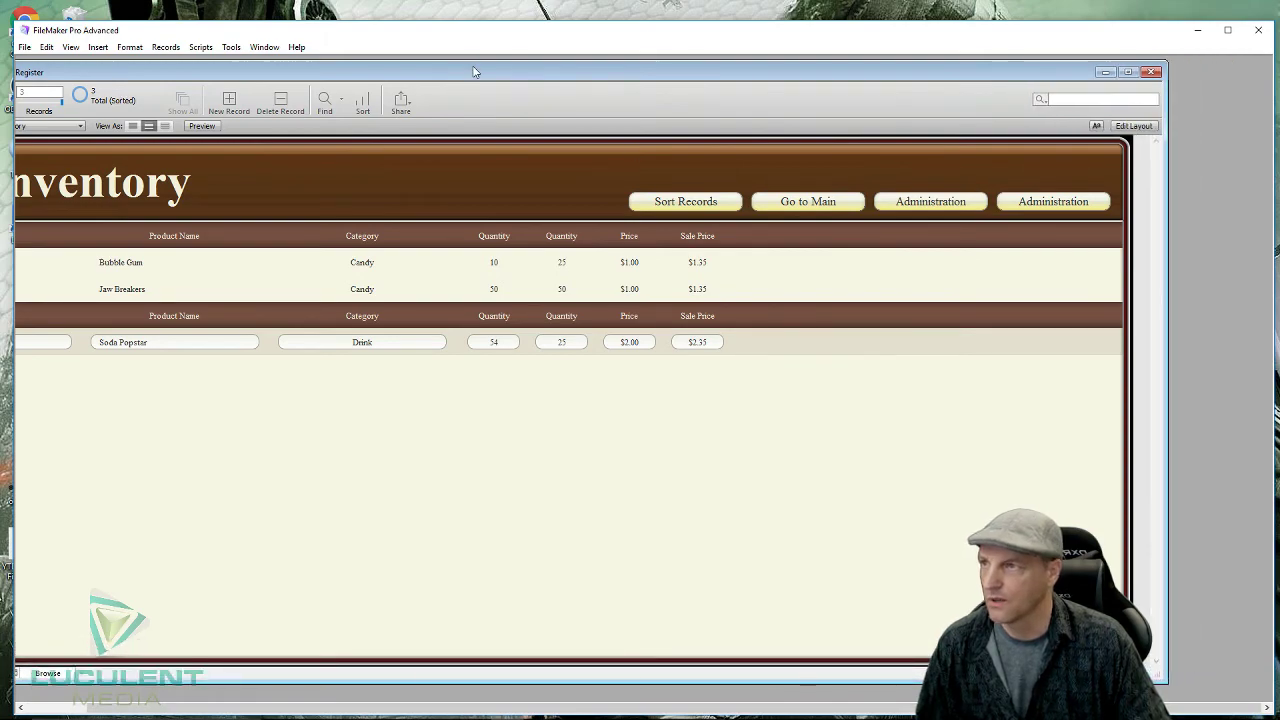
drag(477, 70, 533, 70)
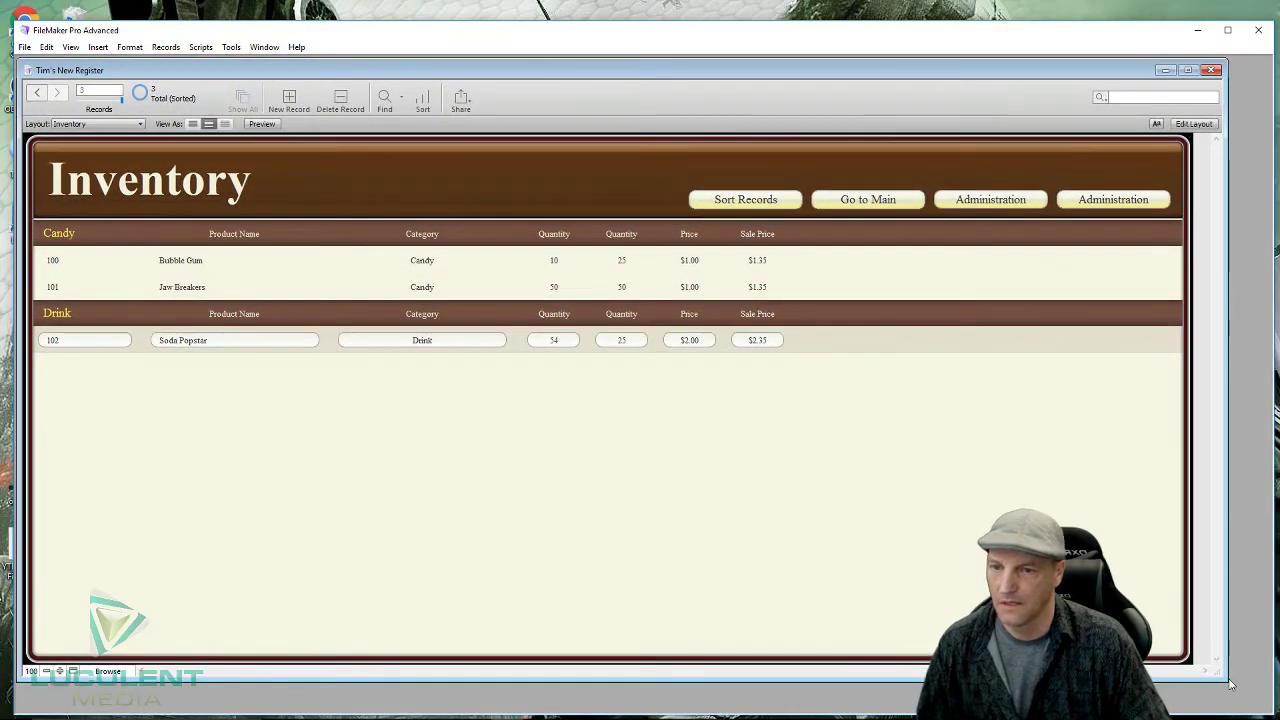
drag(1223, 678, 1245, 700)
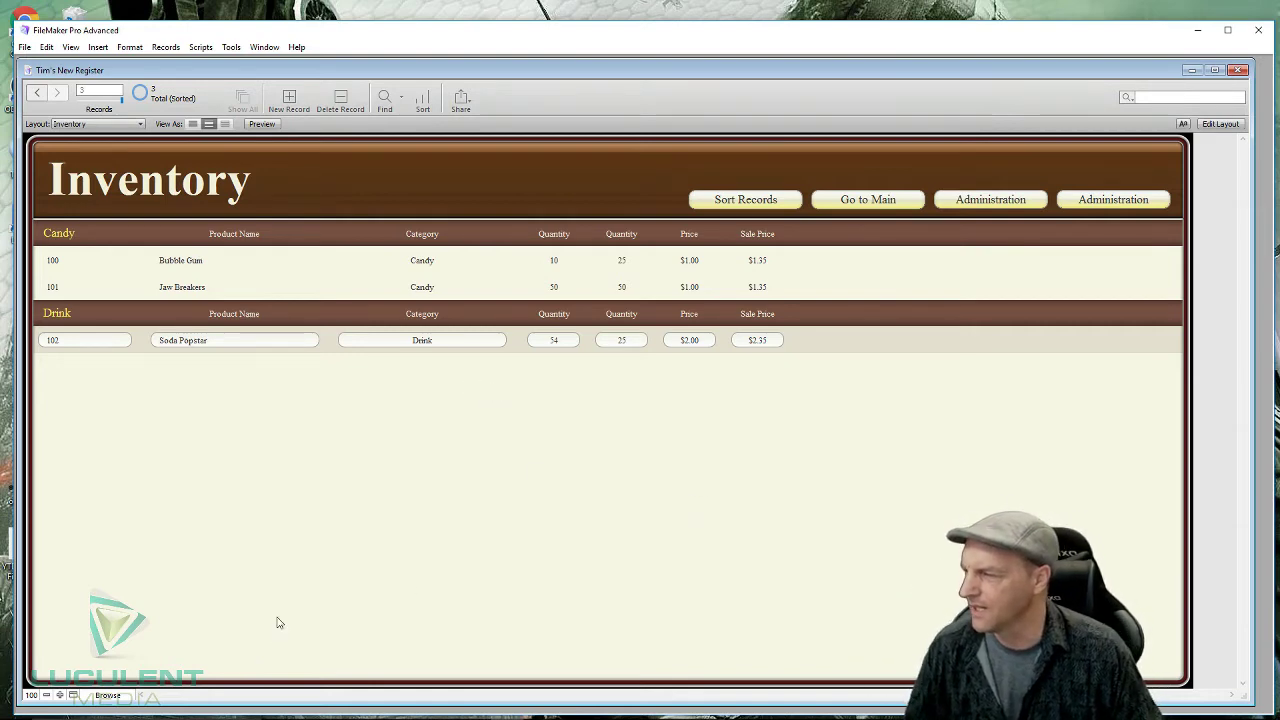
click(73, 695)
click(73, 695)
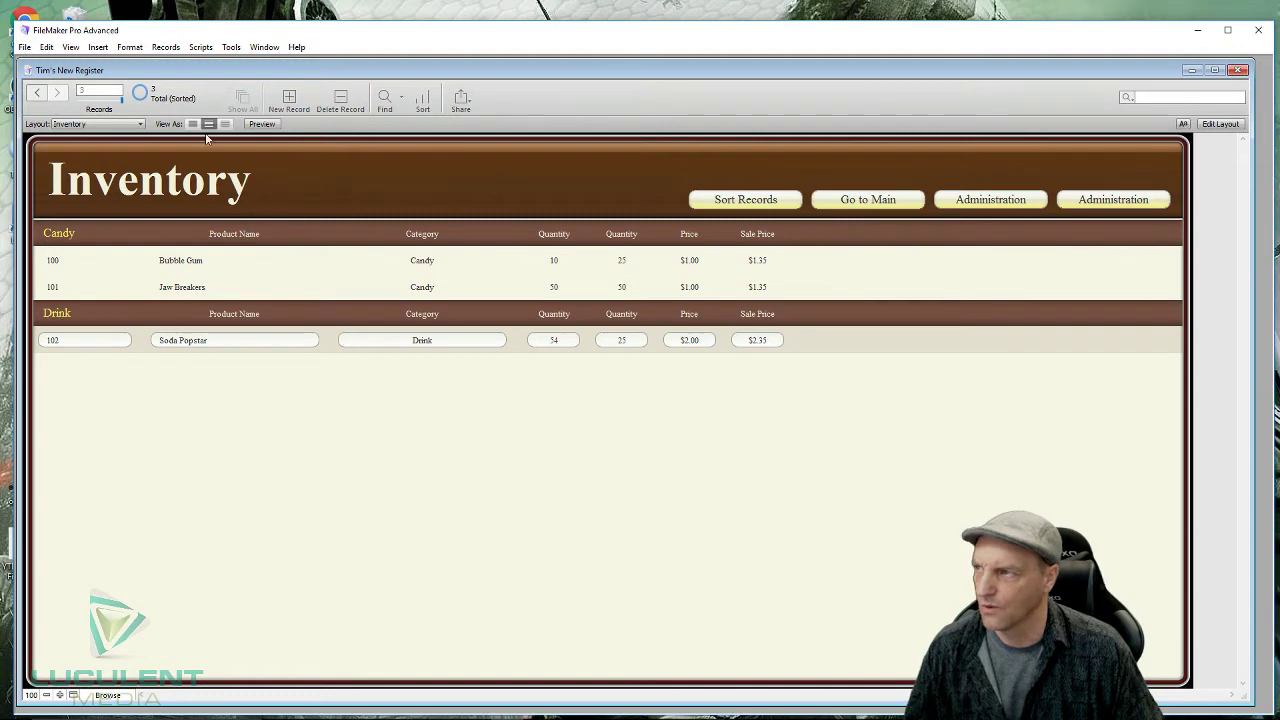
- Switch the Inventory layout to Layout mode and bring up Manage Database in view
click(1222, 124)
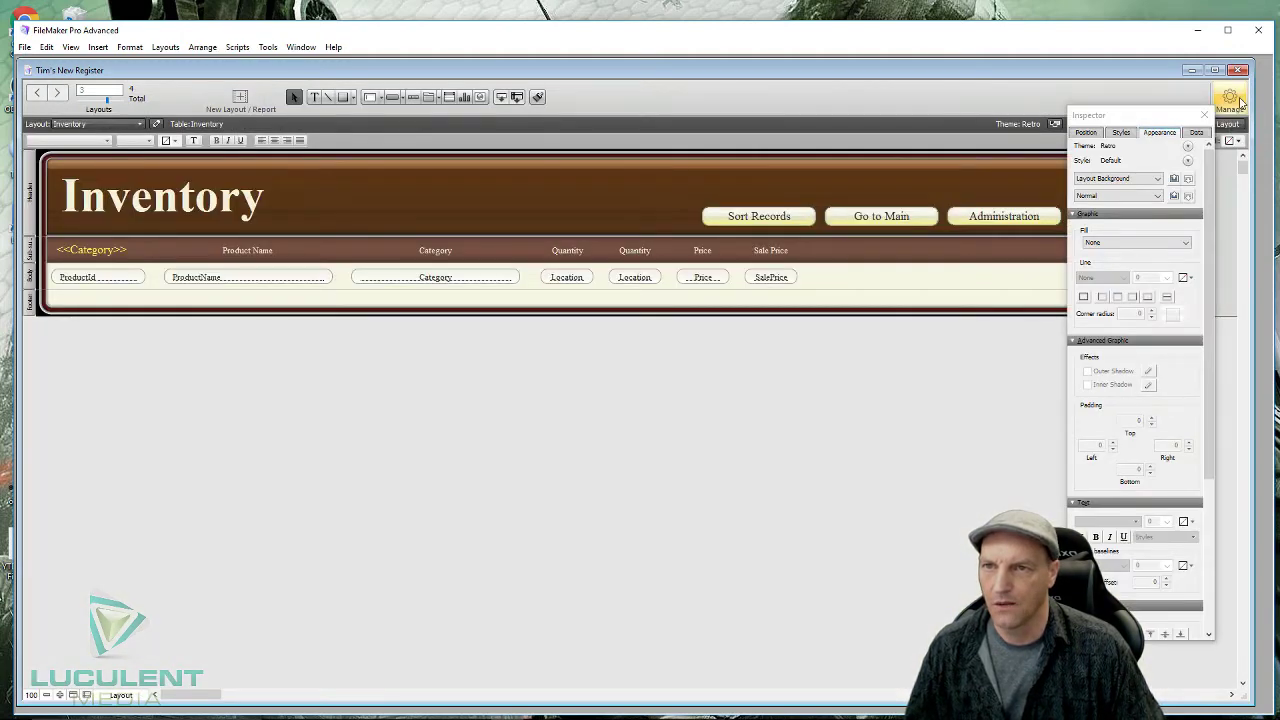
click(1232, 98)
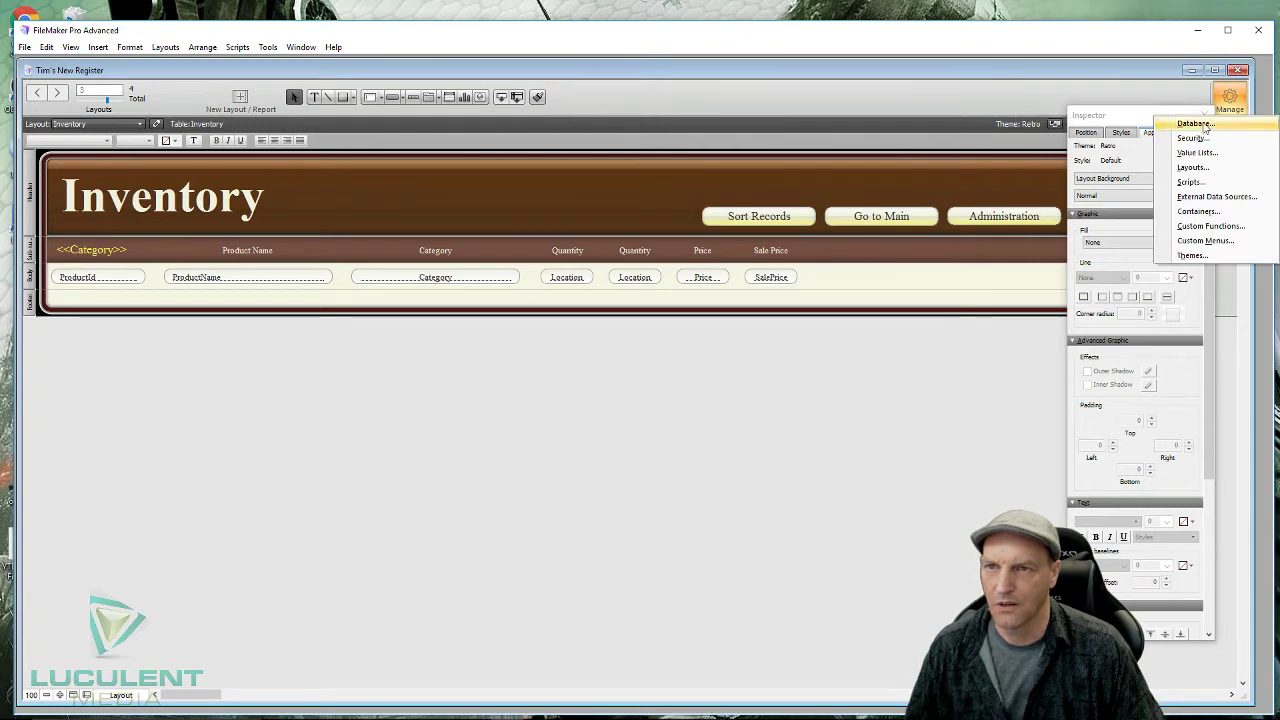
click(1194, 123)
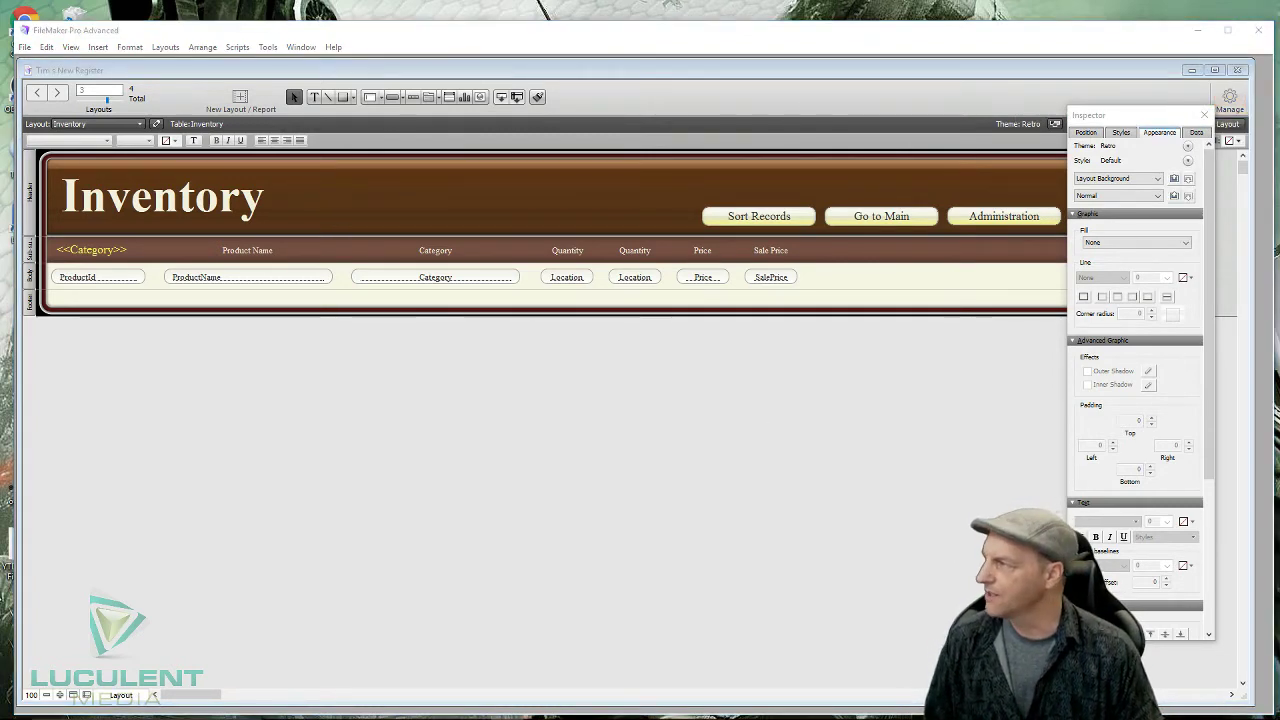
drag(271, 294, 608, 161)
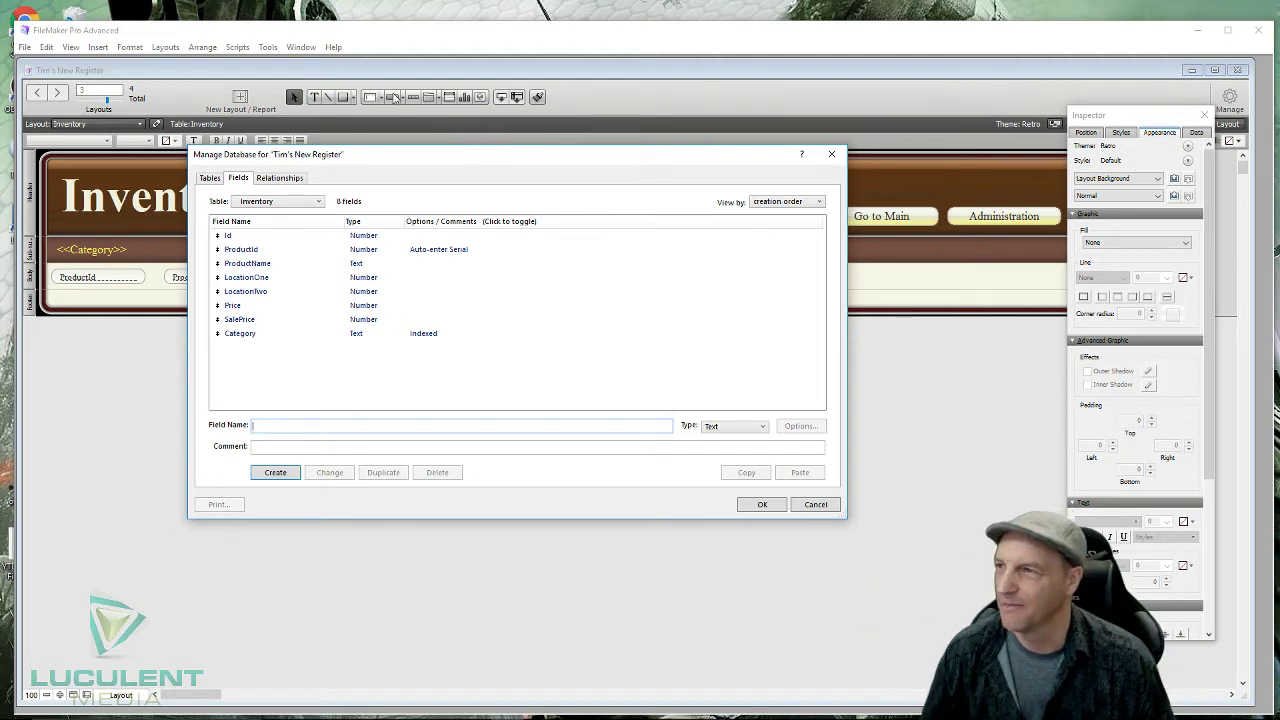
- Create Sum_Saleprice as a Summary field giving the Total of SalePrice
drag(500, 163, 642, 174)
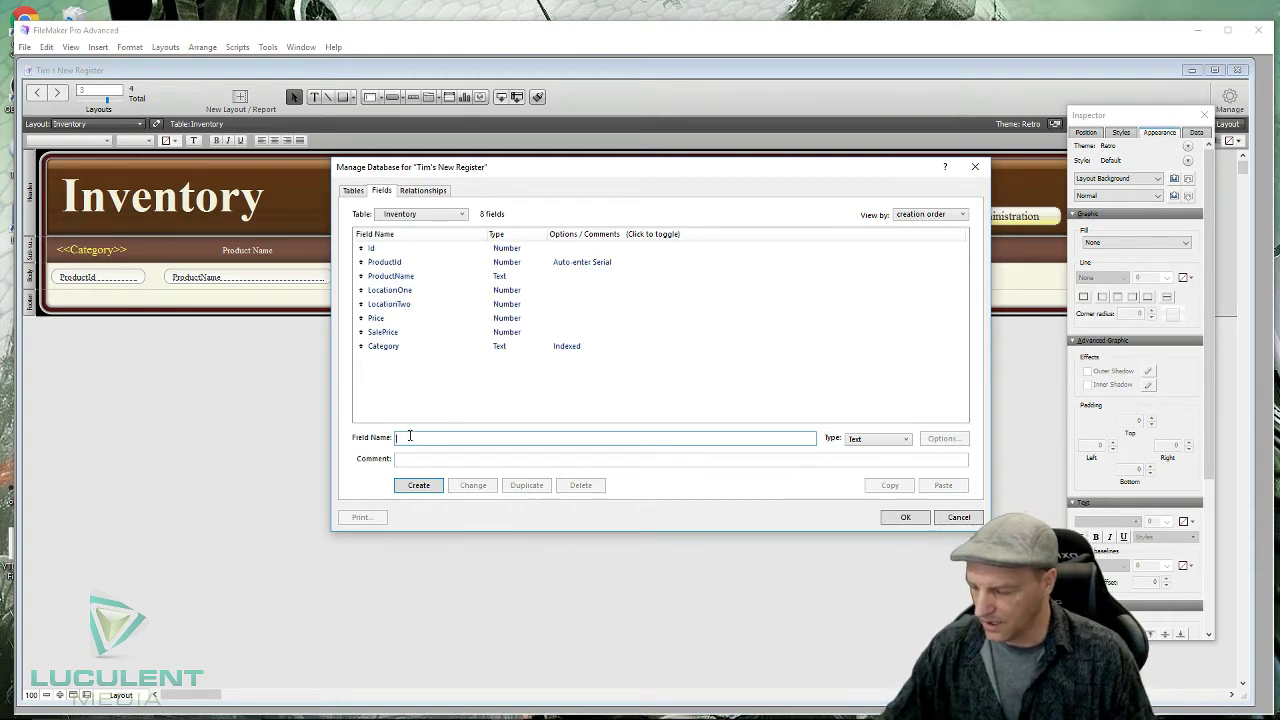
text(Su)
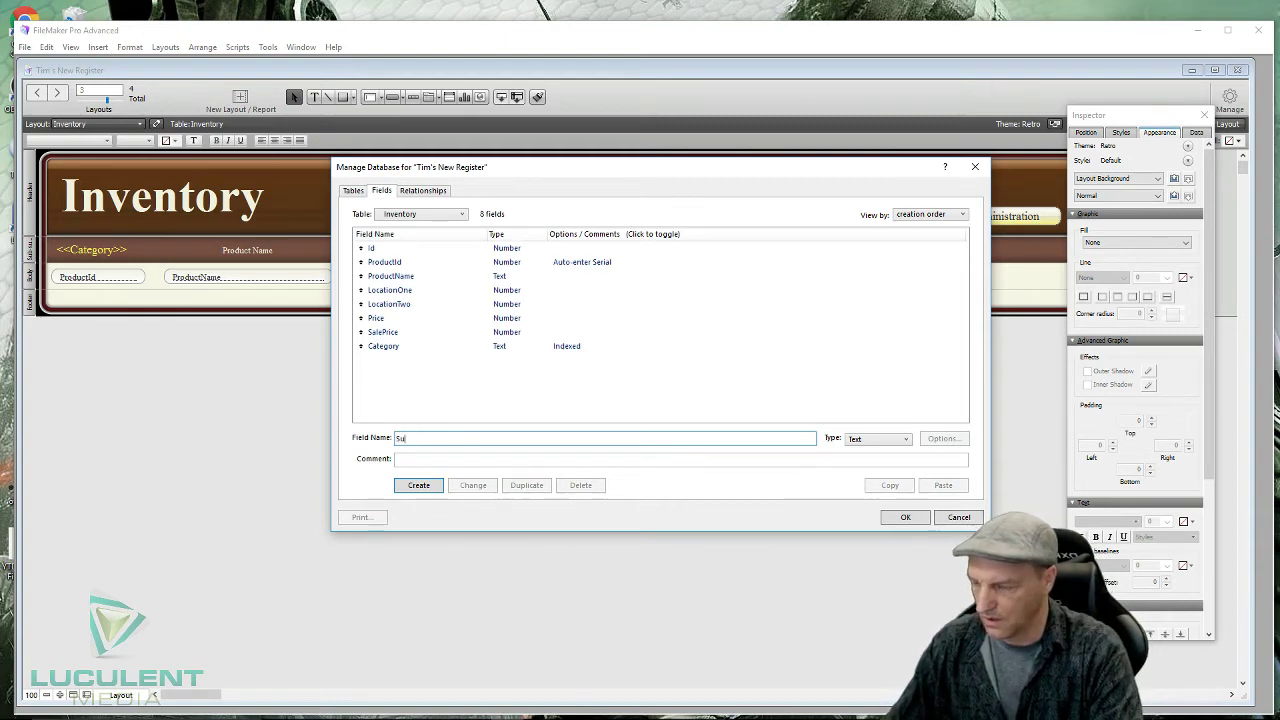
text(m_Sale)
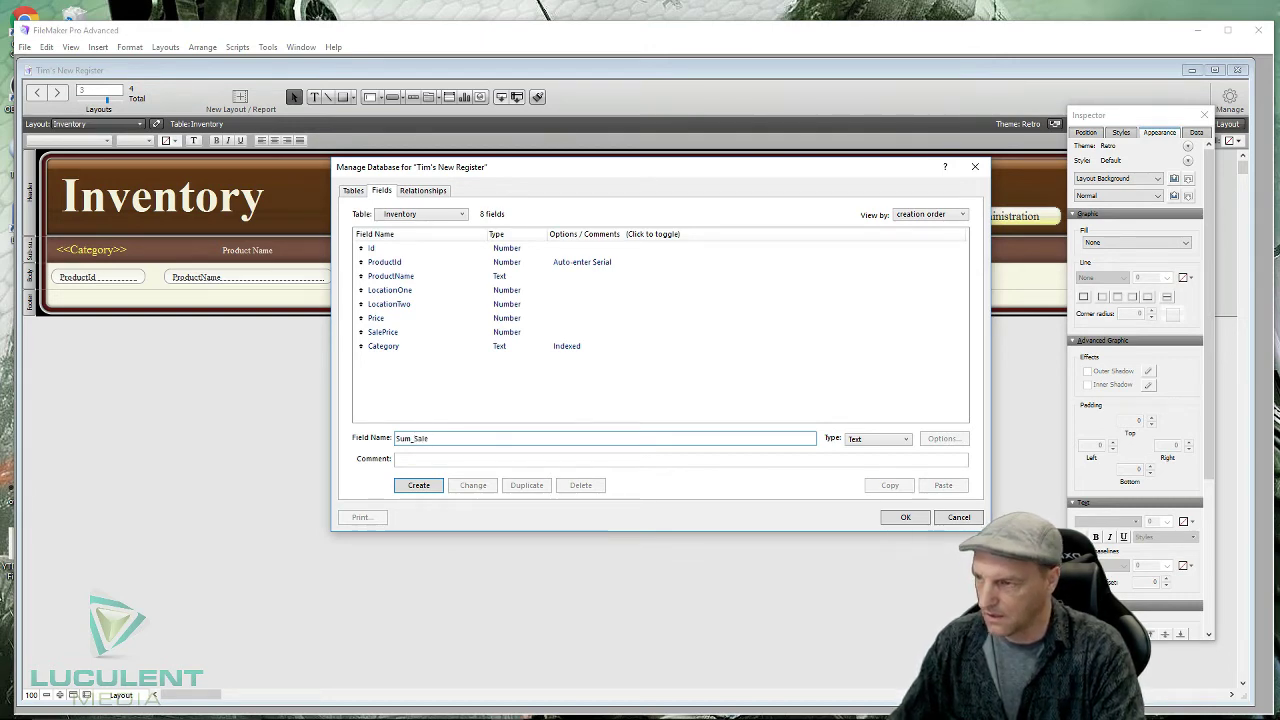
text(pr)
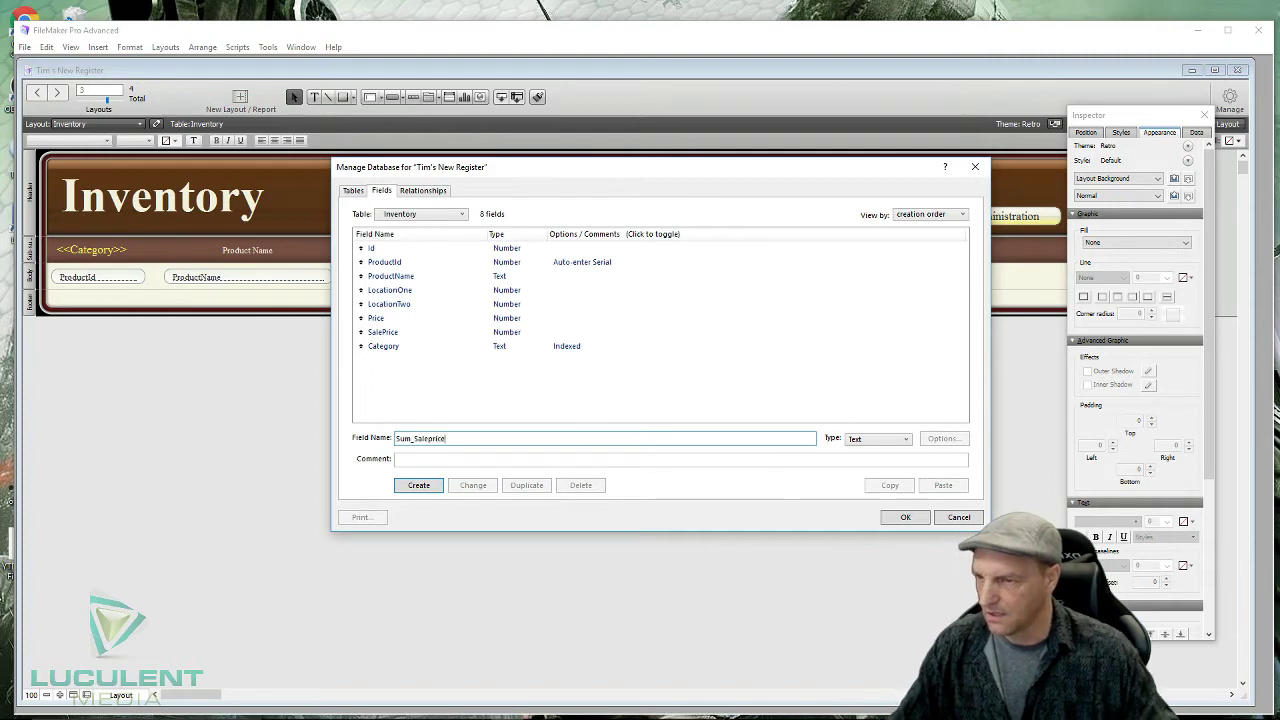
text(ice)
click(907, 439)
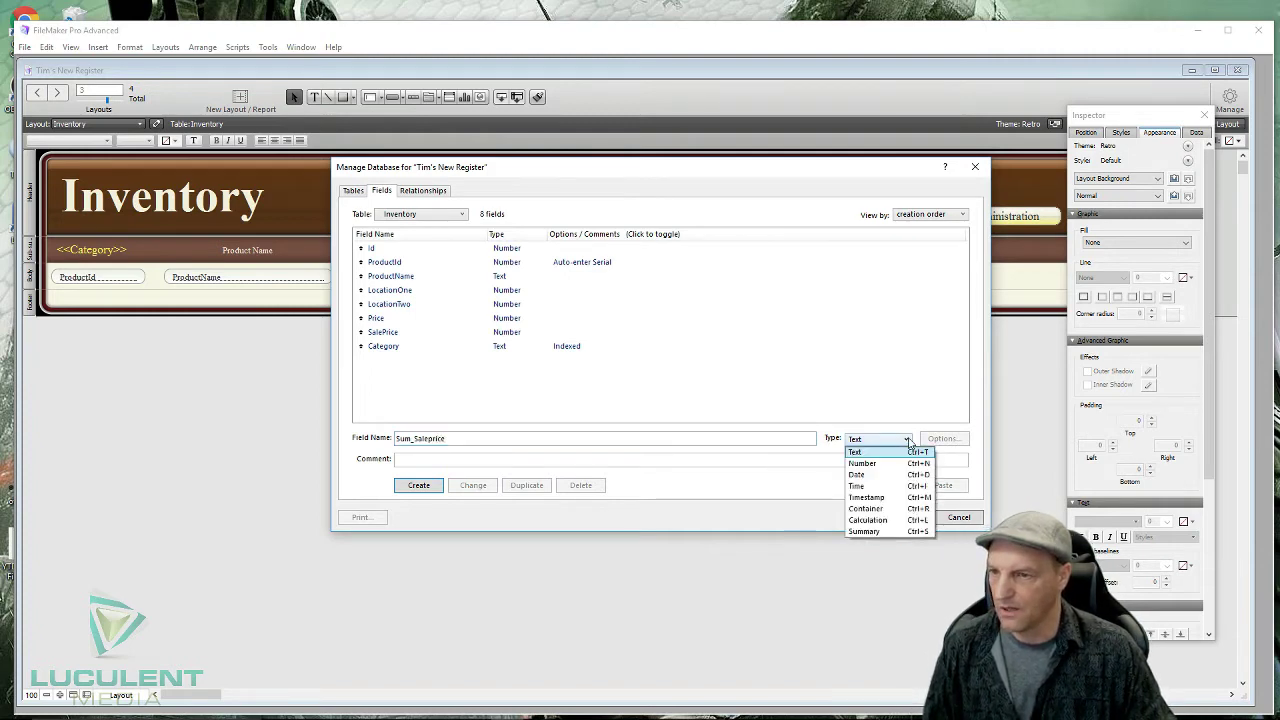
click(873, 532)
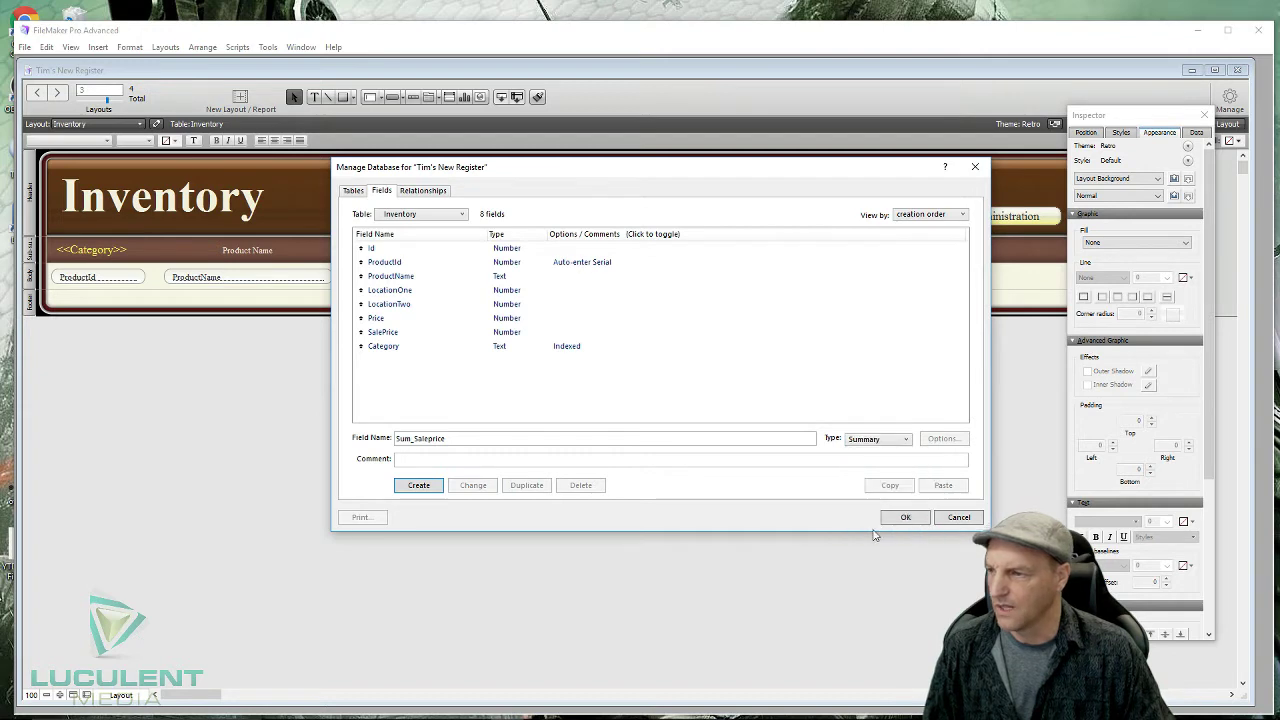
click(430, 487)
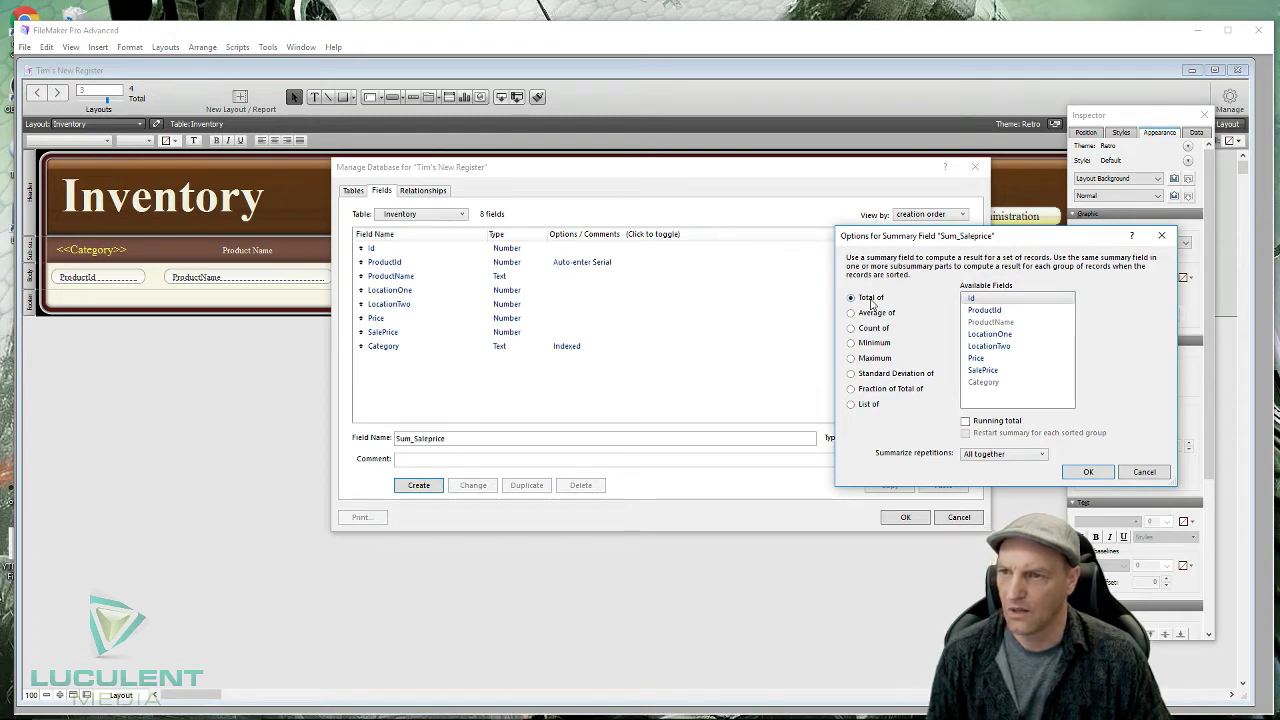
click(993, 372)
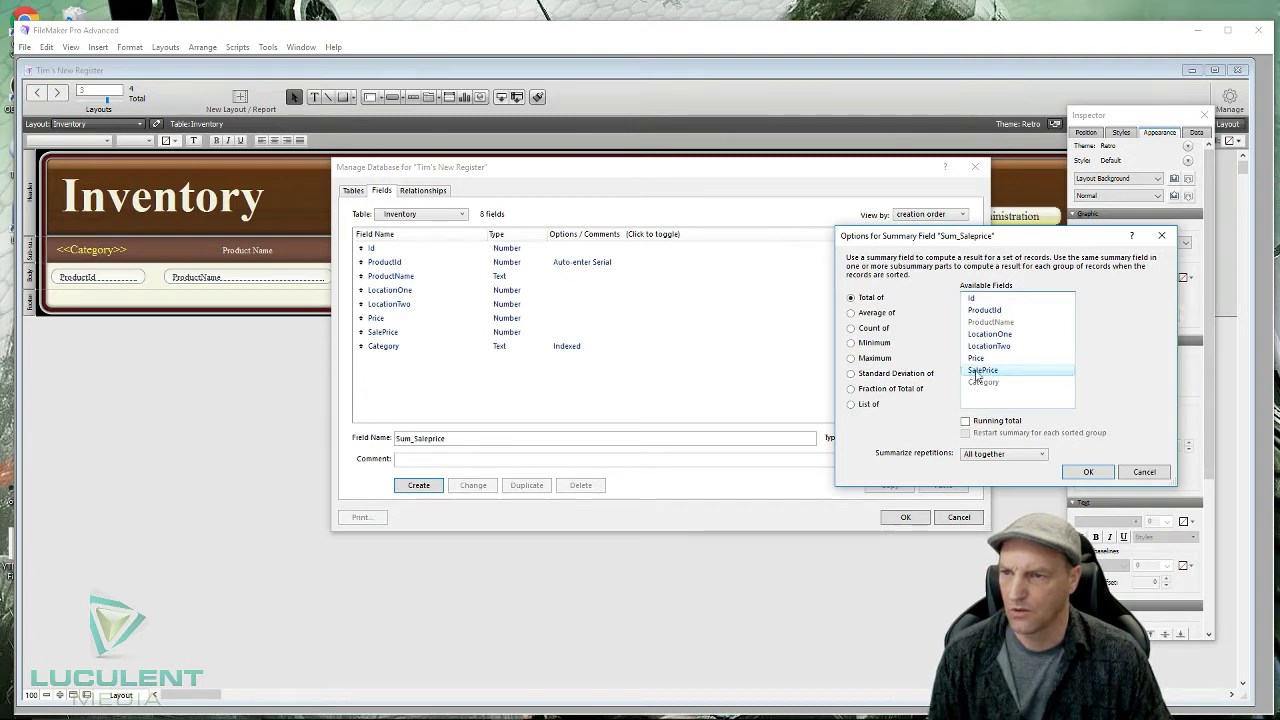
click(1087, 473)
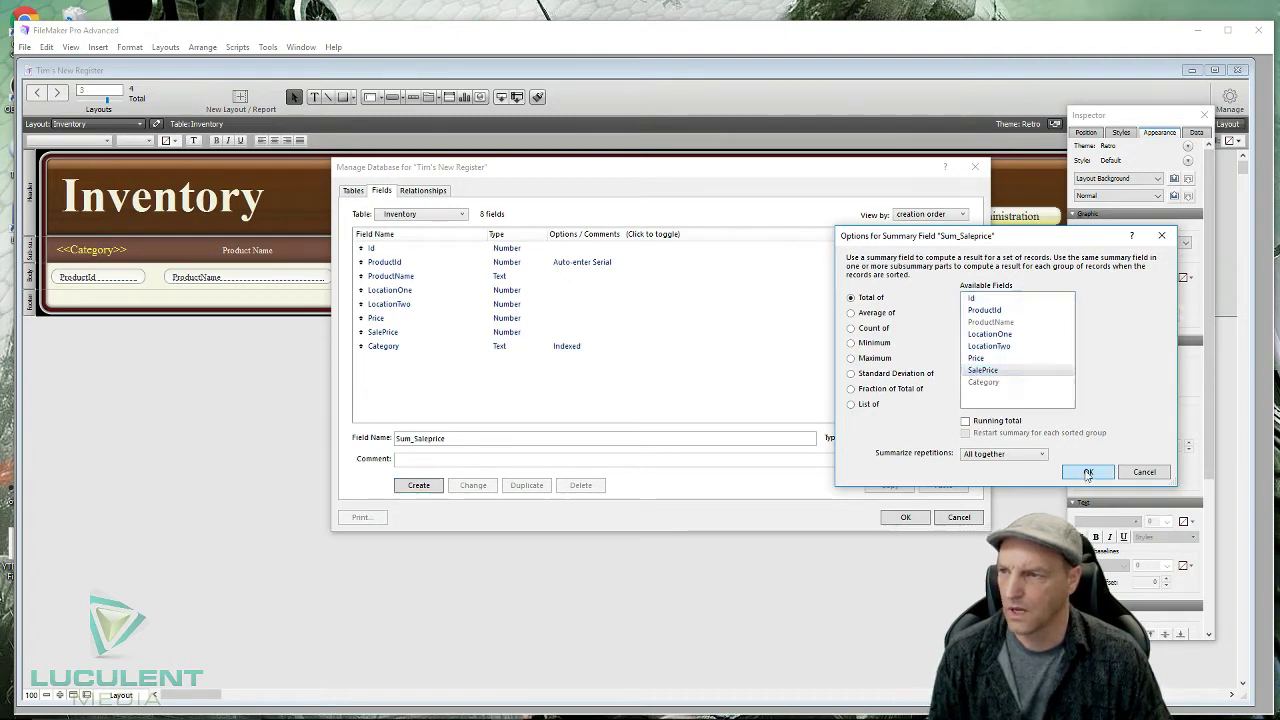
- Create Sum_Price as a Summary field totalling Price, then close Manage Database
click(469, 433)
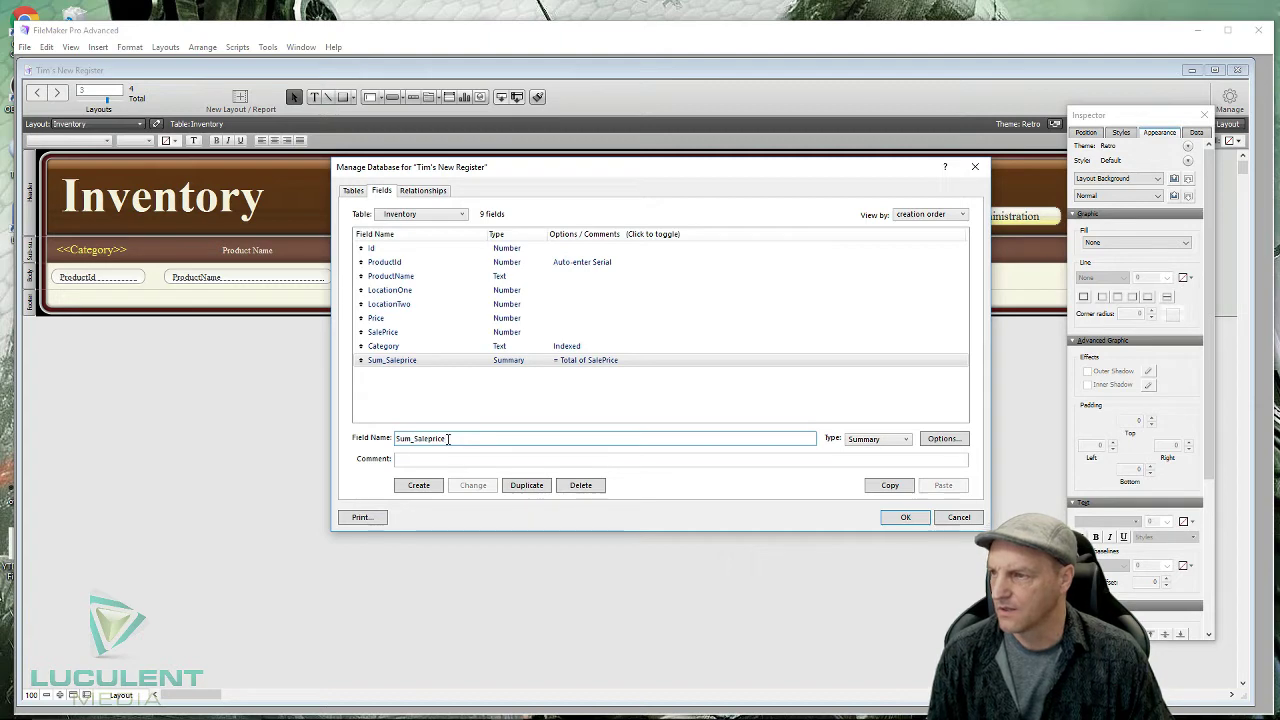
drag(447, 438, 413, 438)
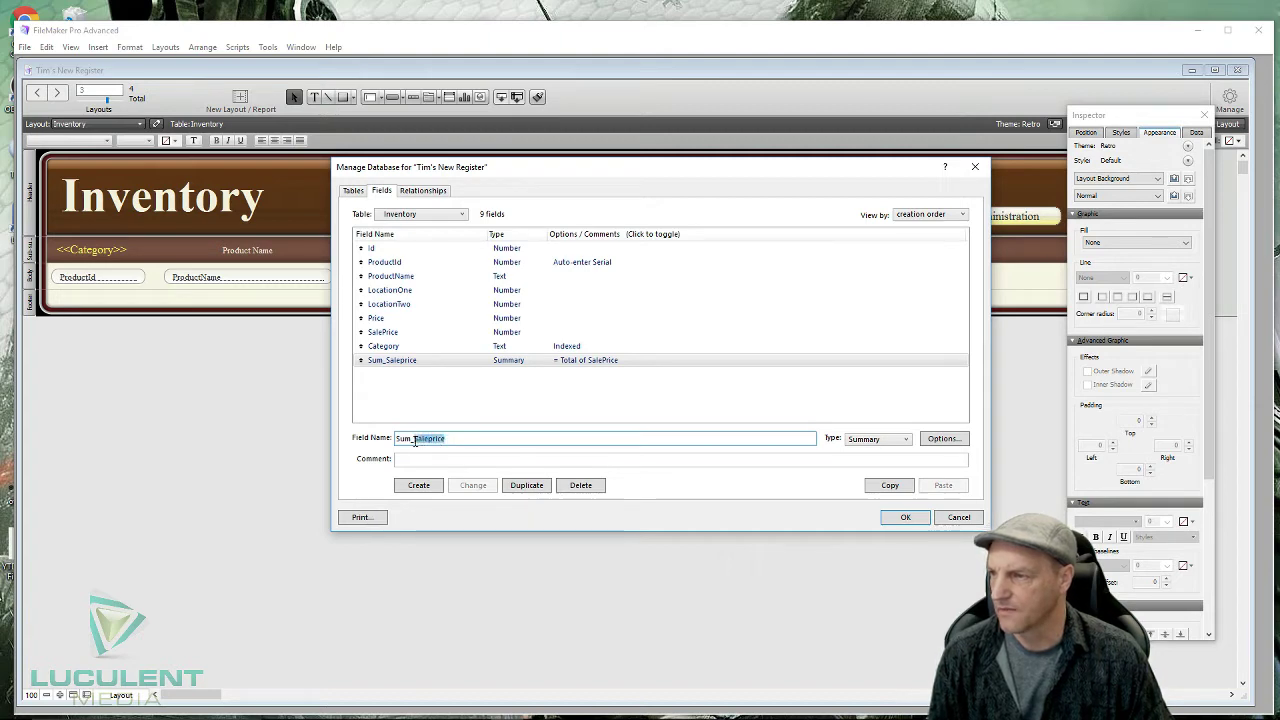
text(Price)
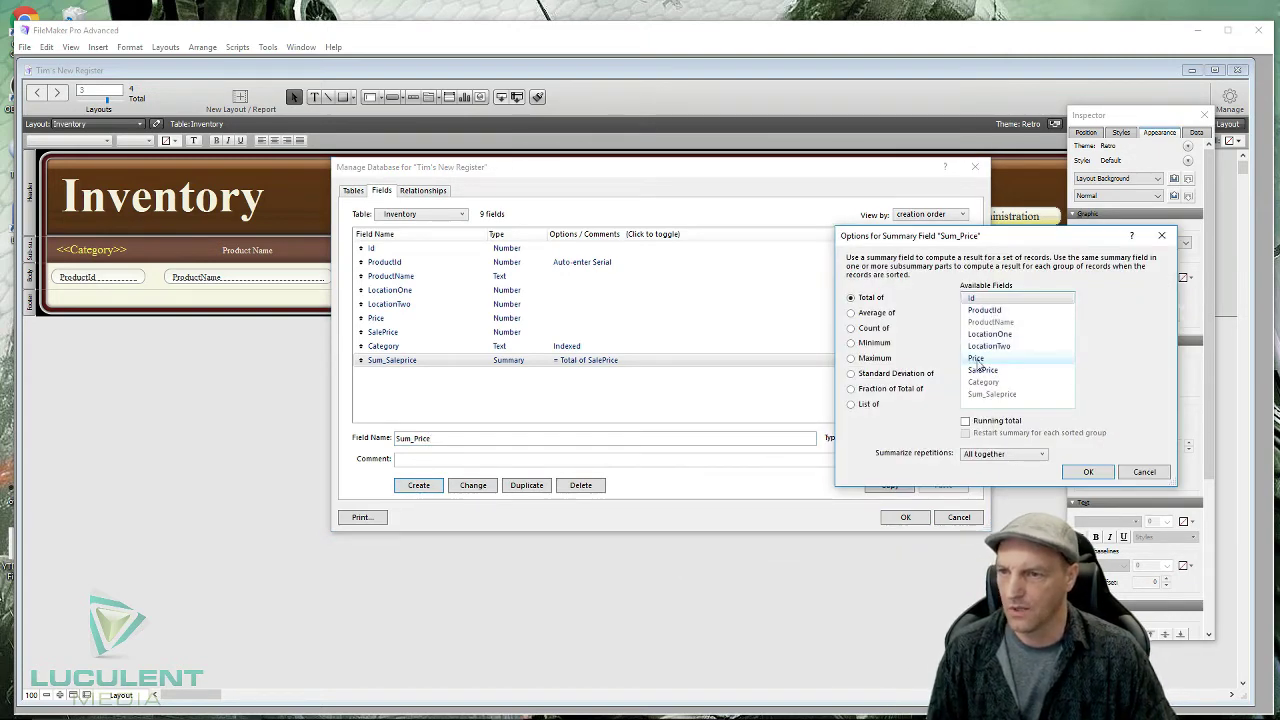
click(977, 359)
click(1086, 471)
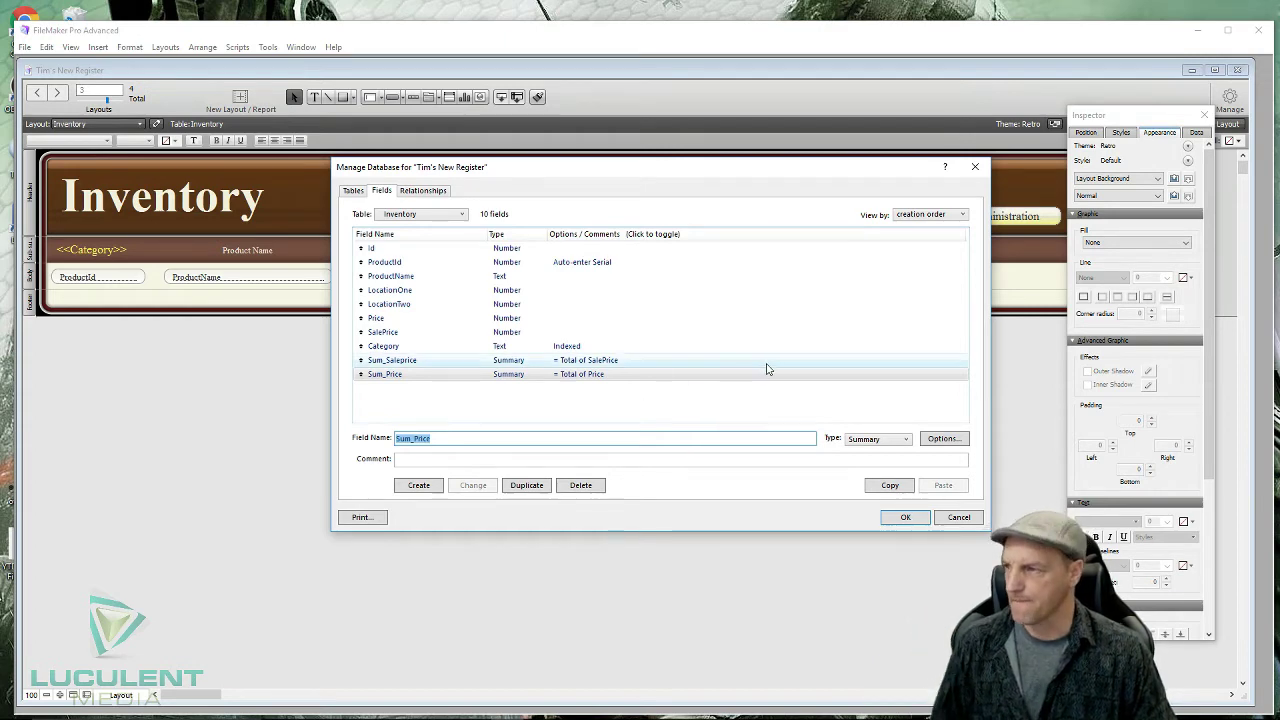
click(905, 517)
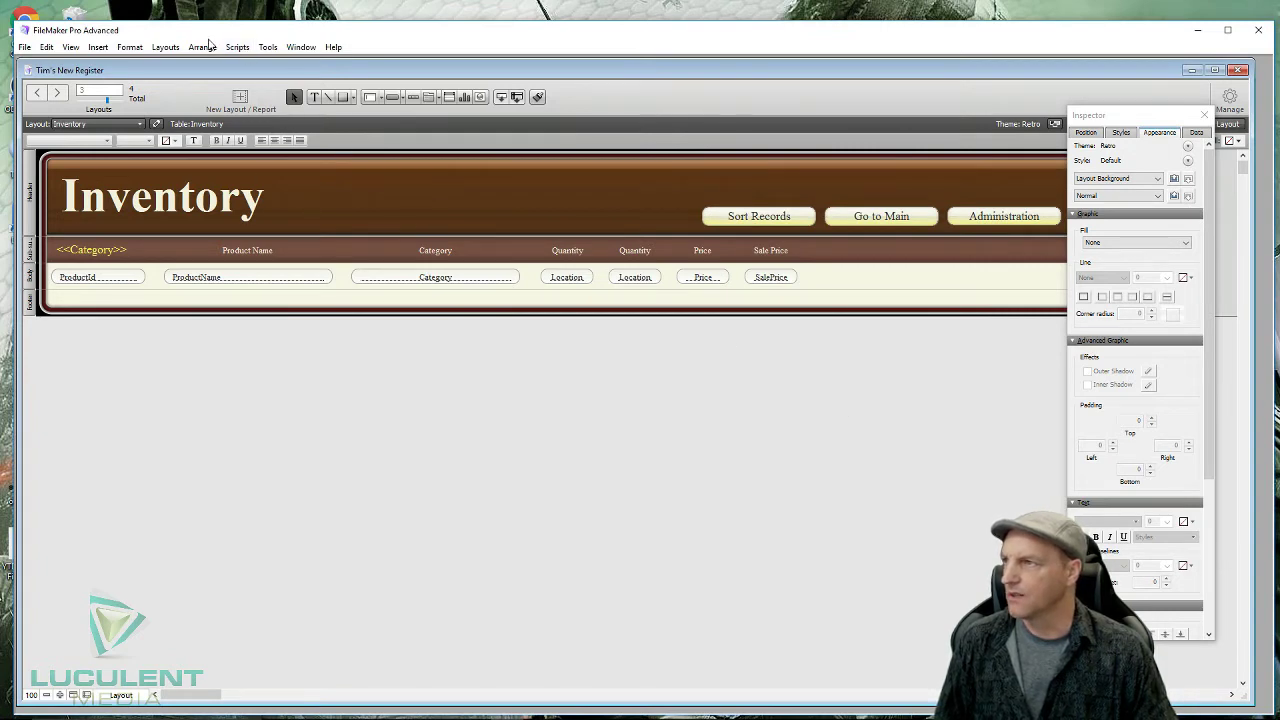
- In Part Setup, add a Sub-summary part sorted by Category that prints below
click(165, 48)
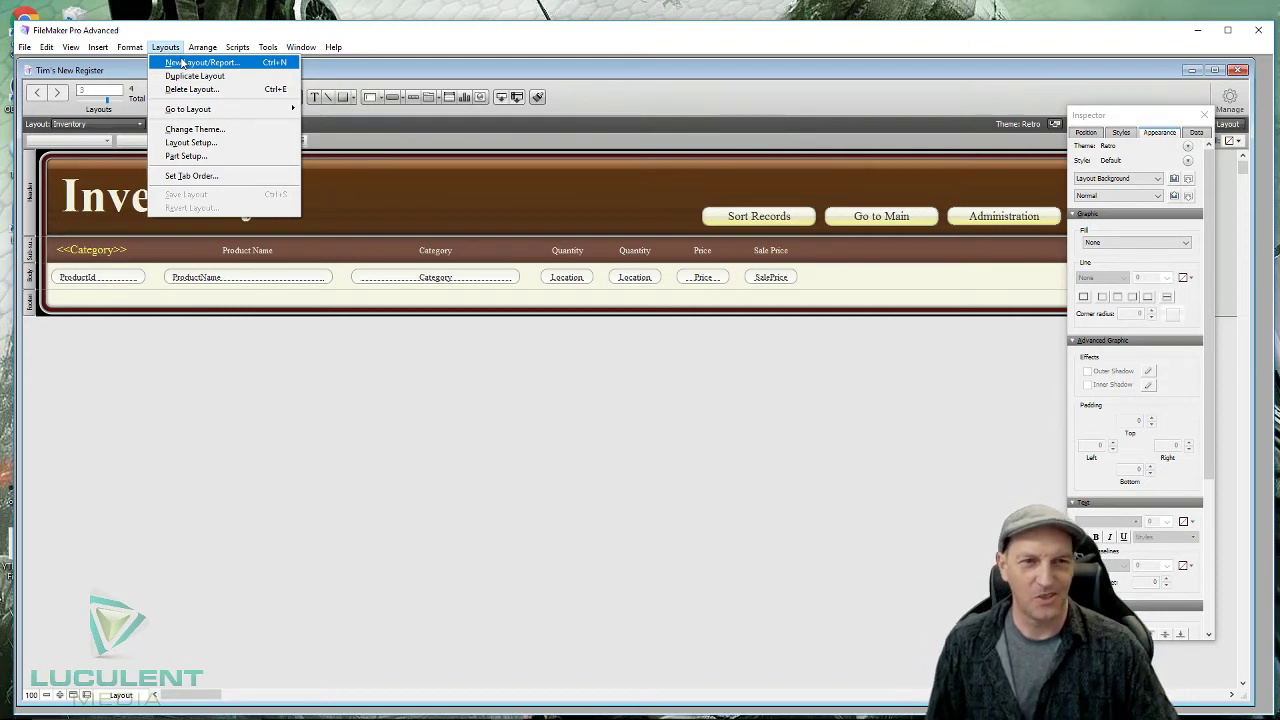
key(Right)
mouse_move(136, 52)
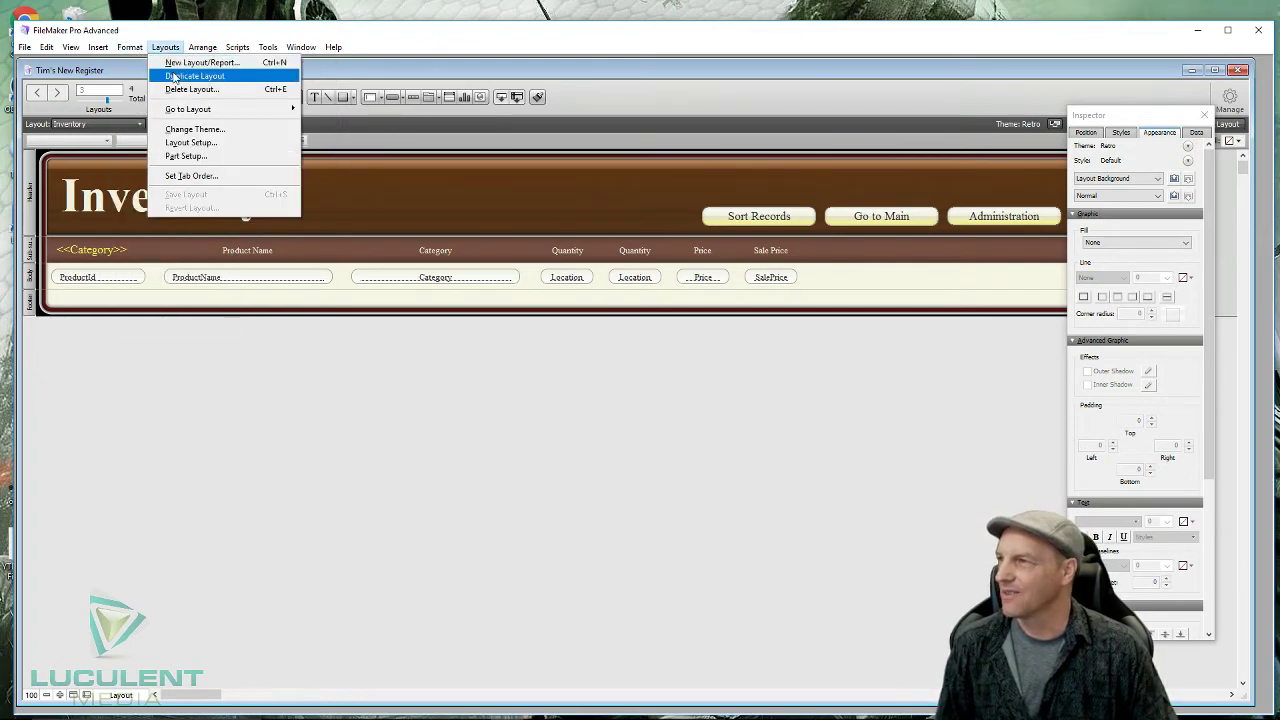
click(211, 157)
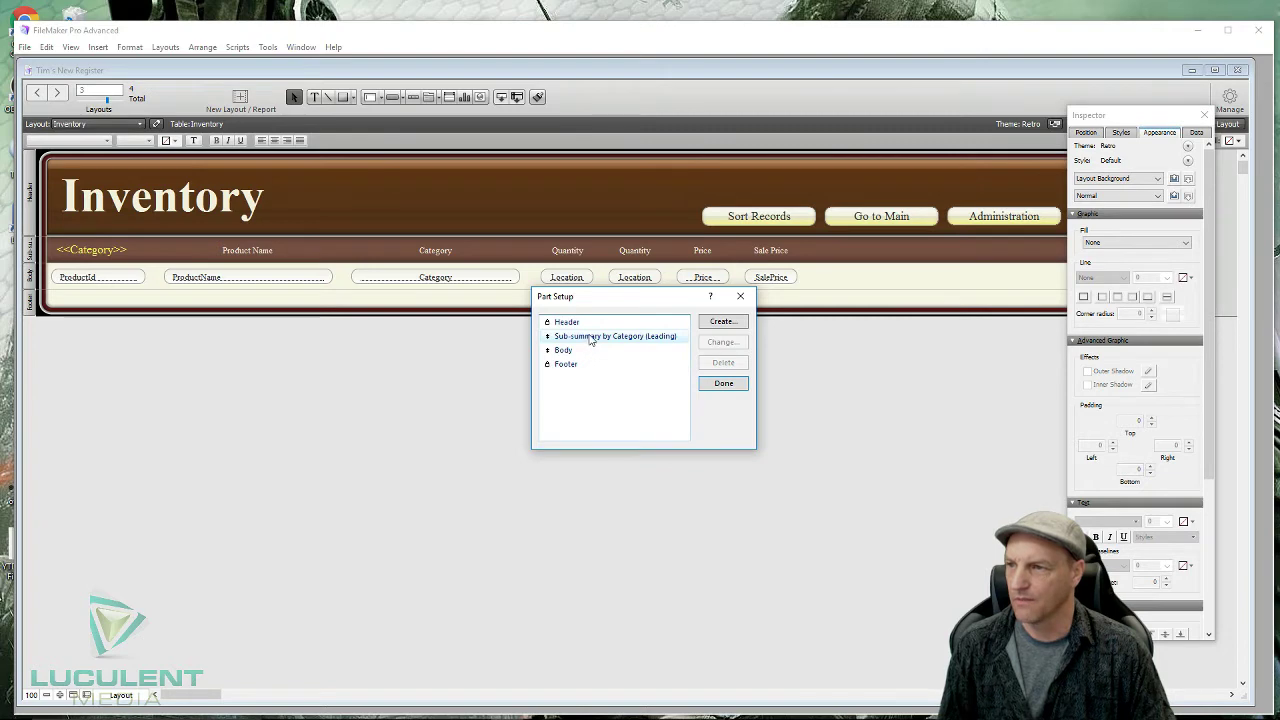
click(591, 339)
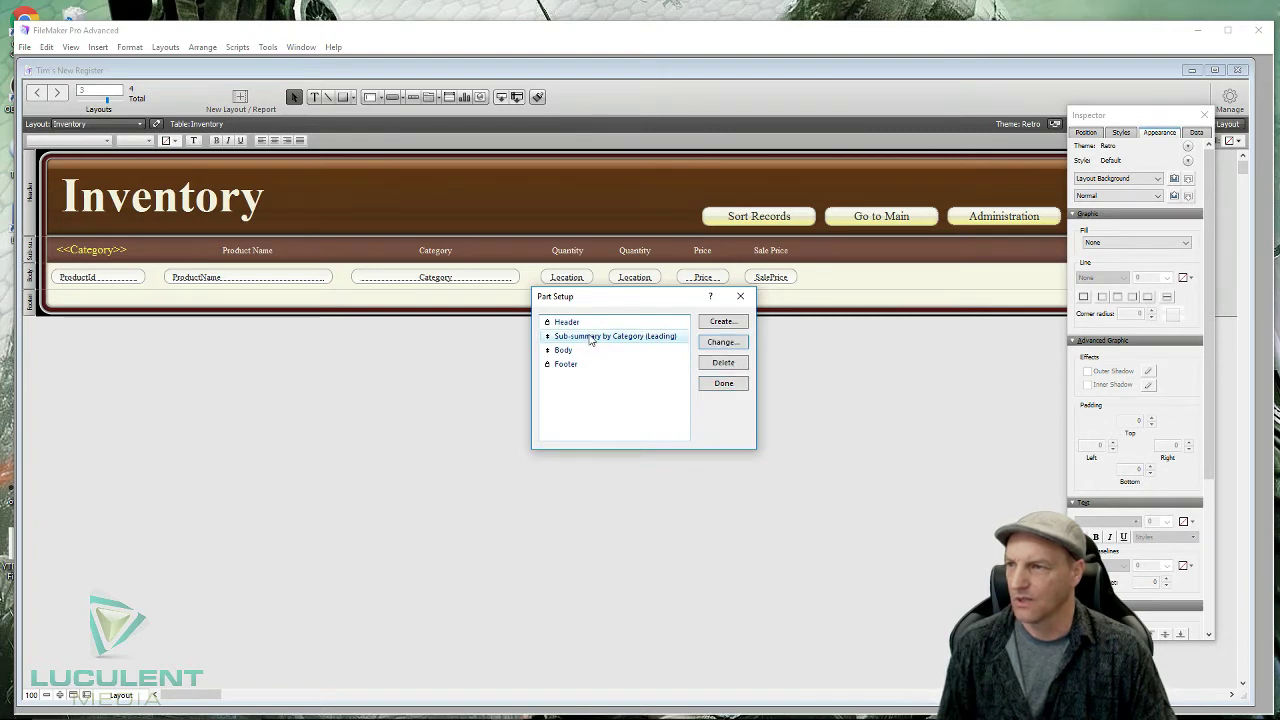
click(717, 322)
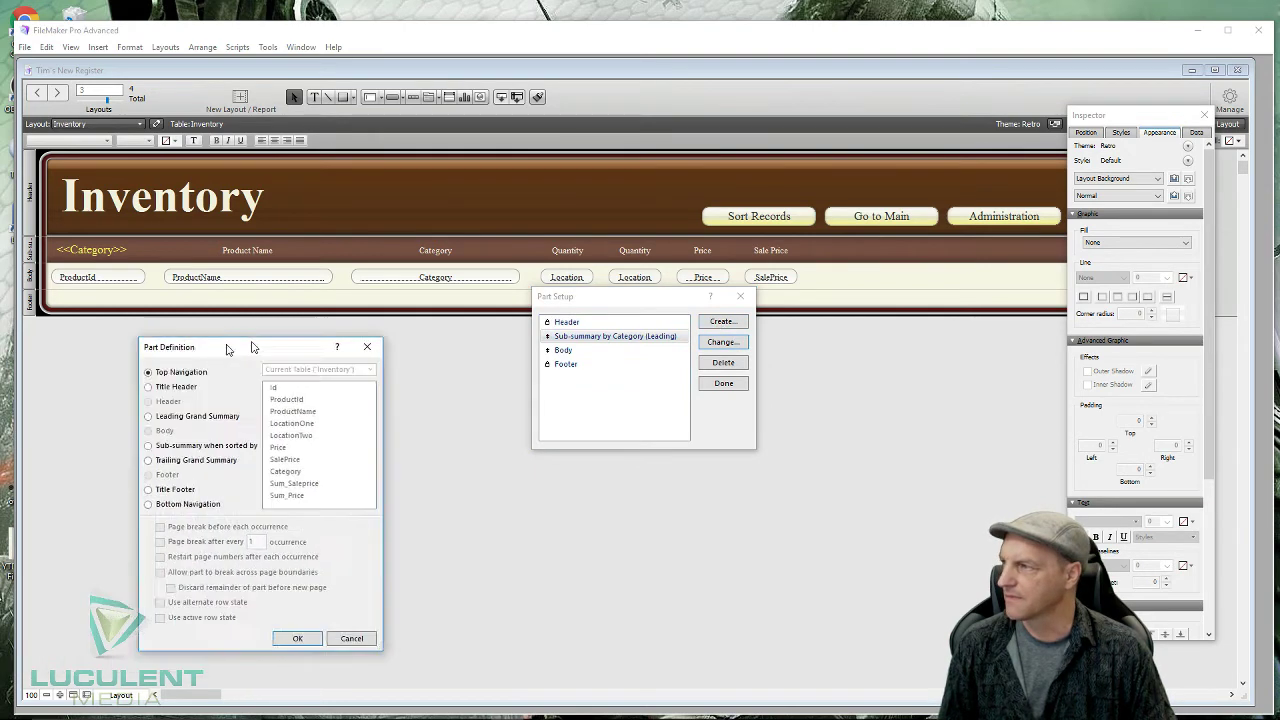
drag(228, 342, 360, 351)
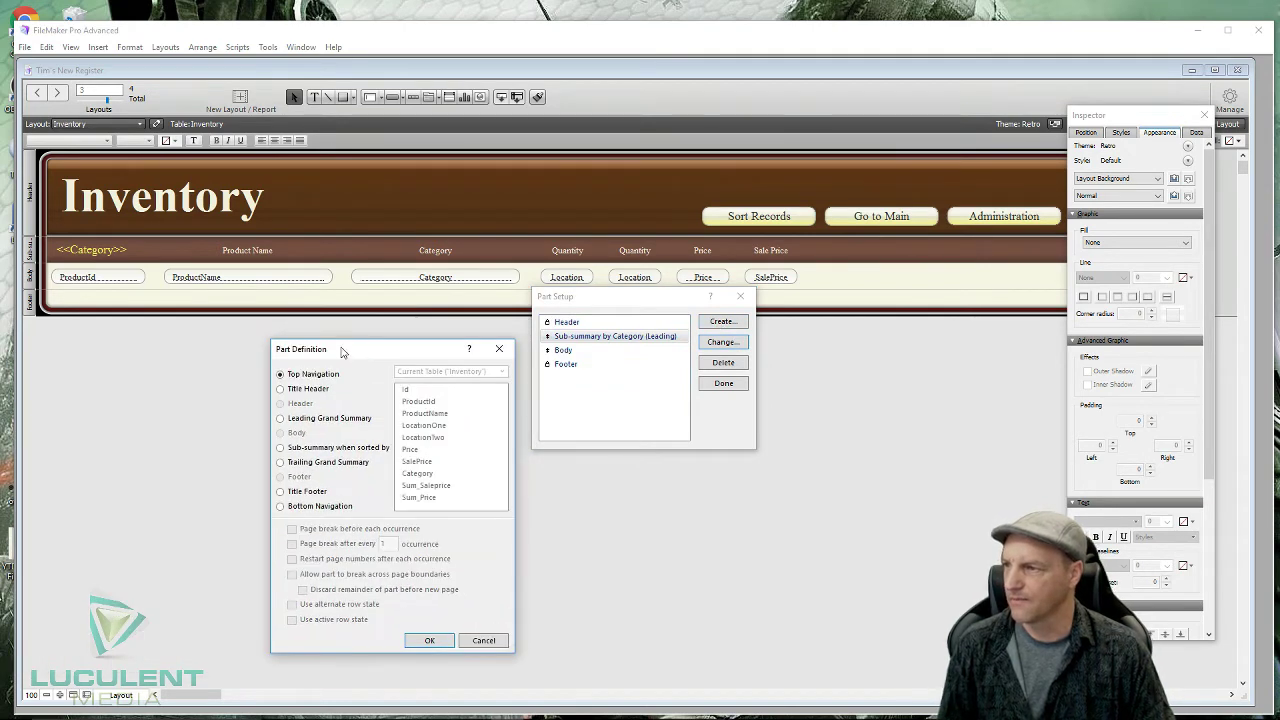
click(280, 448)
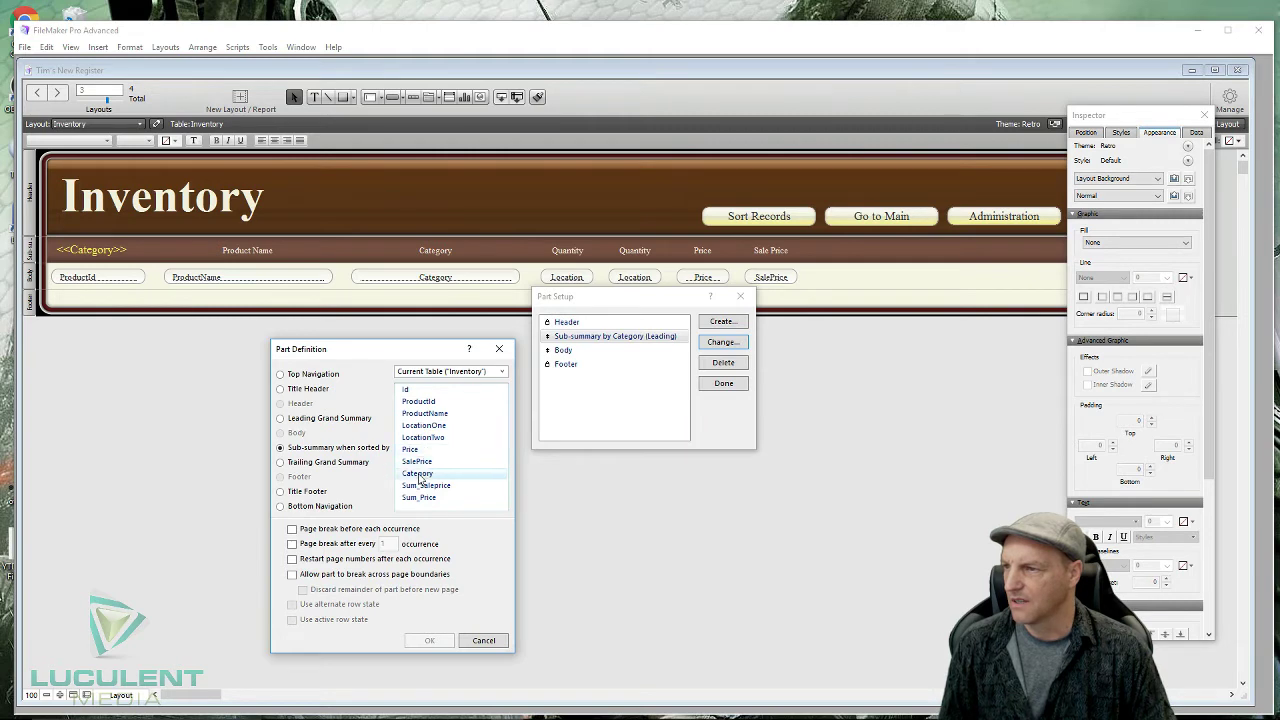
click(418, 474)
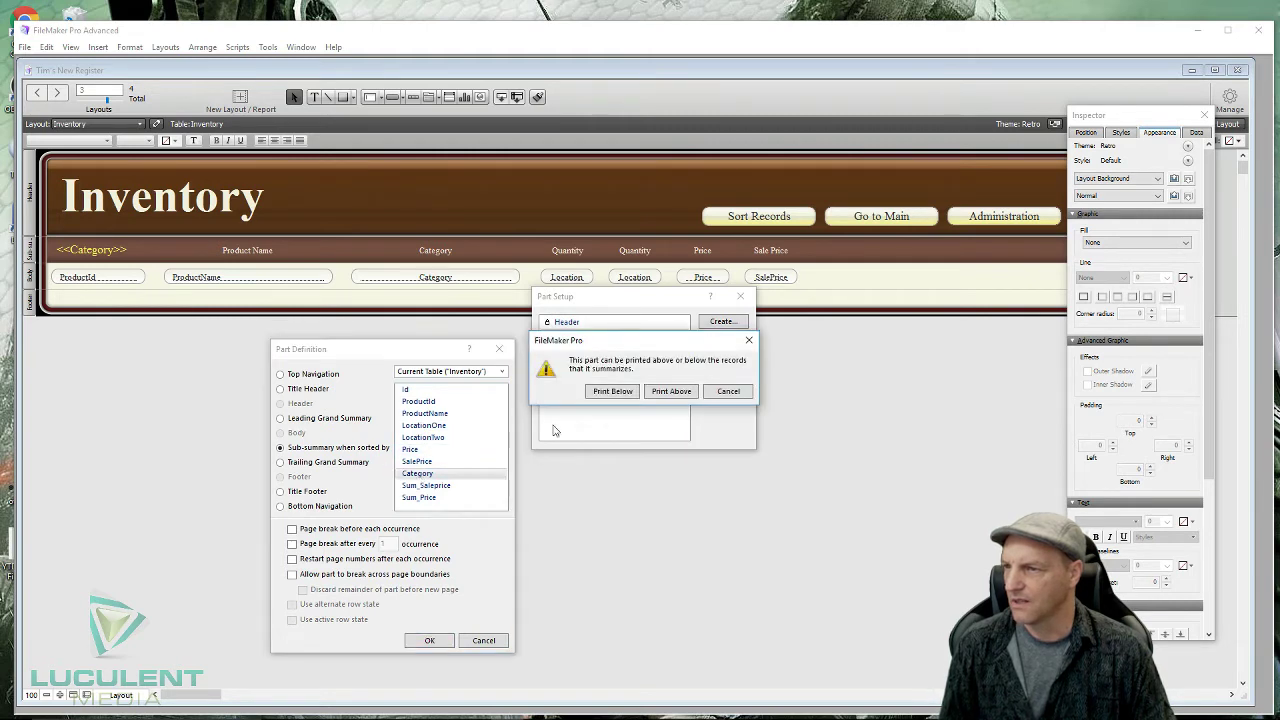
click(612, 391)
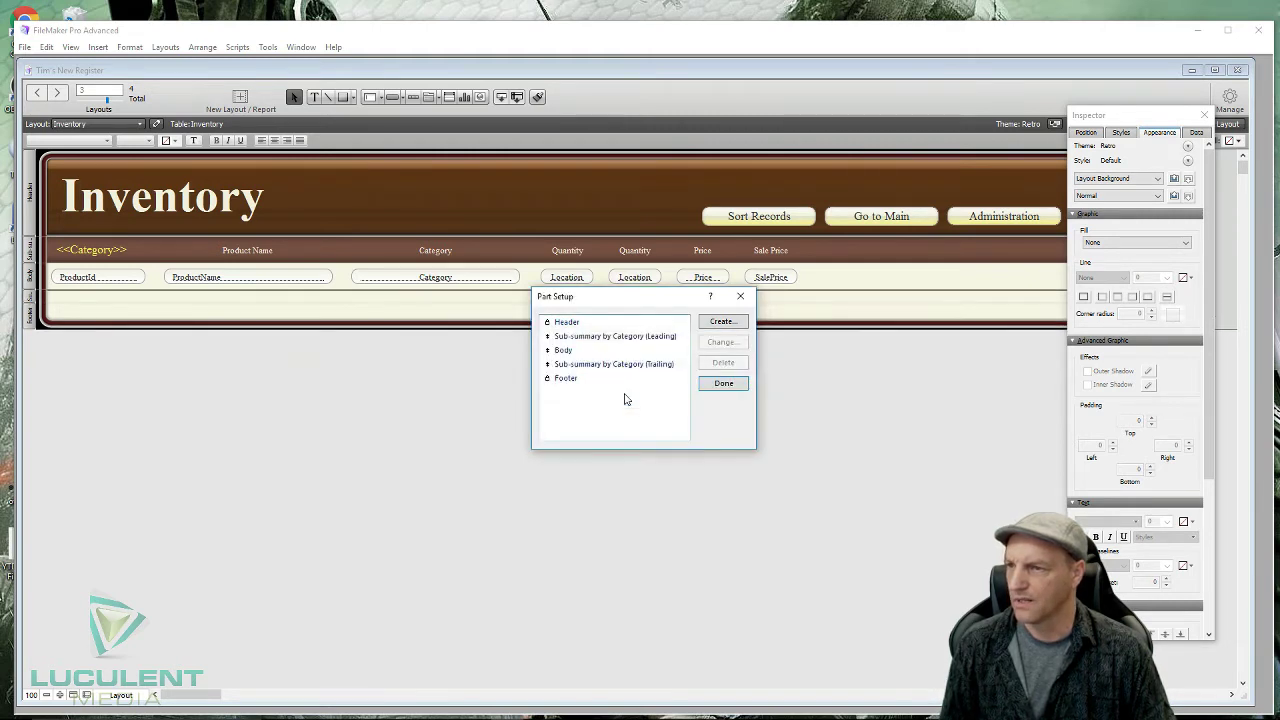
- Check the Body and leading sub-summary part heights in the Inspector's Position tab
click(723, 384)
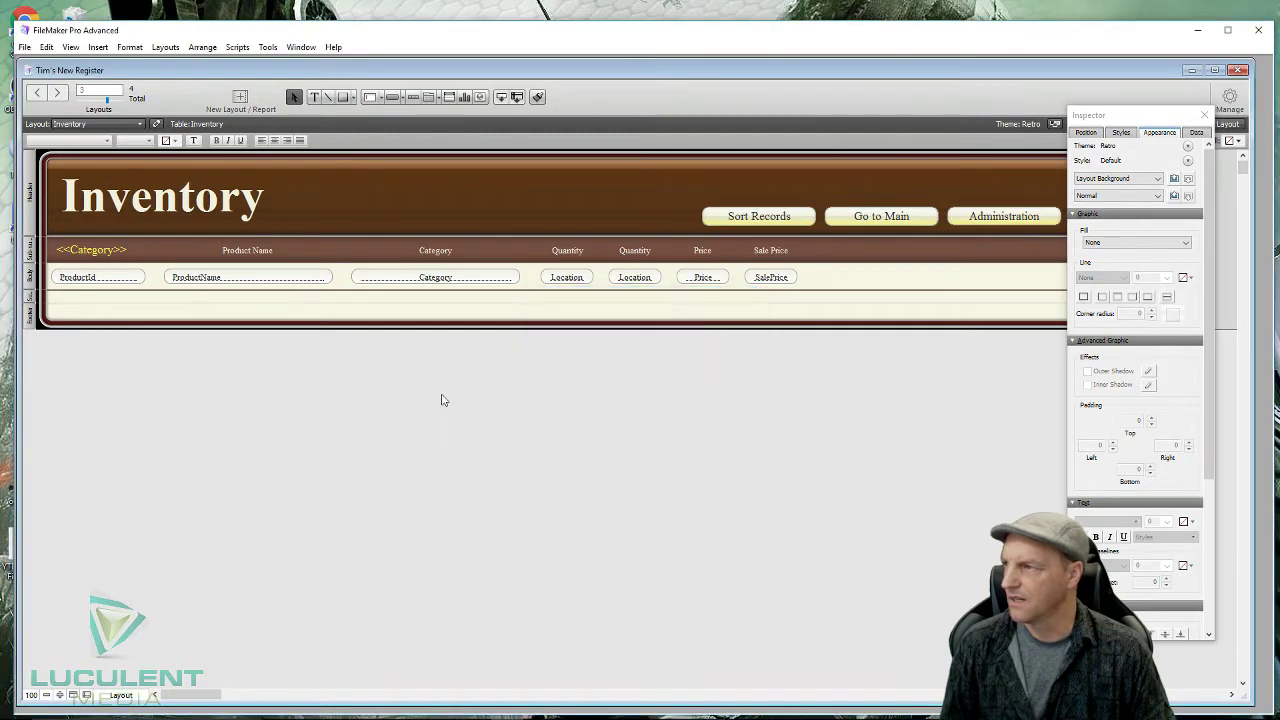
click(28, 287)
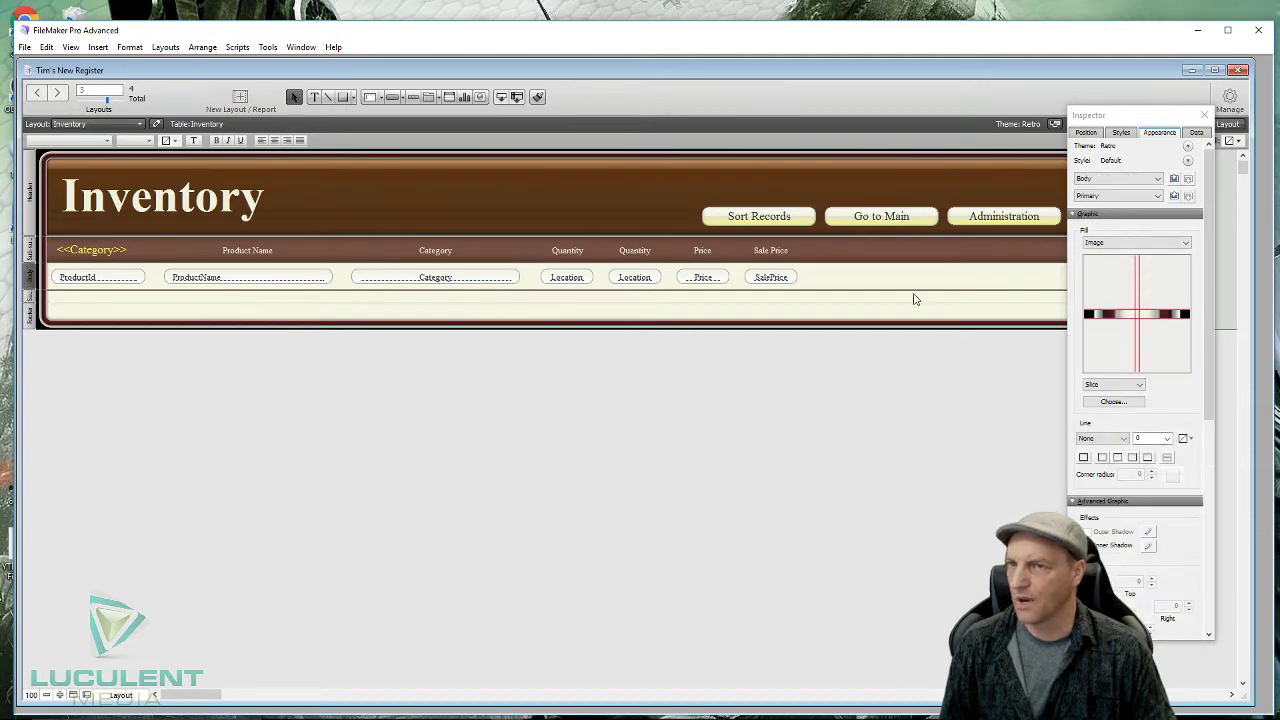
click(1088, 134)
click(1173, 244)
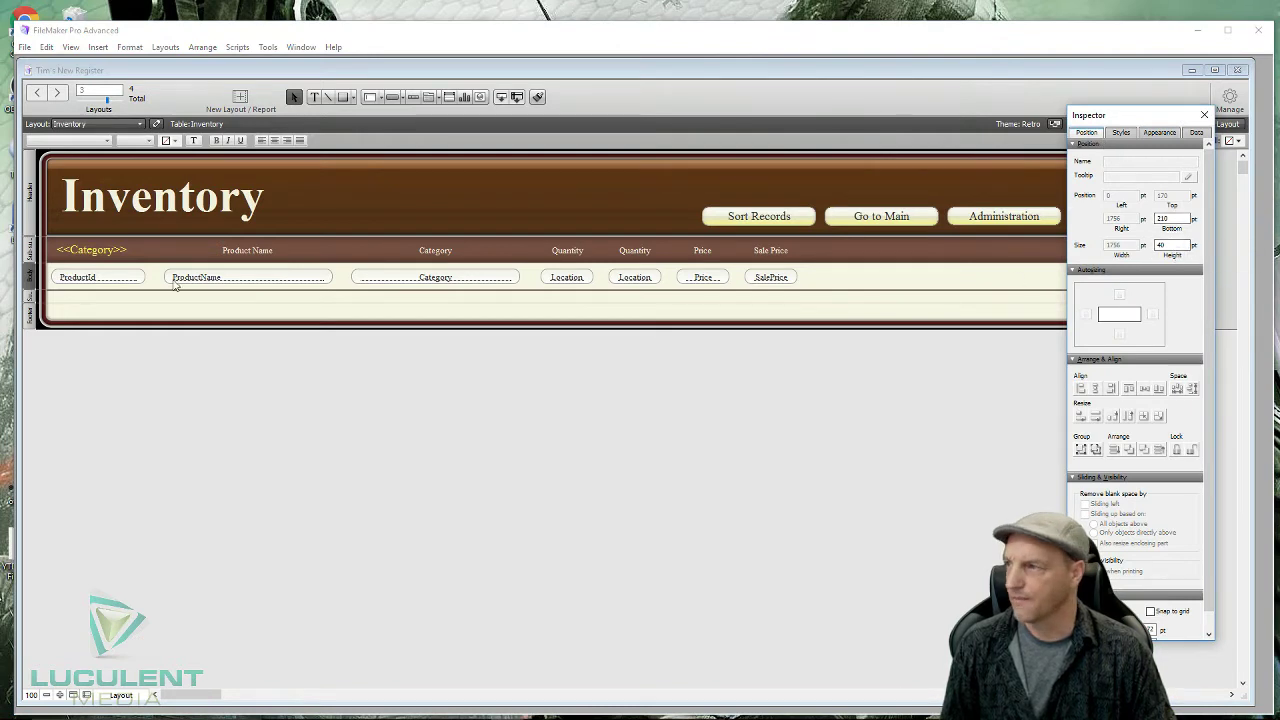
click(30, 250)
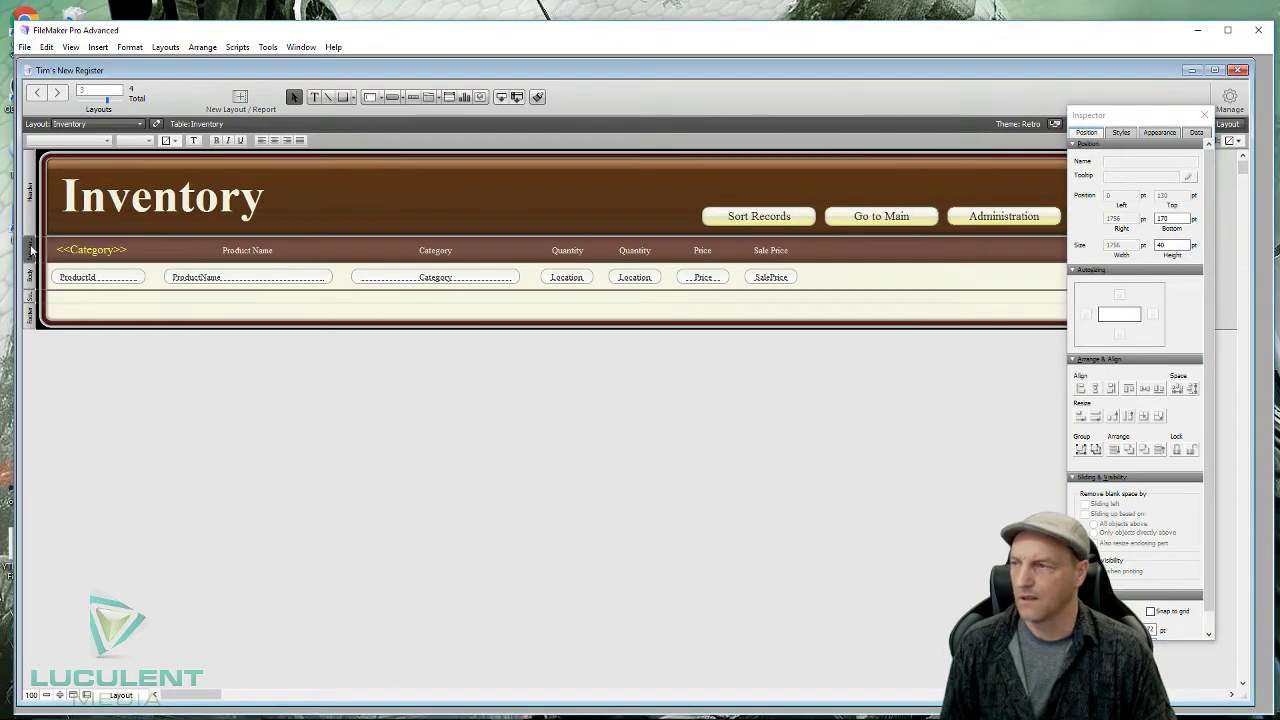
- Set the trailing Category sub-summary part's height to 40 pt
click(30, 301)
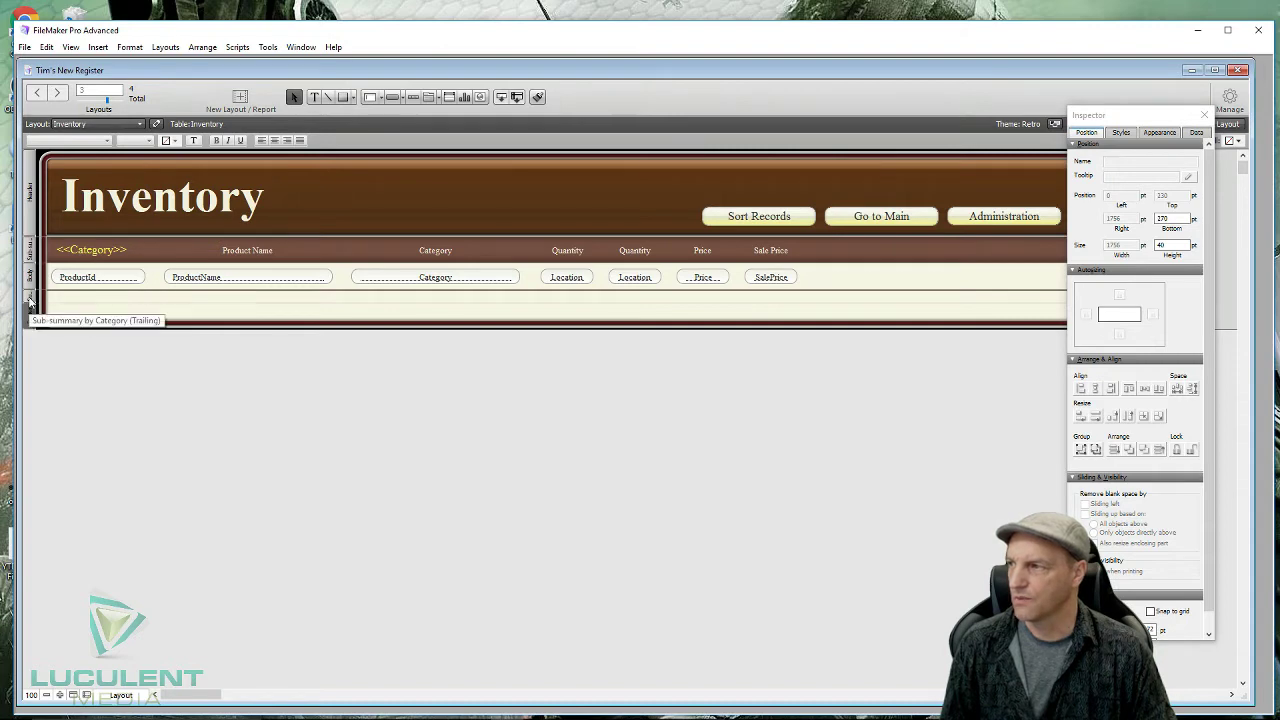
click(30, 301)
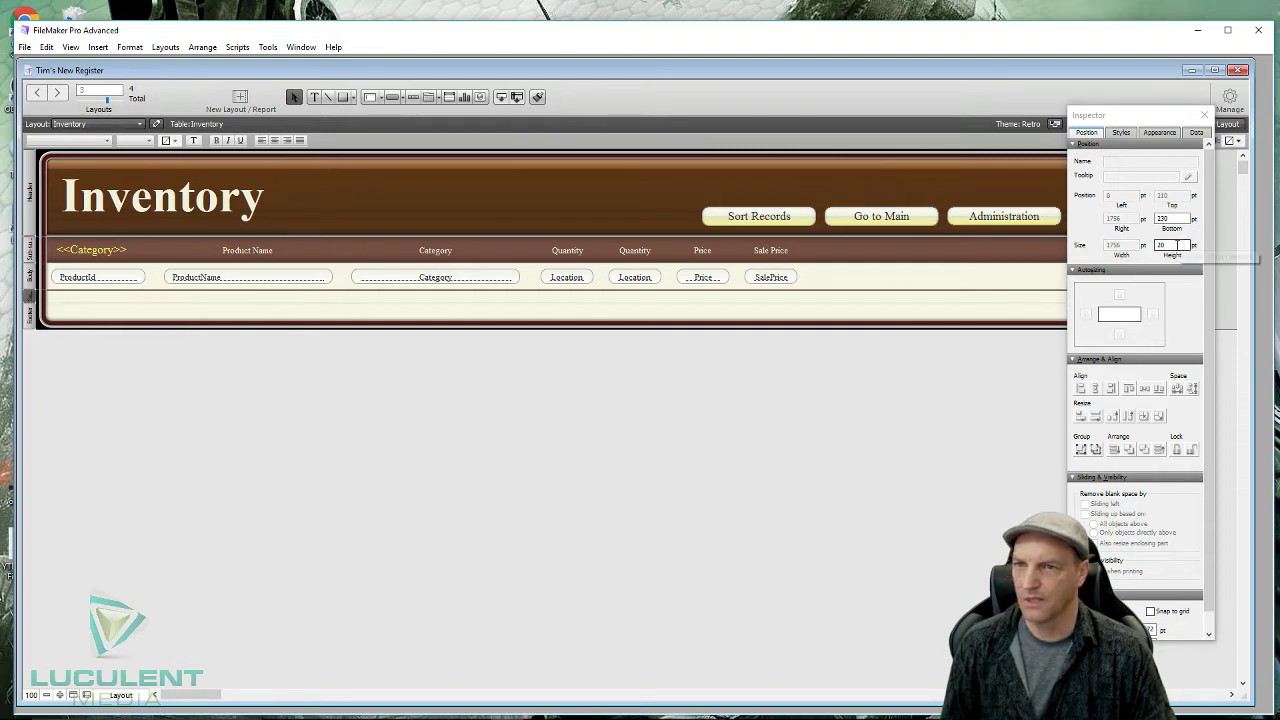
click(1172, 245)
text(40)
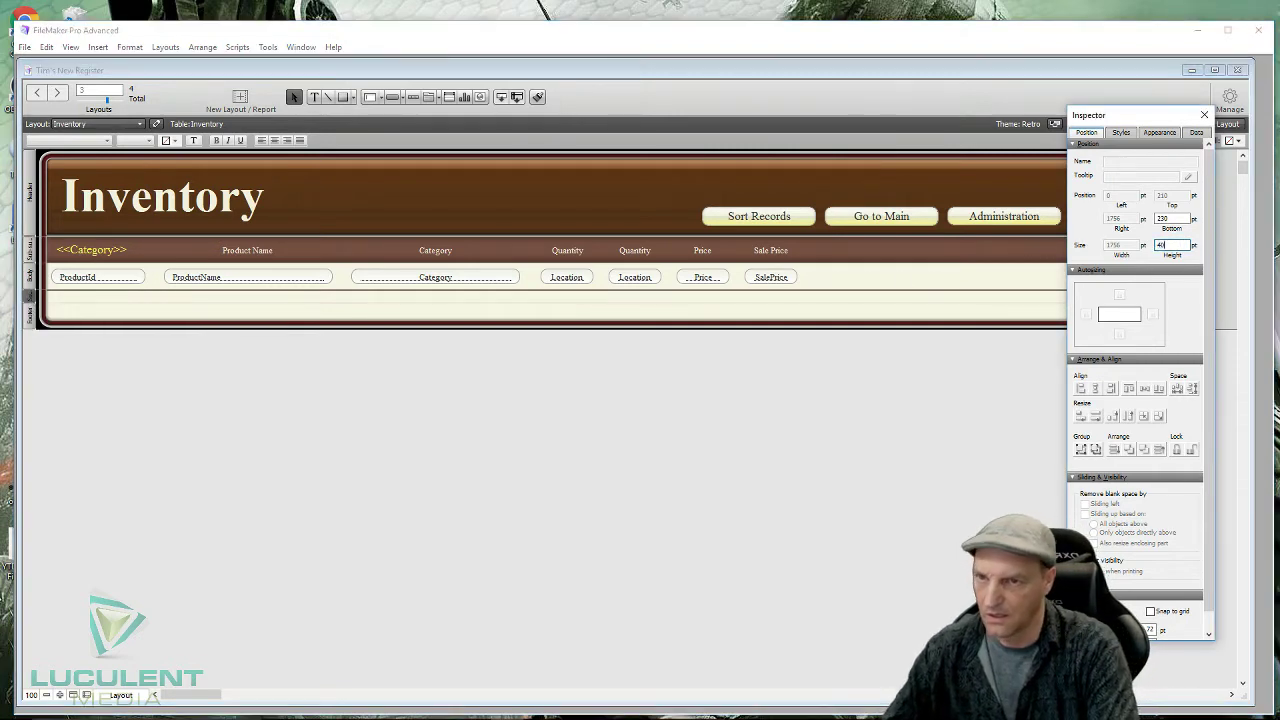
click(837, 371)
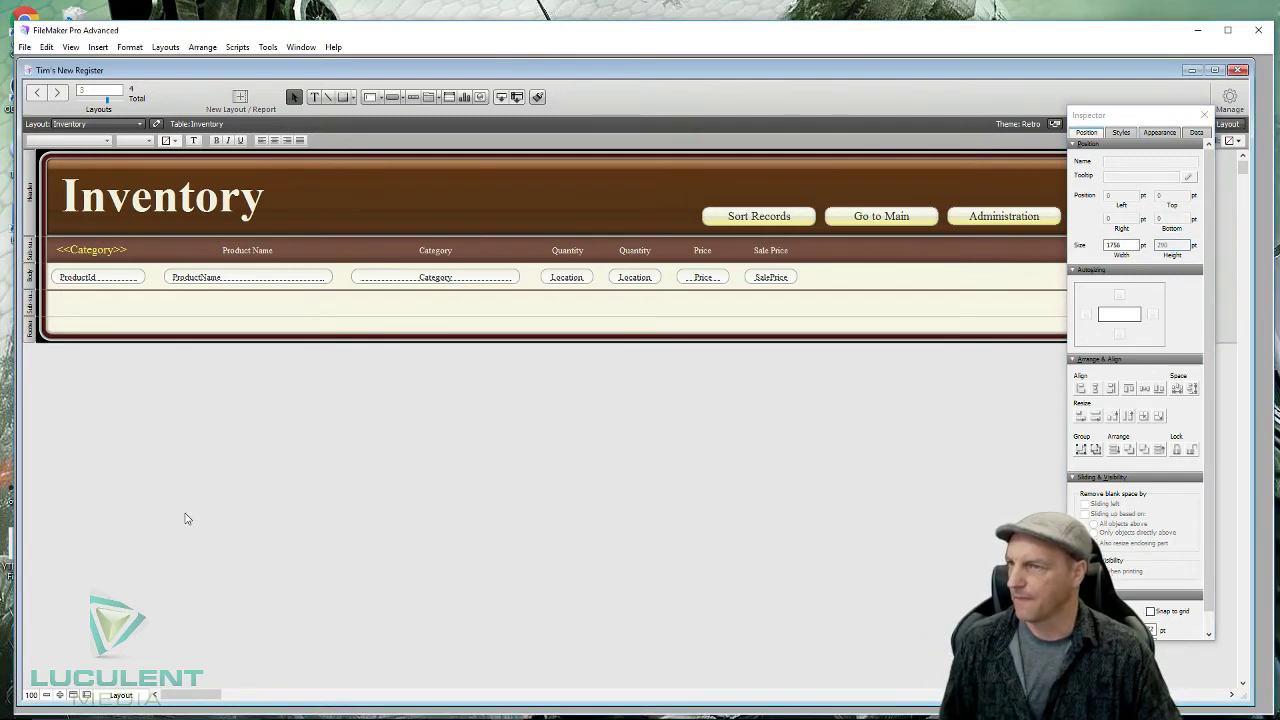
click(1204, 114)
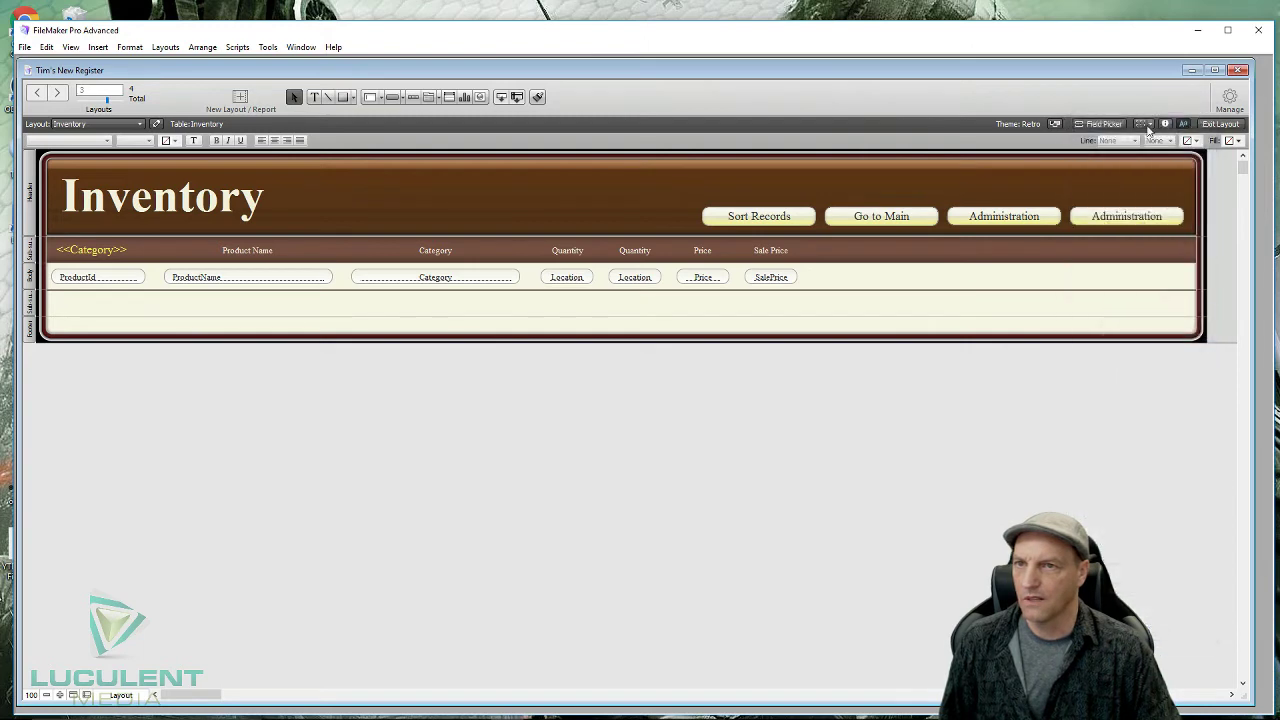
- Place Sum_Saleprice under Sale Price and Sum_Price under Price in the trailing sub-summary
click(1091, 125)
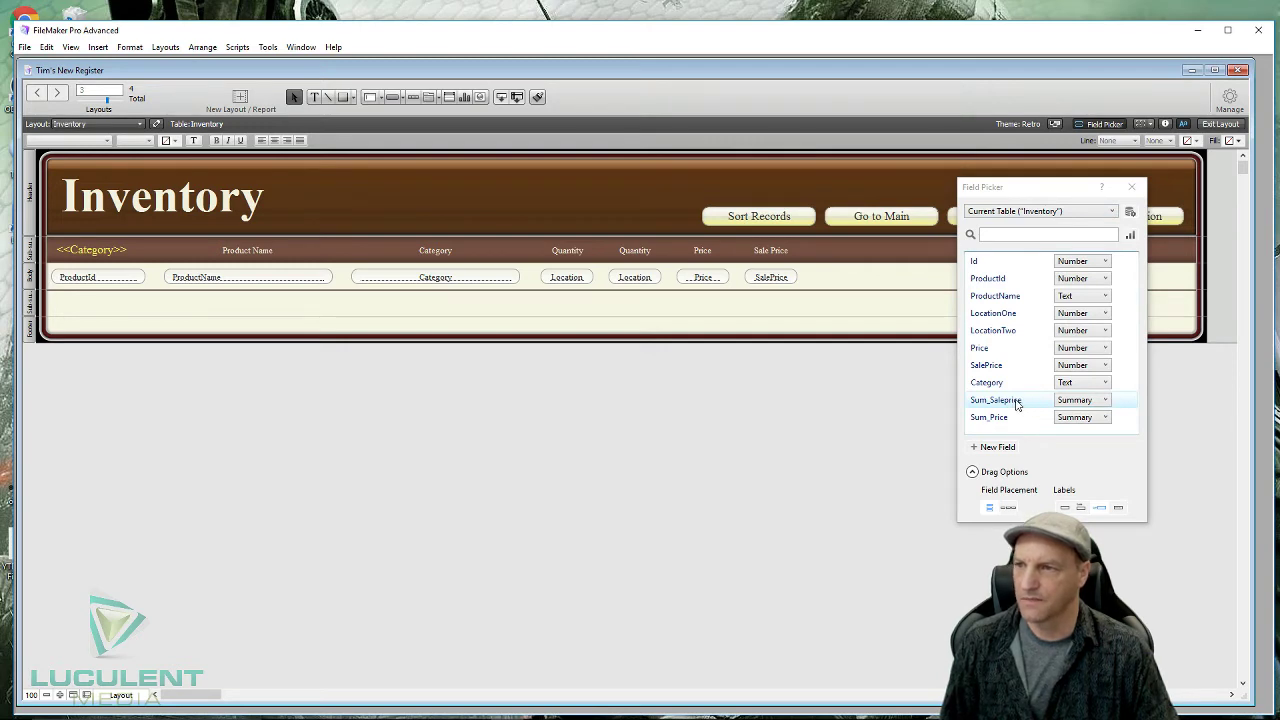
click(1065, 508)
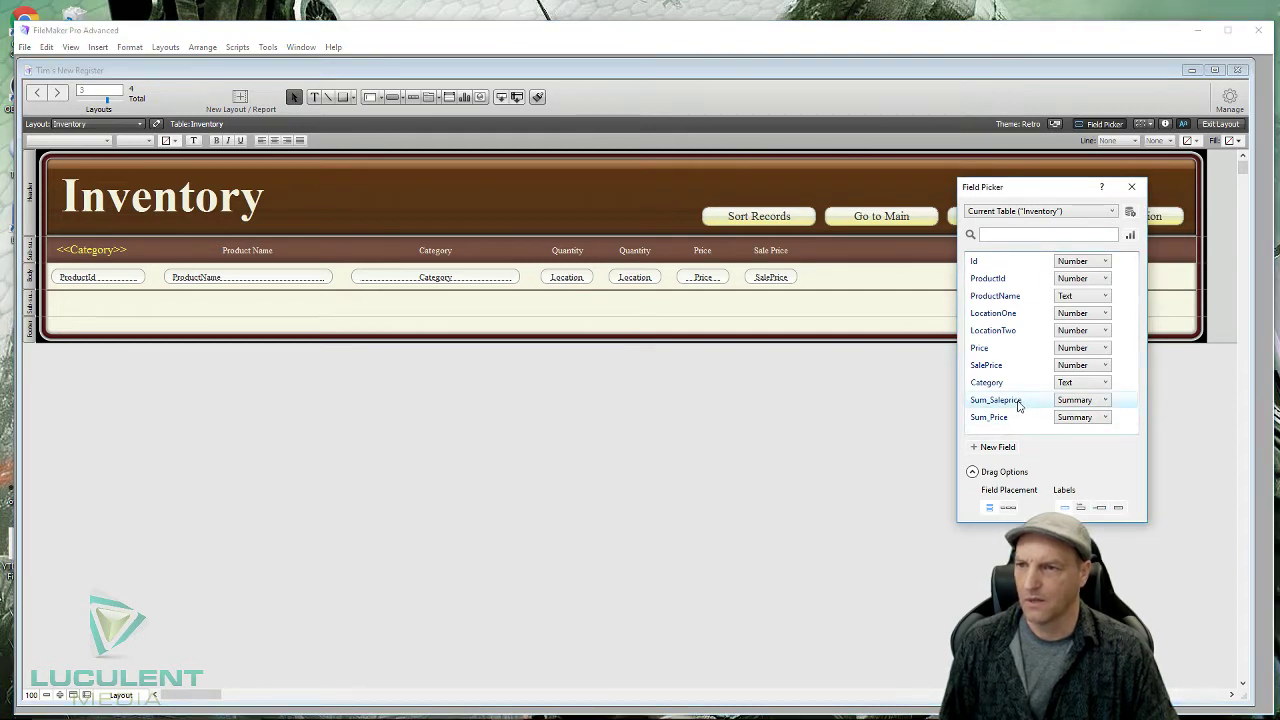
drag(1018, 405, 747, 306)
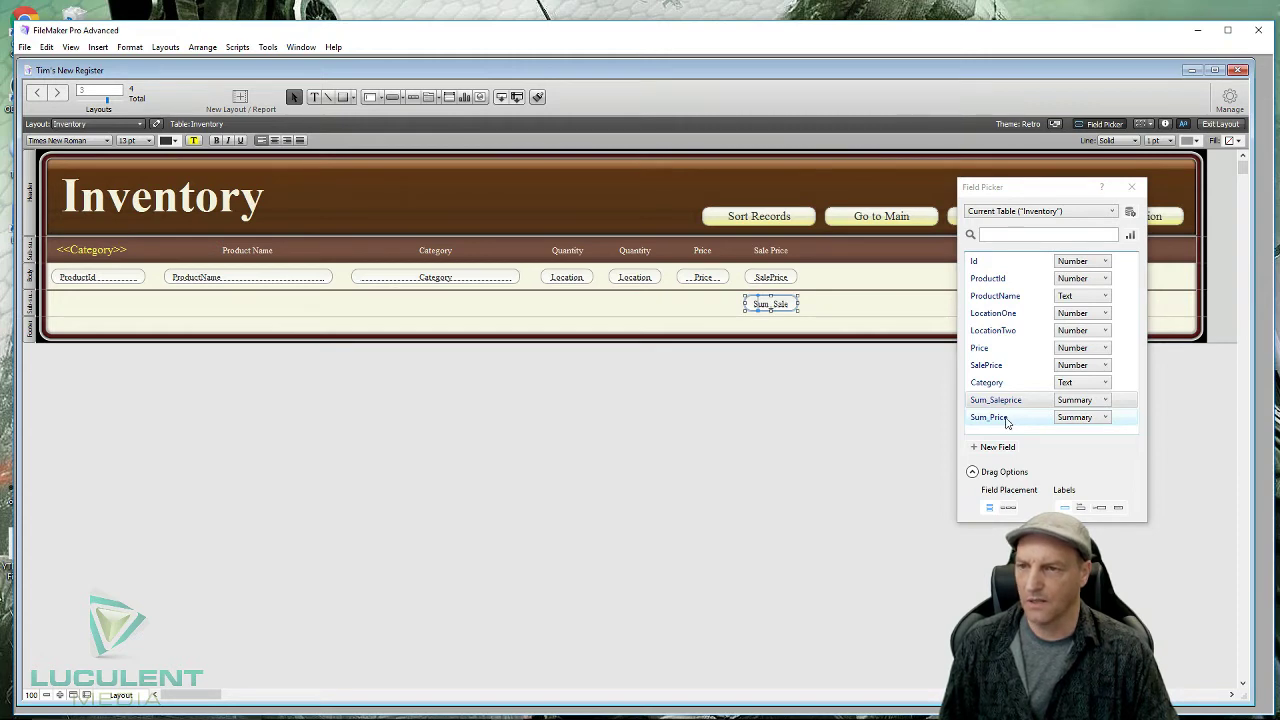
drag(1000, 420, 683, 304)
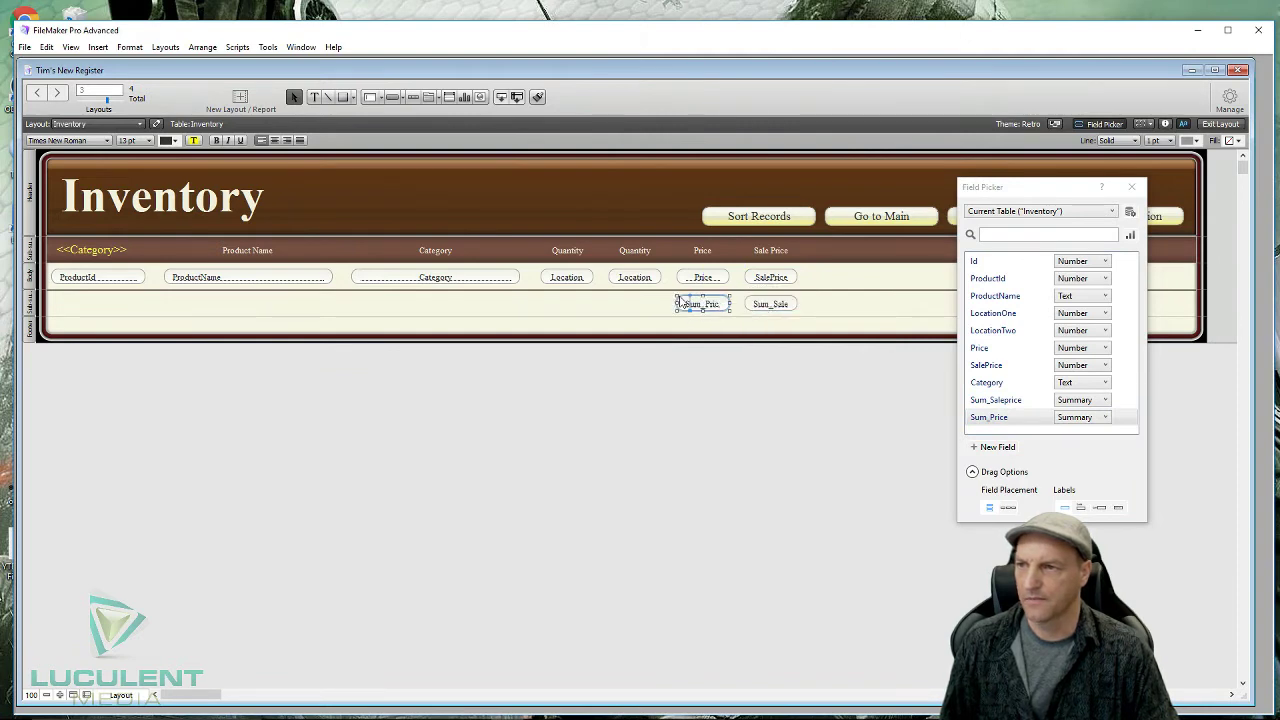
click(614, 304)
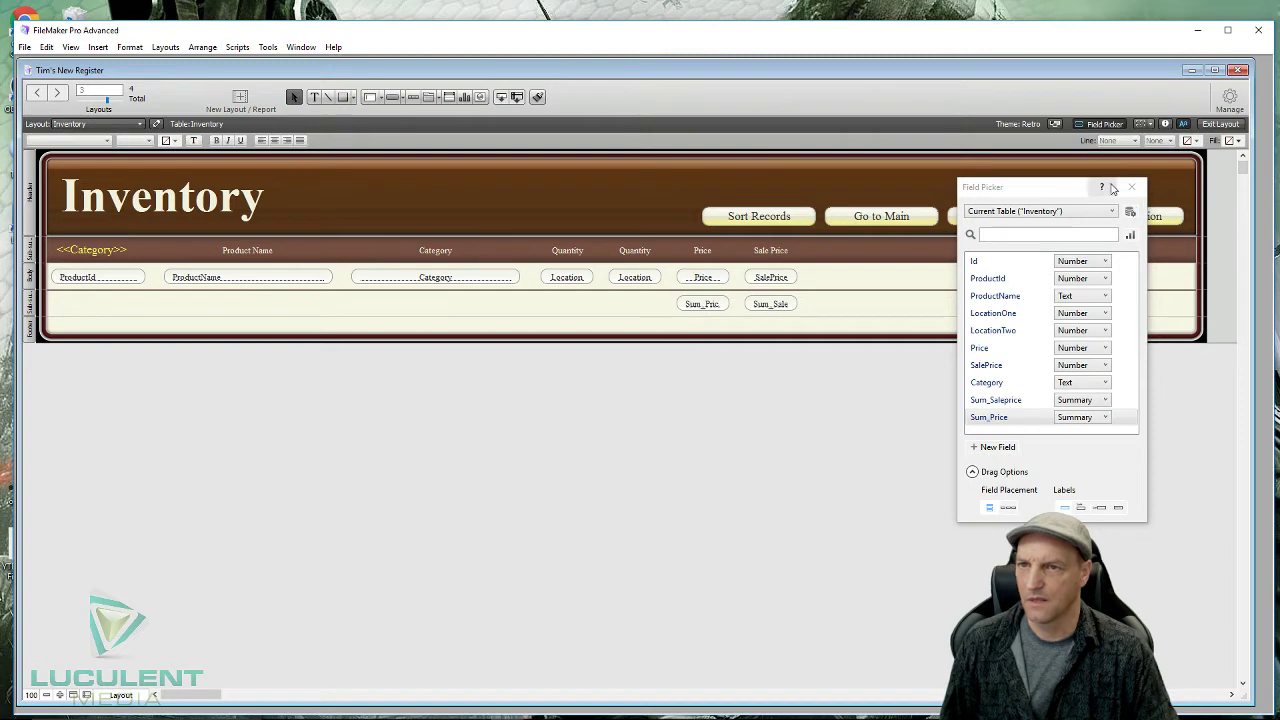
click(1131, 187)
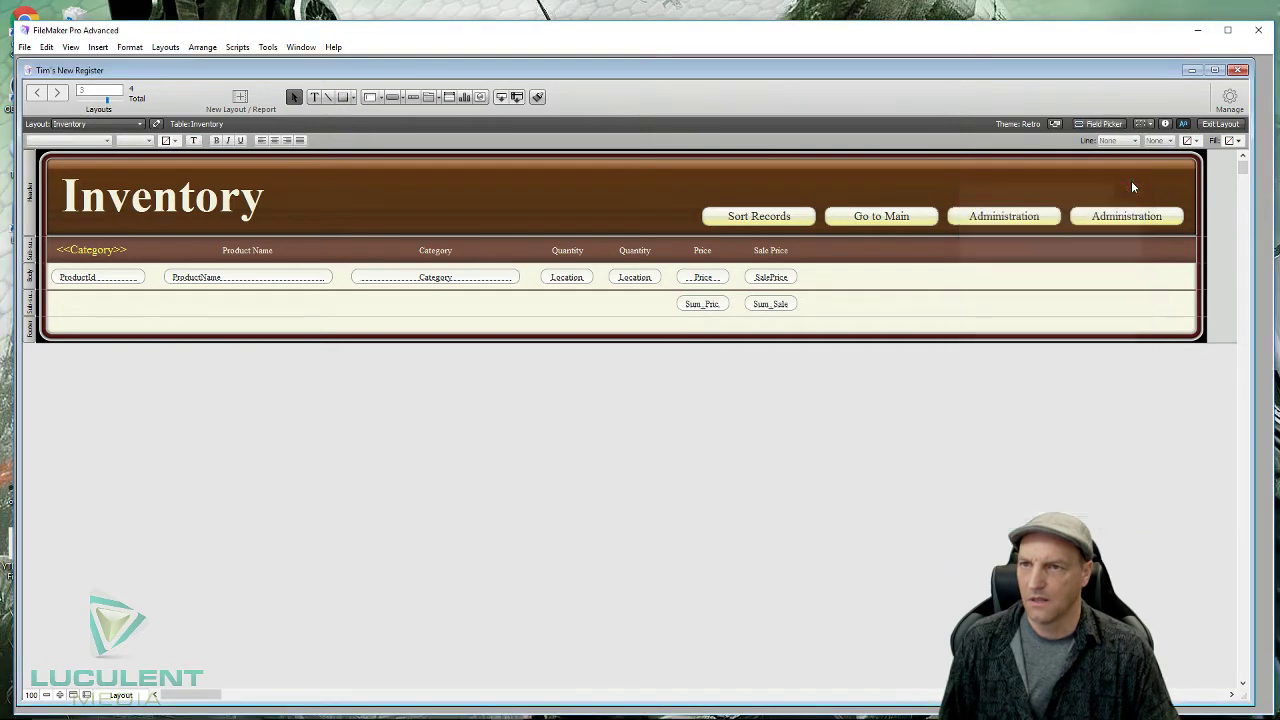
click(1218, 124)
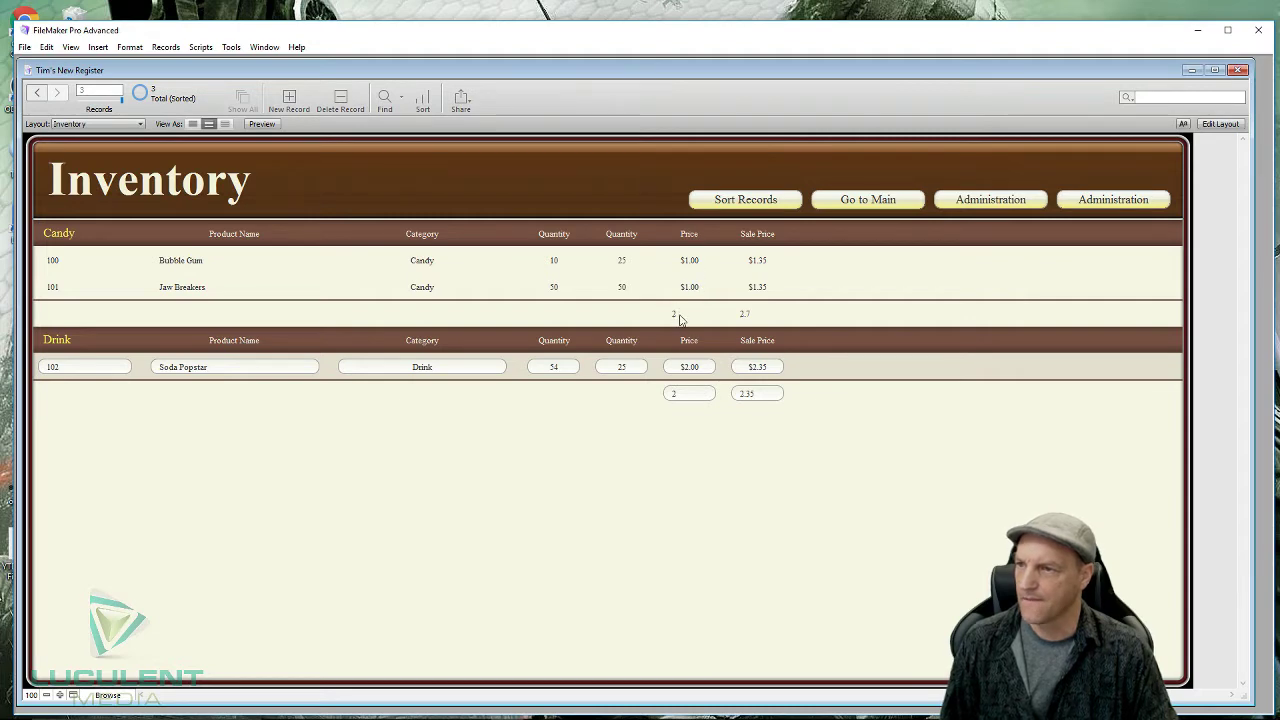
click(1219, 124)
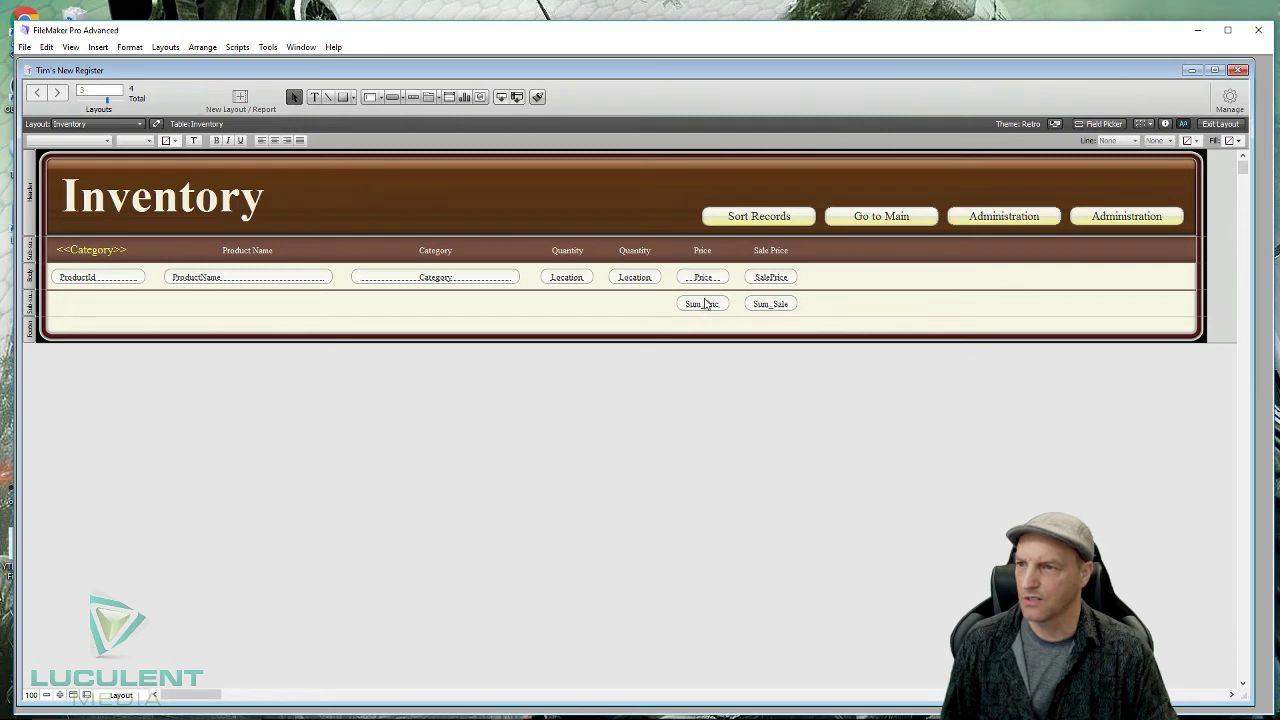
- Select both subtotal fields and center their text
click(703, 313)
drag(842, 299, 655, 310)
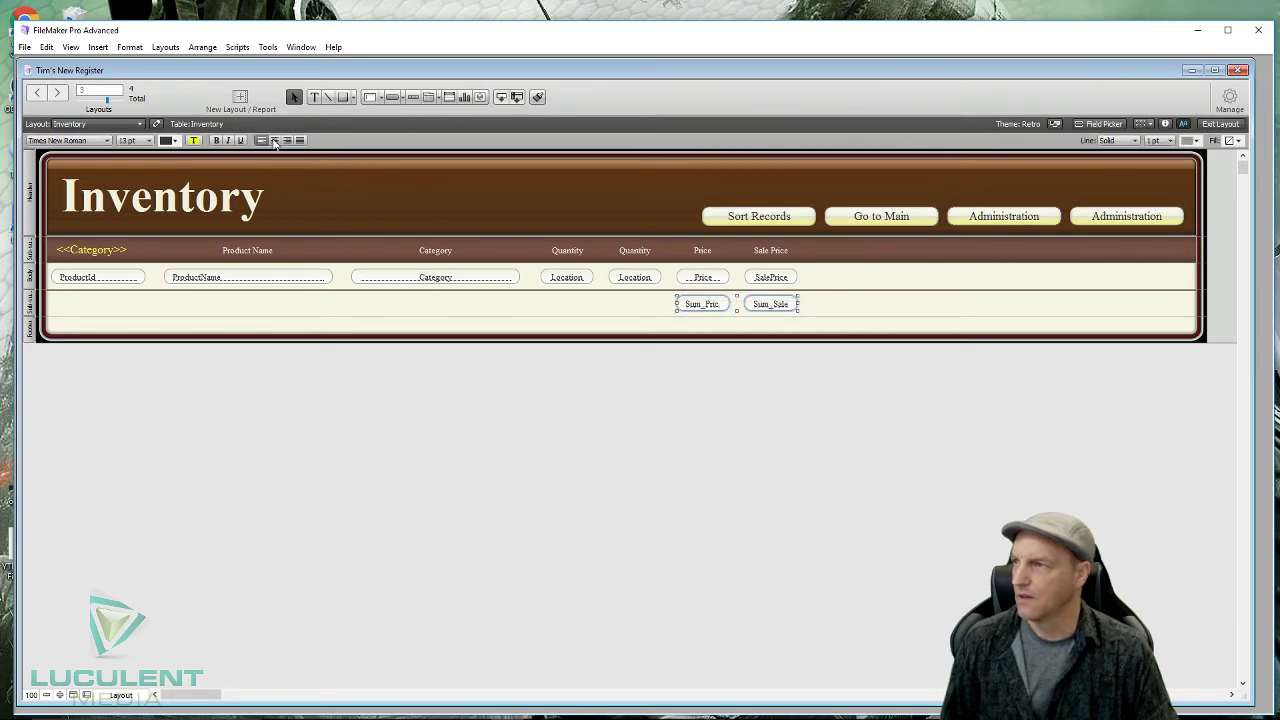
click(275, 142)
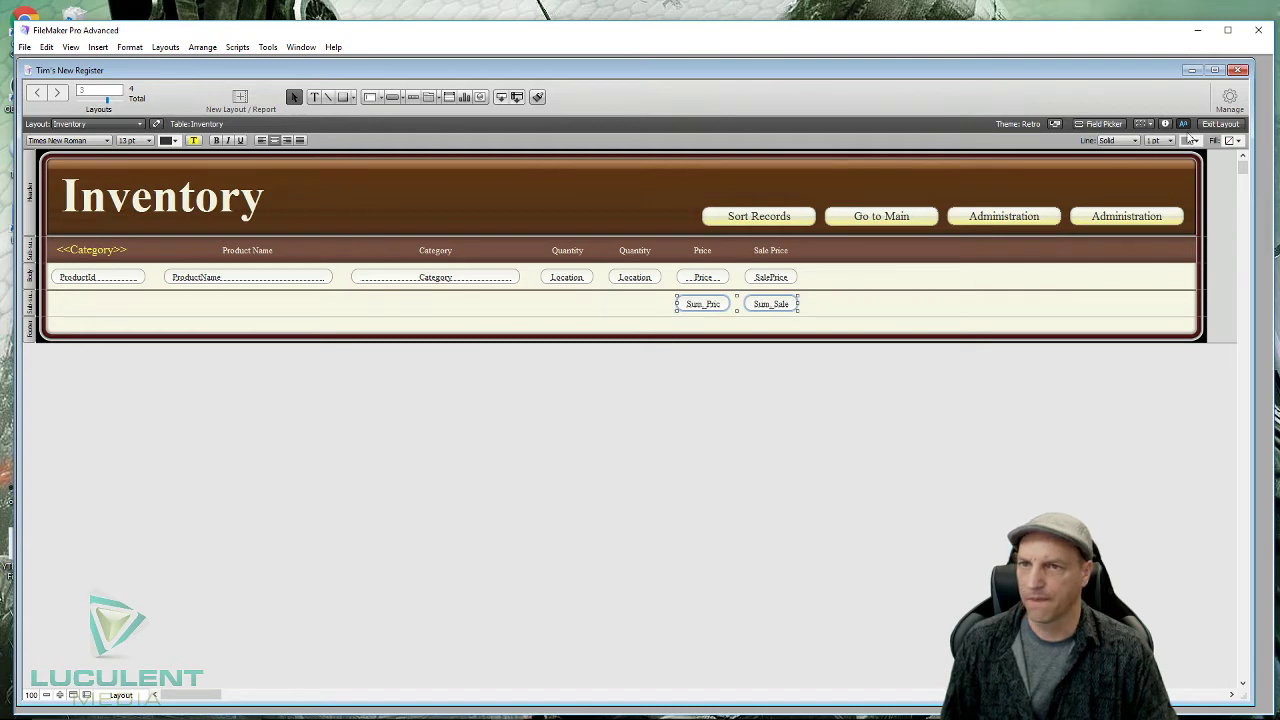
- Format both subtotals as Currency with a fixed 2 decimal places
click(1167, 124)
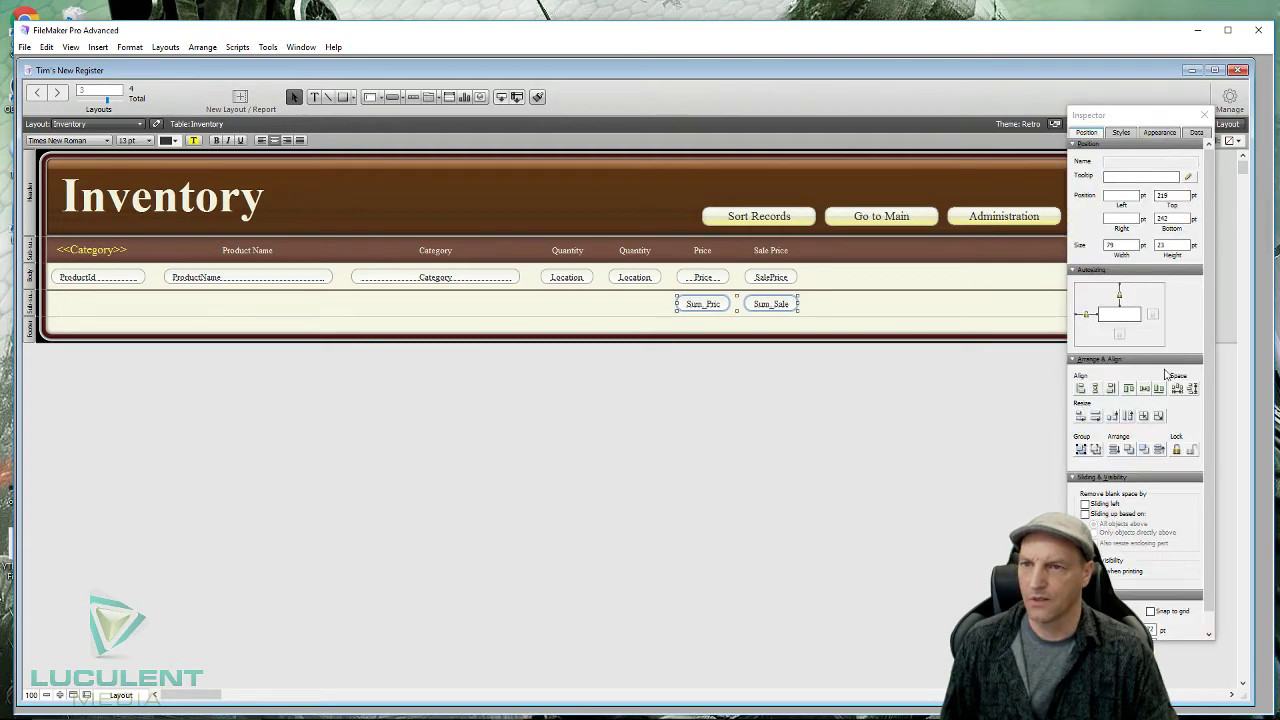
click(1196, 132)
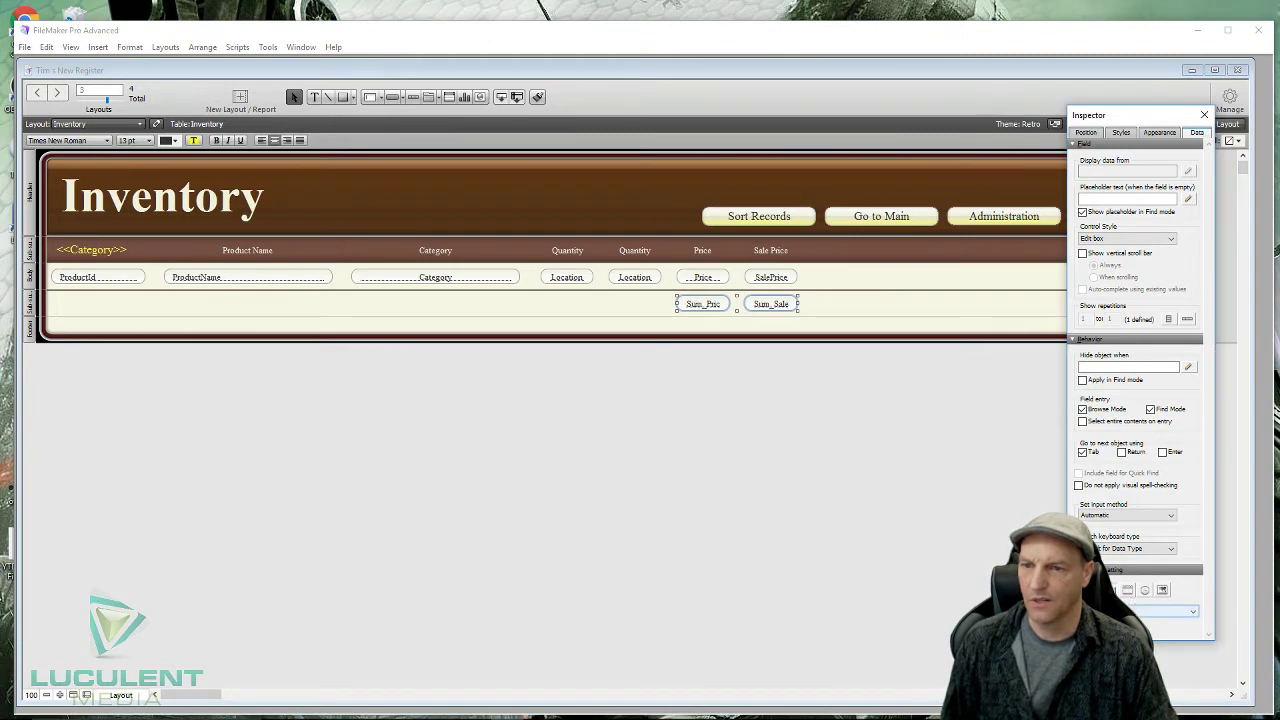
click(1190, 611)
click(1172, 652)
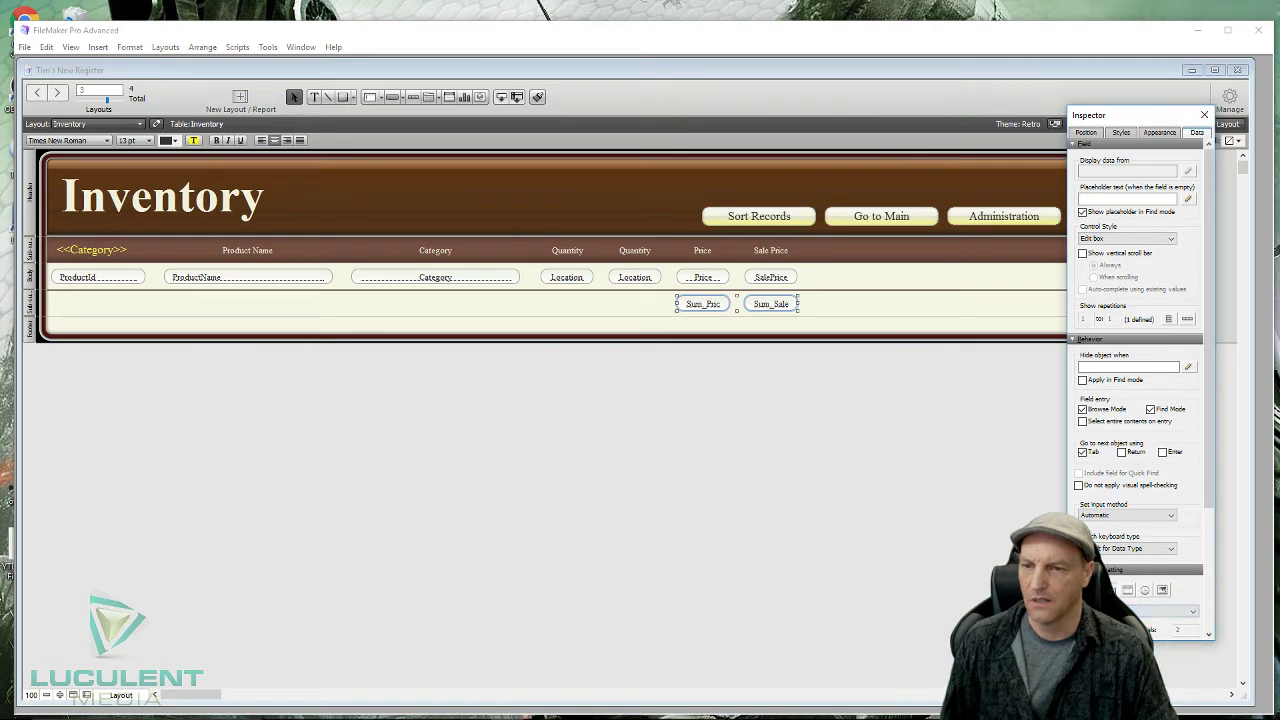
scroll(1207, 572, down, 3)
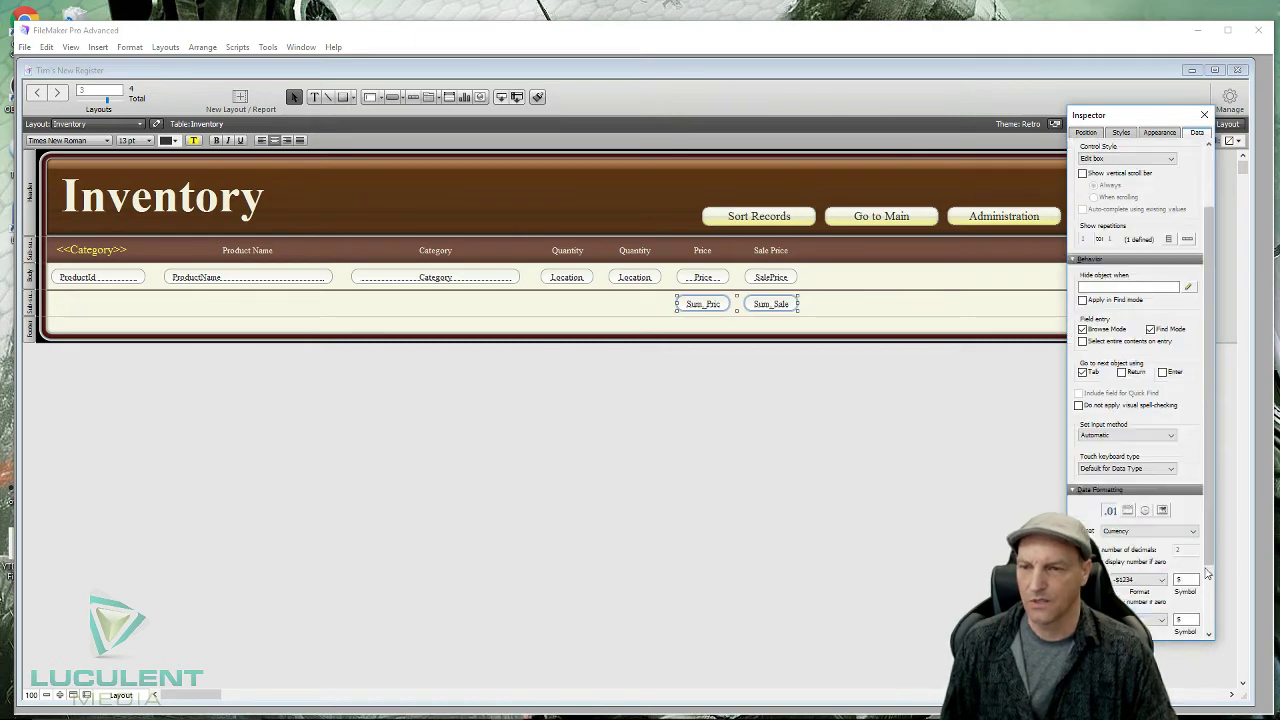
scroll(1207, 572, down, 3)
click(1079, 470)
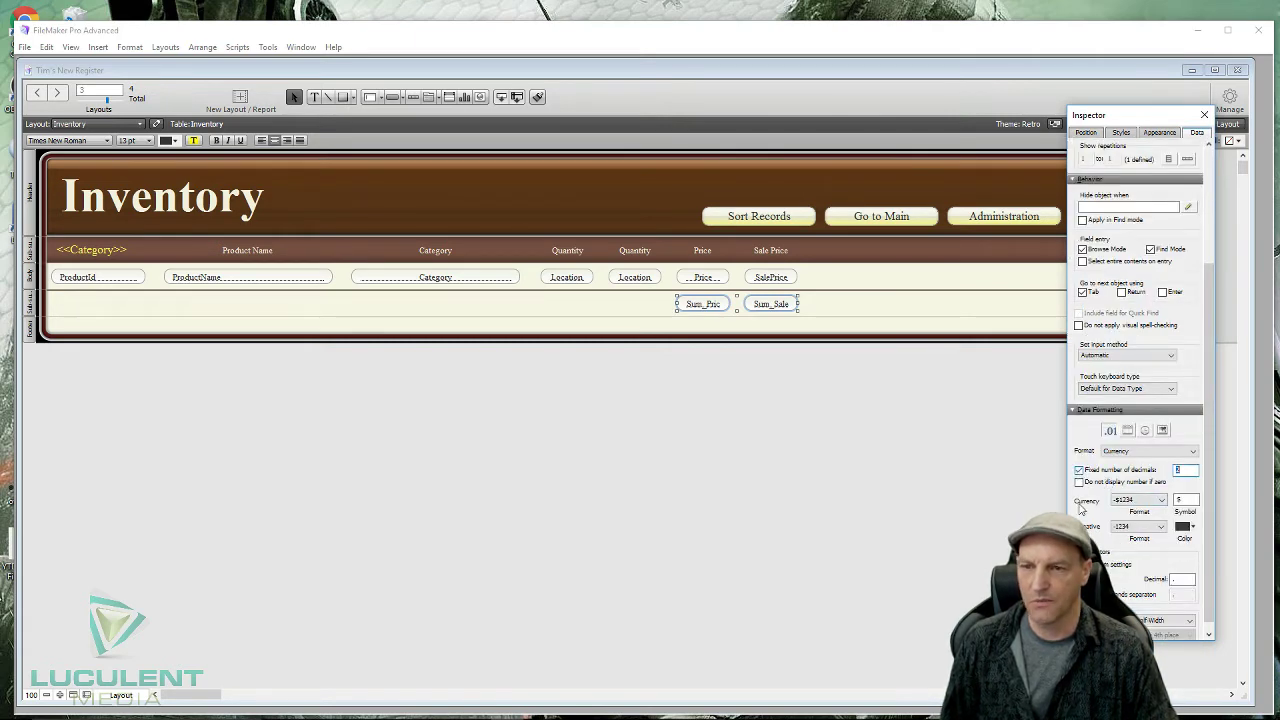
key(Return)
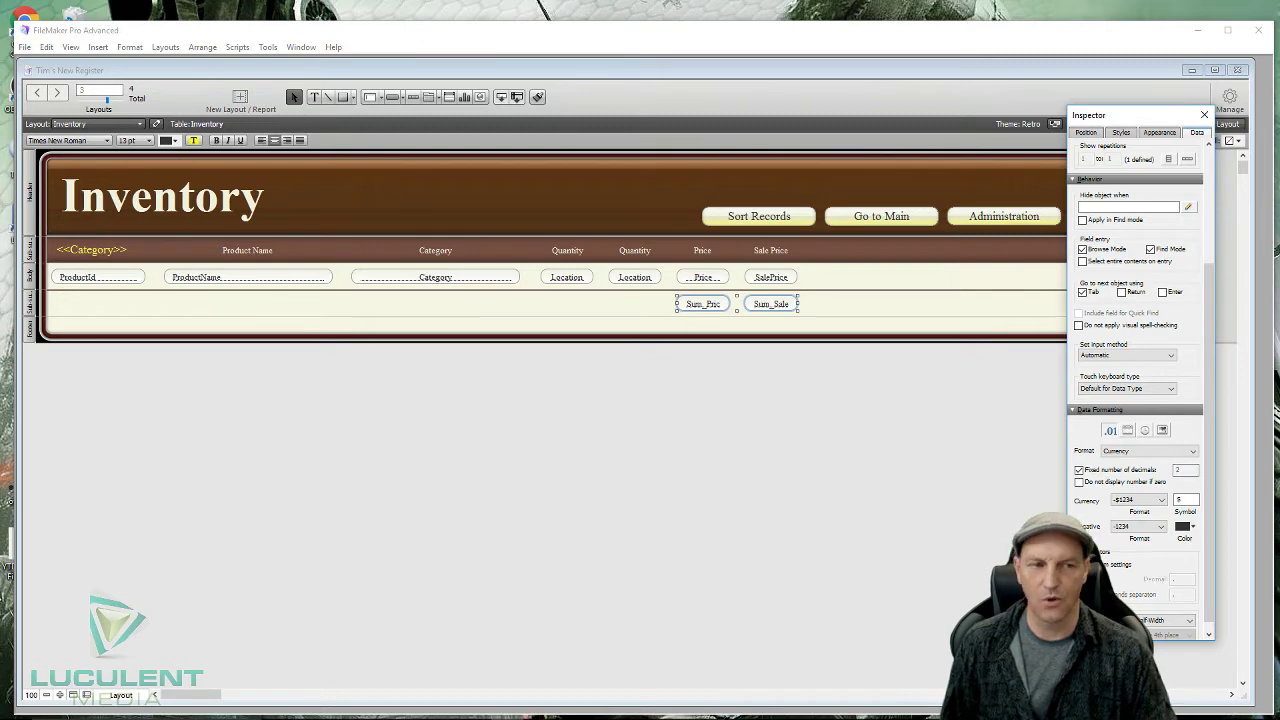
click(1206, 116)
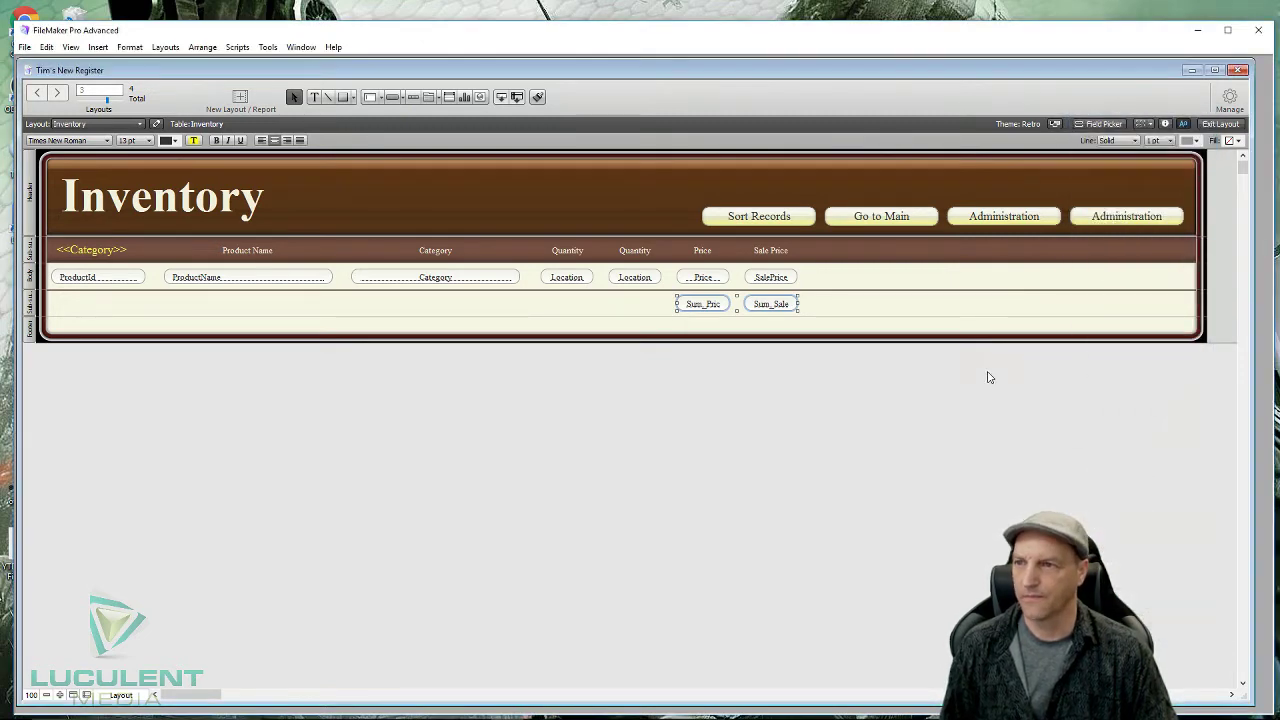
click(852, 424)
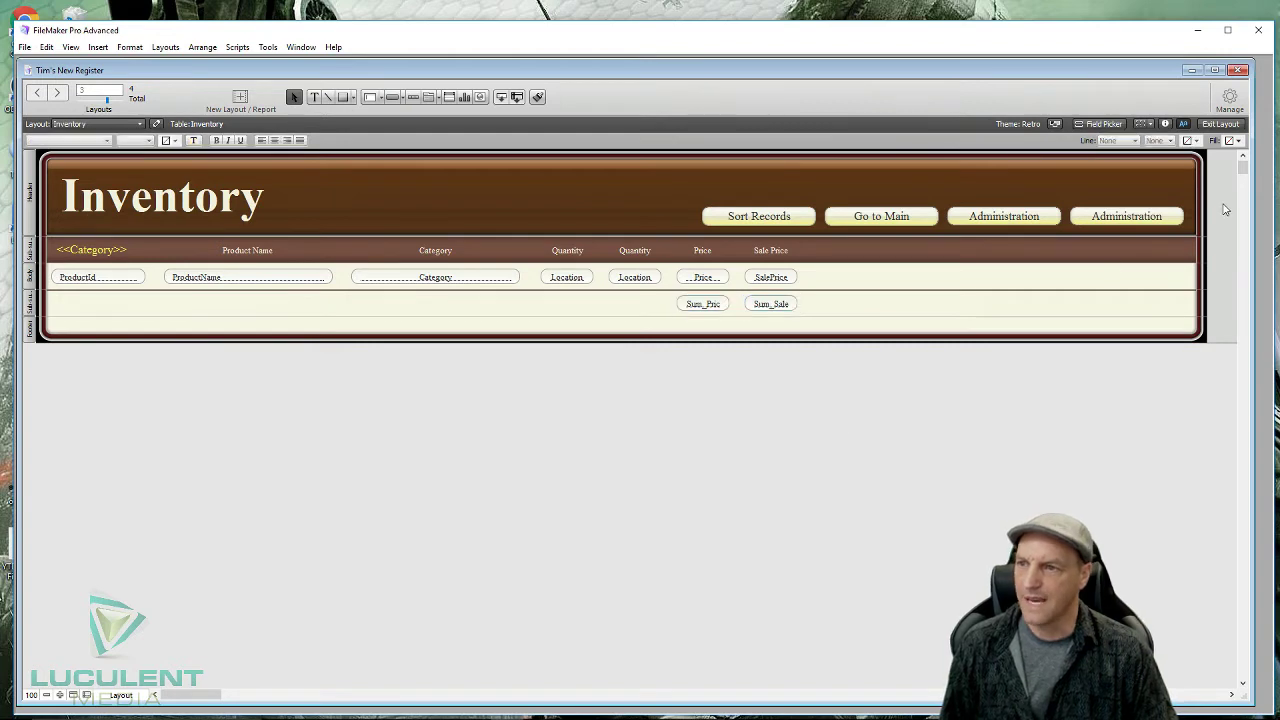
click(1217, 124)
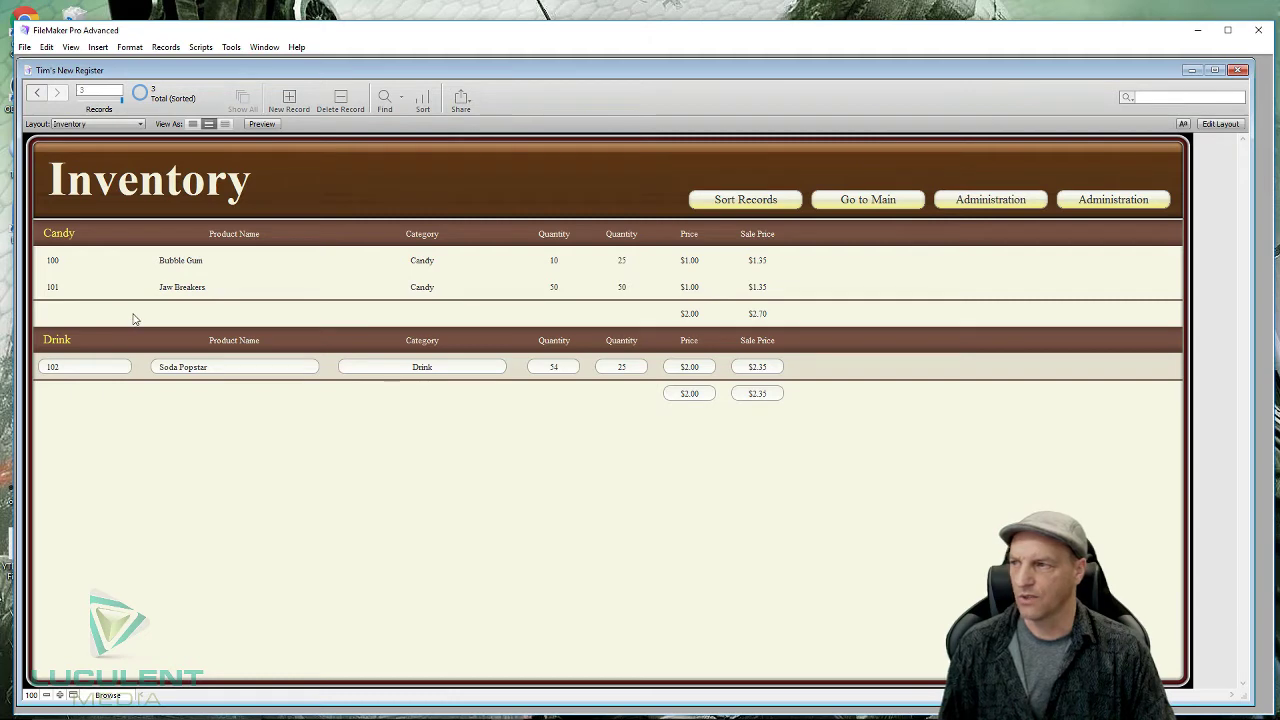
click(134, 317)
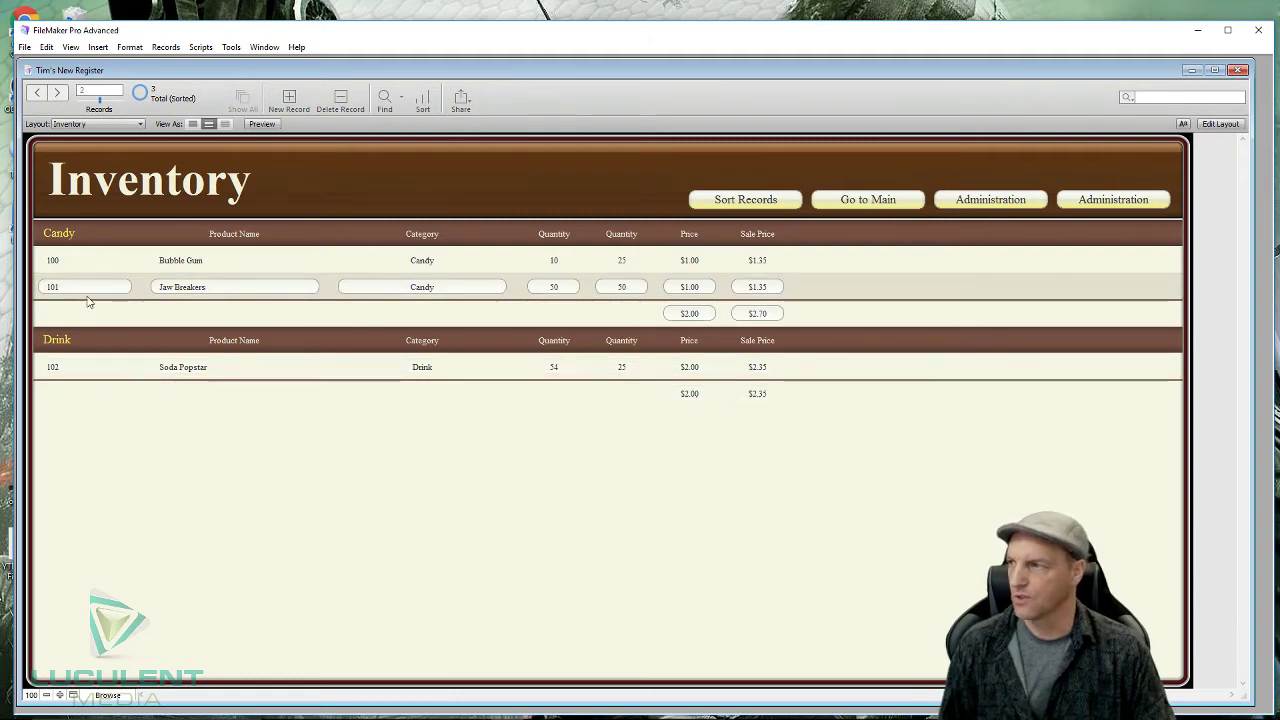
click(1219, 123)
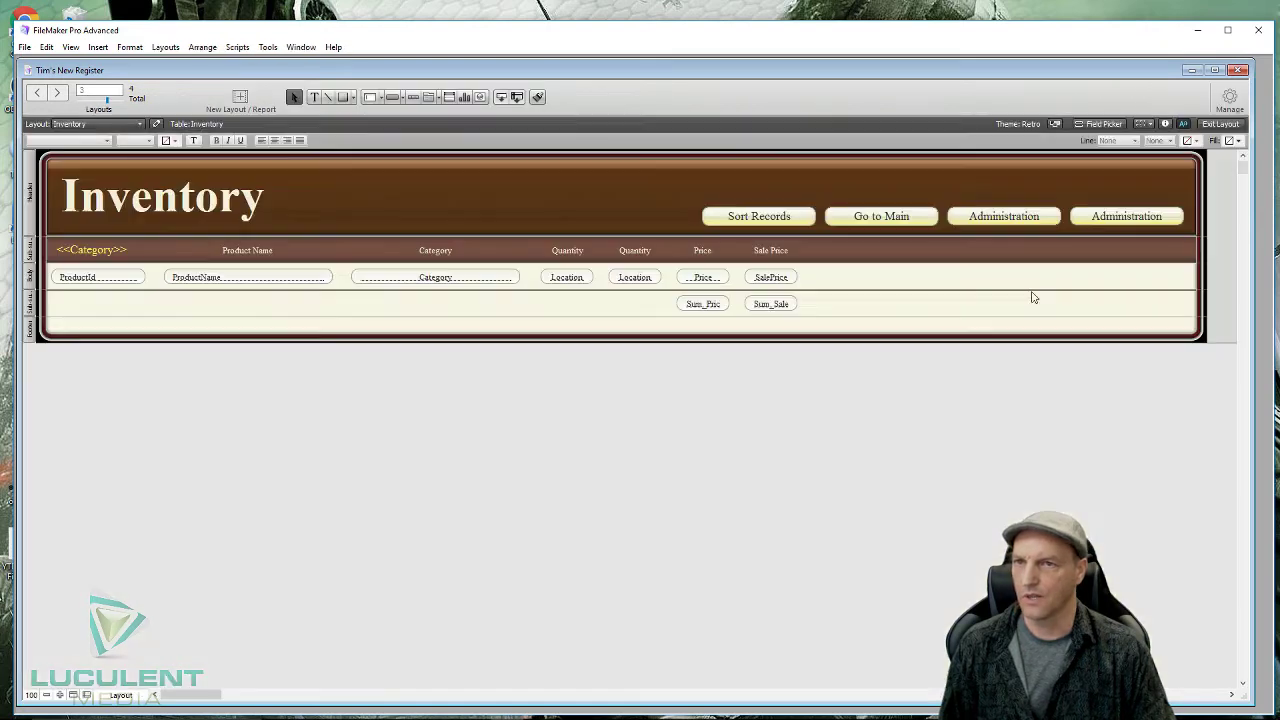
- Give the trailing sub-summary part a Gradient fill in the Inspector's Appearance settings
click(28, 310)
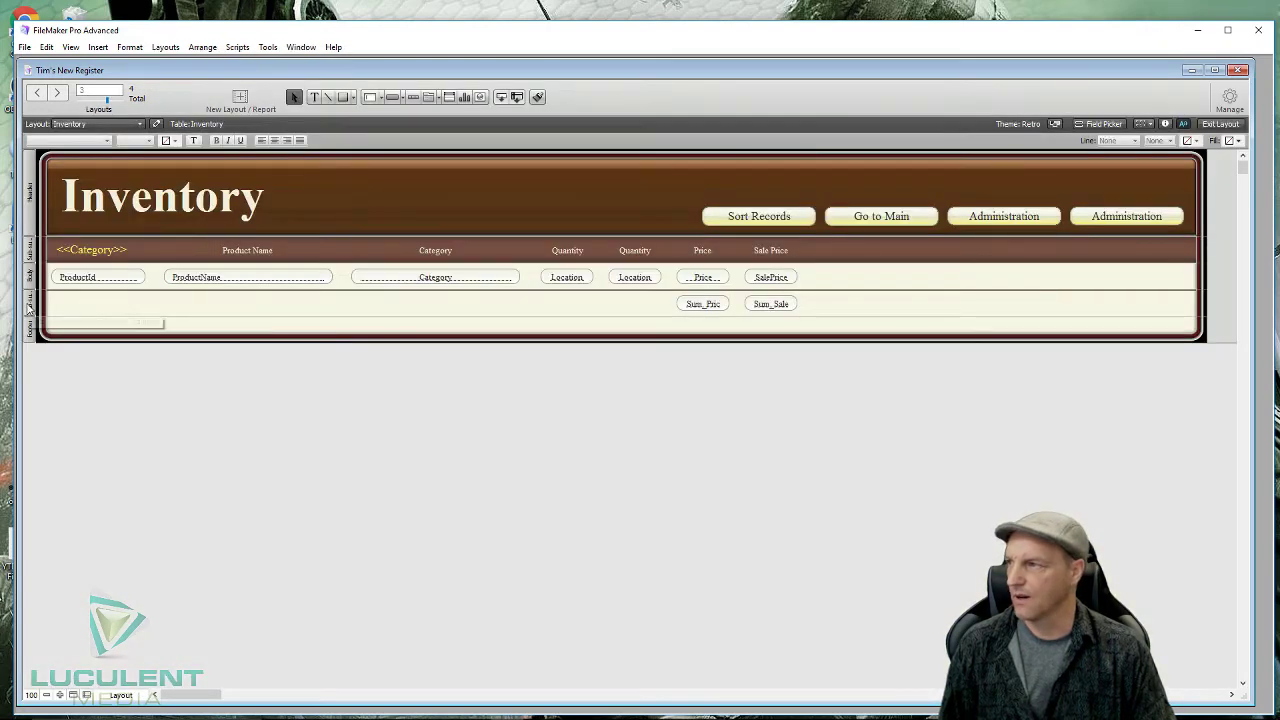
click(1165, 124)
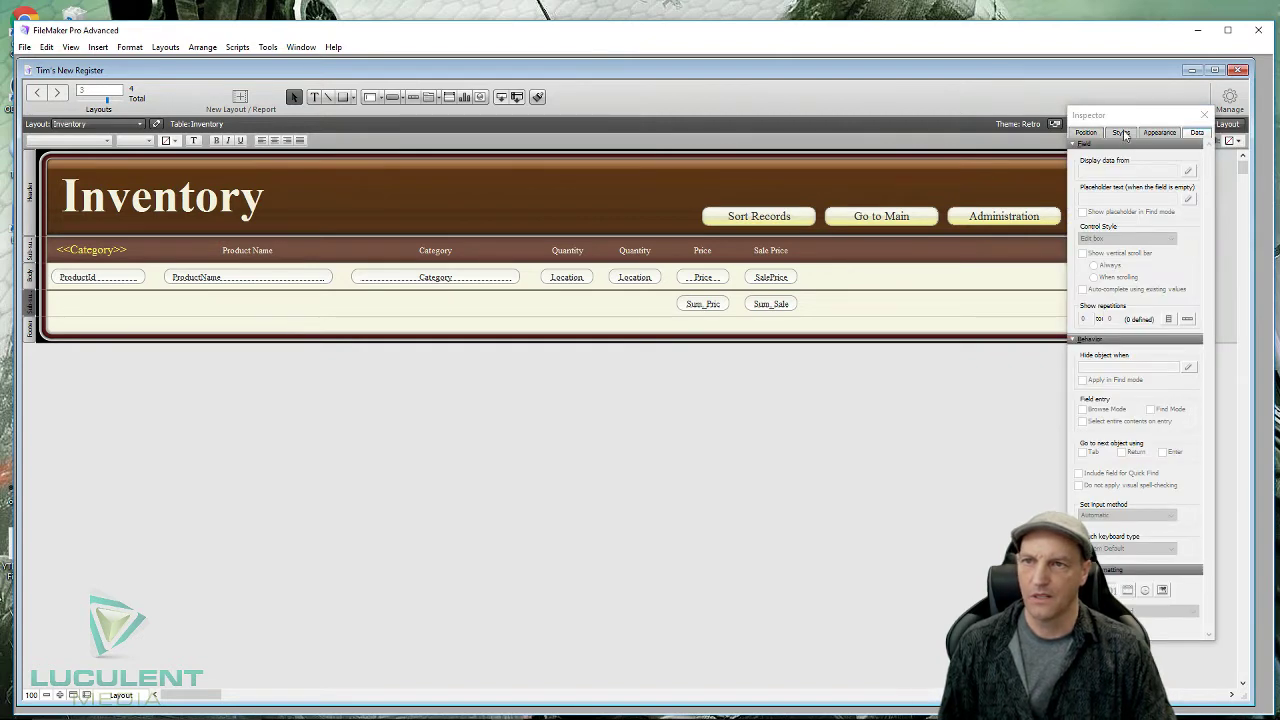
click(1157, 133)
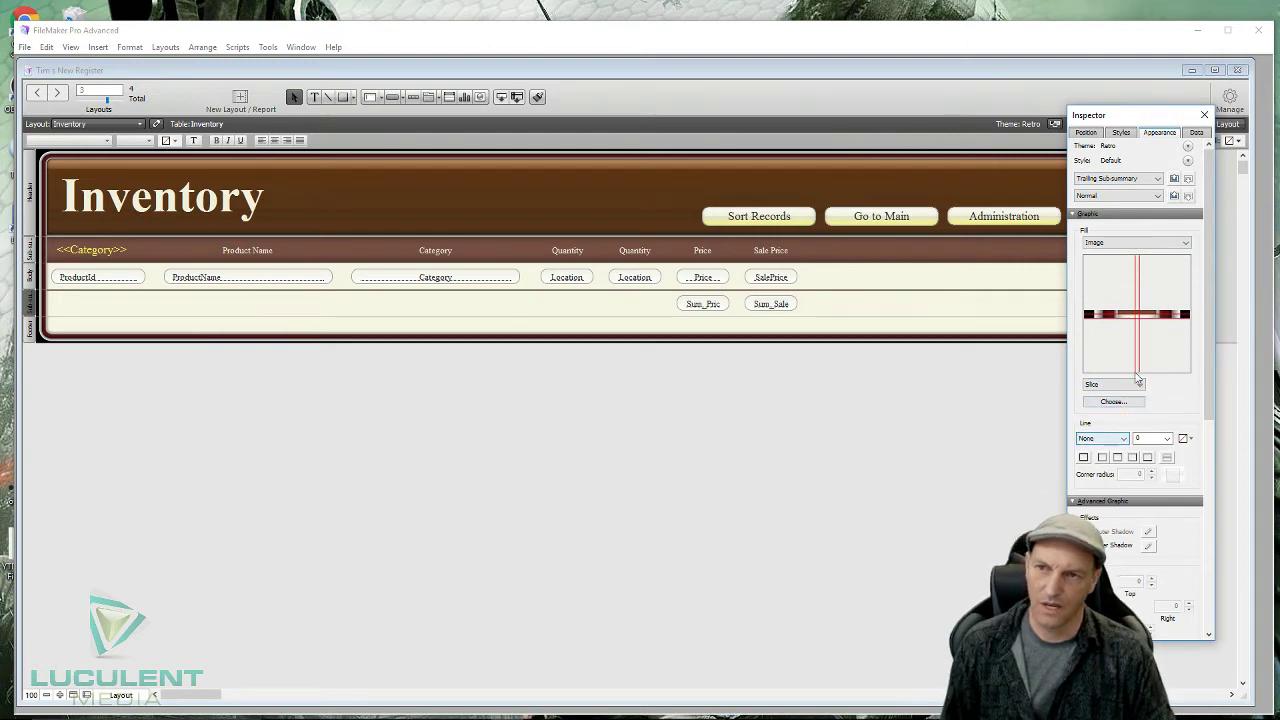
click(1186, 245)
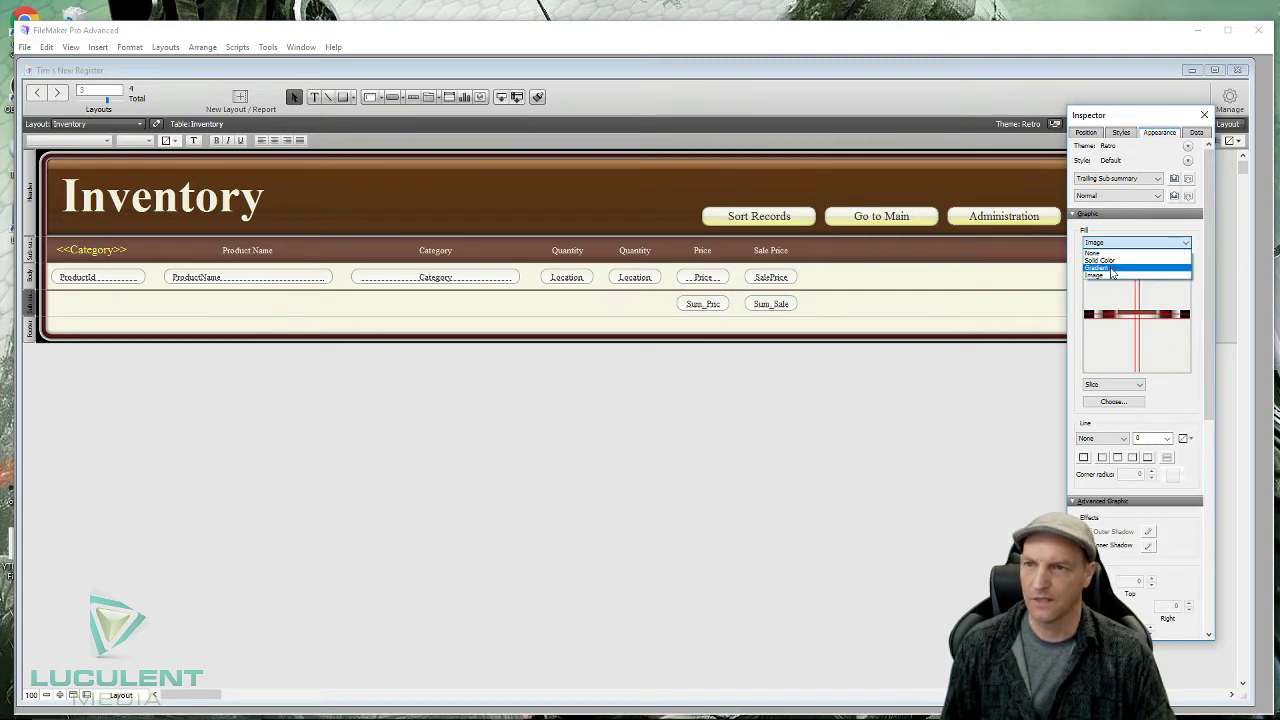
click(1112, 268)
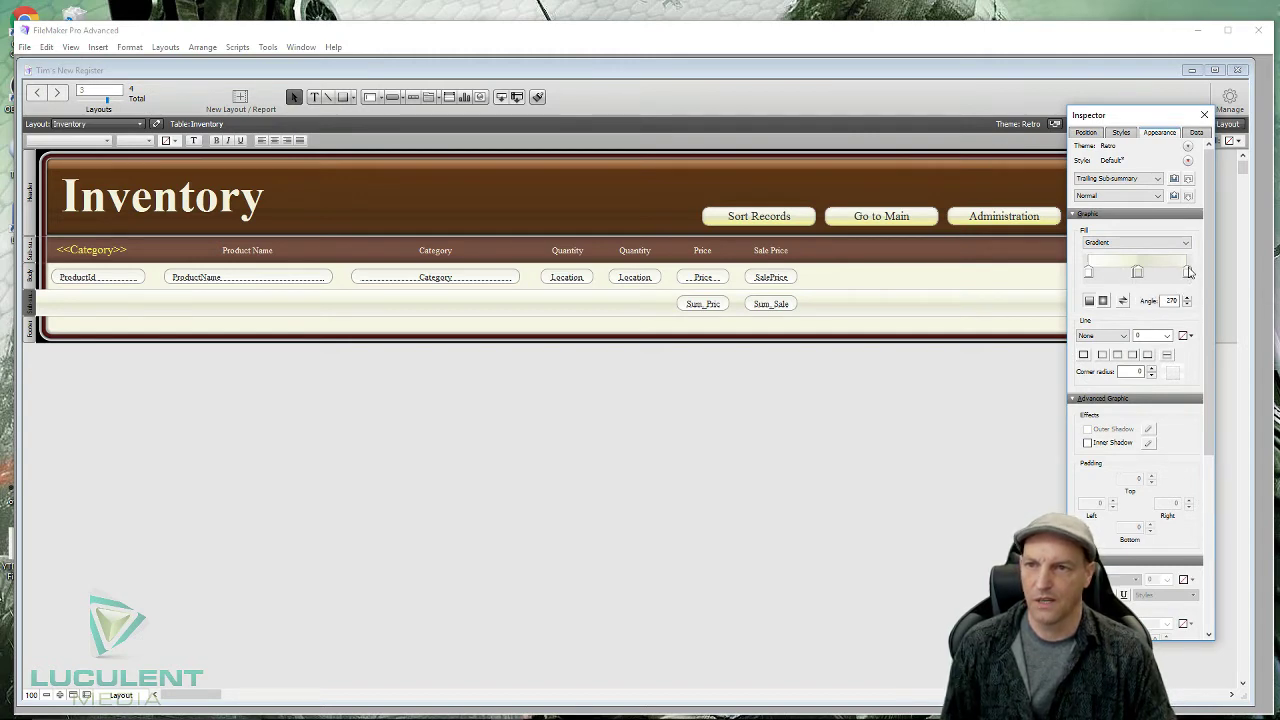
- Set the gradient's end colour to light orange
click(1188, 271)
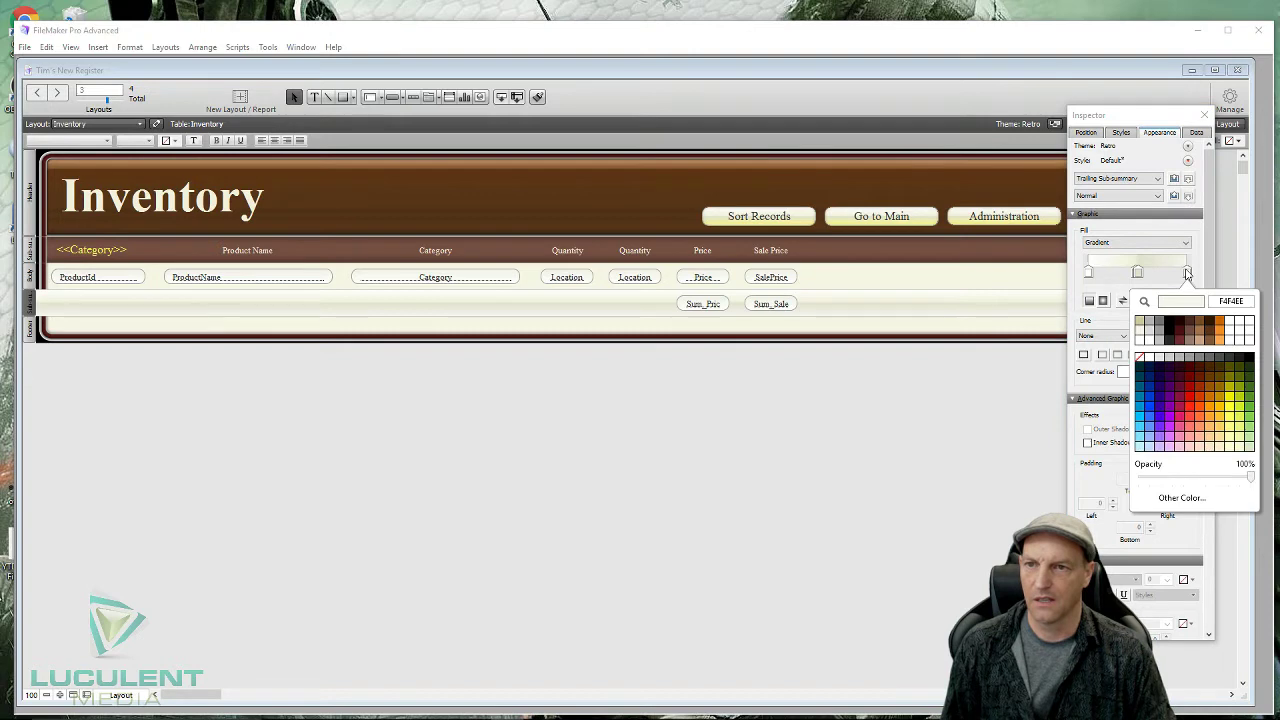
click(1208, 403)
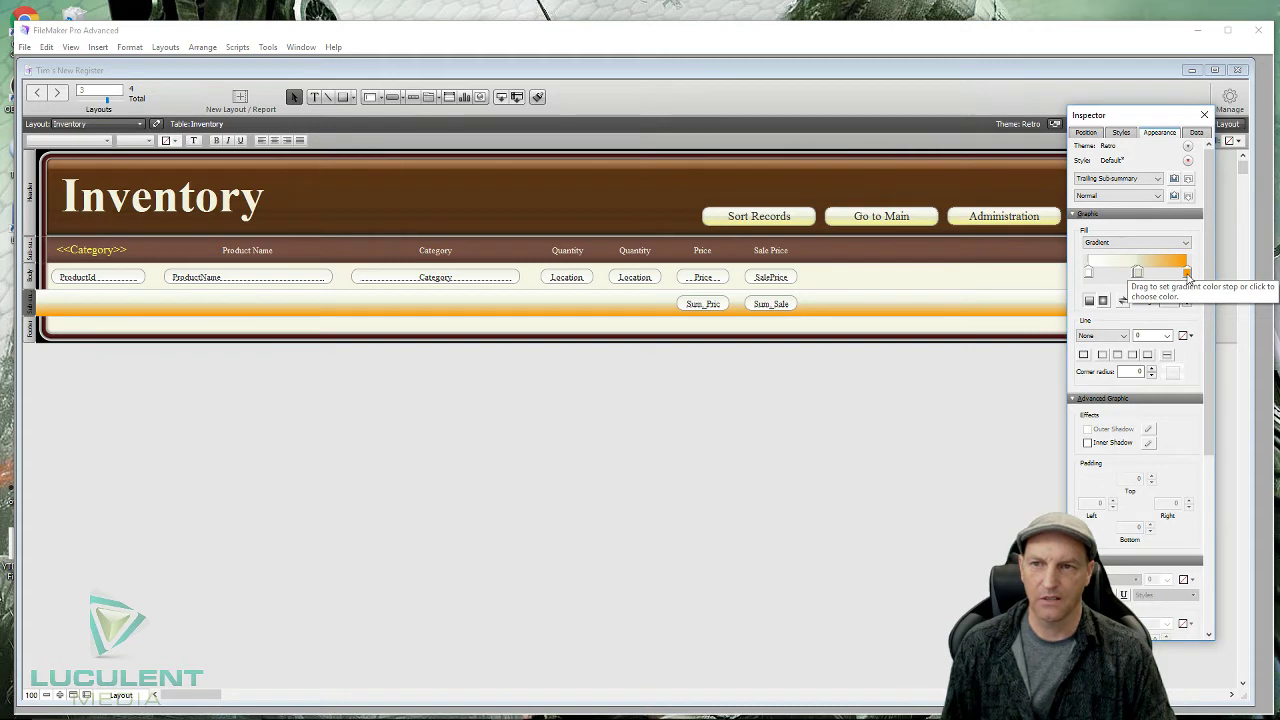
click(1187, 274)
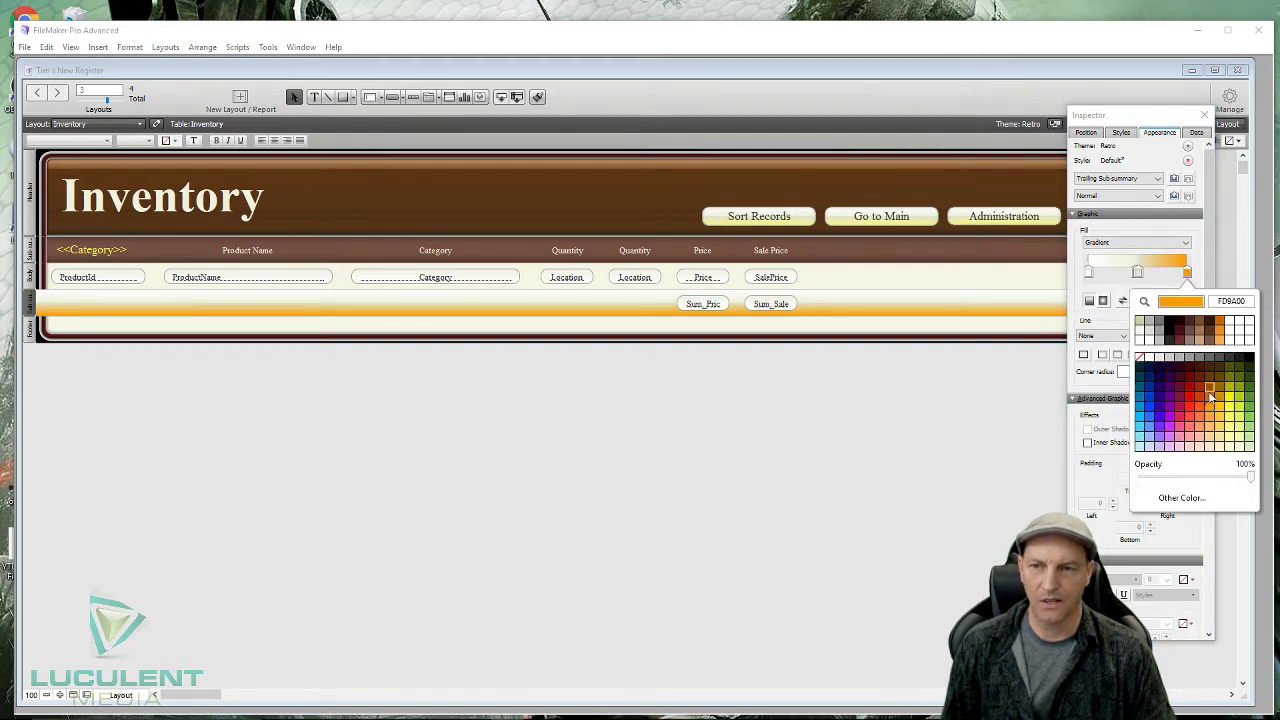
click(1208, 432)
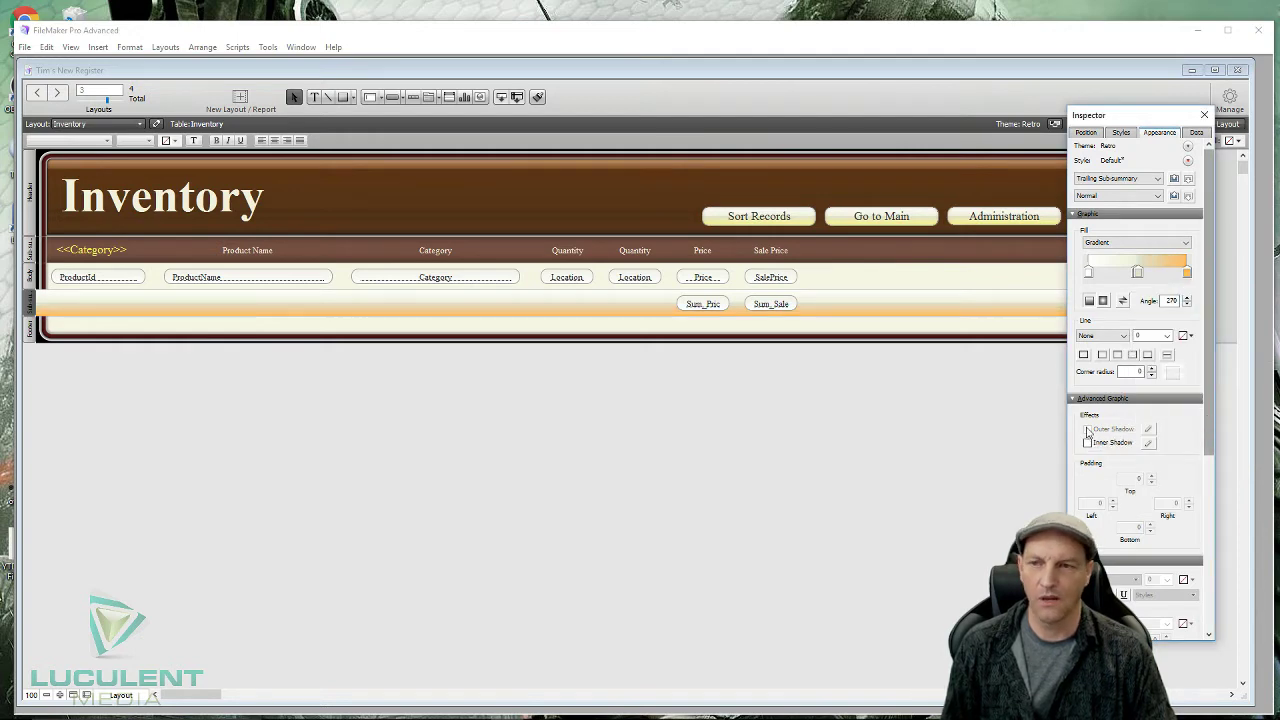
click(1013, 442)
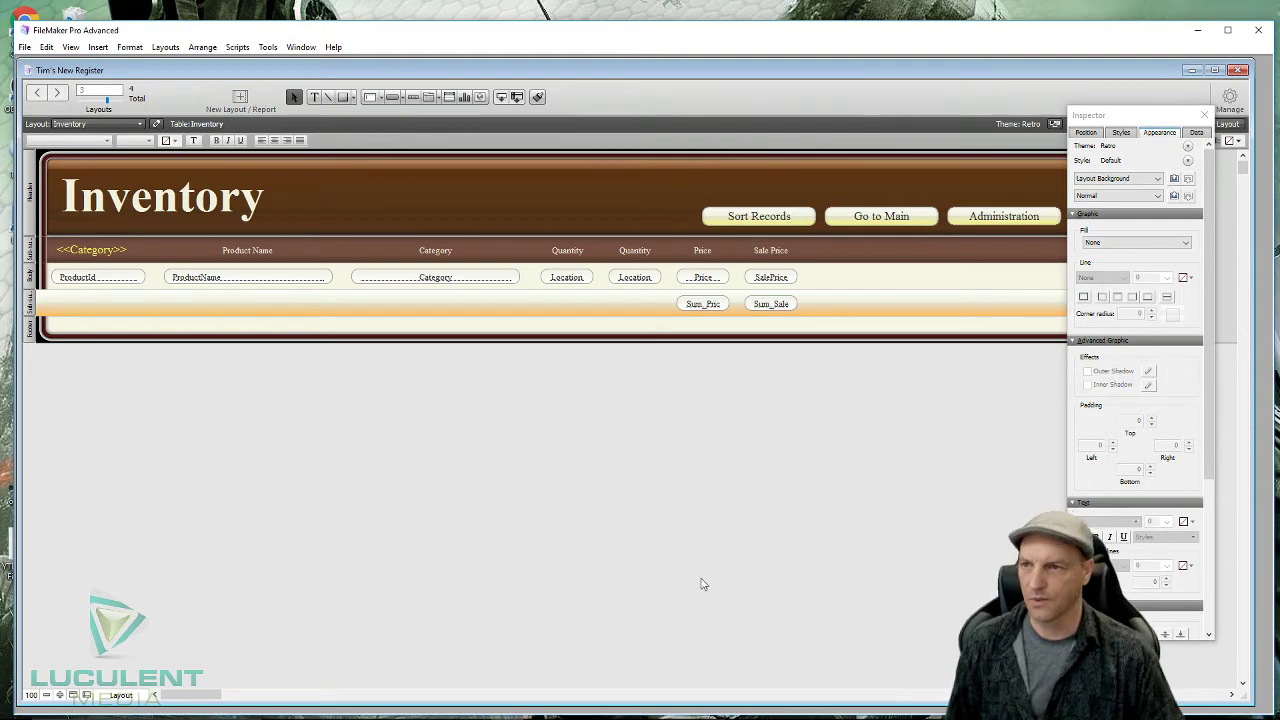
click(1203, 116)
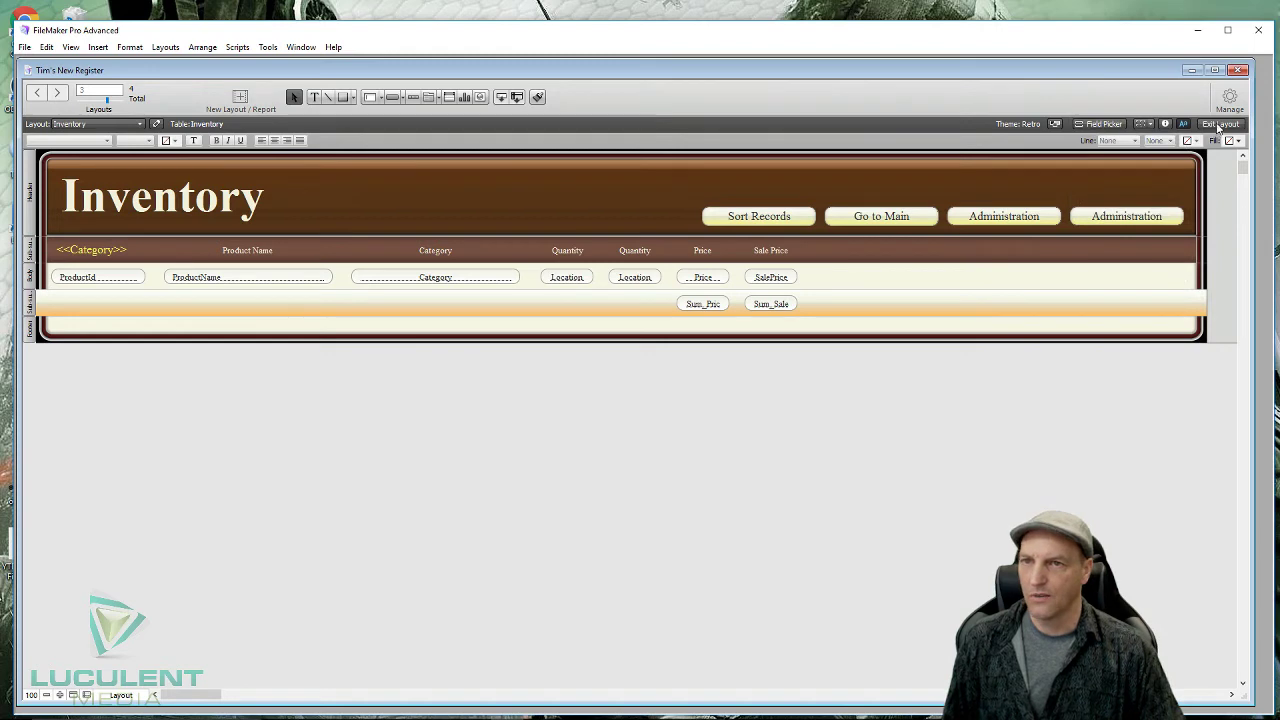
- Browse the Inventory records and commit the Soda Popstar record to show the Candy and Drink subtotals
click(1220, 123)
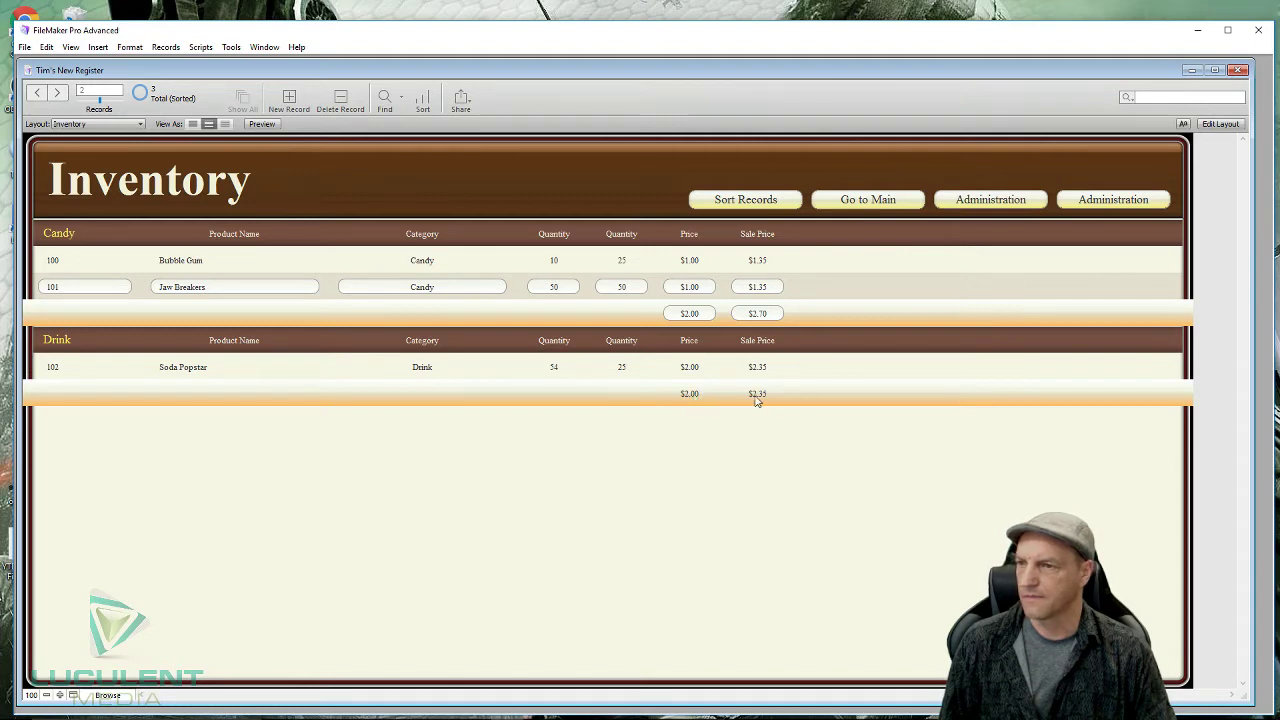
click(480, 367)
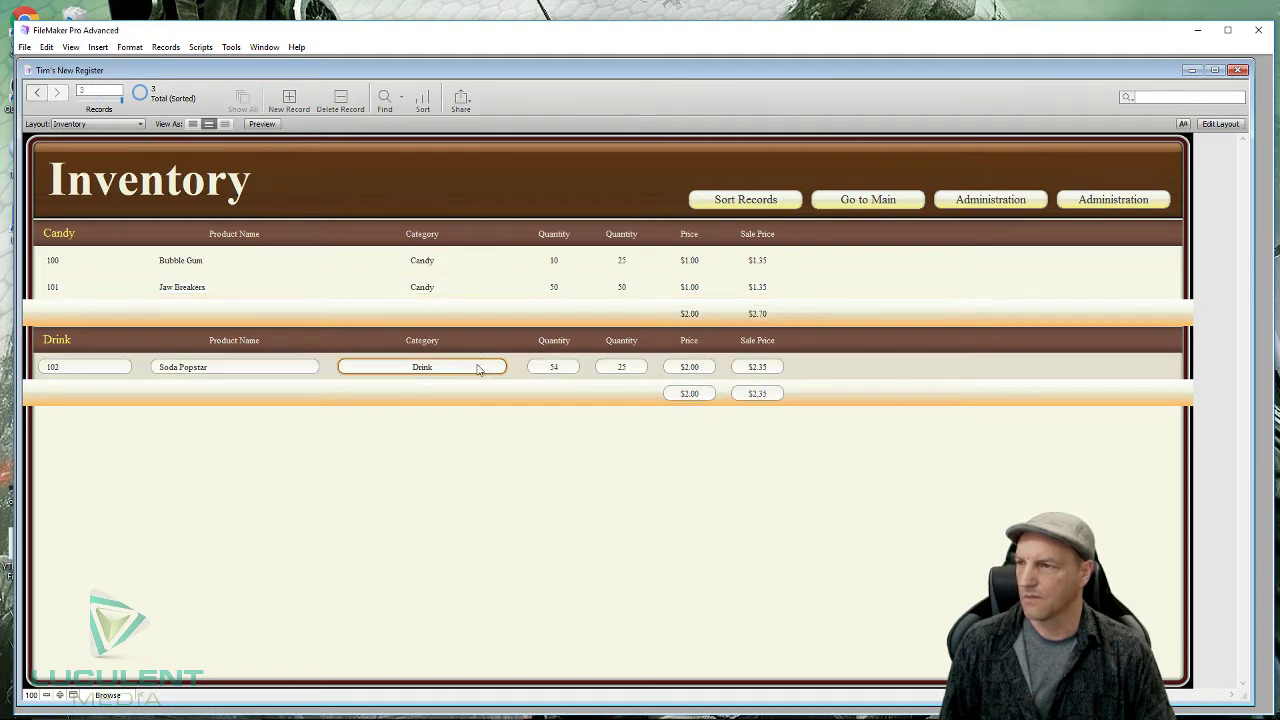
click(656, 436)
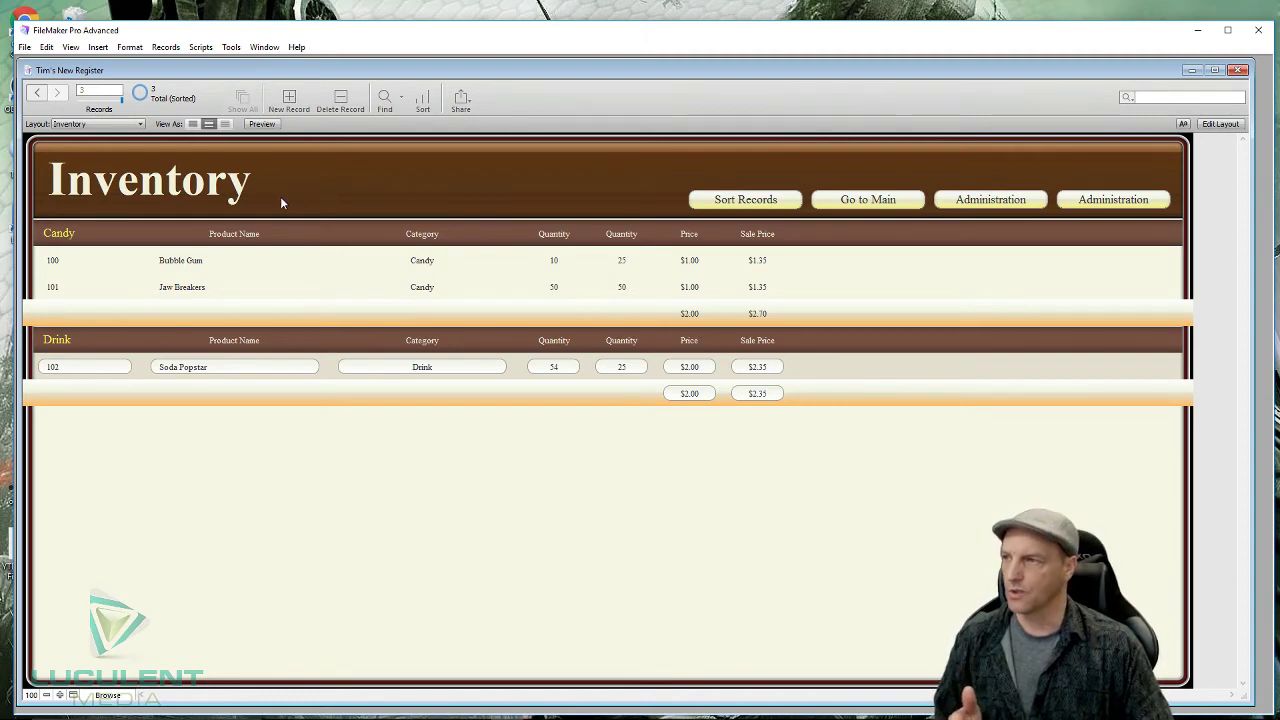
- Switch the Inventory layout to Layout mode and bring up the Manage menu
click(1220, 124)
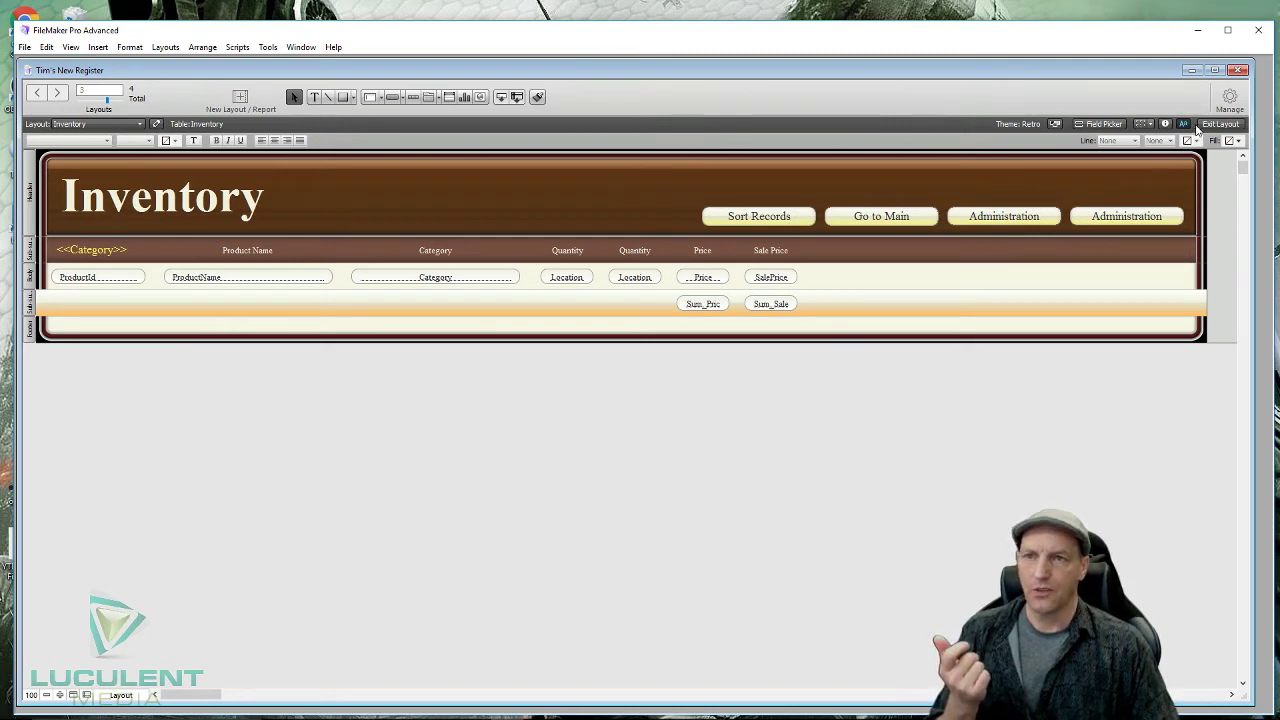
click(1232, 100)
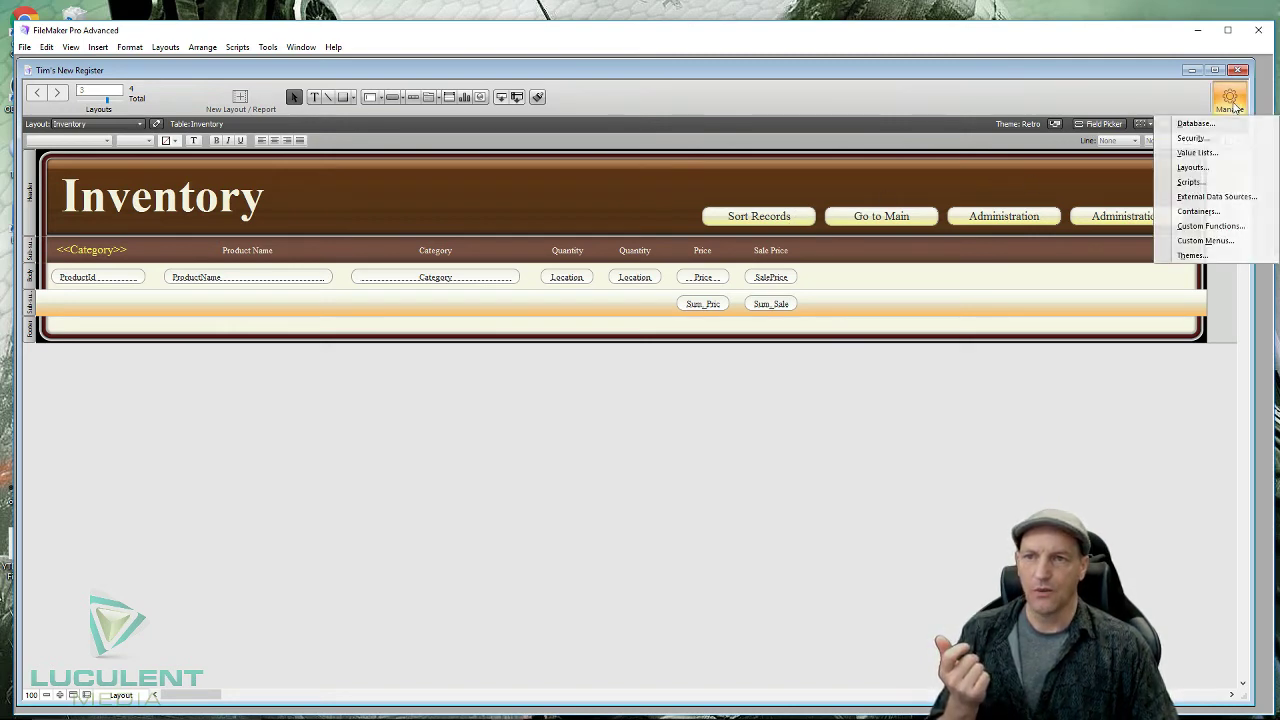
- Duplicate the Inventory layout in Manage Layouts
click(1208, 172)
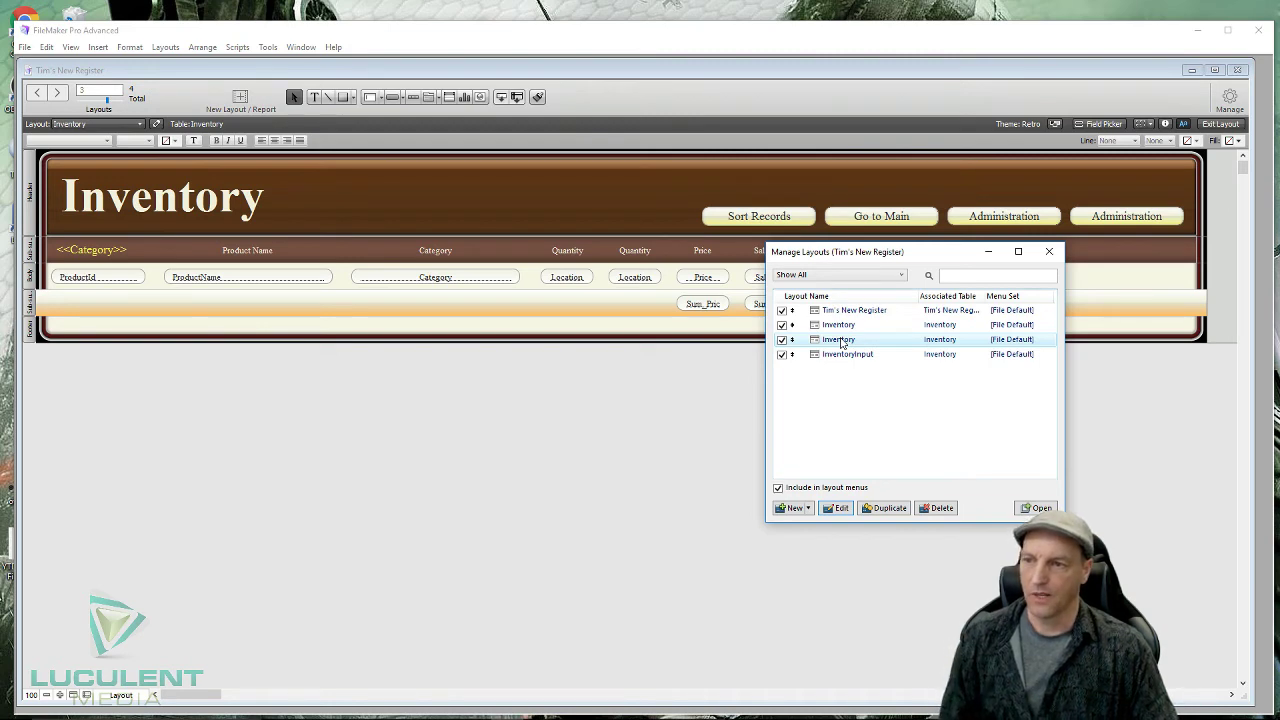
click(880, 341)
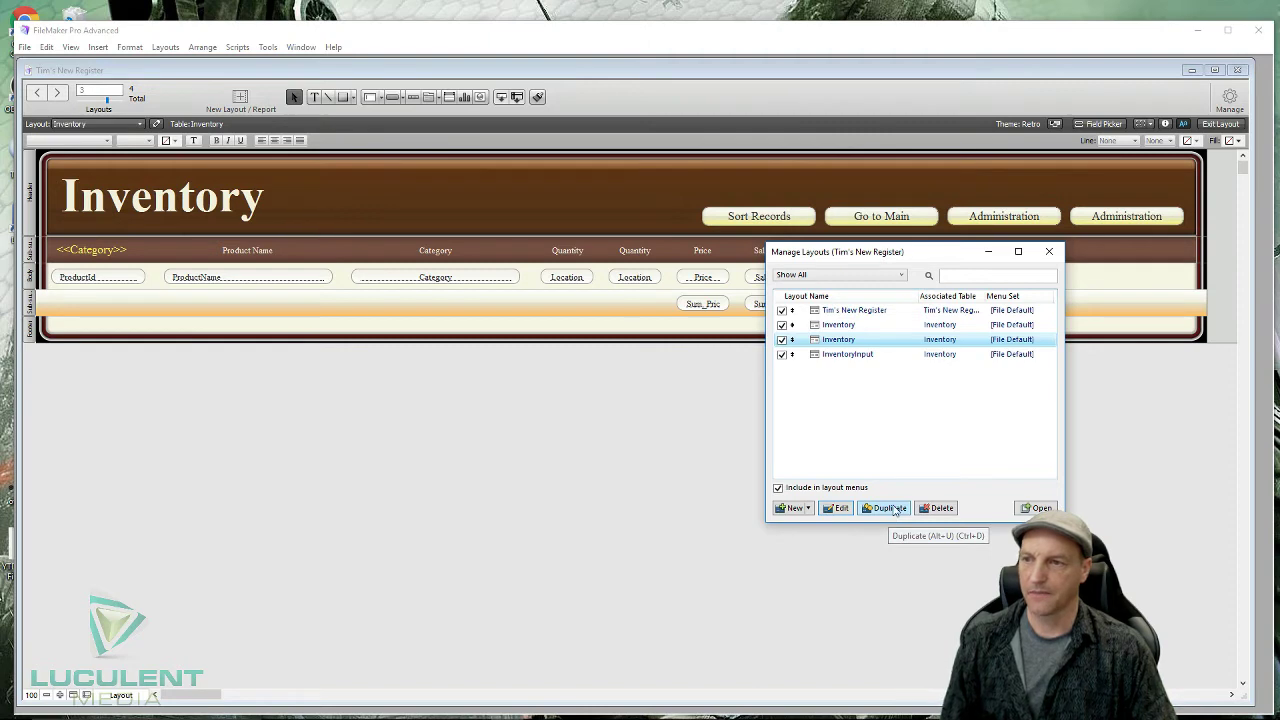
click(892, 508)
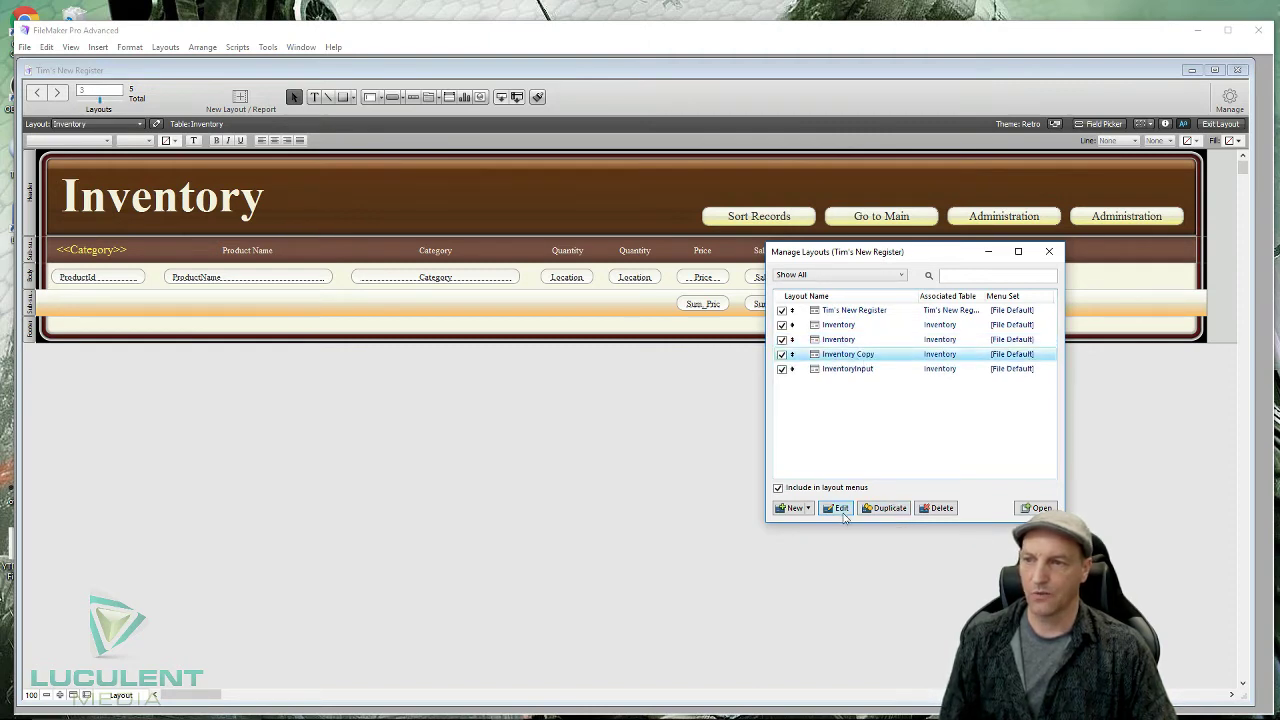
- Rename the copy to 'Inventory Admin' and view it in a new window
click(843, 511)
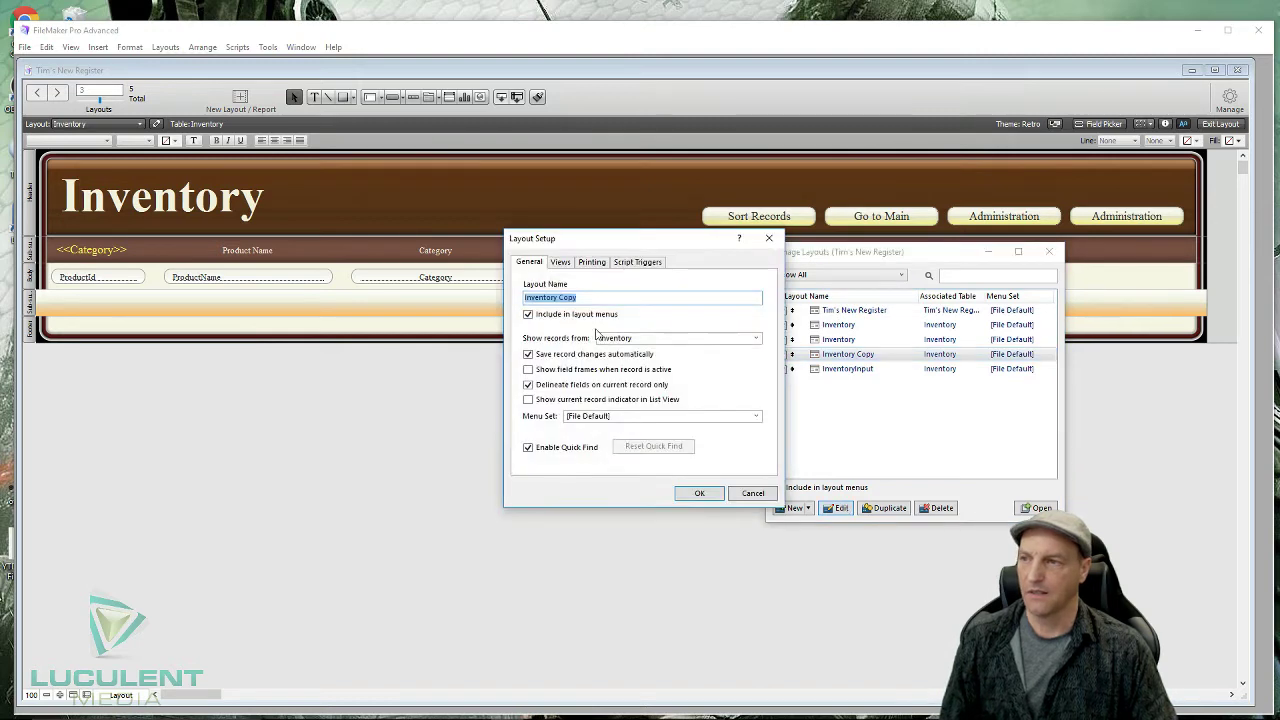
mouse_move(580, 298)
mouse_down()
mouse_move(551, 302)
mouse_move(563, 302)
mouse_up()
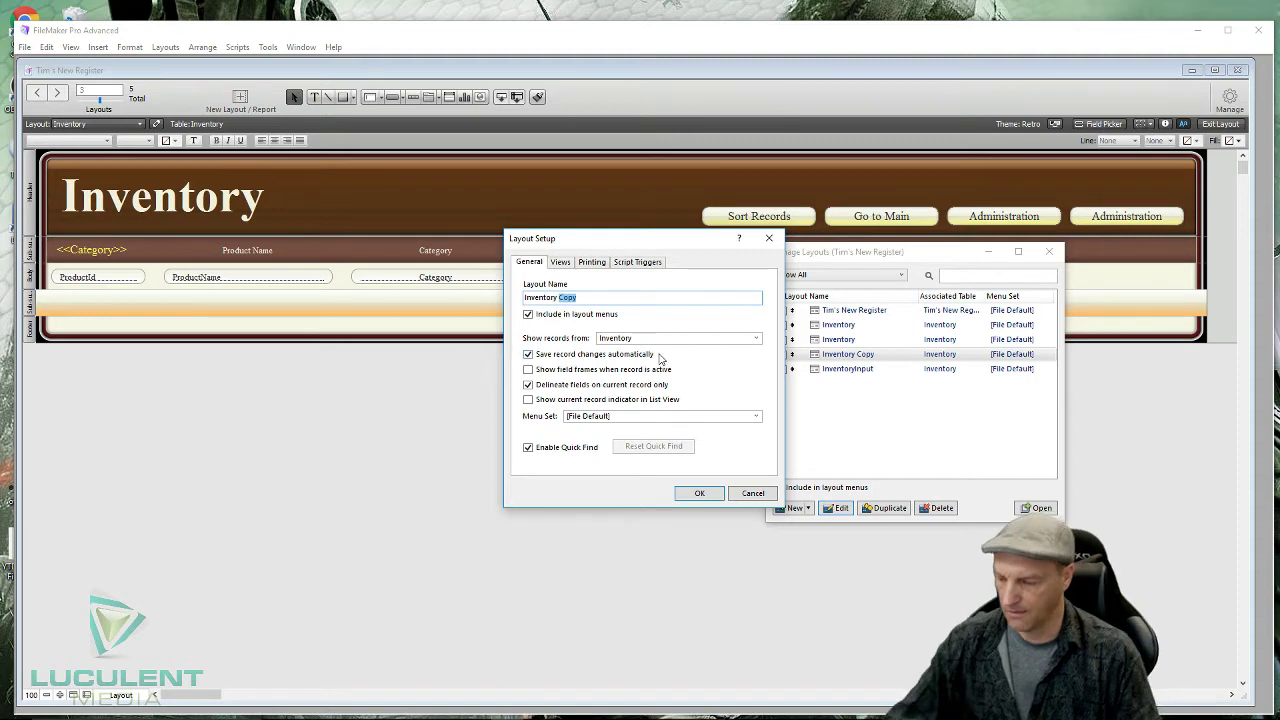
text(Admin)
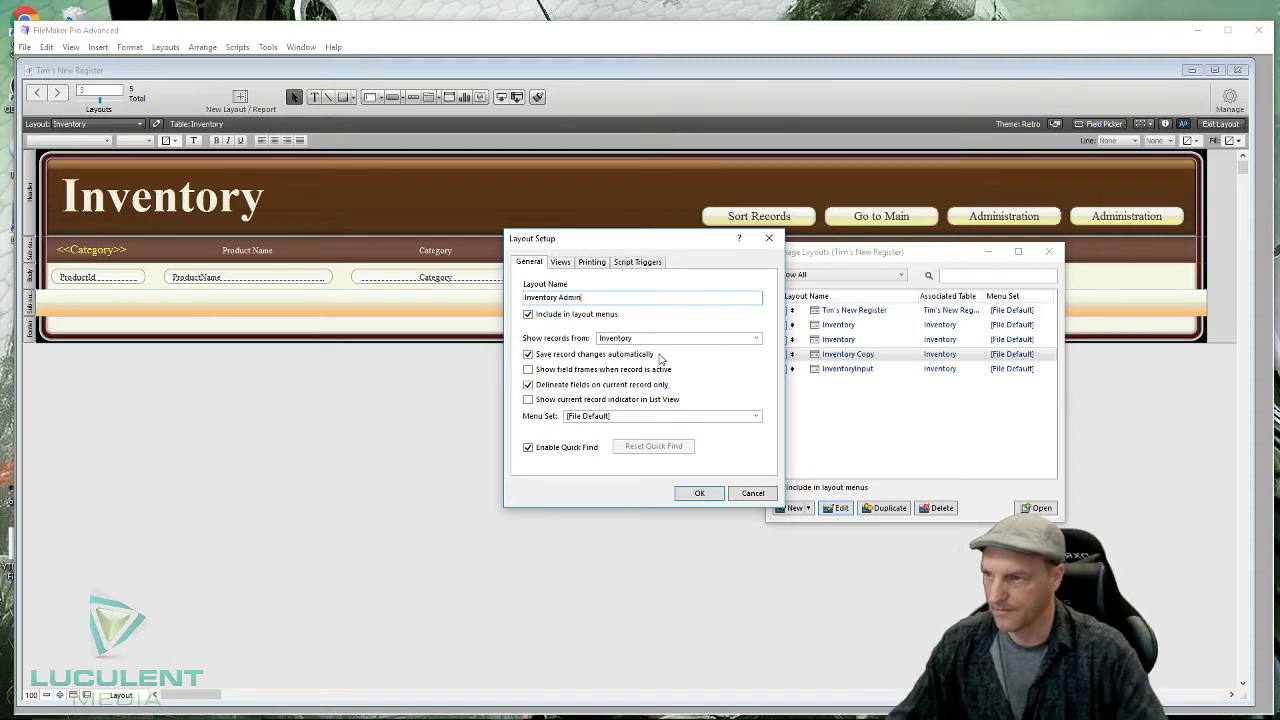
click(699, 494)
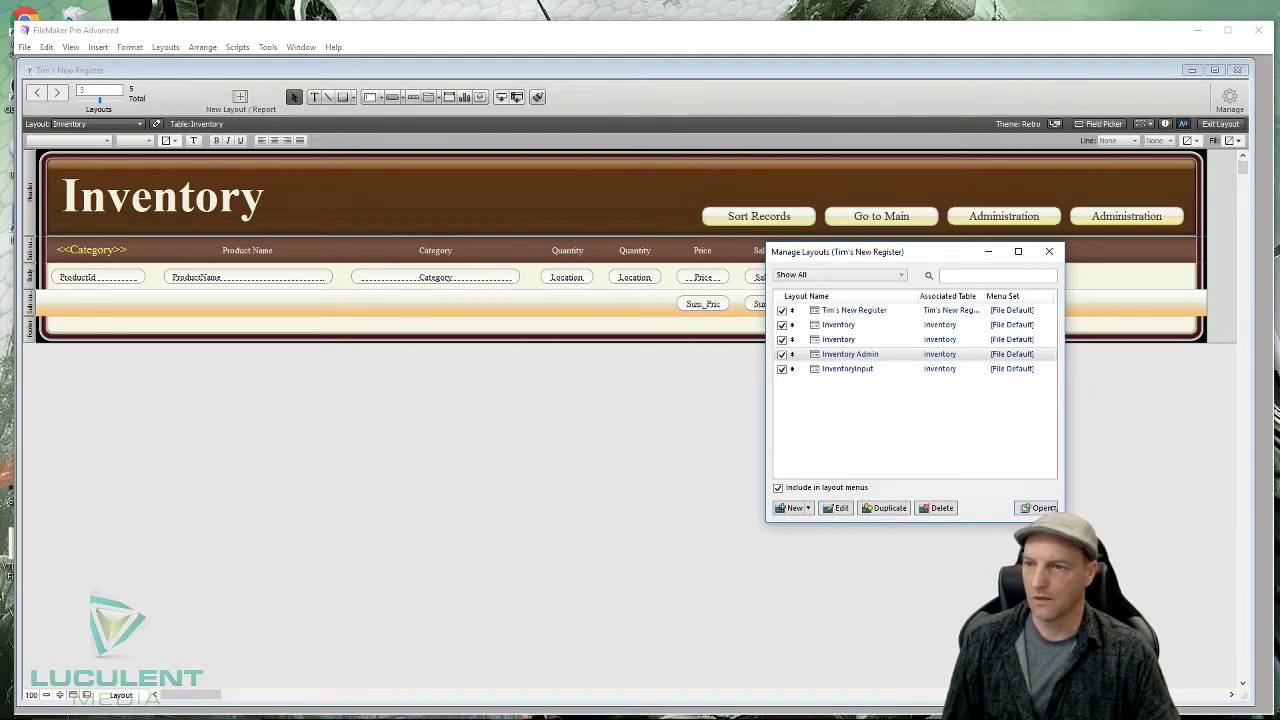
click(1040, 508)
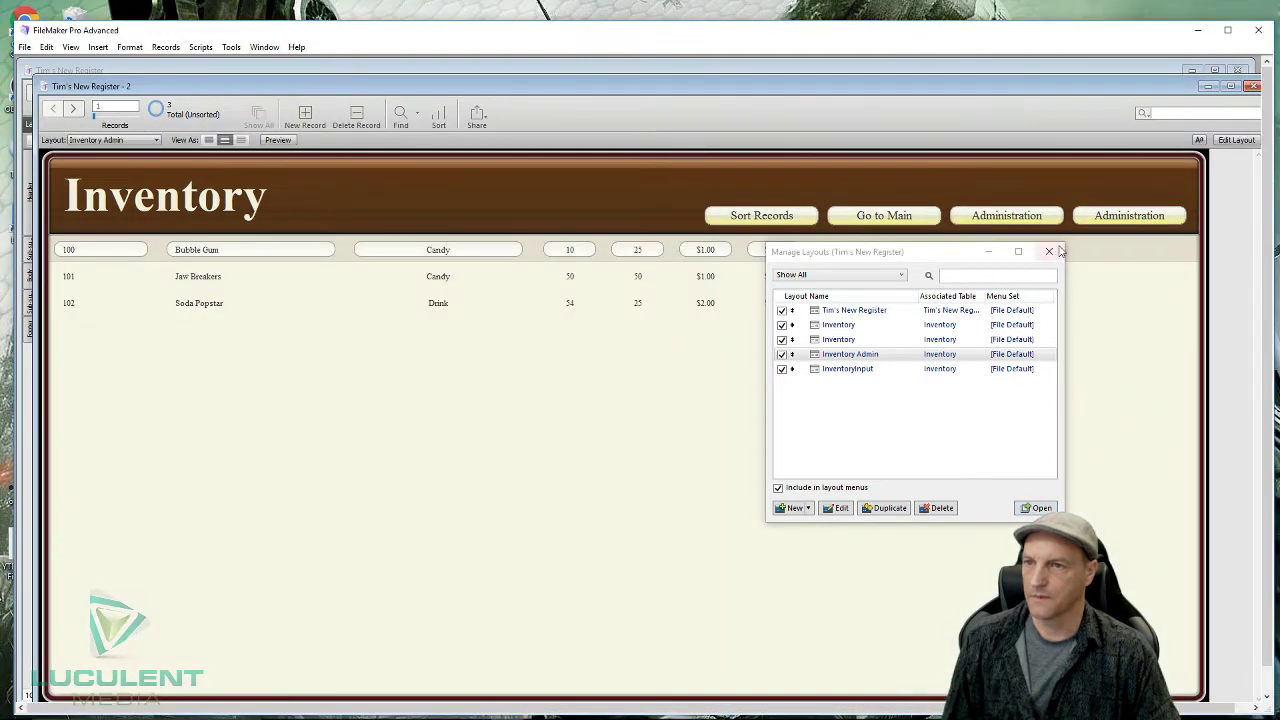
- Sort the records into Candy and Drink groups, then try each Inventory layout, ending on the styled list
click(1050, 253)
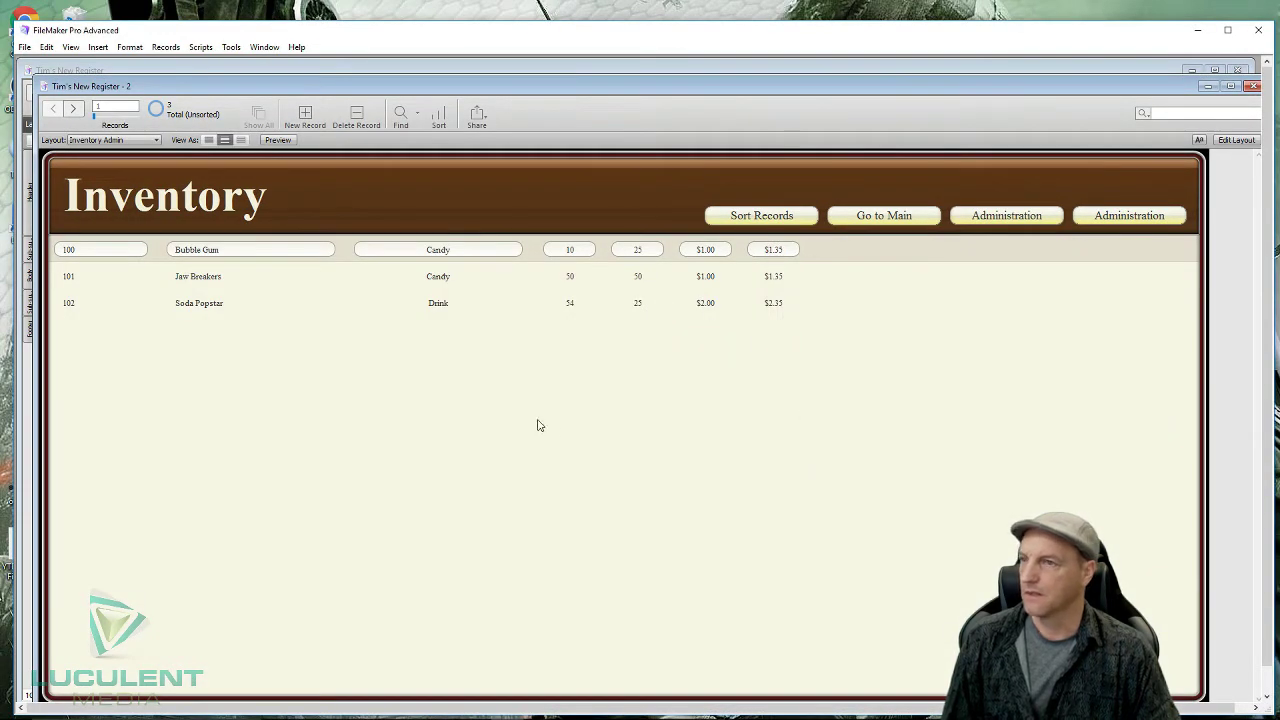
click(772, 220)
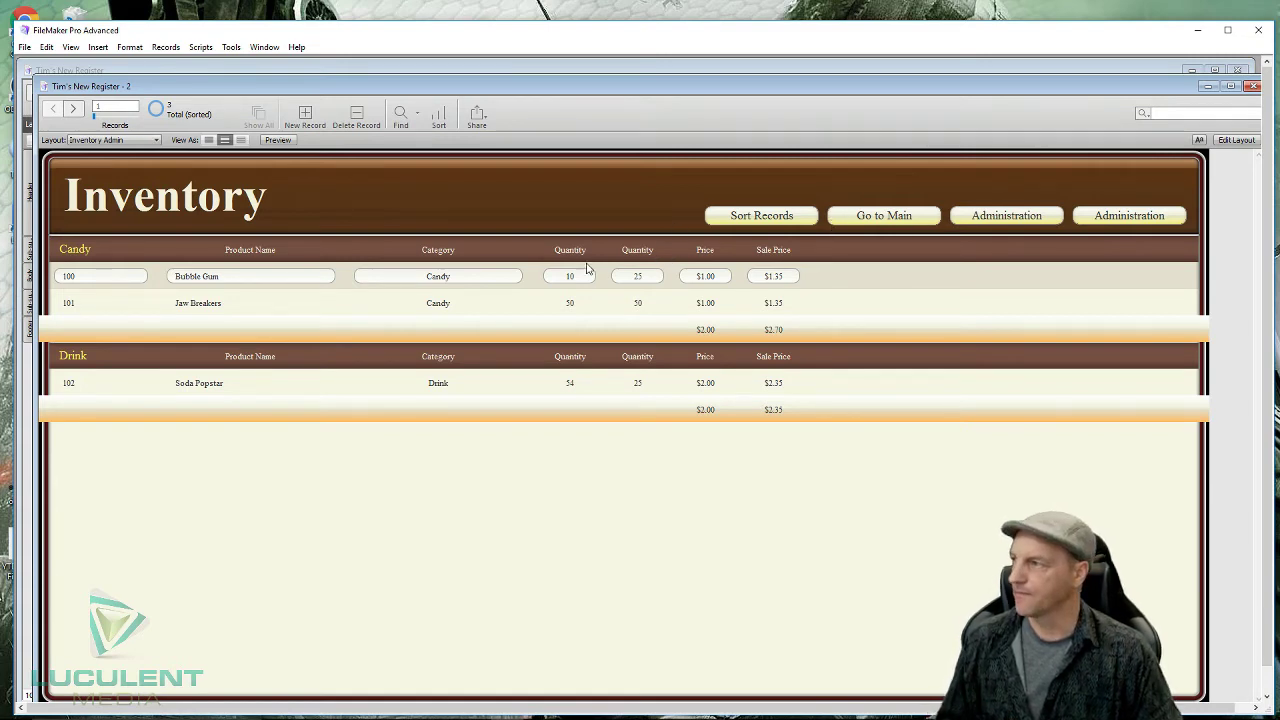
click(157, 141)
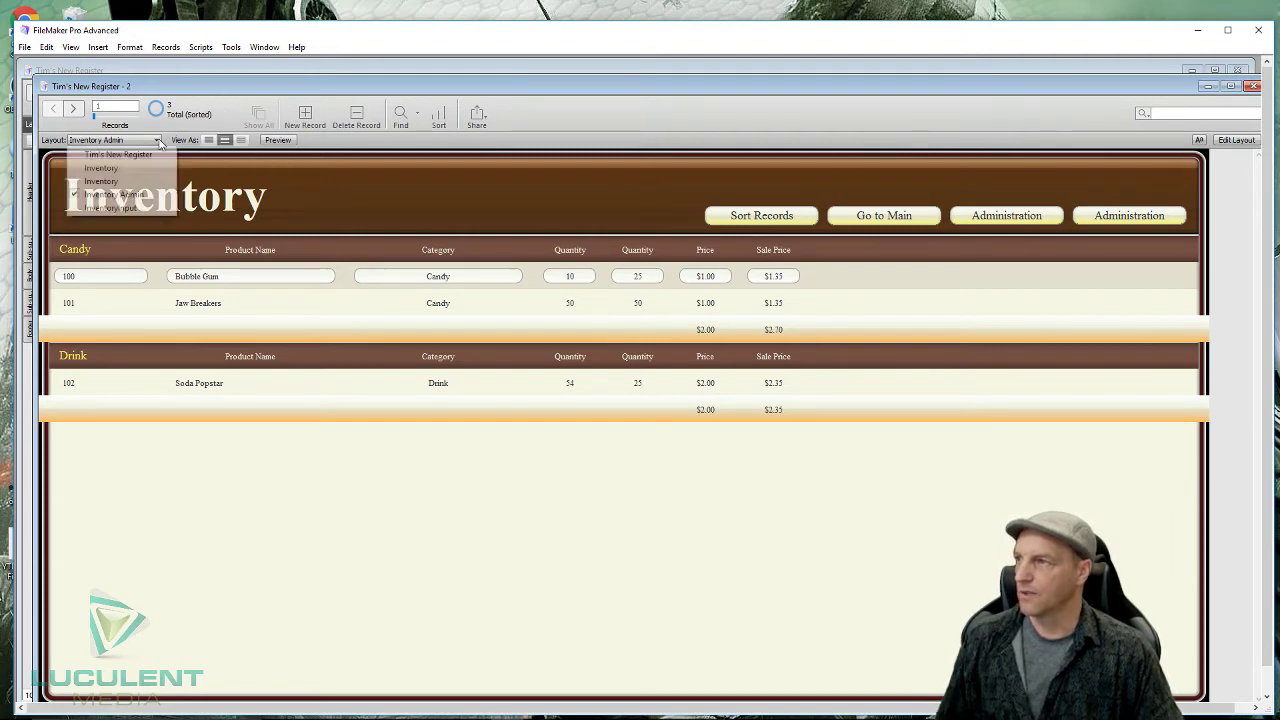
click(133, 185)
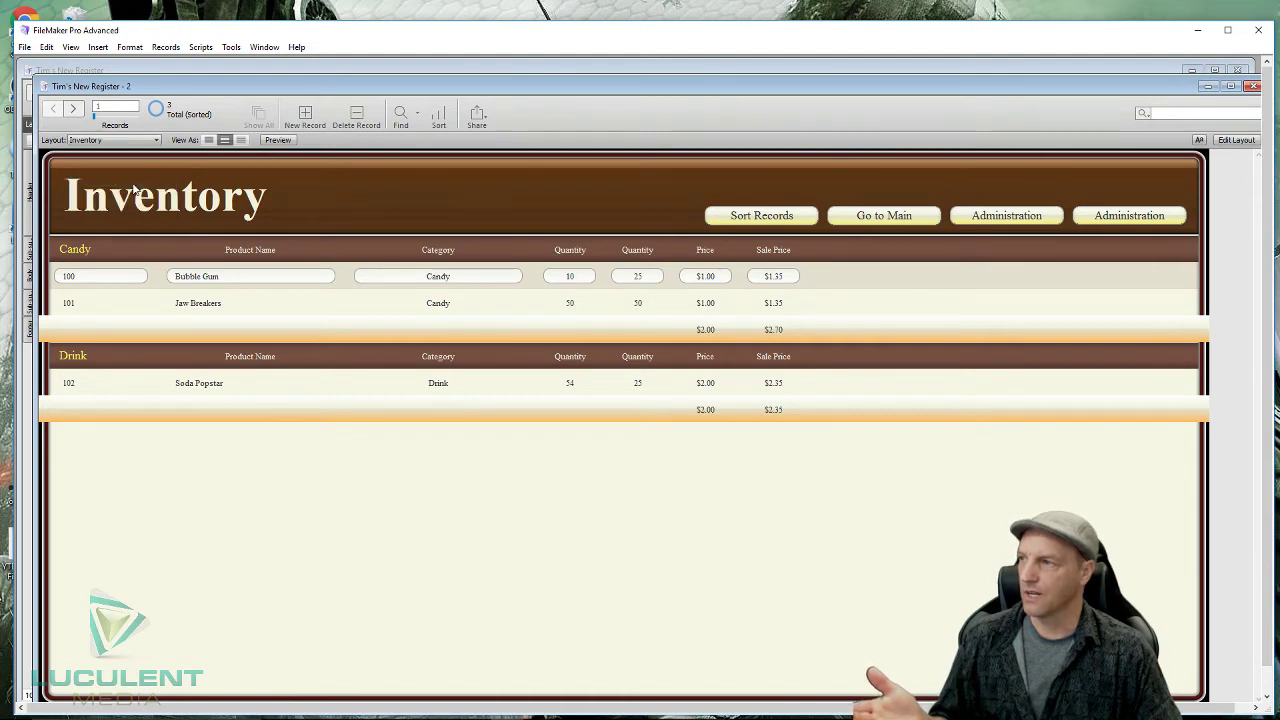
click(157, 141)
click(139, 168)
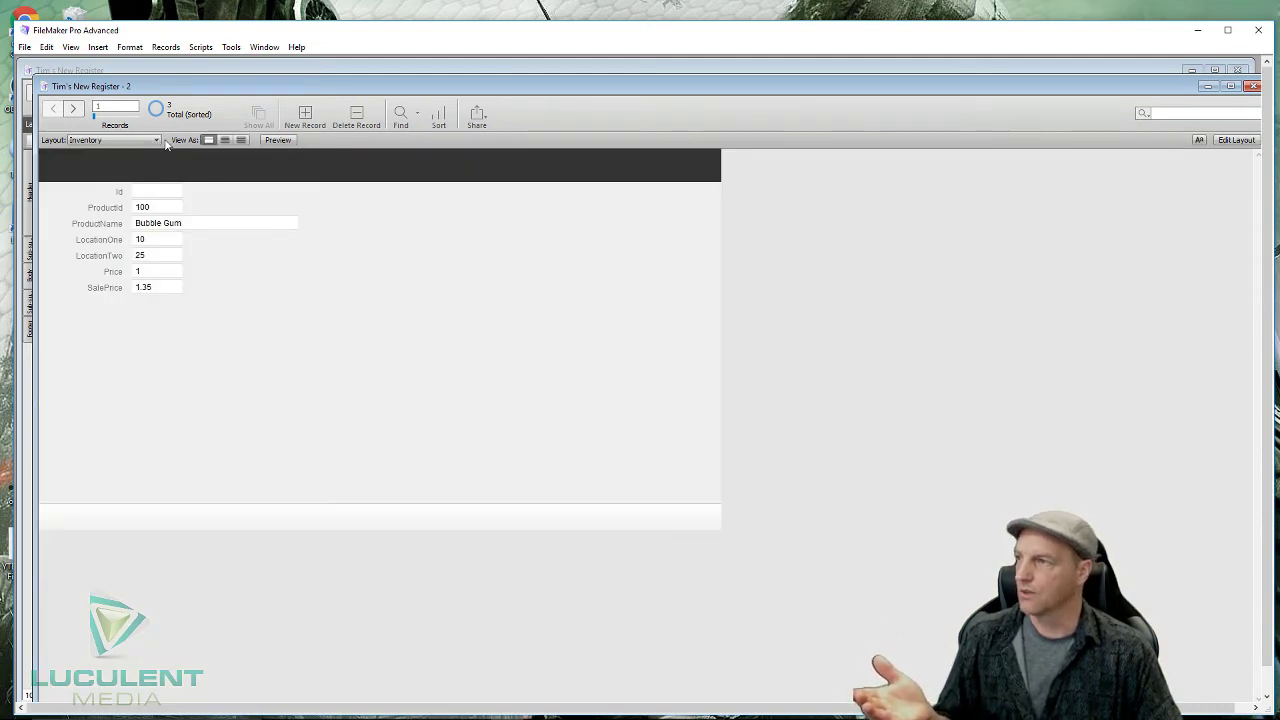
click(157, 141)
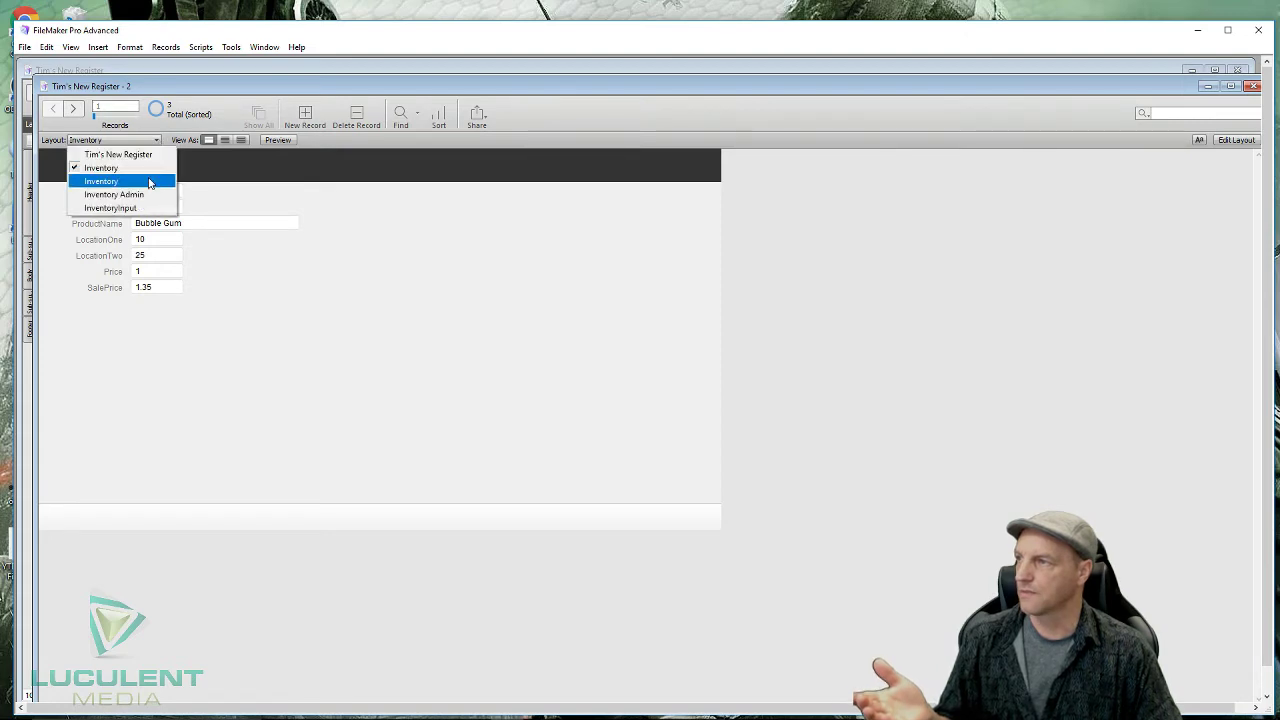
click(149, 181)
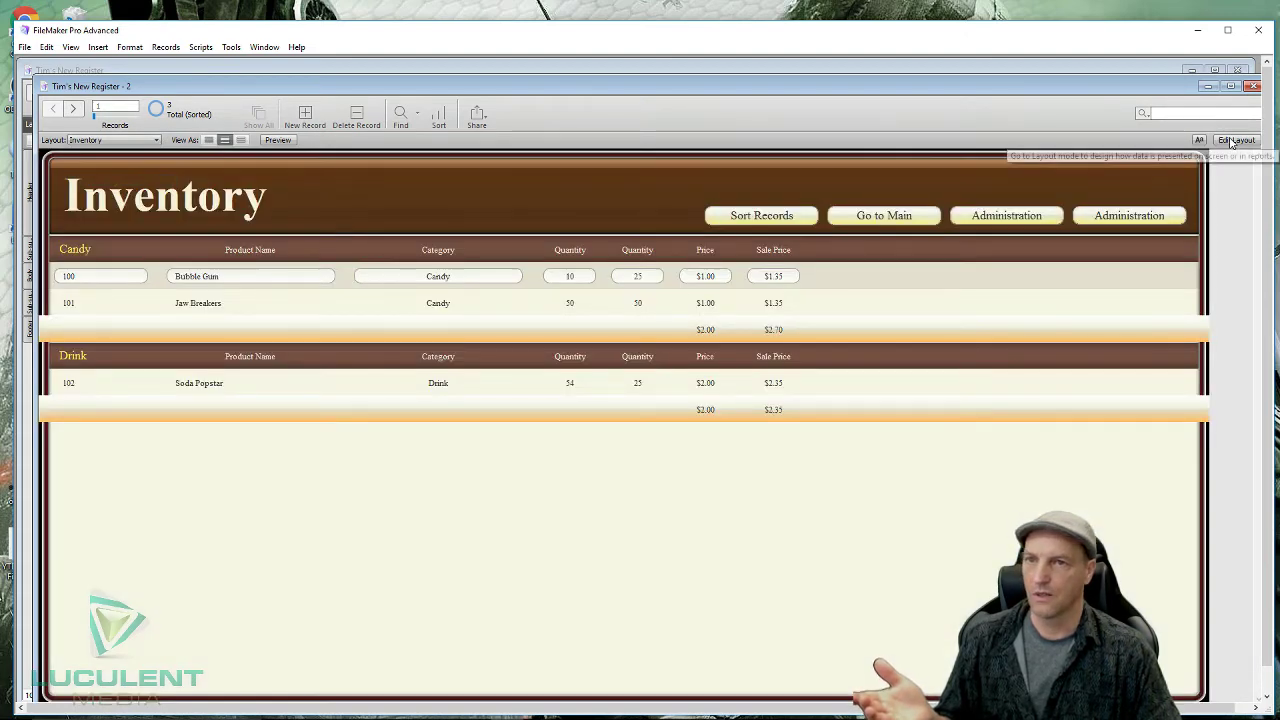
- In Layout mode, uncheck the first Inventory layout in Manage Layouts to hide it from menus
click(1232, 142)
click(1245, 114)
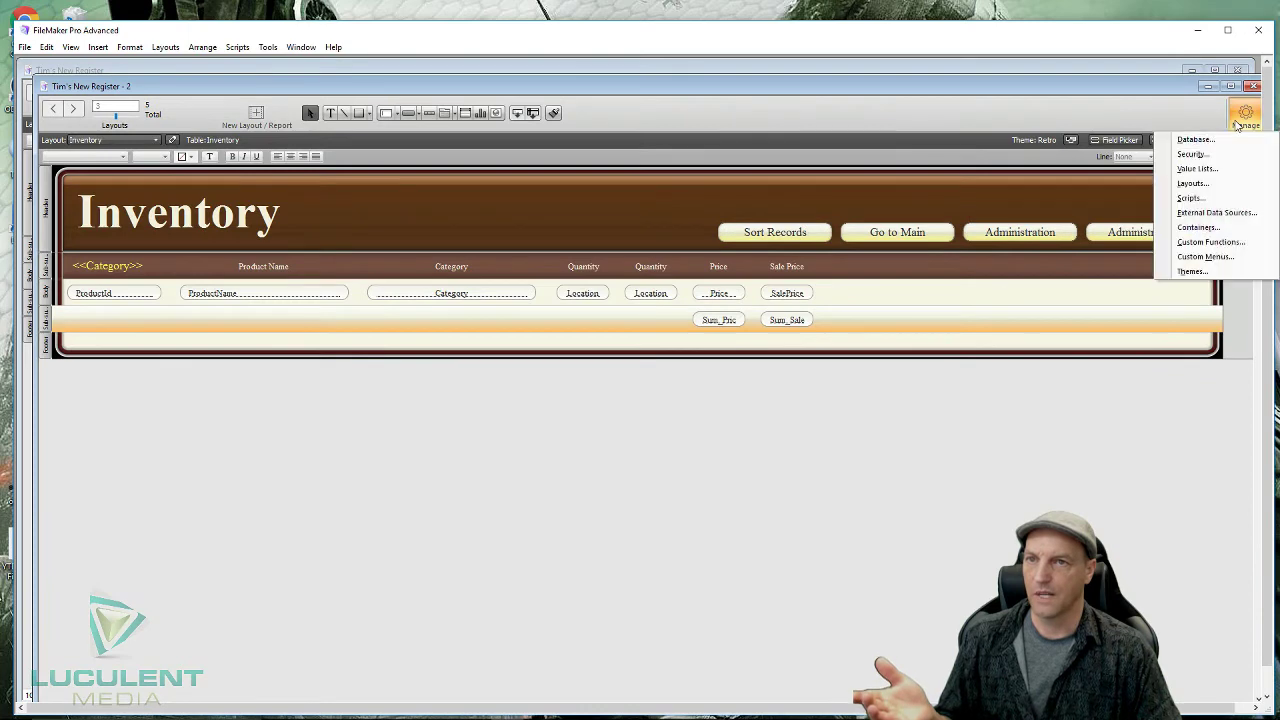
click(1203, 183)
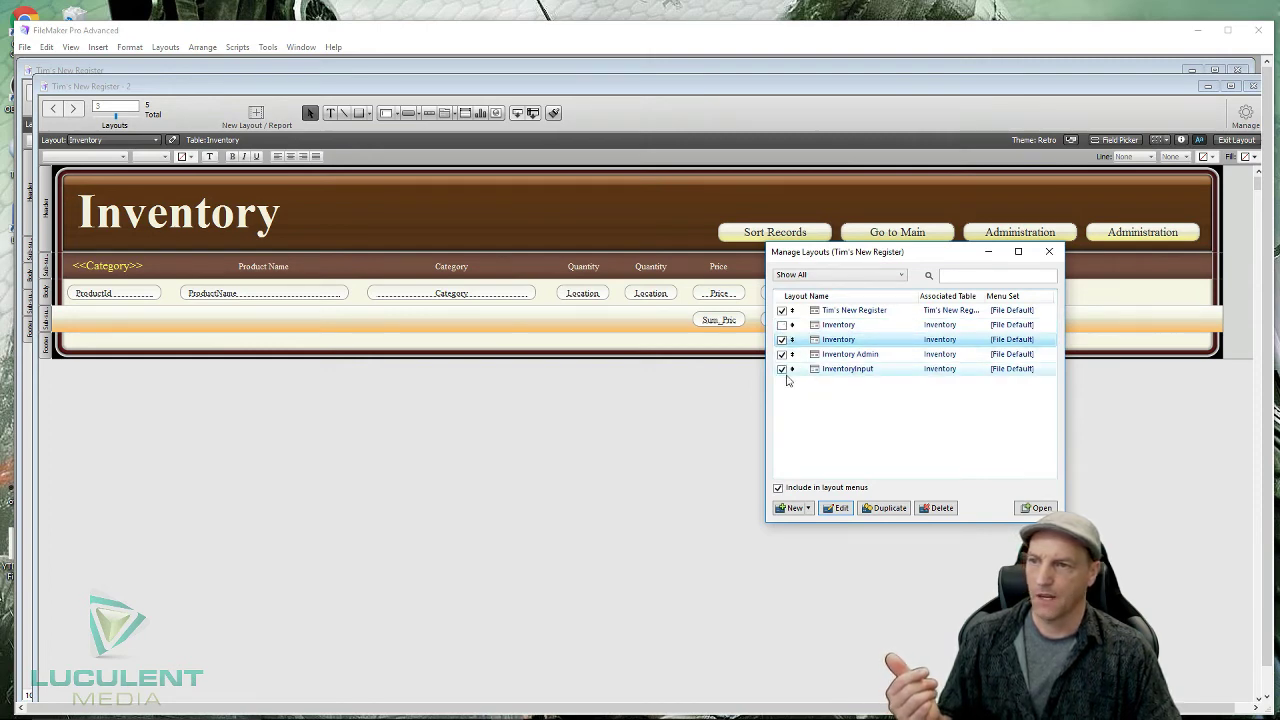
click(826, 405)
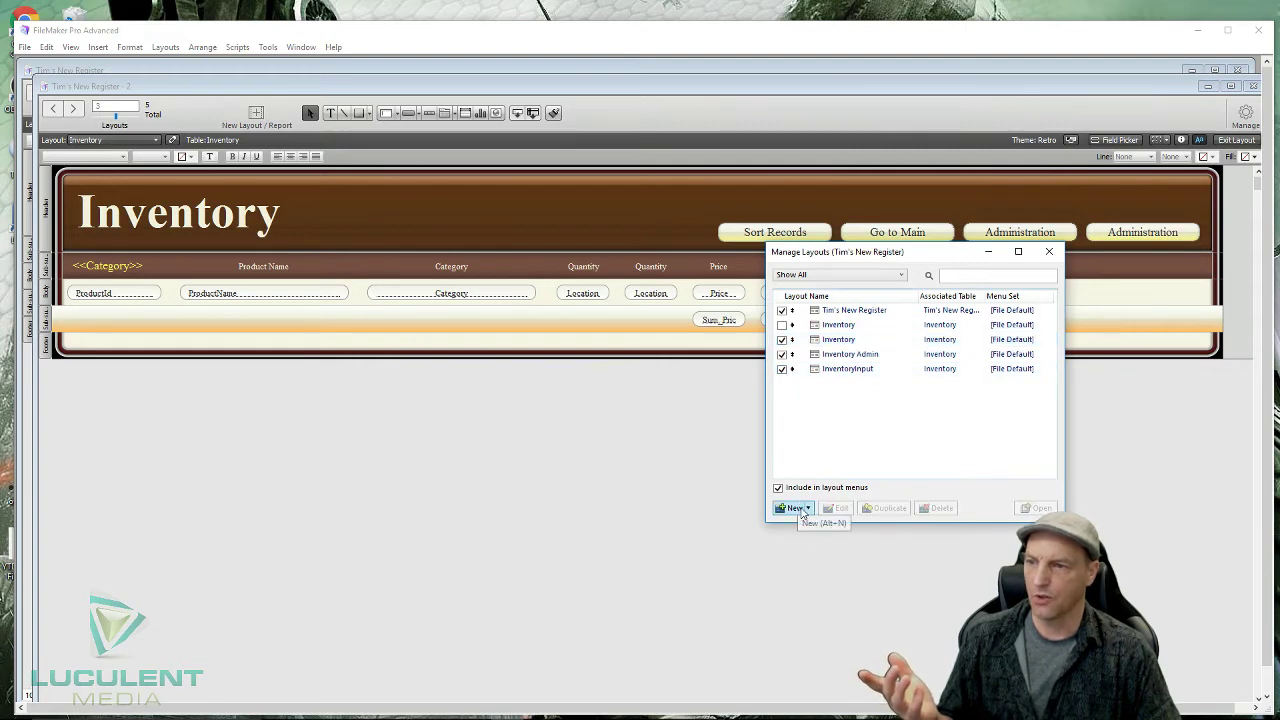
- Start and cancel a new layout, then show the New button's item choices
click(799, 510)
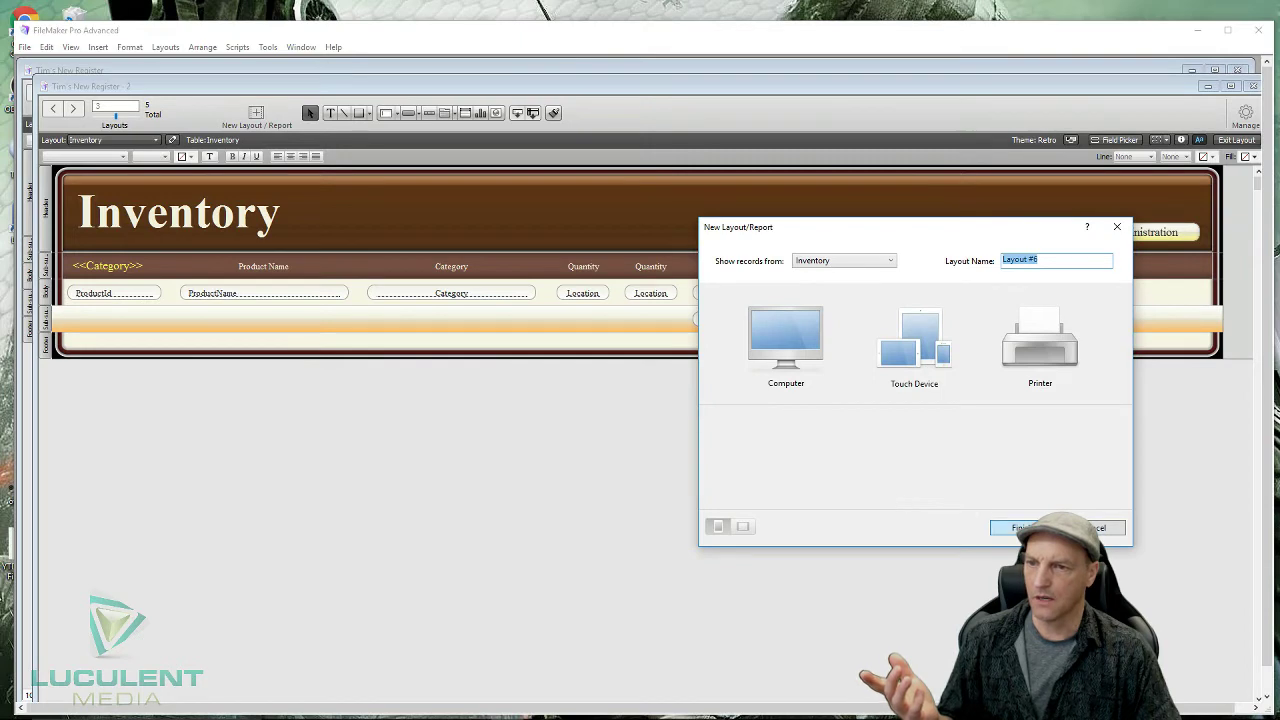
click(1098, 527)
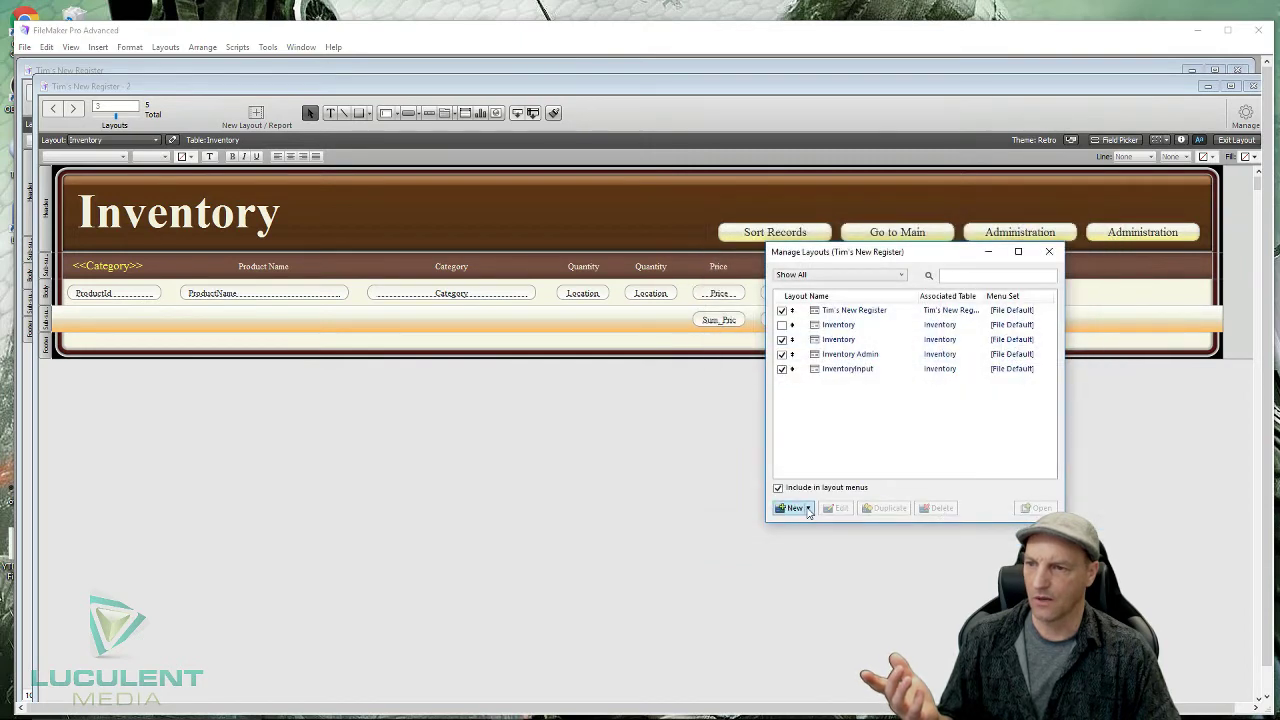
click(809, 509)
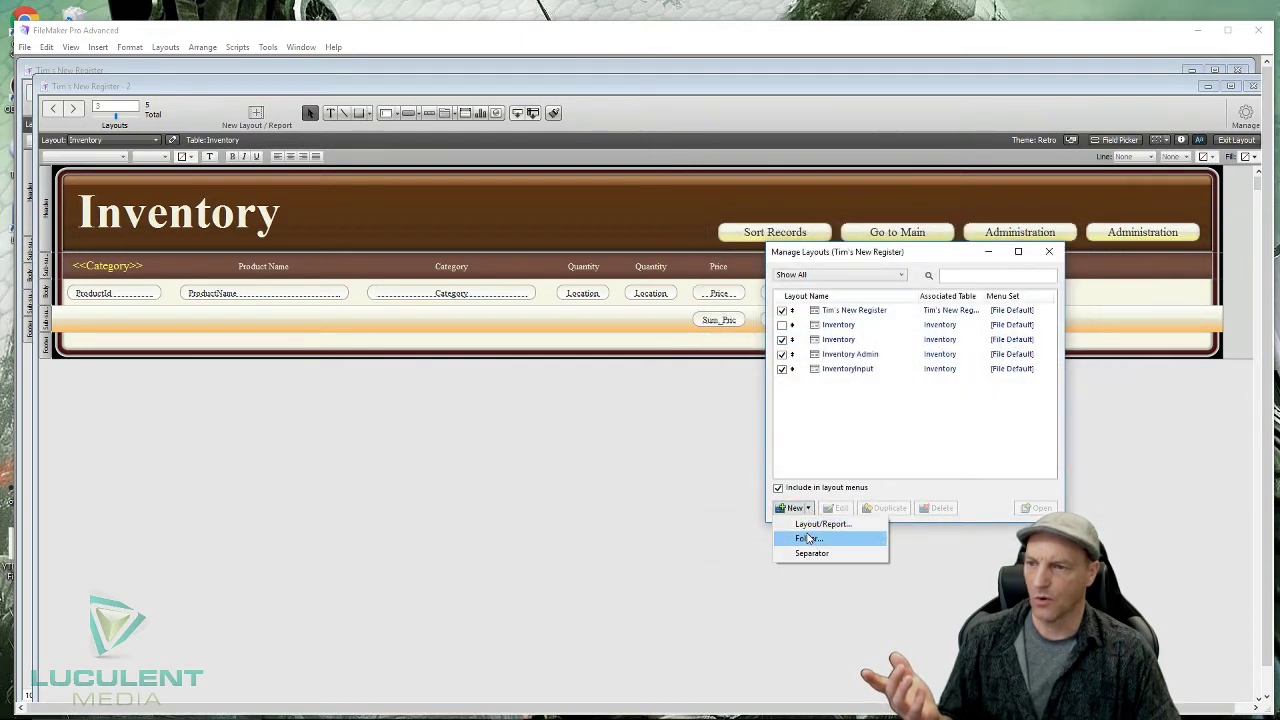
- Create a new layout folder named 'Unused Layouts'
click(808, 539)
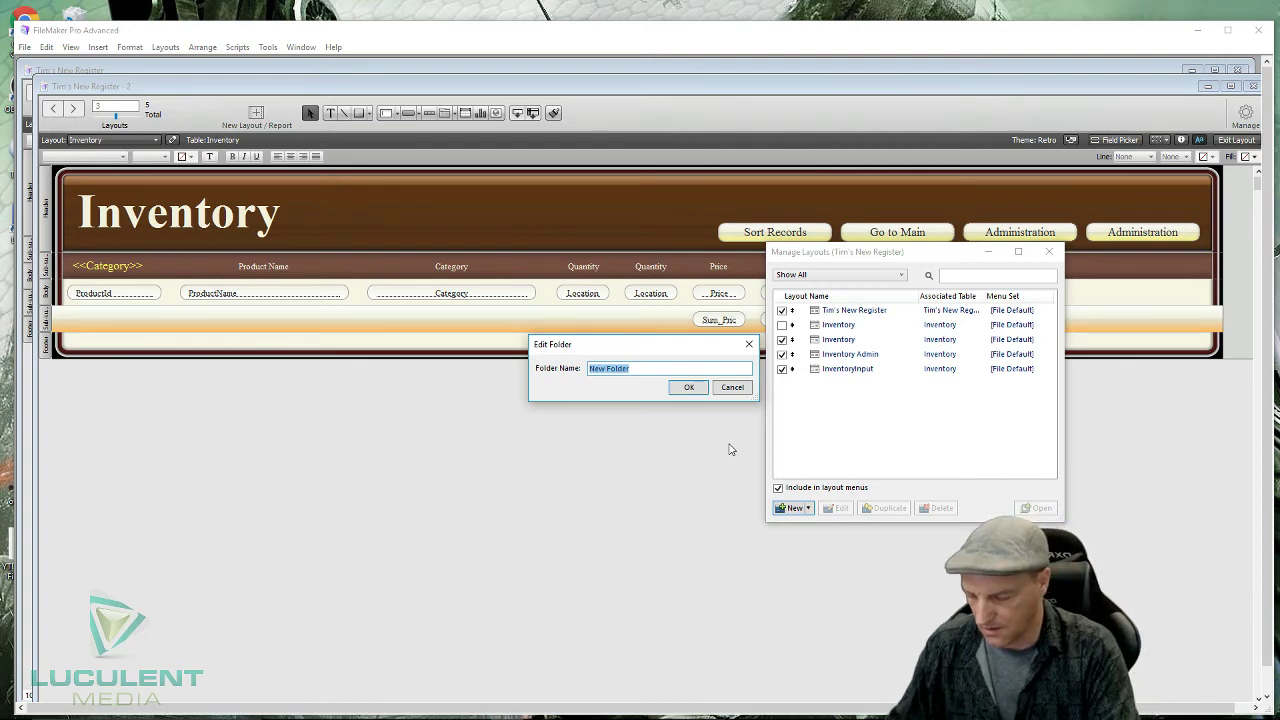
text(Unused Layouts)
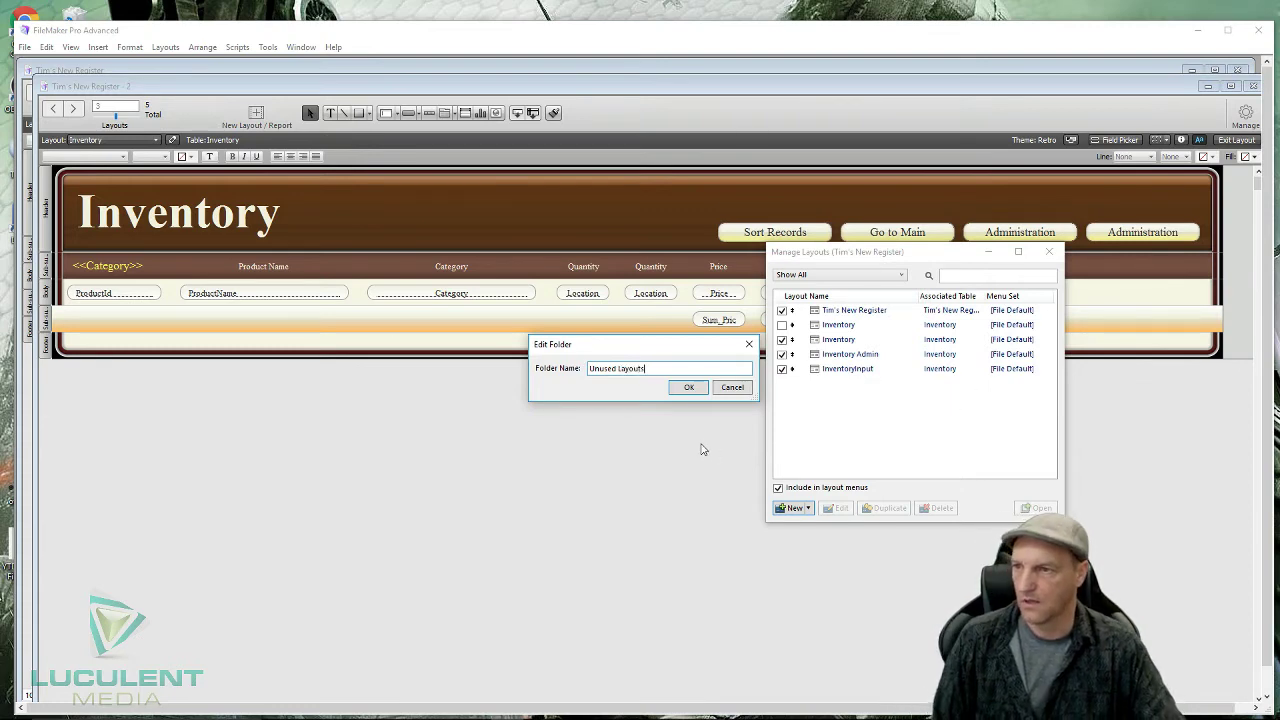
click(686, 387)
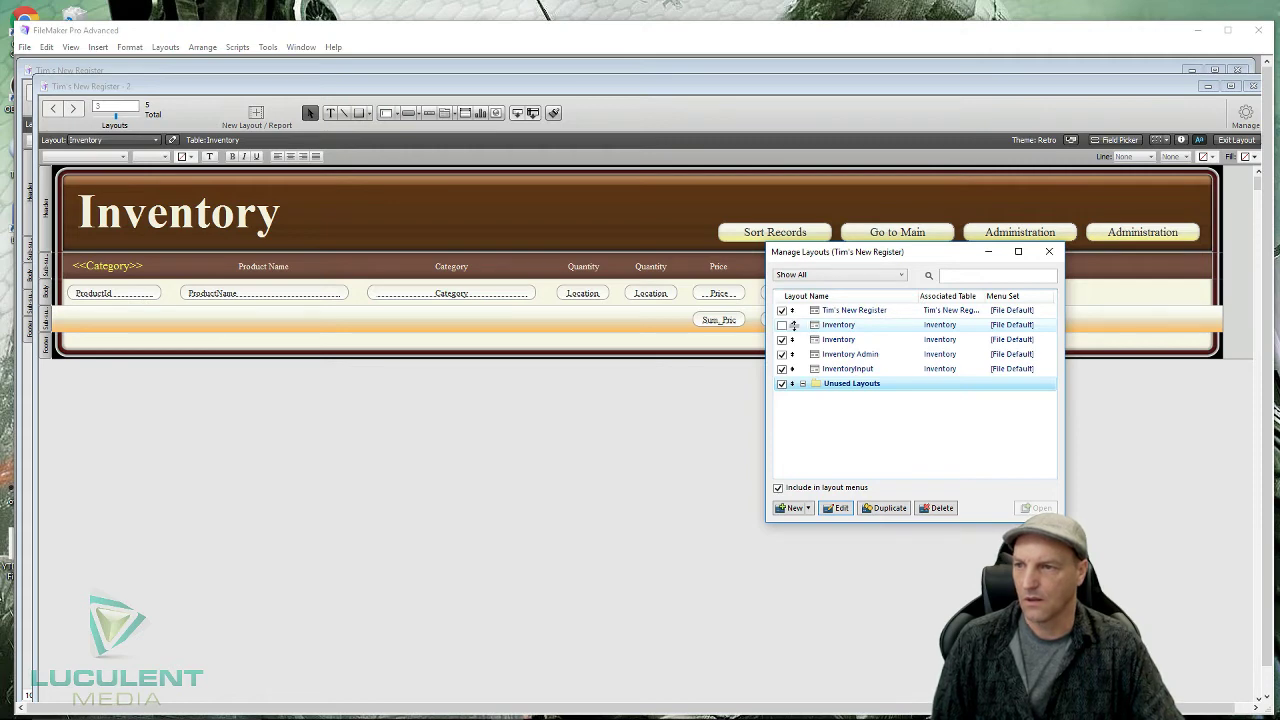
- Move the excluded Inventory layout into Unused Layouts, collapse the folder, and close Manage Layouts
mouse_move(794, 325)
mouse_down()
mouse_move(798, 383)
mouse_move(790, 310)
mouse_move(812, 325)
mouse_up()
click(794, 339)
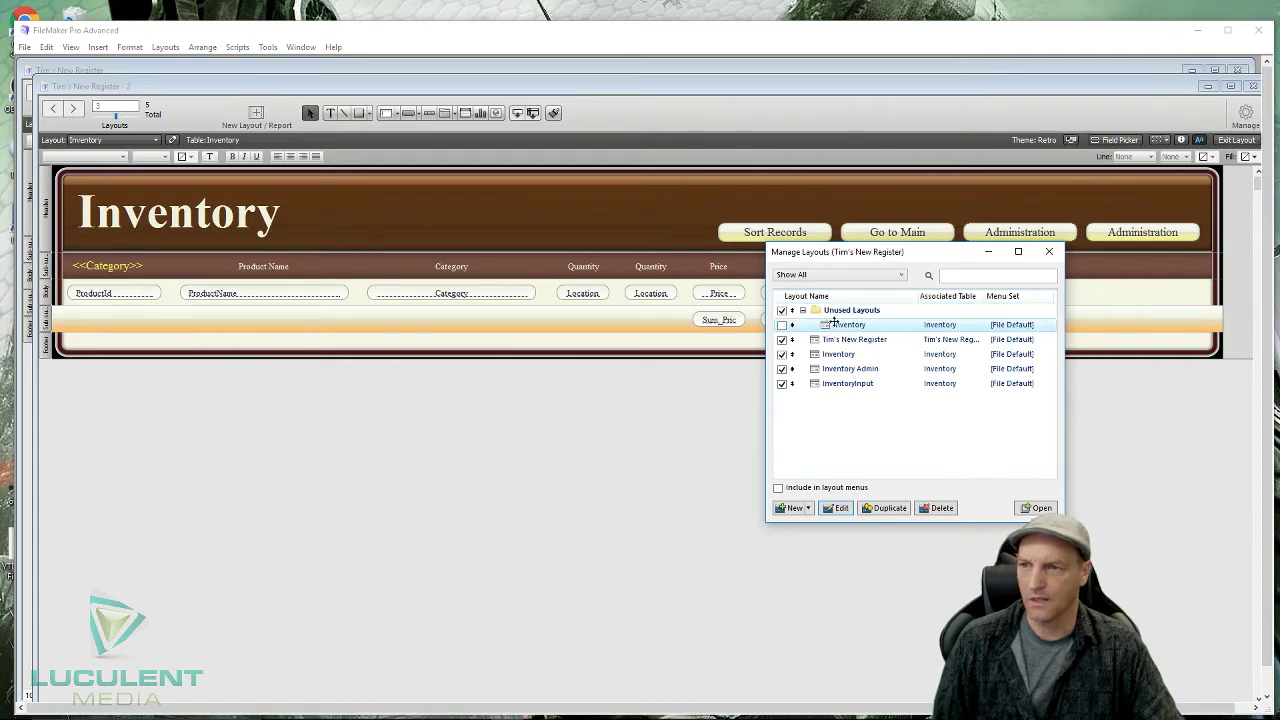
click(834, 449)
click(838, 313)
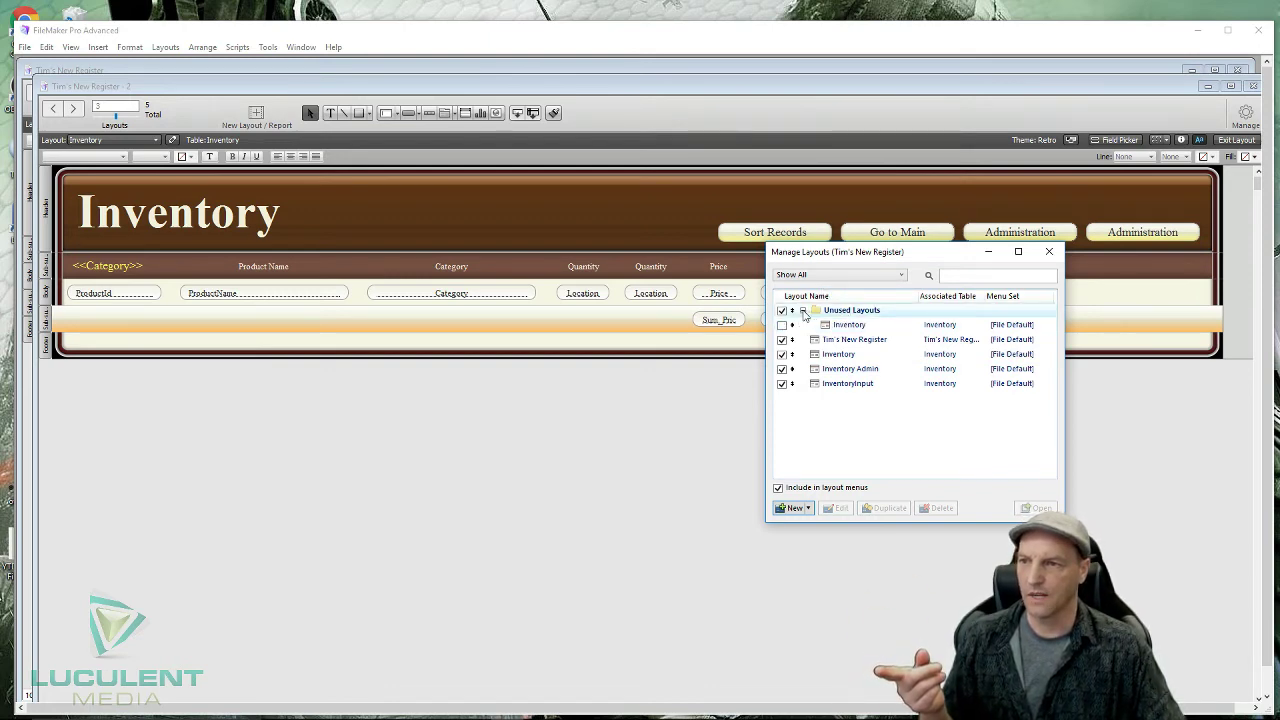
click(804, 313)
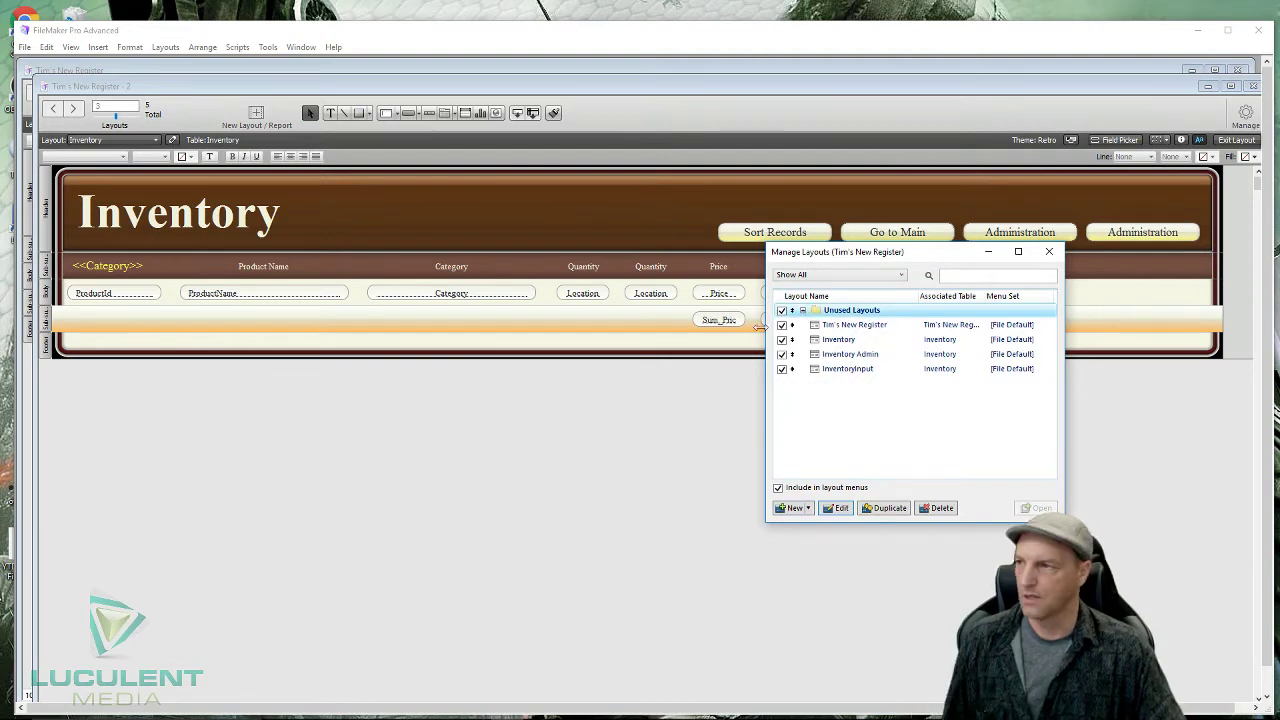
click(1049, 253)
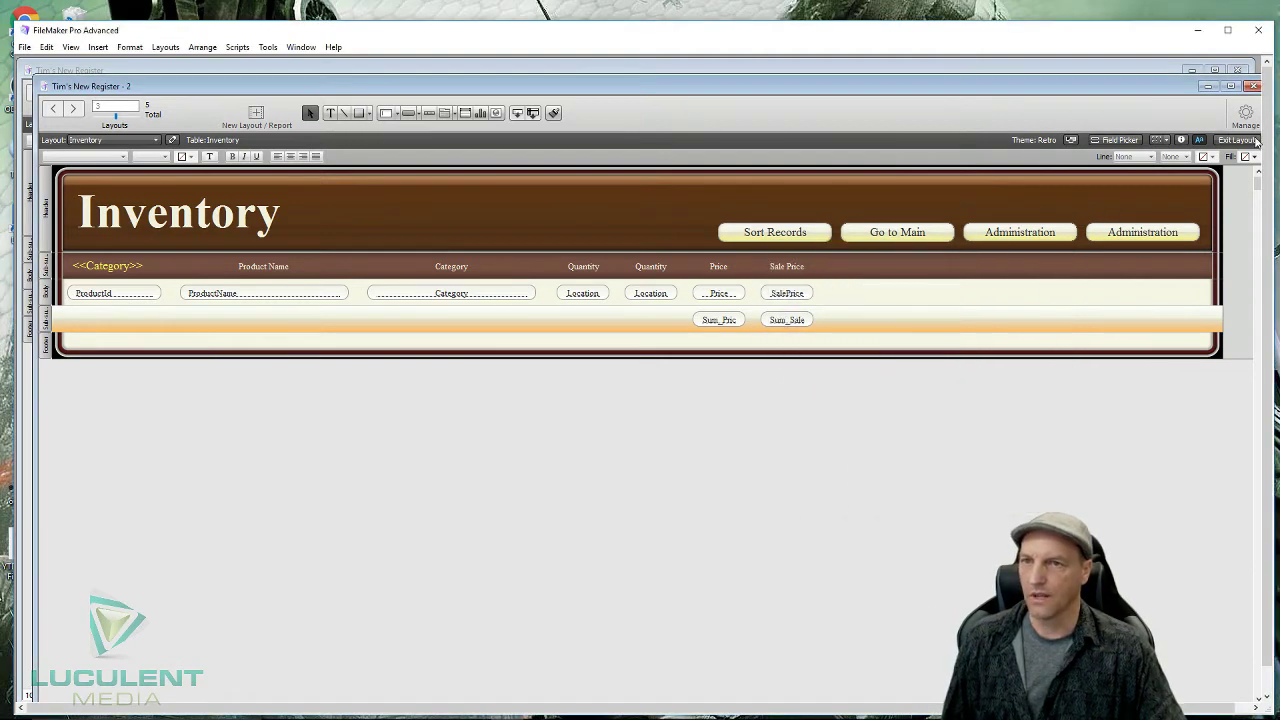
- In Browse mode choose the Inventory Admin layout, then return to Layout mode to edit it
click(1238, 140)
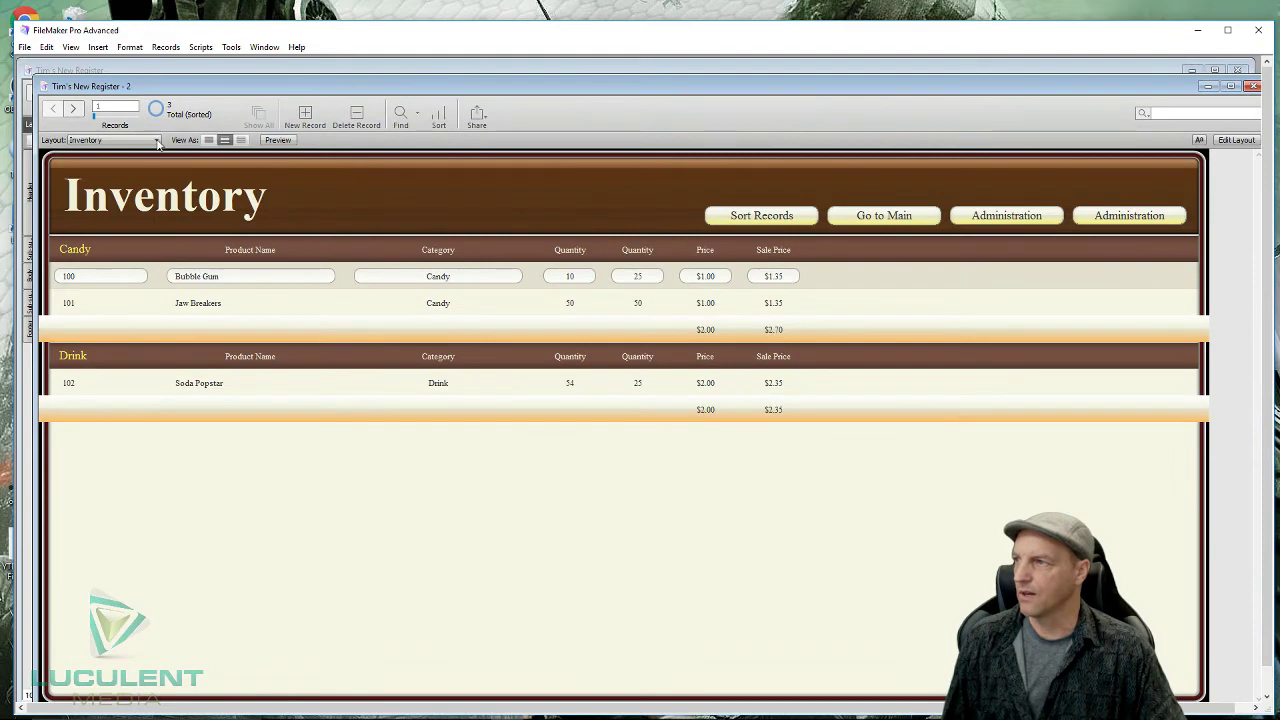
click(155, 140)
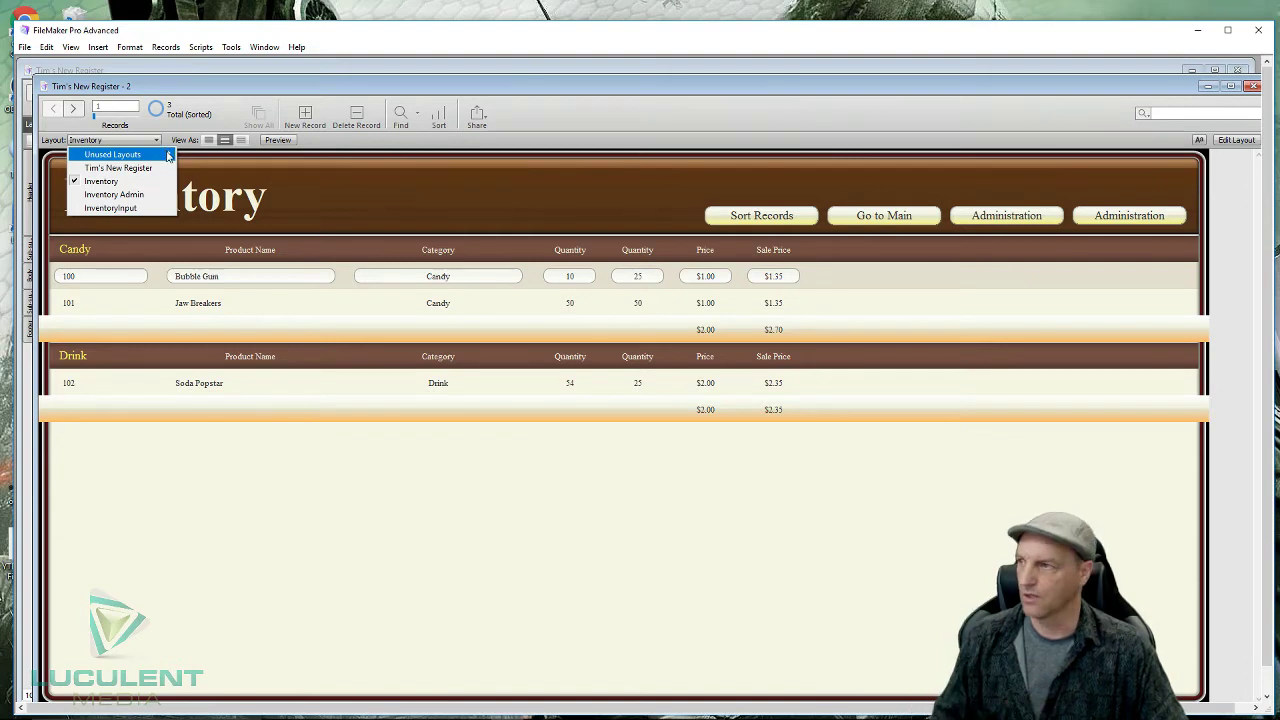
click(160, 194)
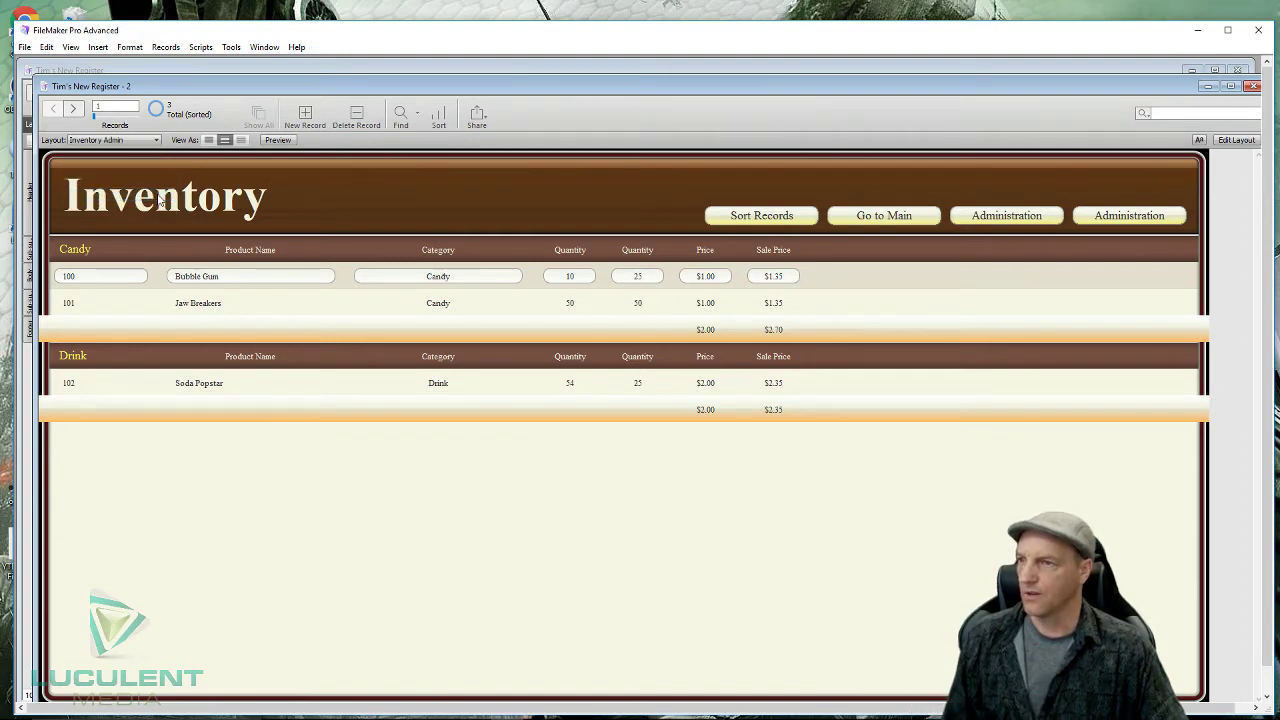
click(158, 142)
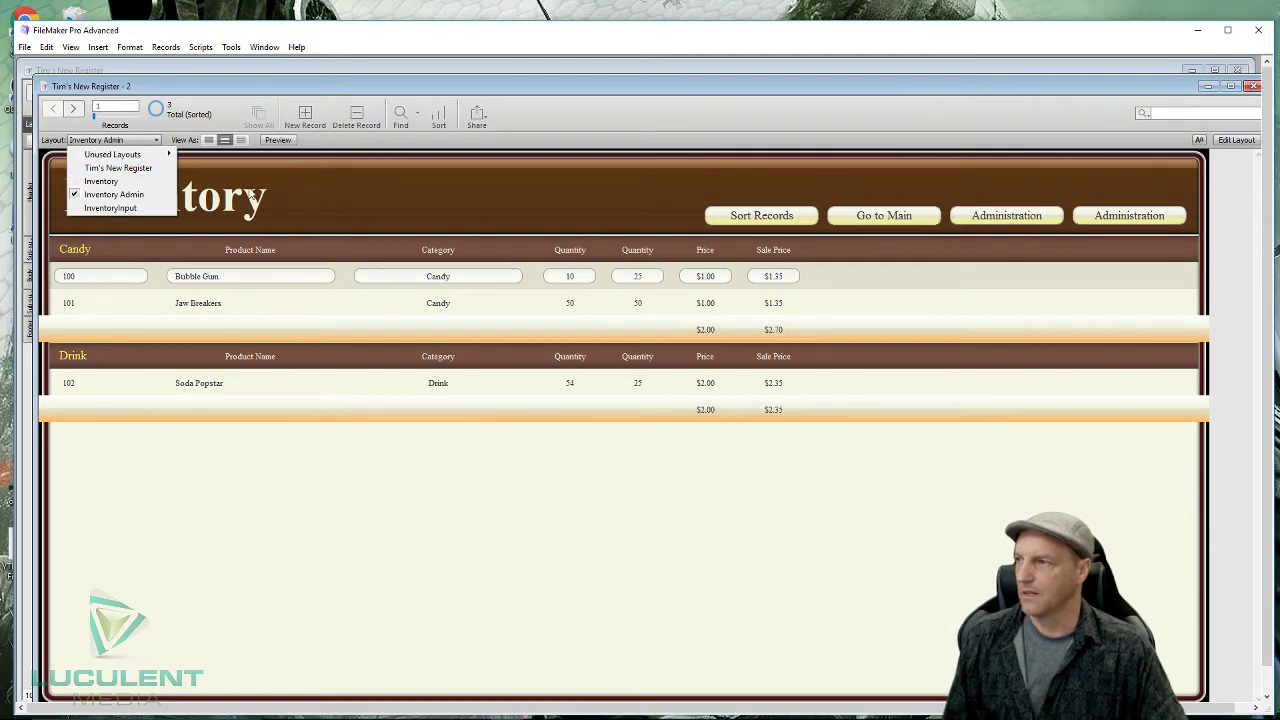
click(317, 210)
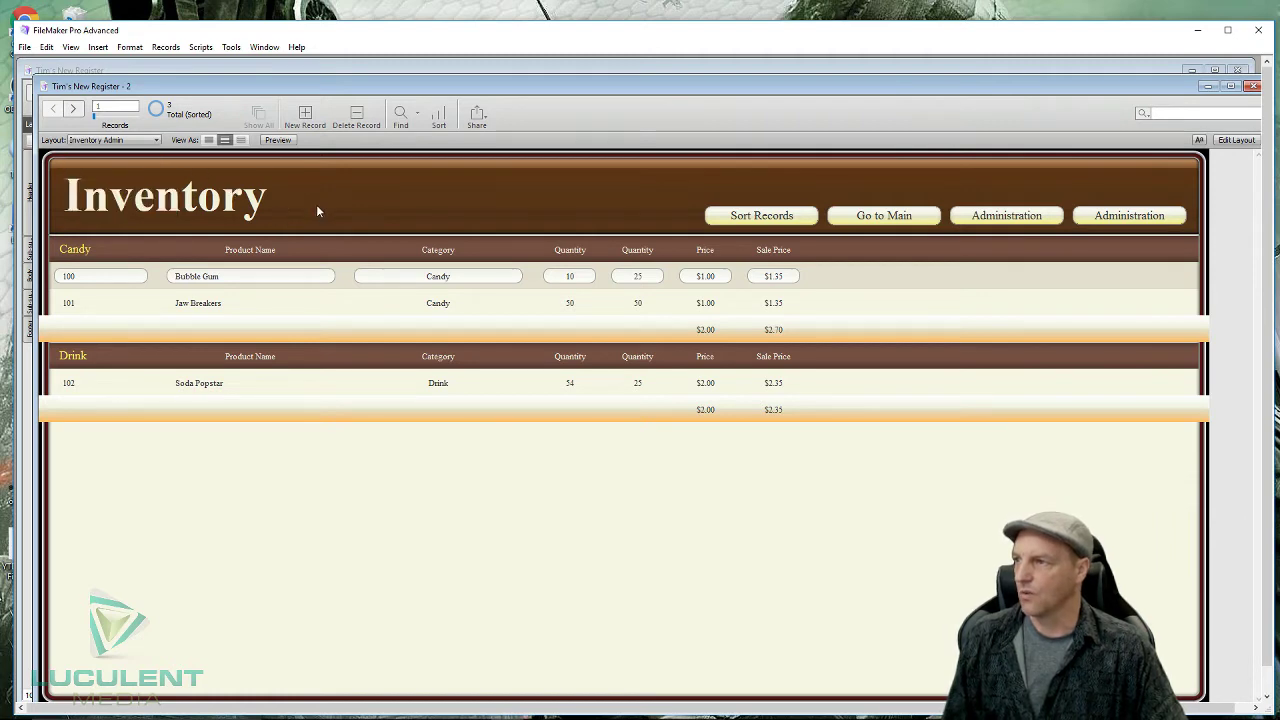
click(1238, 140)
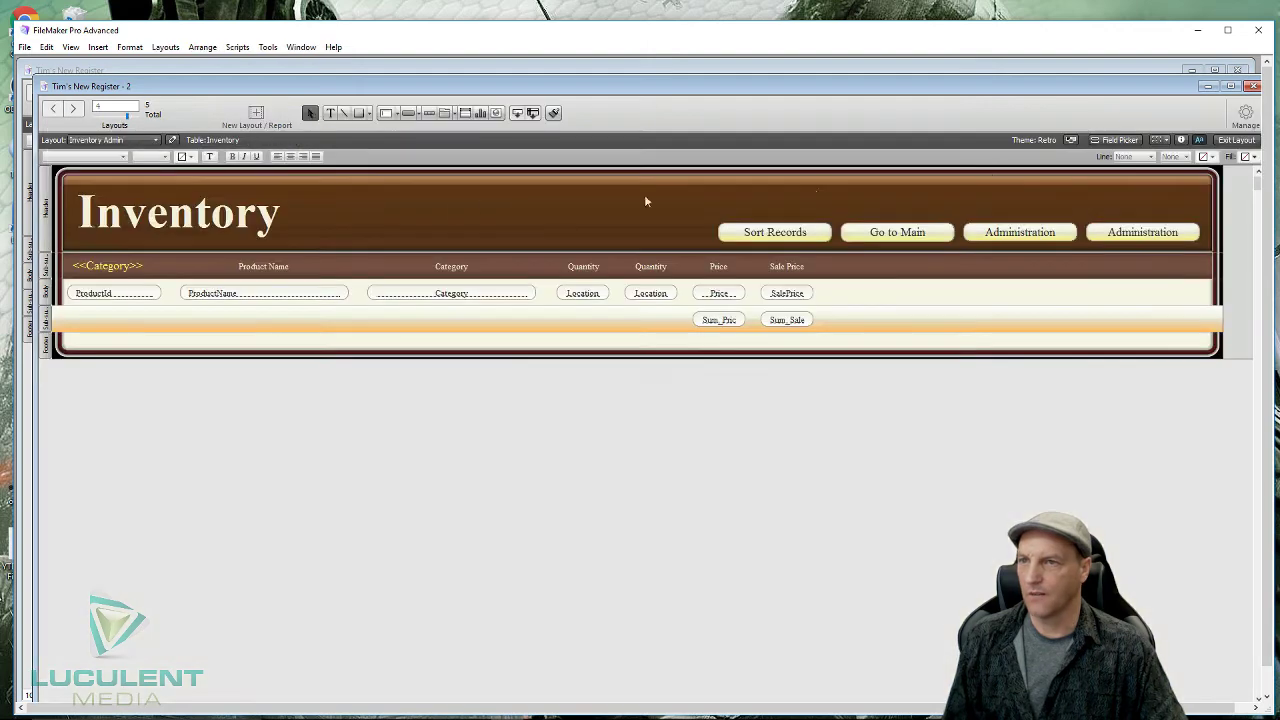
- Change the layout's title text to 'Inventory Admin'
click(278, 228)
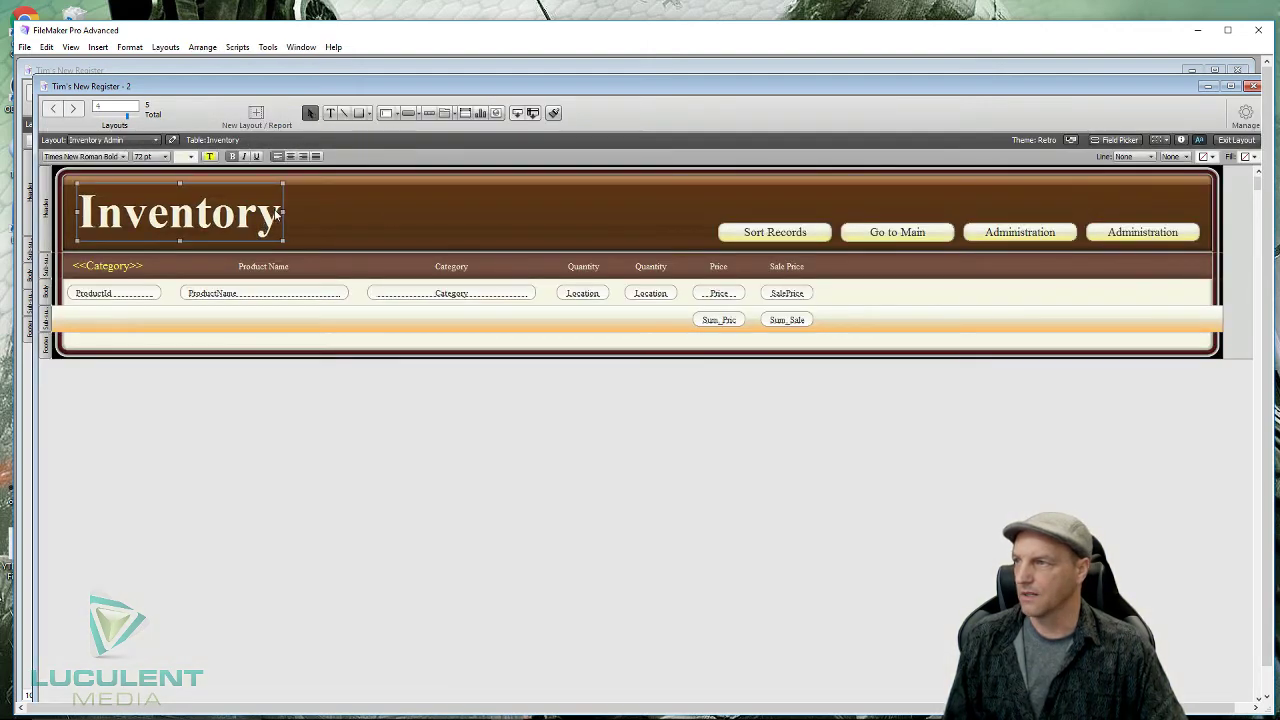
click(276, 213)
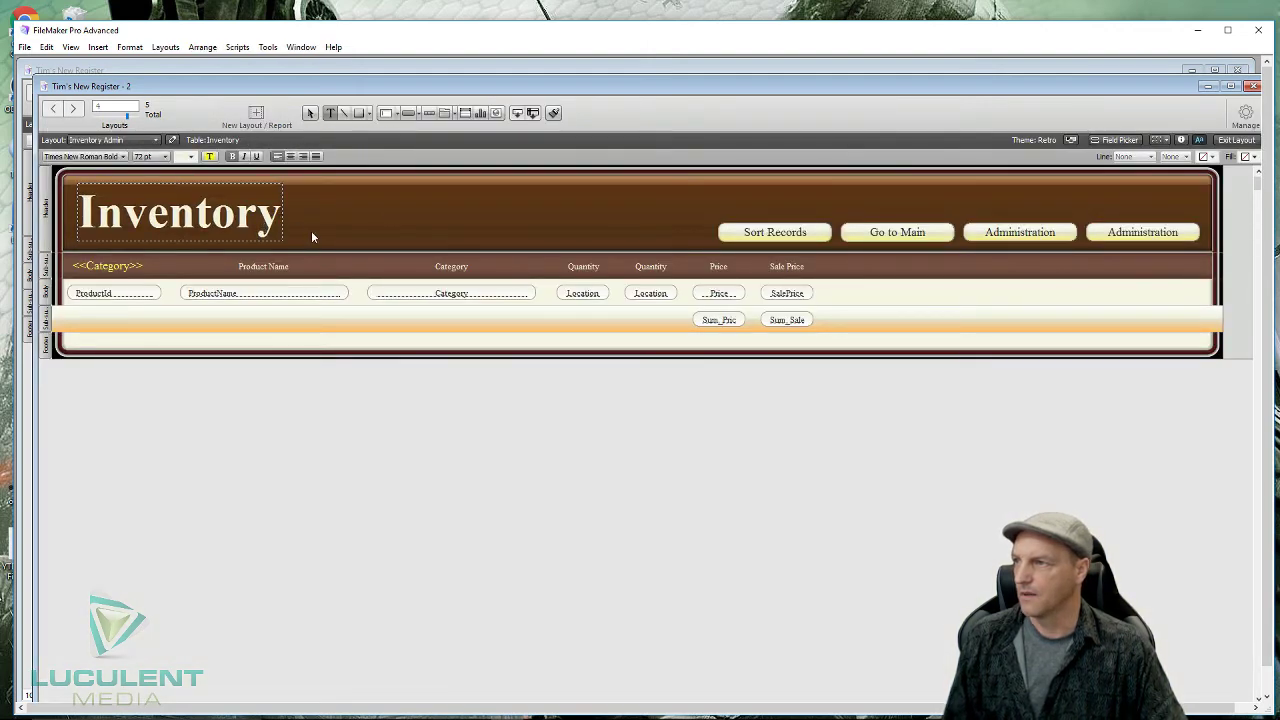
text(Admin)
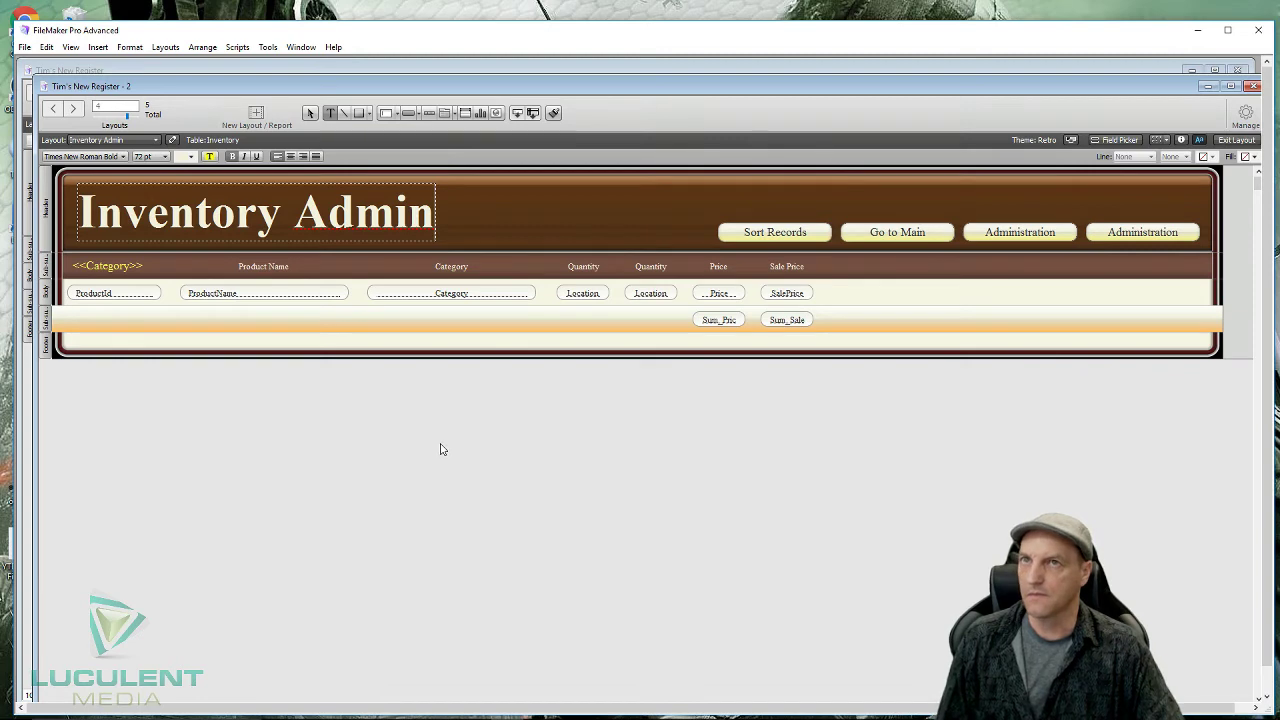
key(Escape)
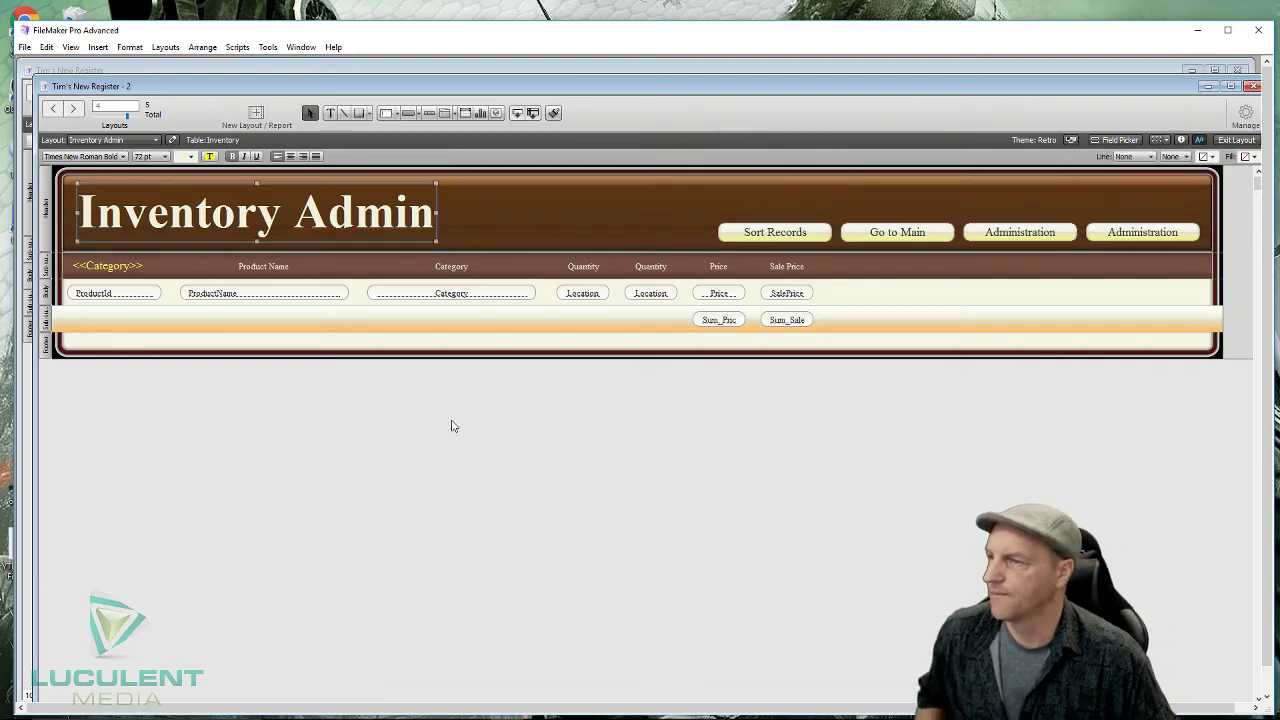
click(517, 518)
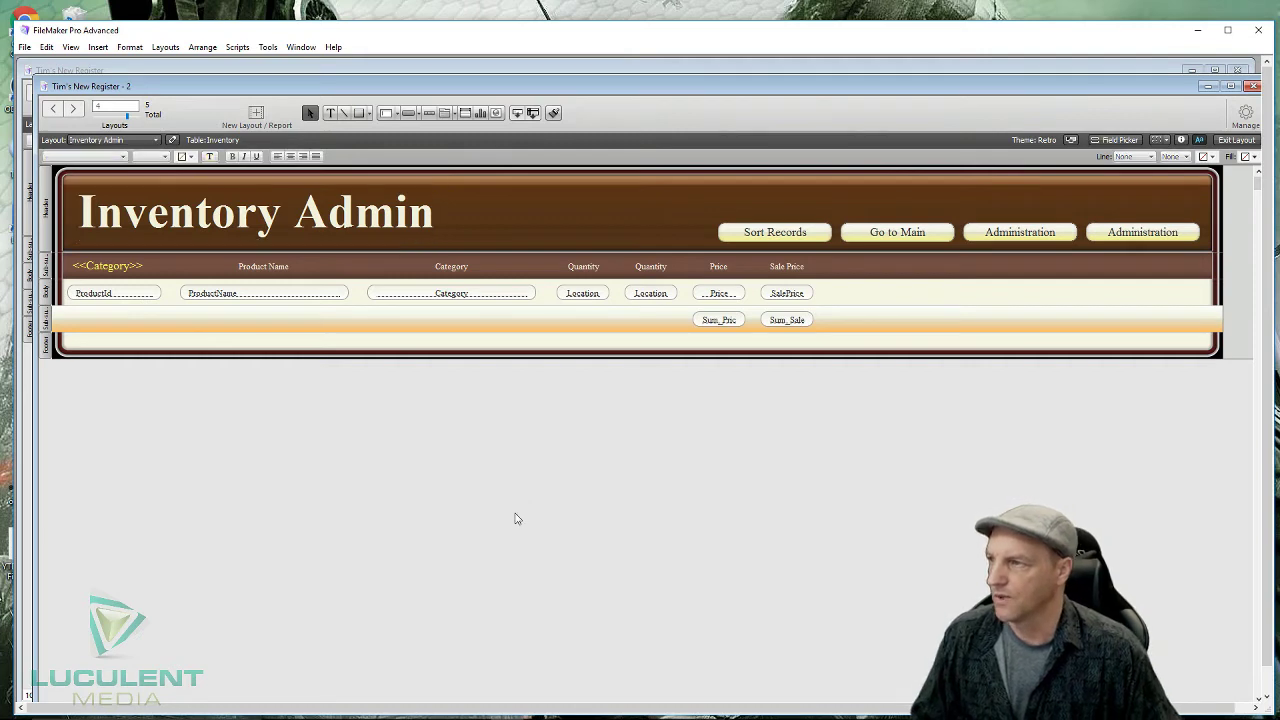
- Switch between the Inventory and Inventory Admin layouts, ending on Inventory
click(158, 141)
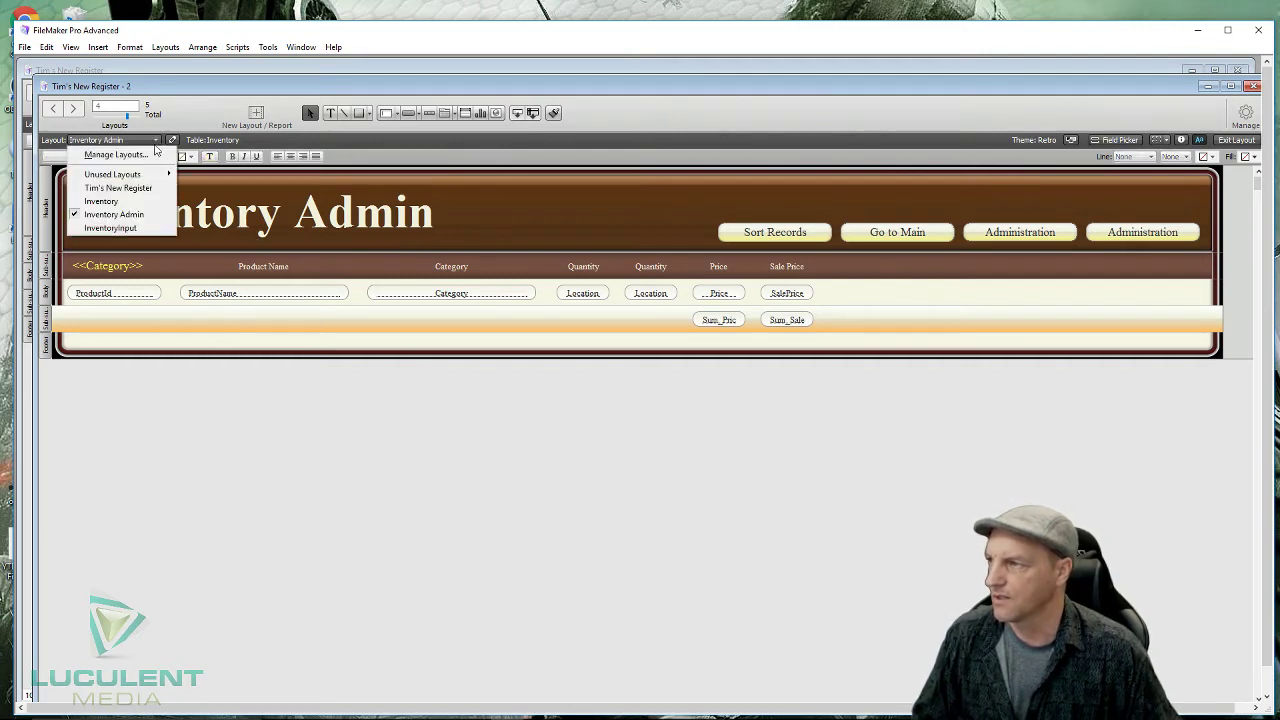
click(101, 201)
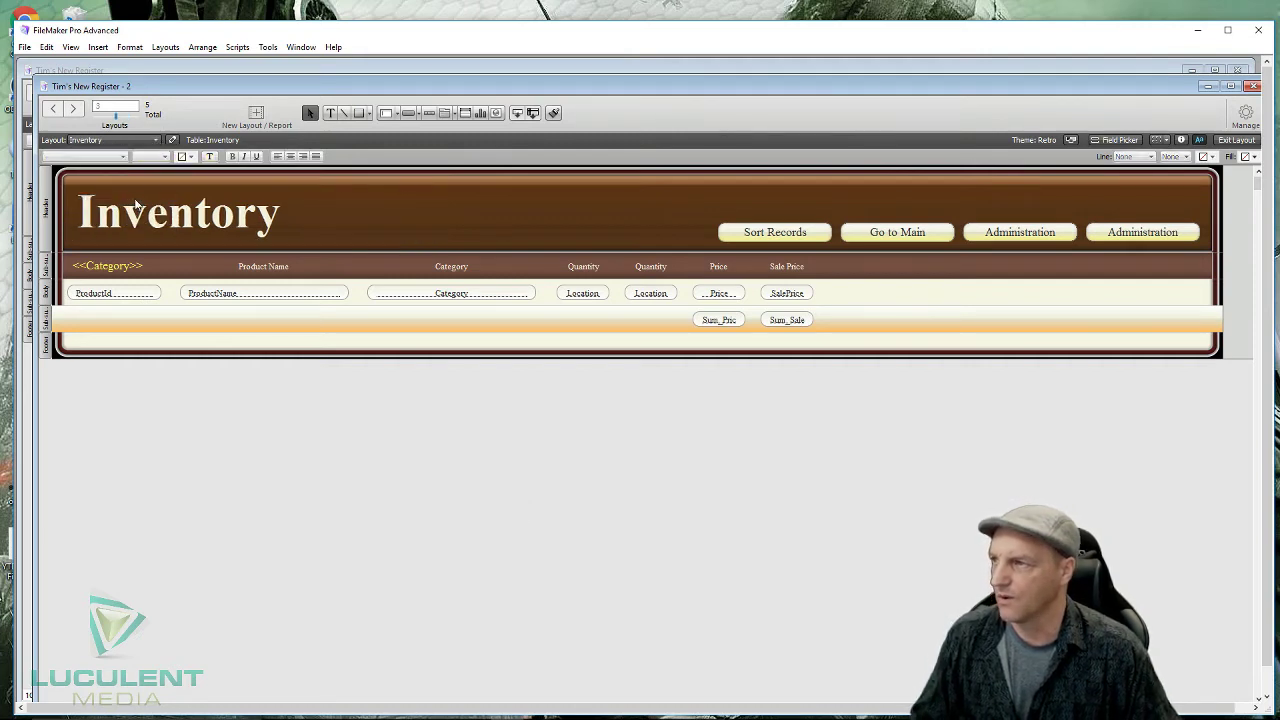
click(157, 141)
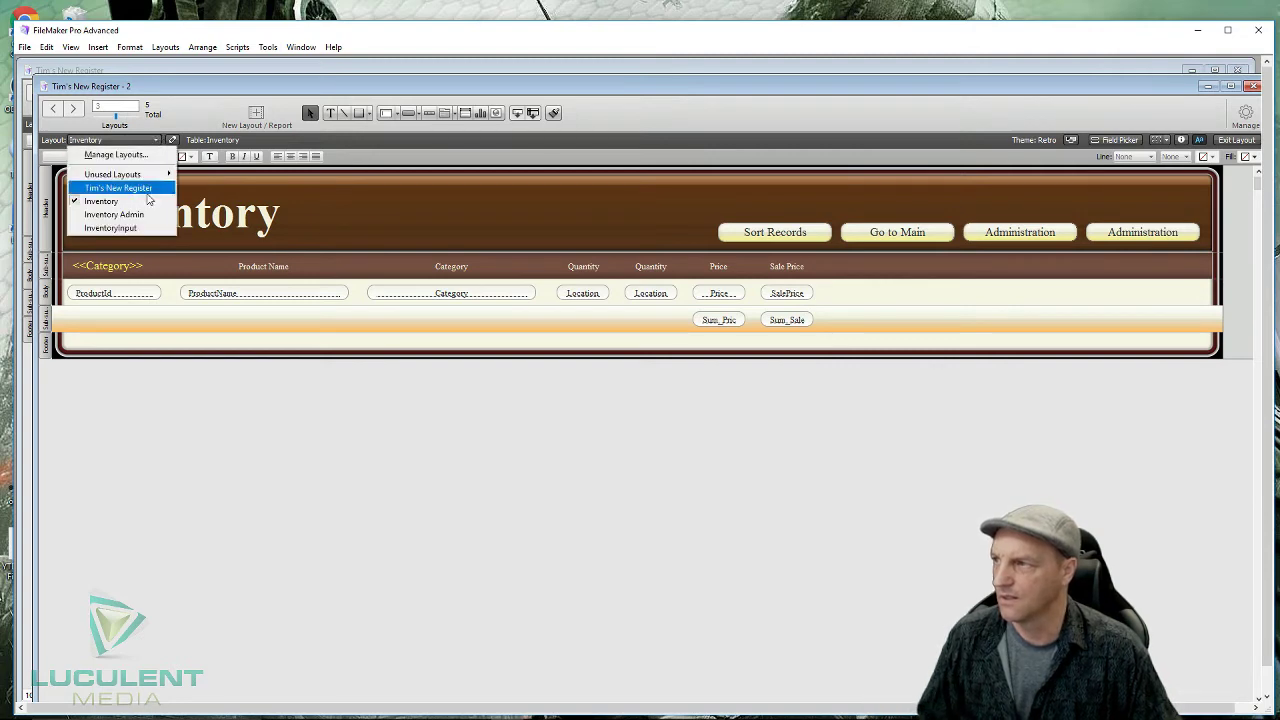
click(157, 215)
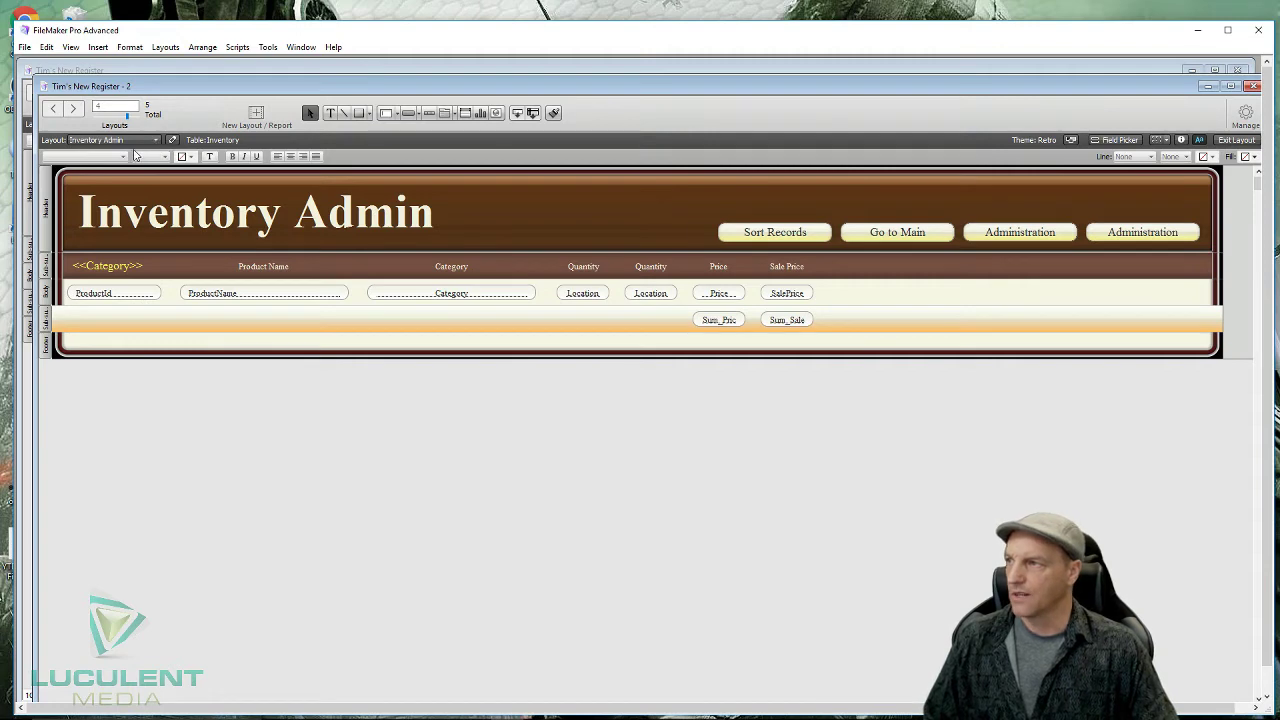
click(156, 143)
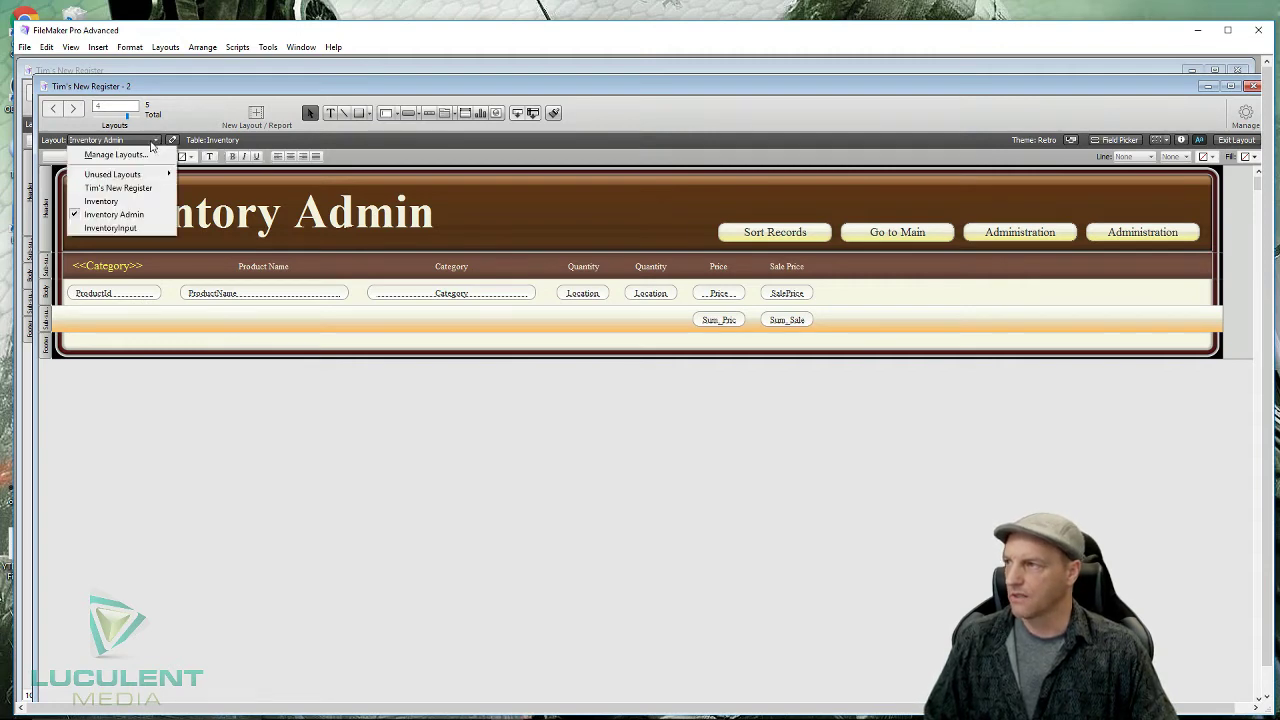
click(155, 207)
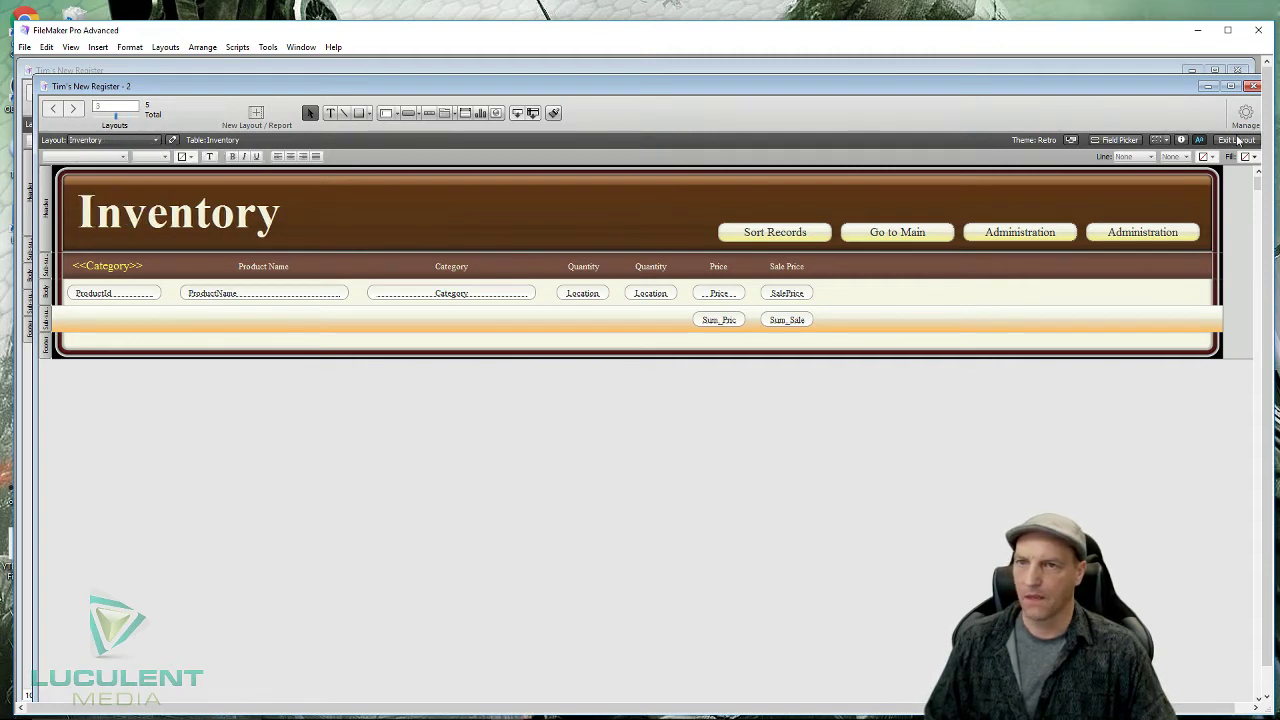
- Select the record and total fields and turn off Browse Mode and Find Mode field entry in the Inspector
click(1182, 140)
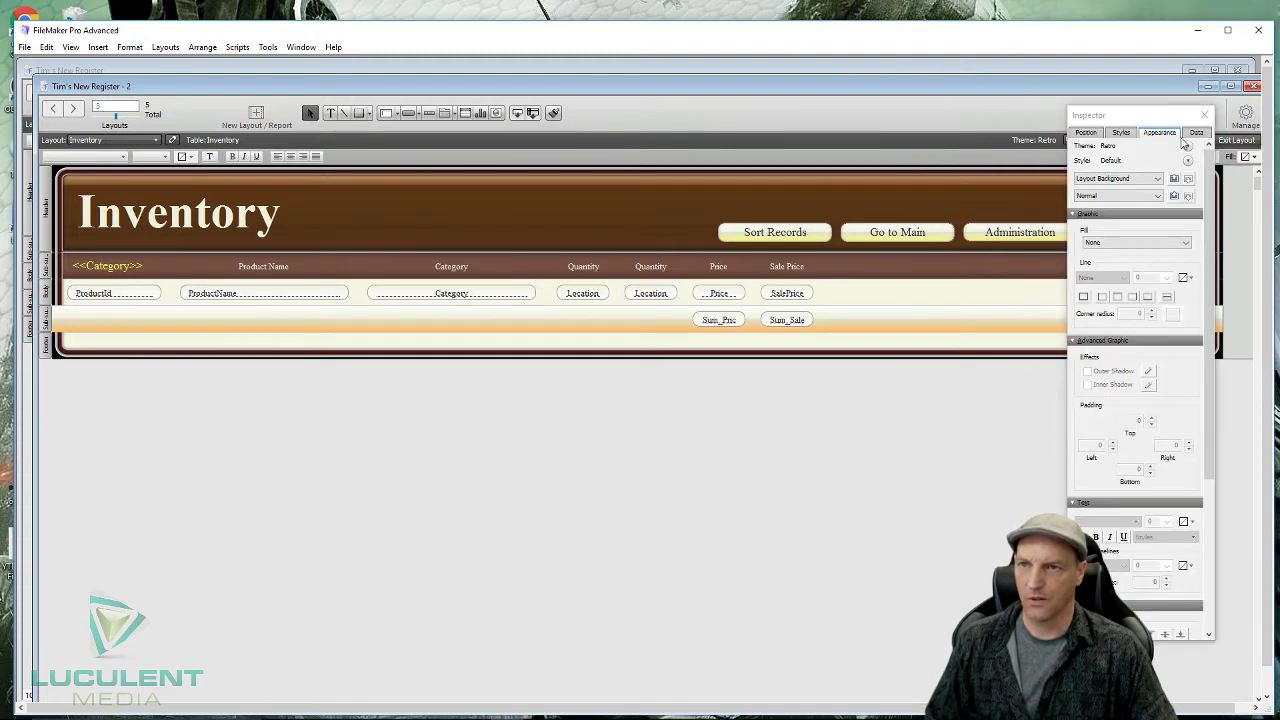
drag(1152, 116, 1070, 156)
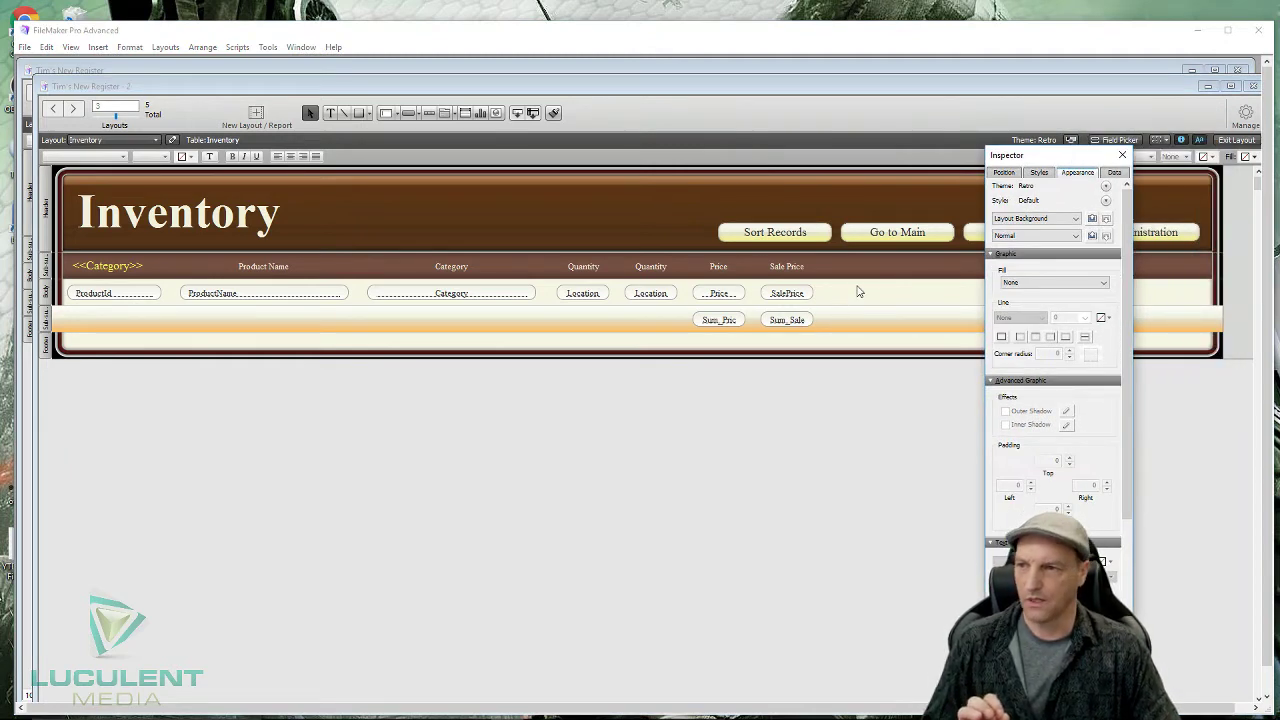
click(857, 292)
drag(857, 293, 94, 325)
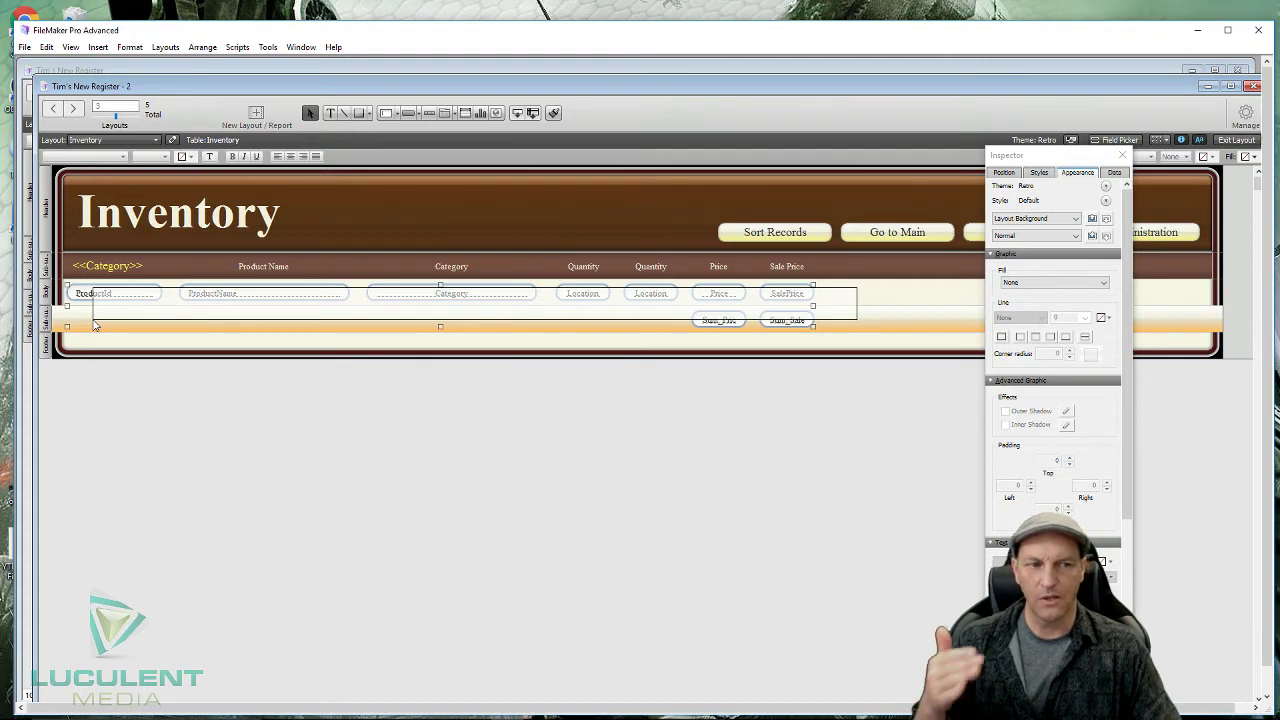
drag(94, 325, 92, 325)
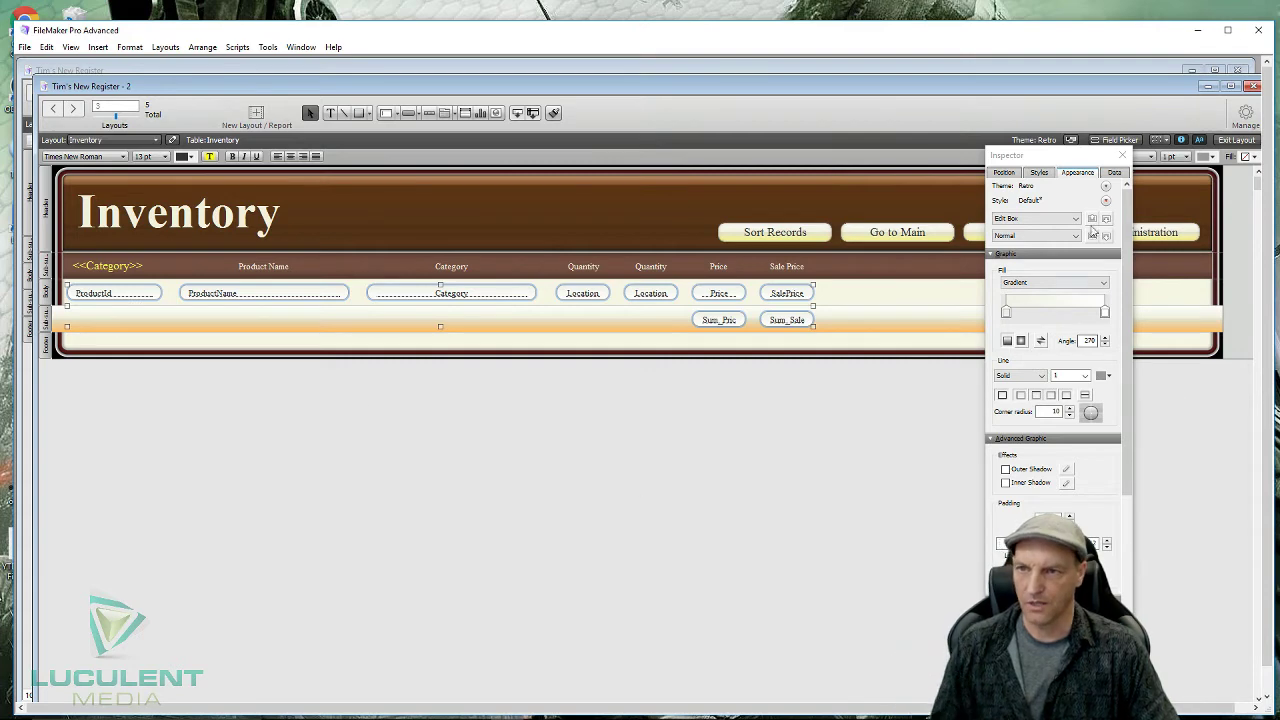
click(1114, 173)
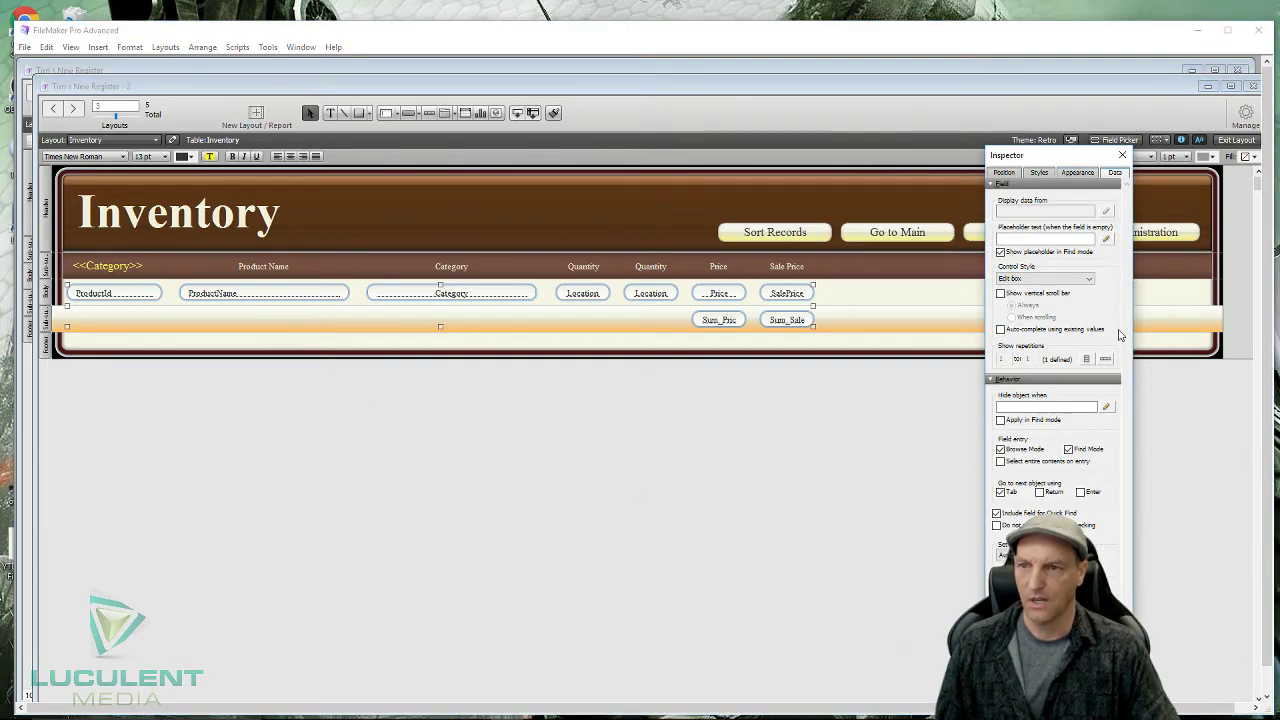
click(1000, 450)
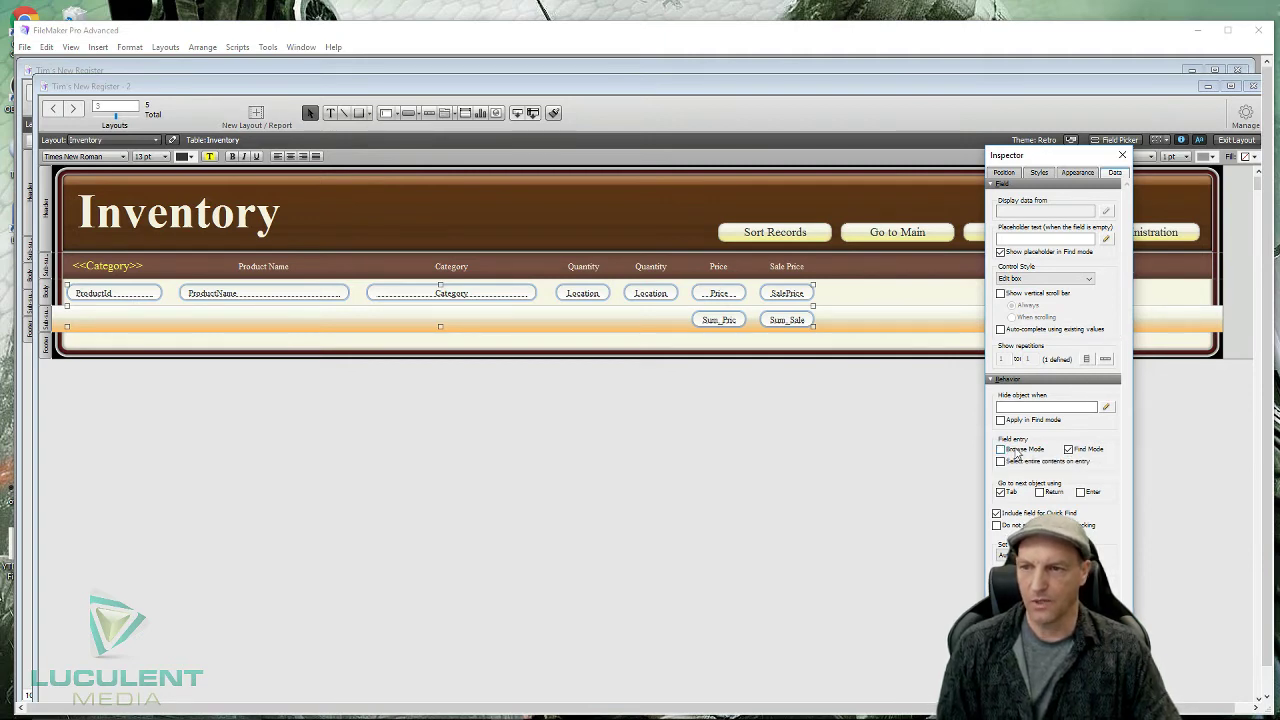
click(1068, 449)
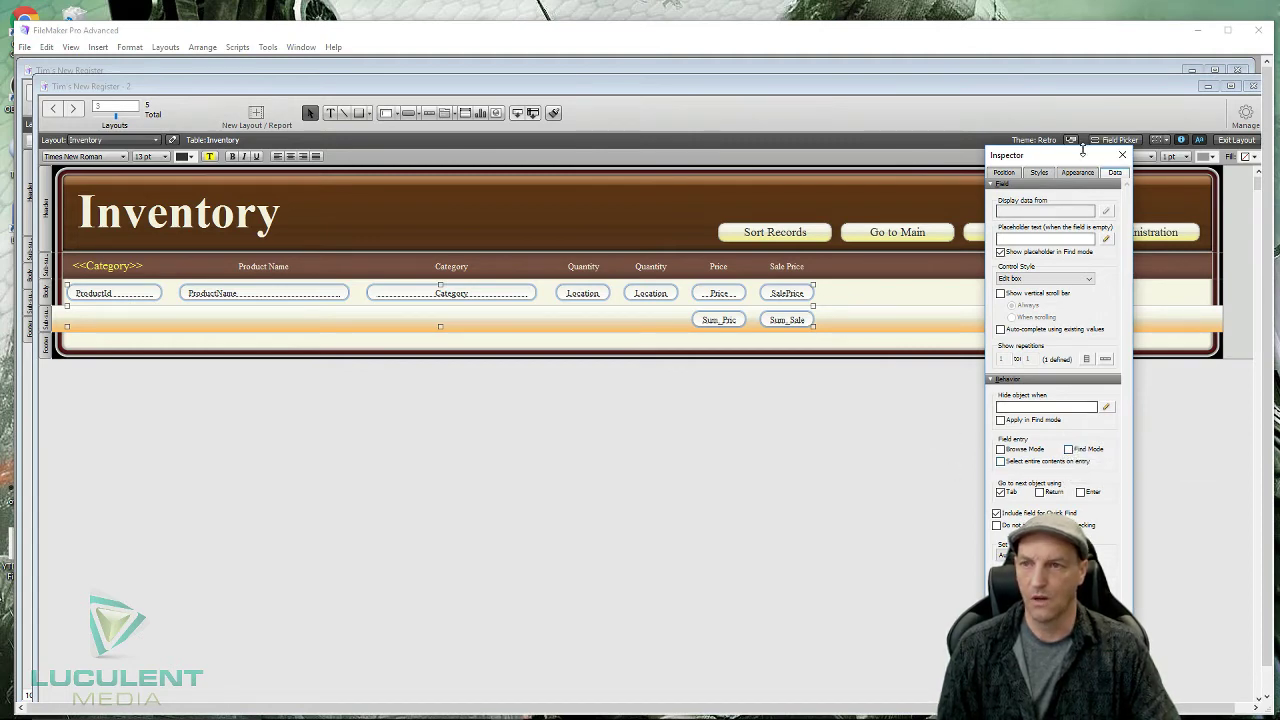
click(1122, 156)
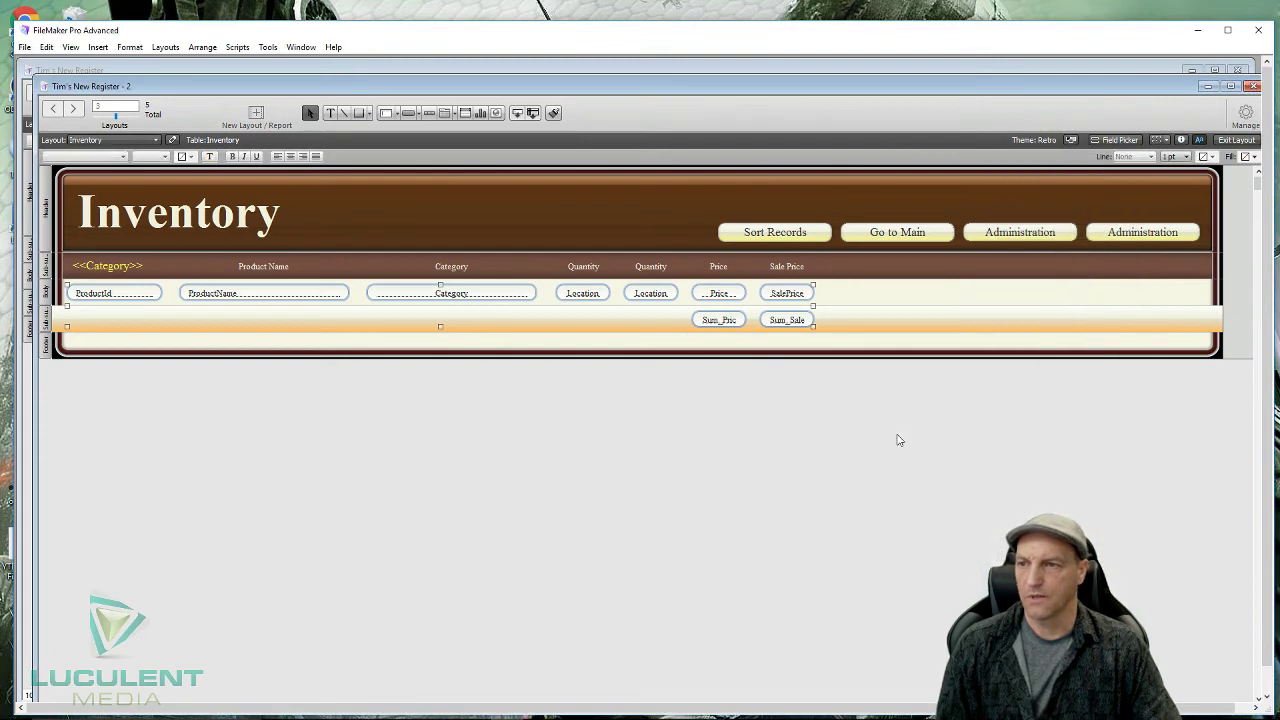
click(1236, 140)
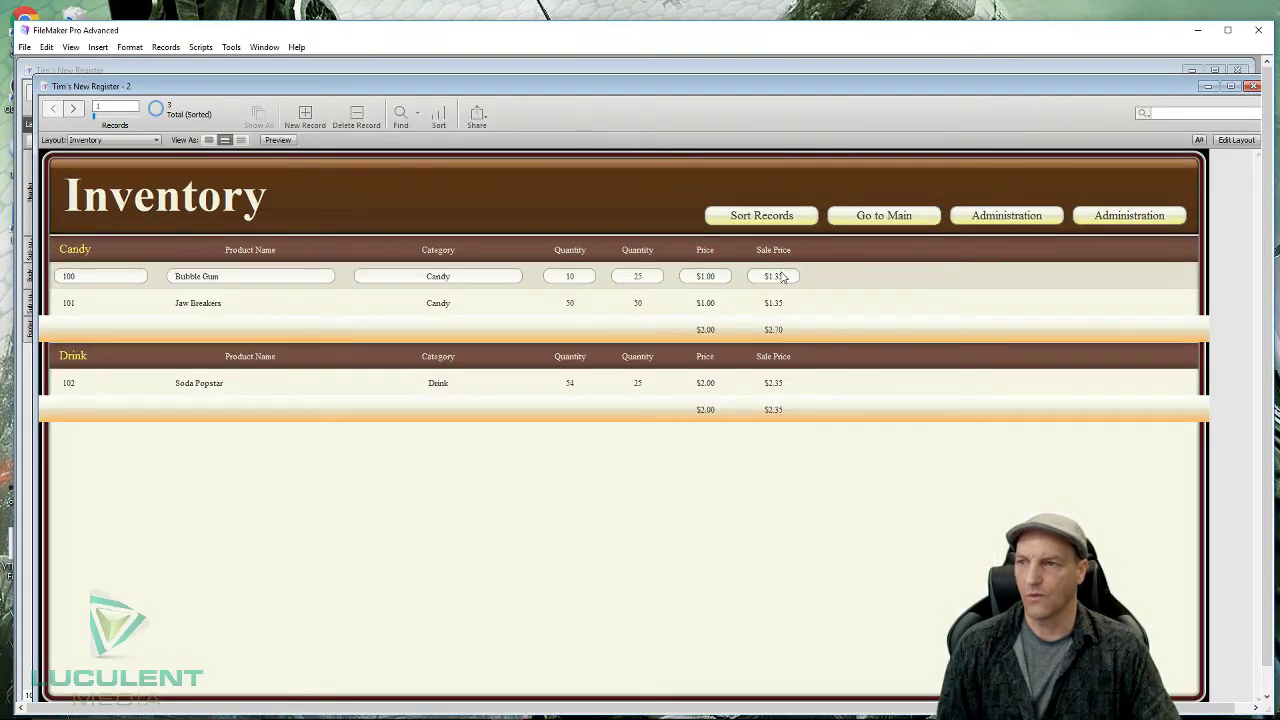
click(777, 305)
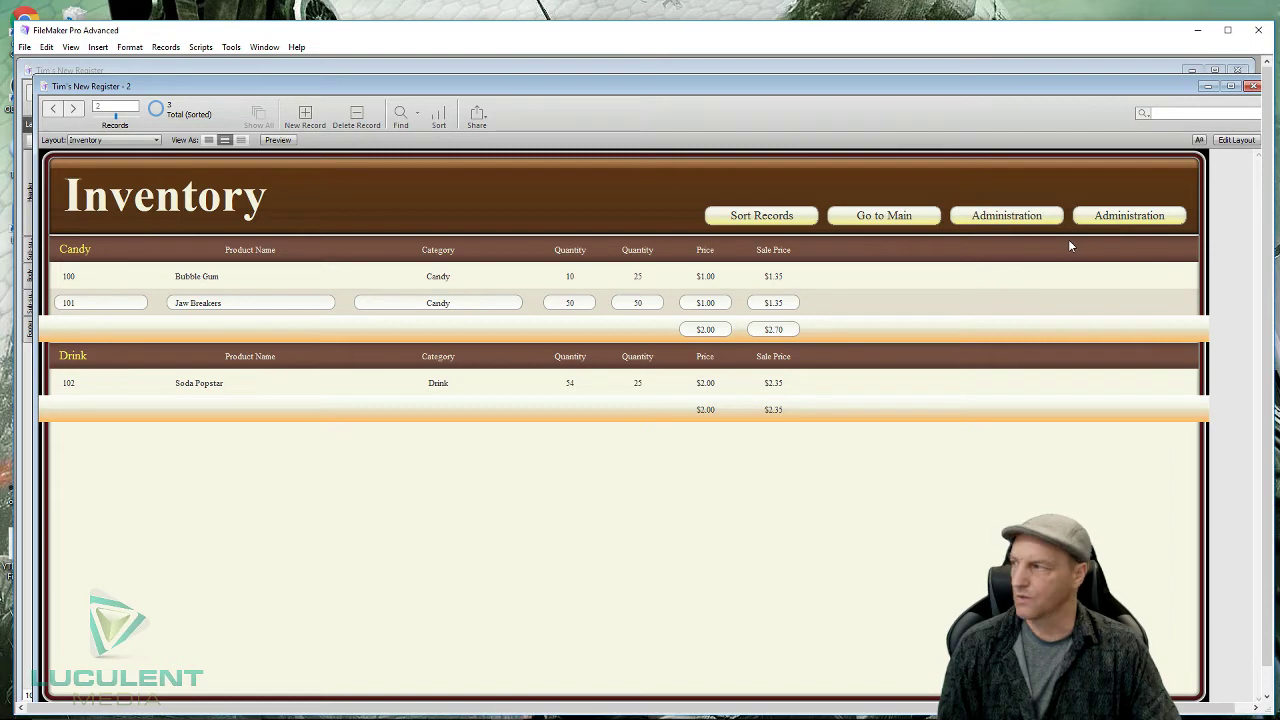
click(1235, 141)
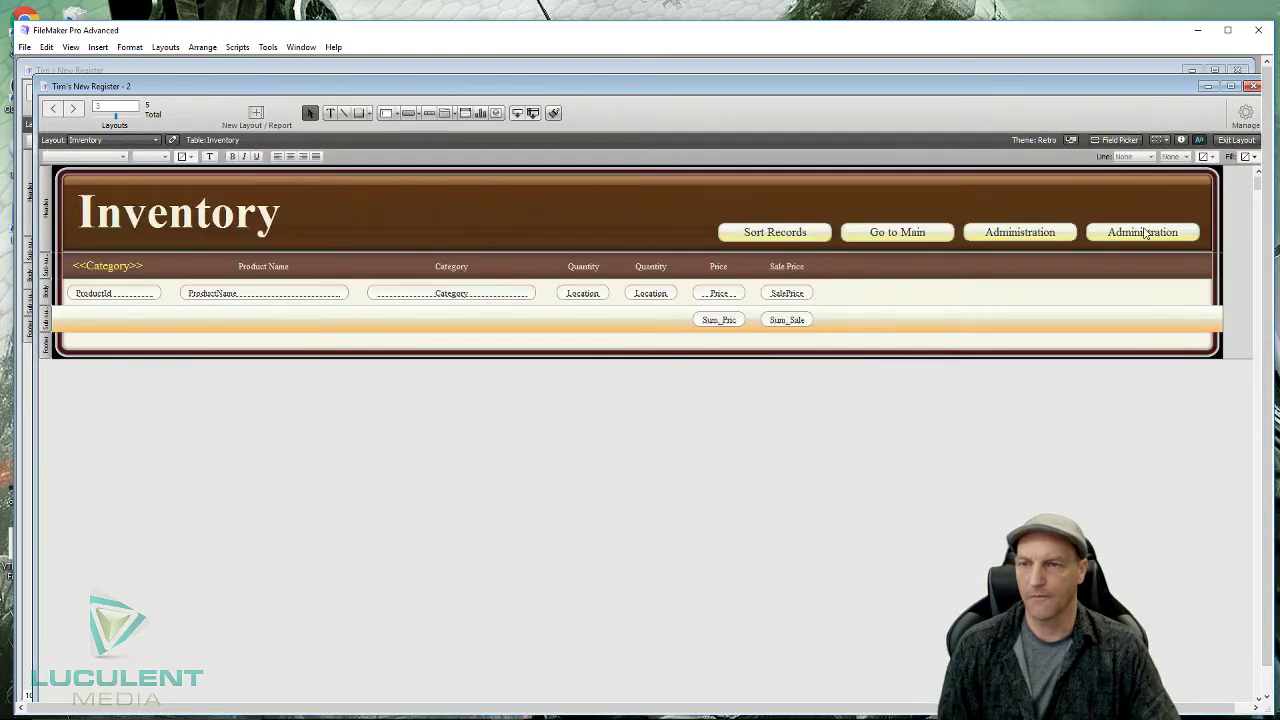
click(1146, 237)
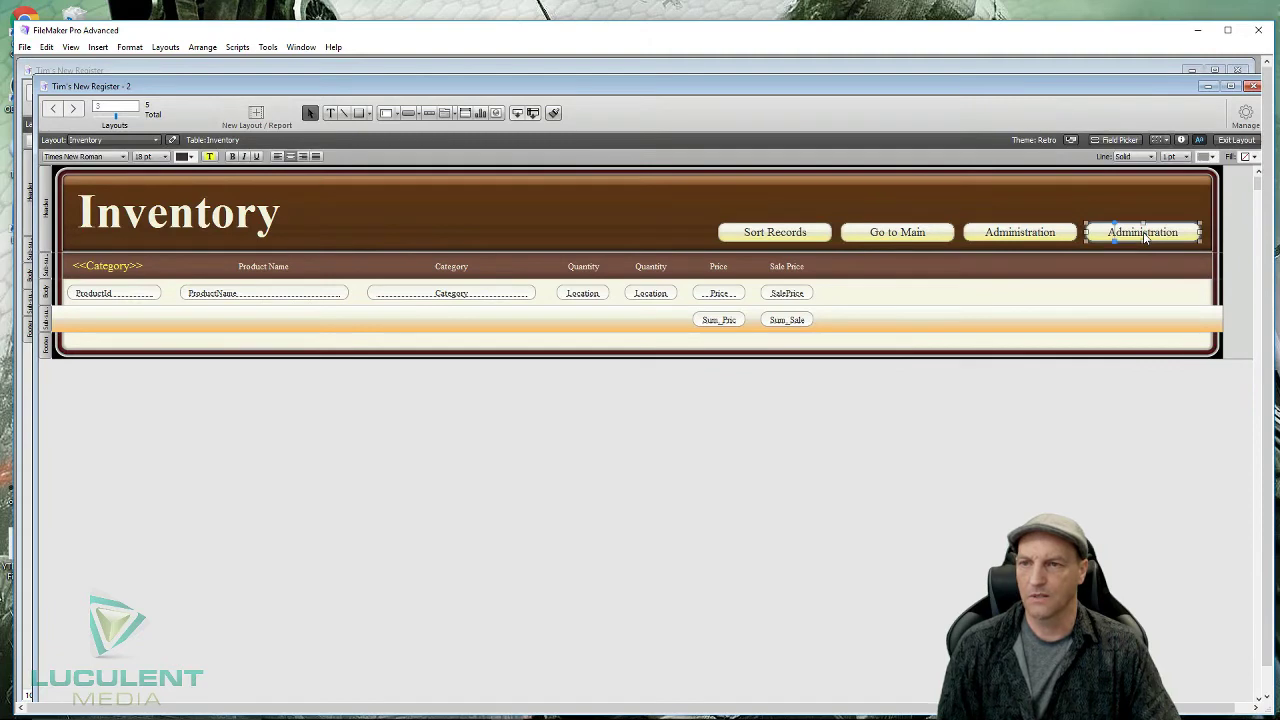
double_click(1146, 236)
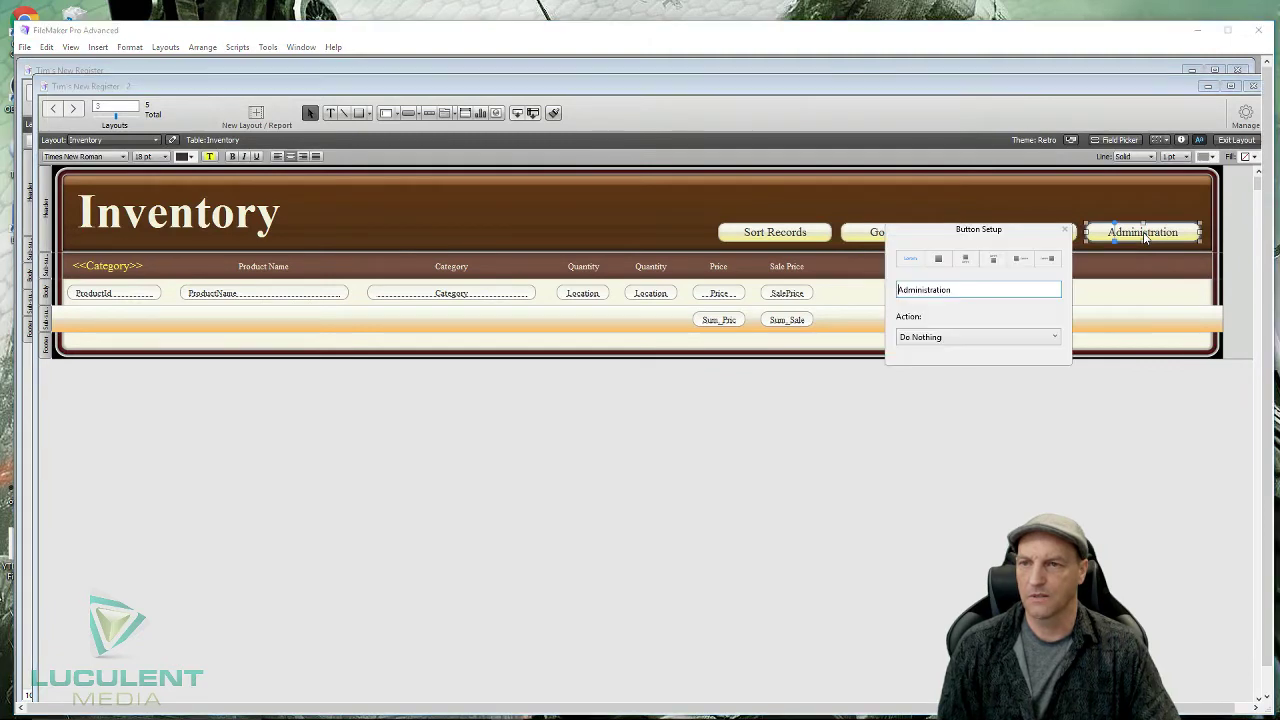
click(1052, 338)
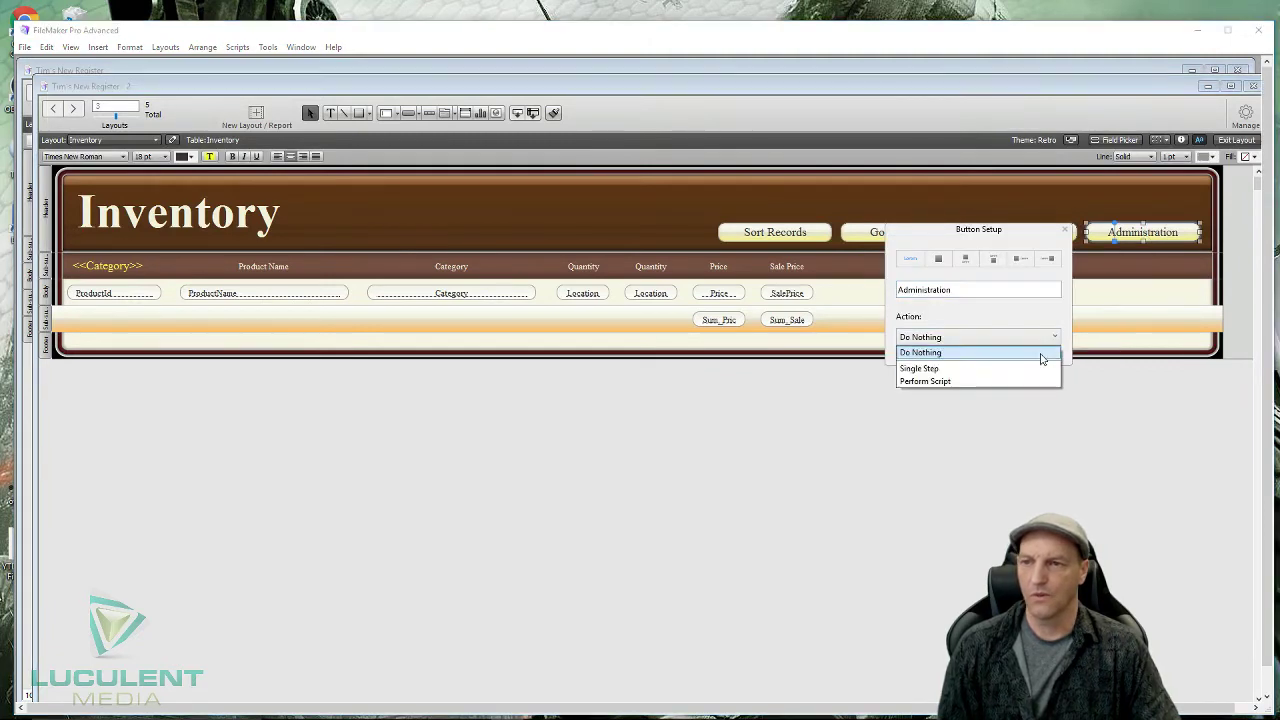
click(1010, 412)
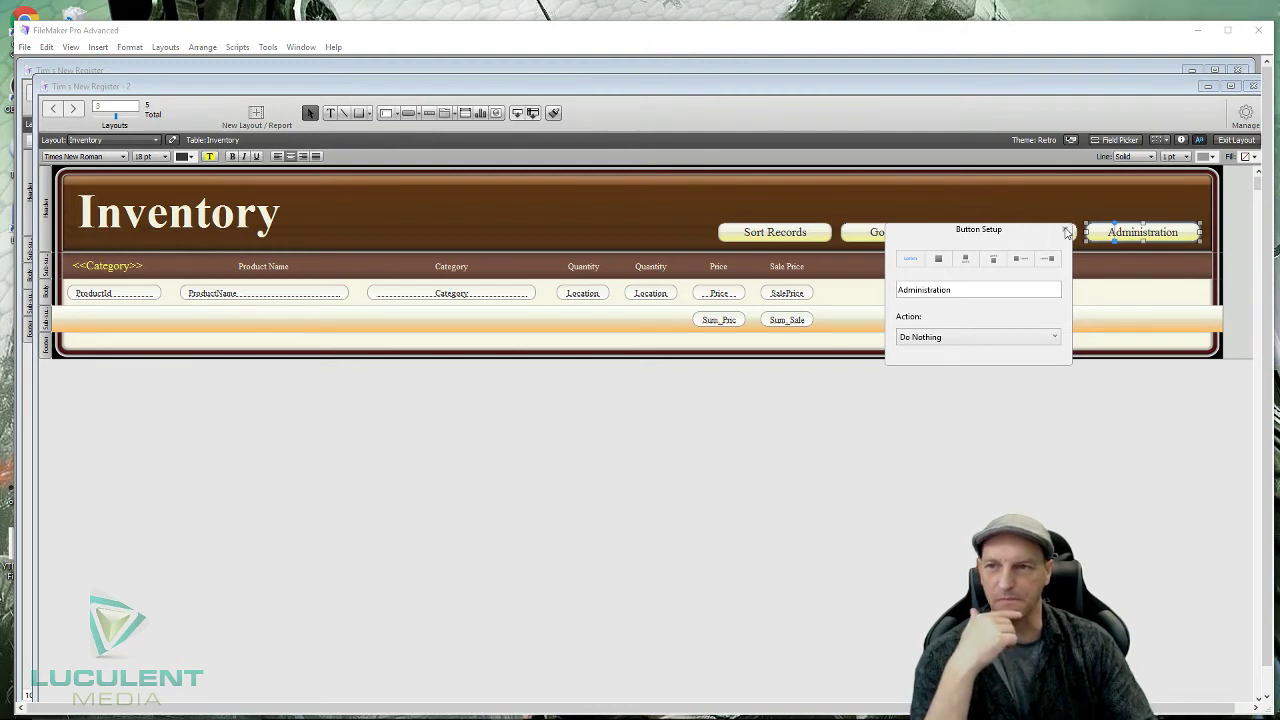
click(1066, 232)
click(1003, 410)
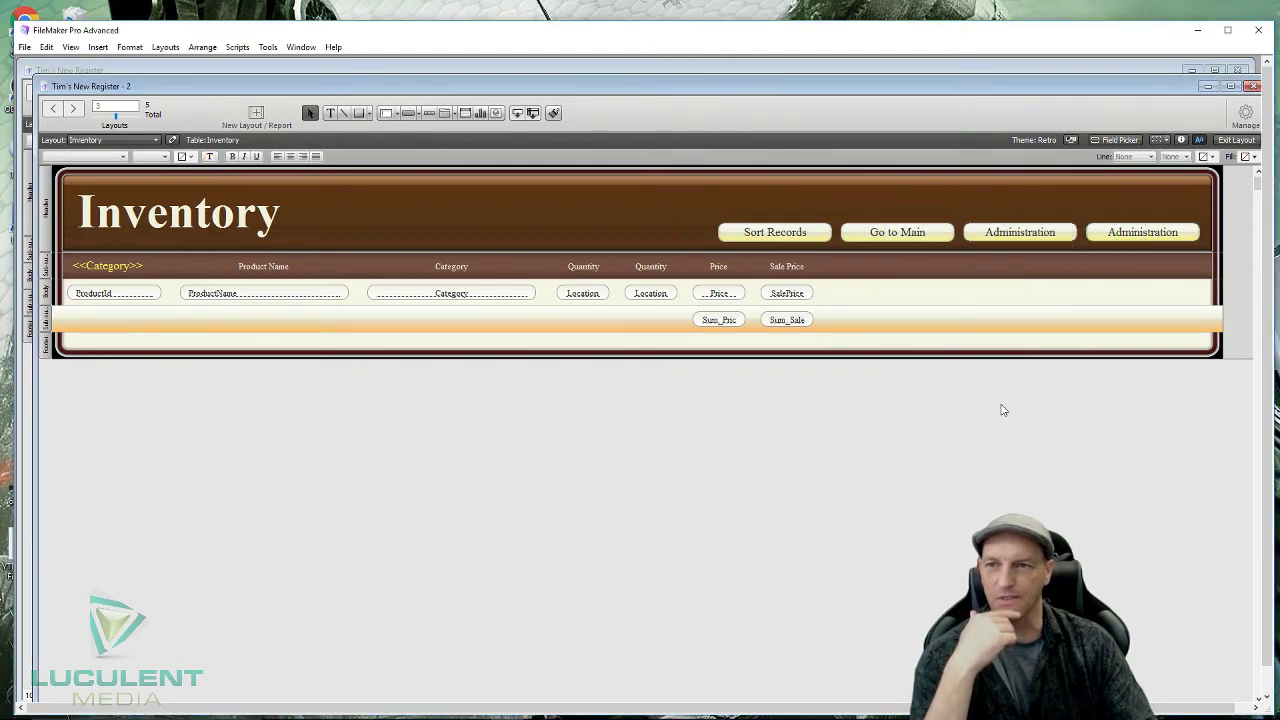
- In Manage Database, create a Text field named PasscodeInv in the Inventory table
click(1245, 116)
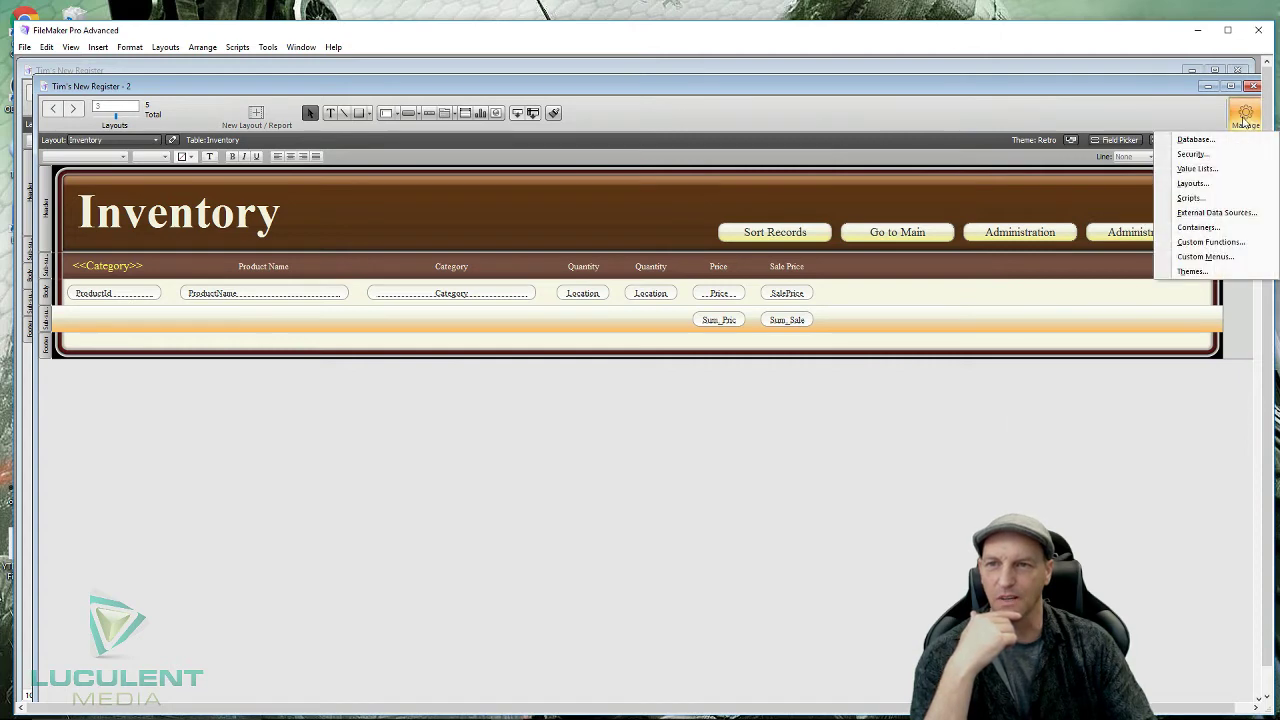
click(1222, 141)
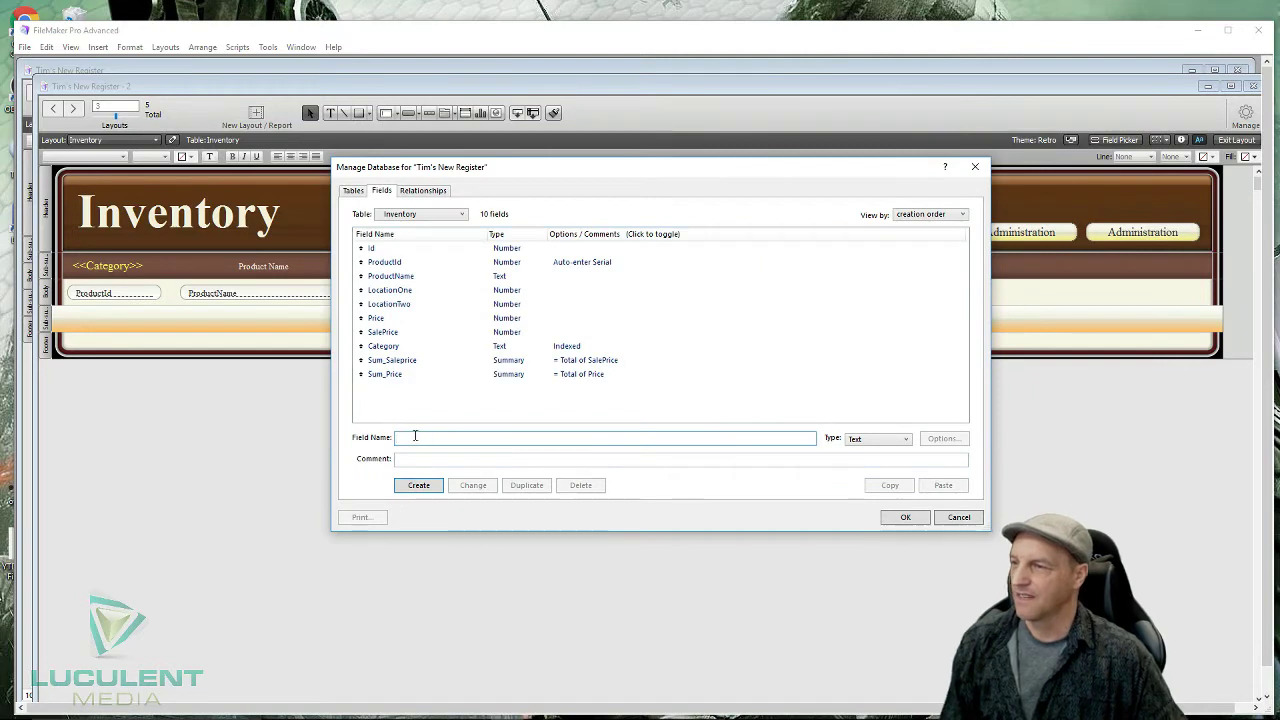
text(P)
text(ostcode)
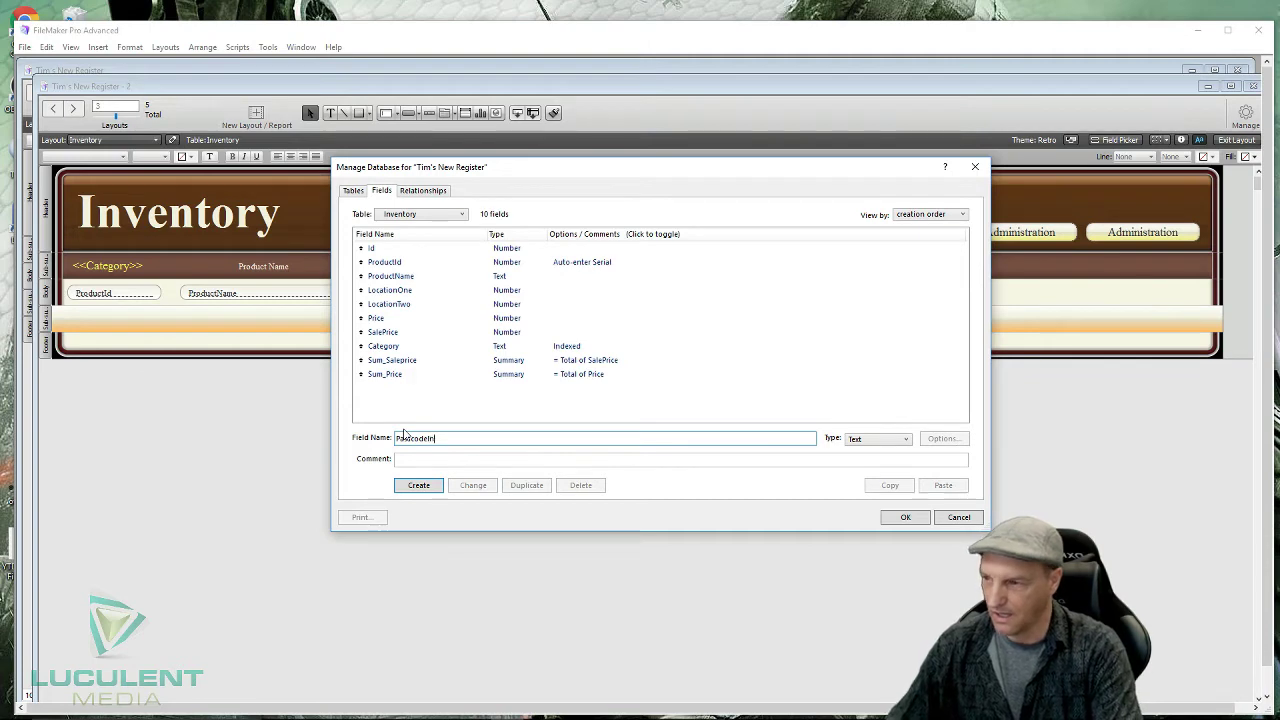
text(Inv)
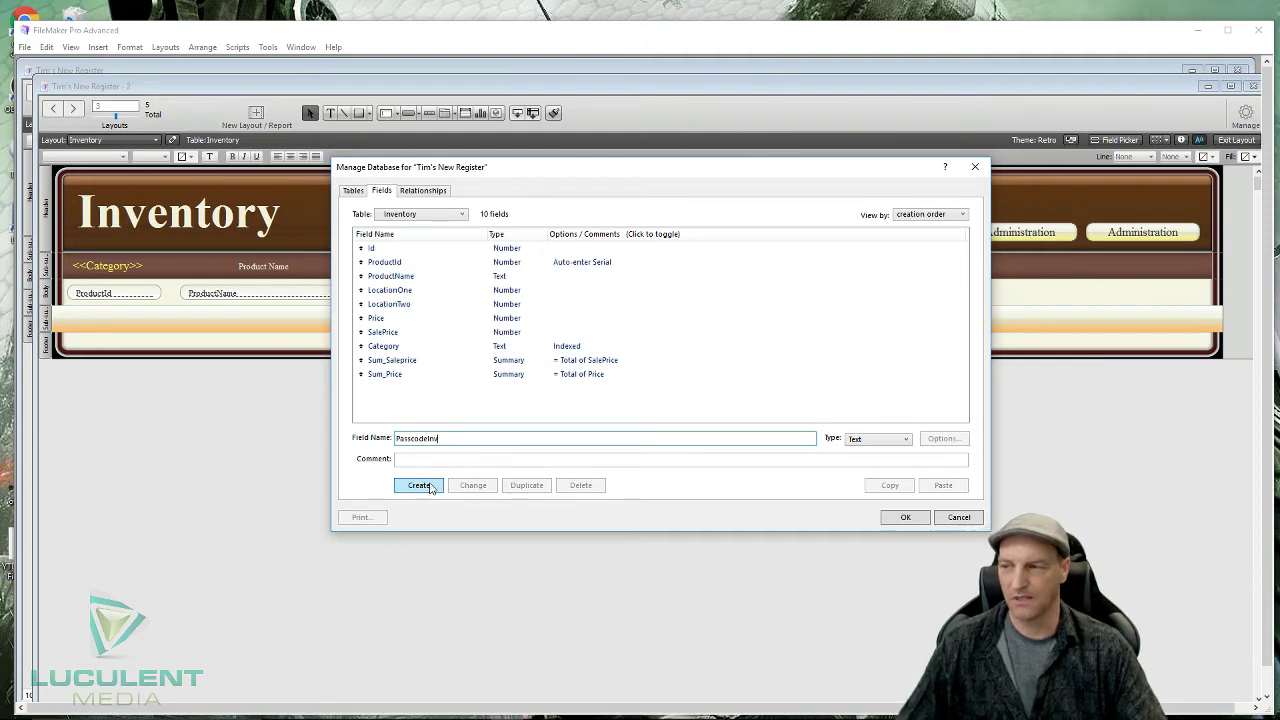
click(430, 486)
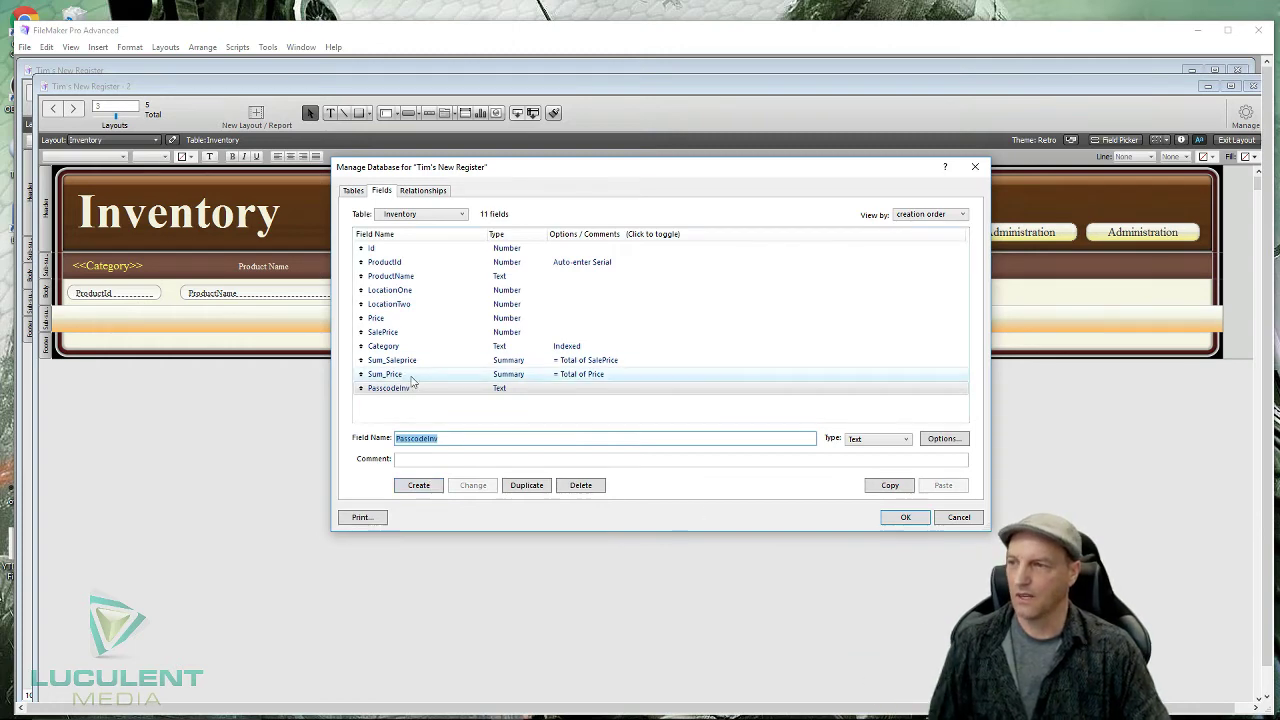
click(895, 517)
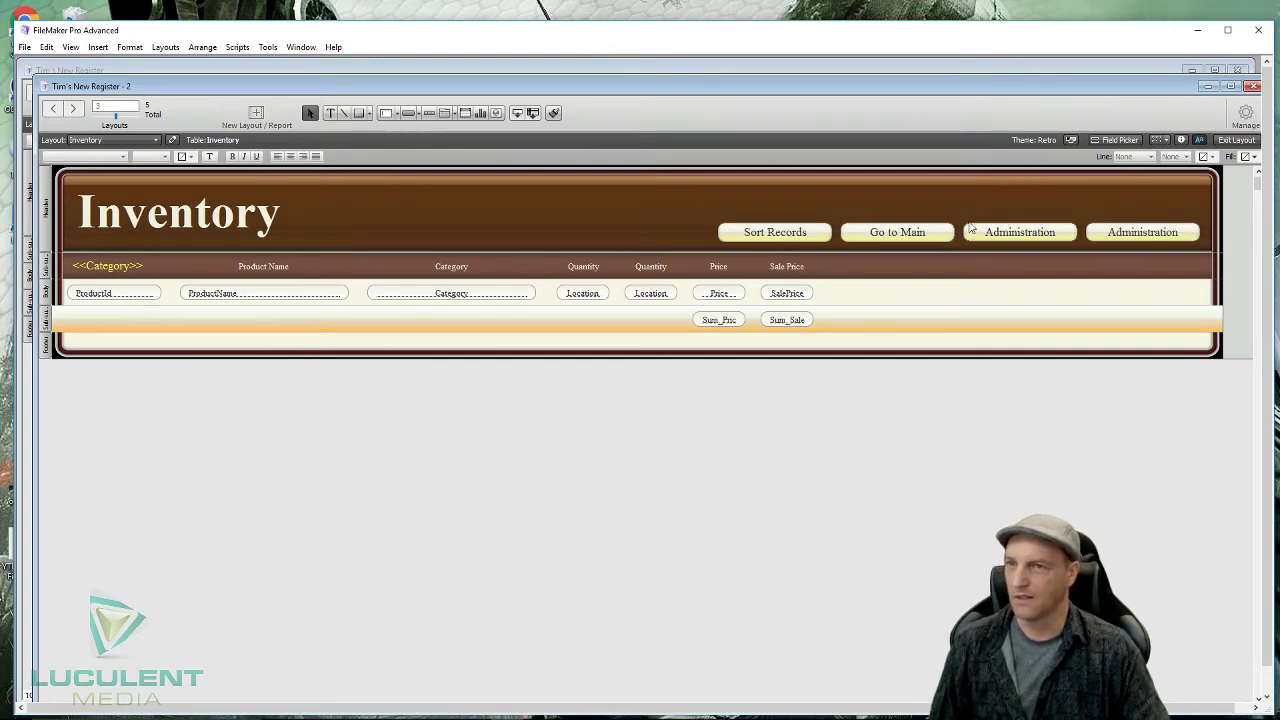
- Place the PasscodeInv field from the Field Picker into the Inventory layout header
click(1124, 141)
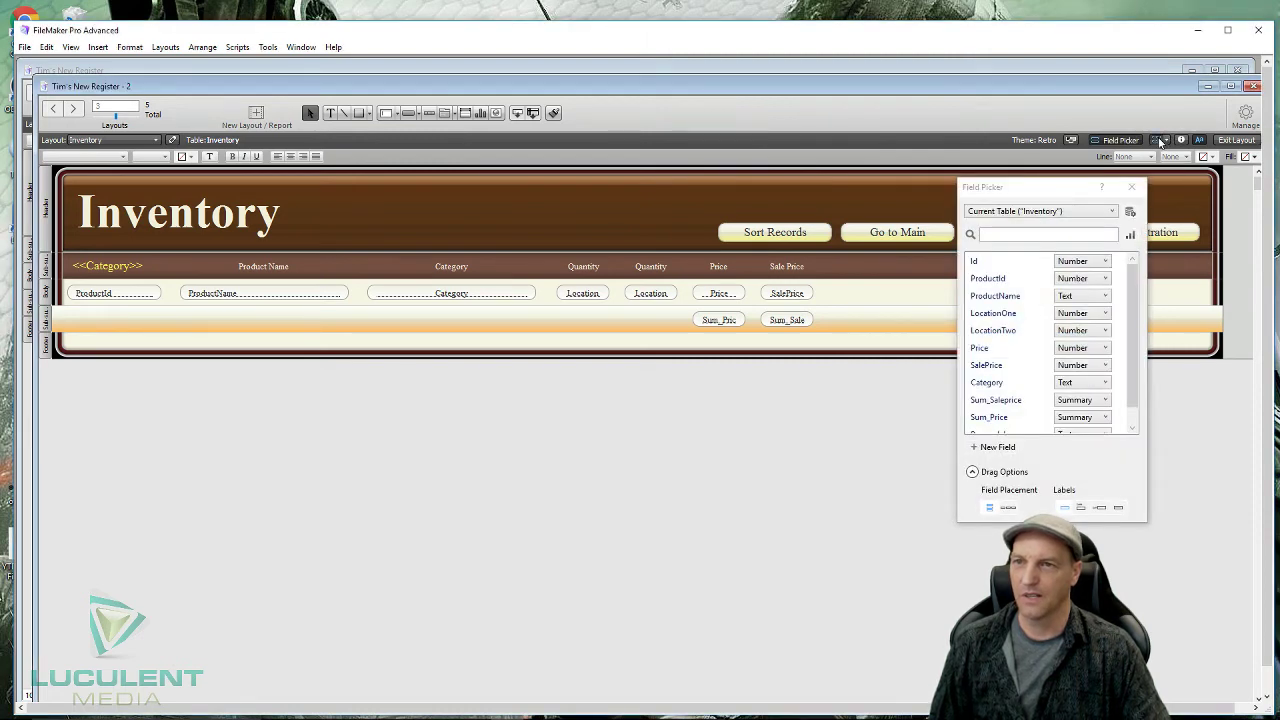
scroll(1090, 380, down, 1)
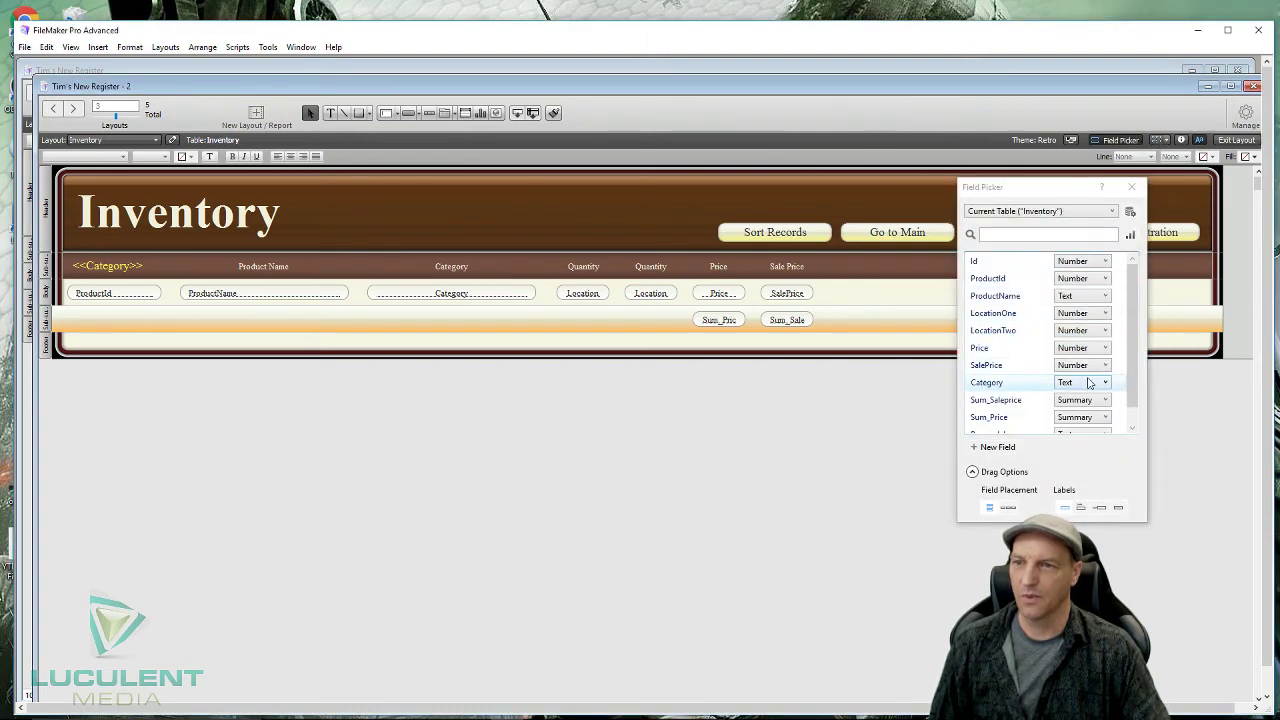
click(1132, 350)
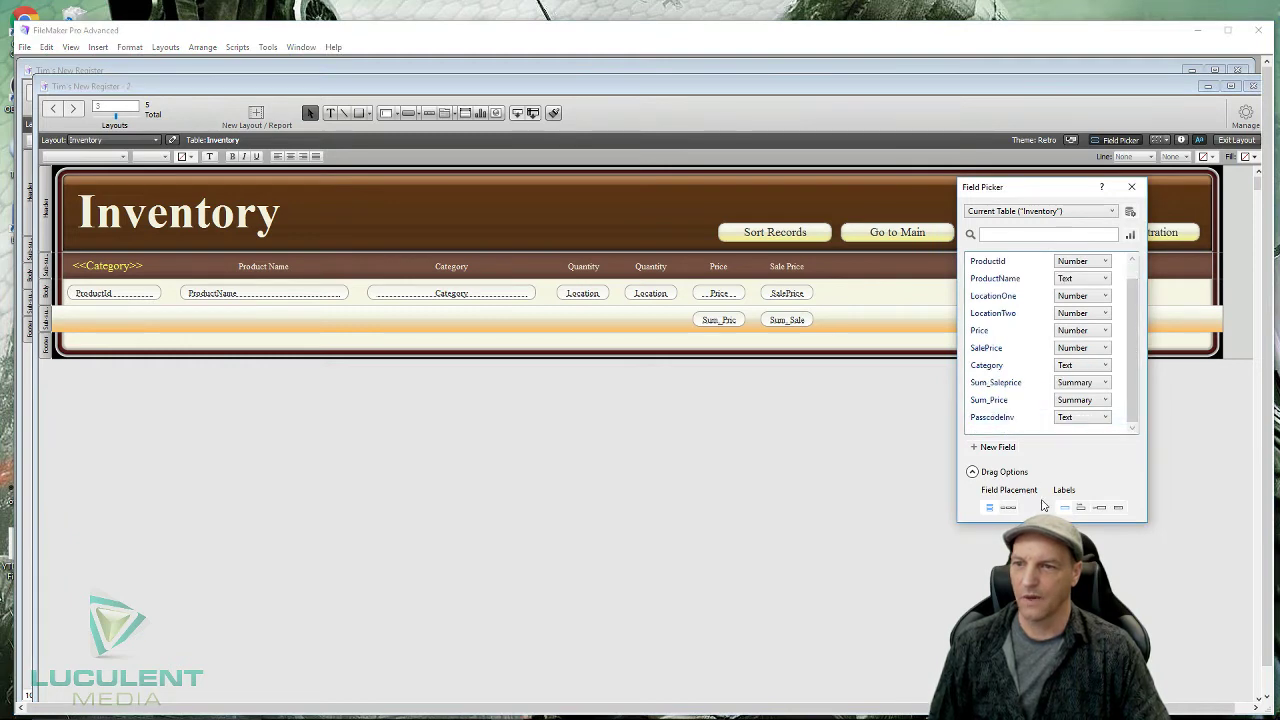
drag(1008, 418, 493, 228)
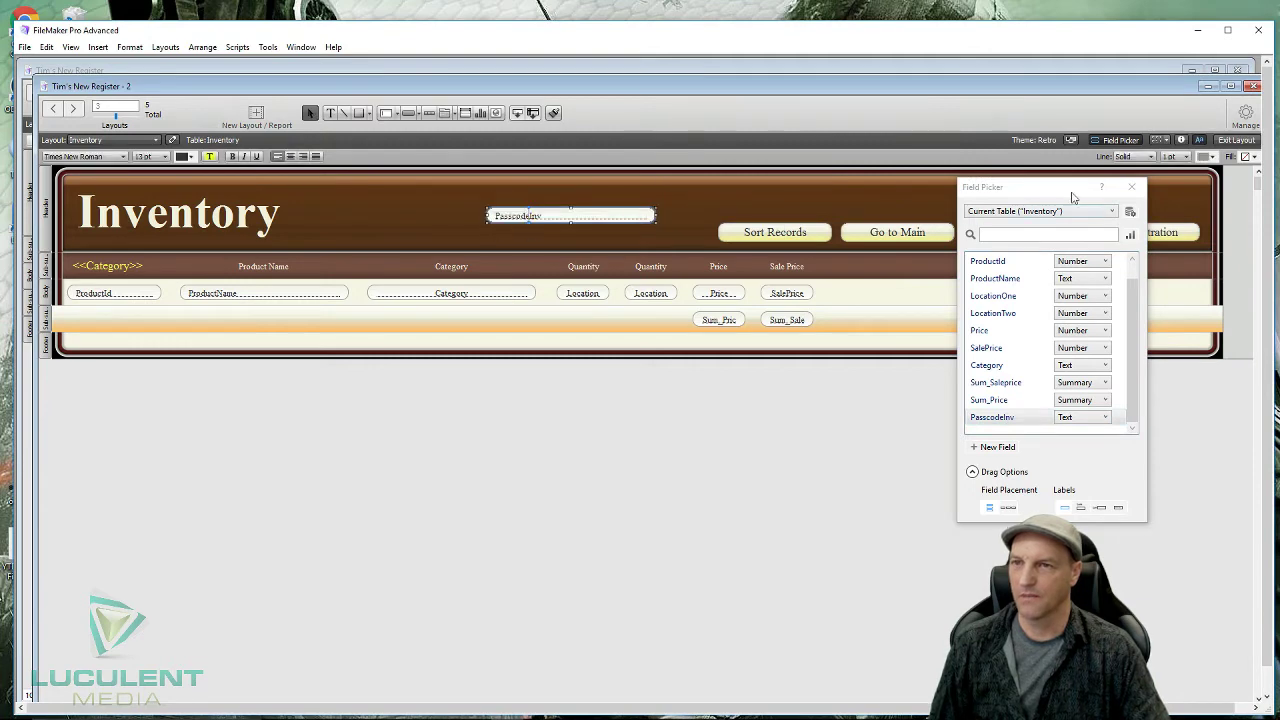
click(1131, 187)
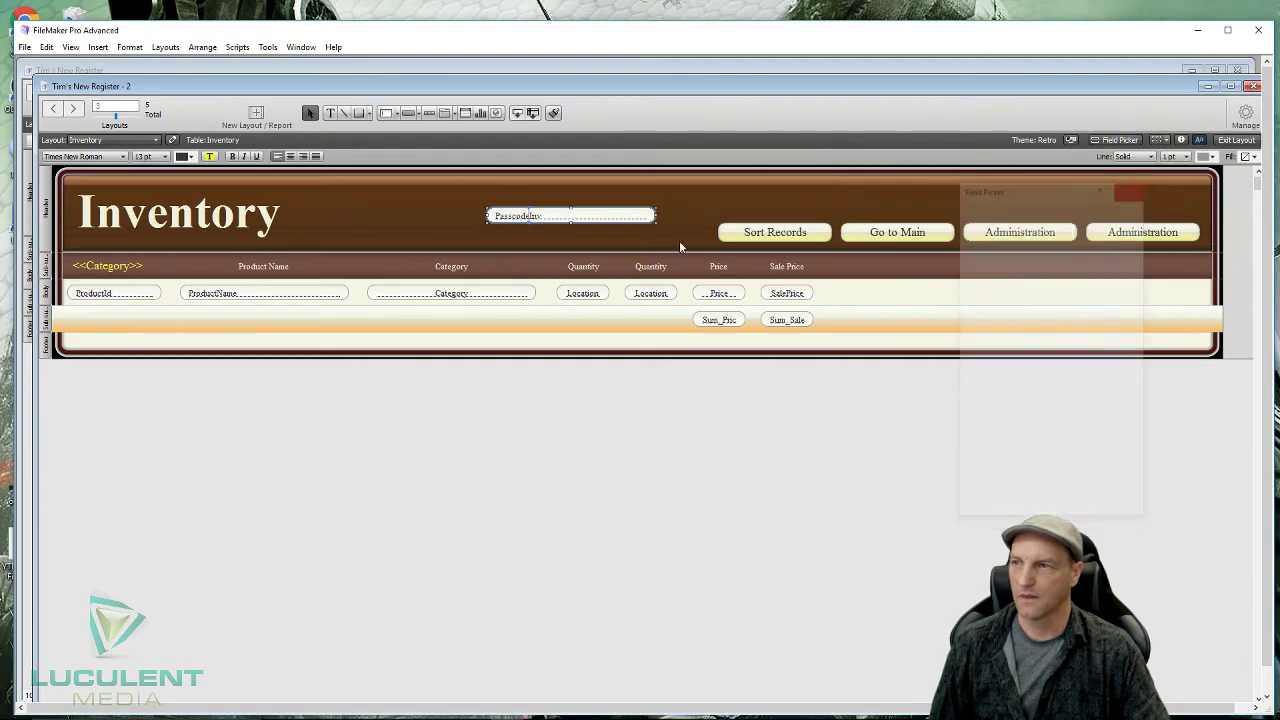
- Set the PasscodeInv field text to 18 pt and centre it
click(166, 157)
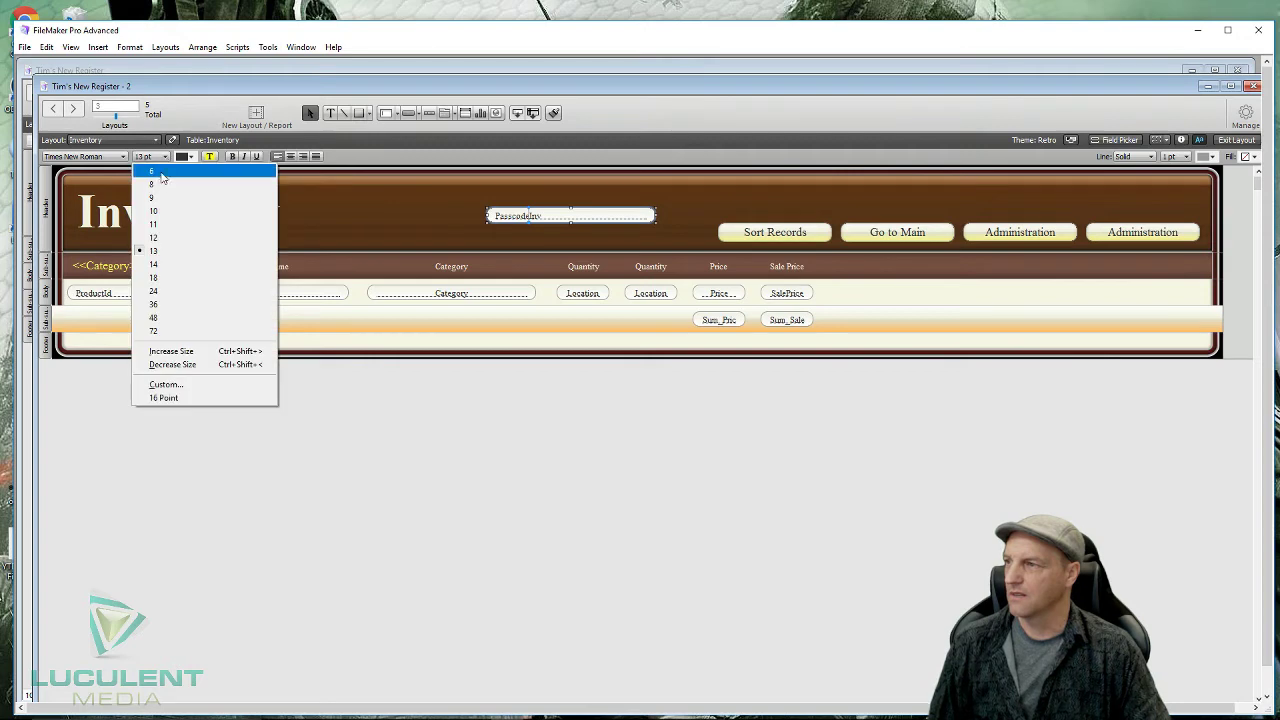
click(163, 292)
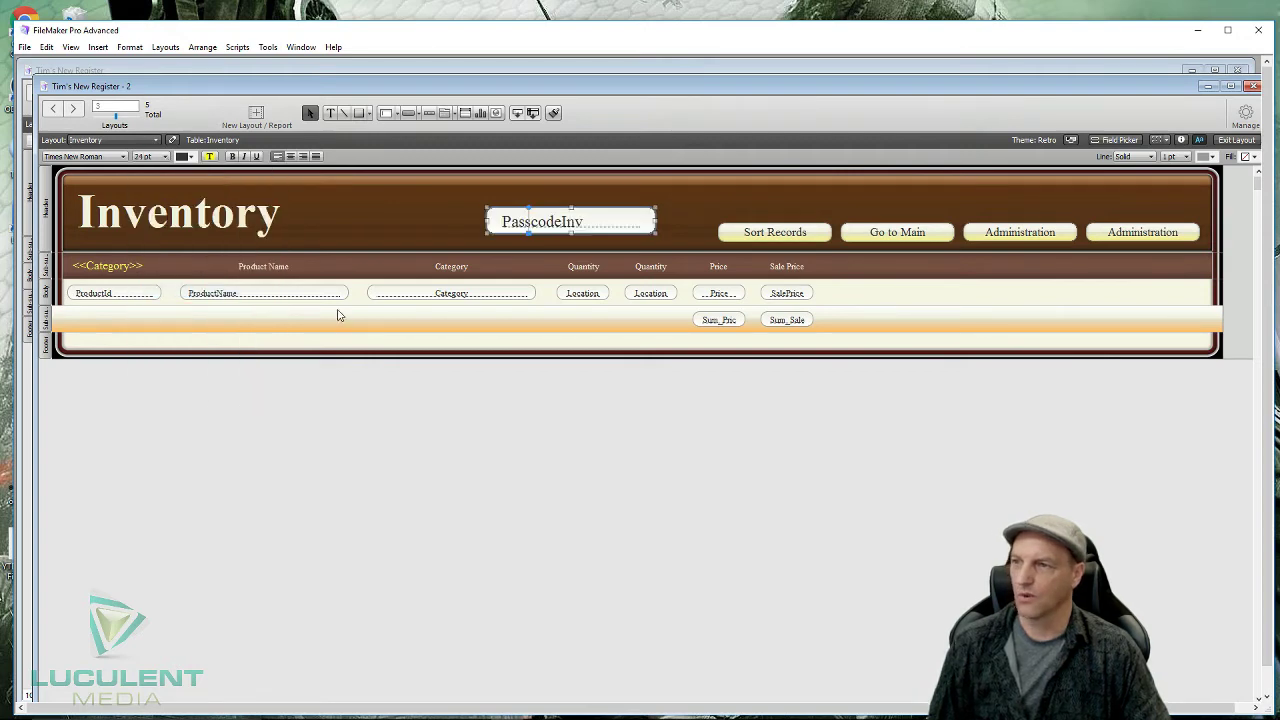
click(166, 160)
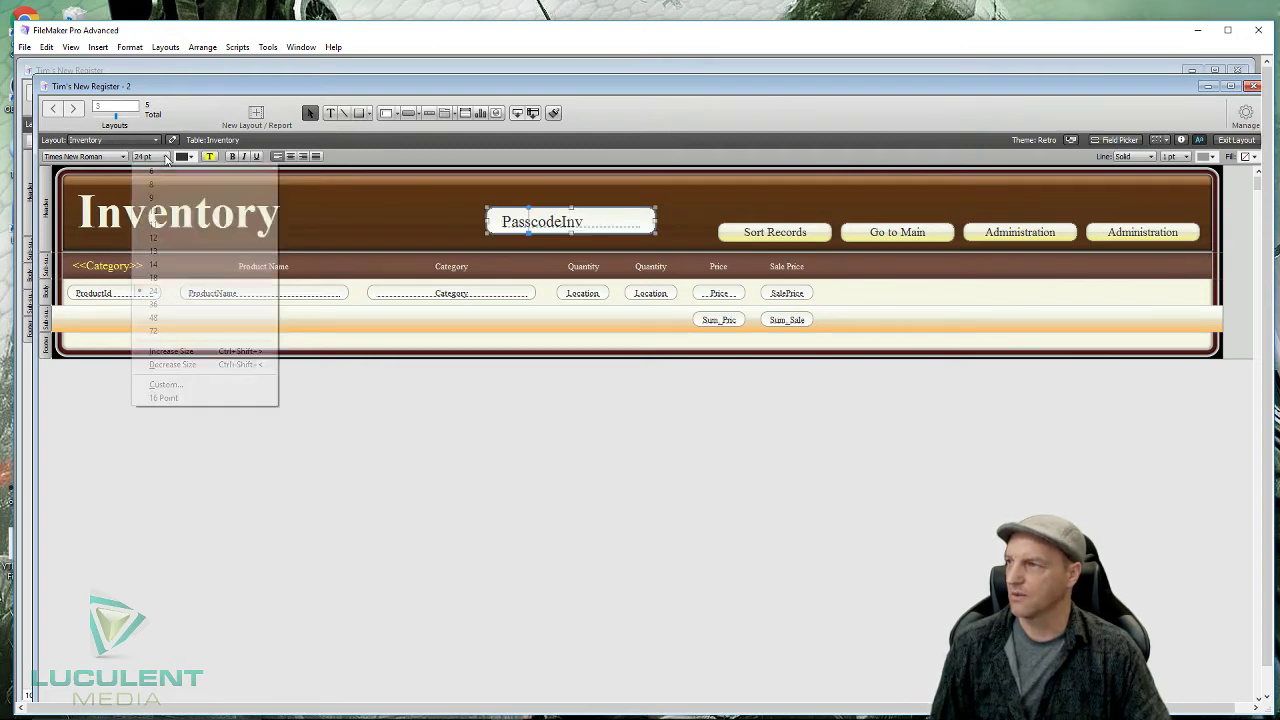
click(160, 278)
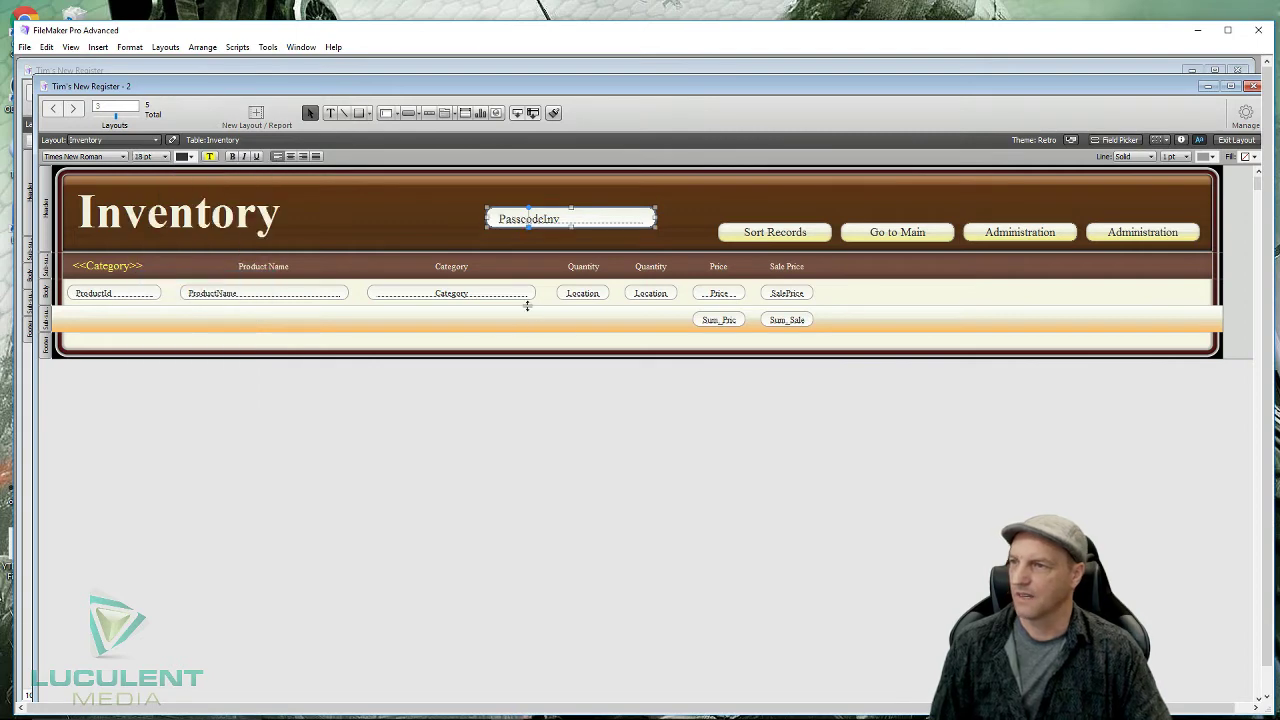
click(290, 157)
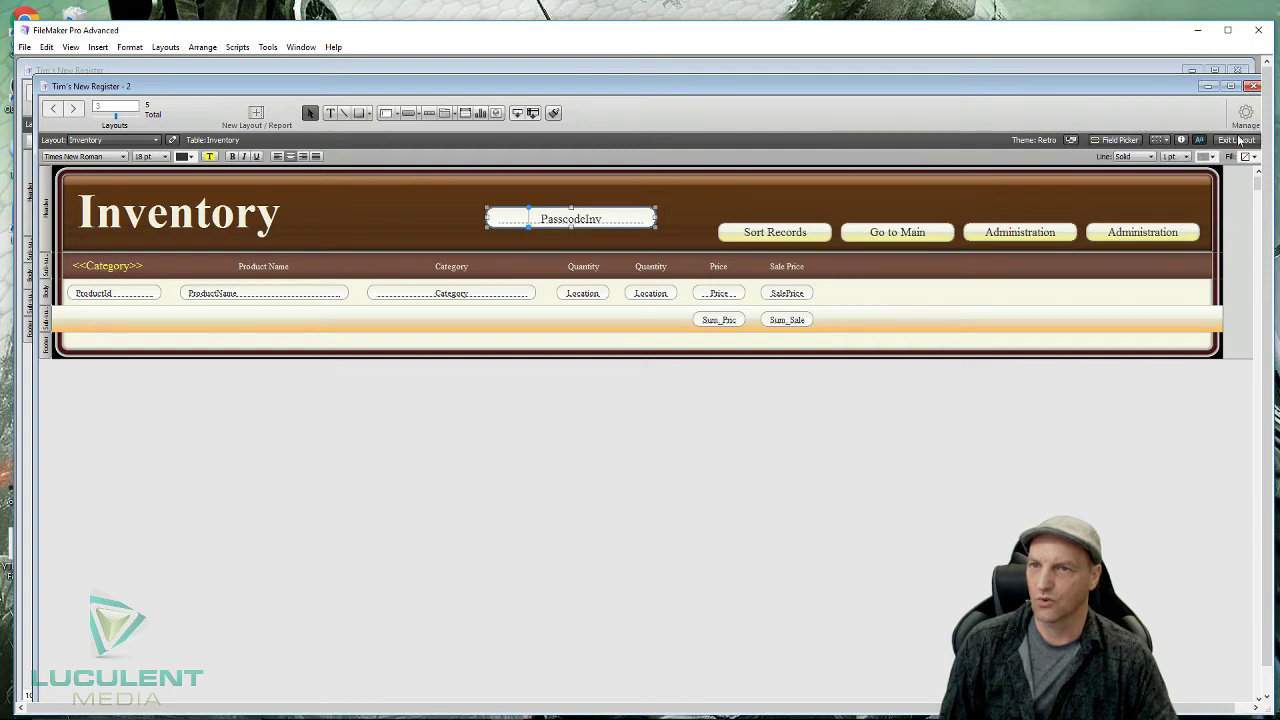
- Give PasscodeInv a gradient fill with its end colour stop set to light yellow
click(1182, 140)
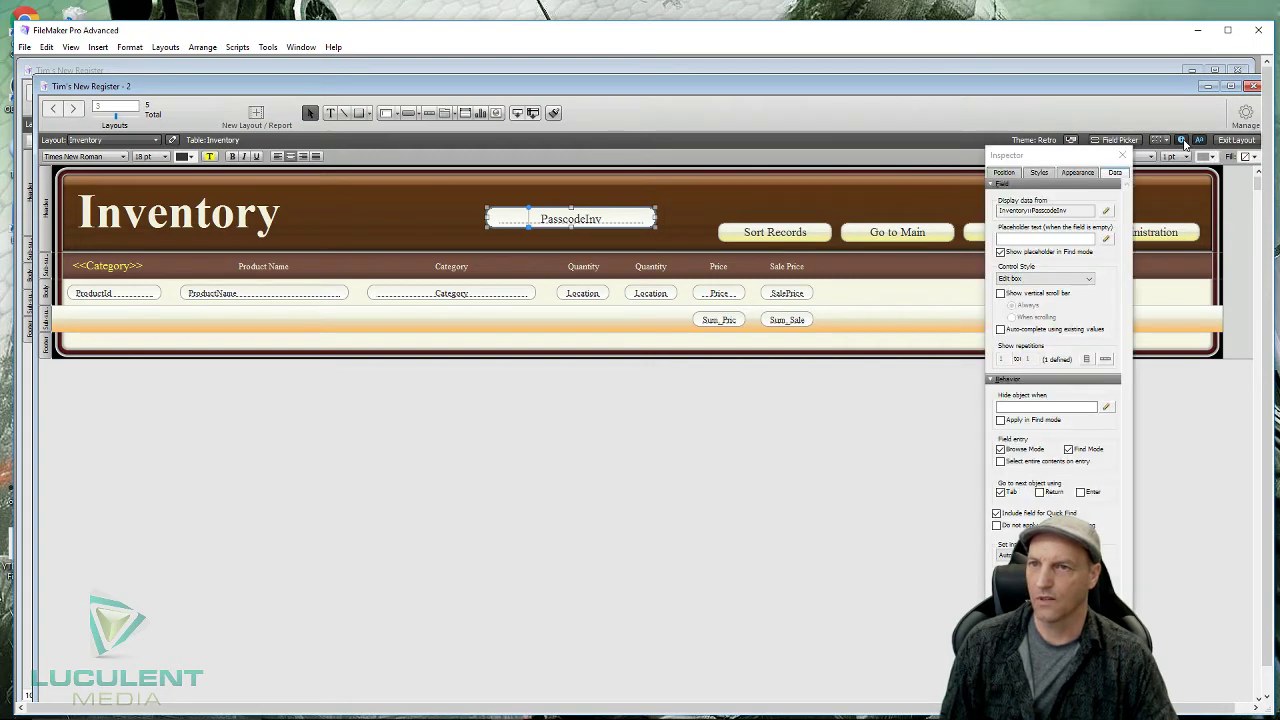
click(1078, 173)
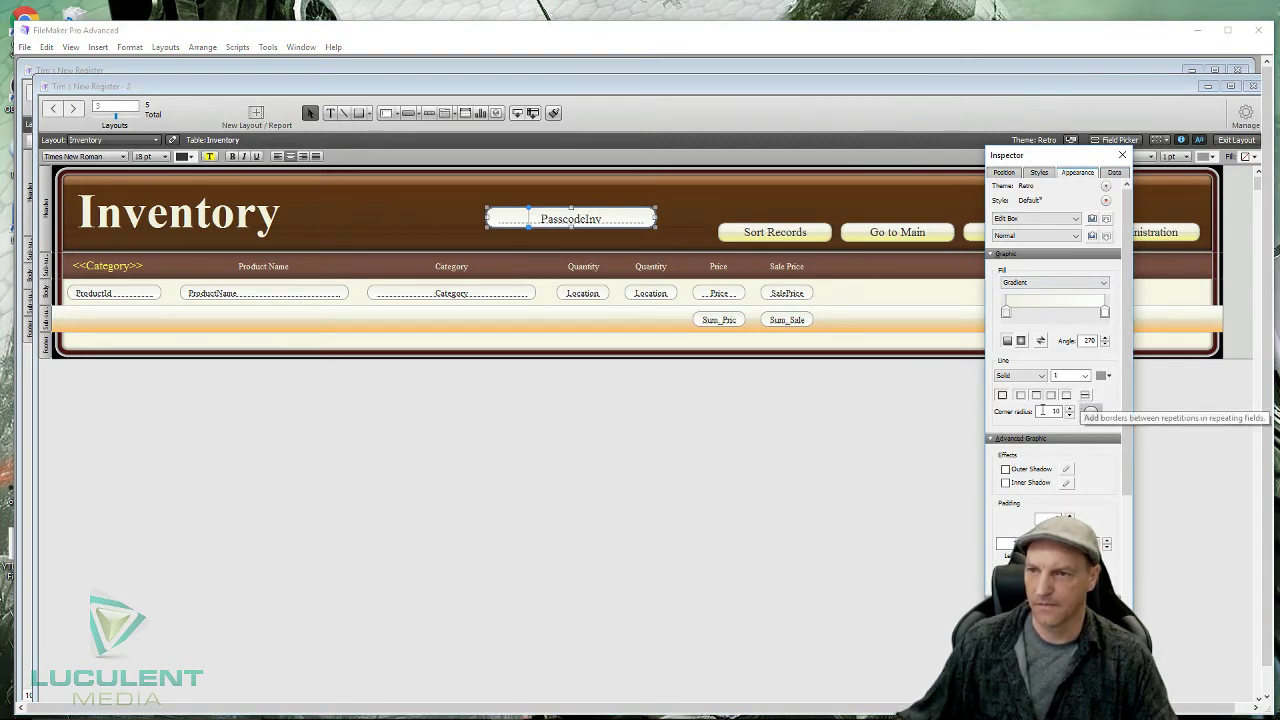
click(1022, 285)
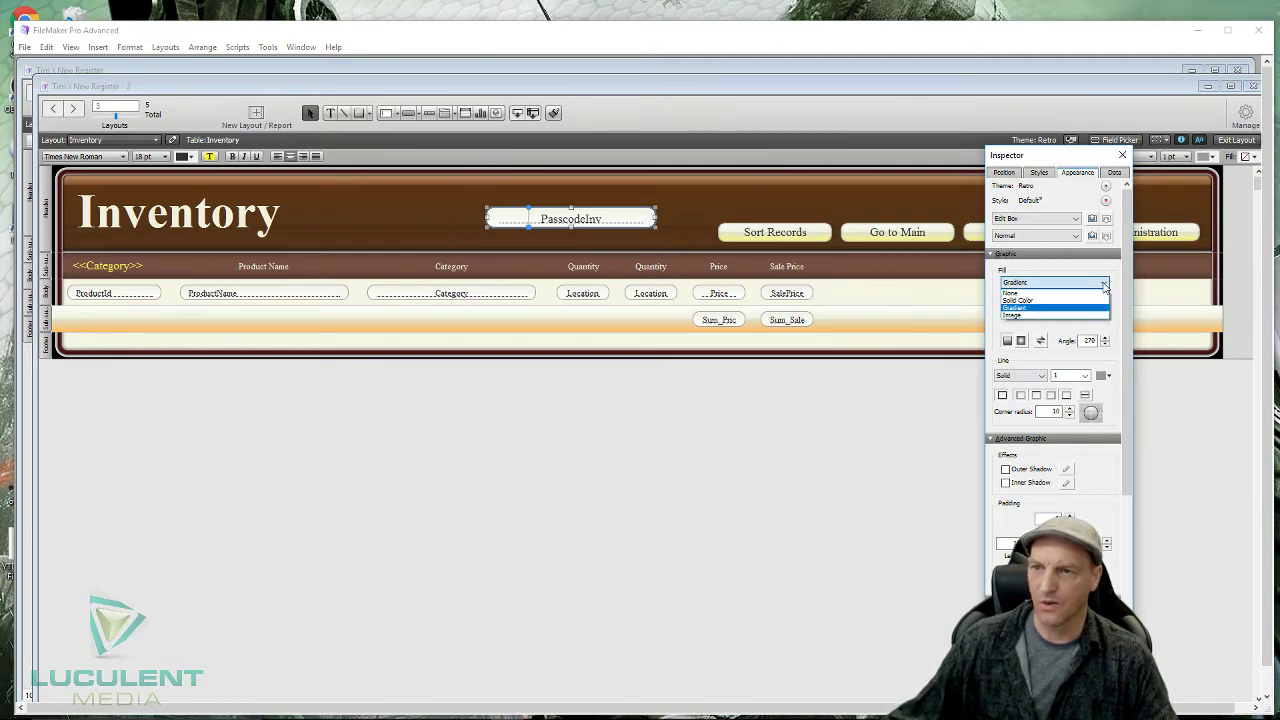
click(1022, 293)
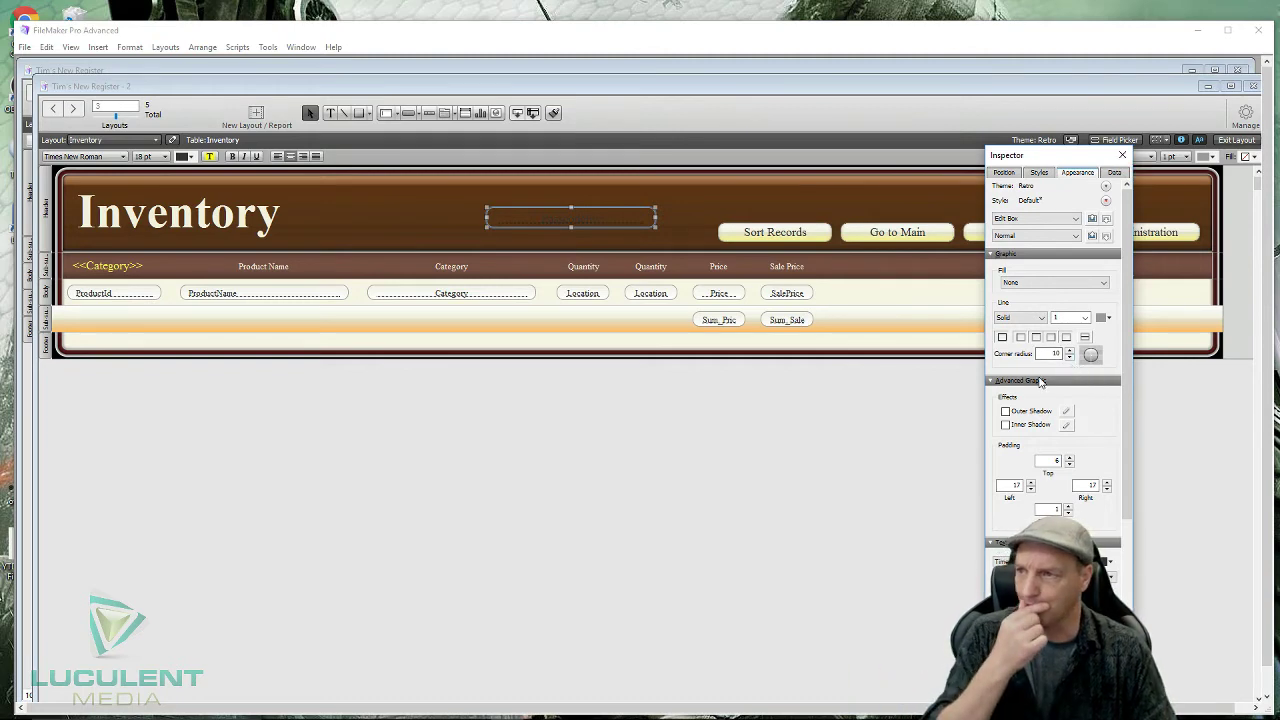
click(1105, 284)
click(1048, 310)
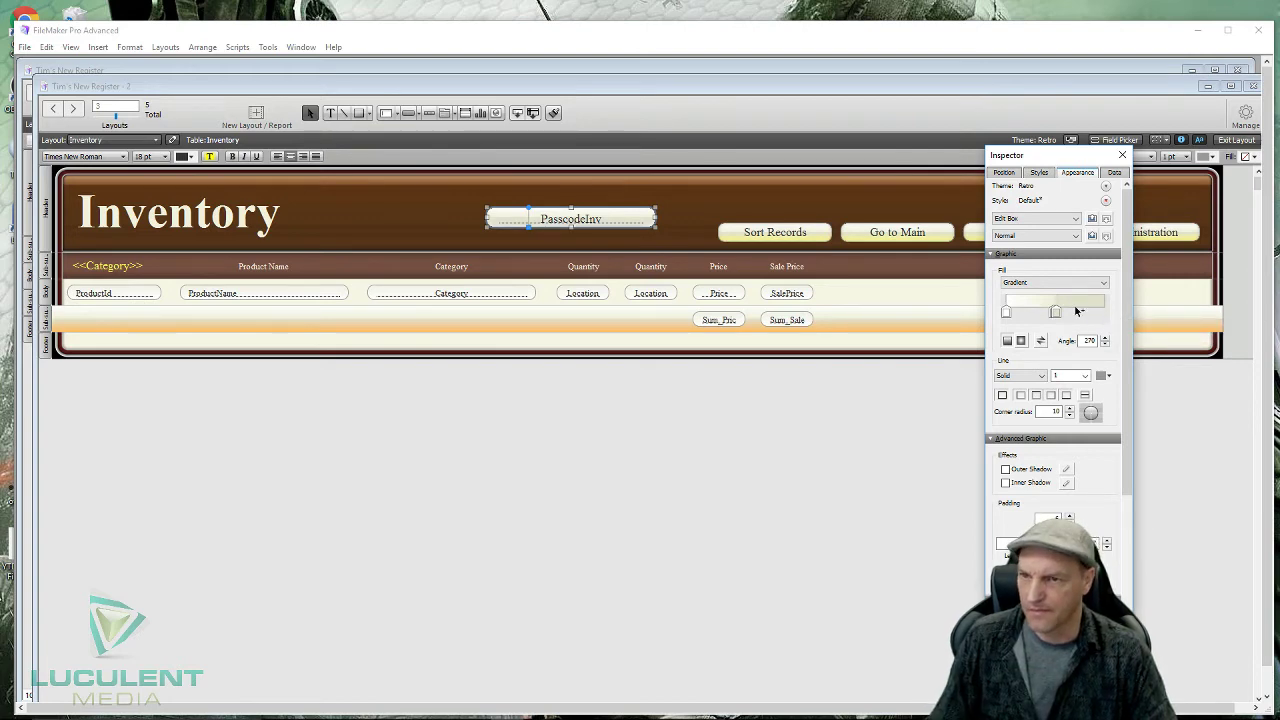
drag(1059, 309, 1101, 307)
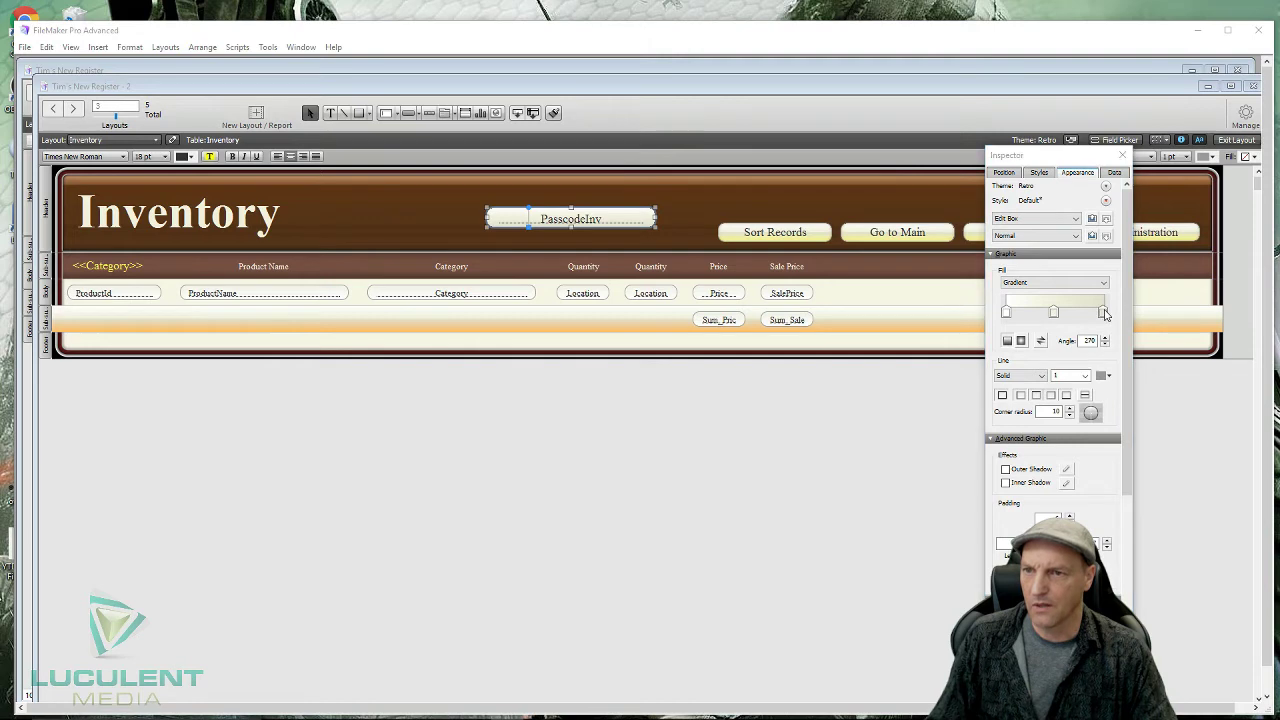
click(1103, 312)
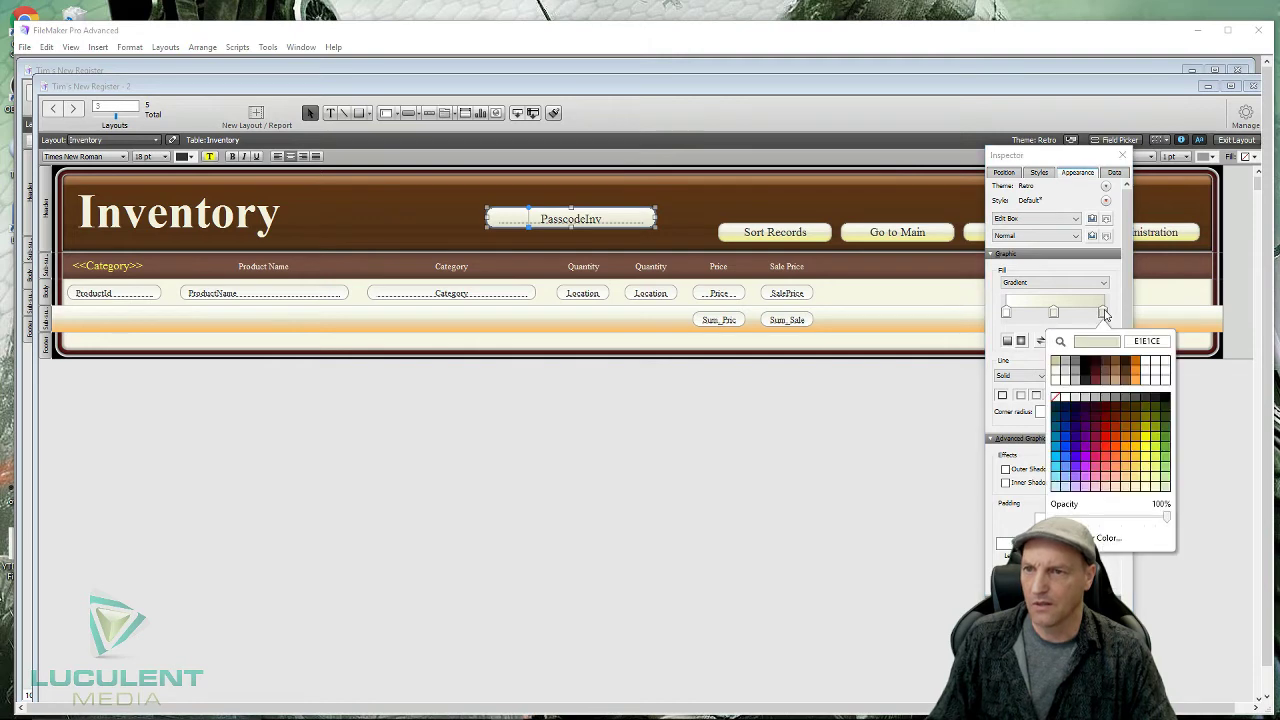
click(1146, 467)
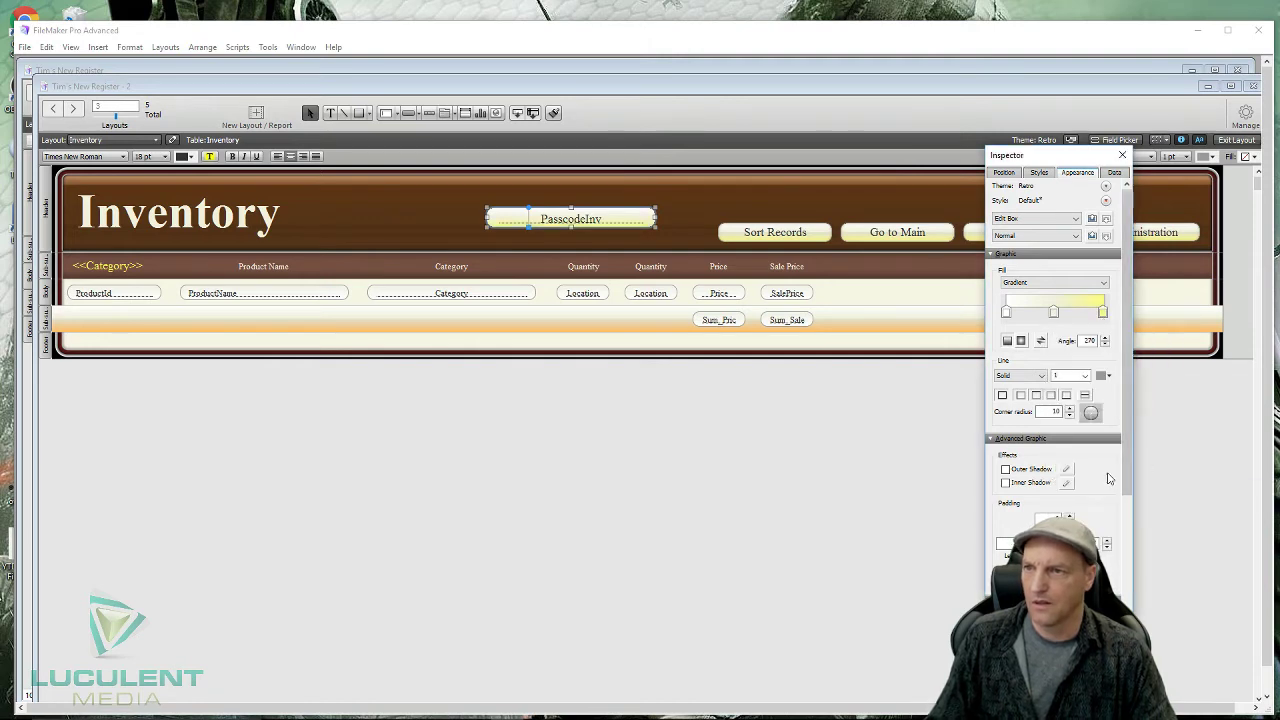
click(1122, 153)
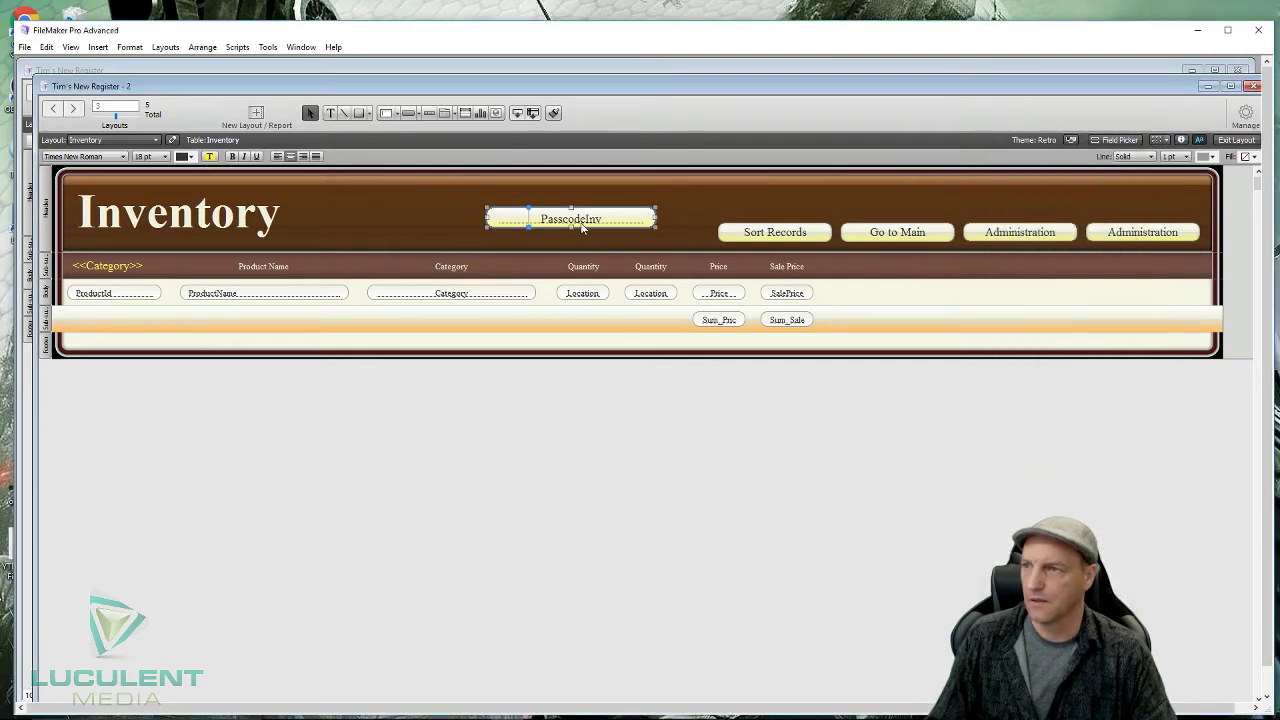
- Move PasscodeInv to the header's top-right above the Administration buttons and narrow it slightly
drag(582, 227, 1118, 209)
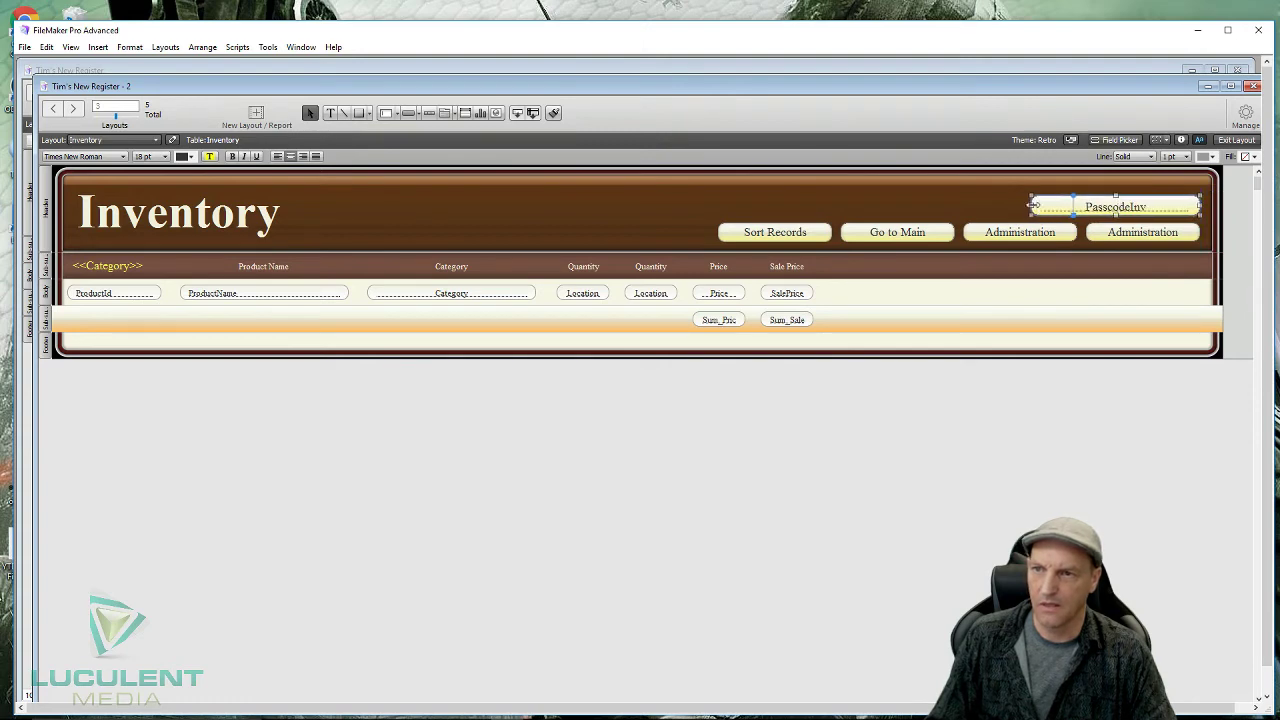
drag(1034, 203, 1086, 207)
drag(1203, 210, 1197, 210)
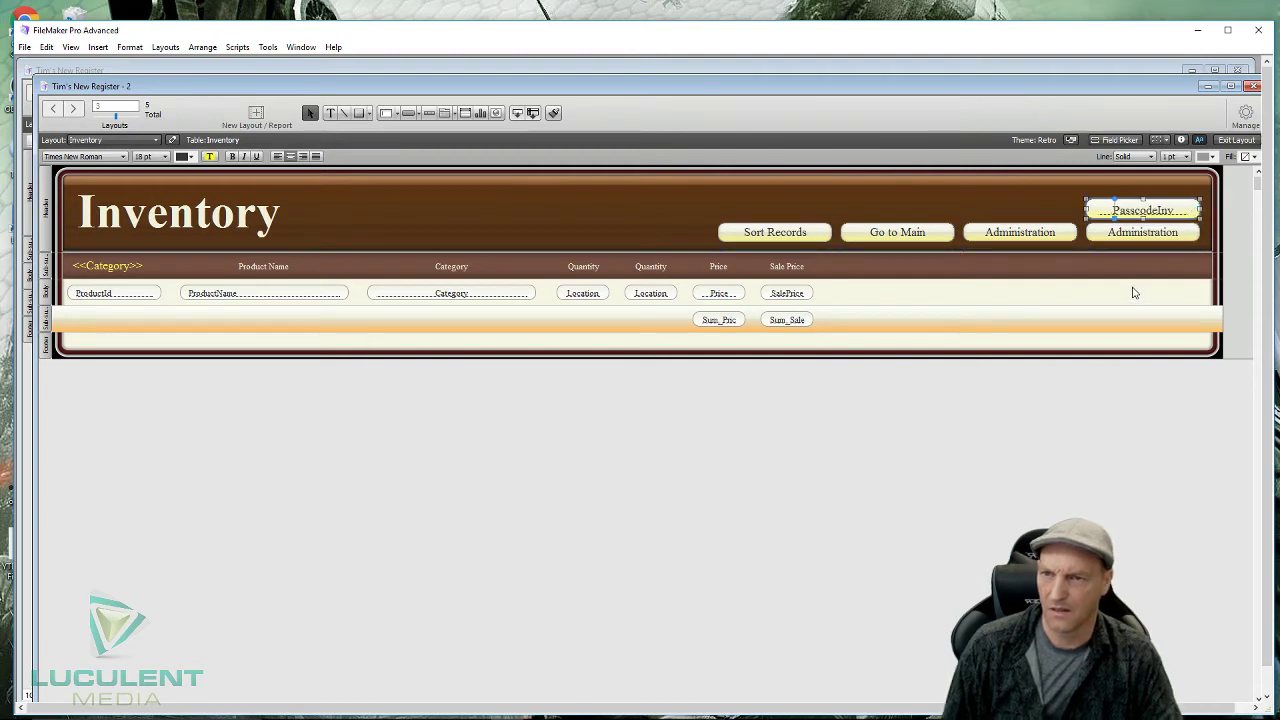
key(Up)
key(Up)
key(Up)
key(Up)
key(Up)
key(Up)
key(Up)
key(Up)
key(Up)
key(Up)
key(Up)
key(Up)
key(Up)
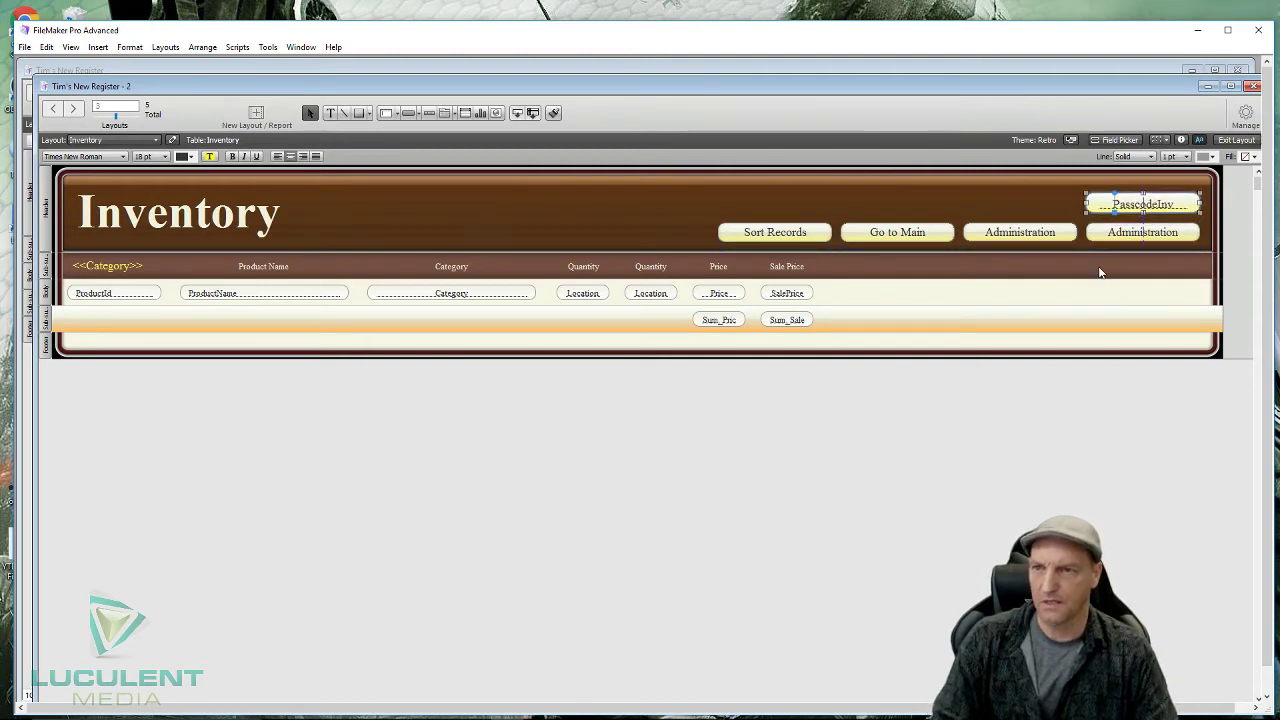
key(Down)
key(Down)
key(Down)
key(Down)
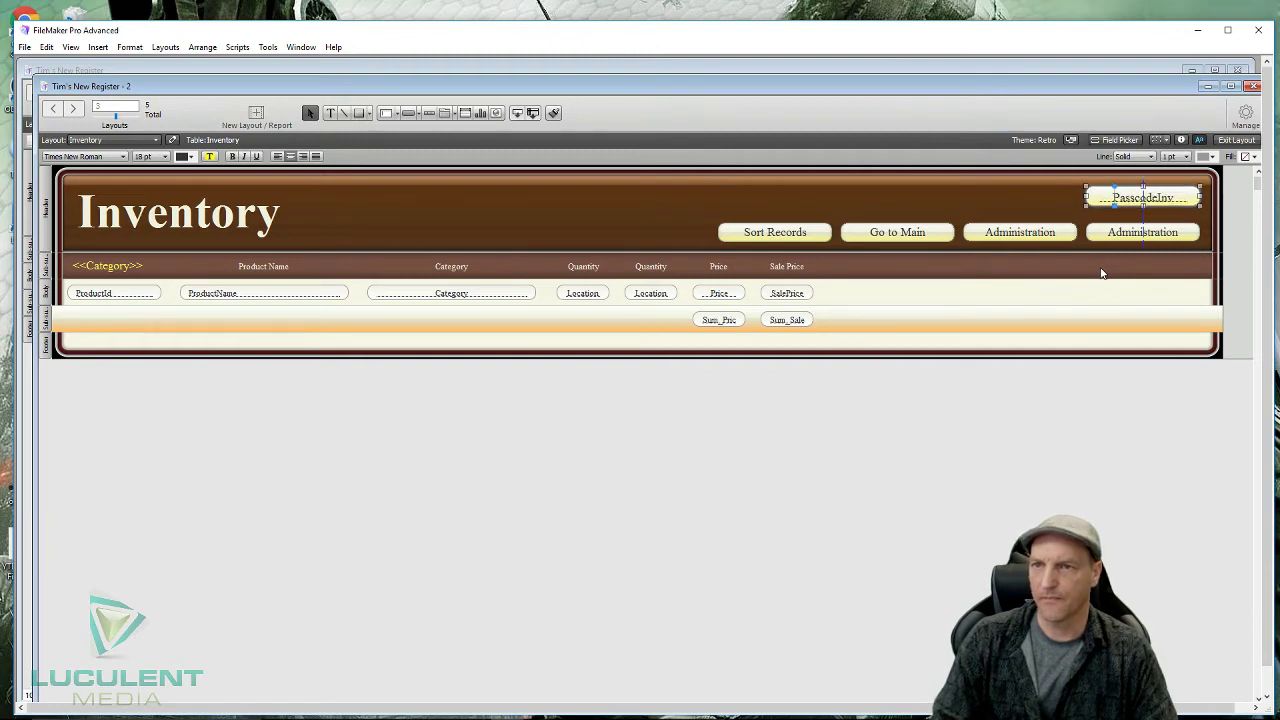
key(Down)
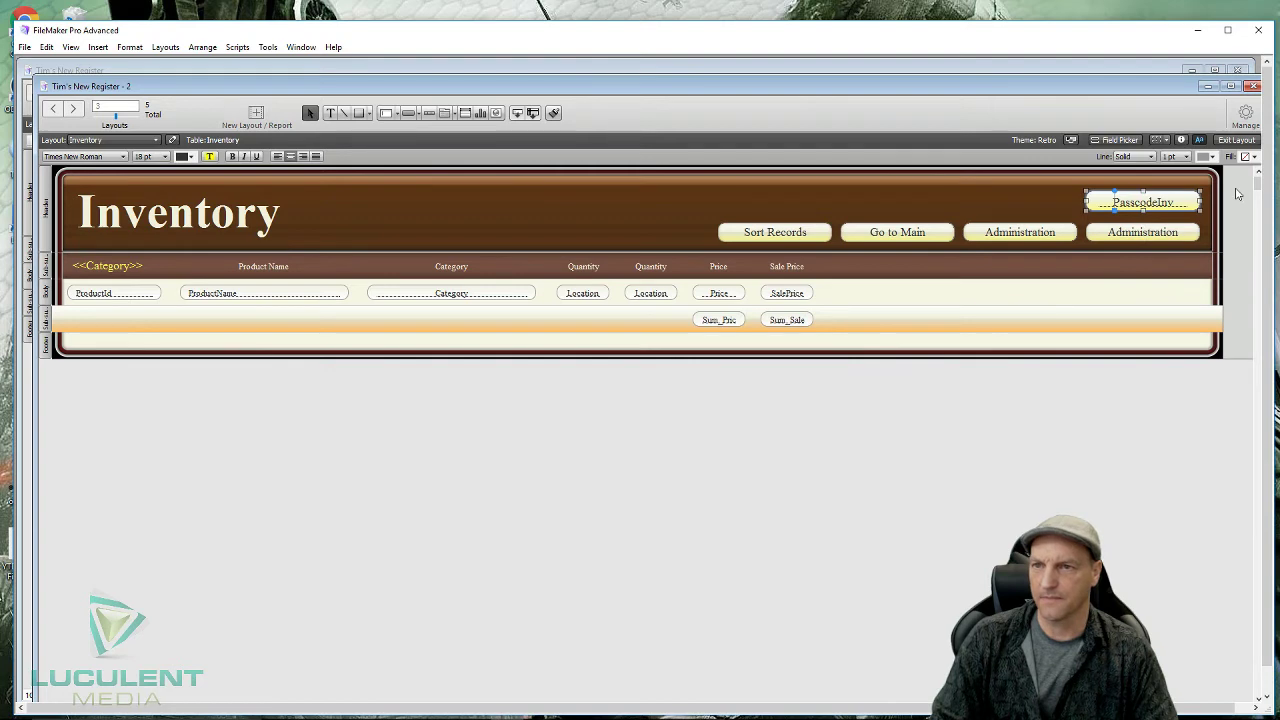
- Review the field's position, size and data settings in the Inspector, ending on Appearance
click(1181, 141)
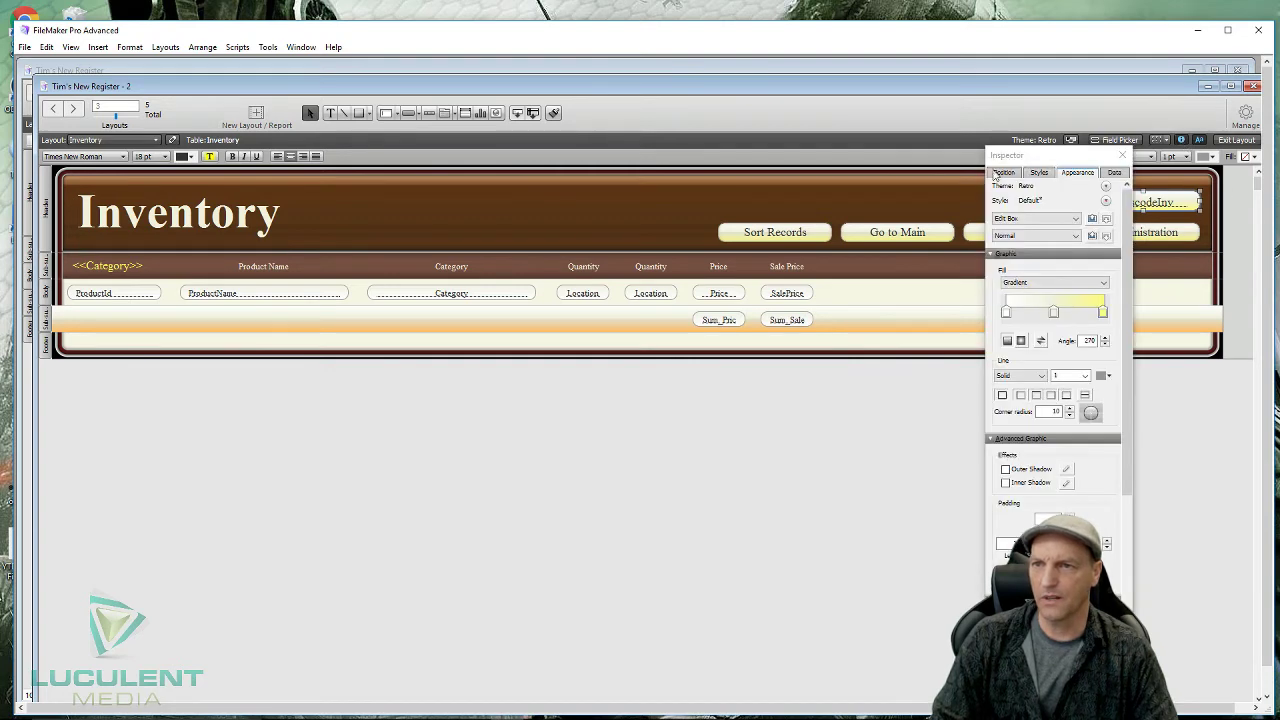
click(1003, 173)
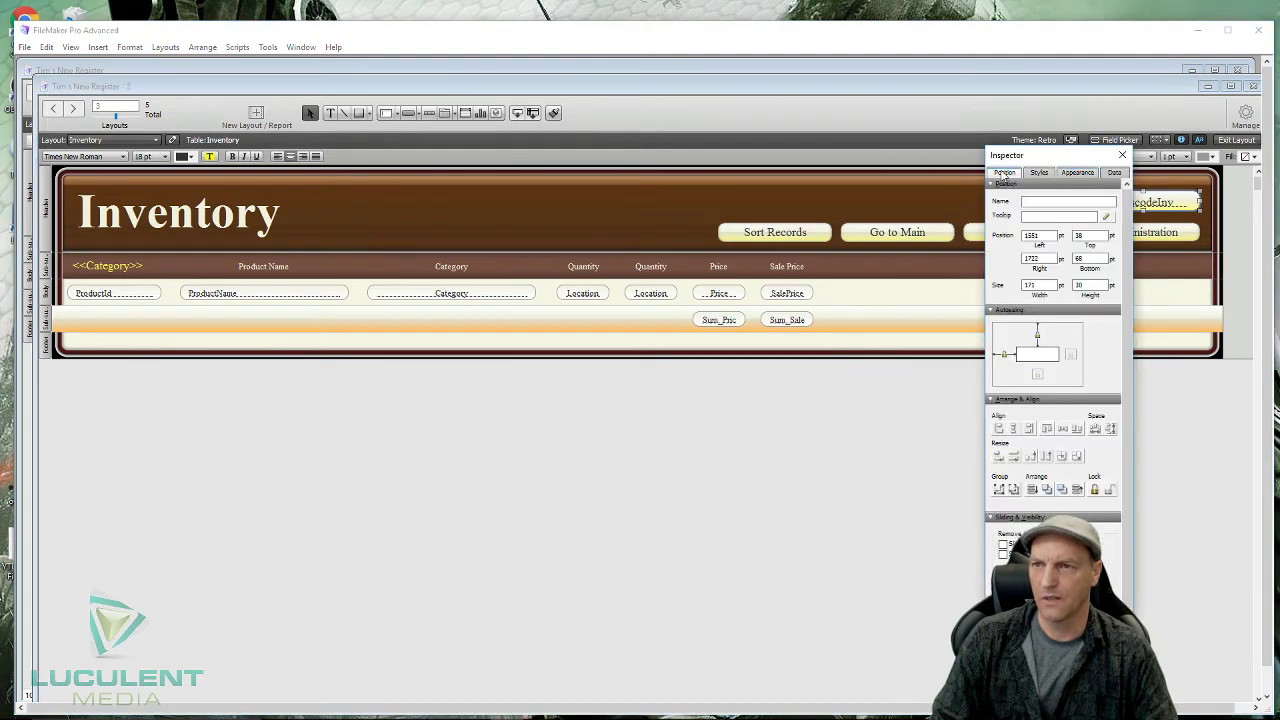
click(1114, 173)
click(1075, 174)
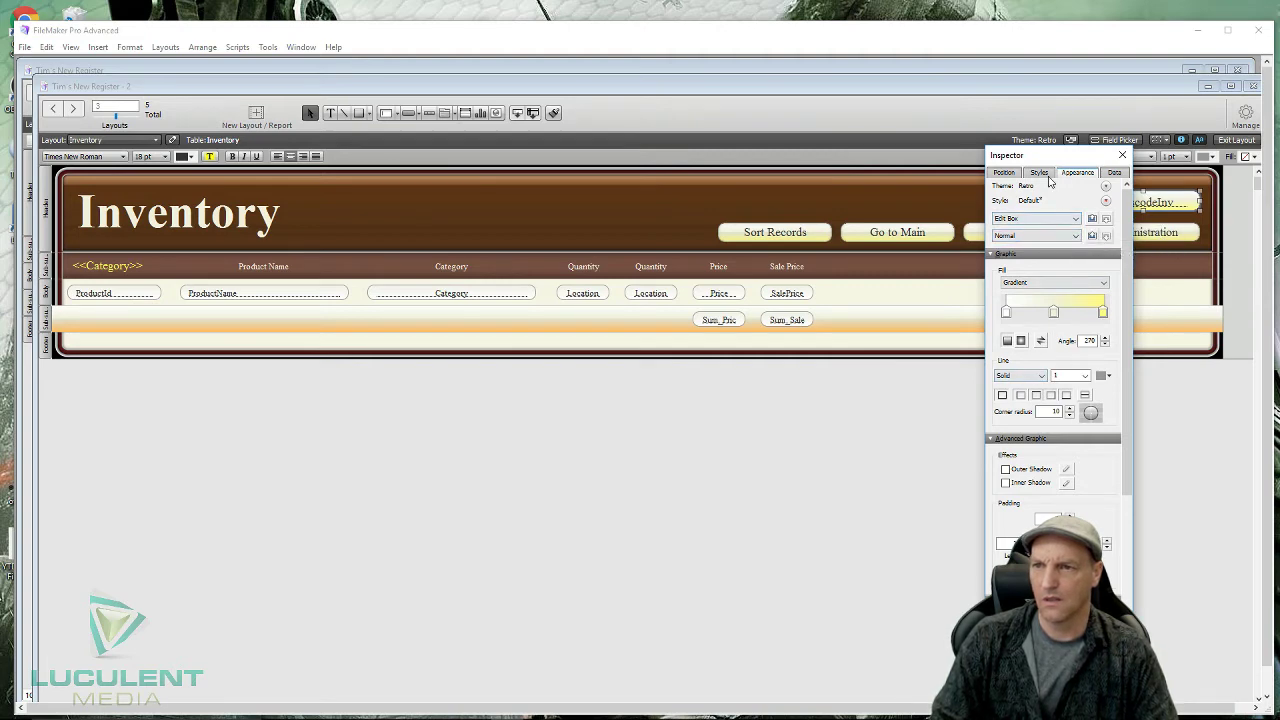
- Set the PasscodeInv field's placeholder text to 'Enter Password' in the Inspector's Data tab
click(1115, 173)
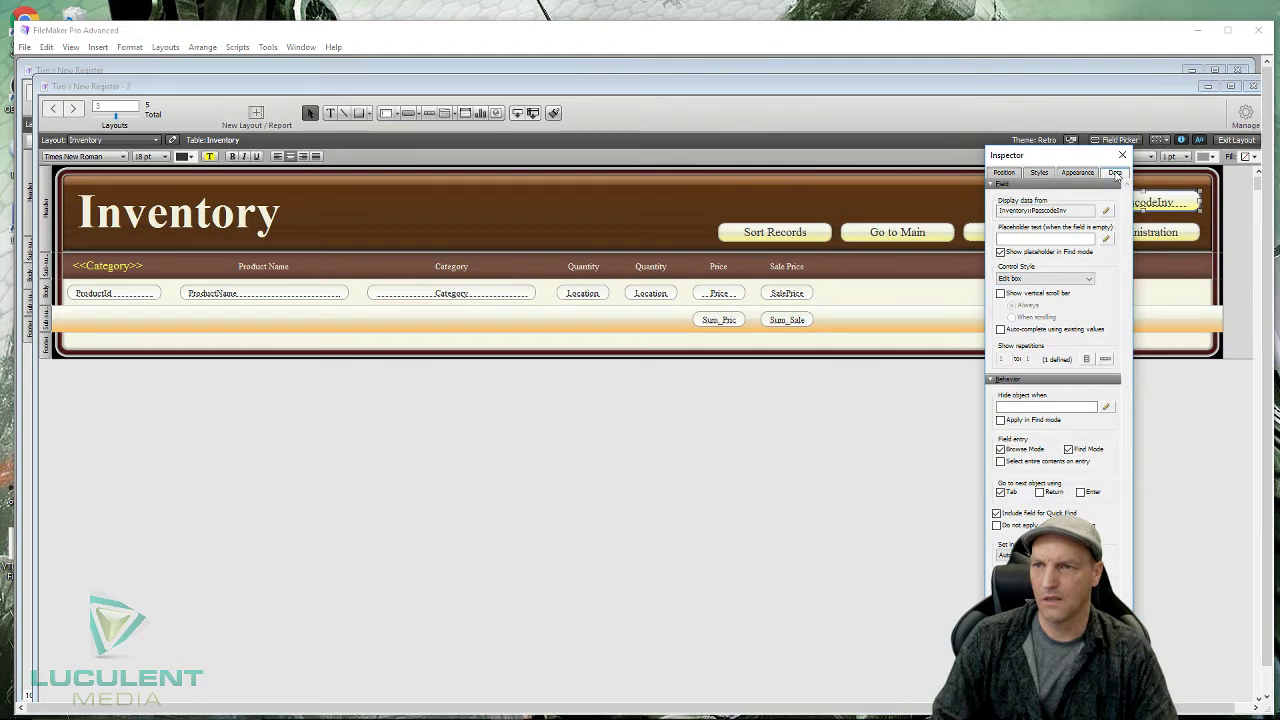
click(1024, 237)
text(Ent)
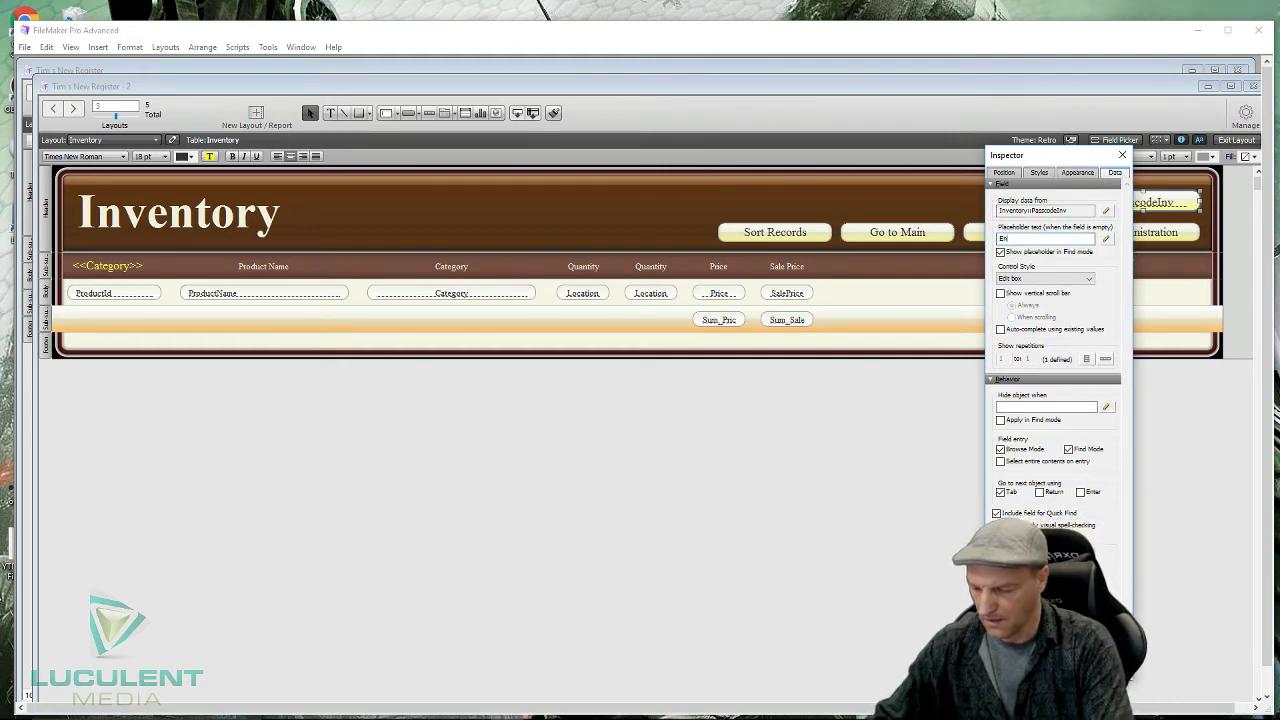
text(er Passw)
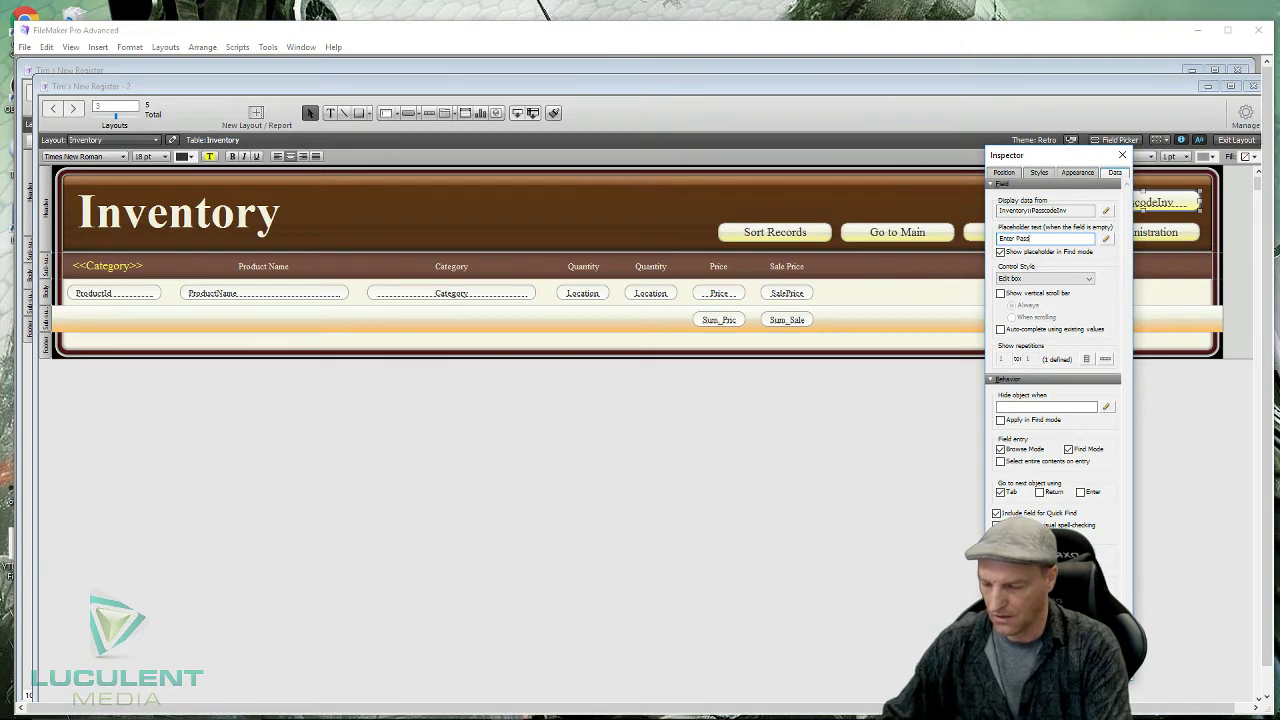
text(ord)
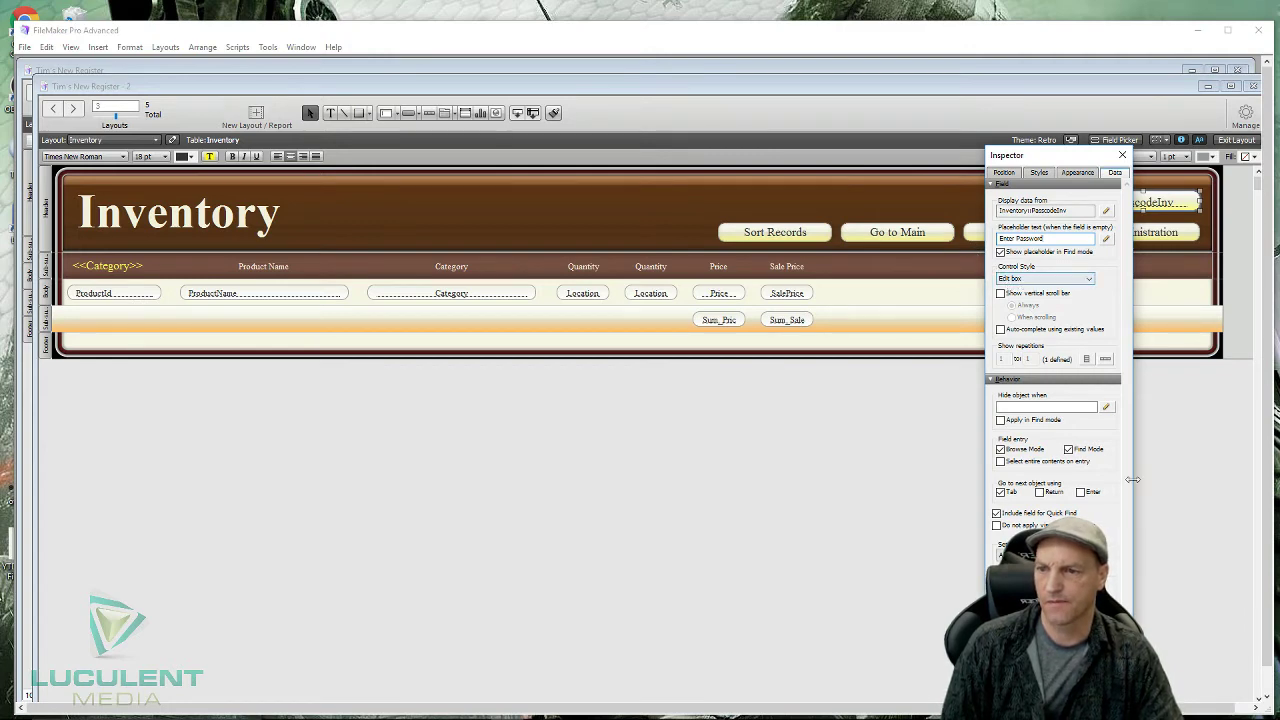
click(886, 437)
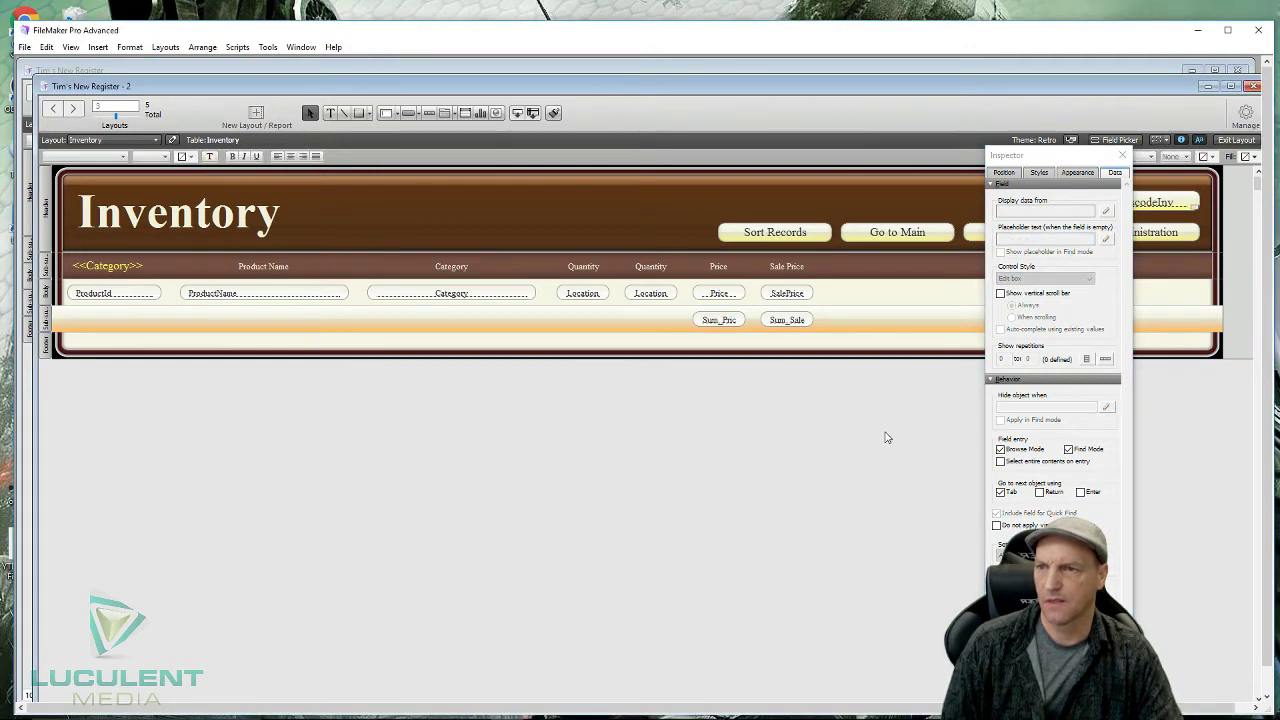
- Check the 'Enter Password' placeholder in Browse mode, then return to Layout mode for the Administration button
click(1122, 157)
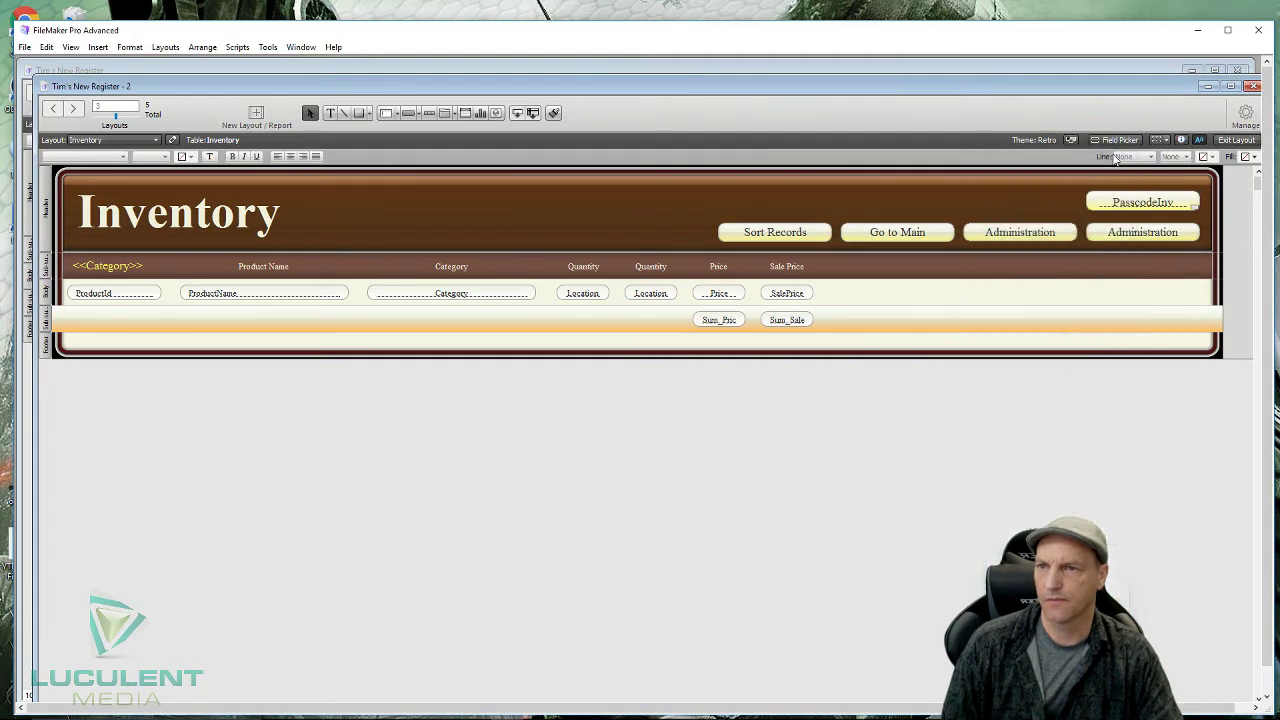
click(1237, 140)
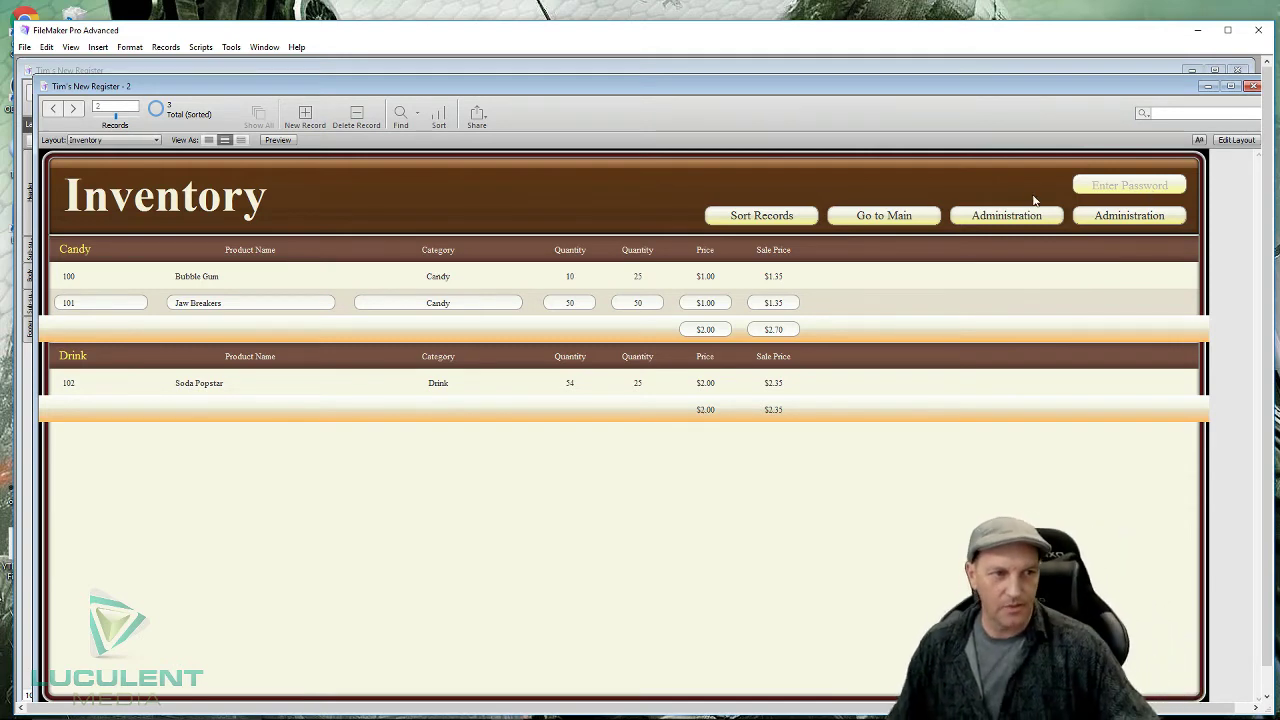
click(1244, 140)
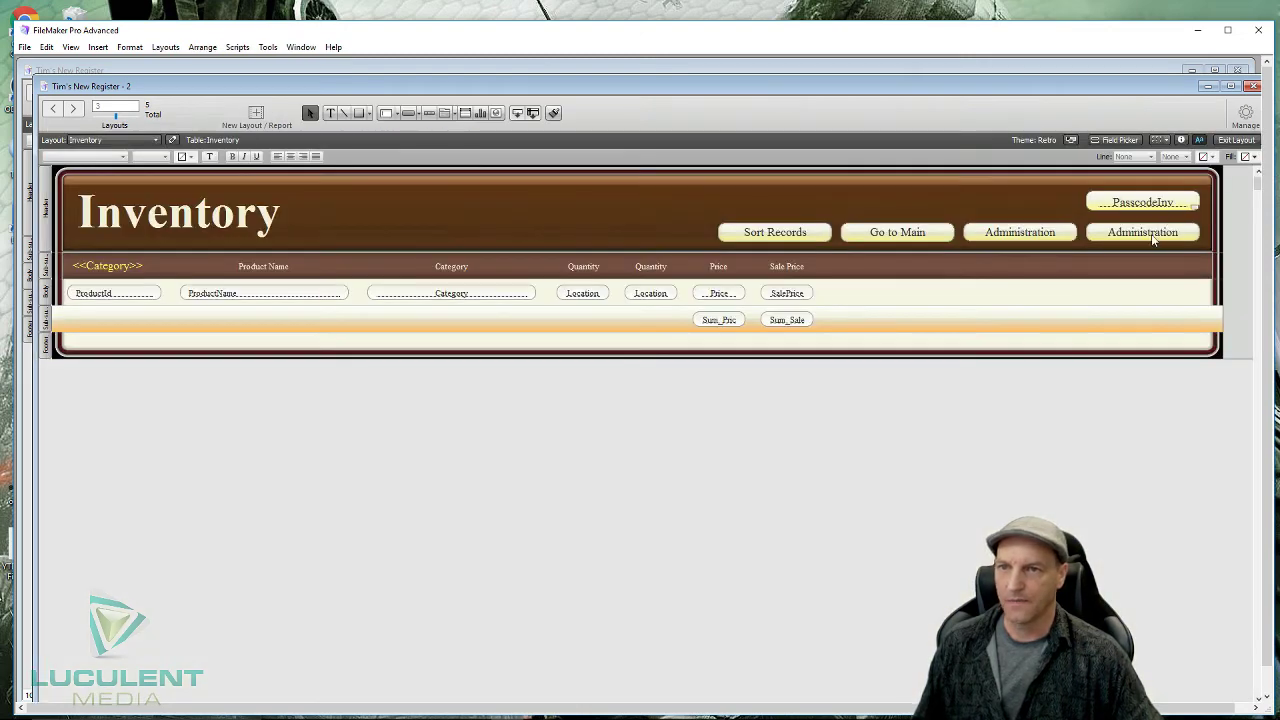
double_click(1143, 232)
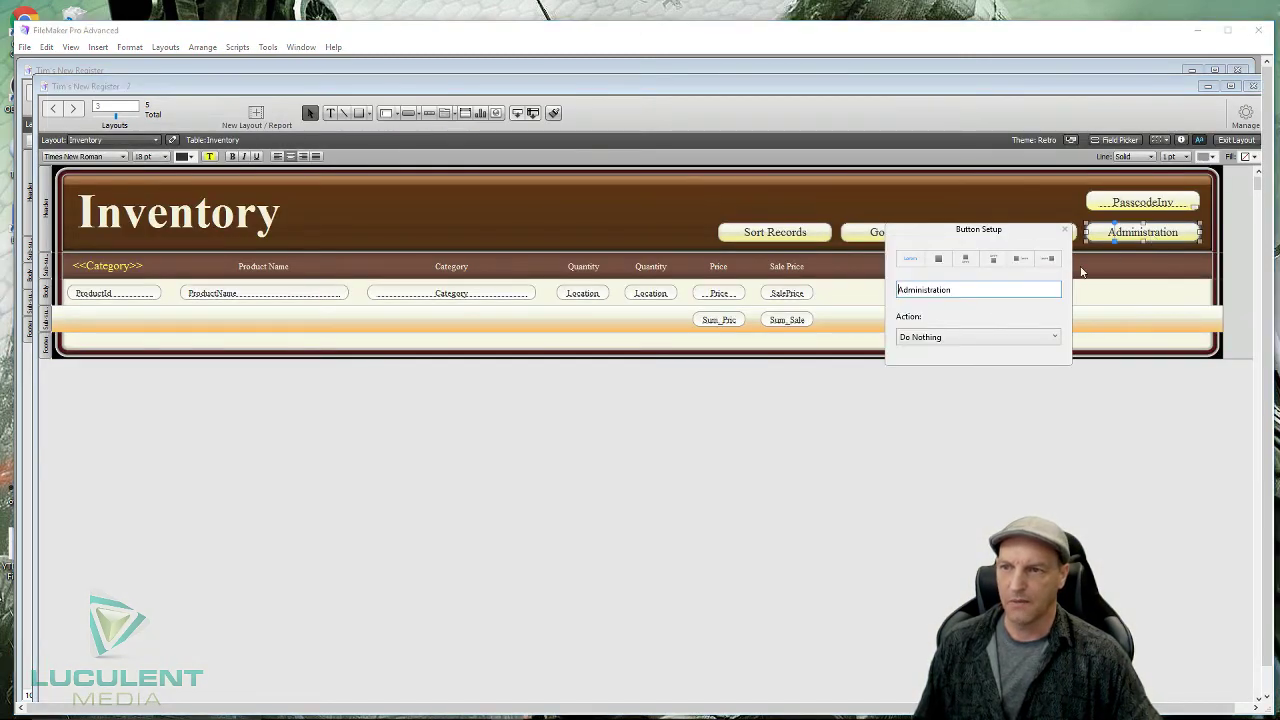
- Set the Administration button to Perform Script using a new script named InvAdminCode
click(985, 337)
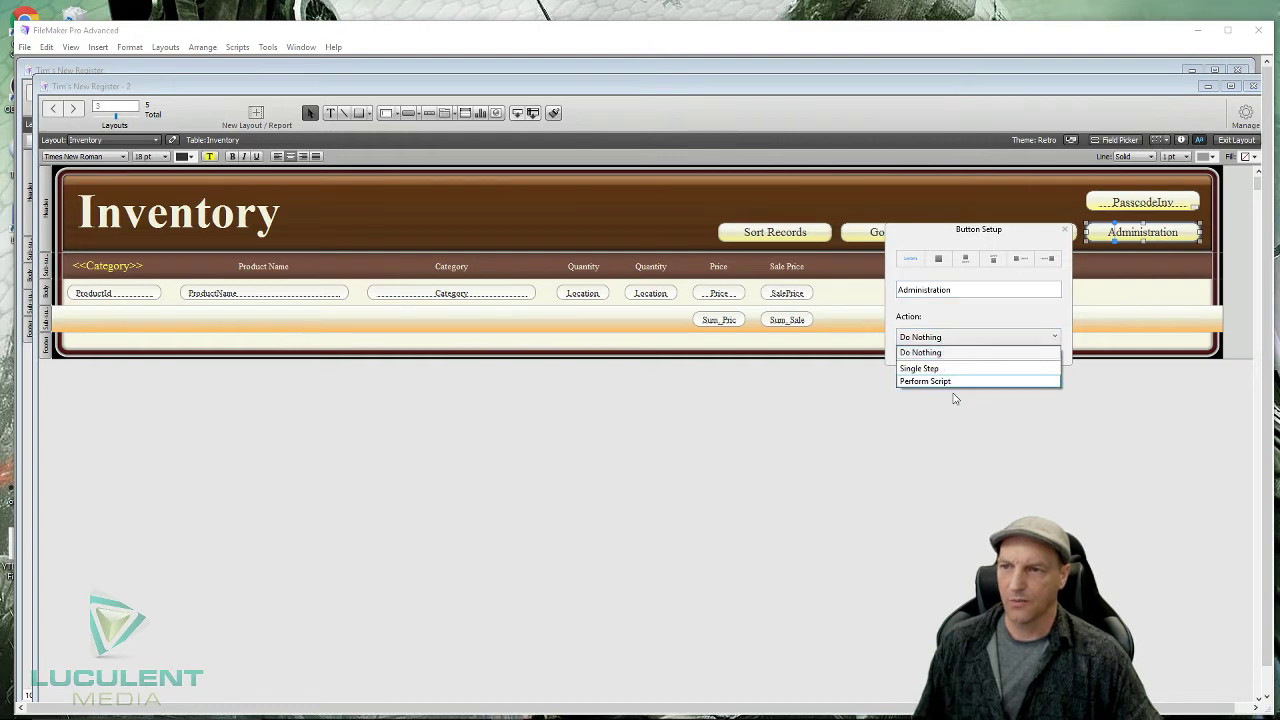
click(955, 381)
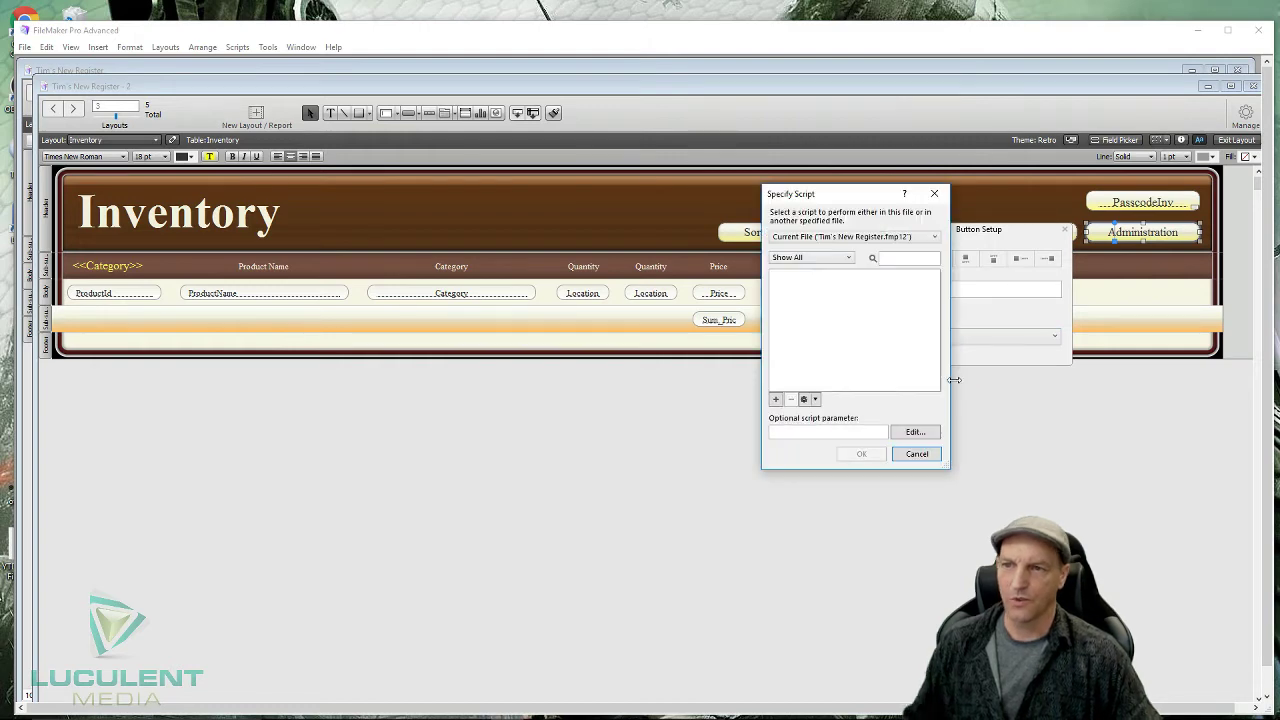
click(776, 399)
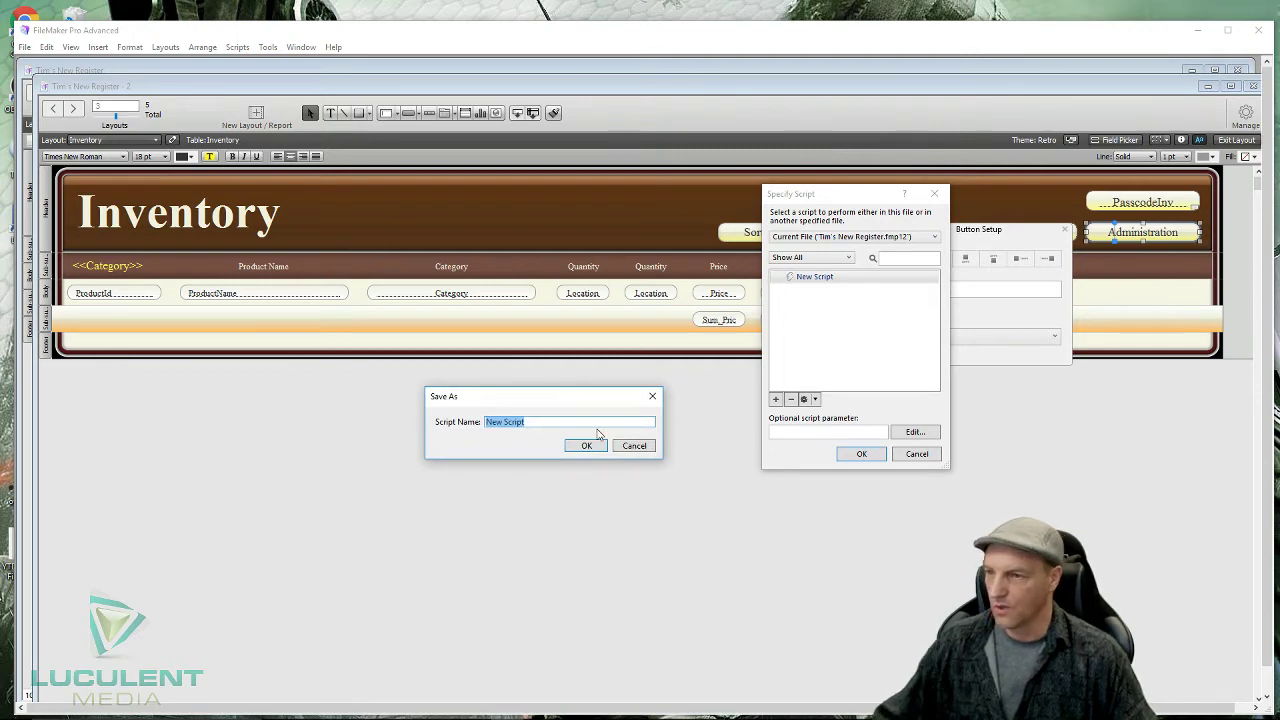
text(Inv)
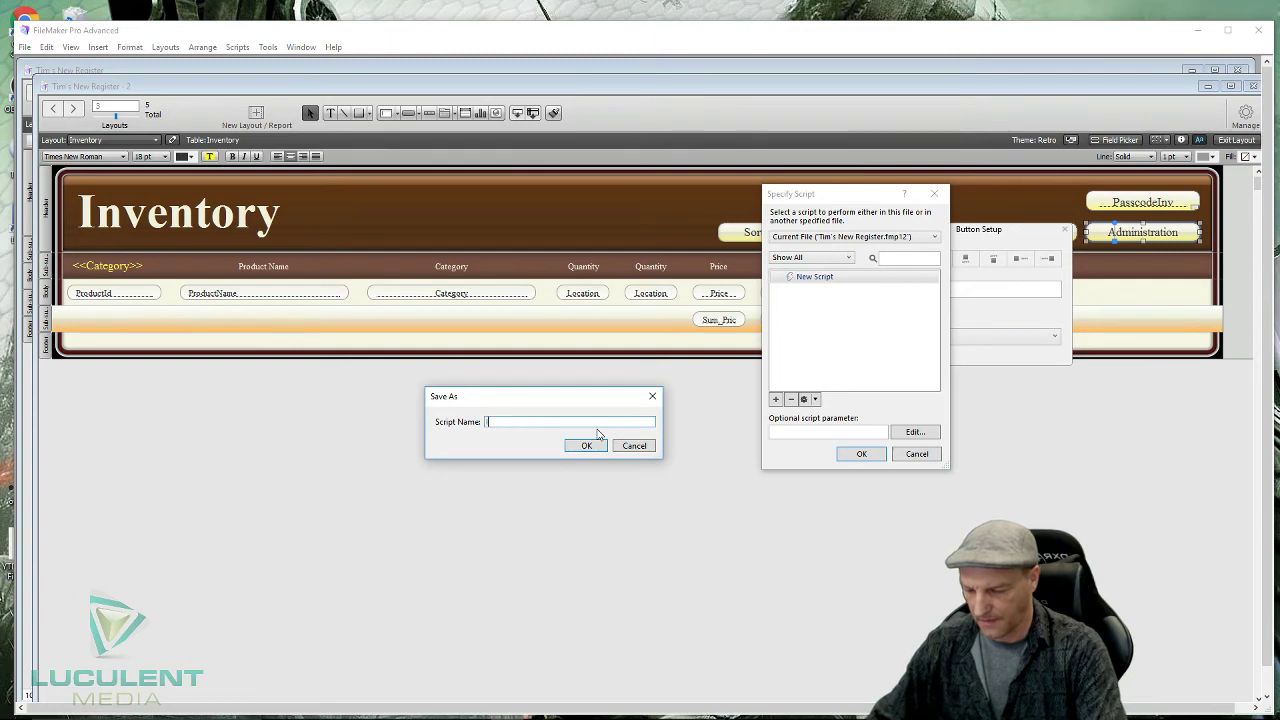
text(A)
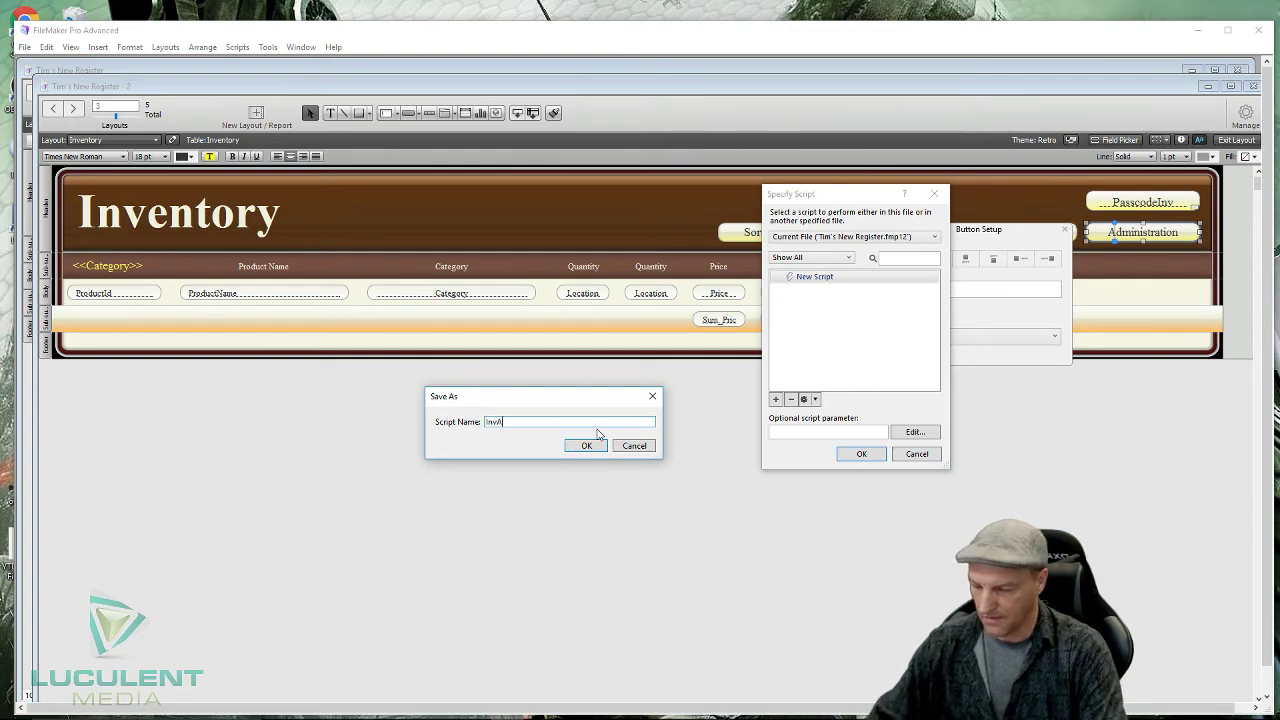
text(dminC)
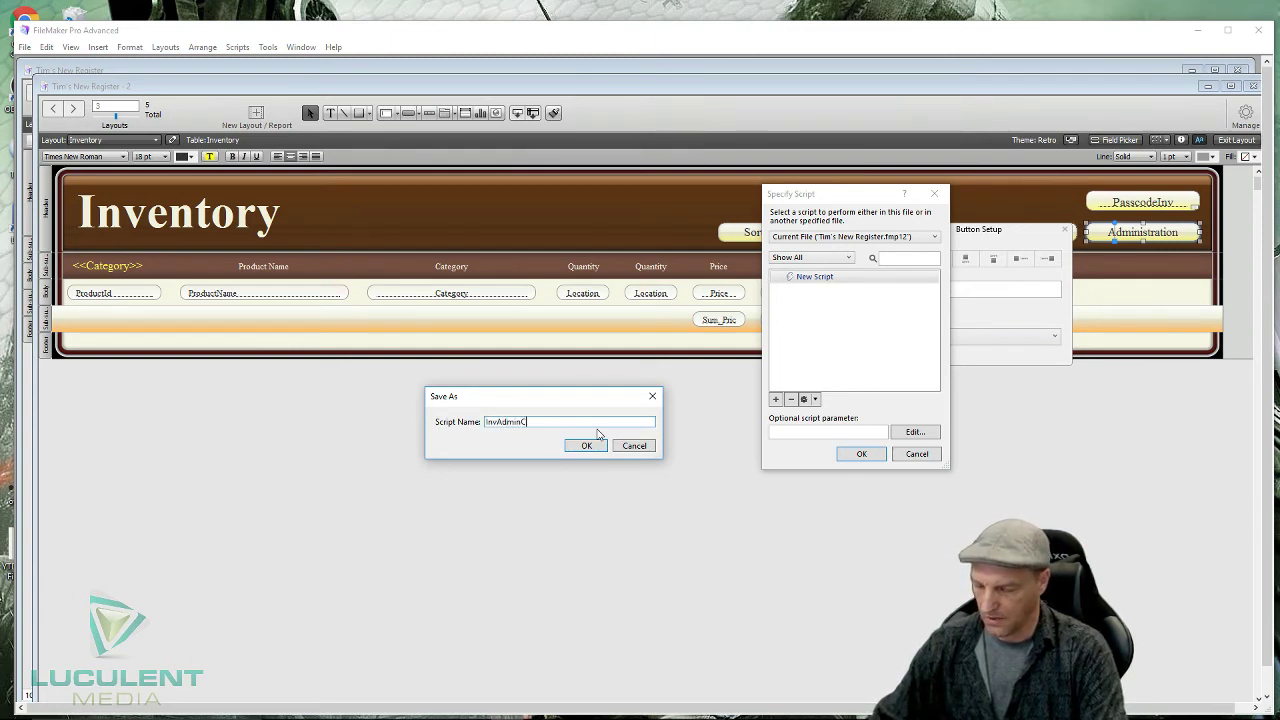
text(ode)
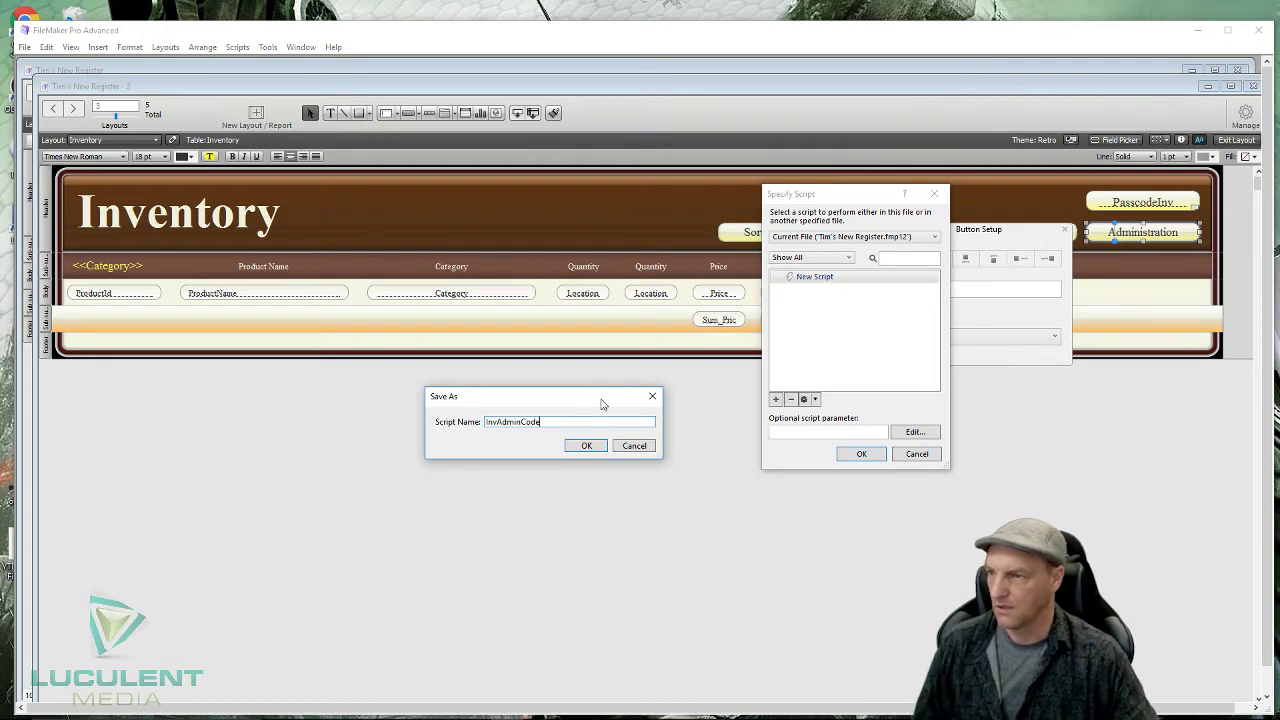
click(577, 451)
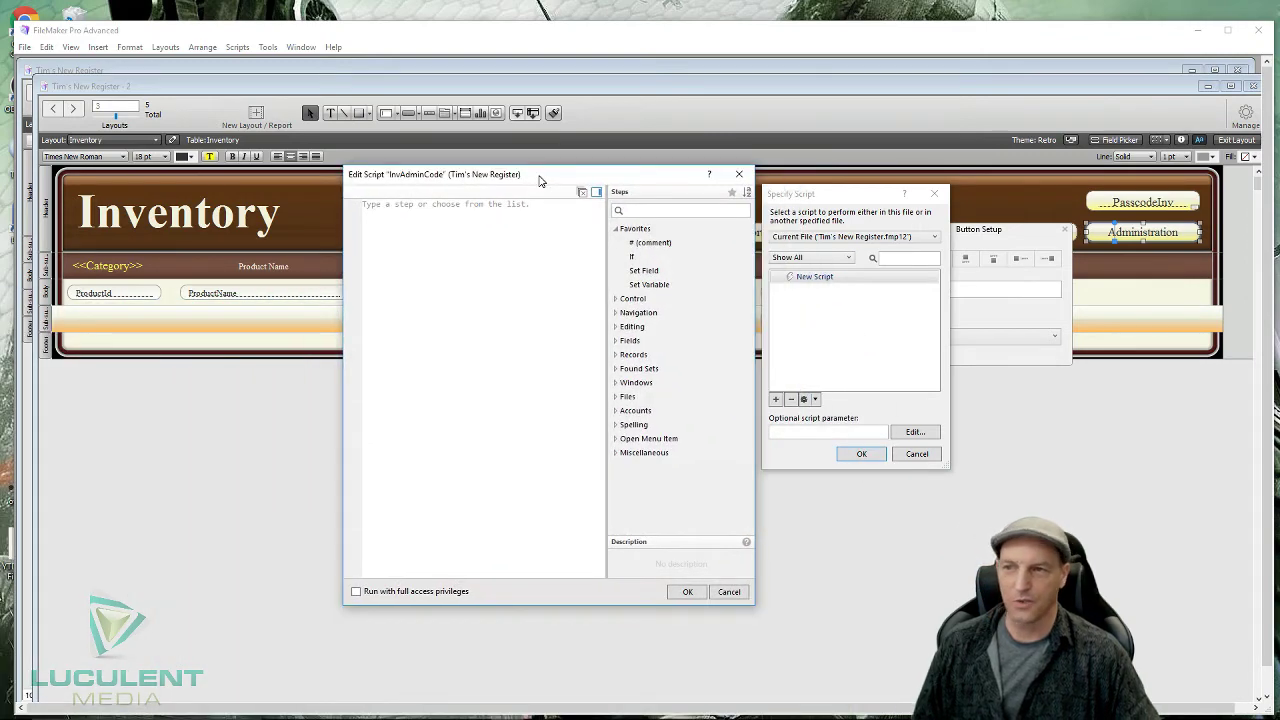
drag(539, 181, 531, 190)
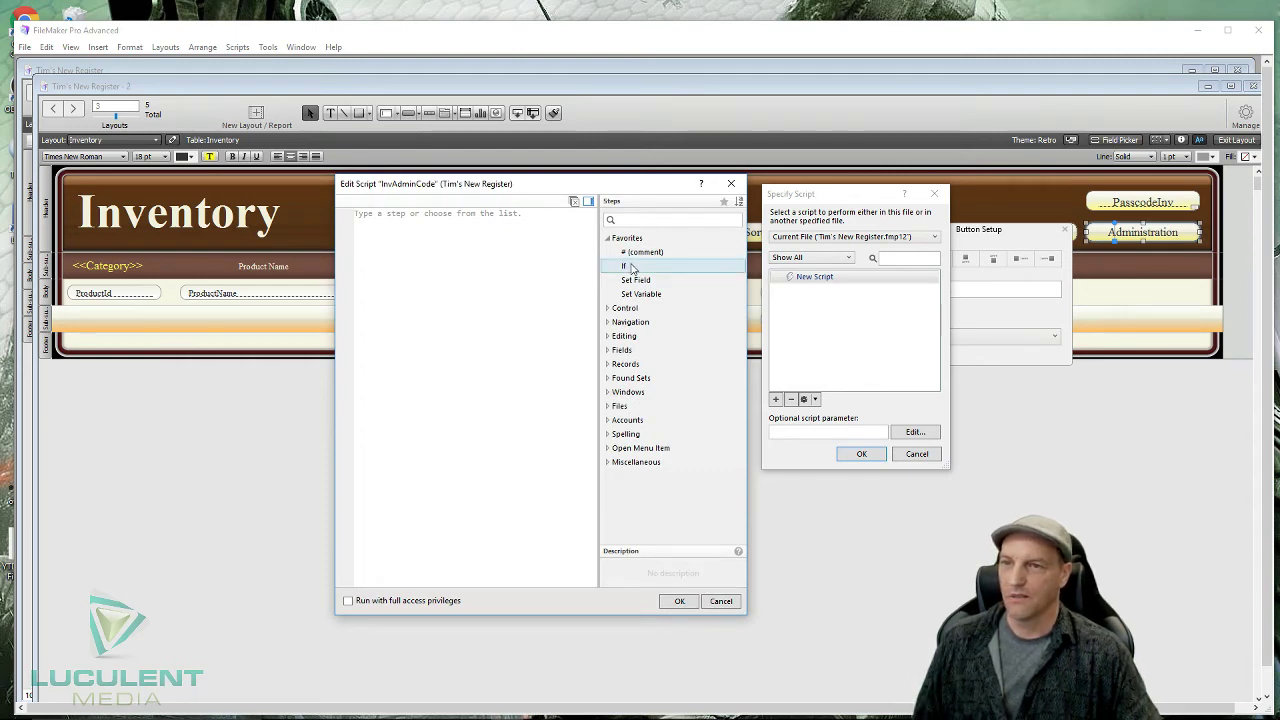
double_click(631, 267)
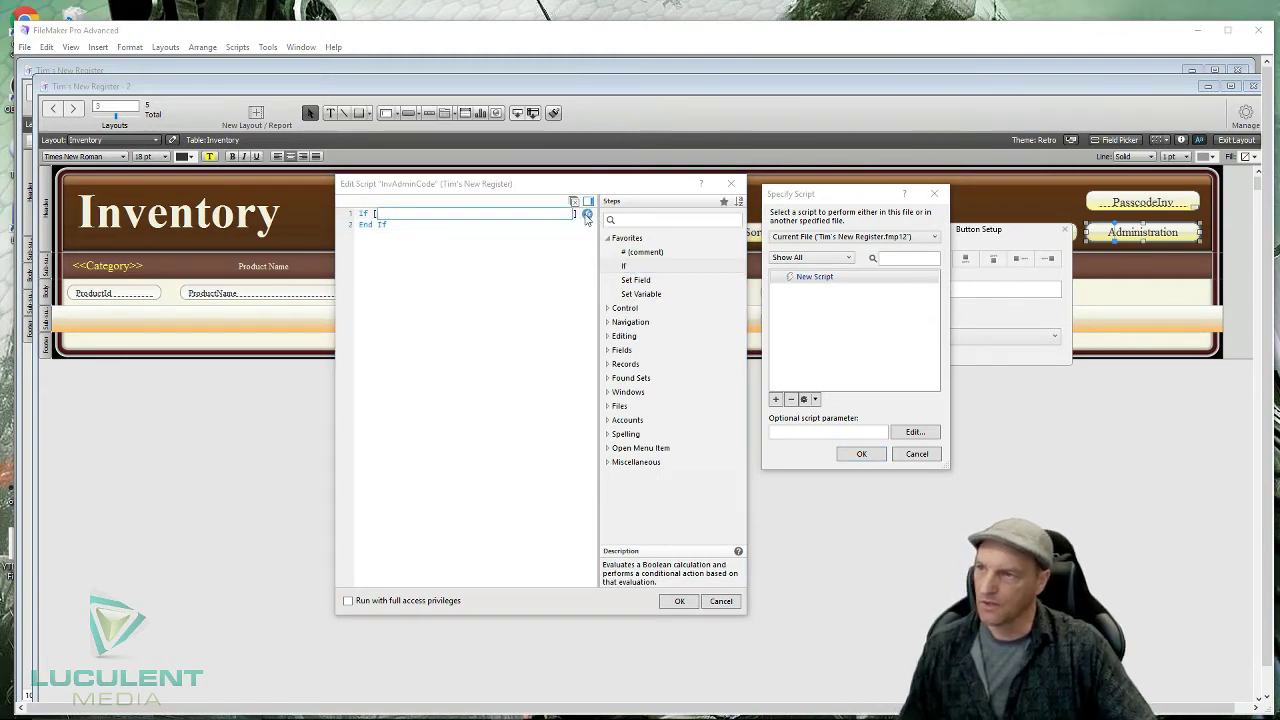
click(587, 215)
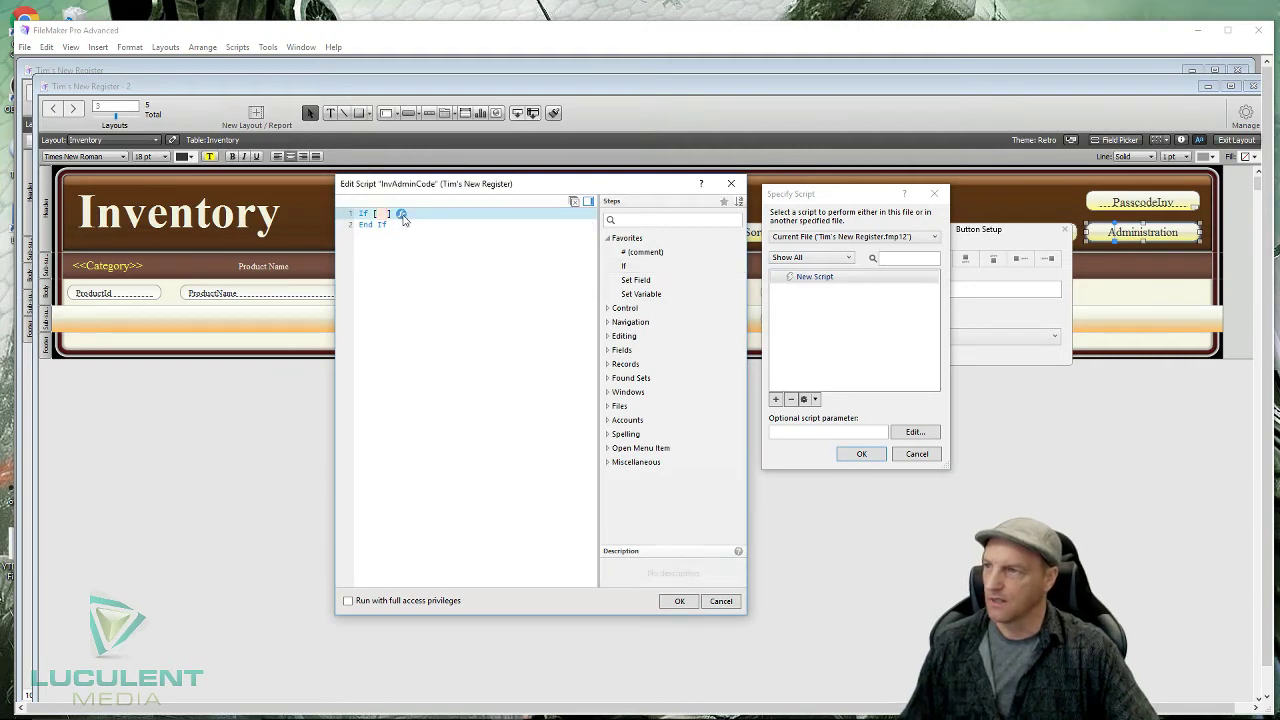
click(401, 214)
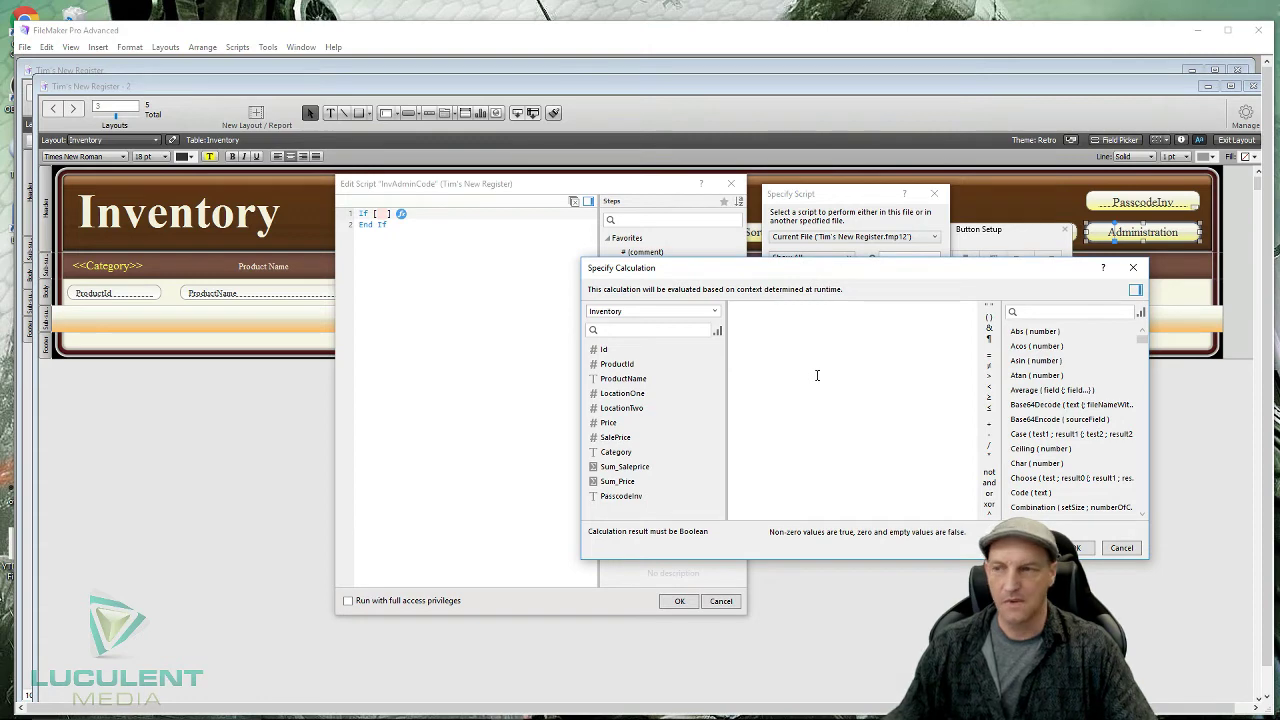
double_click(622, 496)
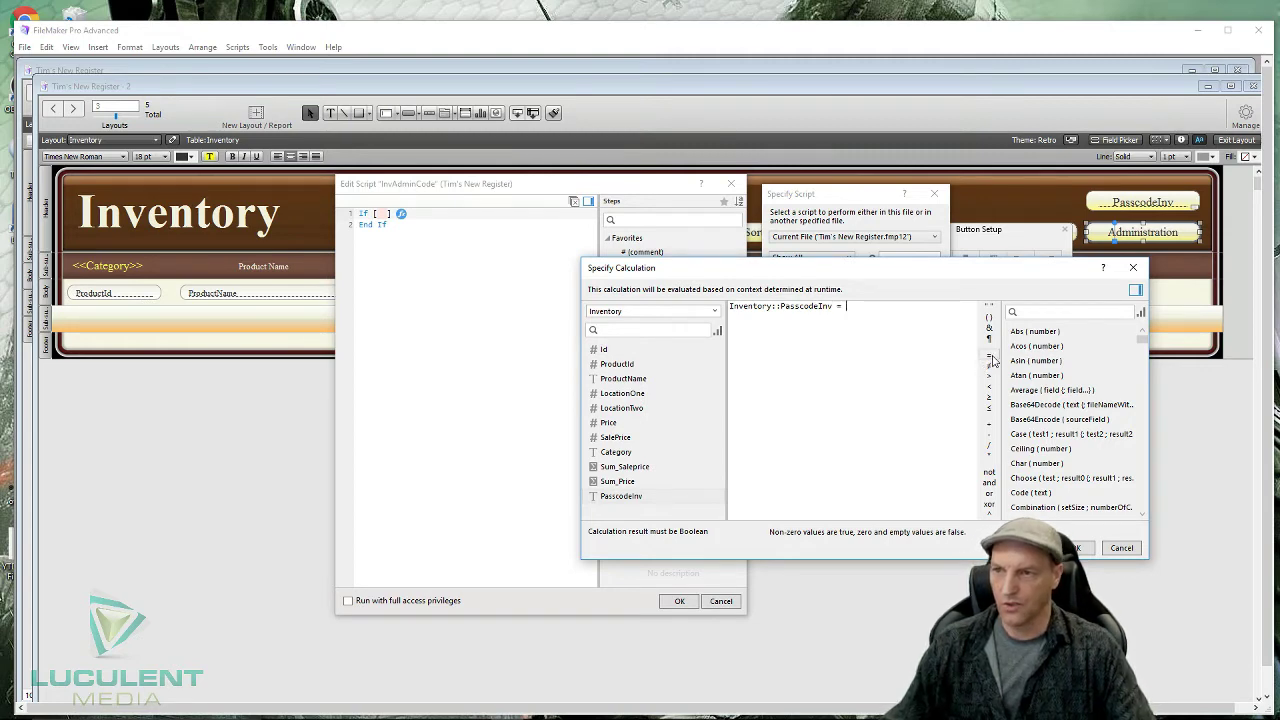
text(1)
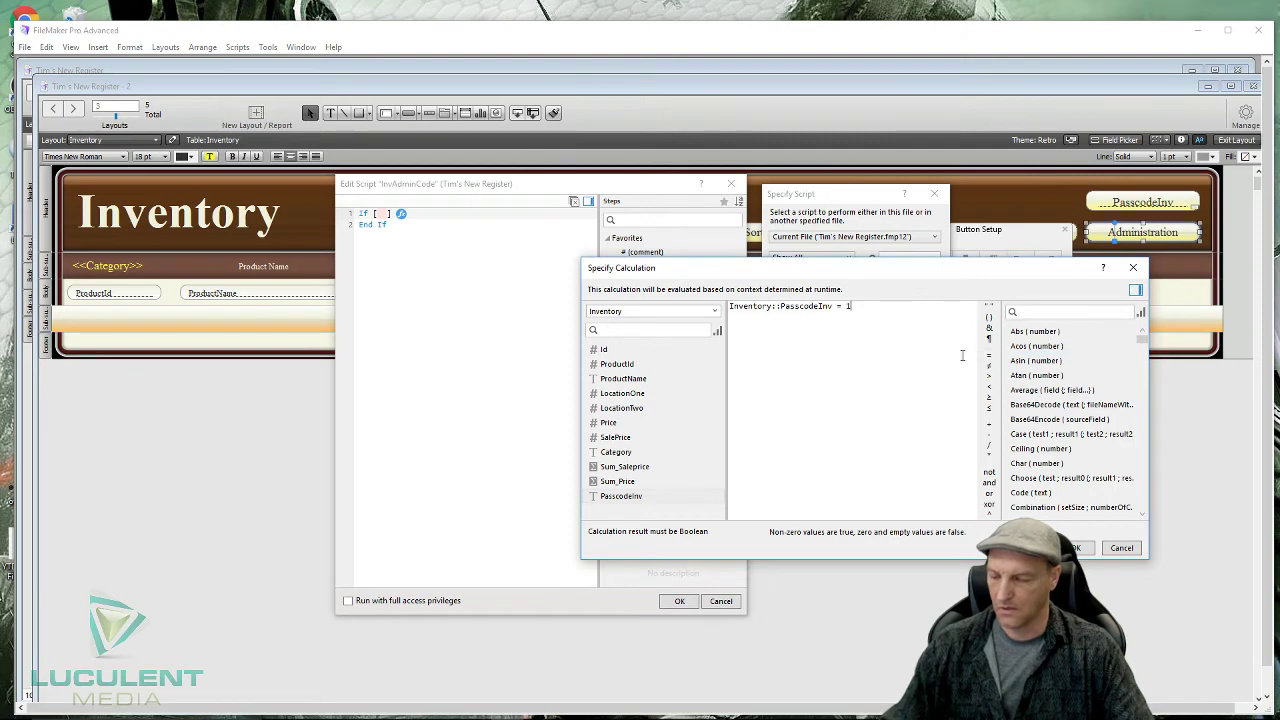
text(234)
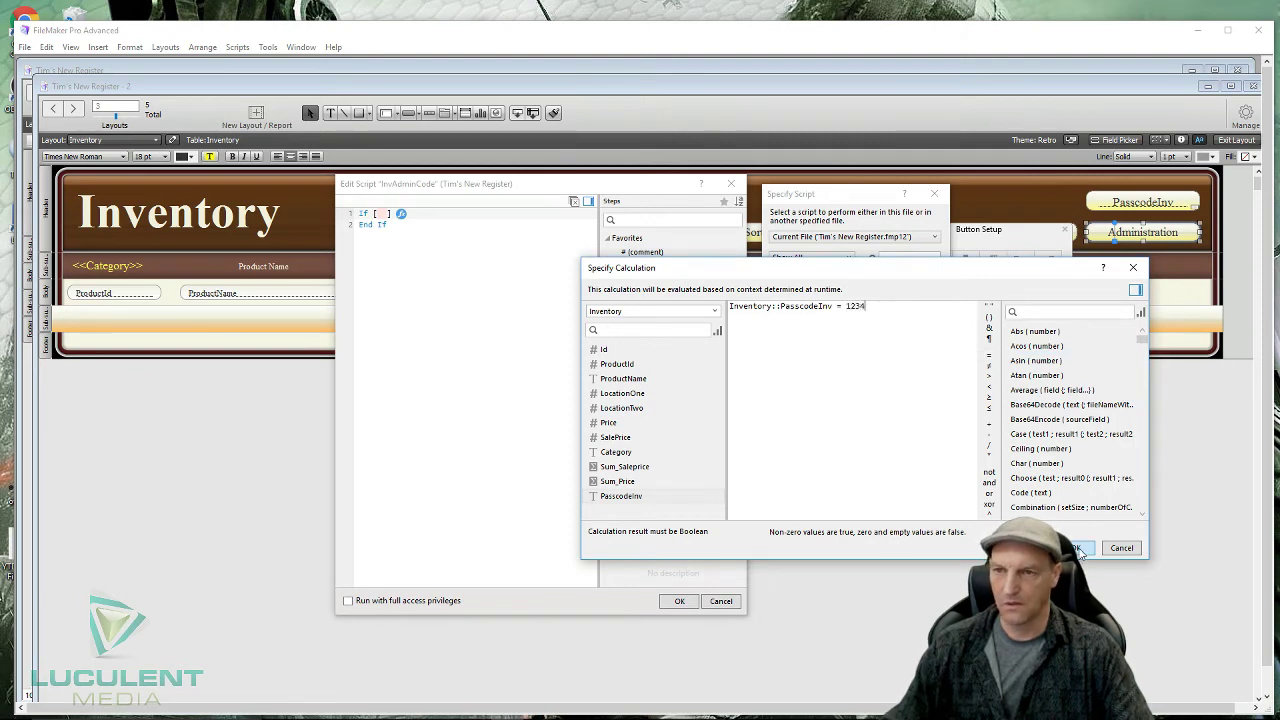
click(1076, 548)
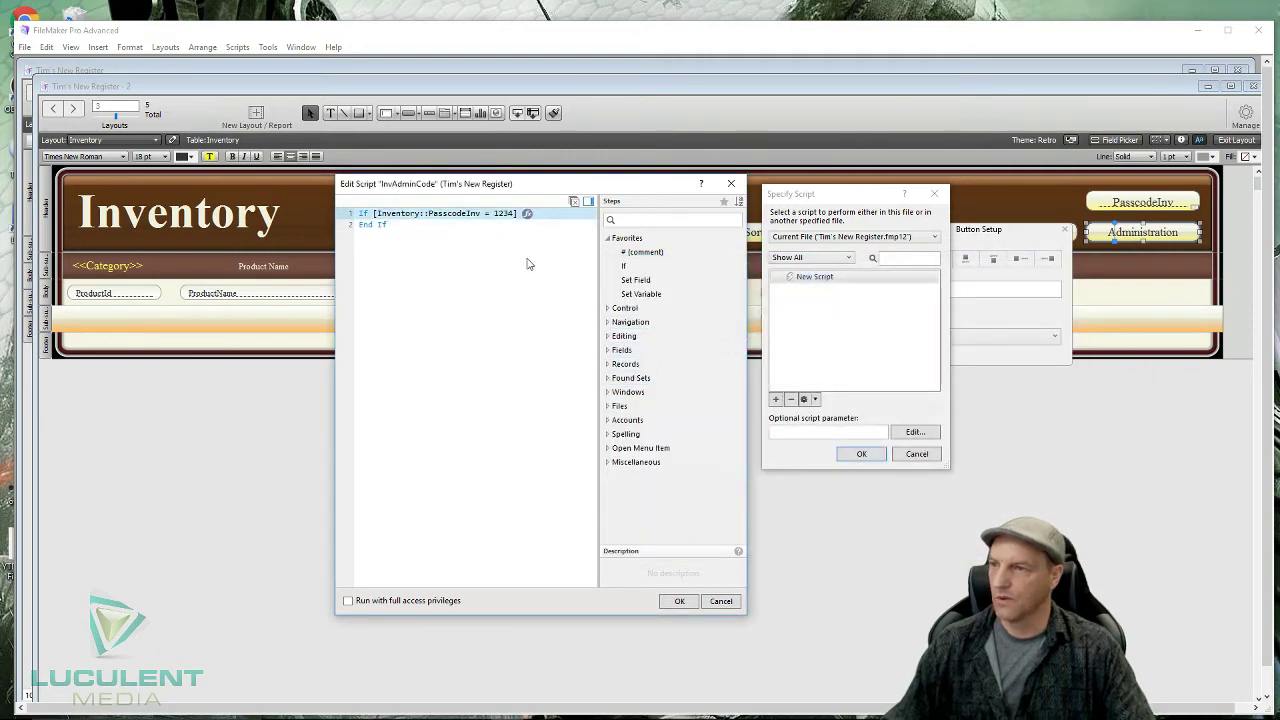
- Add a Go to Layout step targeting Inventory Admin inside the first If
click(609, 309)
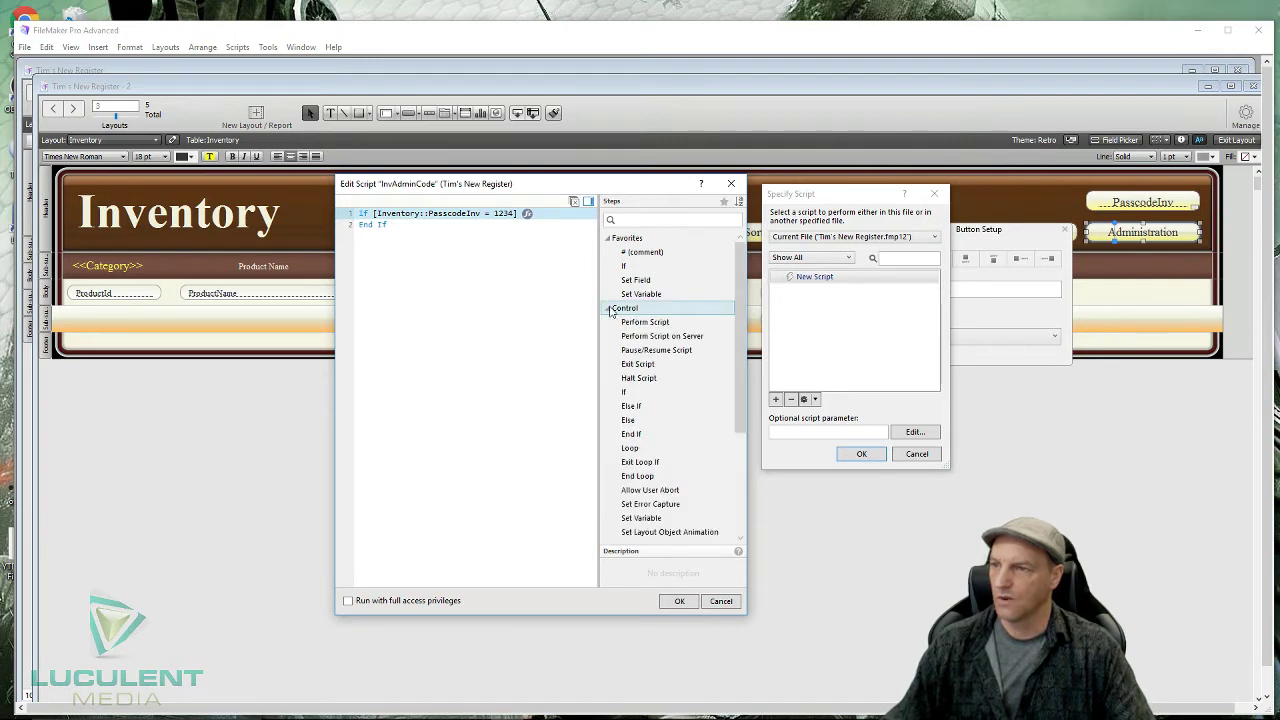
click(609, 309)
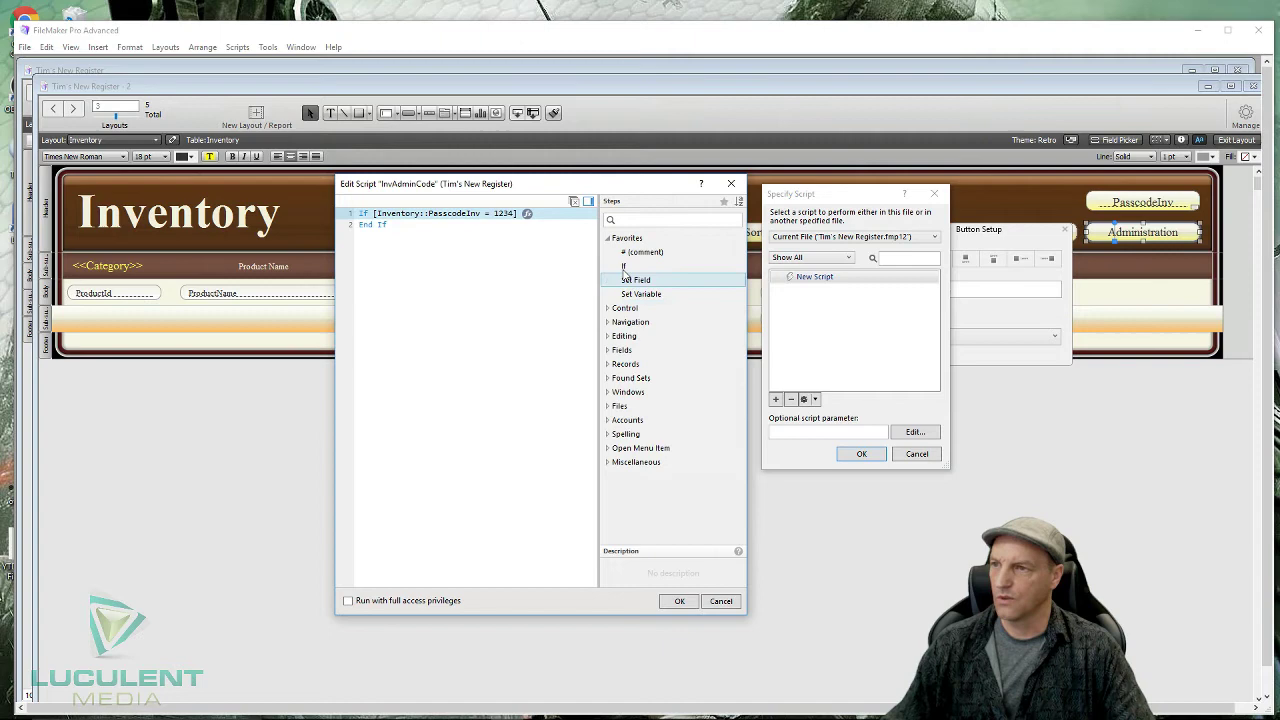
click(632, 220)
text(go)
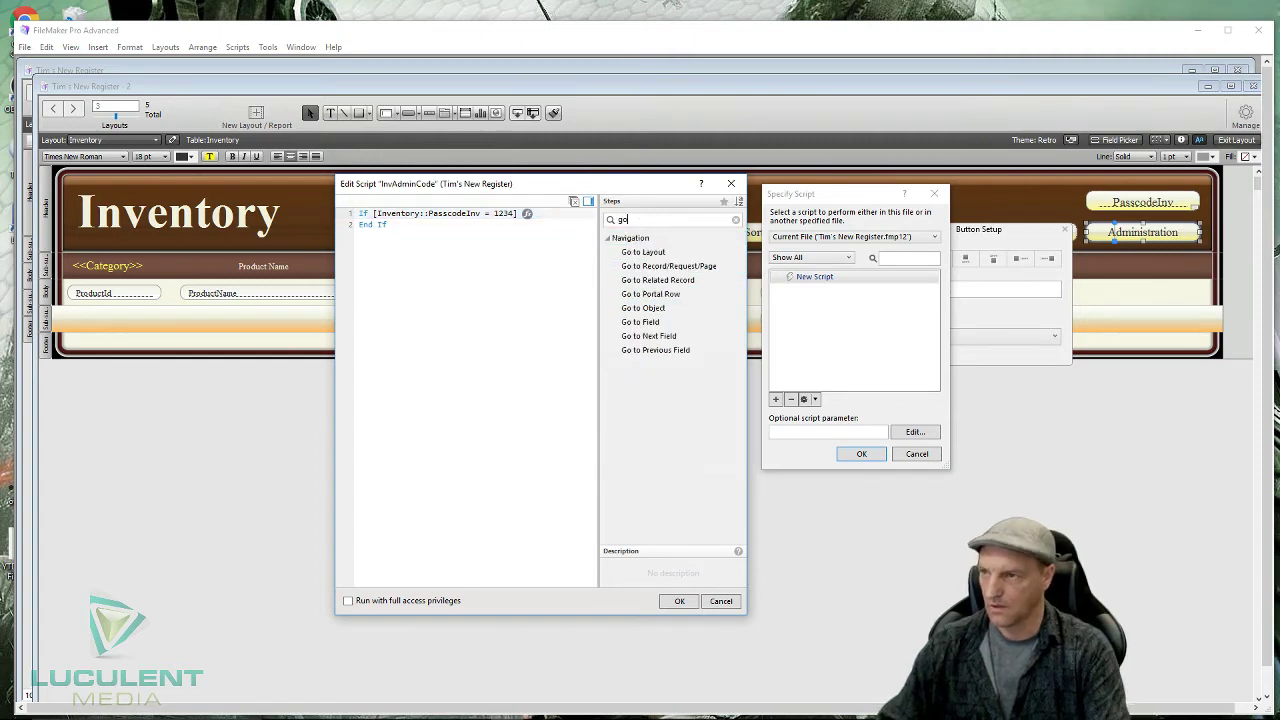
click(651, 252)
double_click(652, 253)
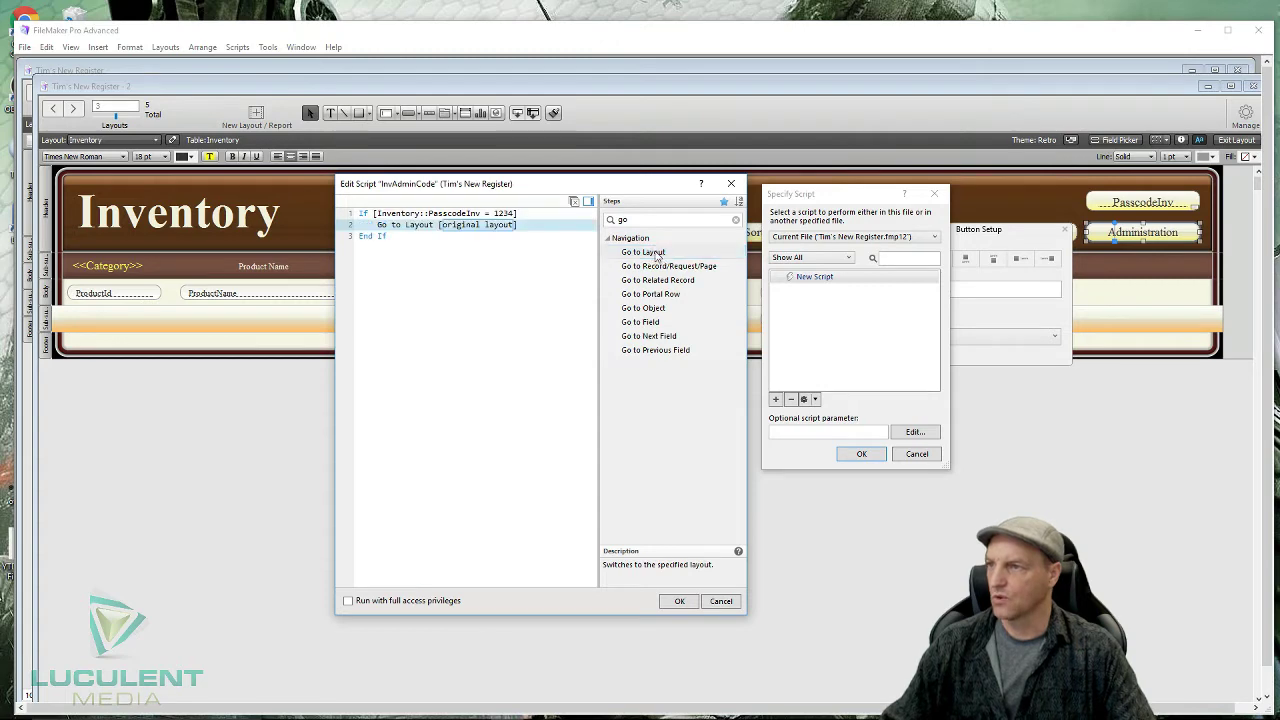
click(466, 226)
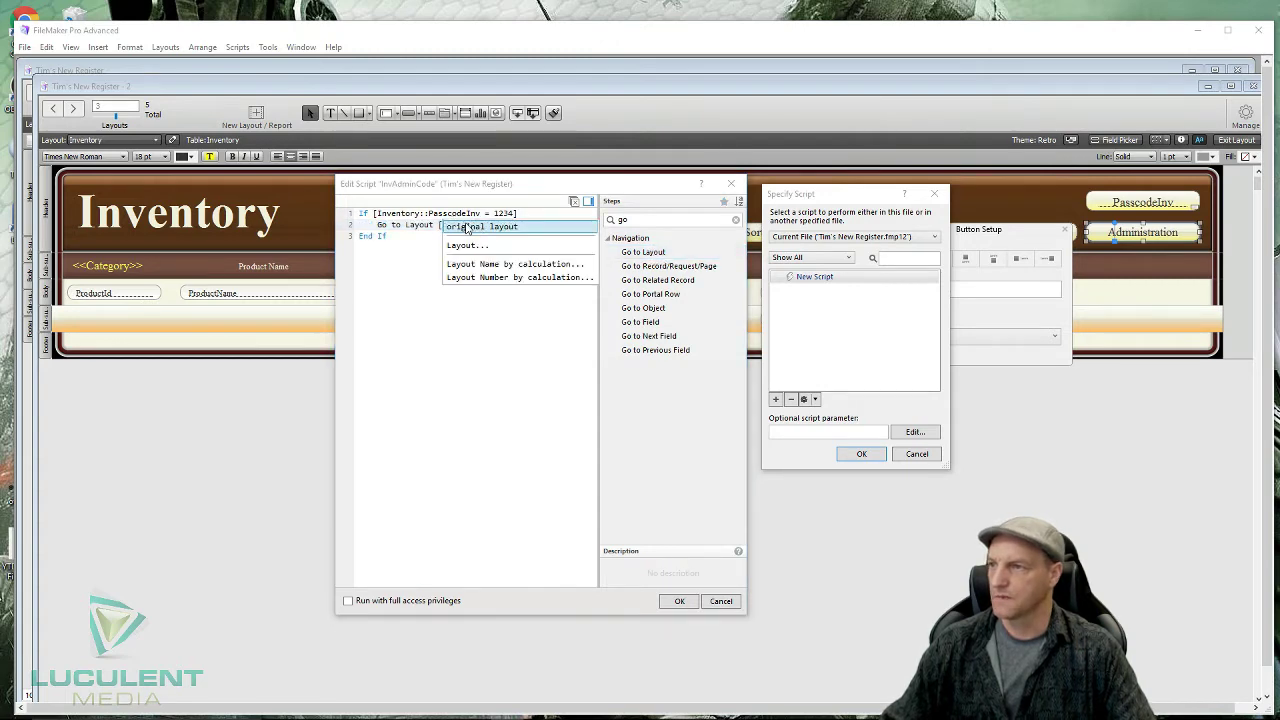
click(467, 245)
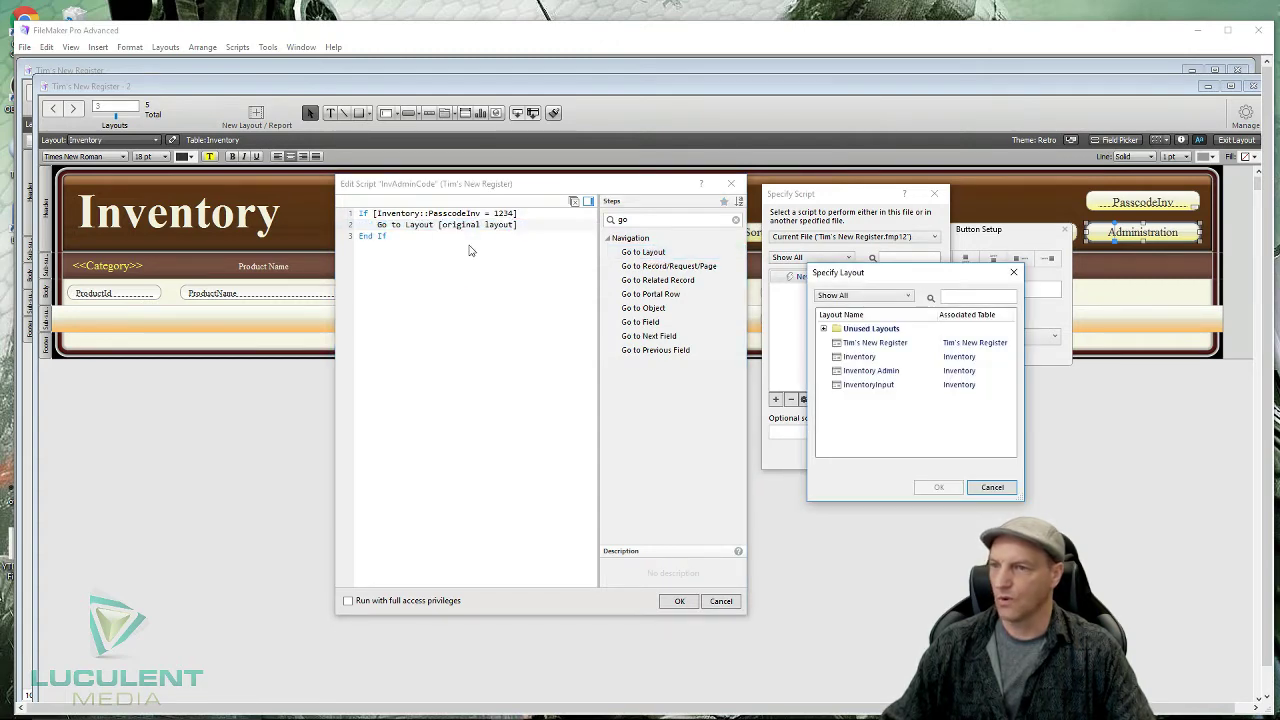
click(858, 374)
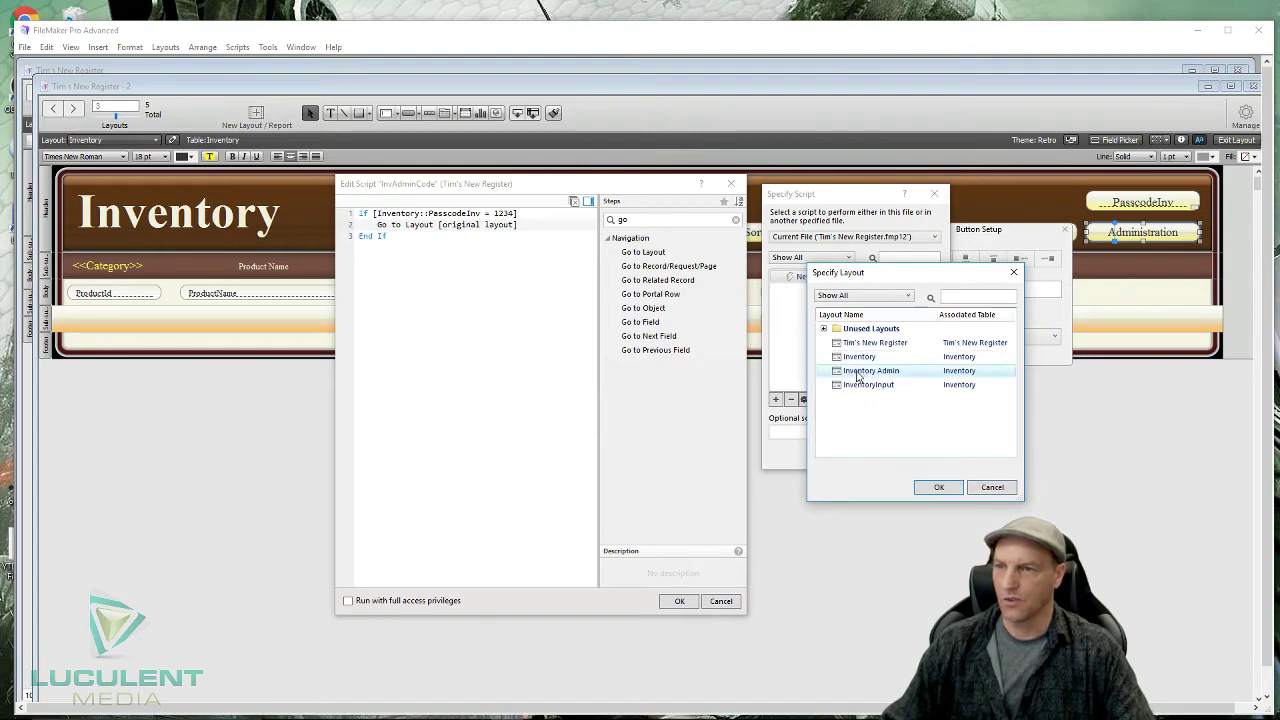
click(932, 487)
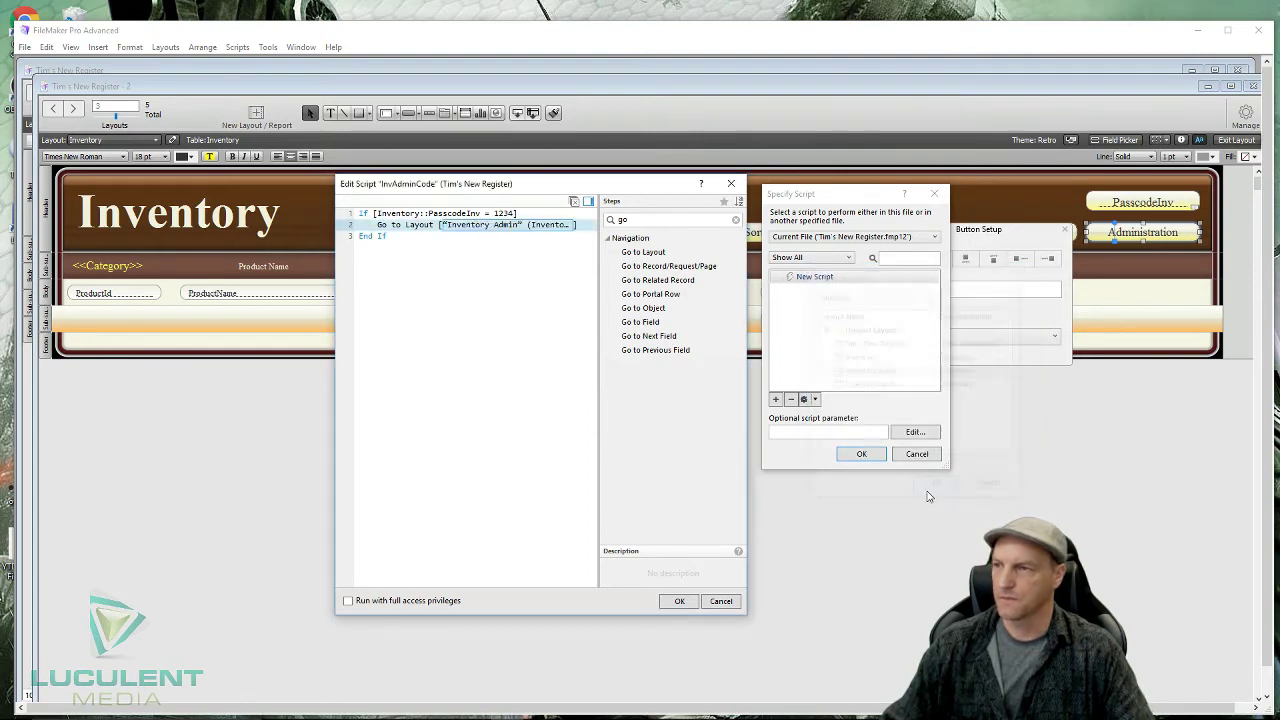
- Insert a Halt Script step directly after the Go to Layout step
click(424, 290)
click(395, 242)
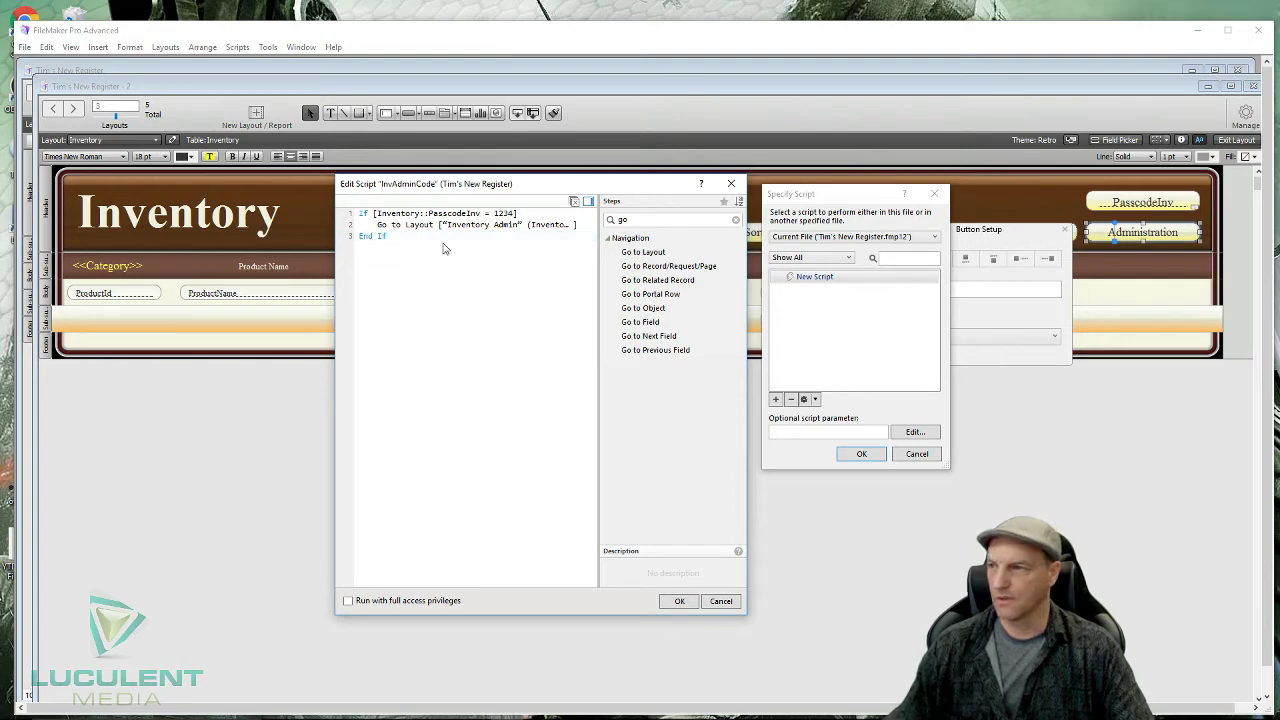
click(480, 228)
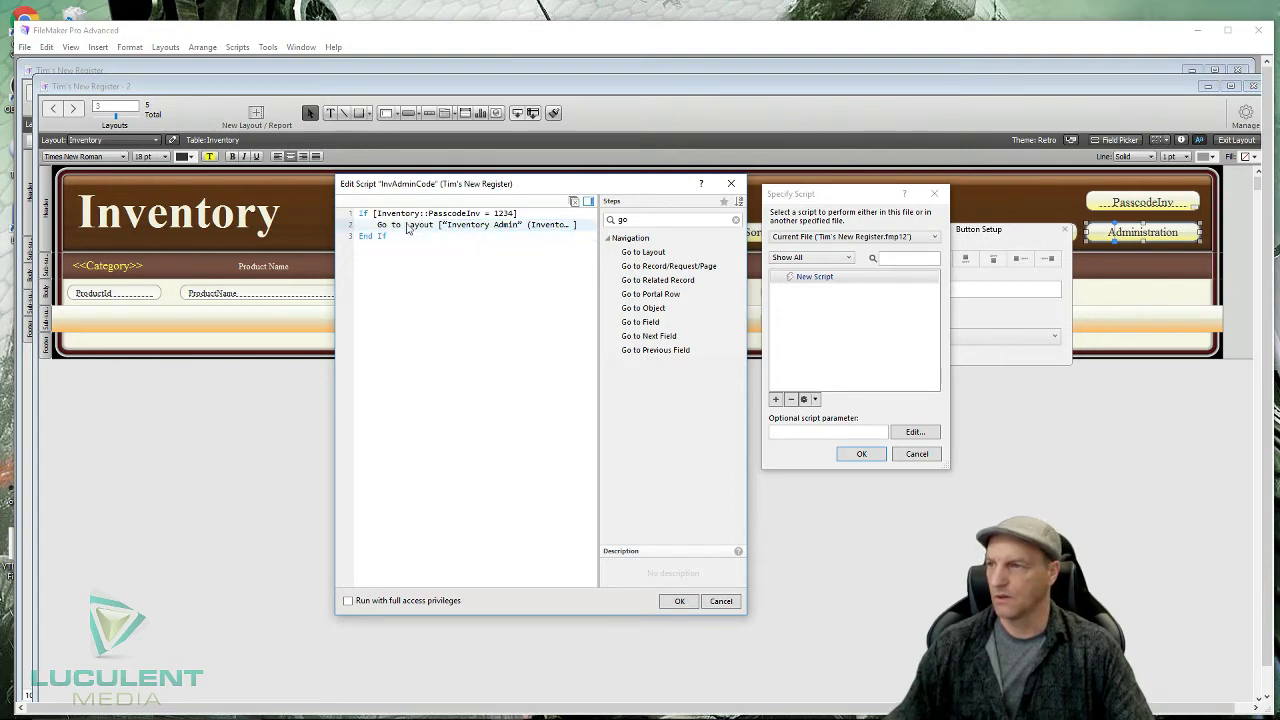
click(604, 221)
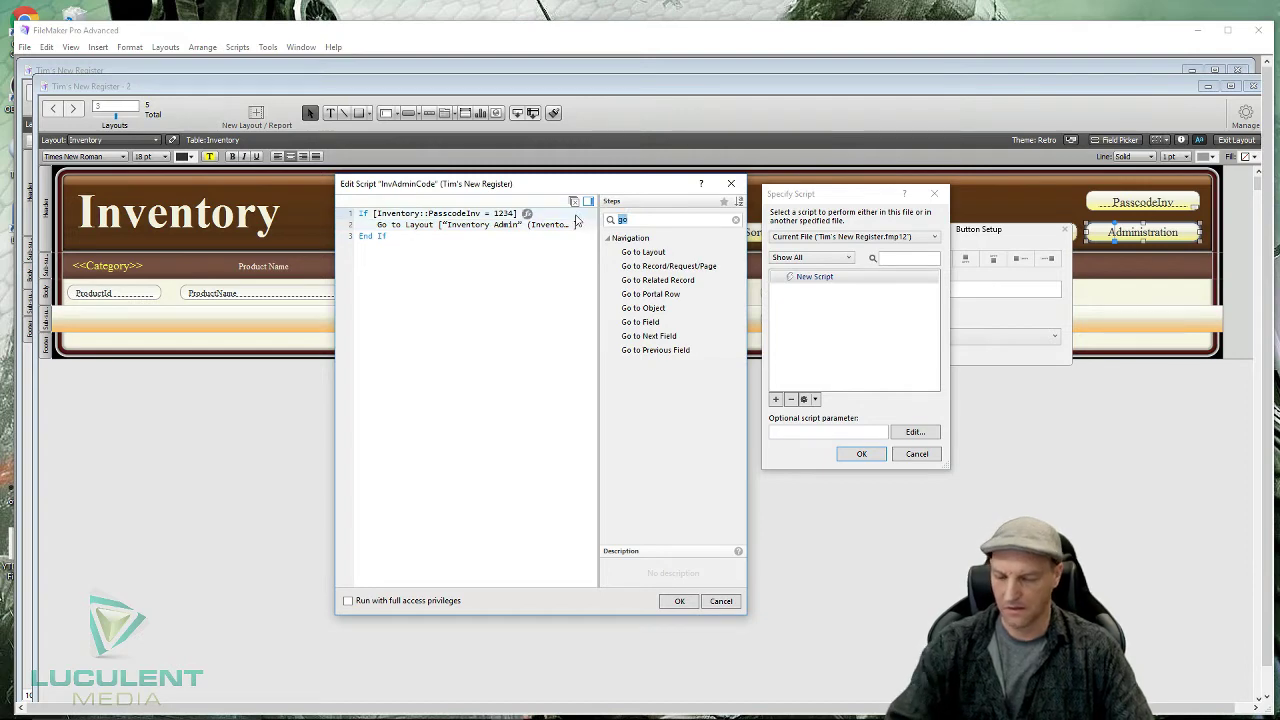
key(BackSpace)
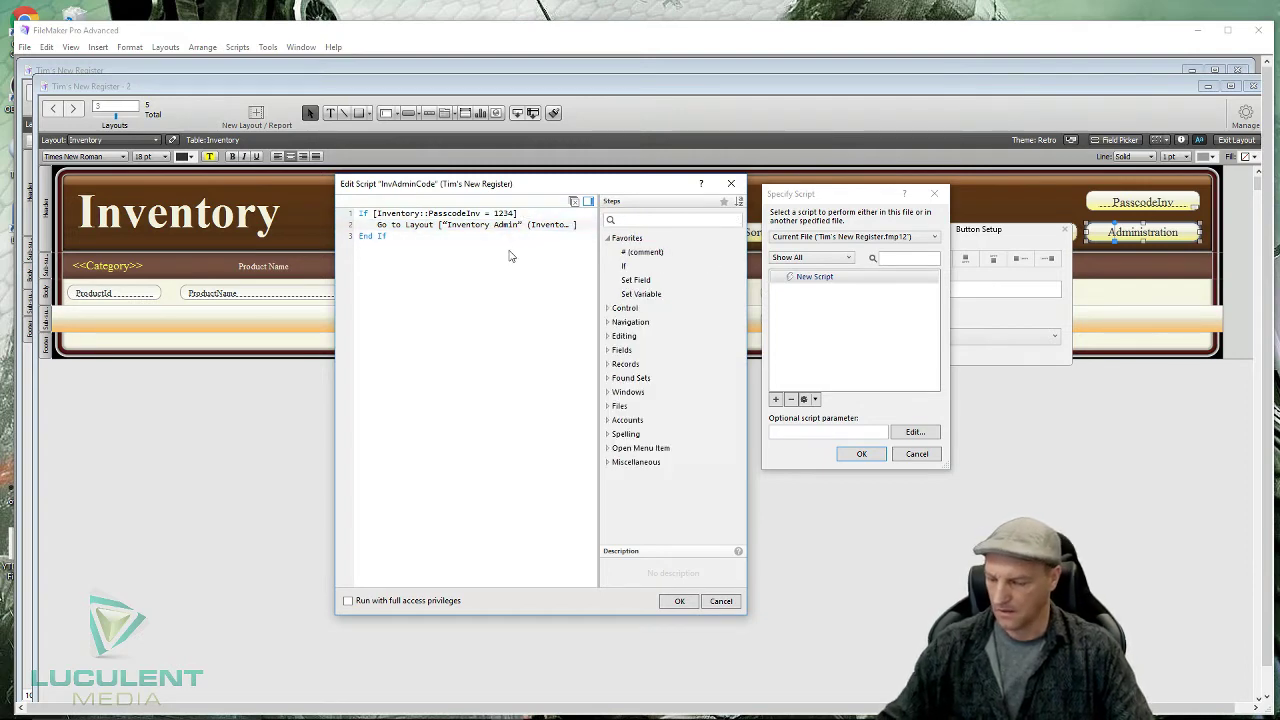
text(ha)
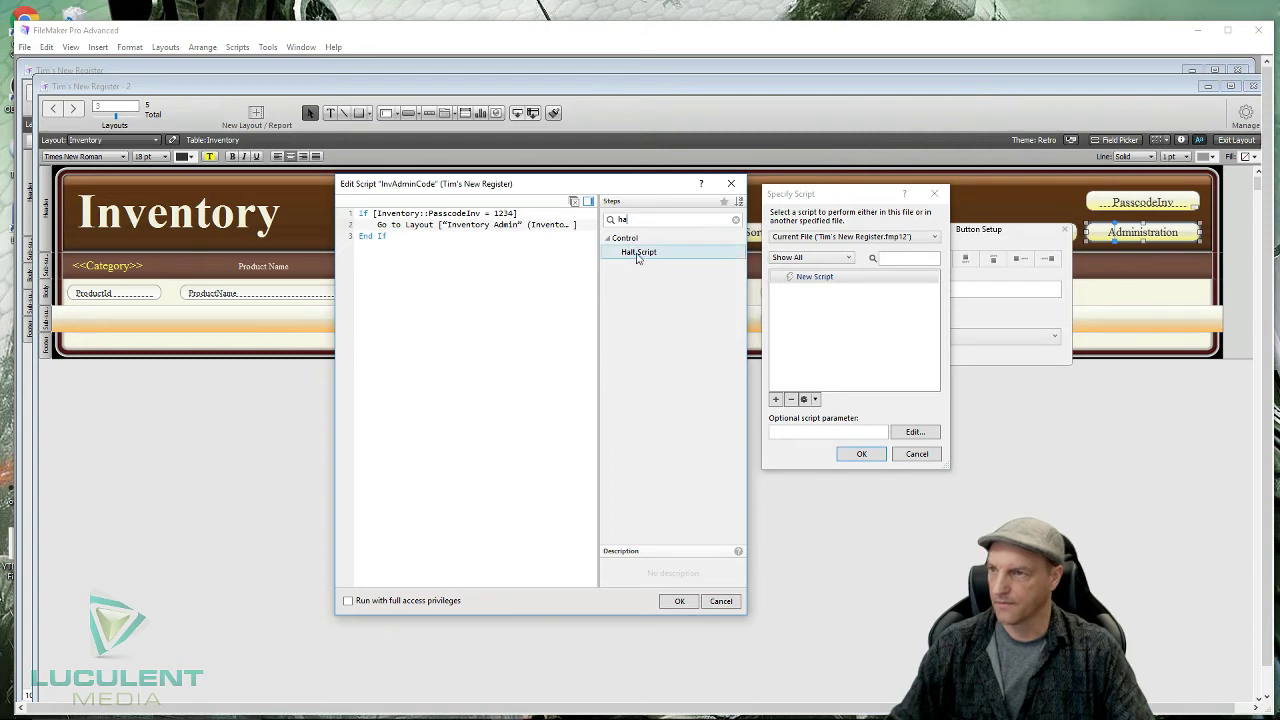
double_click(650, 254)
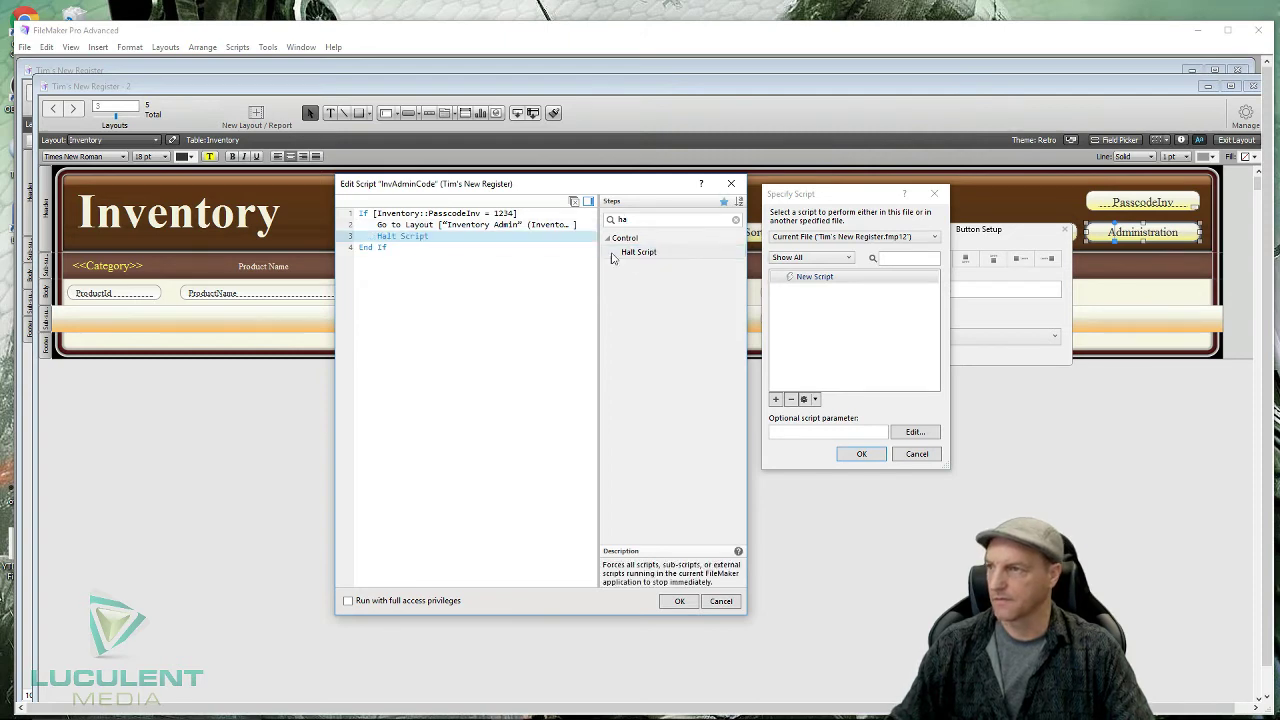
click(416, 346)
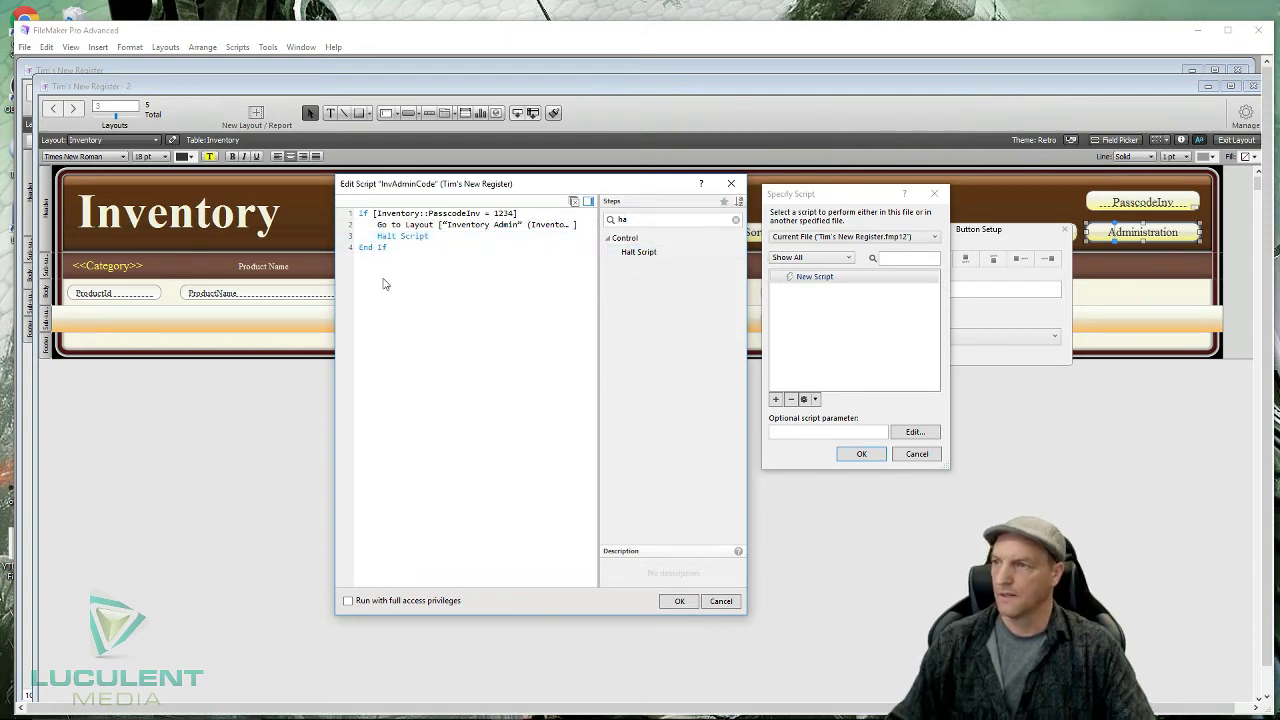
double_click(641, 219)
key(BackSpace)
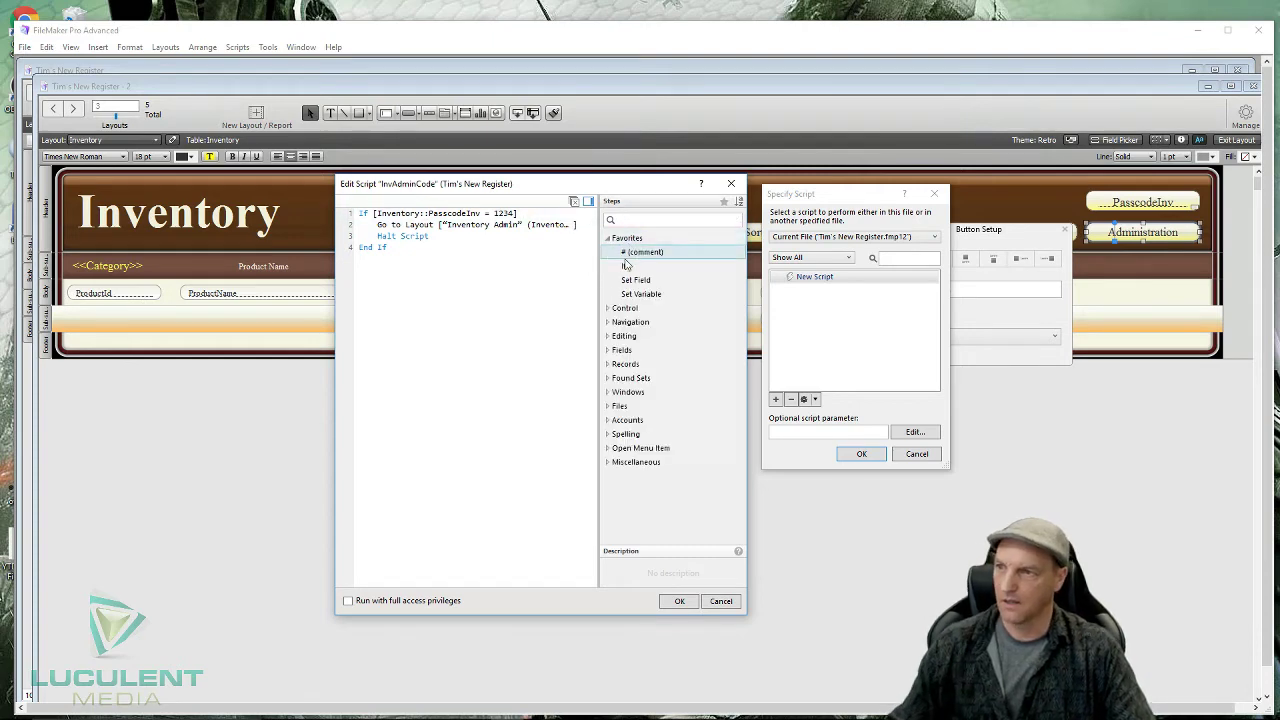
double_click(633, 266)
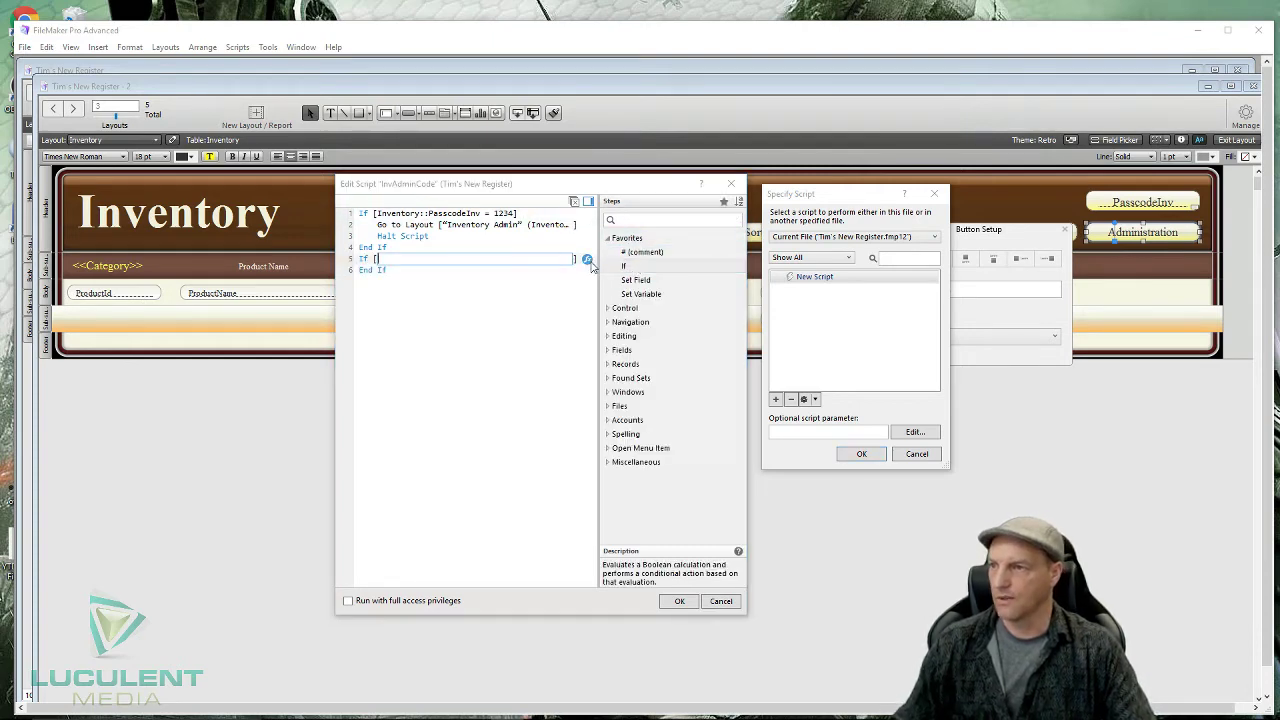
click(528, 262)
click(401, 259)
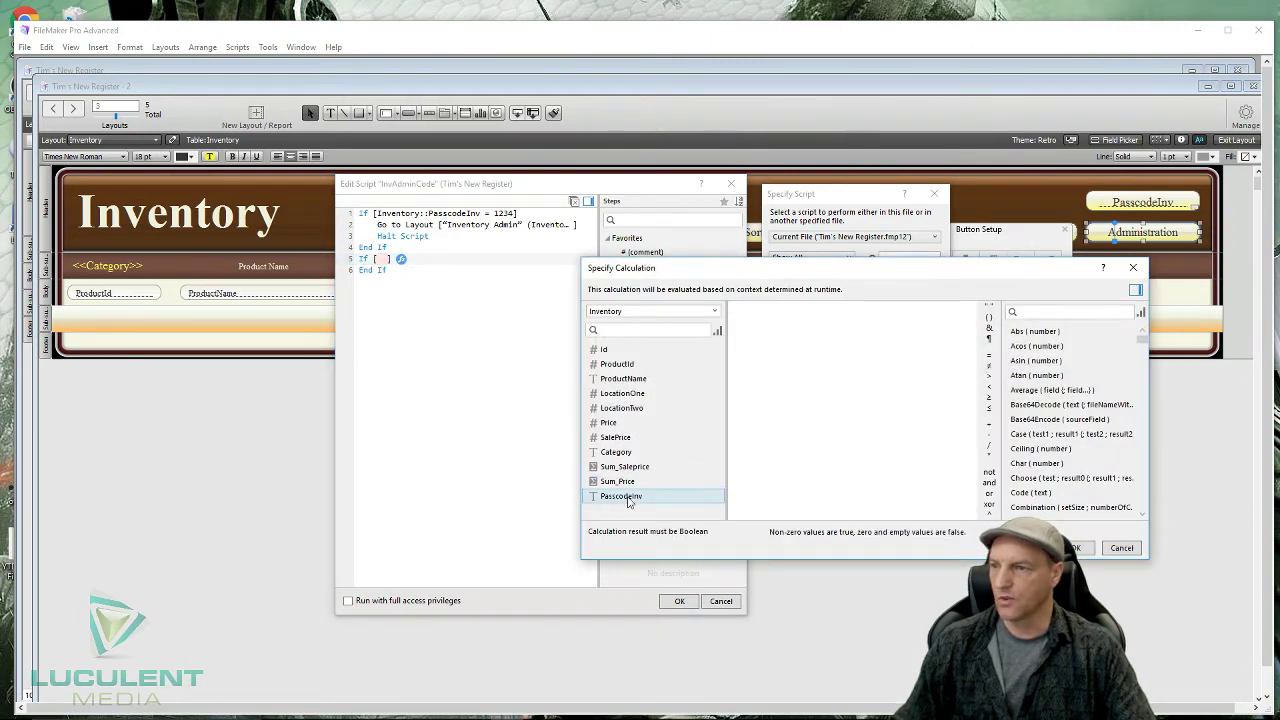
double_click(632, 497)
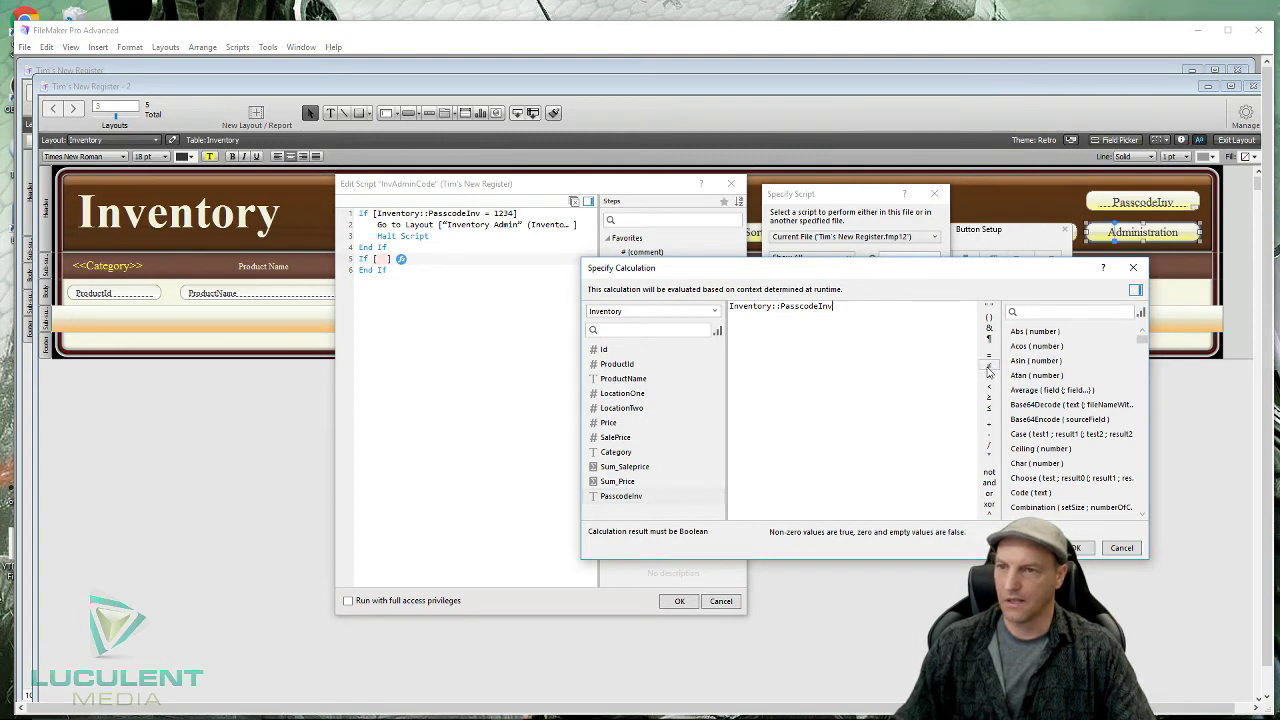
click(989, 368)
text(1234)
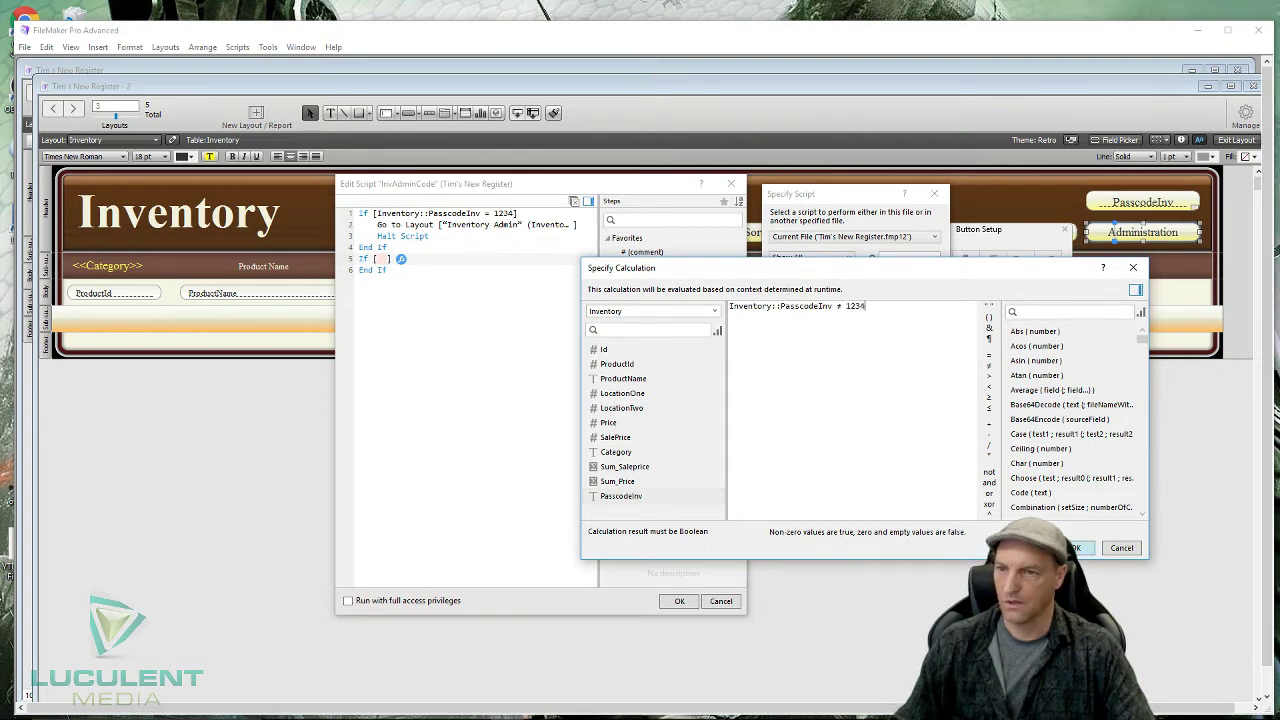
click(1077, 547)
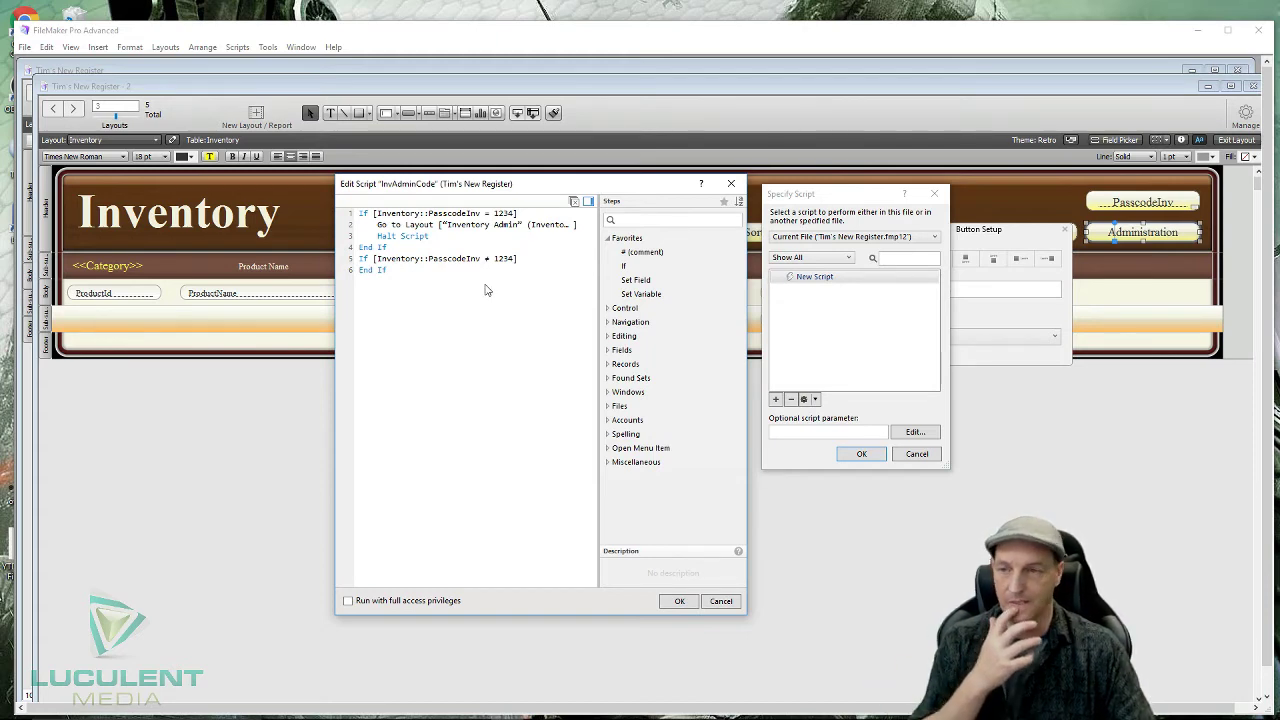
- Add a Show Custom Dialog step from Miscellaneous and move it inside the second If
click(666, 221)
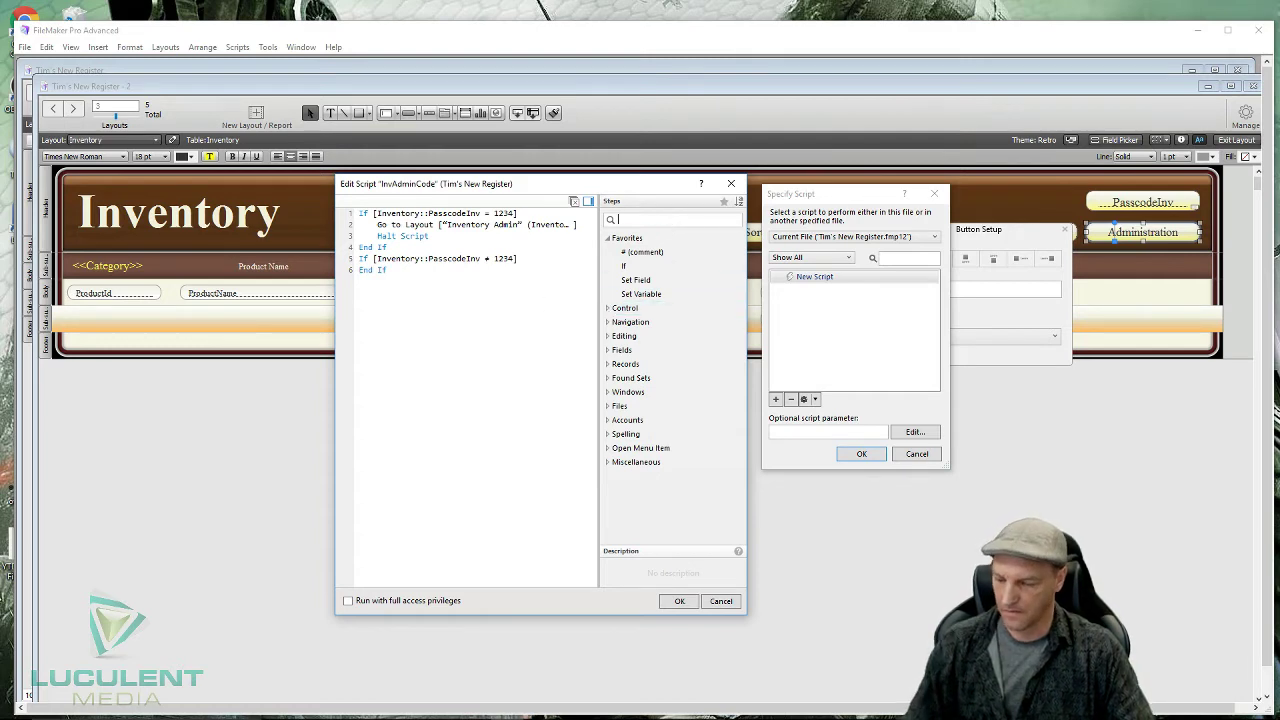
text(c)
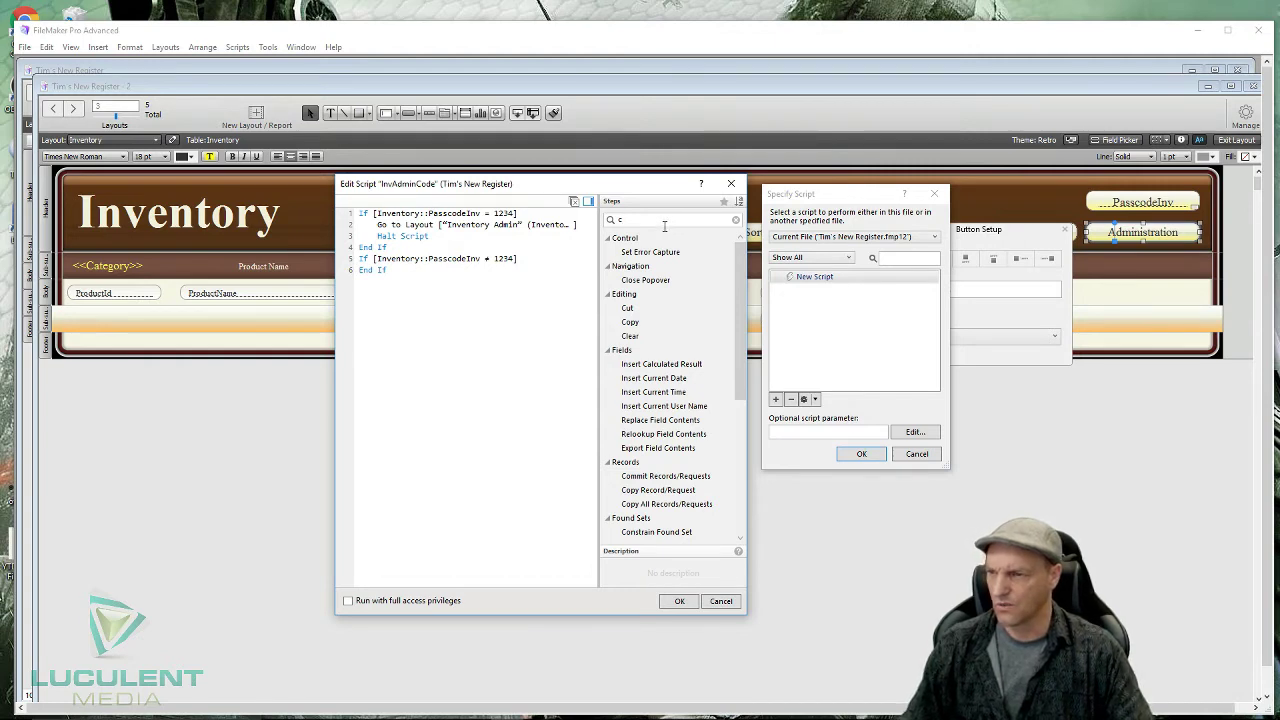
text(o)
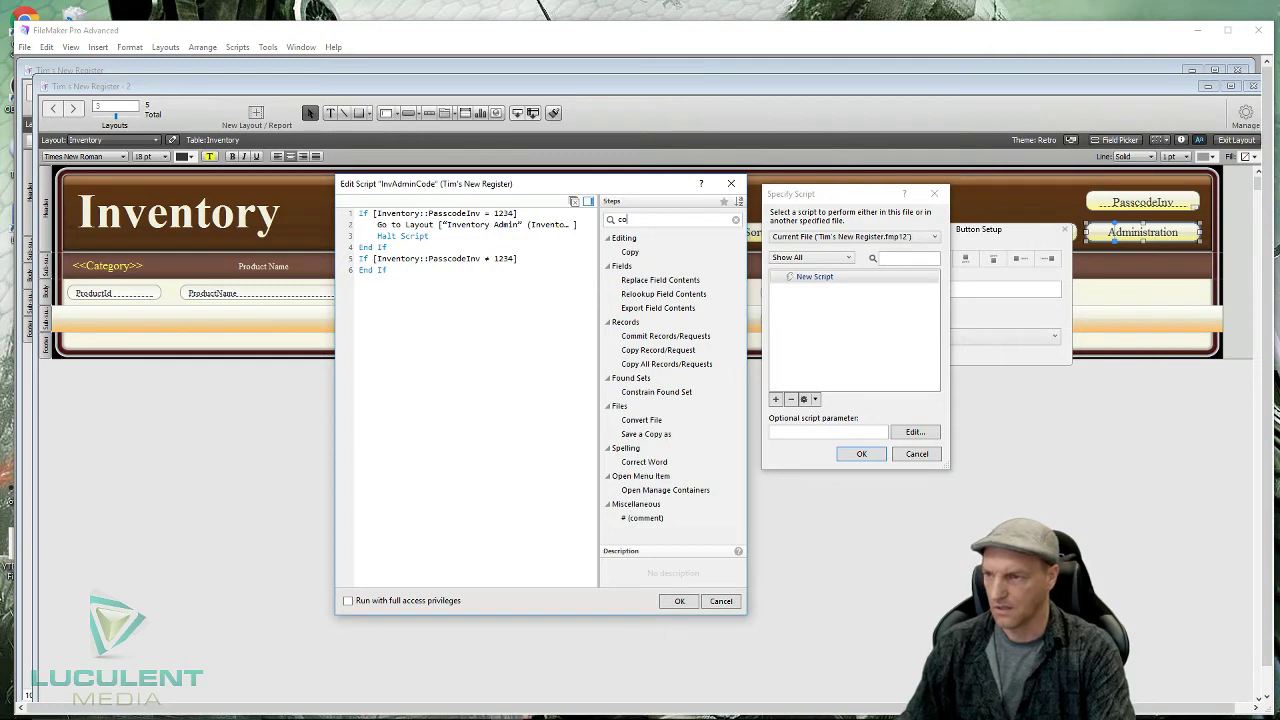
text(m)
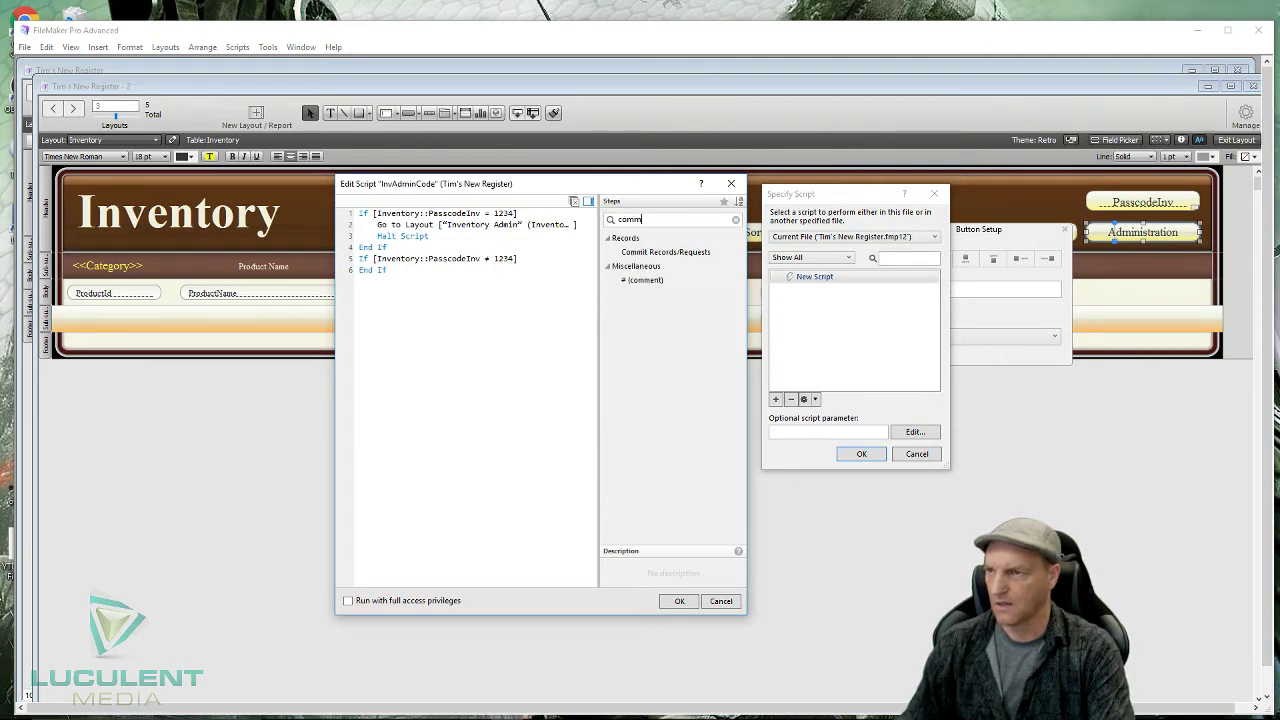
text(ment)
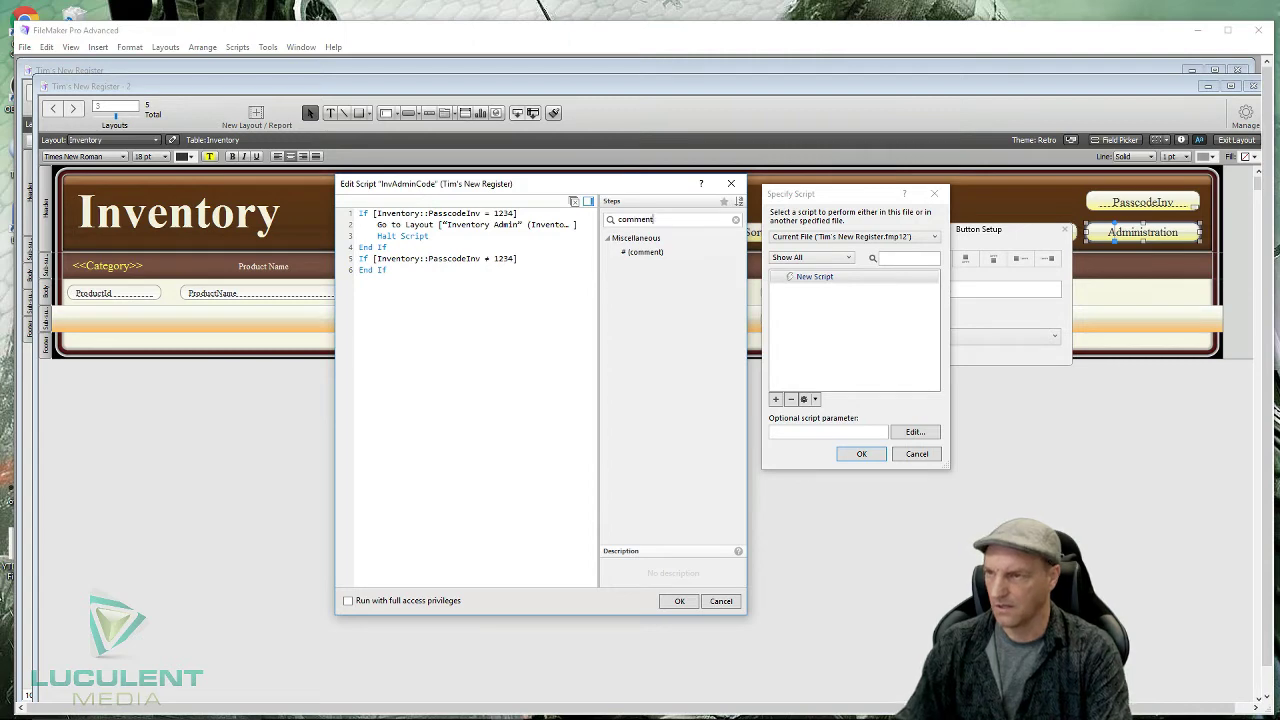
key(BackSpace)
key(BackSpace)
key(BackSpace)
key(BackSpace)
key(BackSpace)
key(BackSpace)
key(BackSpace)
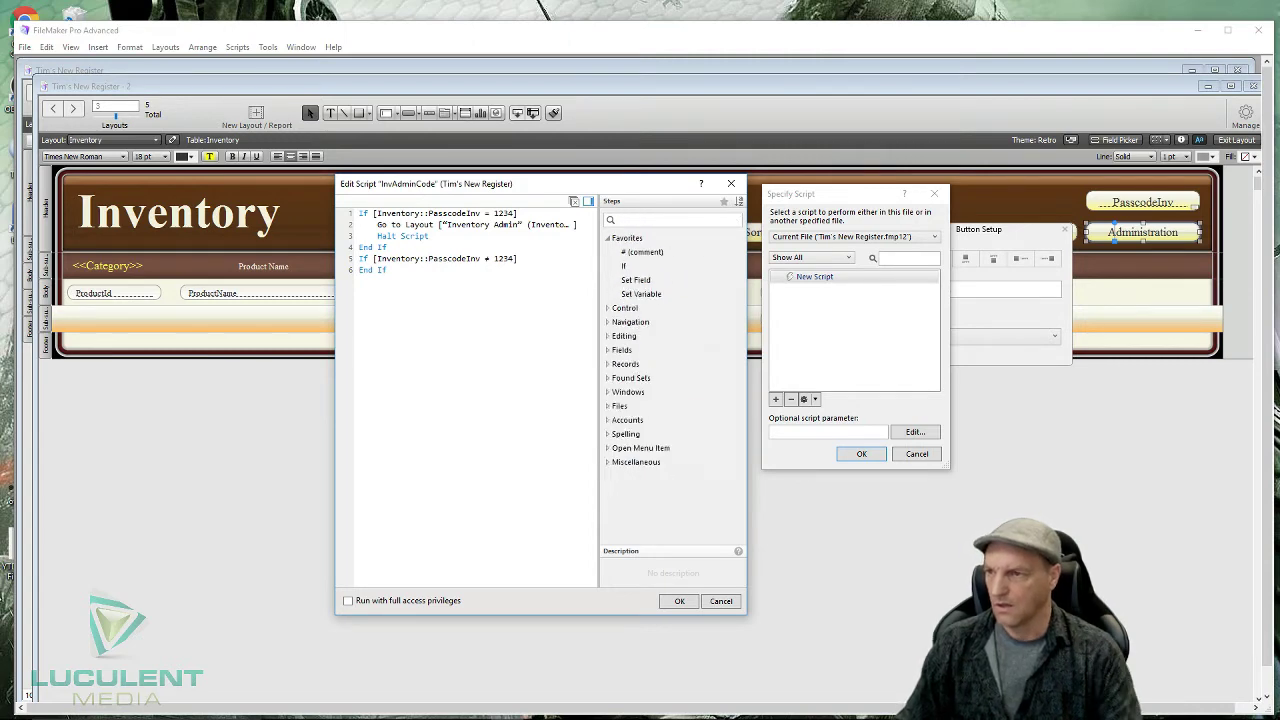
click(608, 463)
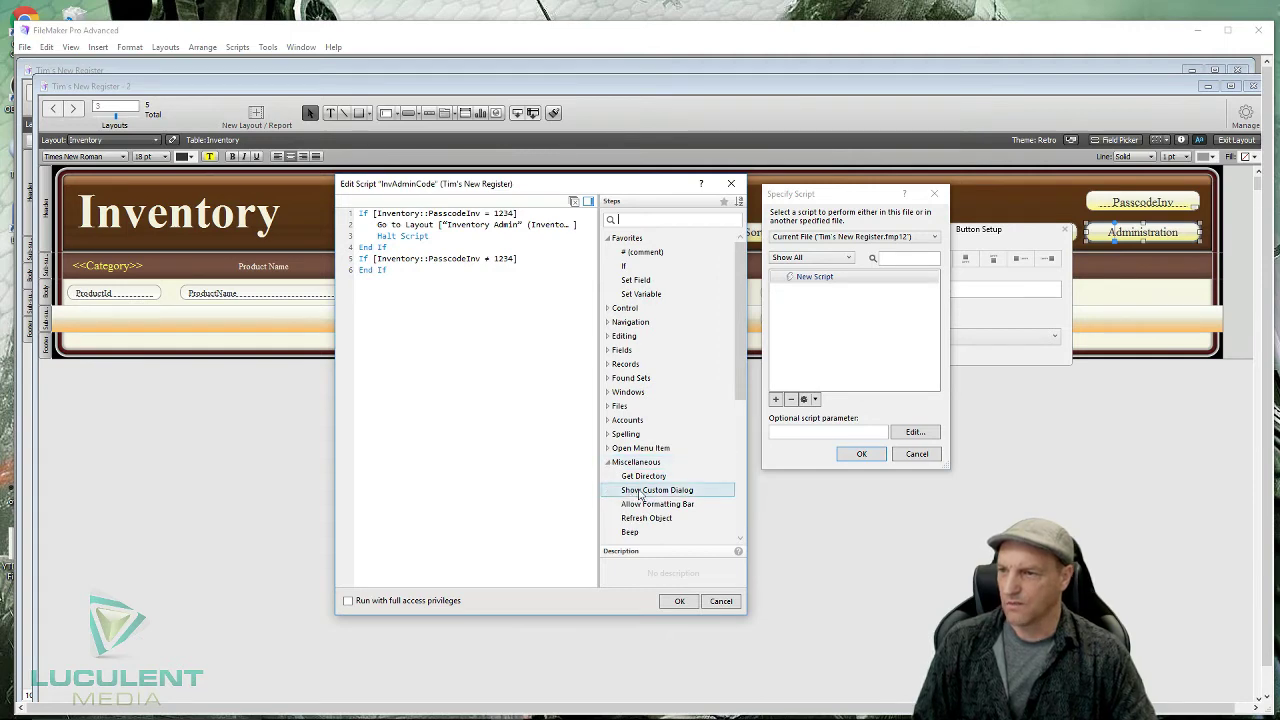
double_click(645, 491)
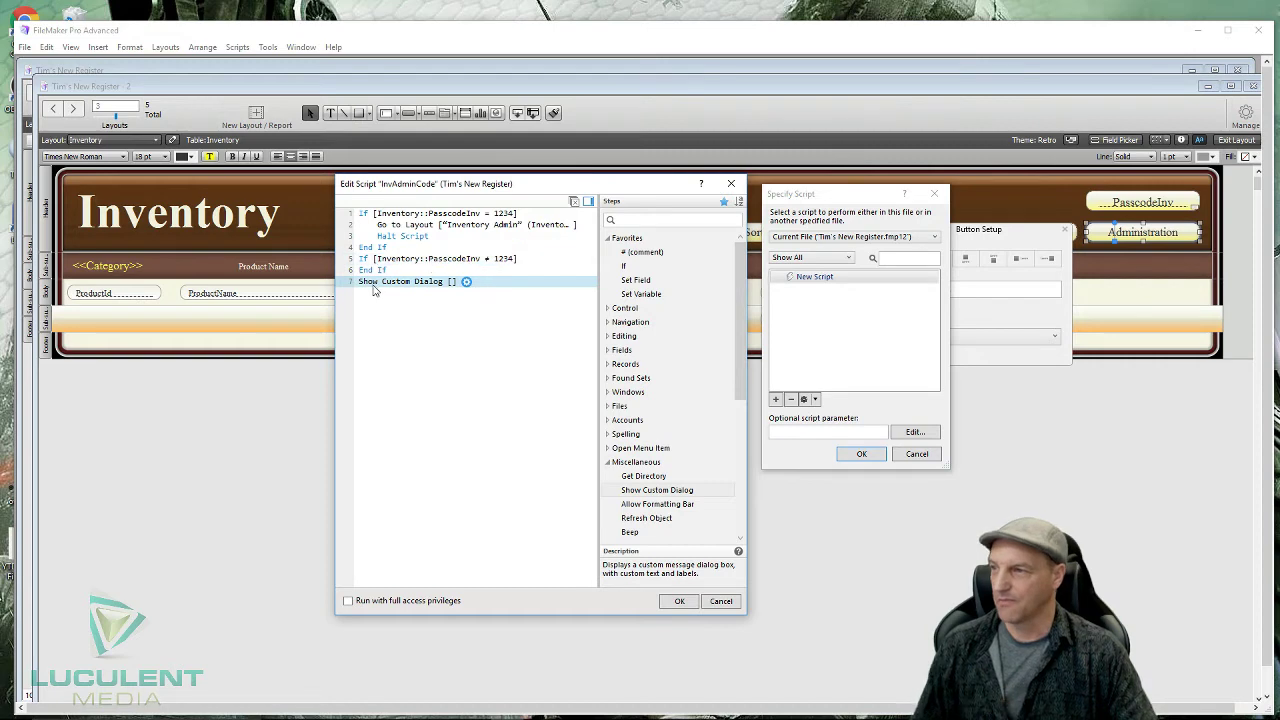
drag(364, 281, 366, 268)
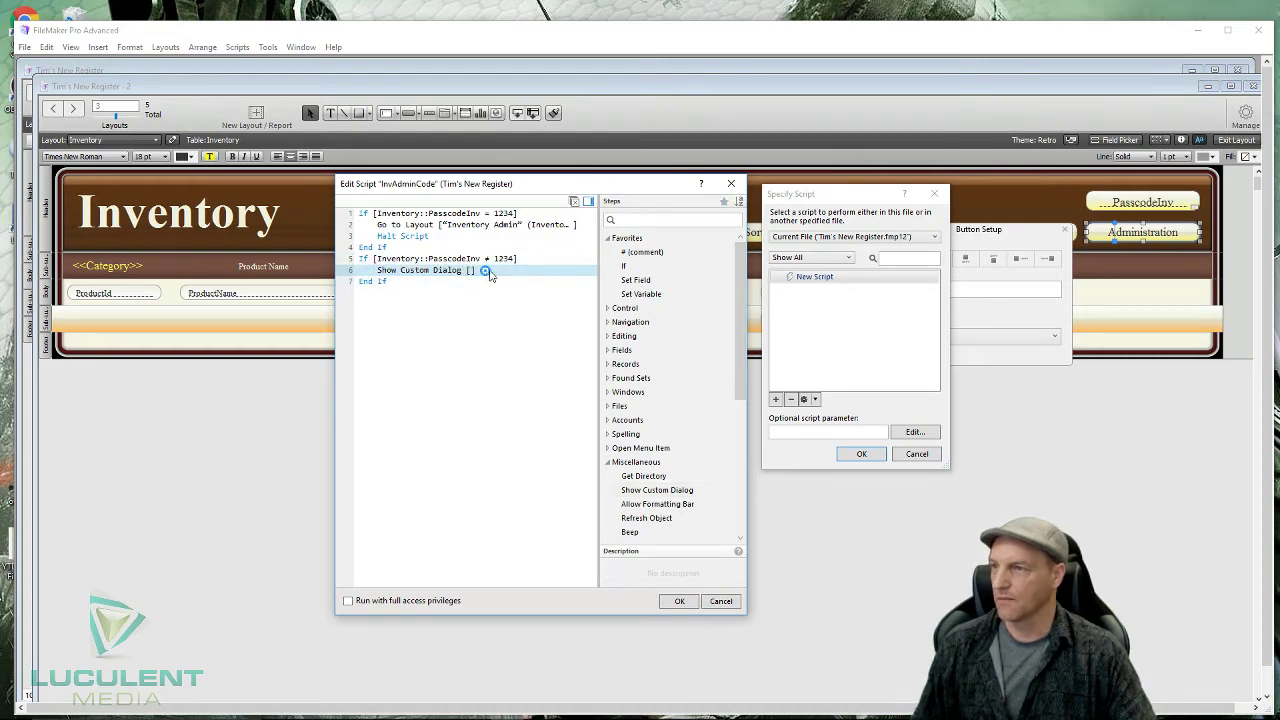
- Configure the dialog: title 'Unauthorized Attempt', admin-only warning message, and a single OK button
click(485, 270)
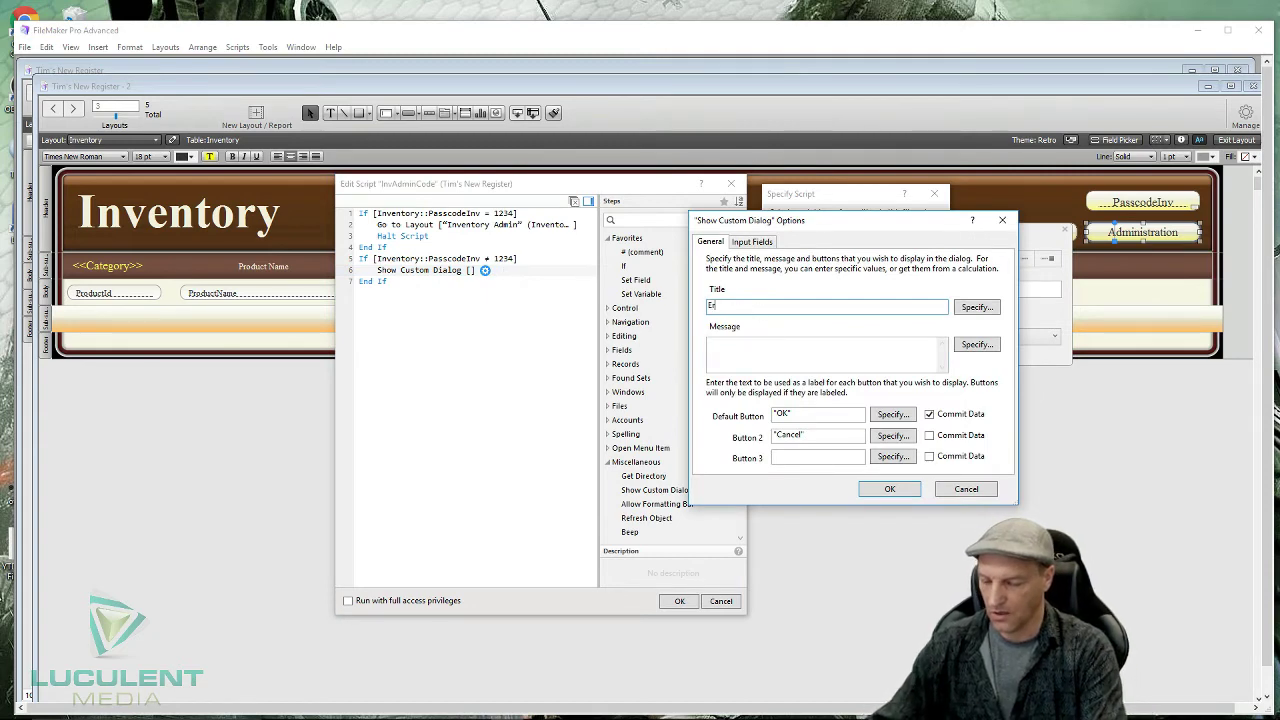
text(Error)
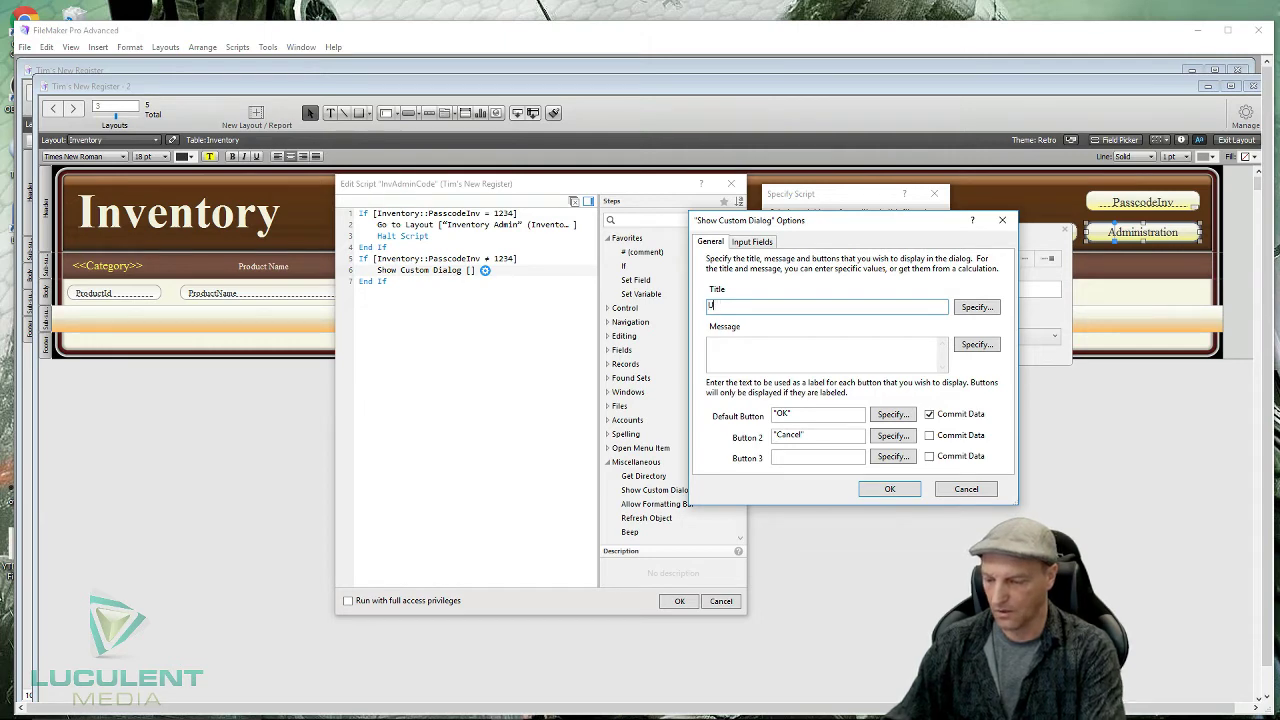
text(Unauthorized Attempt)
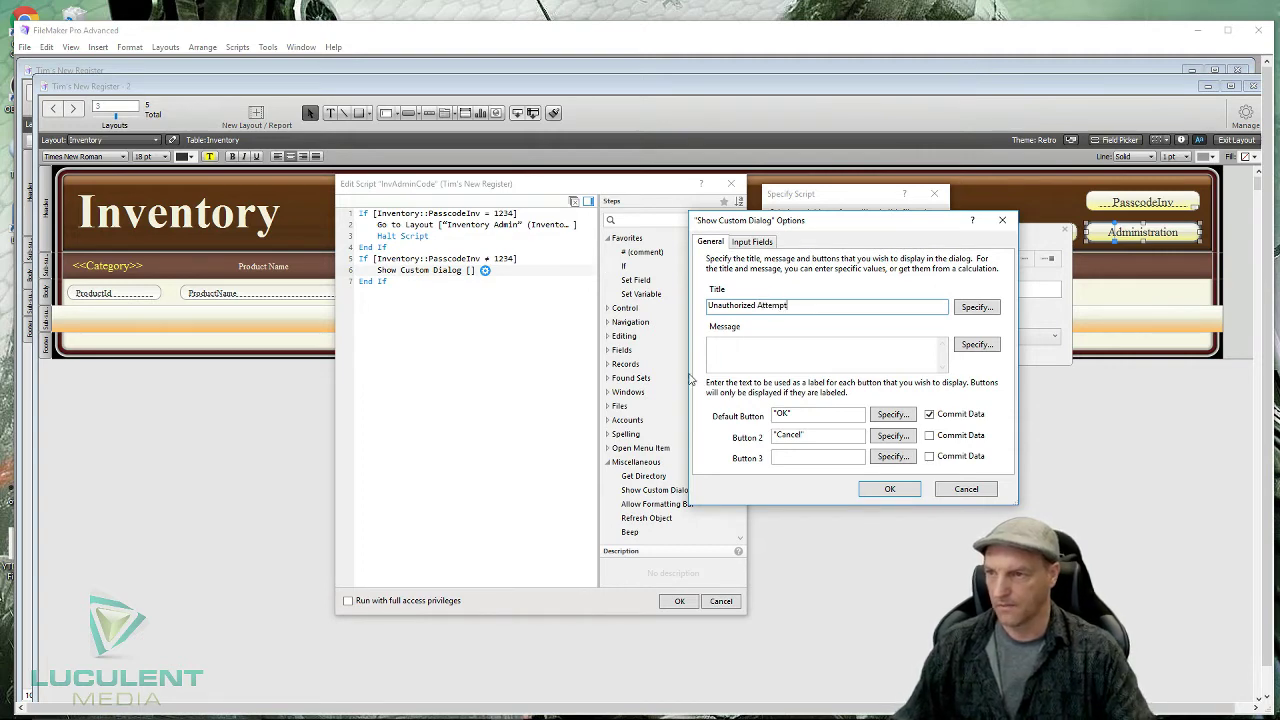
click(728, 348)
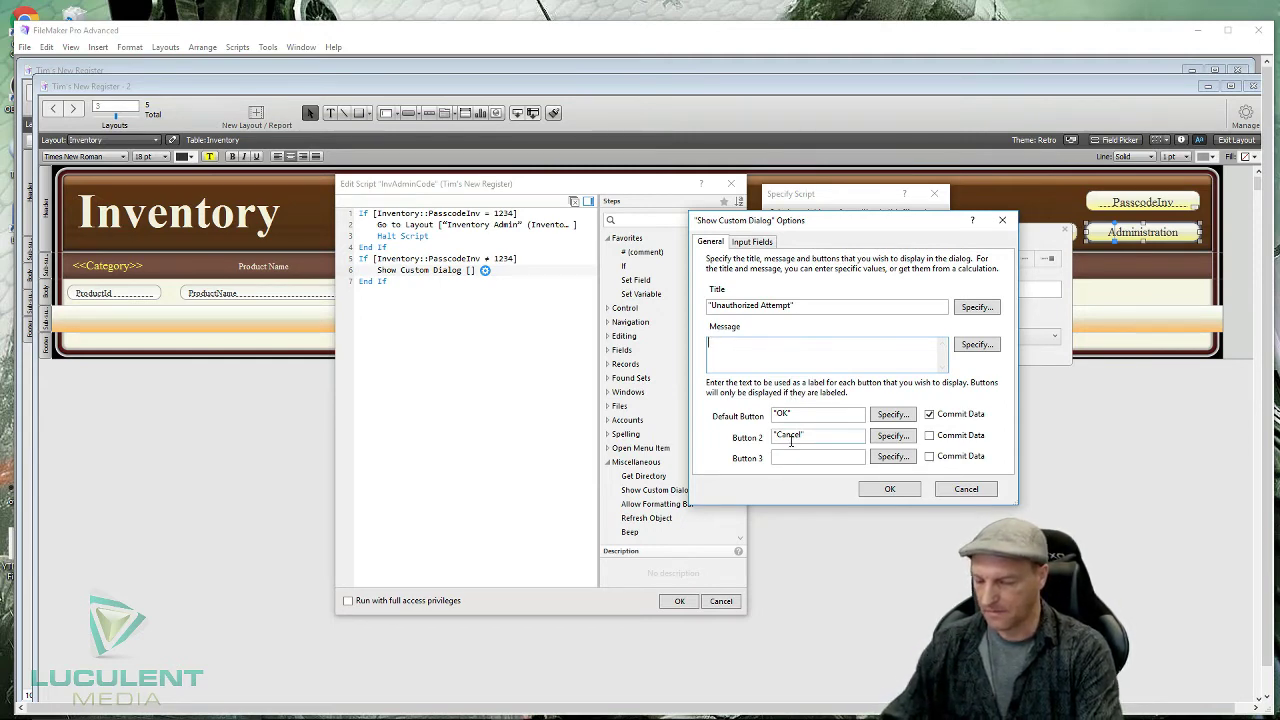
text(se of this)
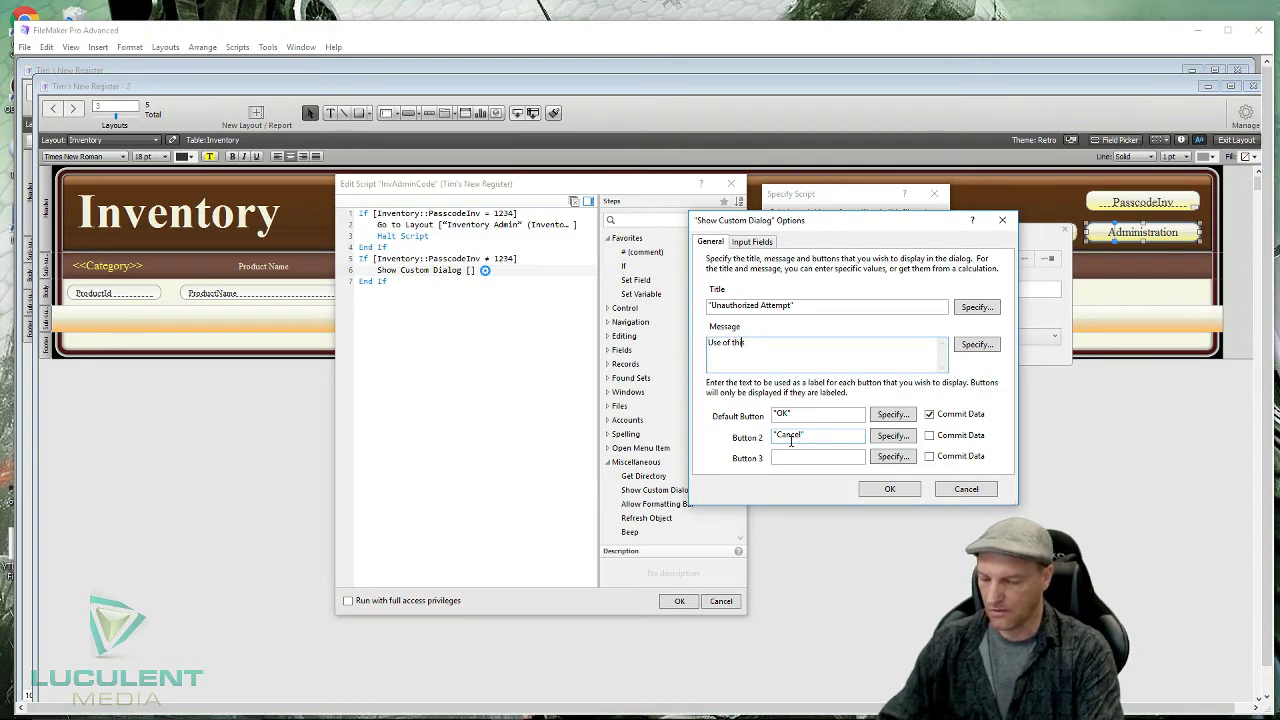
text( port)
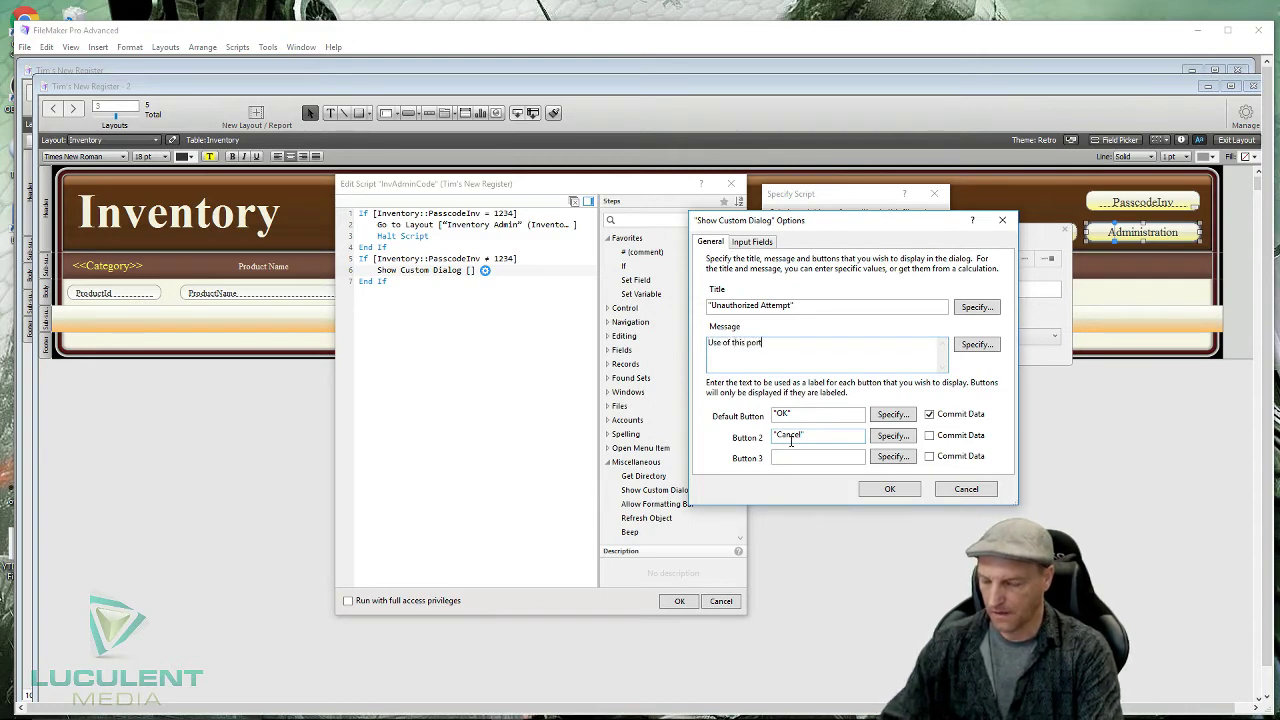
text(al is for)
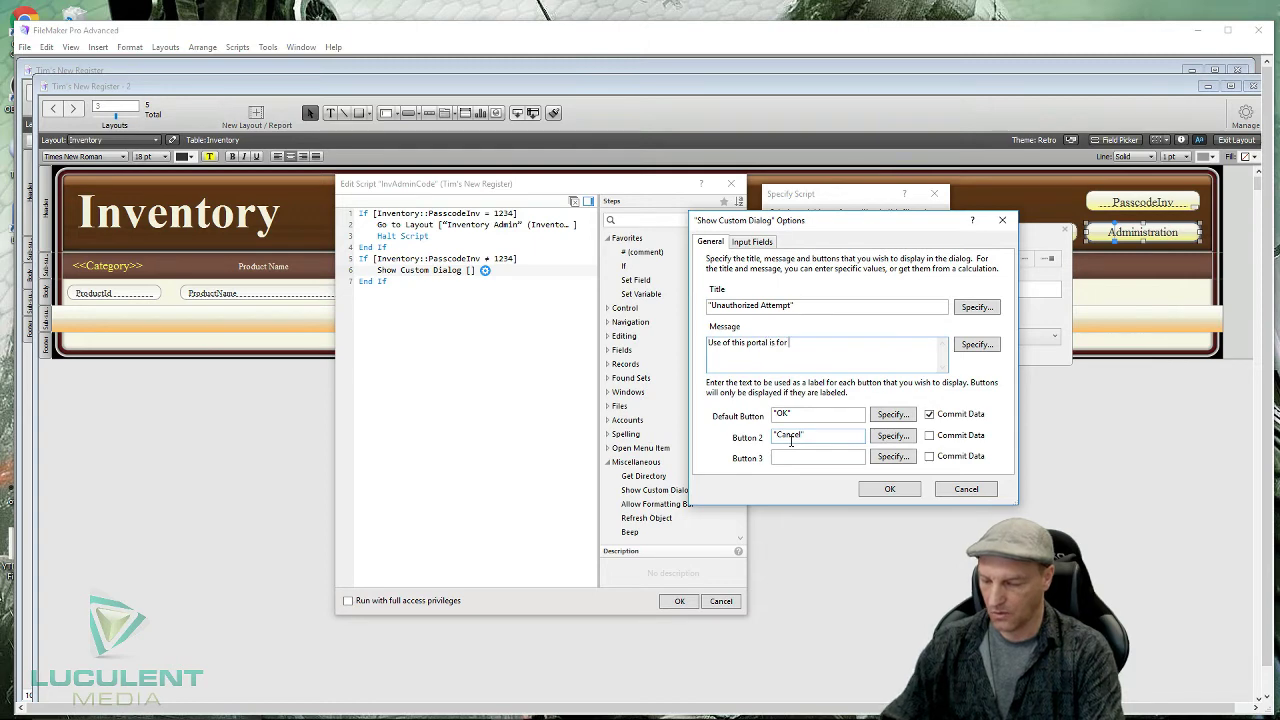
text( Adminis)
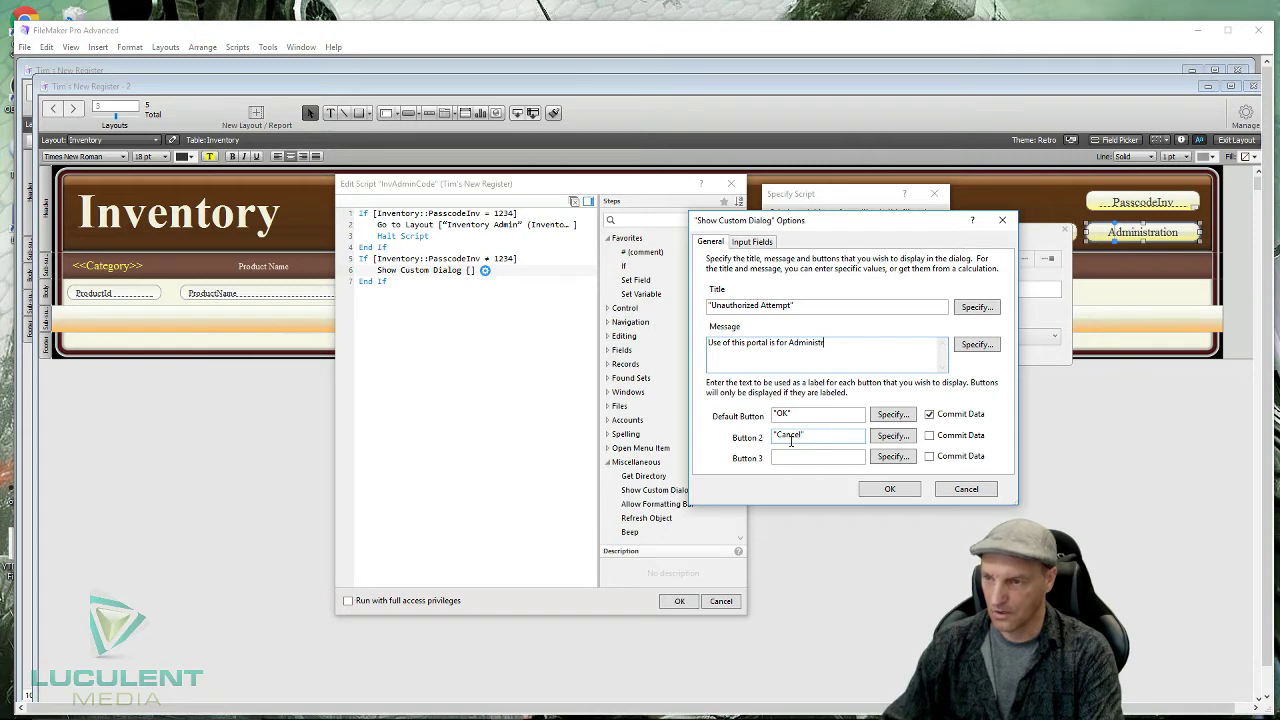
text(tratio)
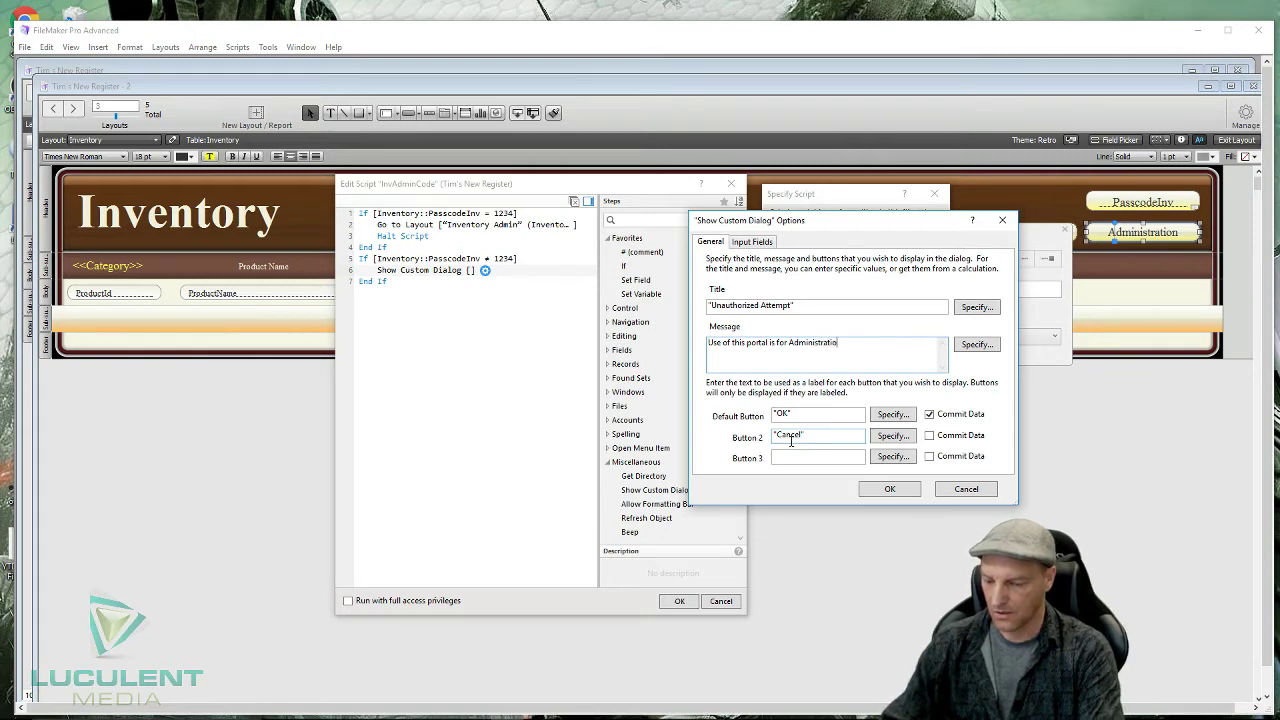
text(n On)
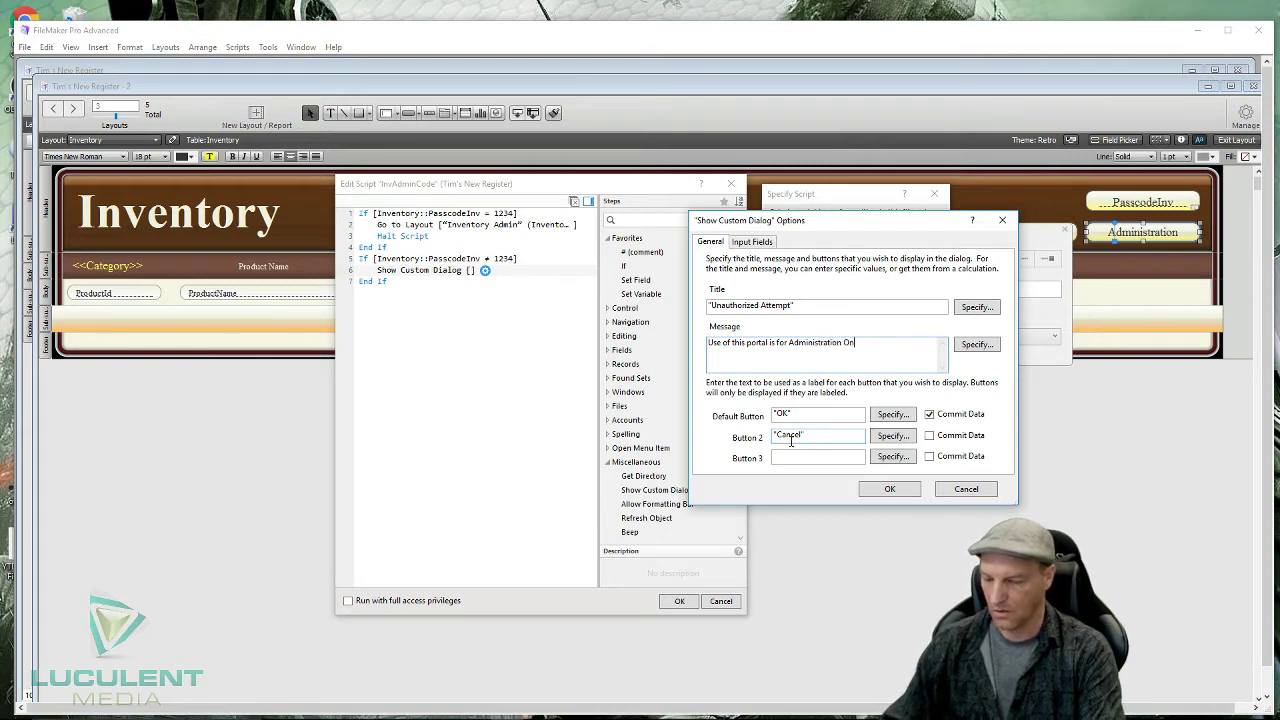
text(ly)
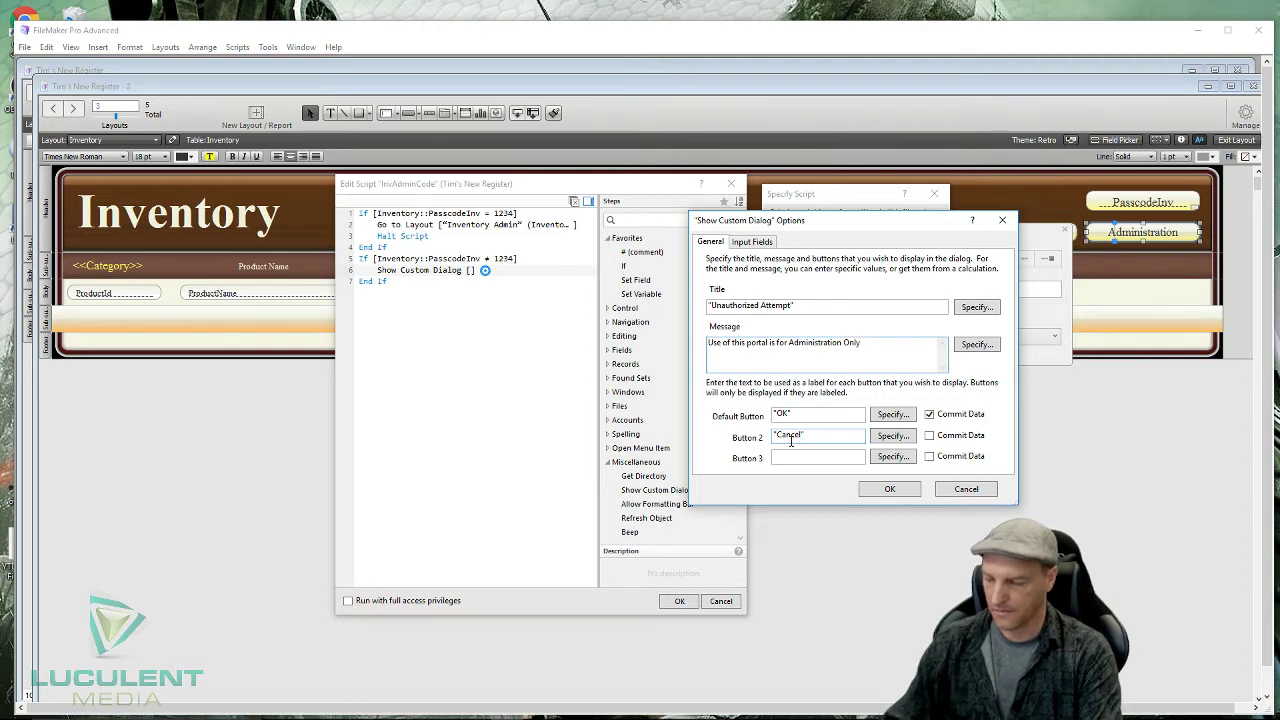
text(! D)
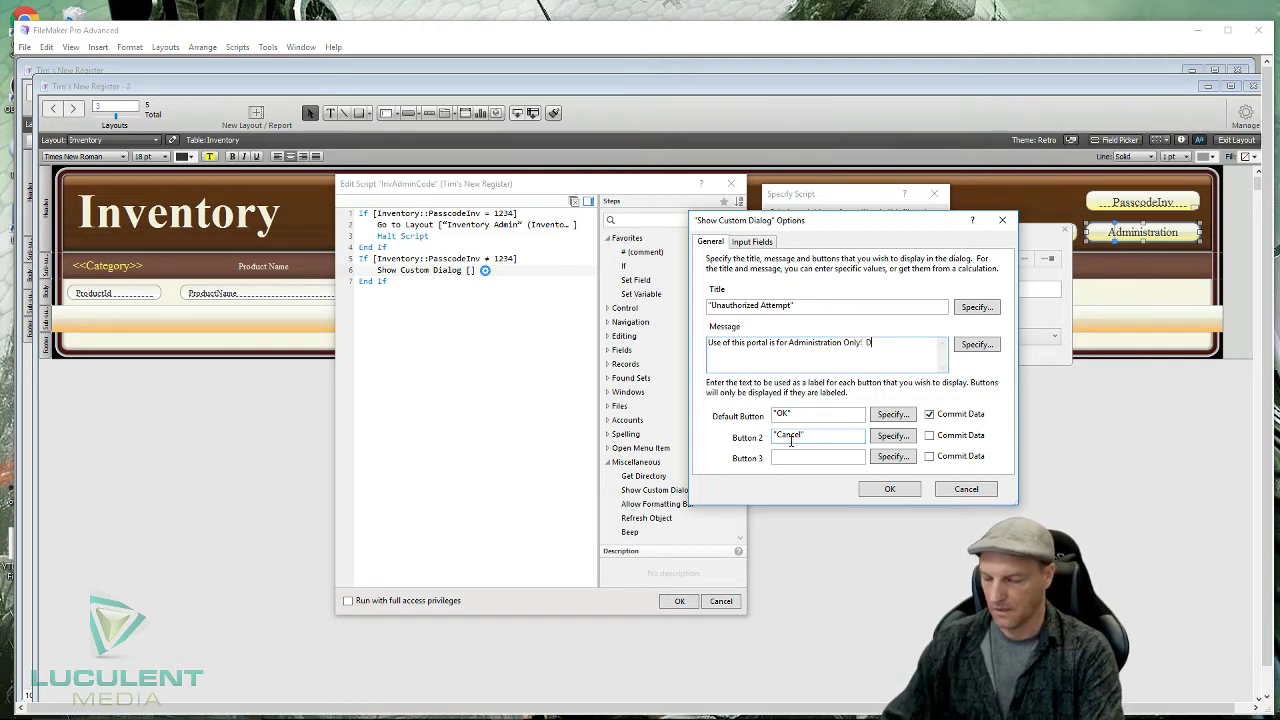
text(o not attem)
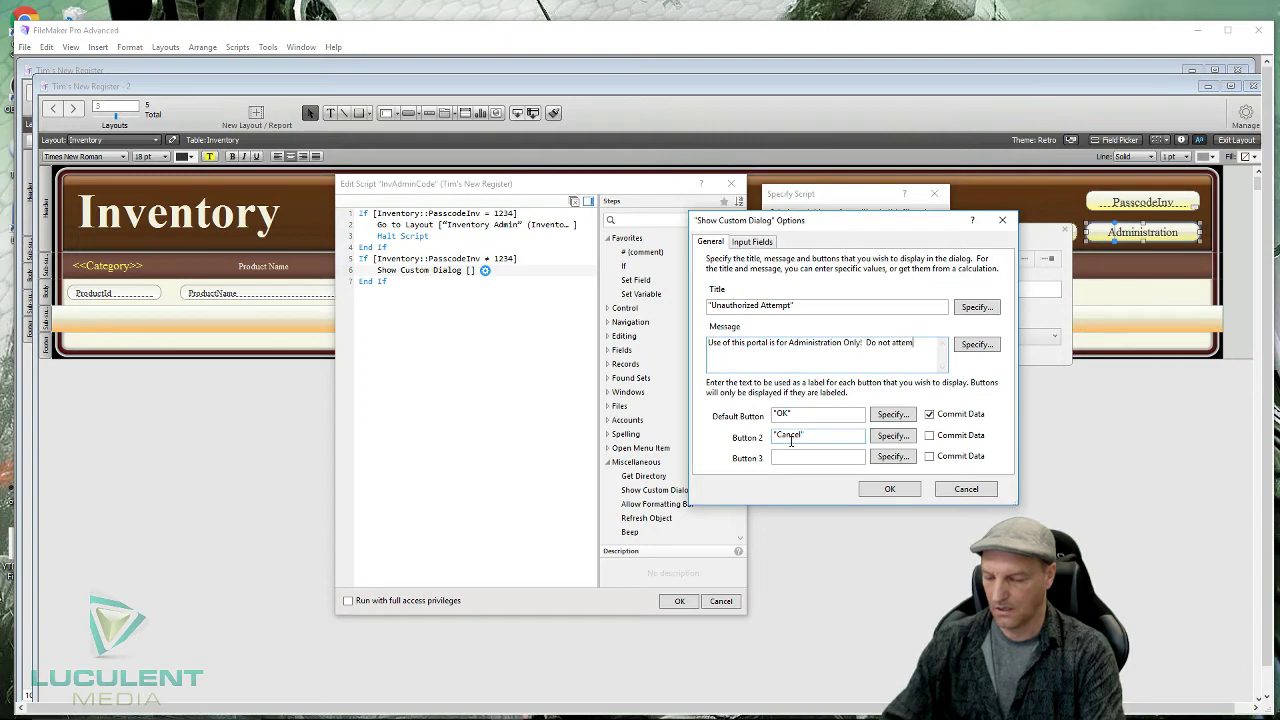
text(pt further)
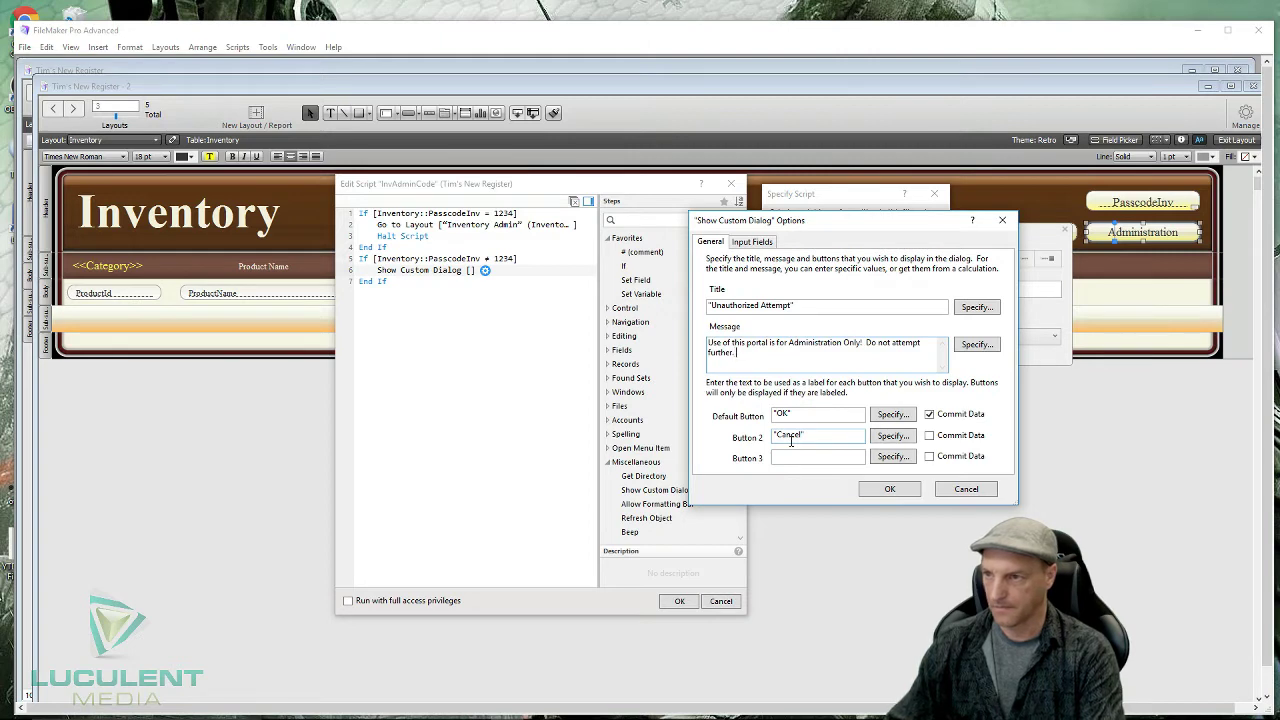
text(.  Admin)
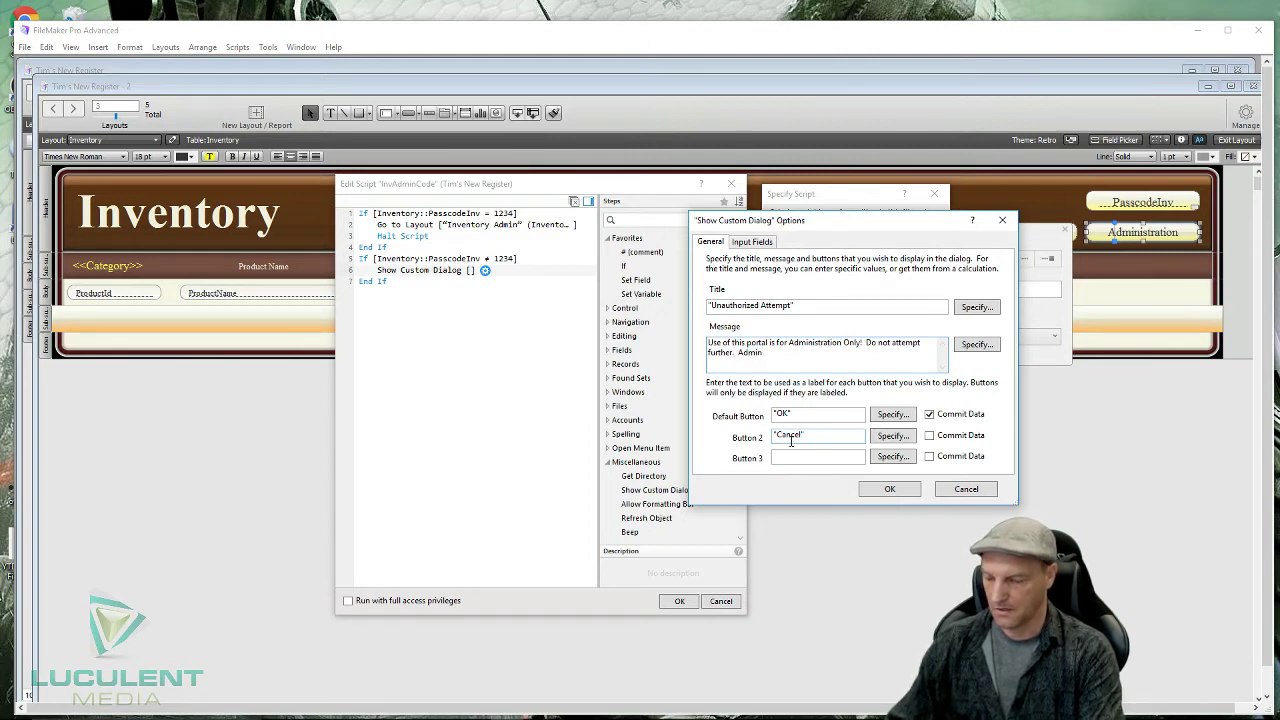
text( has been)
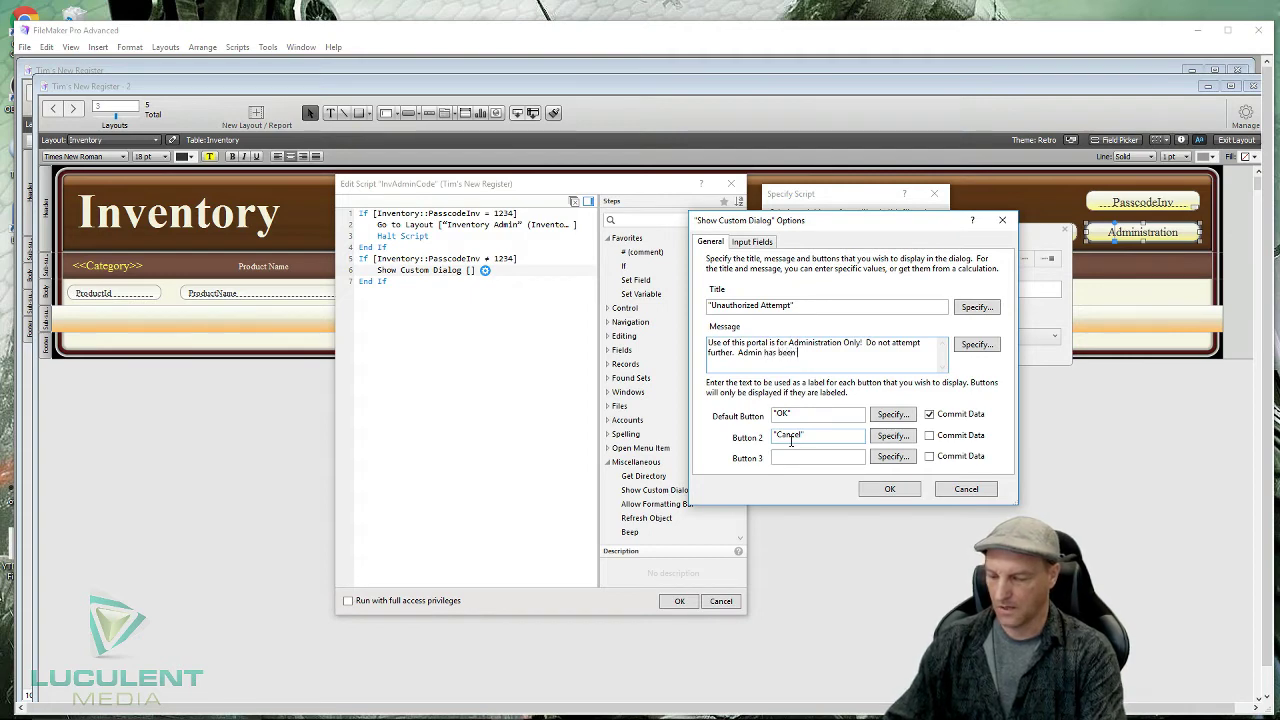
text( notified of this)
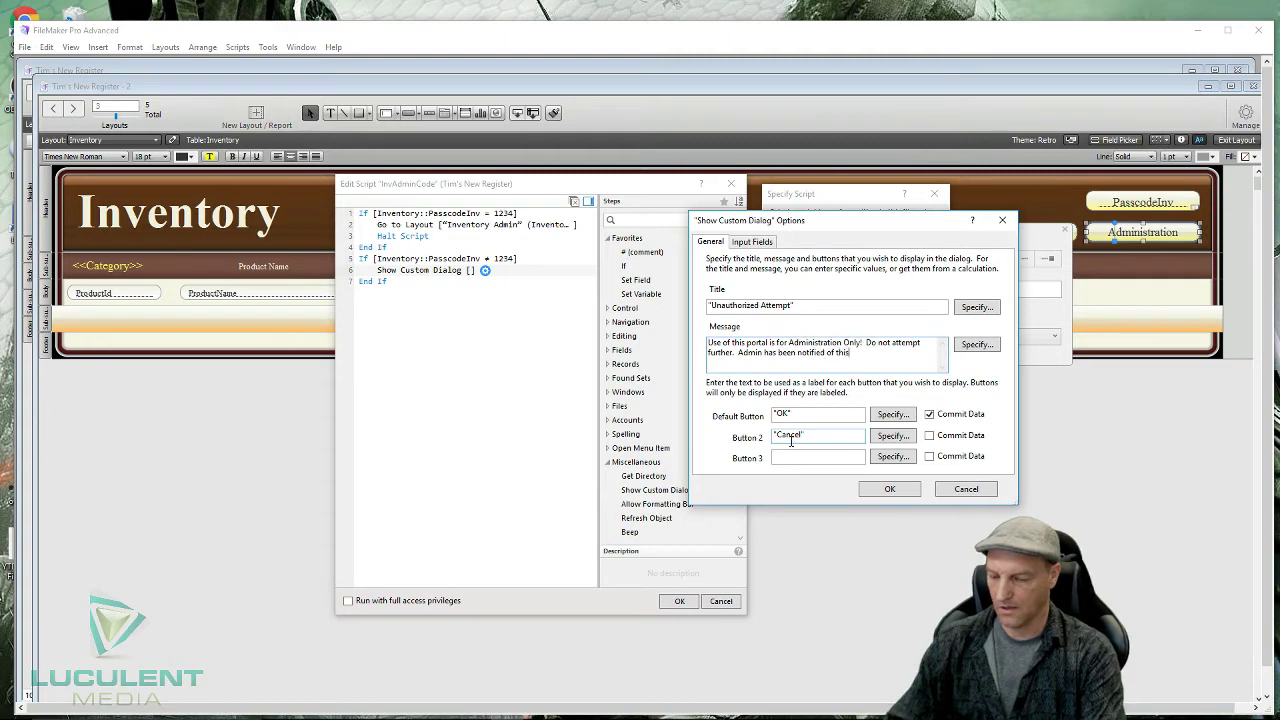
text(attempt)
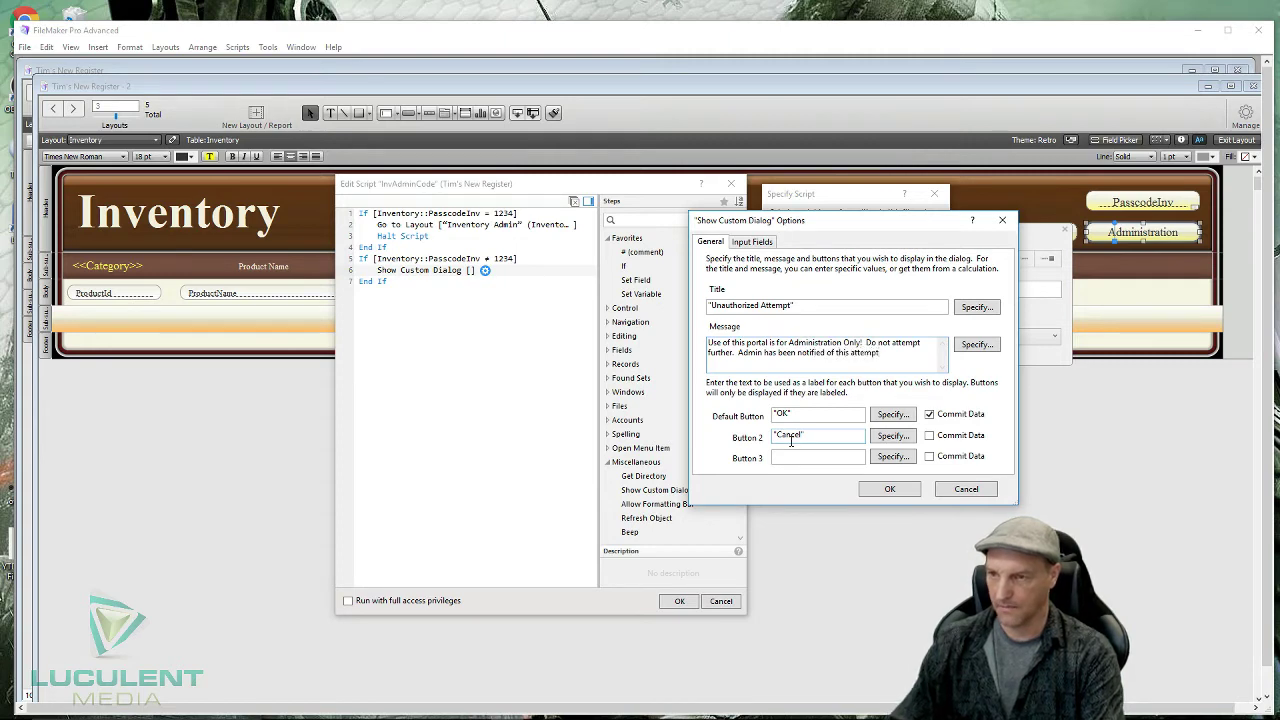
text(.)
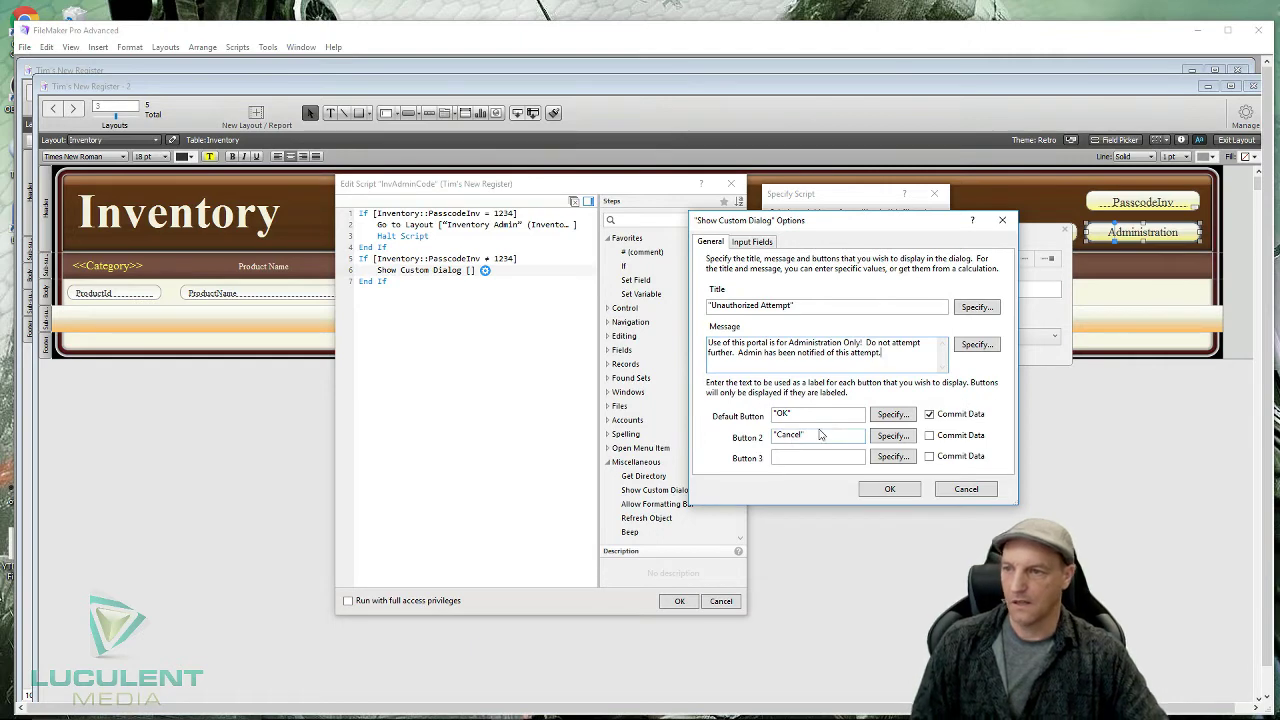
drag(812, 437, 771, 437)
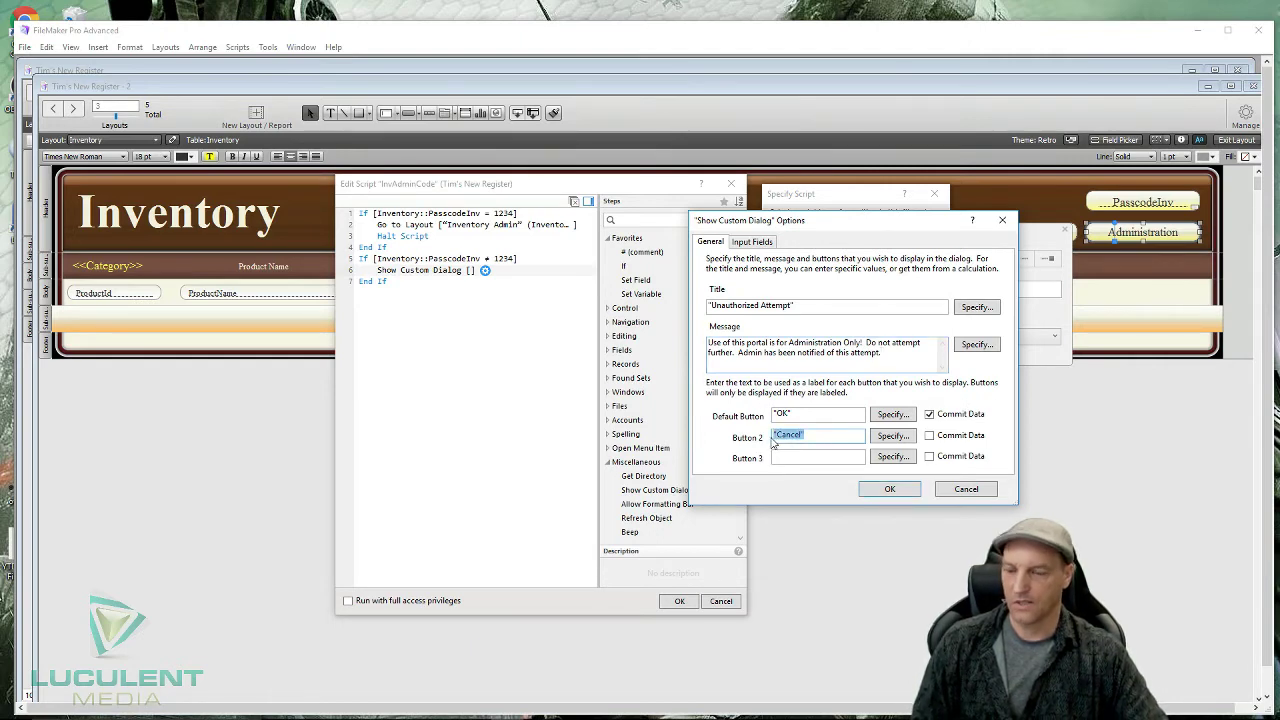
key(BackSpace)
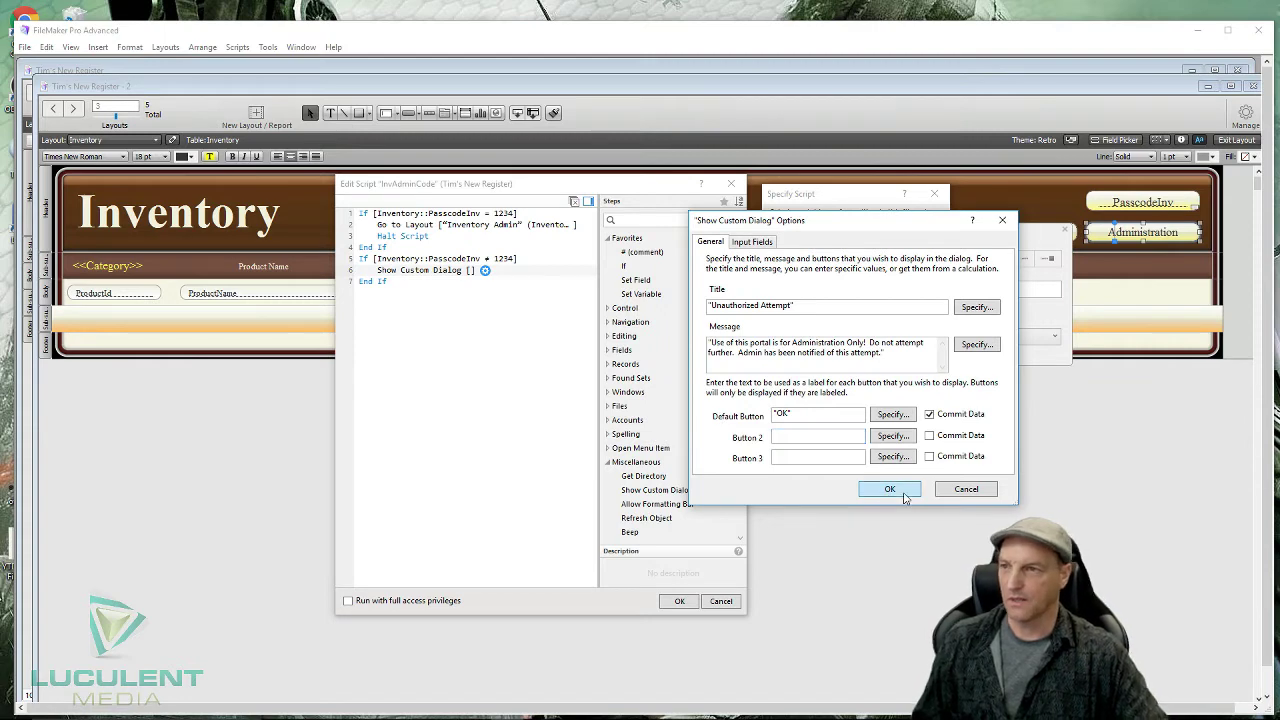
click(903, 493)
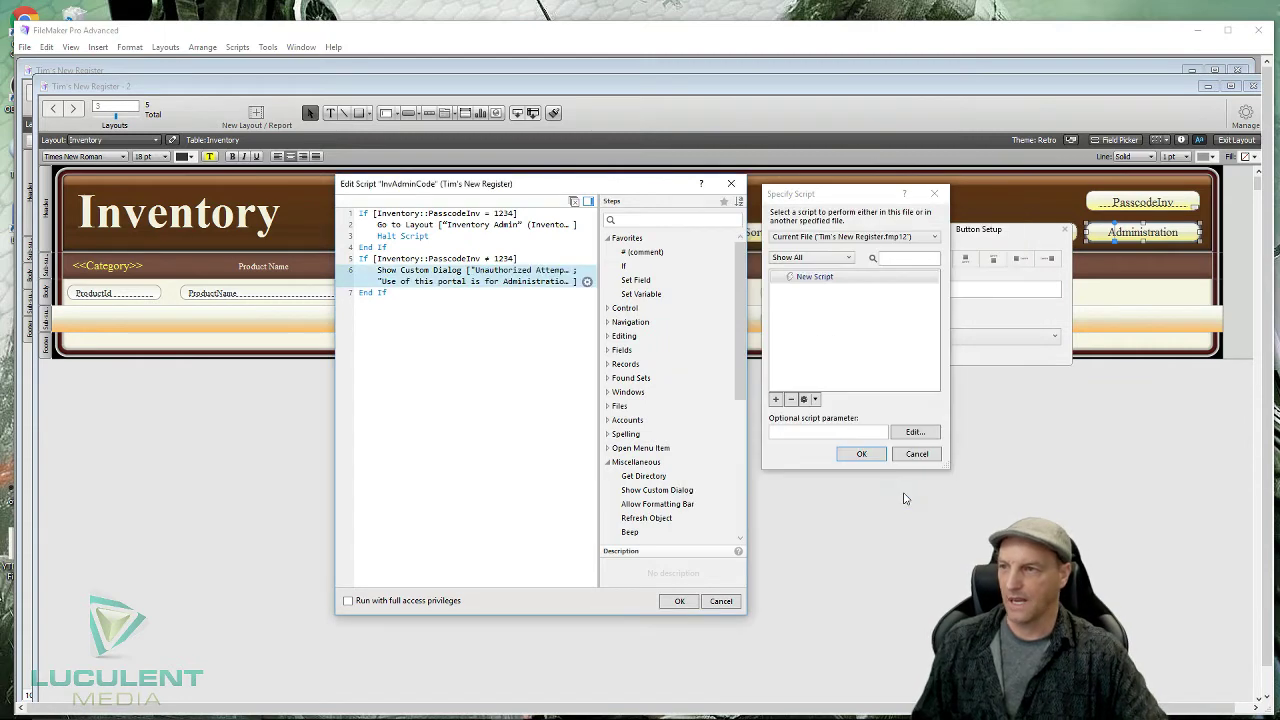
- Add a Halt Script step to InvAdminCode and move it above the closing End If
click(489, 338)
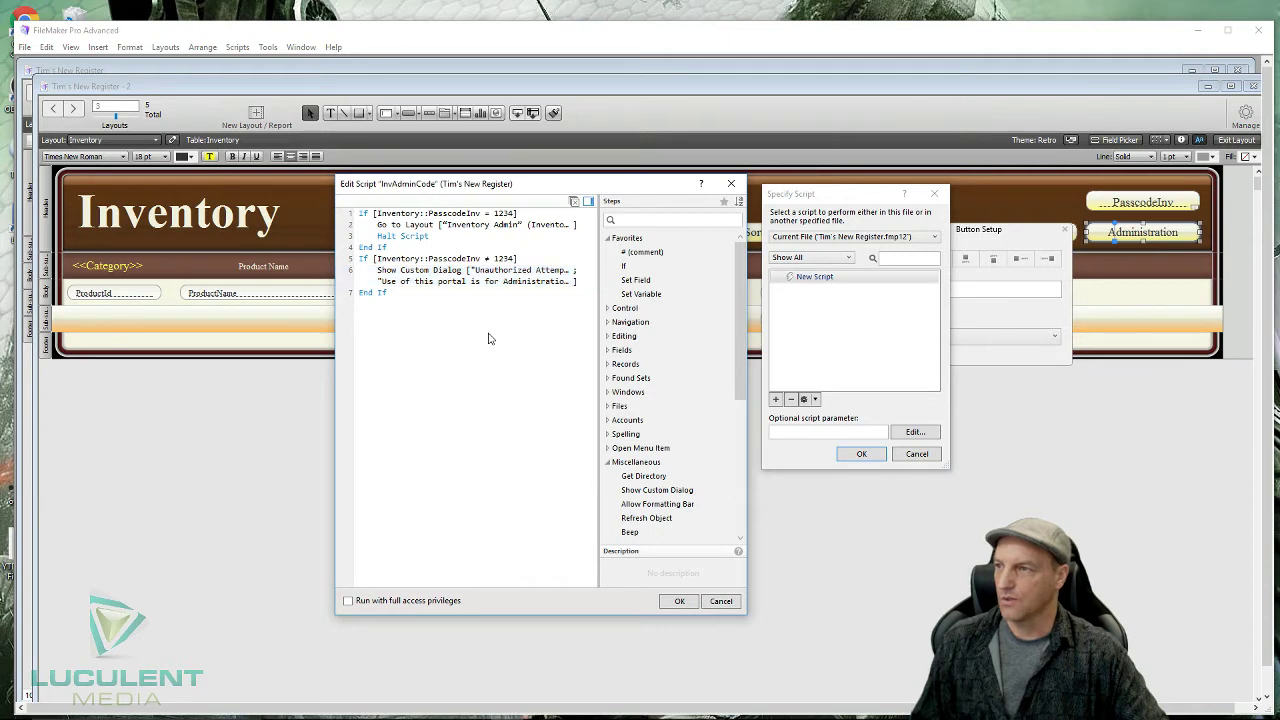
text(Hal)
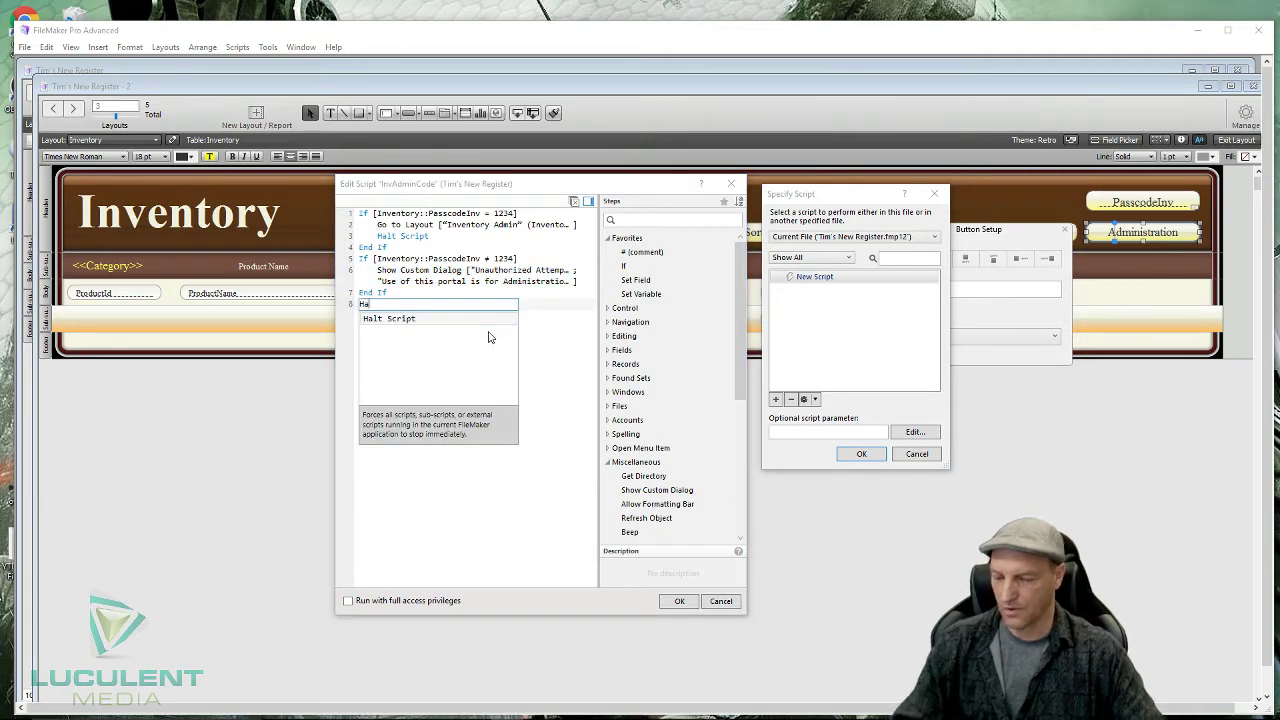
click(399, 319)
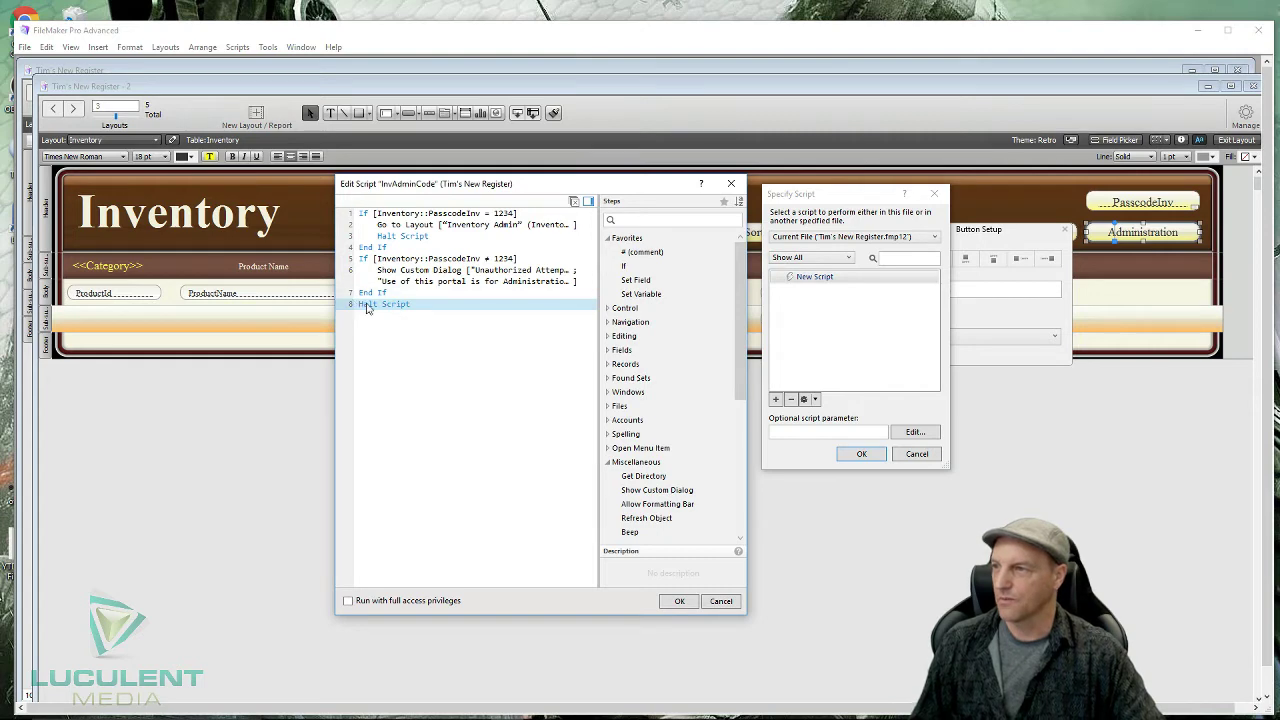
drag(367, 307, 372, 291)
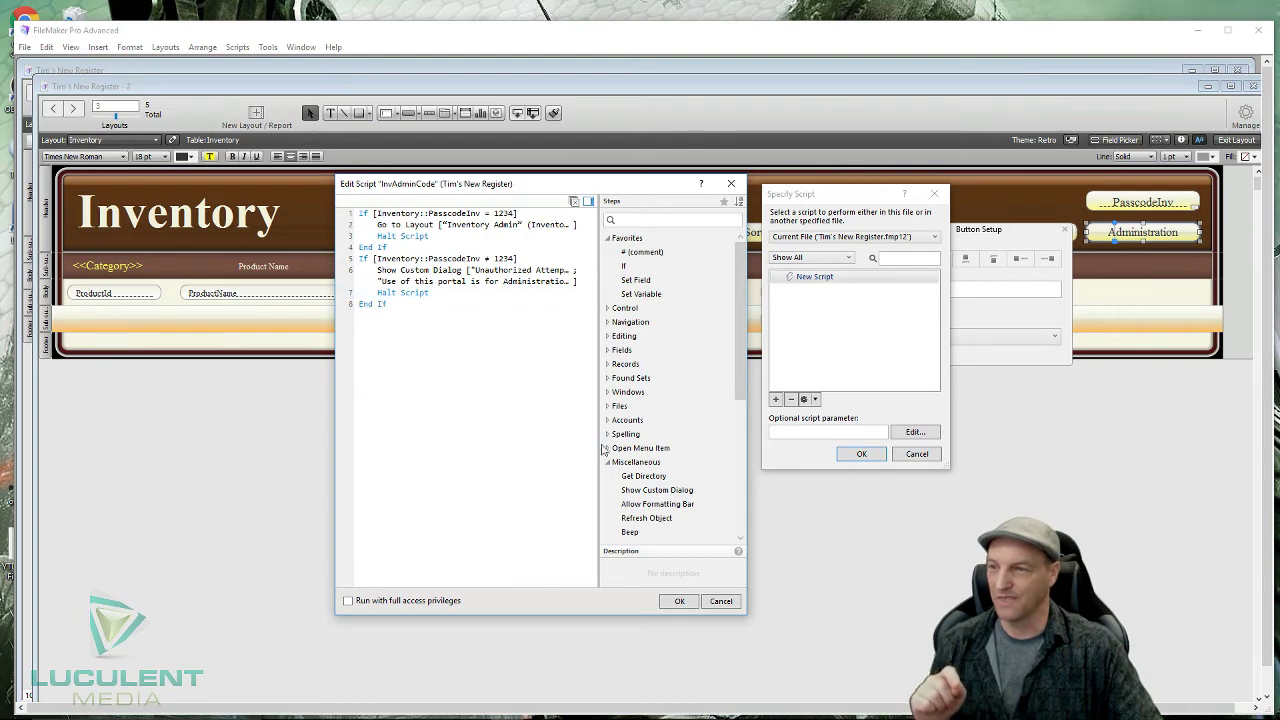
scroll(685, 537, down, 3)
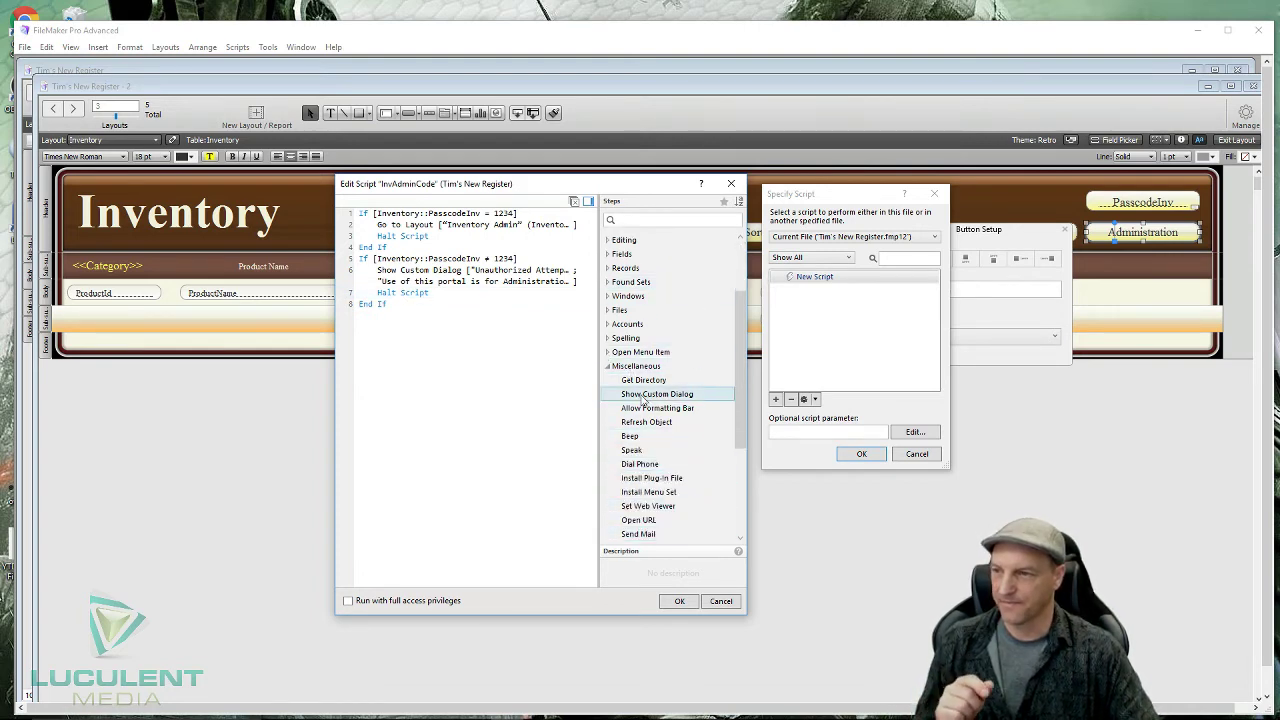
scroll(643, 400, down, 1)
scroll(641, 421, down, 1)
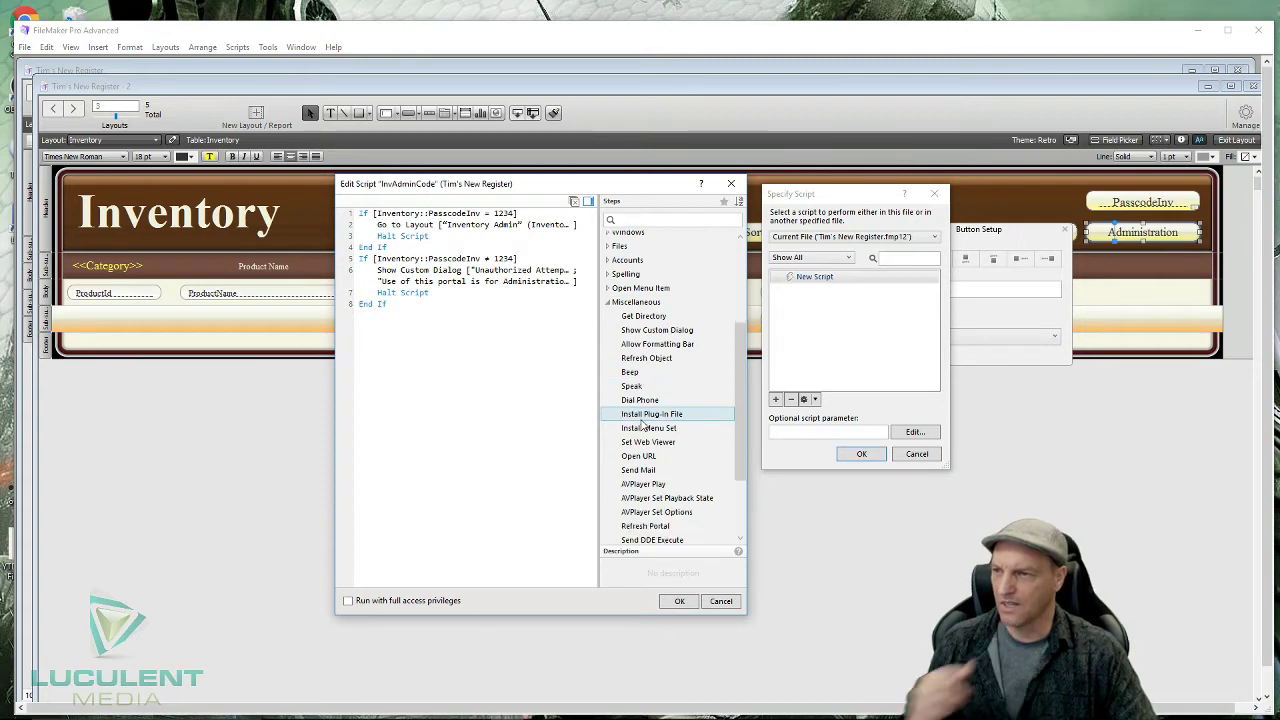
scroll(643, 424, down, 2)
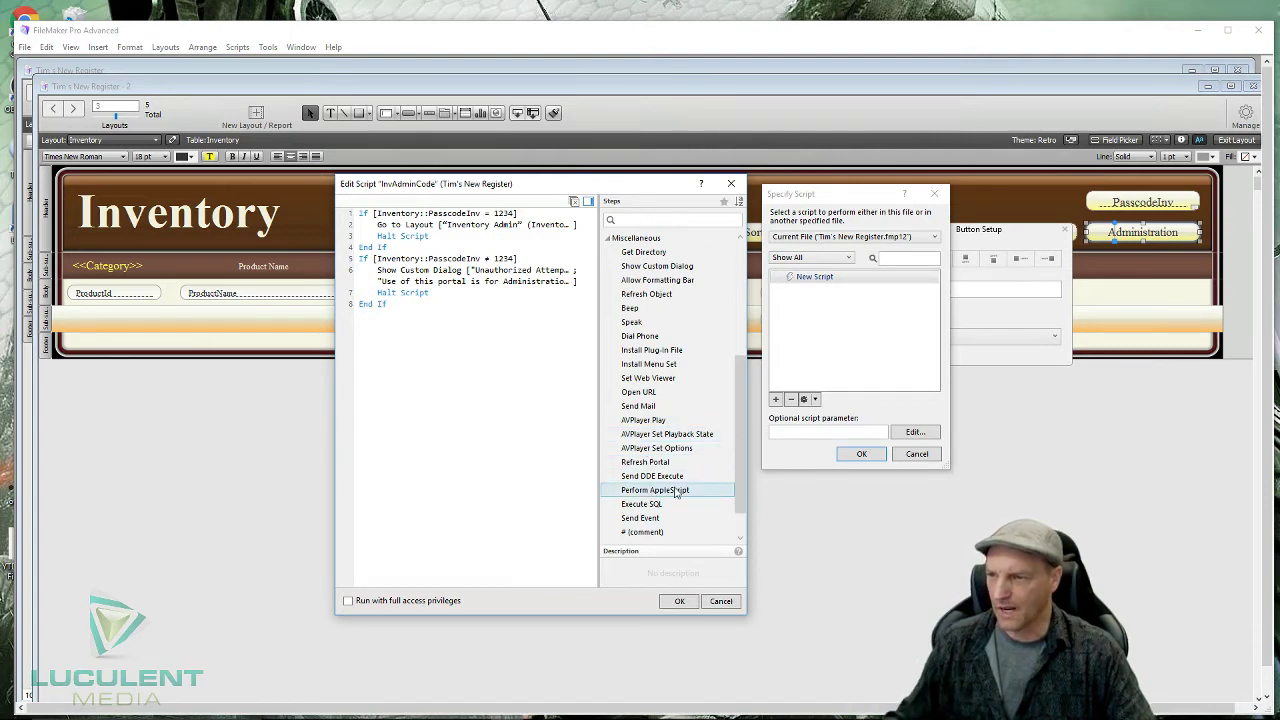
scroll(673, 494, down, 1)
scroll(671, 494, down, 1)
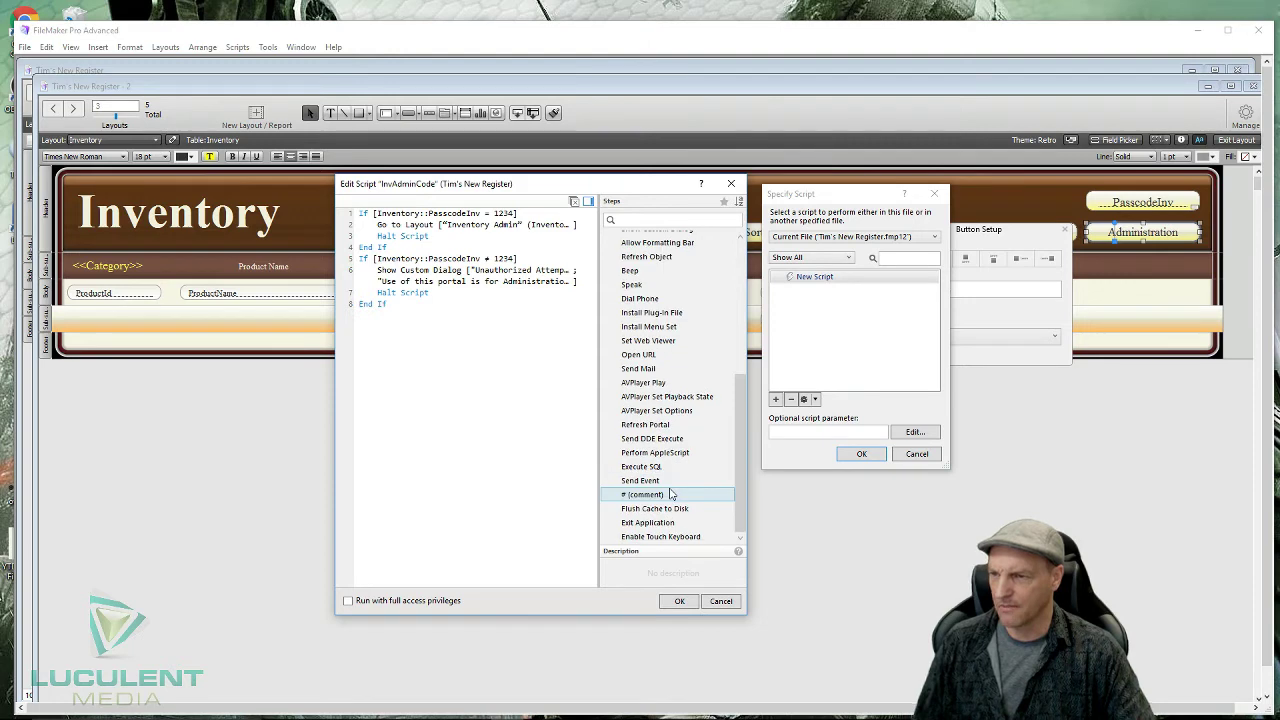
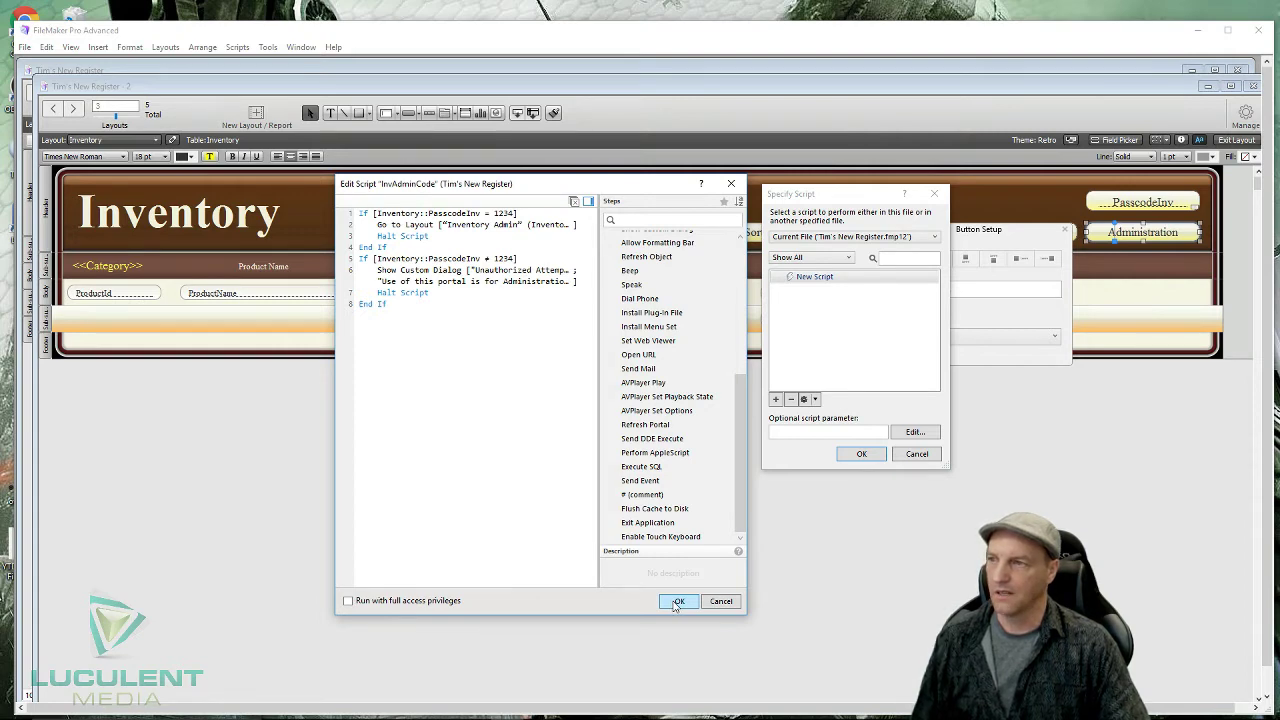
- Save InvAdminCode, assign it to the right Administration button, and return to Browse mode
click(676, 603)
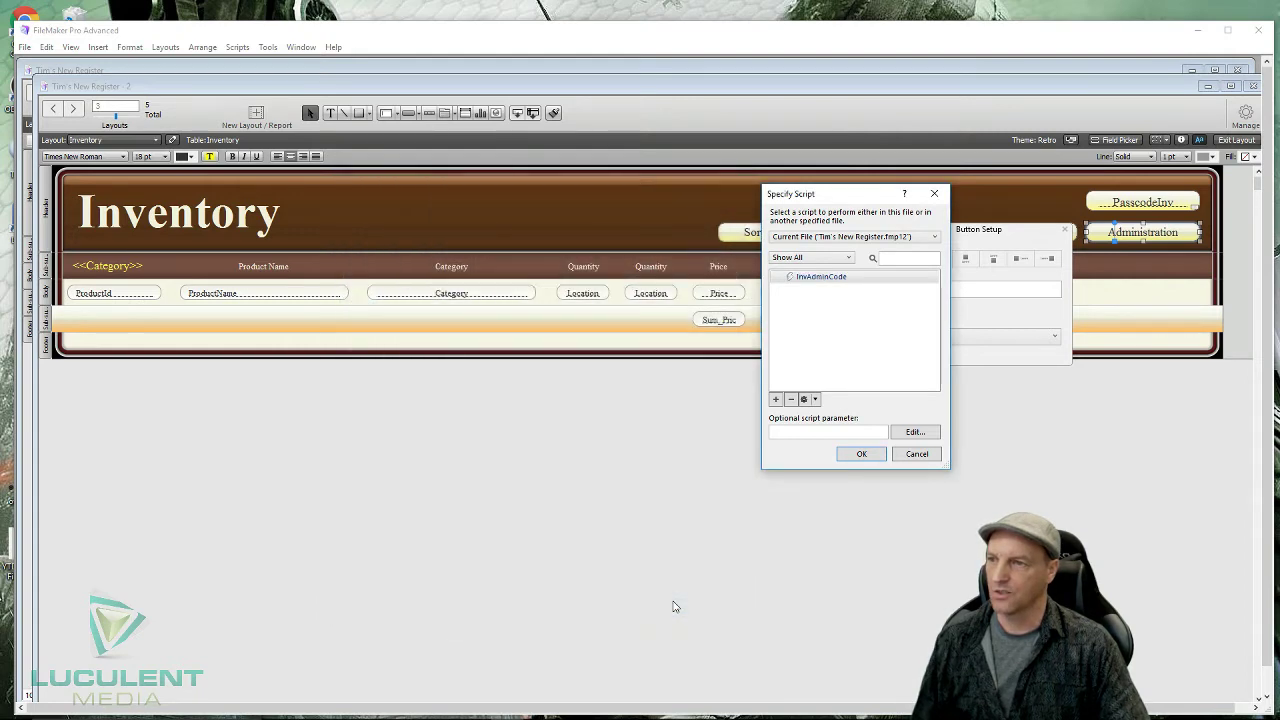
click(870, 455)
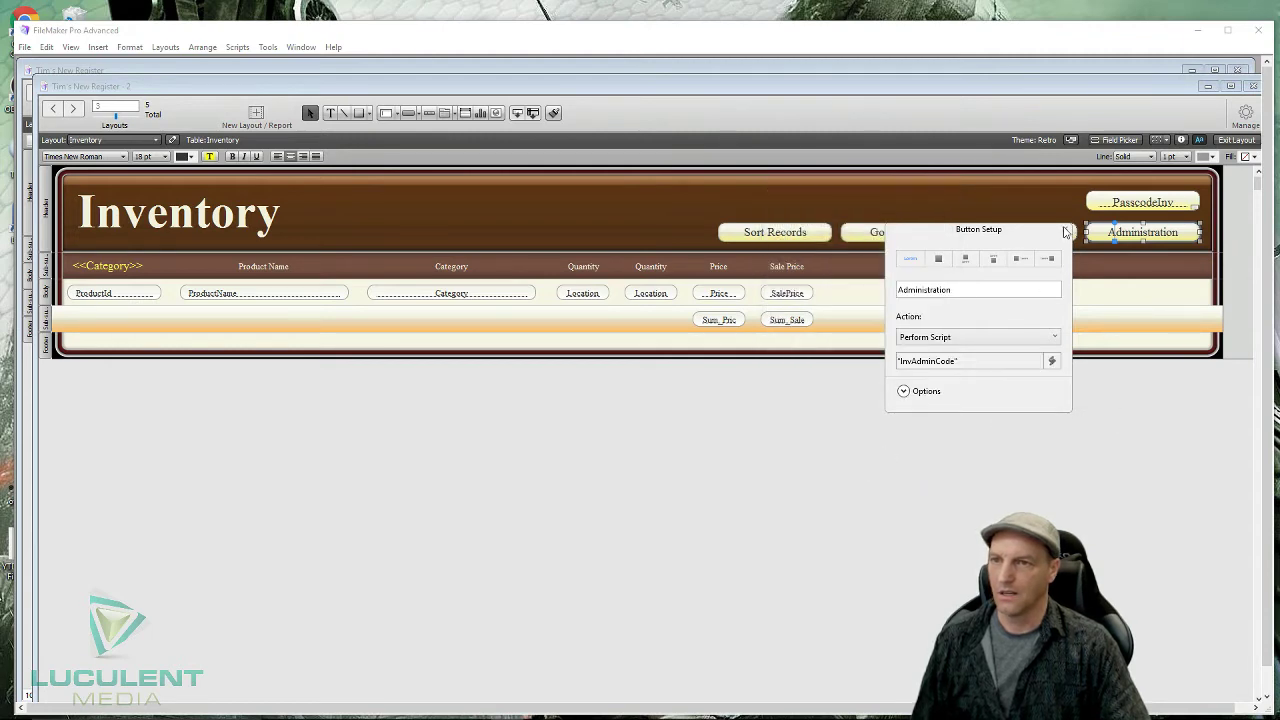
click(1065, 230)
click(1236, 139)
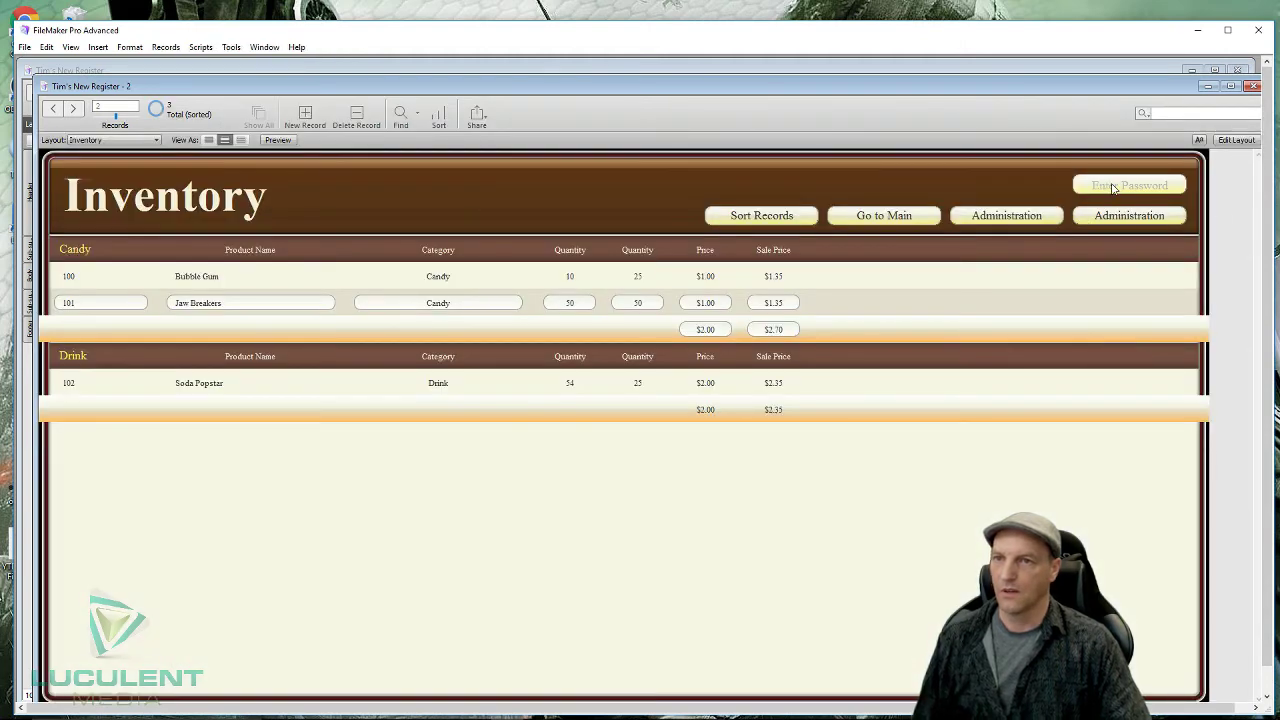
- Enter a wrong passcode, try Administration, and dismiss the Unauthorized Attempt warning
click(1114, 189)
text(1324)
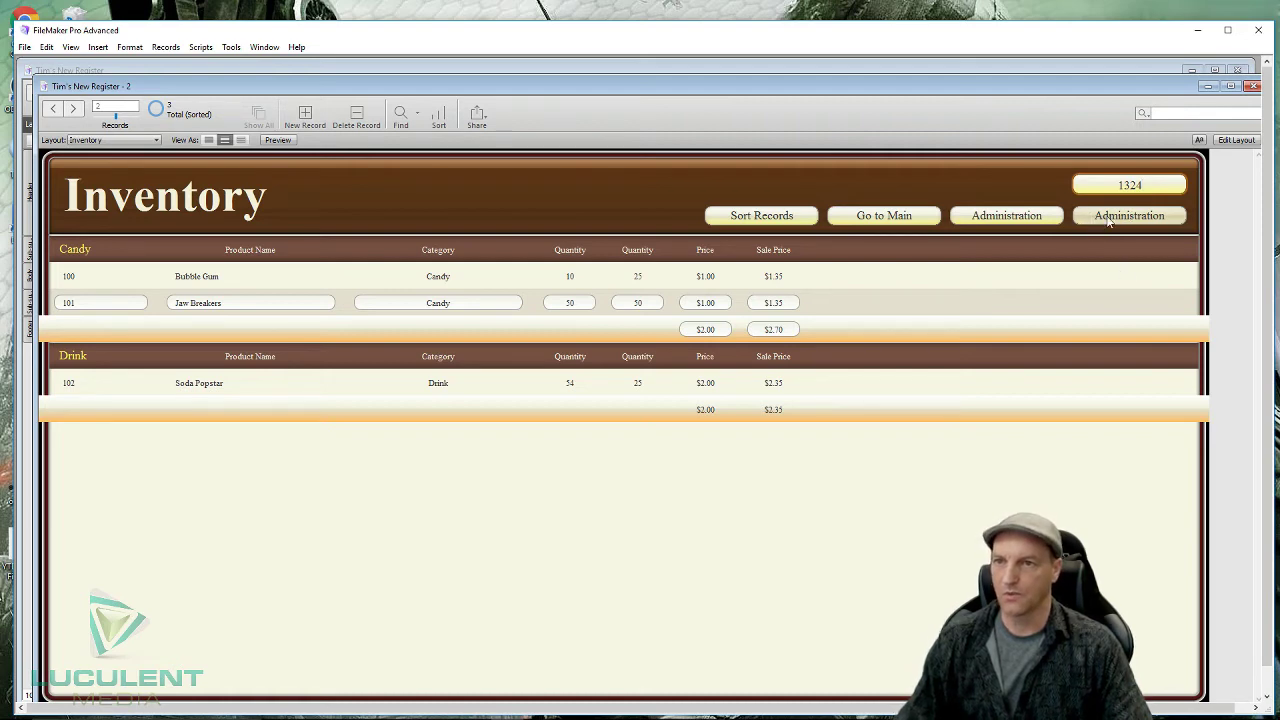
click(1108, 218)
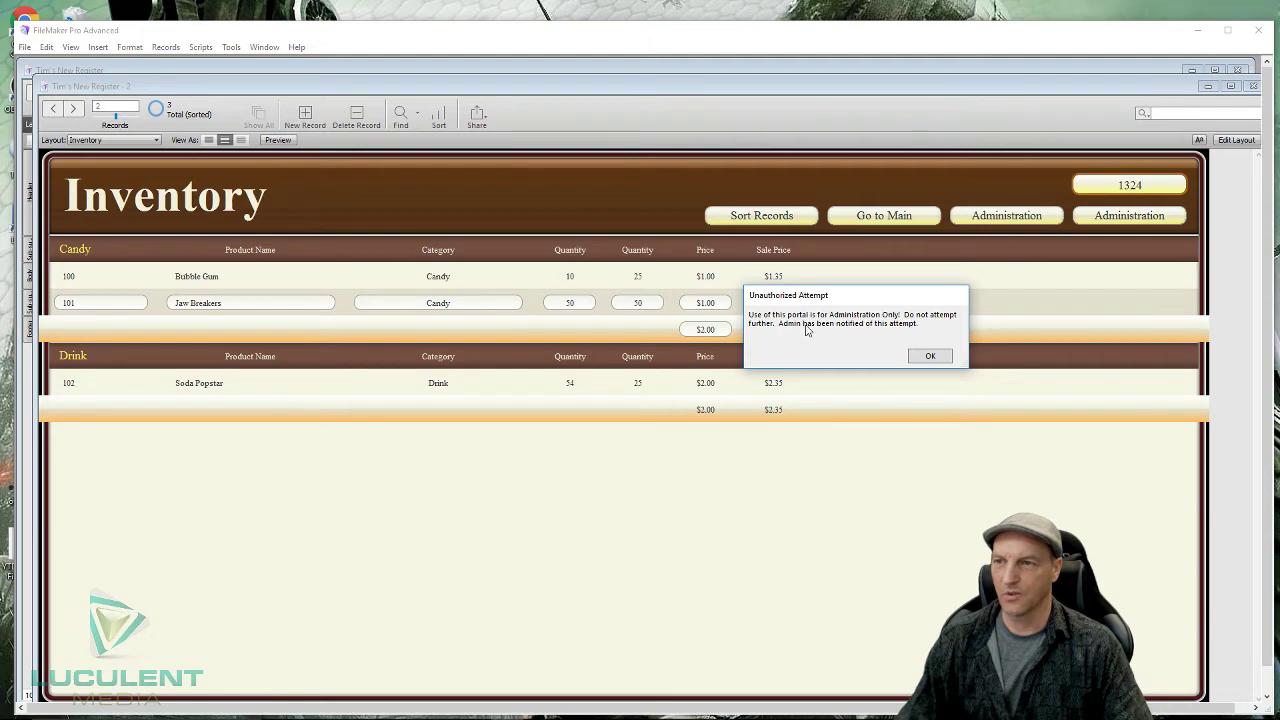
click(928, 357)
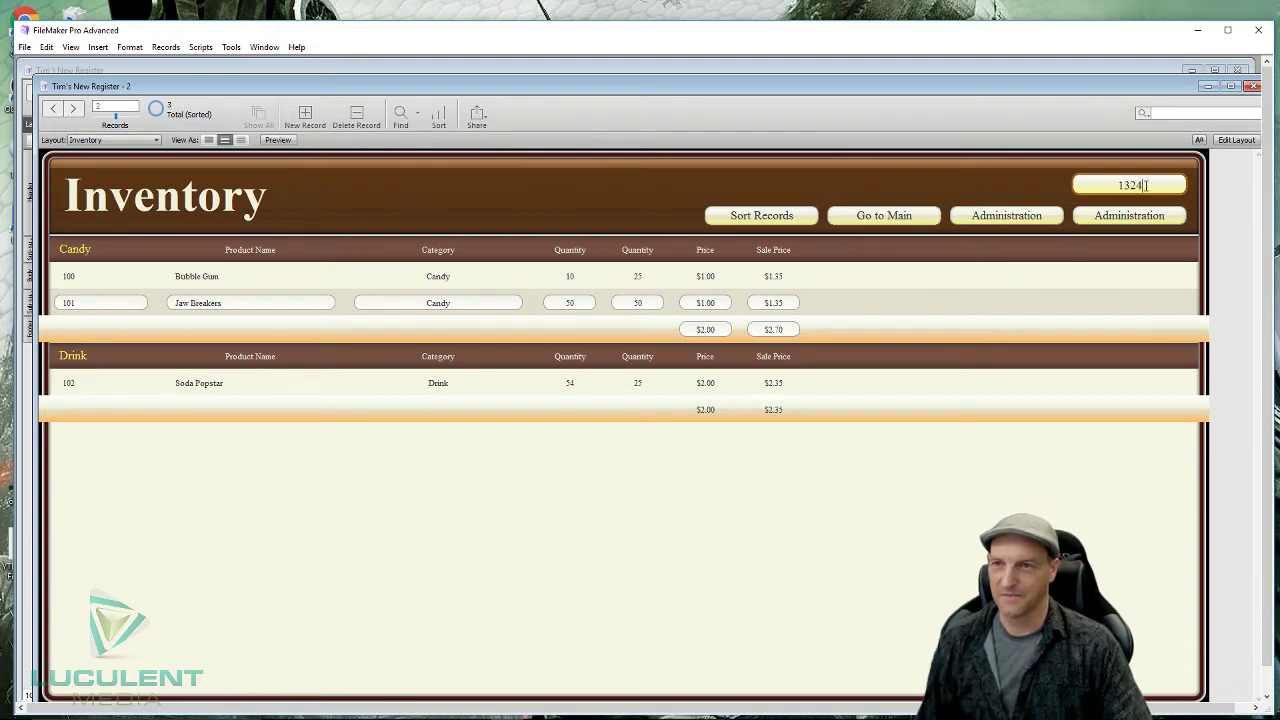
- Enter the correct admin passcode to reach Inventory Admin, then go back to the Inventory layout
click(1106, 183)
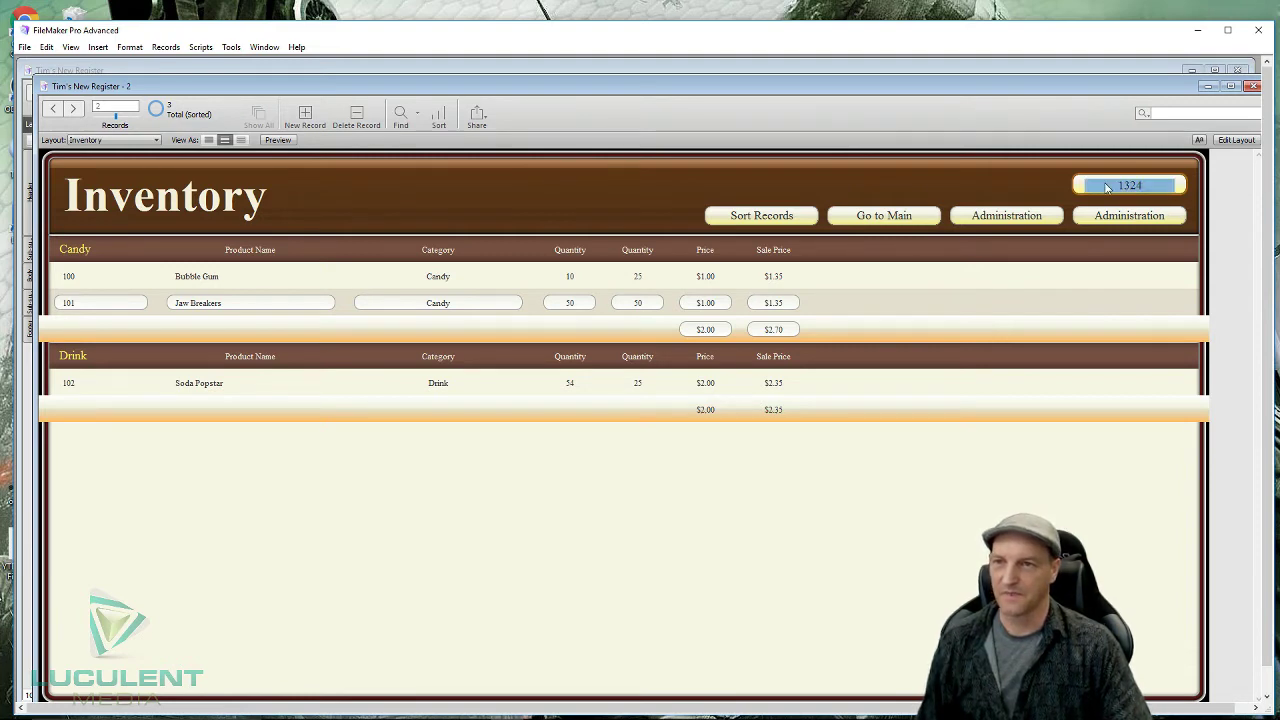
text(1234)
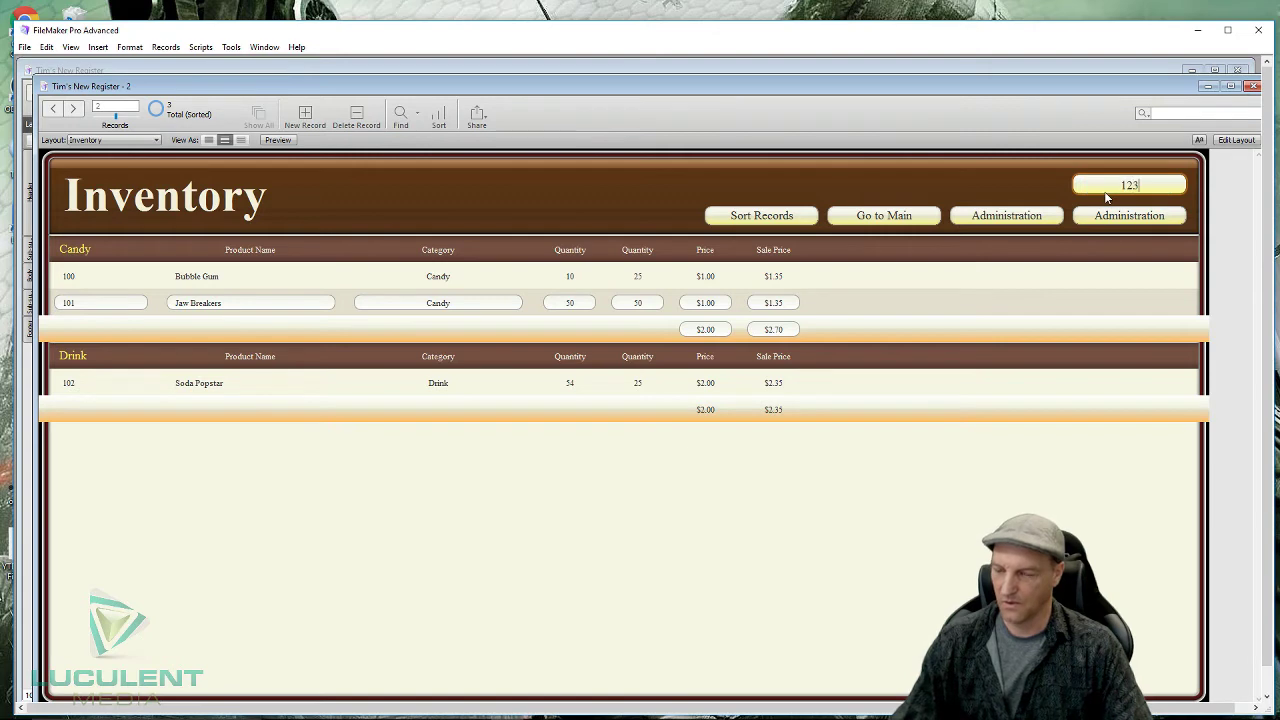
click(1118, 222)
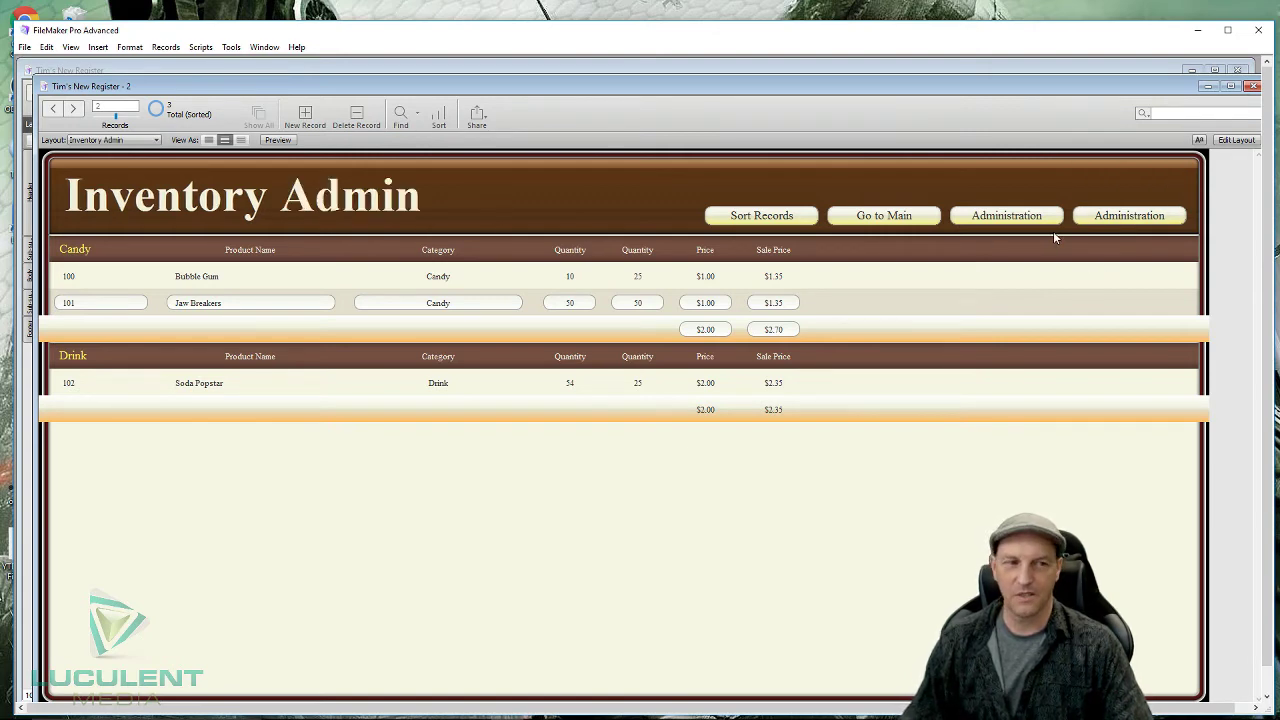
click(150, 141)
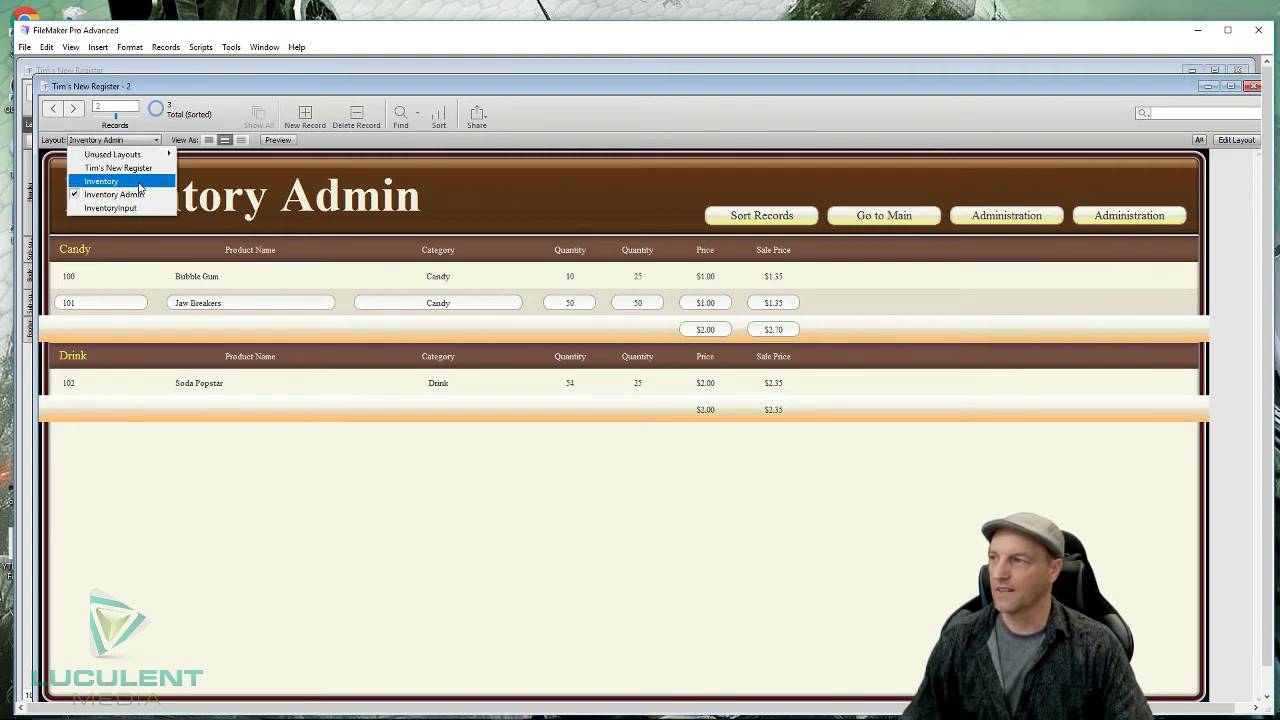
click(139, 184)
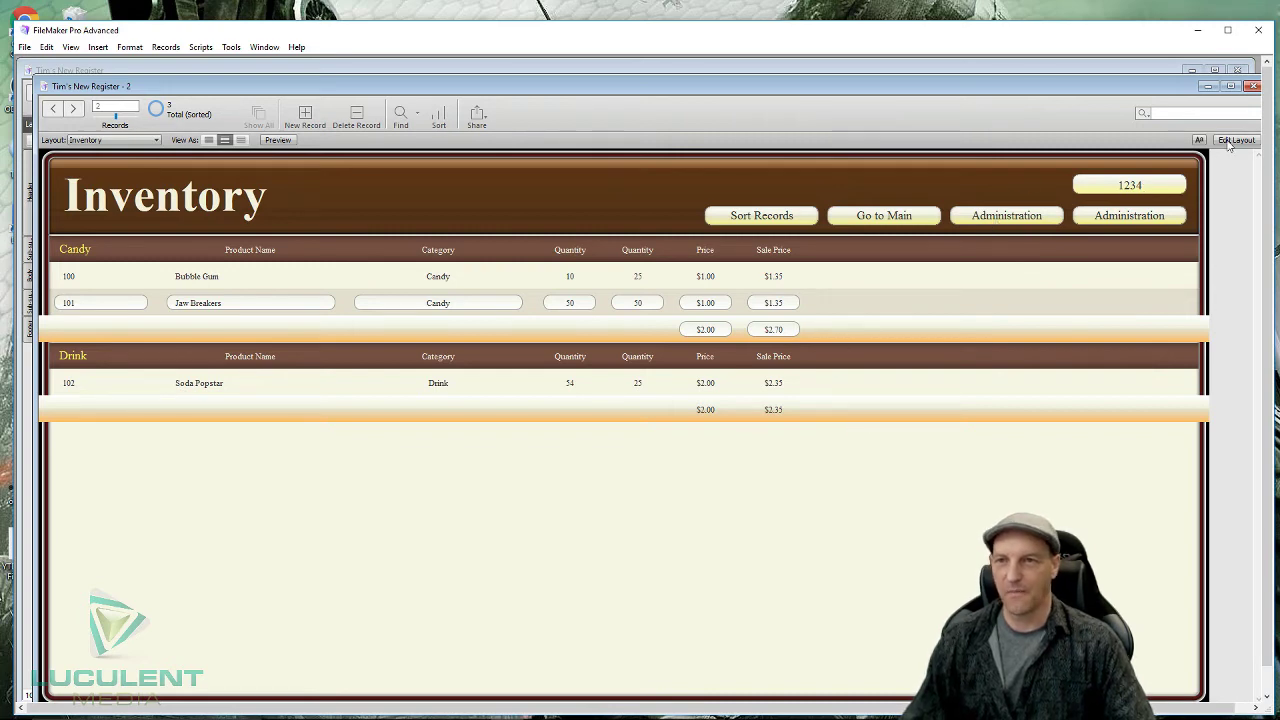
- In Layout mode, make the PasscodeInv field enterable in Browse mode only, not Find mode
click(1235, 140)
click(1180, 202)
key(ctrl+i)
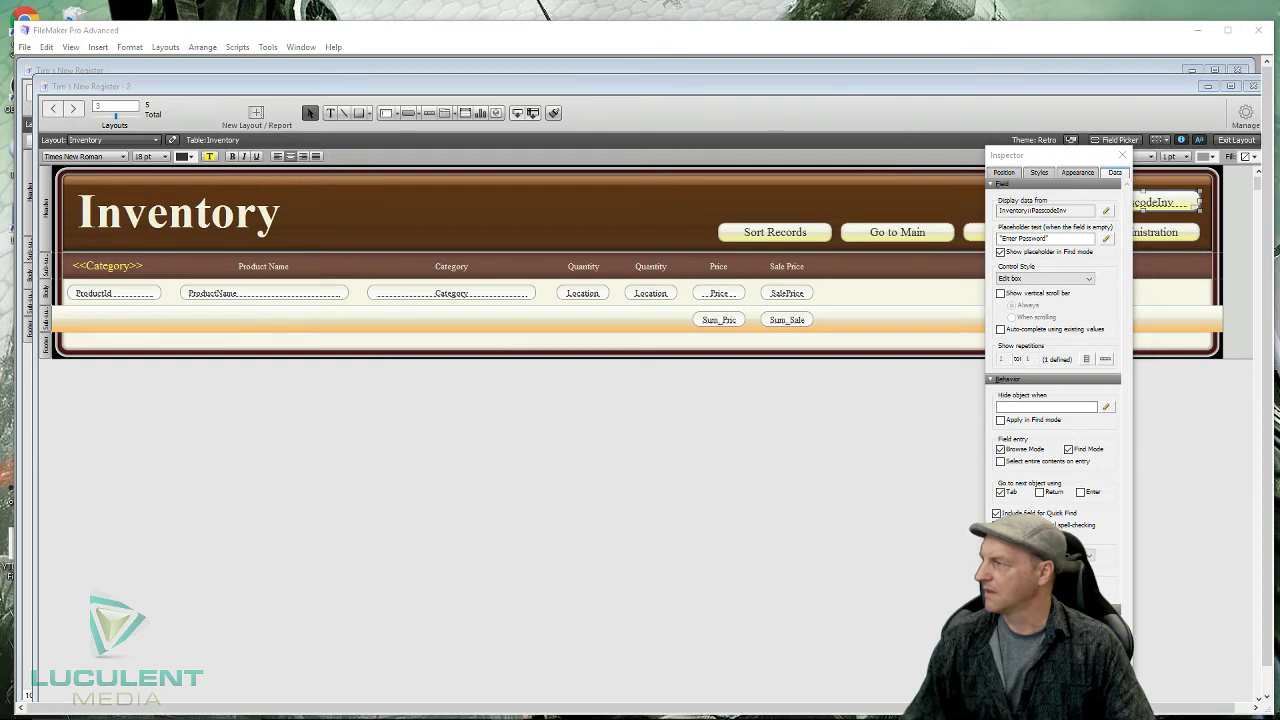
click(1106, 210)
drag(290, 330, 709, 206)
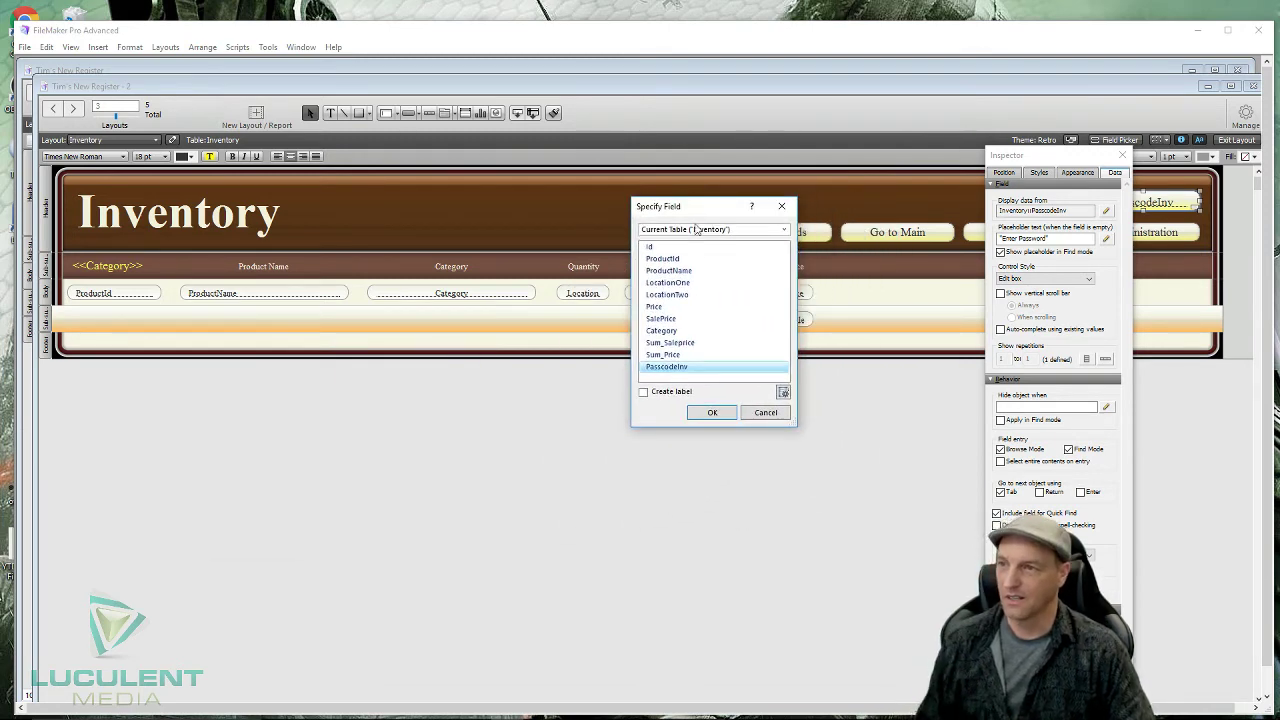
click(708, 415)
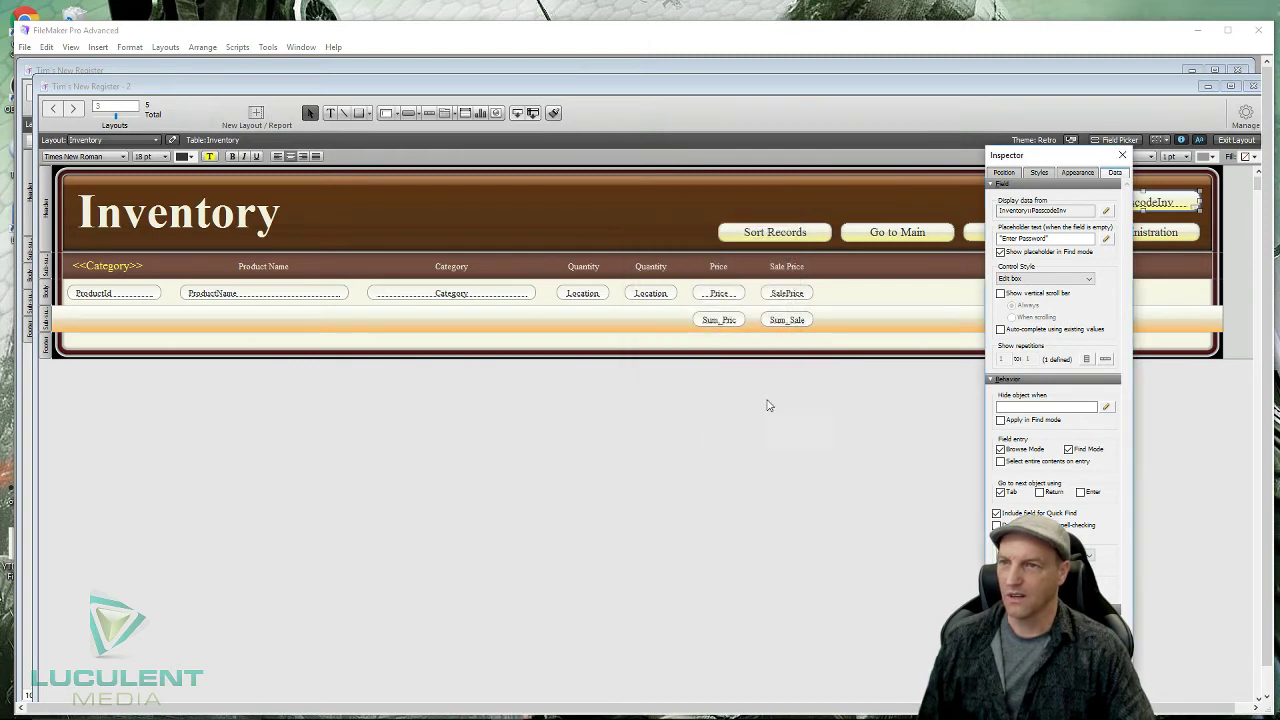
click(1068, 449)
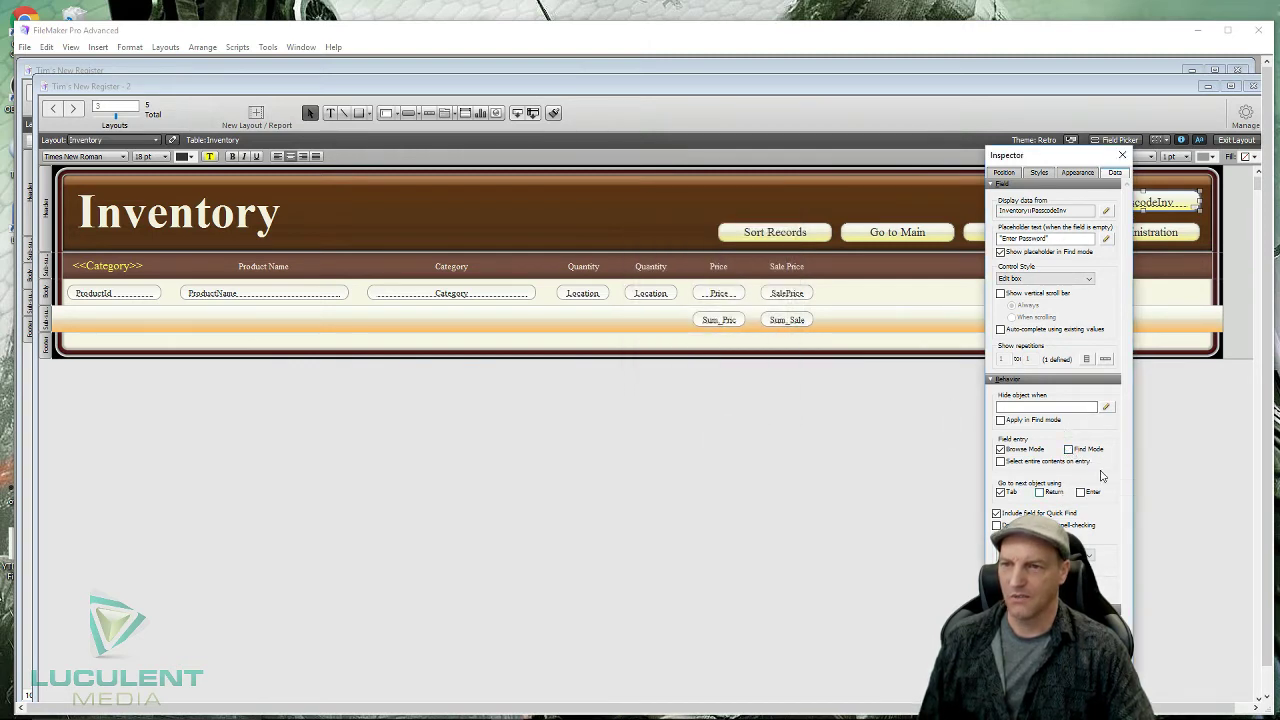
click(1124, 157)
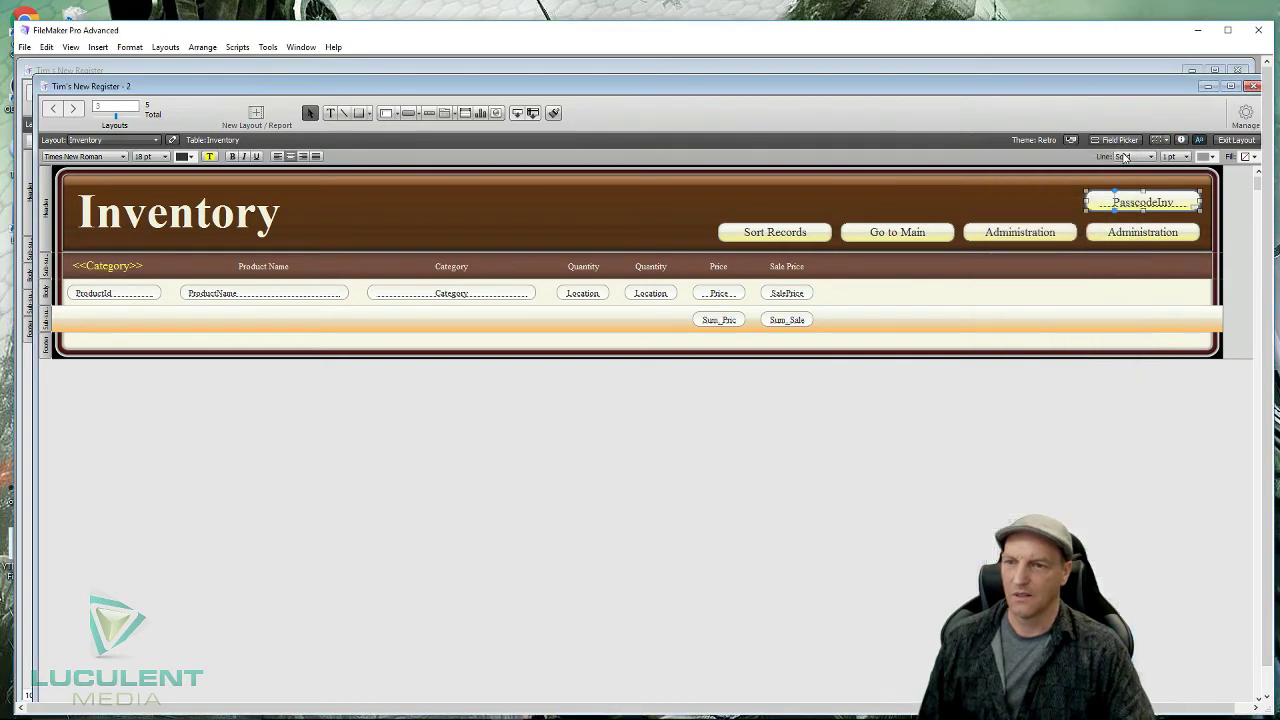
- In InvAdminCode, add a Set Field [Inventory::PasscodeInv; ""] step as line 2
click(1142, 234)
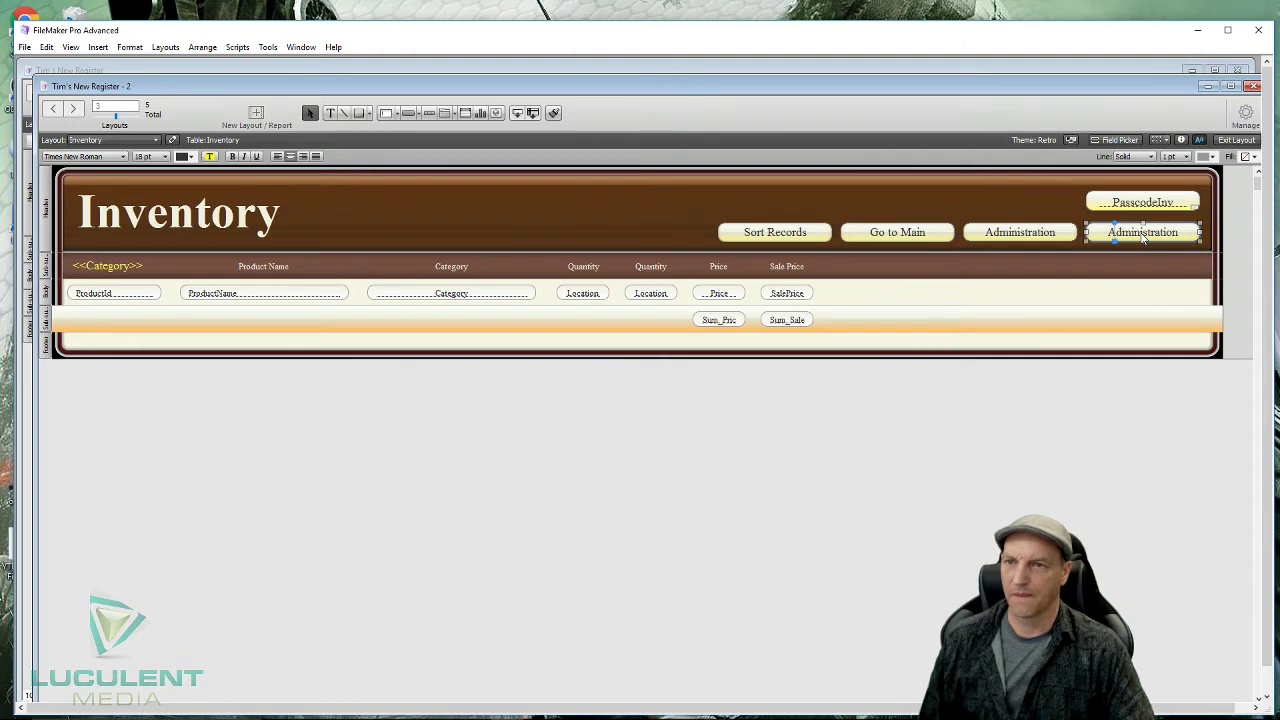
double_click(1142, 234)
click(952, 362)
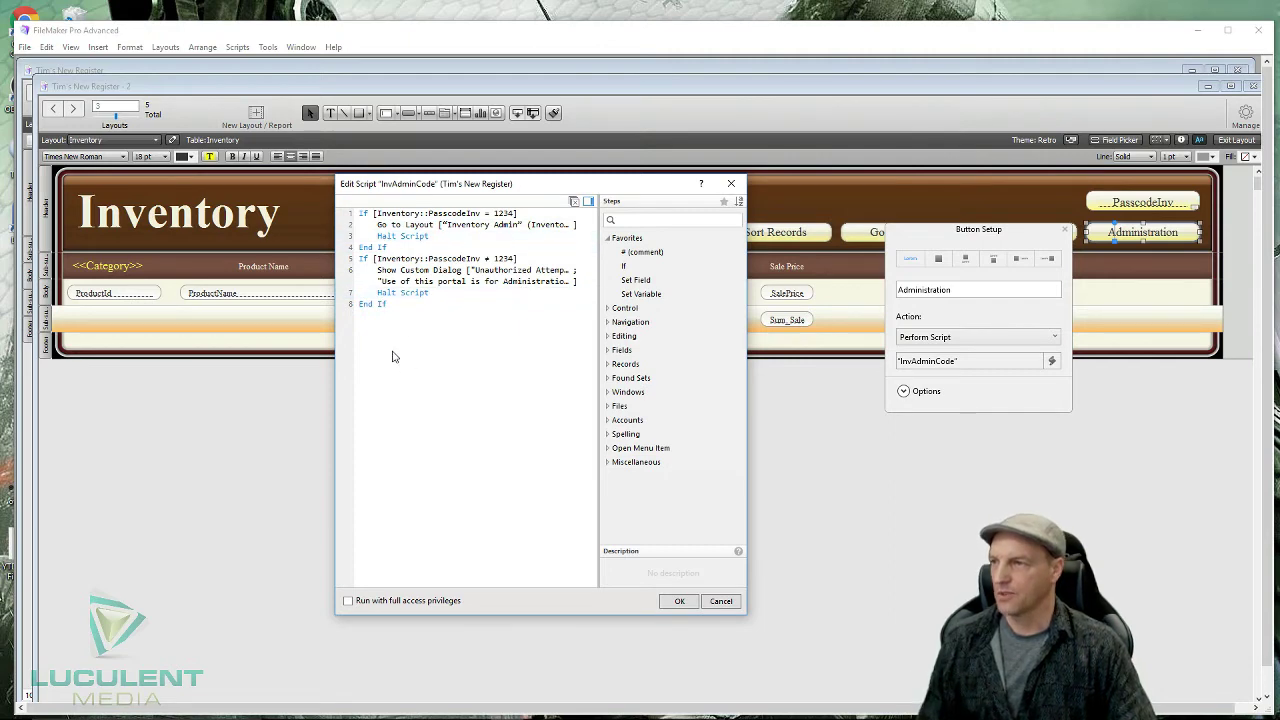
double_click(635, 281)
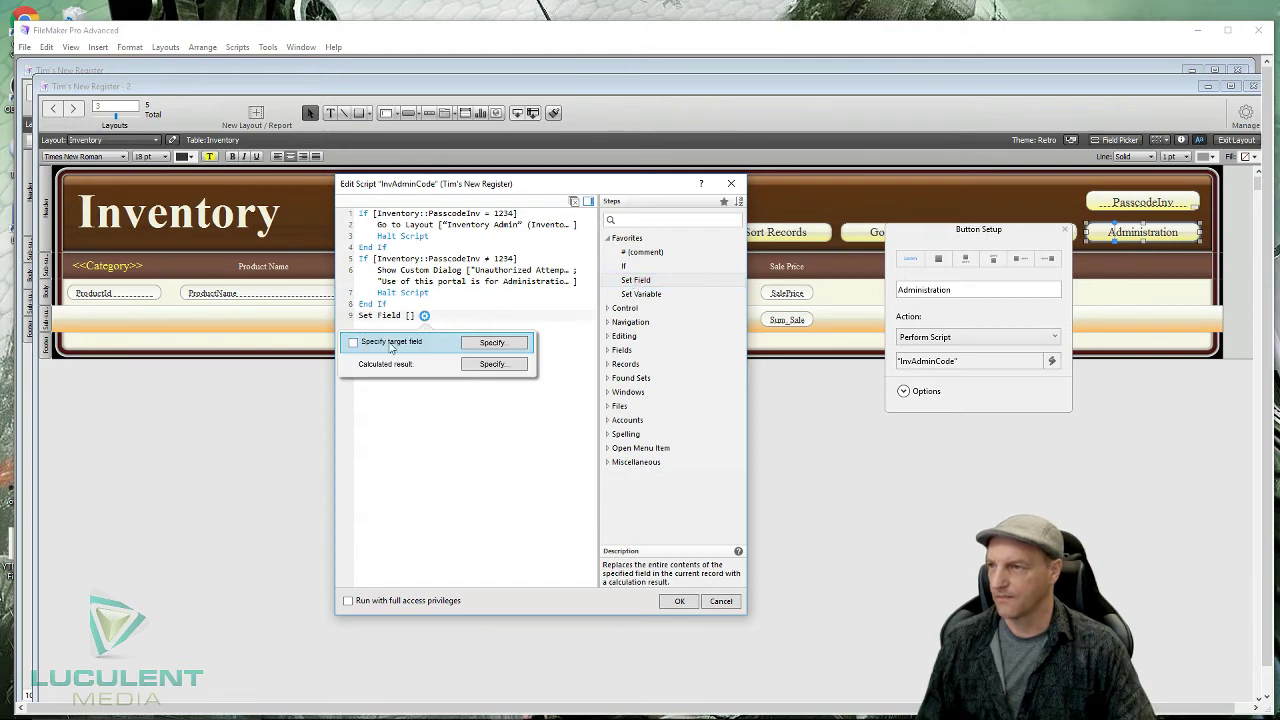
click(492, 343)
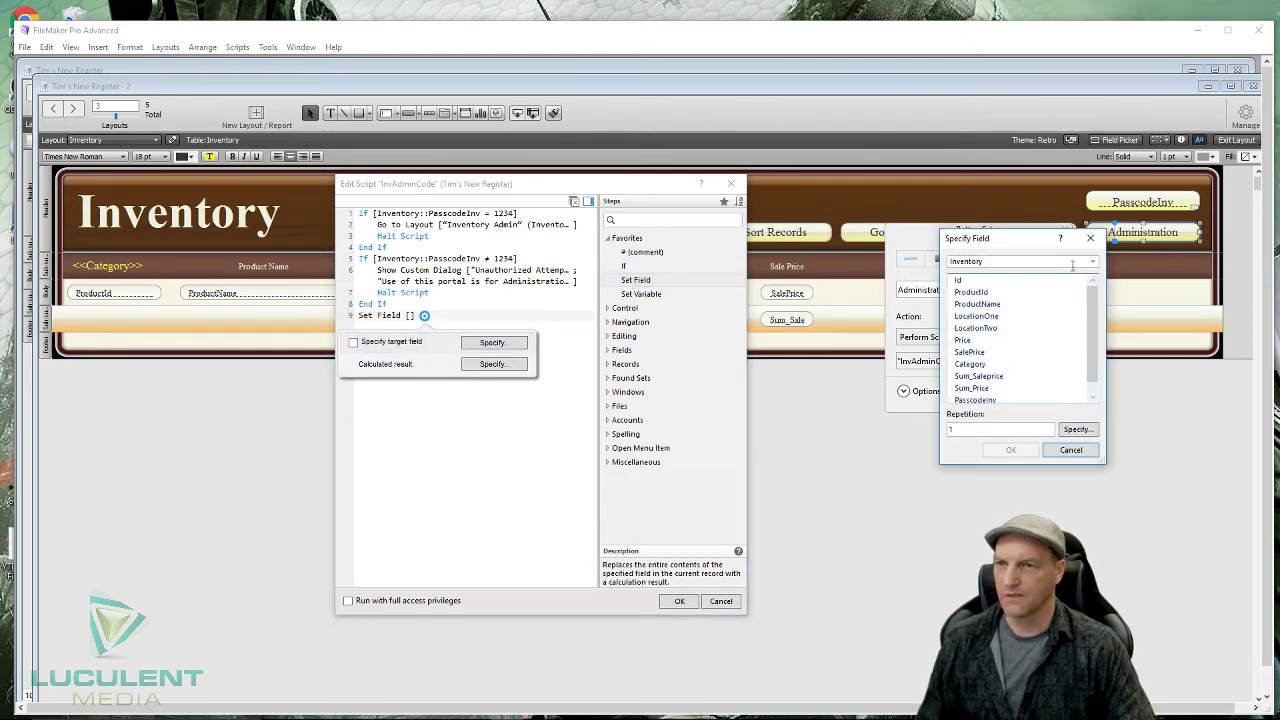
scroll(1000, 372, down, 1)
double_click(972, 388)
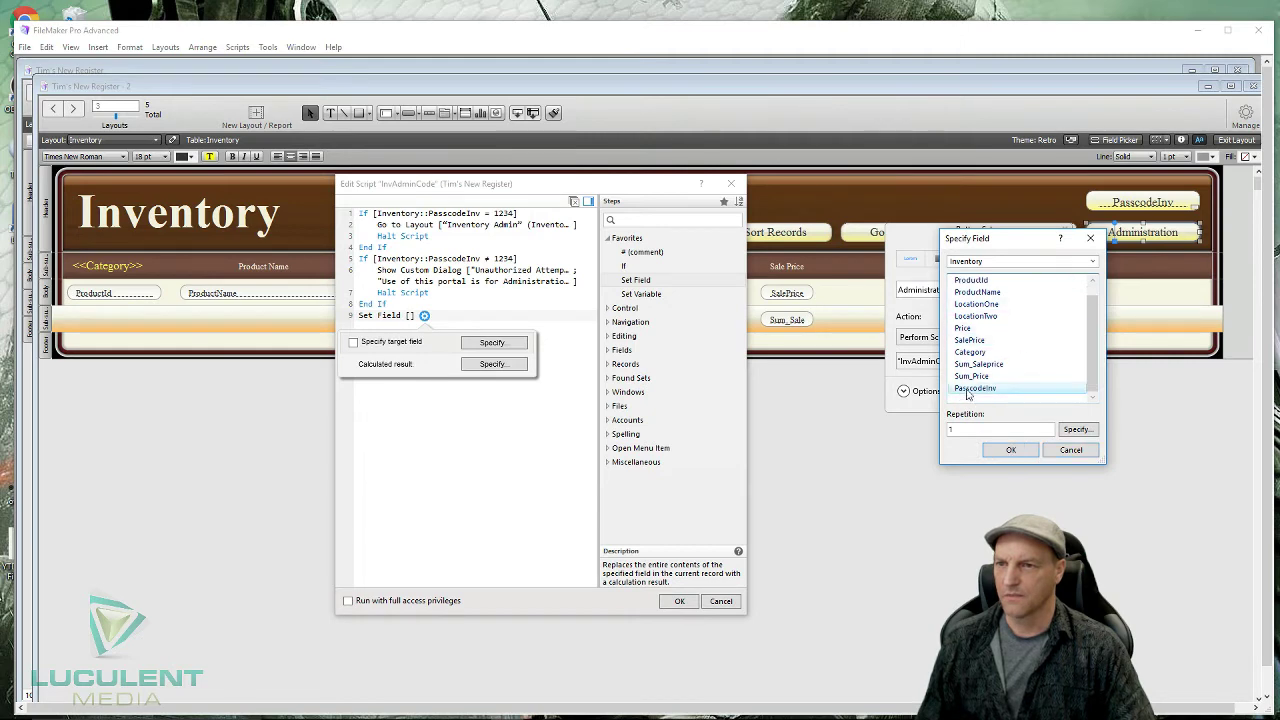
click(492, 364)
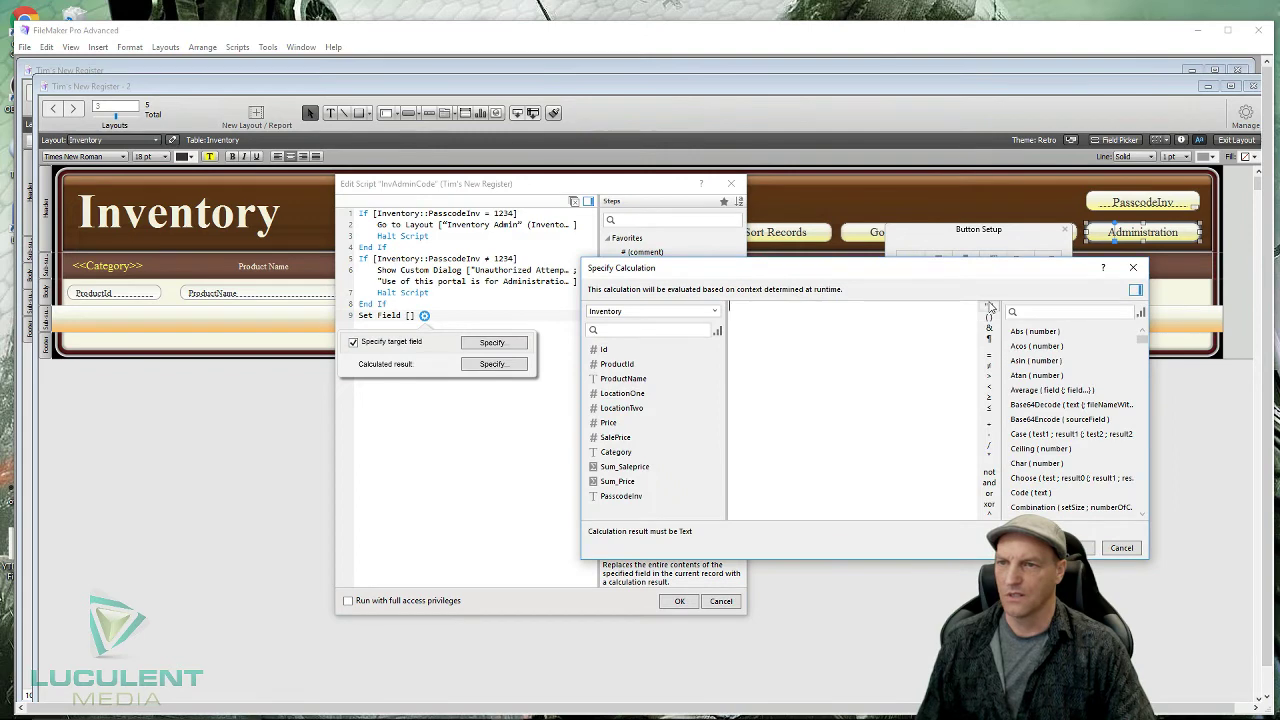
click(990, 306)
click(1086, 549)
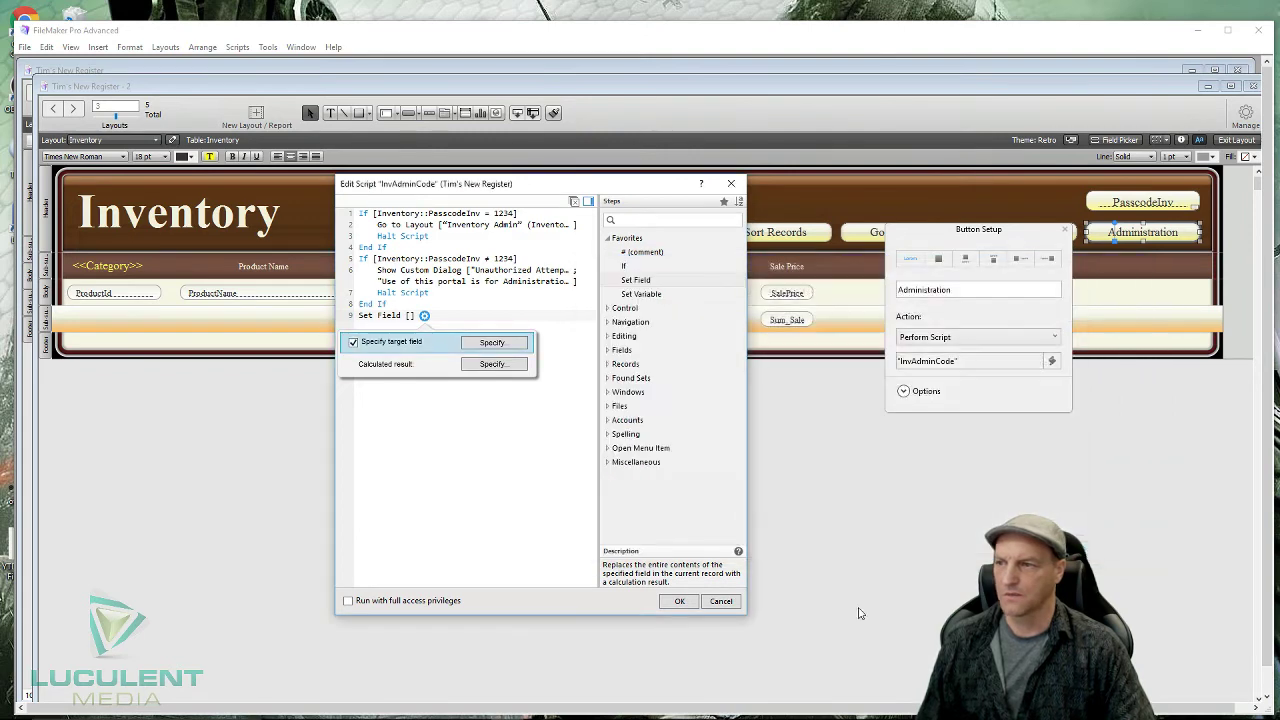
click(490, 505)
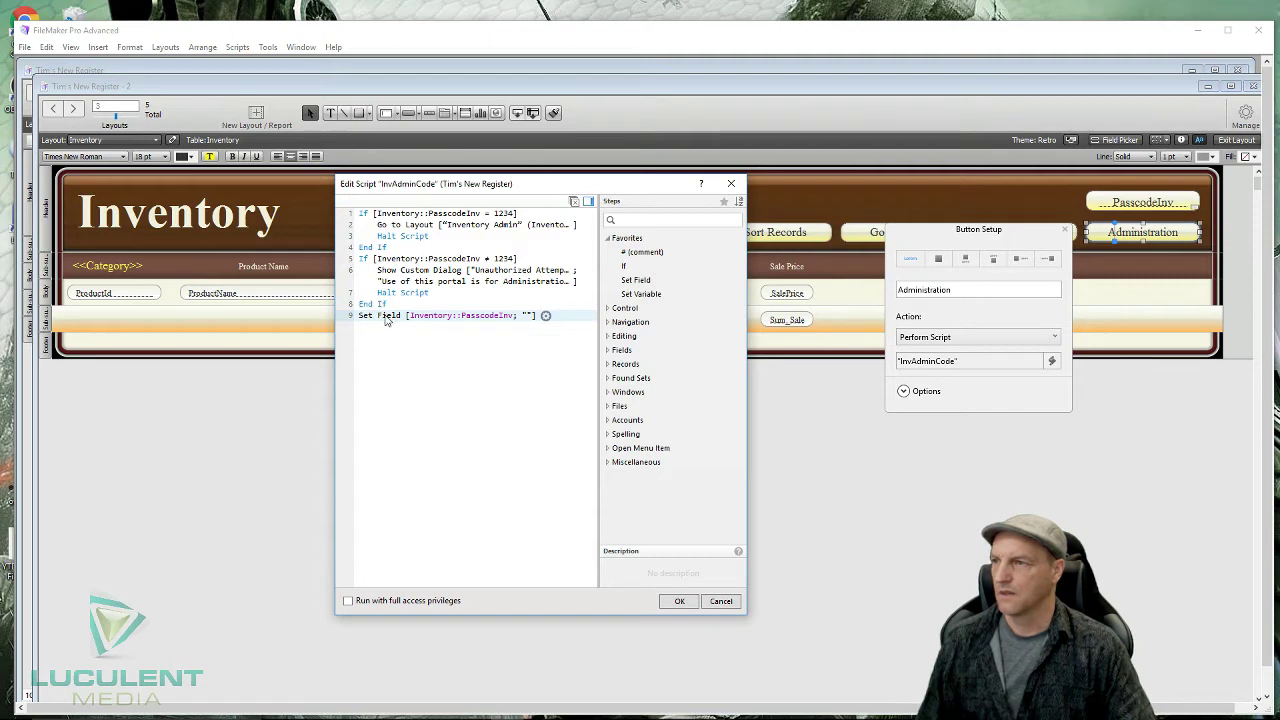
drag(385, 320, 397, 243)
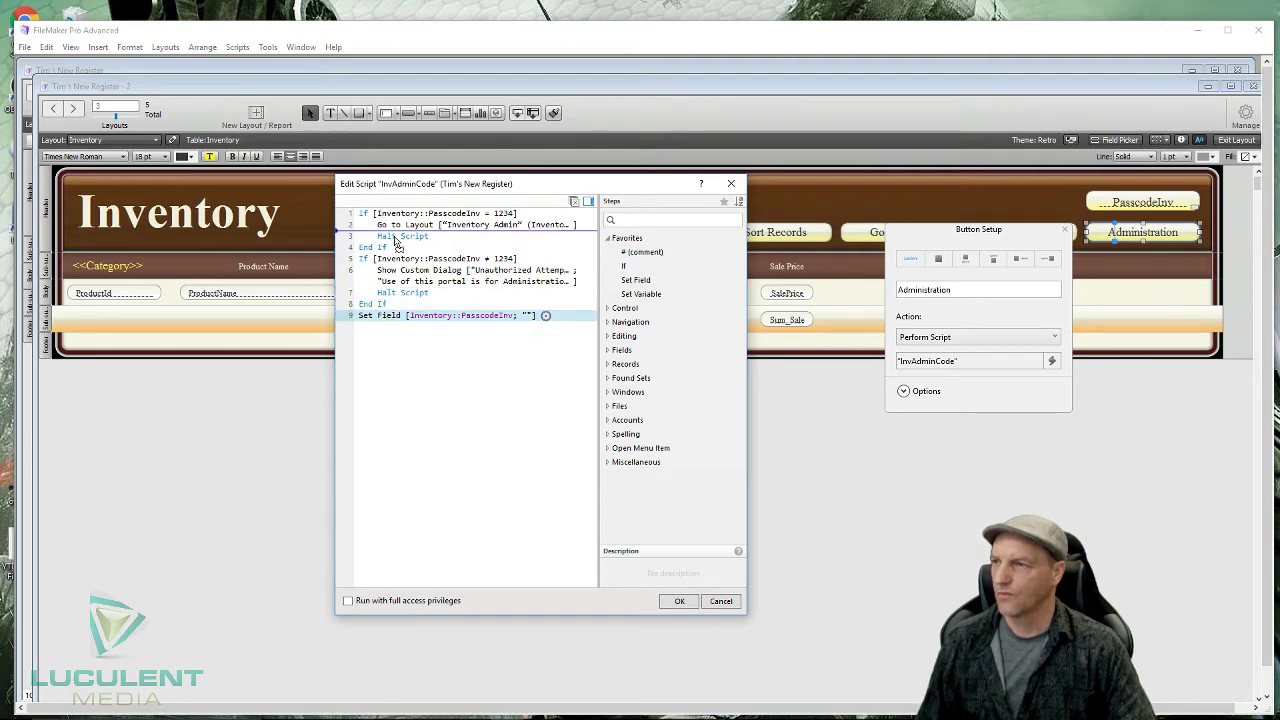
drag(396, 243, 398, 230)
click(436, 394)
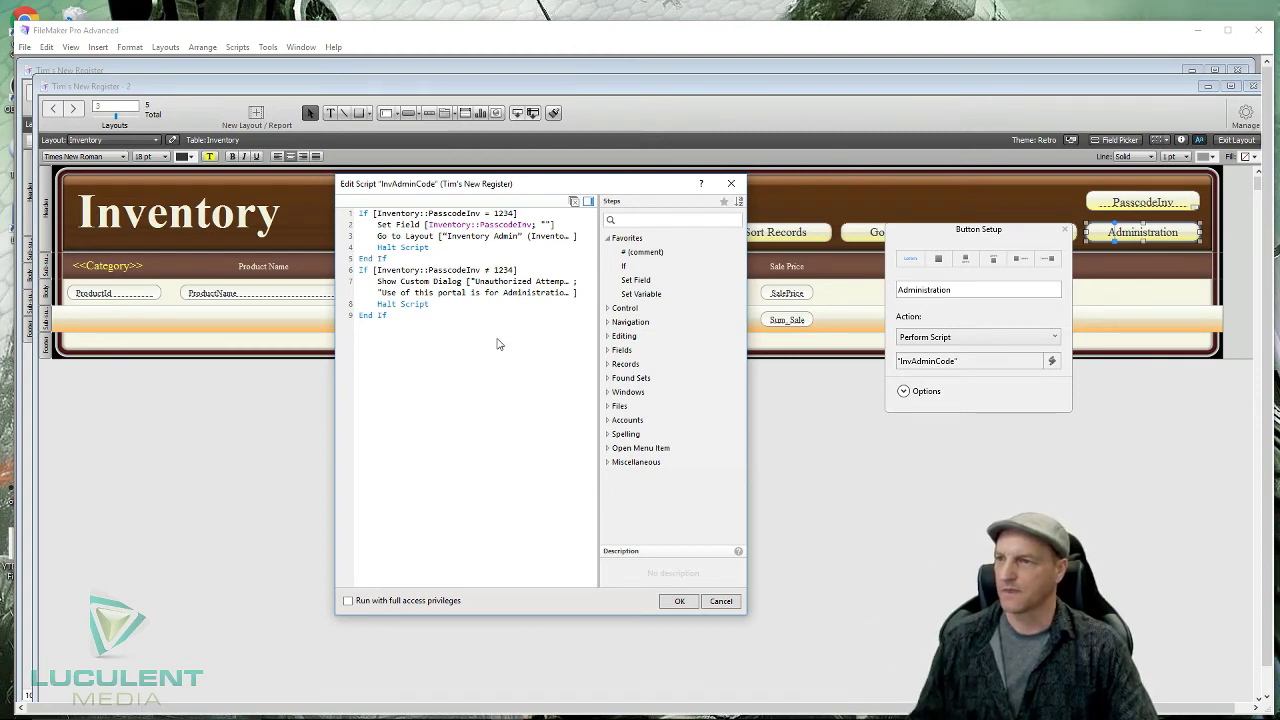
- Add a second Set Field [Inventory::PasscodeInv; ""] inside the second If block and save the script
double_click(636, 280)
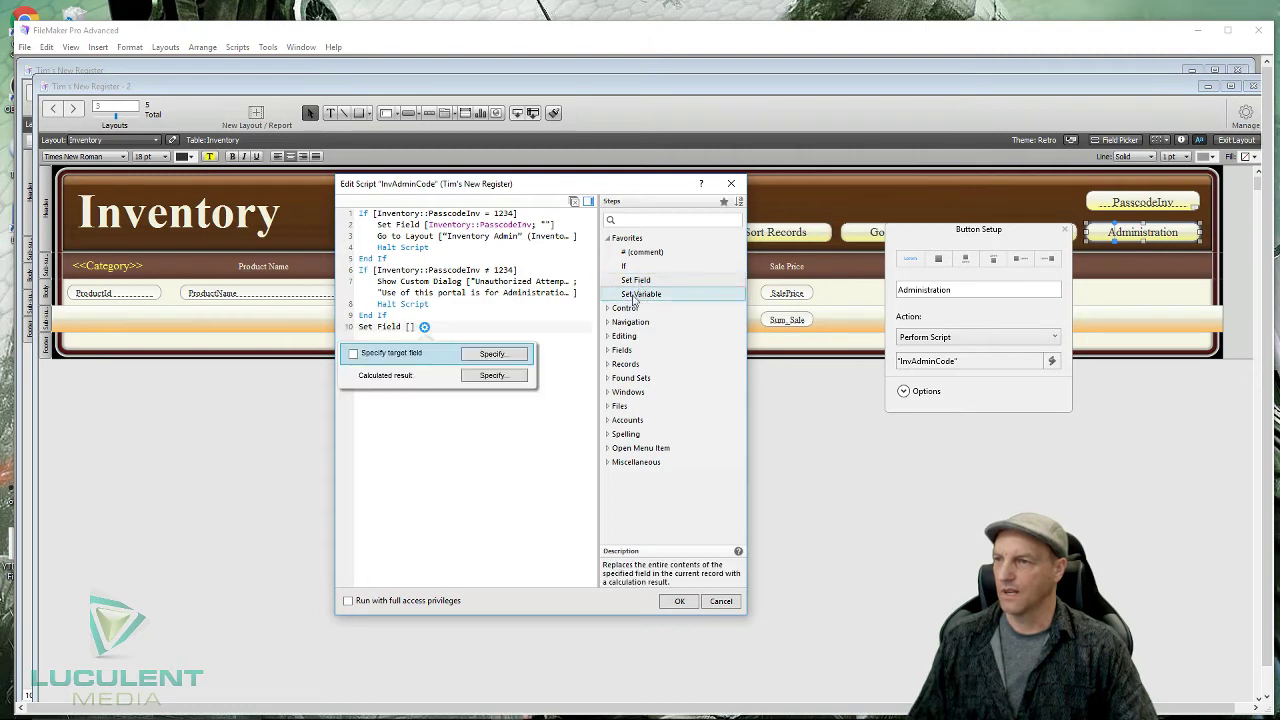
click(476, 356)
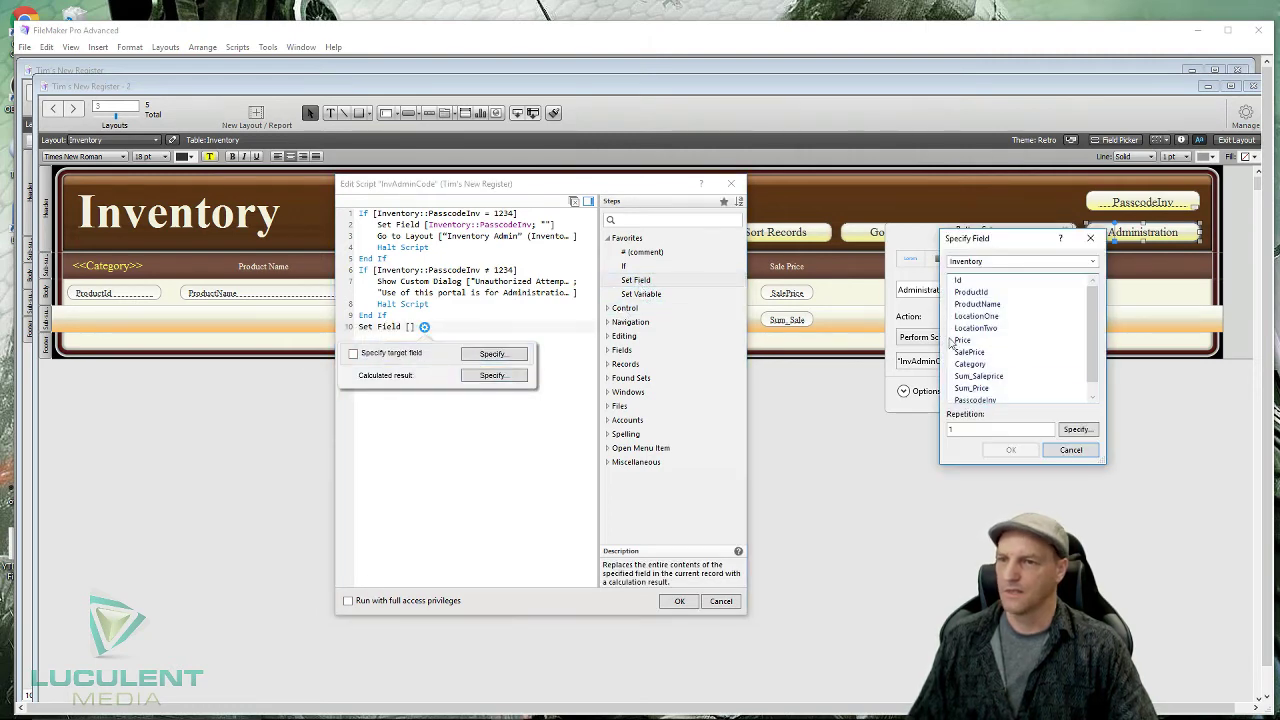
click(968, 400)
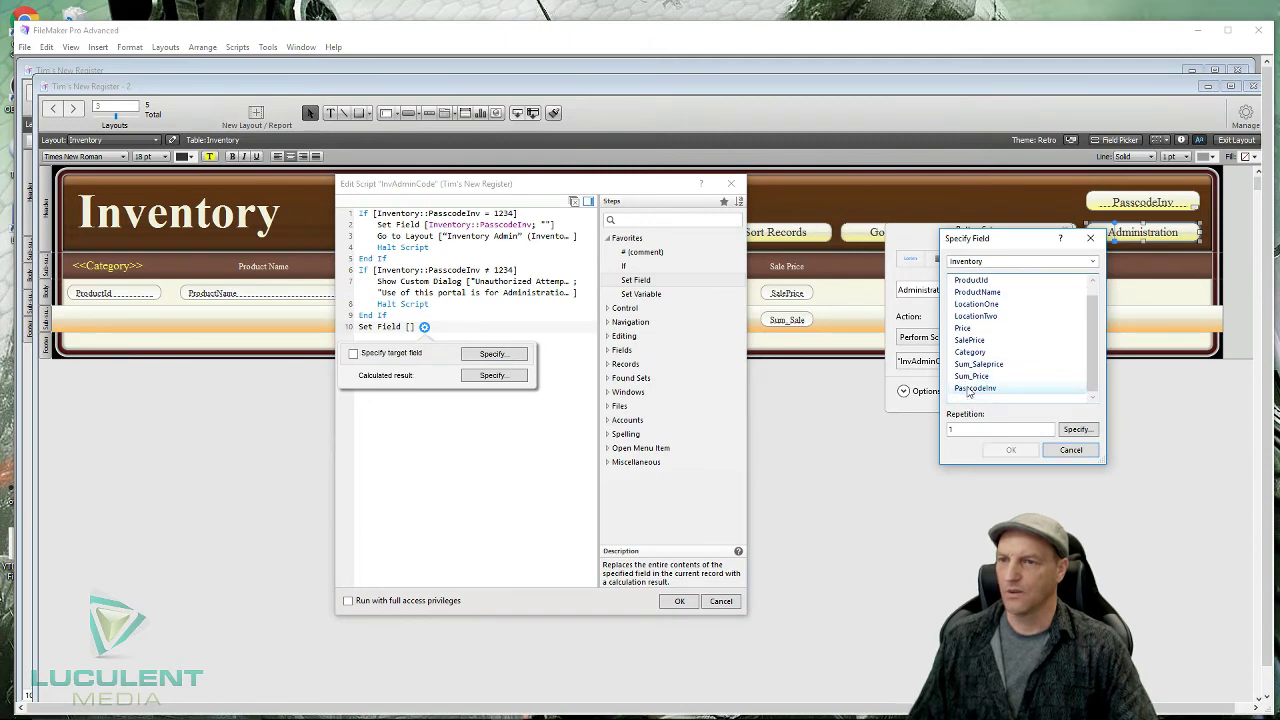
double_click(970, 392)
click(493, 375)
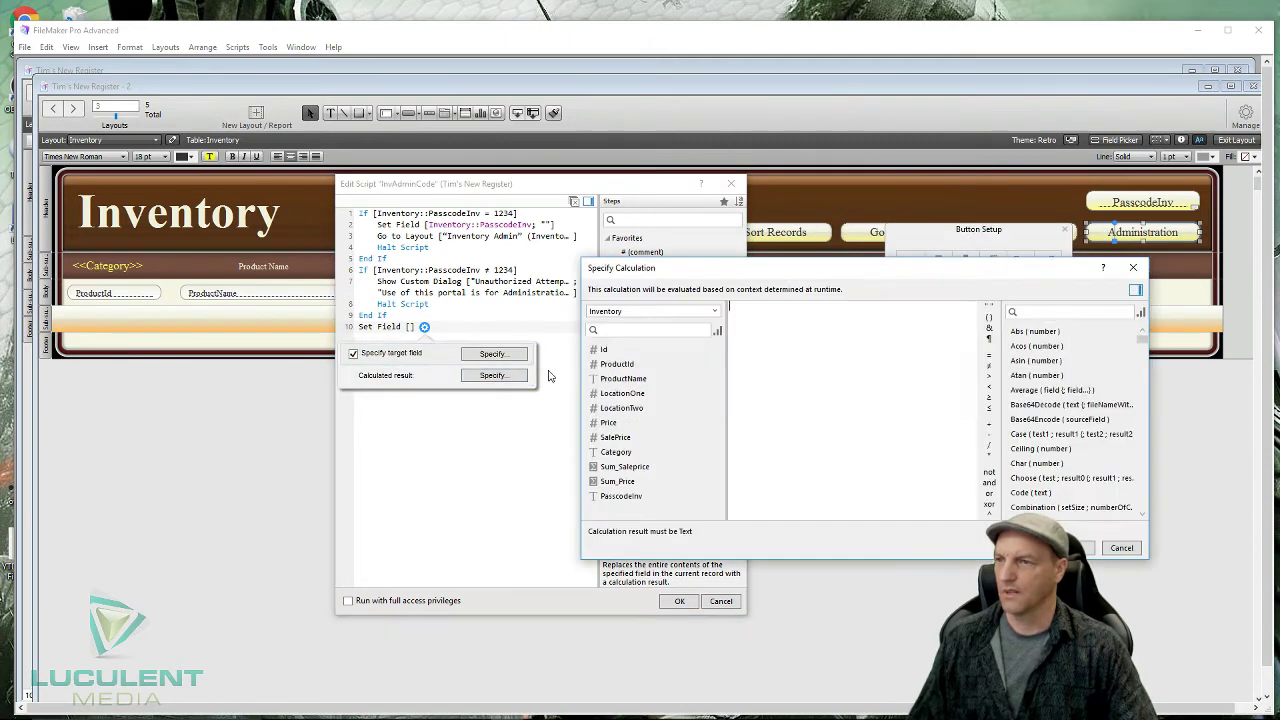
click(989, 307)
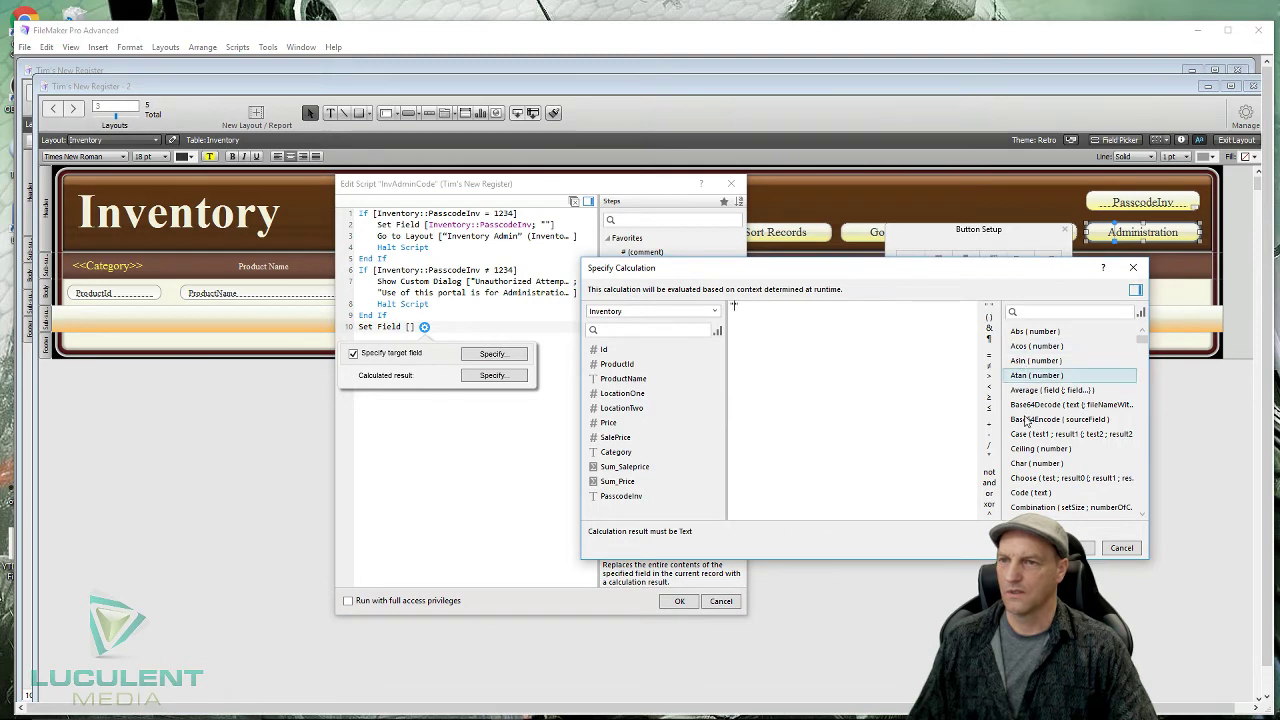
key(Return)
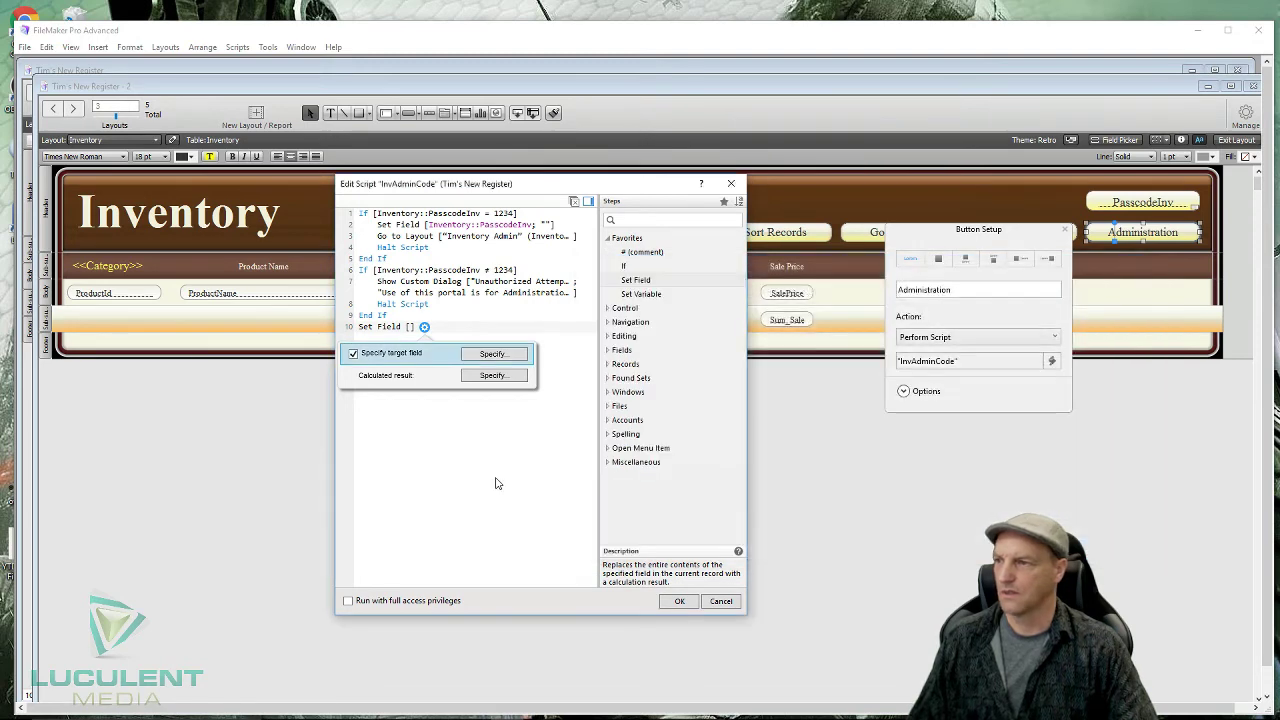
click(497, 480)
mouse_move(355, 327)
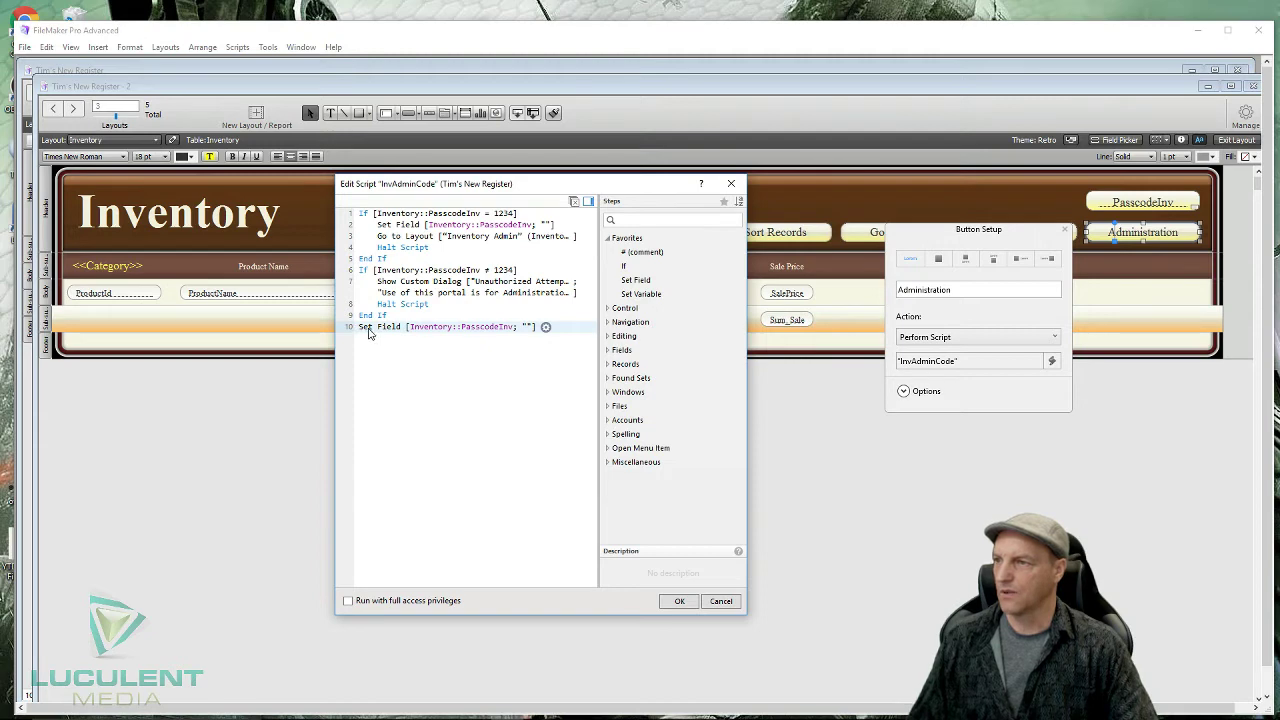
drag(368, 333, 387, 292)
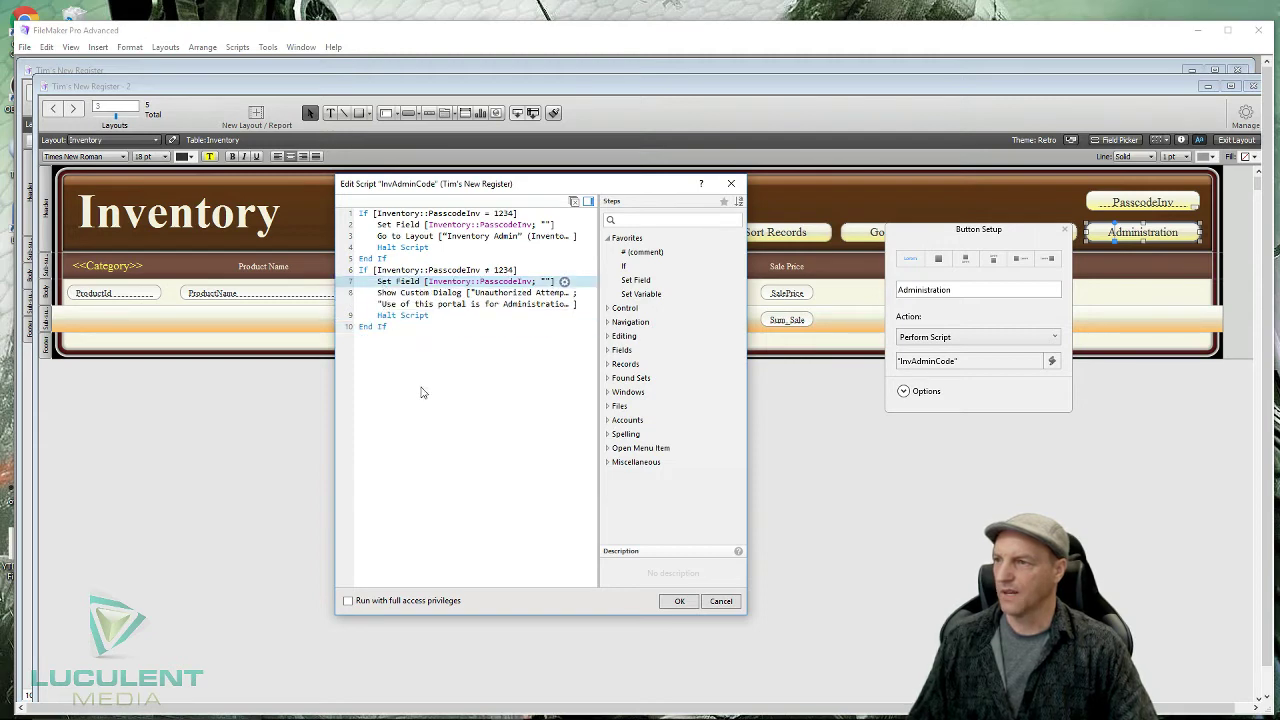
click(422, 412)
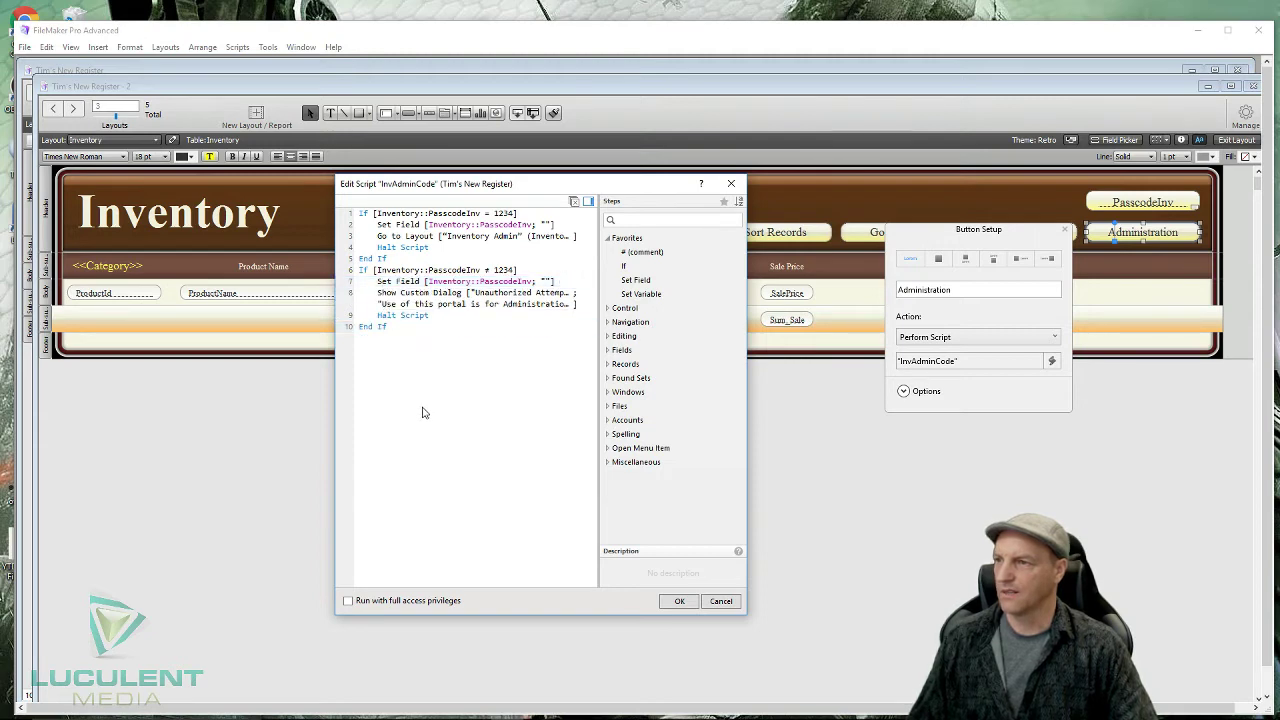
click(685, 602)
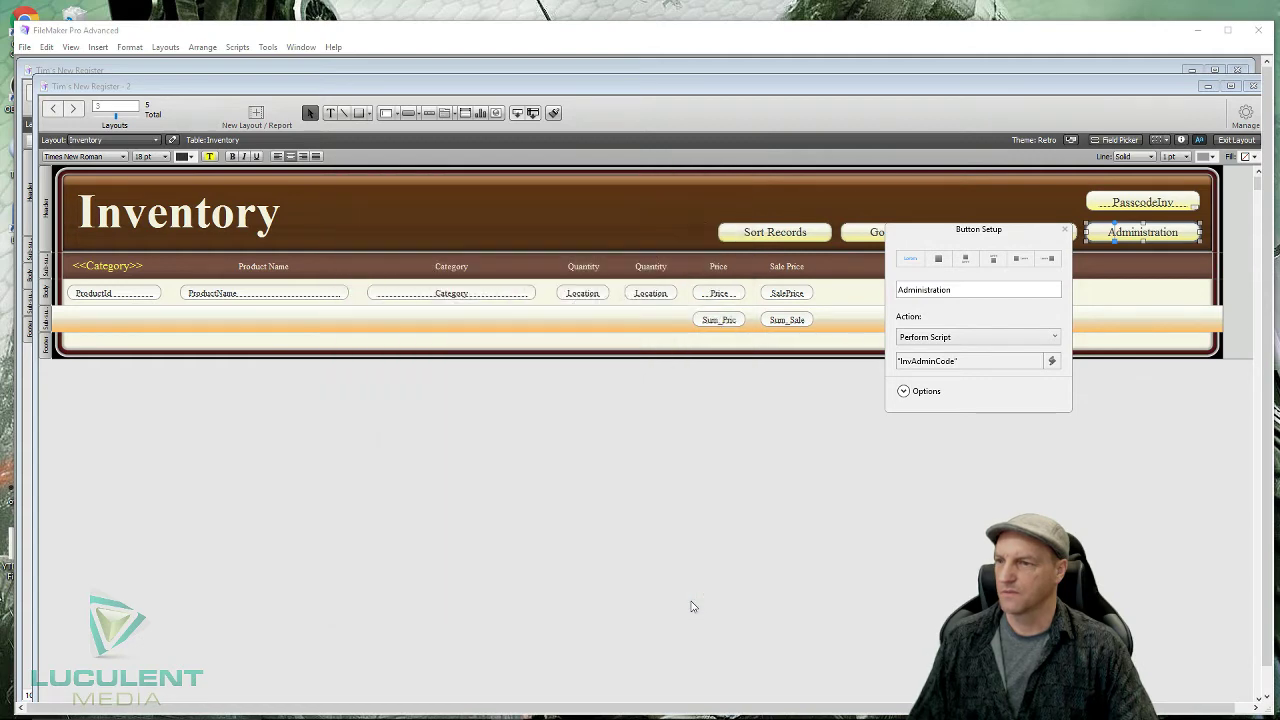
- Close Button Setup, return to Browse mode, try Administration, and go back to the Inventory layout
click(1065, 231)
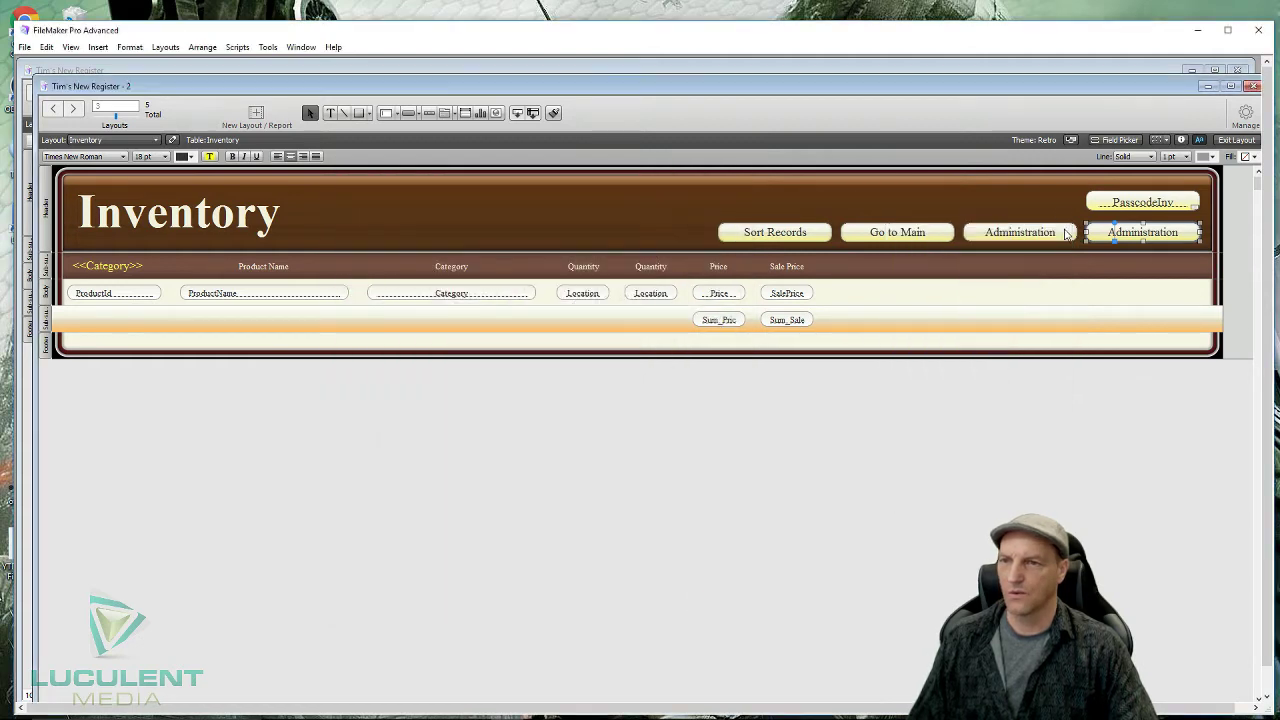
click(1237, 140)
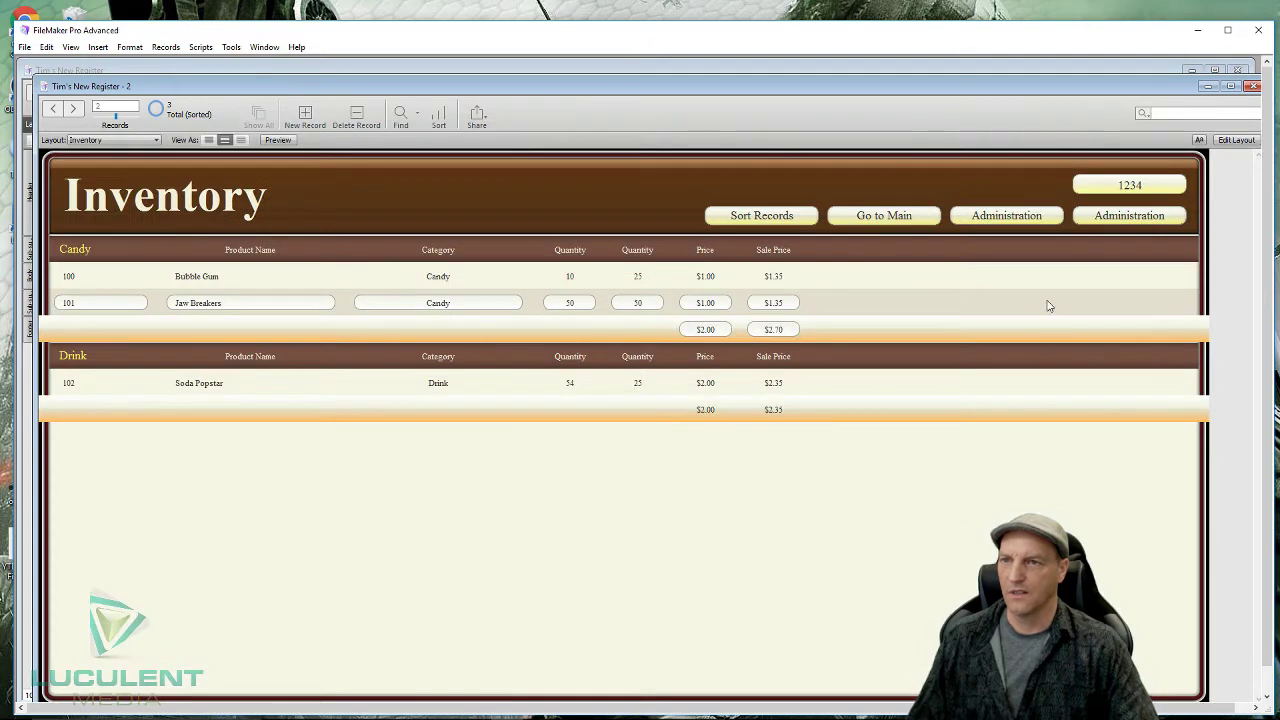
click(1112, 218)
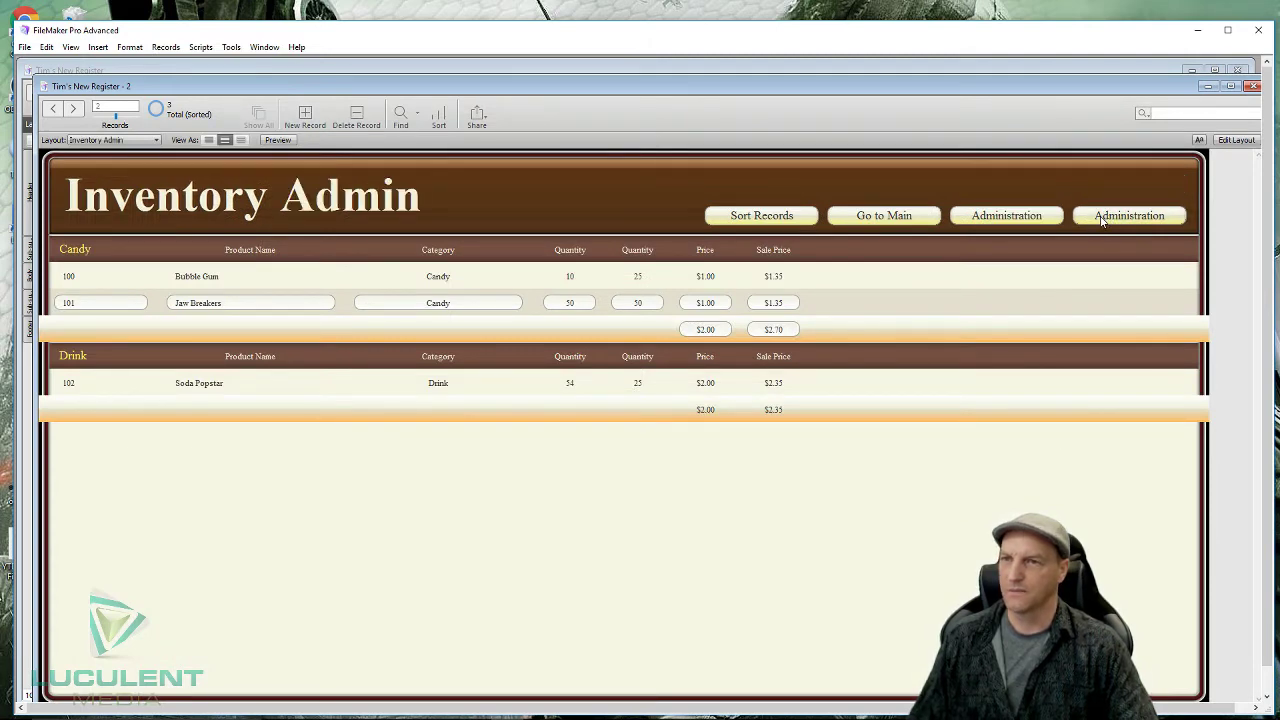
click(159, 141)
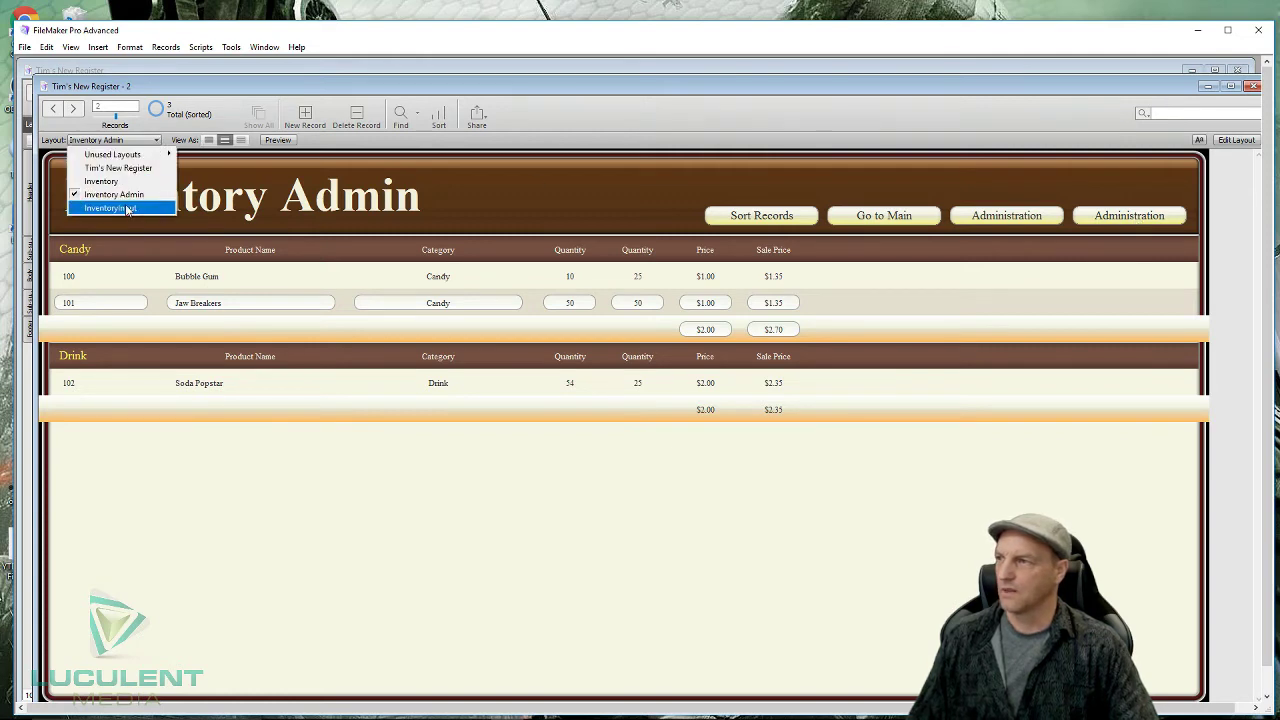
click(141, 184)
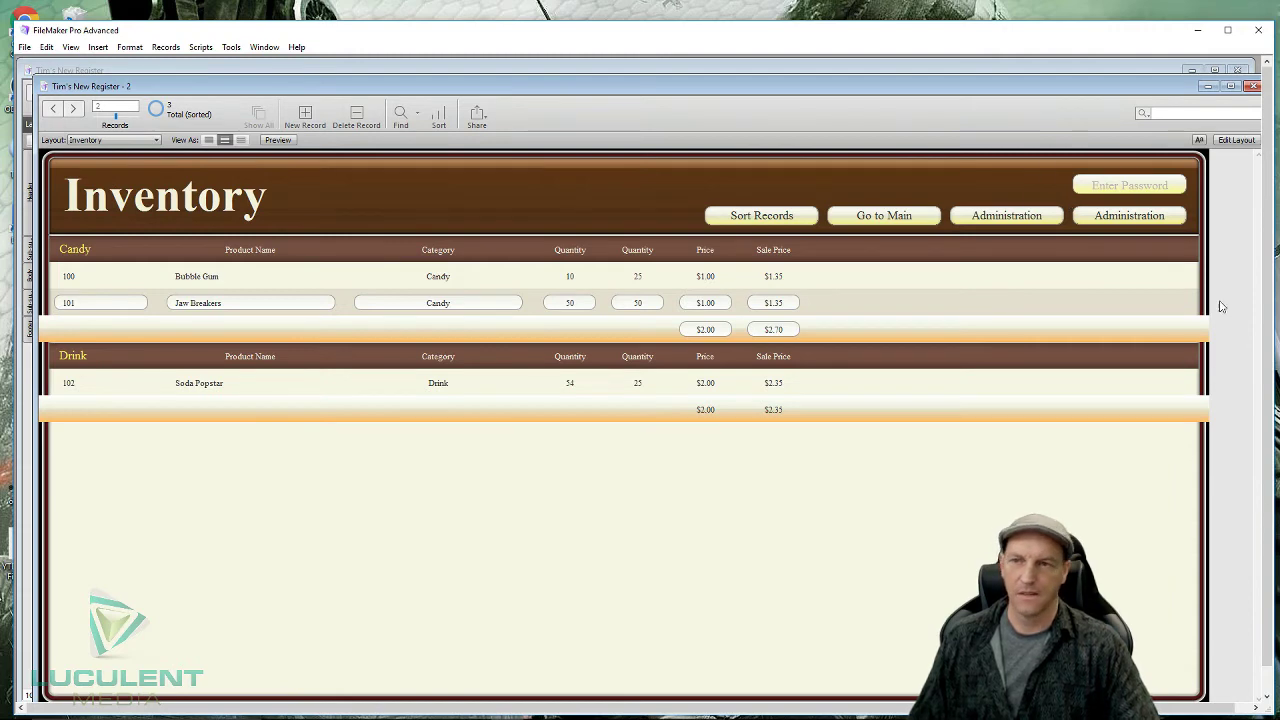
- Enter a wrong passcode, click Administration, and dismiss the Unauthorized Attempt warning
click(1128, 183)
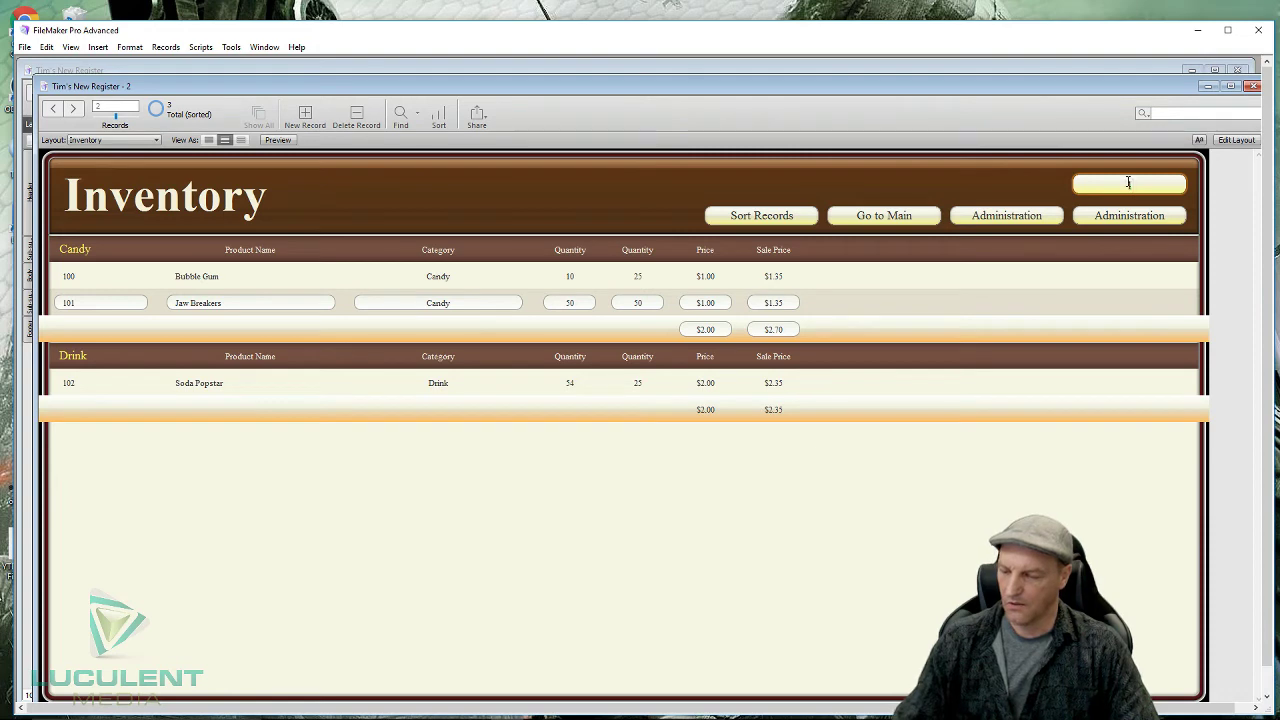
text(1456)
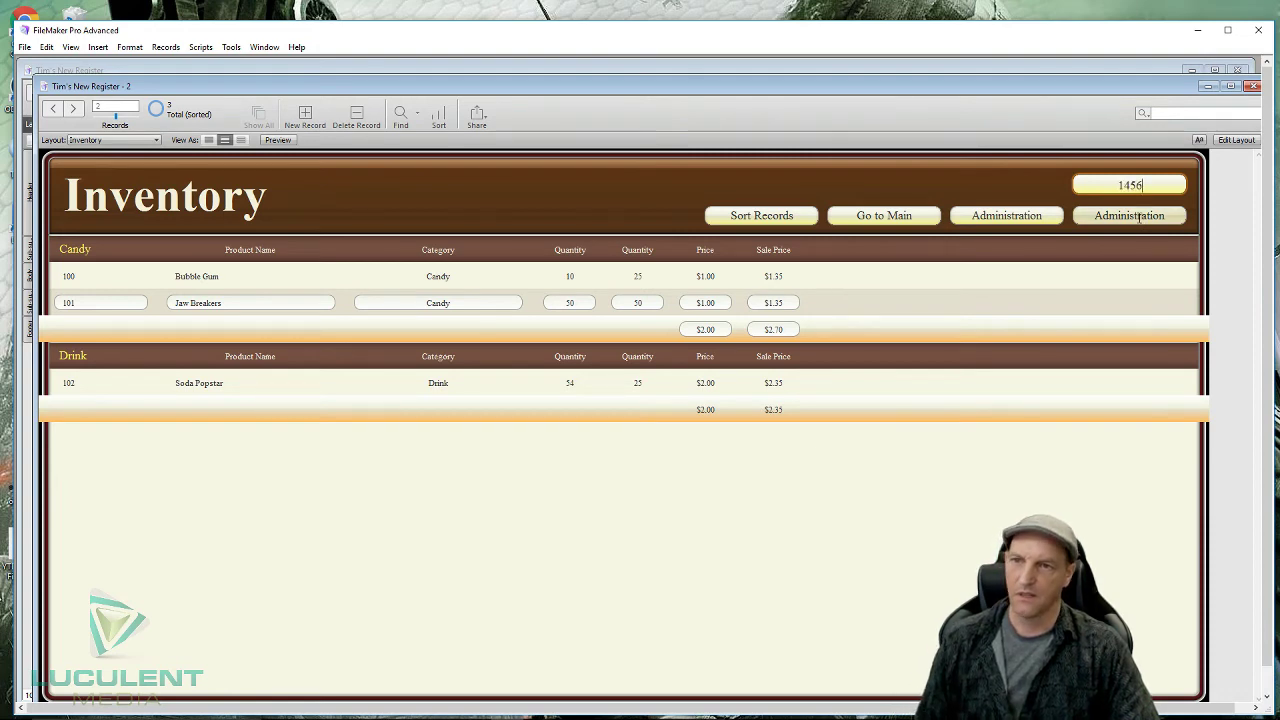
click(1138, 216)
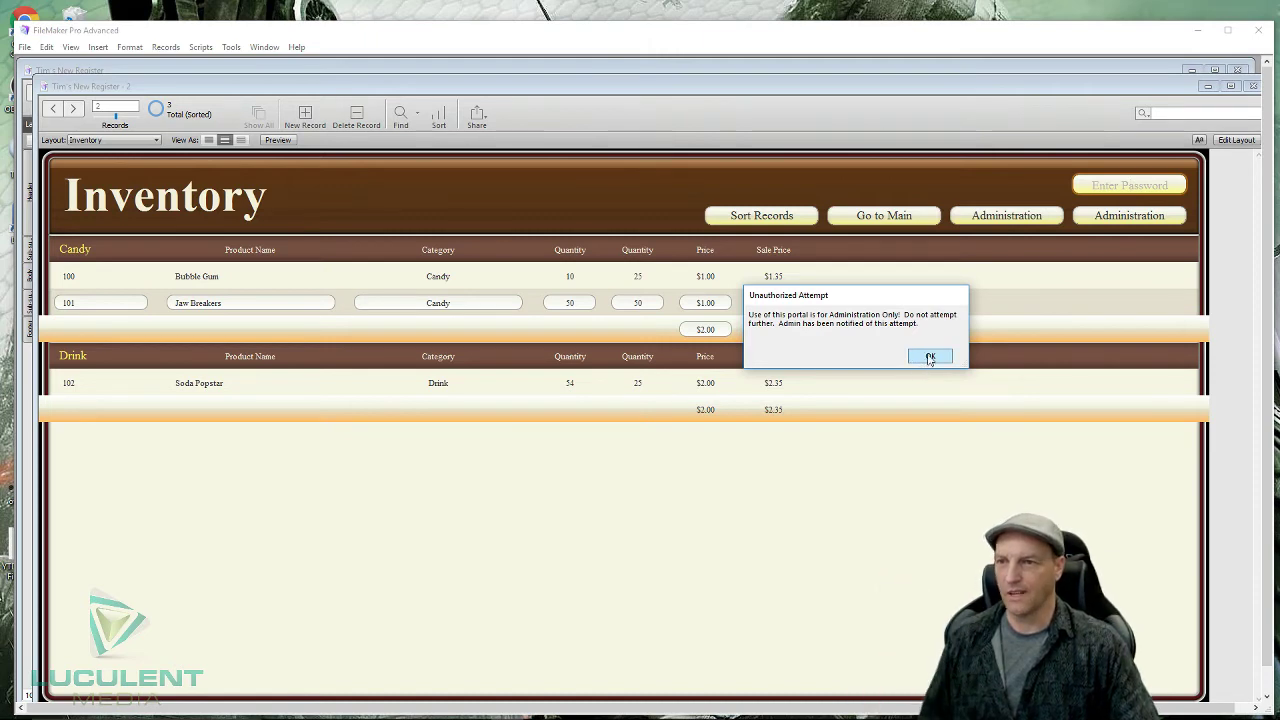
click(928, 357)
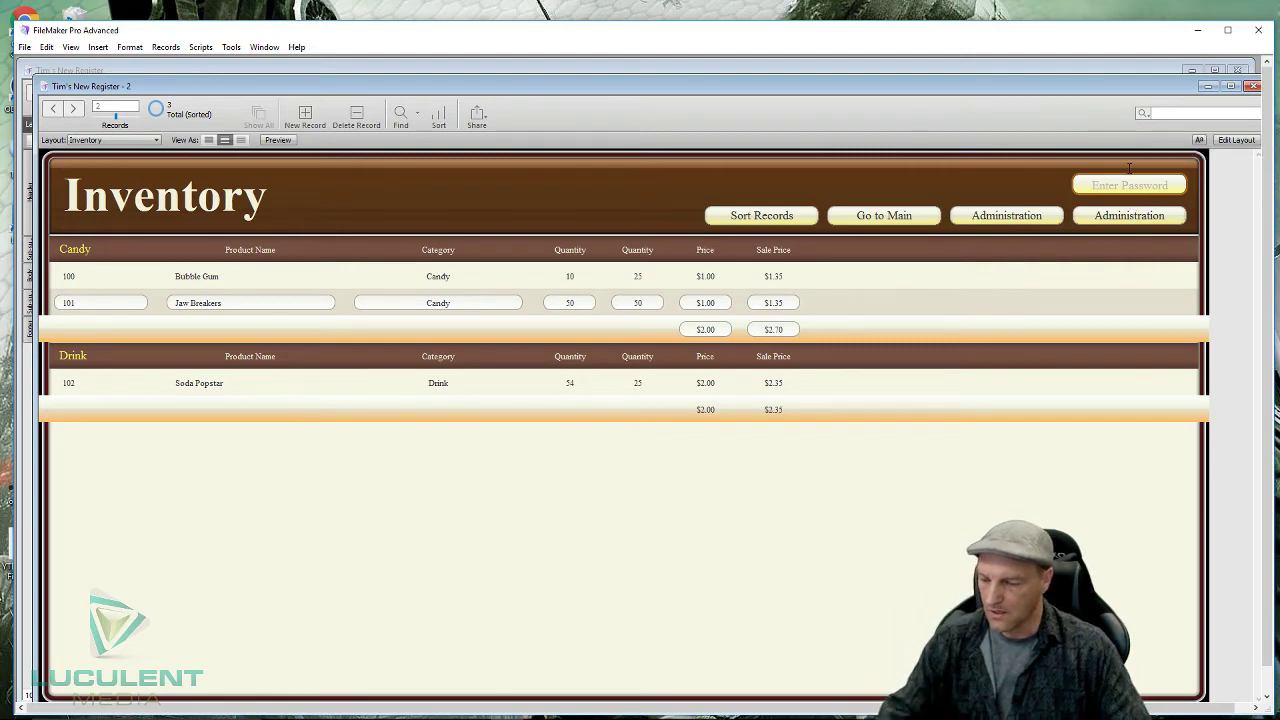
- Type the correct admin passcode into the Enter Password field and run Administration
text(1234)
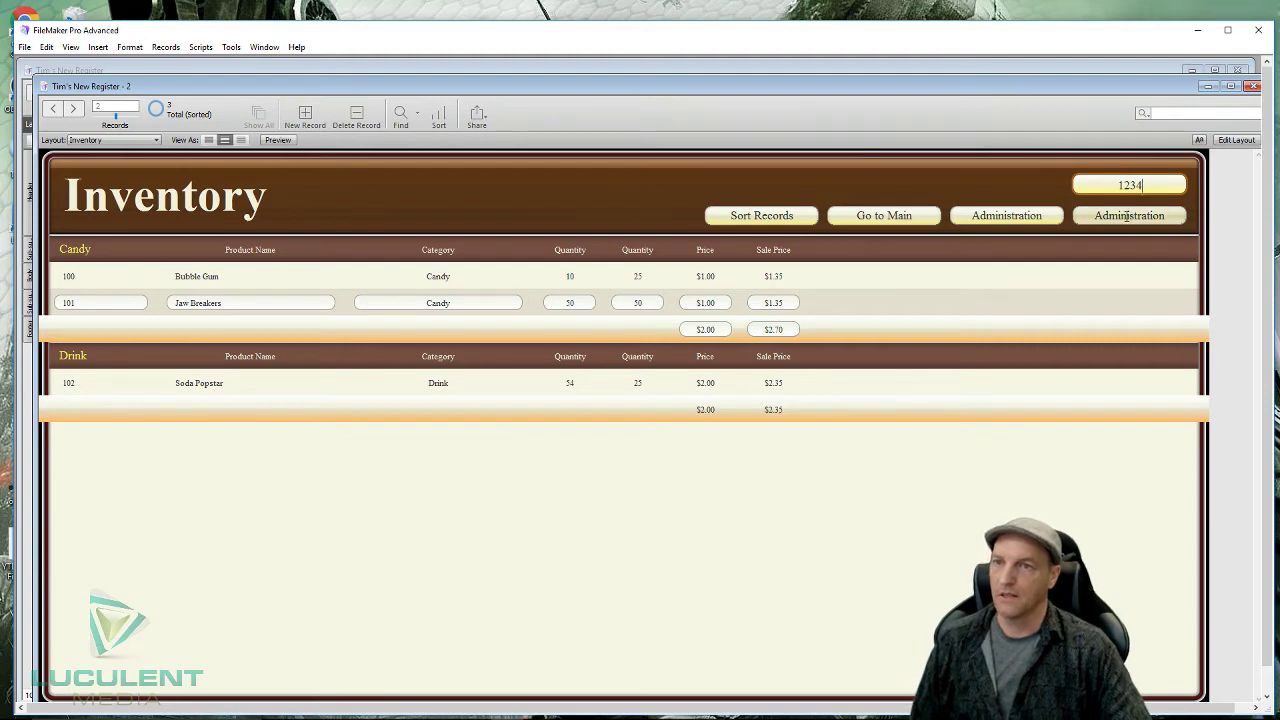
click(1128, 215)
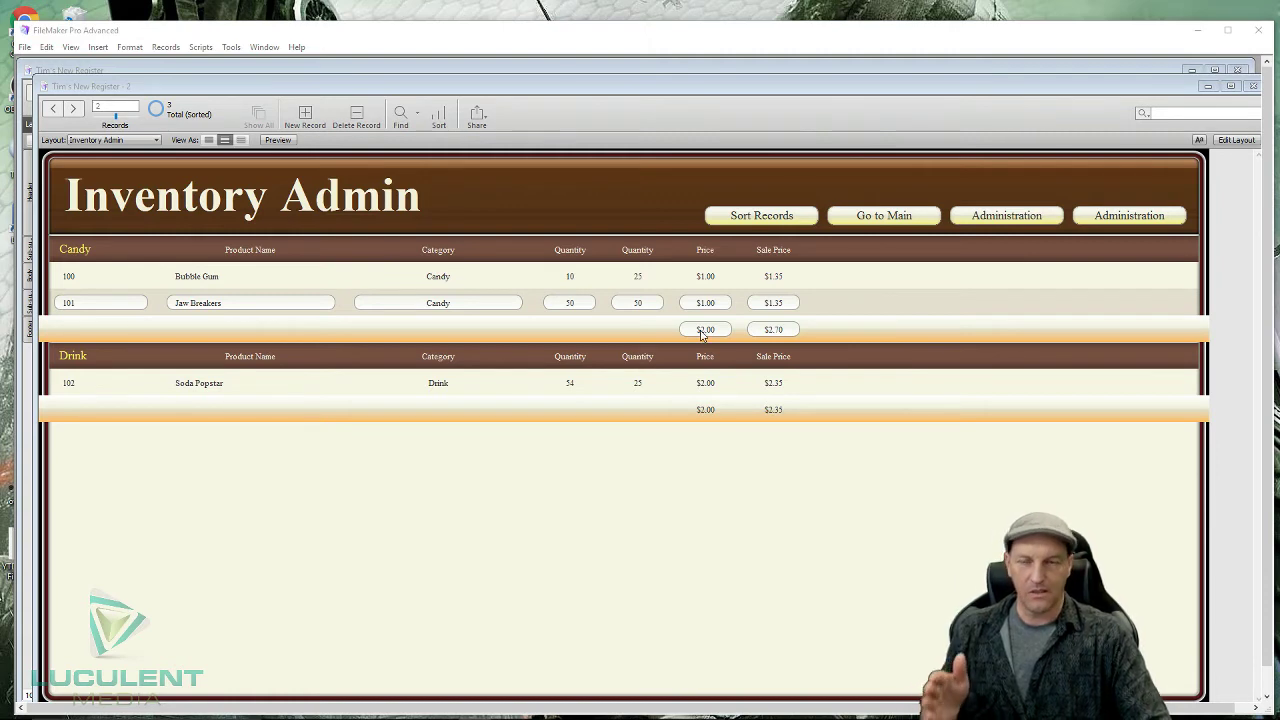
- Switch to InventoryInput and step through its product records, ending on Bubble Gum
click(157, 140)
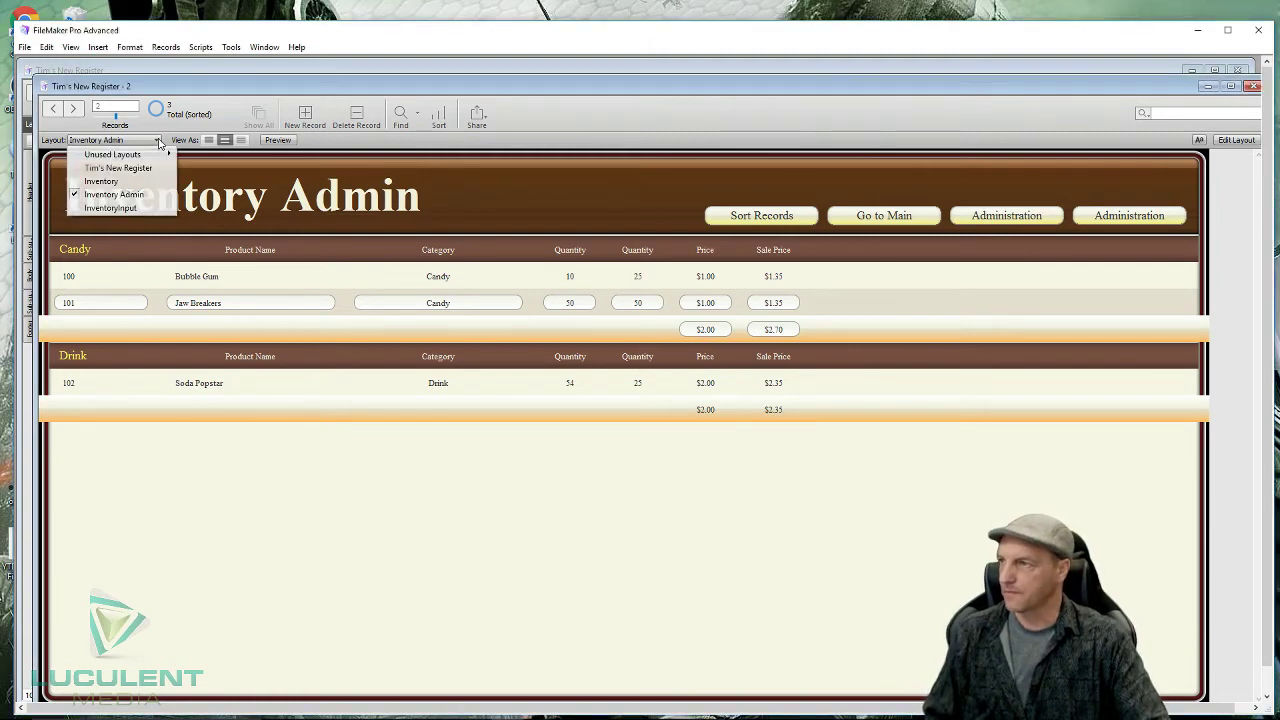
click(144, 206)
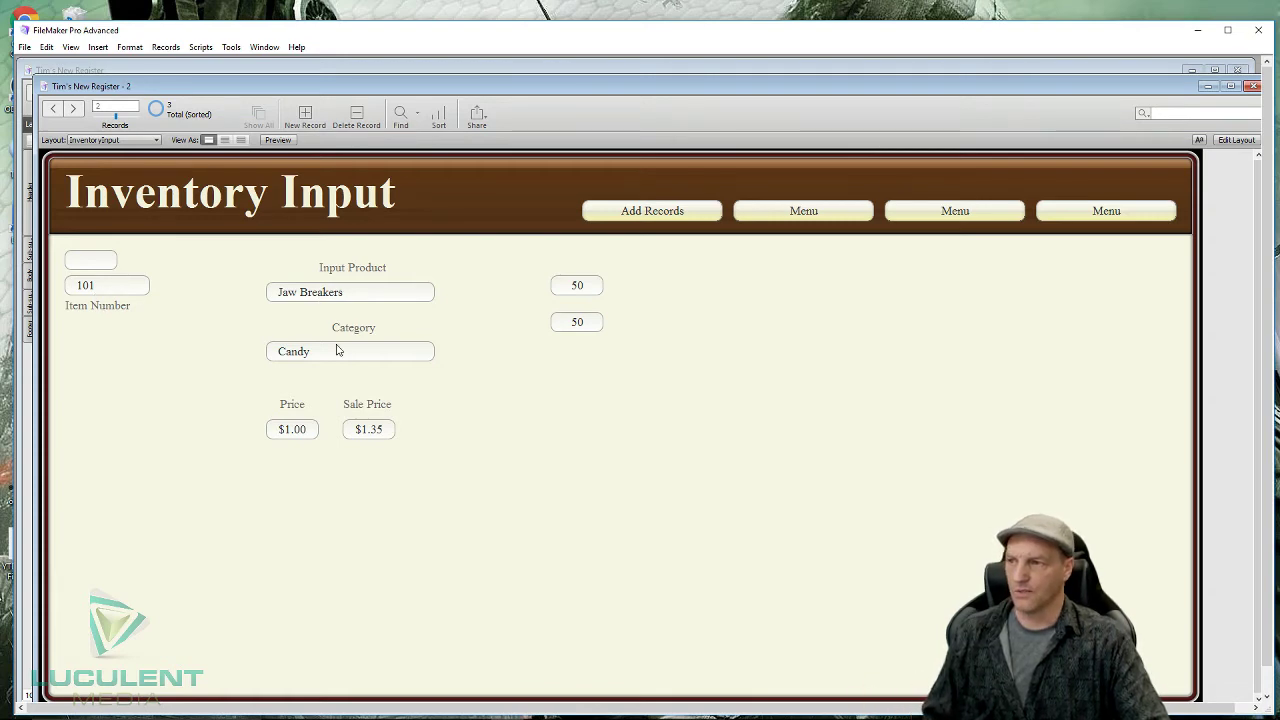
key(ctrl+Up)
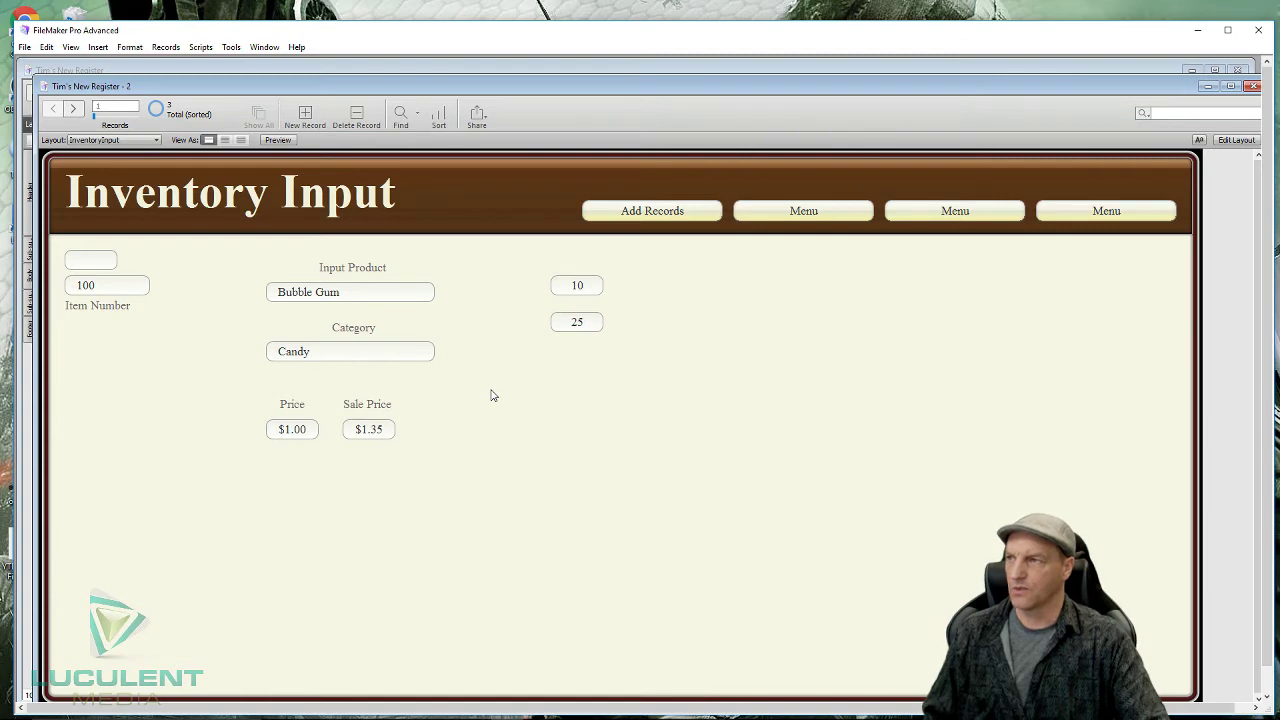
key(ctrl+Down)
key(ctrl+Down)
key(ctrl+Up)
key(ctrl+Up)
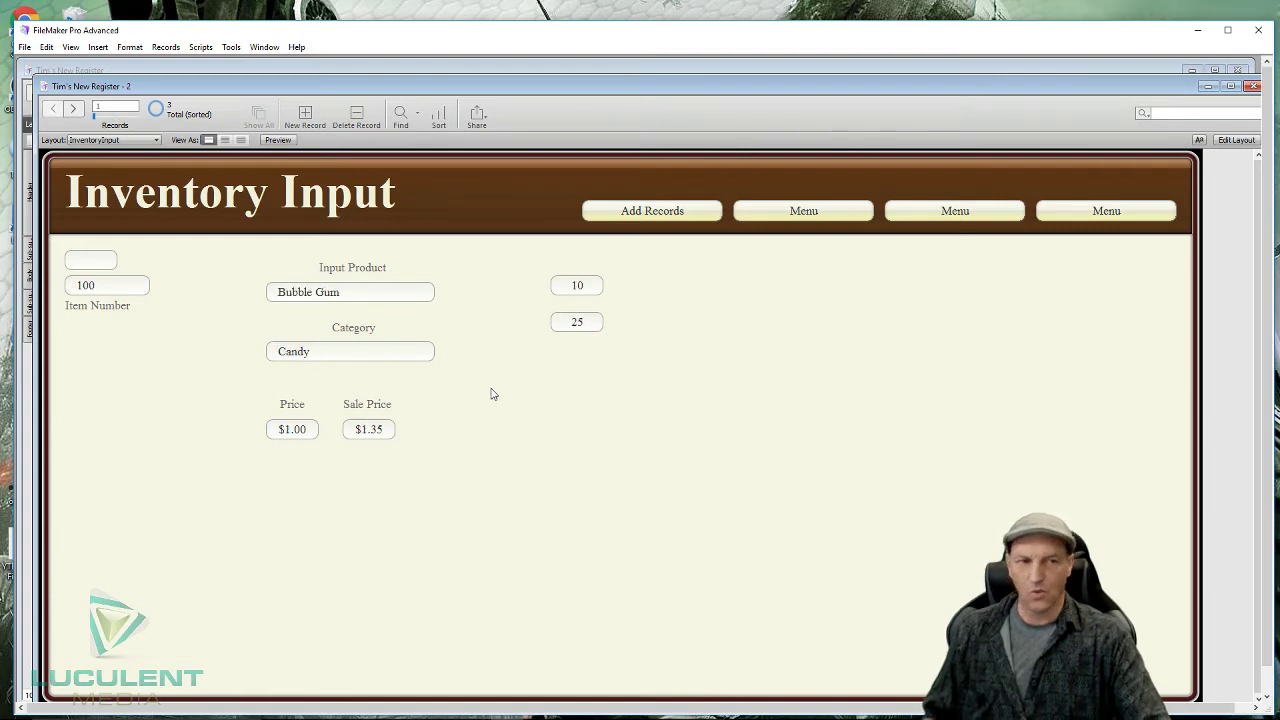
key(ctrl+Down)
key(ctrl+Down)
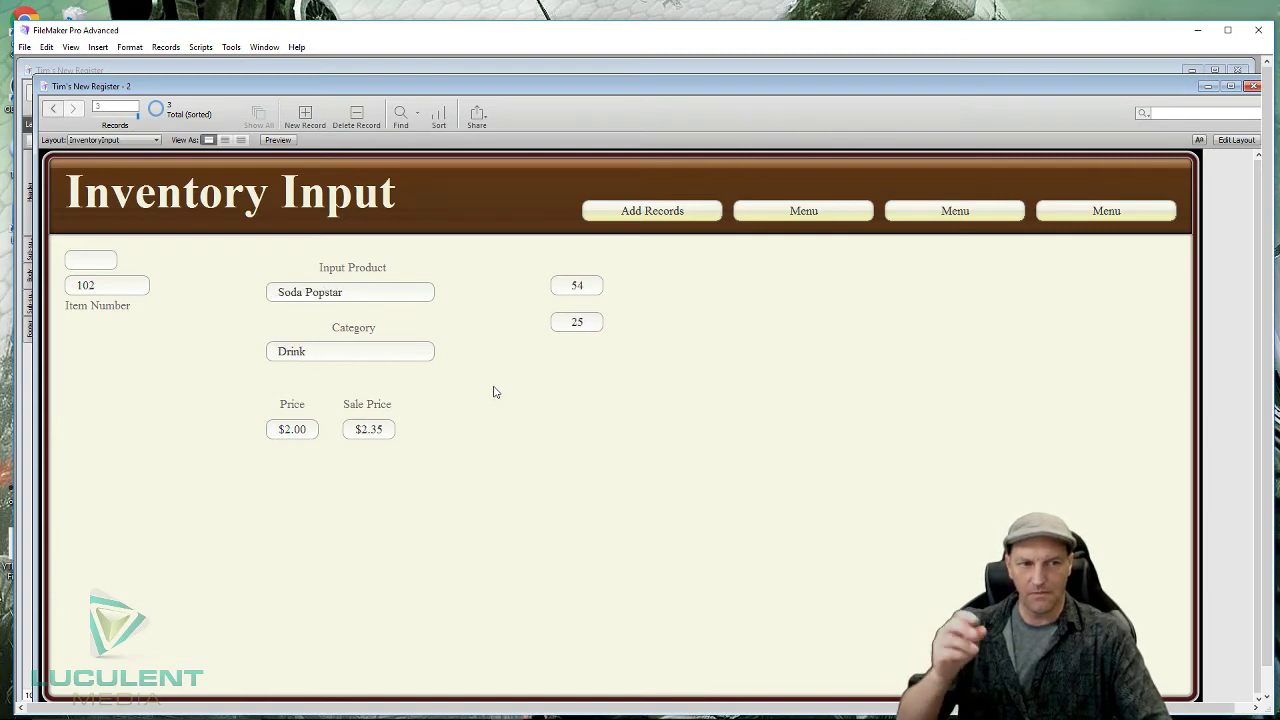
key(ctrl+Up)
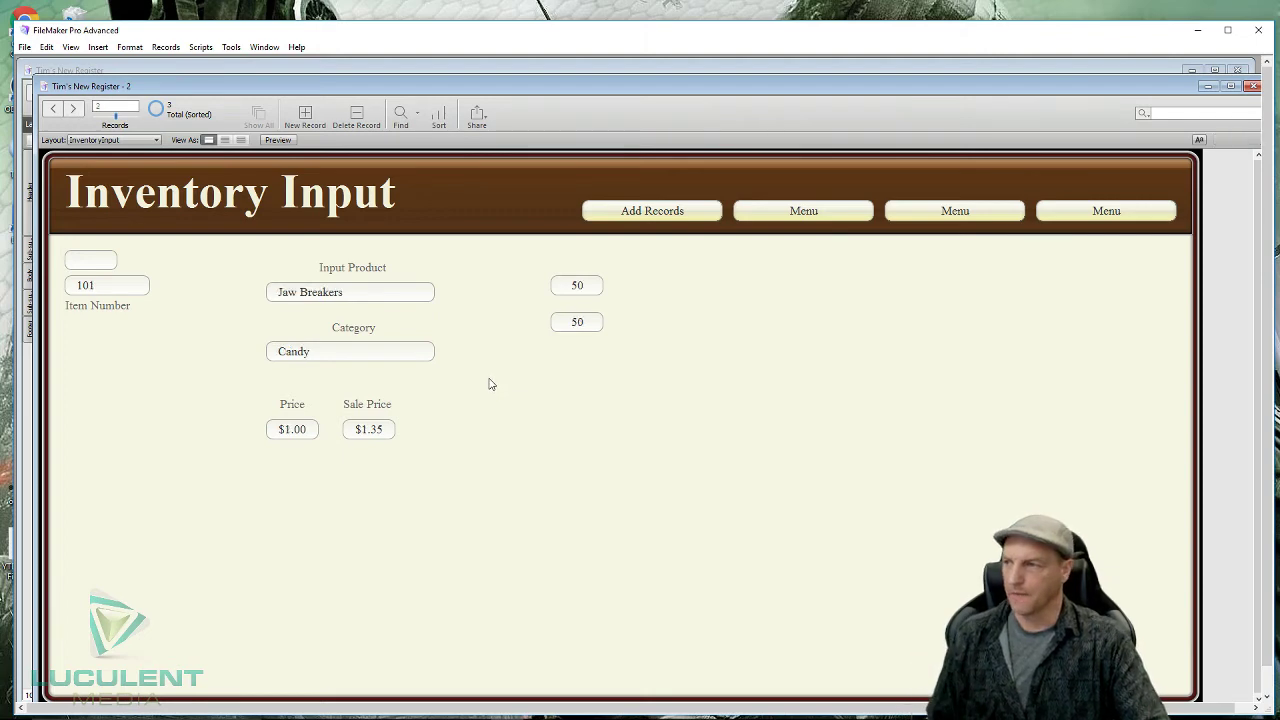
key(ctrl+Up)
key(ctrl+Down)
key(ctrl+Down)
key(ctrl+Up)
key(ctrl+Up)
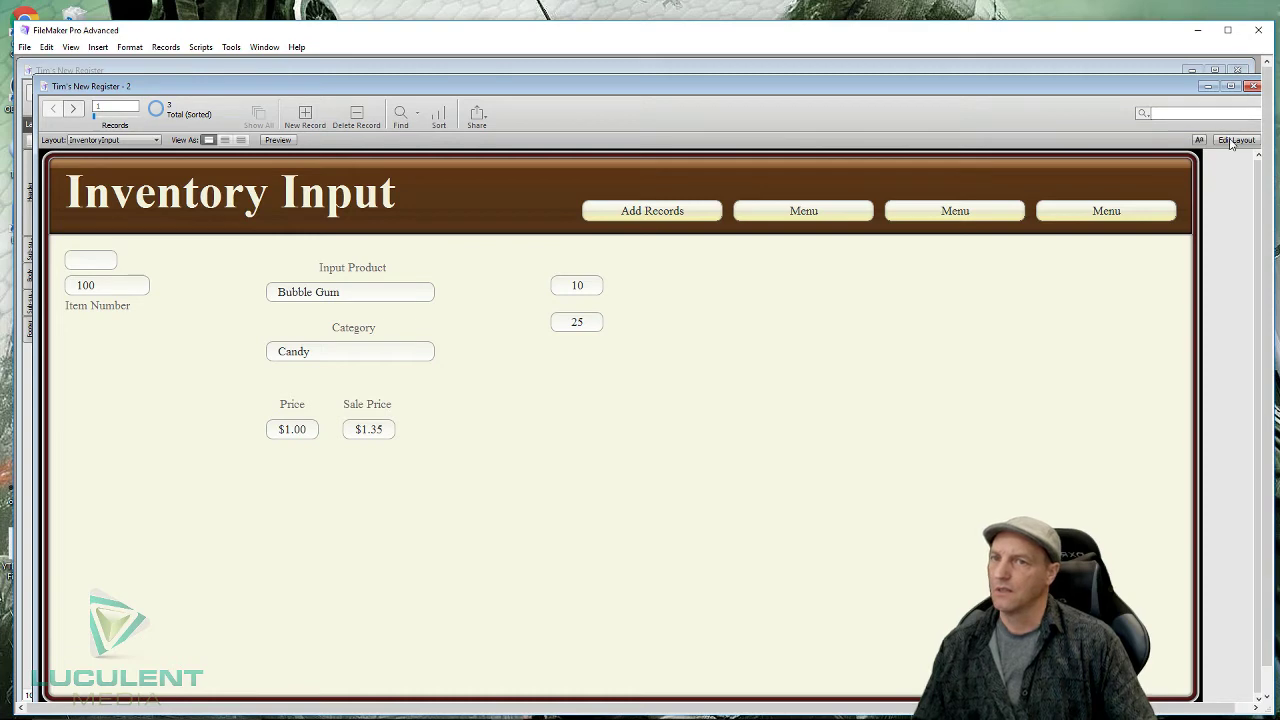
- Enter Layout mode, close the second register window, and open Manage Layouts
click(1231, 141)
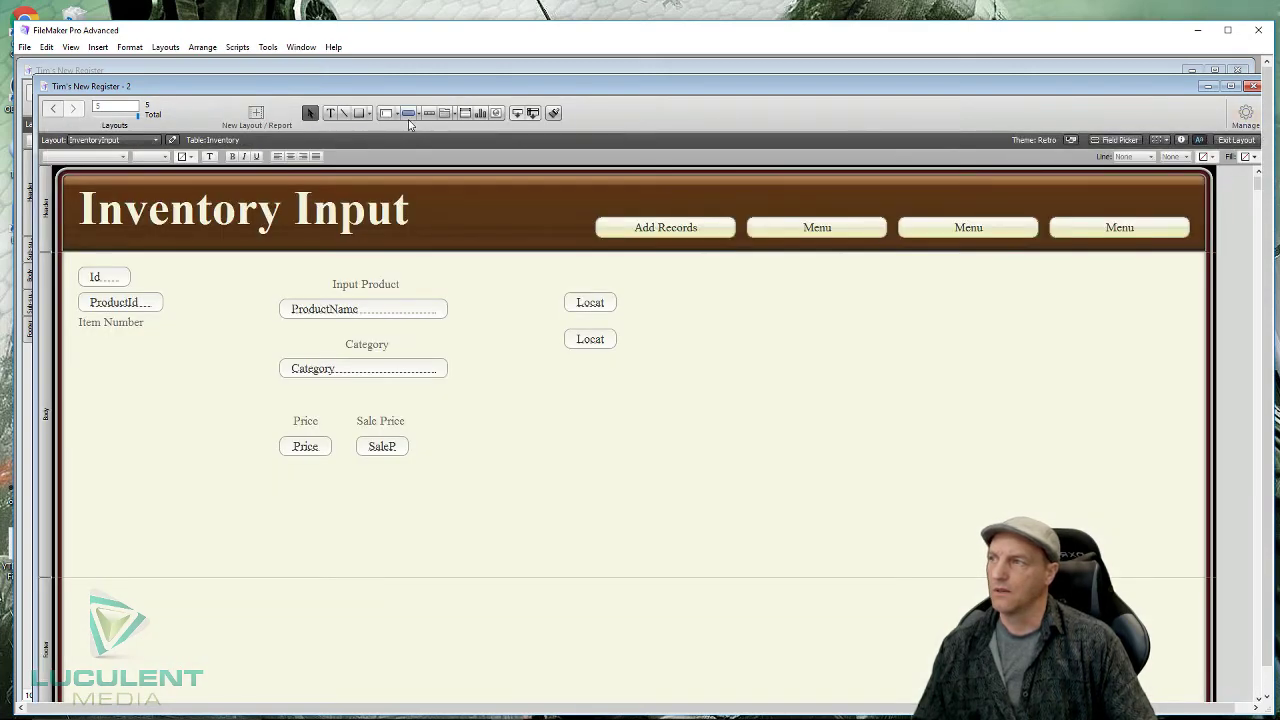
drag(490, 91, 434, 100)
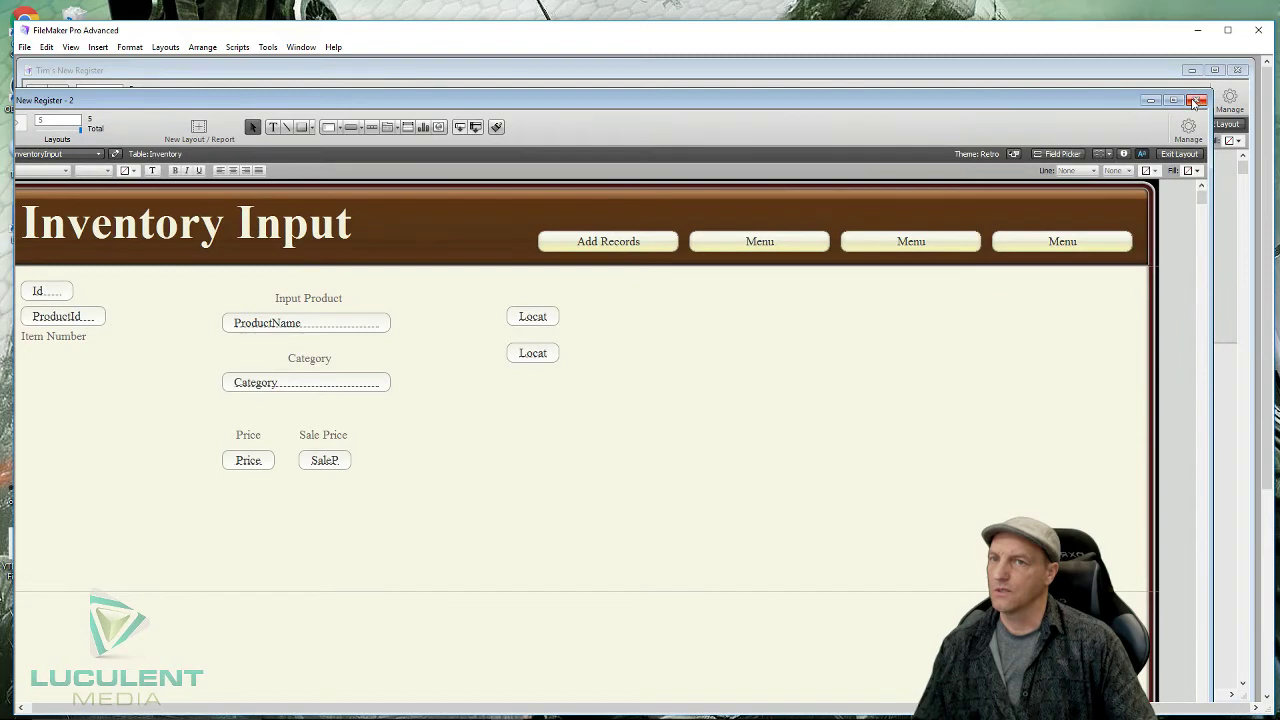
click(1199, 100)
click(1232, 100)
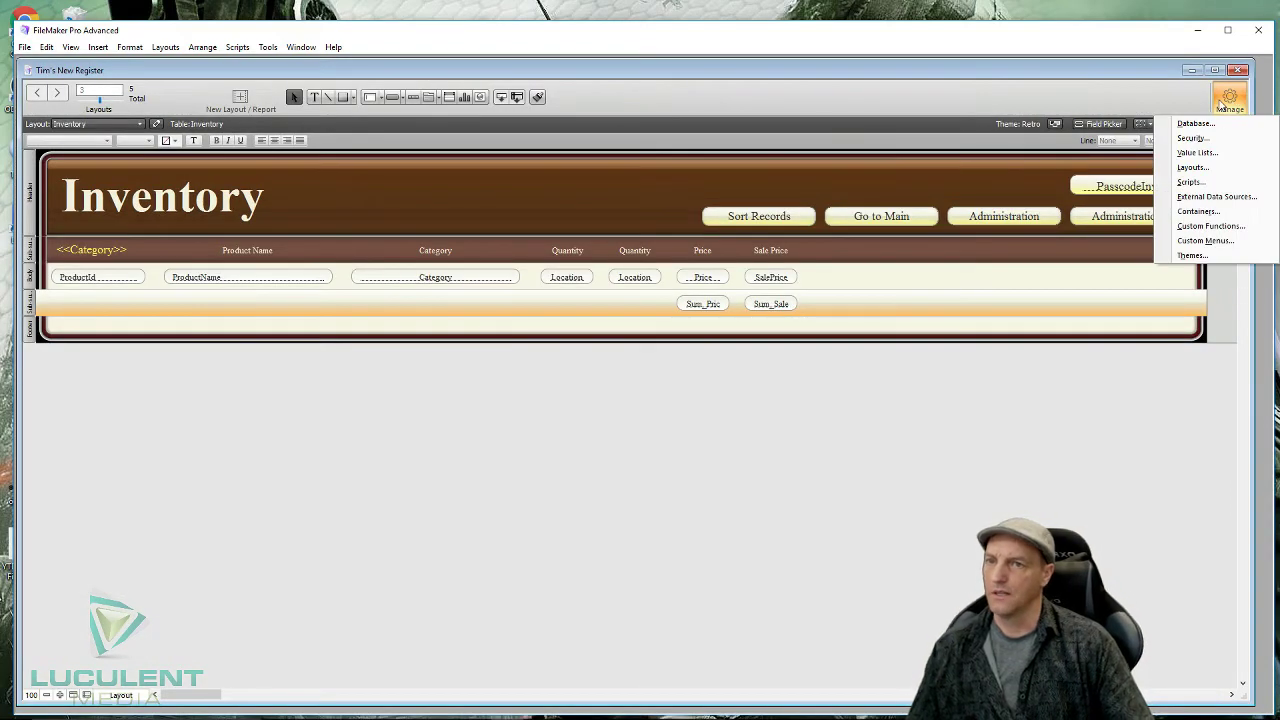
click(1192, 182)
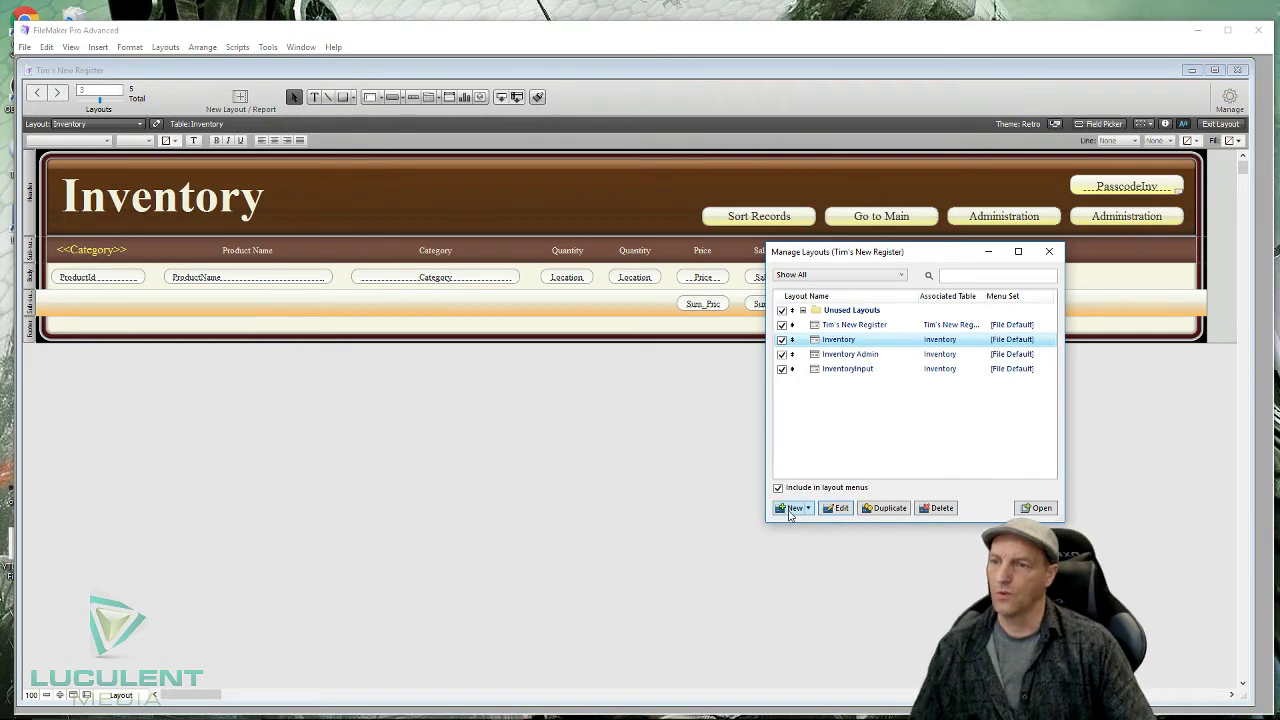
- Create a Computer form layout named EntryMenu showing records from the Menu table
click(790, 507)
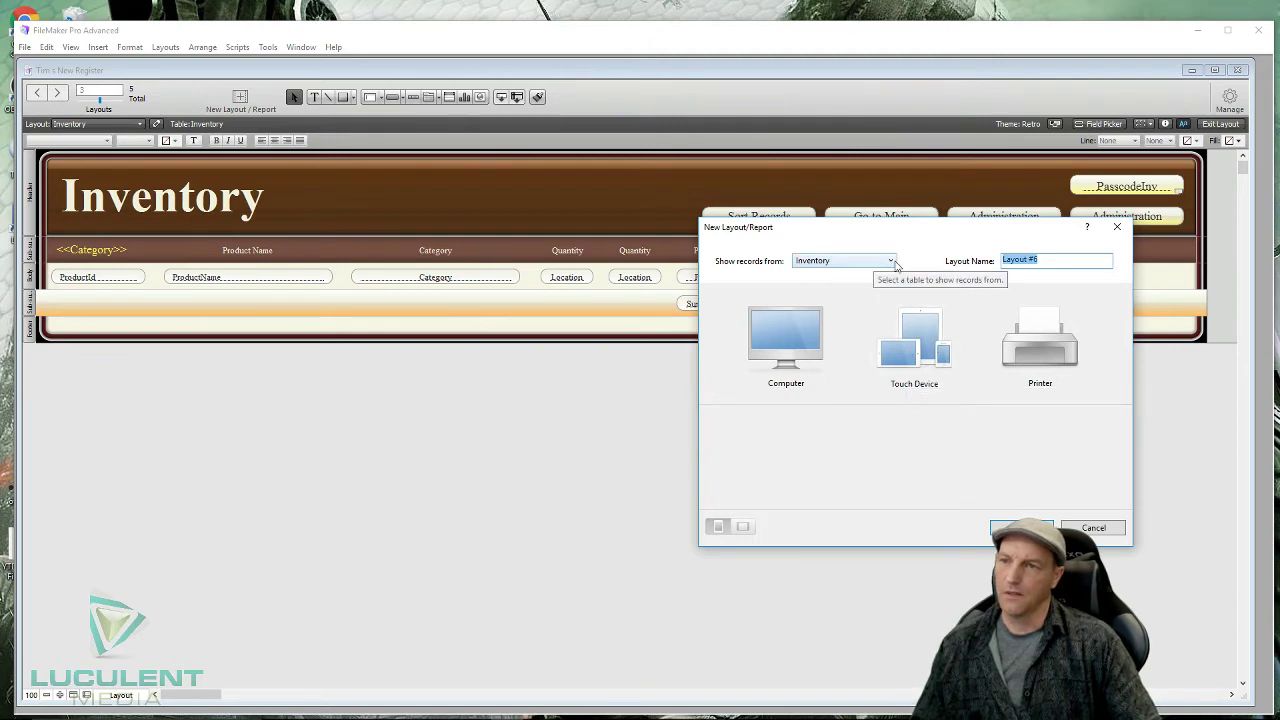
click(889, 262)
click(843, 301)
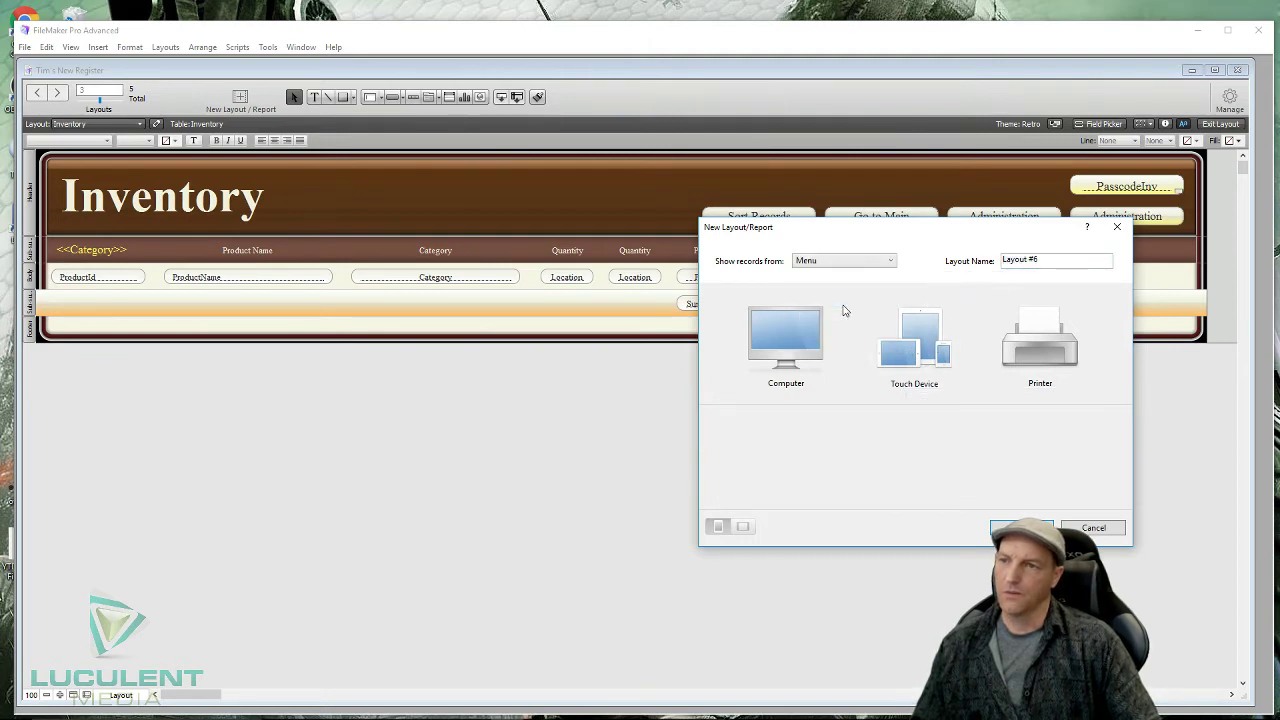
drag(1060, 263, 962, 272)
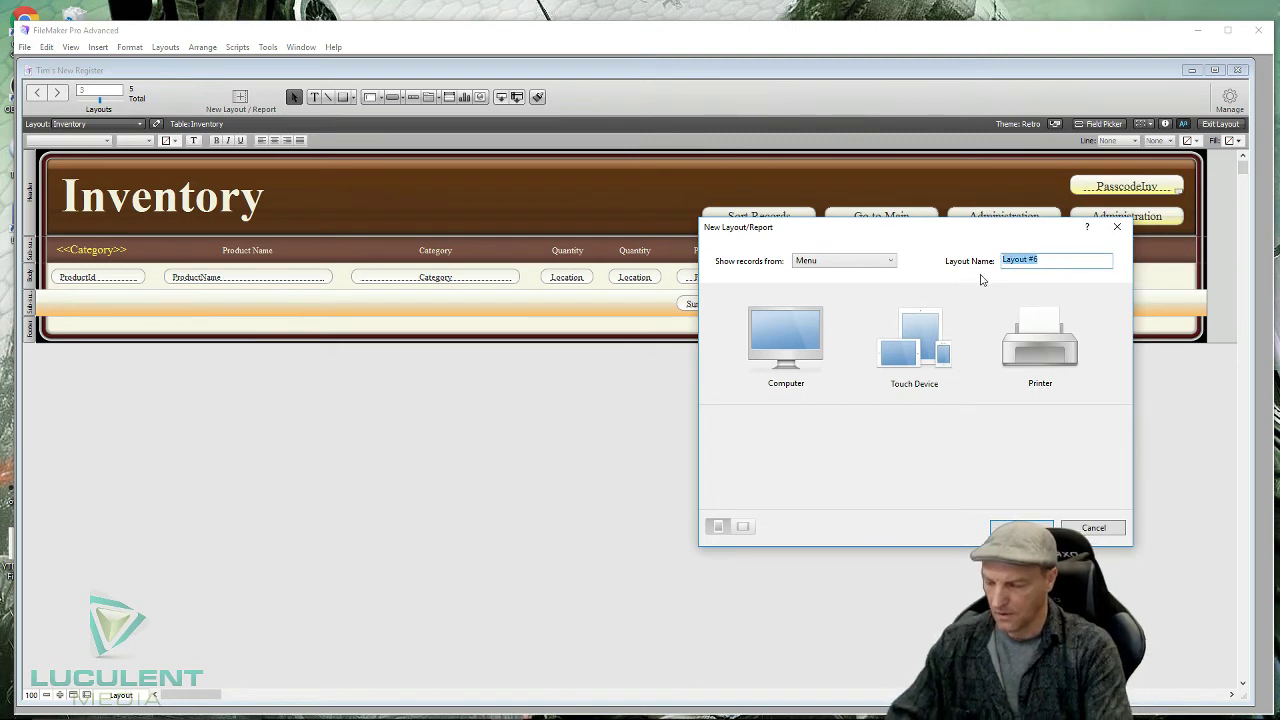
text(Entr)
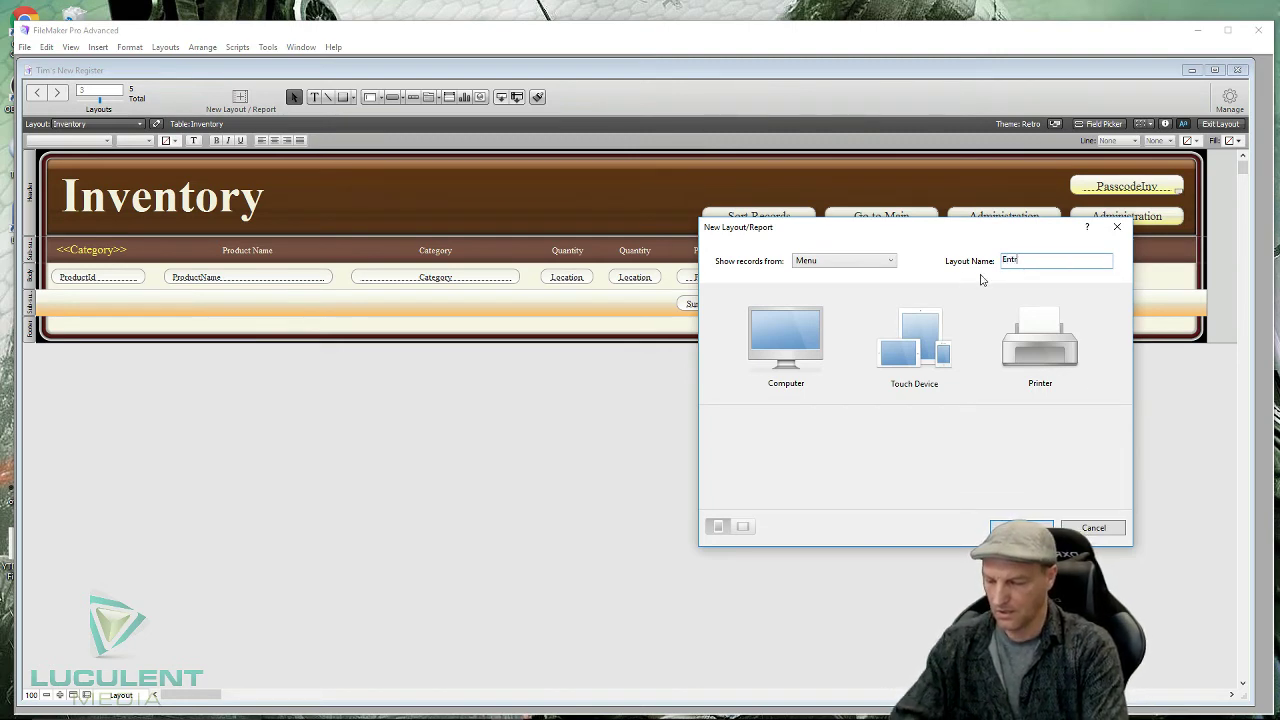
text(y)
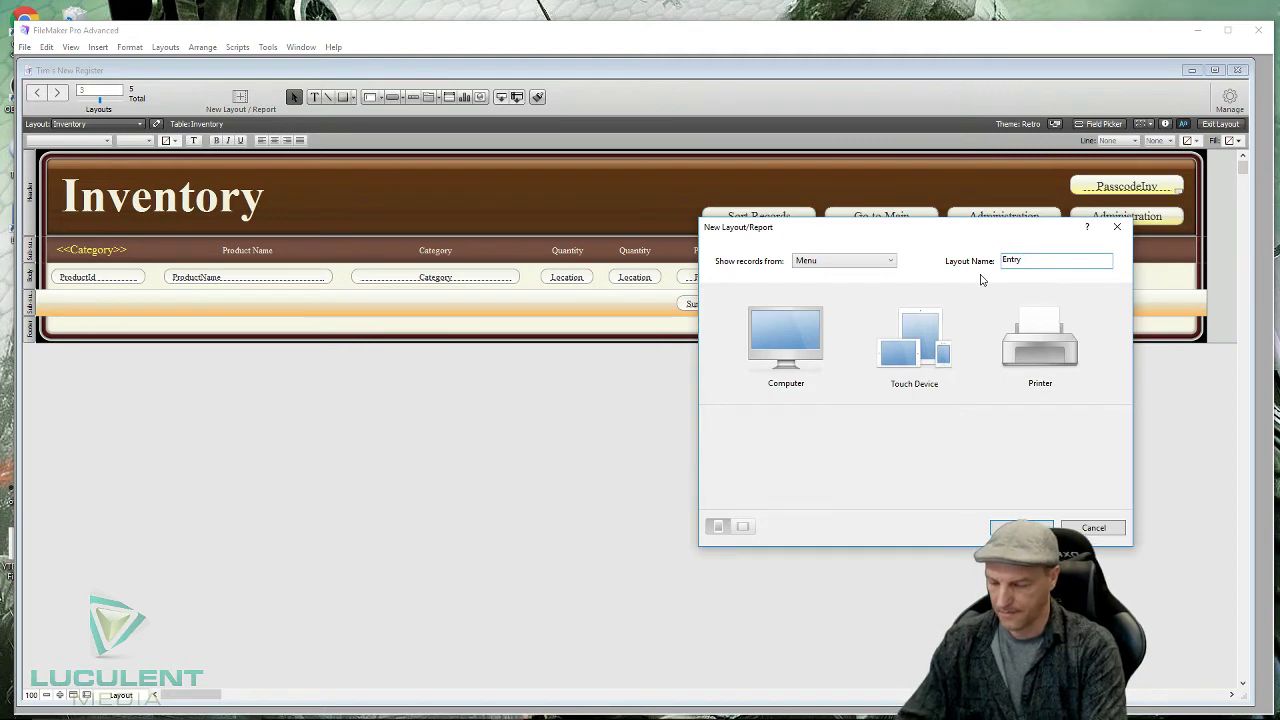
text(Menu)
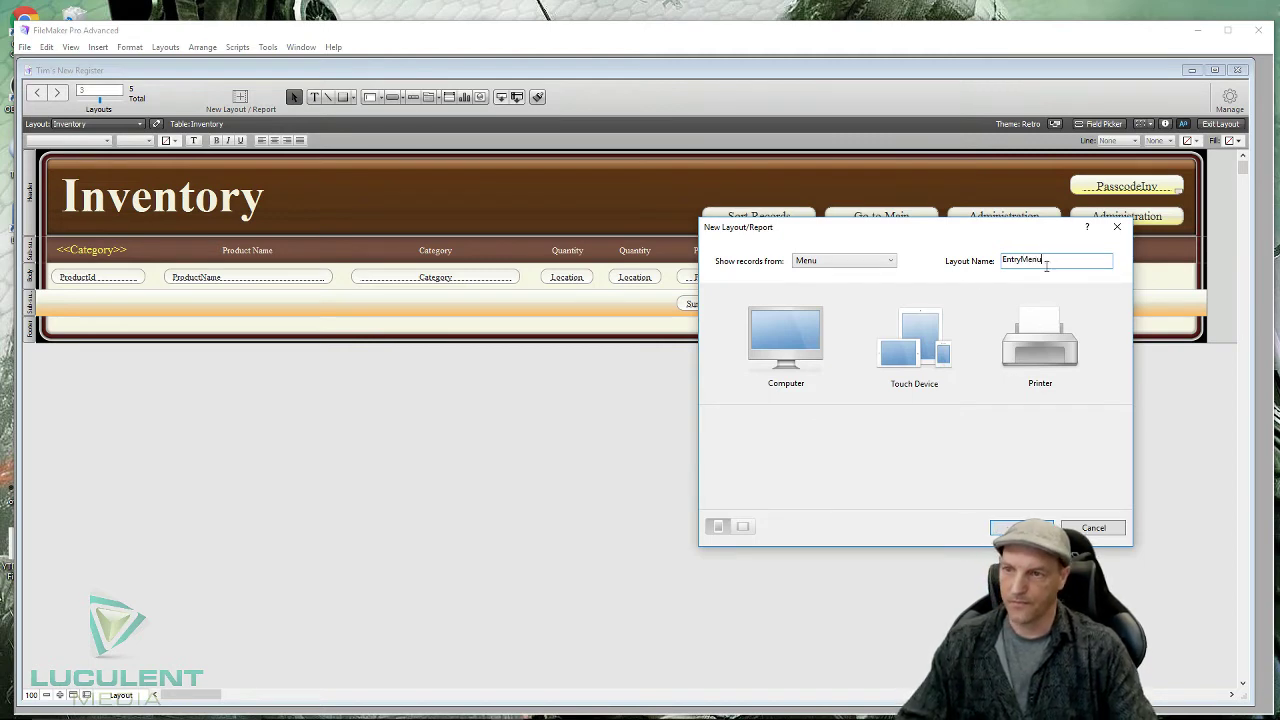
click(927, 340)
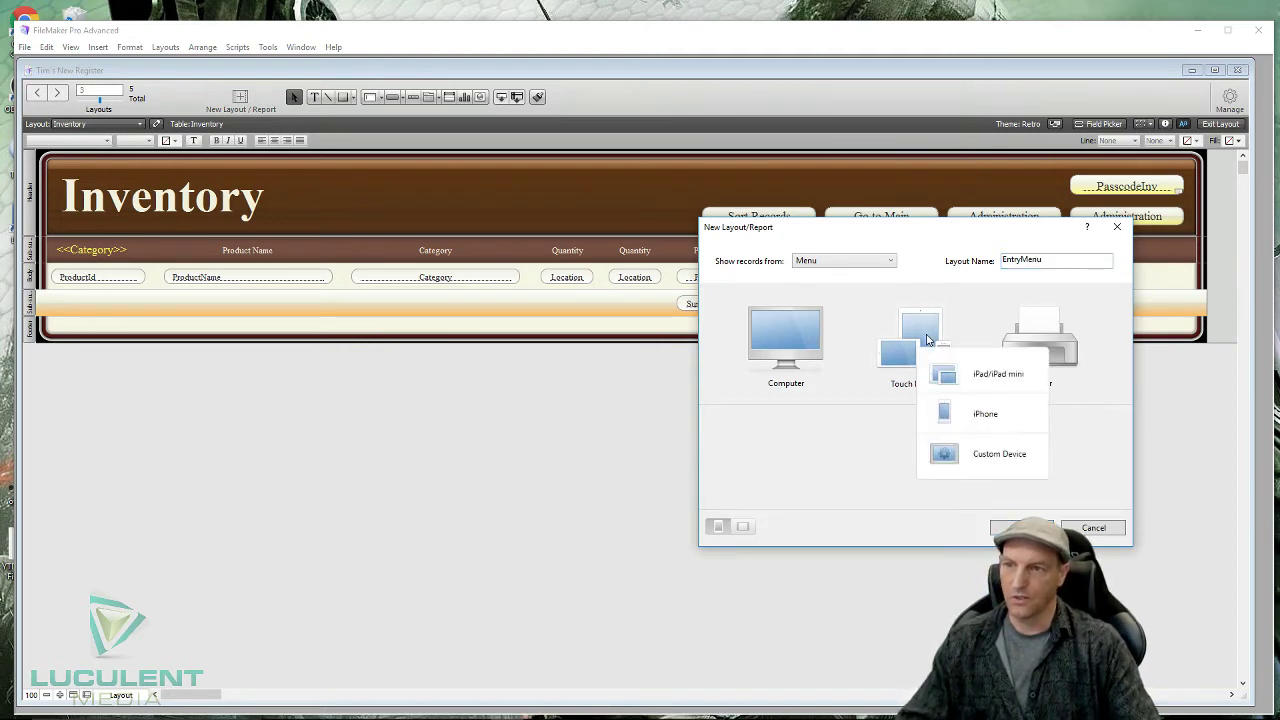
click(997, 456)
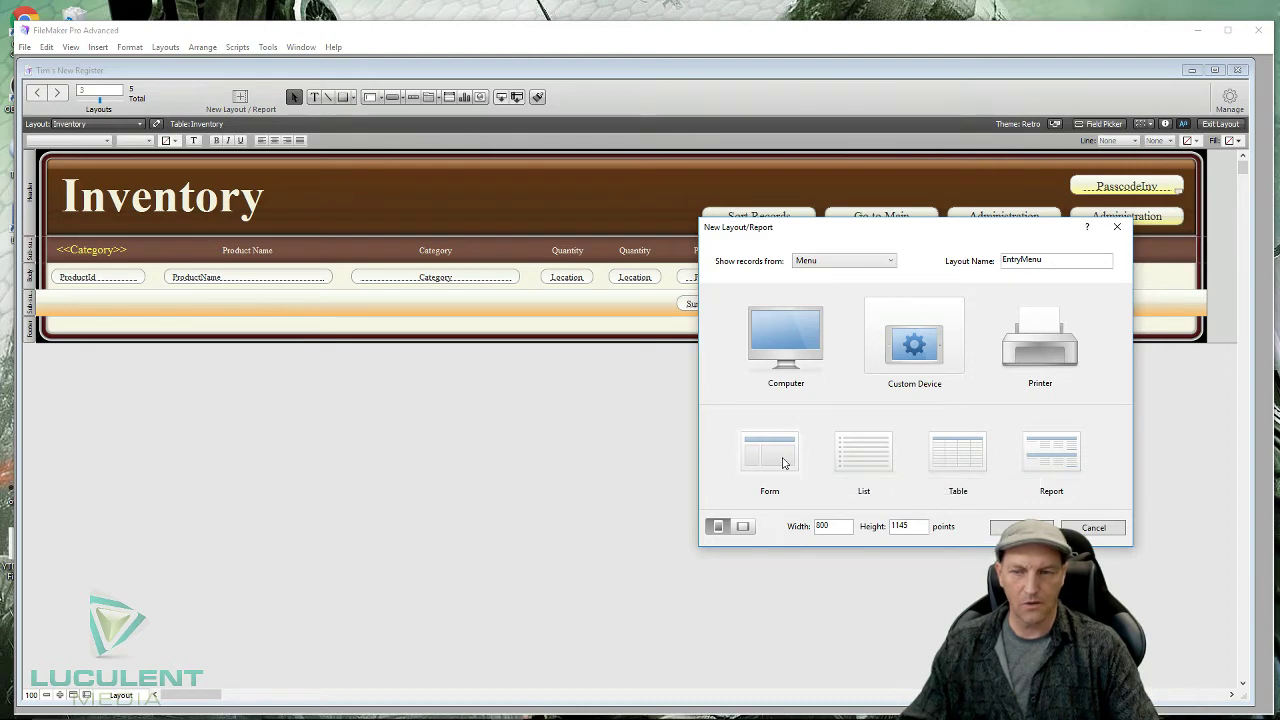
click(783, 462)
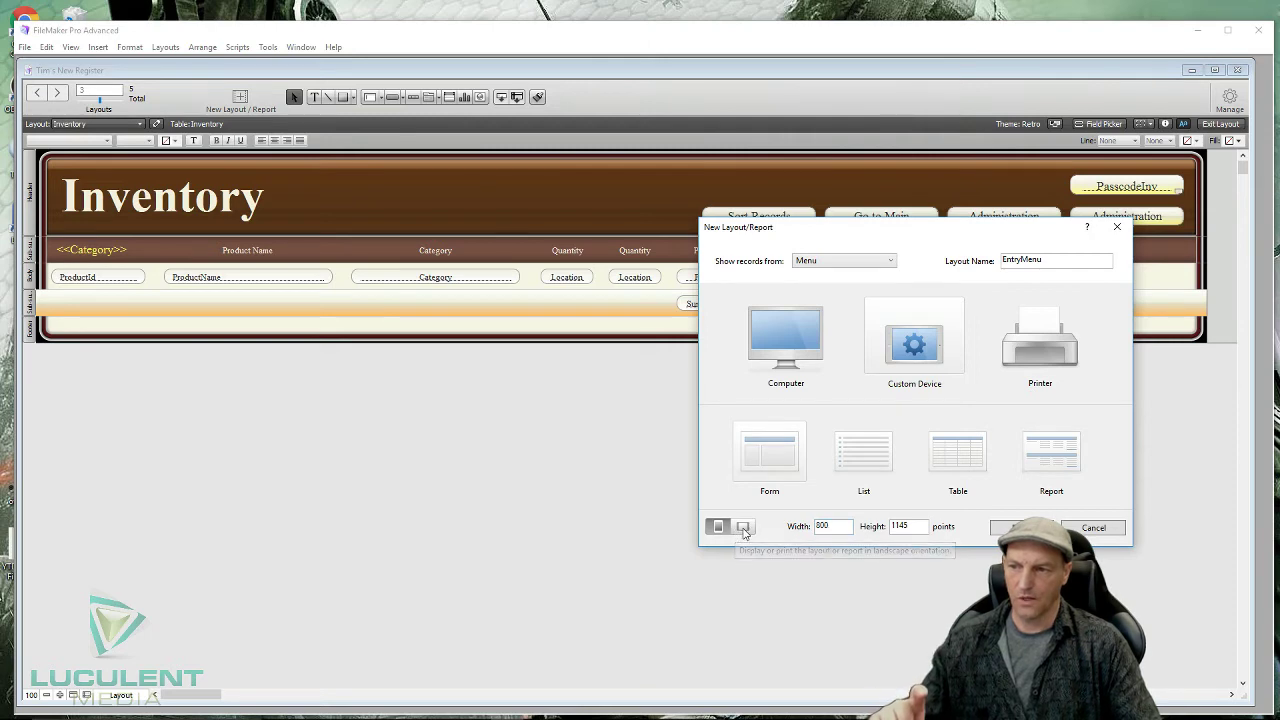
click(743, 530)
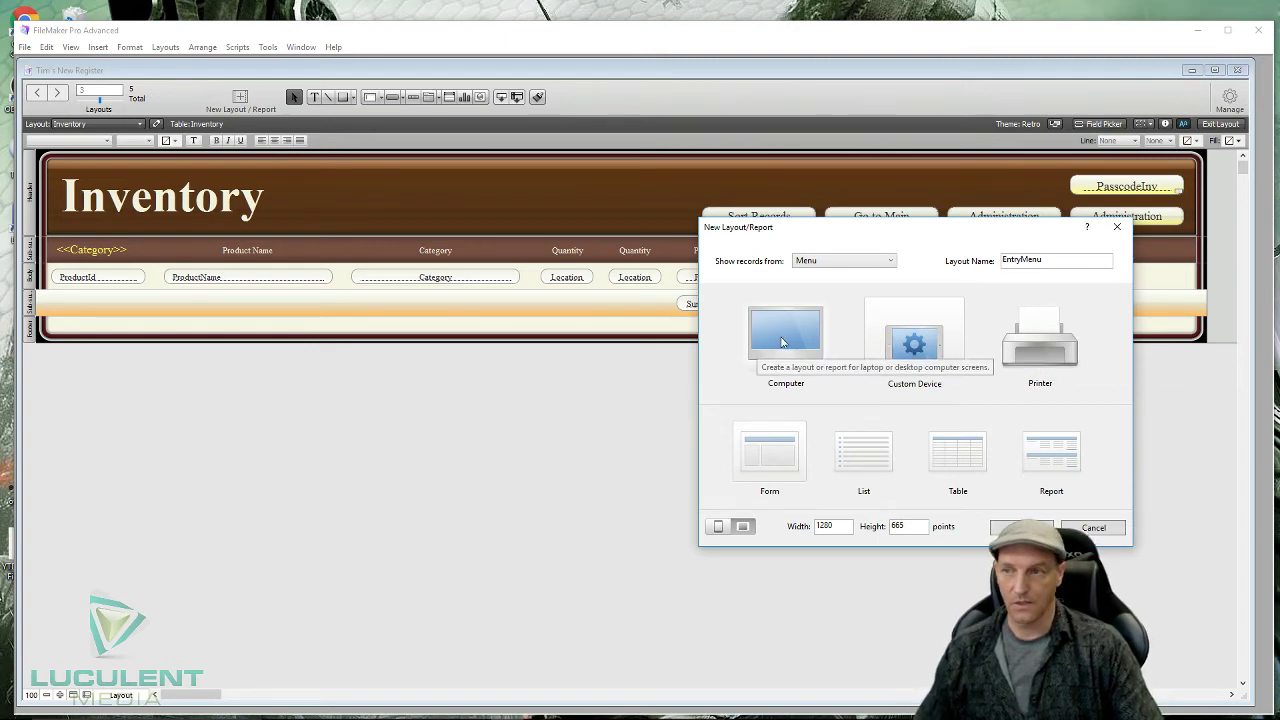
click(782, 342)
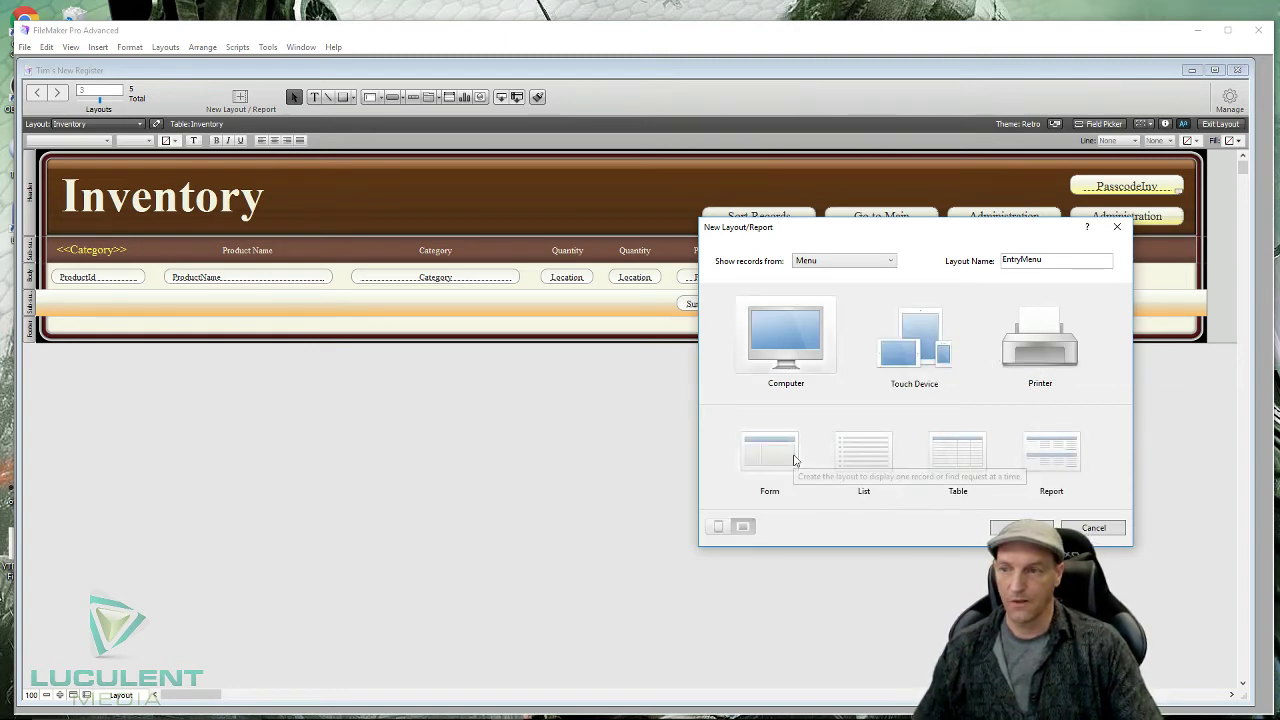
click(794, 460)
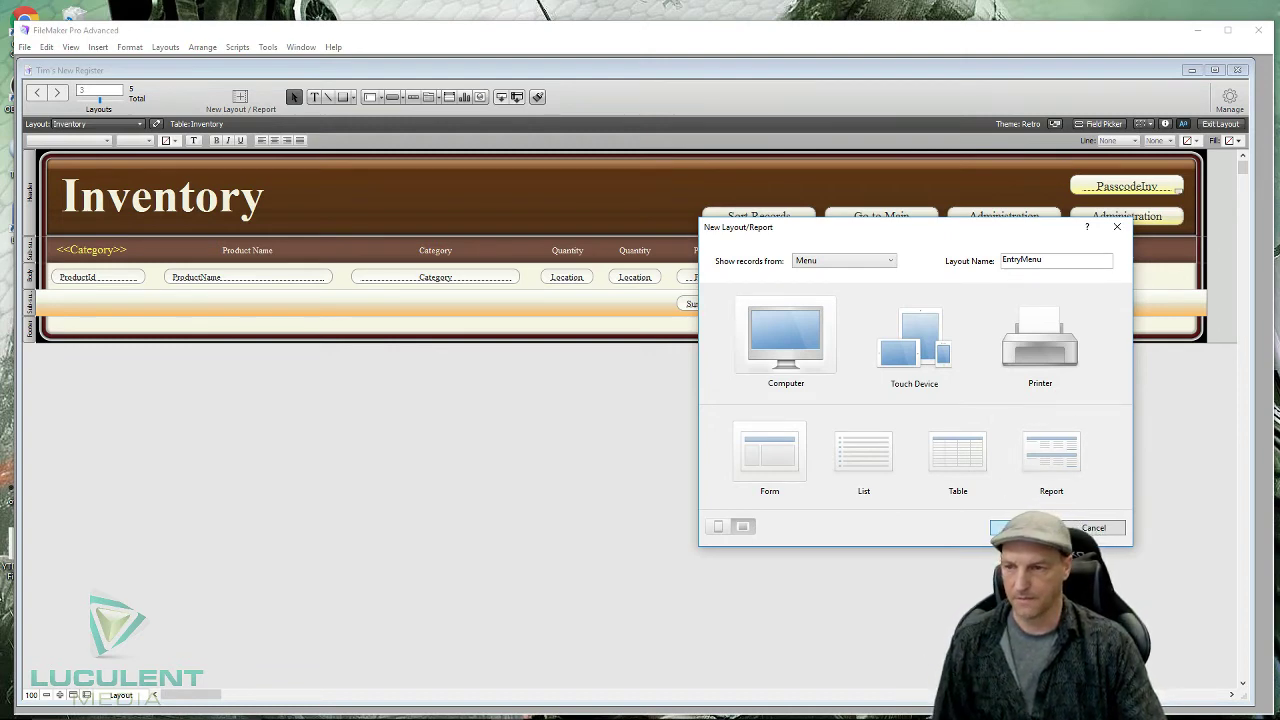
key(Return)
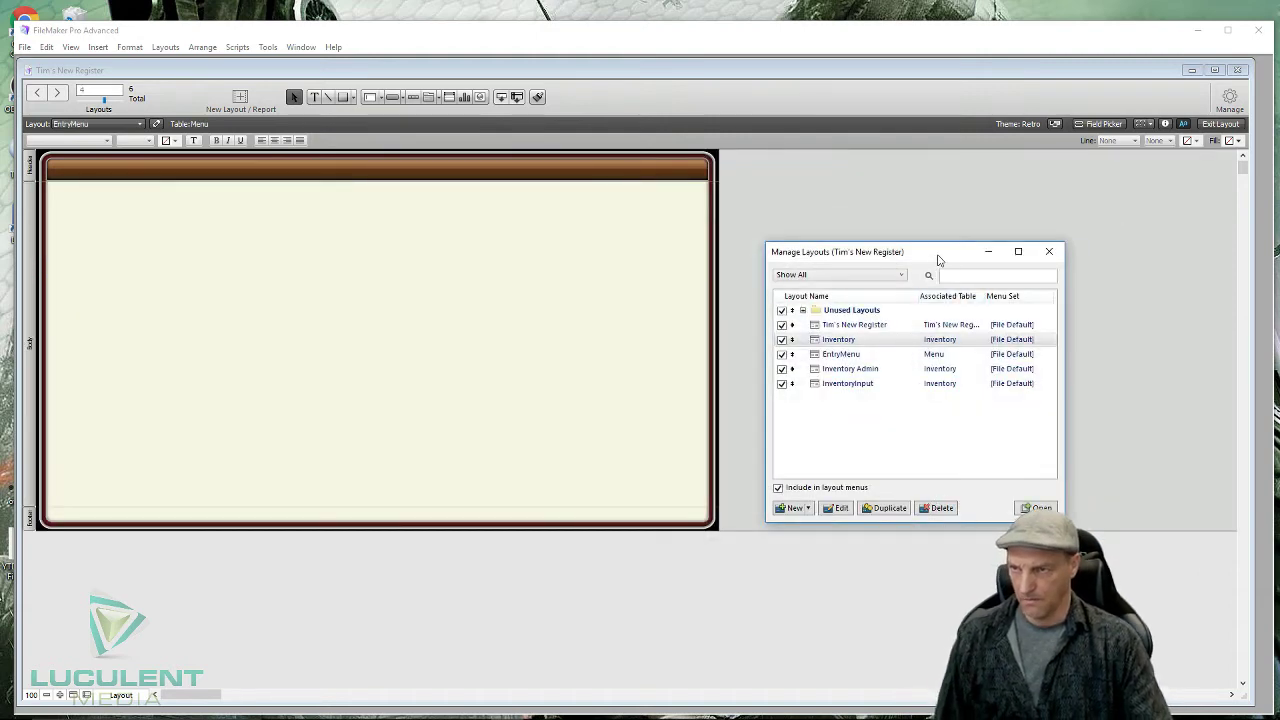
- Close Manage Layouts and drag the EntryMenu layout's right edge out to about 1335 pt
click(1050, 253)
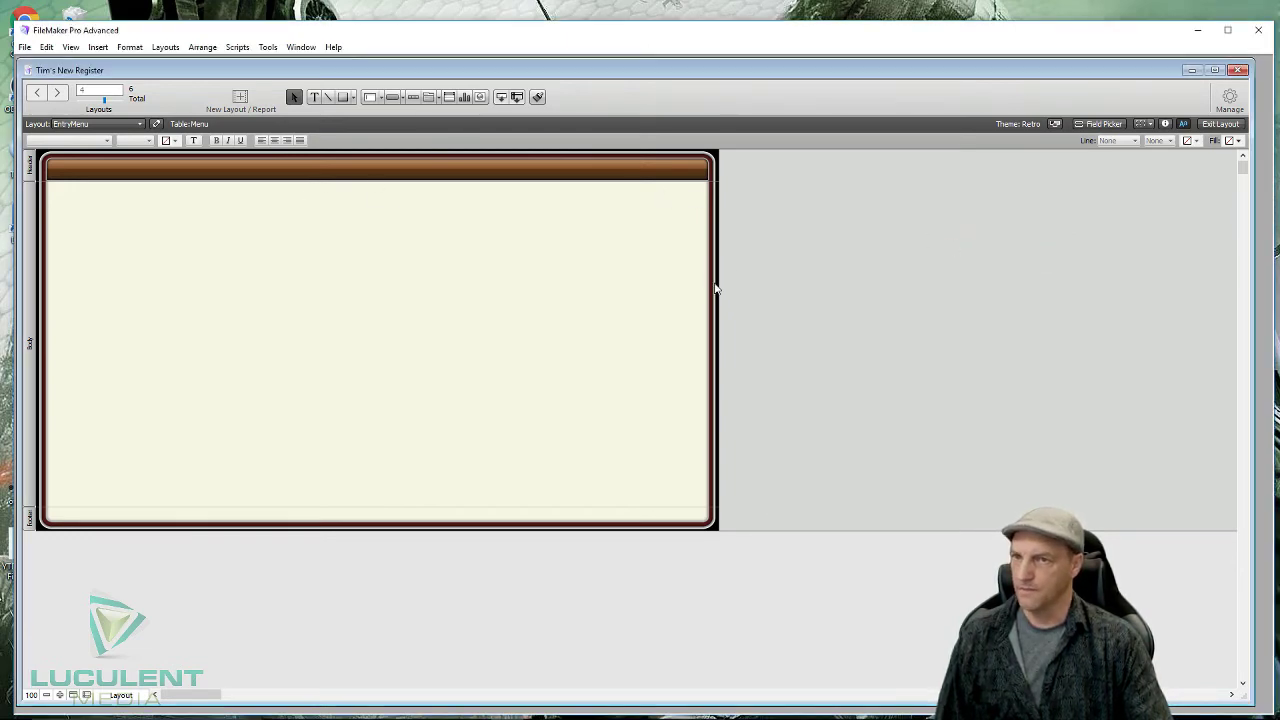
drag(718, 282, 840, 285)
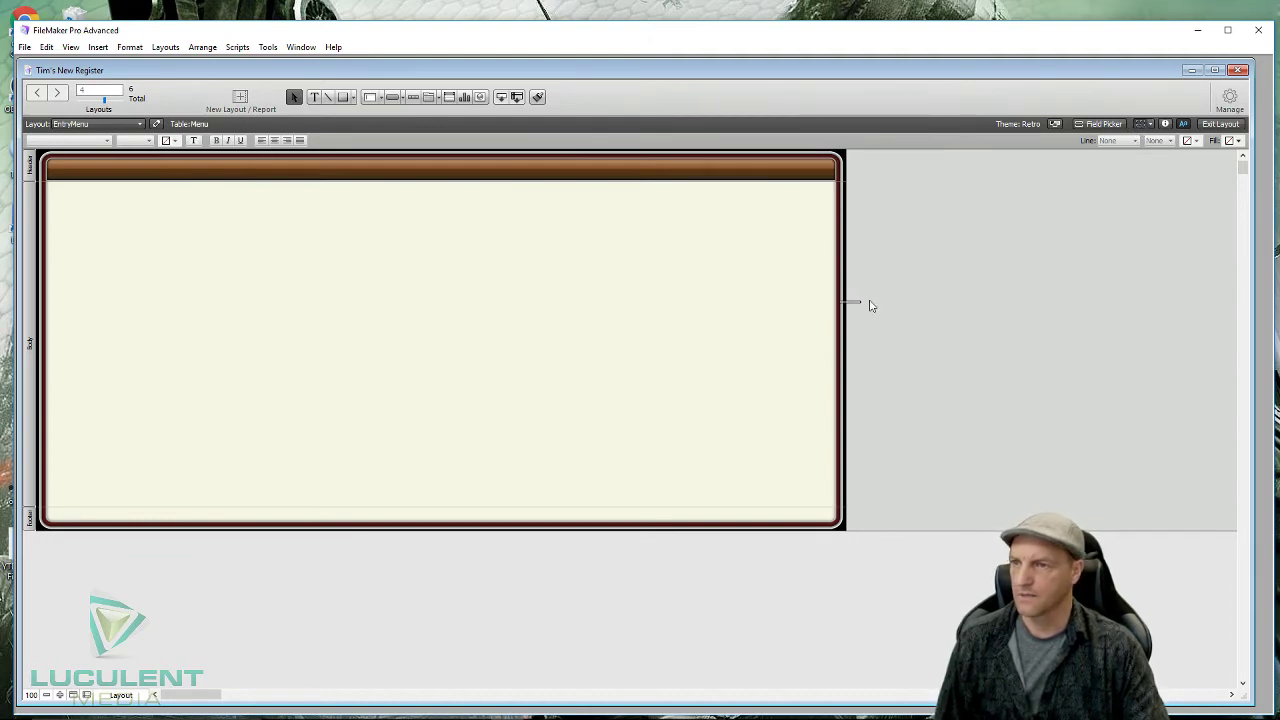
drag(845, 319, 924, 320)
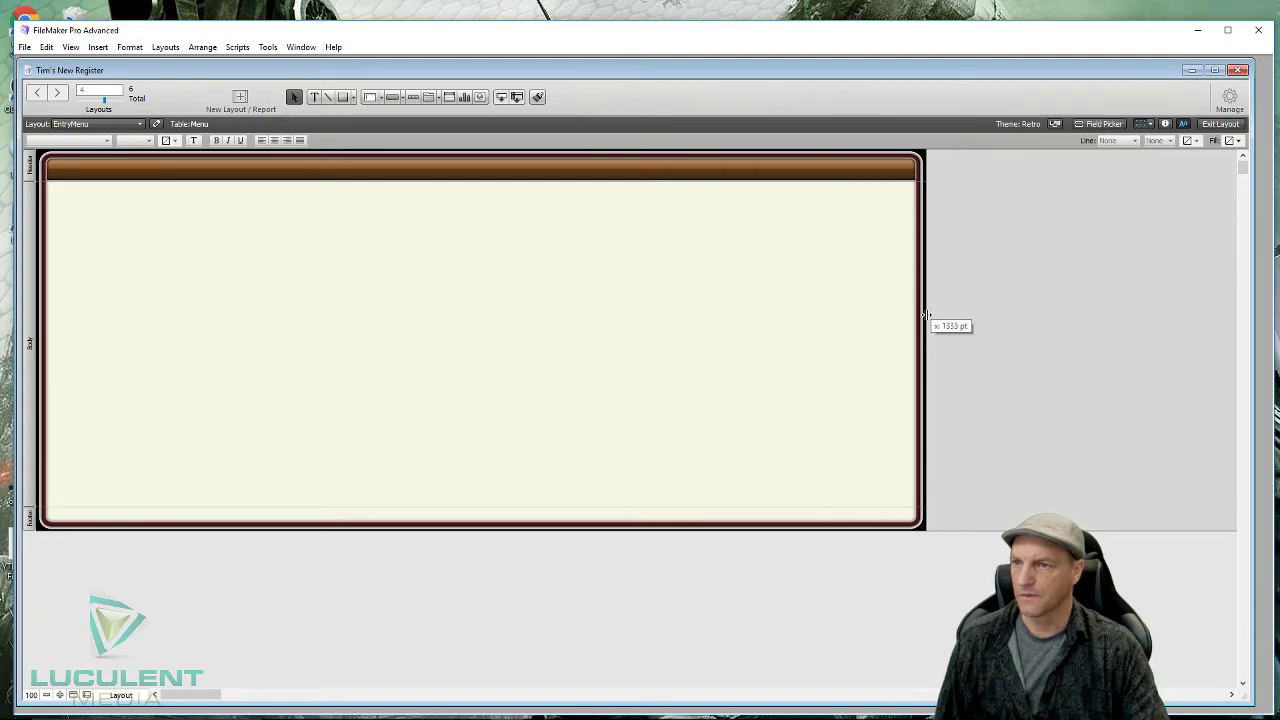
click(1147, 124)
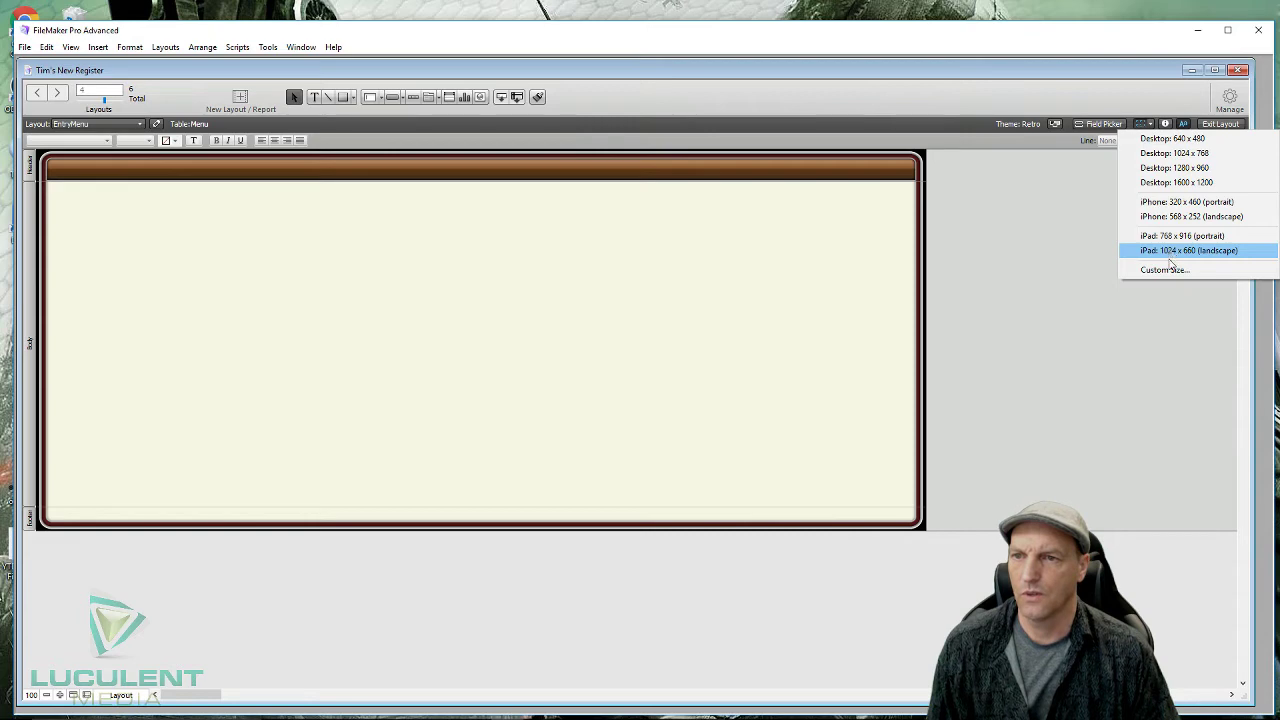
- Cancel the custom screen size and choose the iPad 1024 x 660 (landscape) guide instead
click(1168, 269)
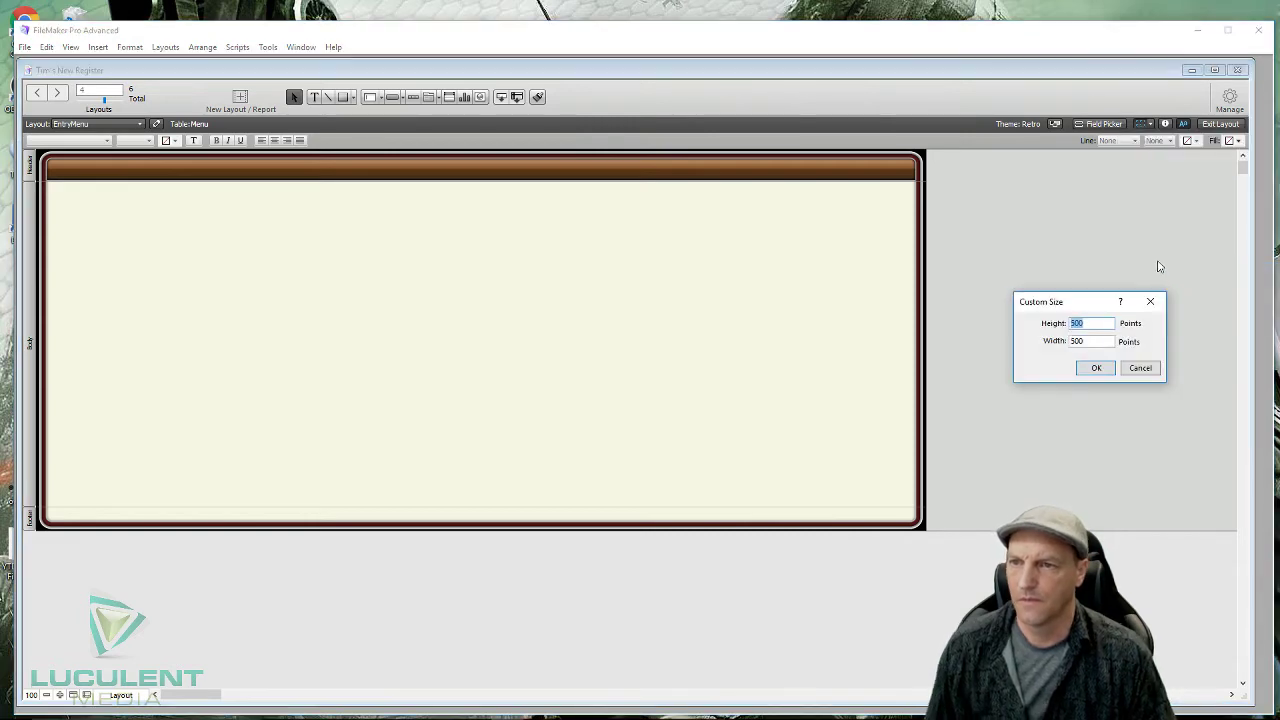
click(1138, 368)
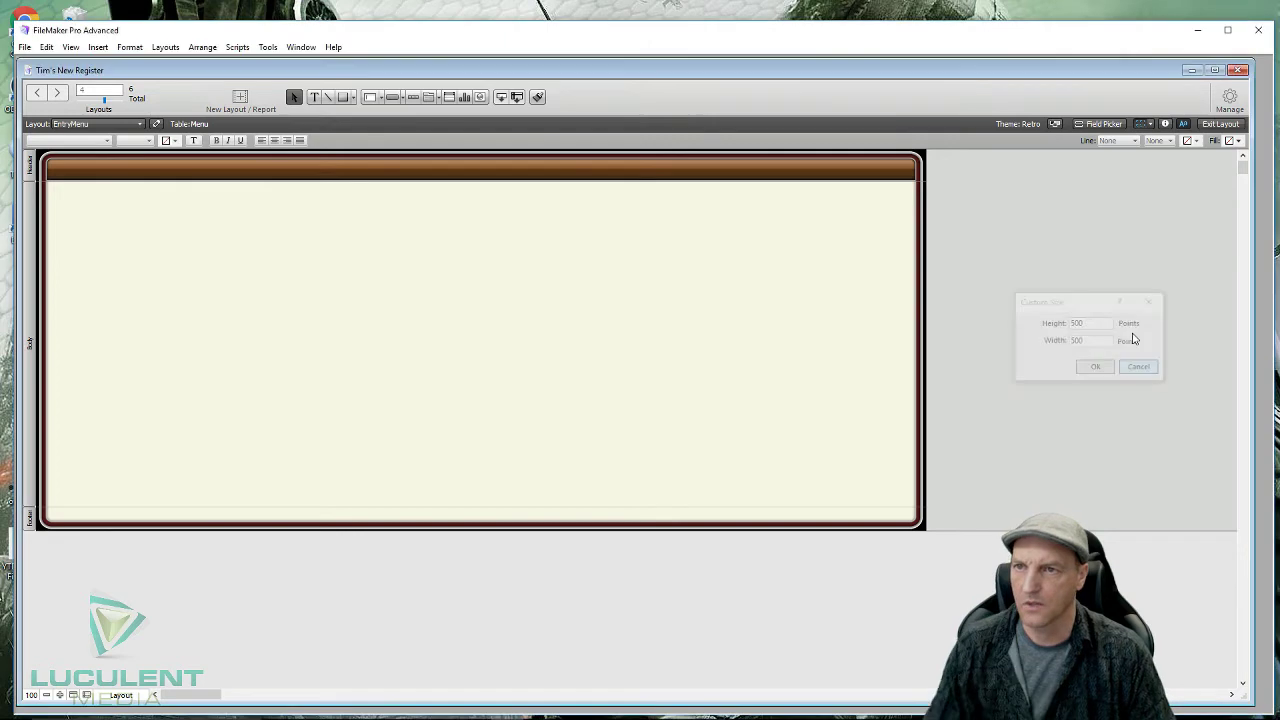
click(1150, 124)
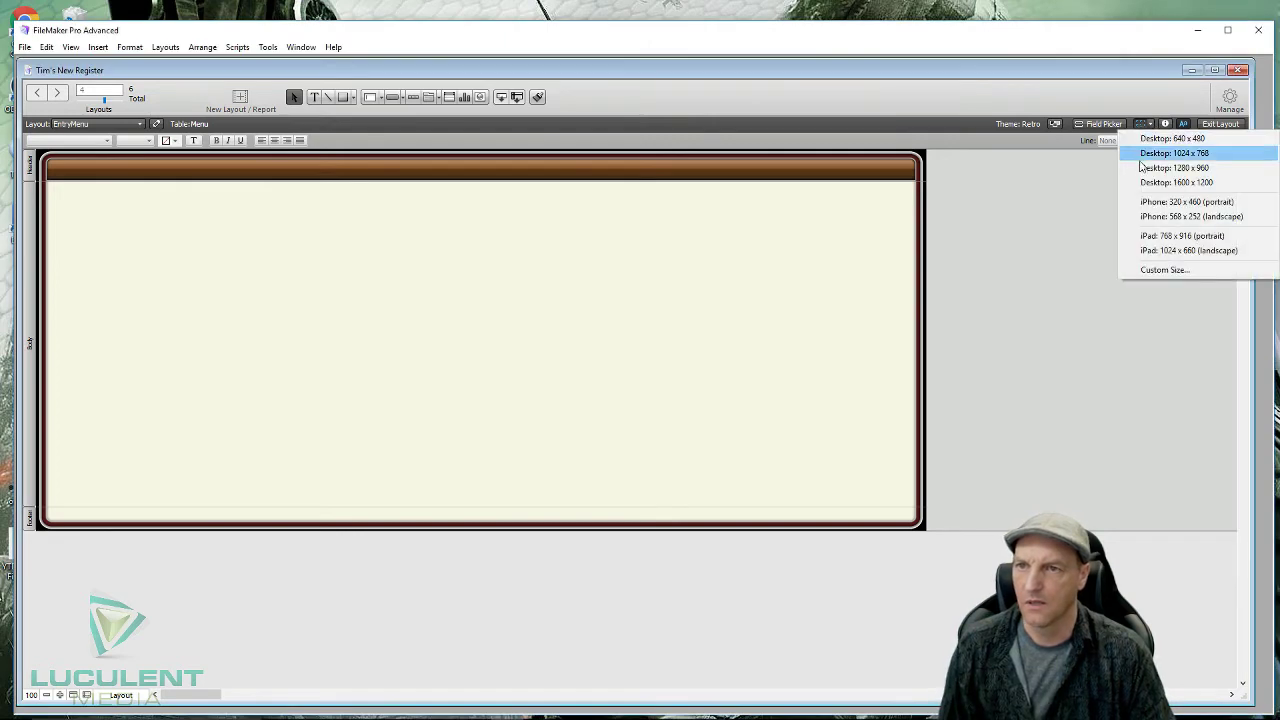
click(1174, 251)
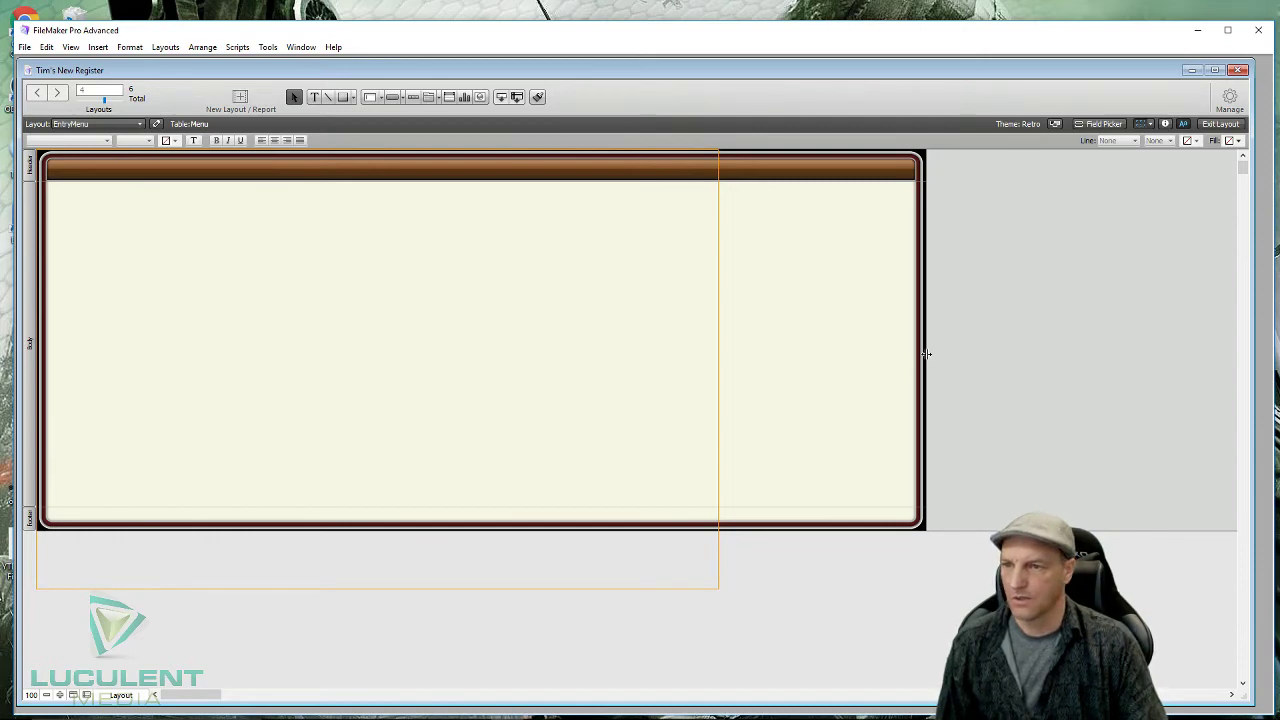
- Trim the layout to about 1023 pt at the iPad guide, lengthen the body and slim the footer
drag(926, 353, 716, 368)
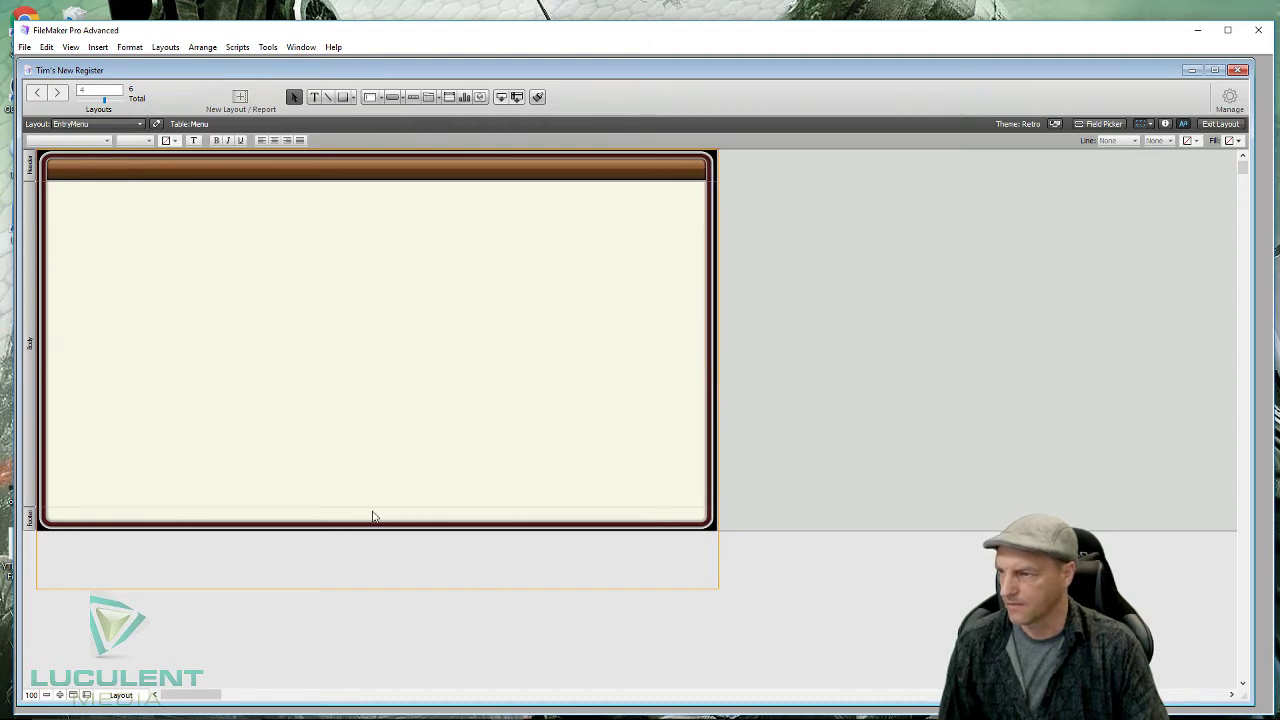
drag(374, 506, 374, 570)
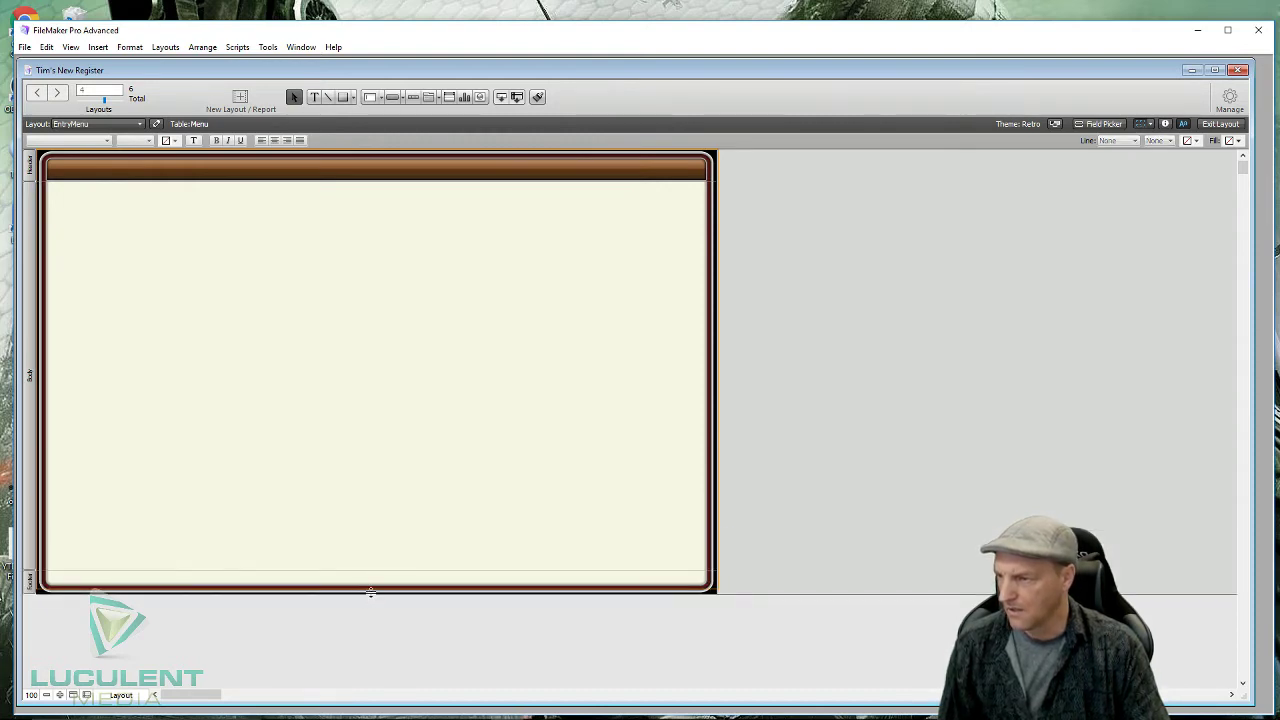
drag(371, 592, 371, 578)
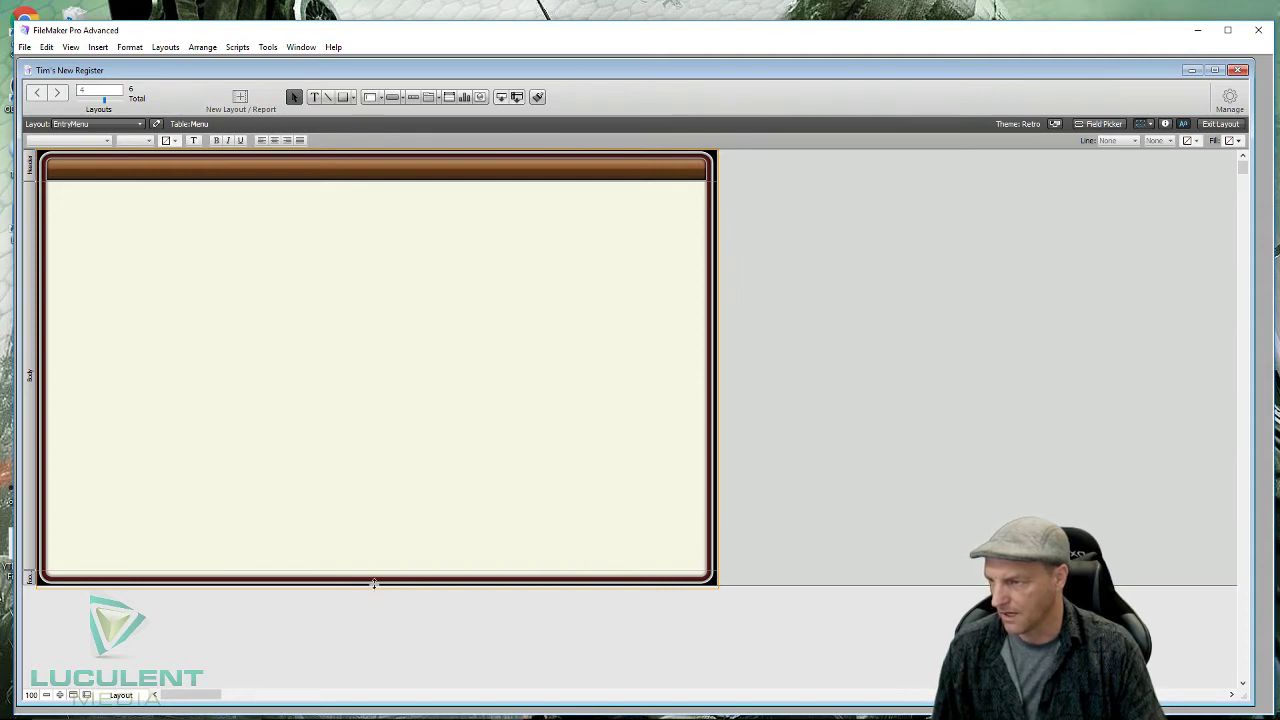
drag(375, 586, 378, 588)
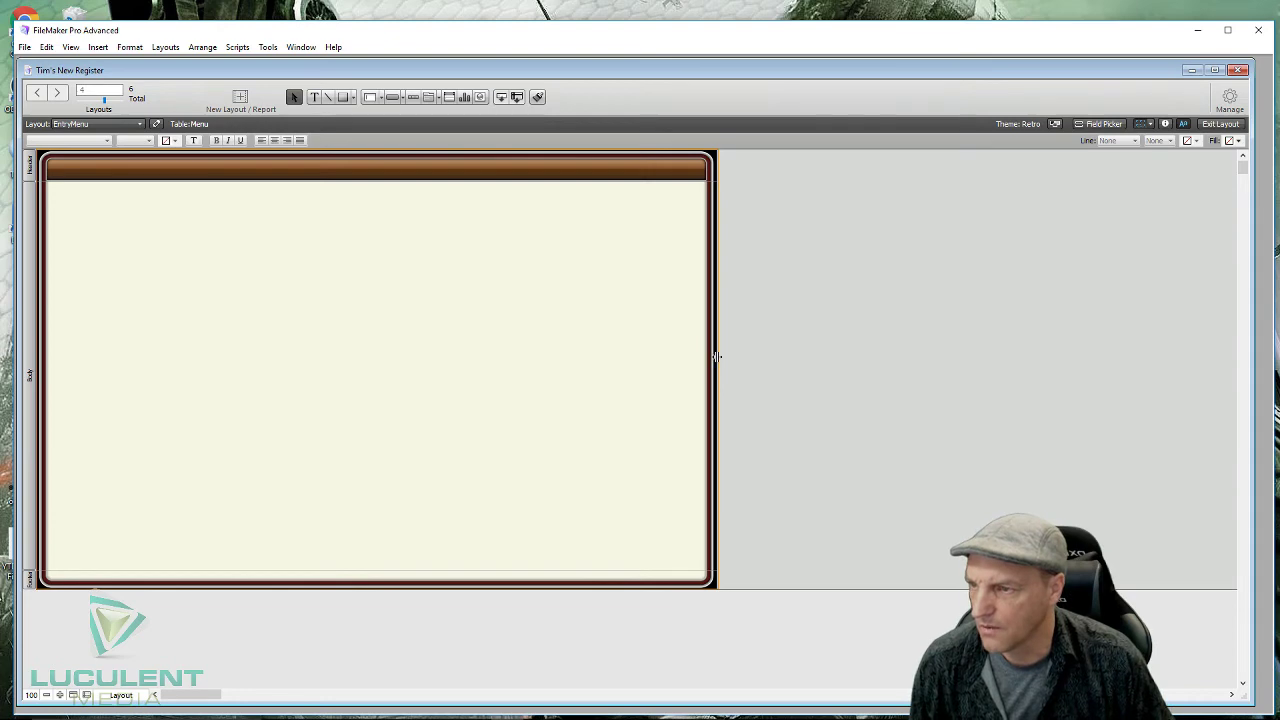
drag(717, 356, 718, 356)
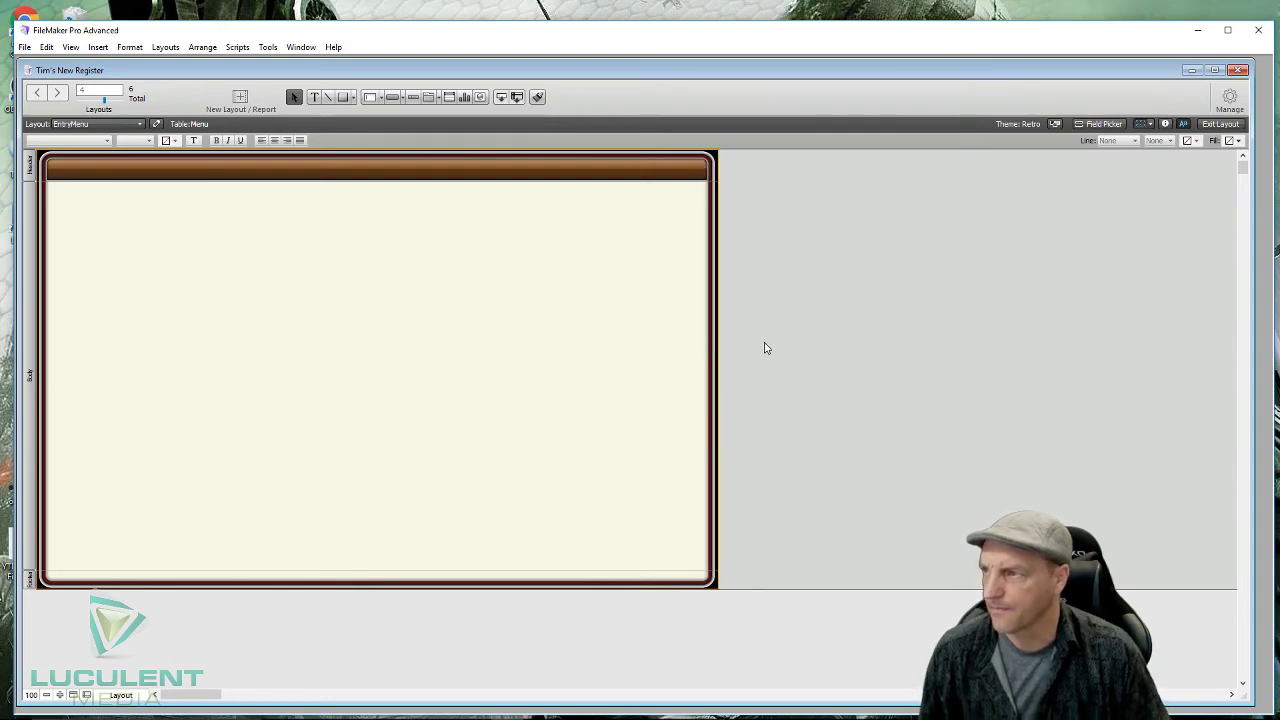
- Set the header height to 130 pt and raise the bottom boundary so the body is about 499 pt
click(31, 166)
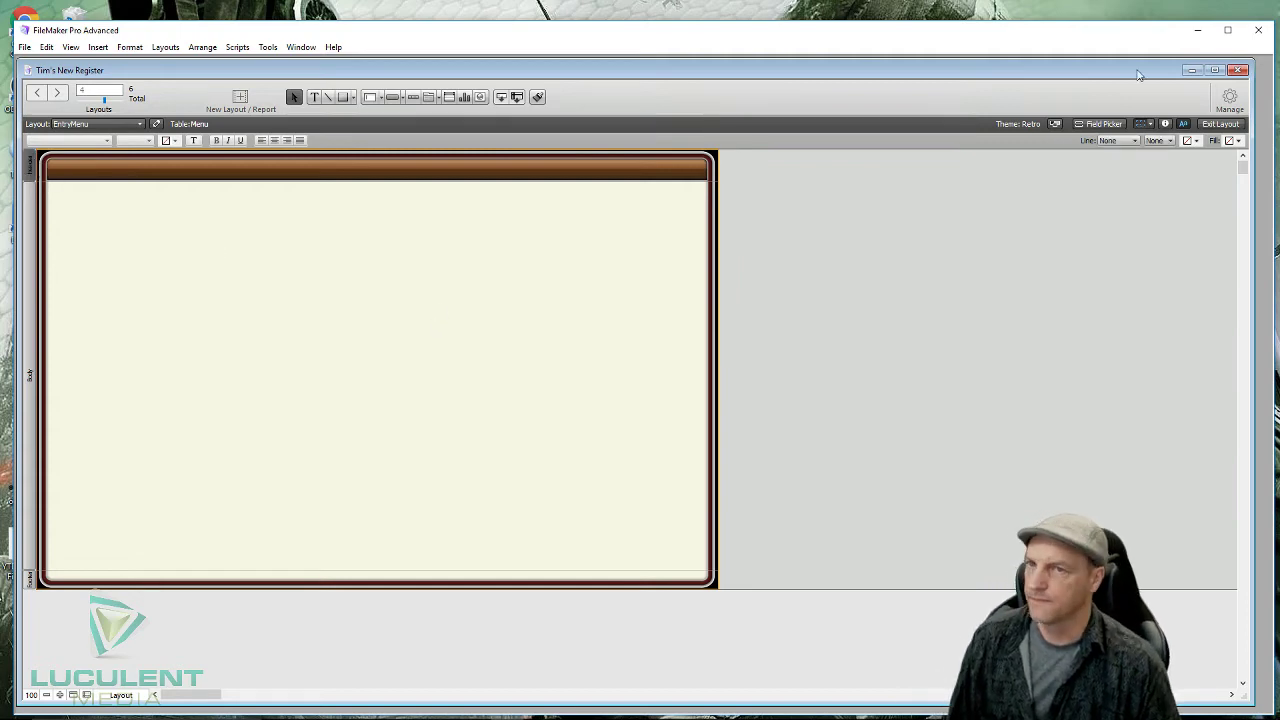
click(1167, 123)
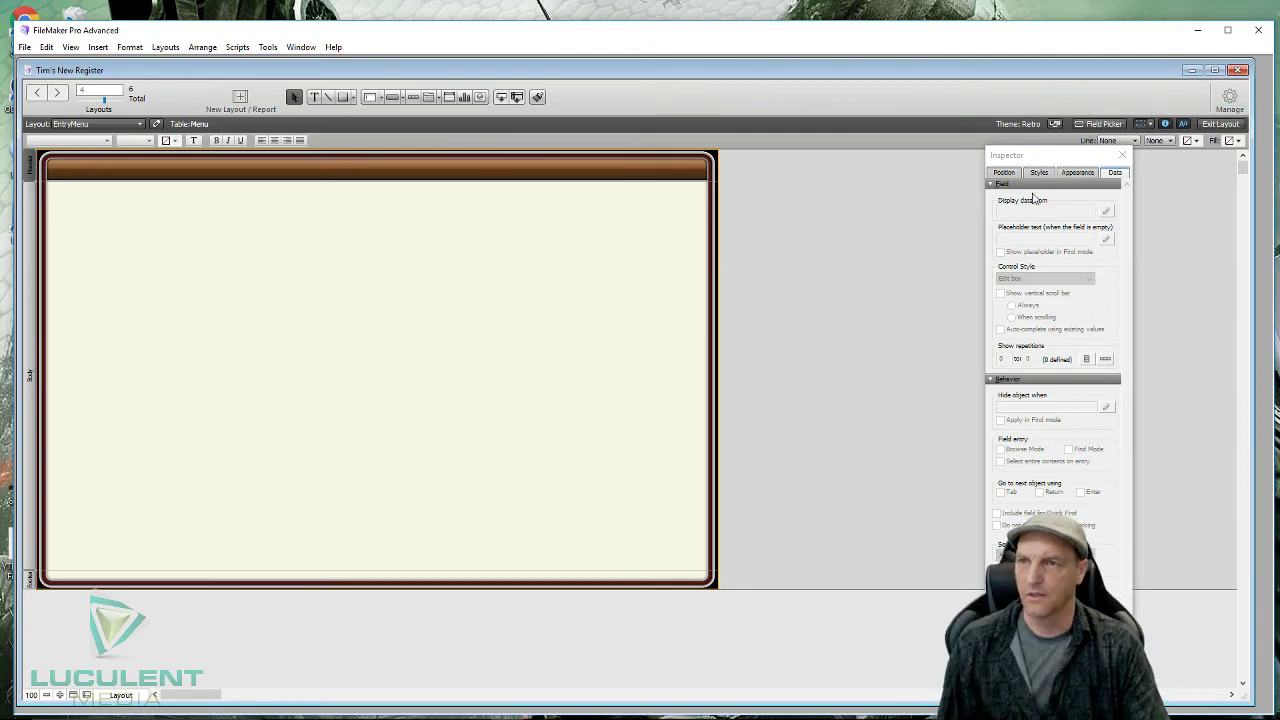
click(1078, 173)
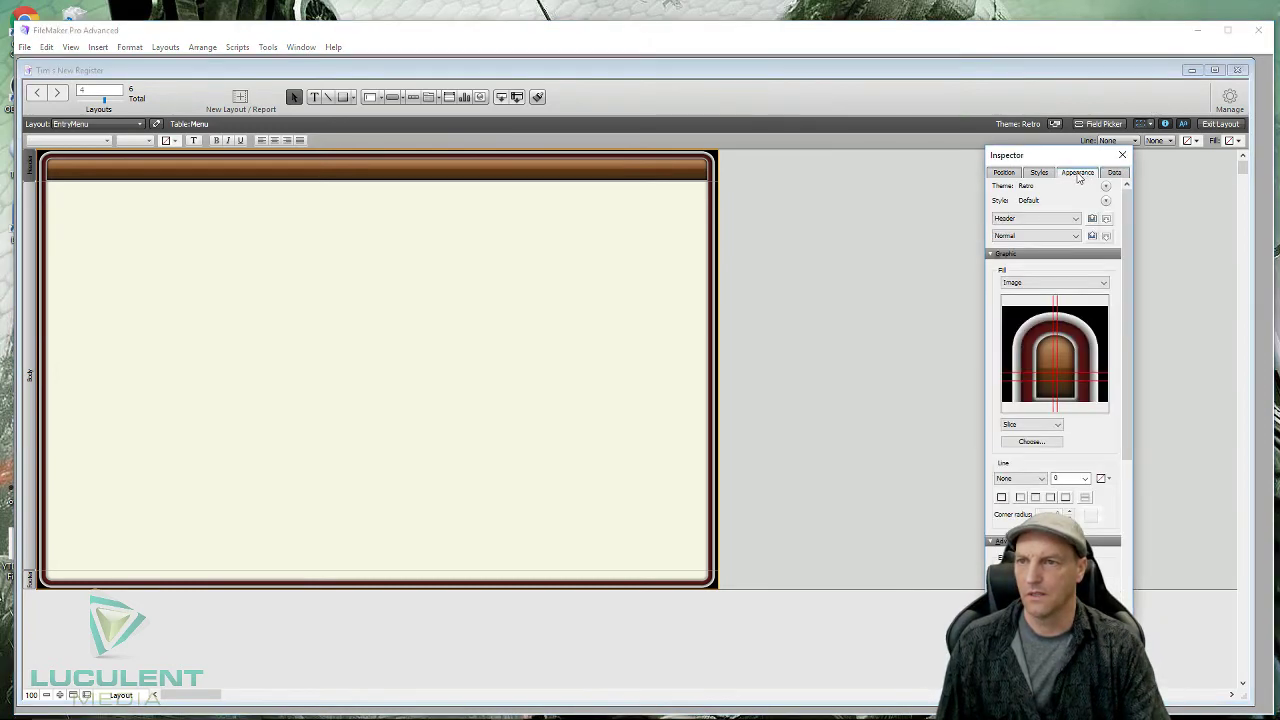
click(1016, 174)
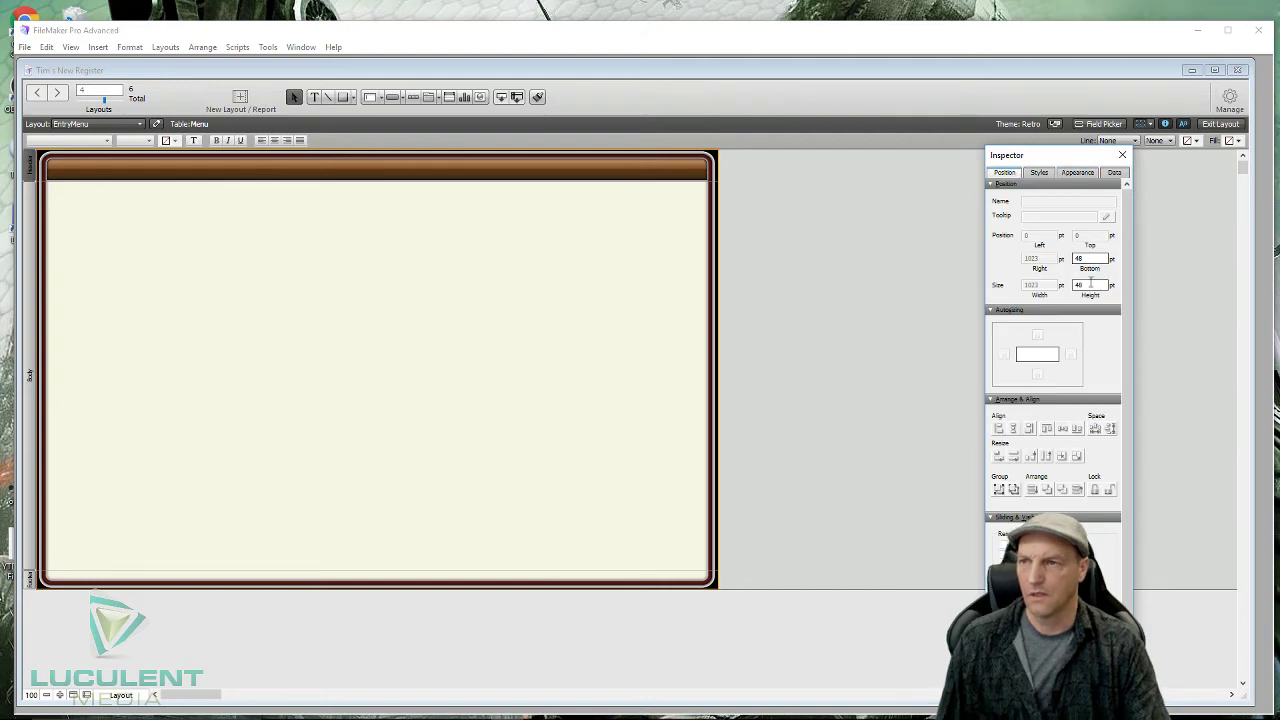
click(1091, 284)
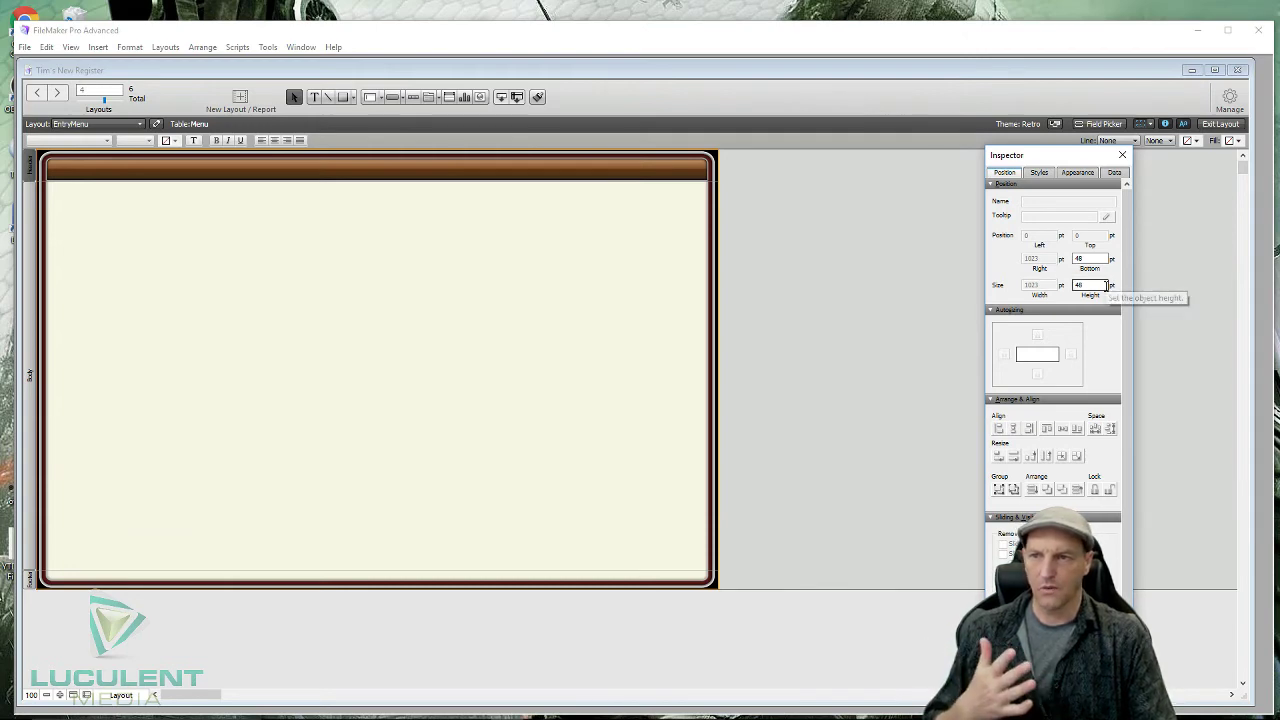
key(BackSpace)
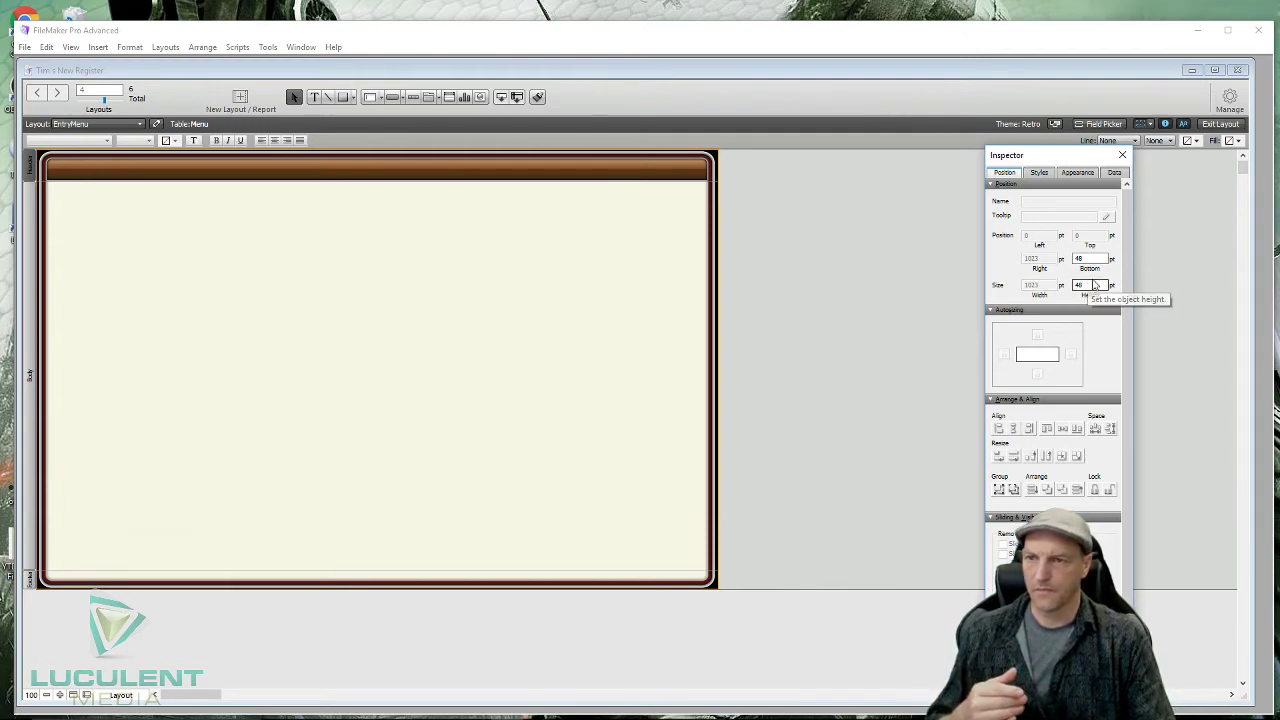
text(48)
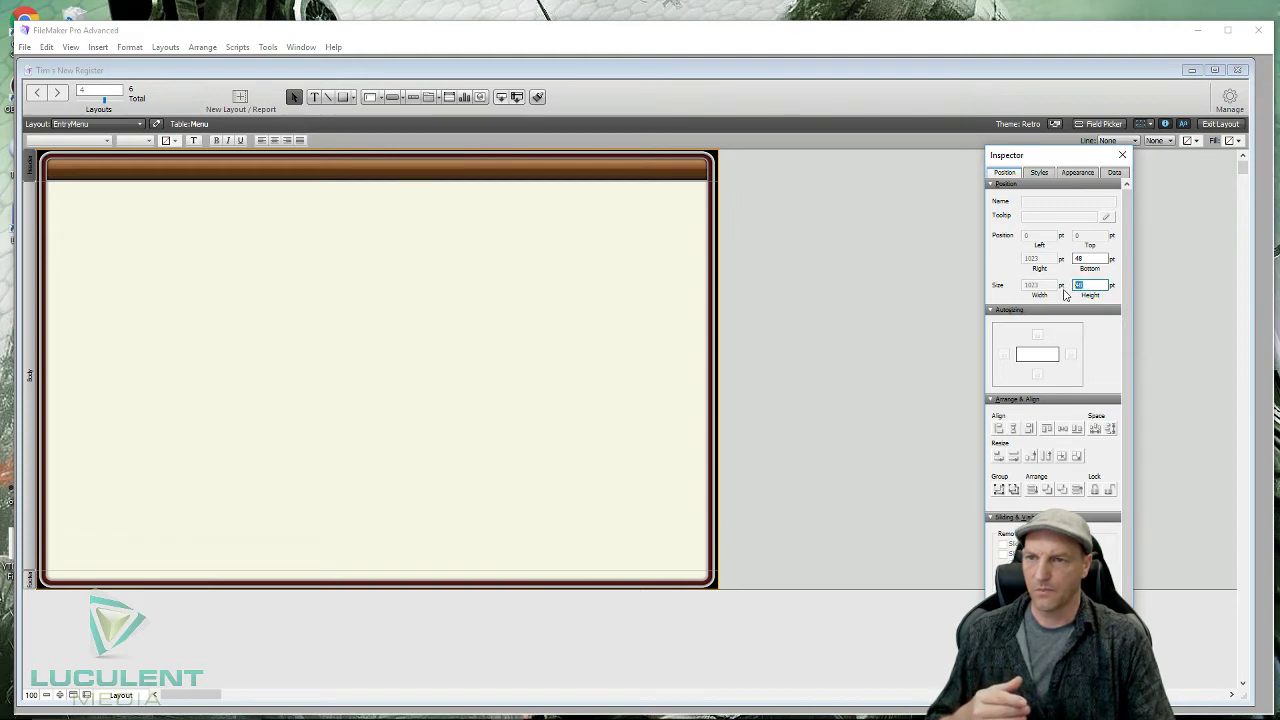
text(130)
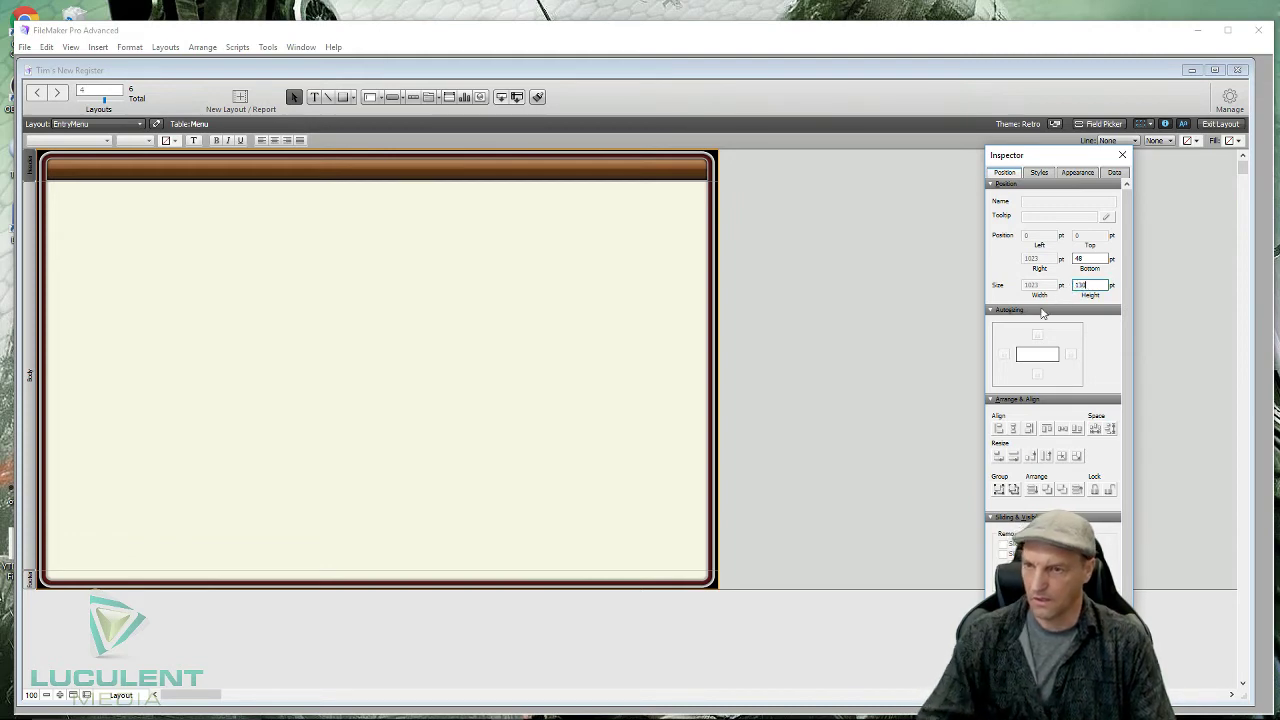
click(920, 316)
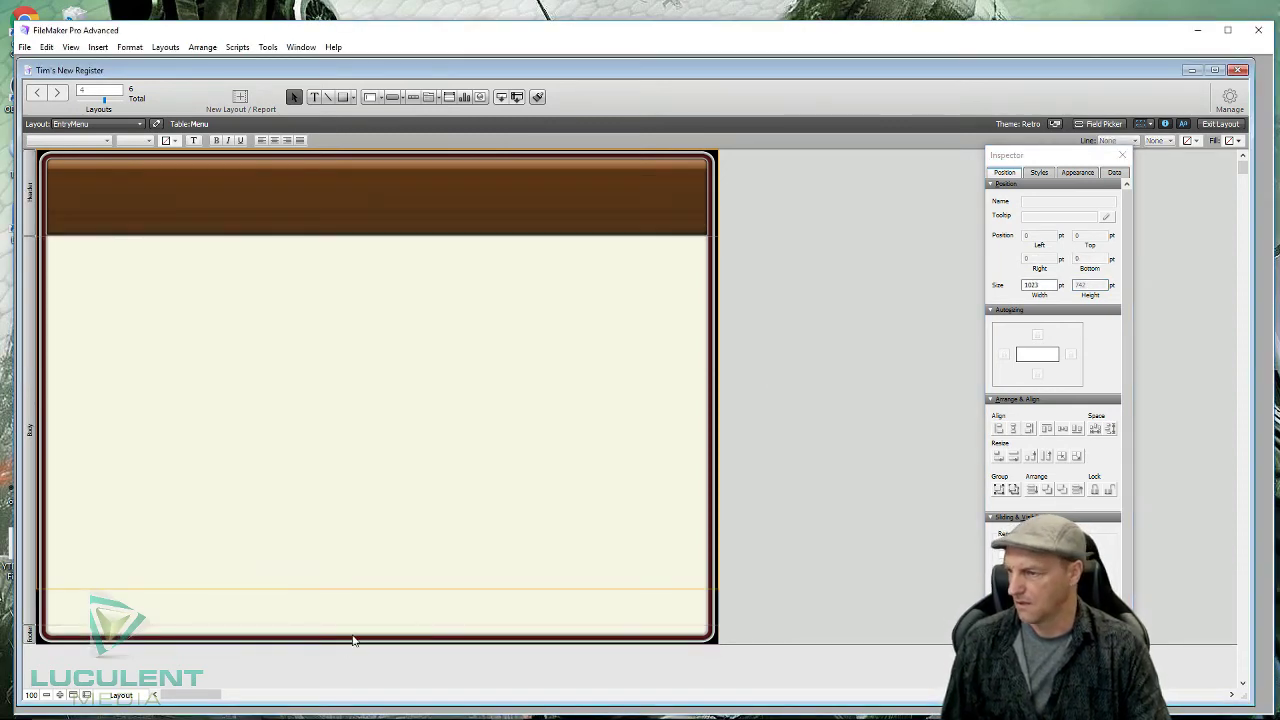
drag(364, 643, 387, 570)
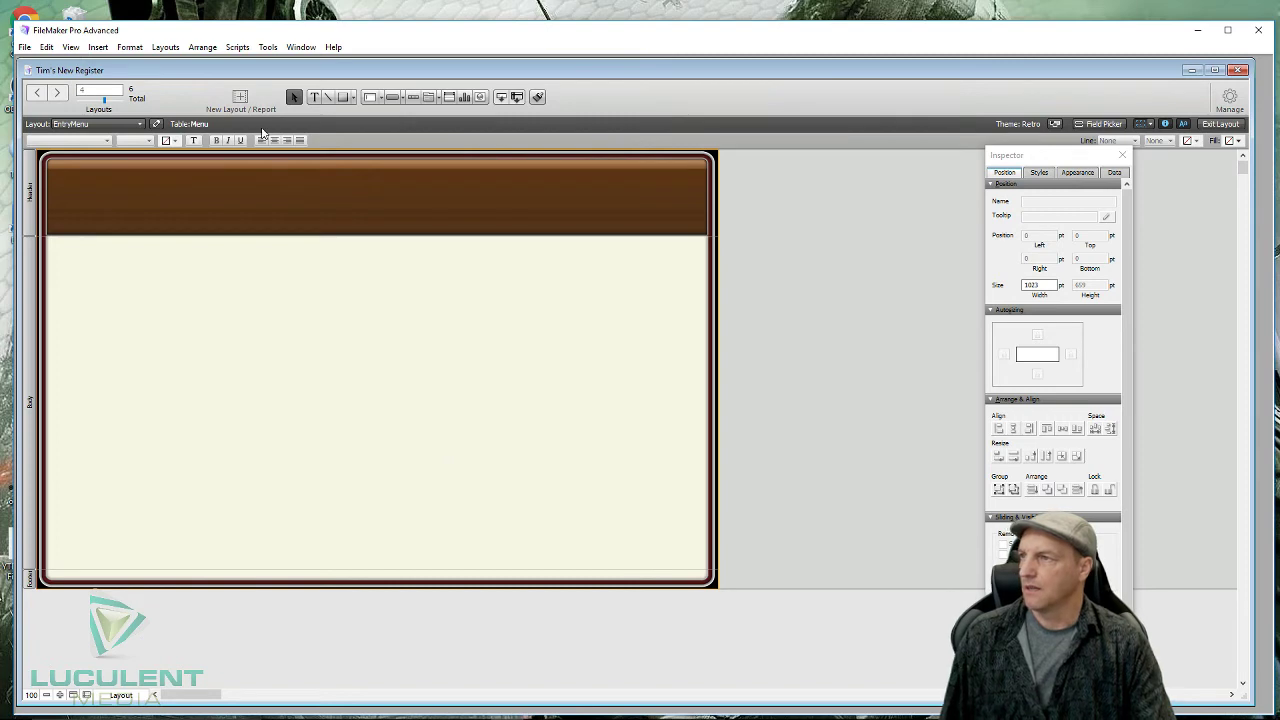
- Type an 'Entry Menu' text box in the header and set it to 72 pt
click(314, 96)
click(326, 187)
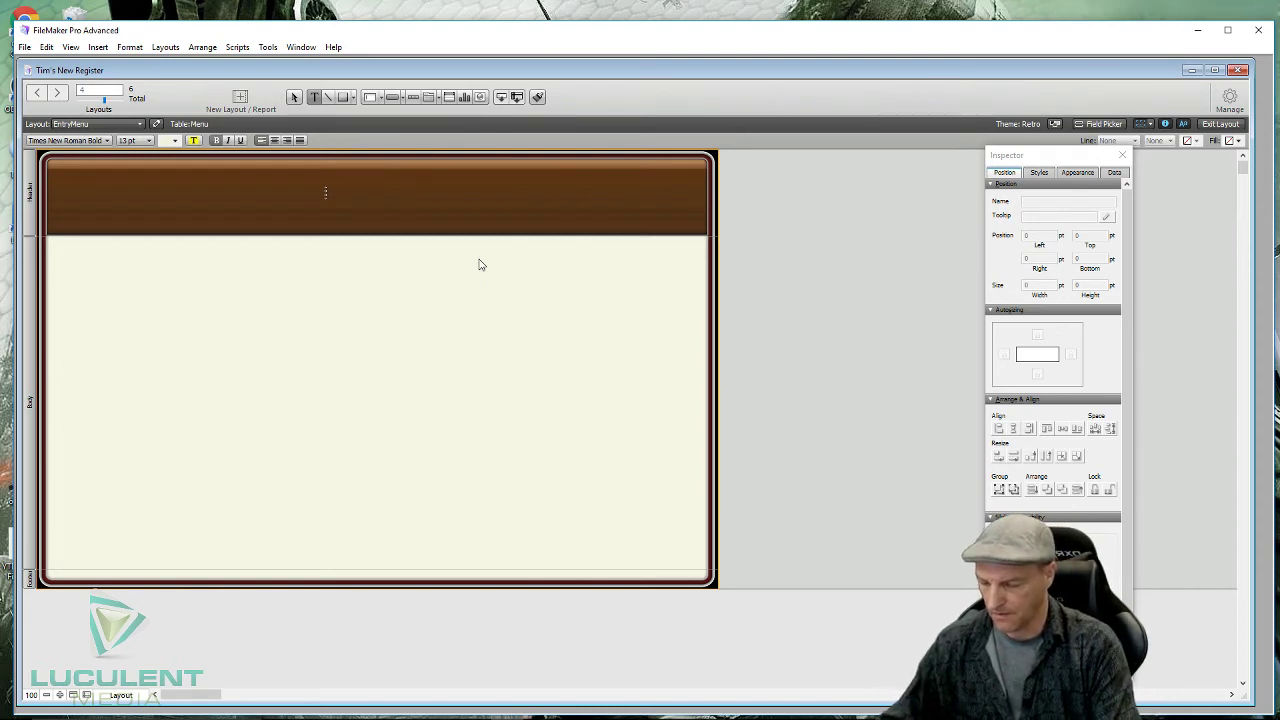
text(Entry Menu)
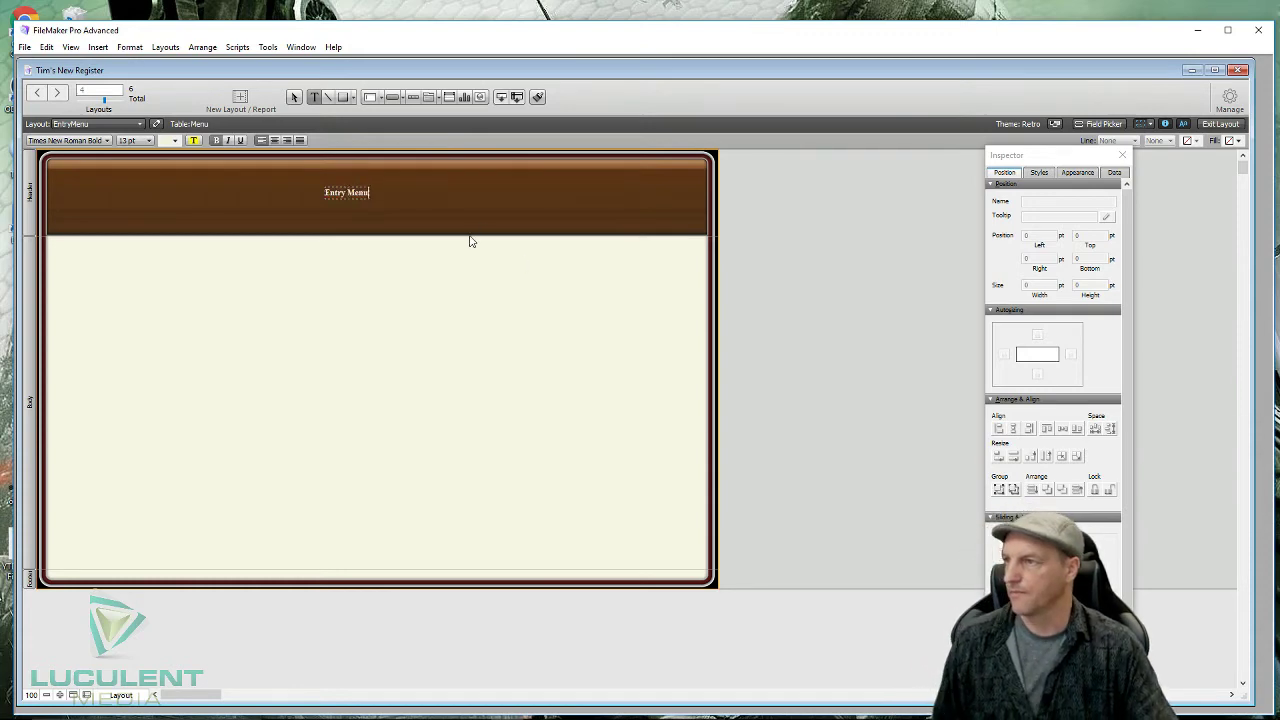
click(367, 209)
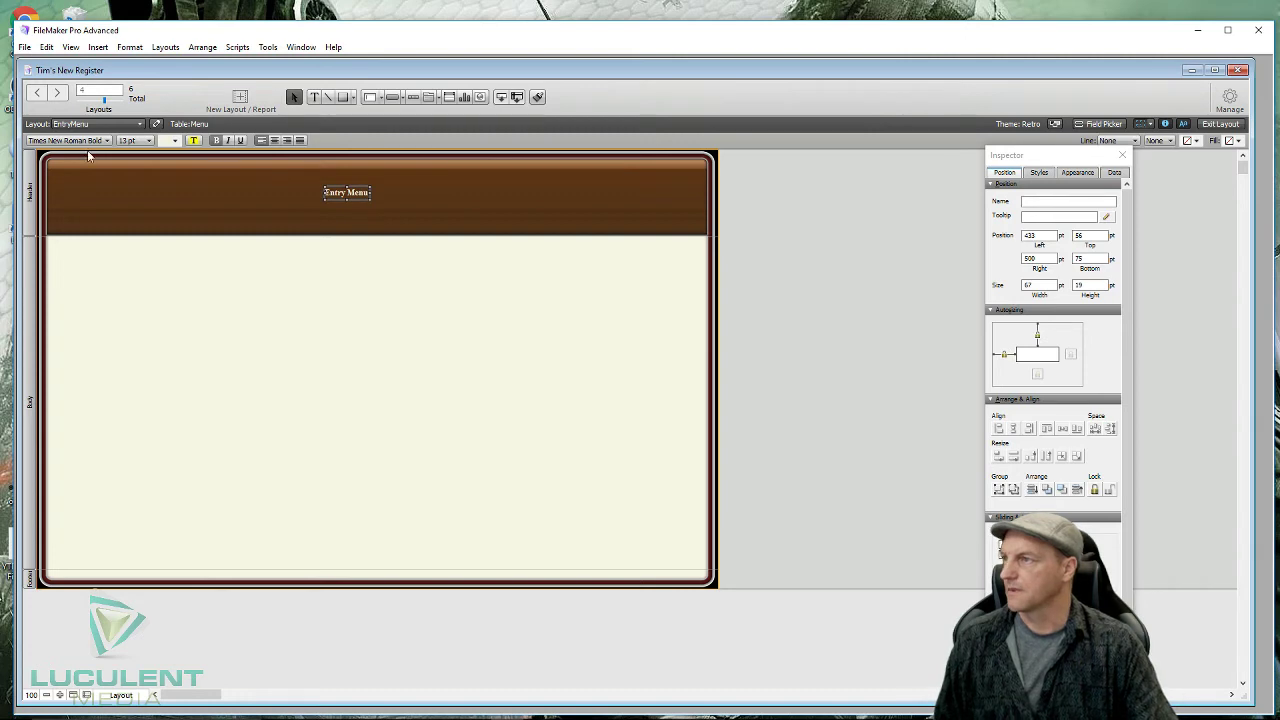
click(149, 140)
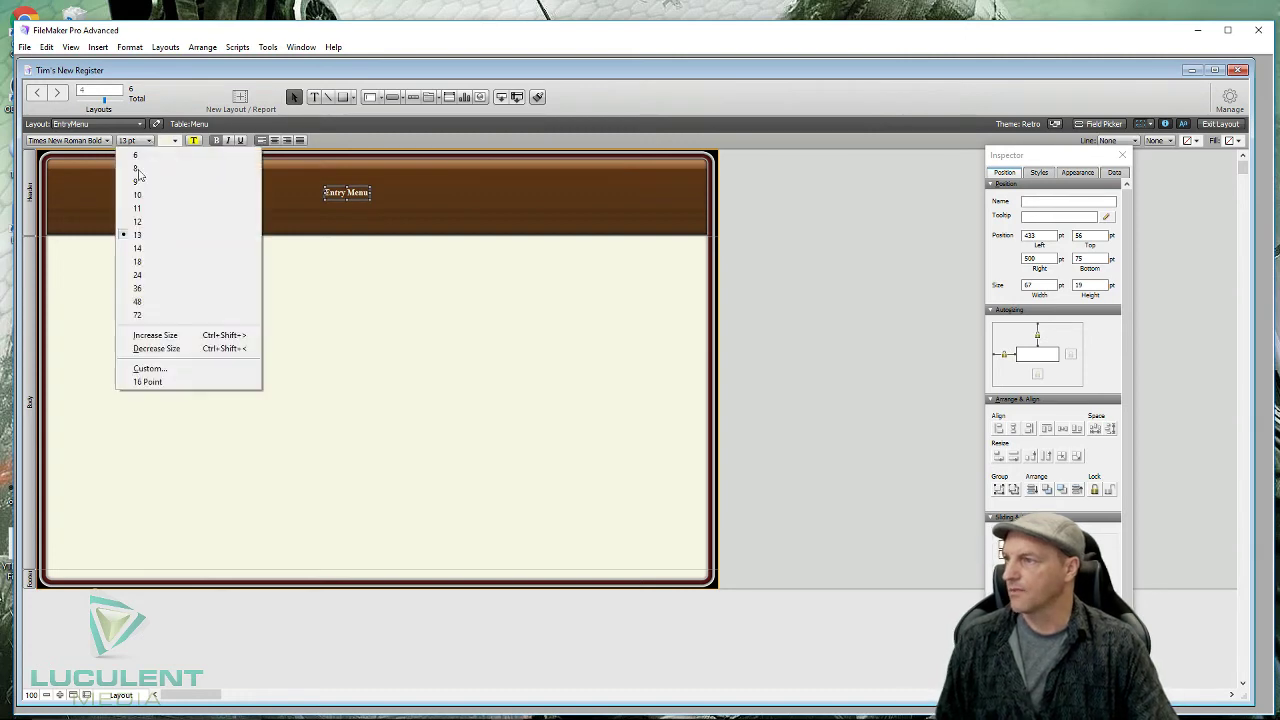
click(155, 314)
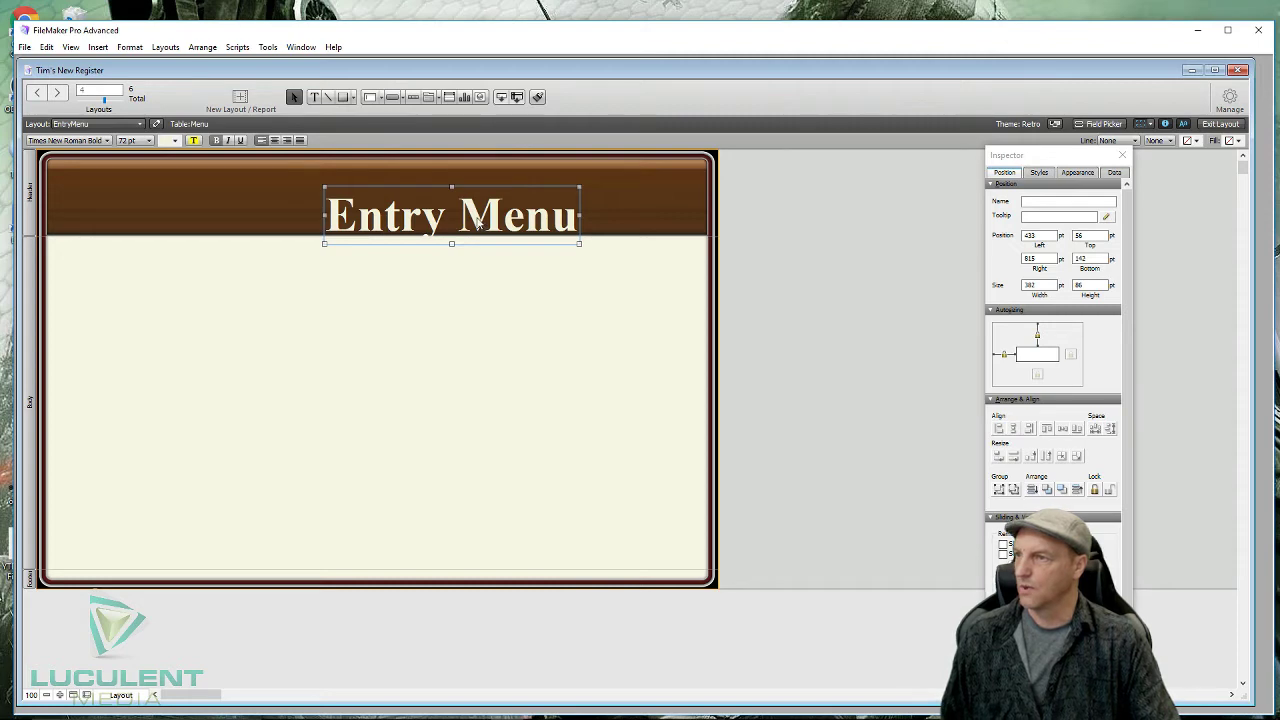
- Move the Entry Menu title to the left edge of the header
drag(478, 224, 405, 204)
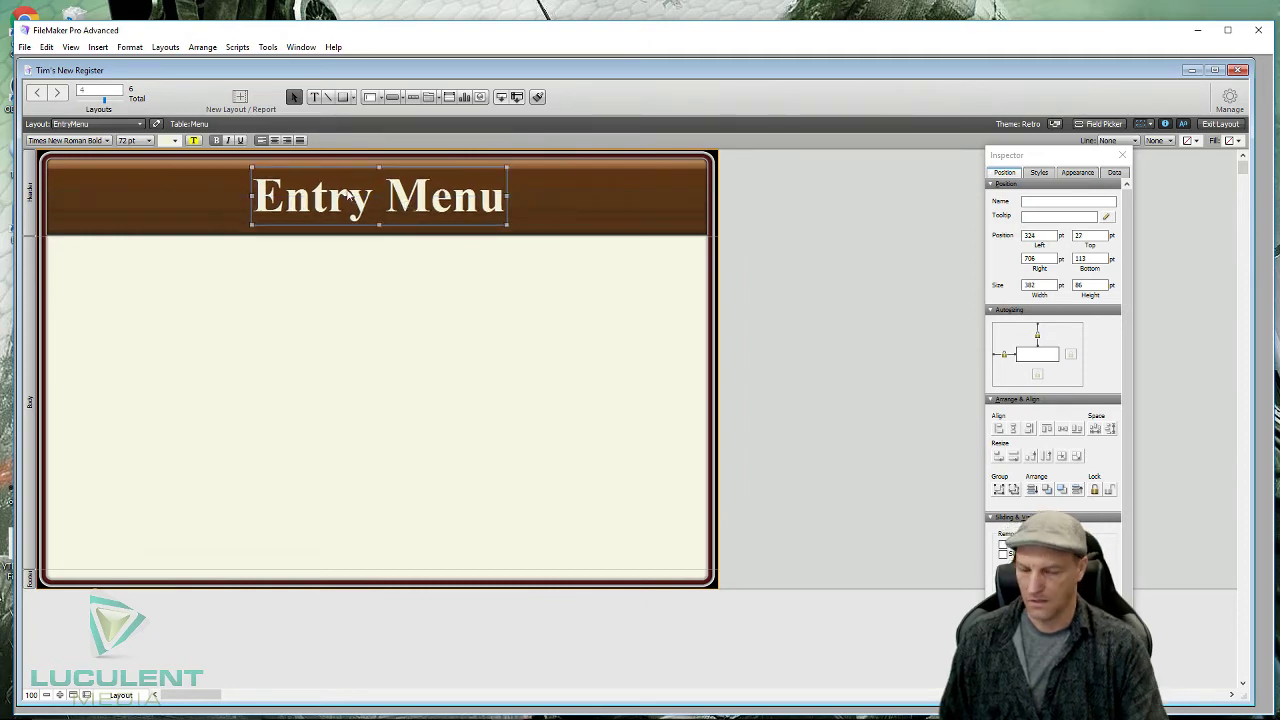
key(Left)
key(Left)
key(Left)
key(Left)
key(Left)
key(Left)
key(Left)
key(Left)
key(Left)
key(Left)
key(Left)
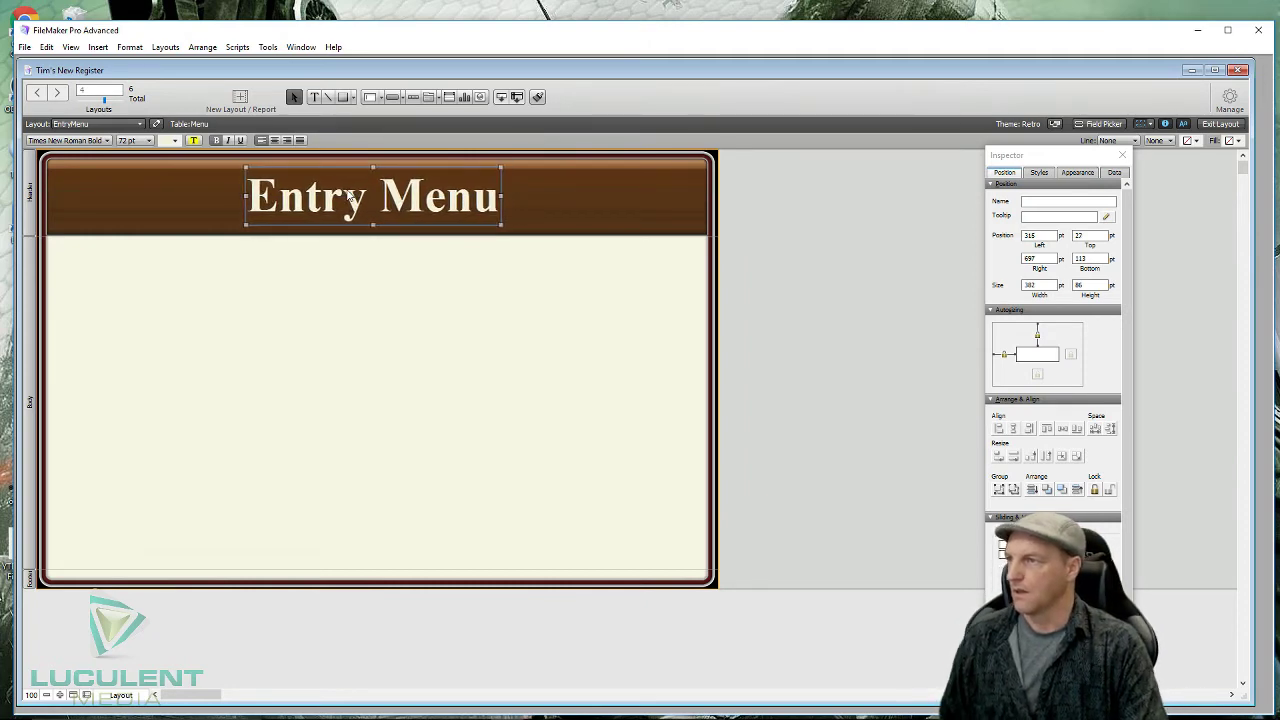
key(Left)
key(Left)
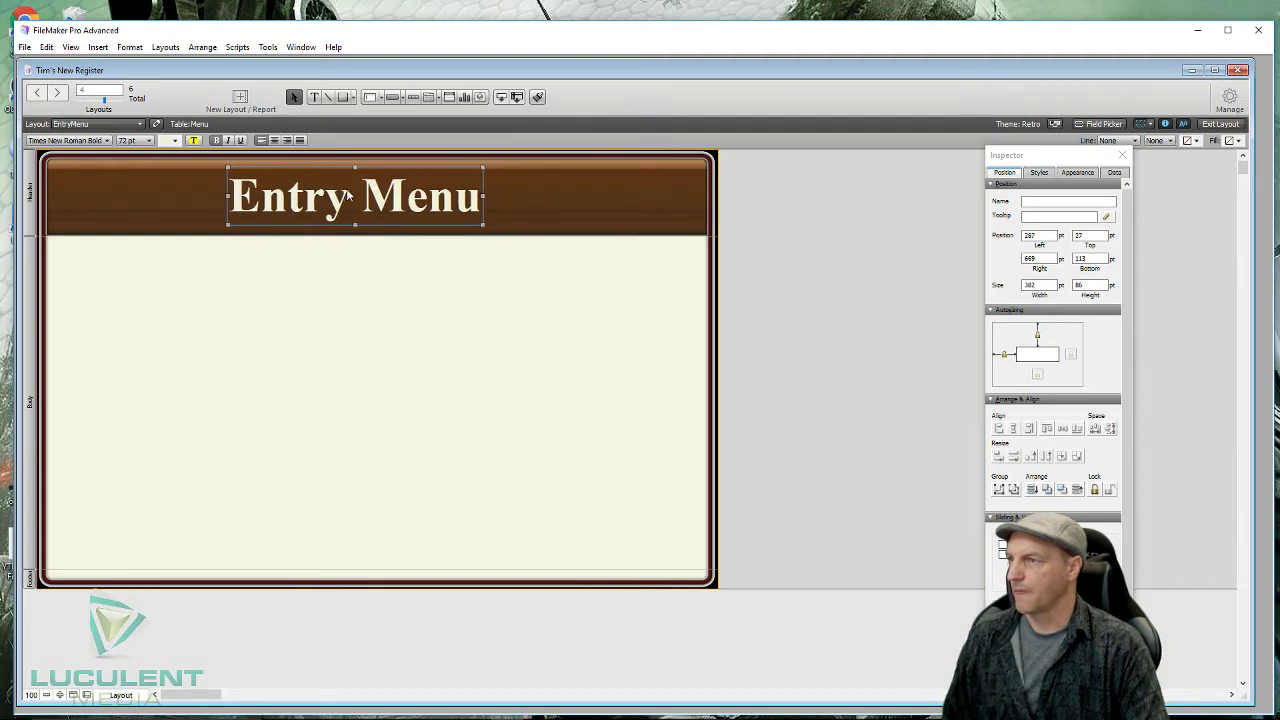
key(Right)
key(Right)
key(Right)
key(Right)
key(Right)
key(Right)
key(Right)
key(Right)
key(Right)
key(Right)
key(Right)
key(Right)
key(Right)
key(Right)
key(Right)
key(Right)
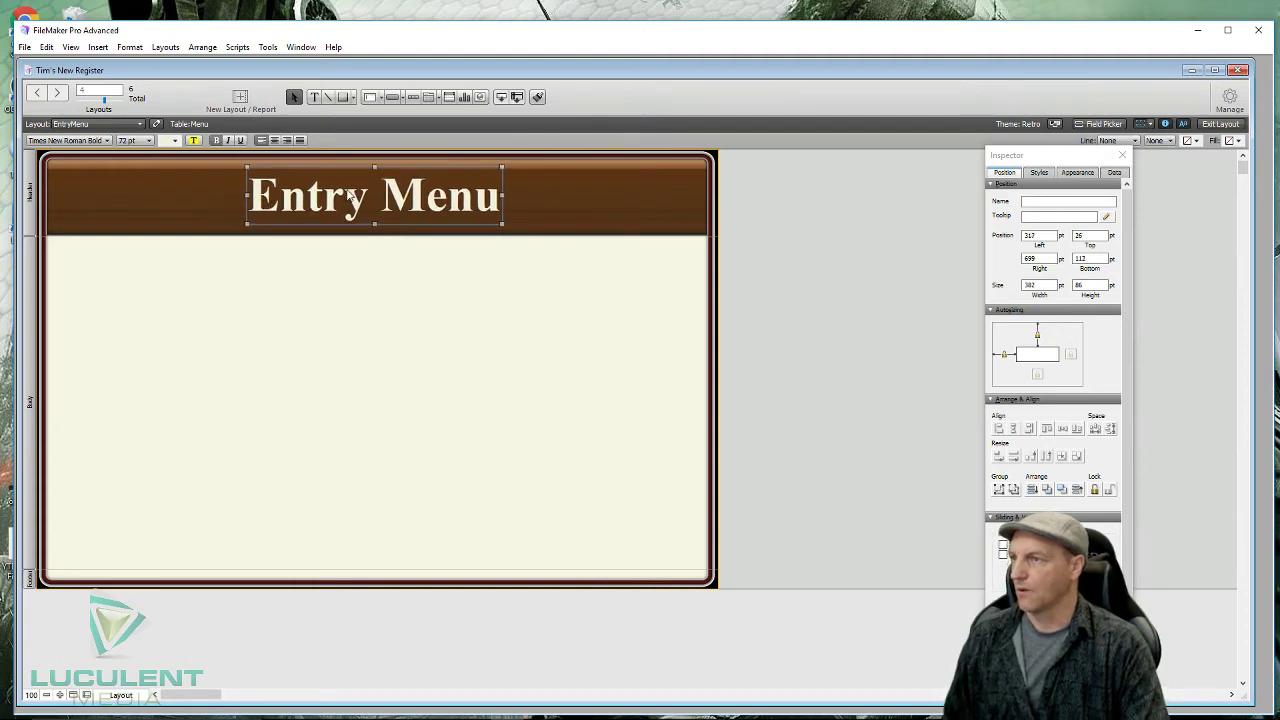
key(Up)
key(Up)
key(Up)
key(Up)
key(Up)
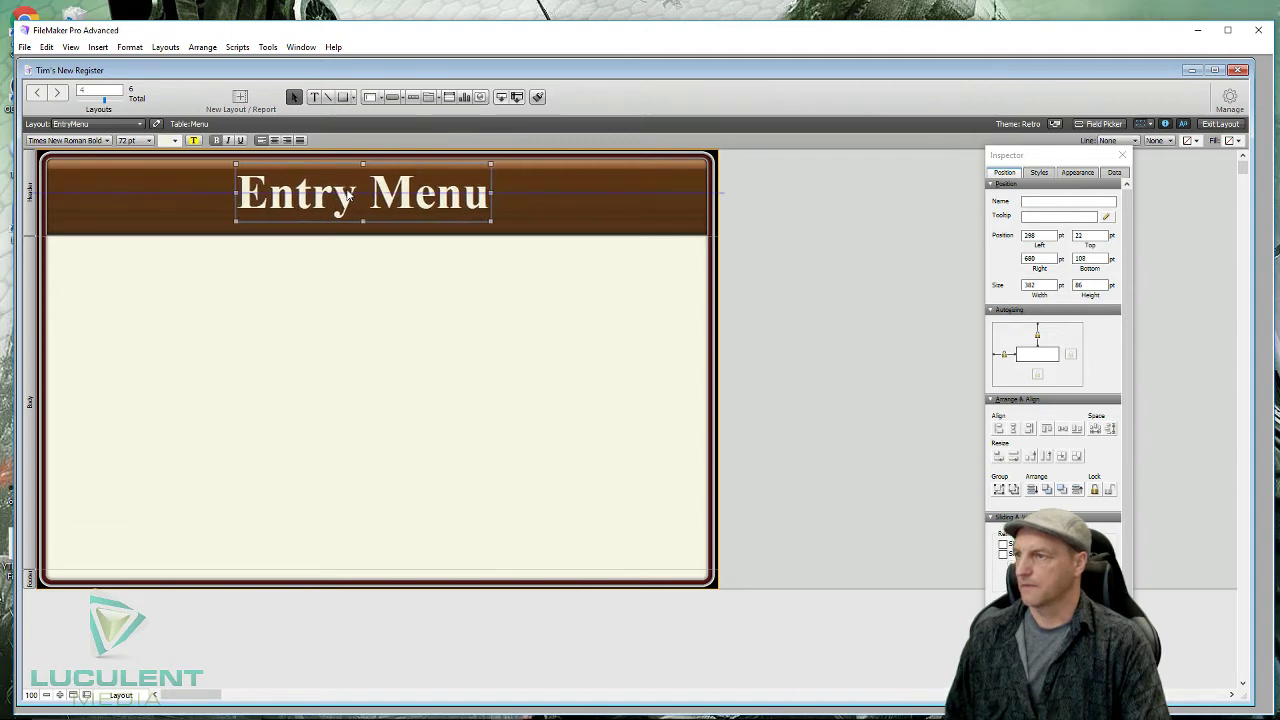
key(Left)
key(Left)
key(Left)
key(Left)
key(Left)
key(Left)
key(Left)
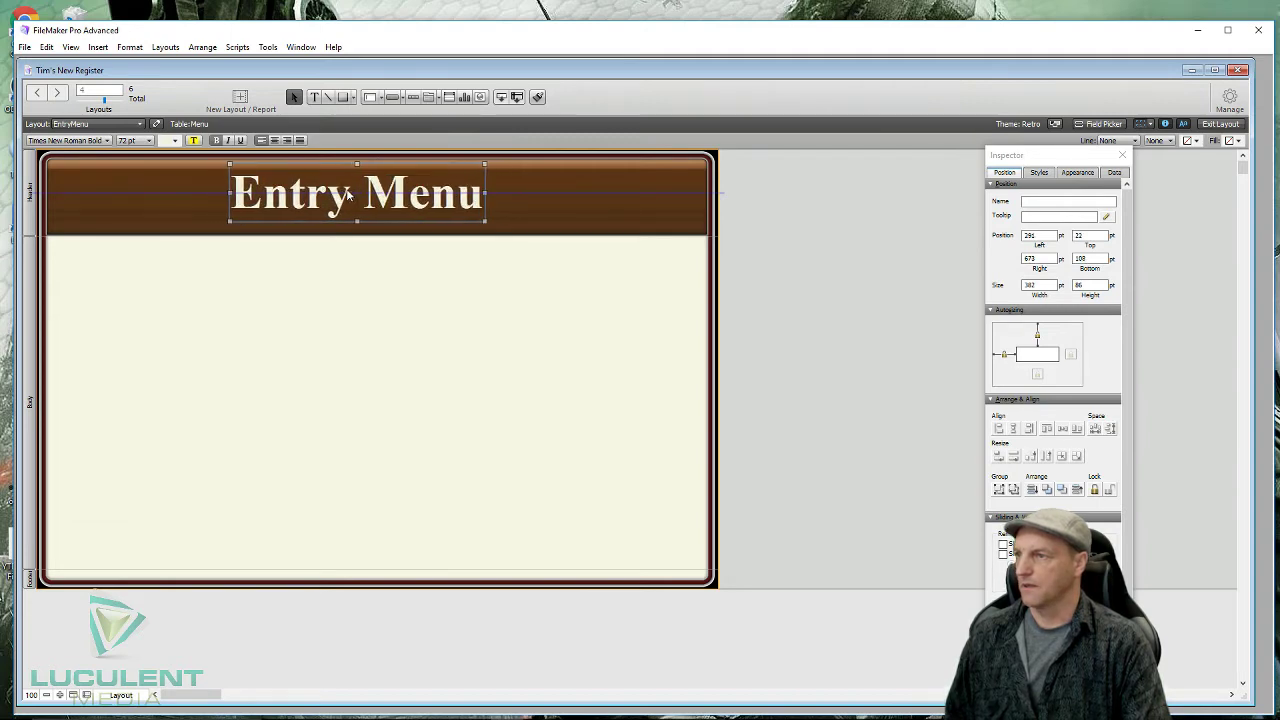
key(Right)
key(Right)
key(Right)
key(Right)
key(Right)
key(Right)
key(Right)
key(Right)
key(Right)
key(Right)
key(Right)
key(Right)
key(Right)
key(Right)
key(Right)
key(Right)
key(Right)
key(Right)
key(Right)
key(Right)
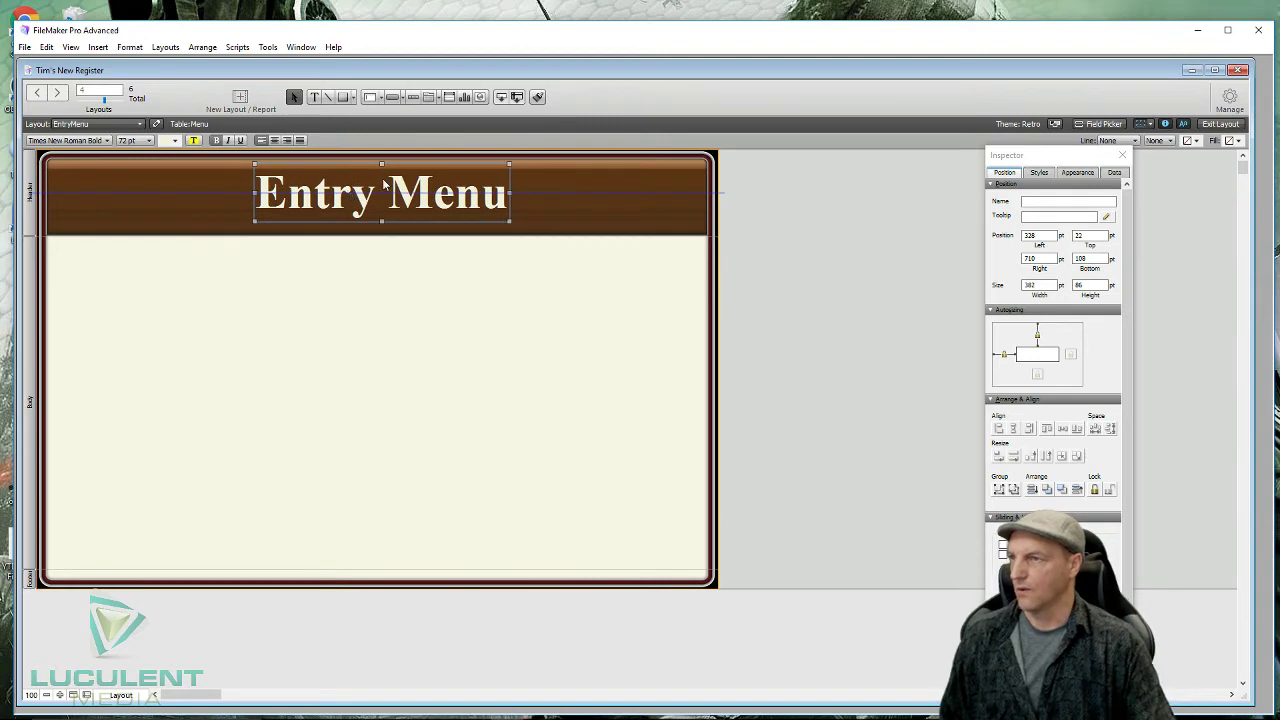
drag(425, 197, 227, 196)
click(317, 375)
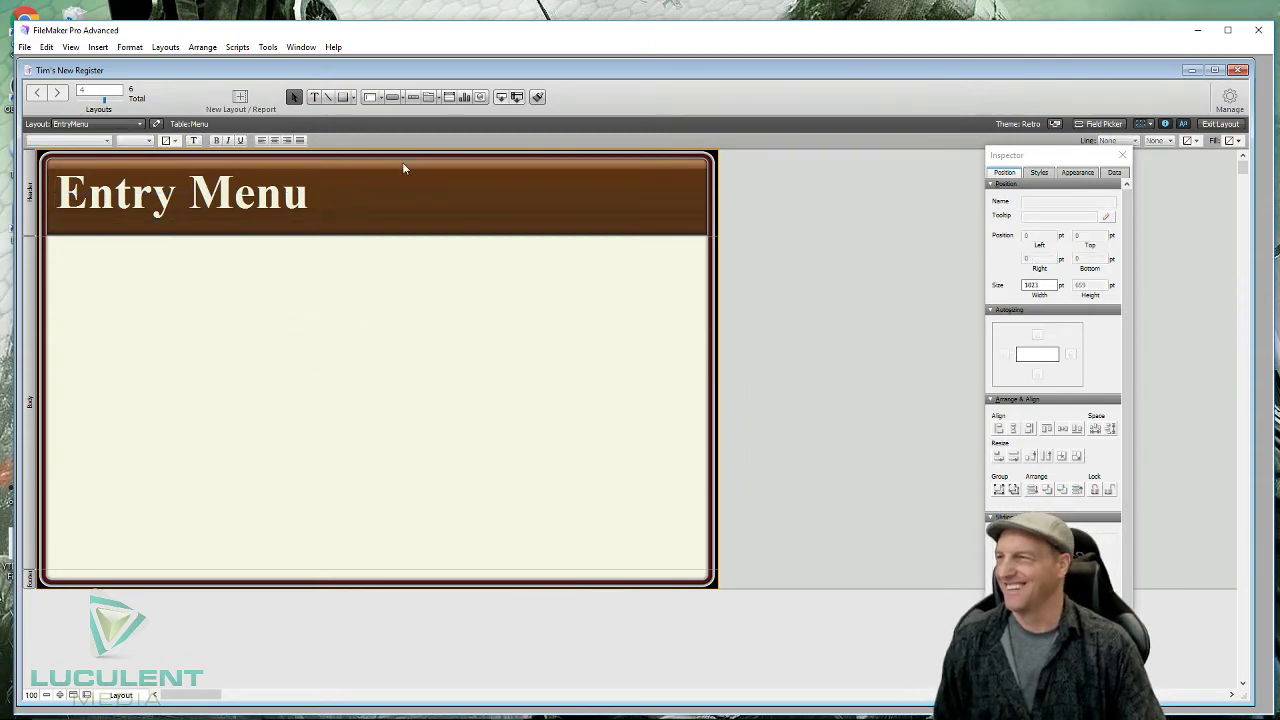
- Draw a button labelled 'Register One' in the layout body
click(392, 97)
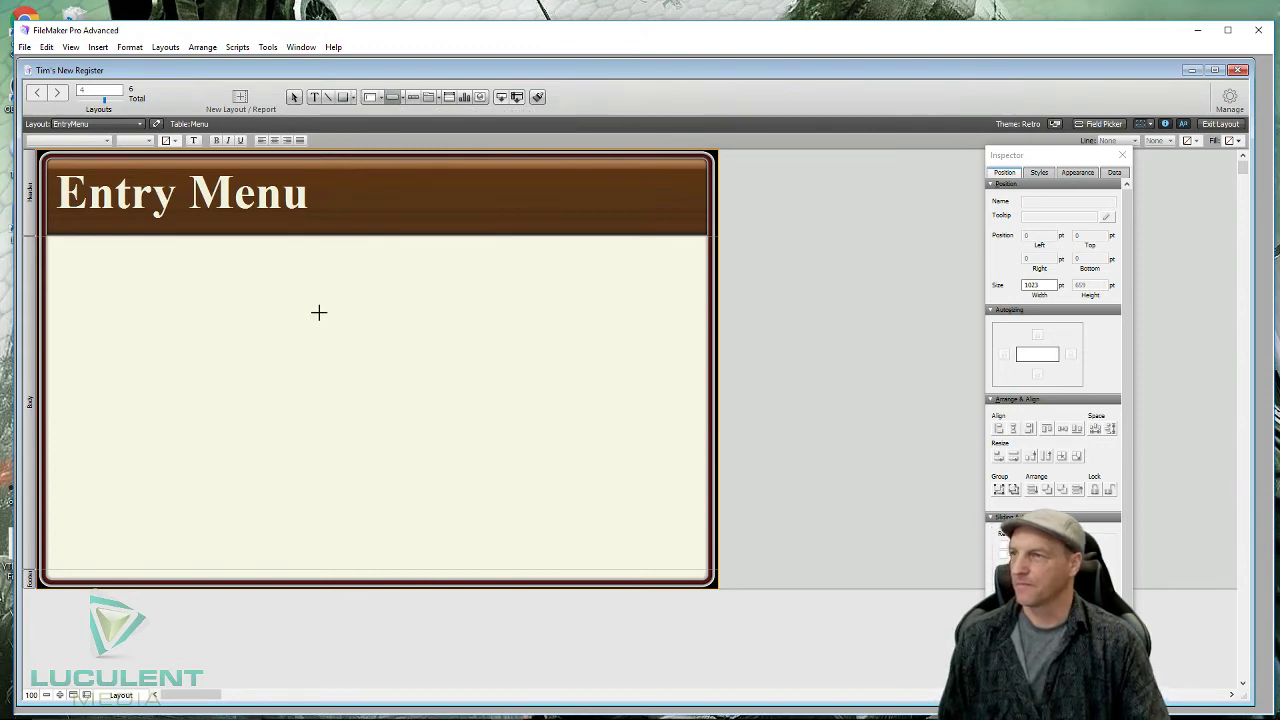
mouse_move(173, 307)
mouse_down()
mouse_move(200, 374)
mouse_move(266, 369)
mouse_move(308, 347)
mouse_move(295, 349)
mouse_up()
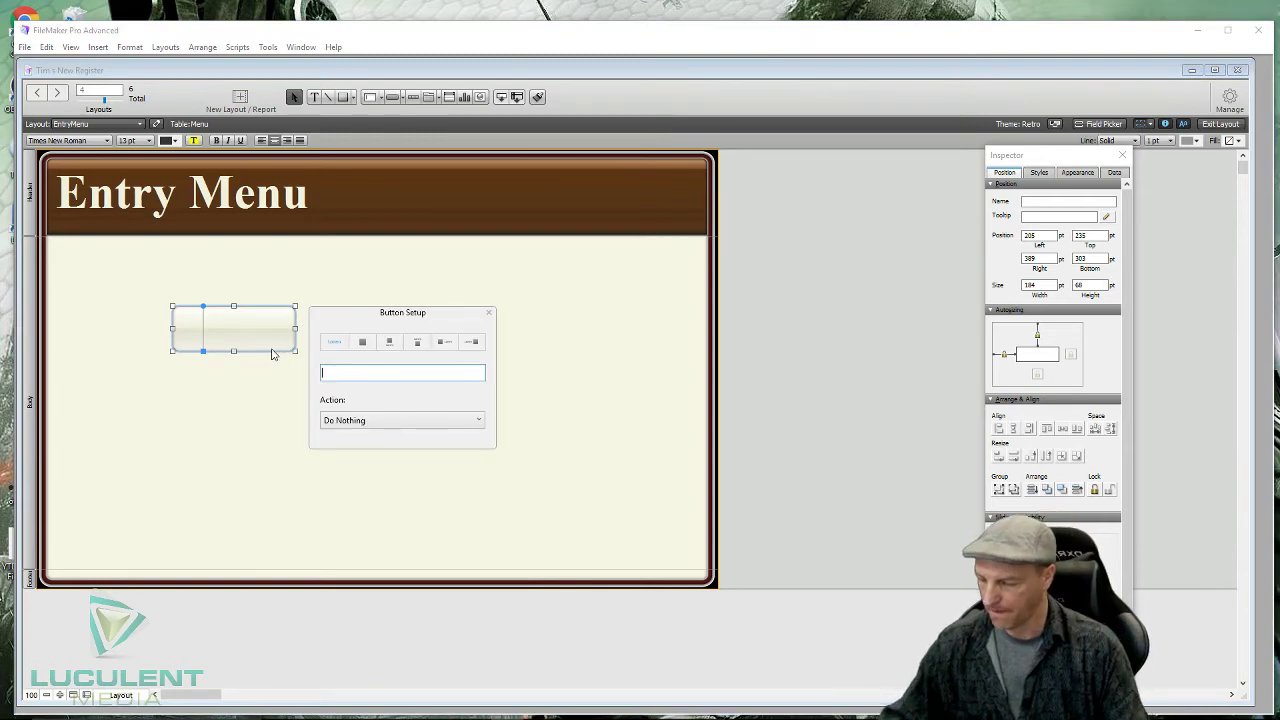
text(Regis)
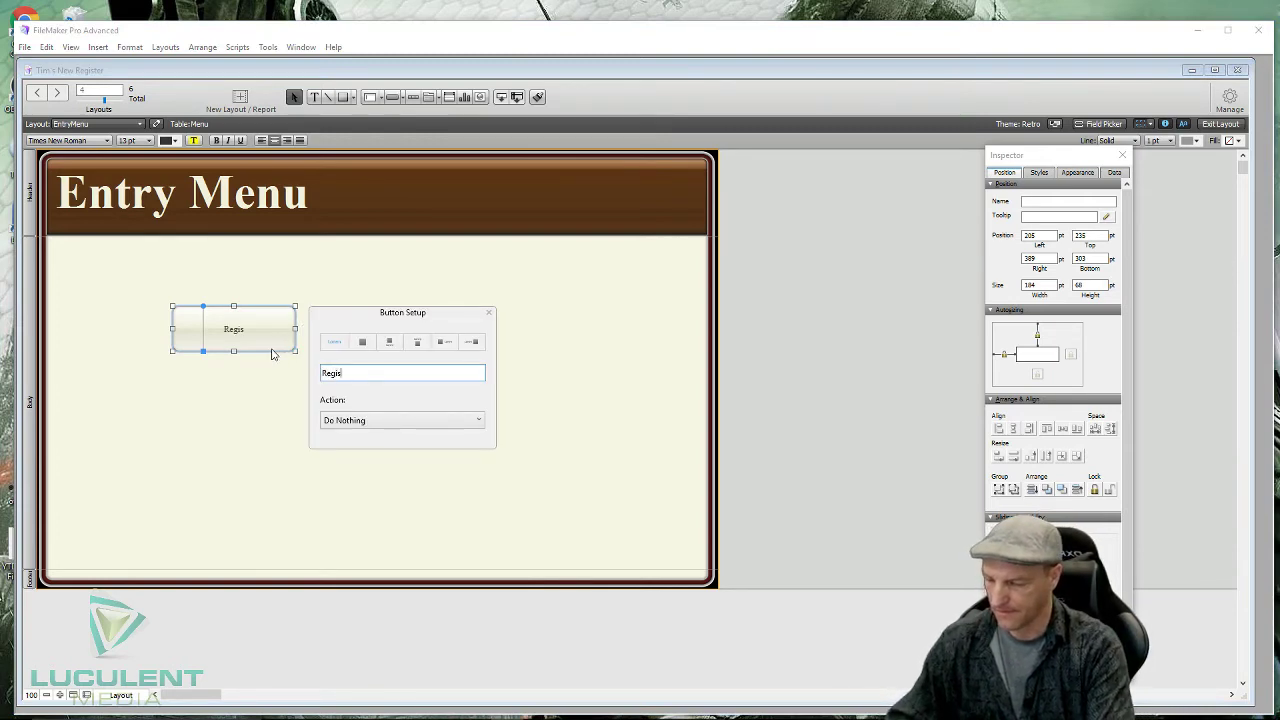
text(ter )
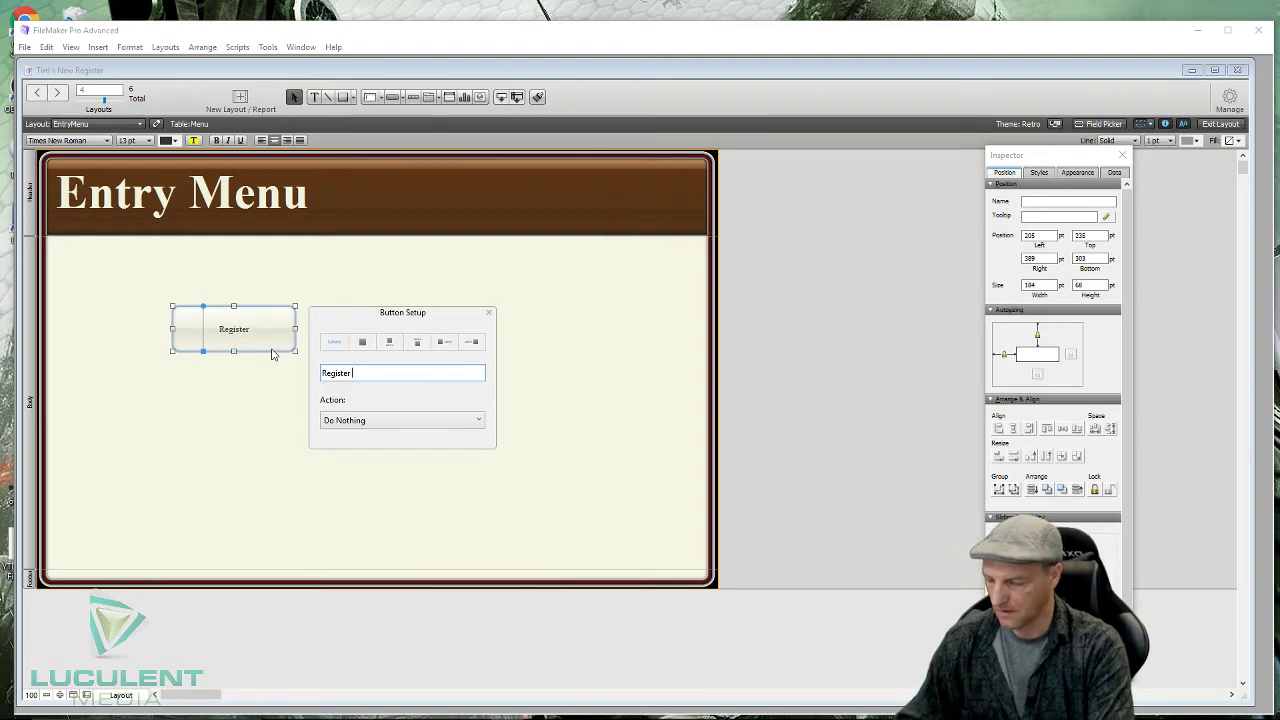
text(One)
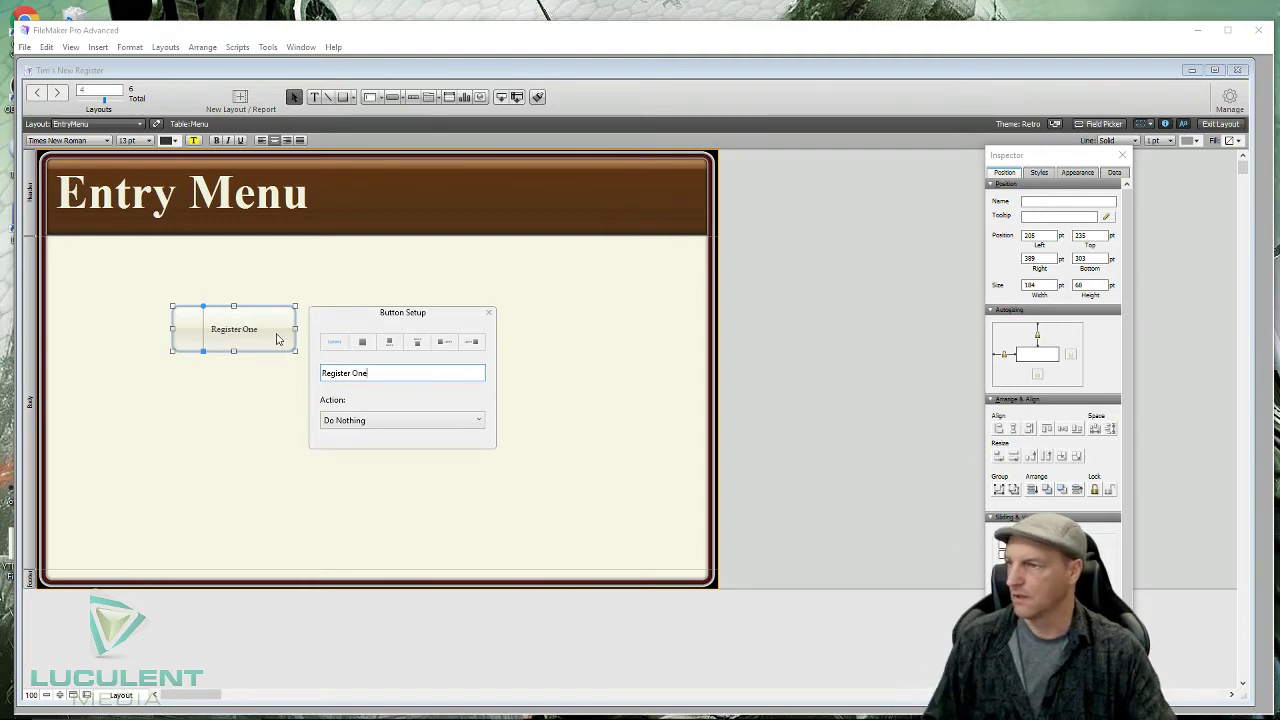
click(488, 312)
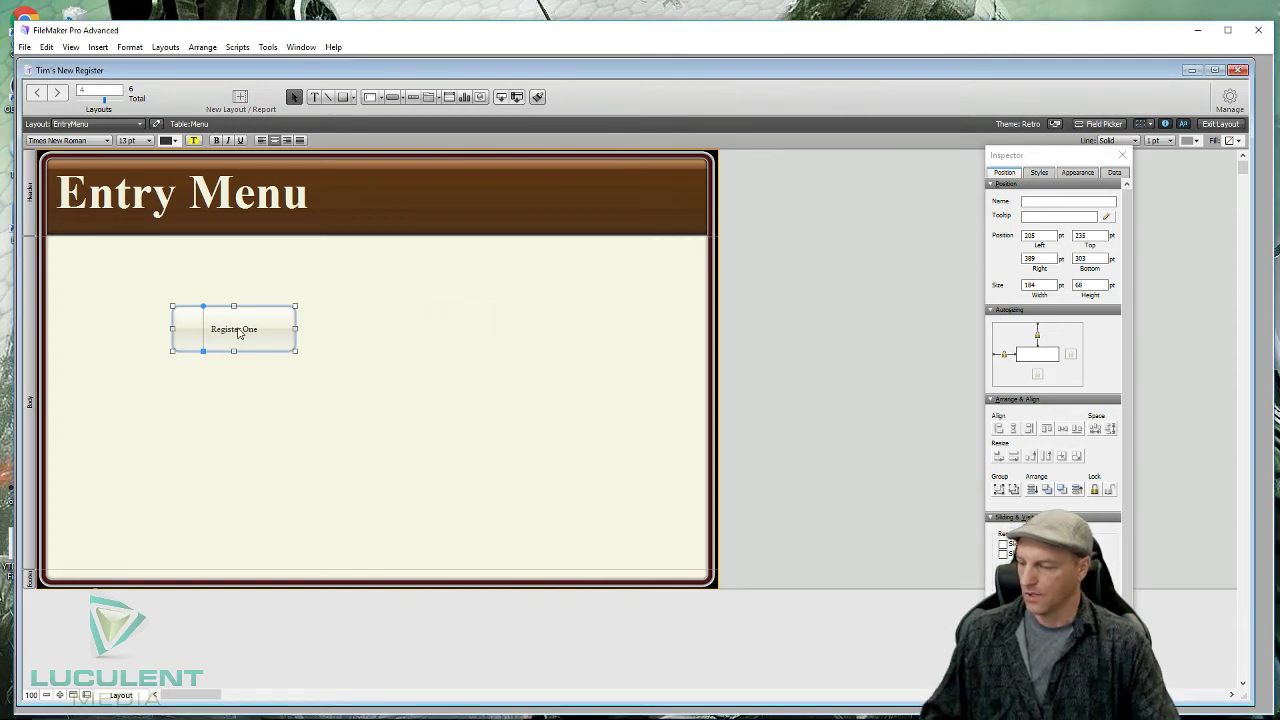
- Duplicate the Register One button into a row of three and move them up below the header
drag(241, 331, 516, 331)
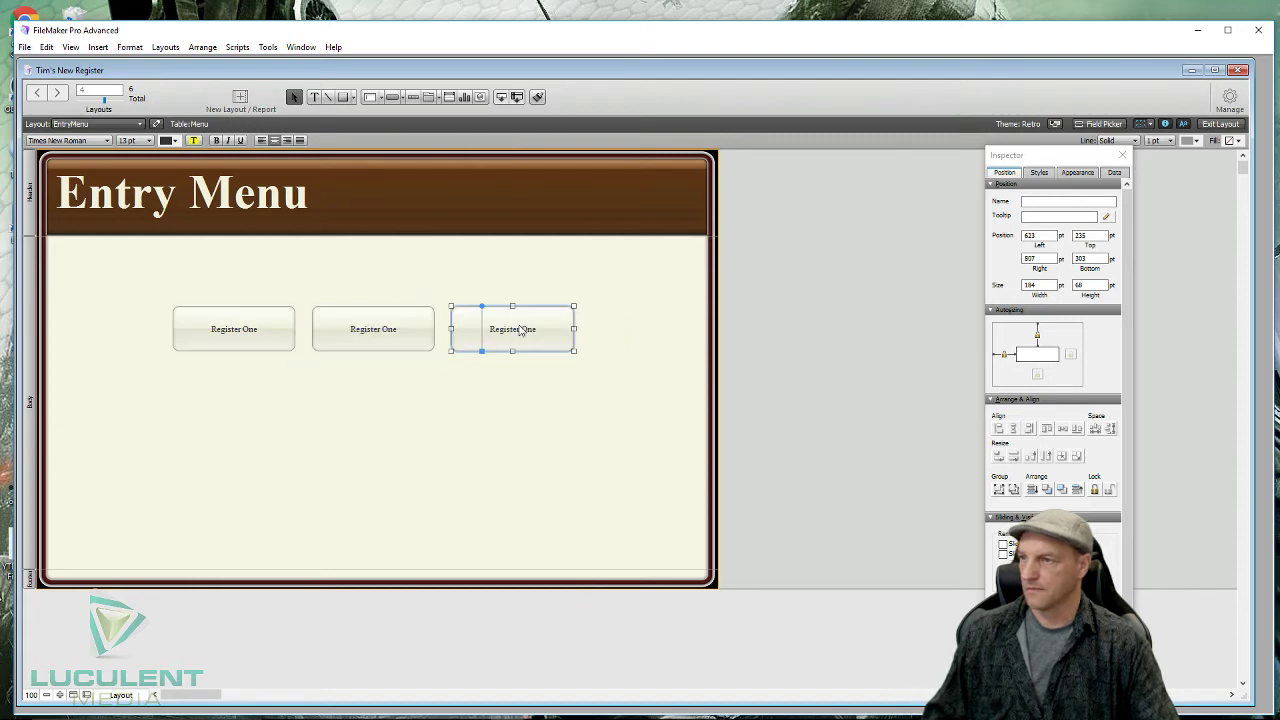
click(300, 395)
drag(126, 272, 610, 370)
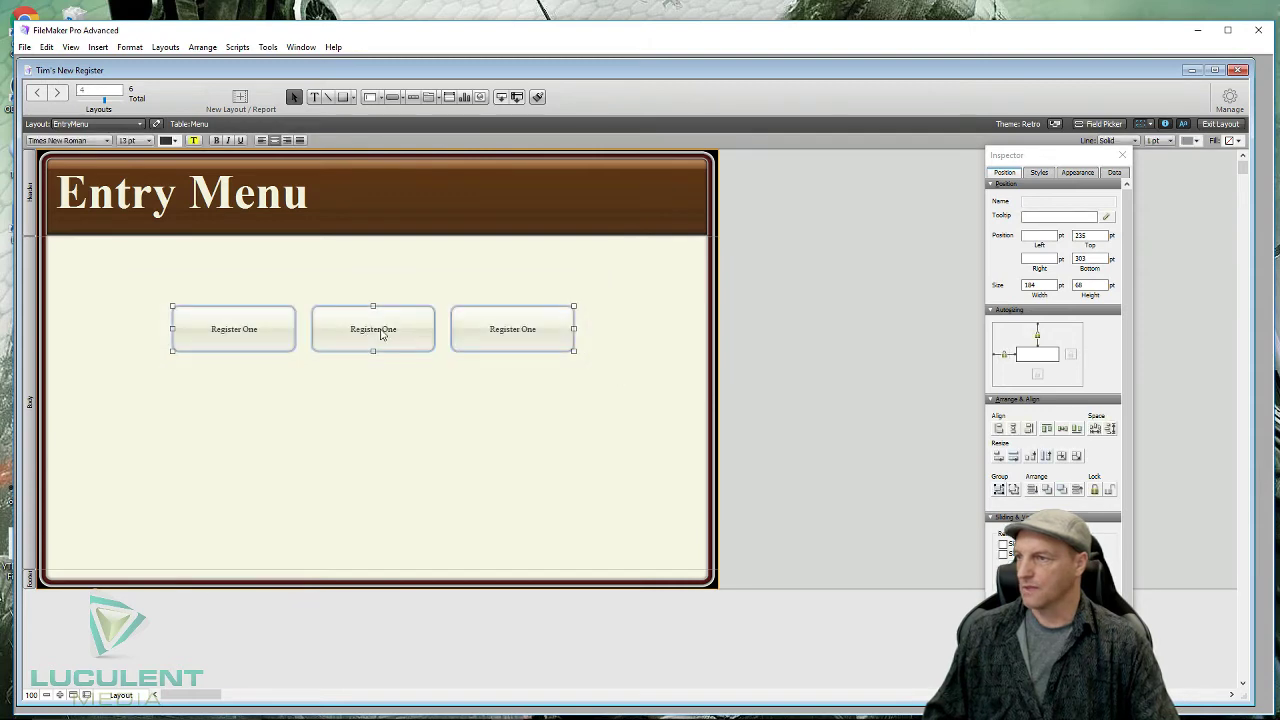
drag(381, 331, 382, 281)
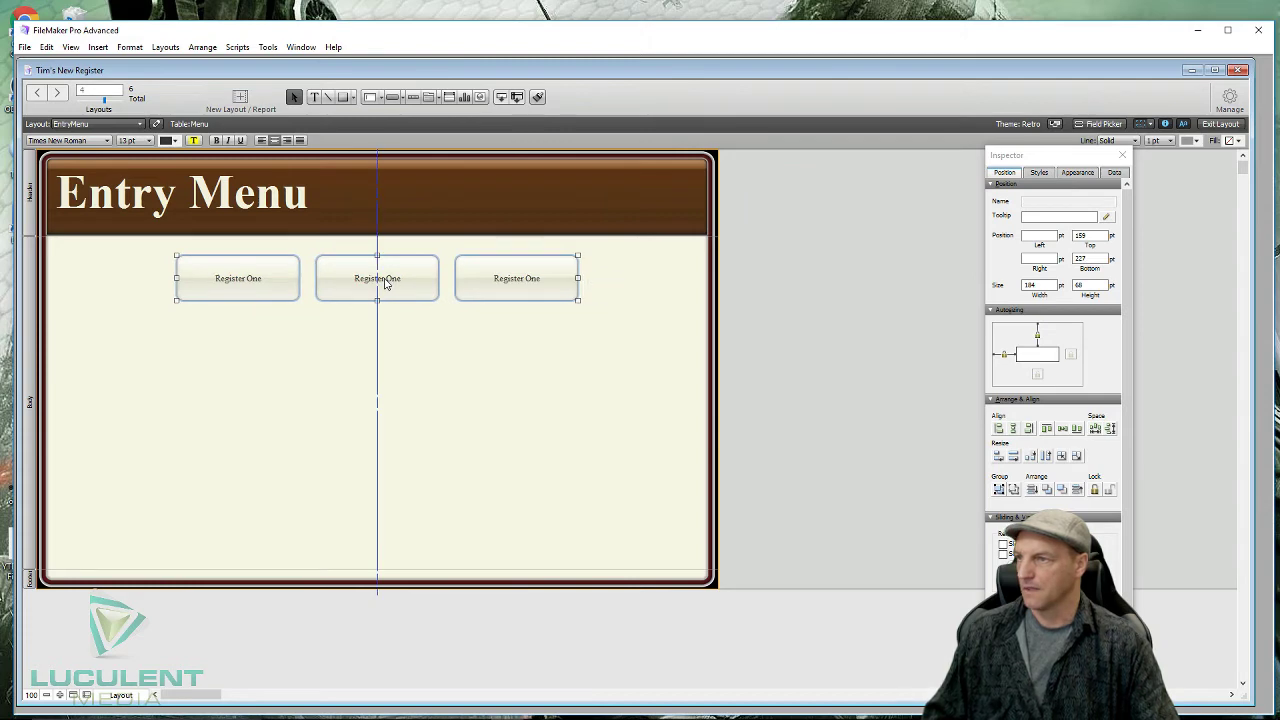
click(449, 394)
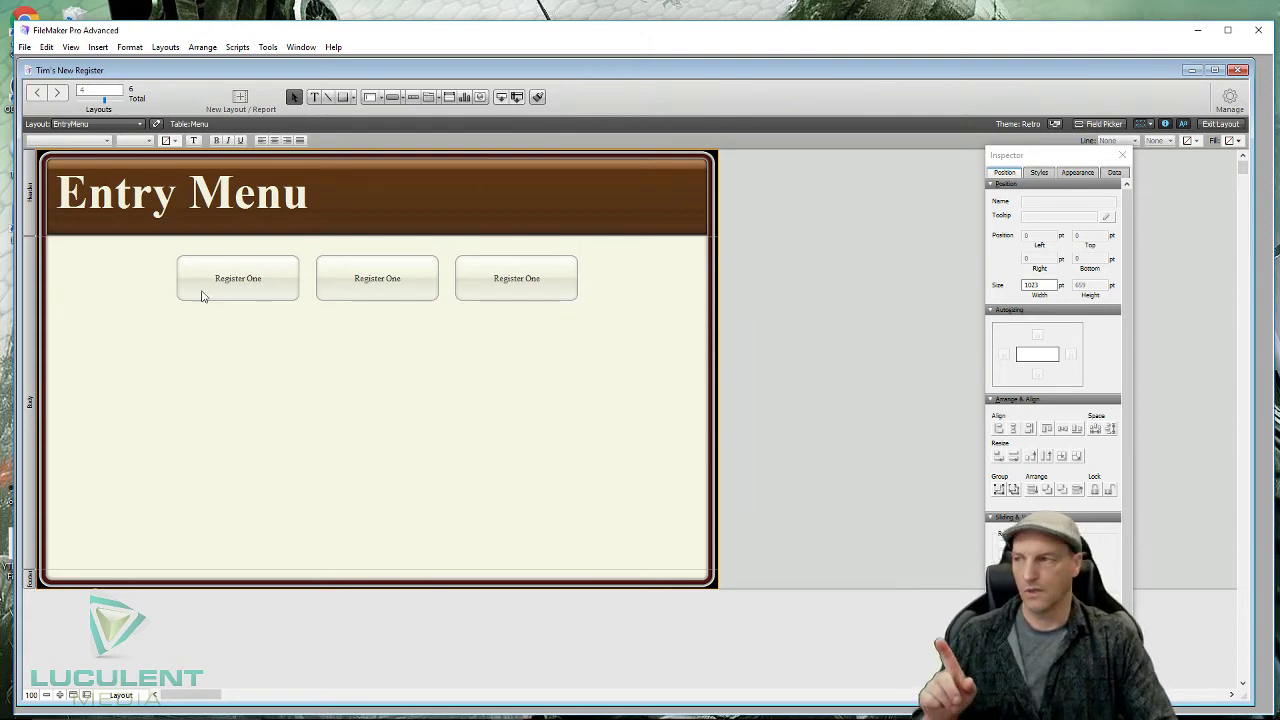
- Change the middle button's label from 'Register One' to 'Register Two'
double_click(380, 289)
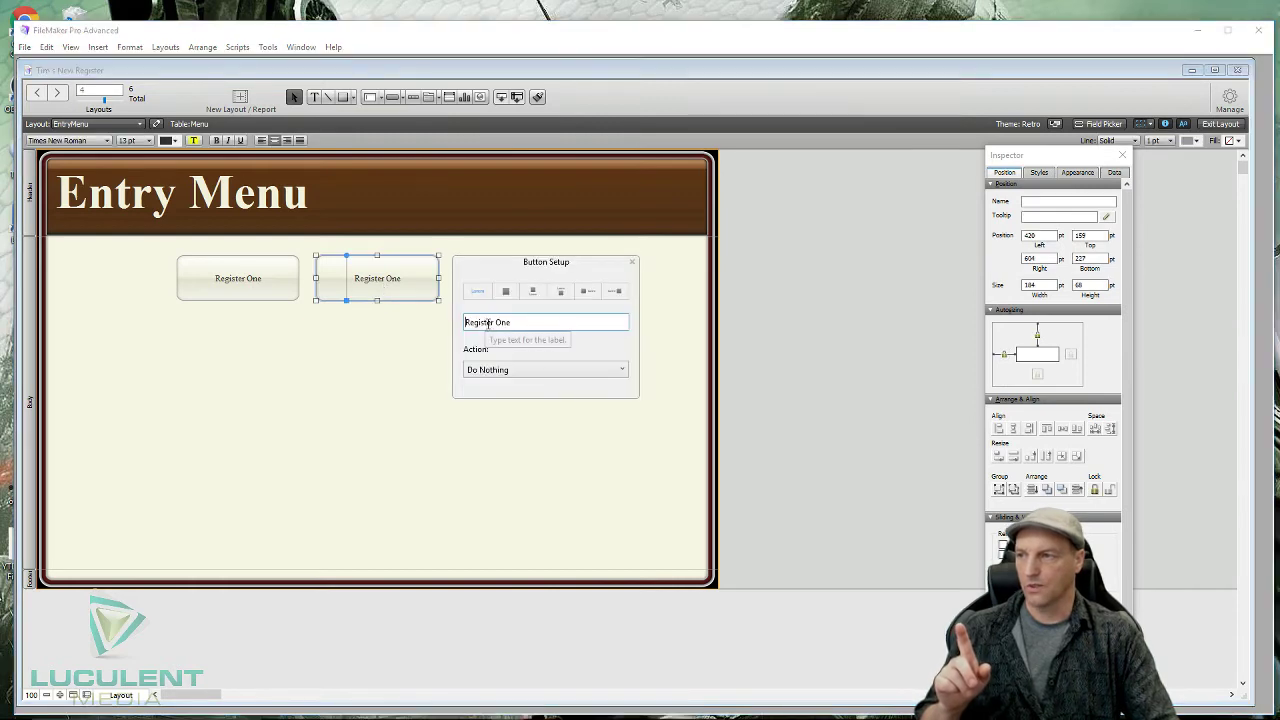
drag(496, 323, 510, 323)
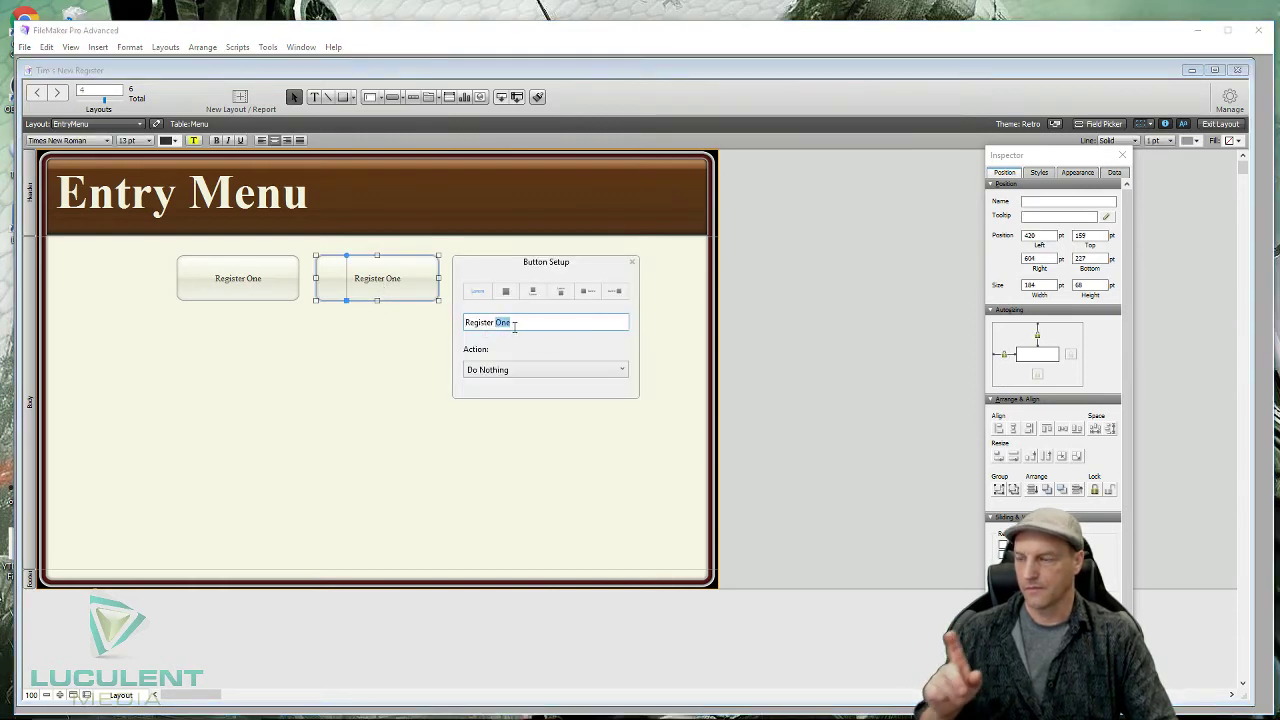
text(Two)
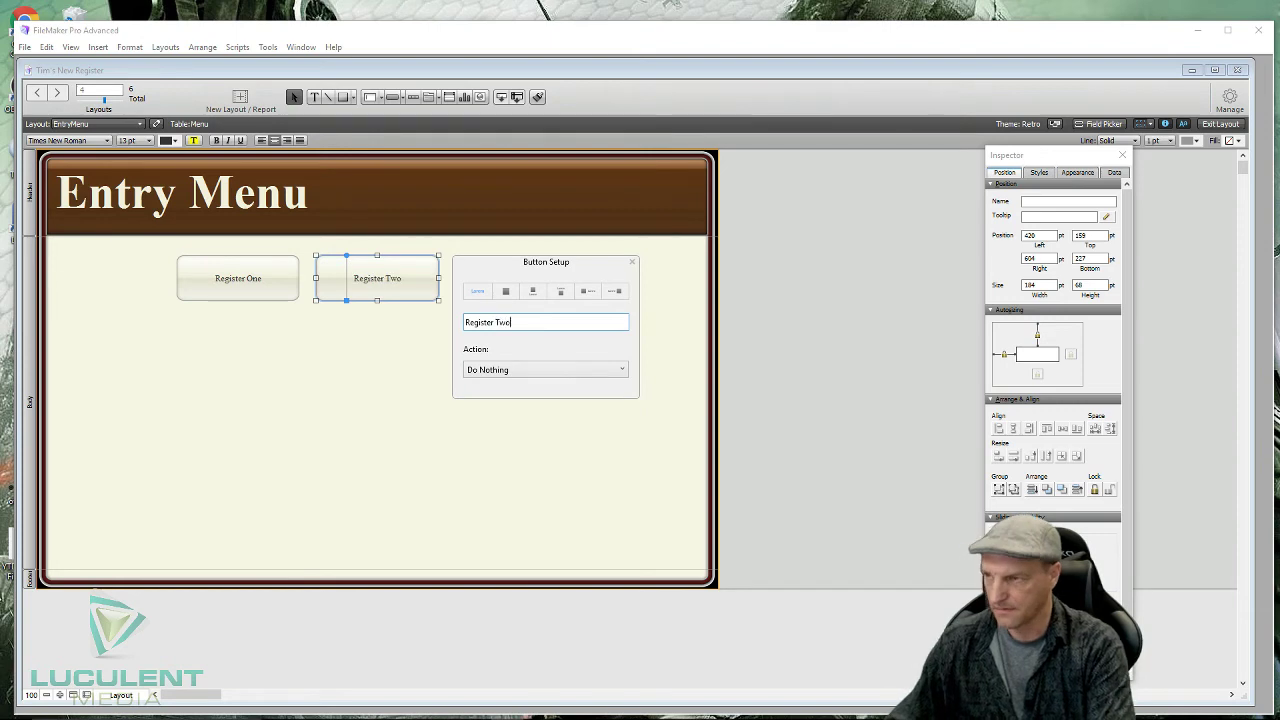
click(413, 426)
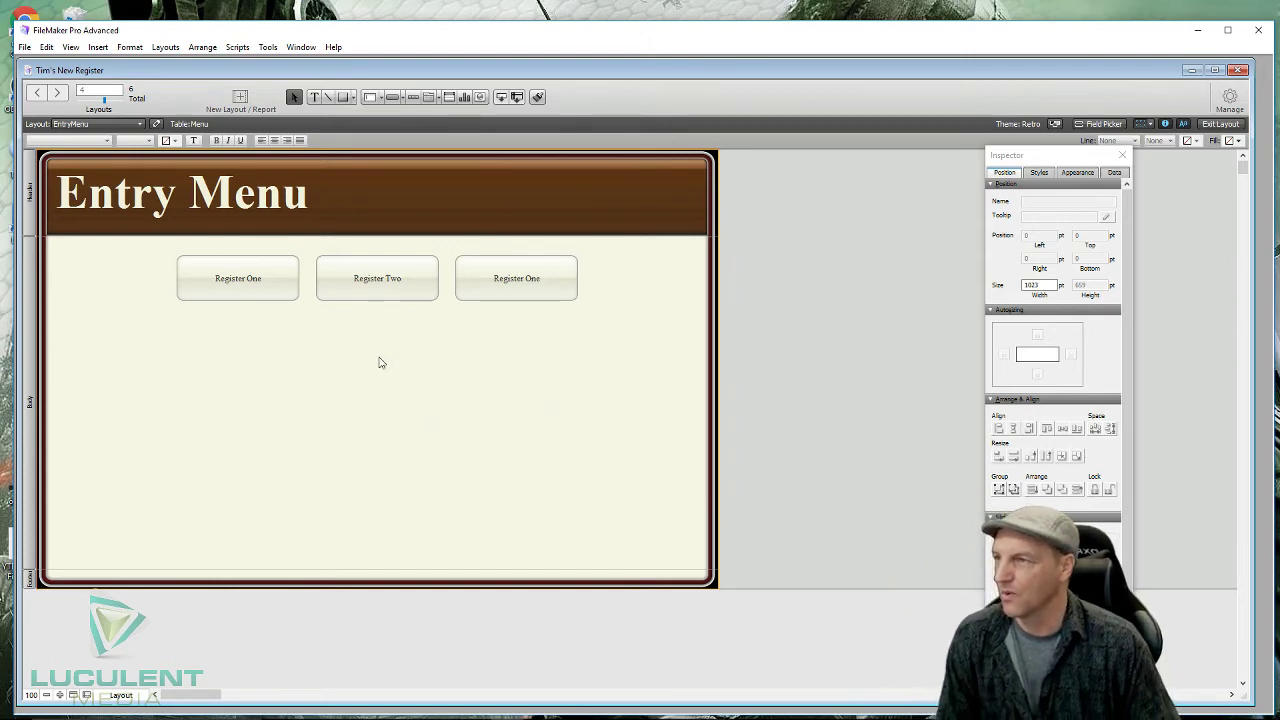
- In Manage Database, create a field named Date with type Date in the Menu table
click(1105, 125)
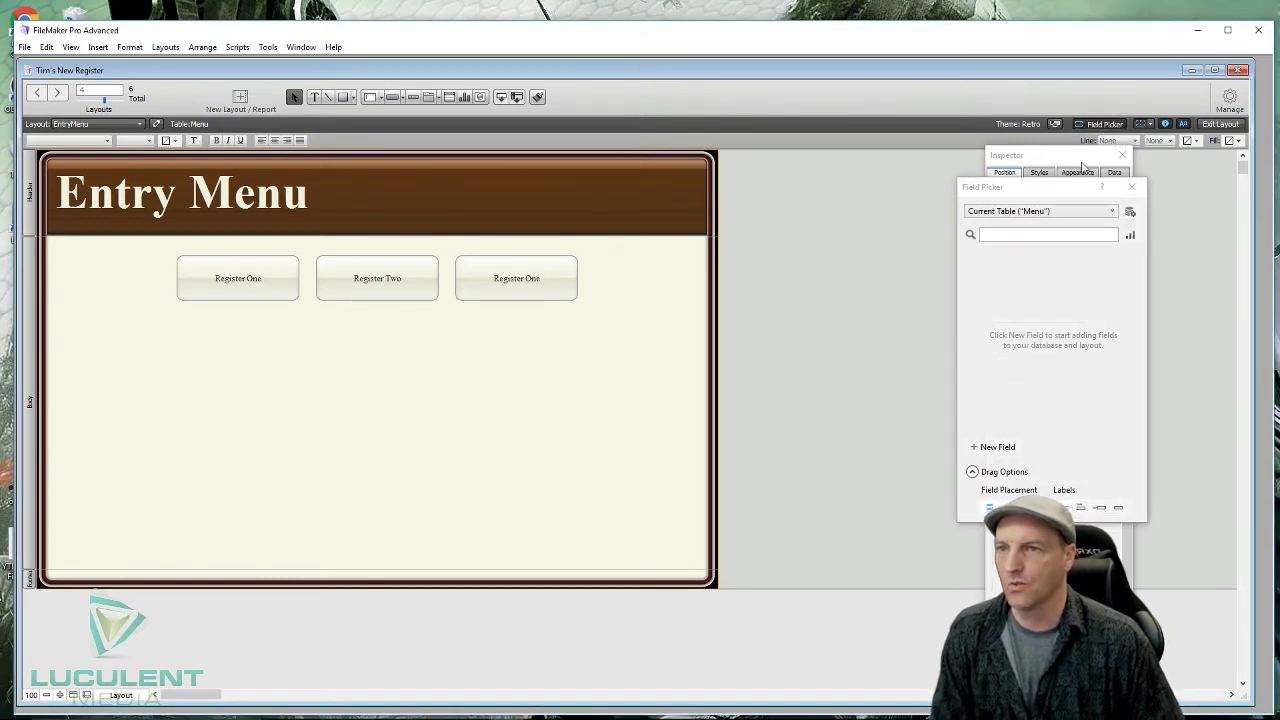
drag(1042, 192, 849, 145)
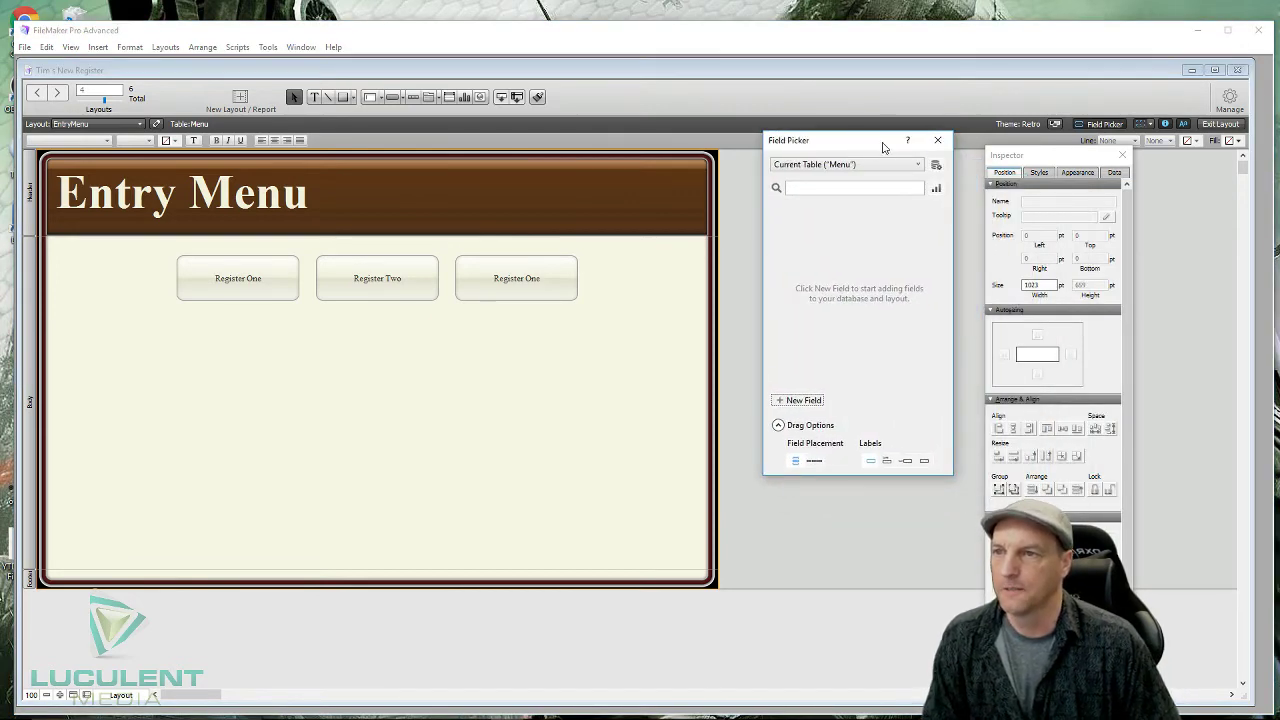
click(937, 140)
click(1236, 105)
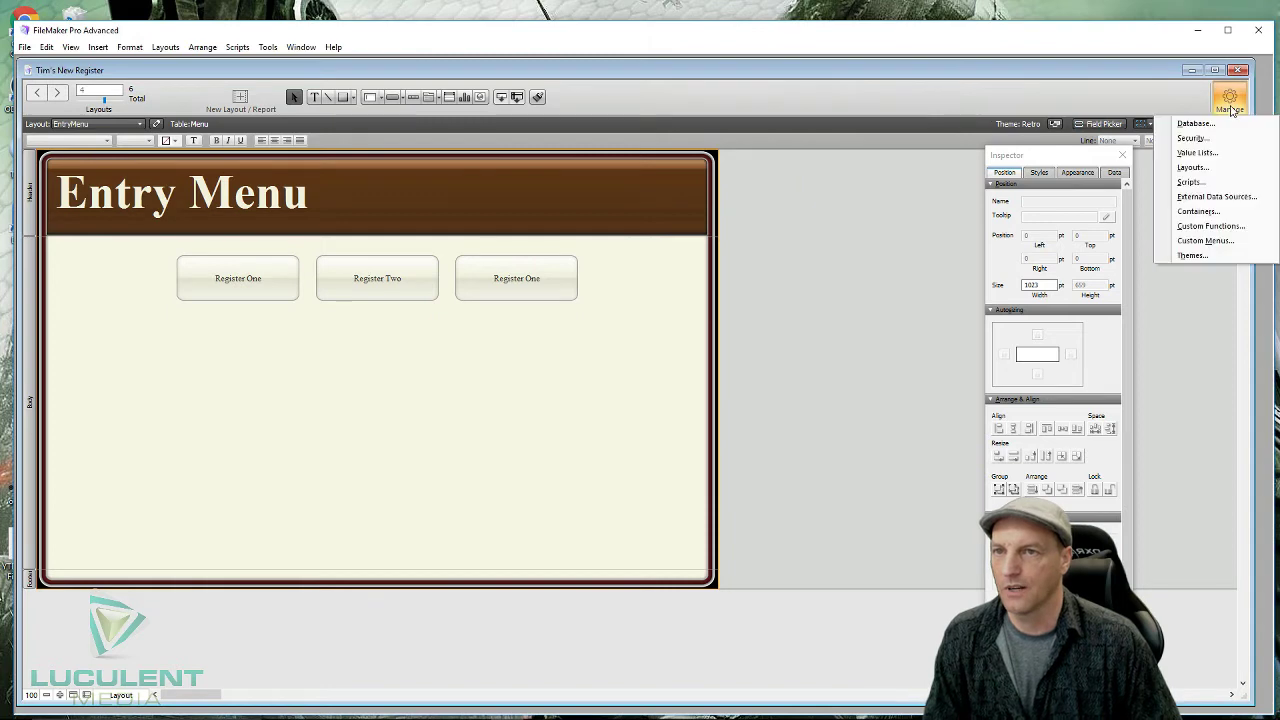
click(1228, 124)
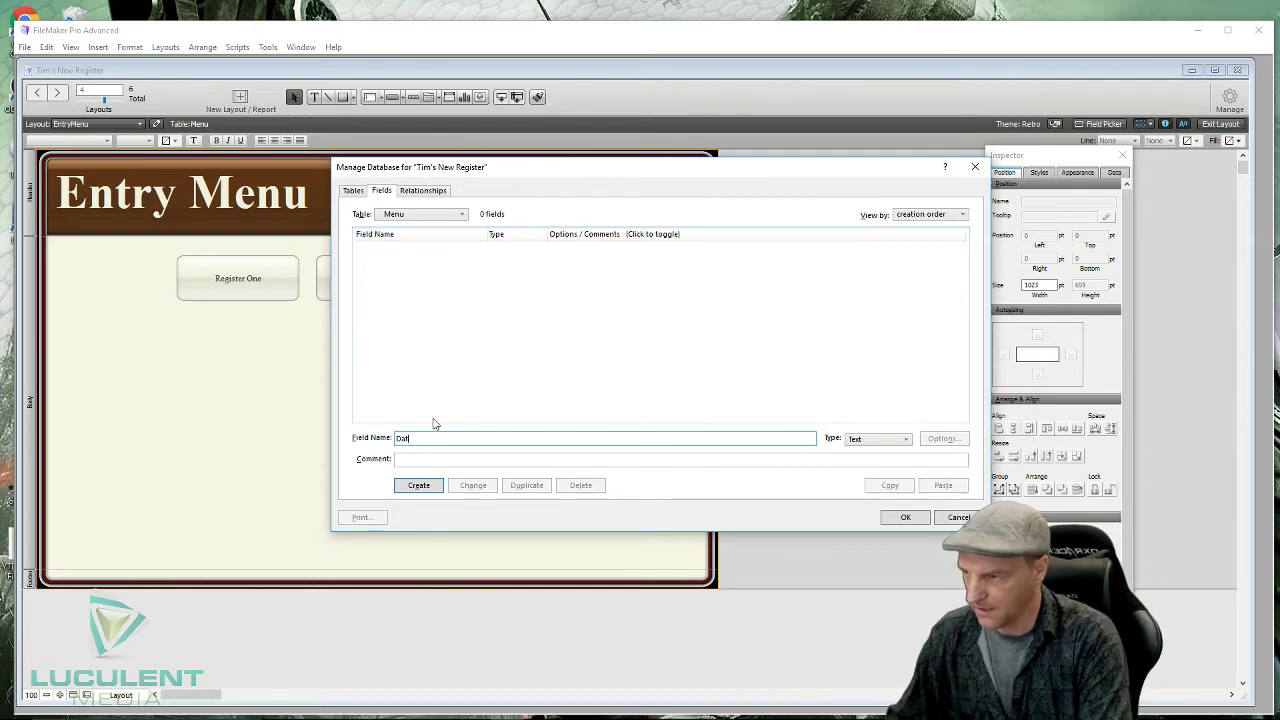
click(906, 441)
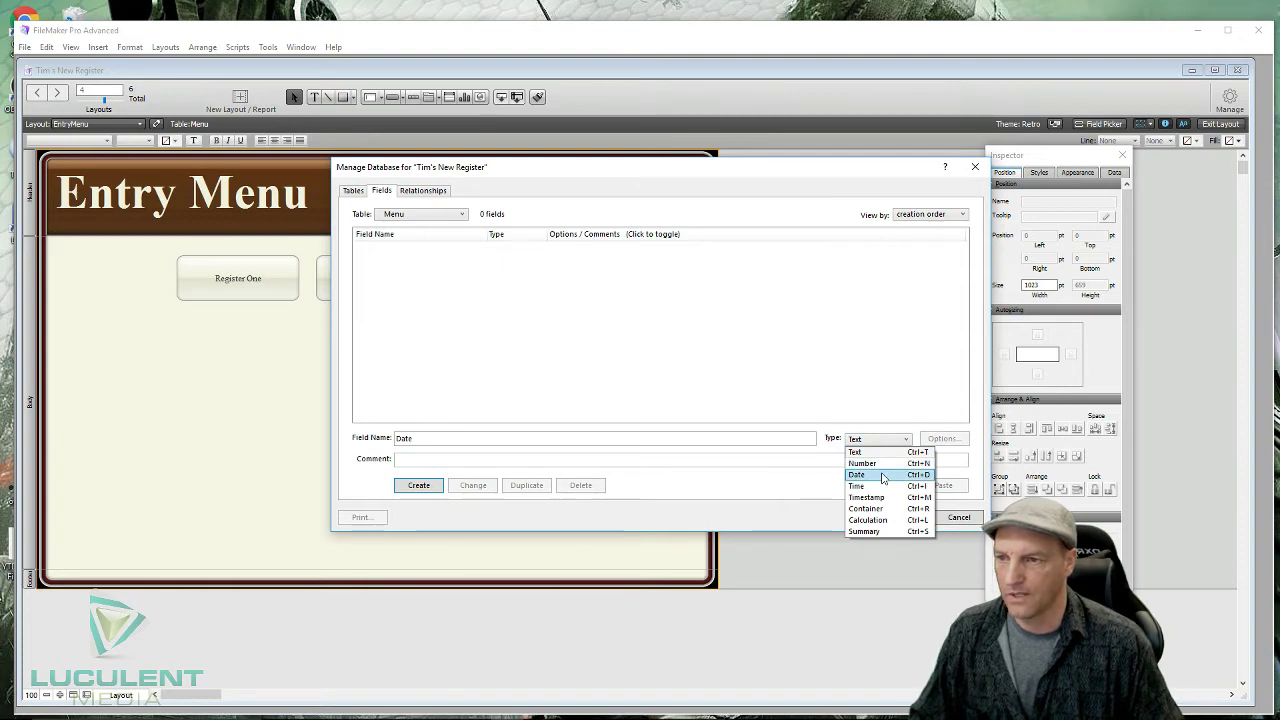
click(880, 476)
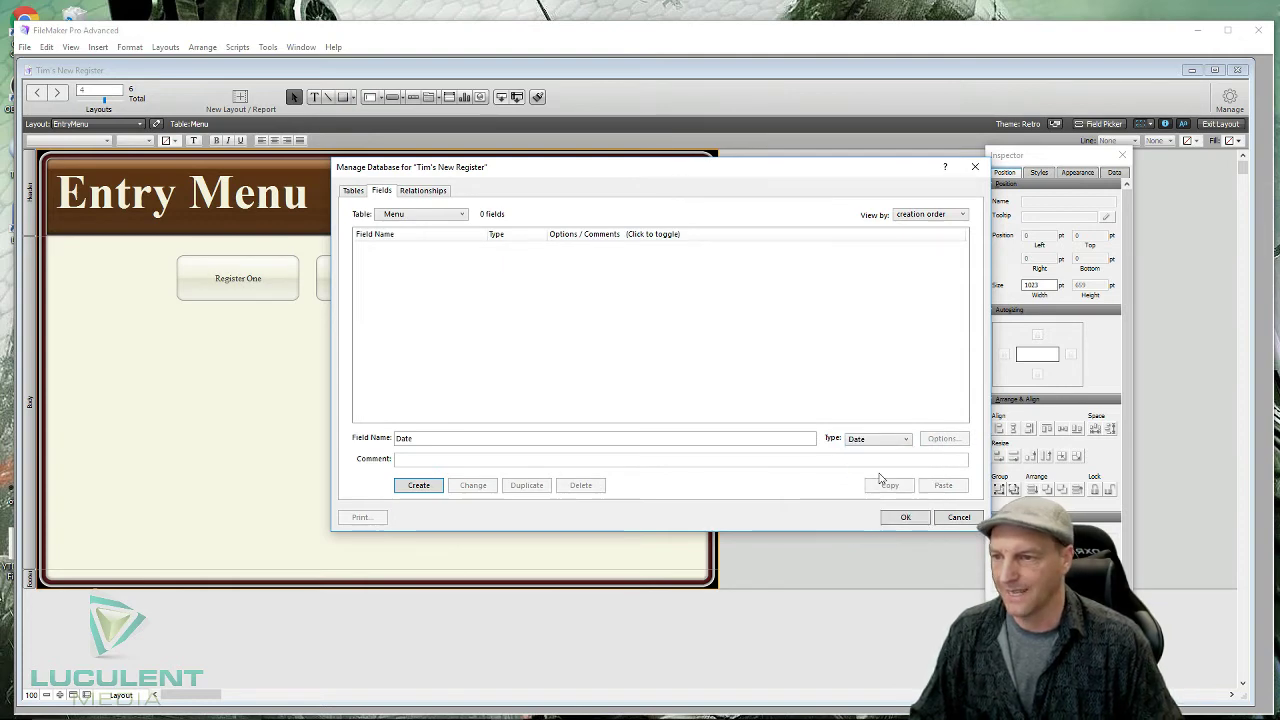
click(429, 488)
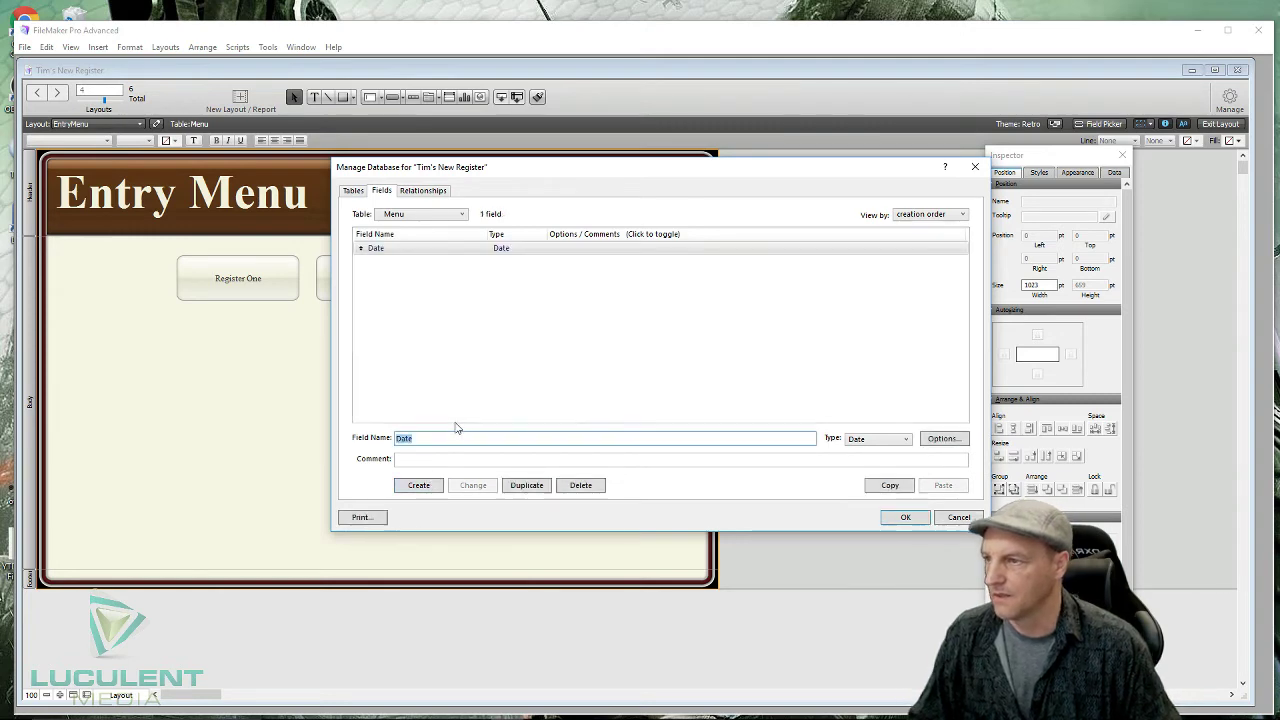
double_click(502, 250)
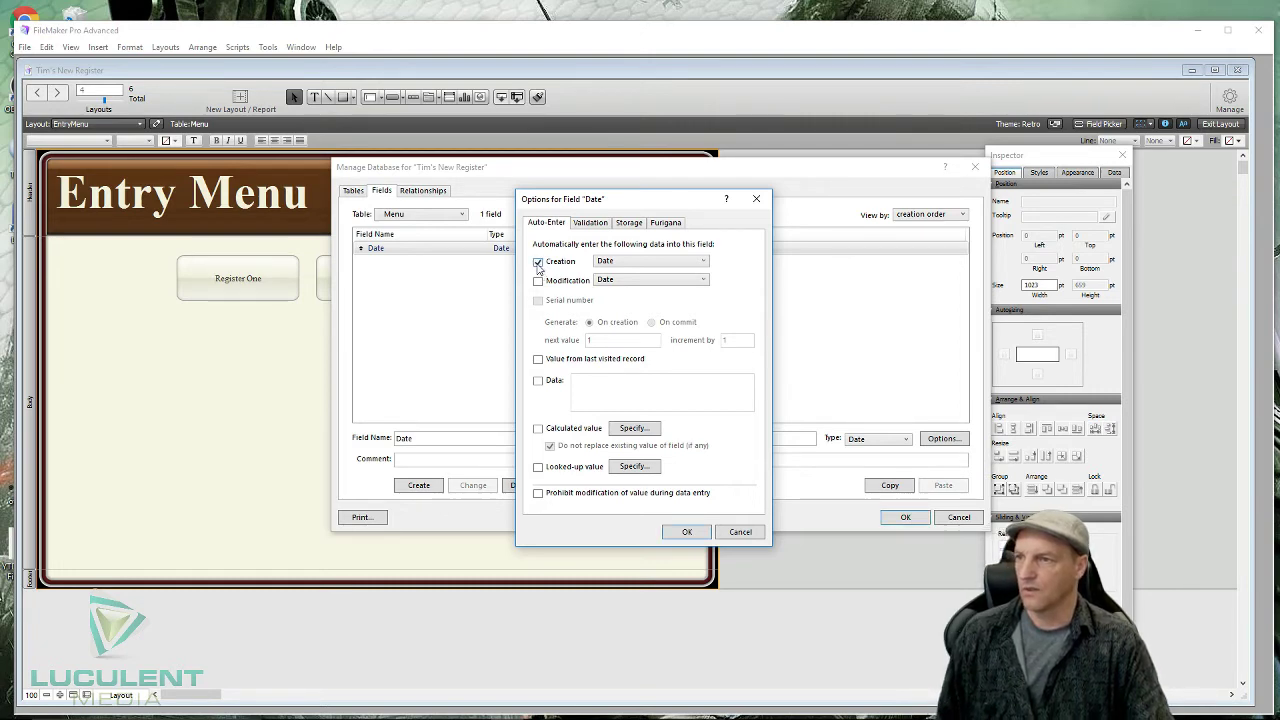
- Switch the Date field's auto-enter from Creation date to Modification Date
click(538, 262)
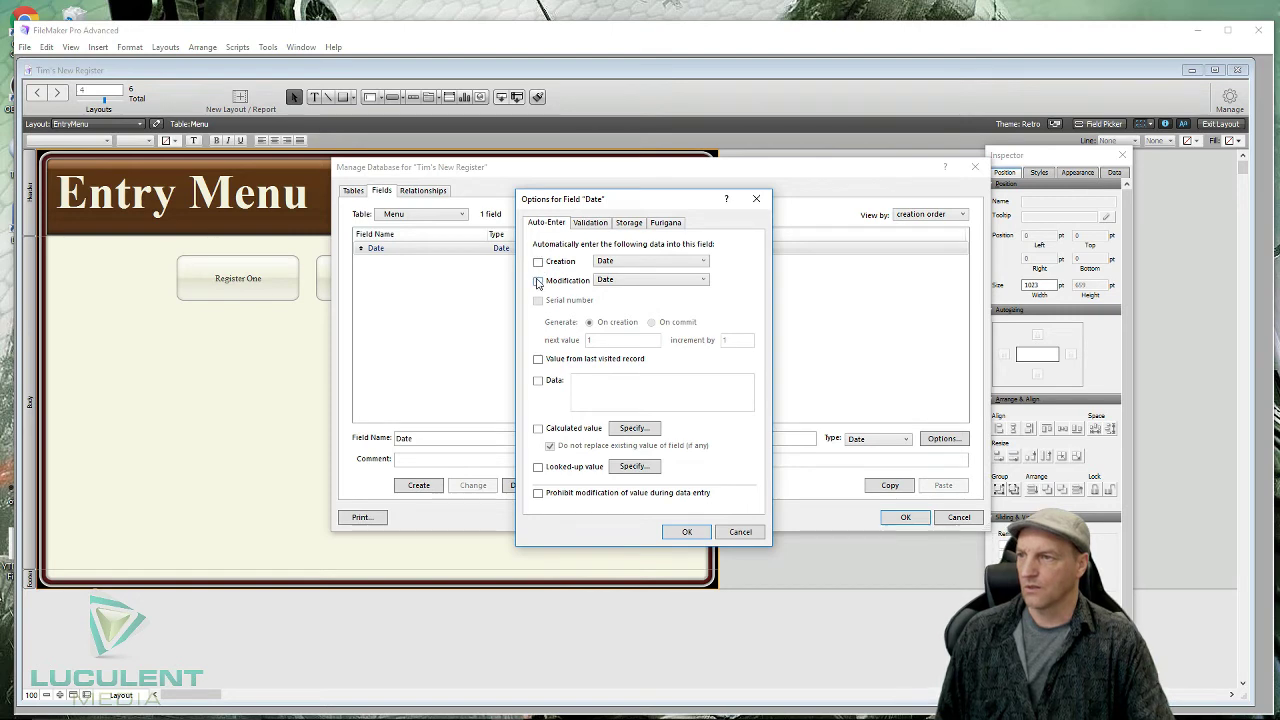
click(704, 281)
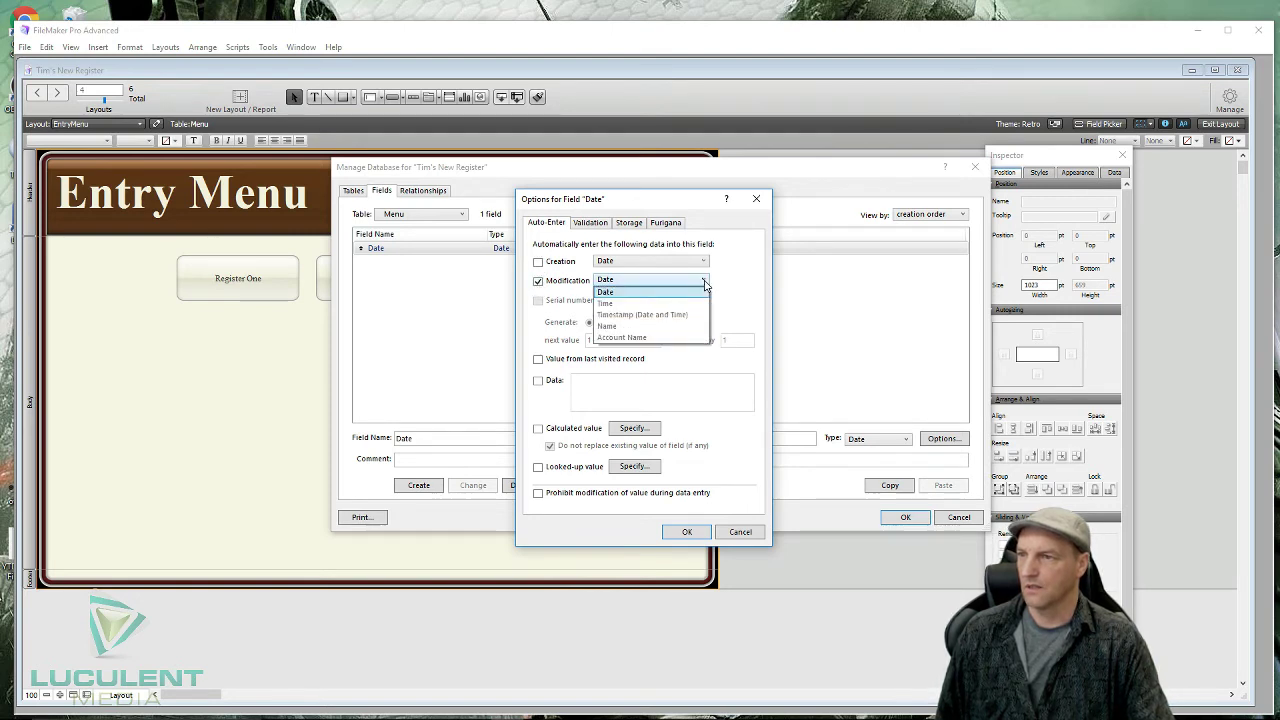
click(704, 283)
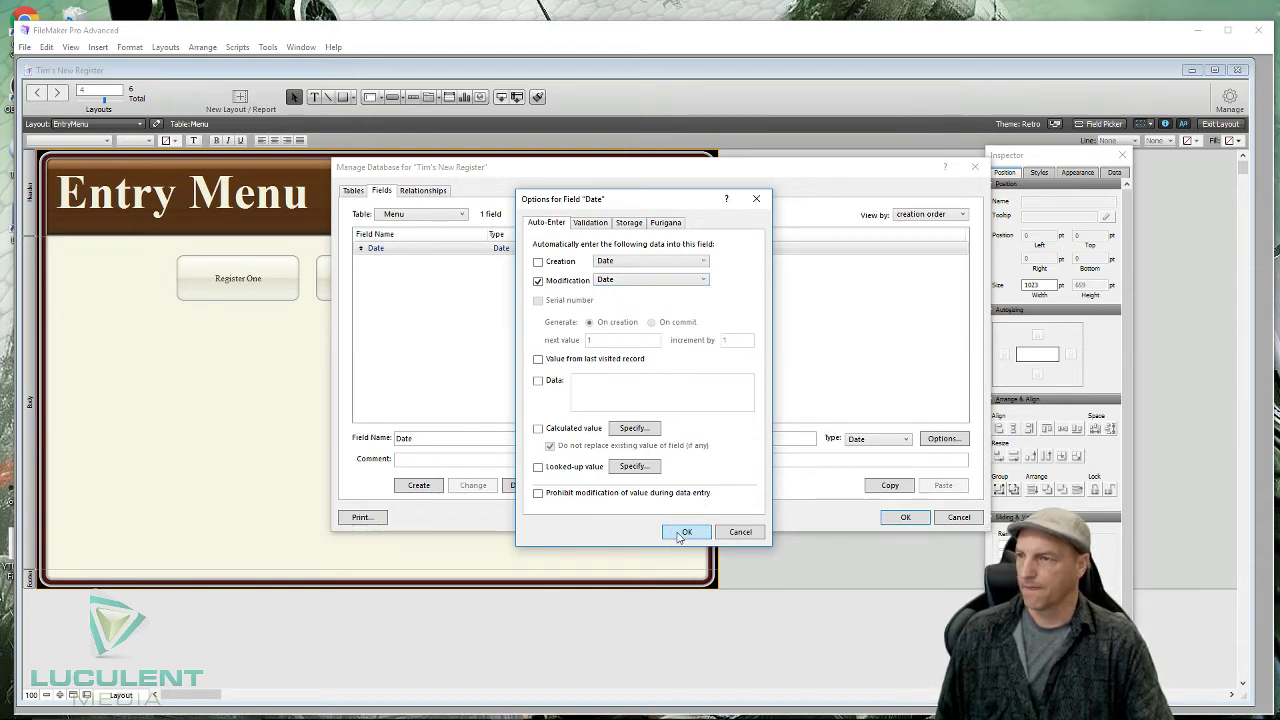
click(680, 534)
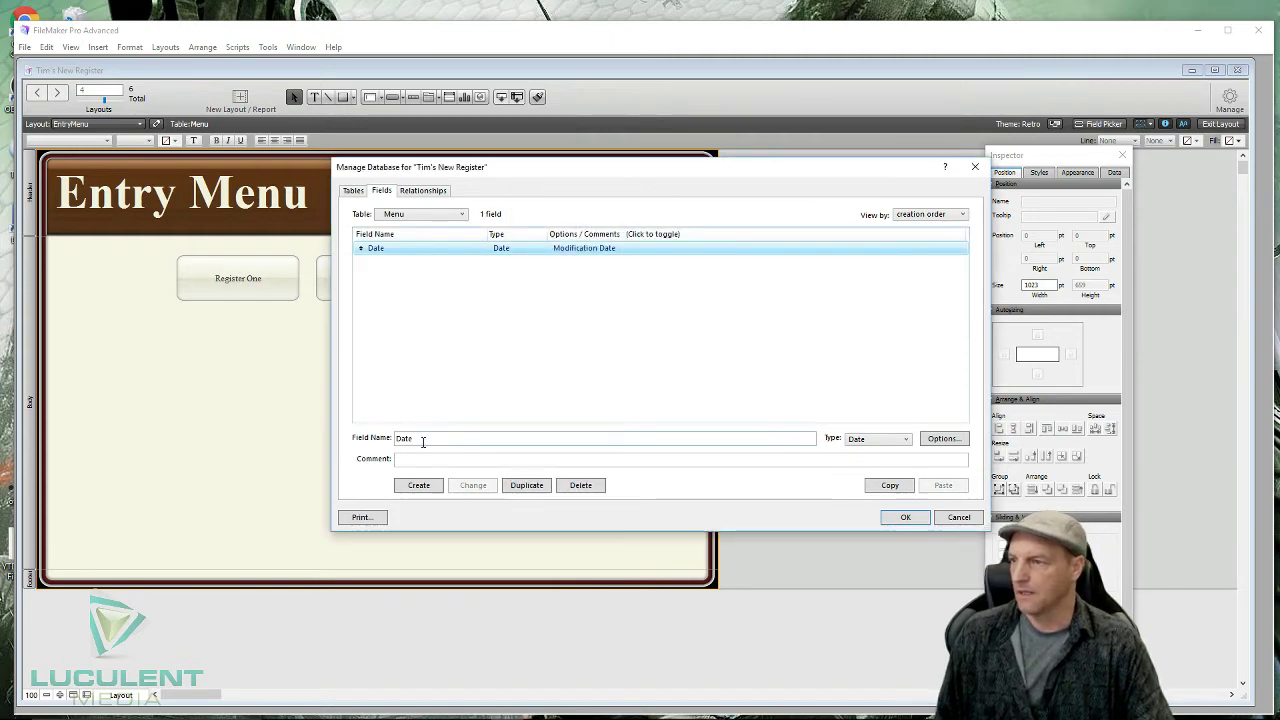
- Create a Text field named PasscodeBoxMenu
drag(423, 441, 360, 450)
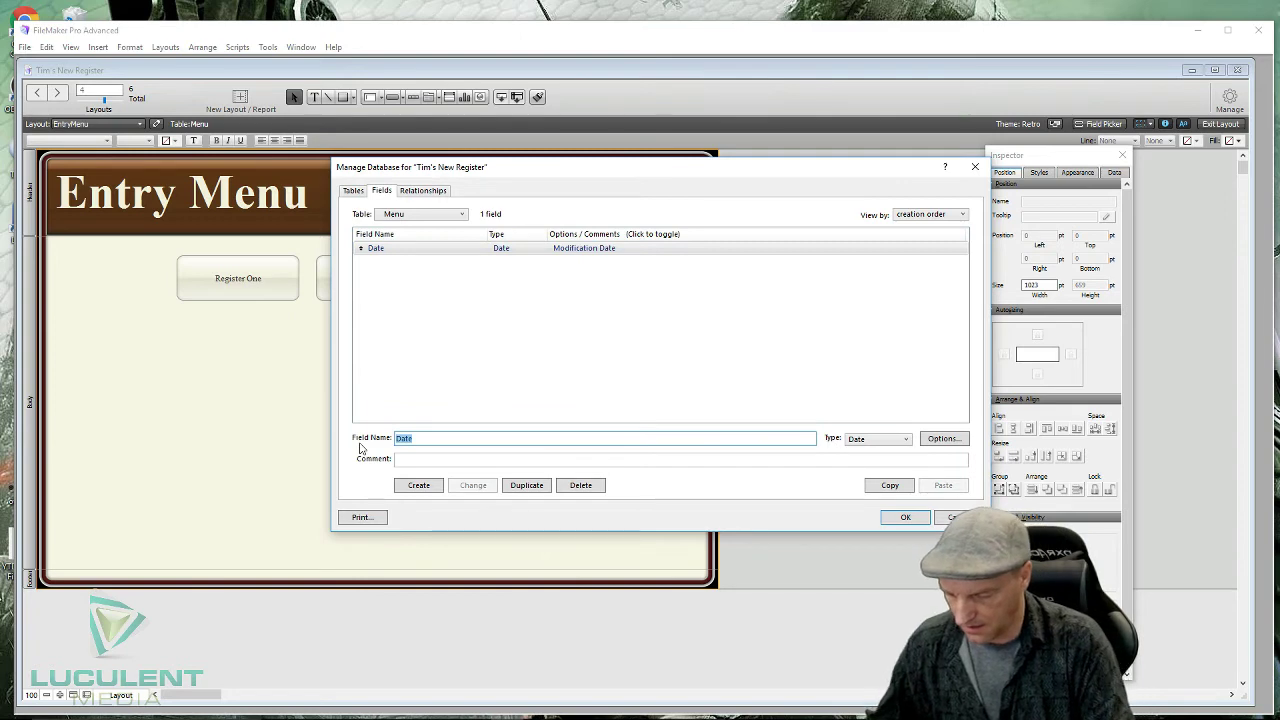
text(PasscodeBoxMen)
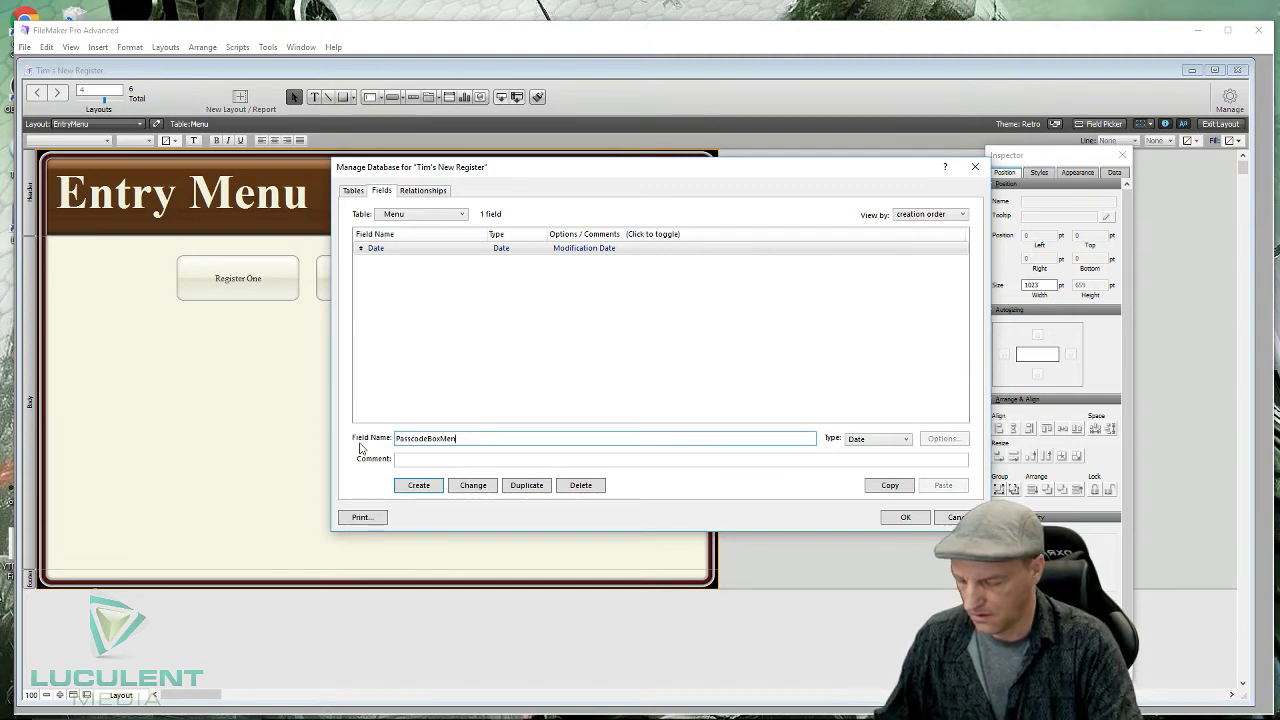
text(u)
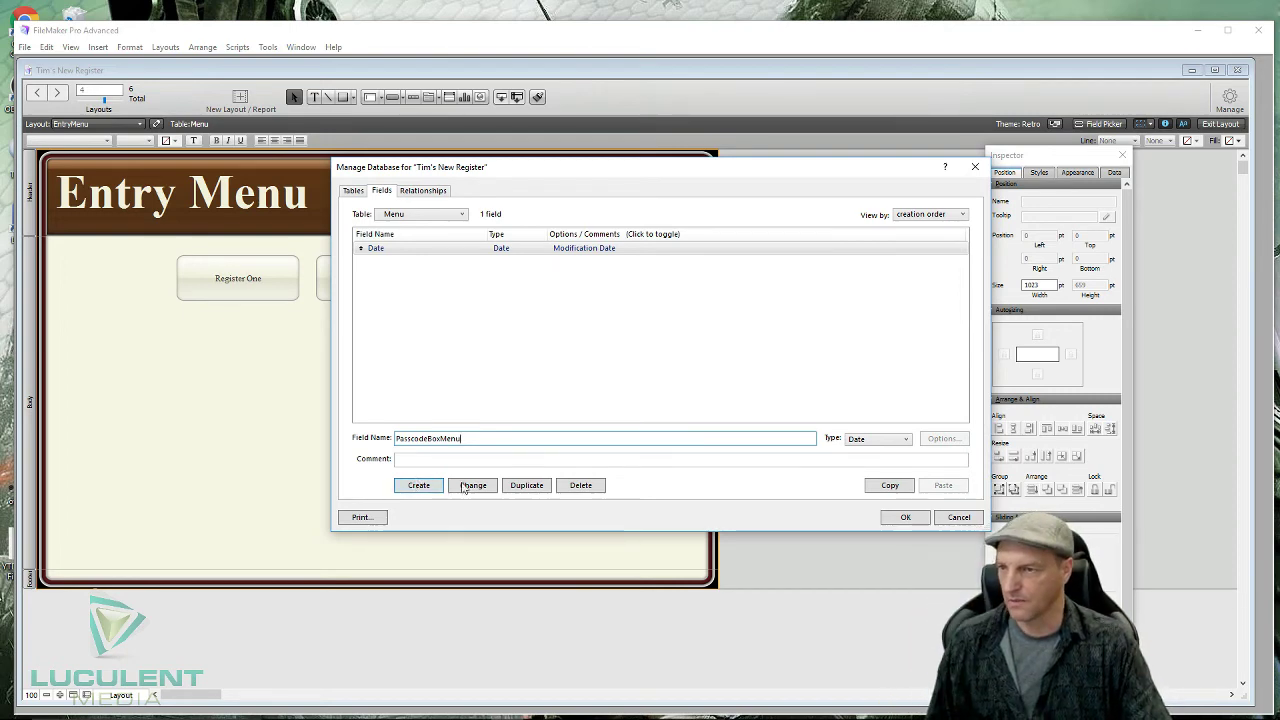
click(895, 440)
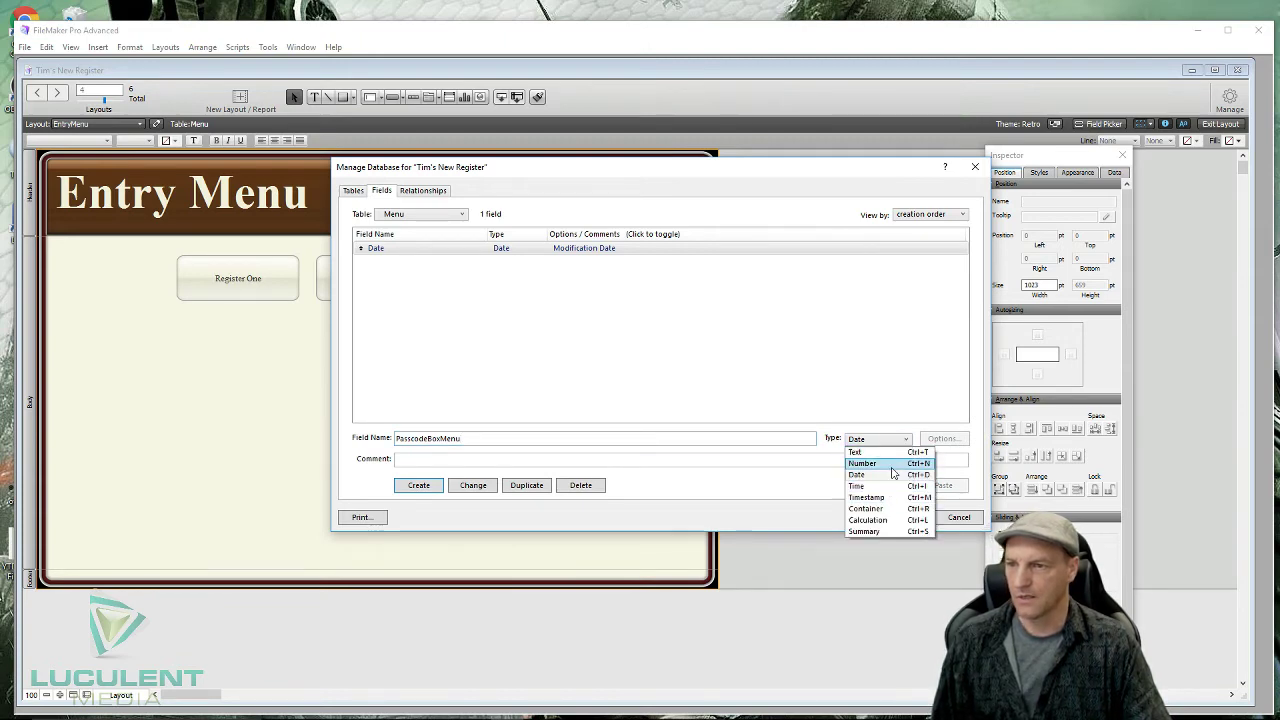
click(884, 455)
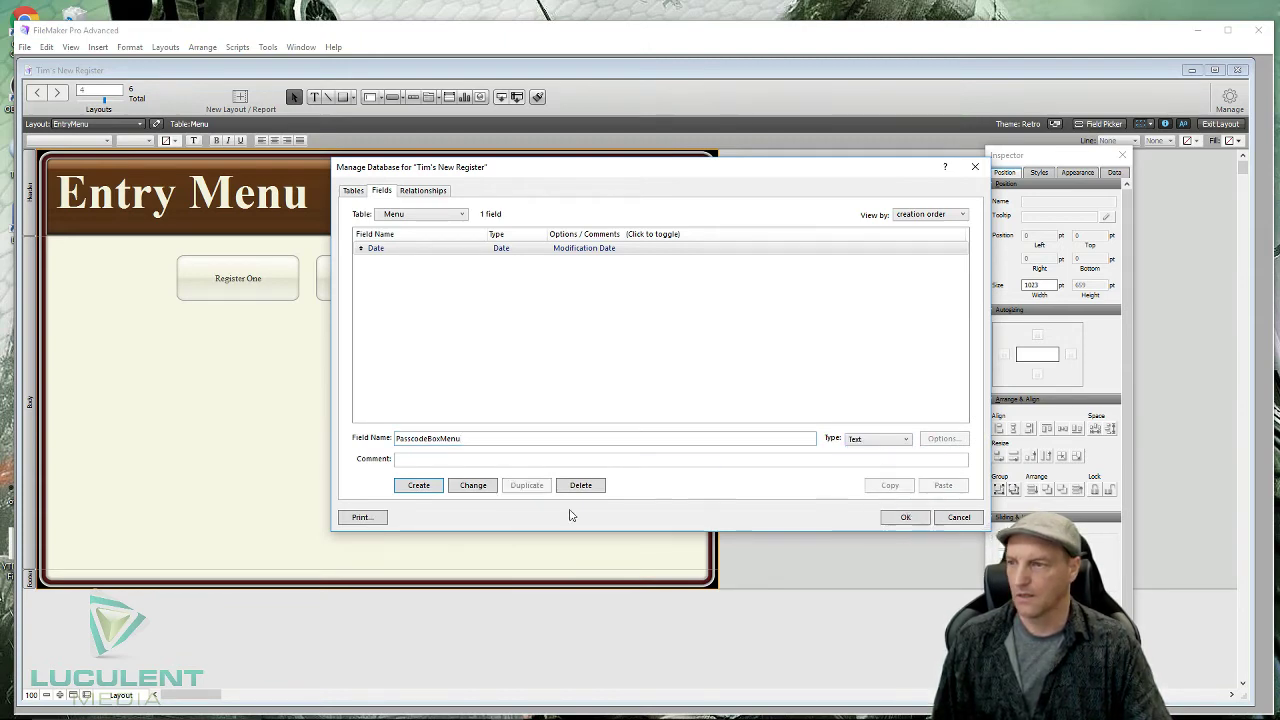
click(435, 488)
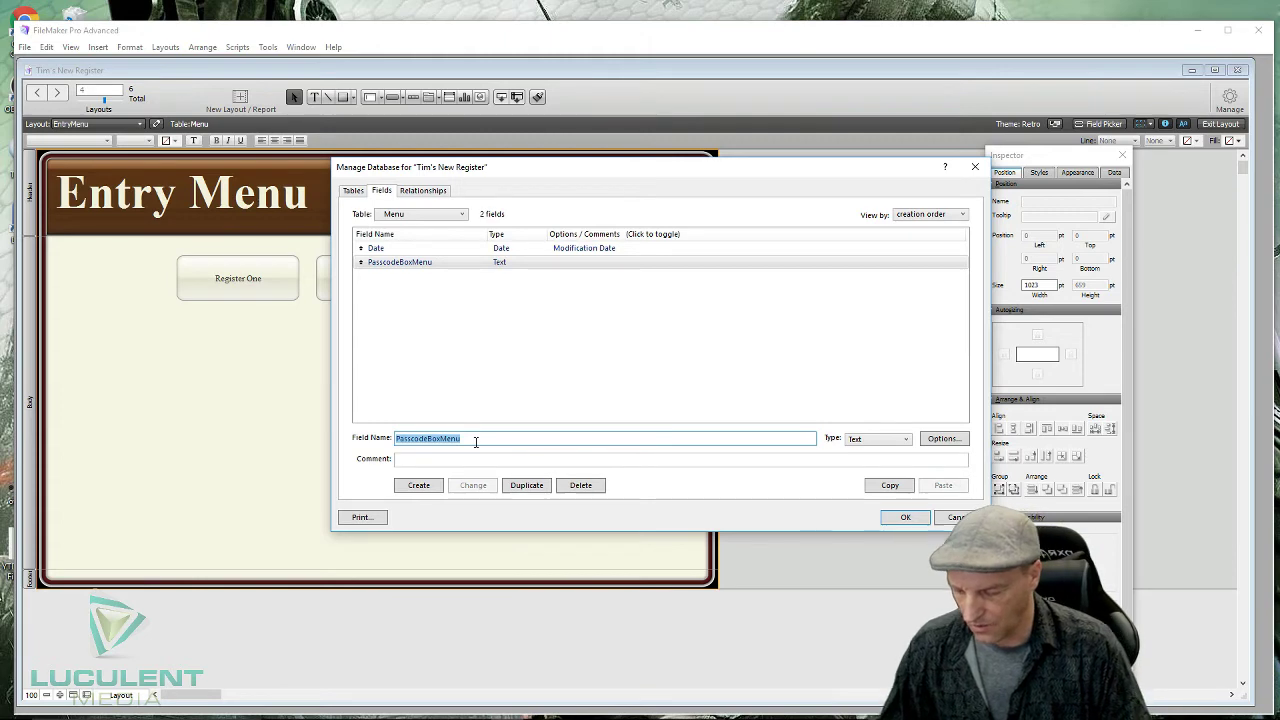
- Create a LoginBox Text field and save the field definitions
text(Login)
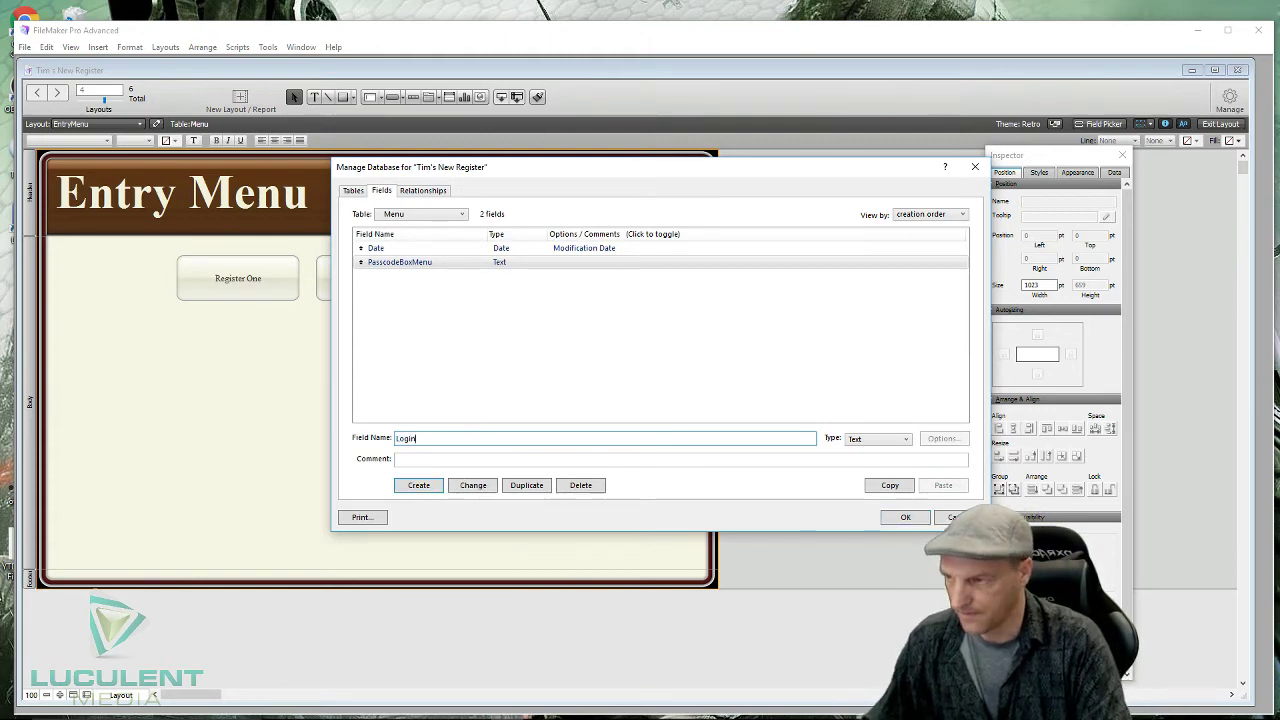
text(Box)
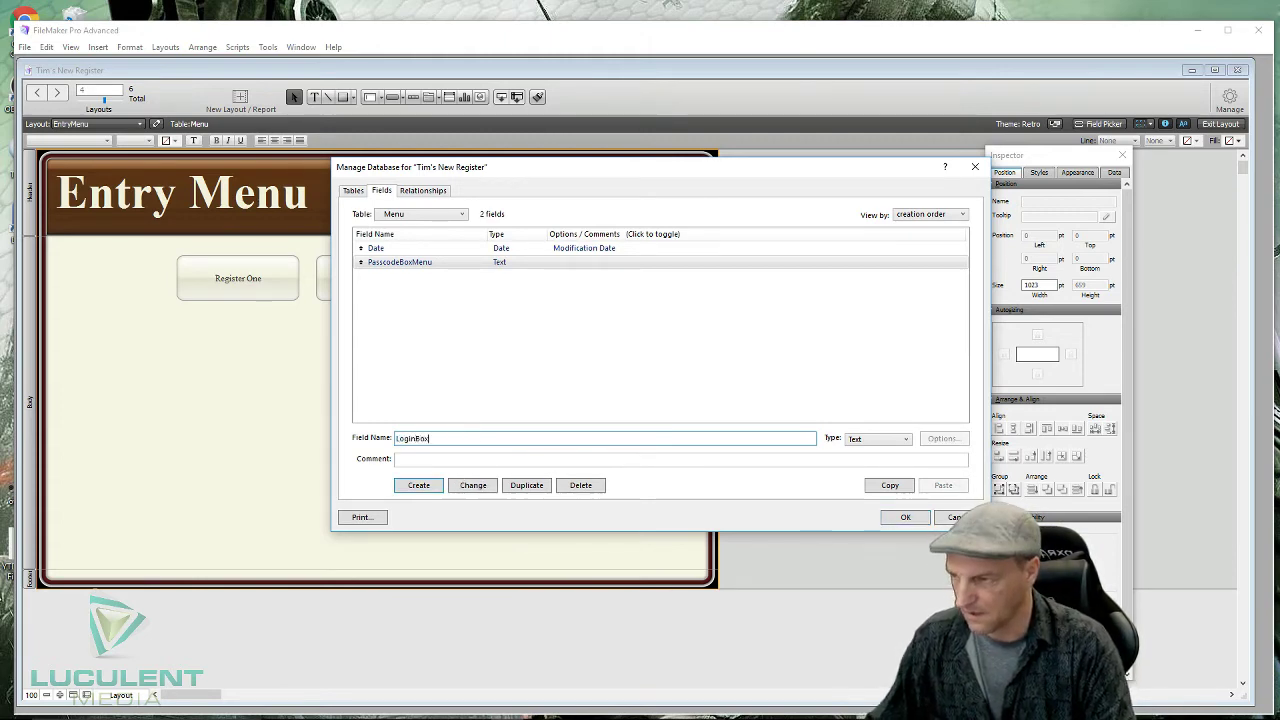
click(419, 487)
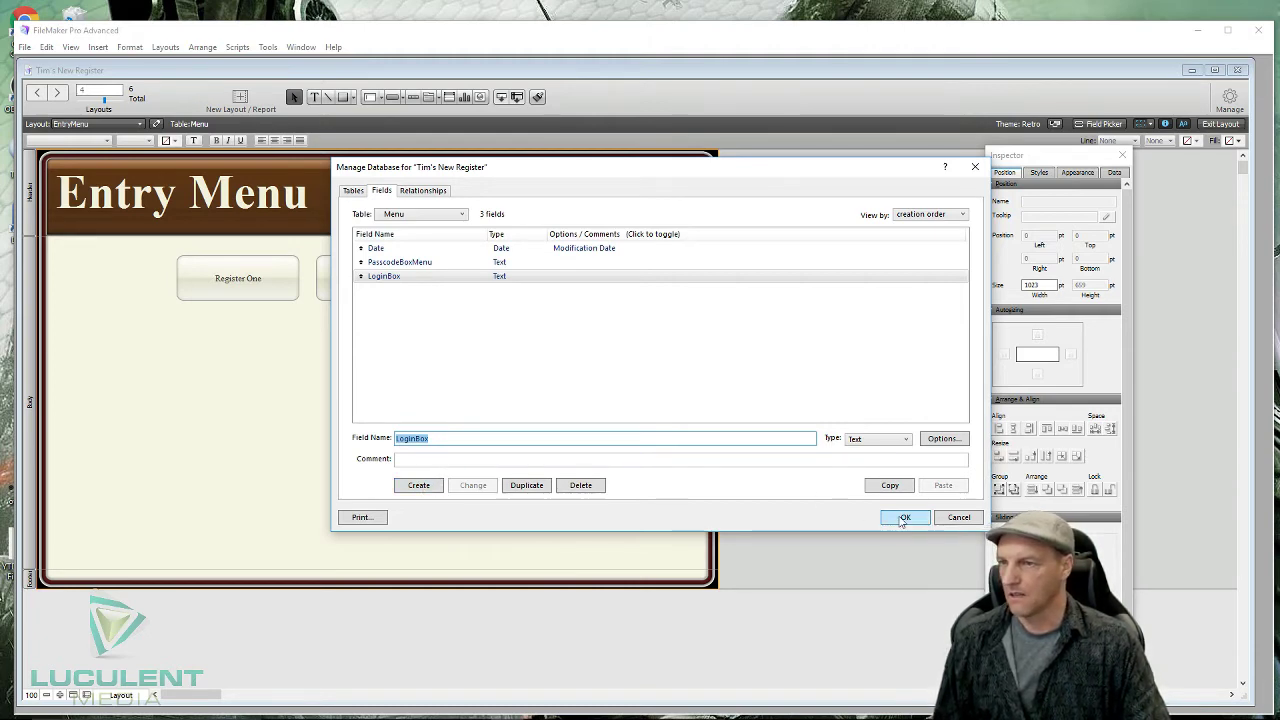
click(902, 518)
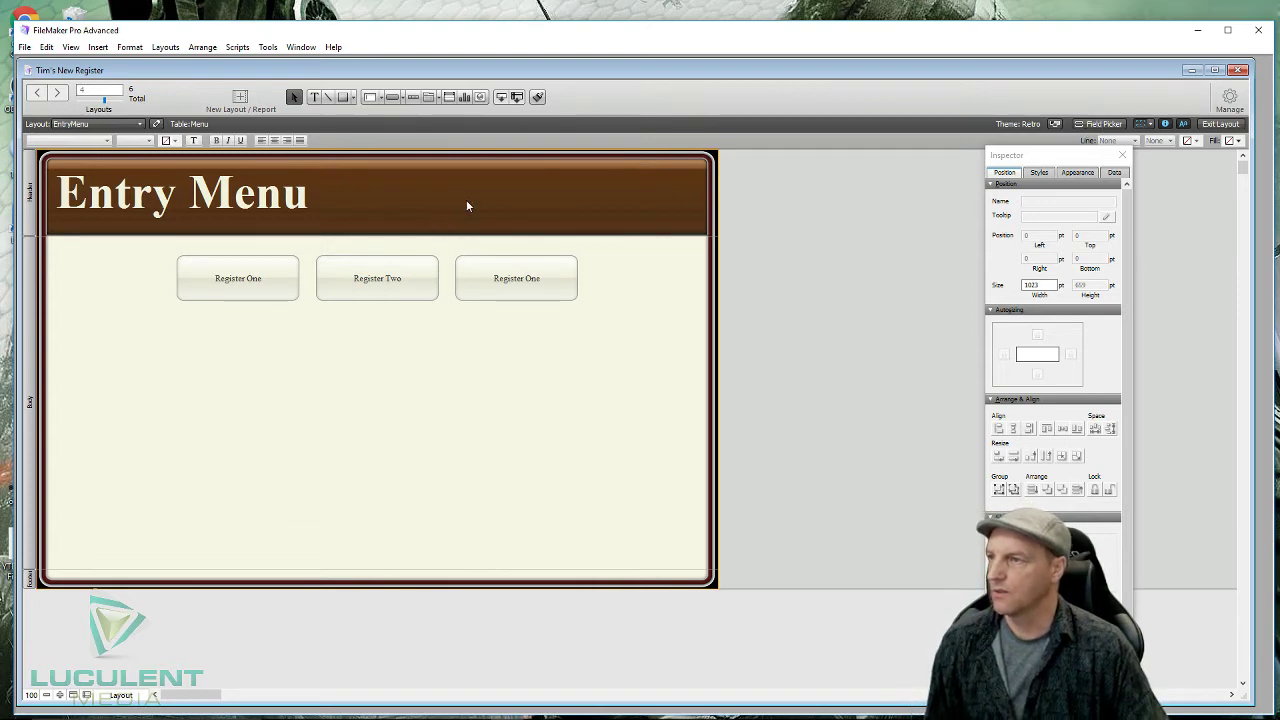
- Insert the <<Date>> merge field into the header at 18 pt
click(314, 97)
click(534, 208)
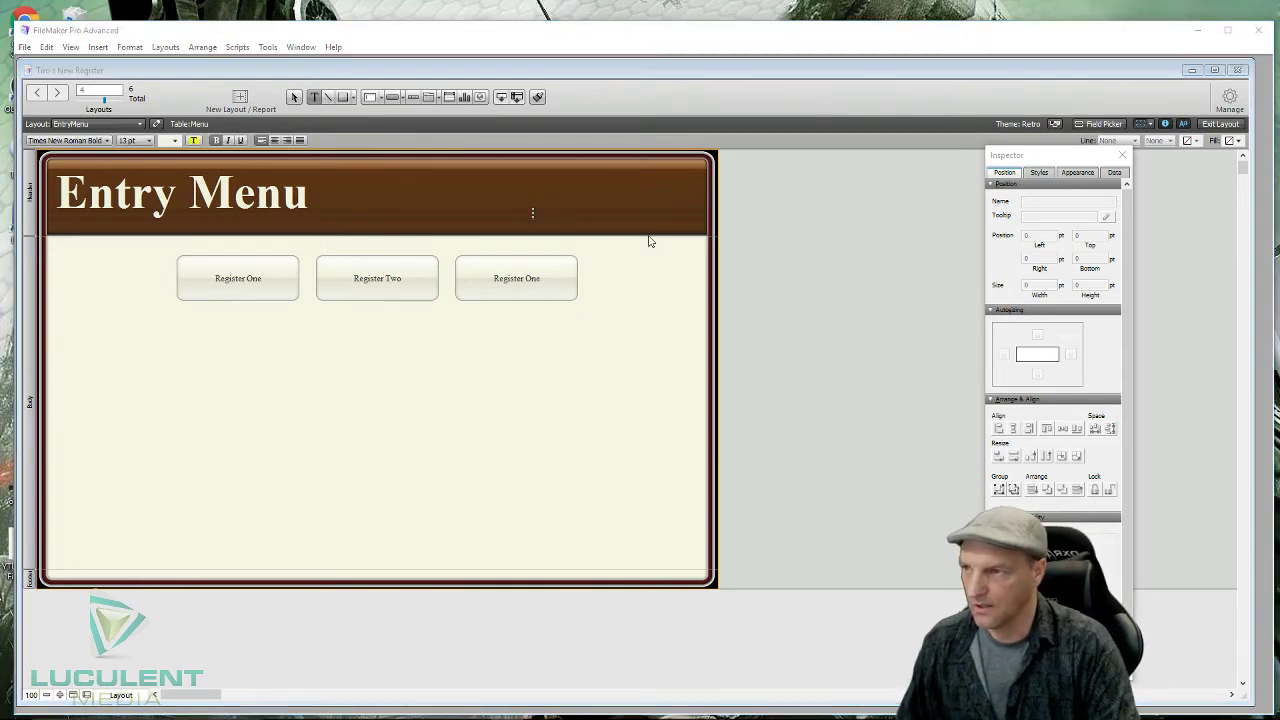
click(648, 241)
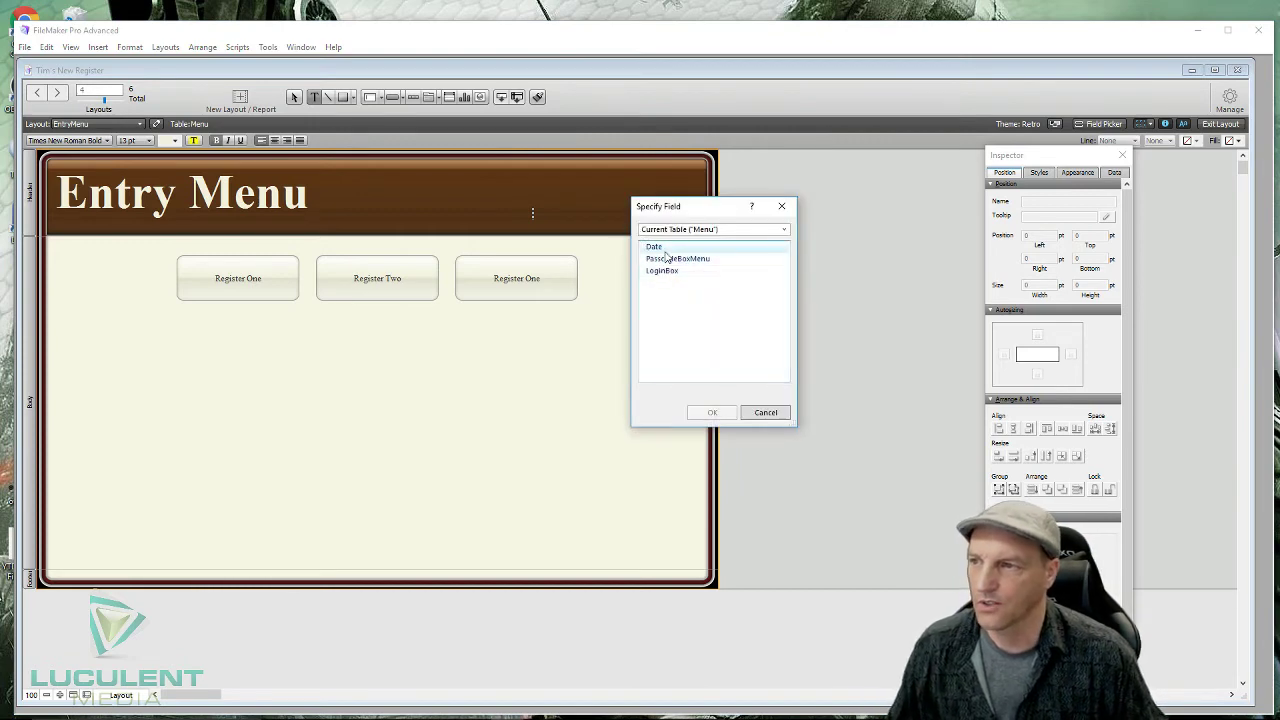
click(660, 248)
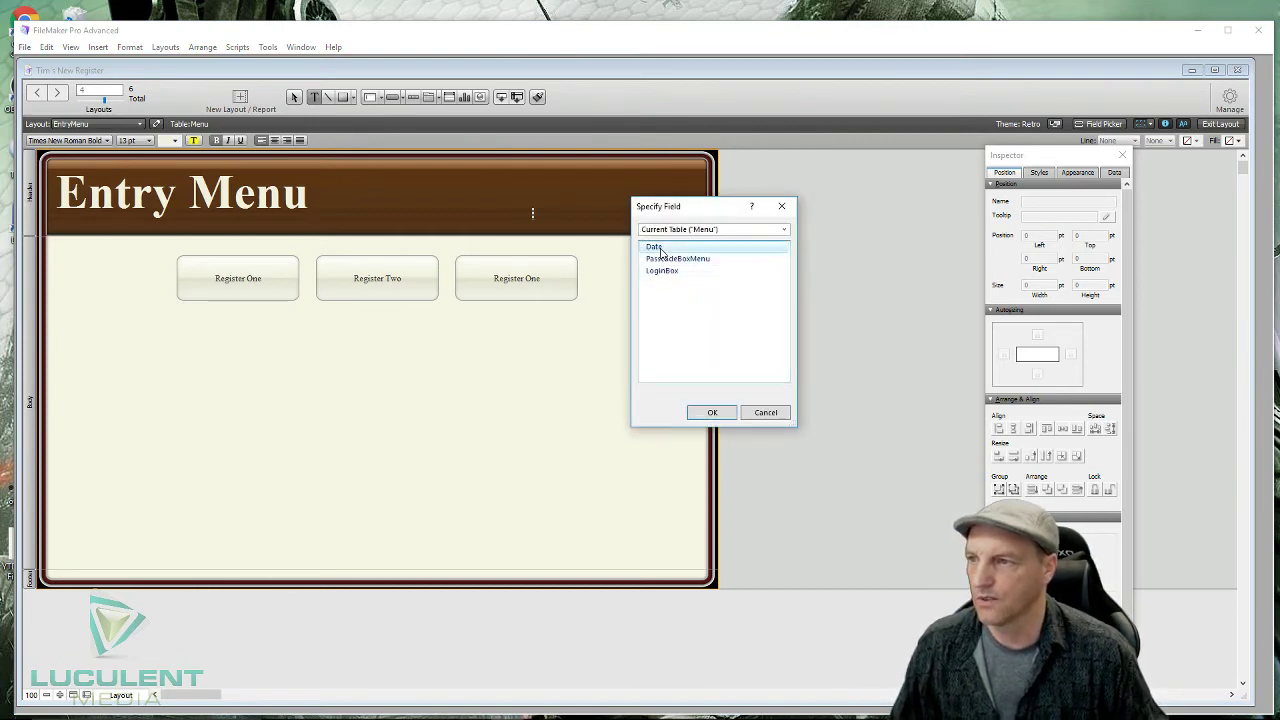
click(708, 411)
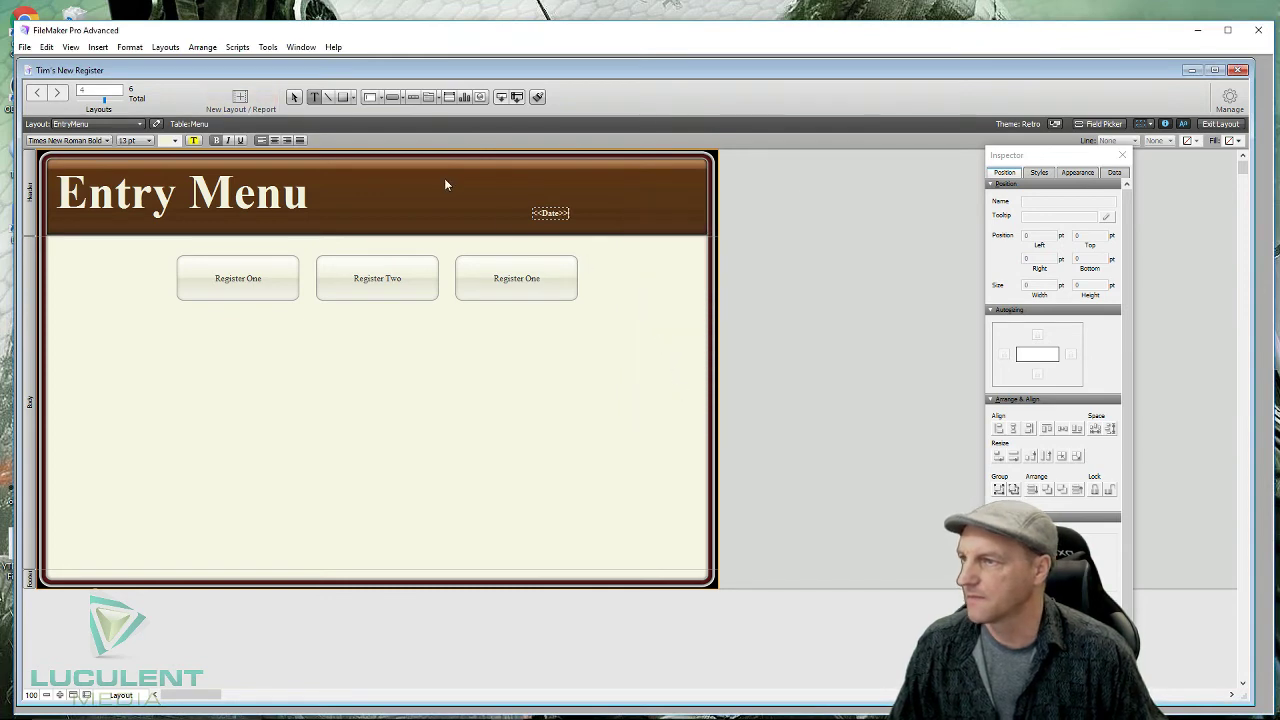
click(149, 140)
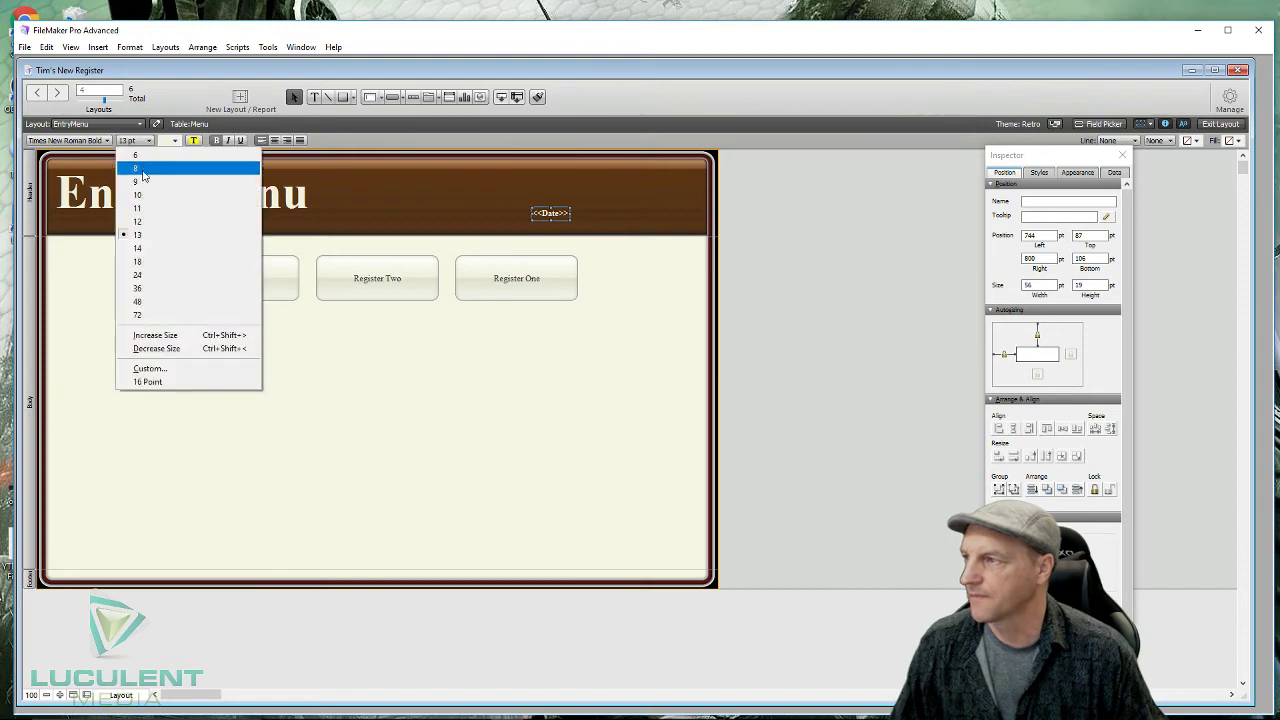
click(149, 262)
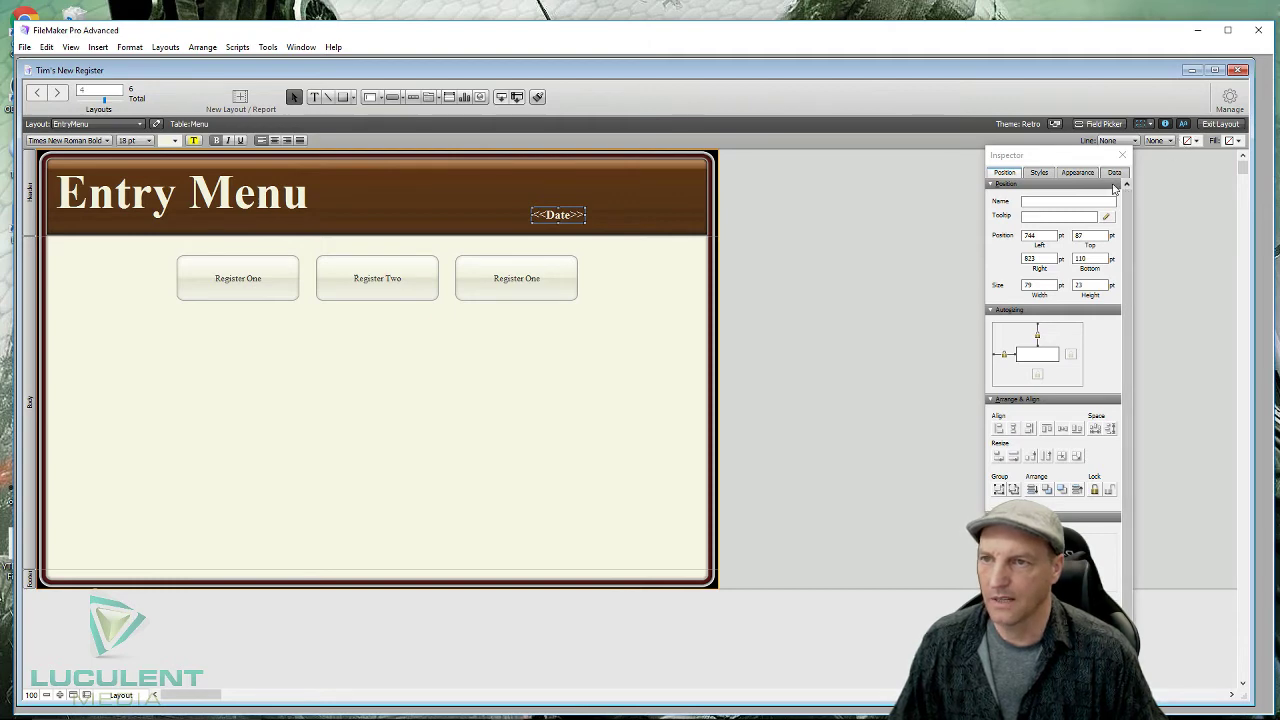
- Make the date yellow, widen and right-align it, then view the layout in Browse mode
click(1079, 174)
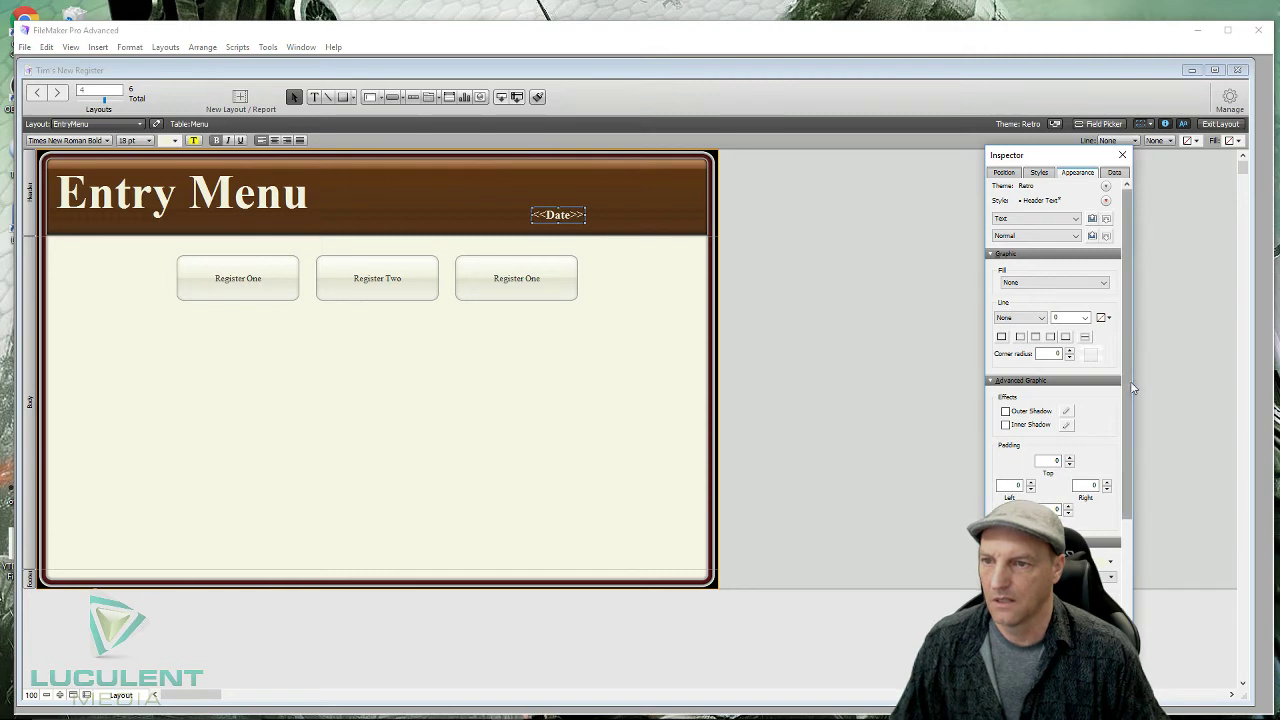
drag(1131, 389, 1127, 546)
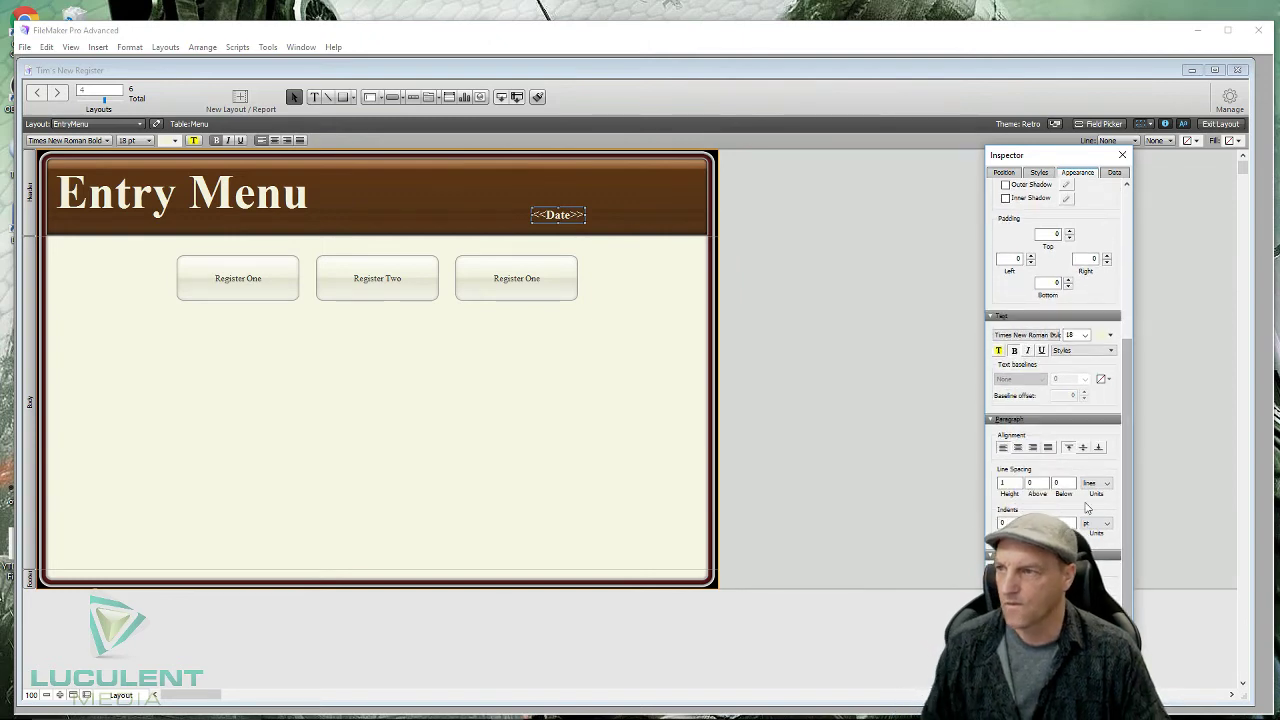
click(175, 141)
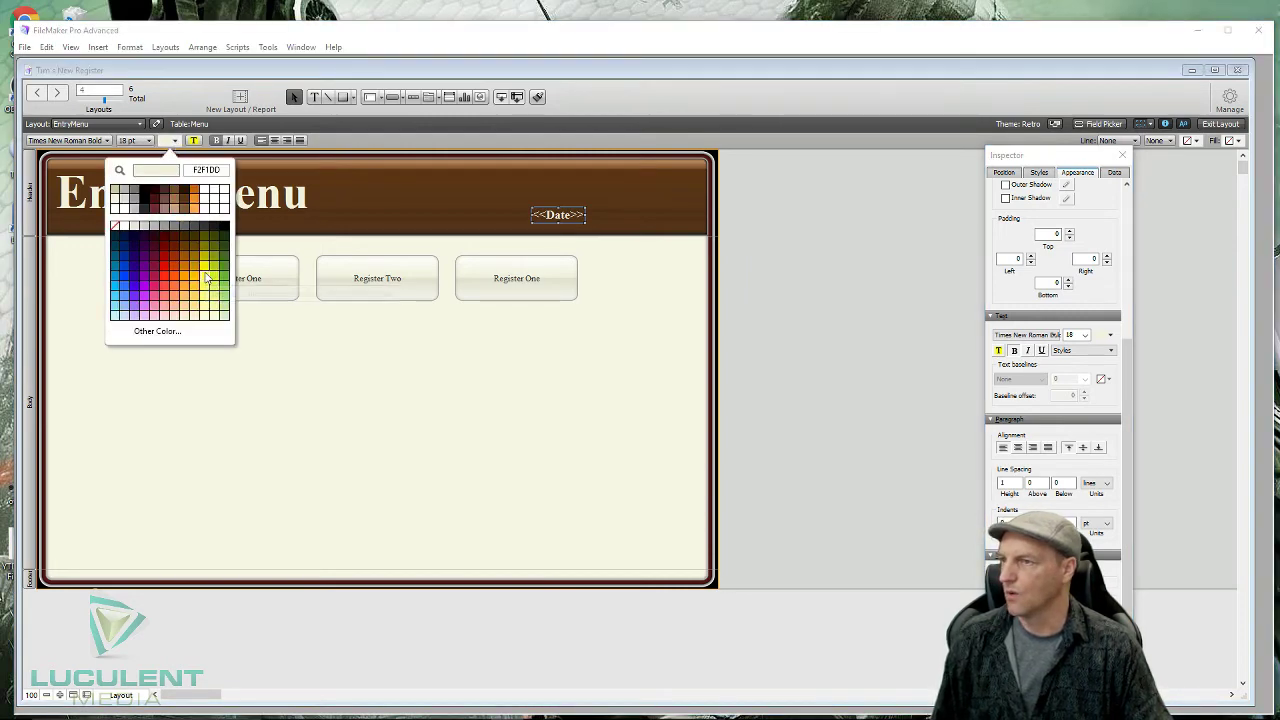
click(206, 279)
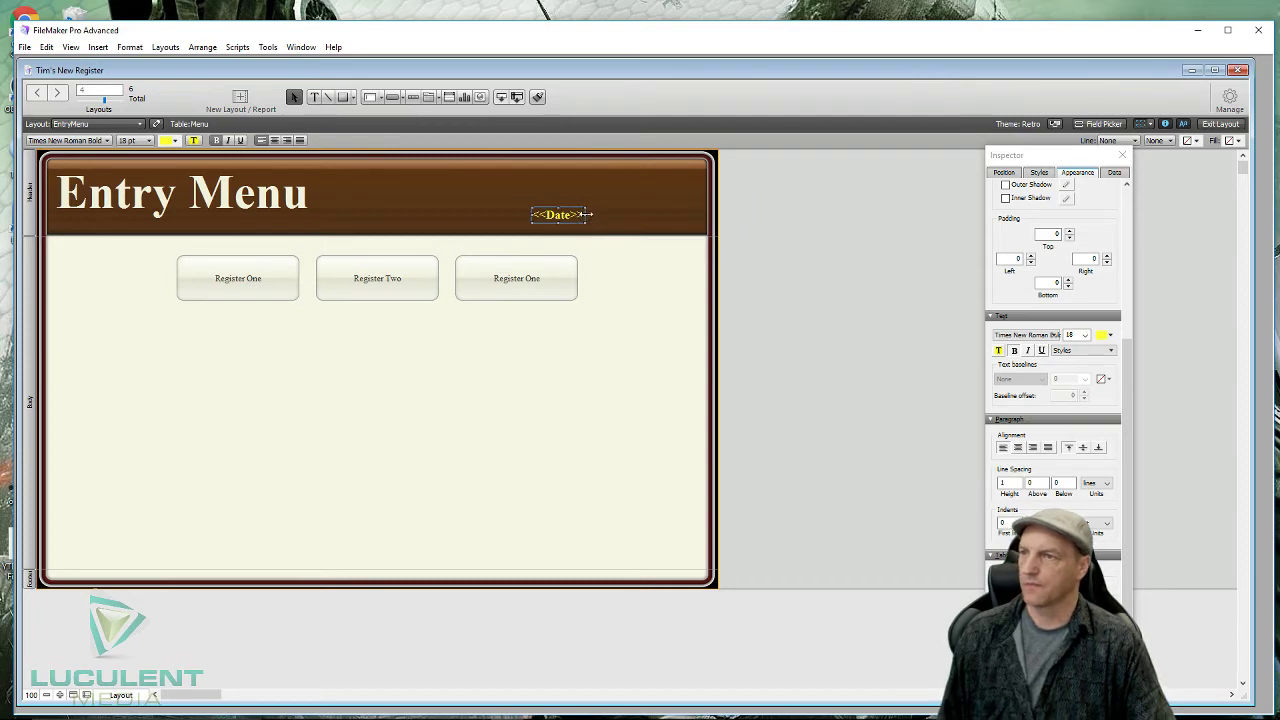
drag(585, 214, 685, 214)
drag(564, 216, 573, 221)
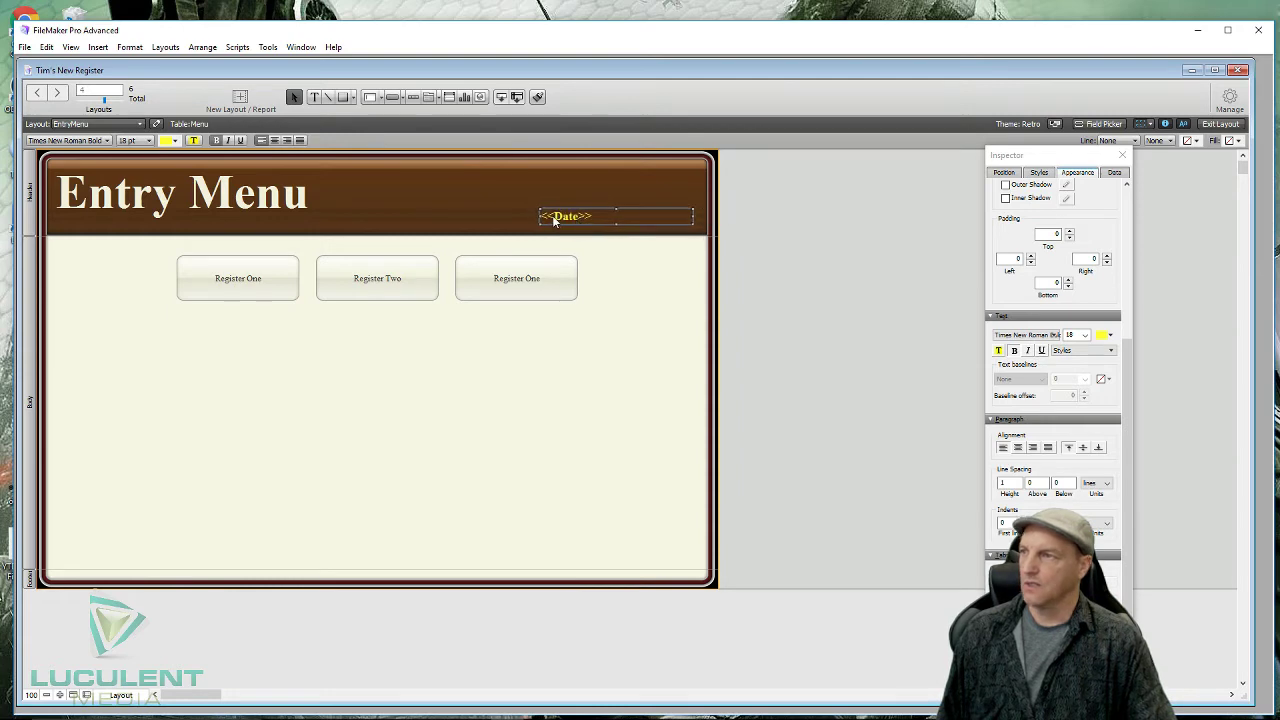
click(288, 140)
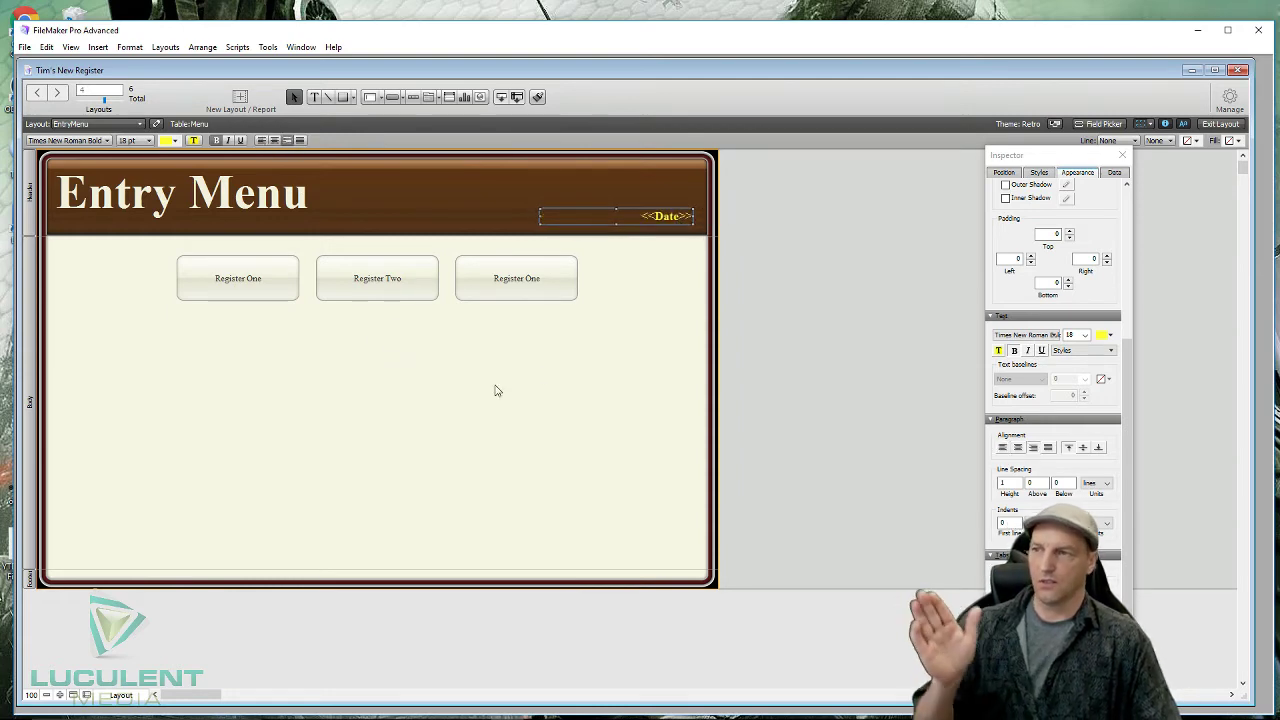
click(548, 376)
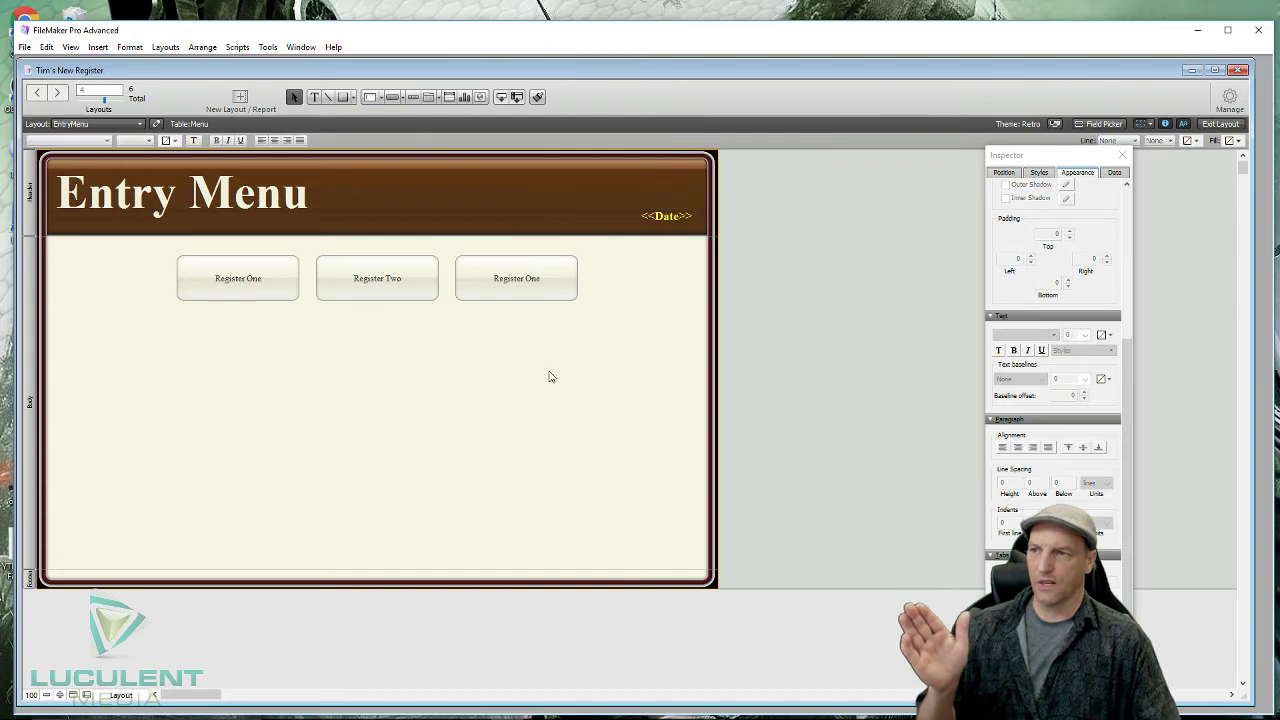
click(1219, 124)
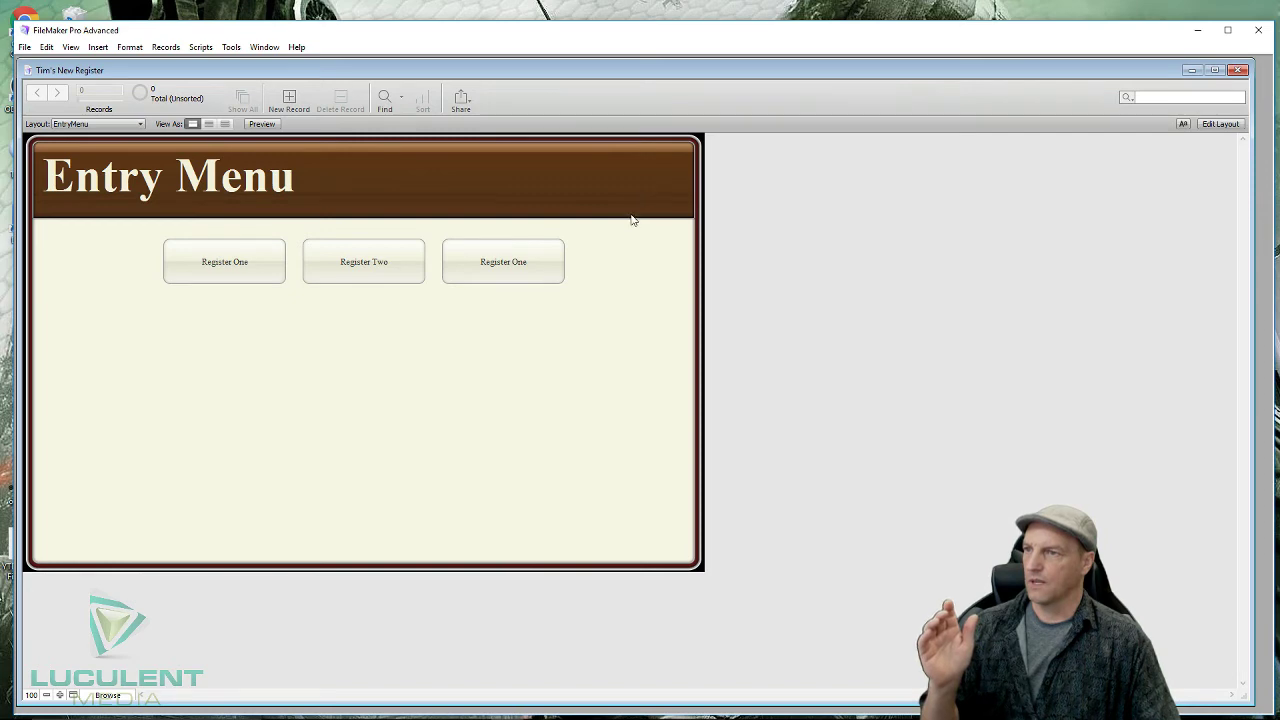
- Add a new Menu record so the header shows 5/8/2017, then go back to editing EntryMenu
click(289, 97)
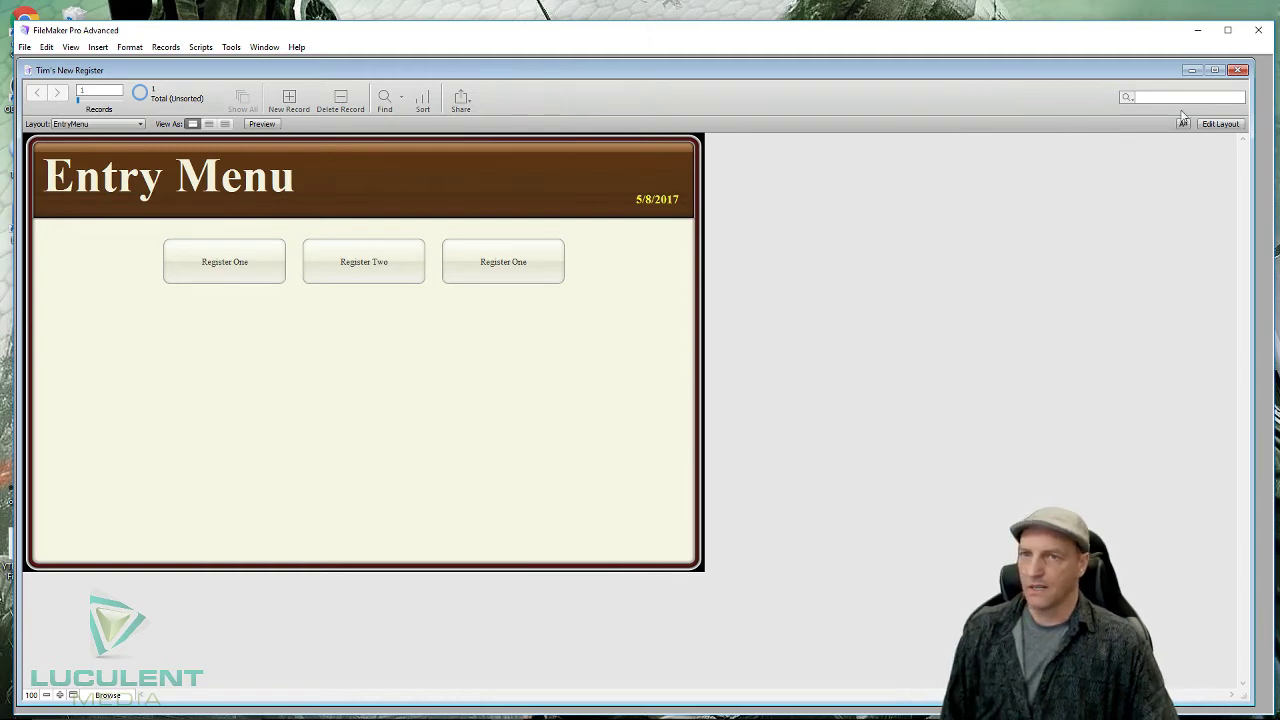
click(1217, 124)
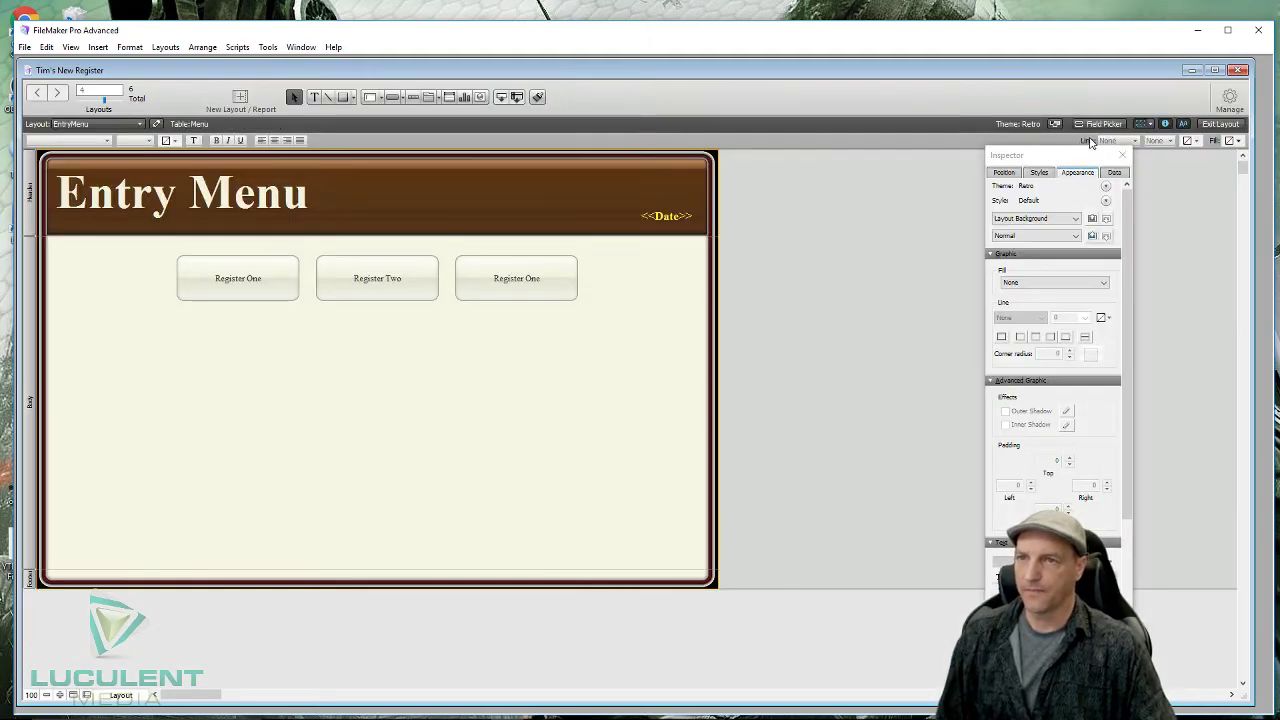
- Place PasscodeBoxMenu above the header date, set it to 18 pt, narrow it and centre its text
click(1095, 124)
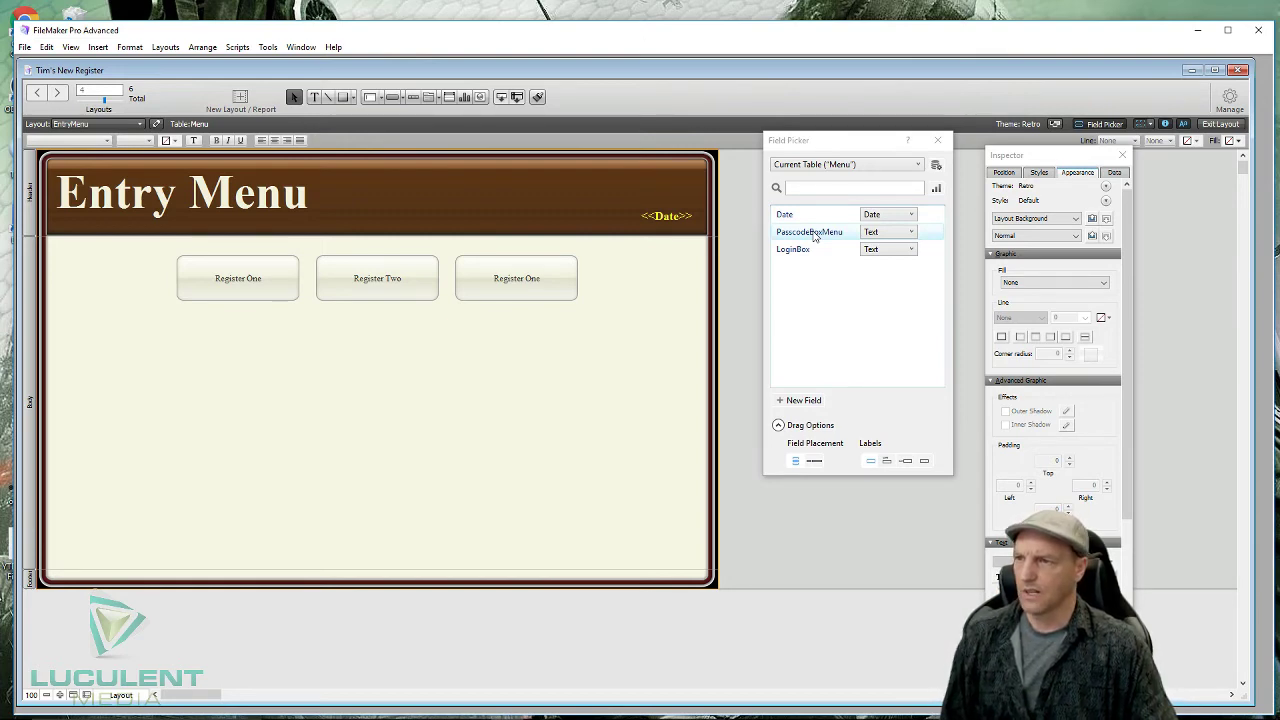
drag(815, 236, 527, 186)
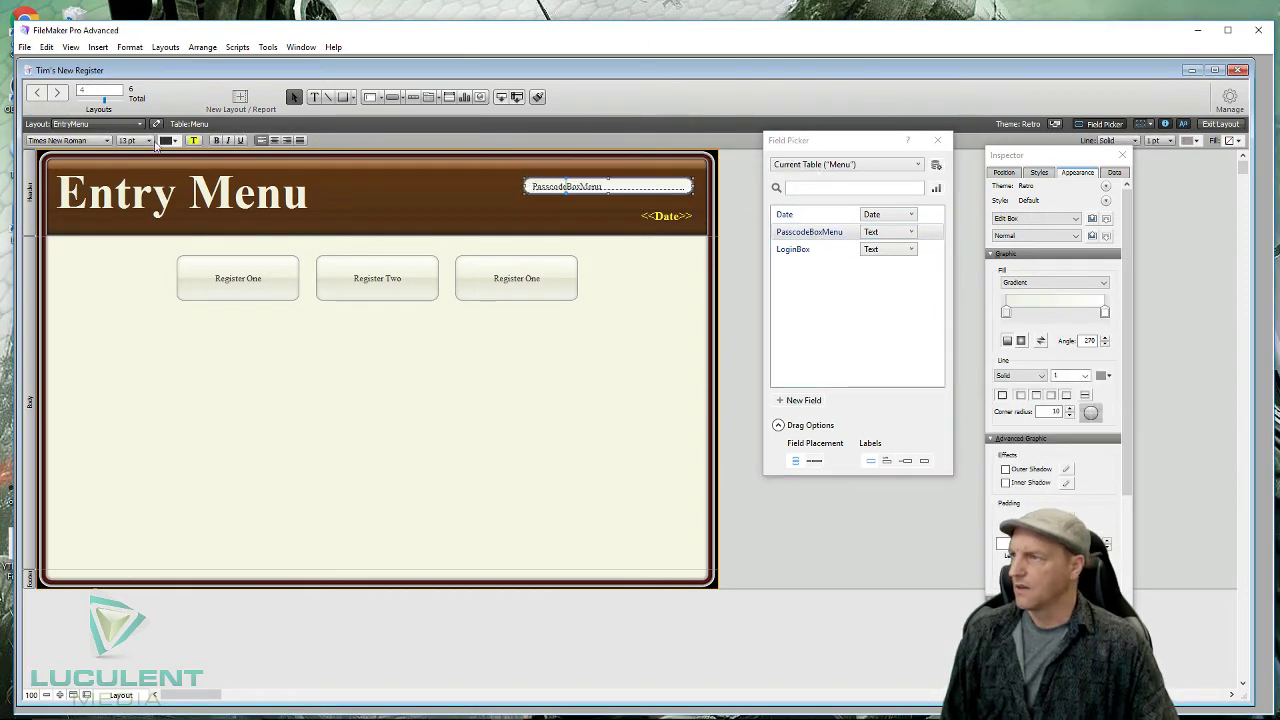
click(152, 141)
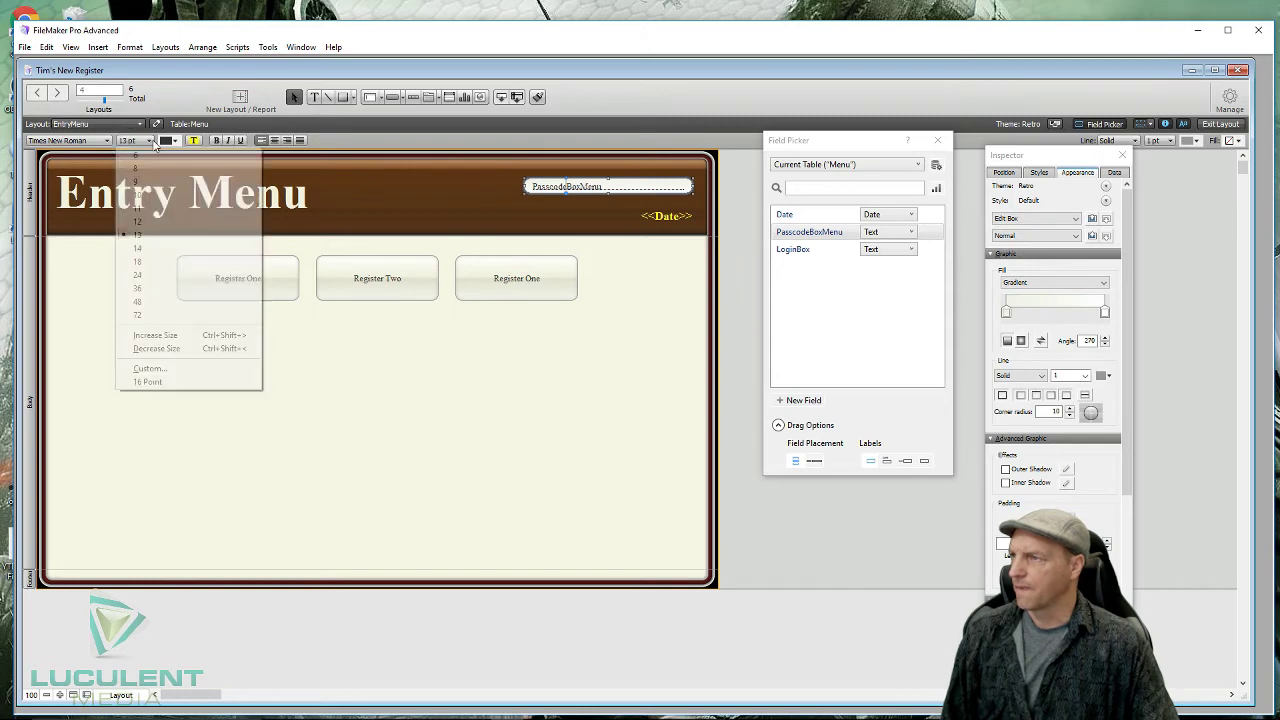
click(153, 262)
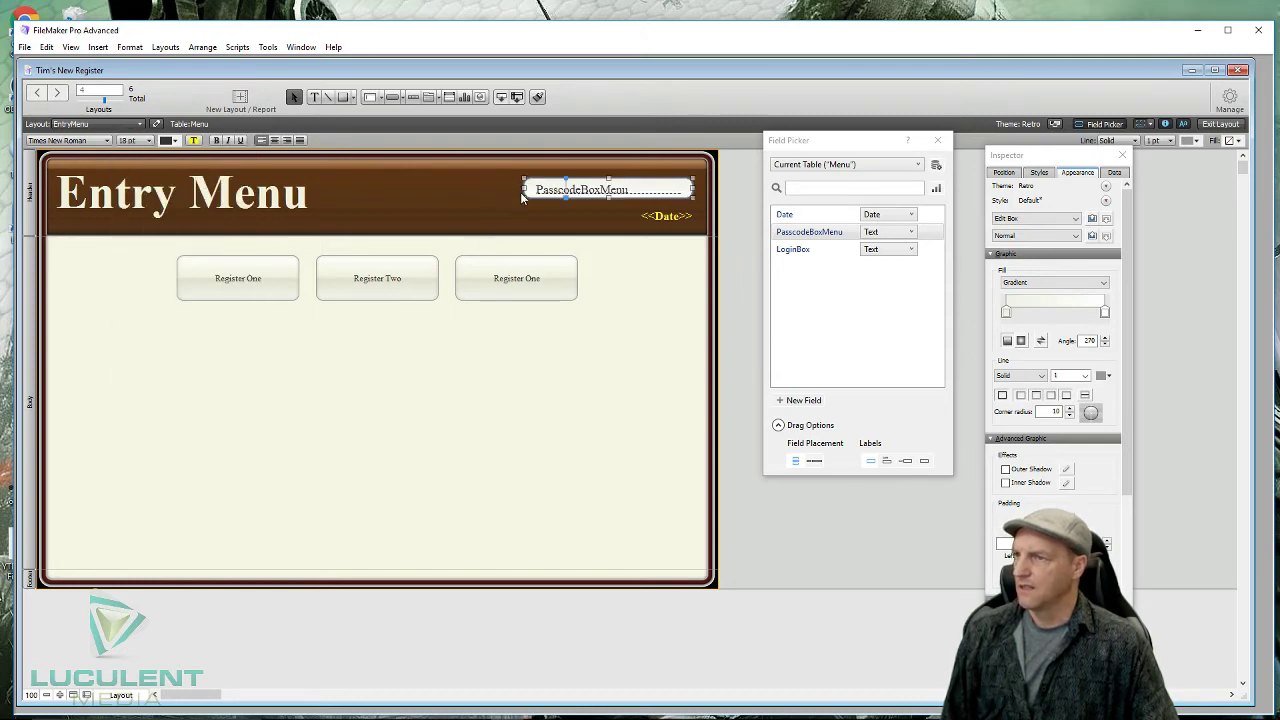
drag(522, 186, 597, 183)
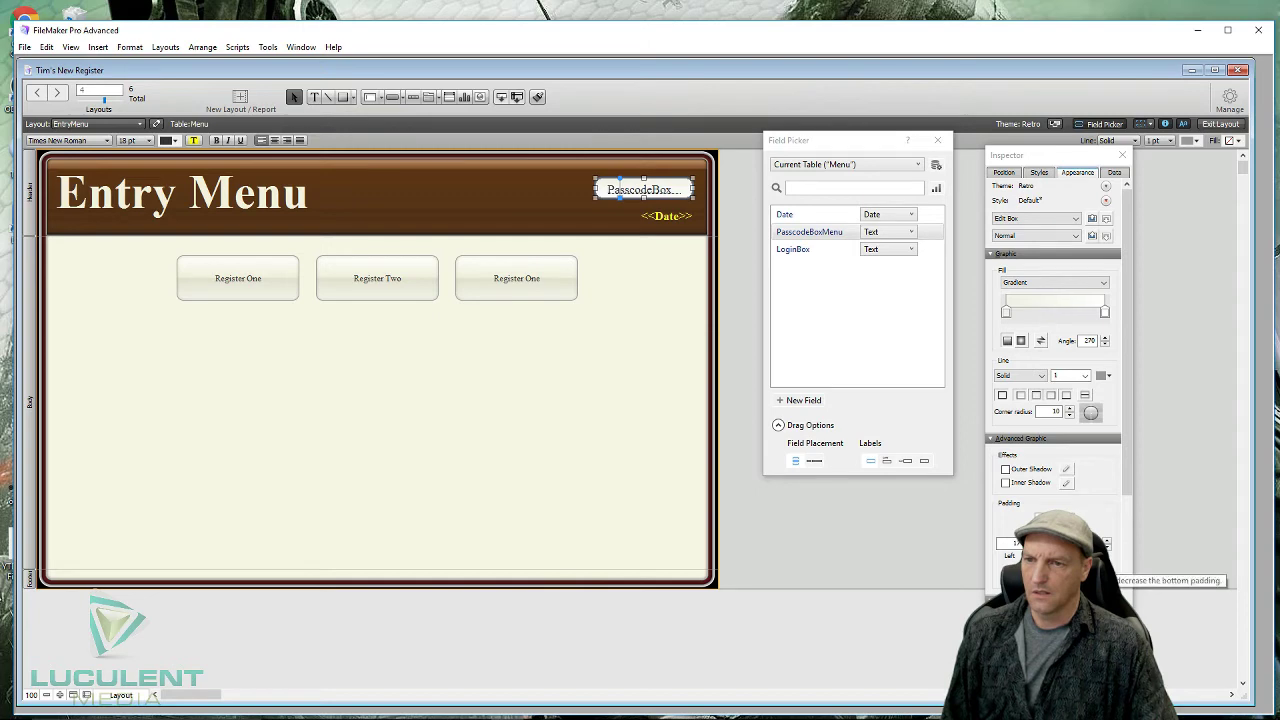
click(1066, 564)
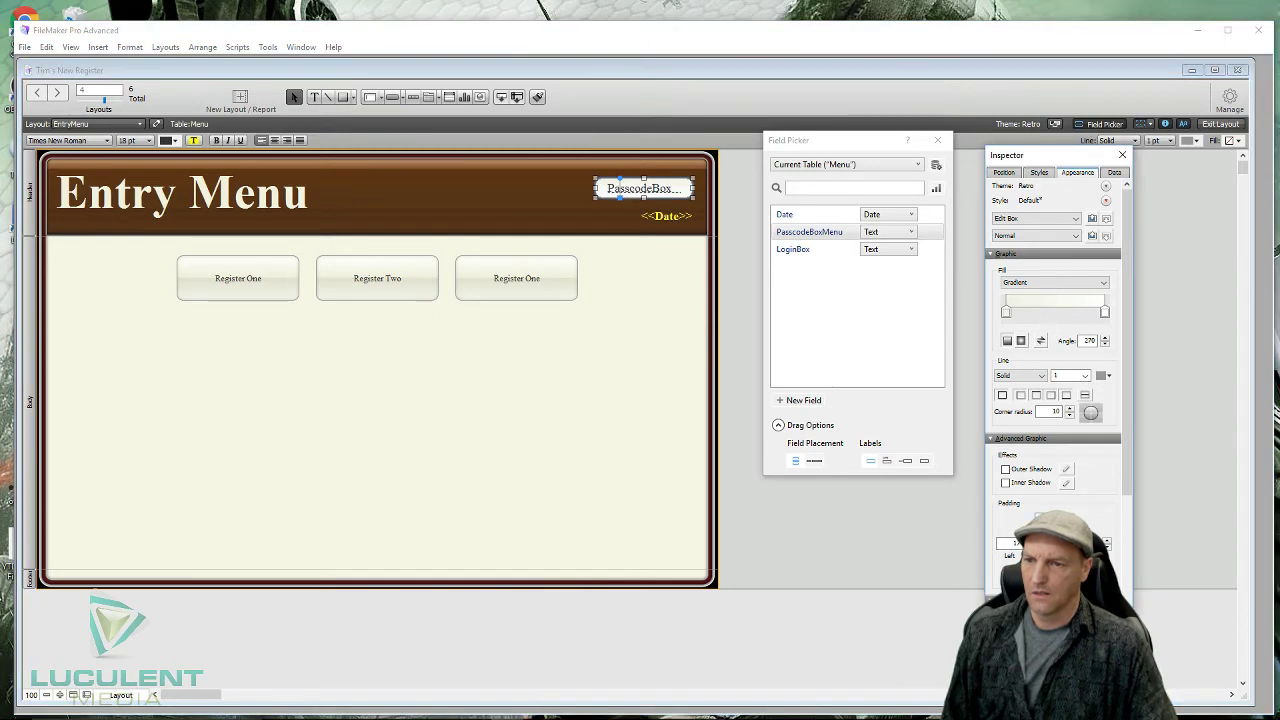
click(700, 448)
click(700, 448)
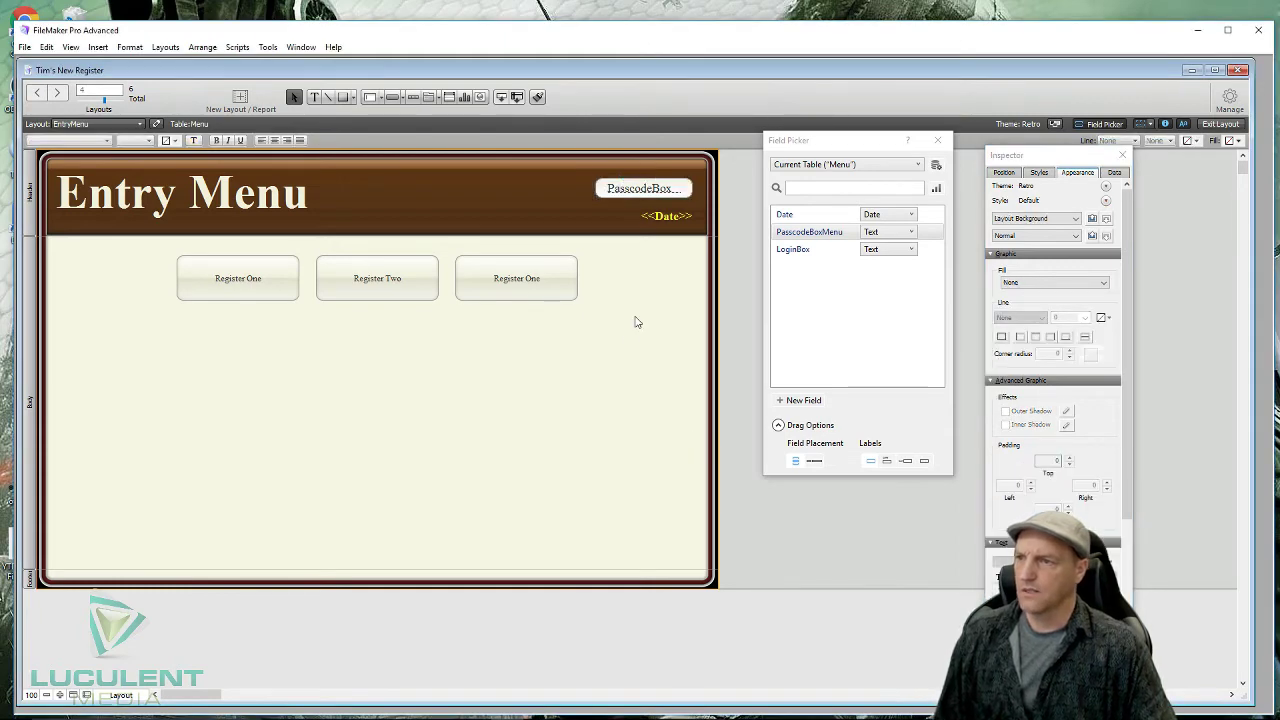
click(635, 190)
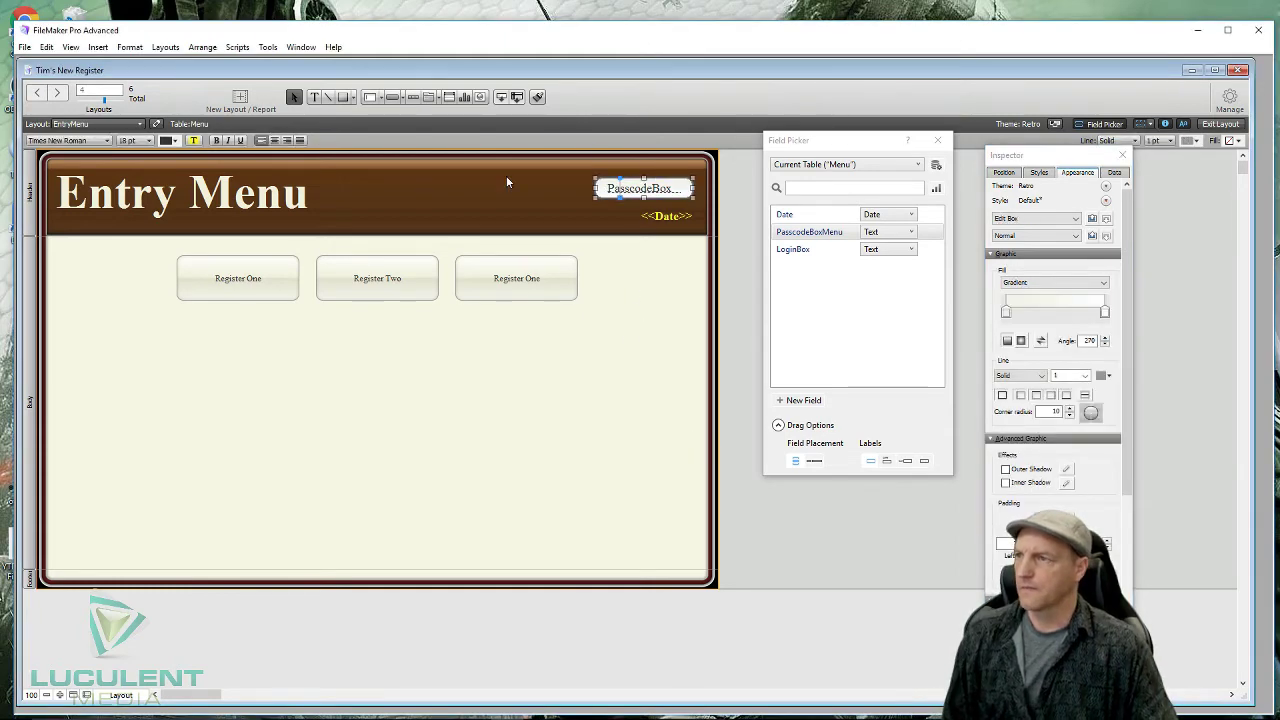
click(276, 141)
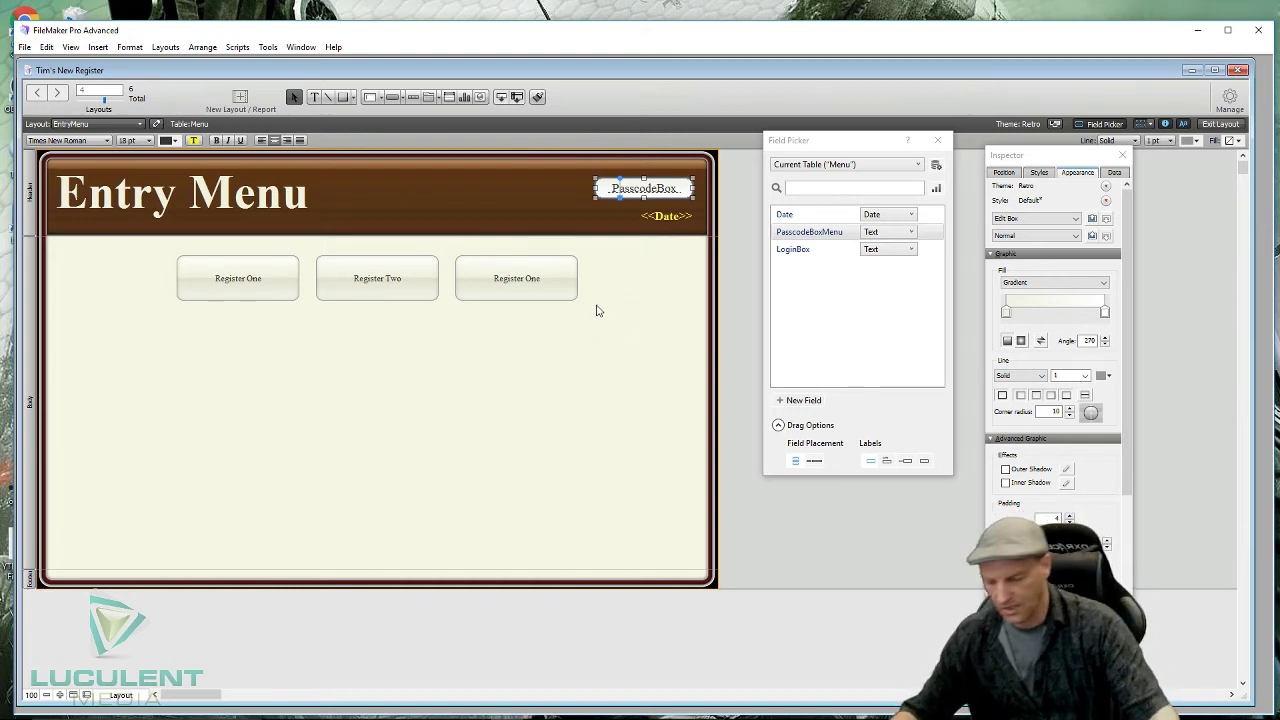
- Draw a button under the register buttons and label it 'Admin Entry' with no action
click(694, 313)
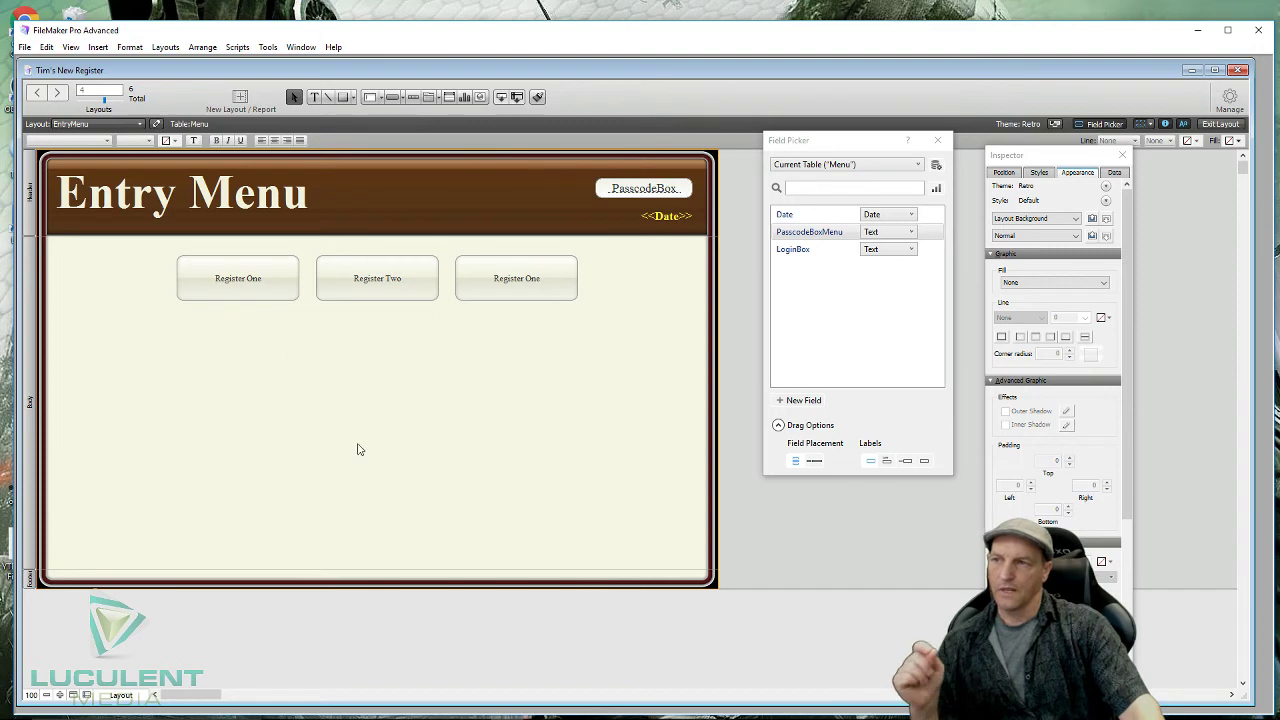
click(393, 100)
drag(168, 367, 293, 386)
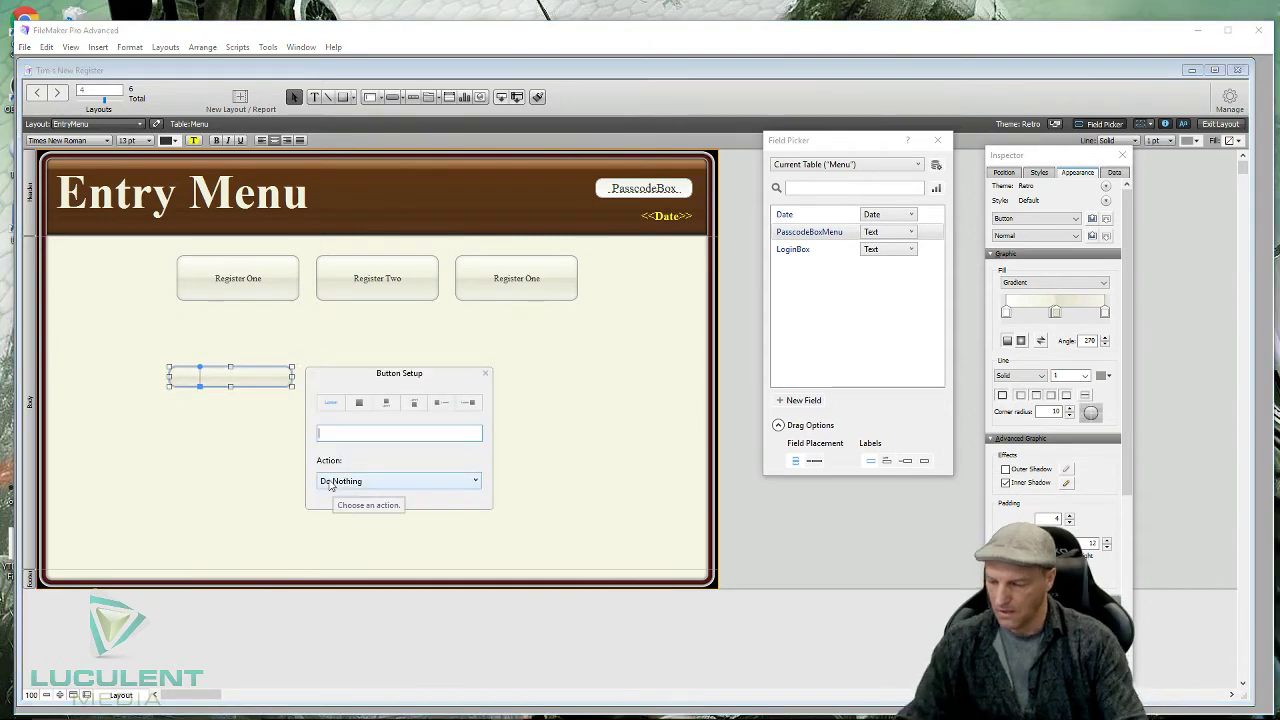
text(Ad)
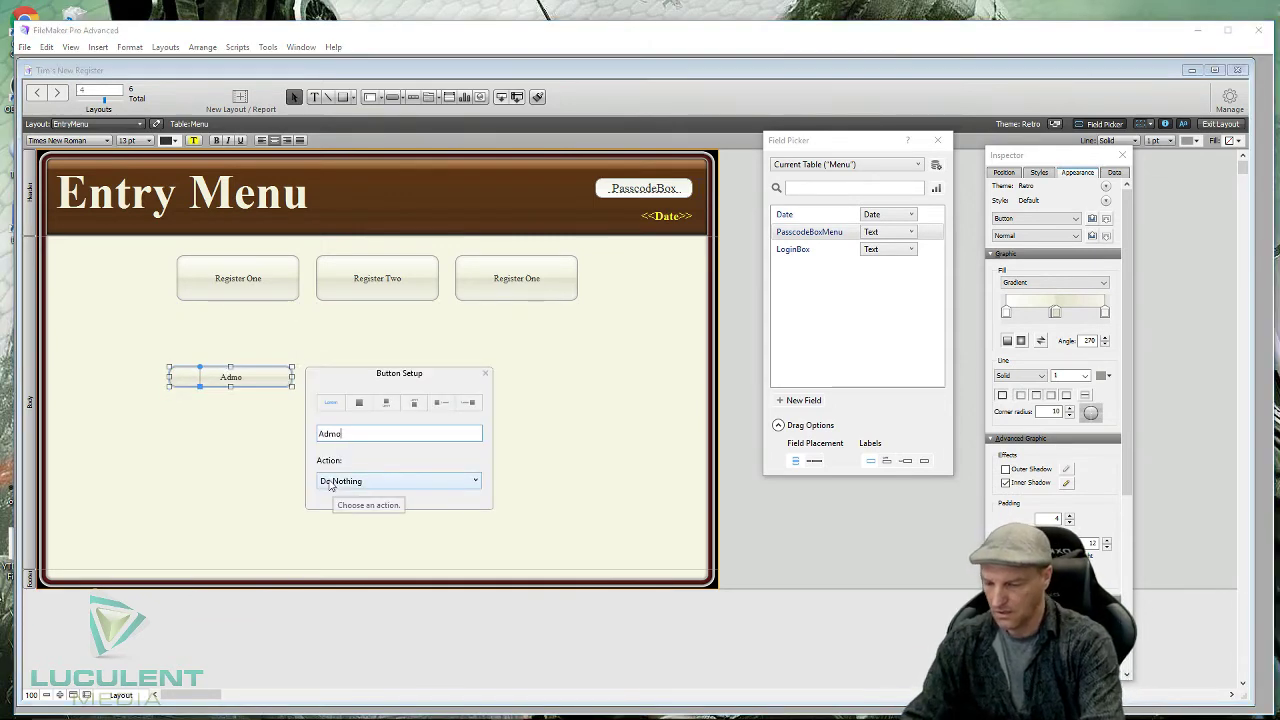
text(min)
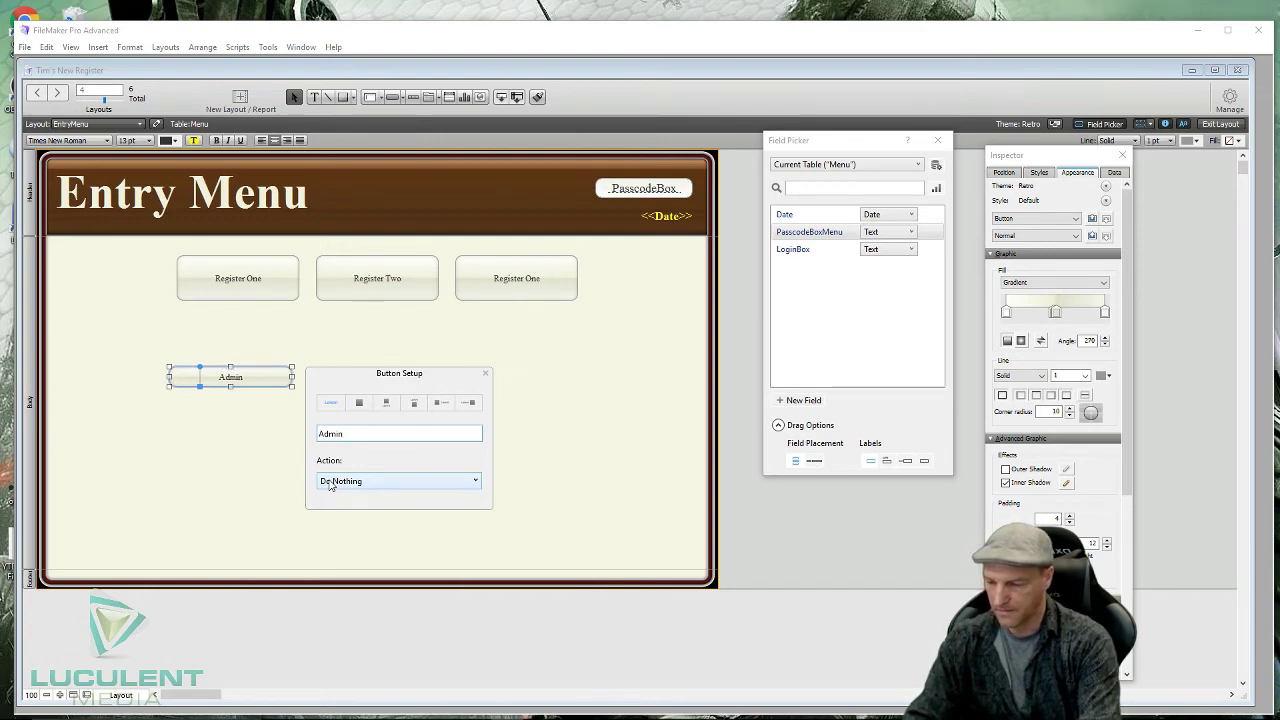
text( Enr)
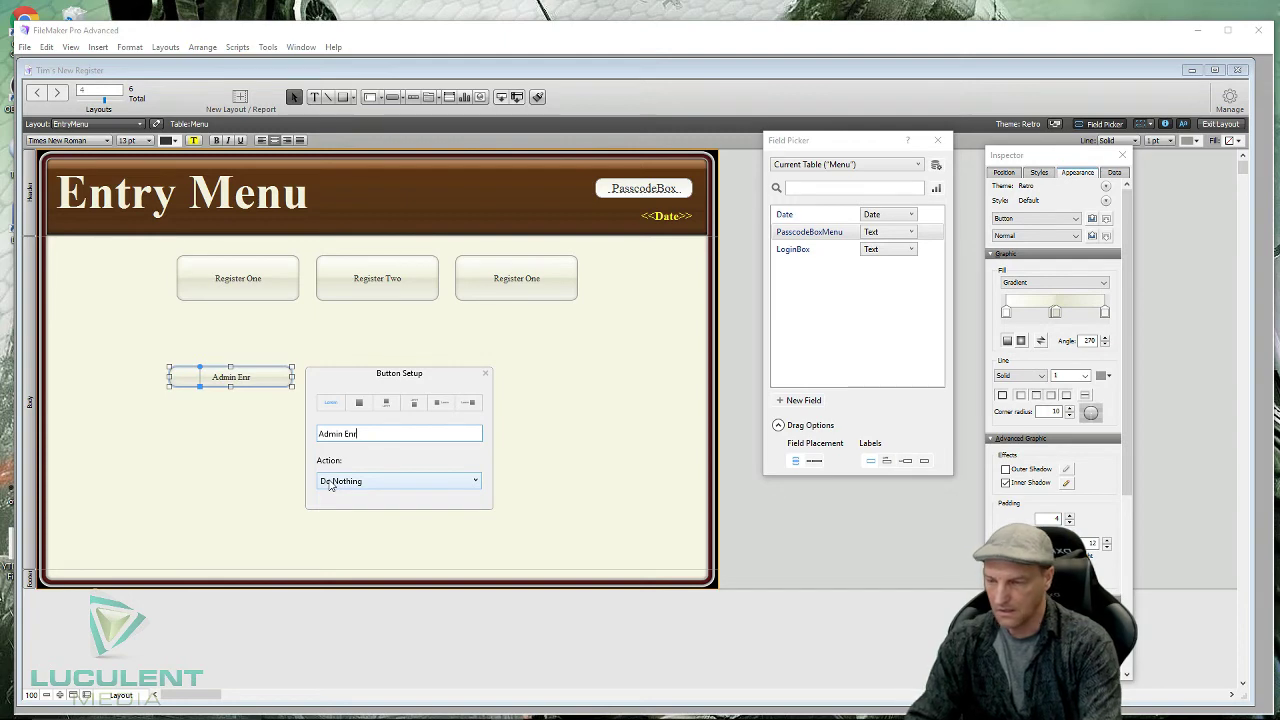
key(BackSpace)
text(try)
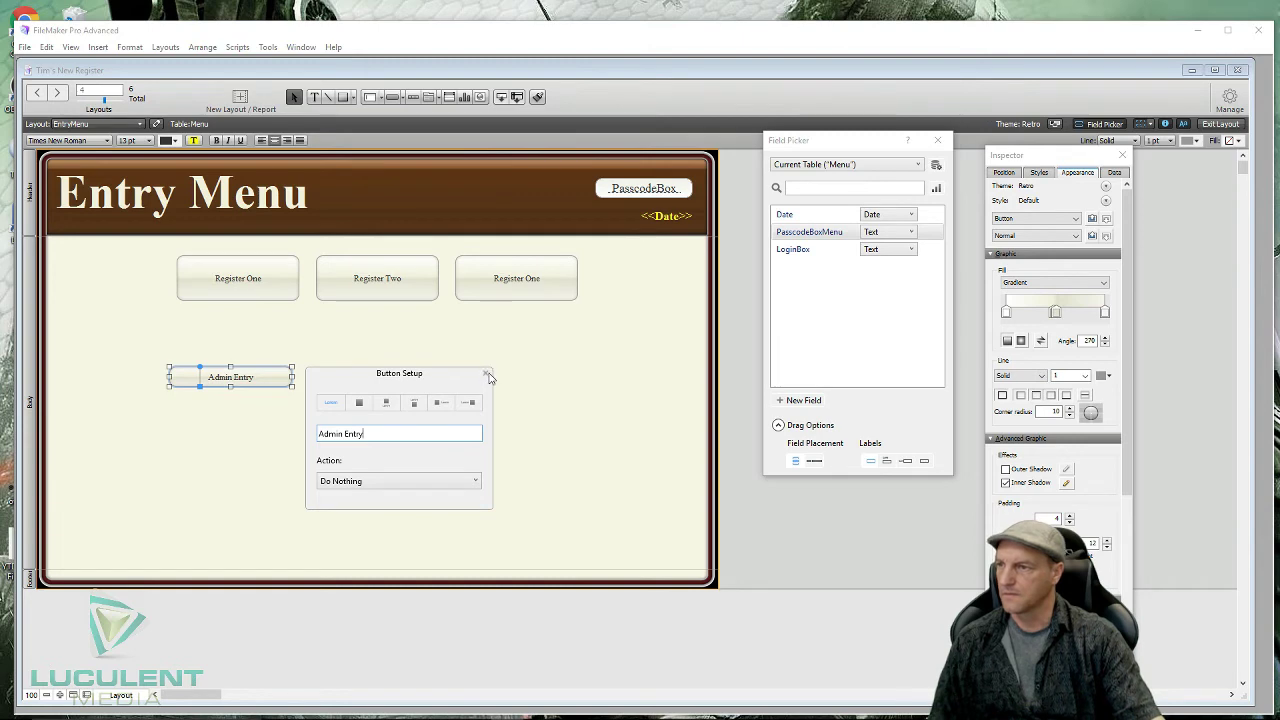
click(487, 374)
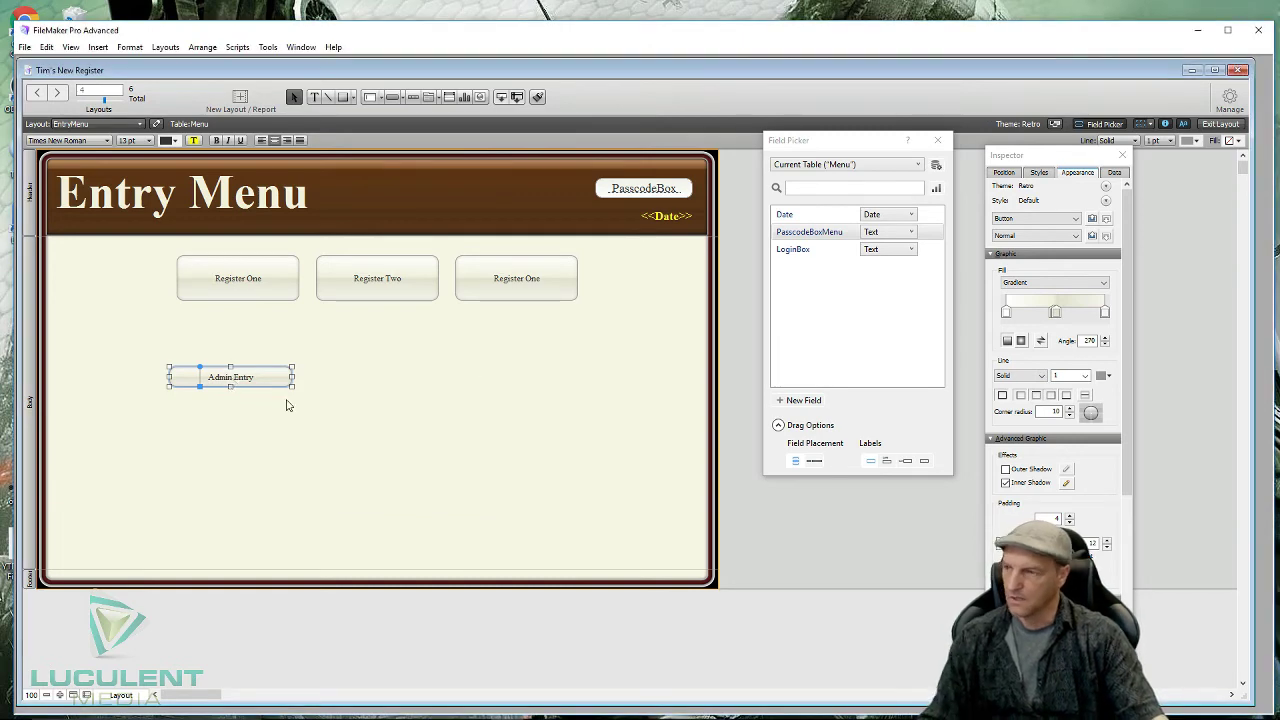
click(287, 405)
click(241, 382)
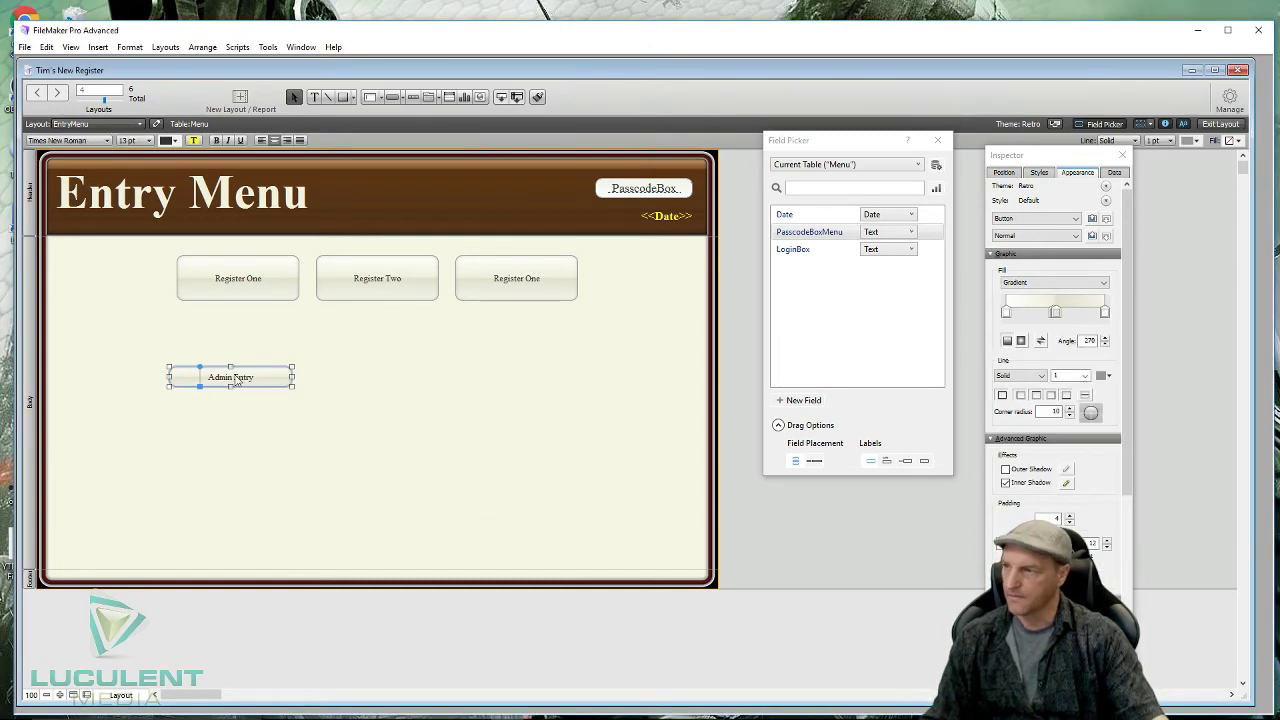
- Ctrl-drag copies into a row of four Admin Entry buttons and move the row beneath the register buttons
drag(237, 381, 642, 384)
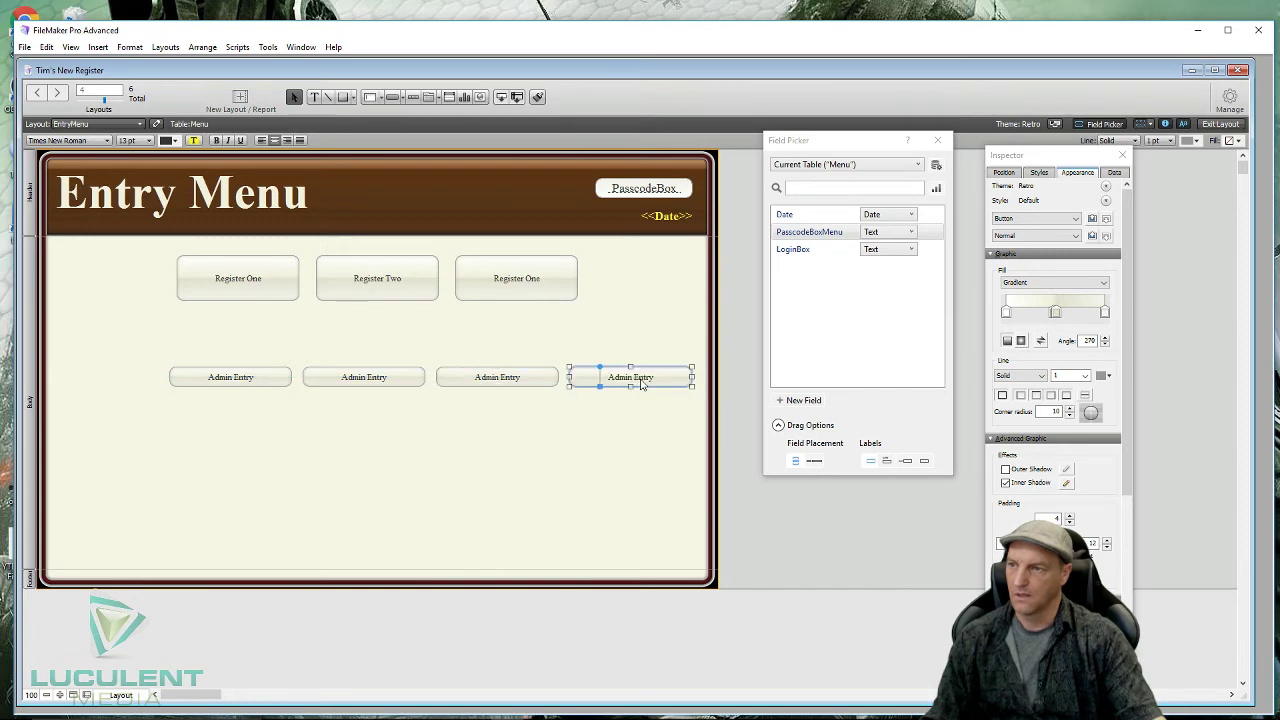
drag(134, 366, 557, 365)
click(429, 457)
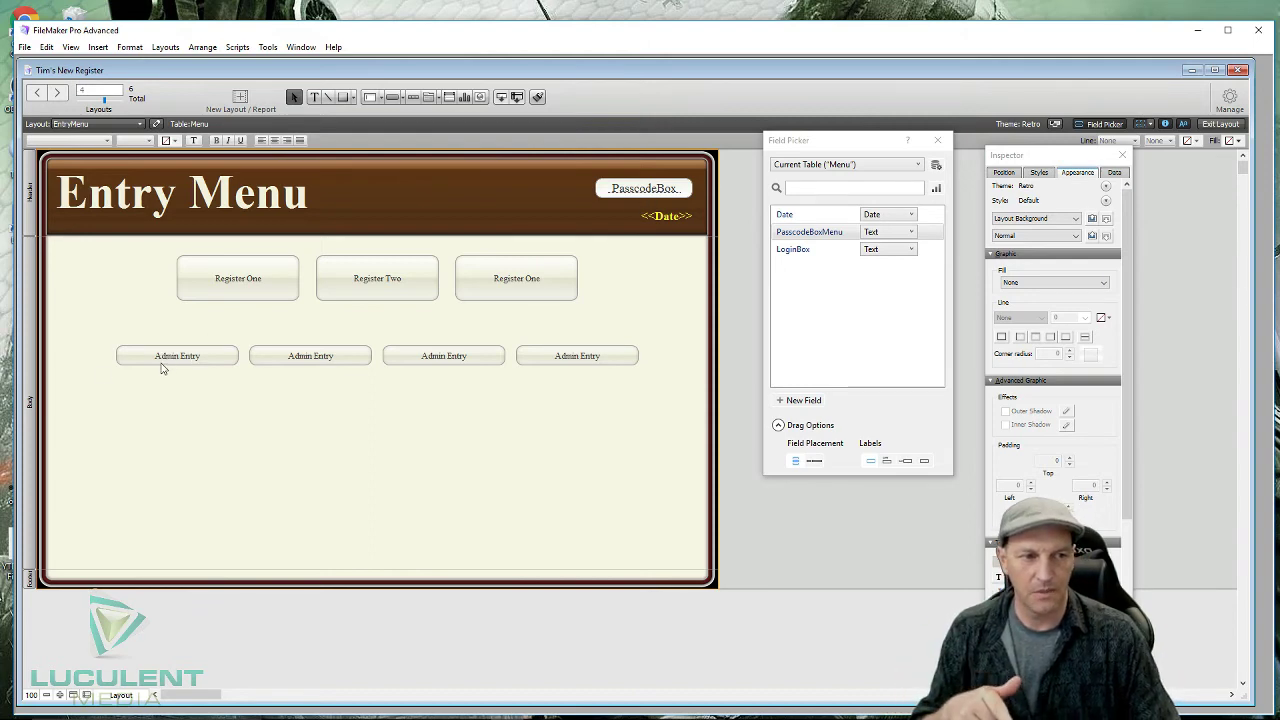
- Relabel the second button in the row 'Back Office'
click(316, 357)
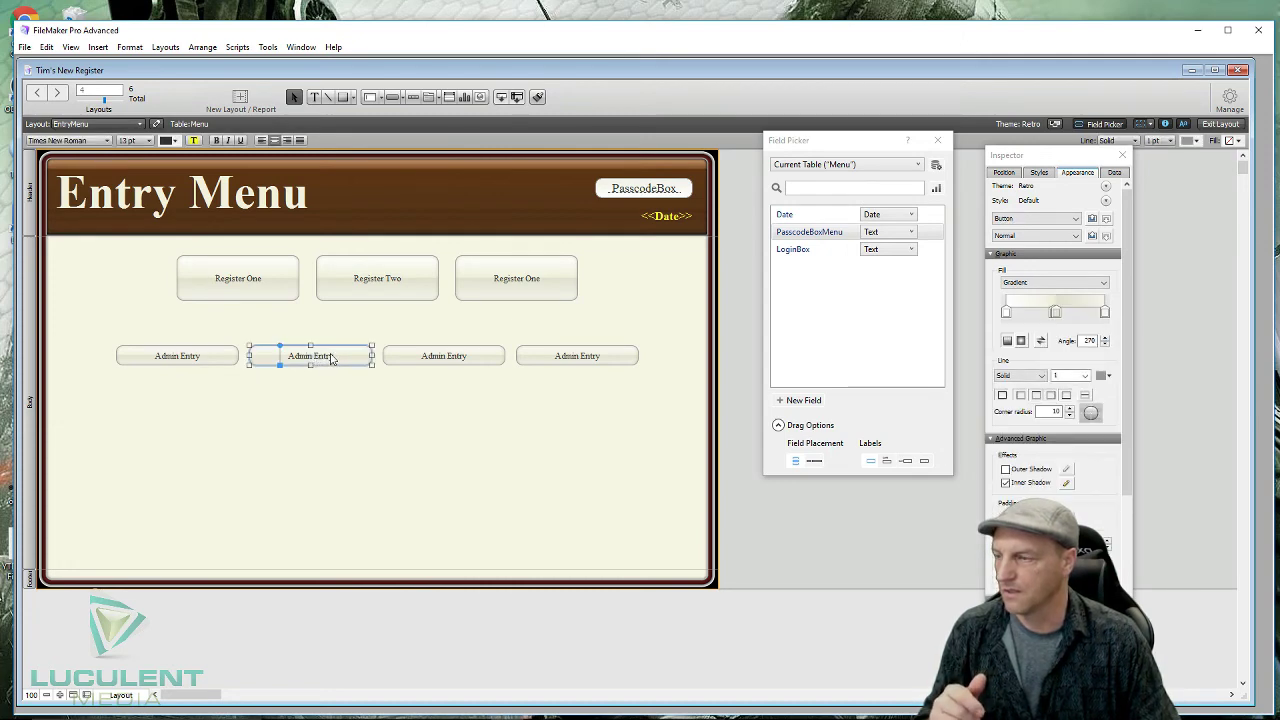
double_click(333, 364)
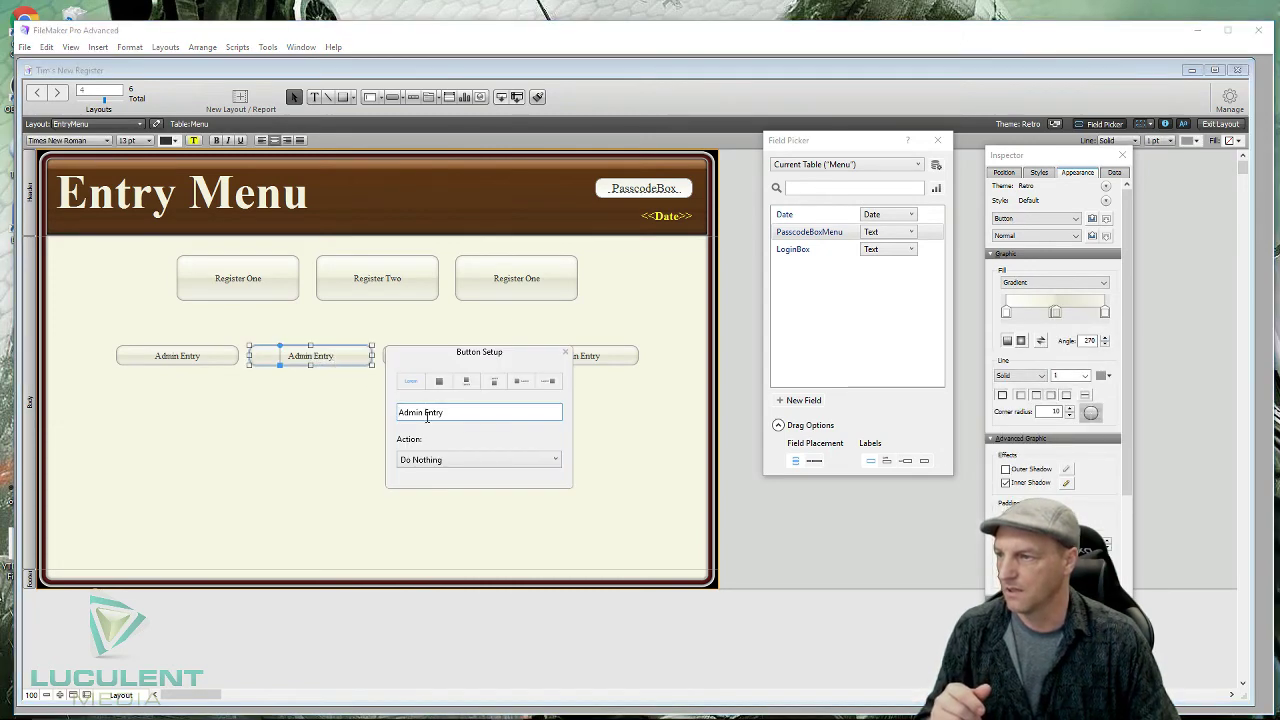
drag(448, 416, 363, 417)
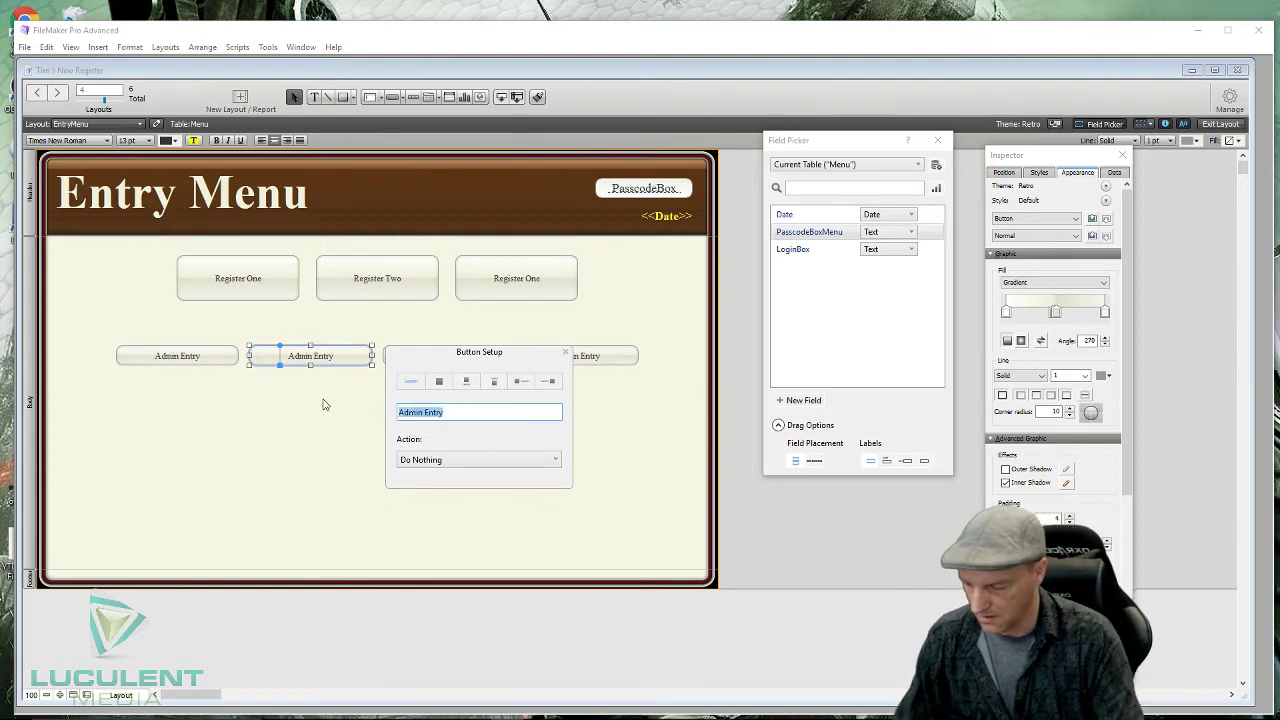
text(Back)
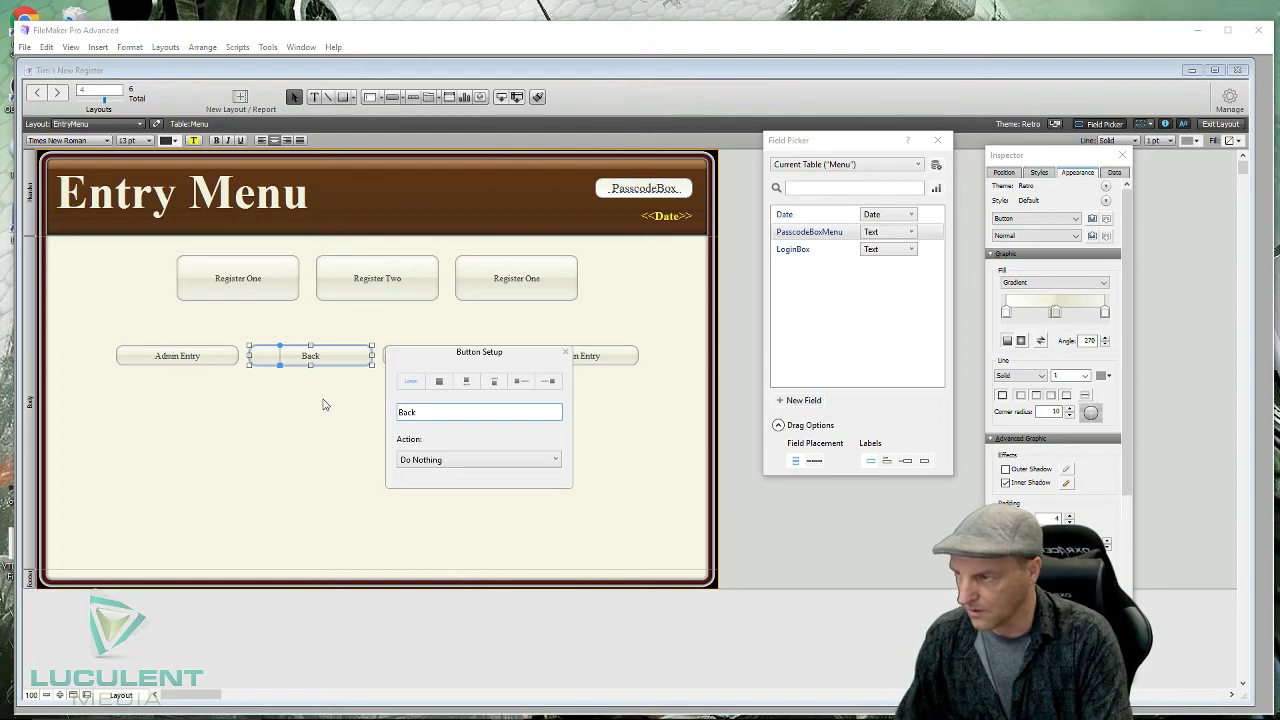
text( Office)
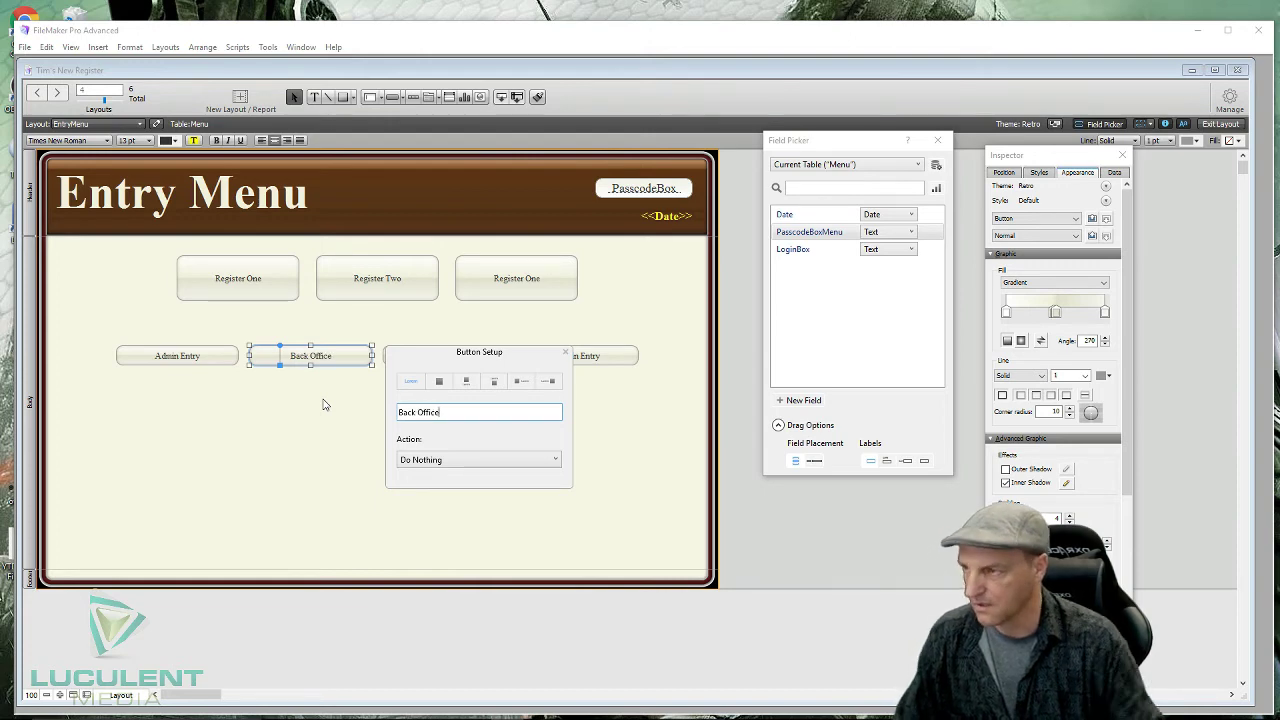
click(270, 463)
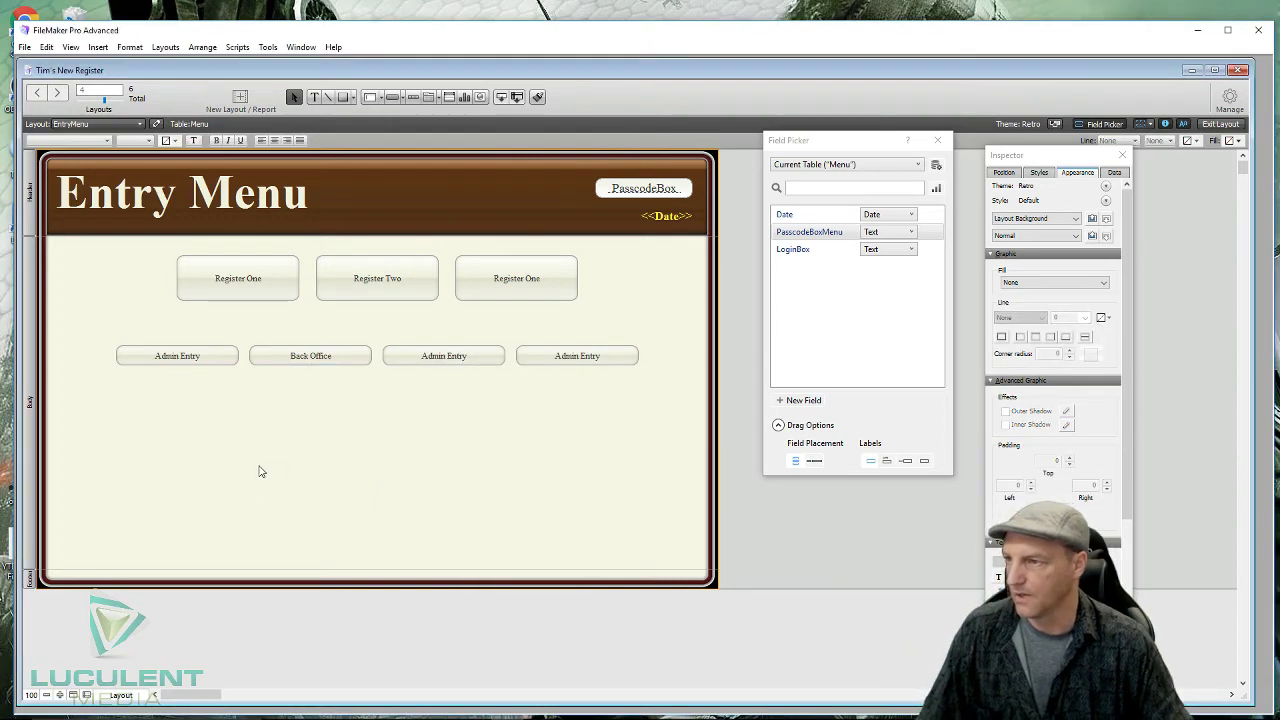
- Relabel the third button 'Not Used'
click(463, 360)
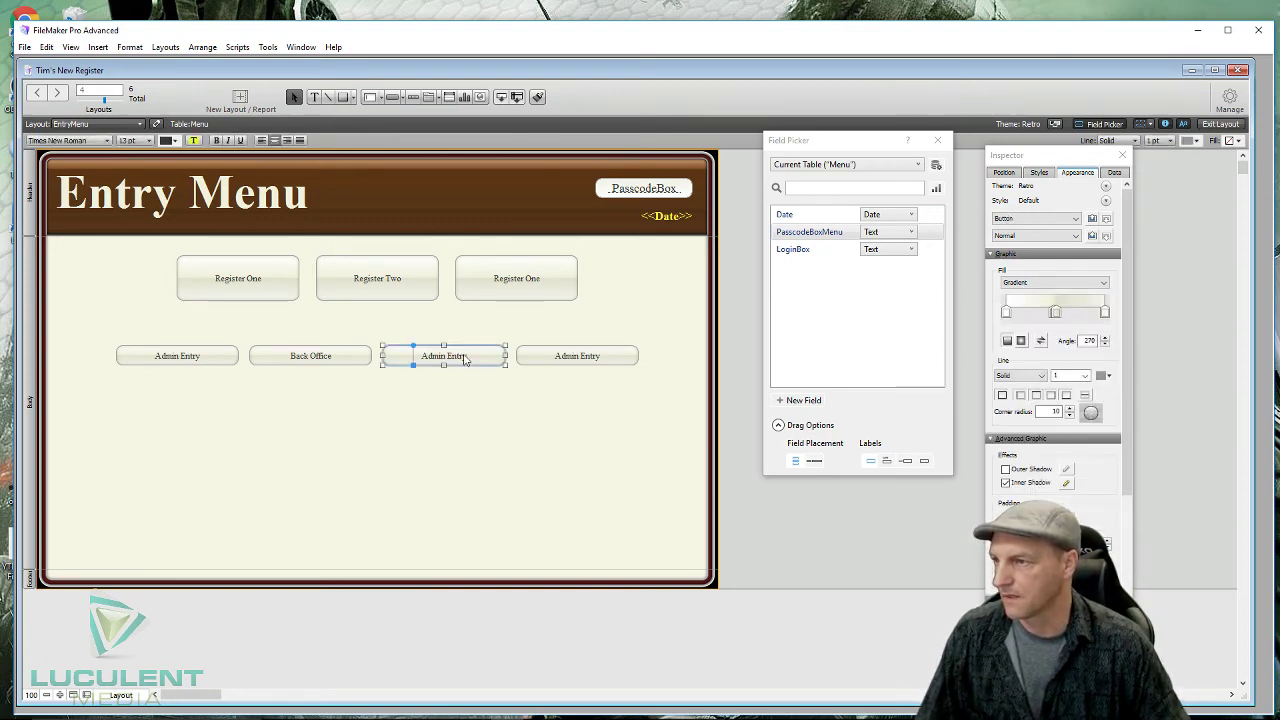
double_click(463, 360)
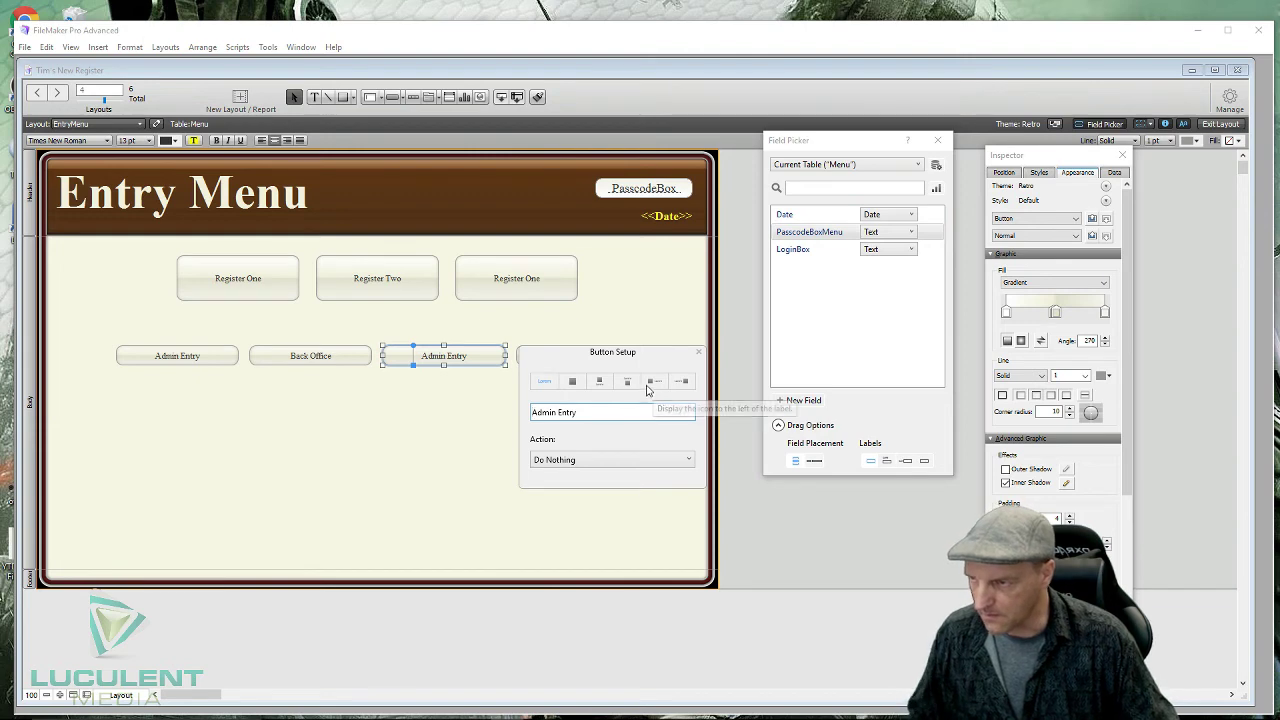
drag(580, 412, 500, 411)
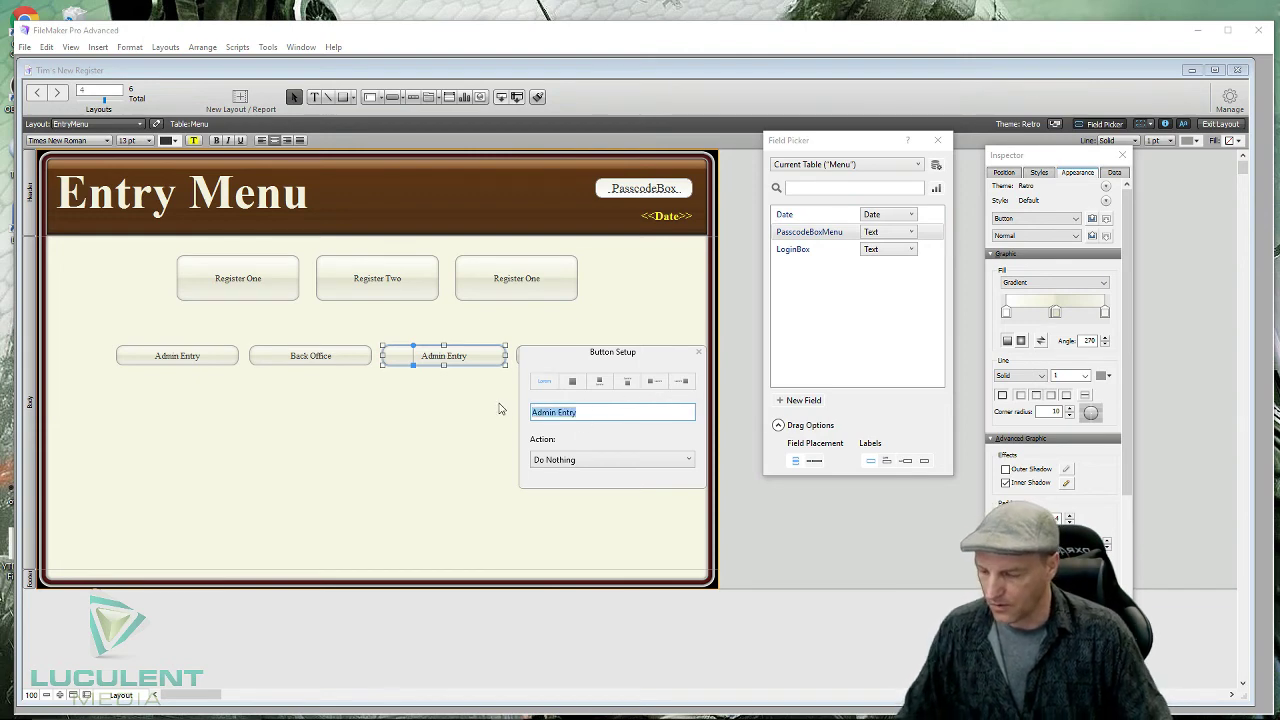
text(Unusede)
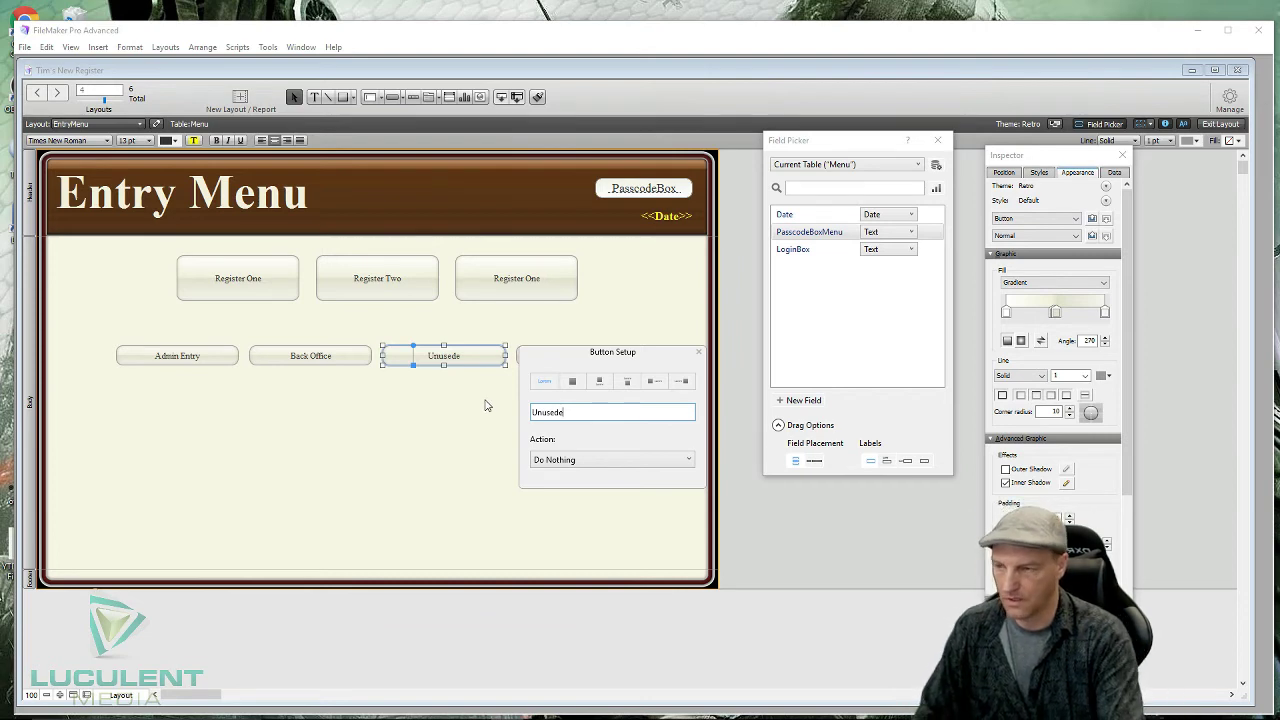
key(BackSpace)
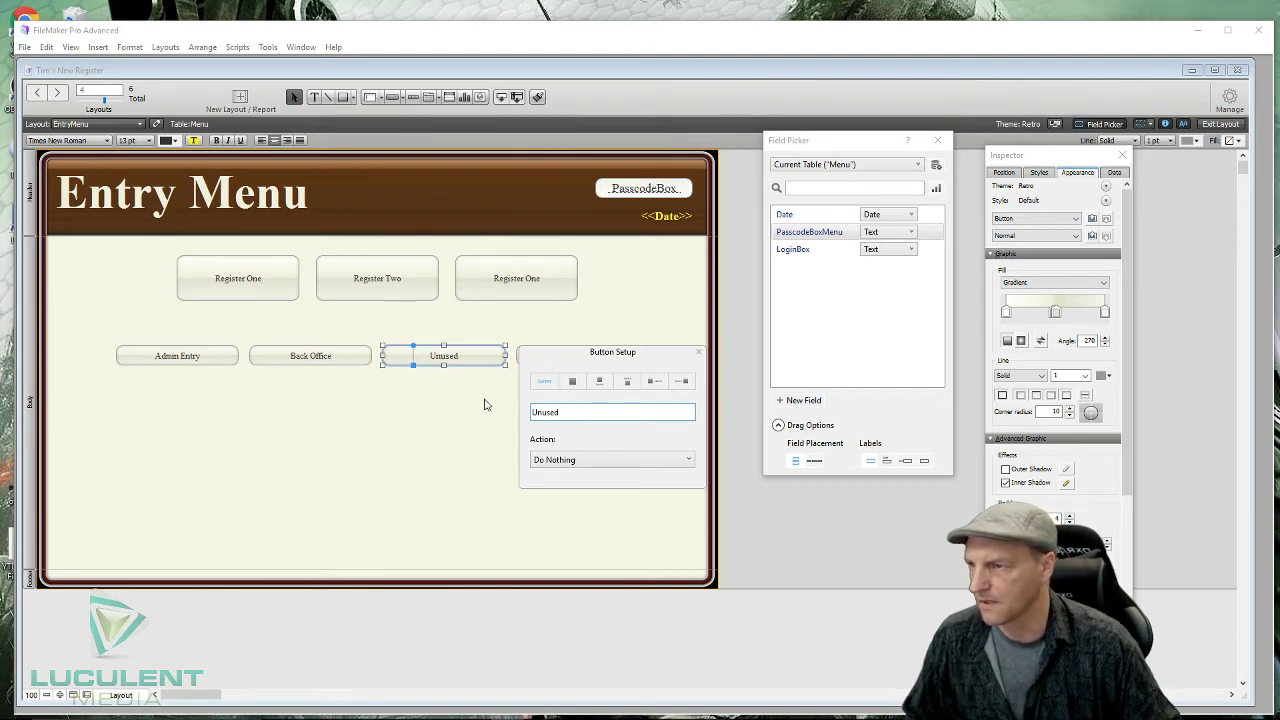
key(BackSpace)
key(BackSpace)
key(BackSpace)
key(BackSpace)
key(BackSpace)
key(BackSpace)
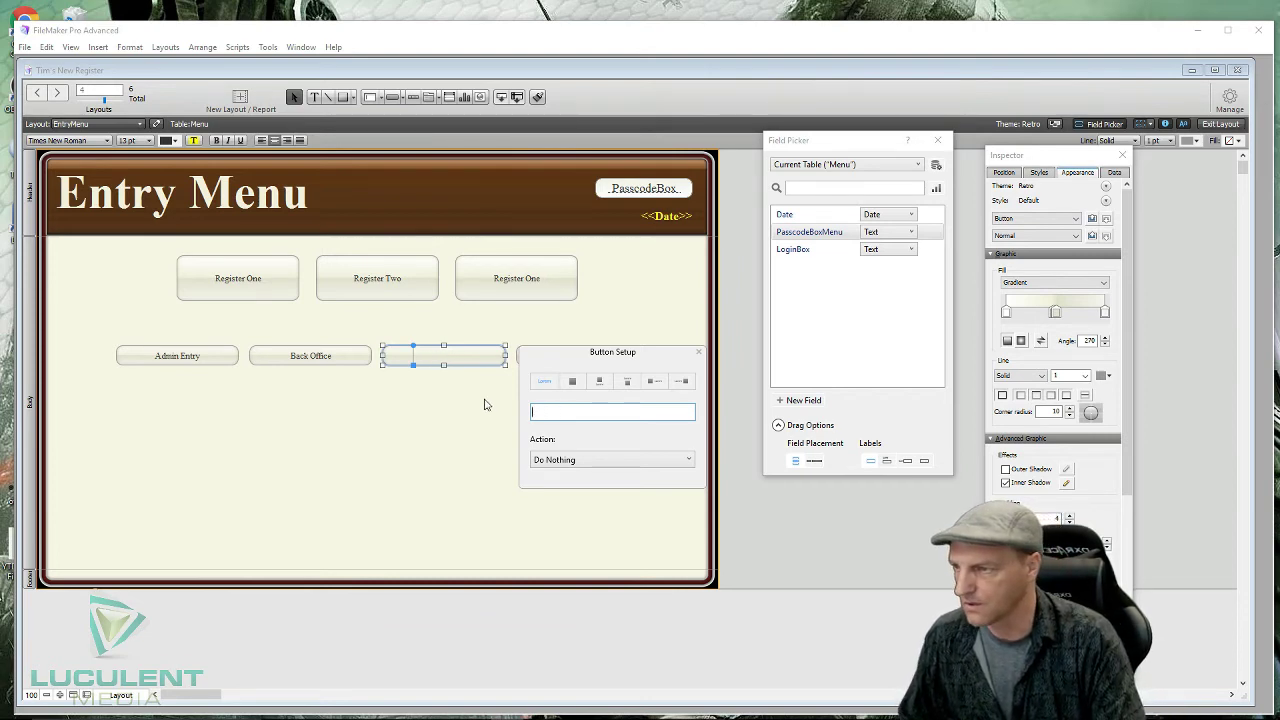
text(Not U)
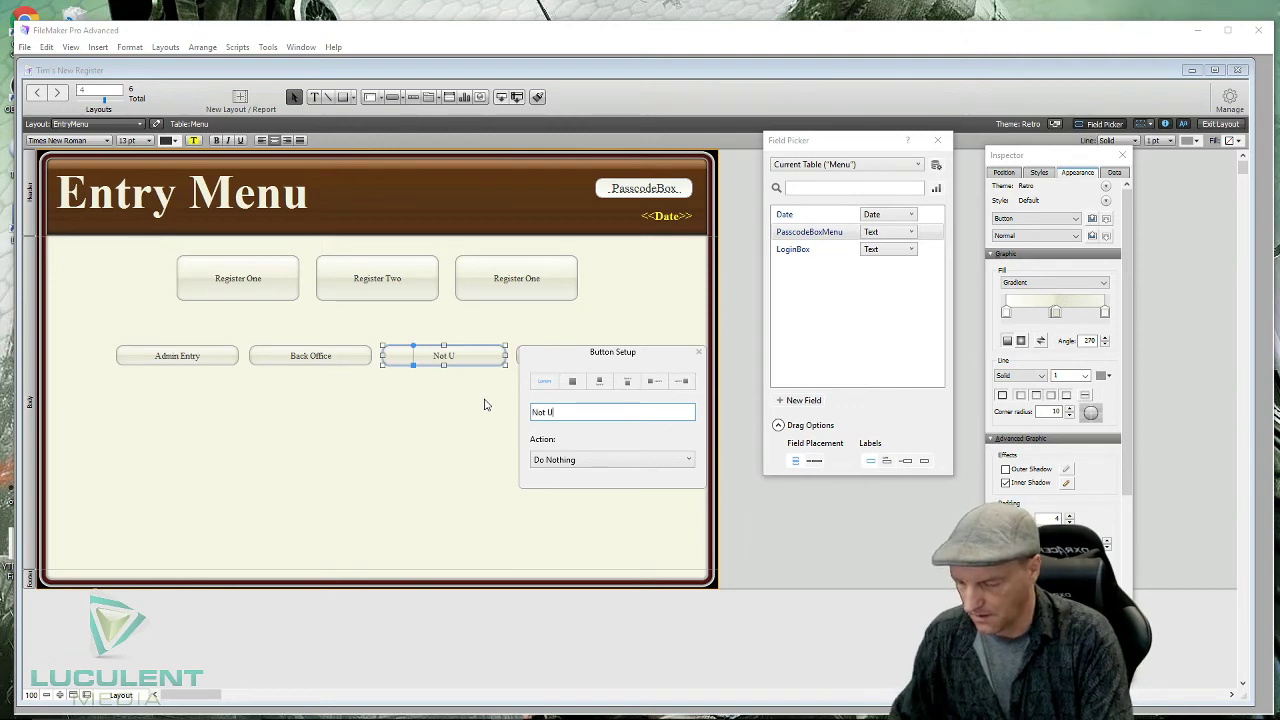
text(sed)
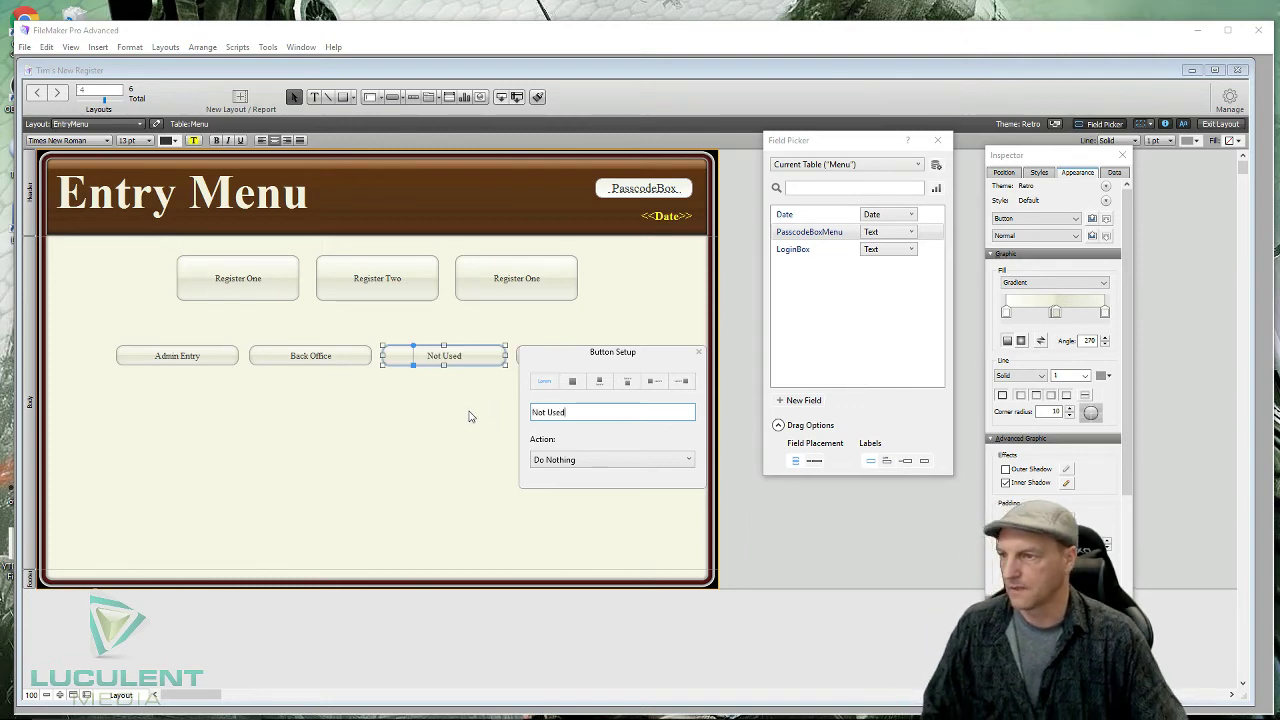
click(471, 417)
- Relabel the fourth button 'Not Used' as well
click(613, 357)
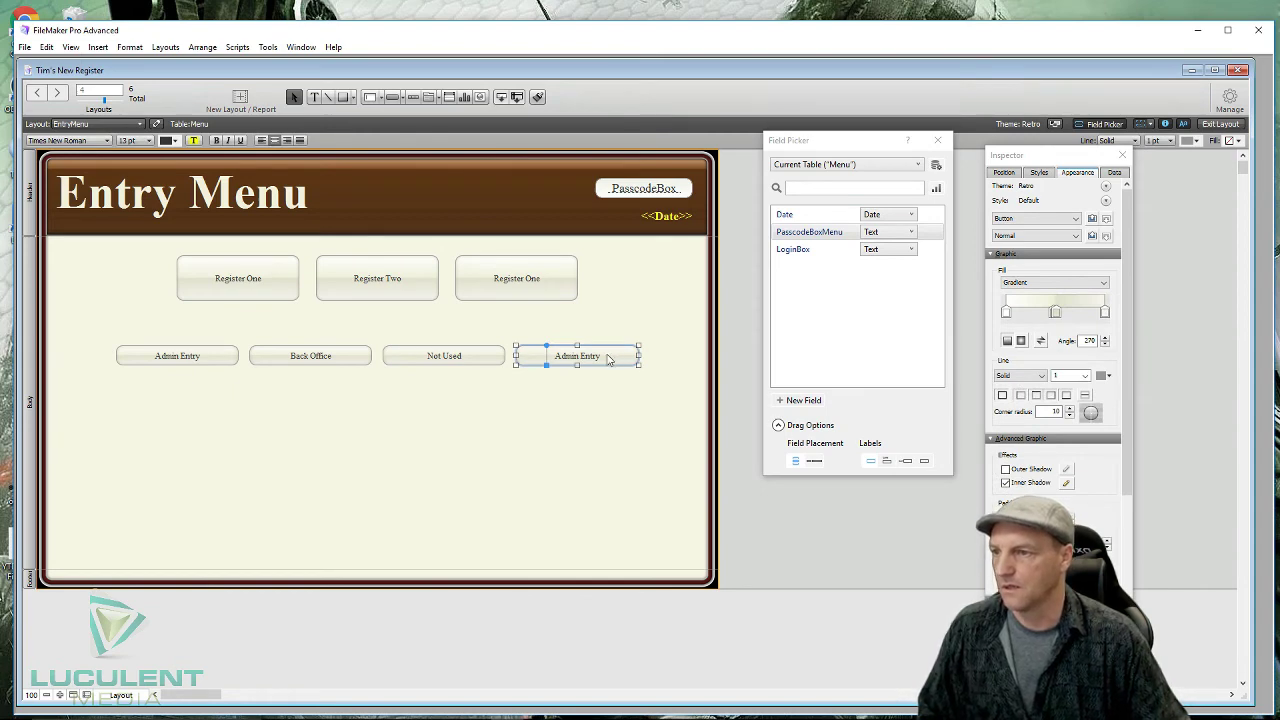
double_click(608, 360)
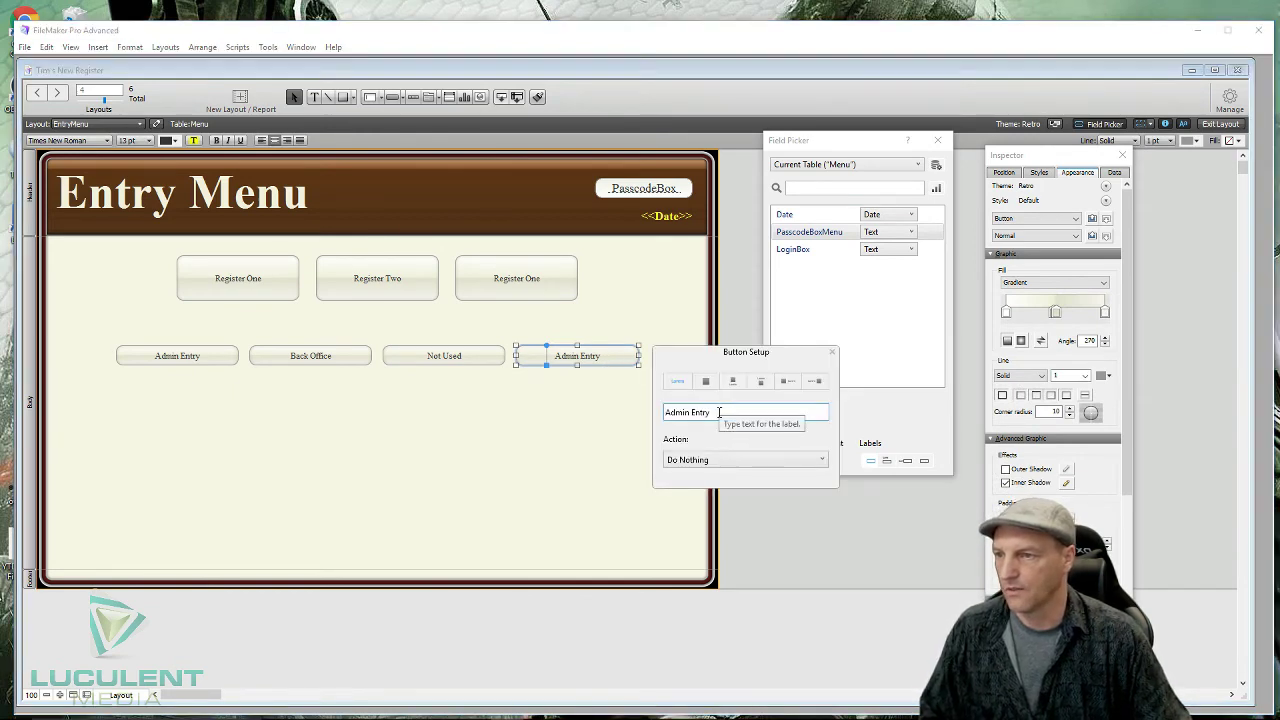
drag(720, 411, 634, 423)
text(Not Used)
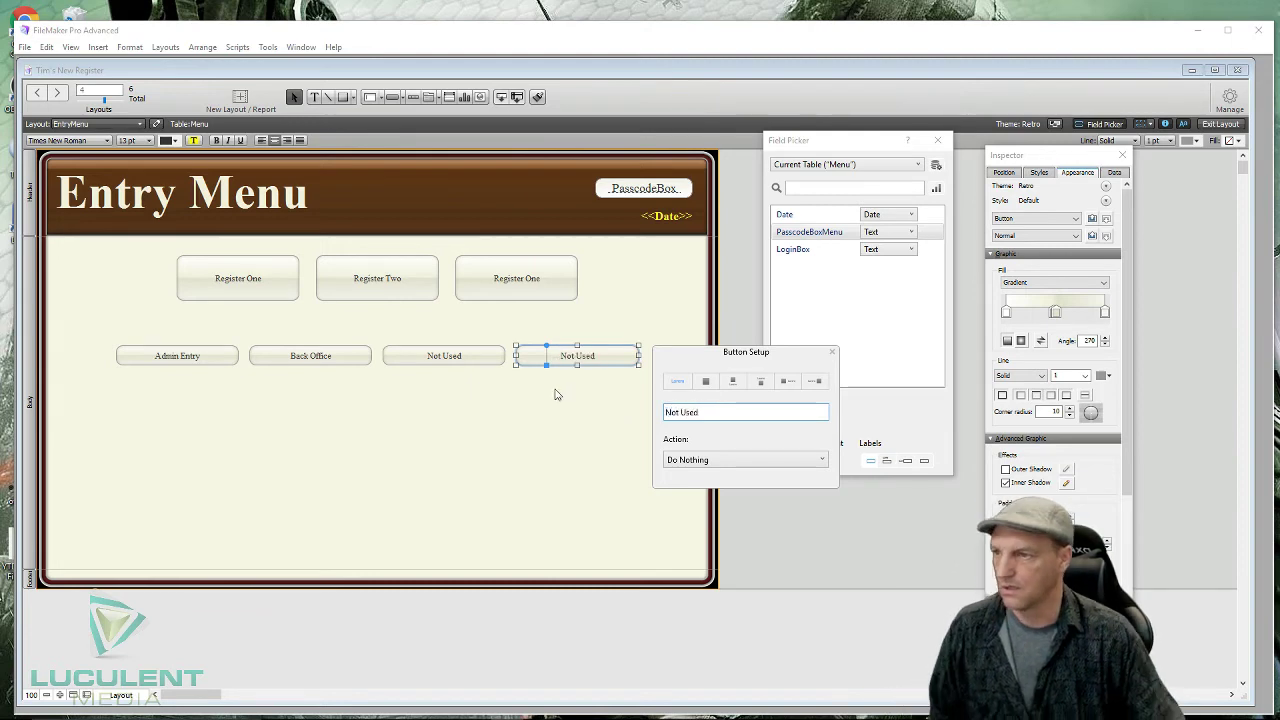
click(528, 422)
click(538, 425)
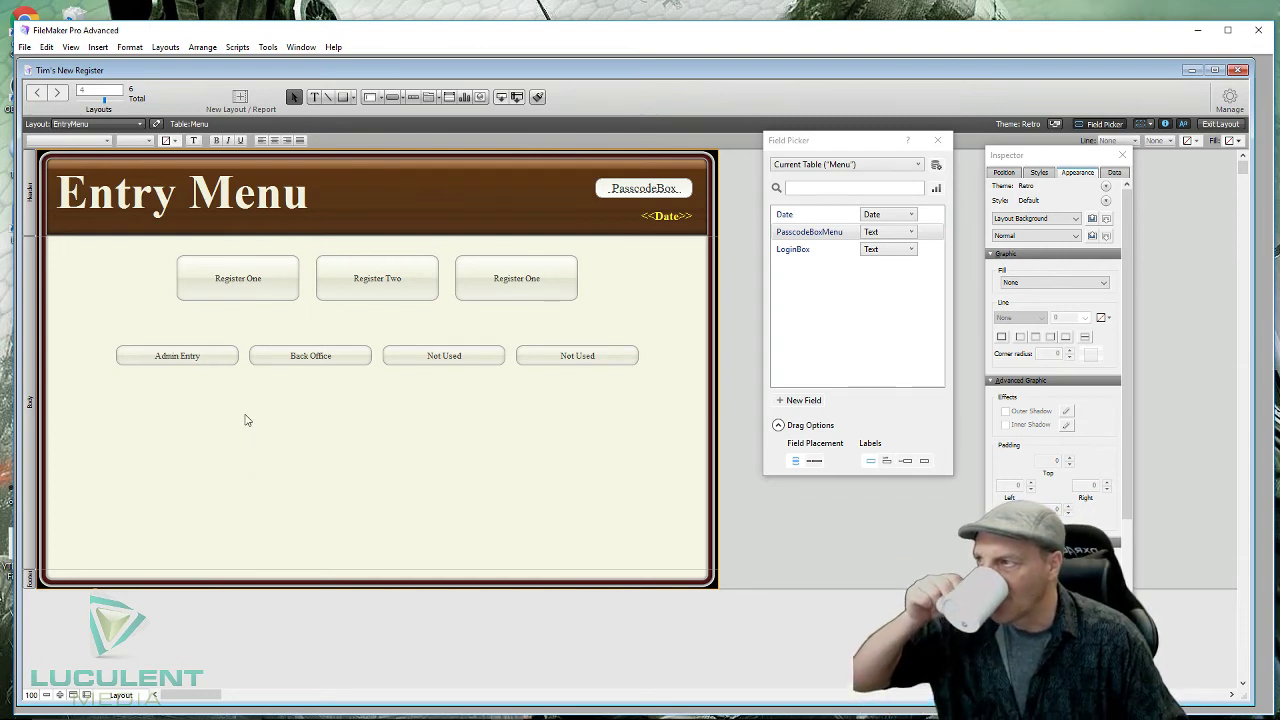
- Create a Computer Form layout named MenuOne for the Menu table via Layouts > New Layout/Report
click(164, 48)
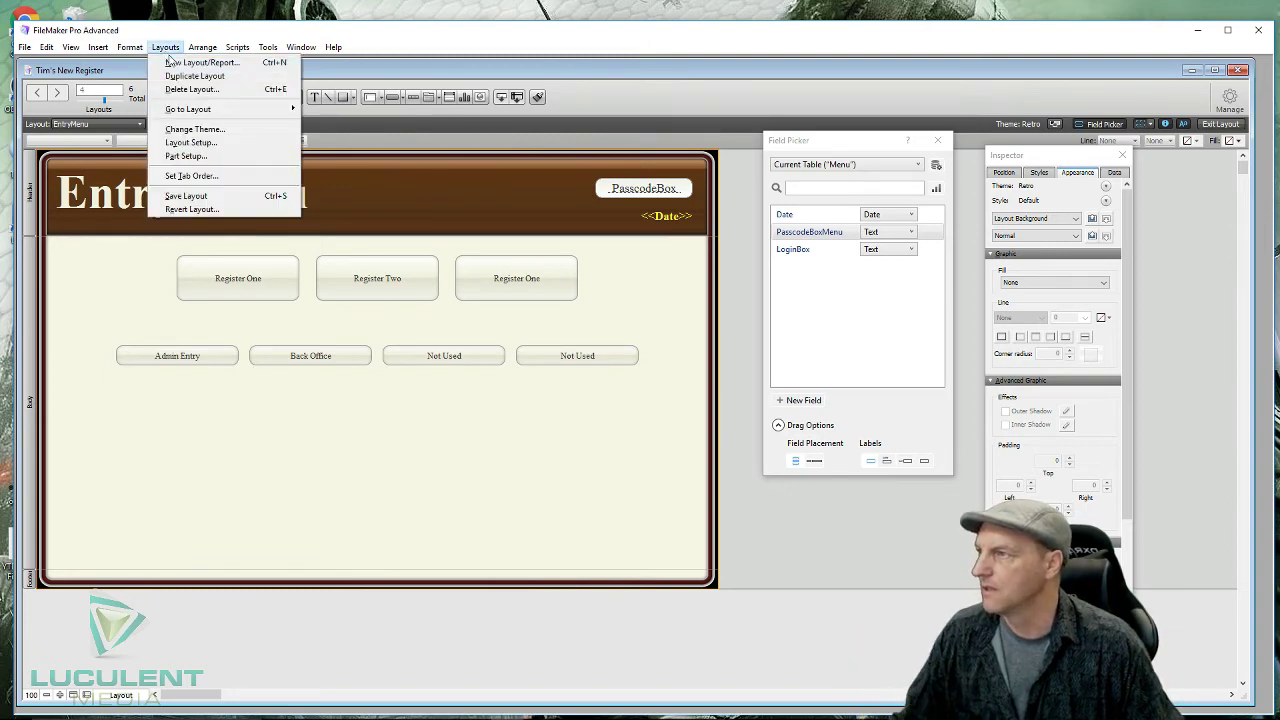
click(186, 63)
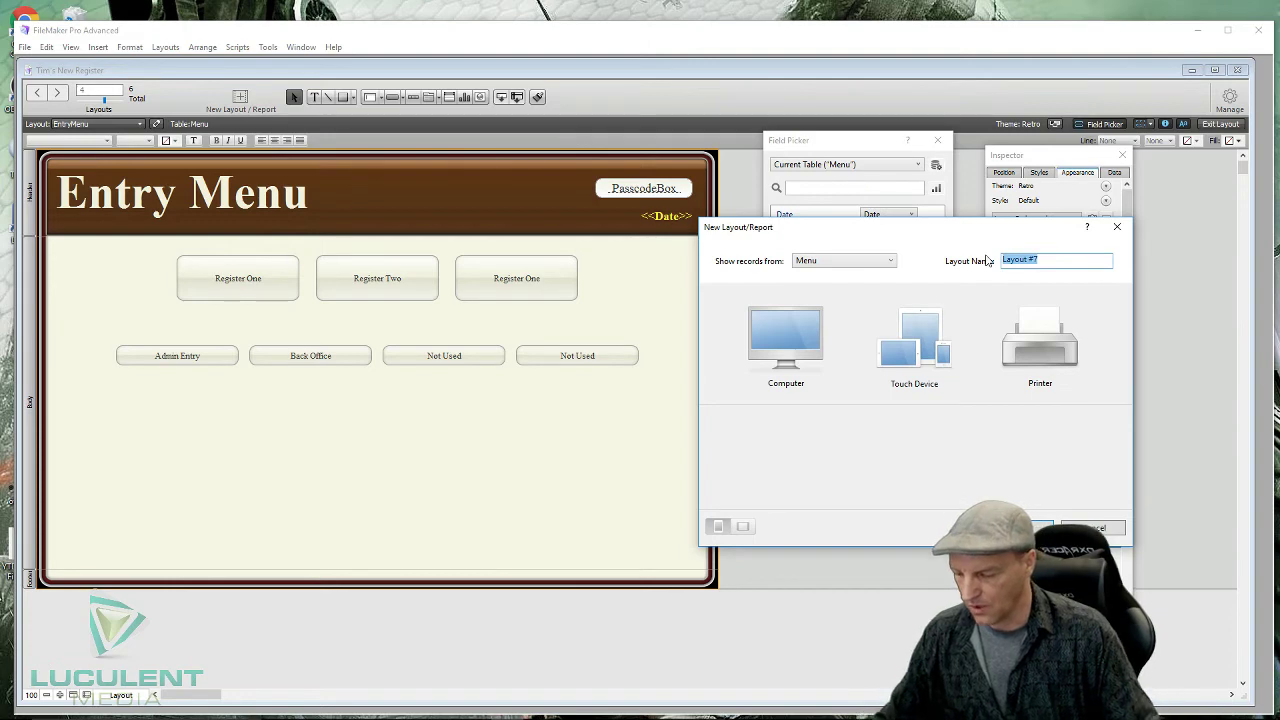
text(Menu)
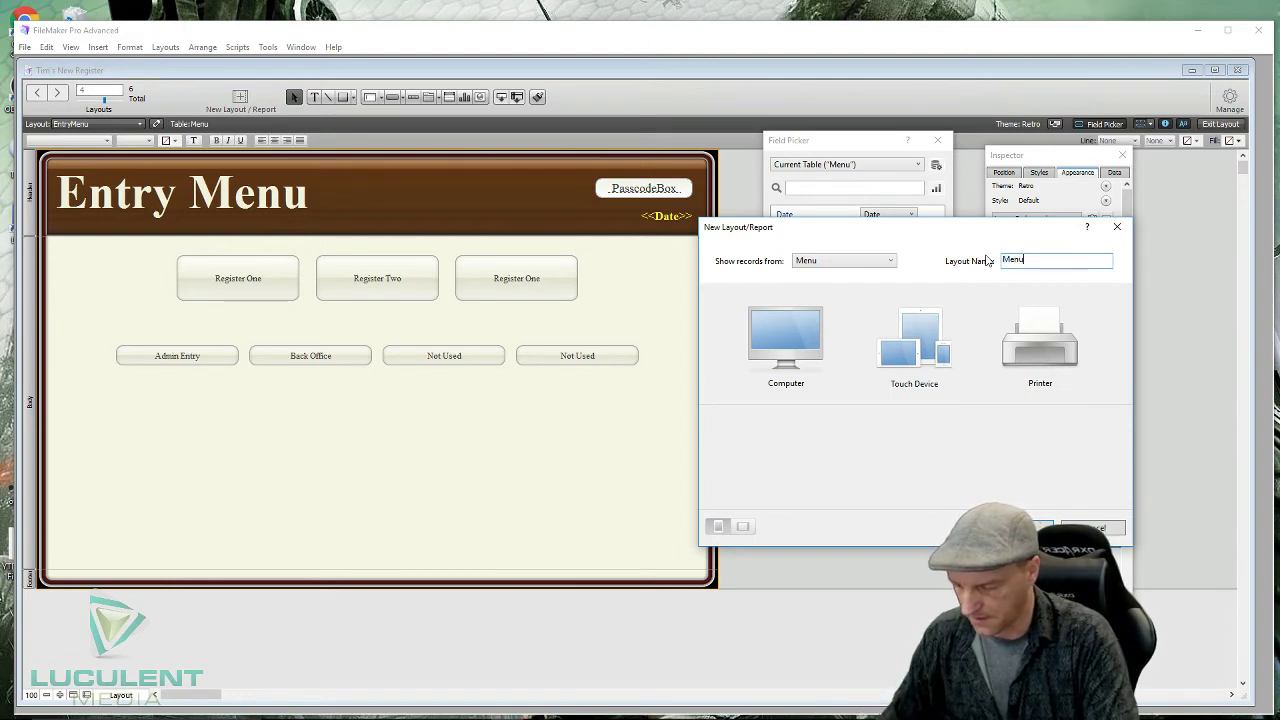
text(O)
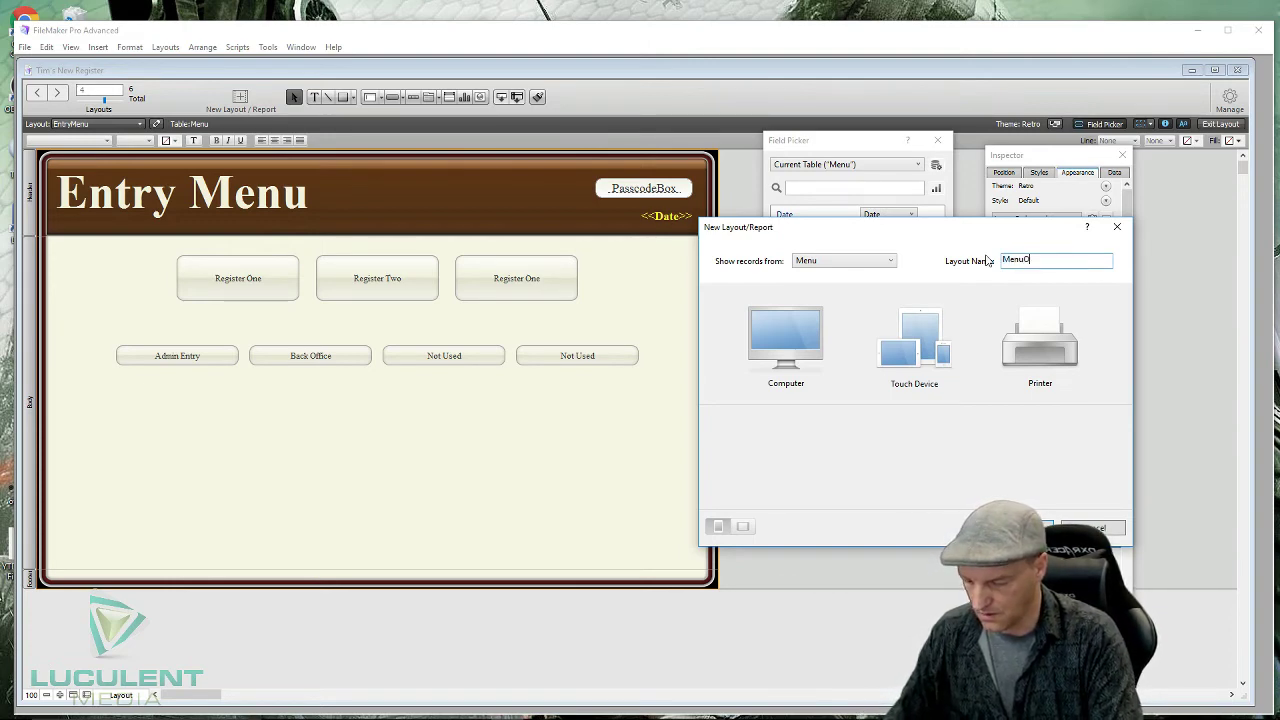
text(ne)
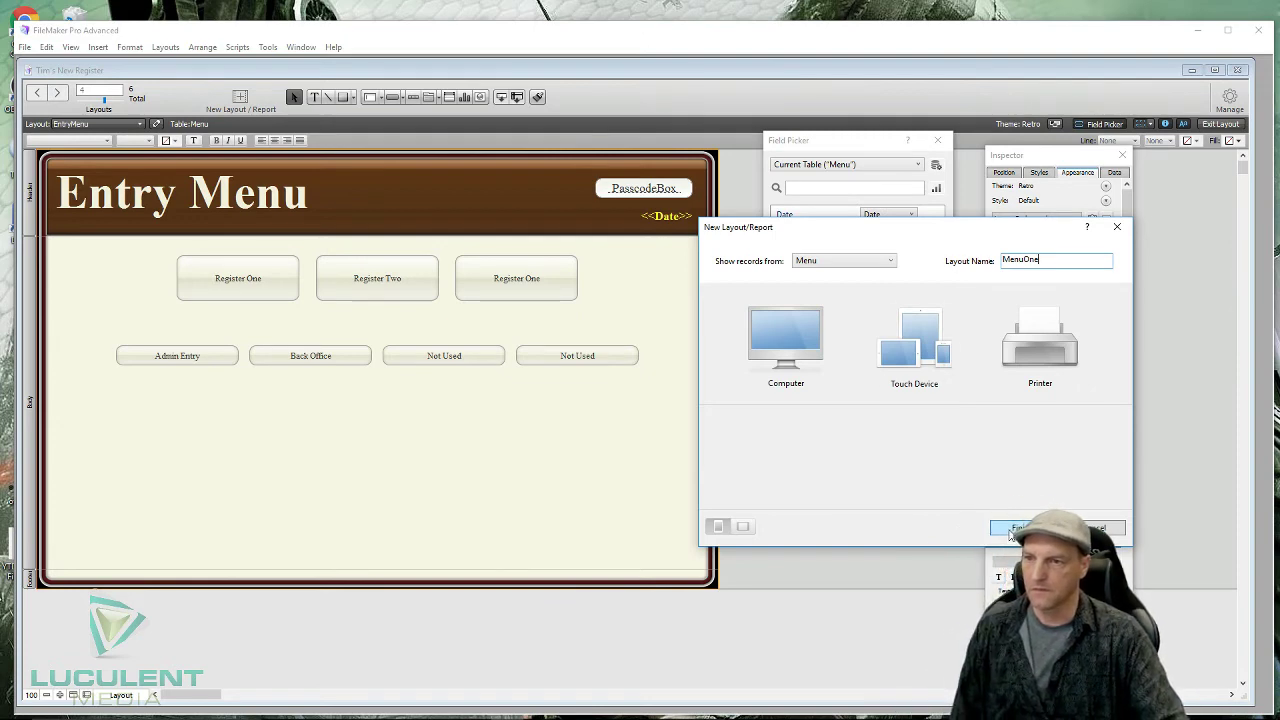
click(786, 338)
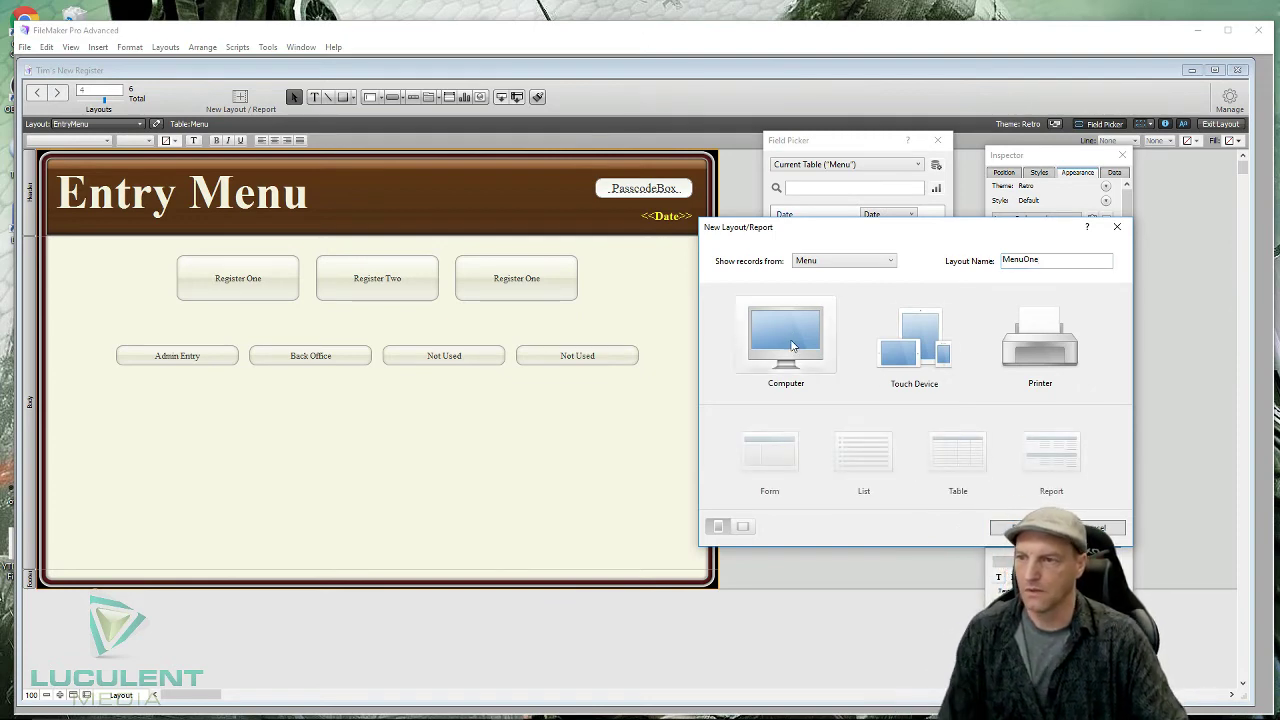
click(789, 458)
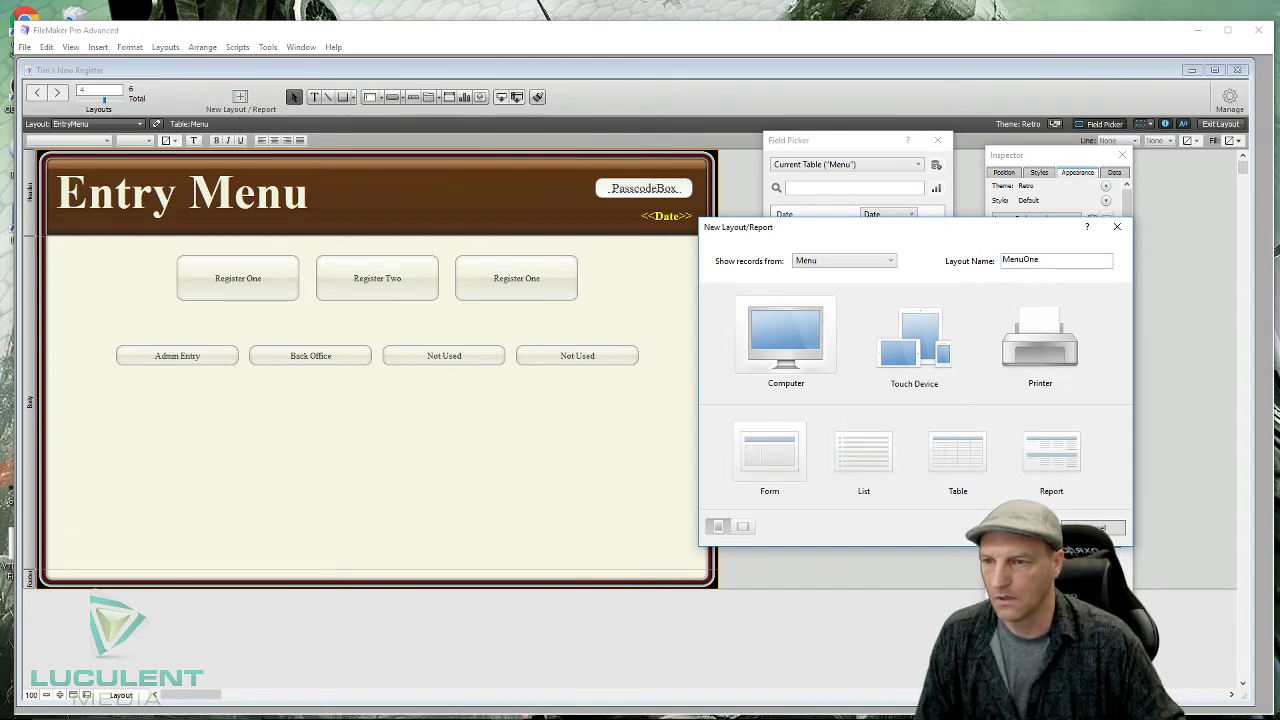
click(1092, 527)
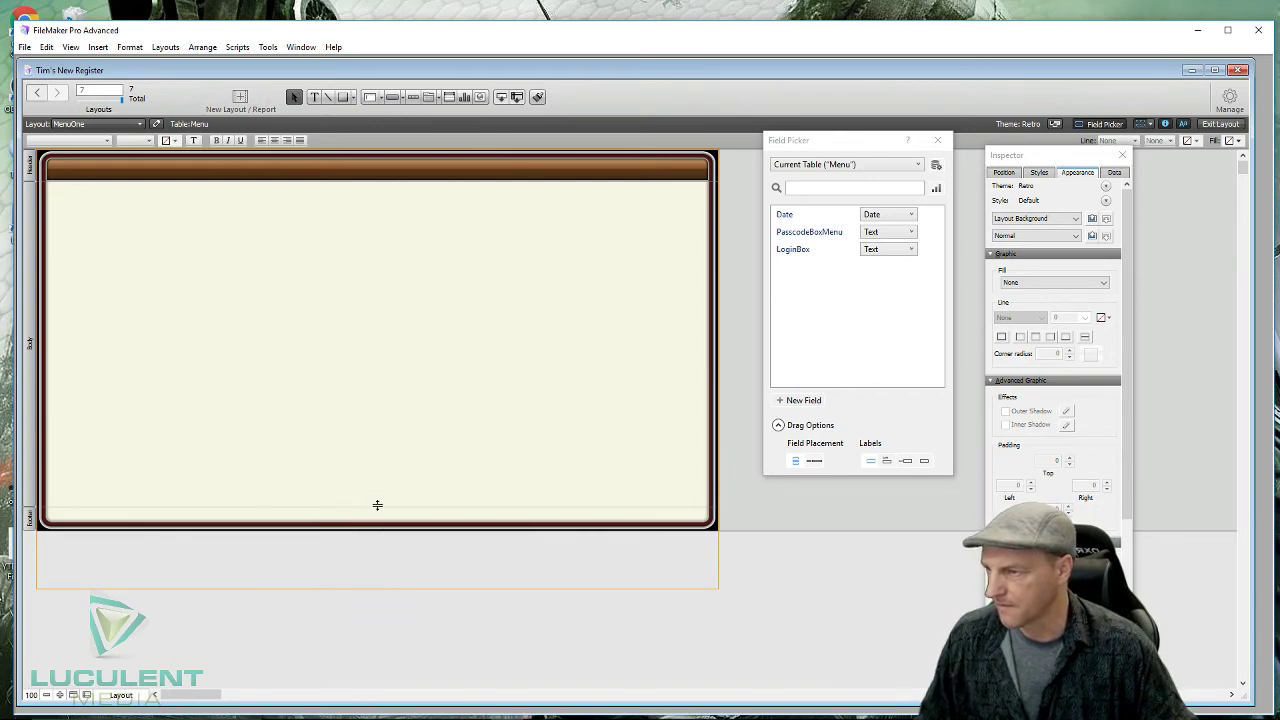
- Drag the Body/Footer boundary down so the MenuOne layout is about 583 pt tall
drag(377, 507, 374, 587)
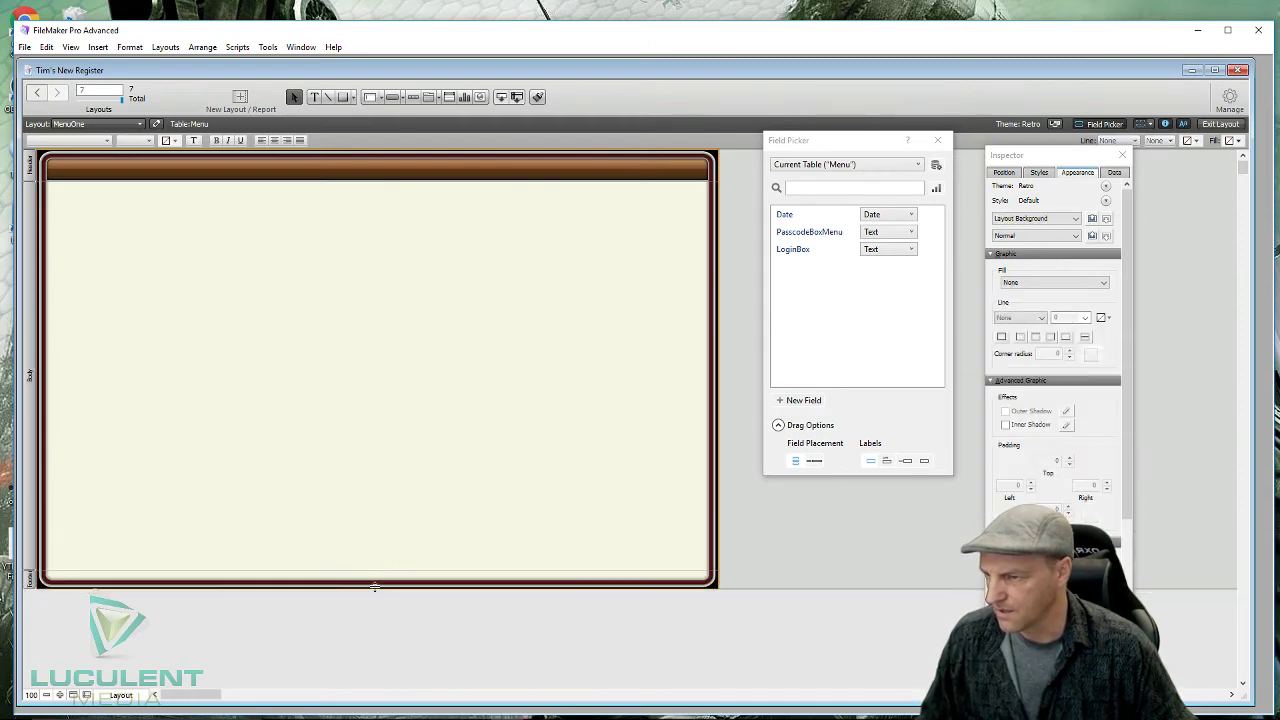
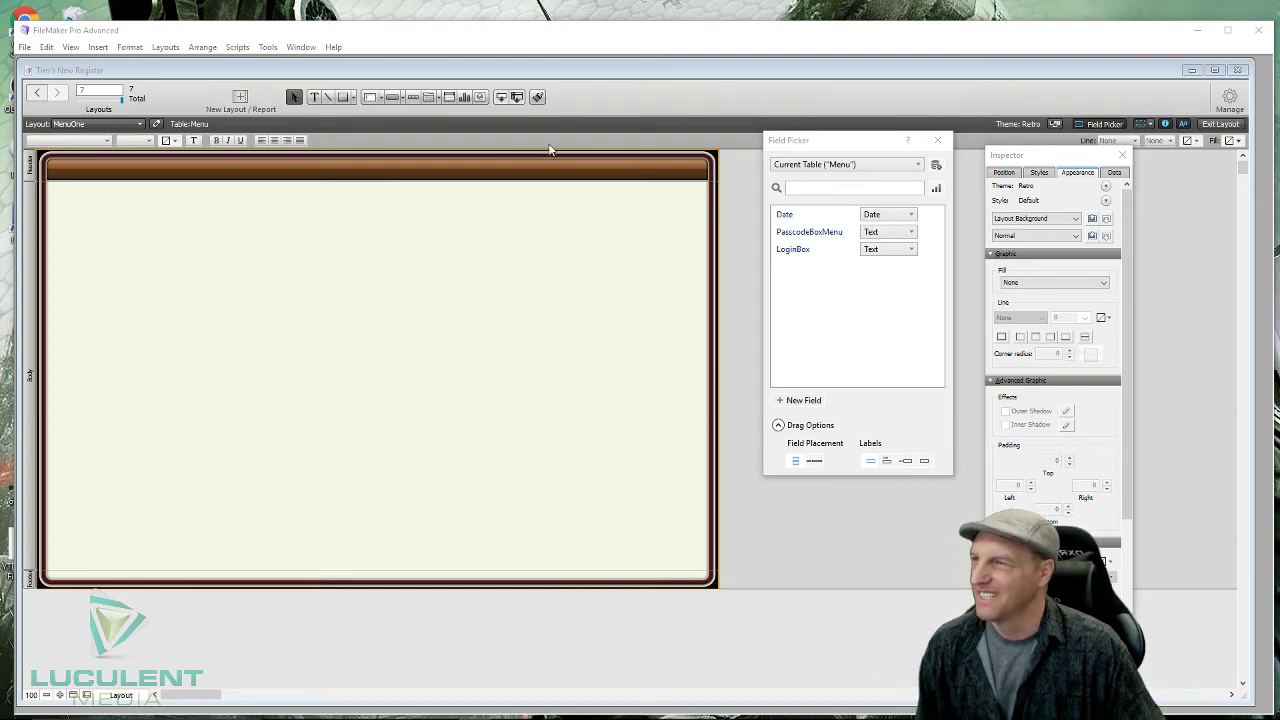
- Set the MenuOne header part's height to 66 pt in the Inspector's Position tab
click(396, 100)
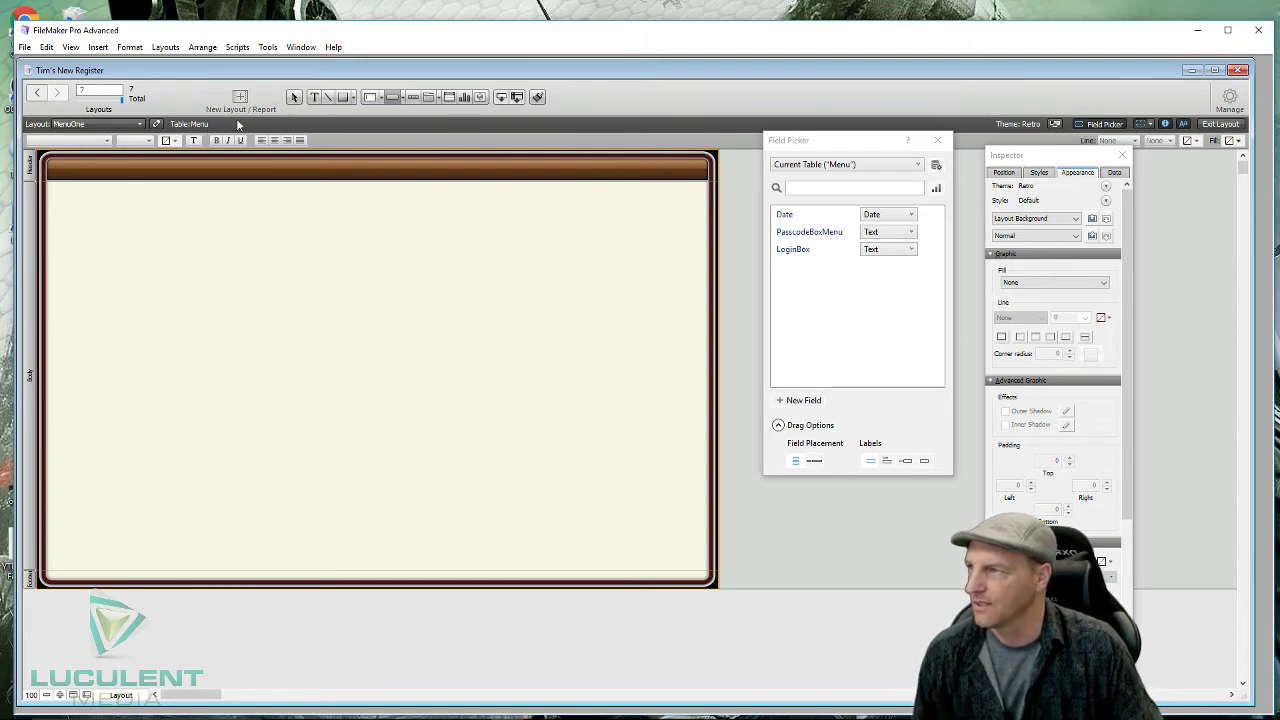
click(294, 97)
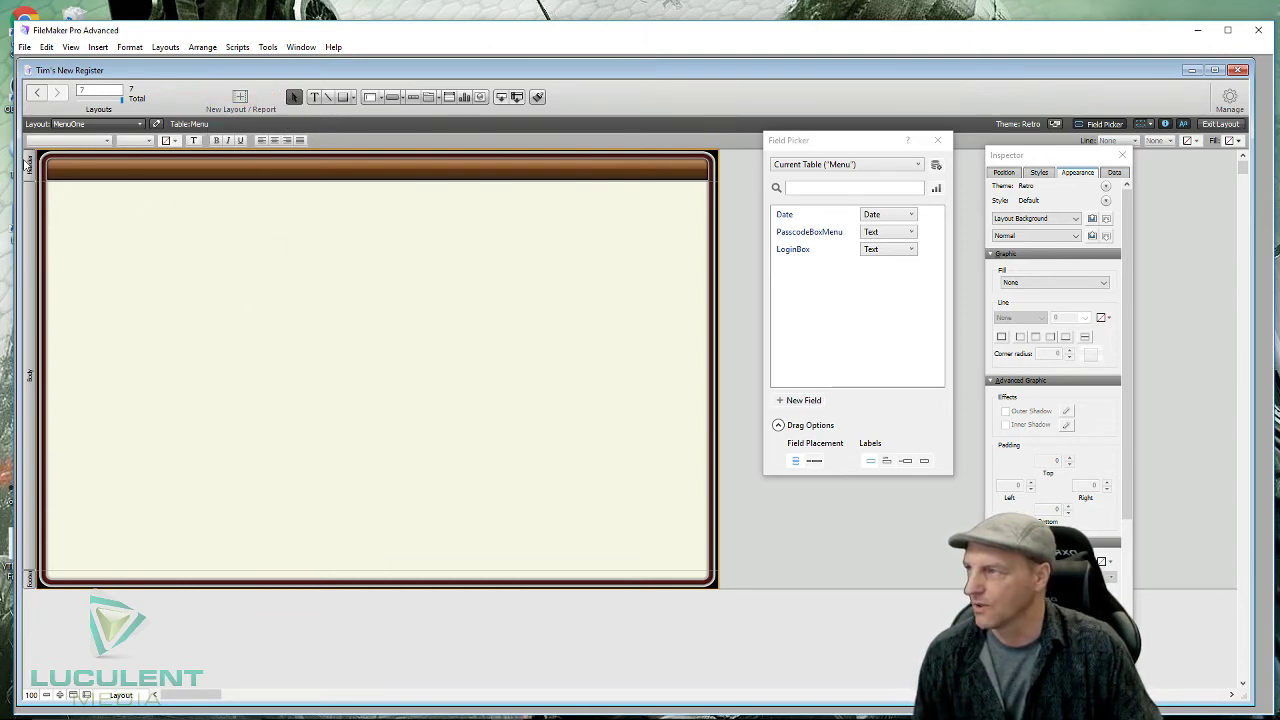
click(29, 167)
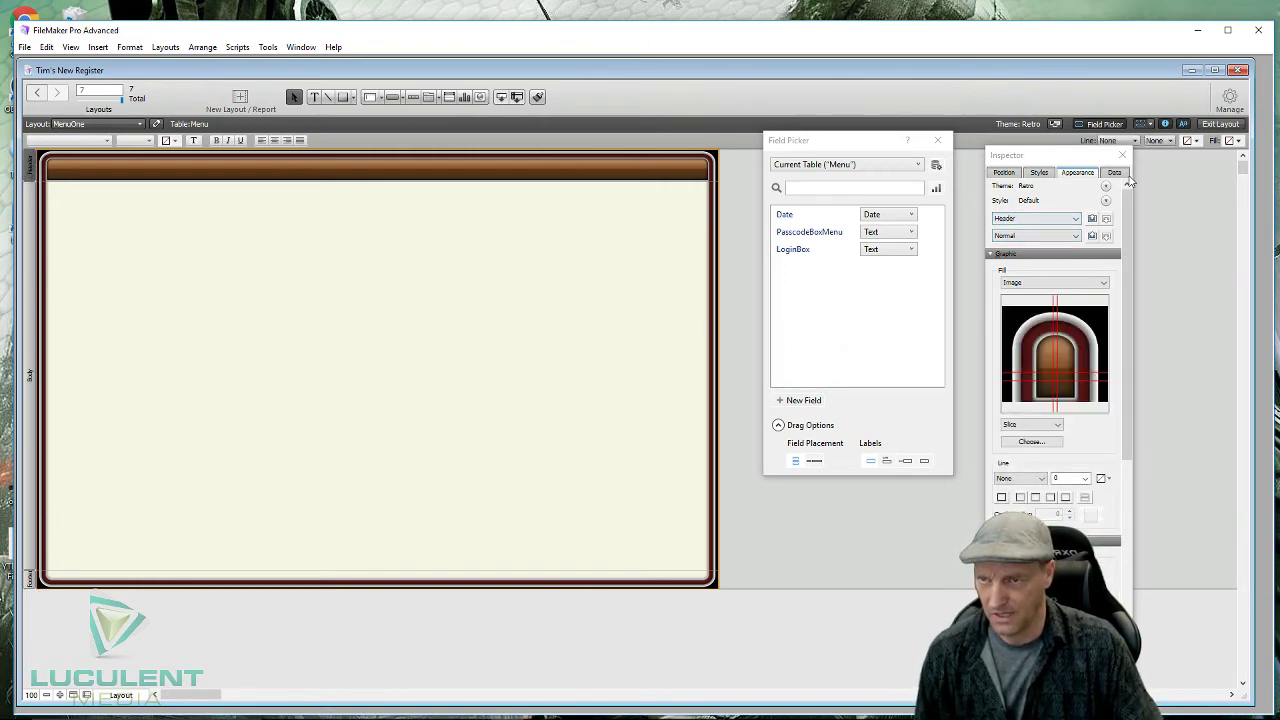
click(1005, 173)
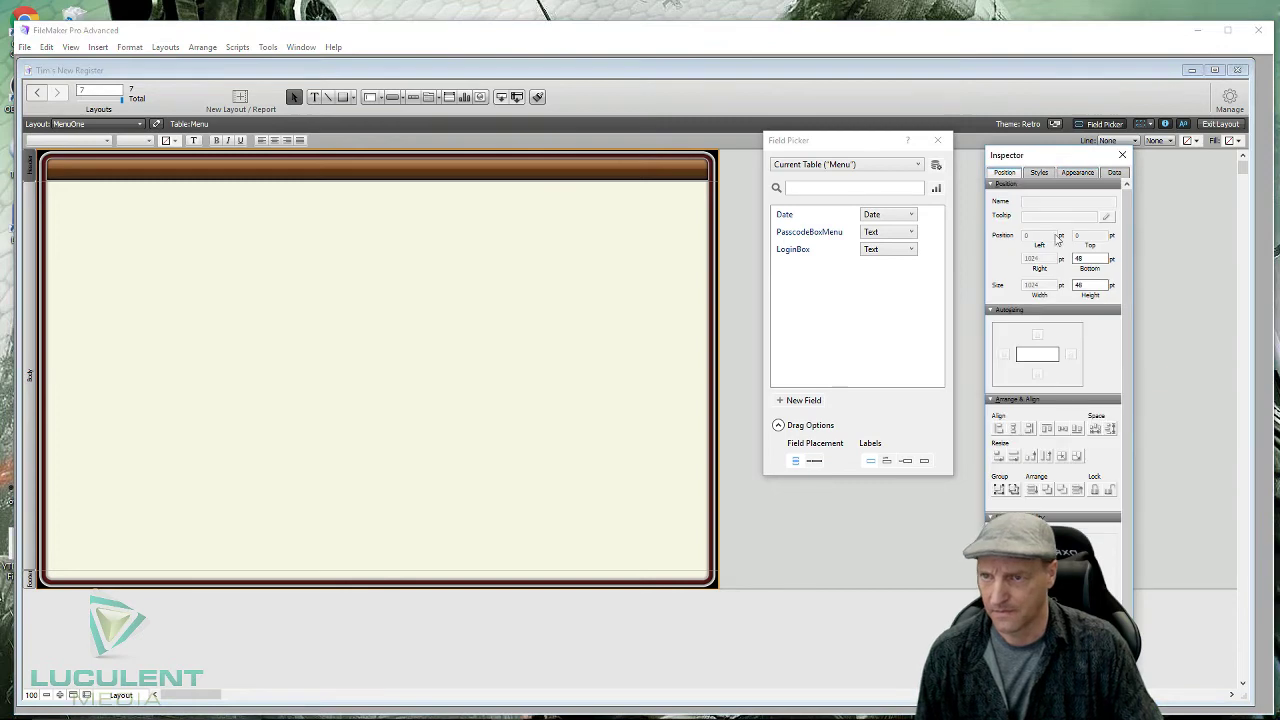
click(1085, 286)
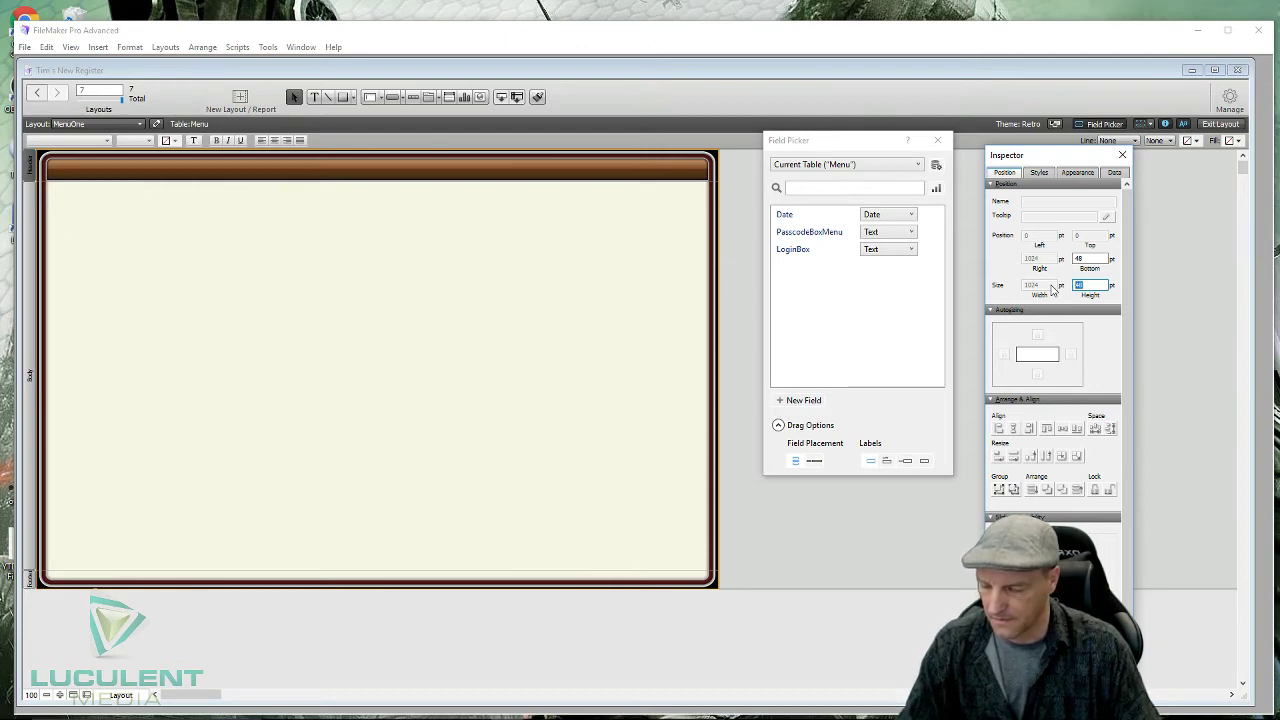
text(66)
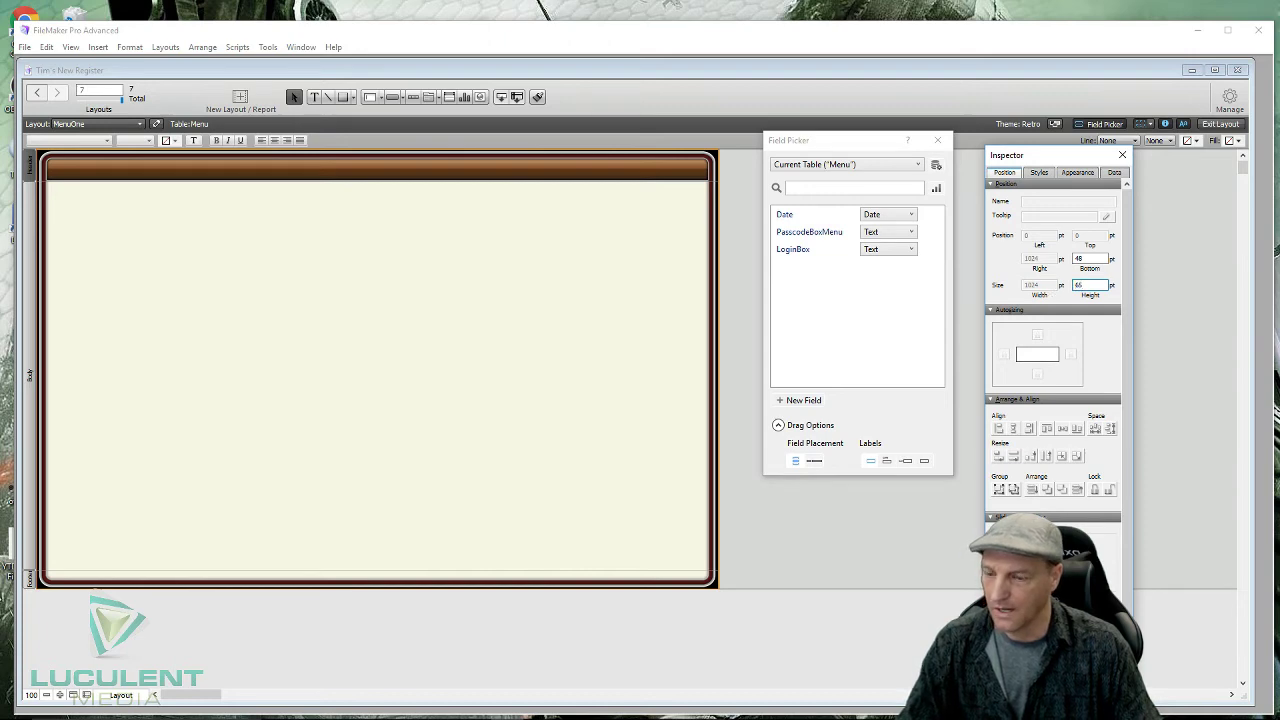
click(850, 547)
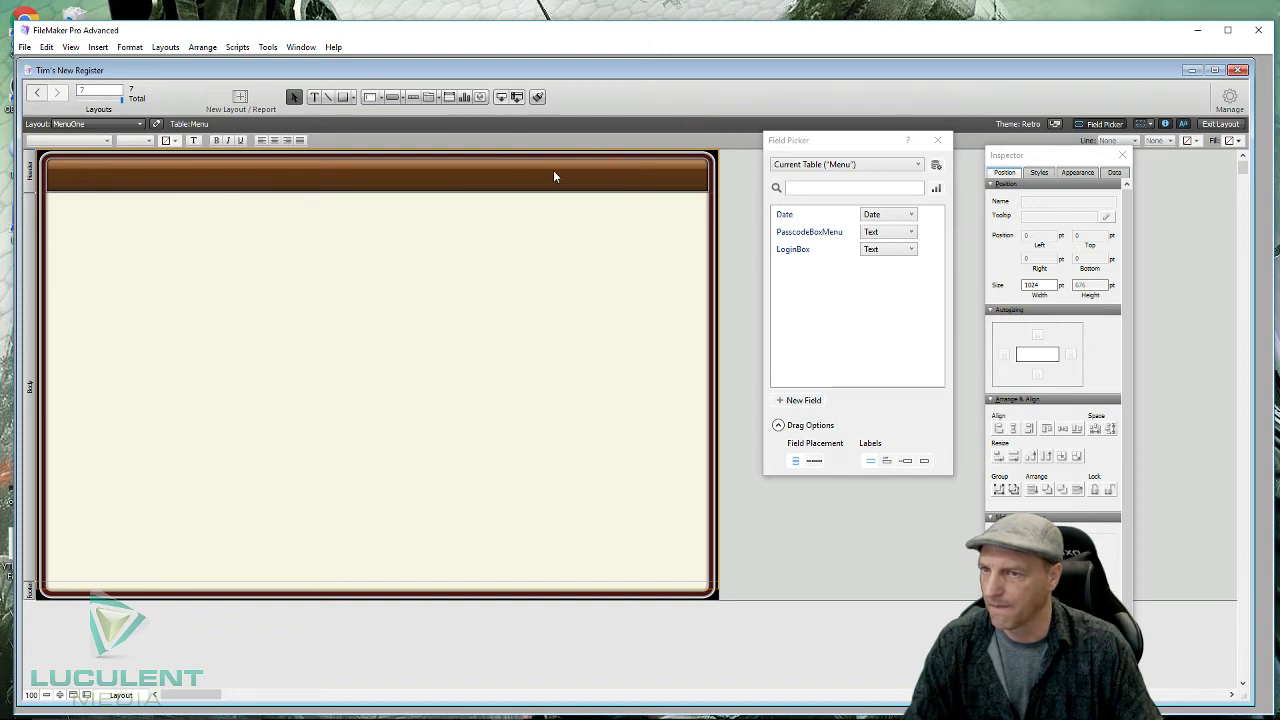
- Change the header height to 80 pt in the Inspector
click(31, 178)
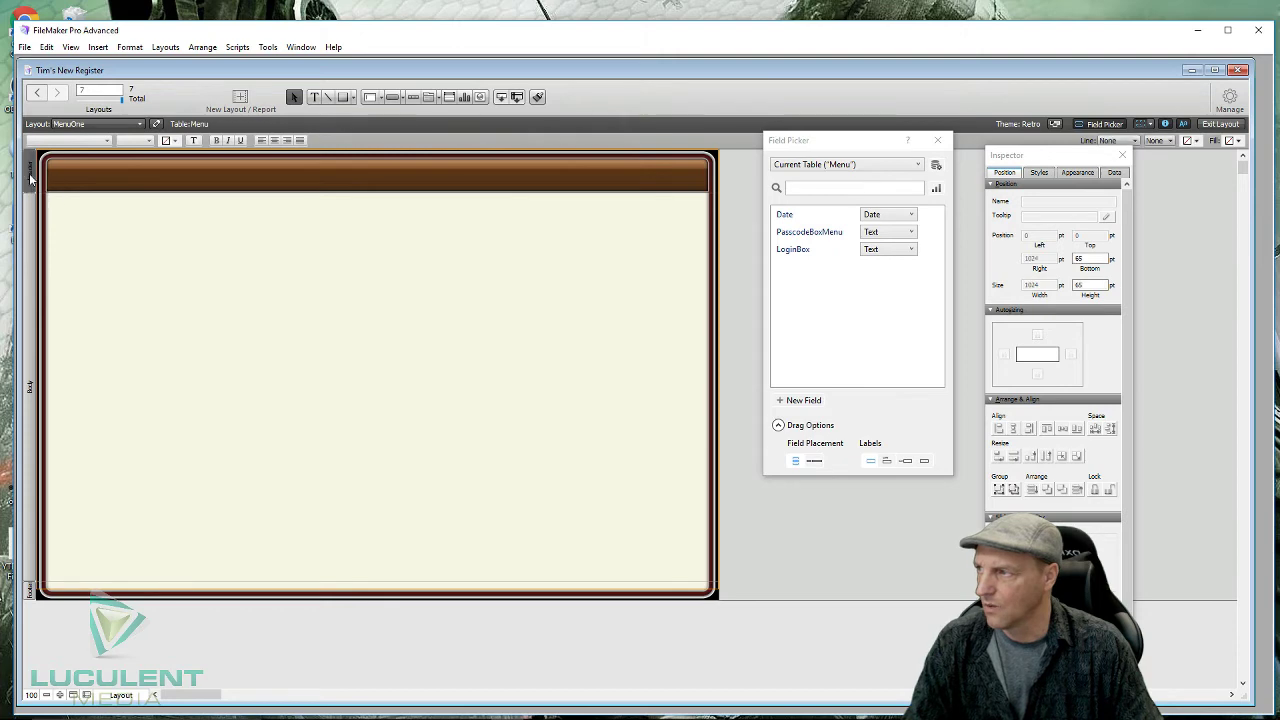
click(1086, 285)
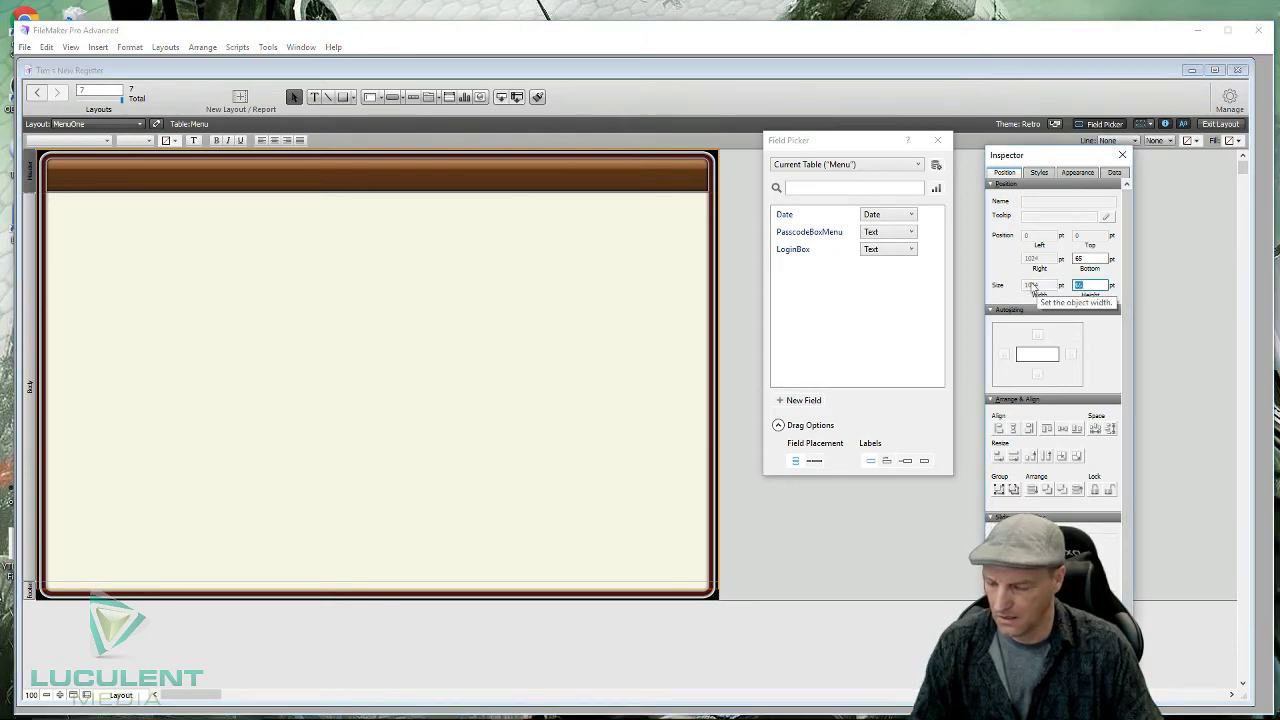
text(80)
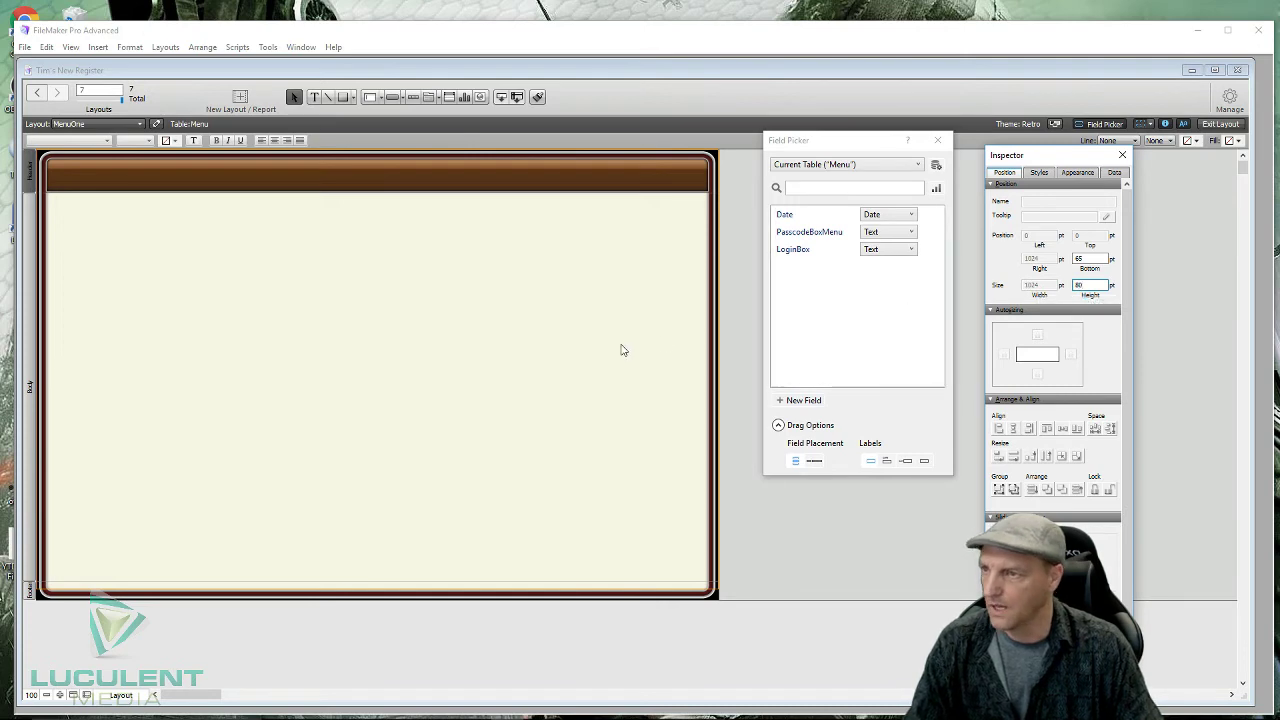
click(621, 349)
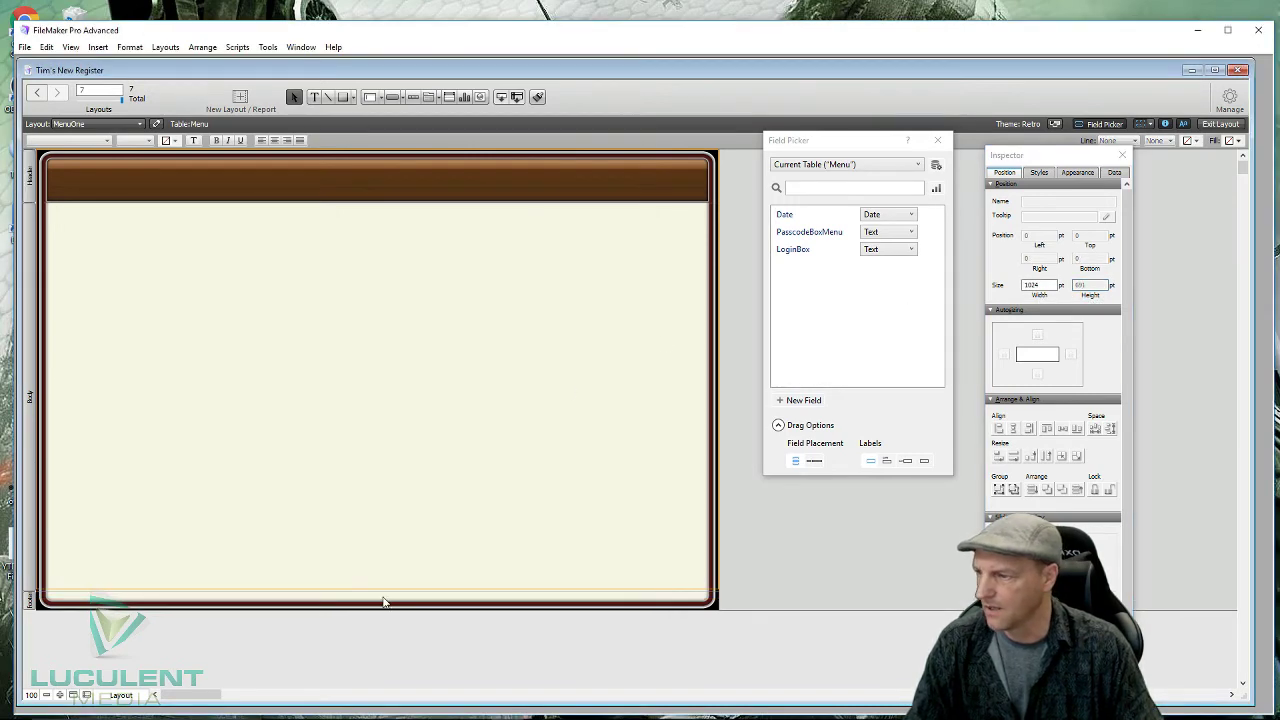
- Drag the Body's bottom boundary up to about 559 pt
drag(384, 607, 391, 594)
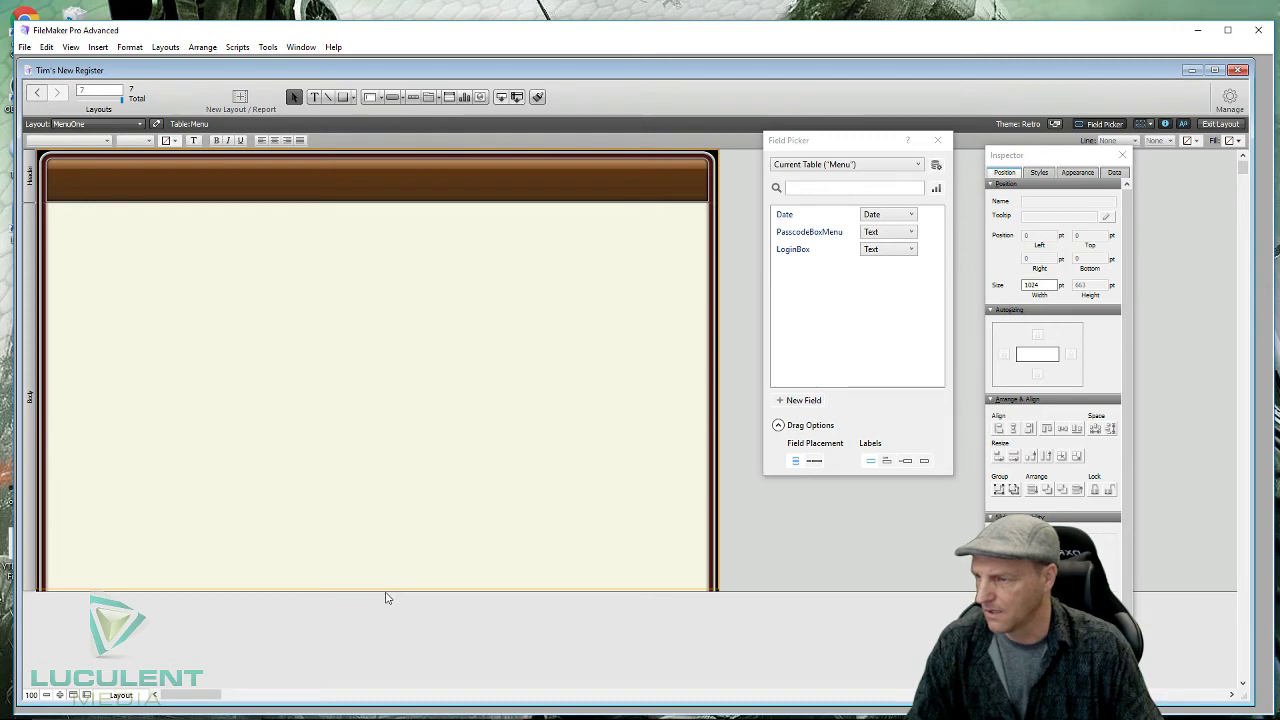
drag(386, 591, 384, 607)
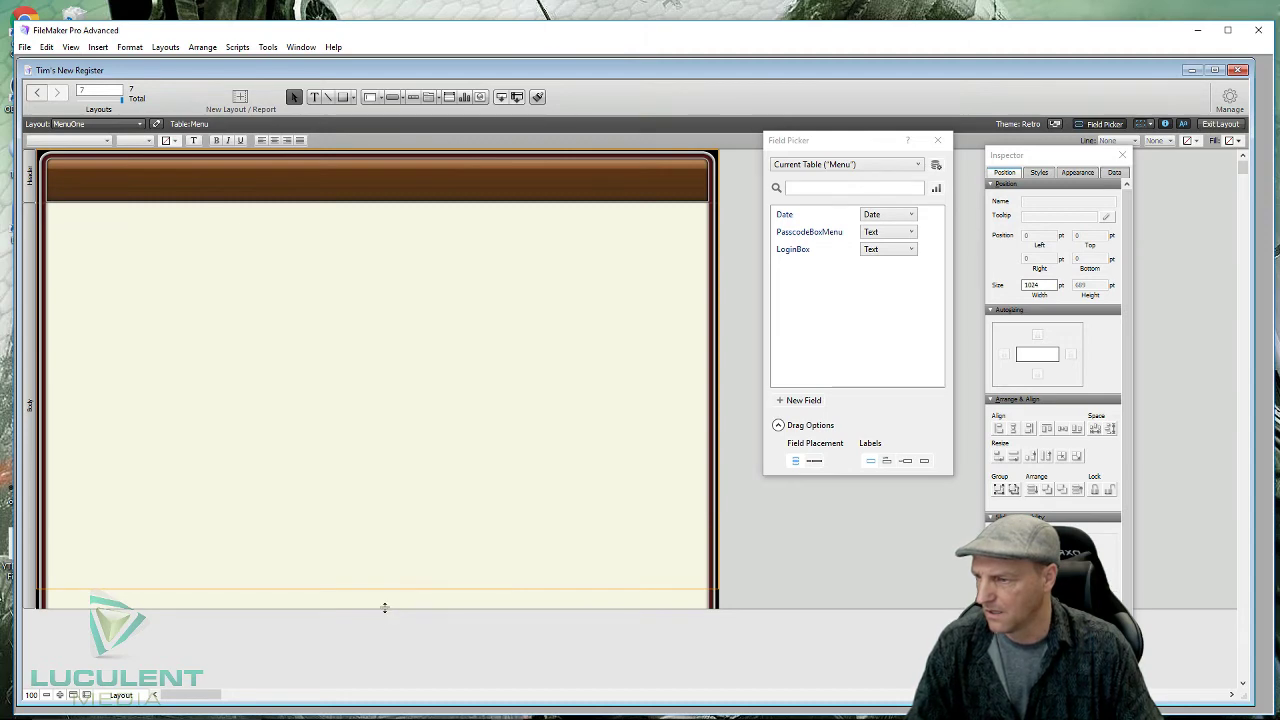
key(ctrl+z)
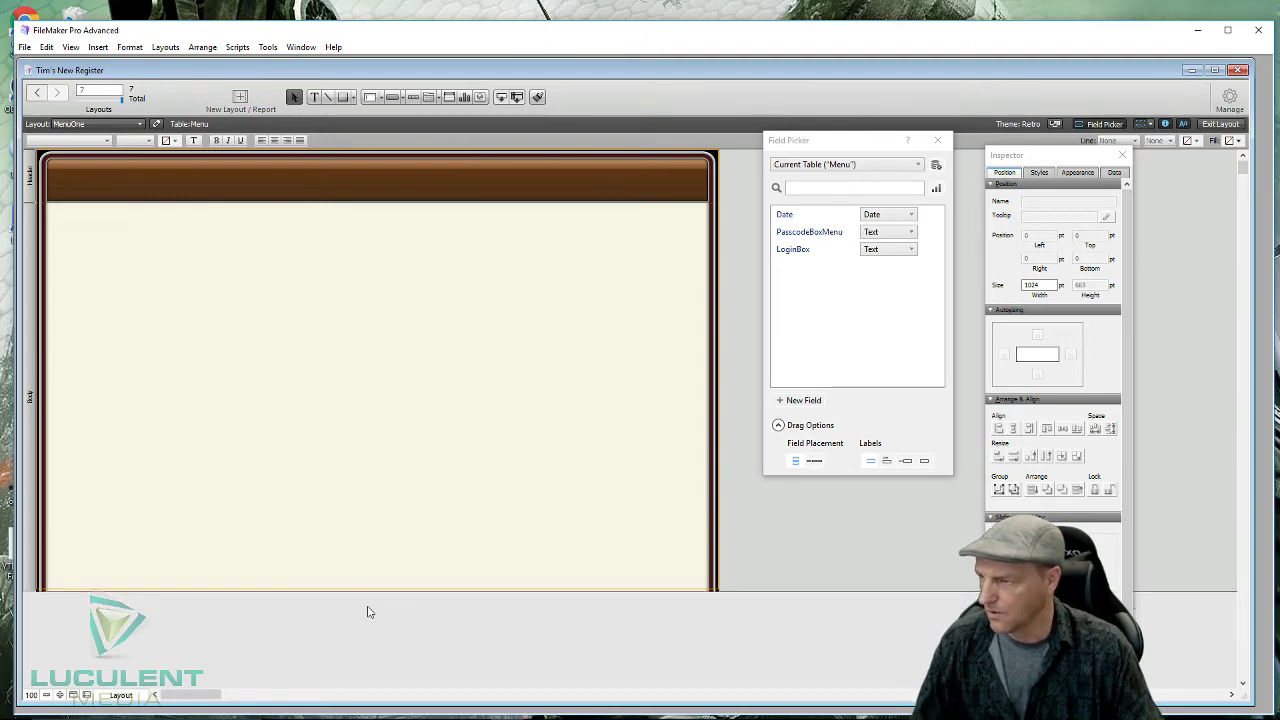
key(ctrl+y)
drag(371, 591, 376, 570)
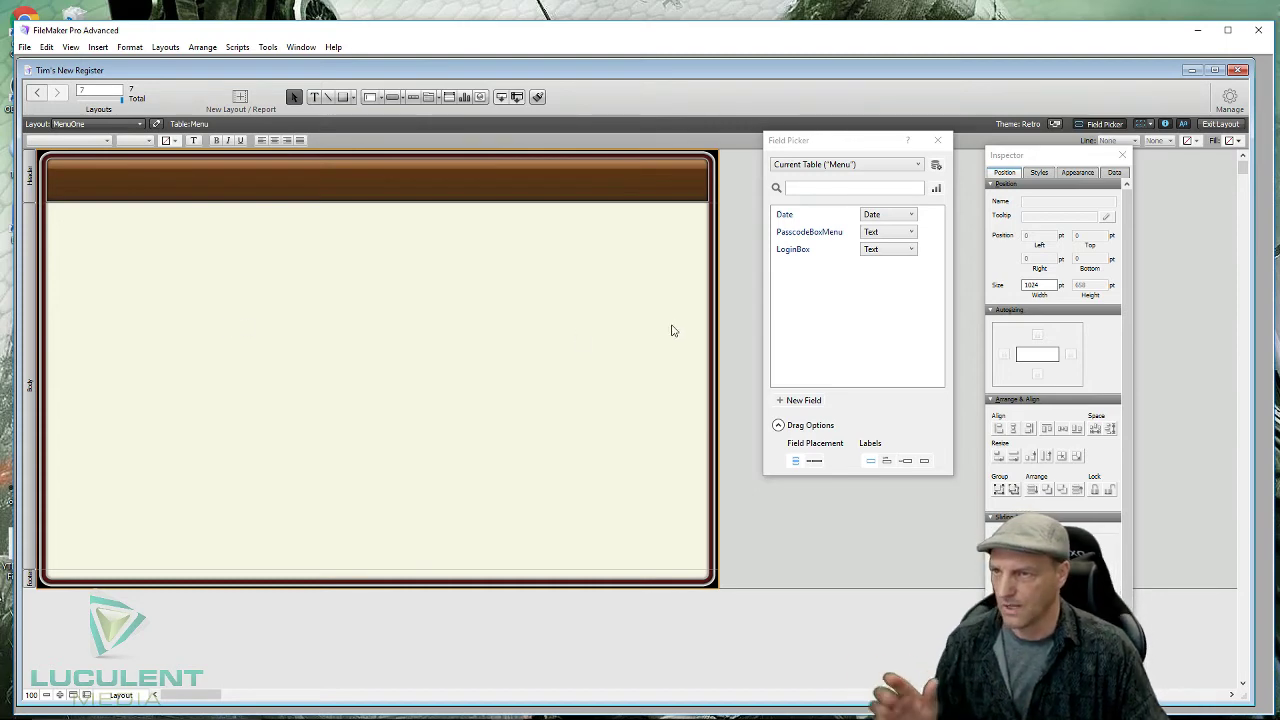
- Add a 'Page Name' text label in the header
click(315, 97)
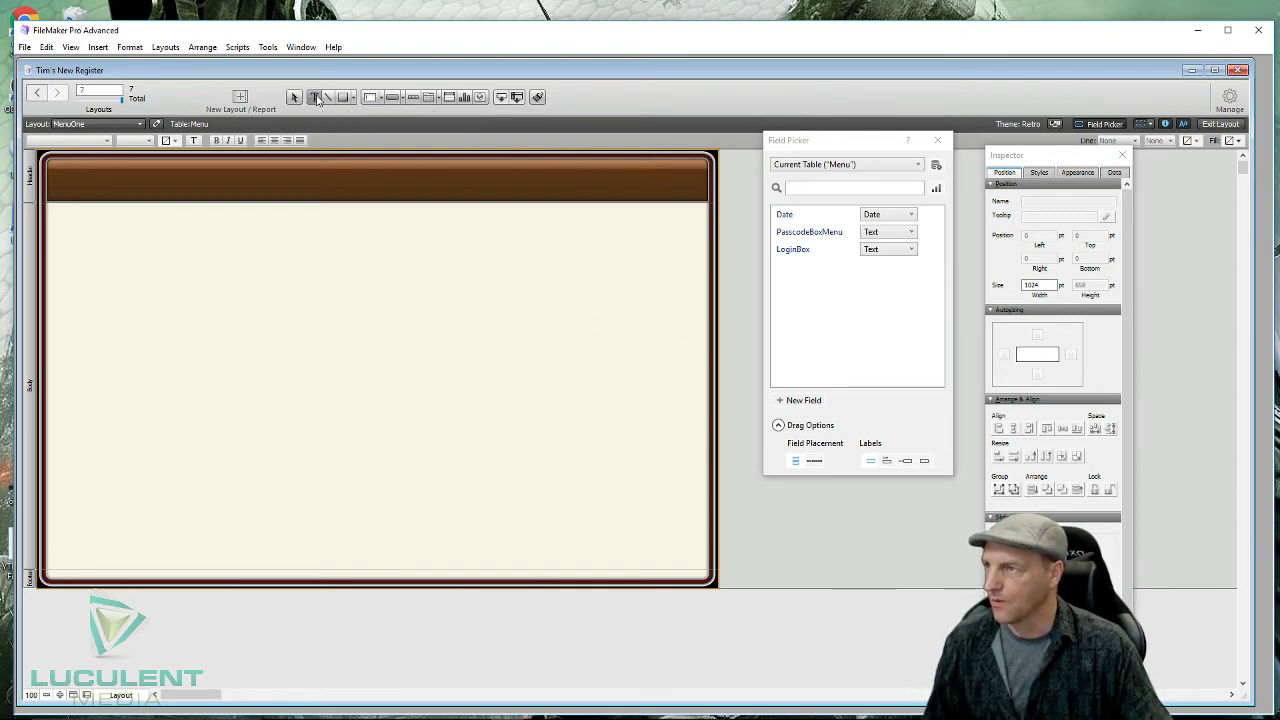
click(312, 177)
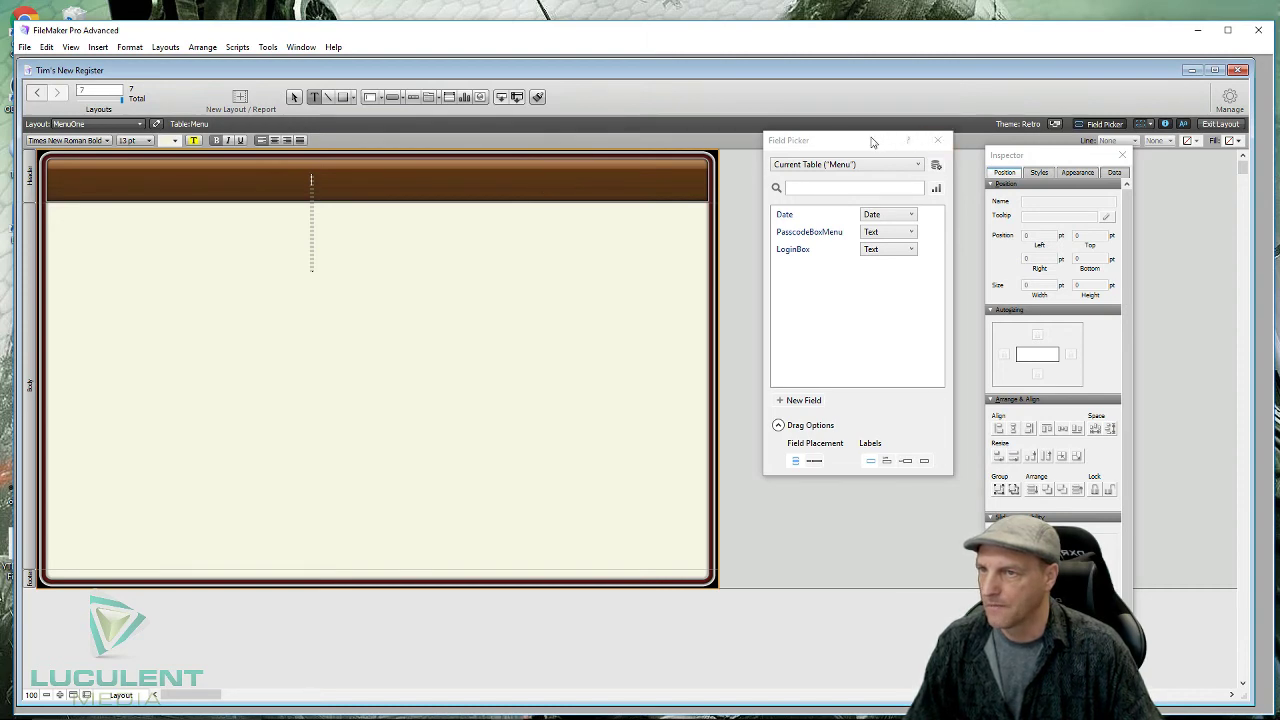
drag(868, 140, 1137, 200)
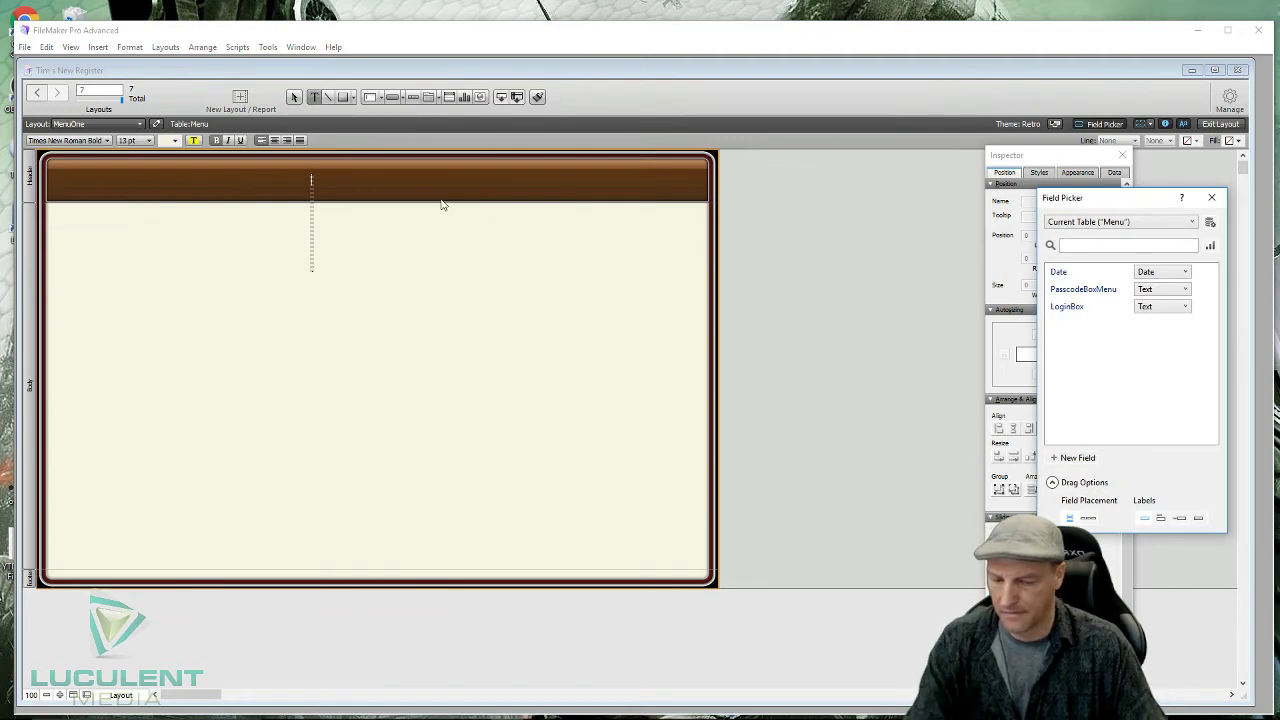
click(294, 97)
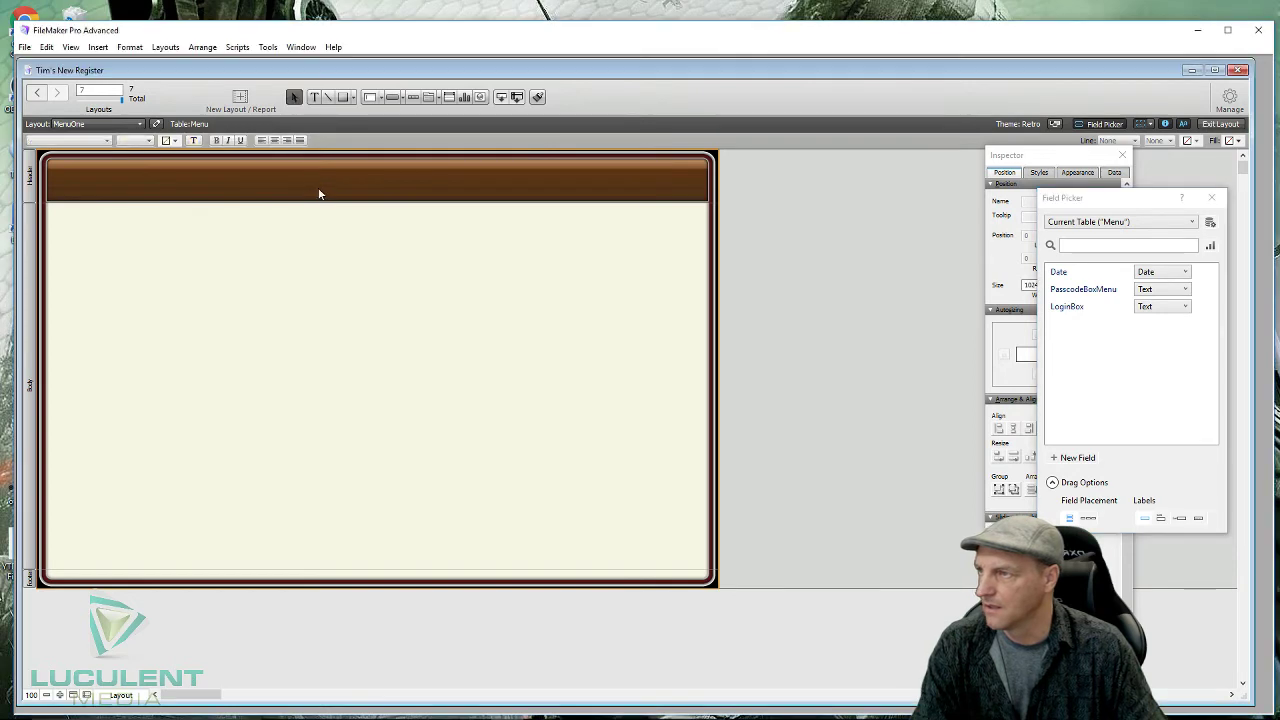
click(316, 98)
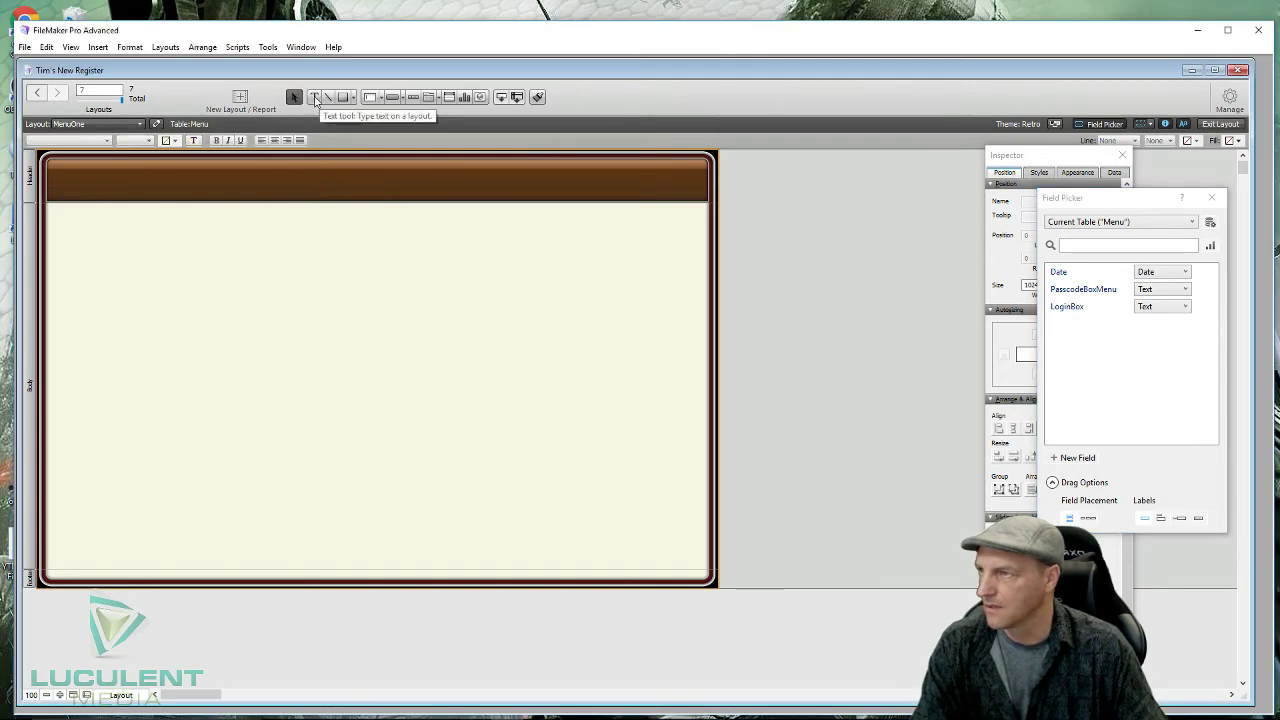
click(363, 179)
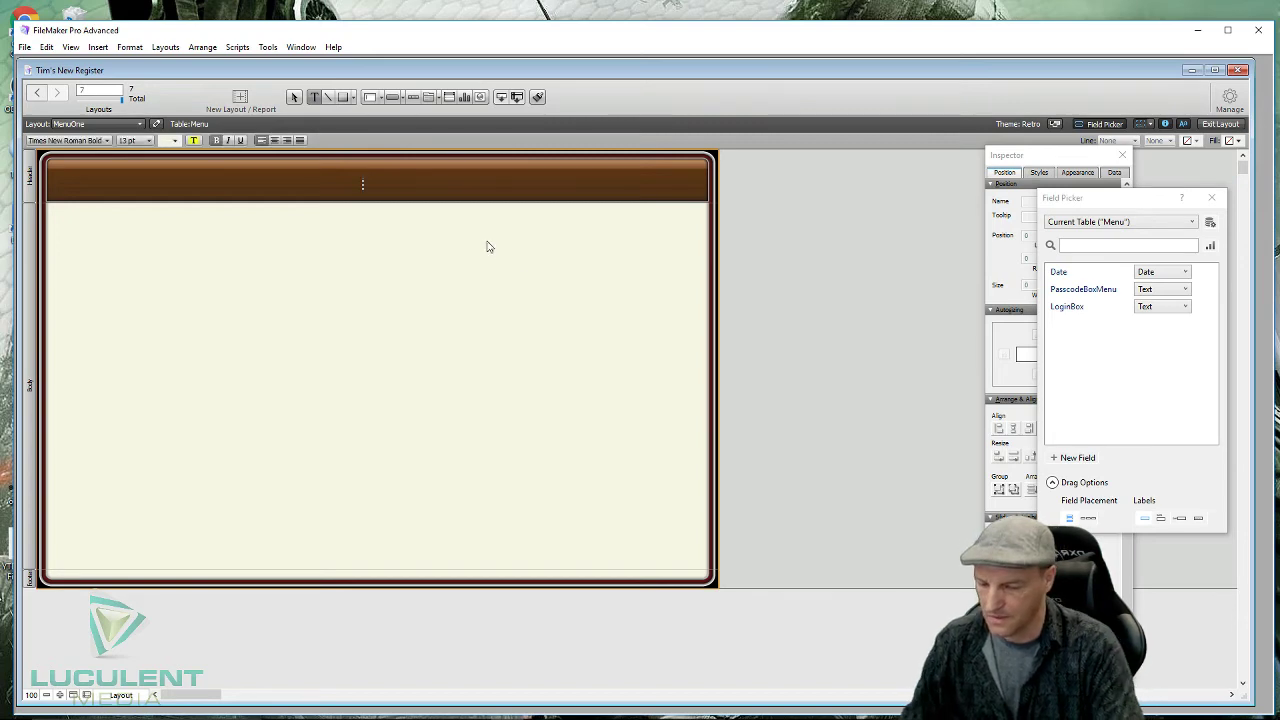
text(Page)
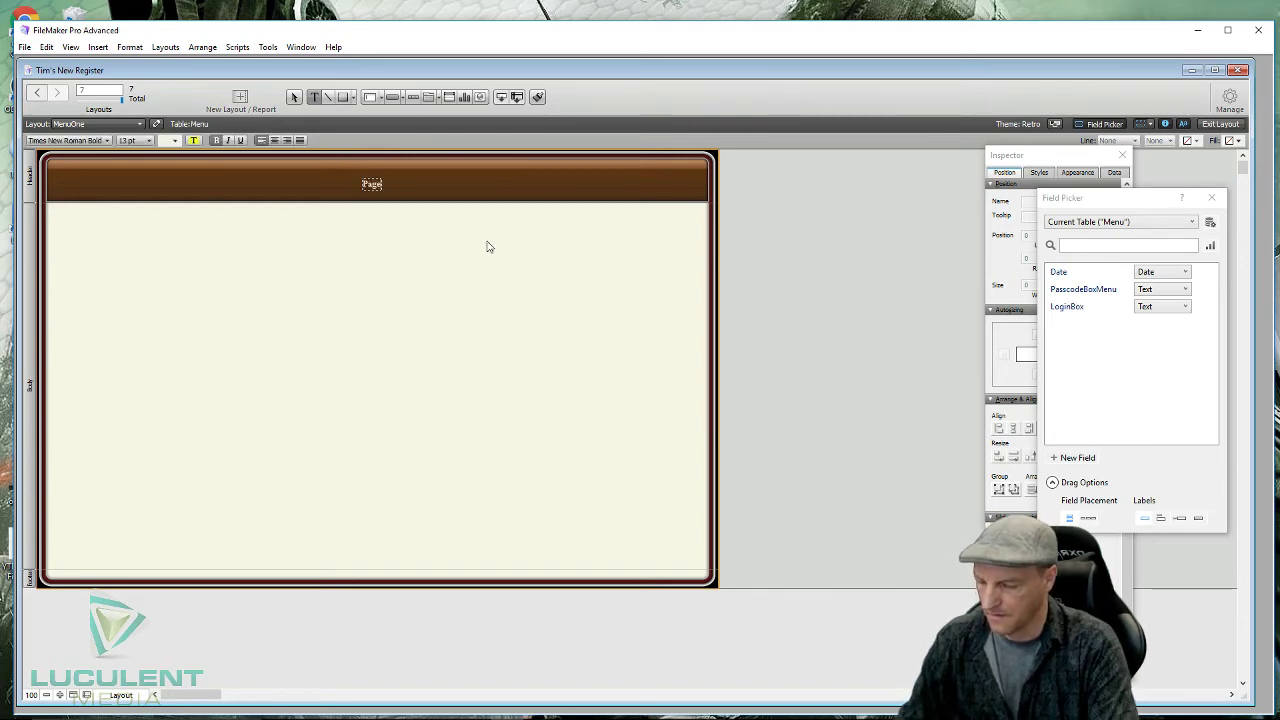
text( Name)
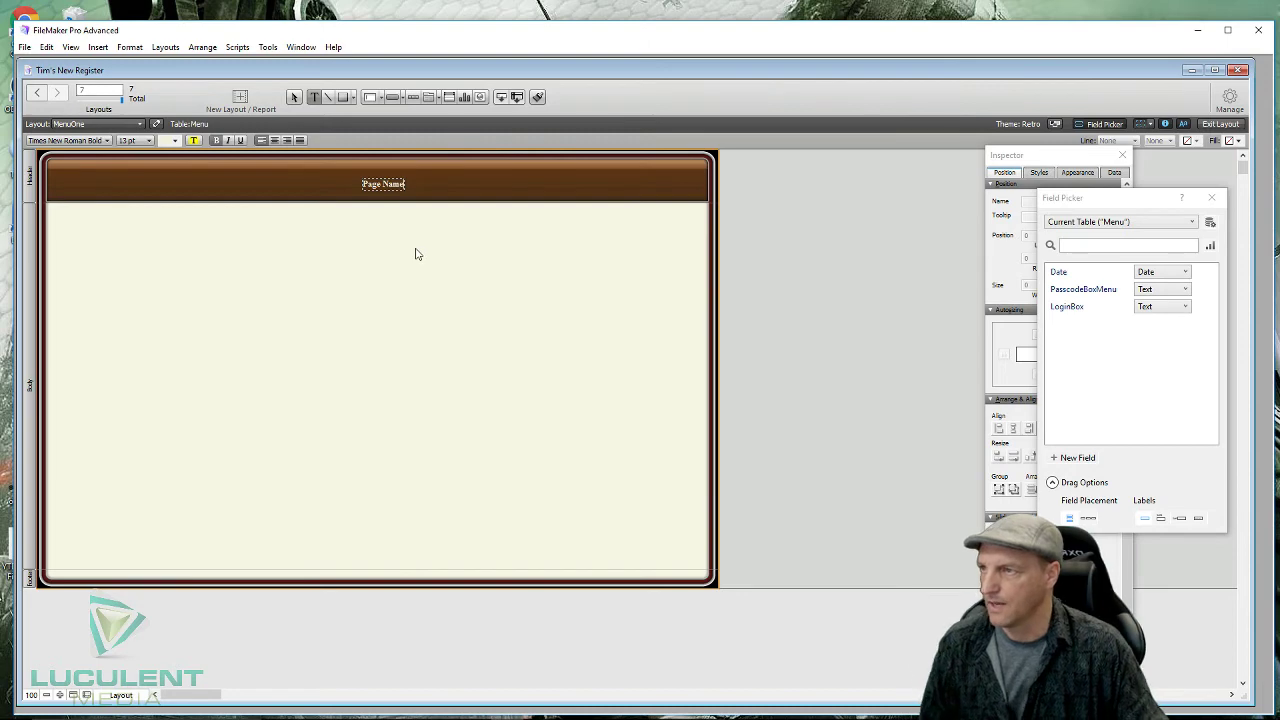
key(Escape)
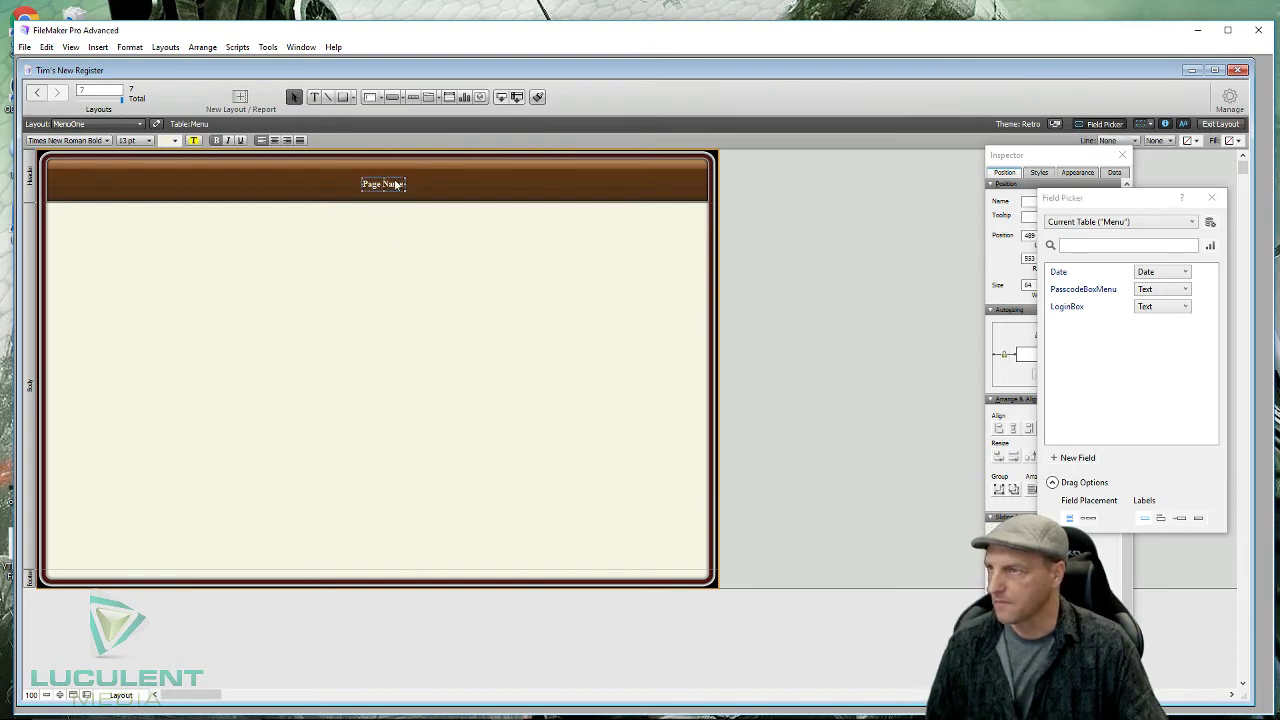
- Enlarge 'Page Name' to 48 pt and move it to the header's left end
click(148, 140)
click(137, 275)
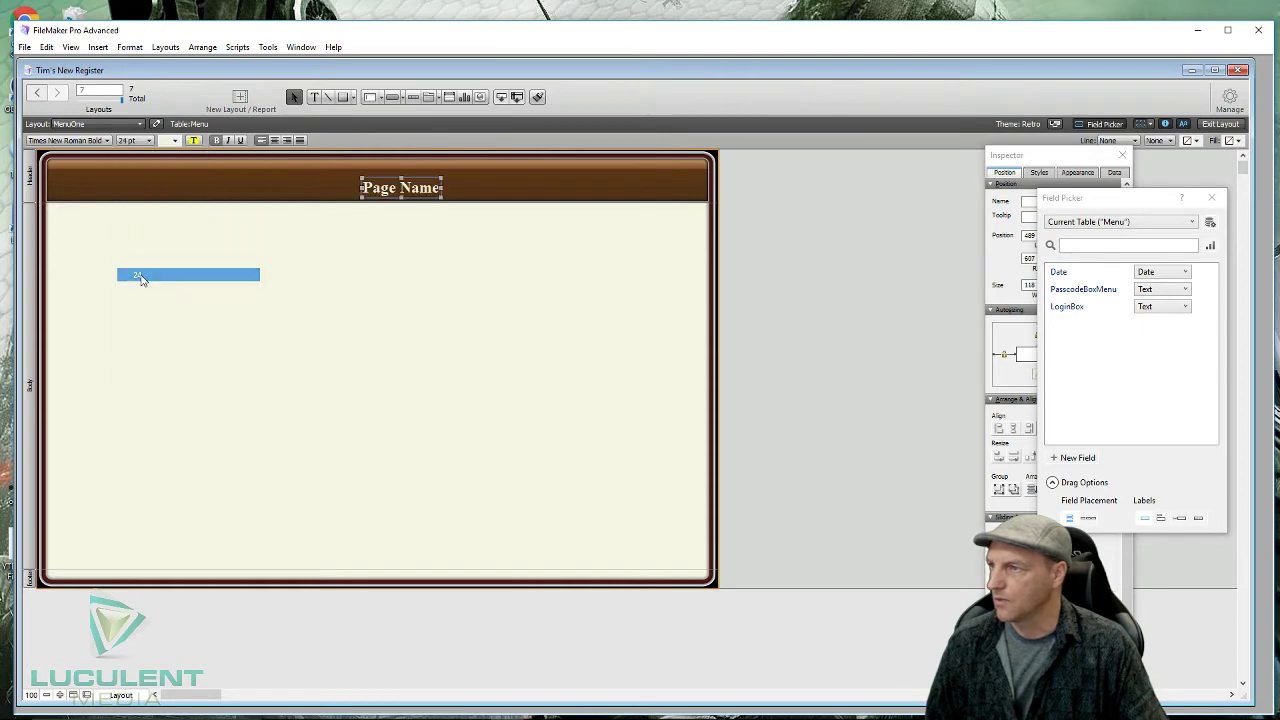
click(150, 141)
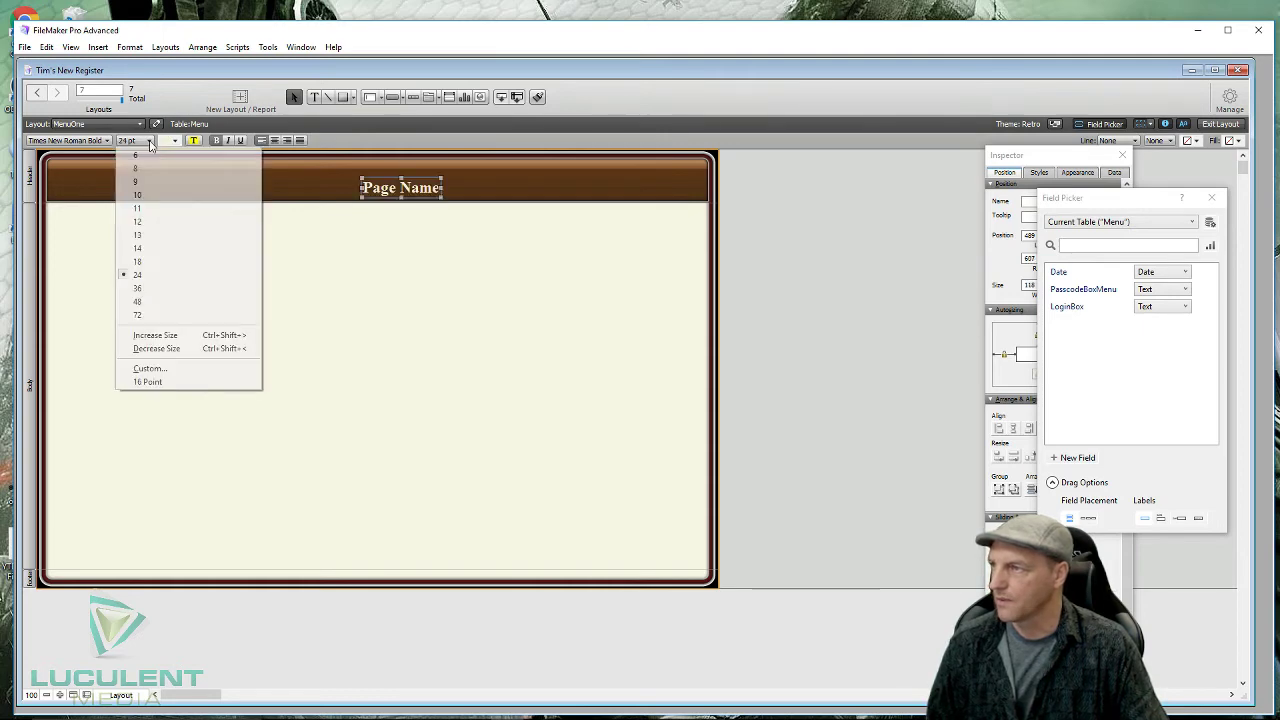
click(148, 301)
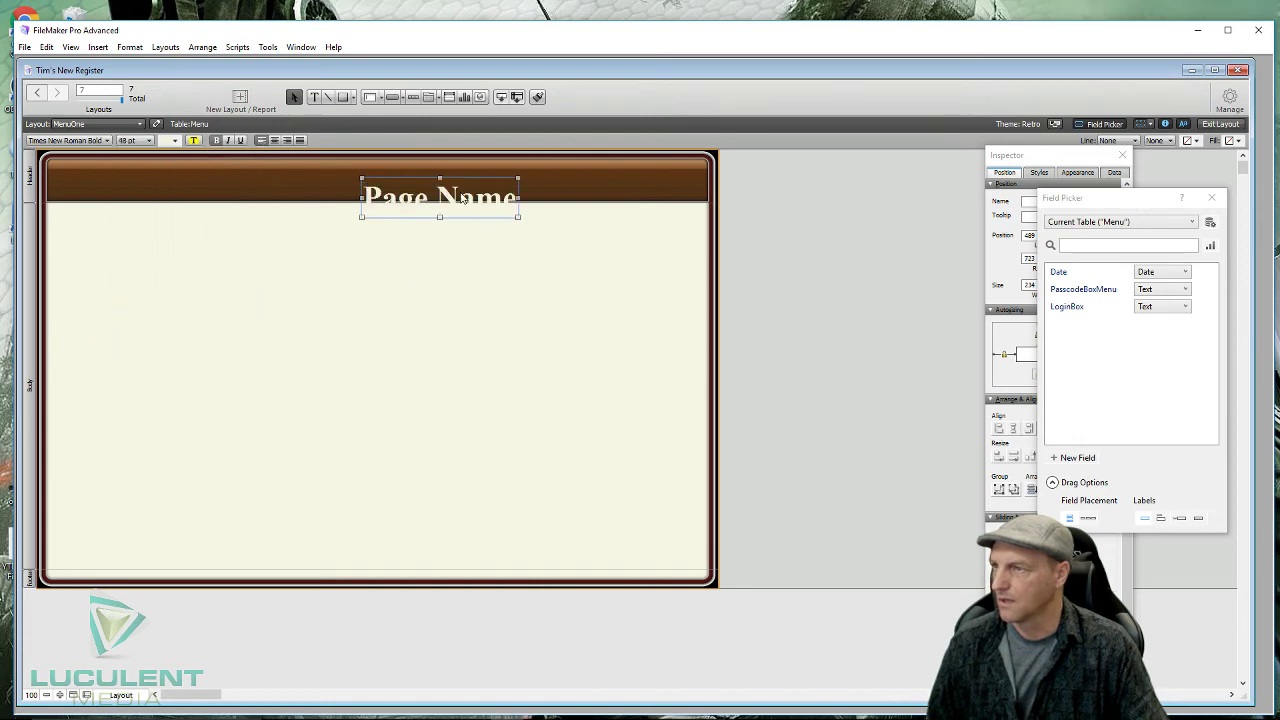
drag(443, 198, 147, 177)
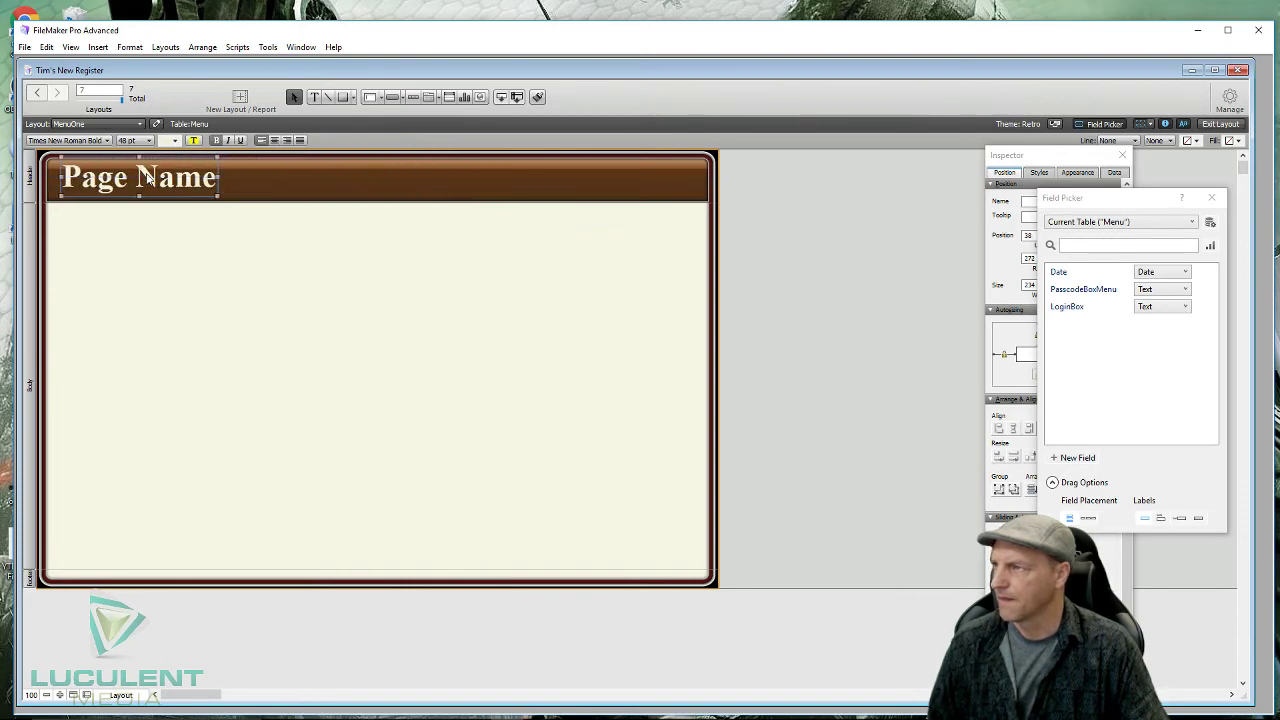
click(315, 190)
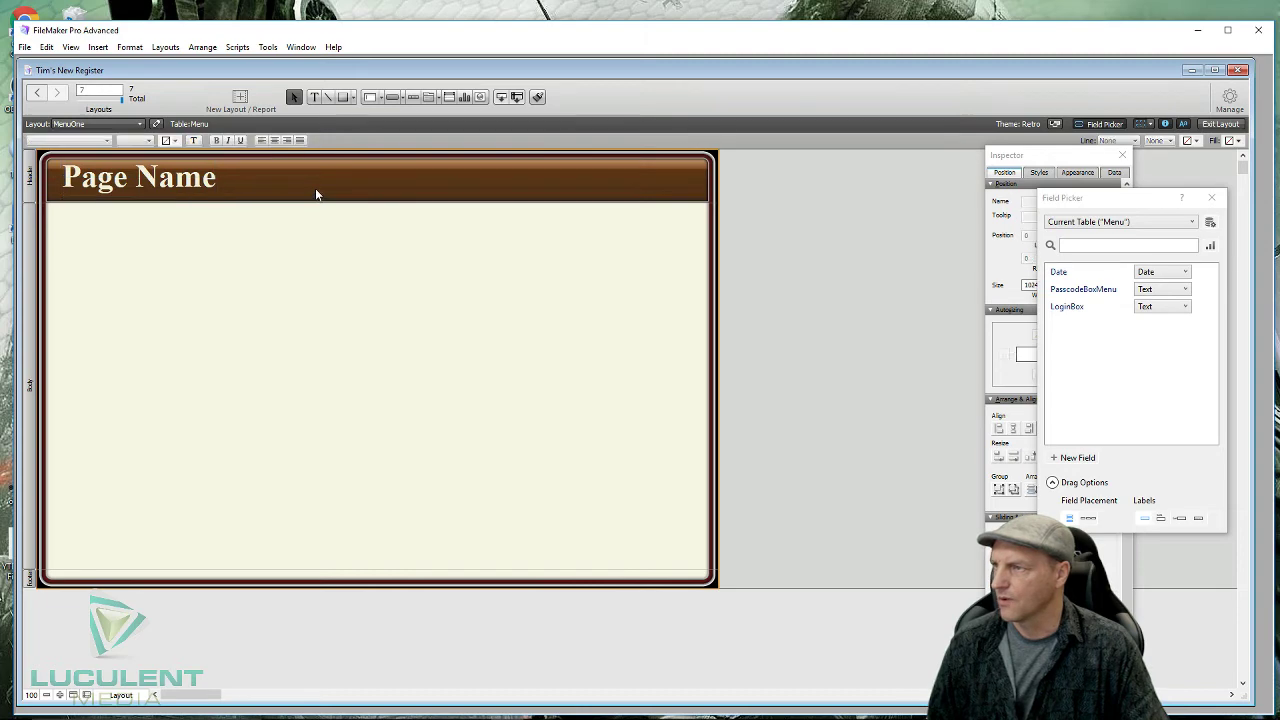
- Insert a Date merge field in the header and set it to 18 pt
click(315, 97)
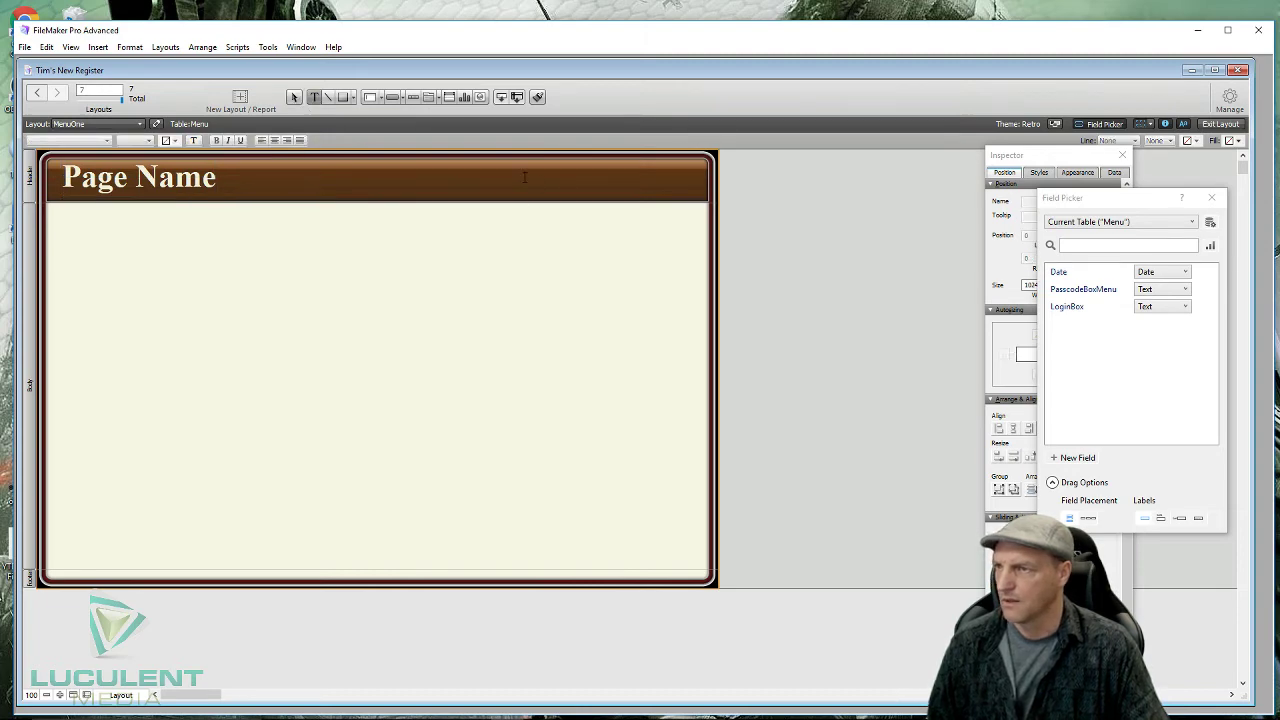
click(524, 179)
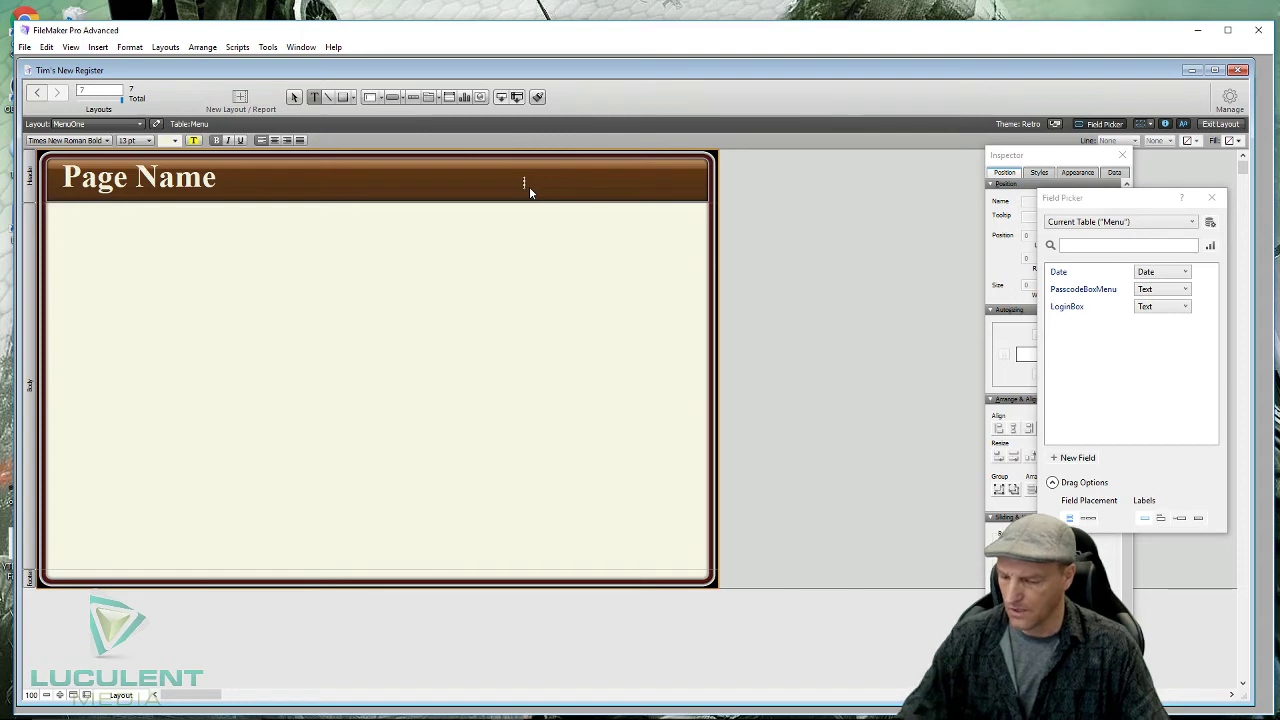
key(ctrl+m)
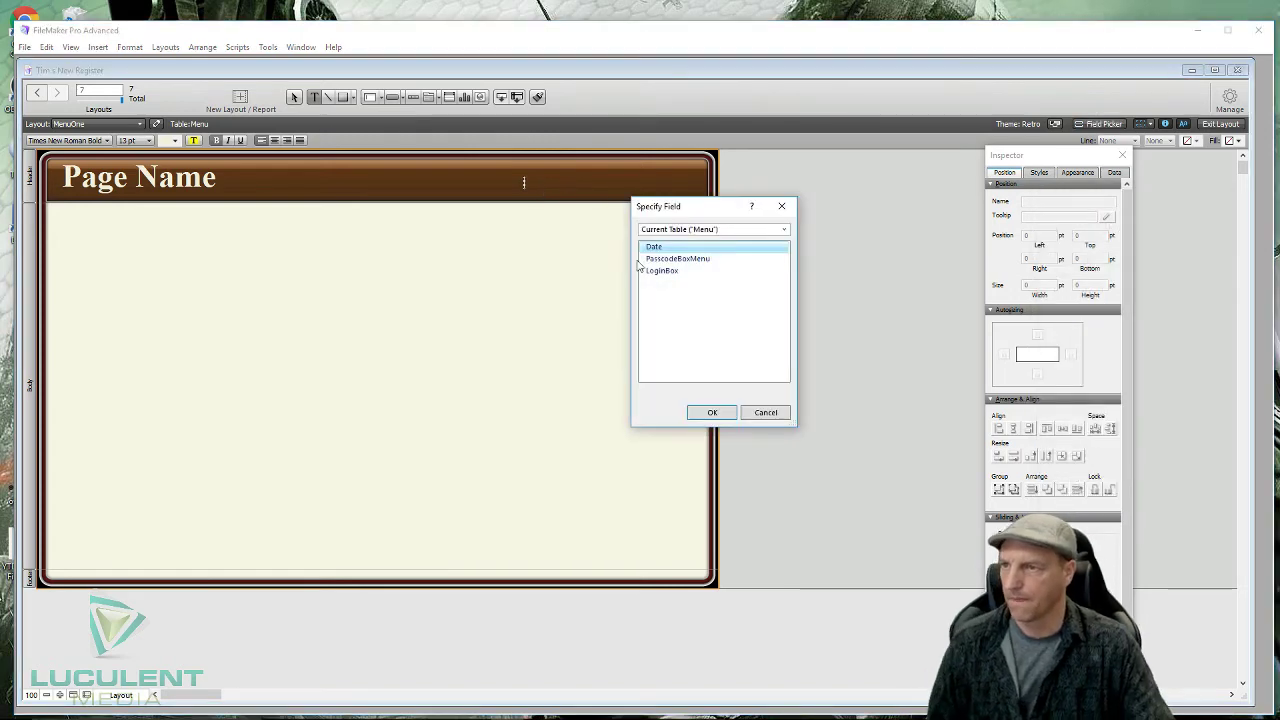
double_click(653, 248)
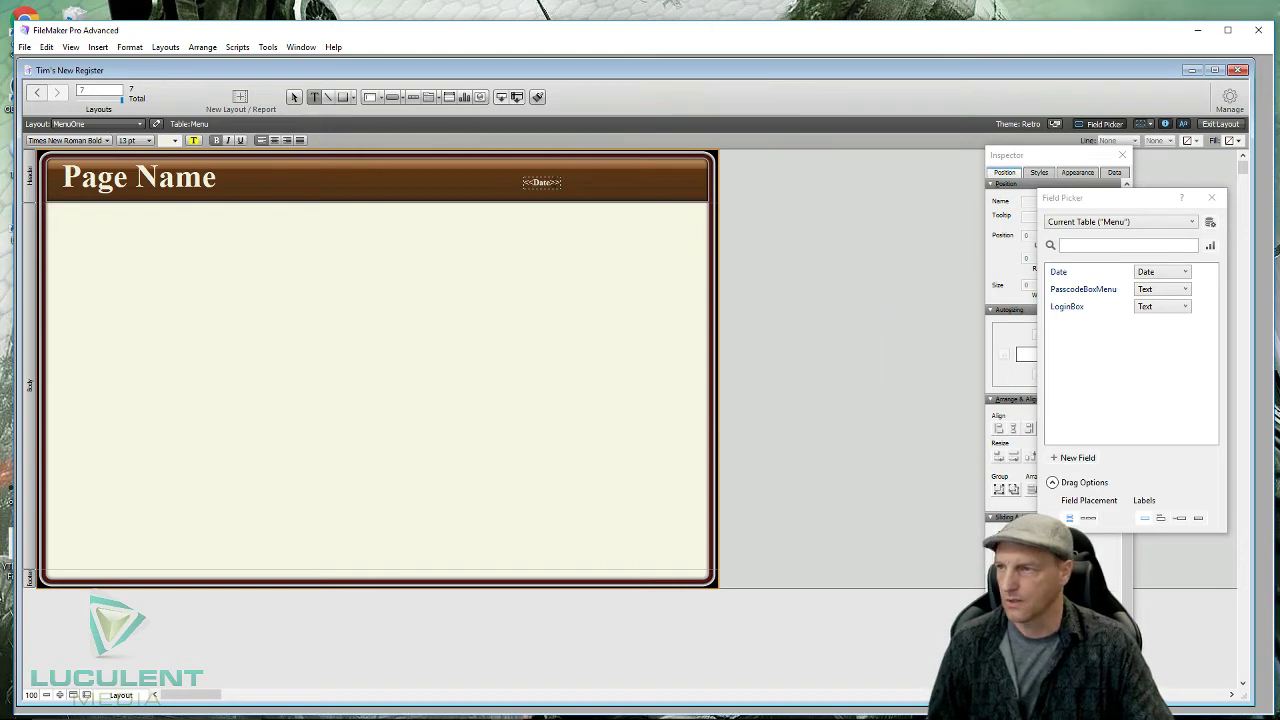
click(149, 140)
click(541, 182)
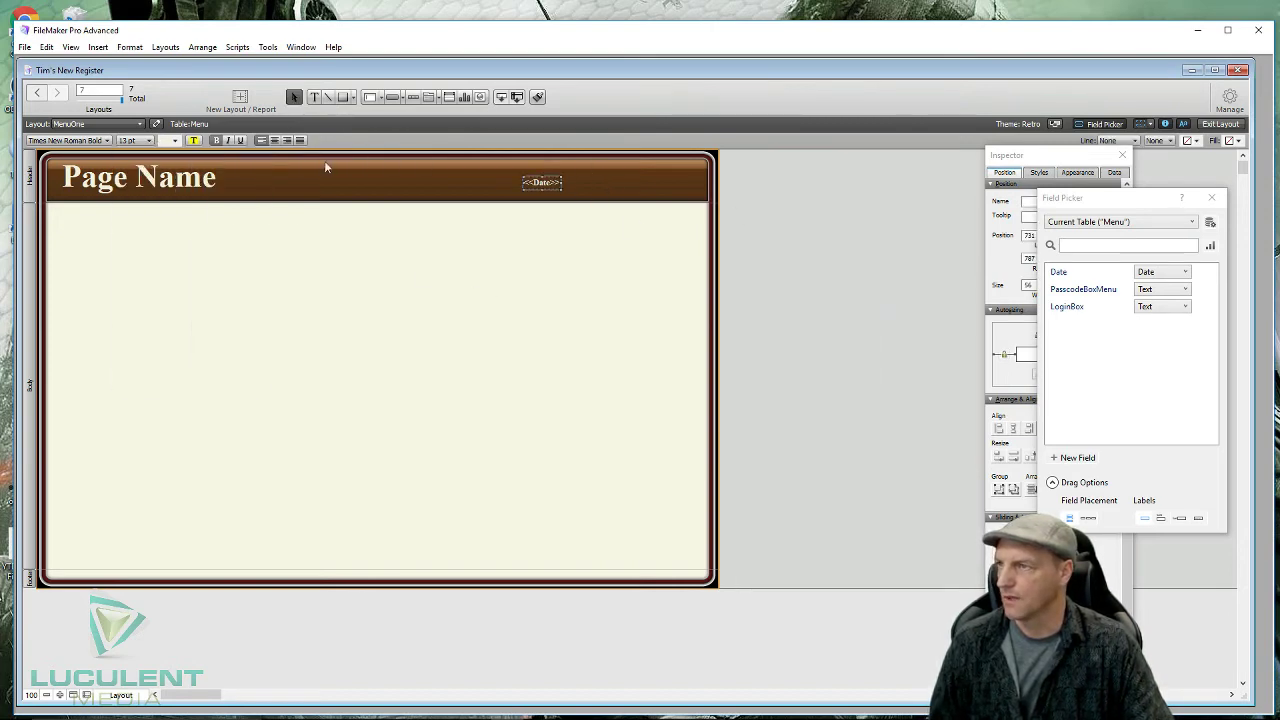
click(148, 140)
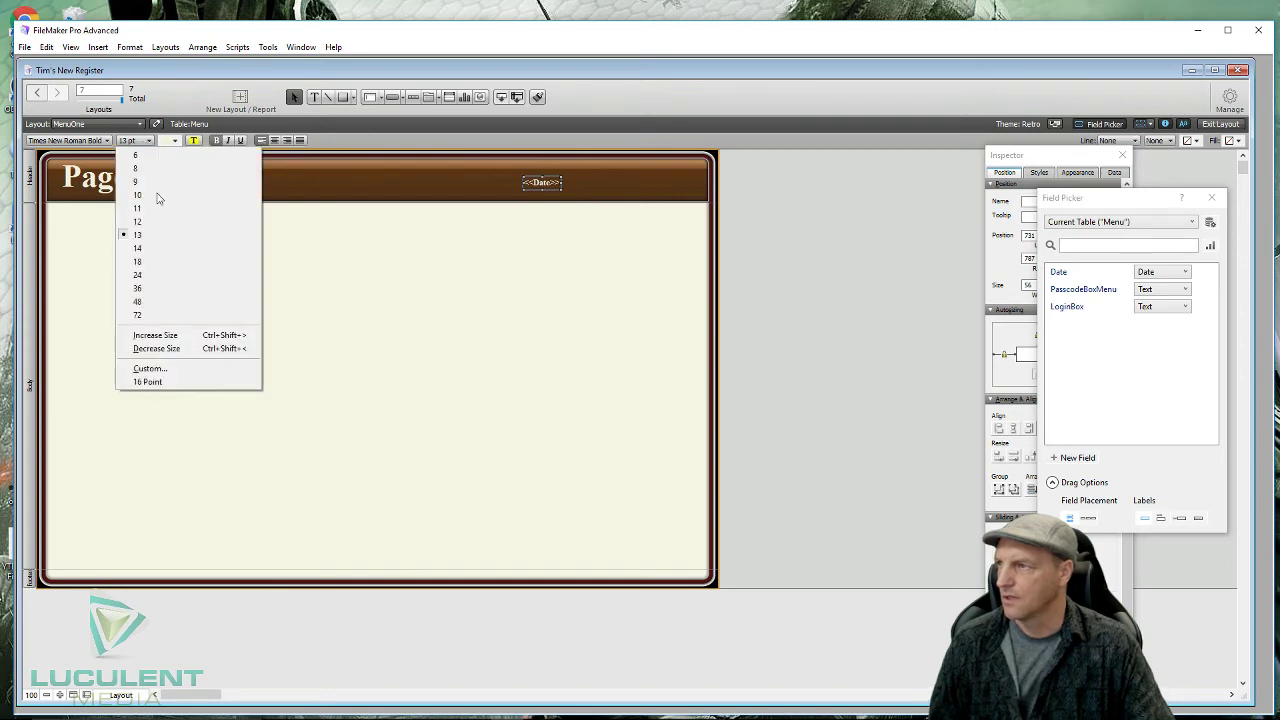
click(259, 261)
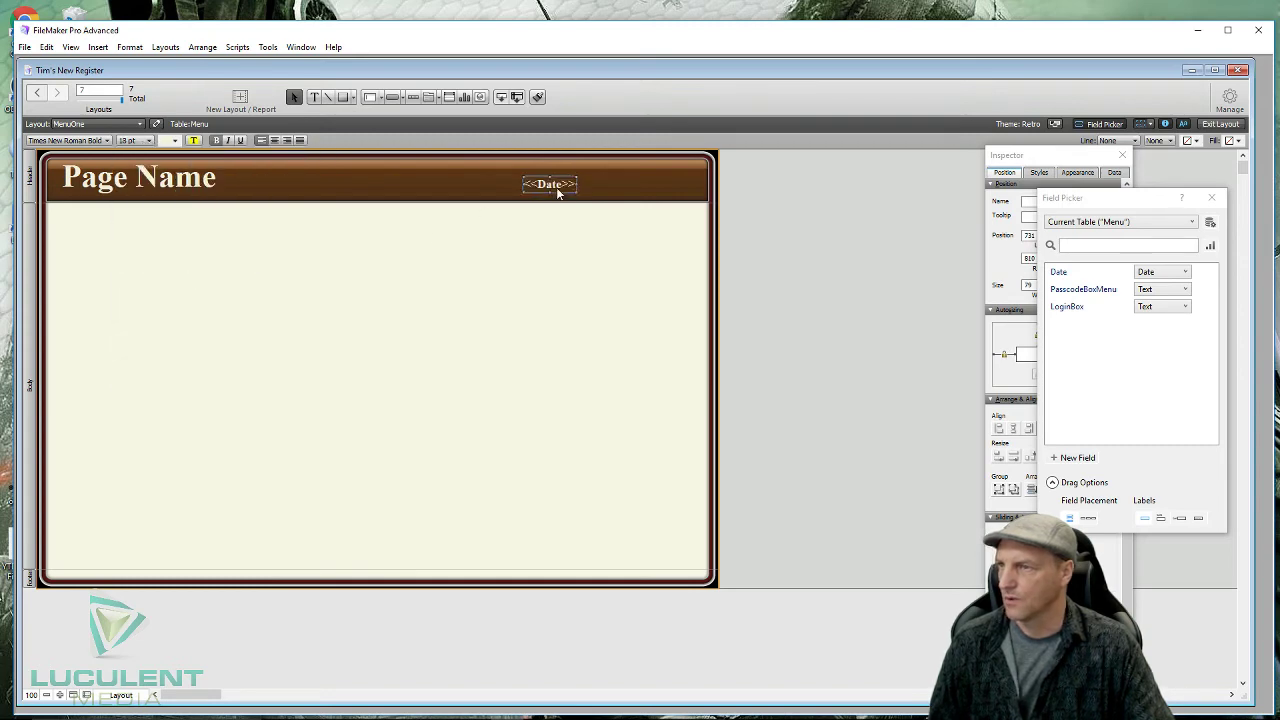
- Move the Date field to the header's right end, widen it, and right-align it
drag(552, 184, 679, 188)
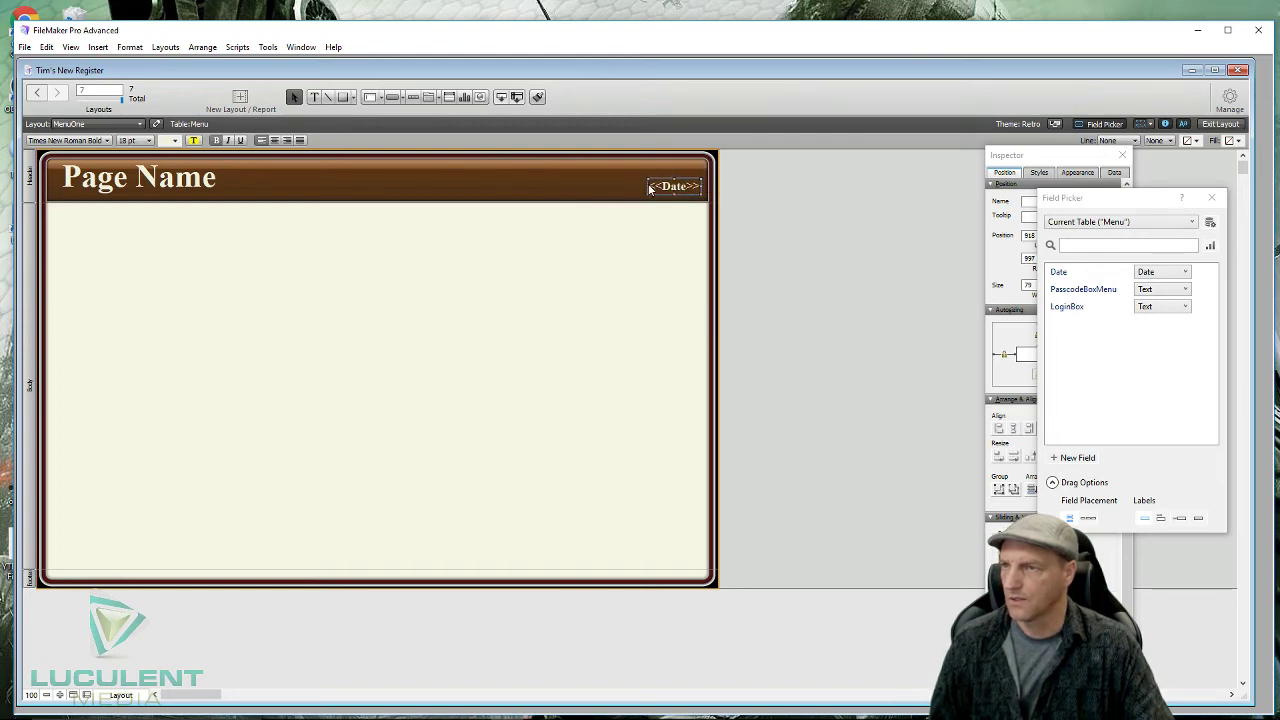
drag(647, 186, 587, 186)
drag(590, 186, 591, 186)
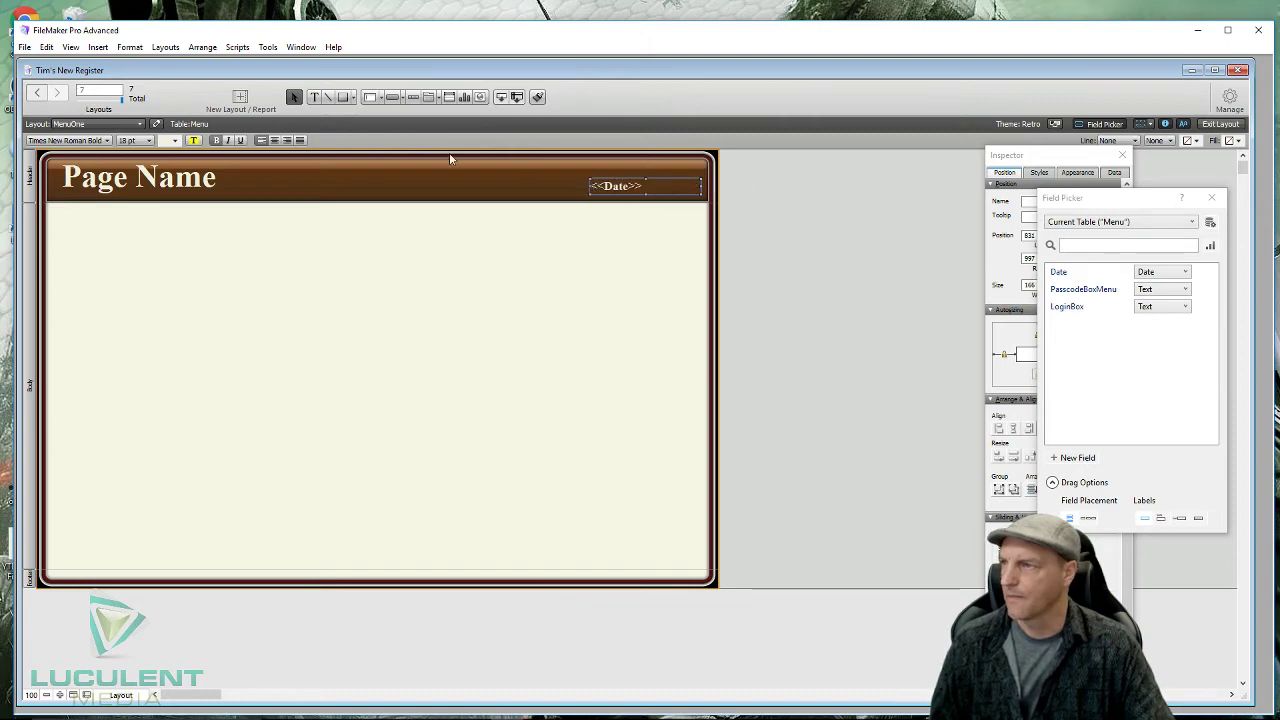
click(290, 141)
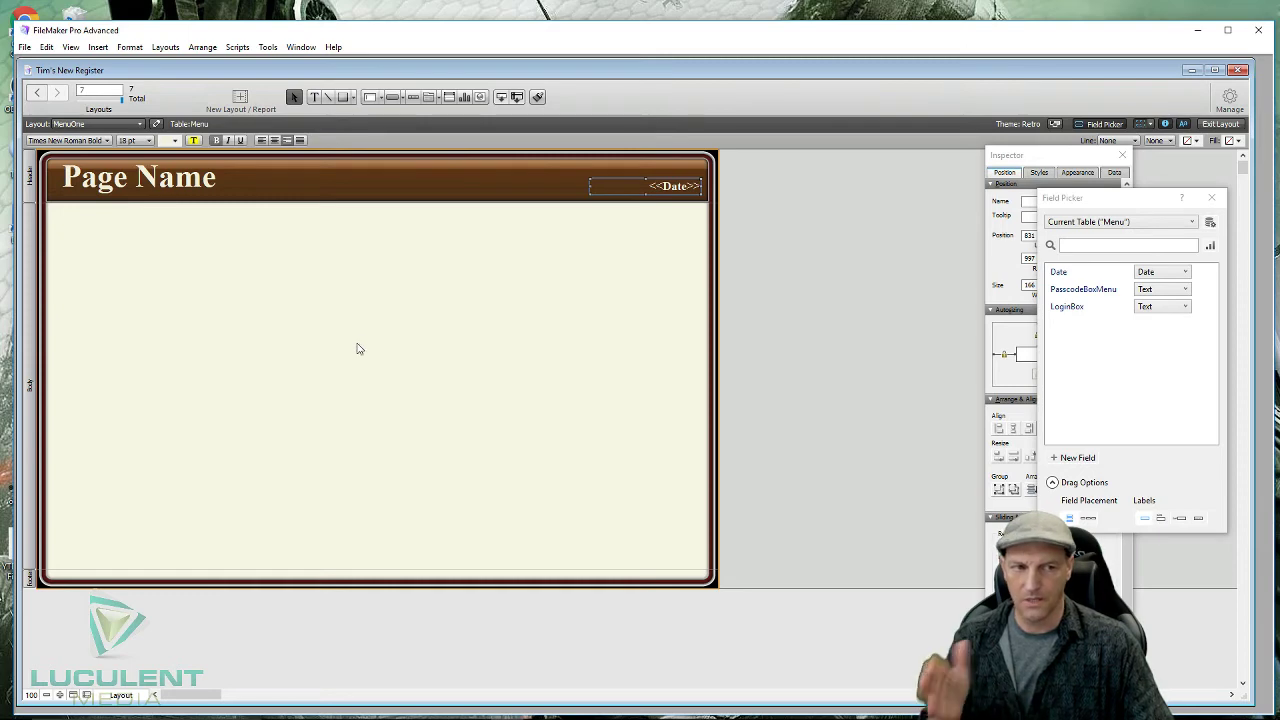
click(357, 348)
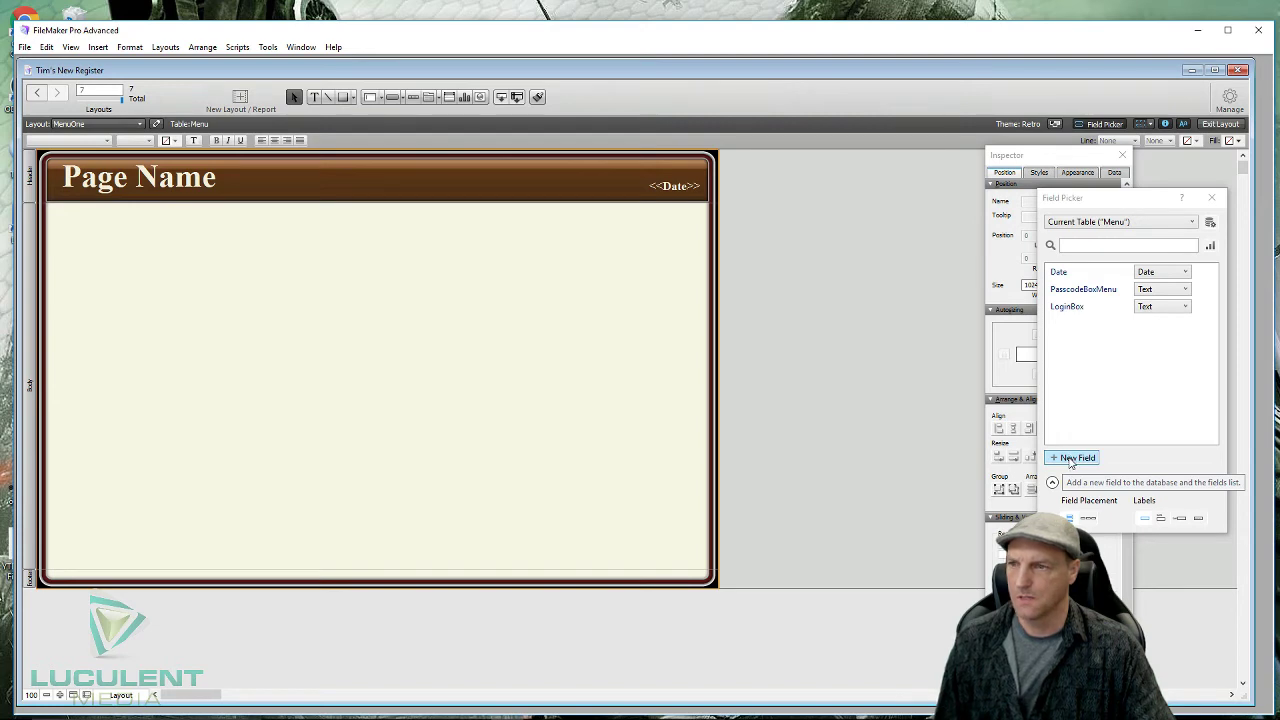
- Create a NumbLoc text field in Field Picker and drag it into the header above Date
click(1070, 458)
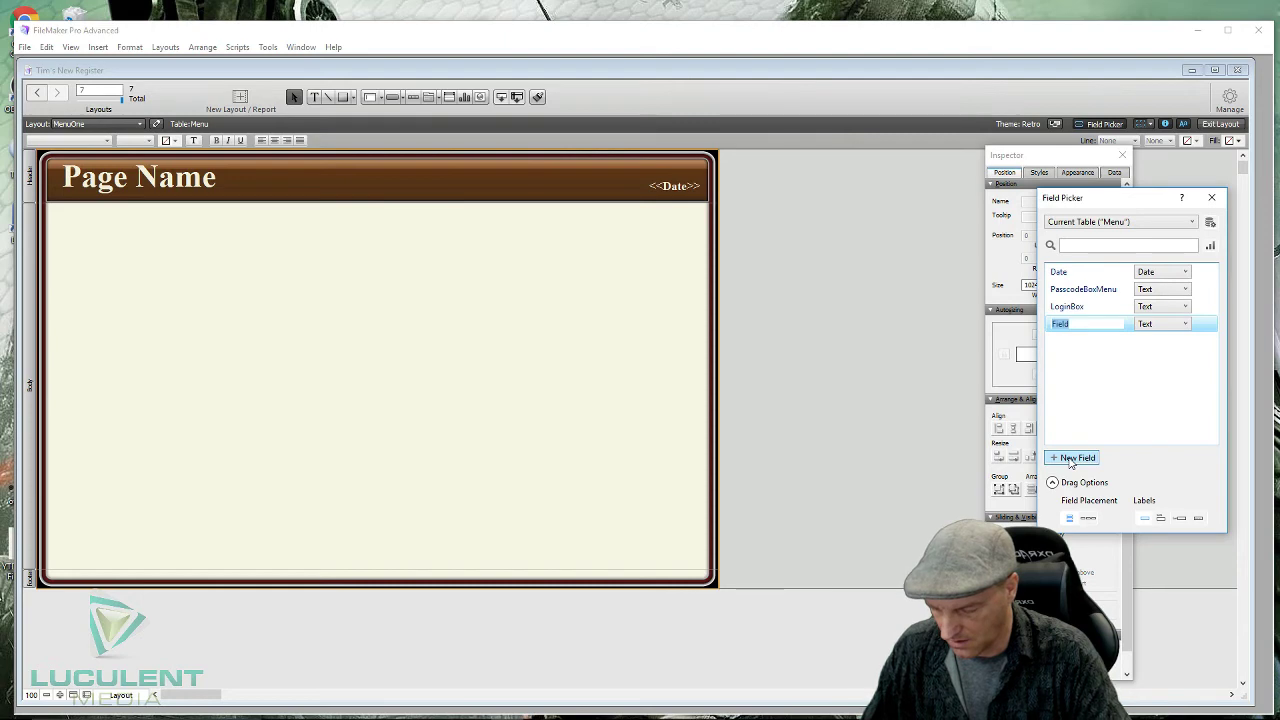
text(Numb)
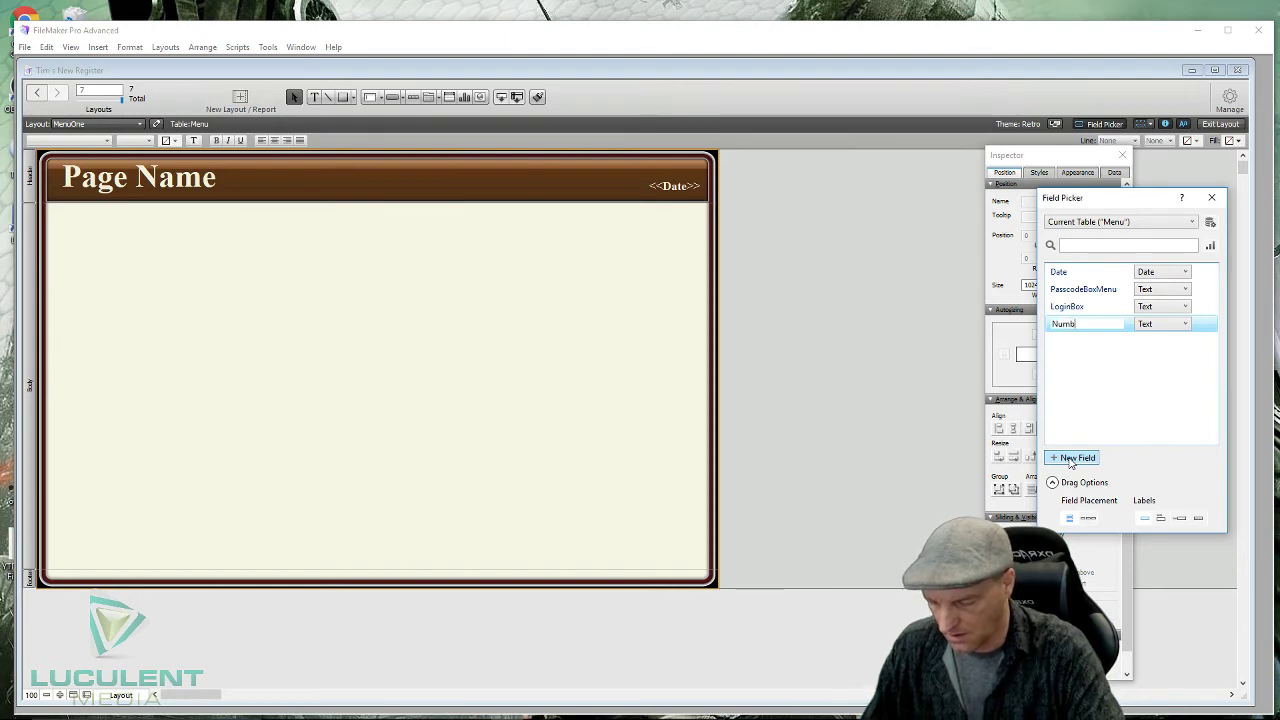
text(Loc)
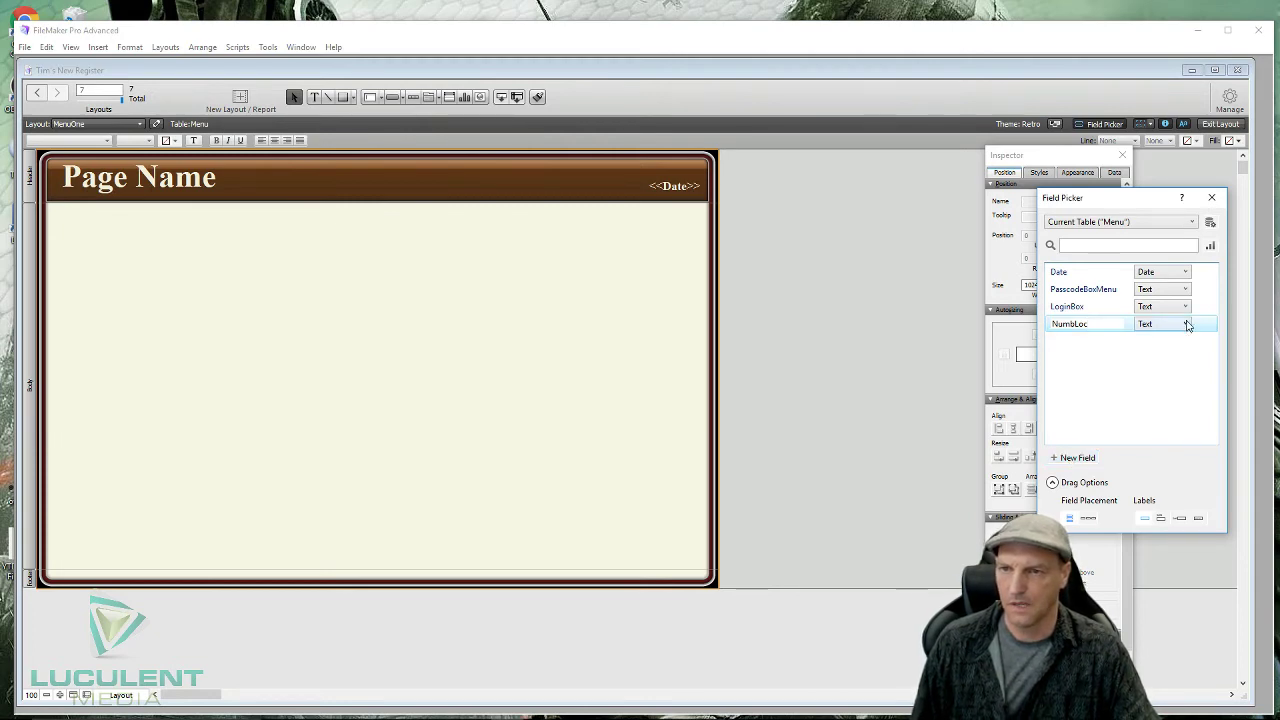
click(1109, 376)
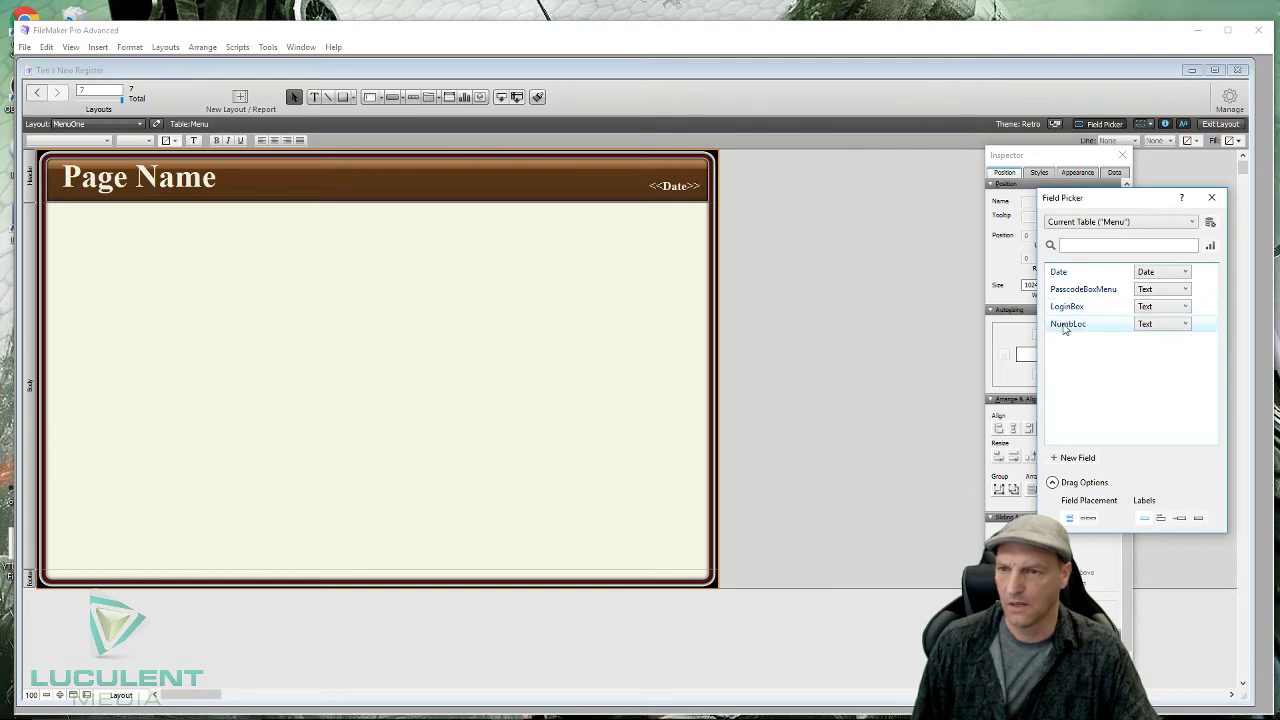
drag(1066, 325, 534, 166)
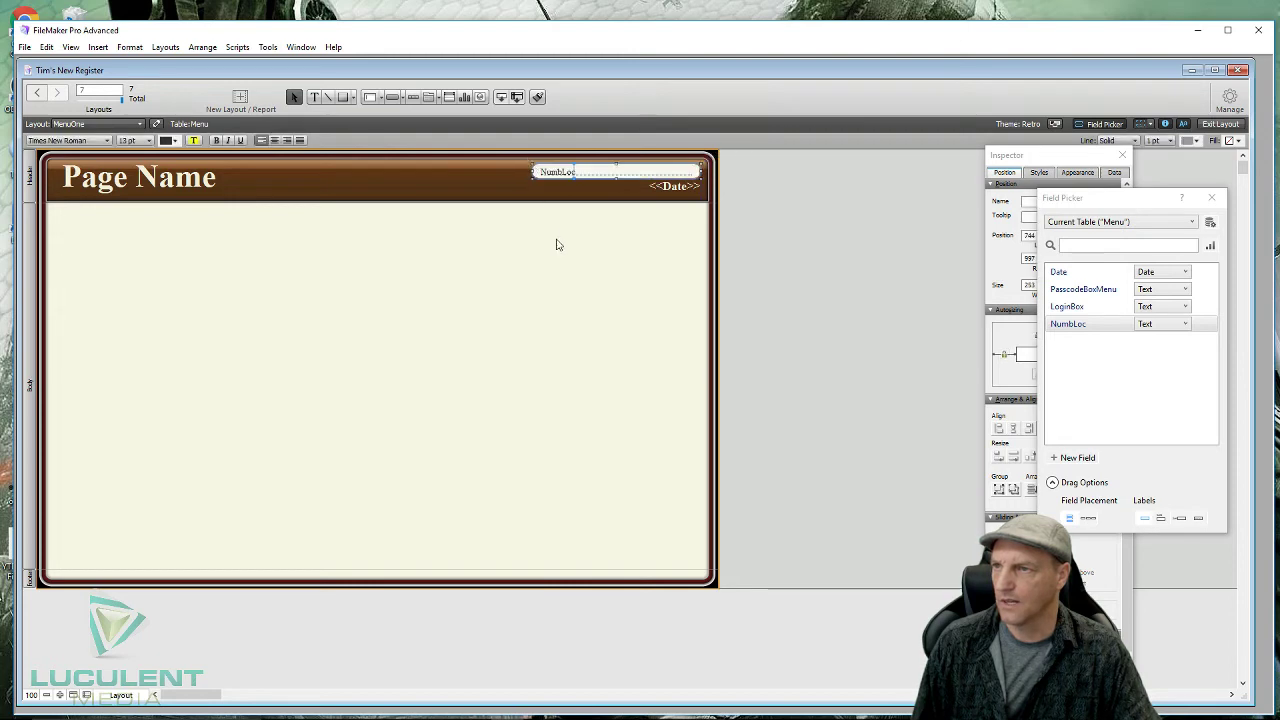
- Give the NumbLoc field no fill and no border line
click(1213, 202)
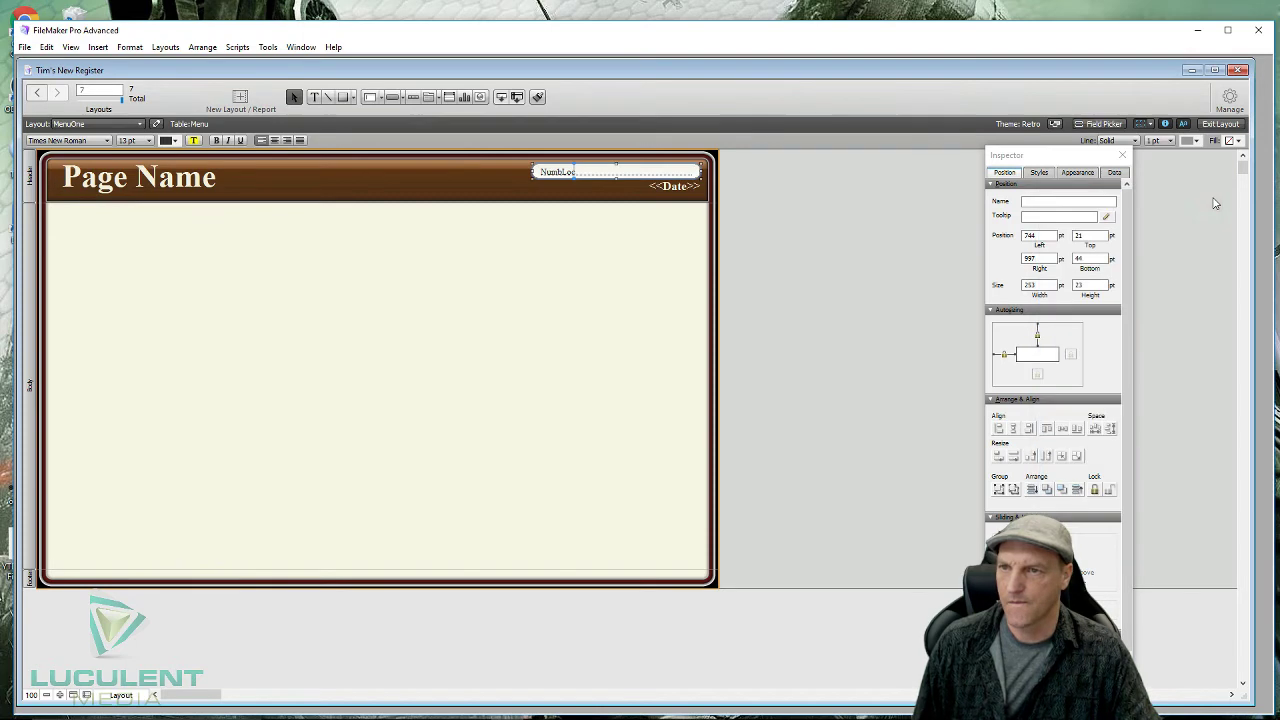
click(1080, 175)
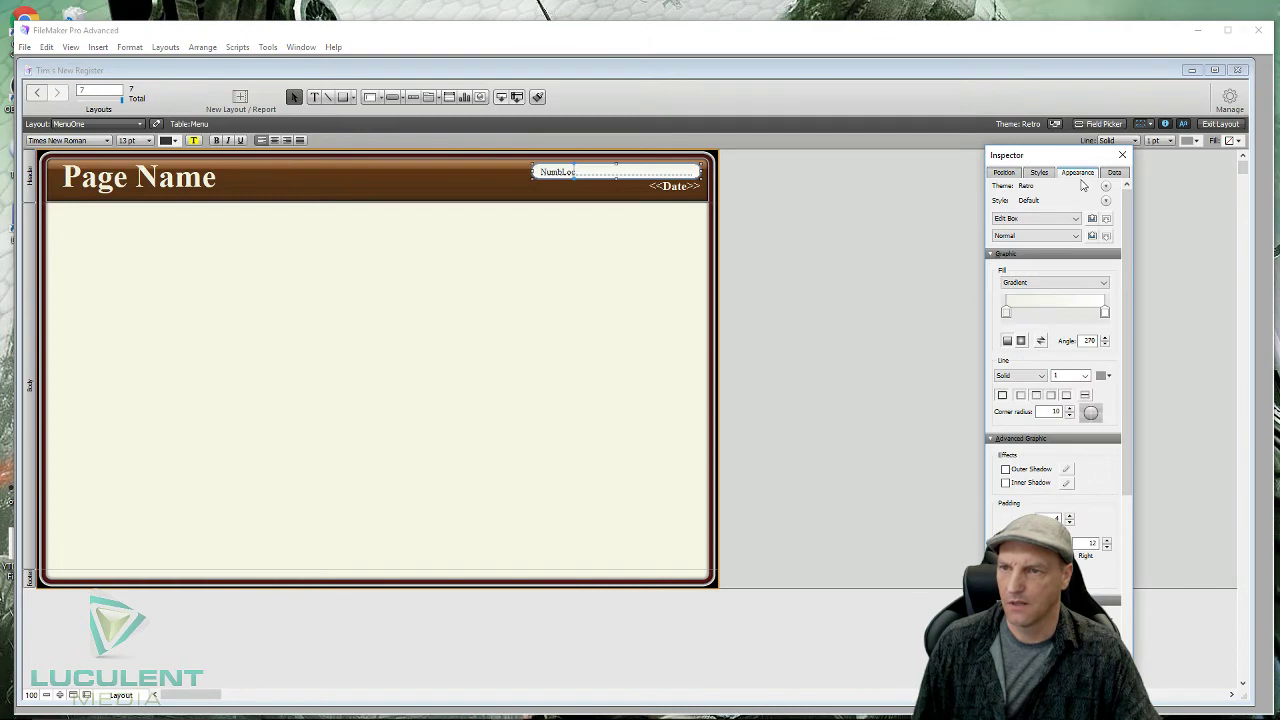
click(1107, 287)
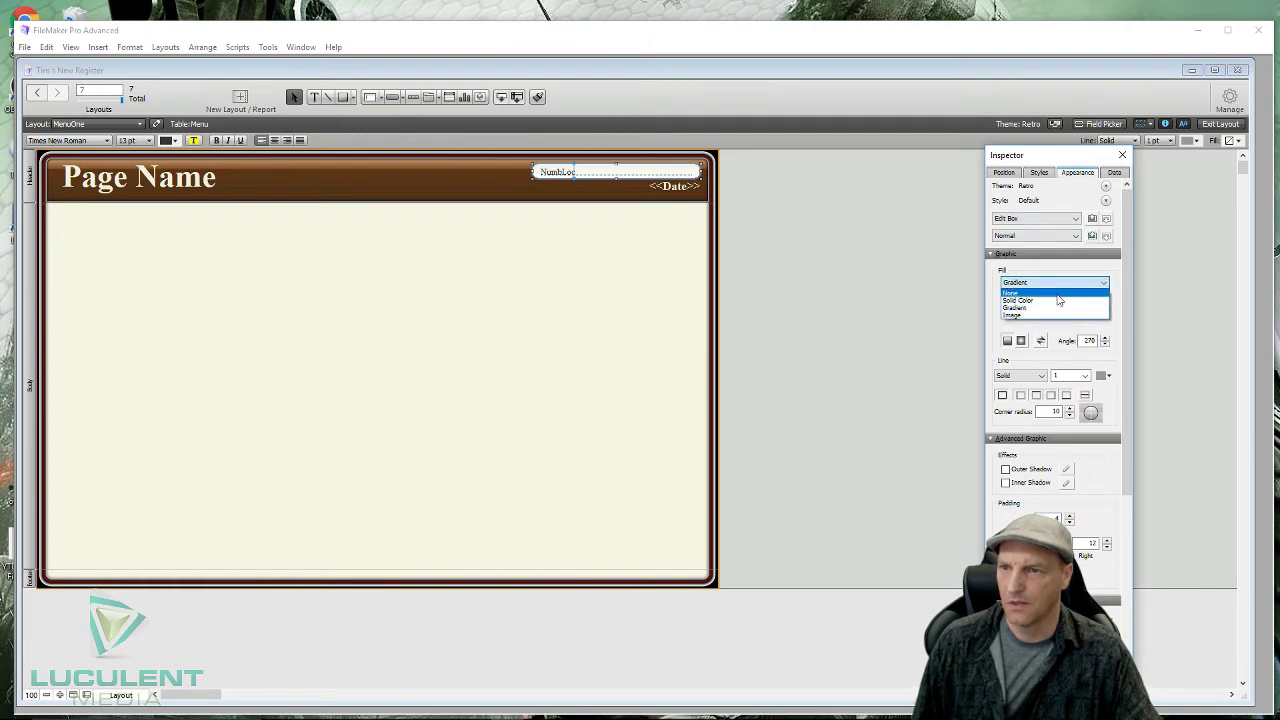
click(1057, 294)
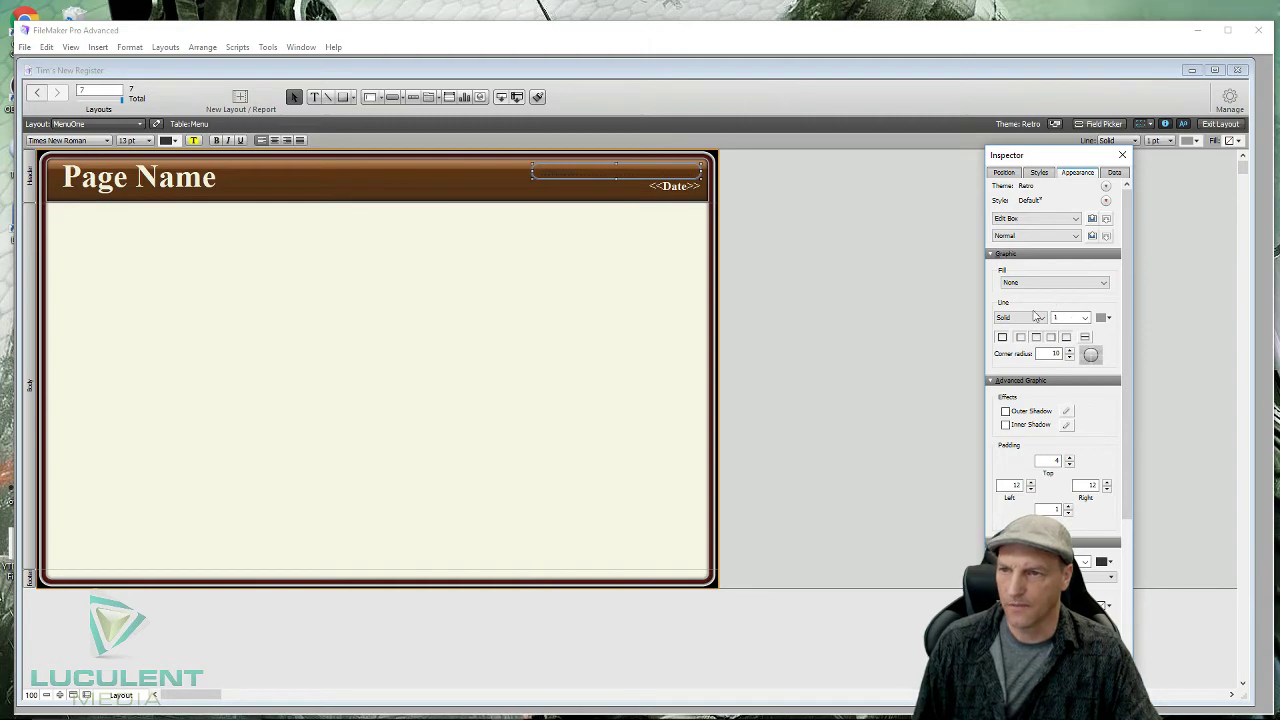
click(1041, 318)
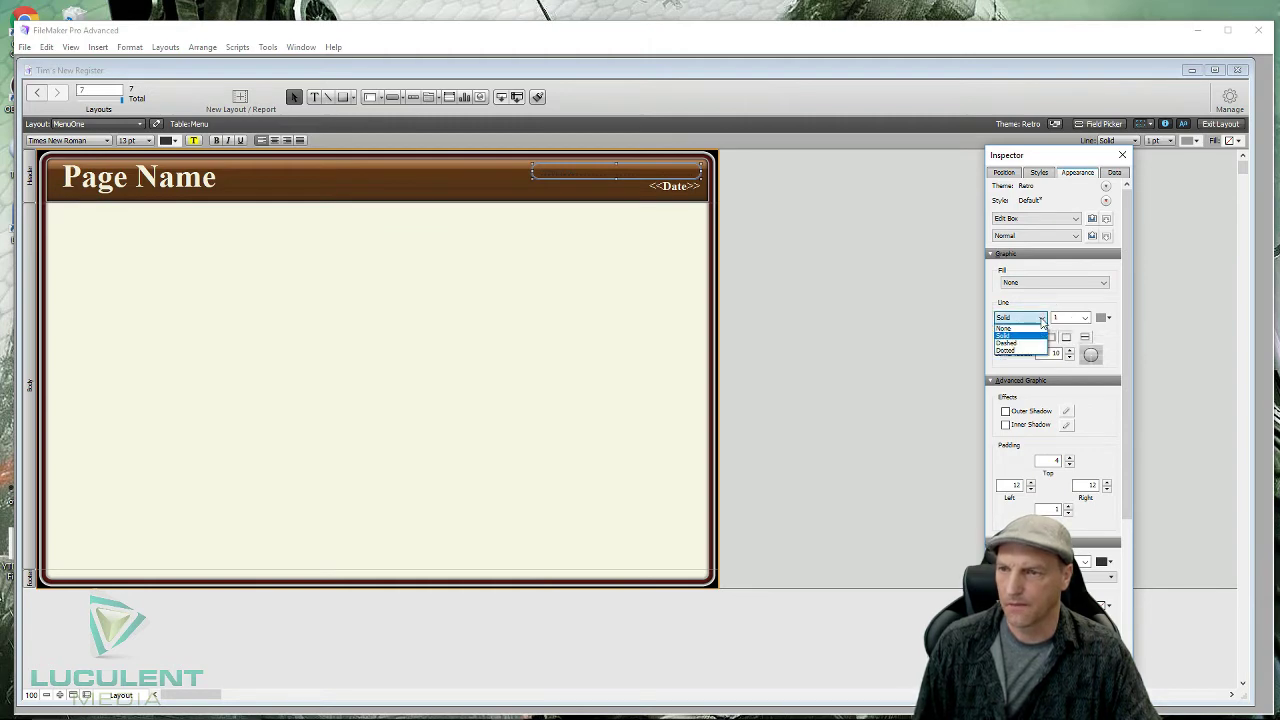
click(1027, 330)
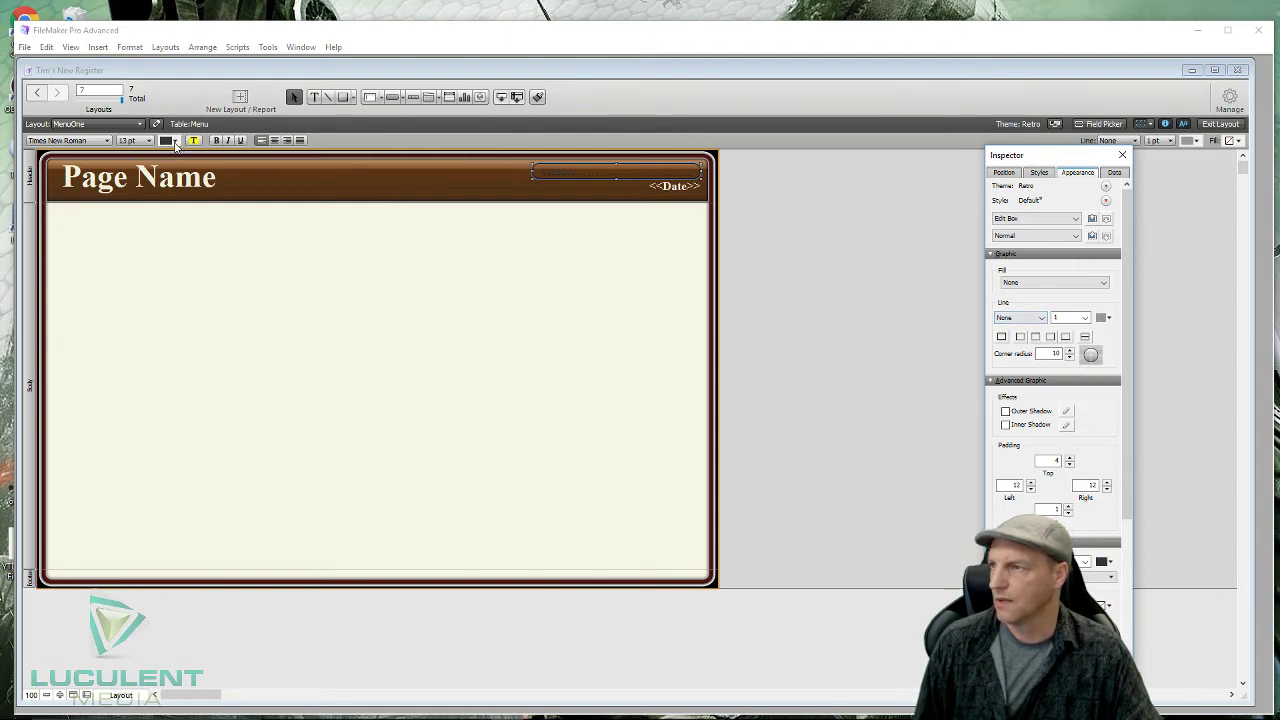
- Make the NumbLoc text orange, 14 pt, and right-aligned
click(175, 142)
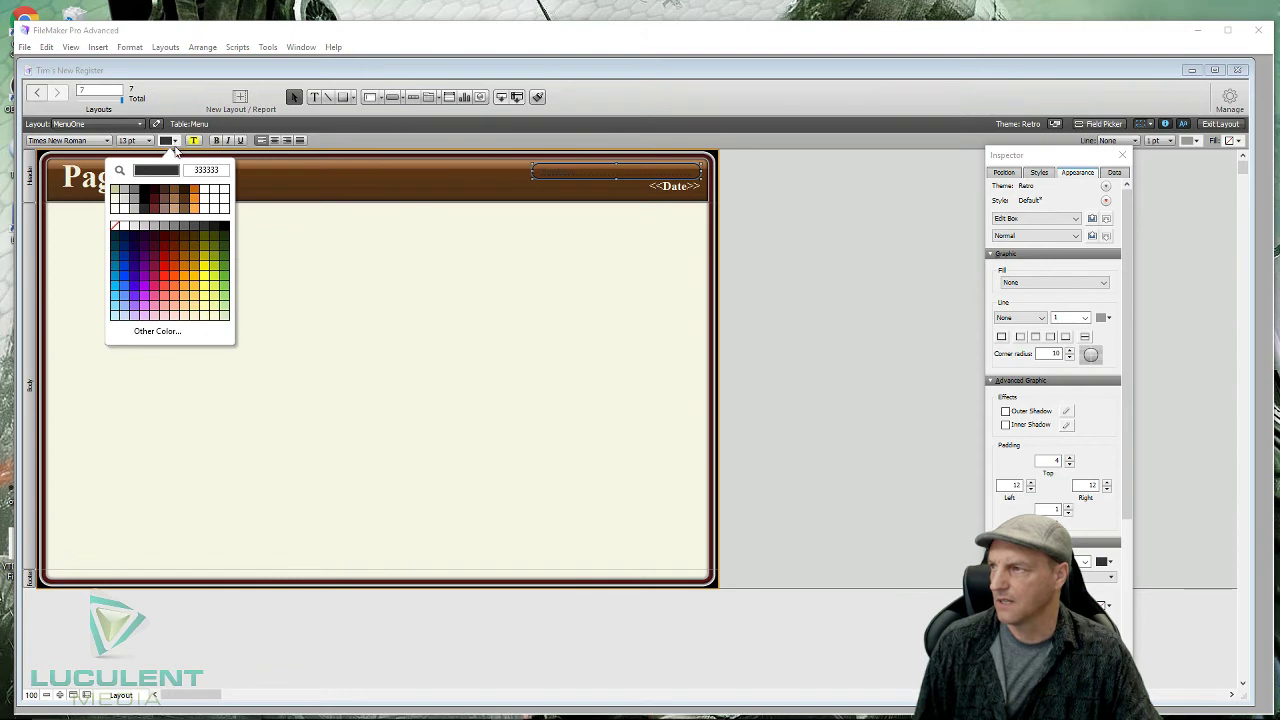
click(176, 290)
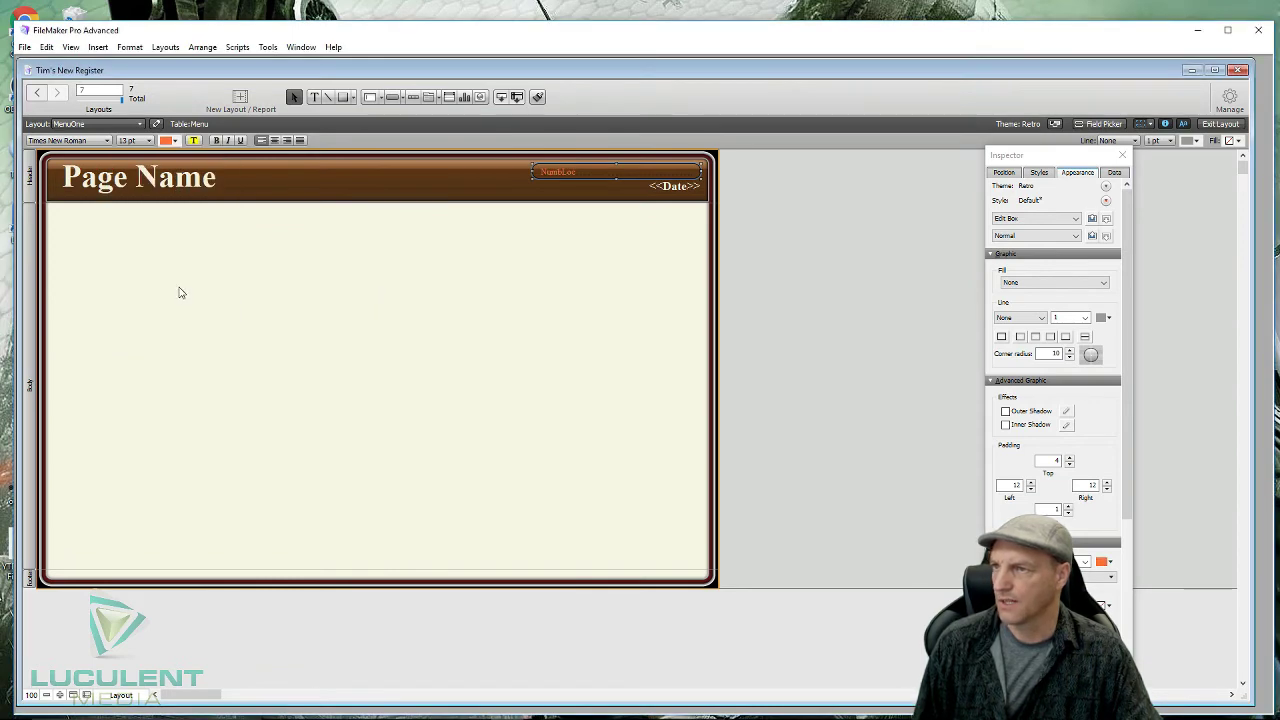
click(148, 141)
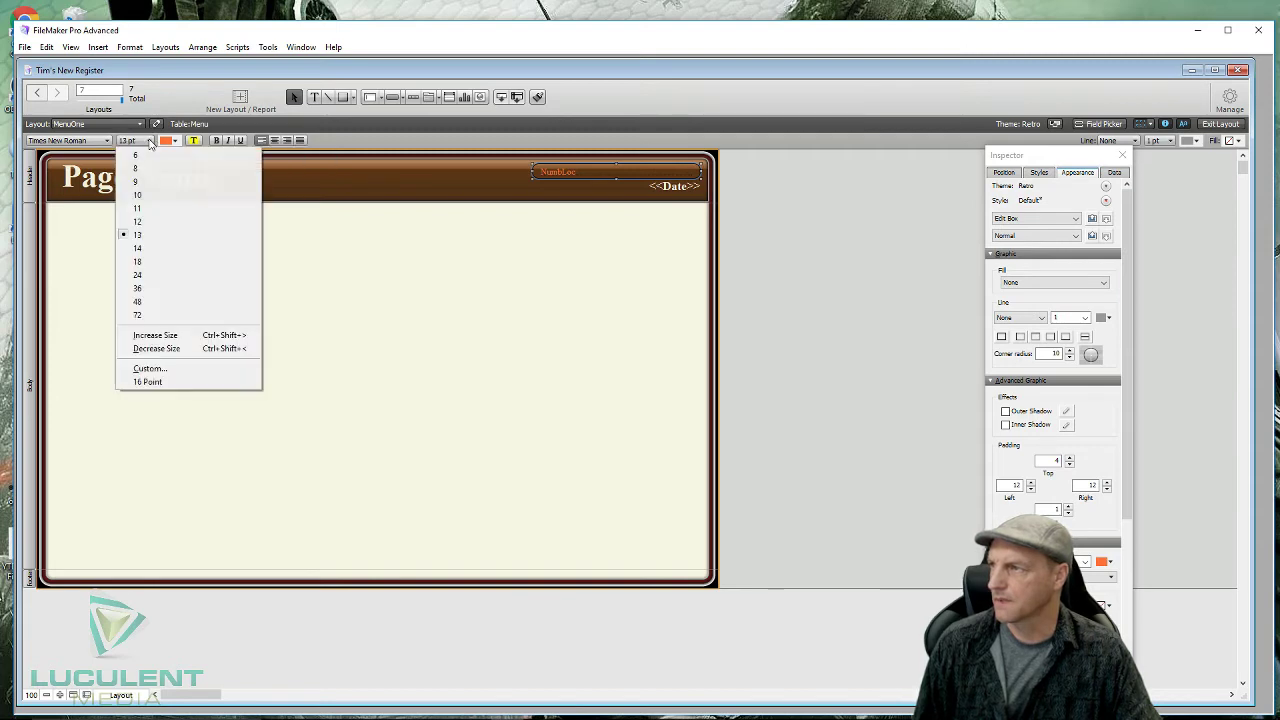
click(149, 248)
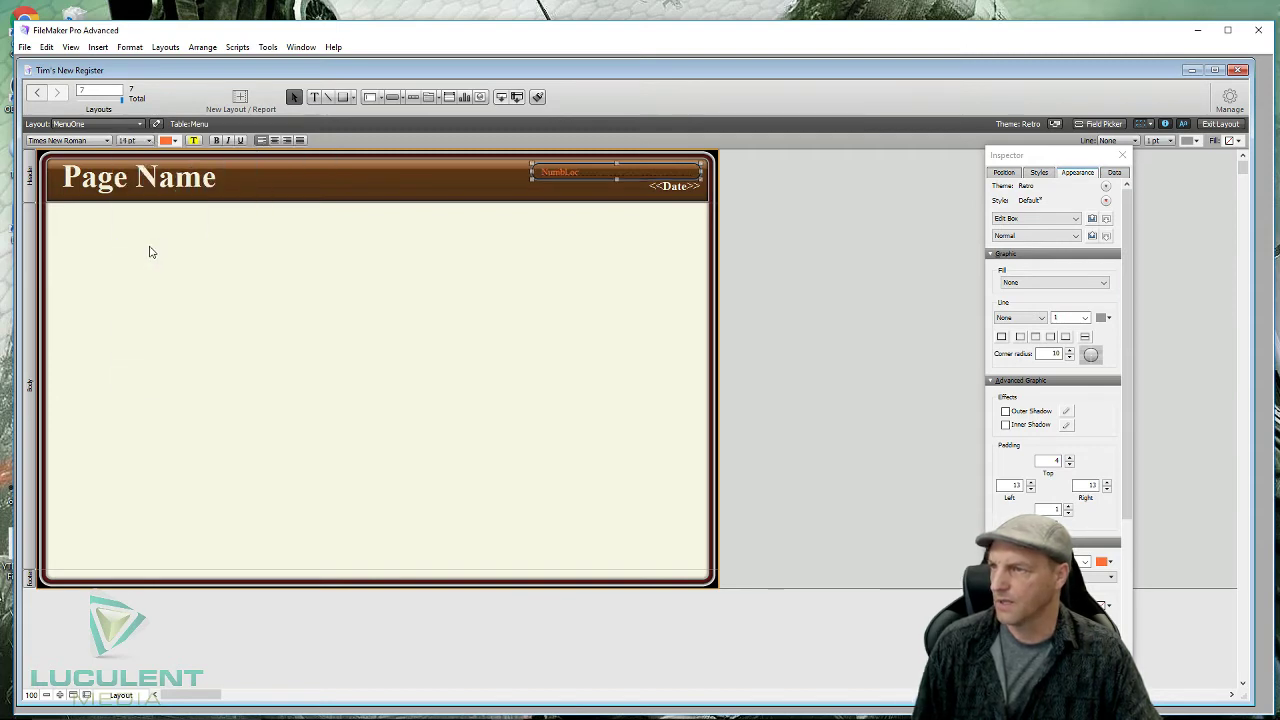
click(287, 141)
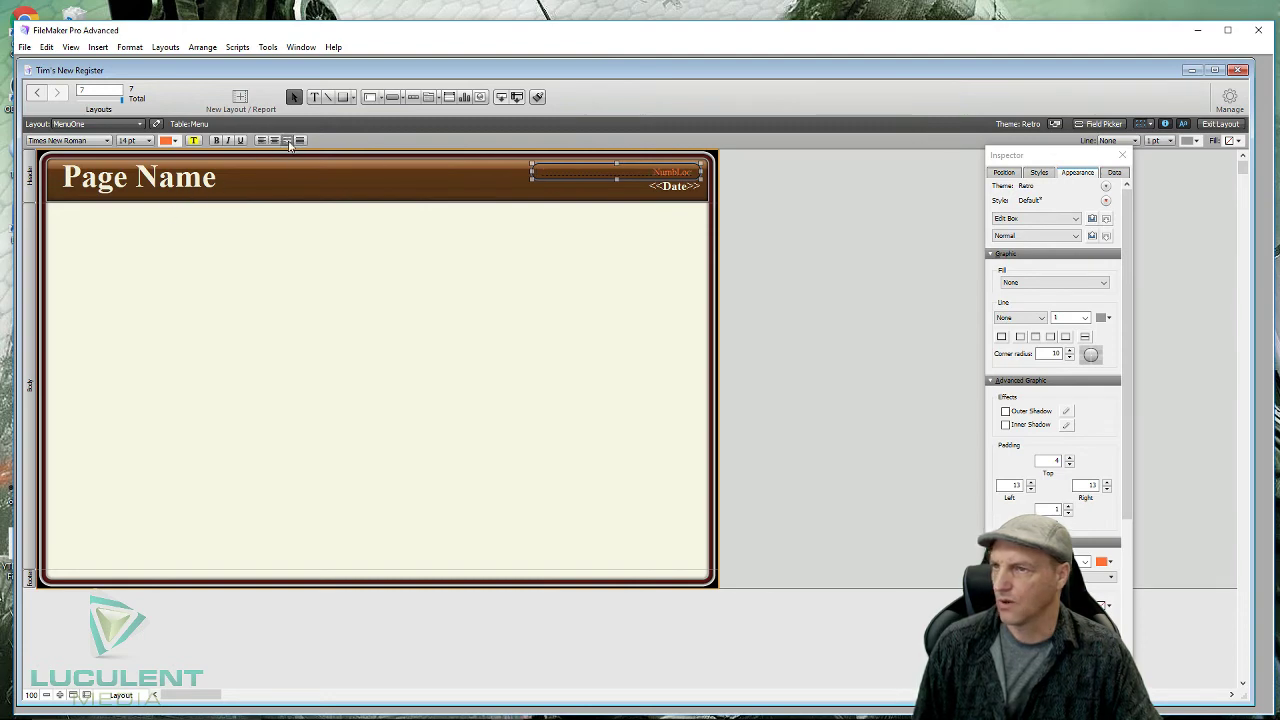
click(584, 298)
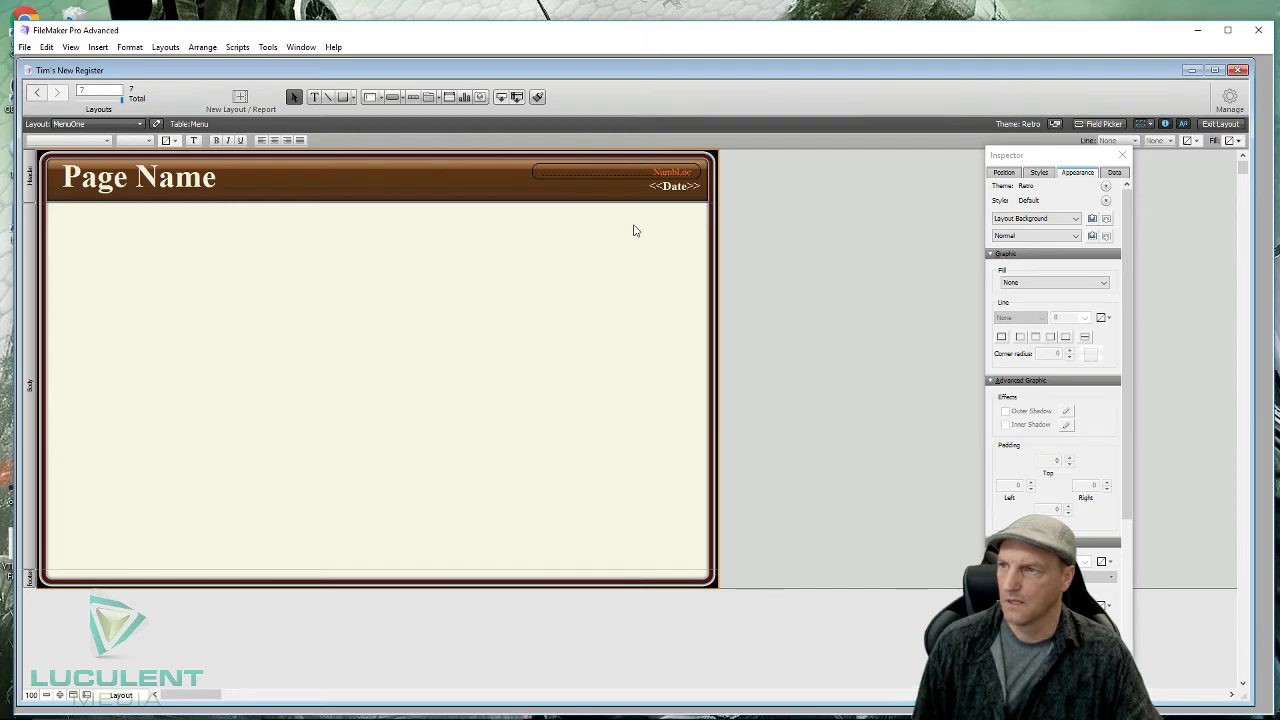
click(1225, 126)
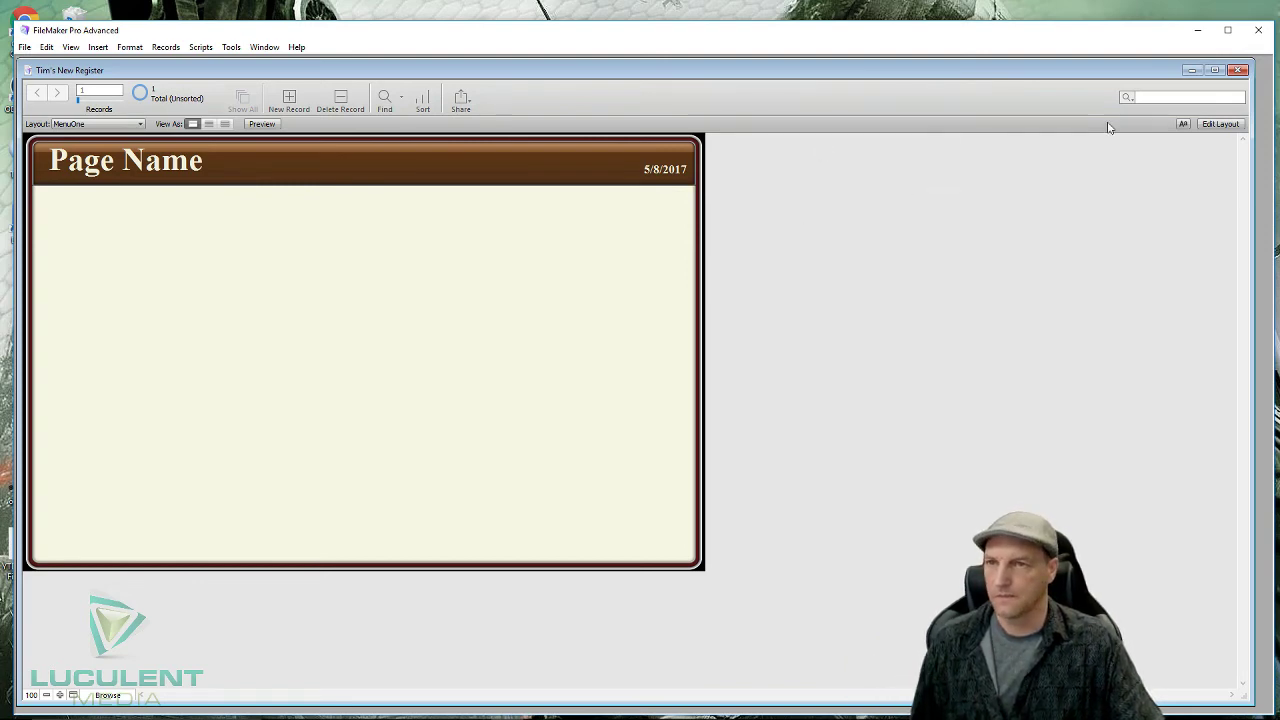
click(1205, 124)
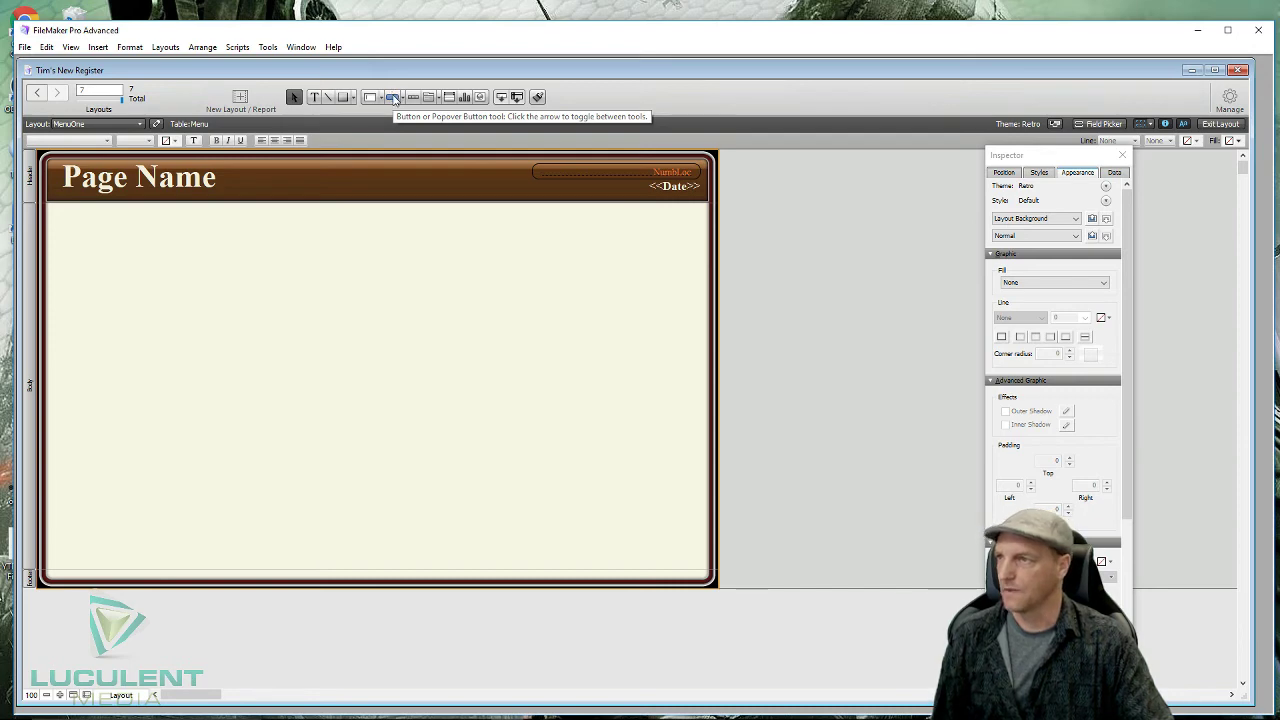
- Draw a button at the body's top-left labelled 'Ice Cream' with 18 pt text
click(393, 97)
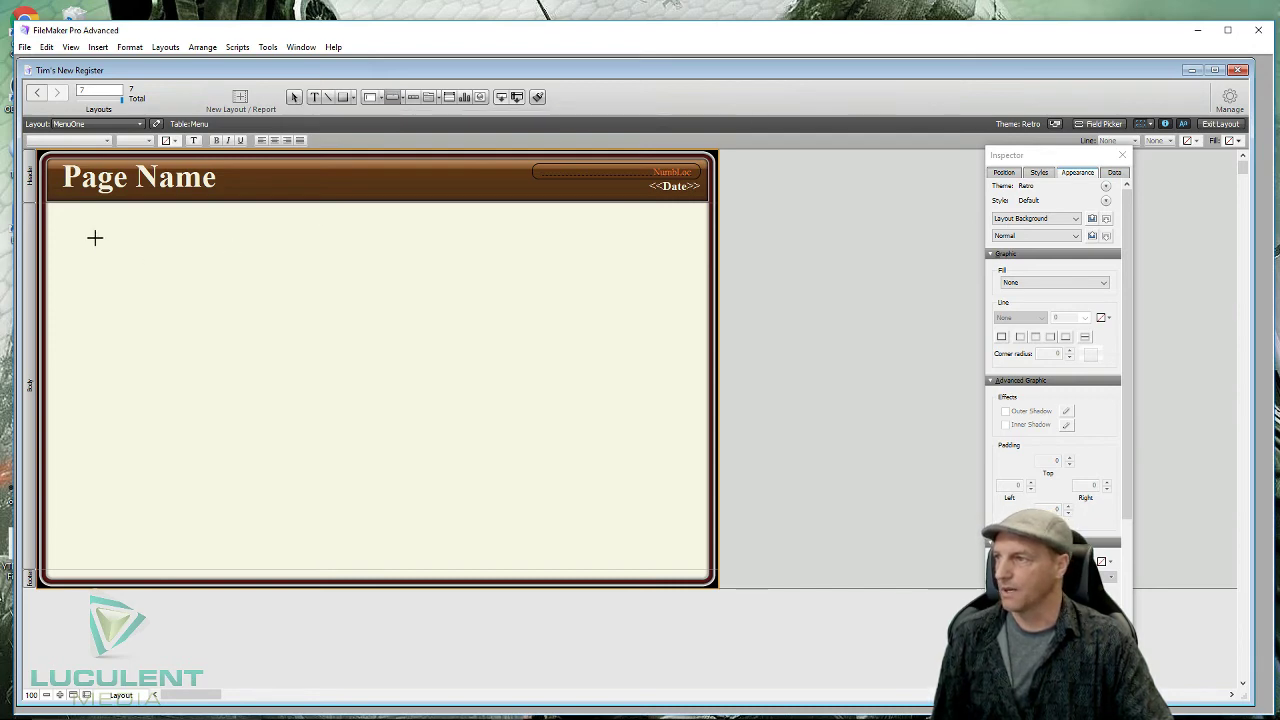
drag(82, 233, 163, 266)
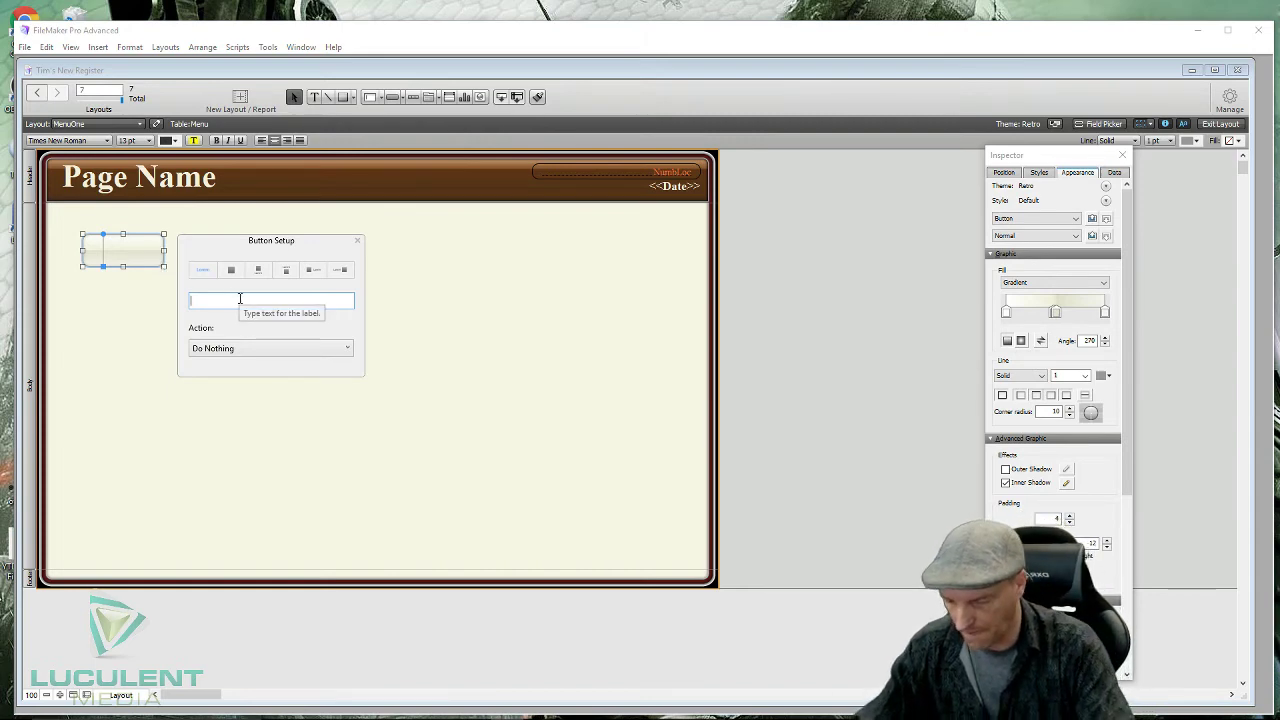
text(Ice)
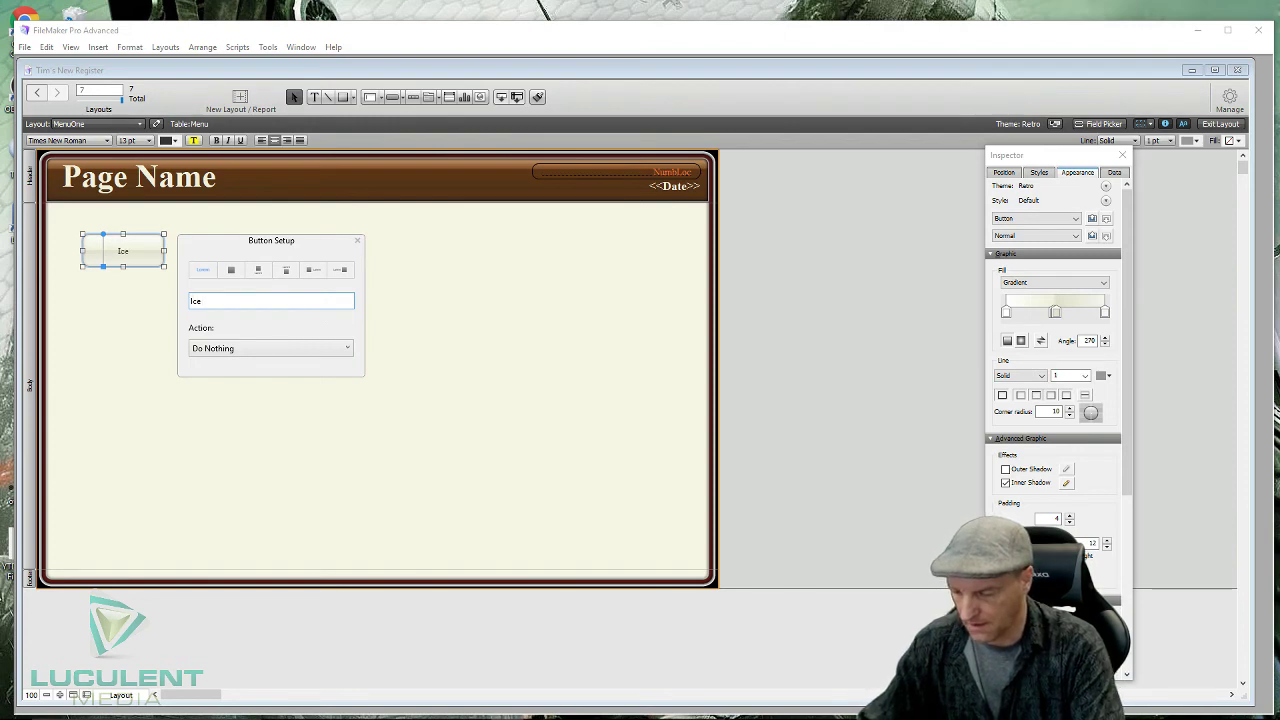
text( Crea)
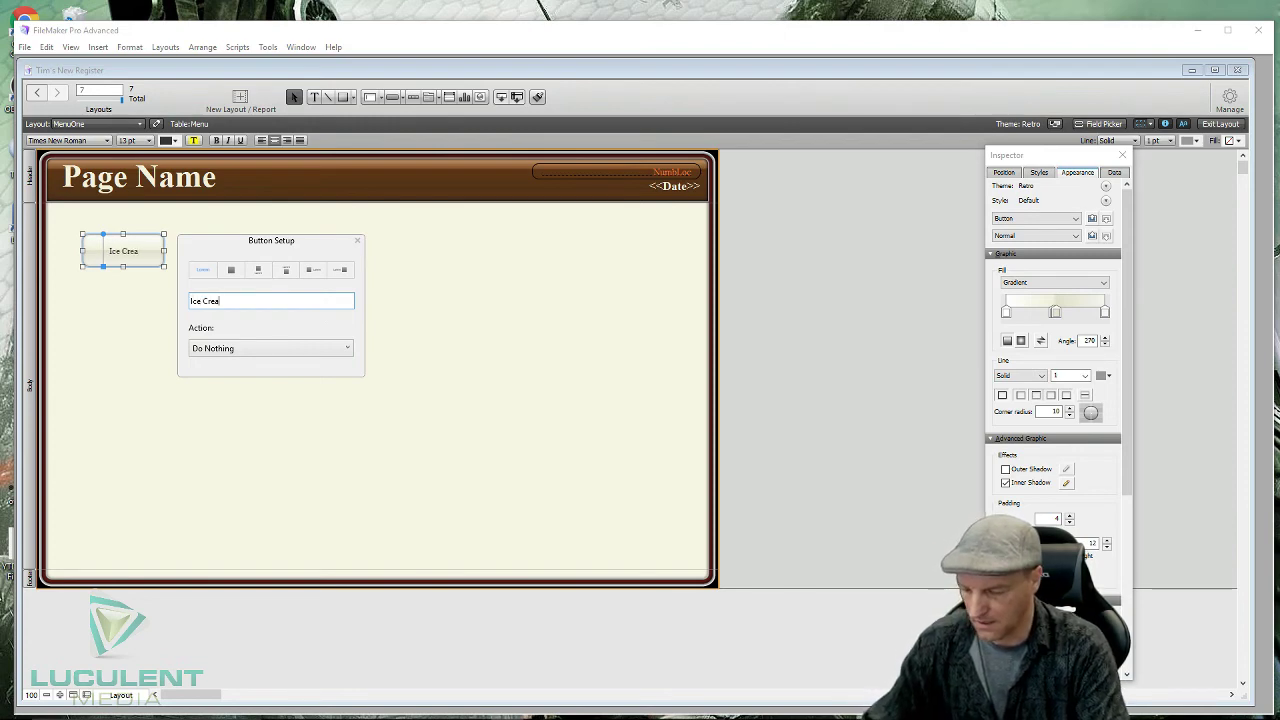
text(m)
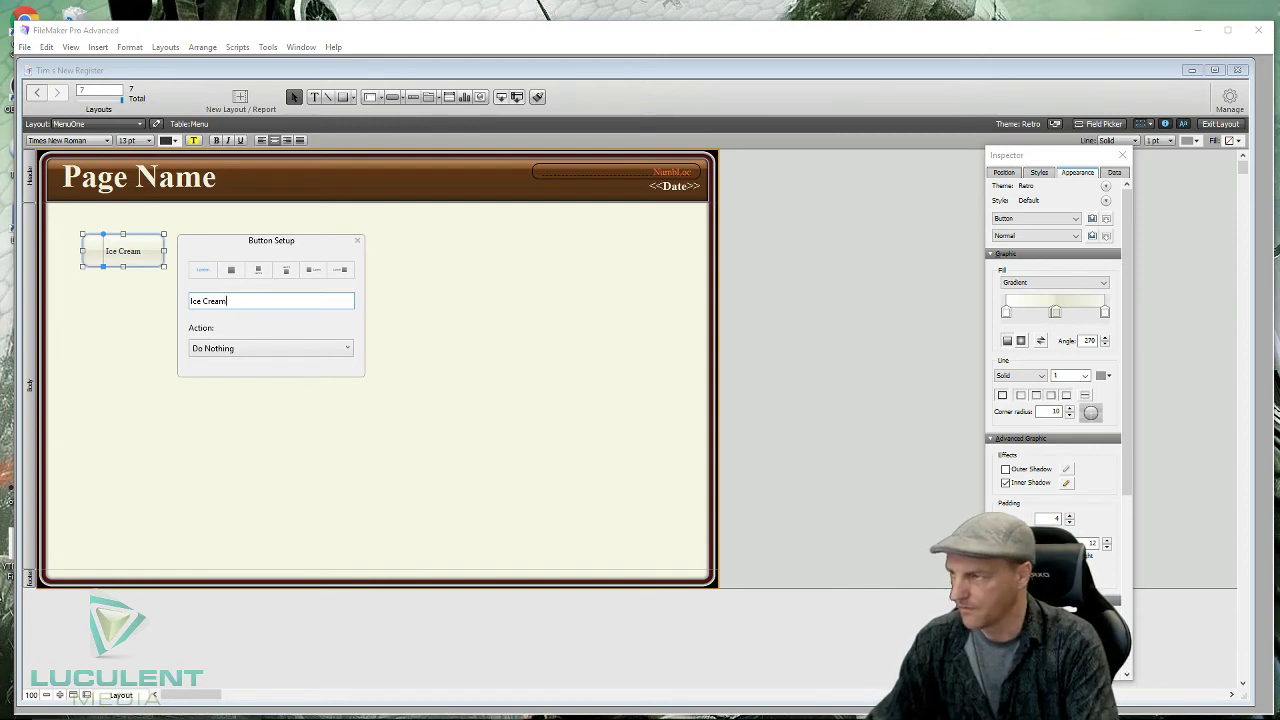
text( b)
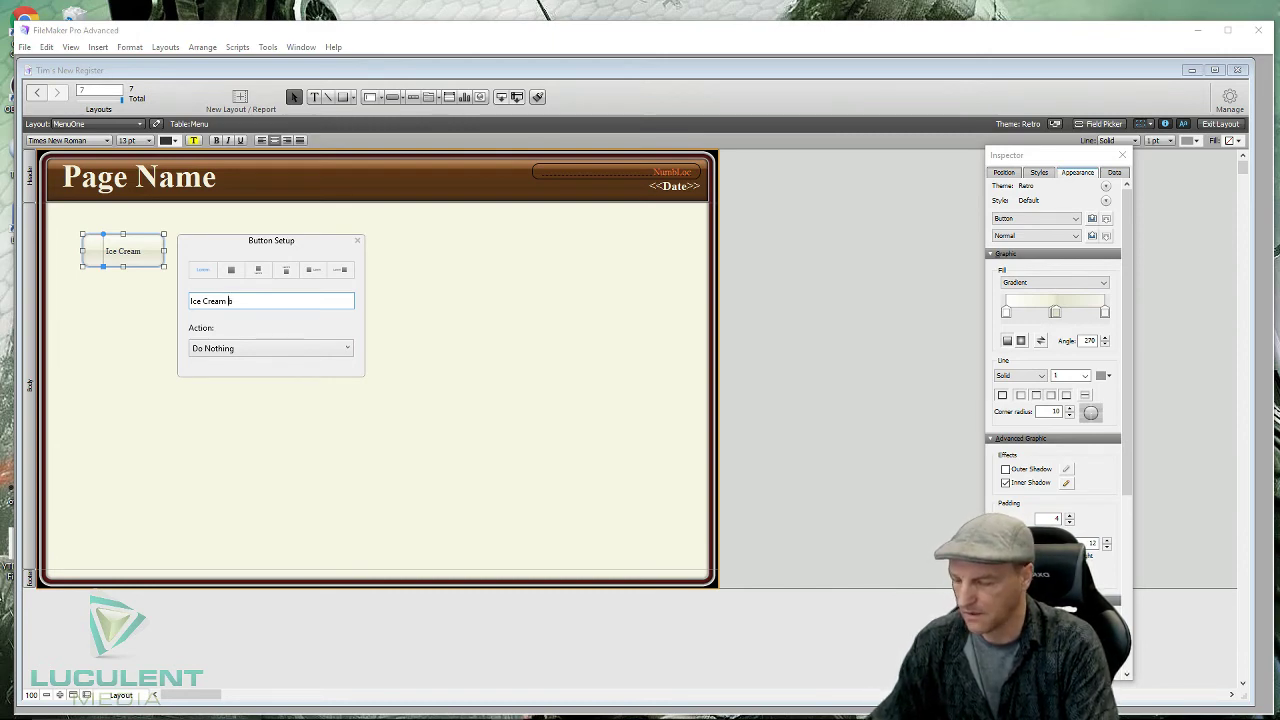
text(AR)
key(BackSpace)
key(BackSpace)
key(BackSpace)
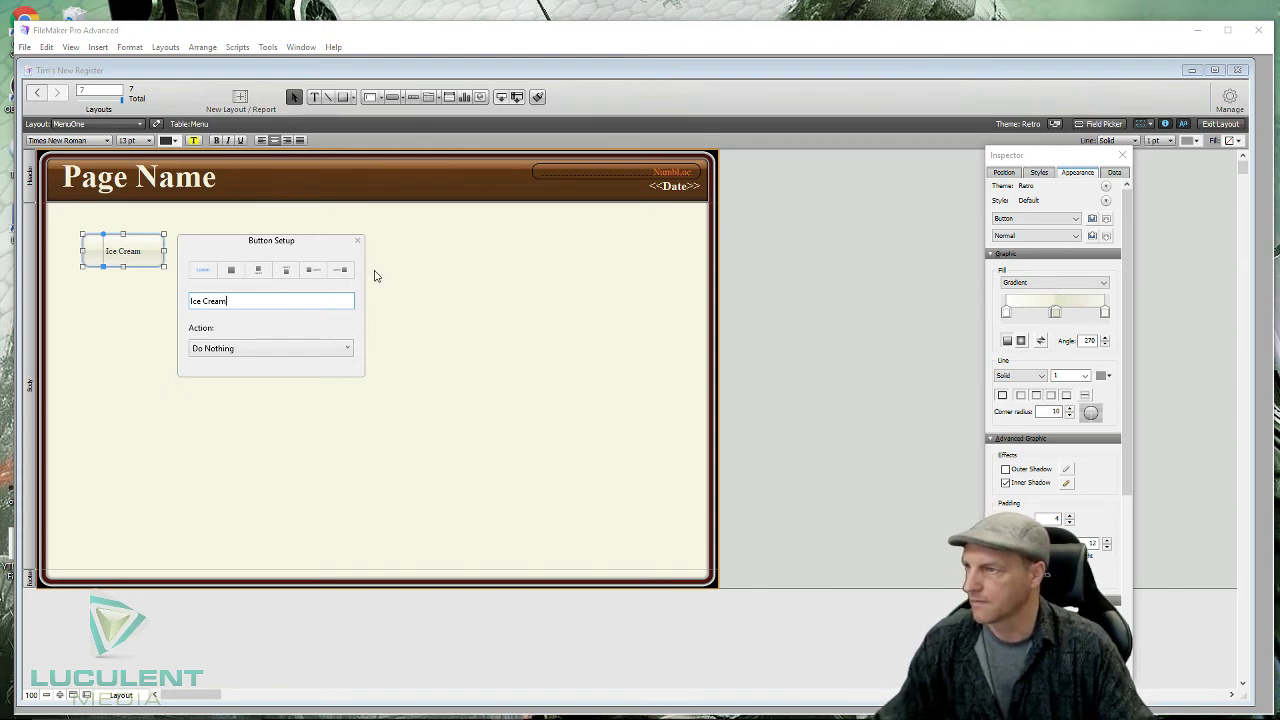
click(357, 240)
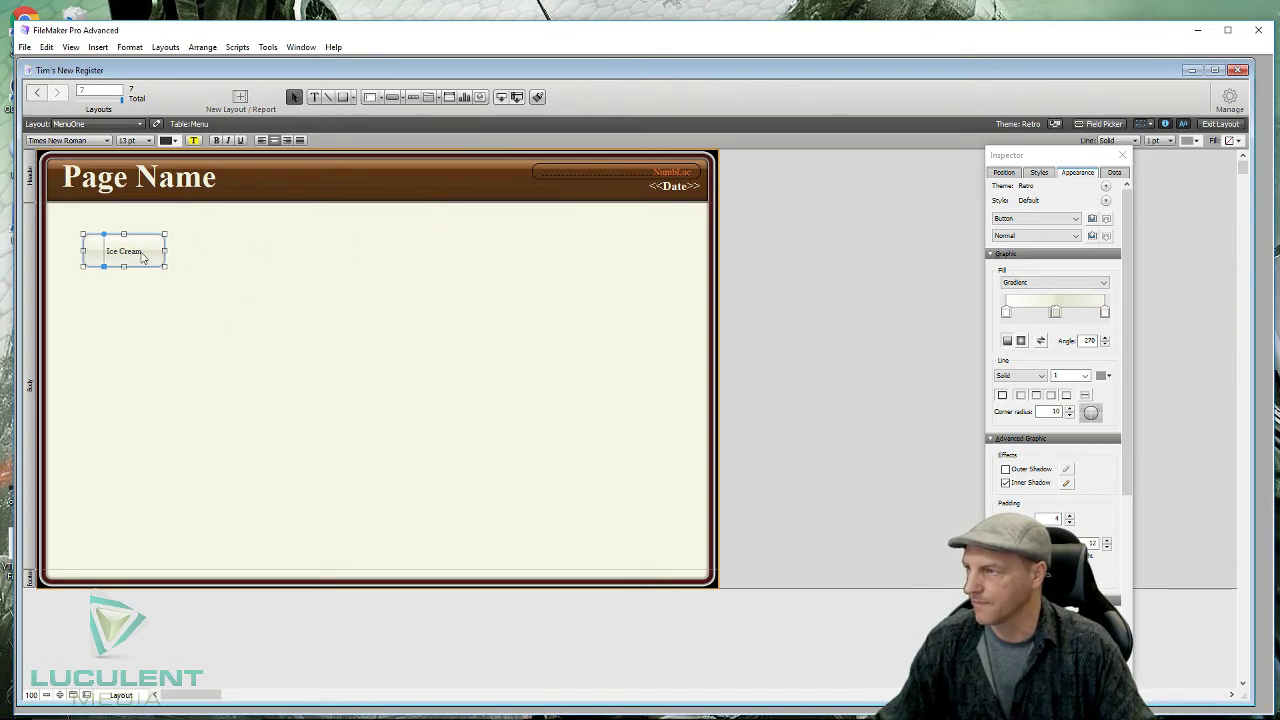
click(149, 140)
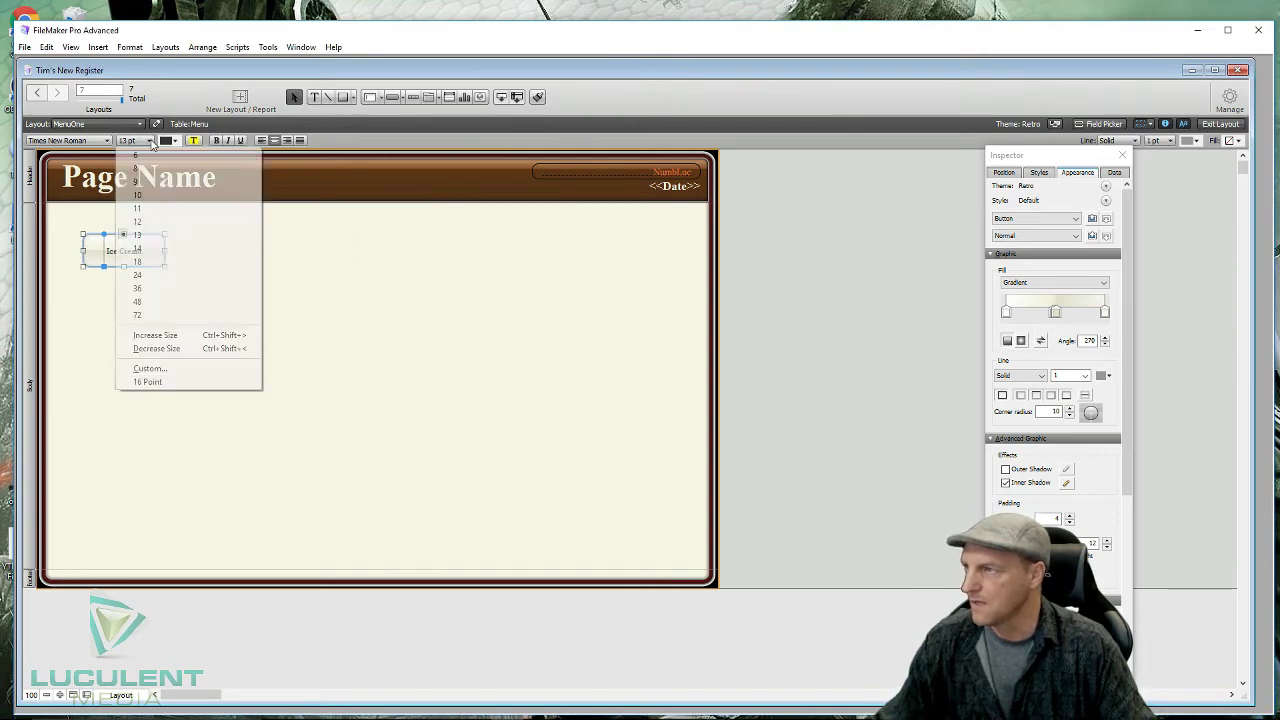
click(150, 262)
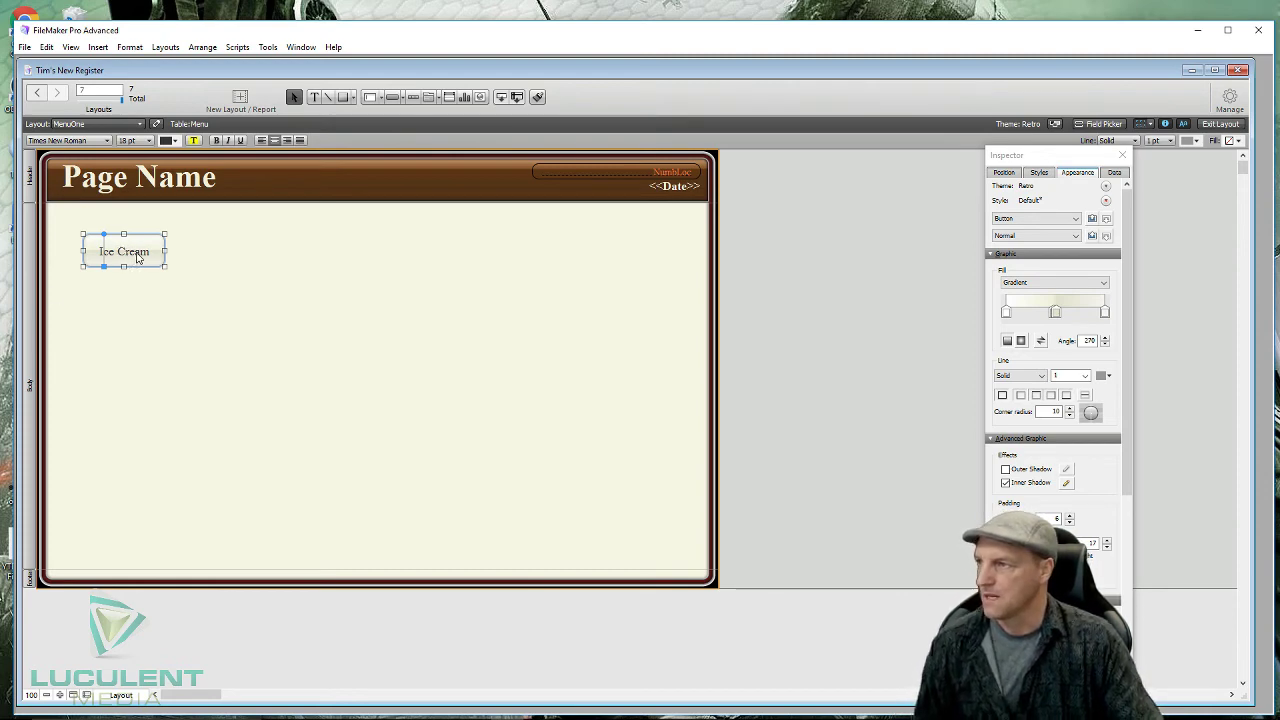
click(157, 280)
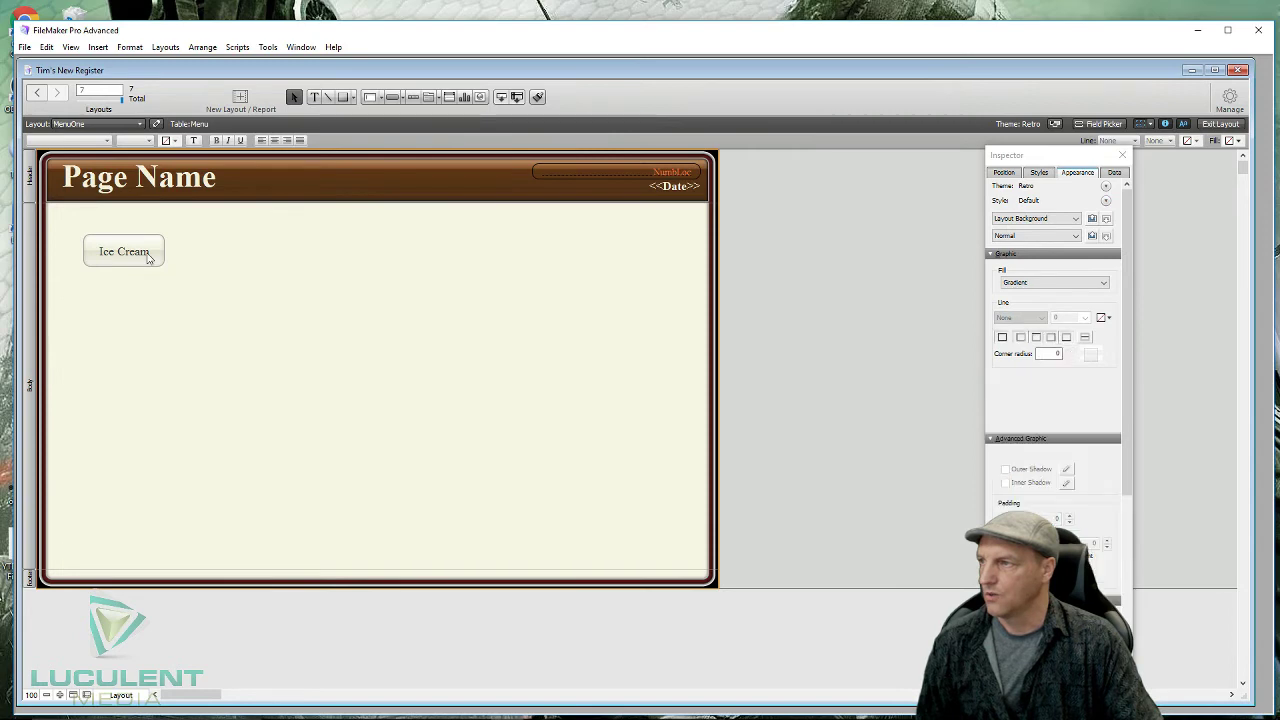
- Browse the Field/Control, Button and Tab Control tool menus, then choose the Text tool
click(148, 258)
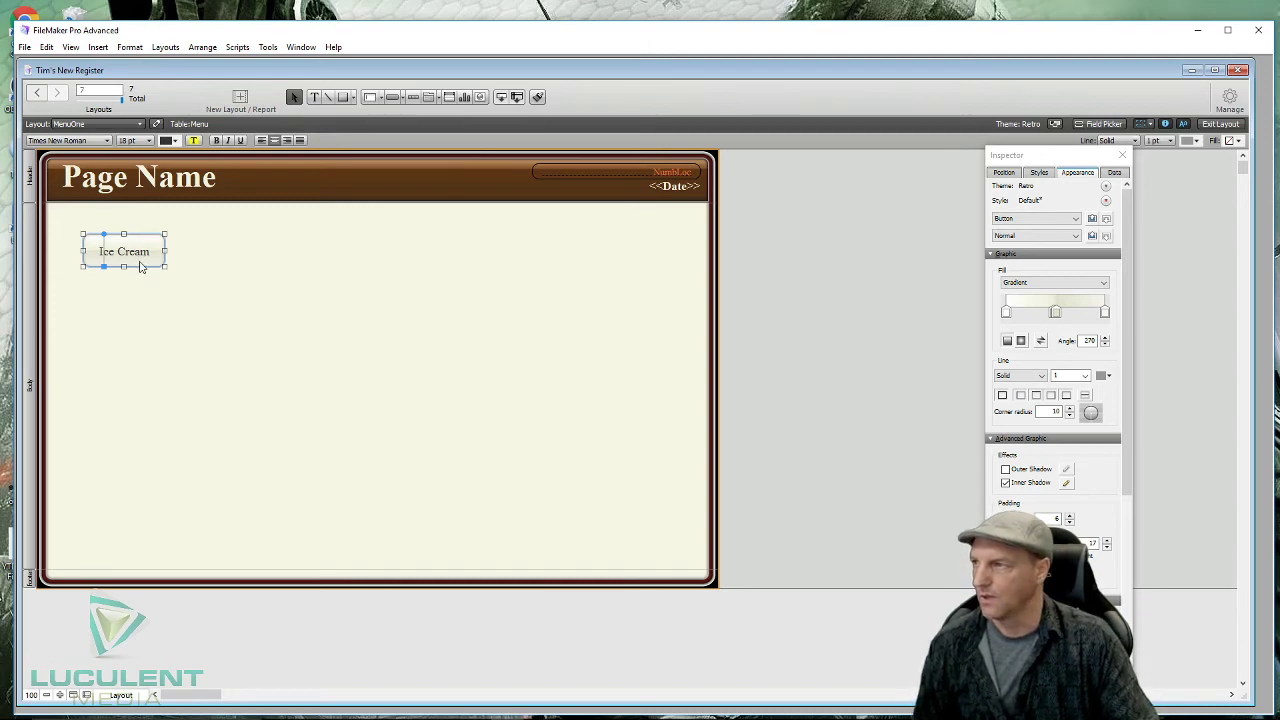
click(343, 268)
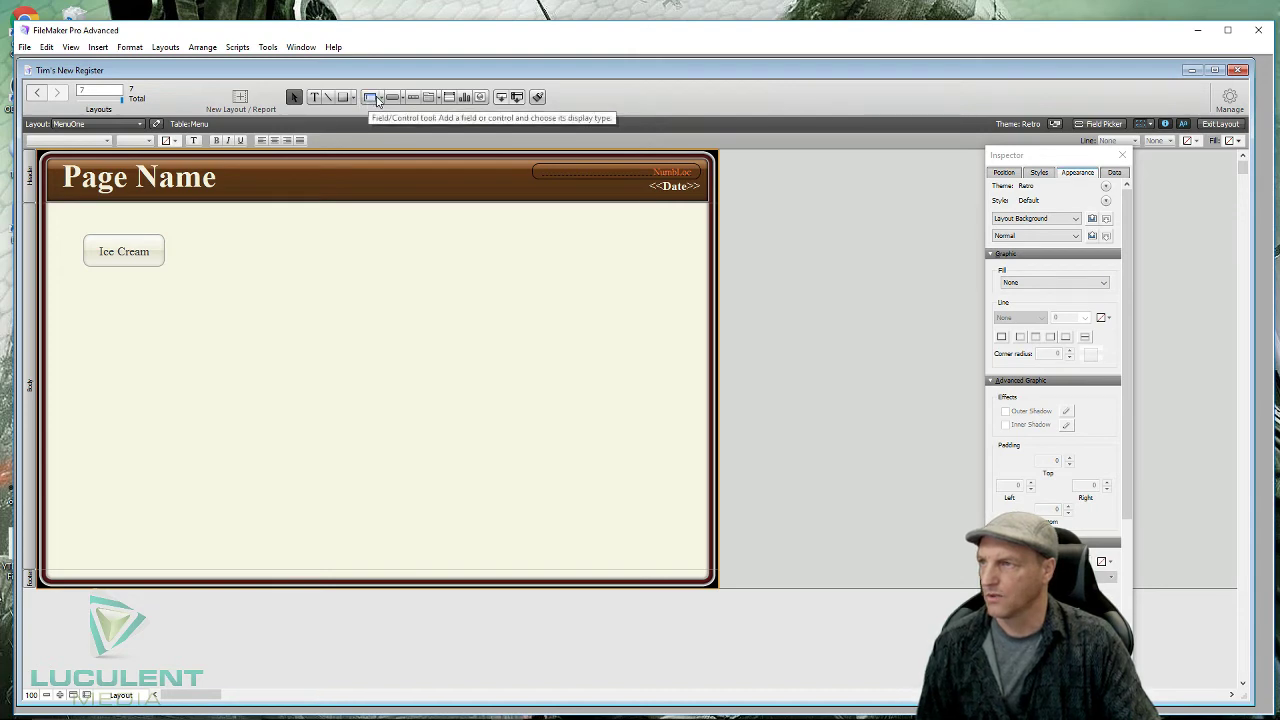
click(381, 101)
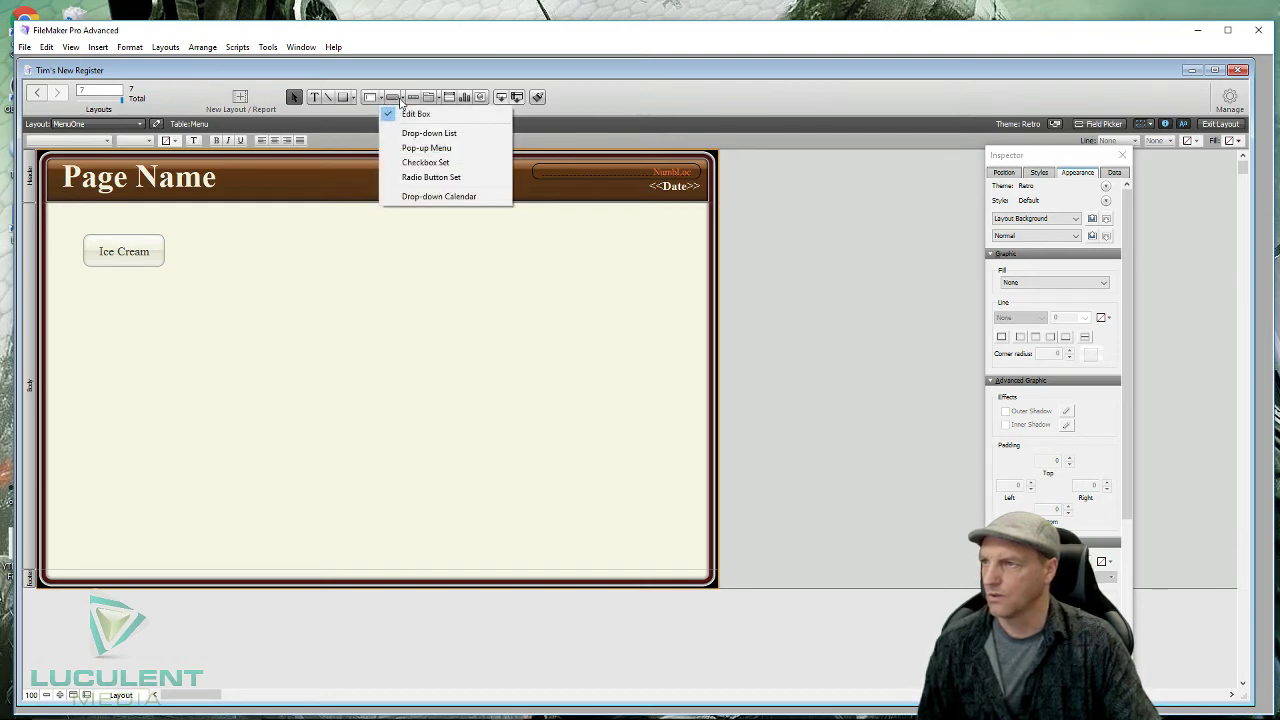
click(417, 99)
click(419, 100)
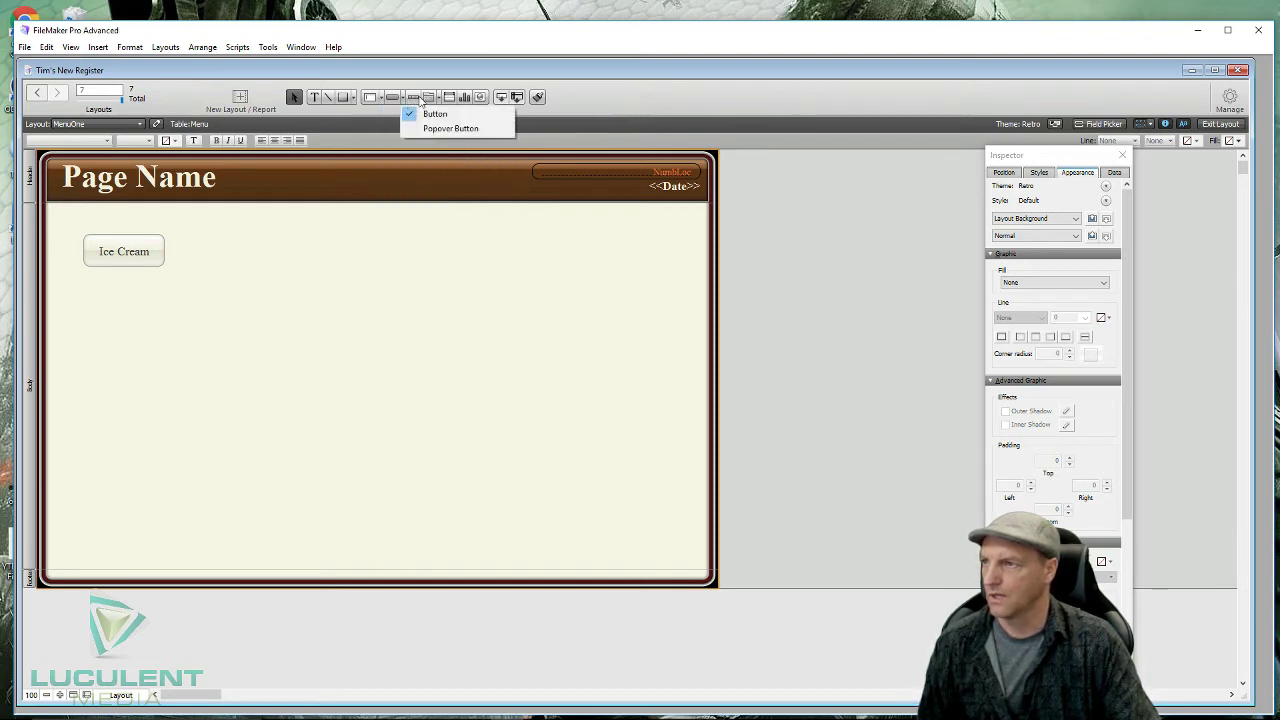
click(448, 103)
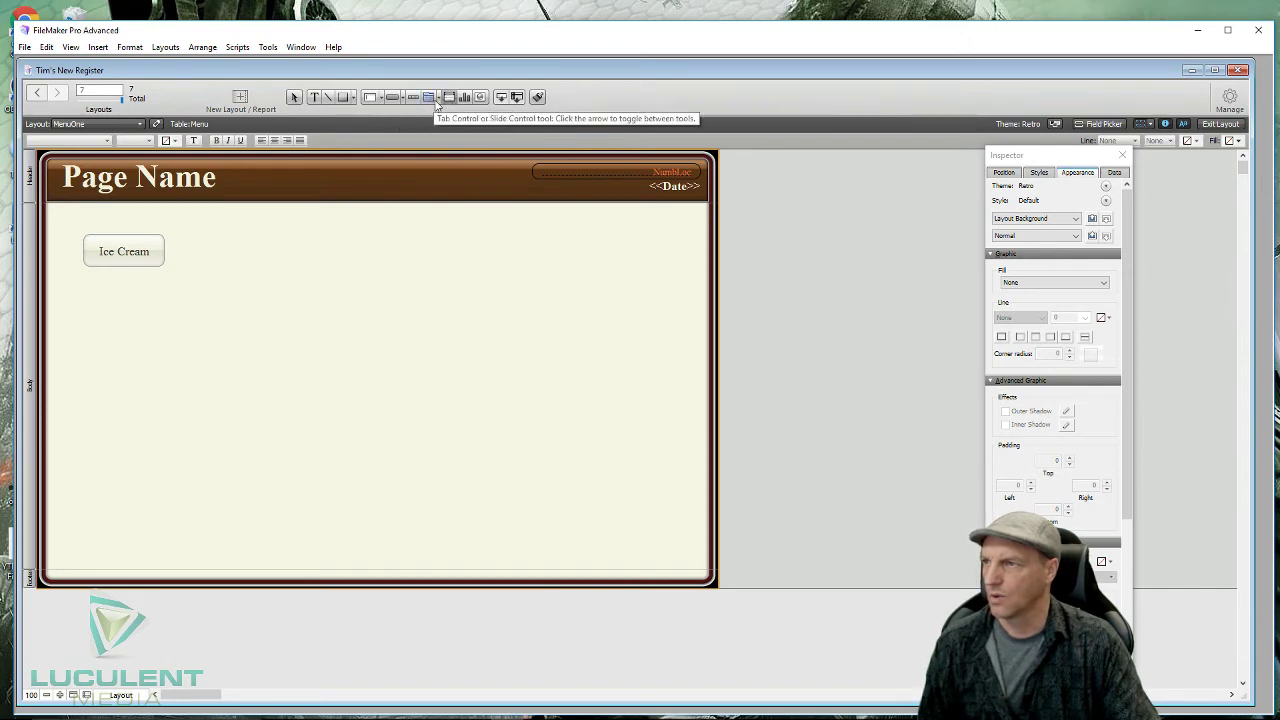
click(438, 101)
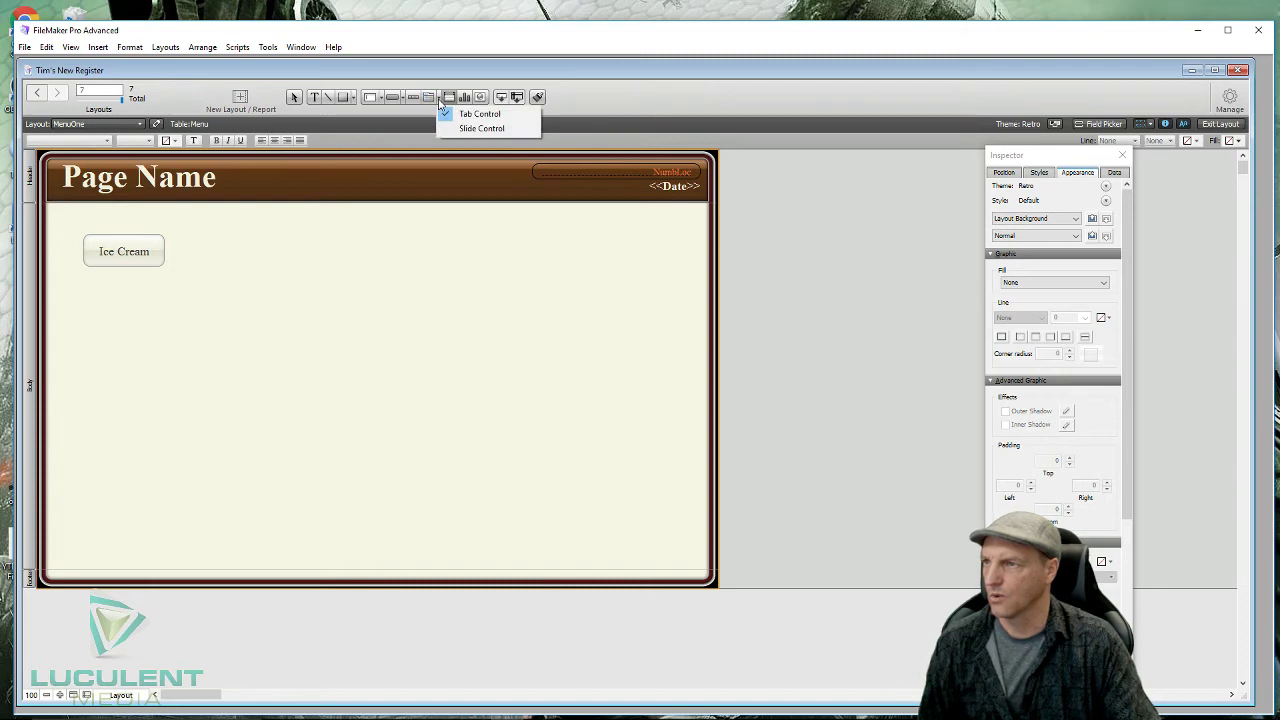
click(415, 98)
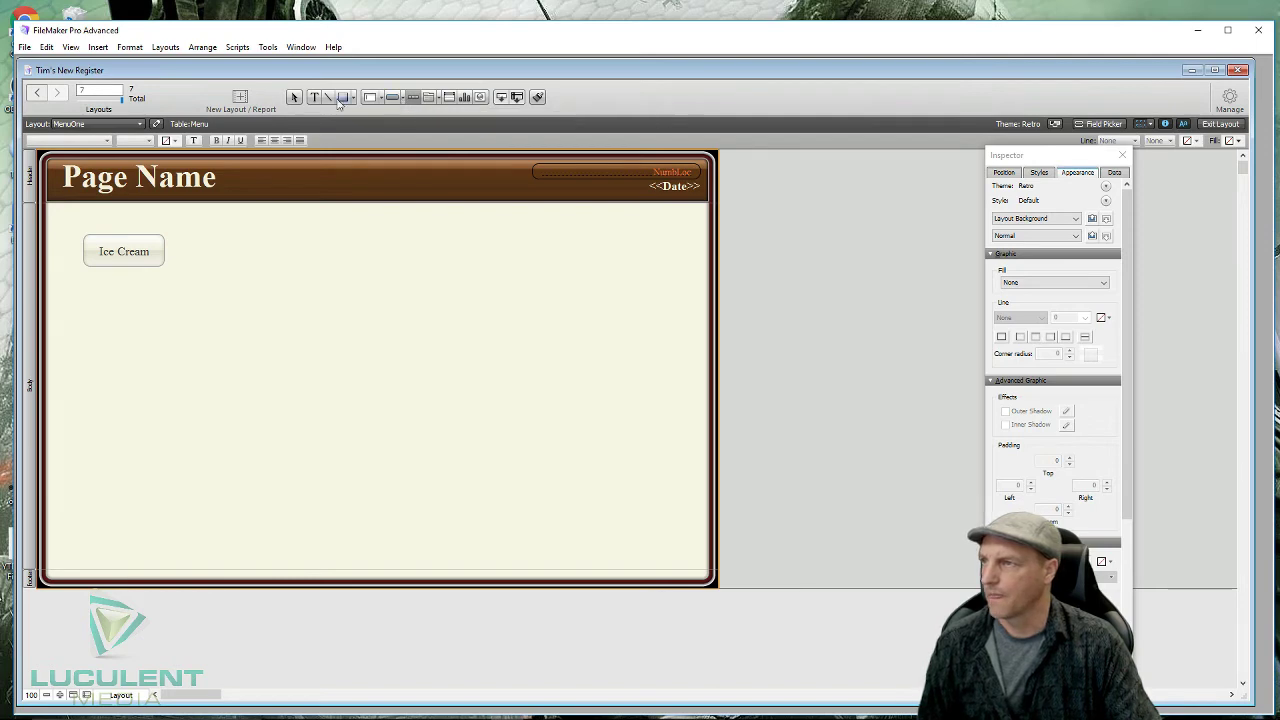
click(295, 99)
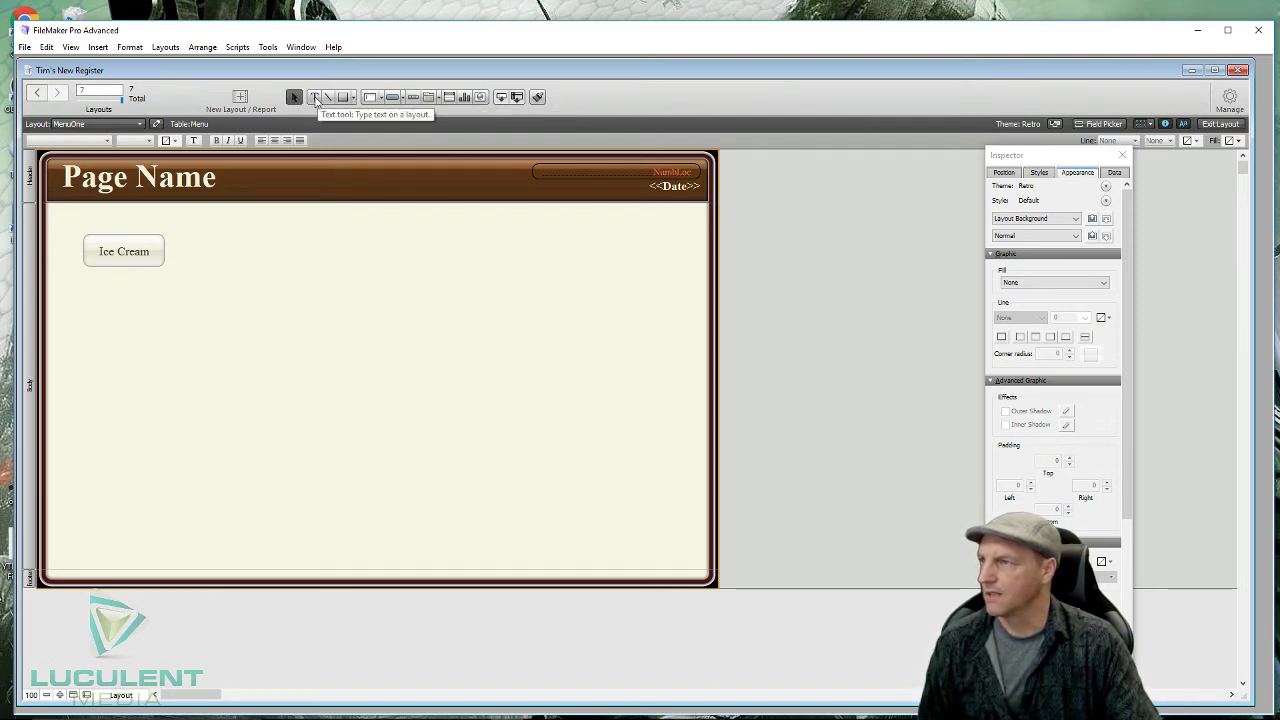
click(315, 99)
- Add a '$1.50' label beside the Ice Cream button, centred at 18 pt
click(258, 278)
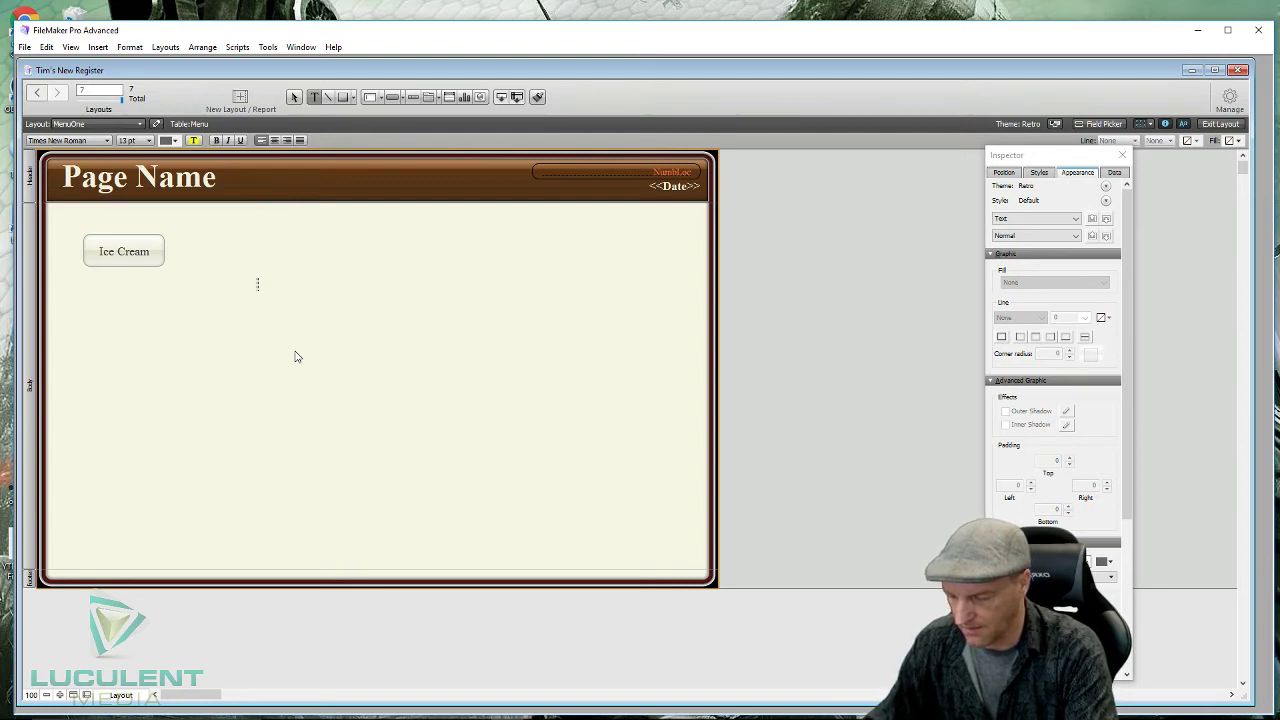
text(S)
text(1.50)
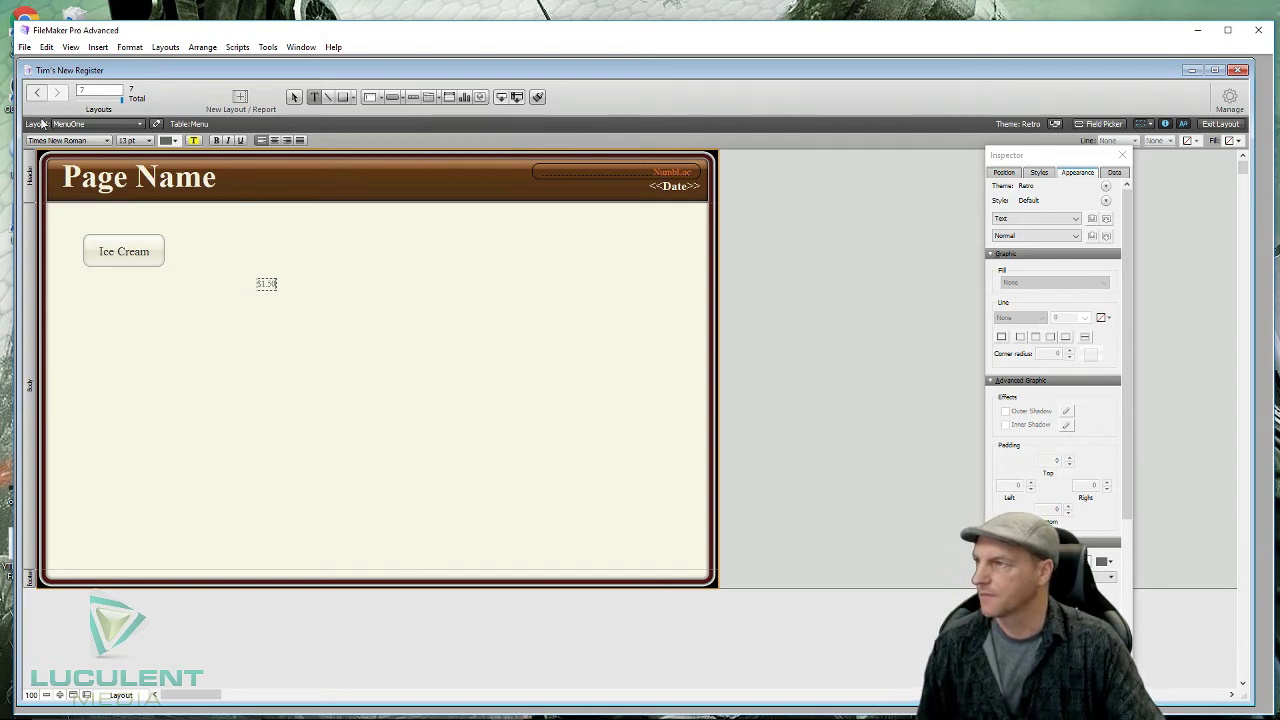
click(238, 284)
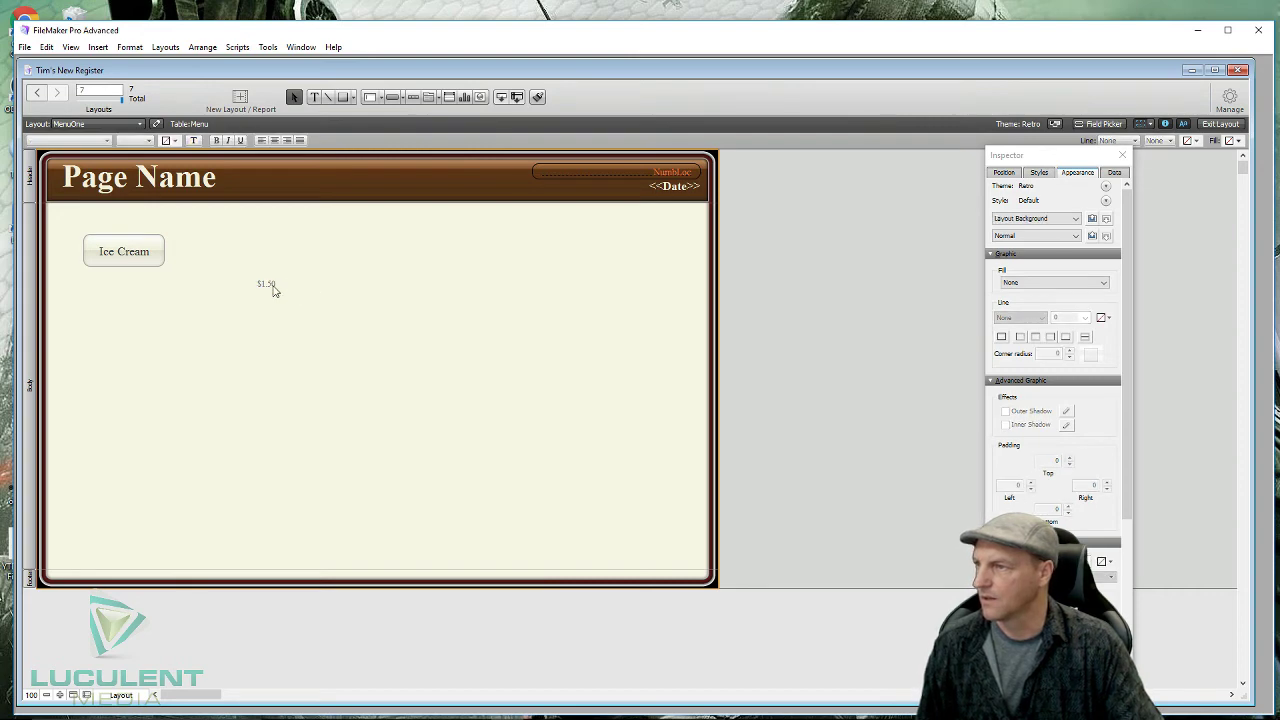
drag(280, 285, 209, 283)
click(268, 289)
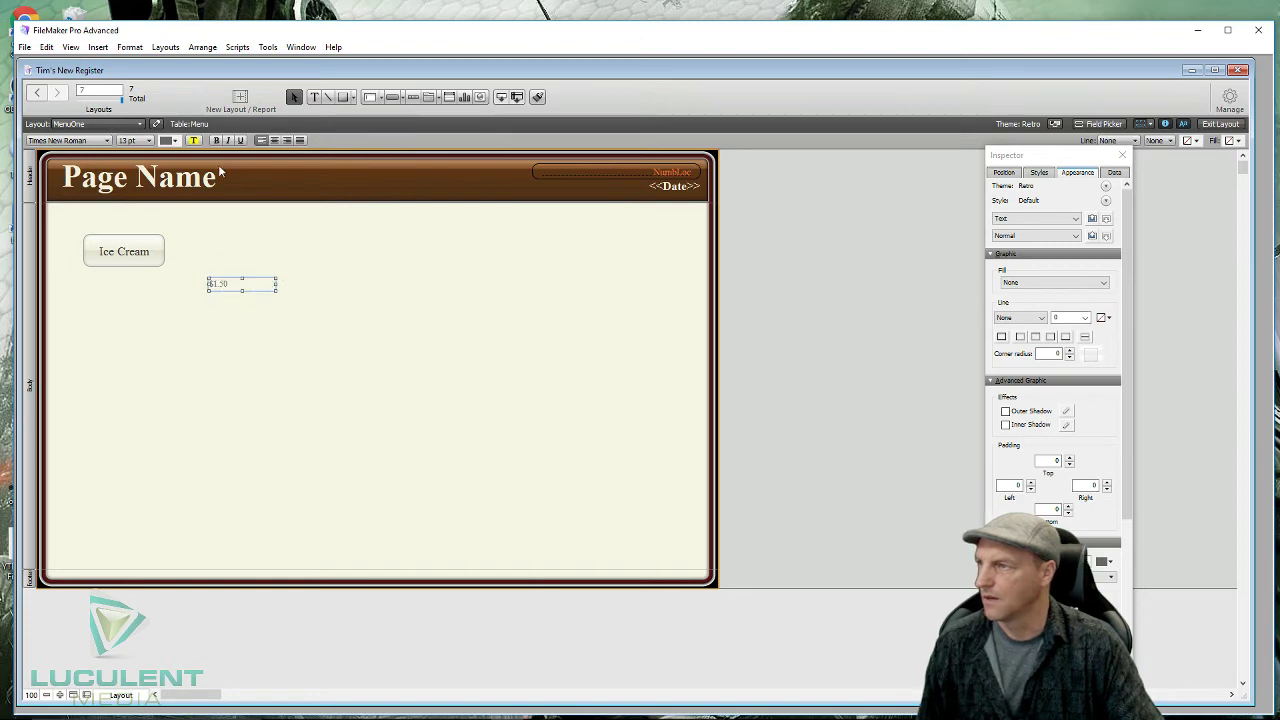
click(275, 141)
click(150, 141)
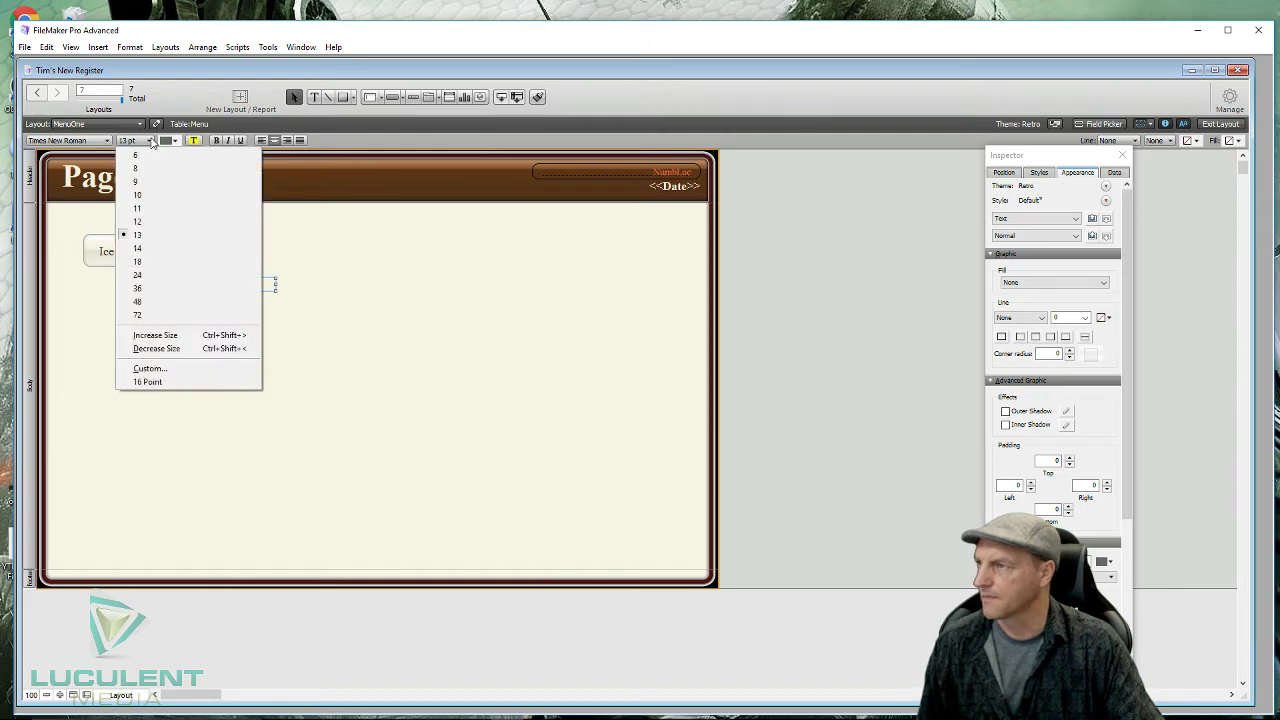
click(146, 265)
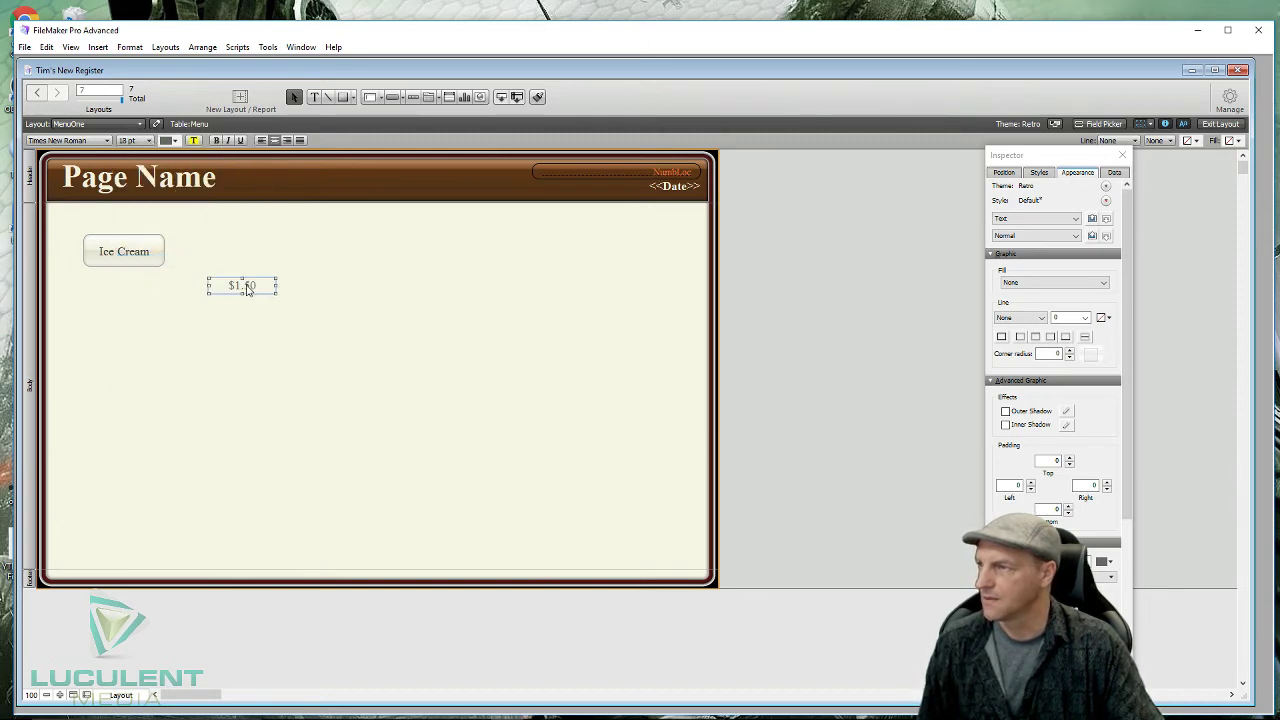
- Move the $1.50 text onto the Ice Cream button
drag(250, 288, 165, 258)
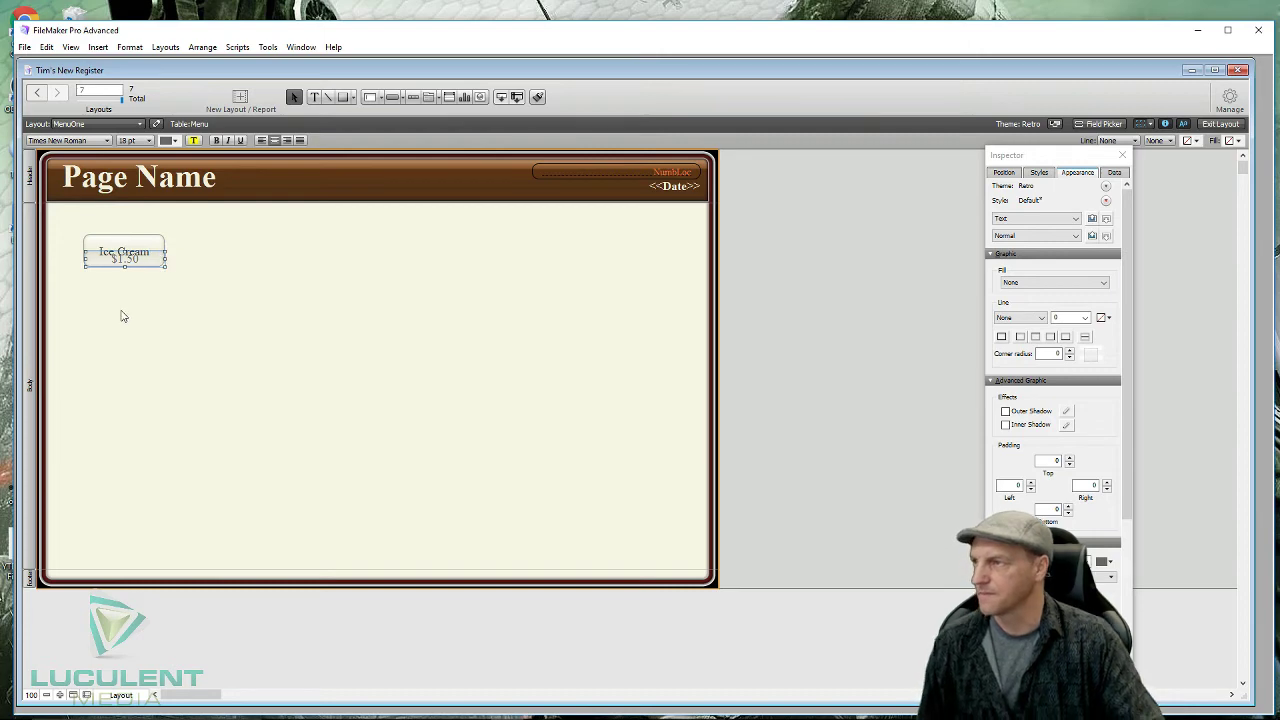
click(130, 244)
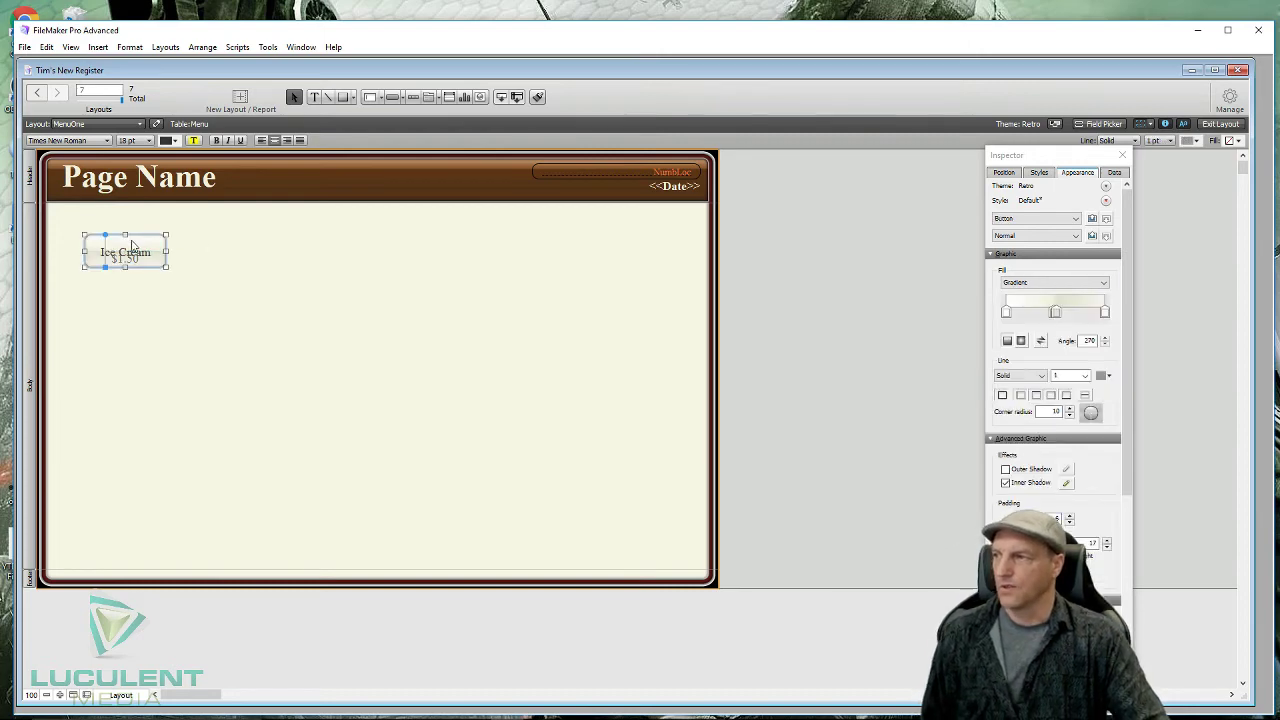
click(152, 264)
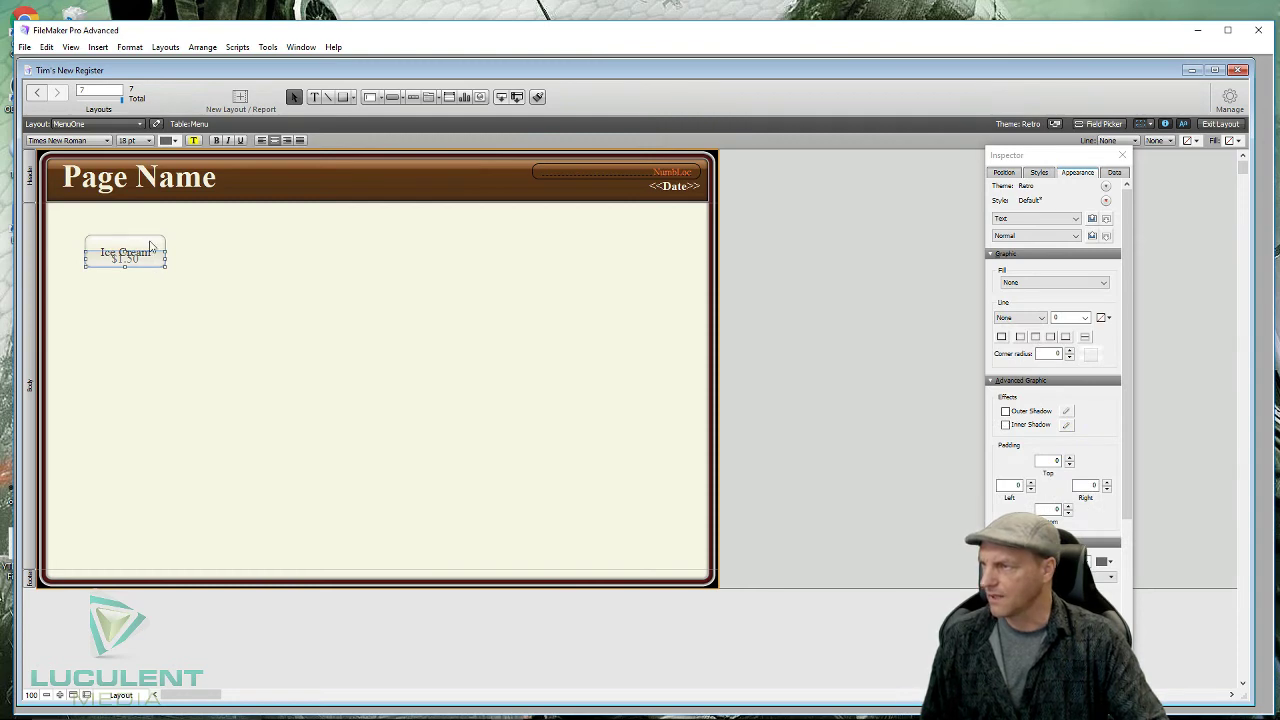
click(150, 245)
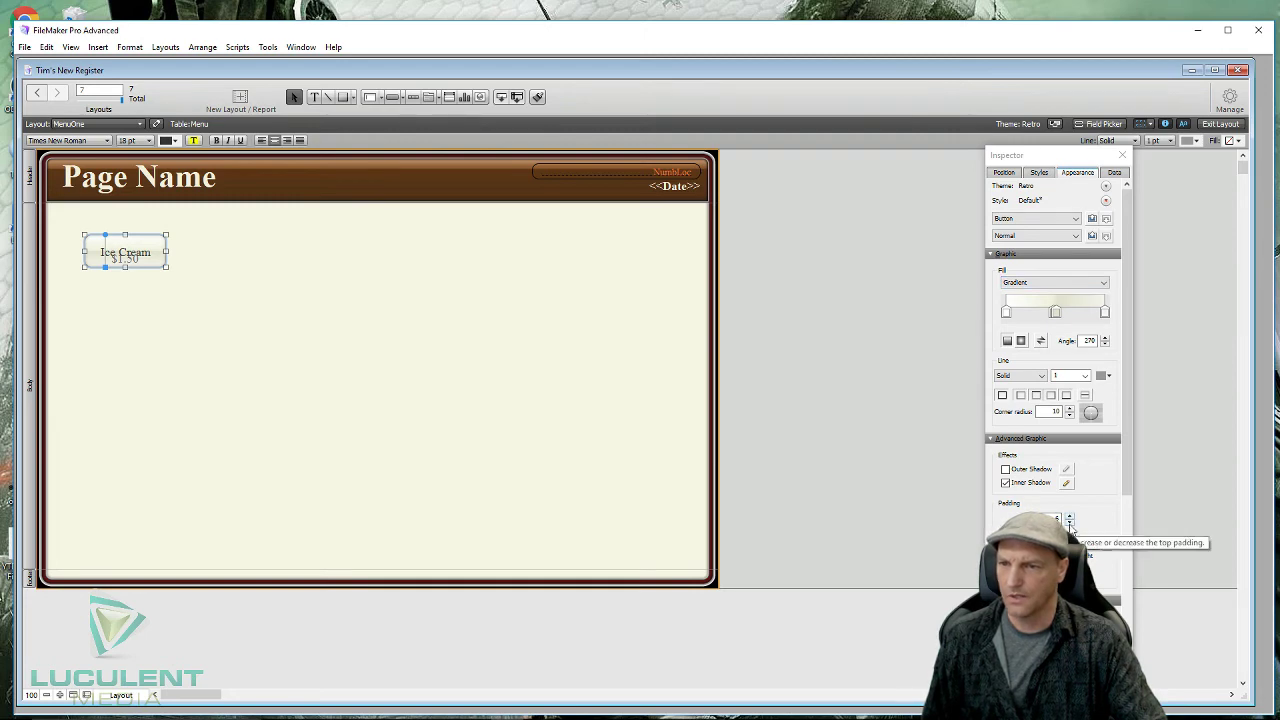
- Reduce the button's top padding so 'Ice Cream' sits above the $1.50 price
click(1069, 522)
click(1069, 522)
click(1069, 522)
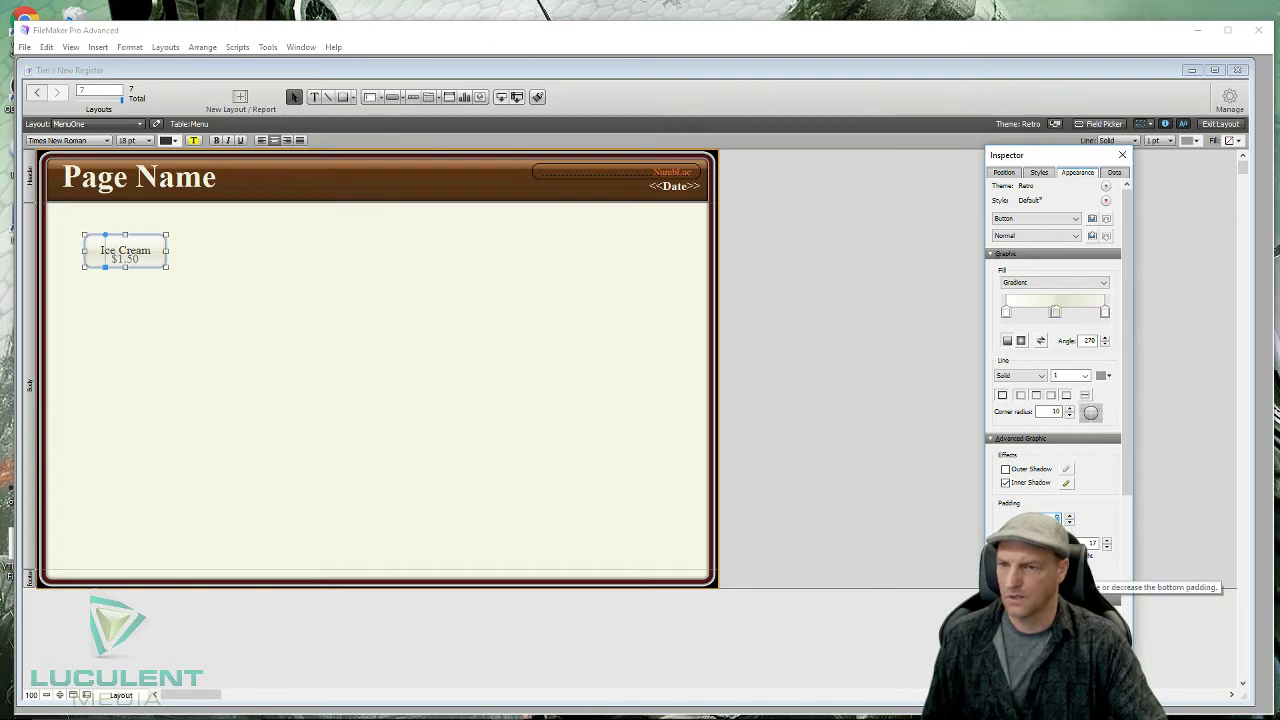
click(1069, 565)
click(1069, 565)
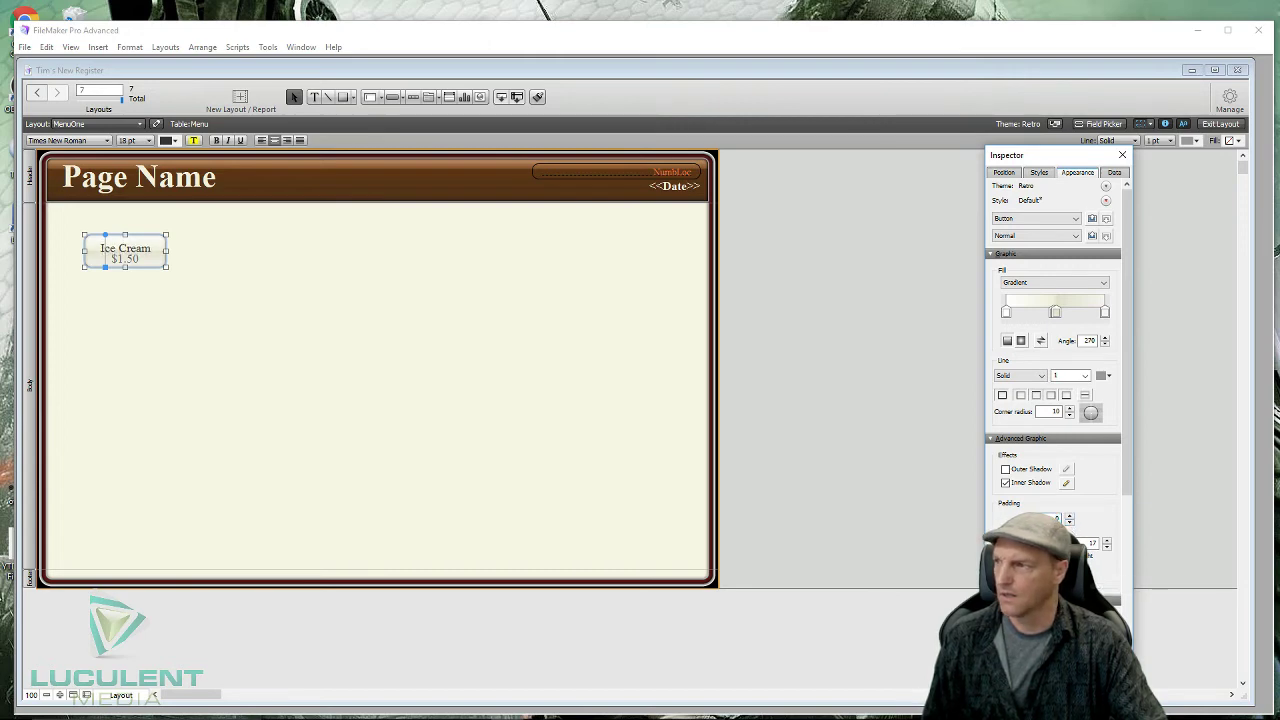
click(1069, 565)
click(1069, 565)
click(1069, 565)
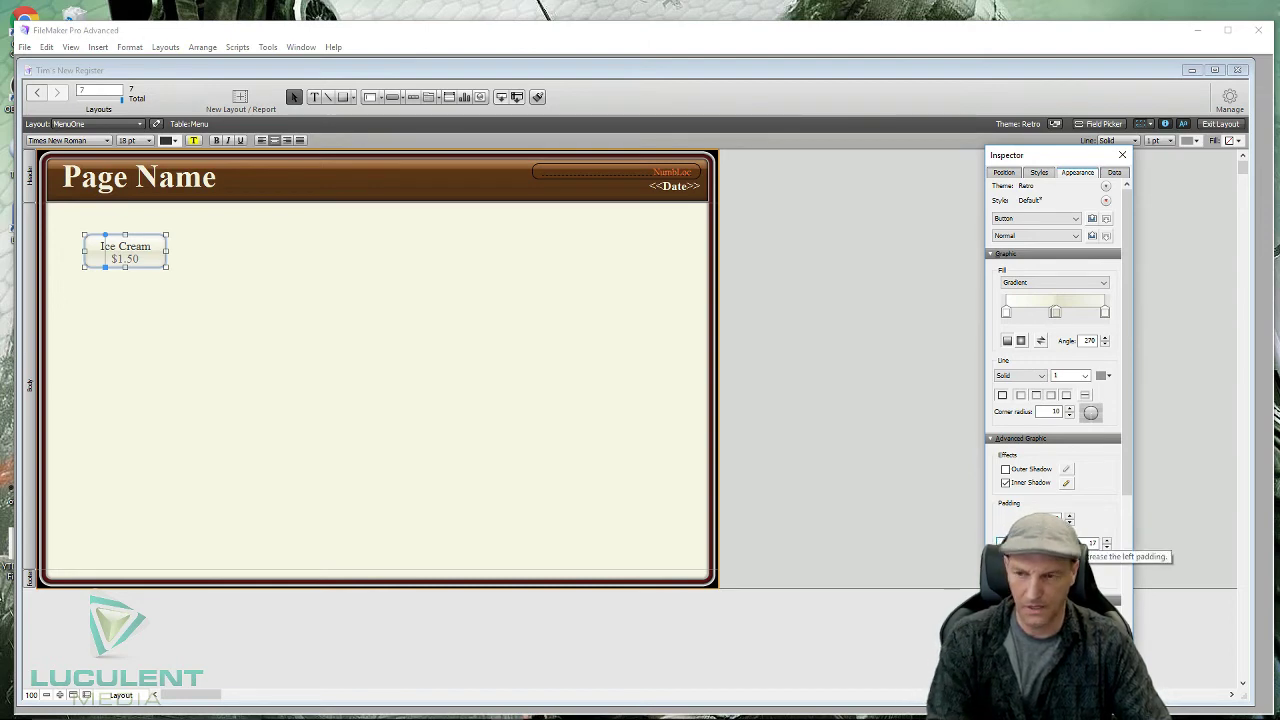
key(Return)
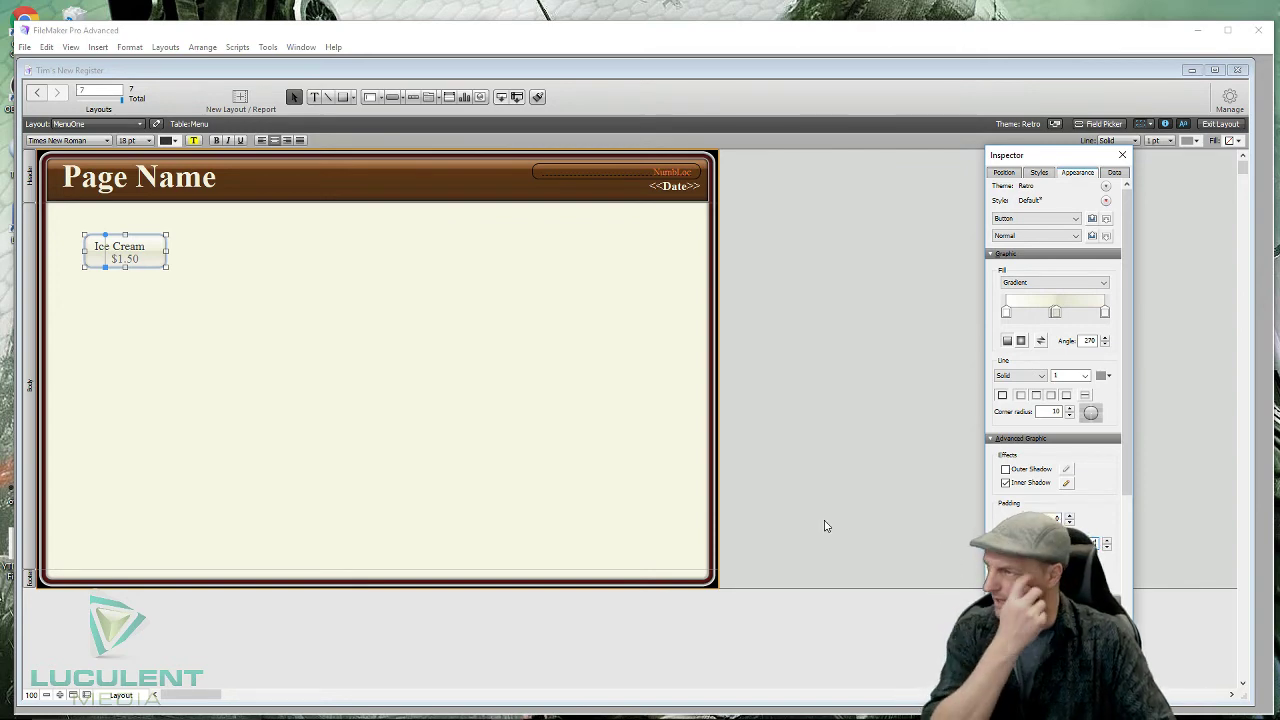
click(140, 253)
click(180, 323)
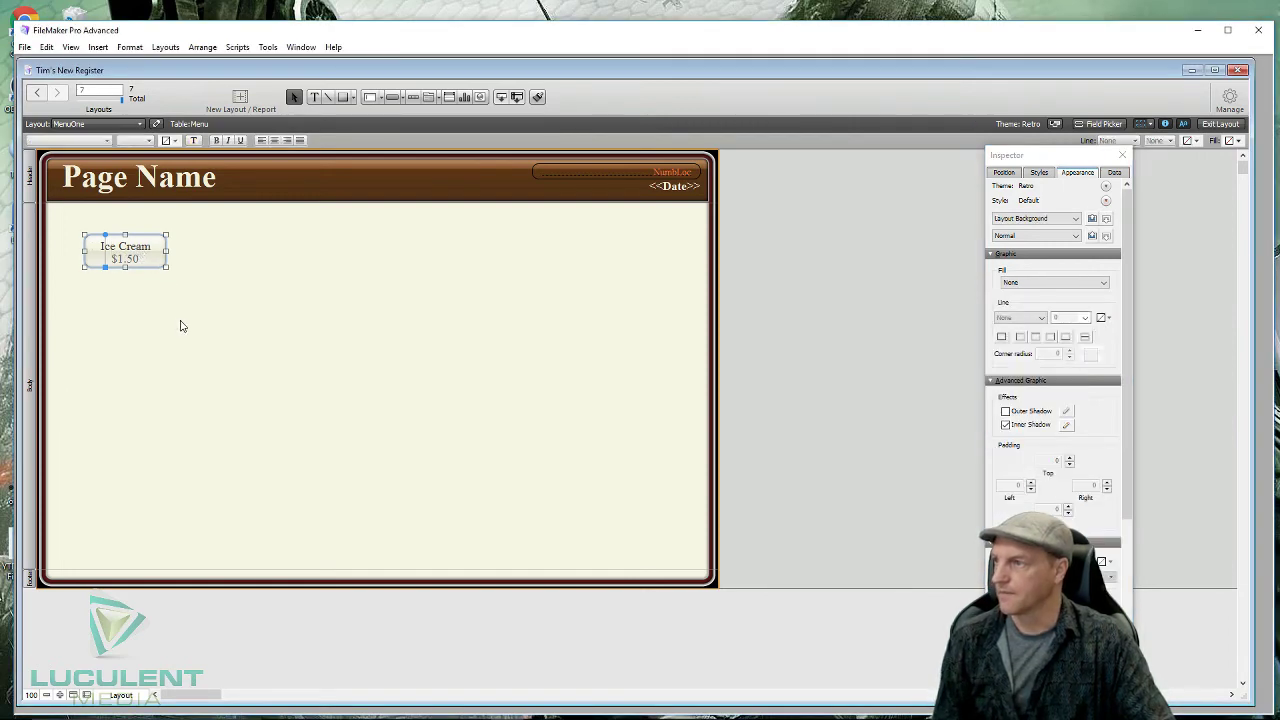
click(143, 264)
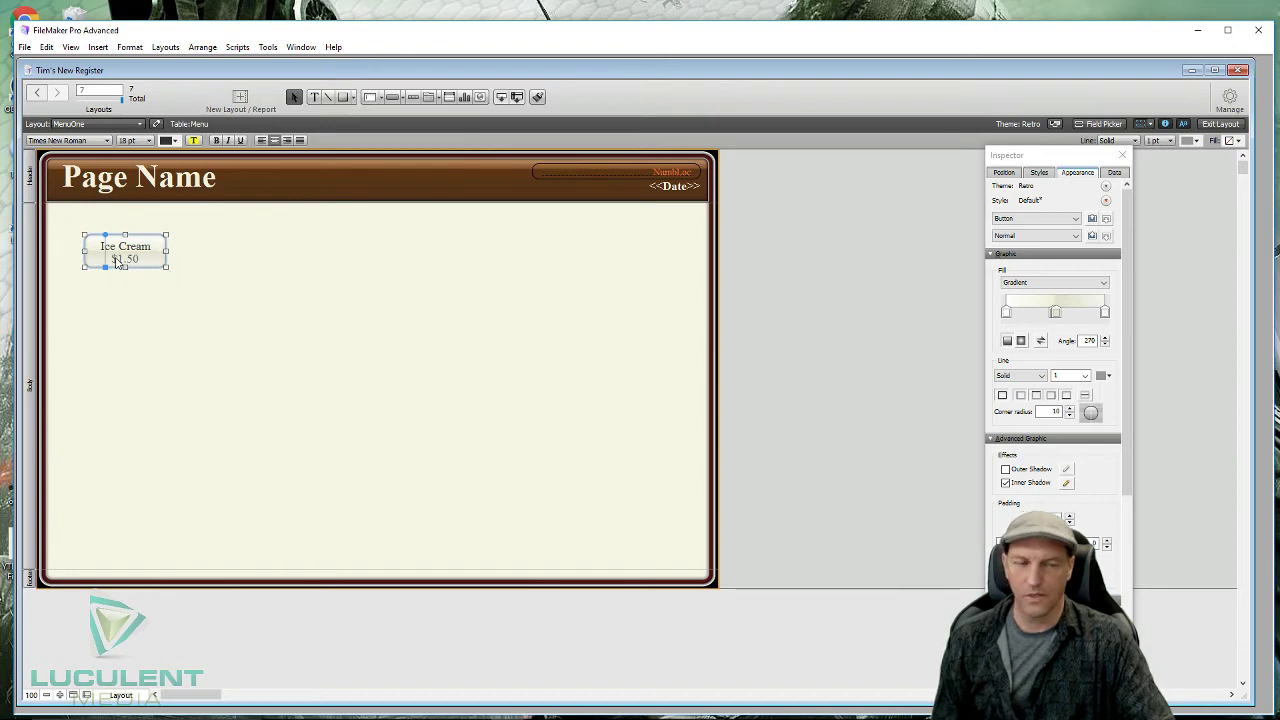
click(133, 262)
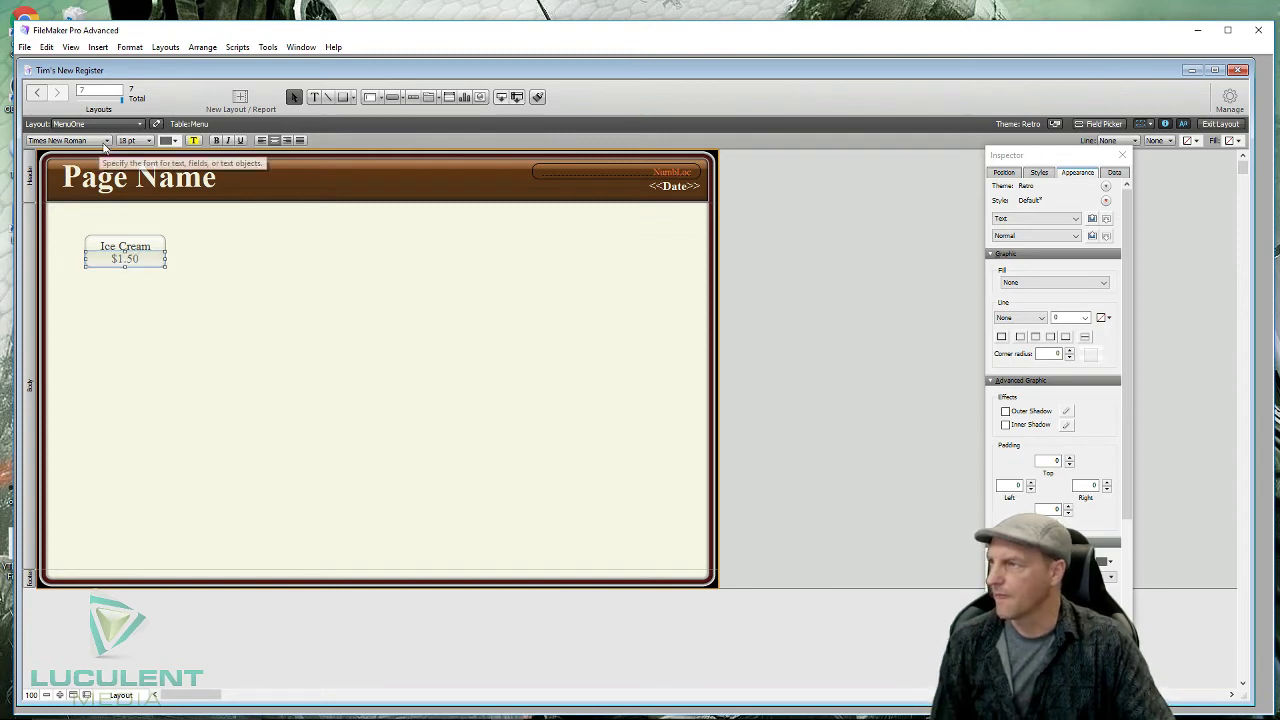
- Set the $1.50 price text to the Arial Black font
click(106, 141)
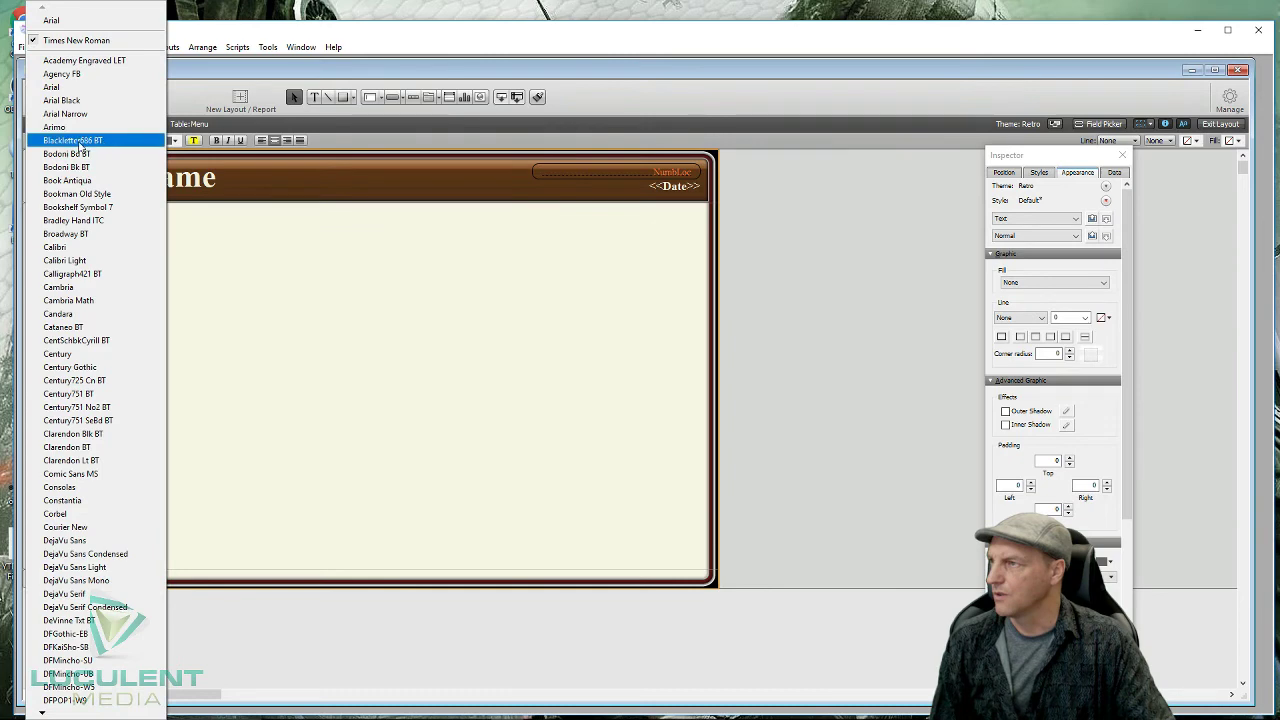
click(62, 100)
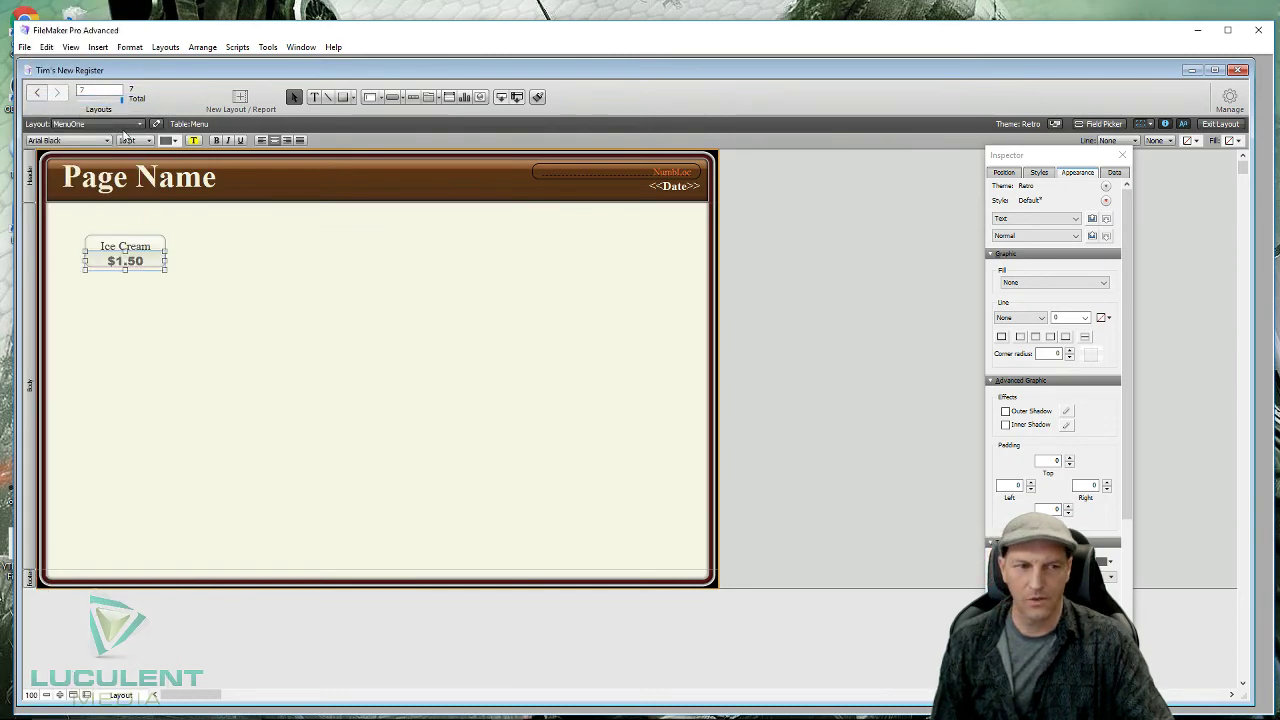
click(158, 233)
- Make the Ice Cream button slightly taller and nudge the $1.50 price into place beneath the label
click(149, 272)
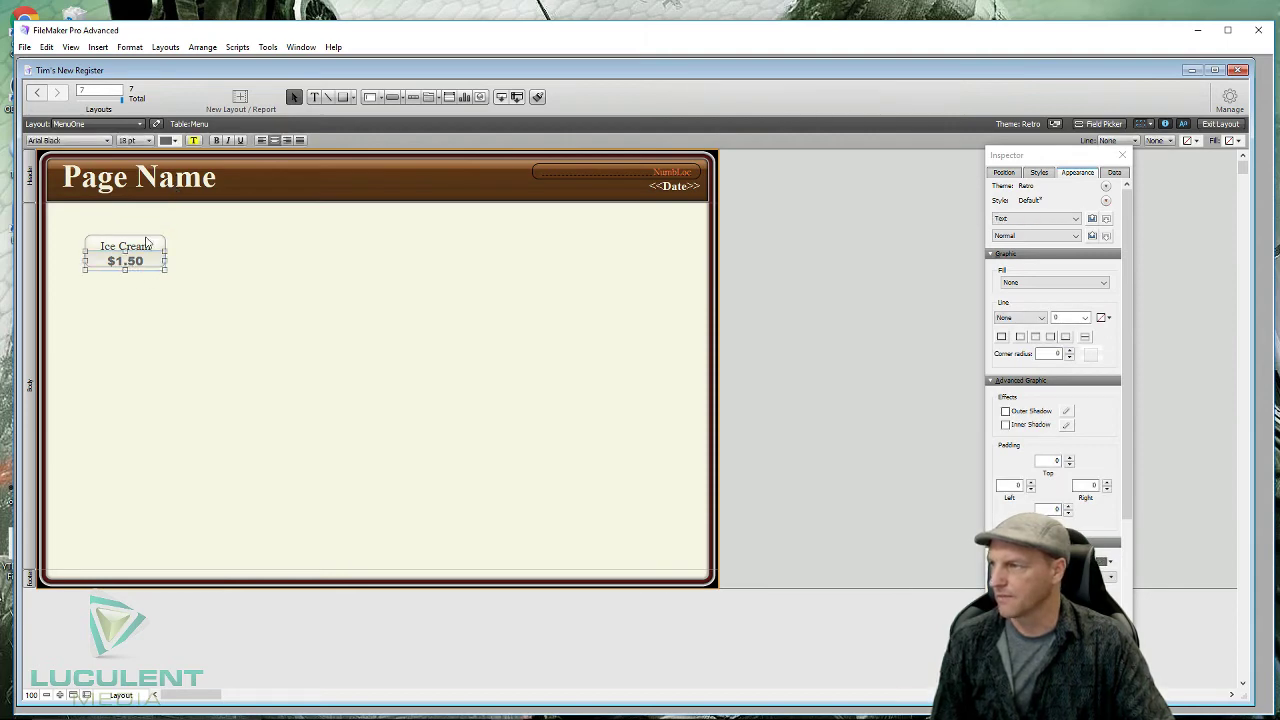
click(146, 242)
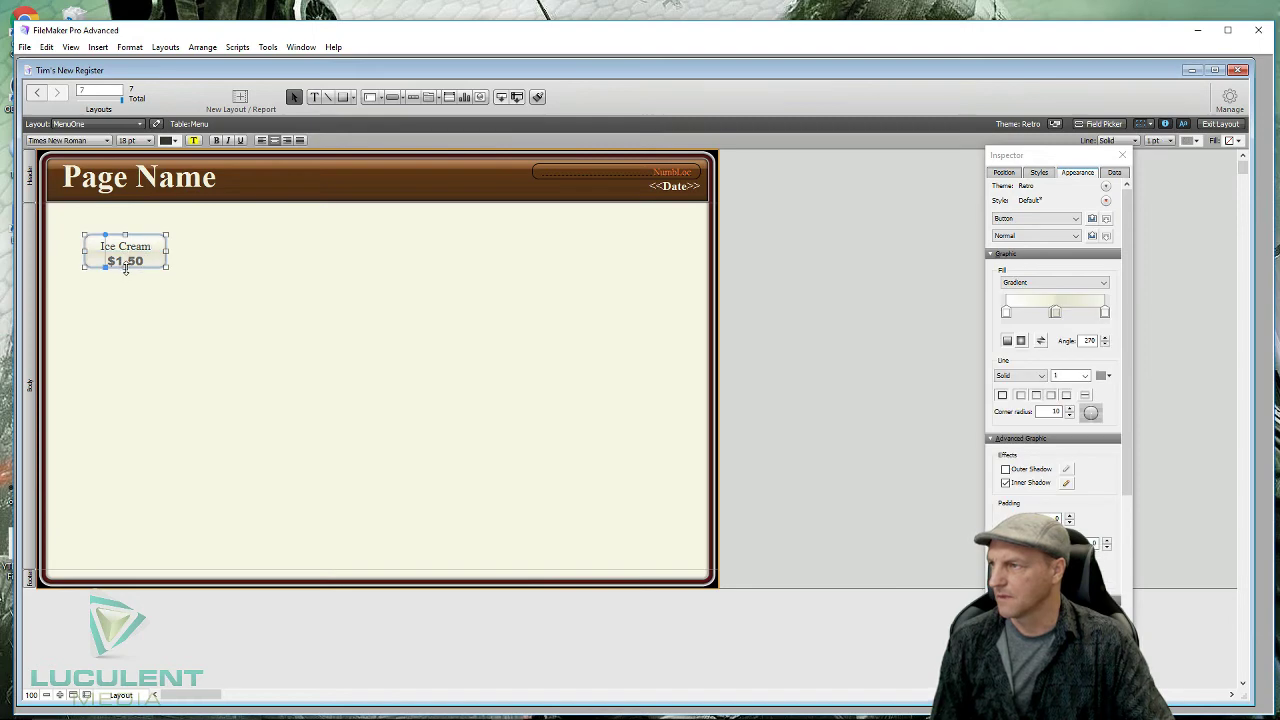
drag(125, 267, 125, 275)
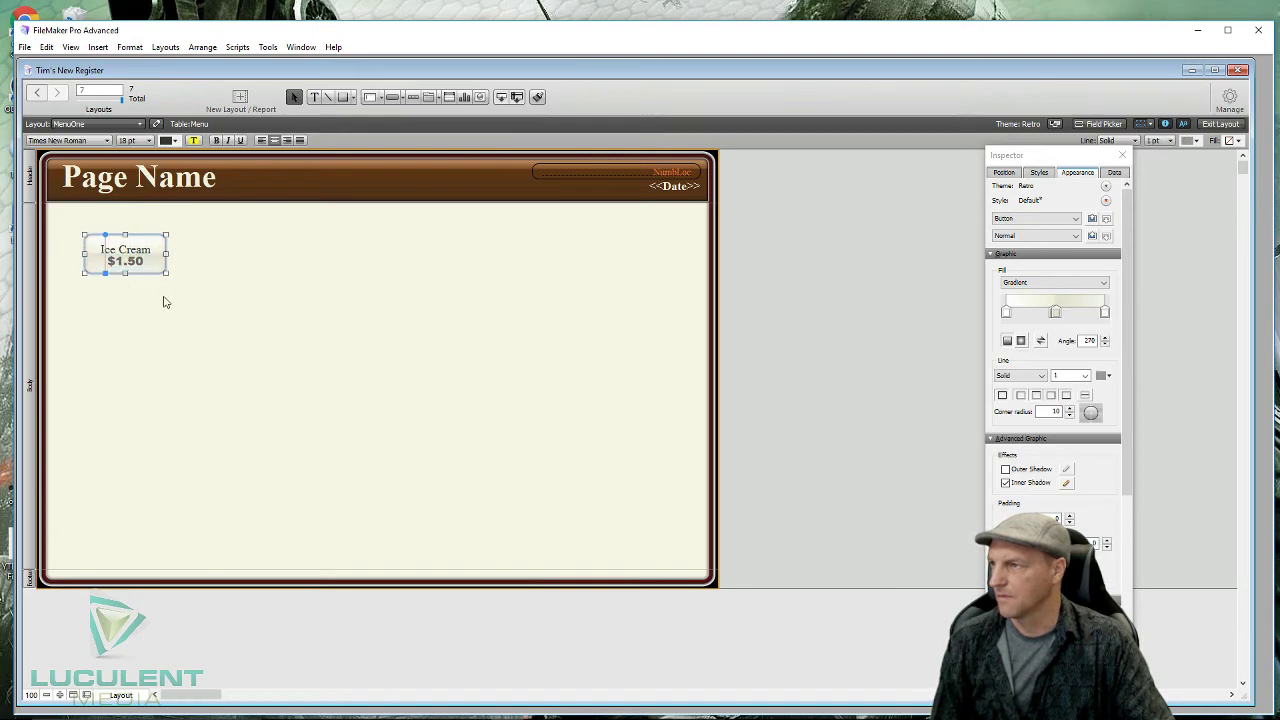
click(168, 302)
click(137, 267)
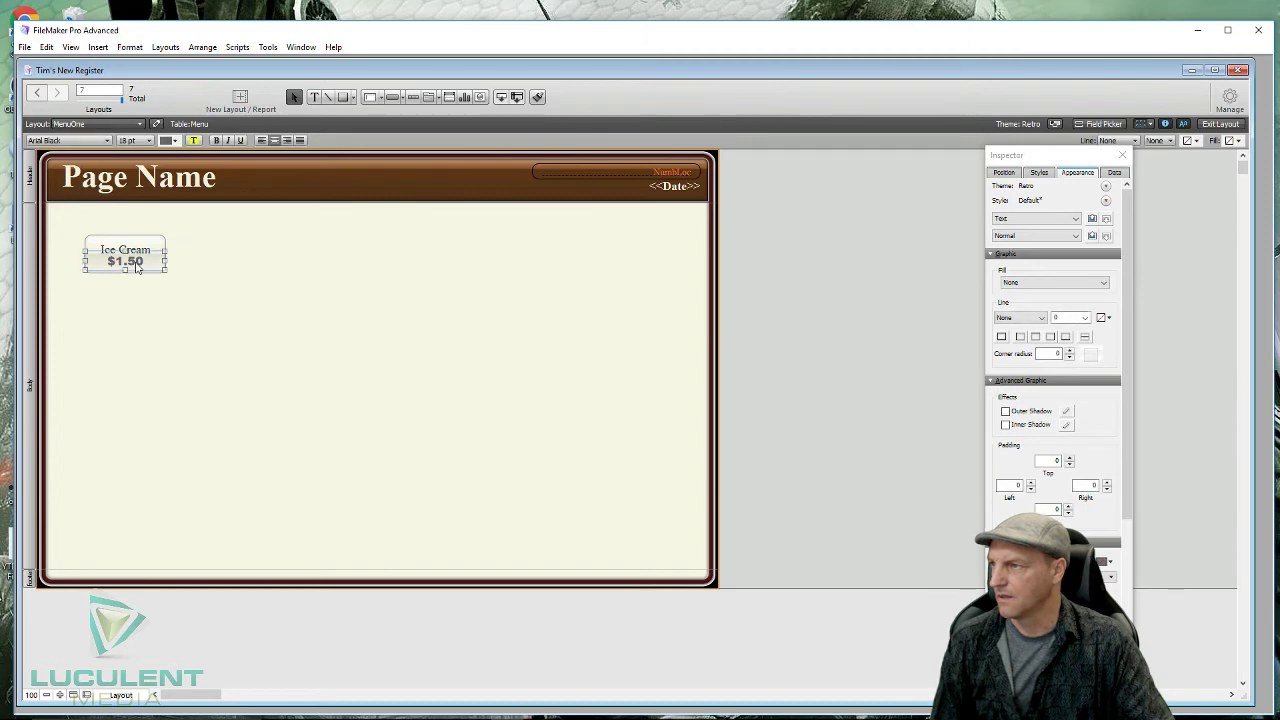
key(Down)
key(Down)
key(Down)
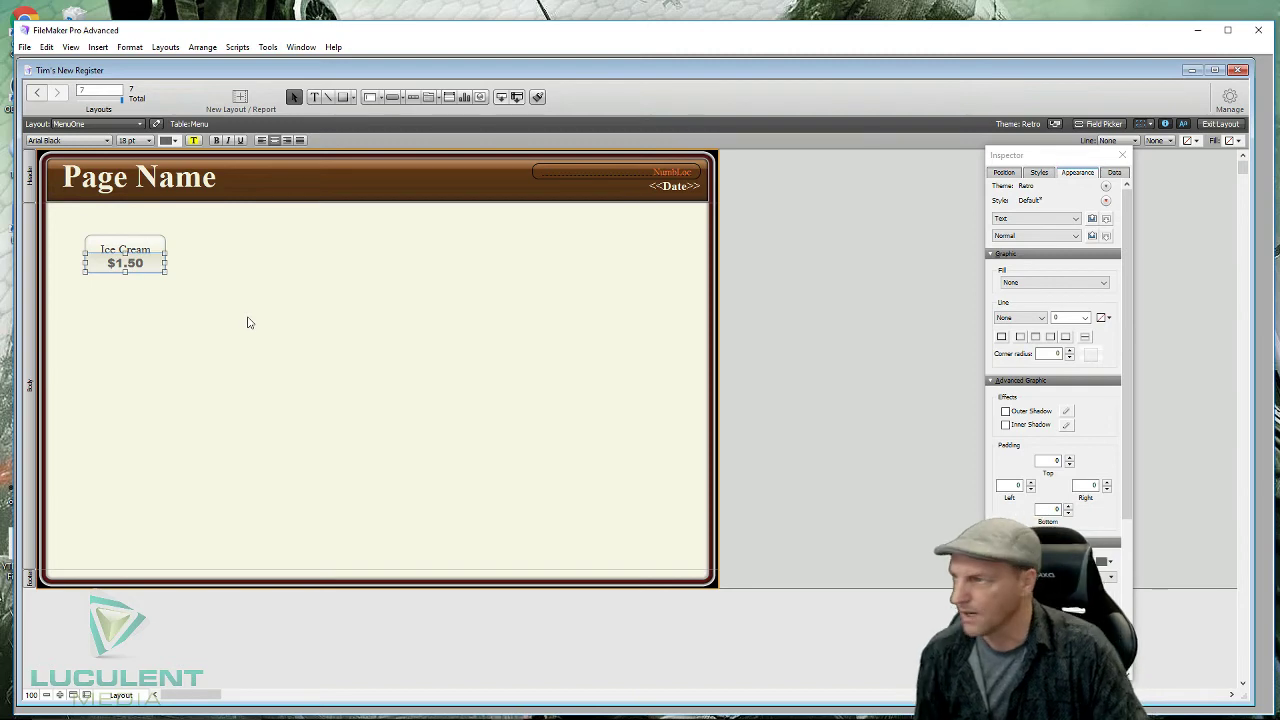
key(Right)
key(Left)
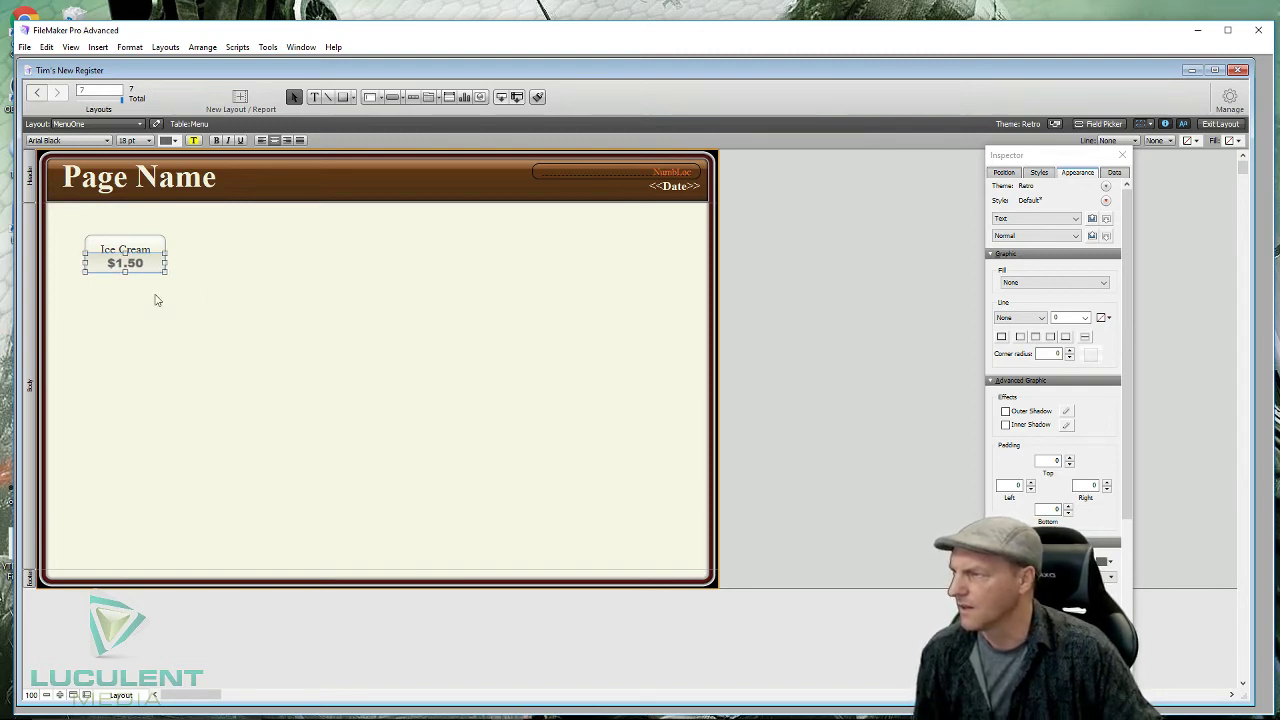
mouse_move(60, 706)
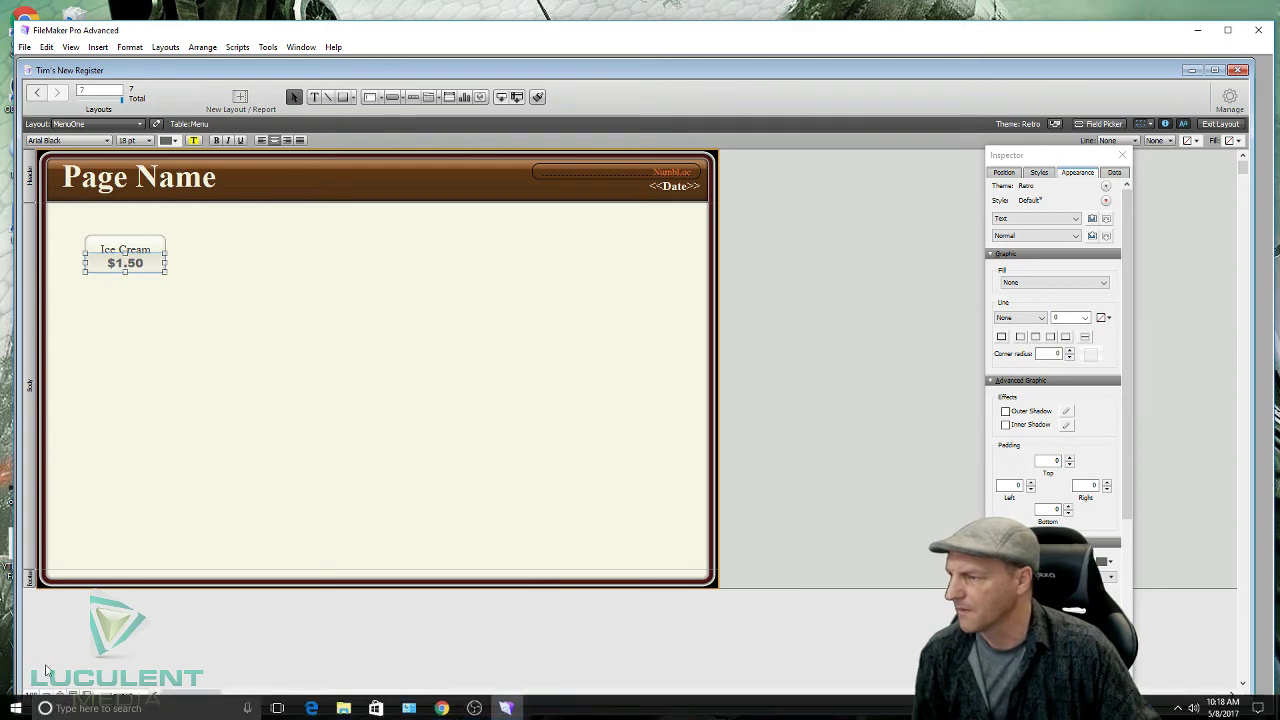
- Zoom to 200% and stretch the $1.50 price field to the Ice Cream button's full width
click(60, 696)
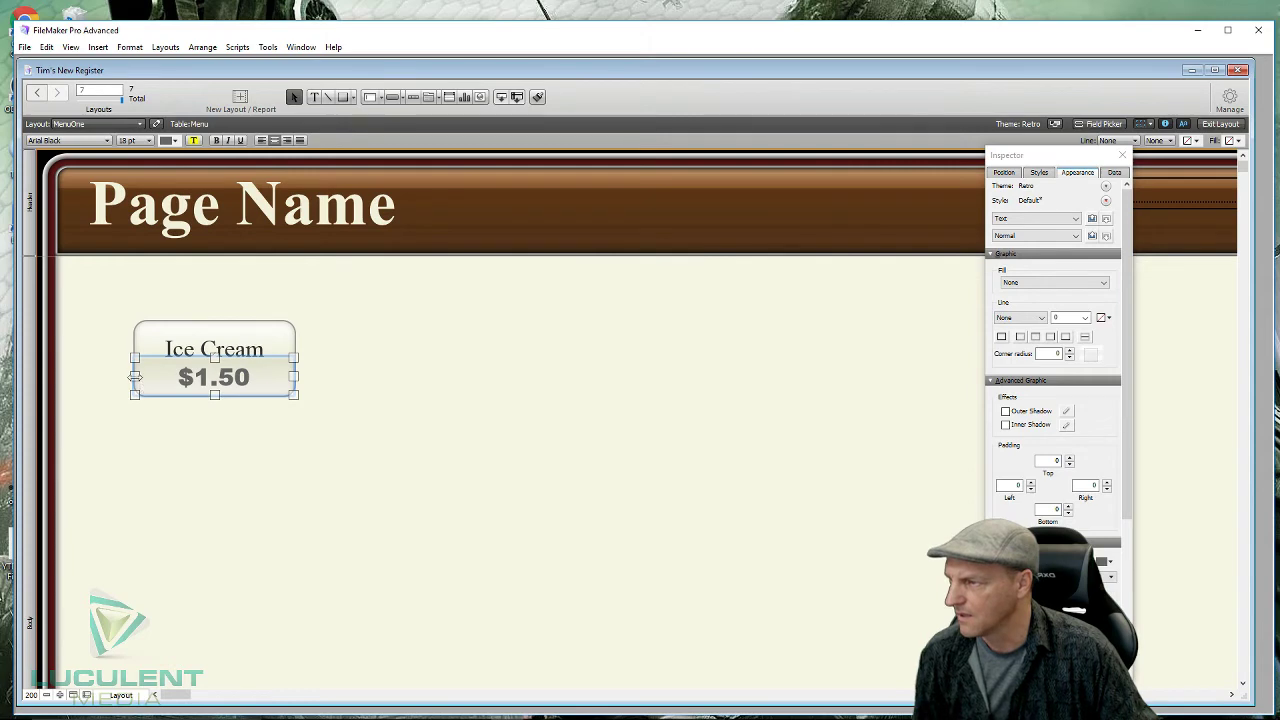
drag(135, 377, 134, 378)
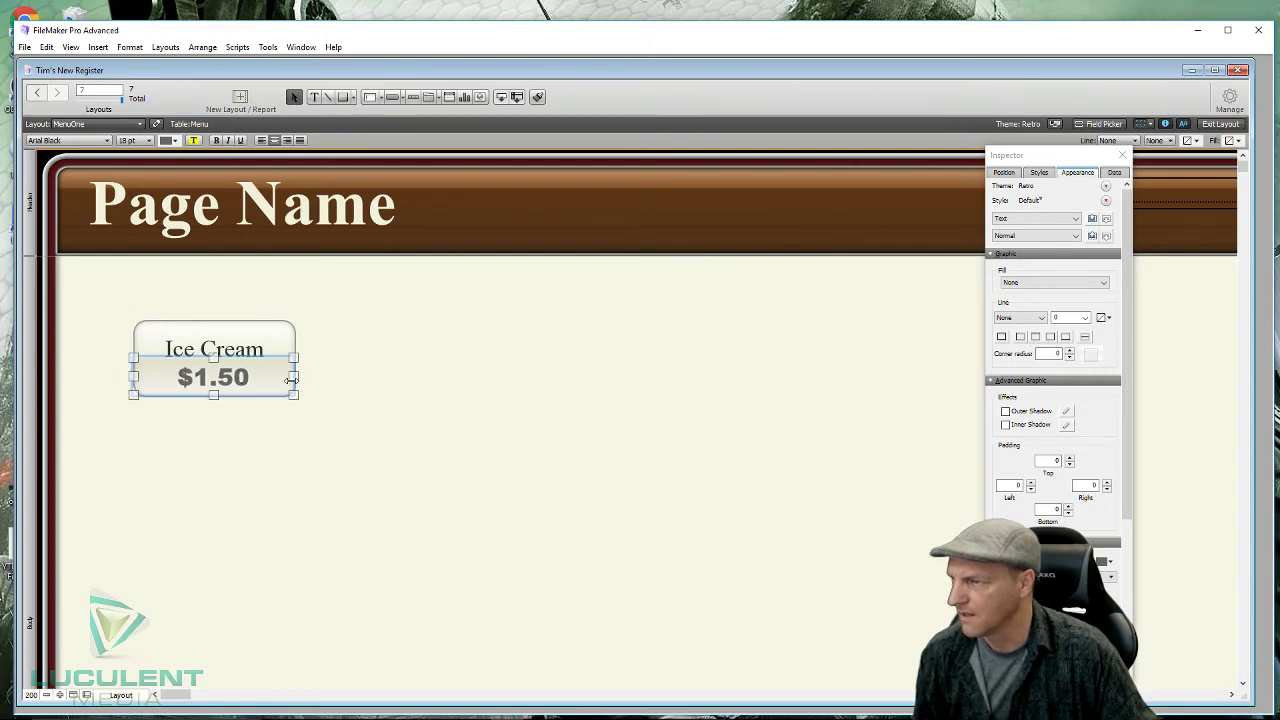
drag(292, 377, 297, 377)
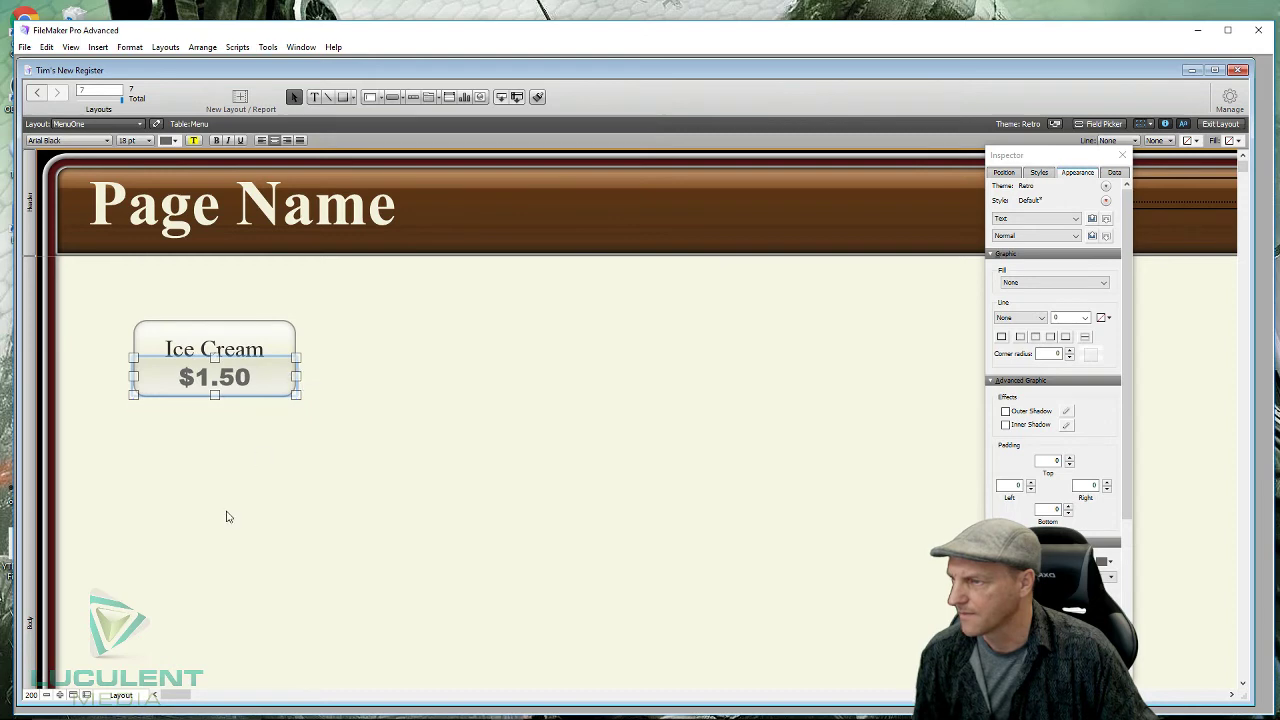
click(228, 517)
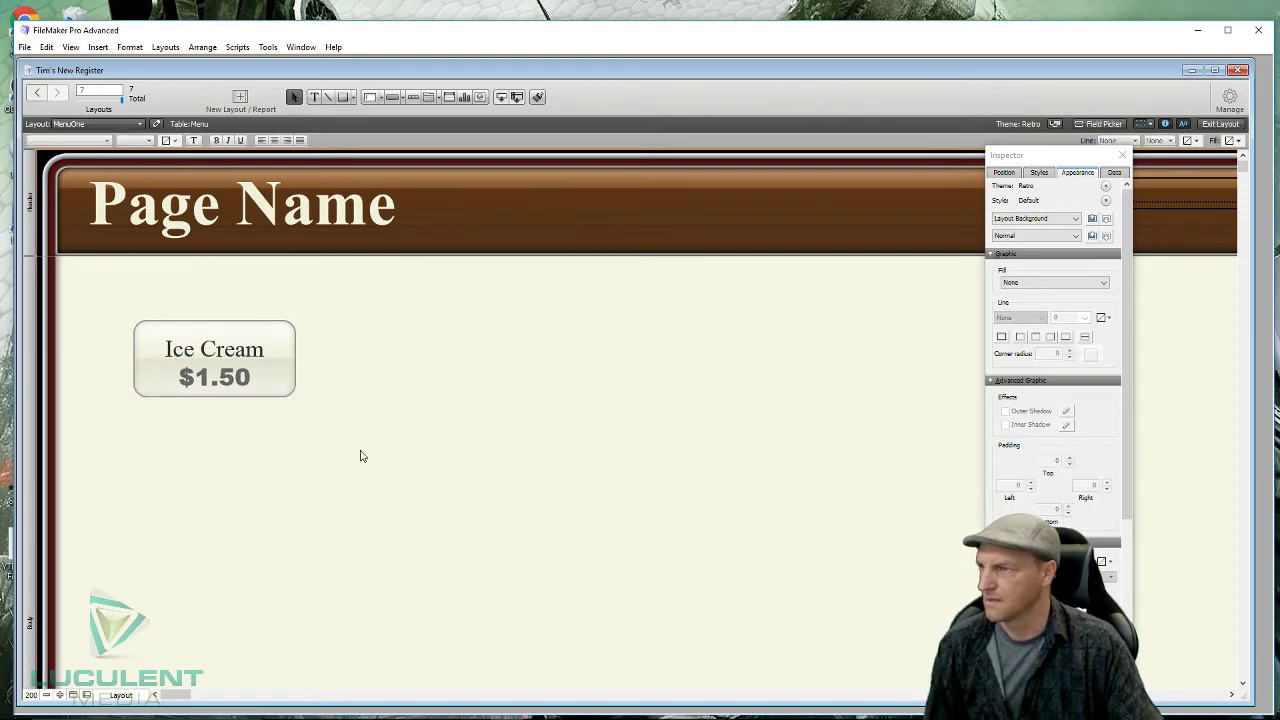
drag(212, 296, 180, 450)
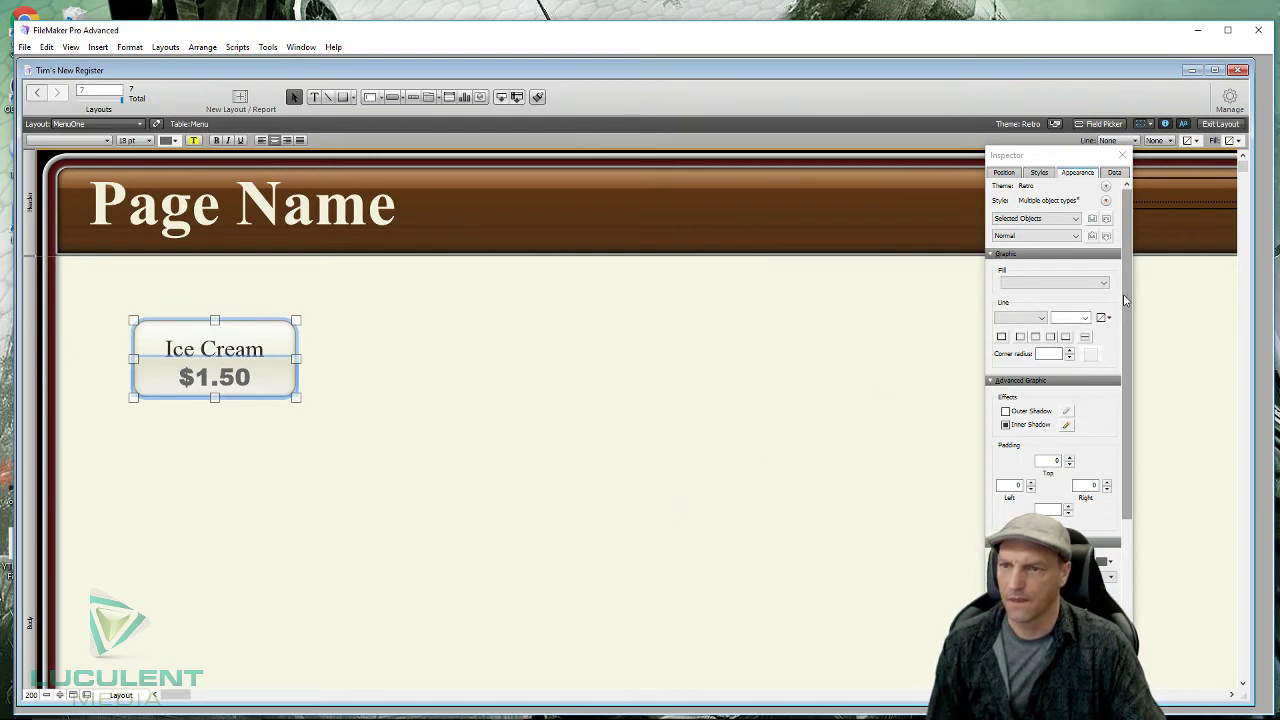
scroll(1123, 294, down, 1)
scroll(1123, 294, up, 1)
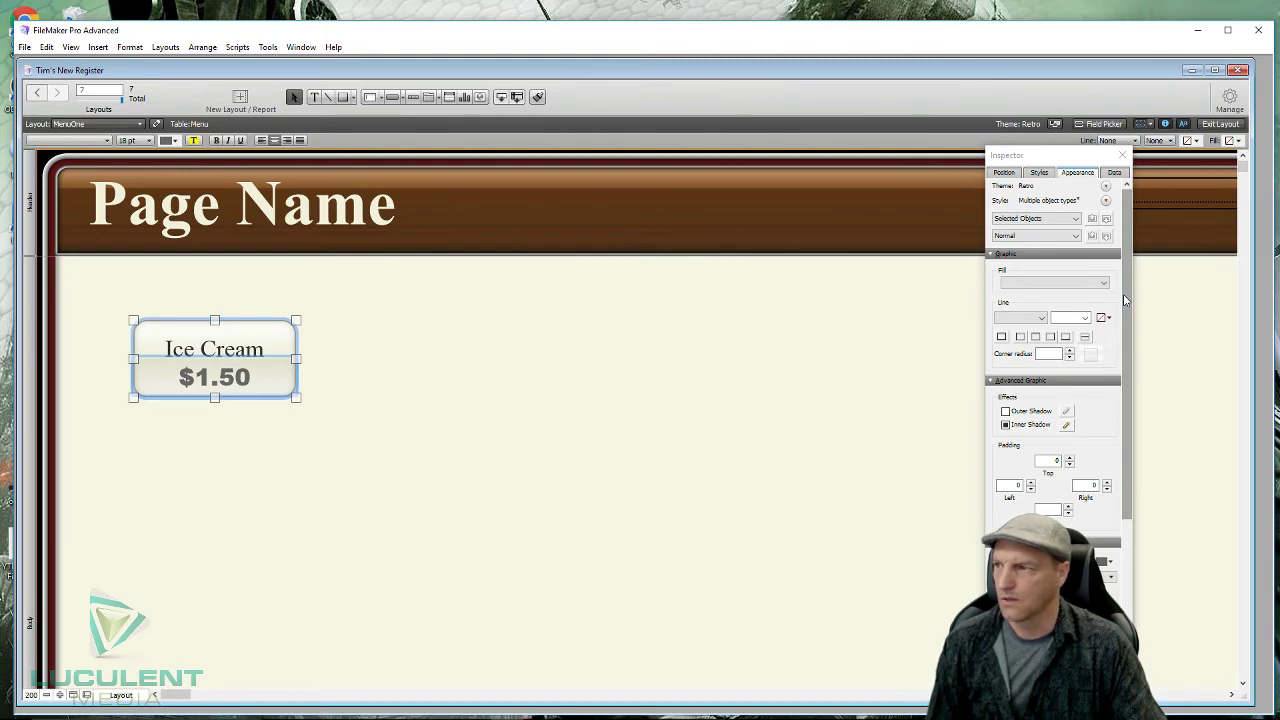
- Give the Ice Cream button a gradient fill ending in yellow, then zoom back to 100%
click(1104, 283)
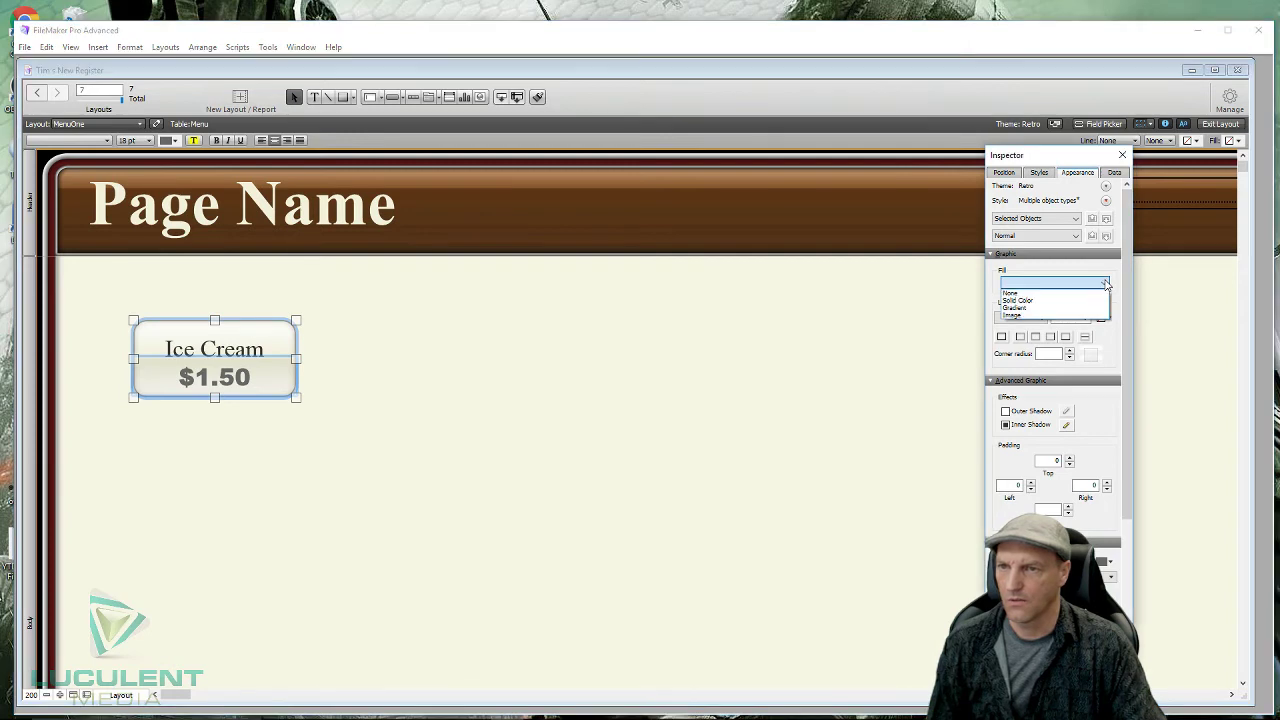
click(1055, 307)
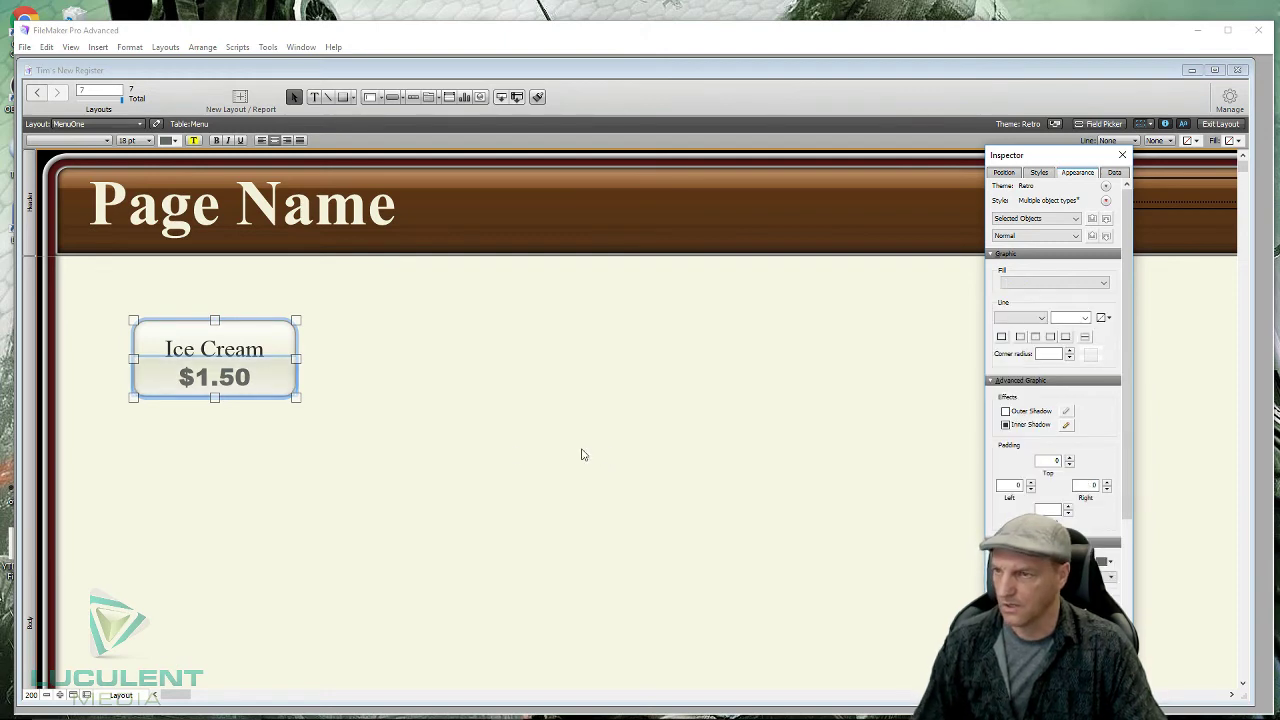
click(400, 357)
click(286, 337)
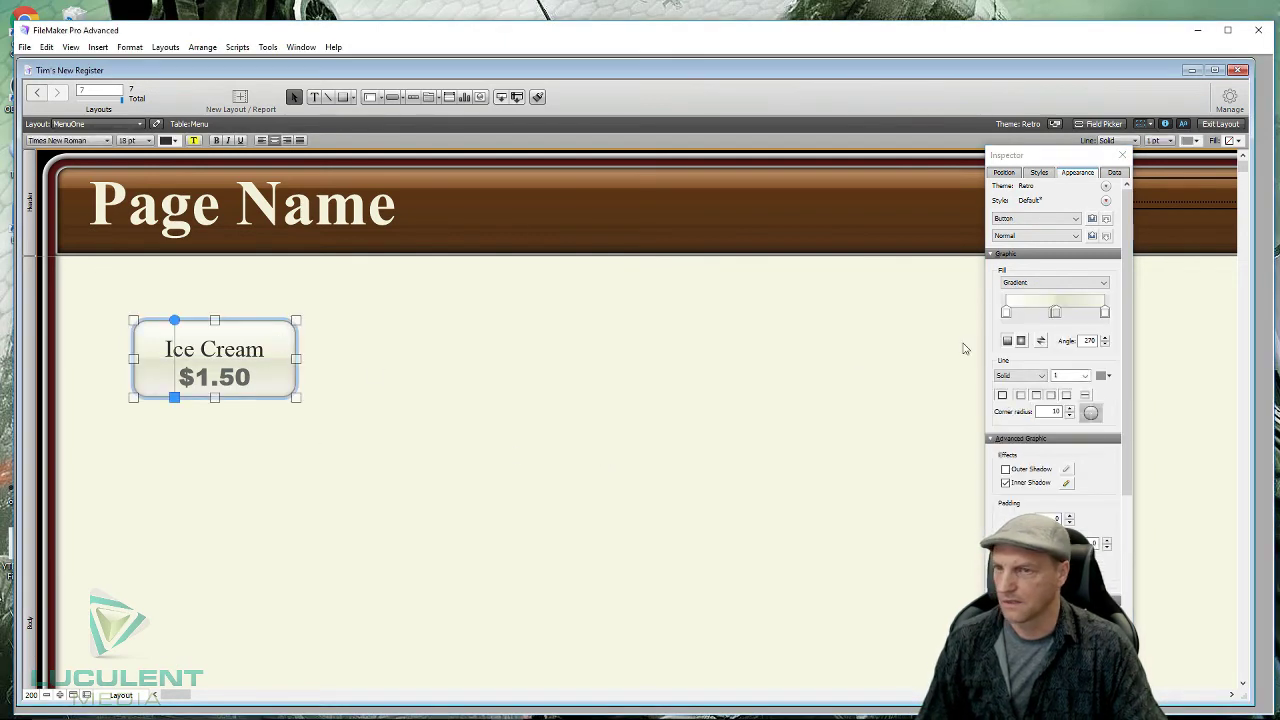
click(1106, 313)
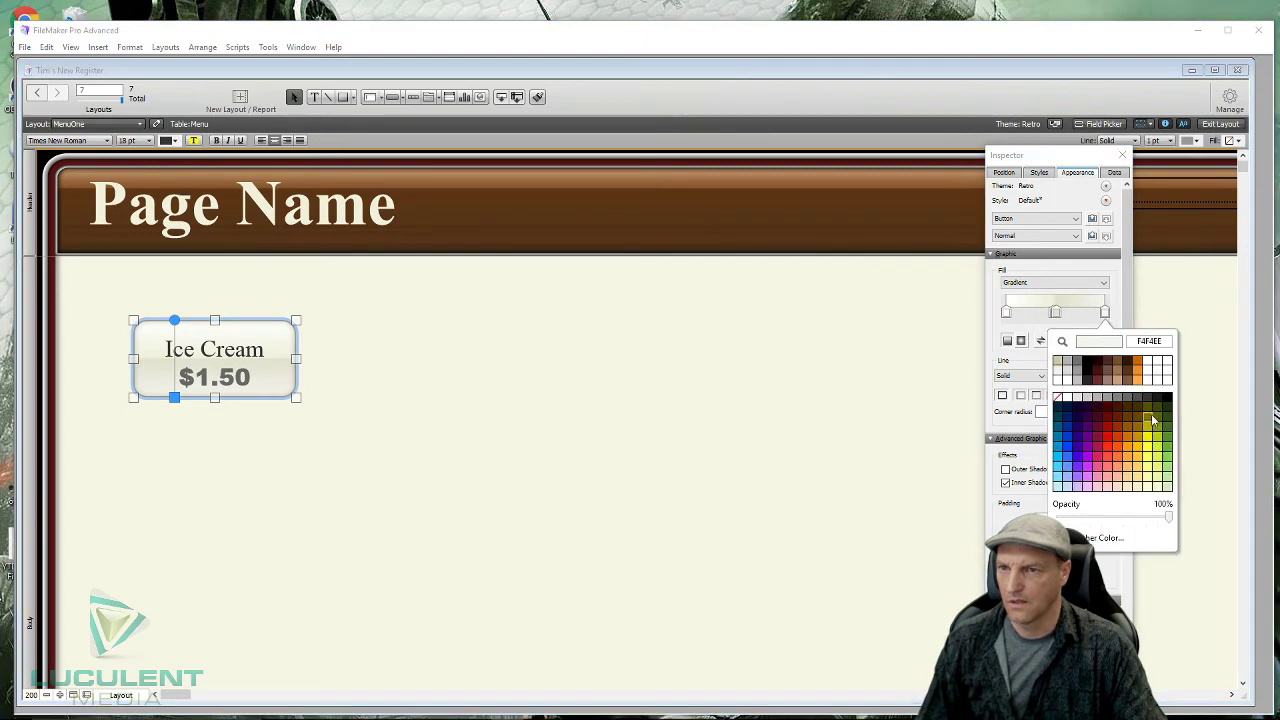
click(1151, 461)
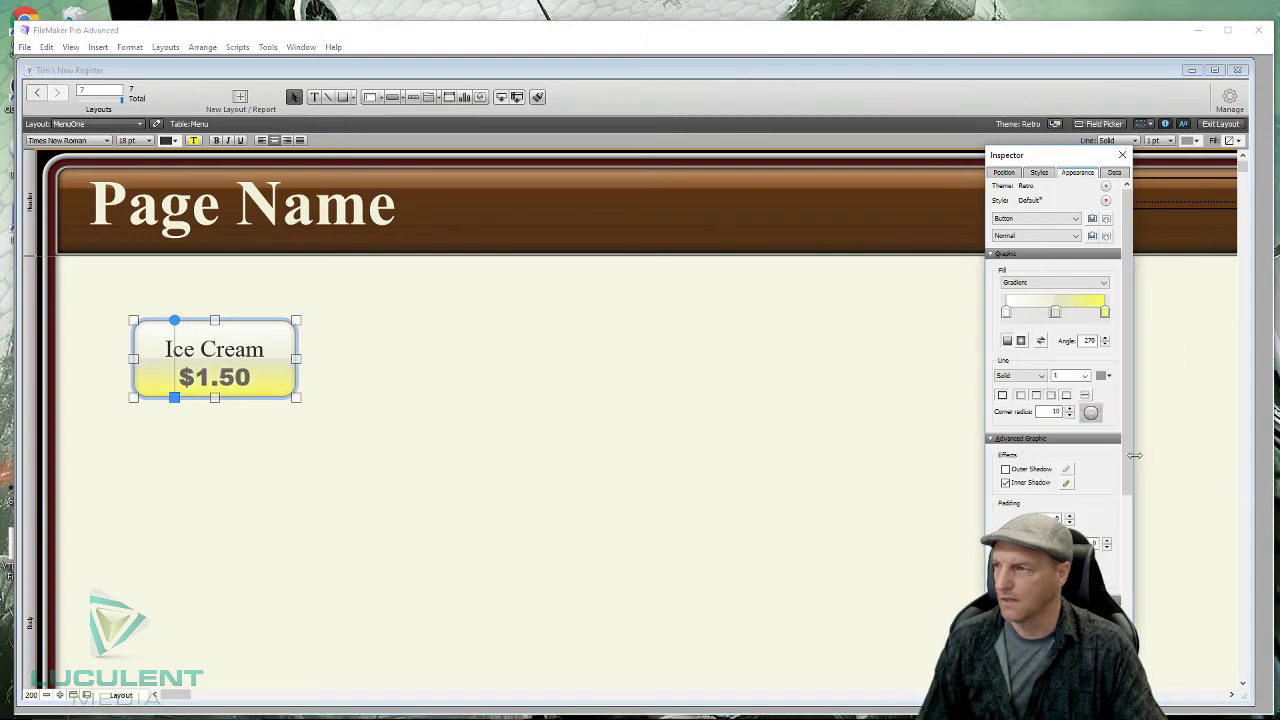
click(487, 487)
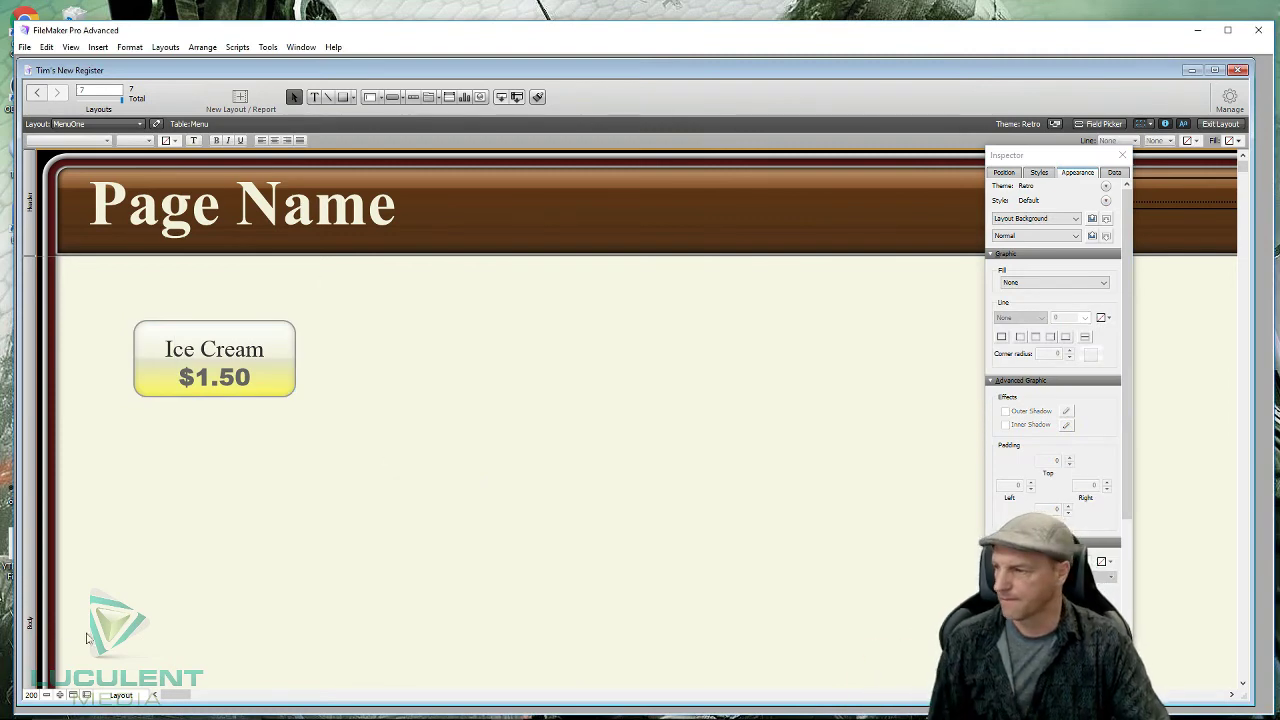
click(47, 695)
click(47, 695)
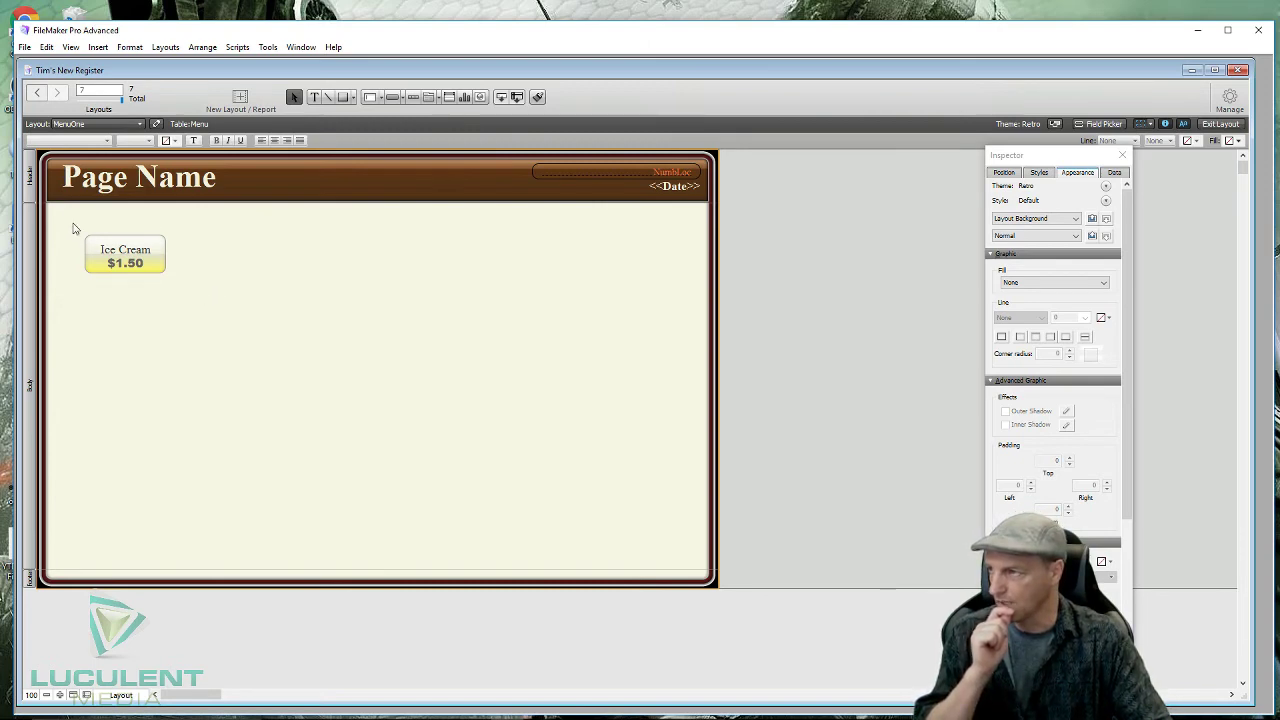
- Copy the Ice Cream button and its price across to form a row of seven
drag(74, 229, 96, 254)
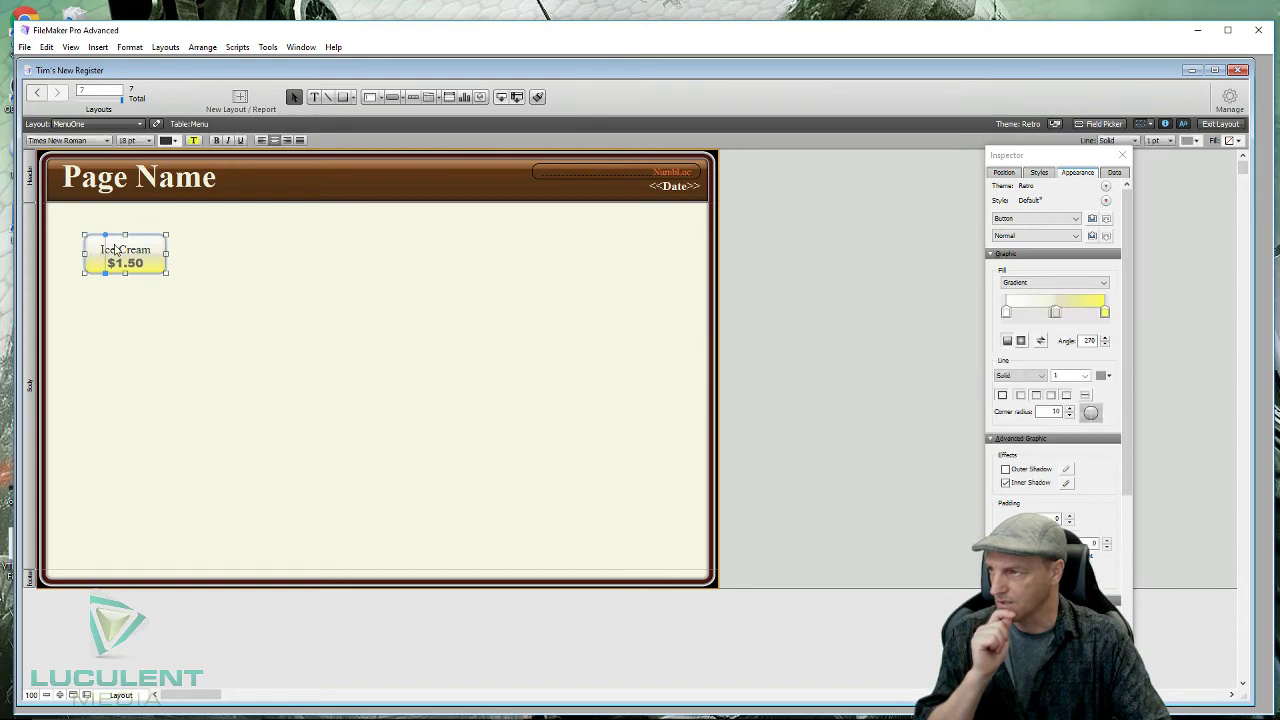
drag(152, 219, 123, 309)
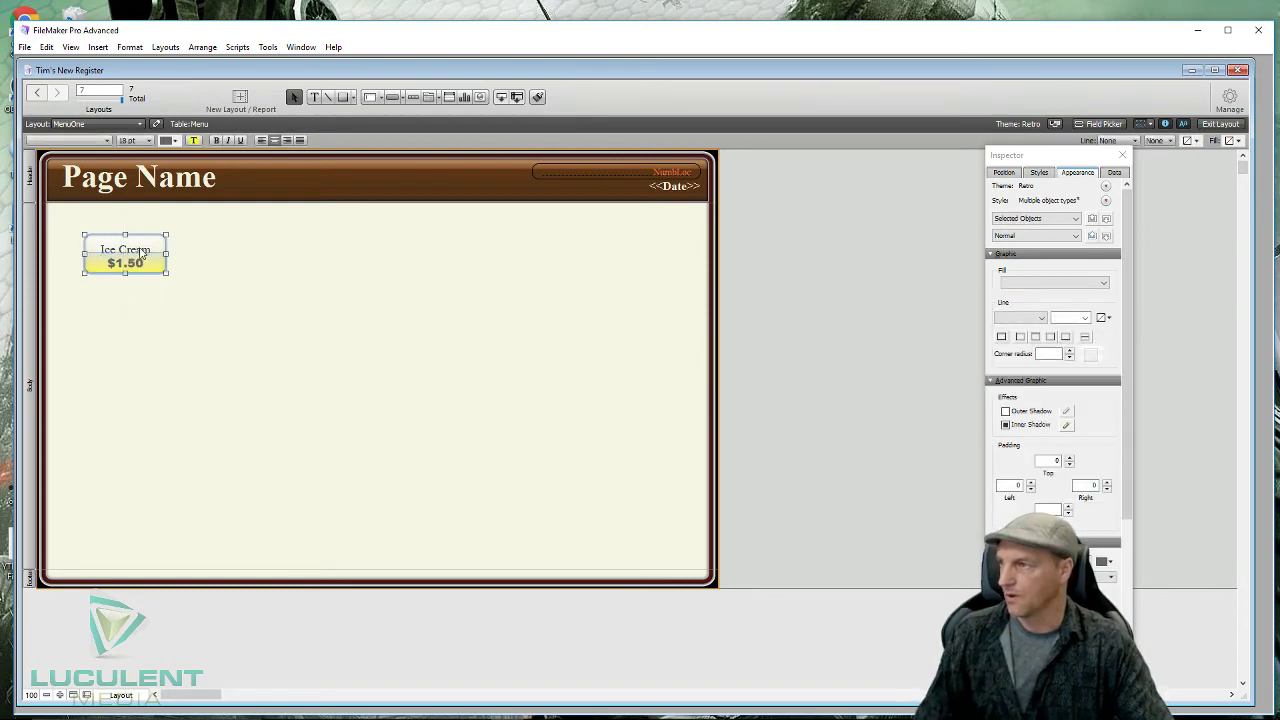
drag(133, 254, 580, 248)
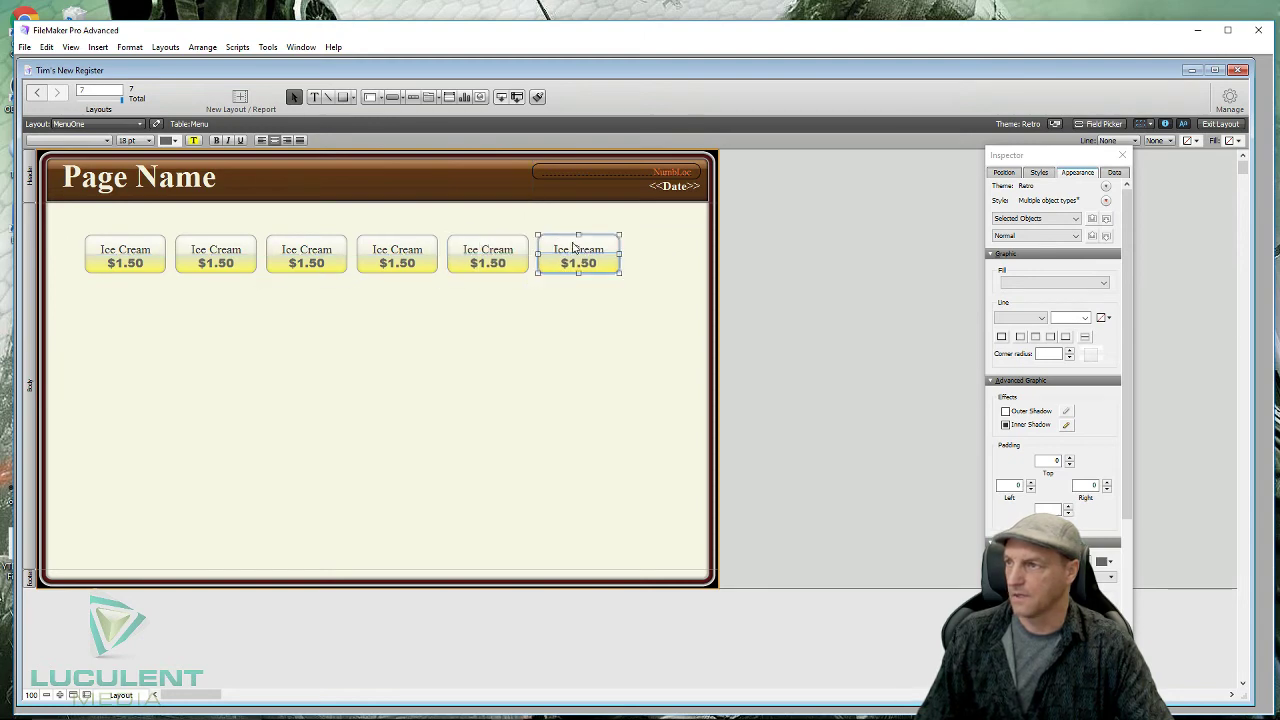
drag(568, 251, 658, 252)
click(183, 306)
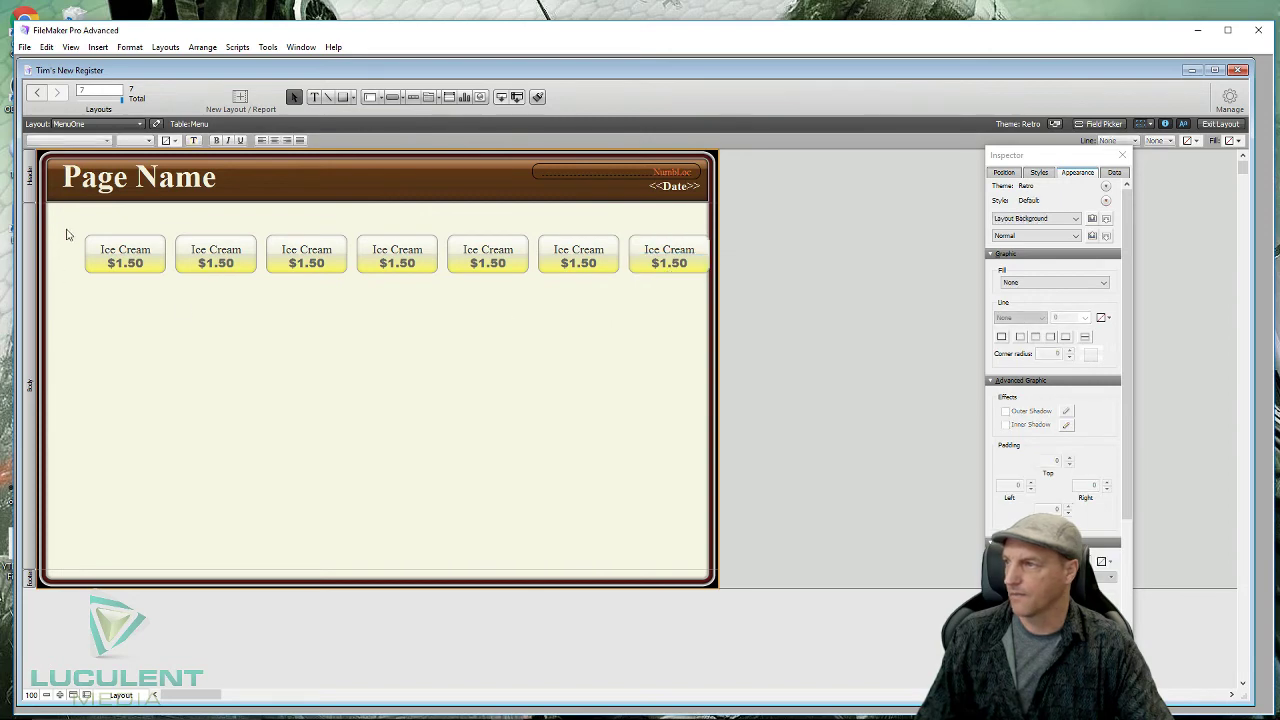
drag(69, 237, 694, 270)
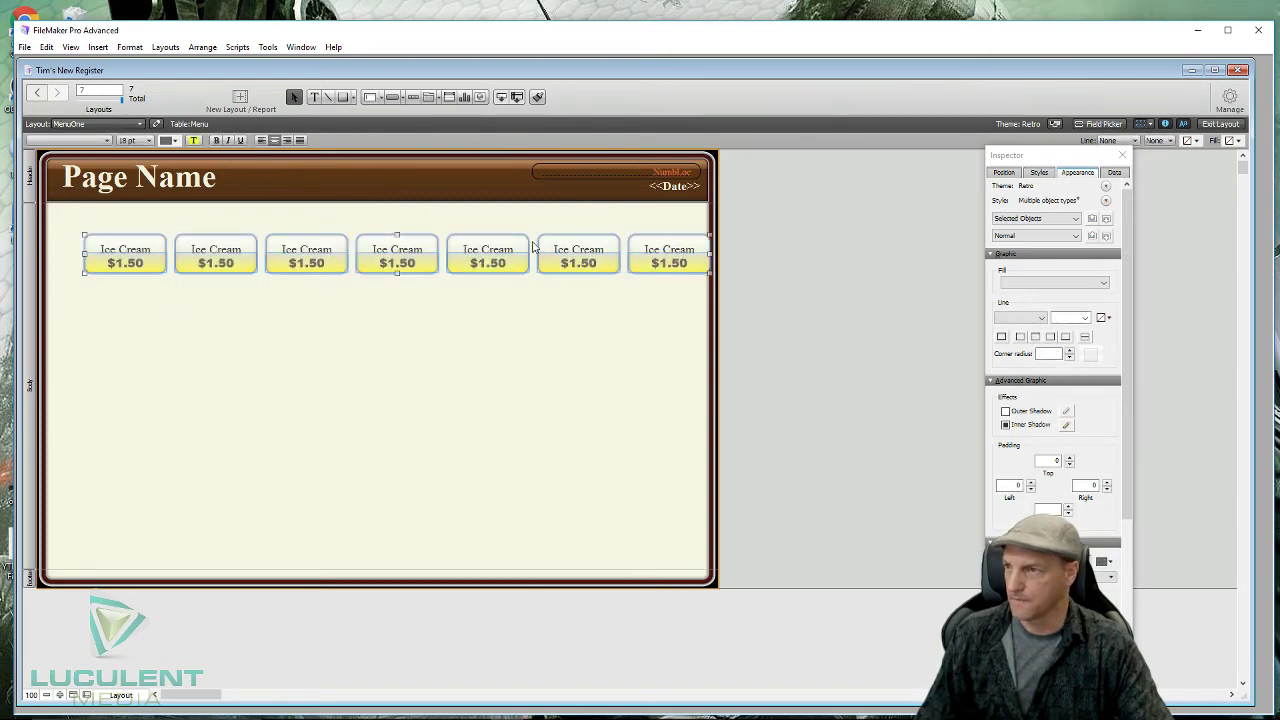
drag(503, 252, 483, 232)
- Duplicate the row of seven buttons to add more rows below
click(470, 364)
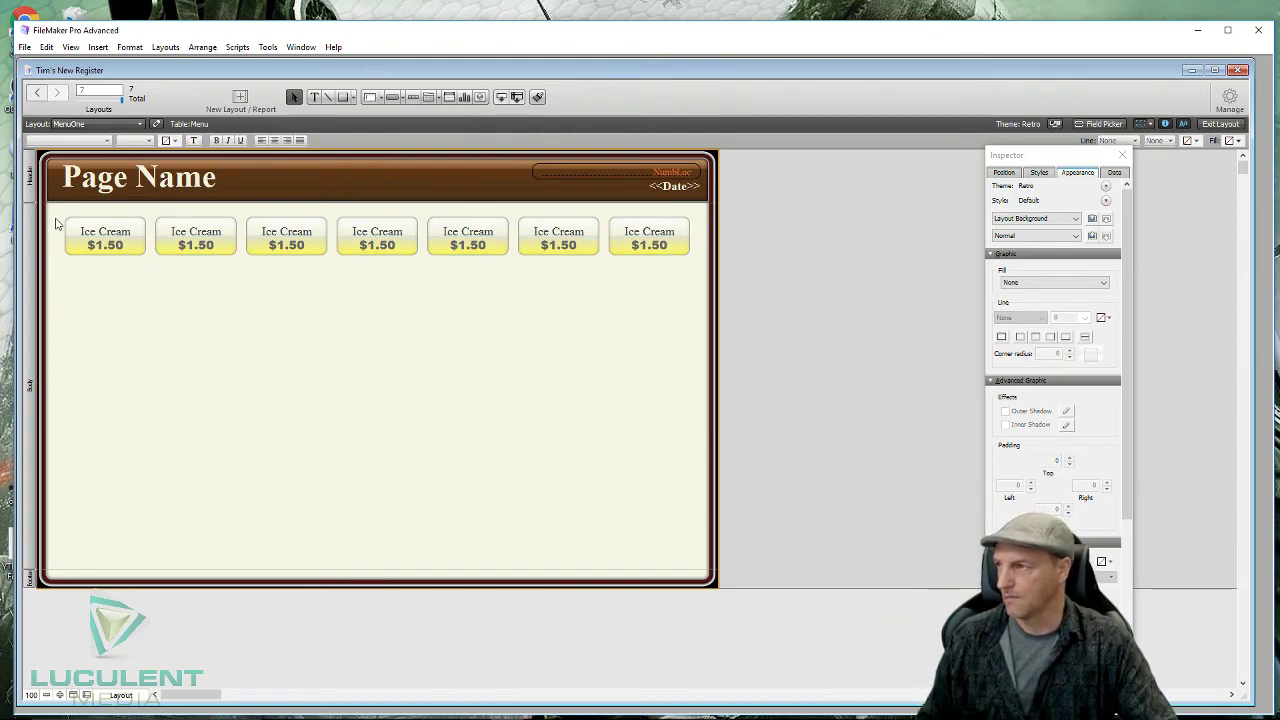
click(85, 233)
drag(55, 214, 667, 268)
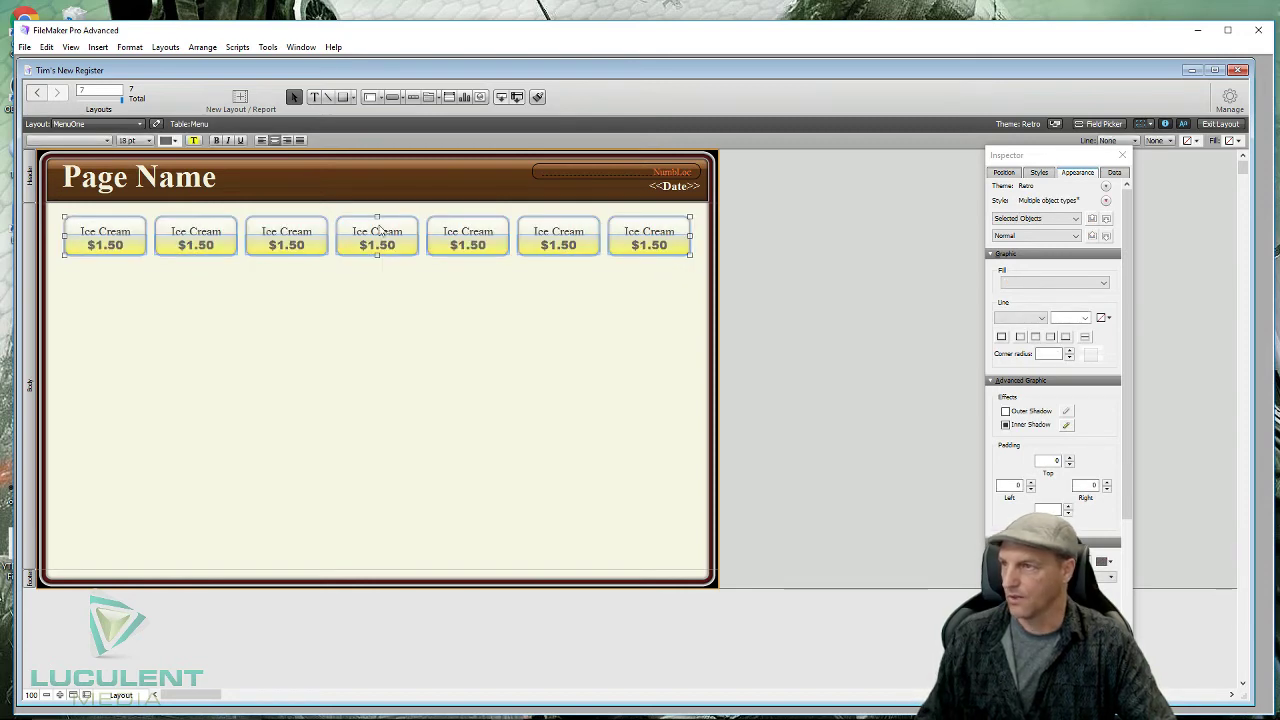
drag(378, 231, 380, 276)
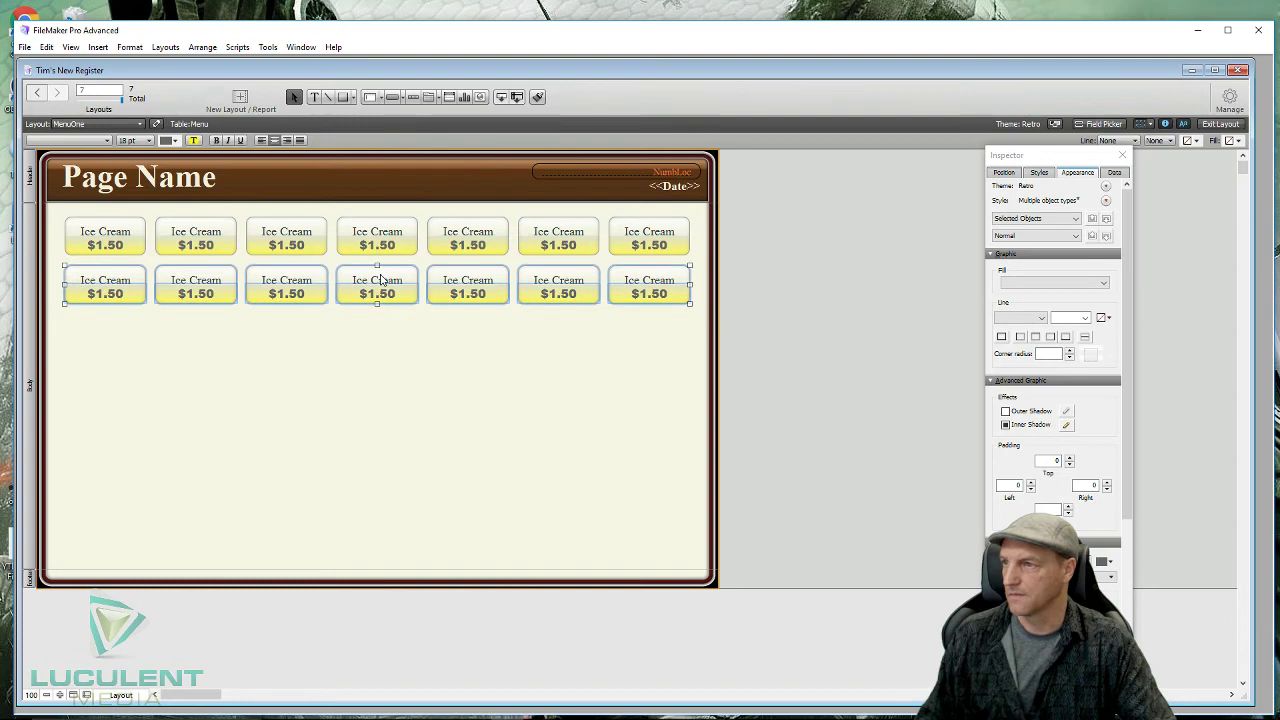
drag(380, 280, 389, 524)
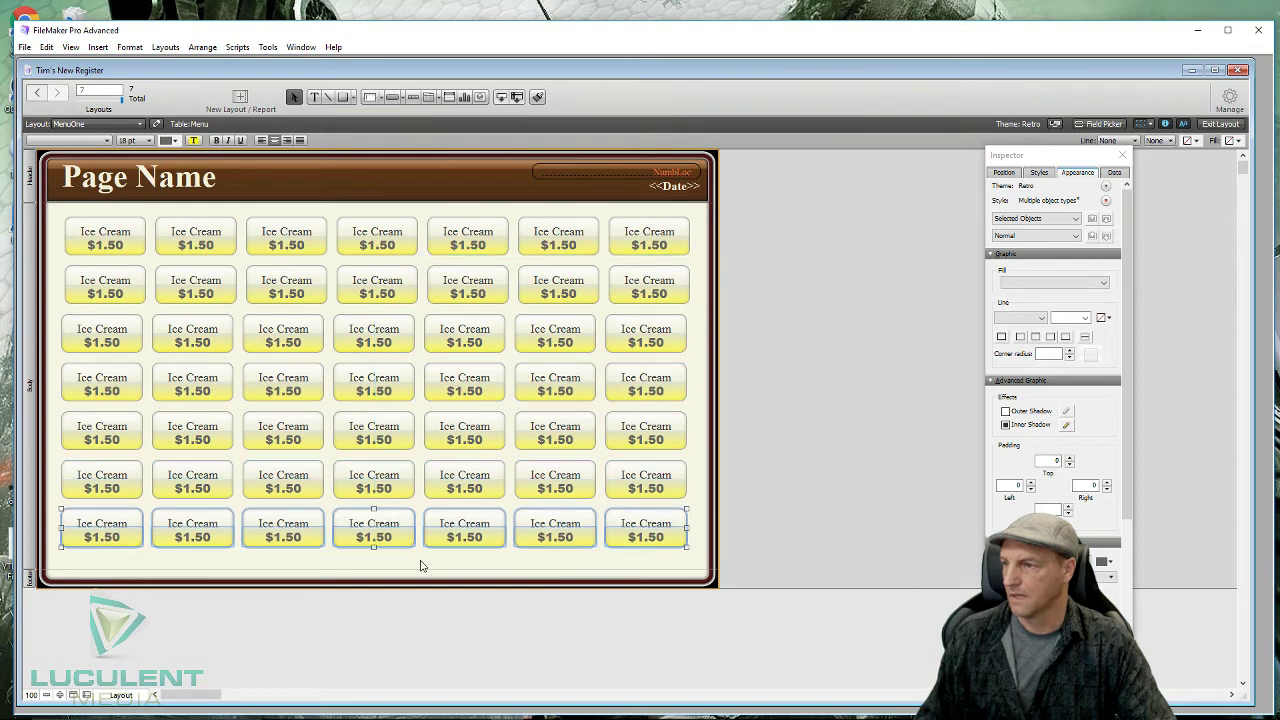
- Place the copied row at the bottom and align rows 3 and 4 with the rows above
click(418, 565)
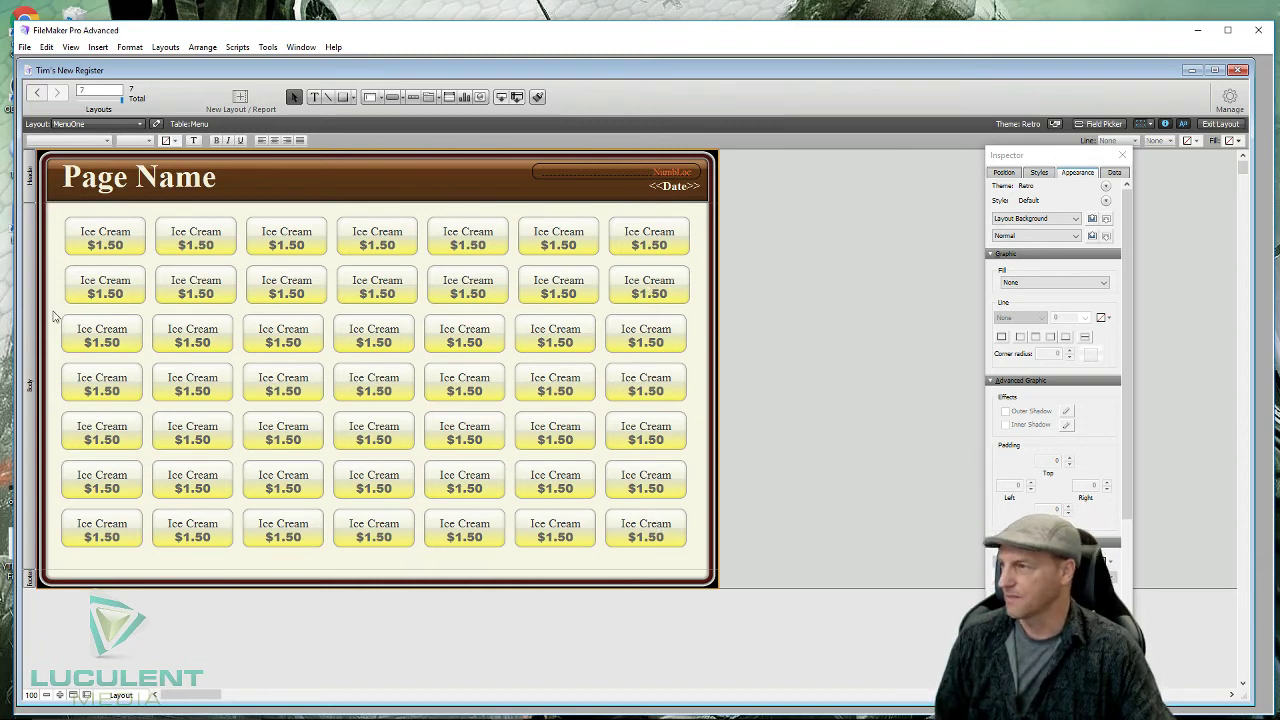
drag(55, 315, 690, 358)
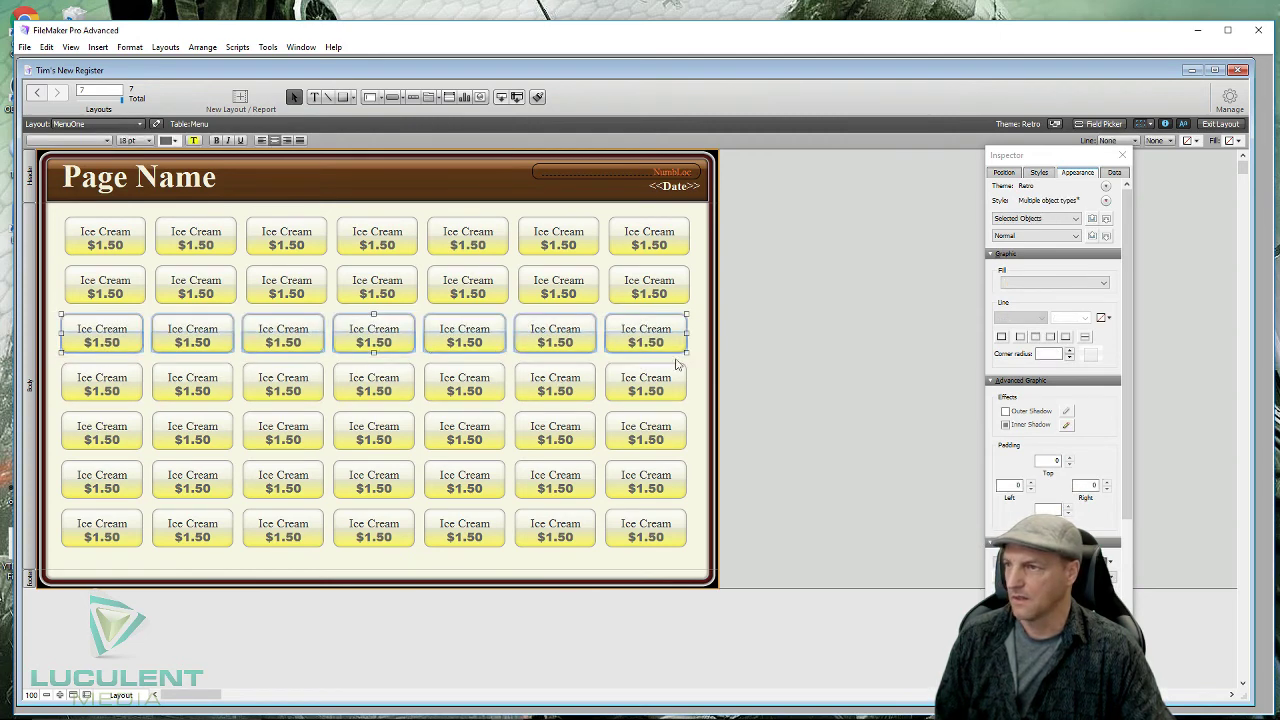
drag(374, 333, 377, 333)
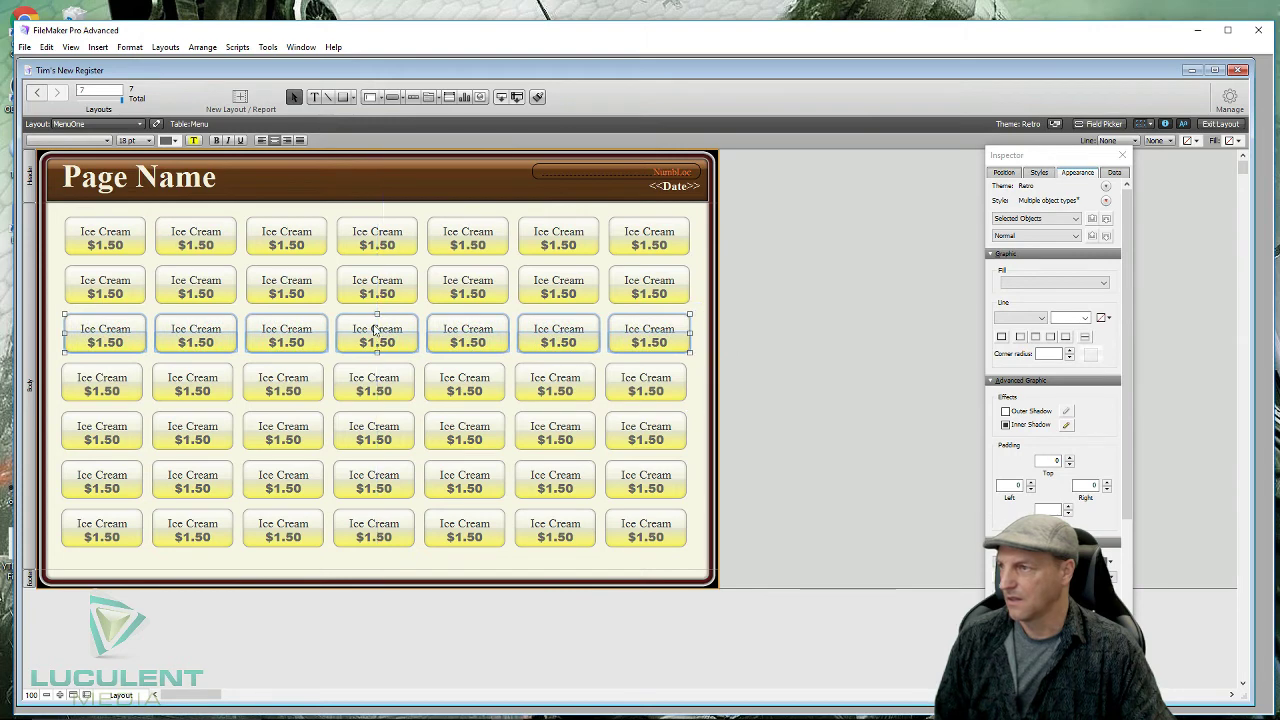
click(56, 408)
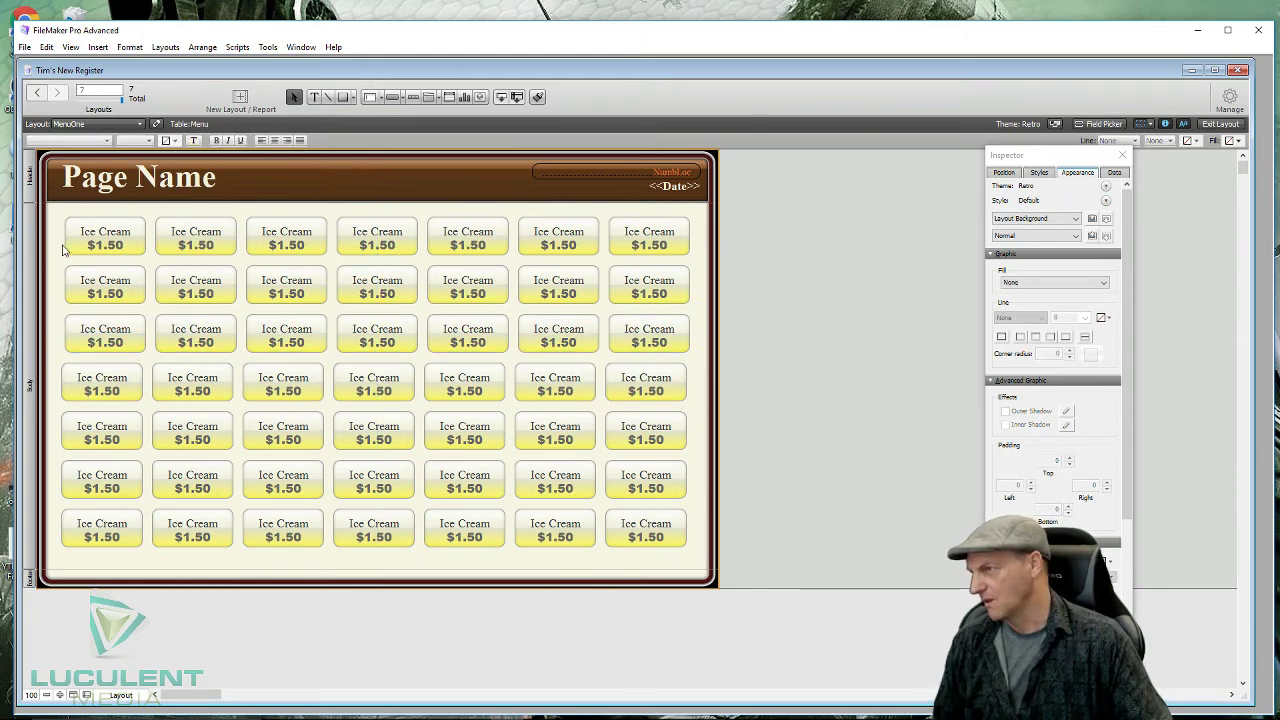
drag(55, 382, 652, 395)
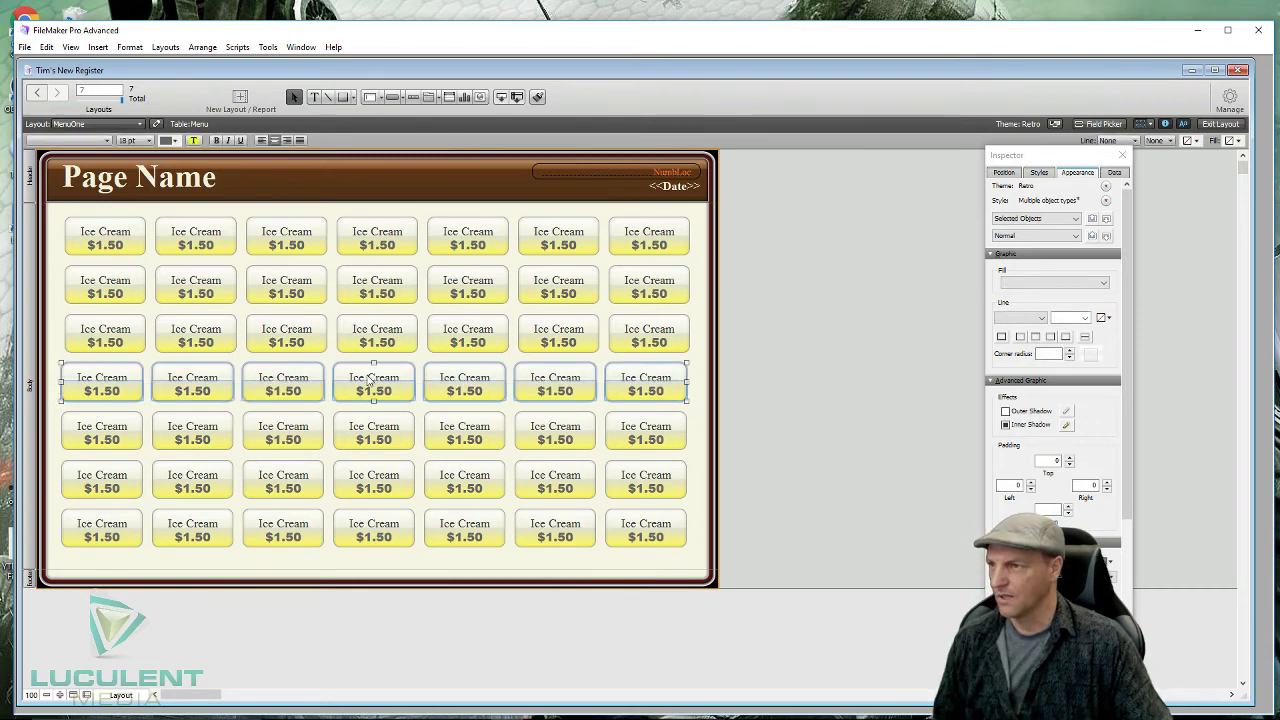
drag(372, 378, 375, 378)
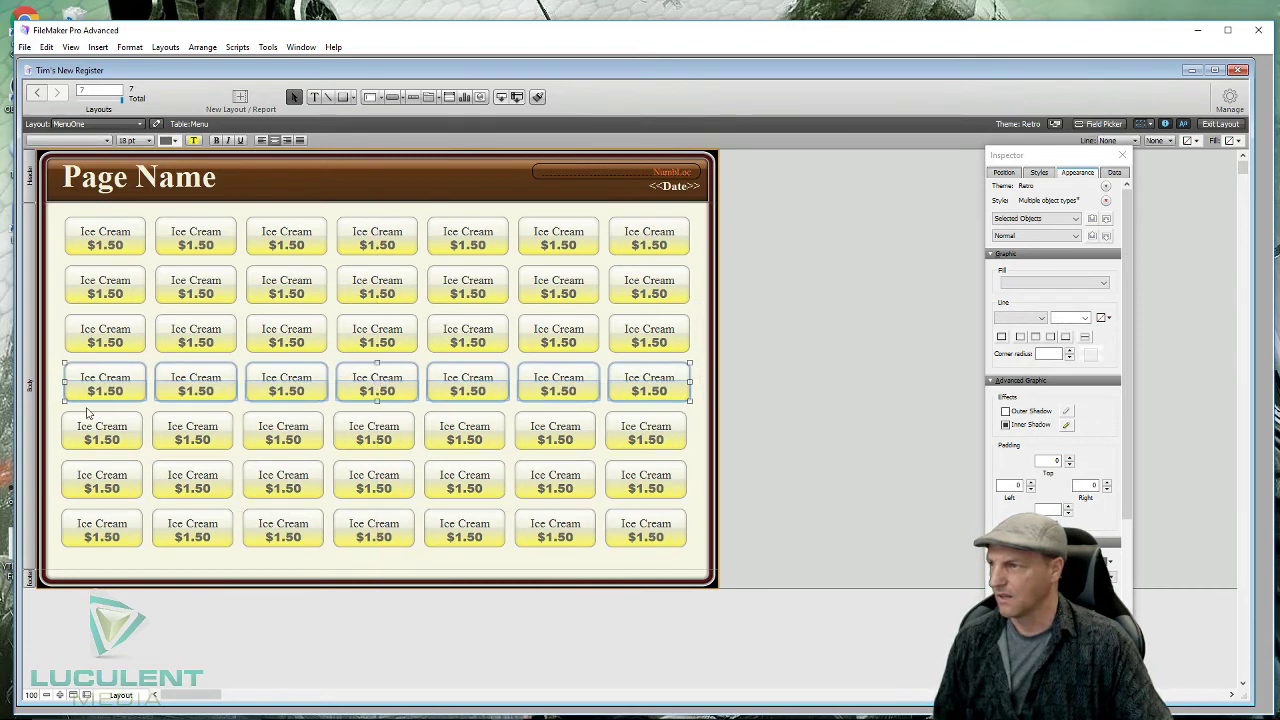
- Align rows 5, 6 and the bottom row with the columns above
drag(57, 414, 658, 450)
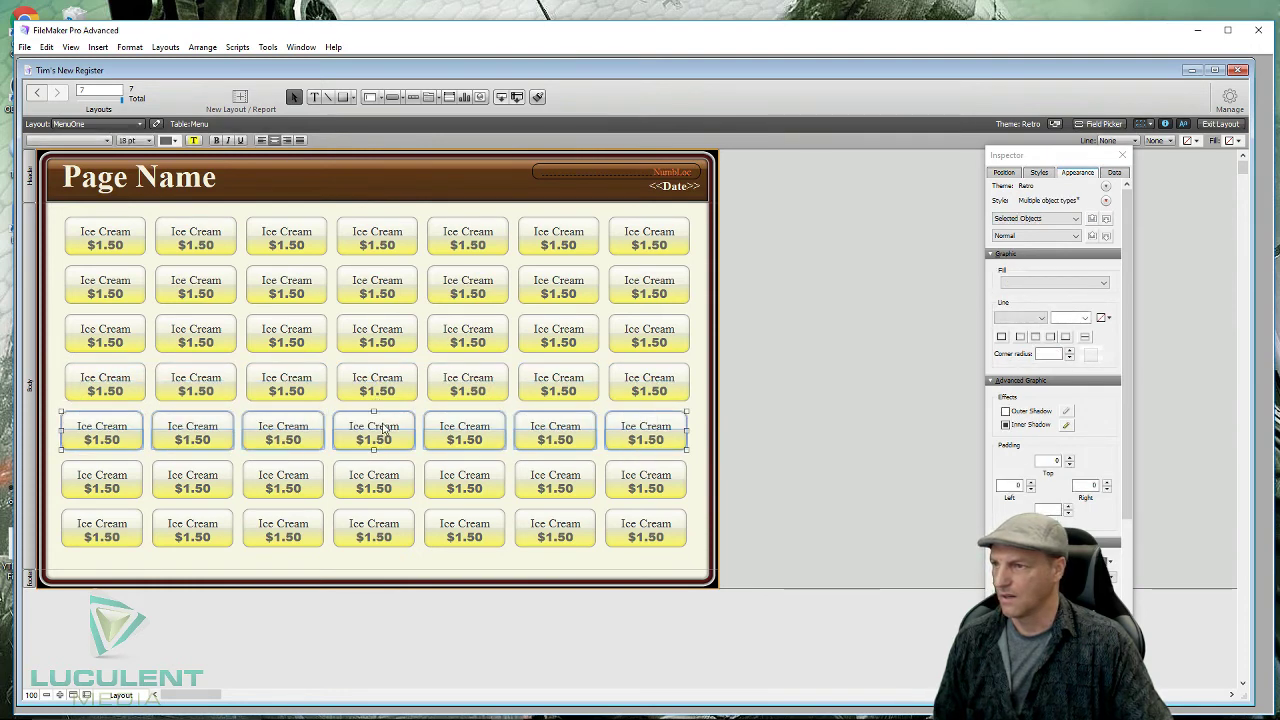
drag(389, 428, 395, 428)
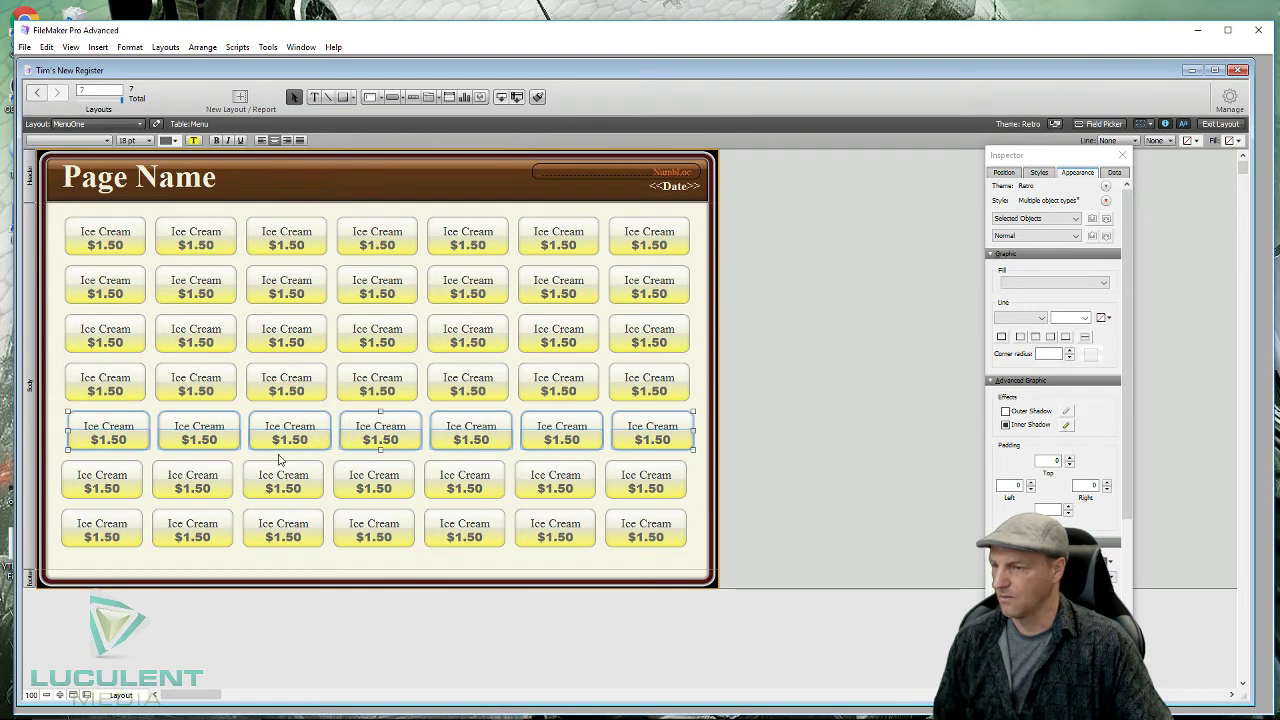
key(Left)
key(Left)
key(Left)
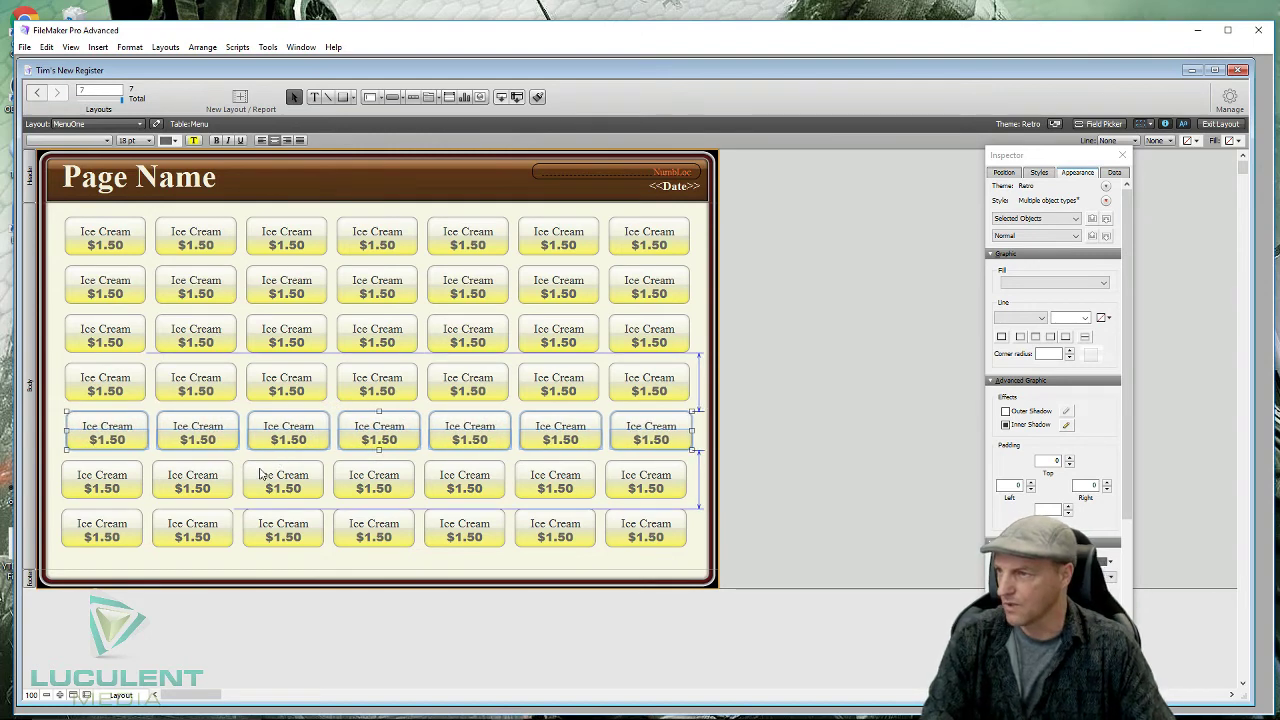
key(Left)
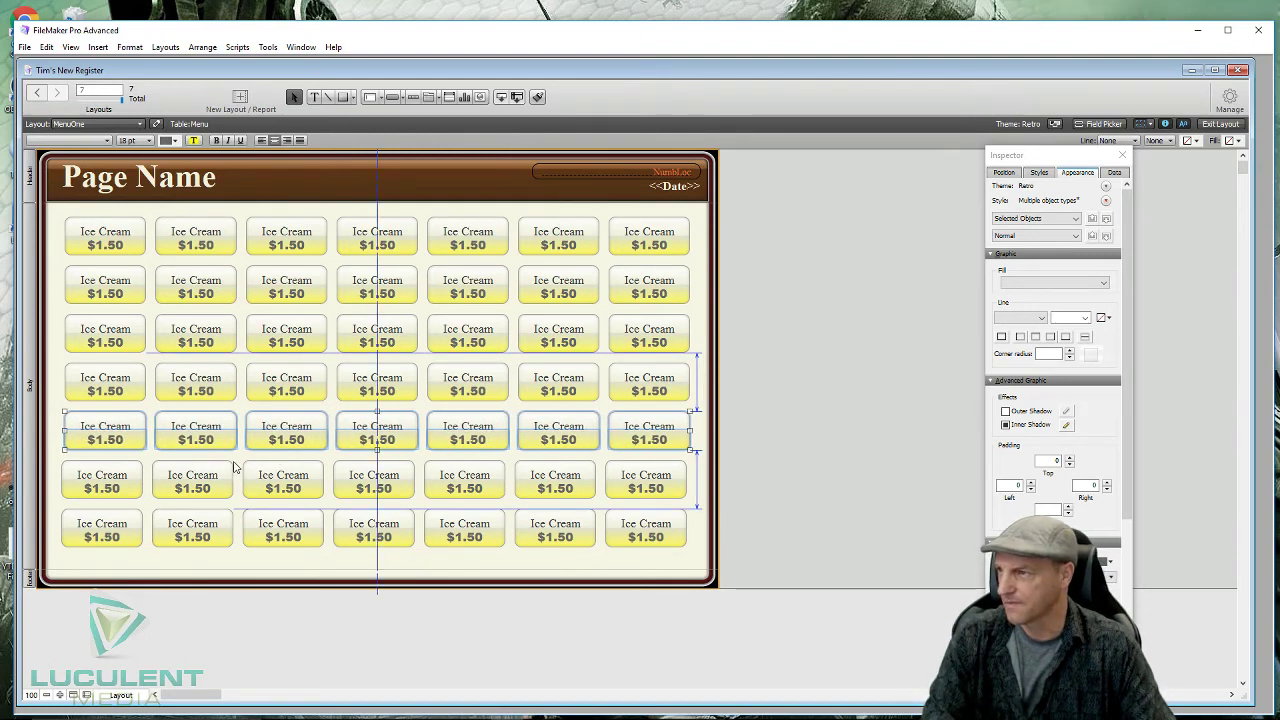
drag(55, 457, 684, 505)
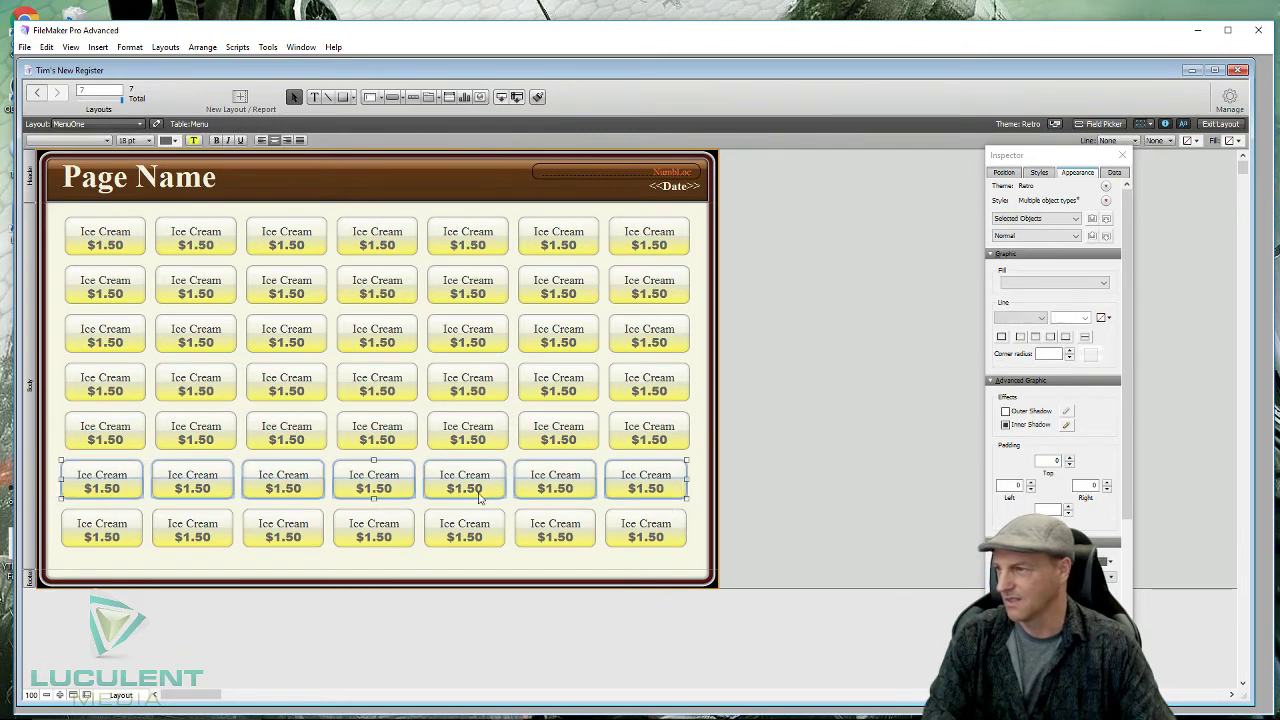
drag(376, 470, 380, 473)
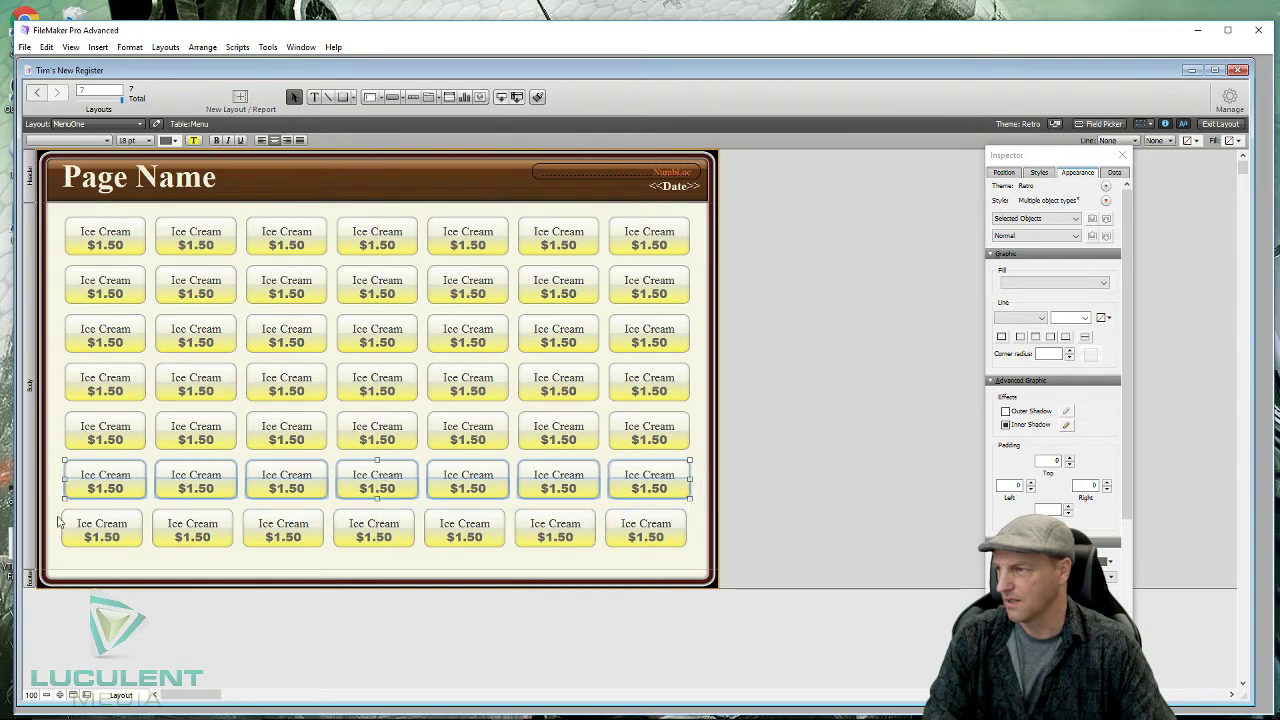
drag(58, 521, 659, 556)
drag(378, 523, 381, 526)
click(287, 563)
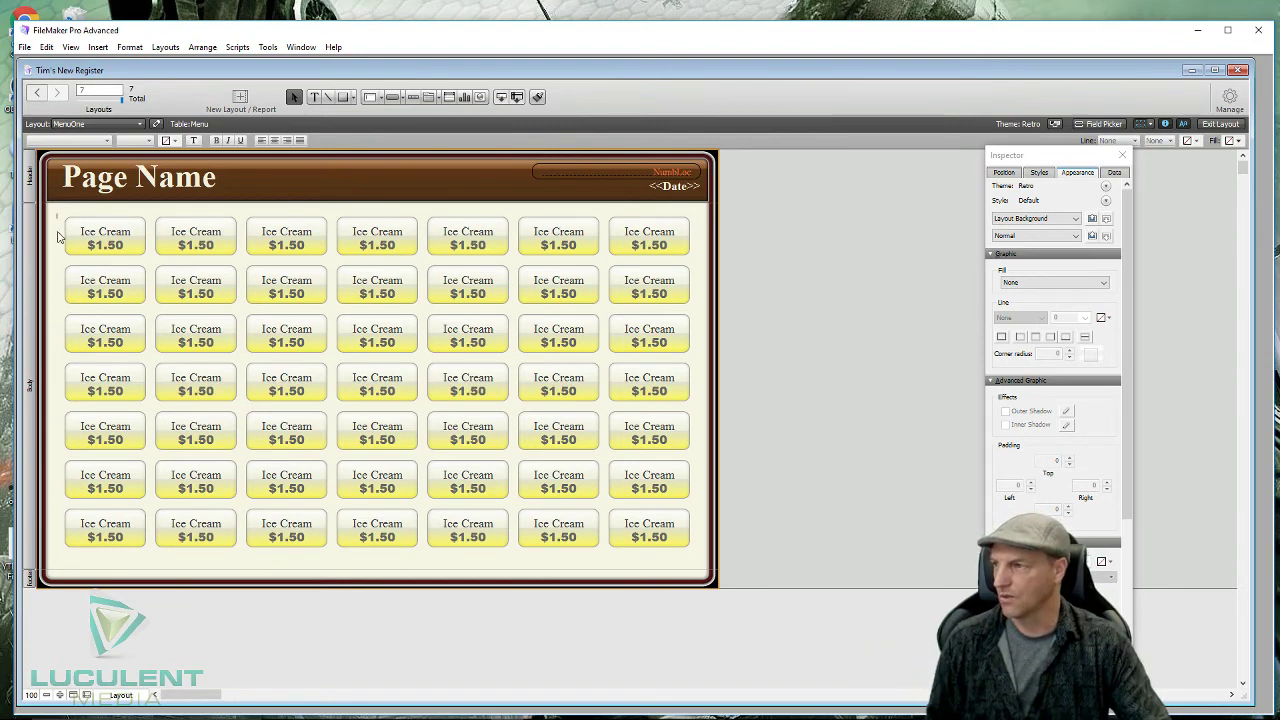
- Select all 49 Ice Cream buttons and shift the grid a few pixels down
drag(56, 213, 702, 570)
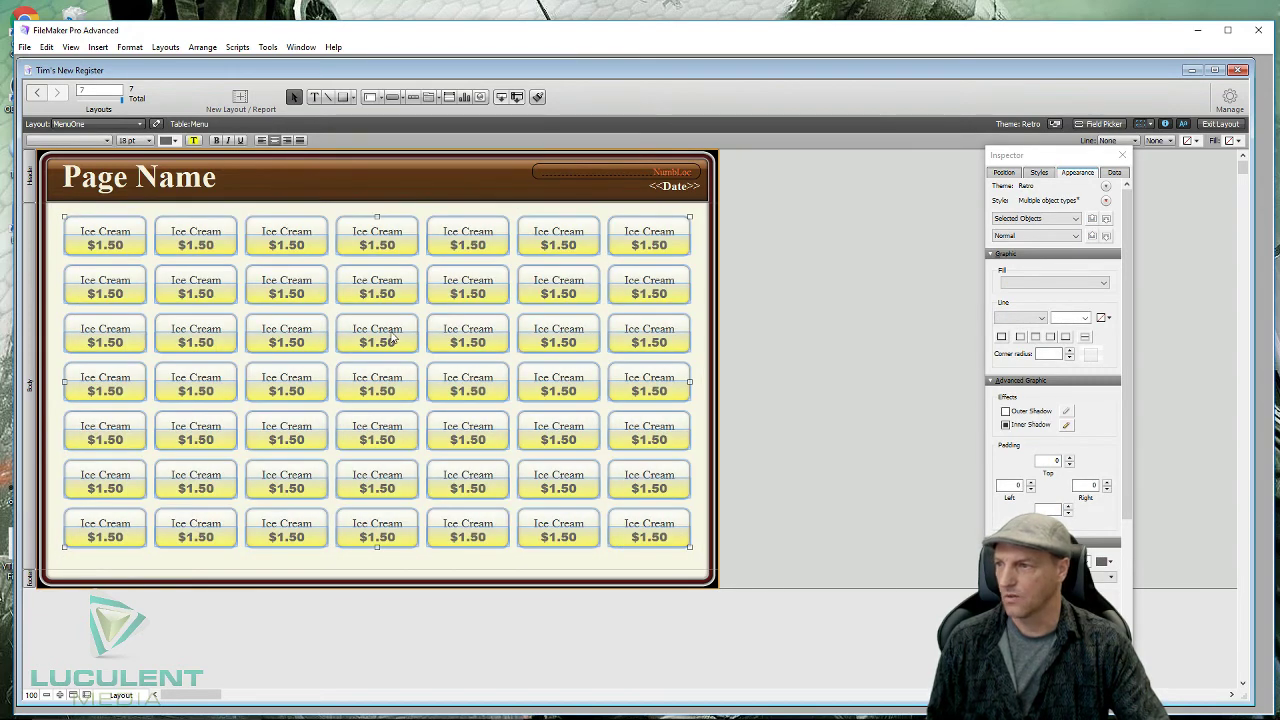
drag(393, 339, 395, 343)
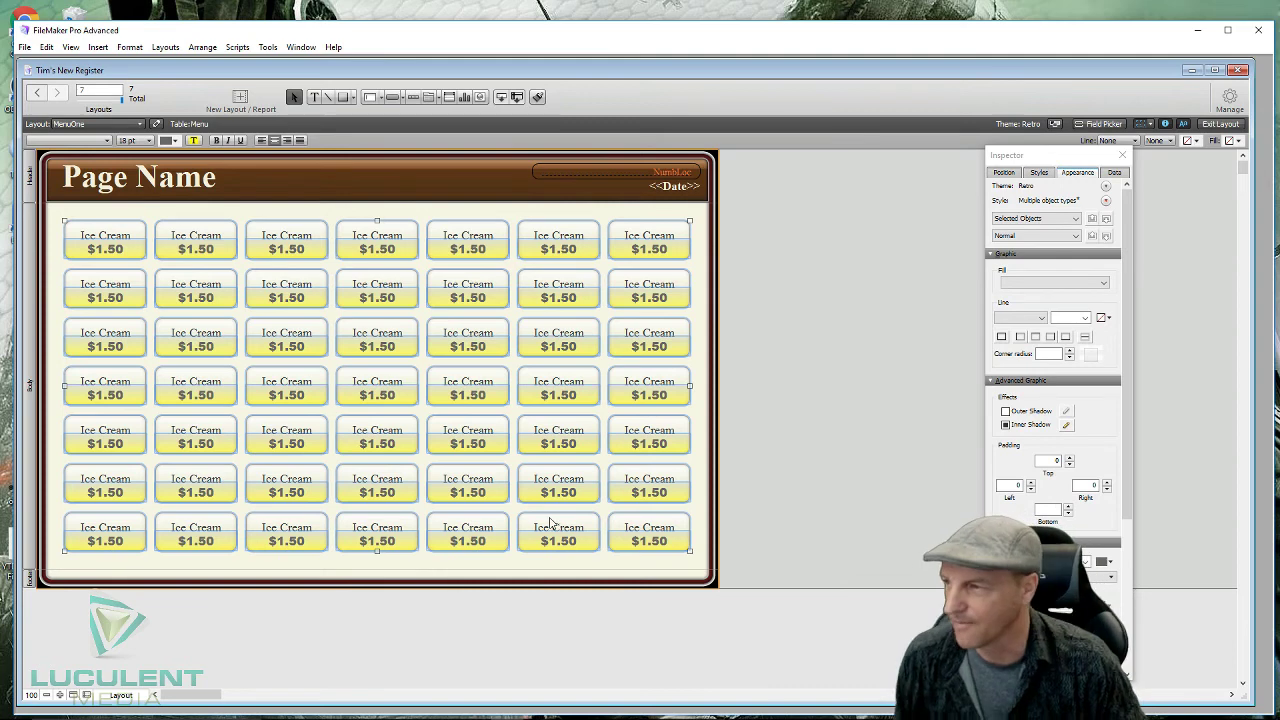
click(429, 214)
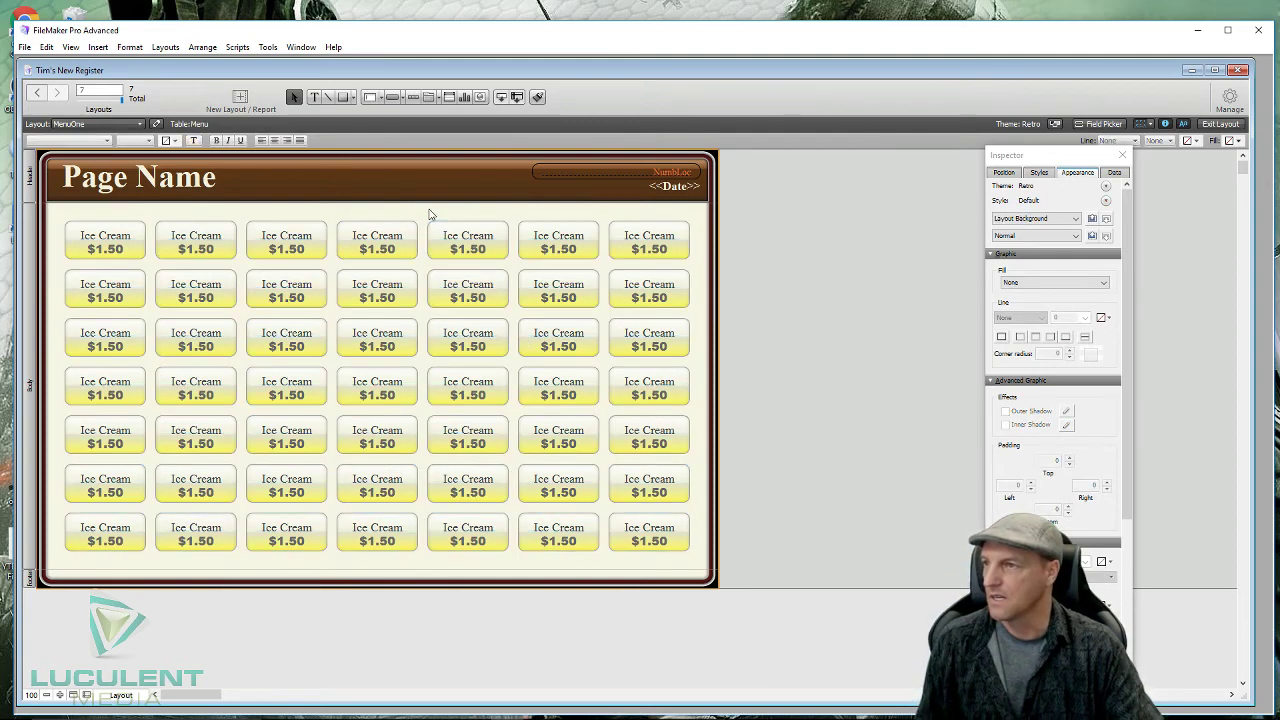
- Relabel the fourth bottom-row button as Exit and delete its $1.50 price
click(660, 535)
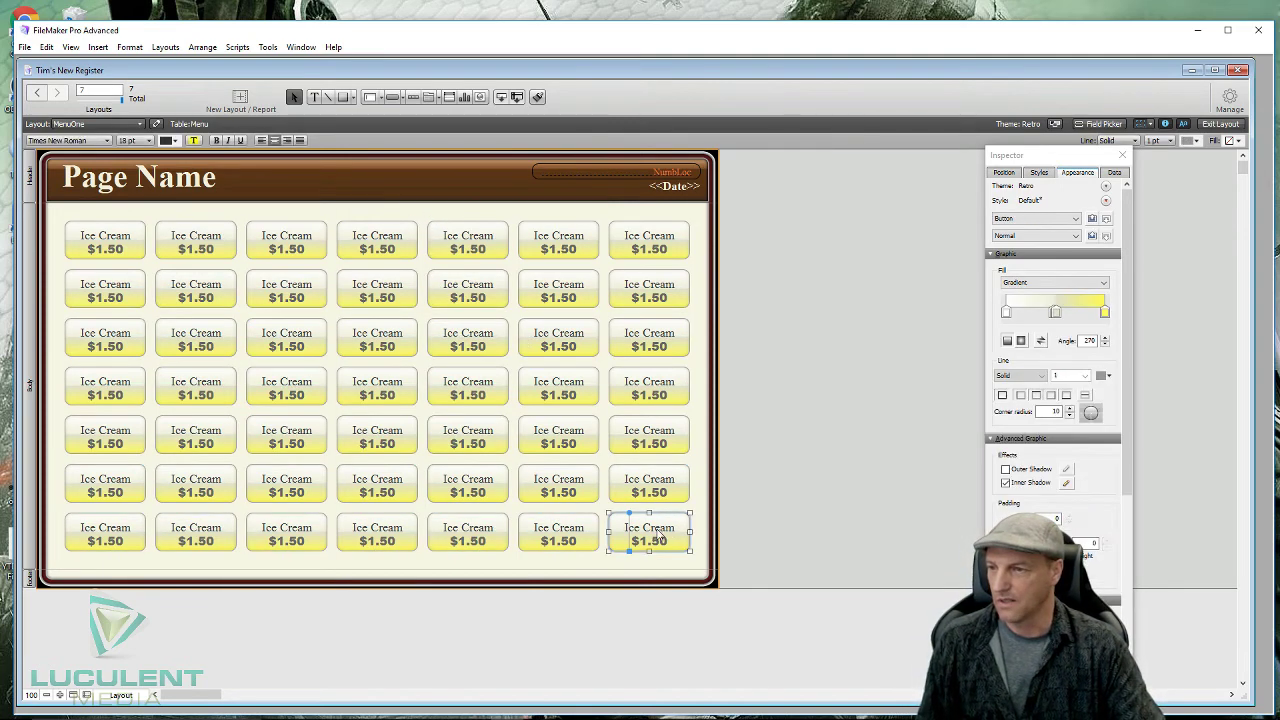
click(558, 536)
click(465, 535)
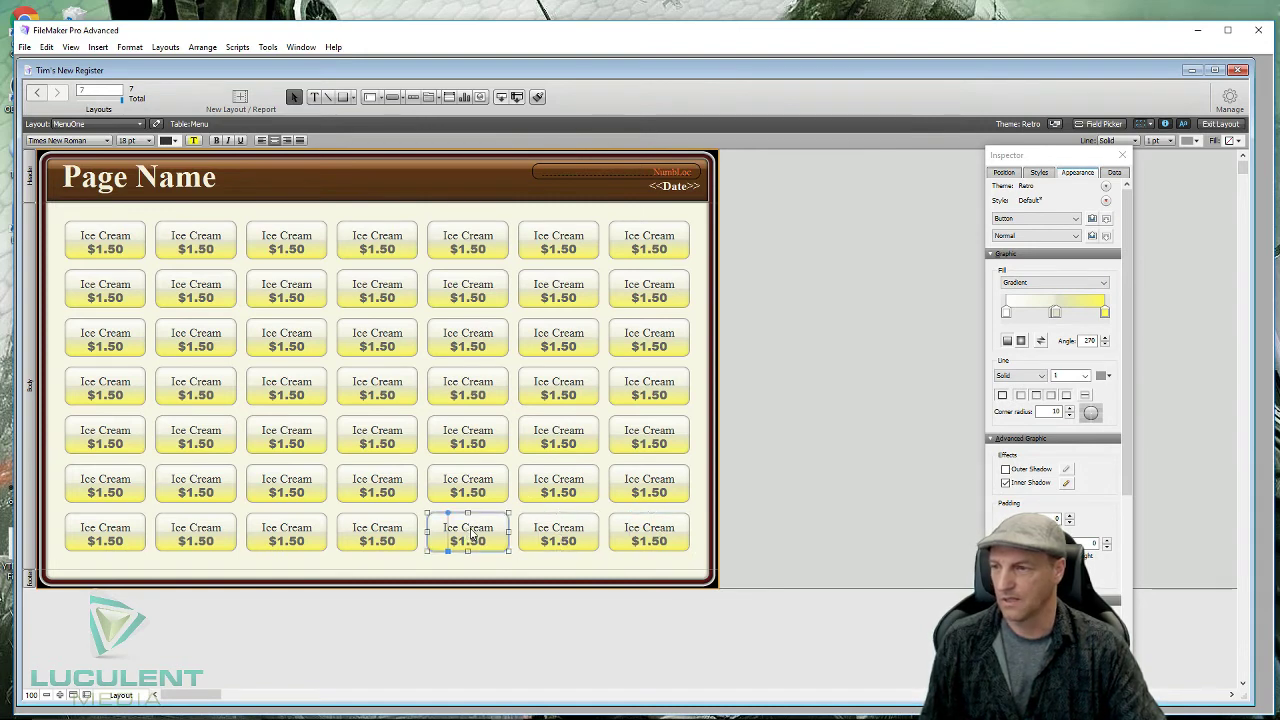
click(392, 534)
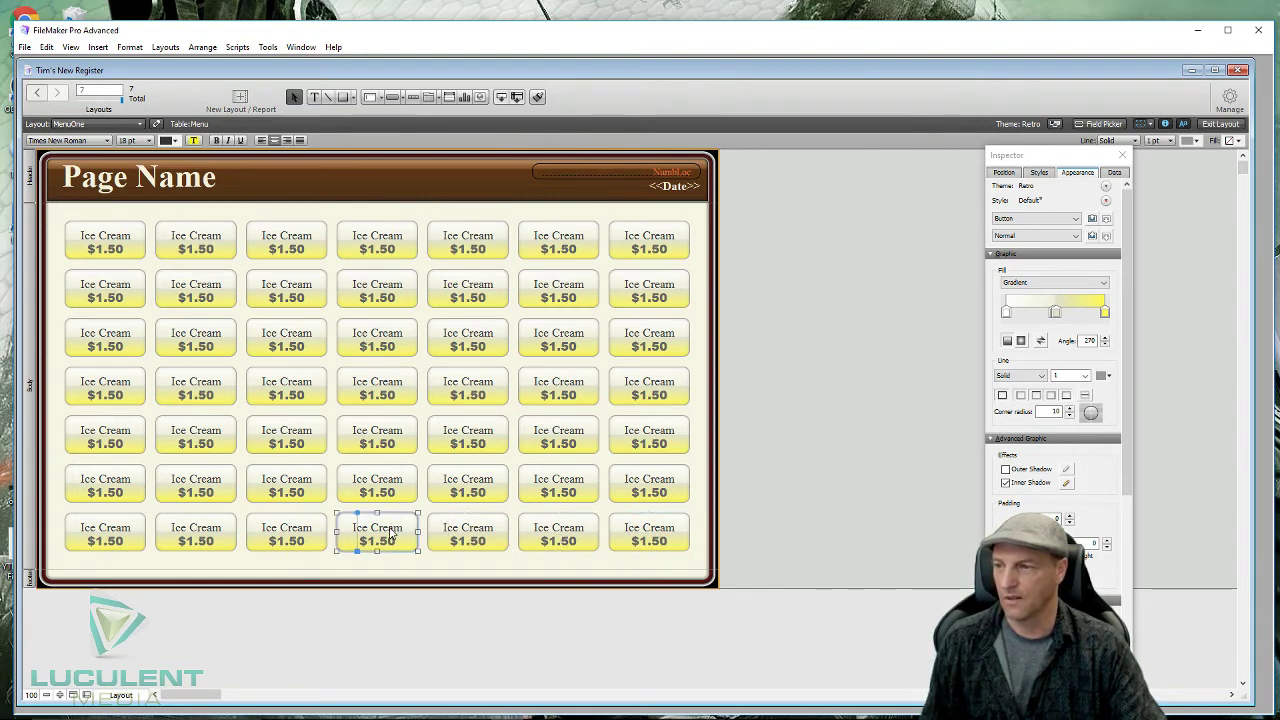
double_click(392, 536)
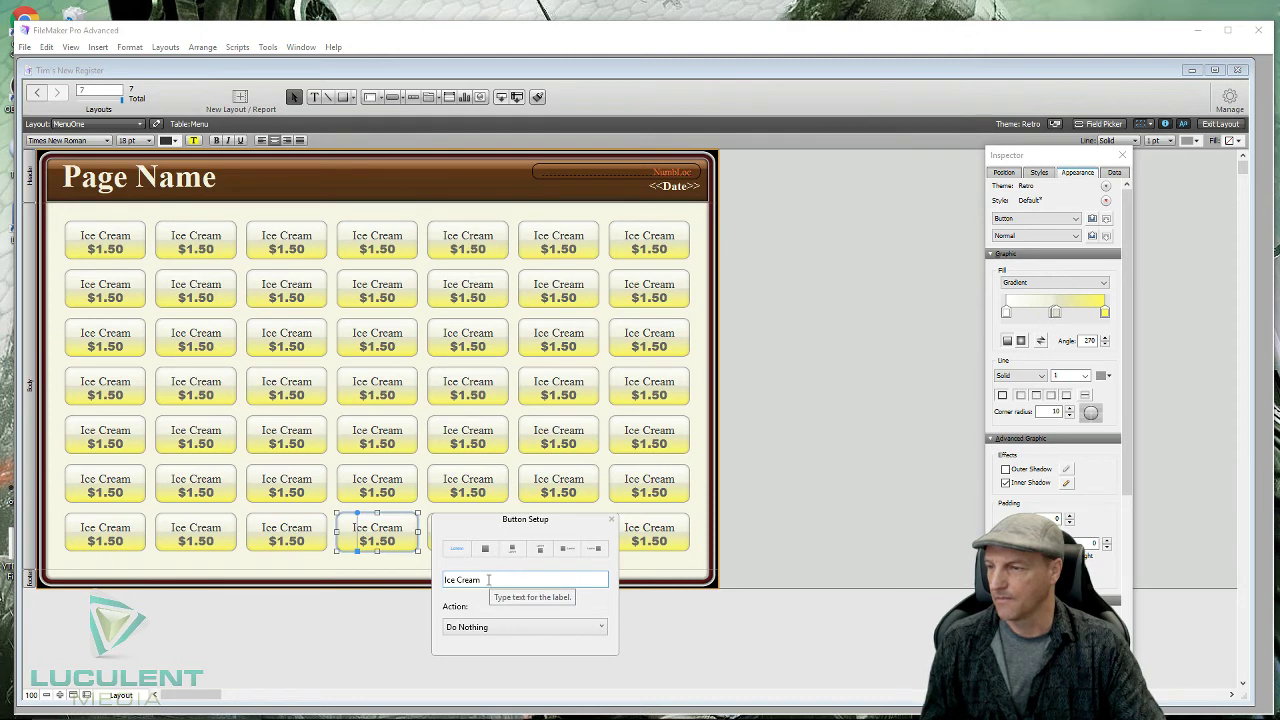
drag(488, 580, 425, 572)
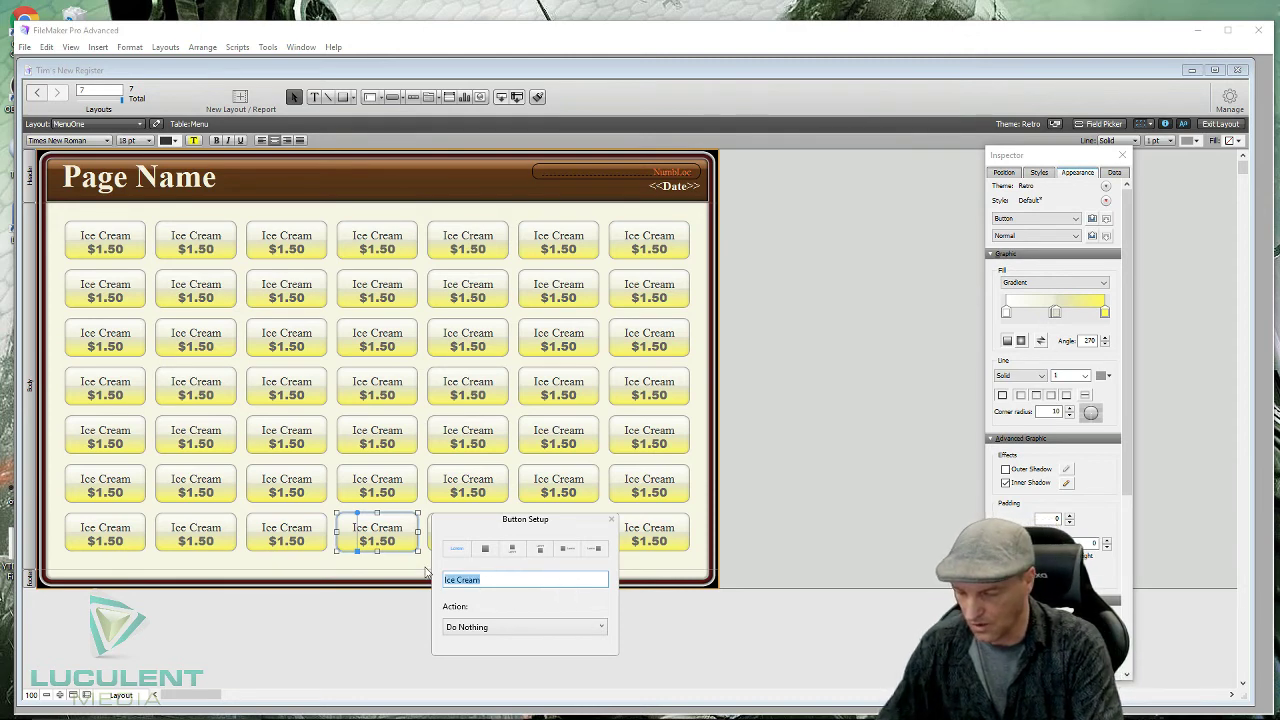
text(eXIT)
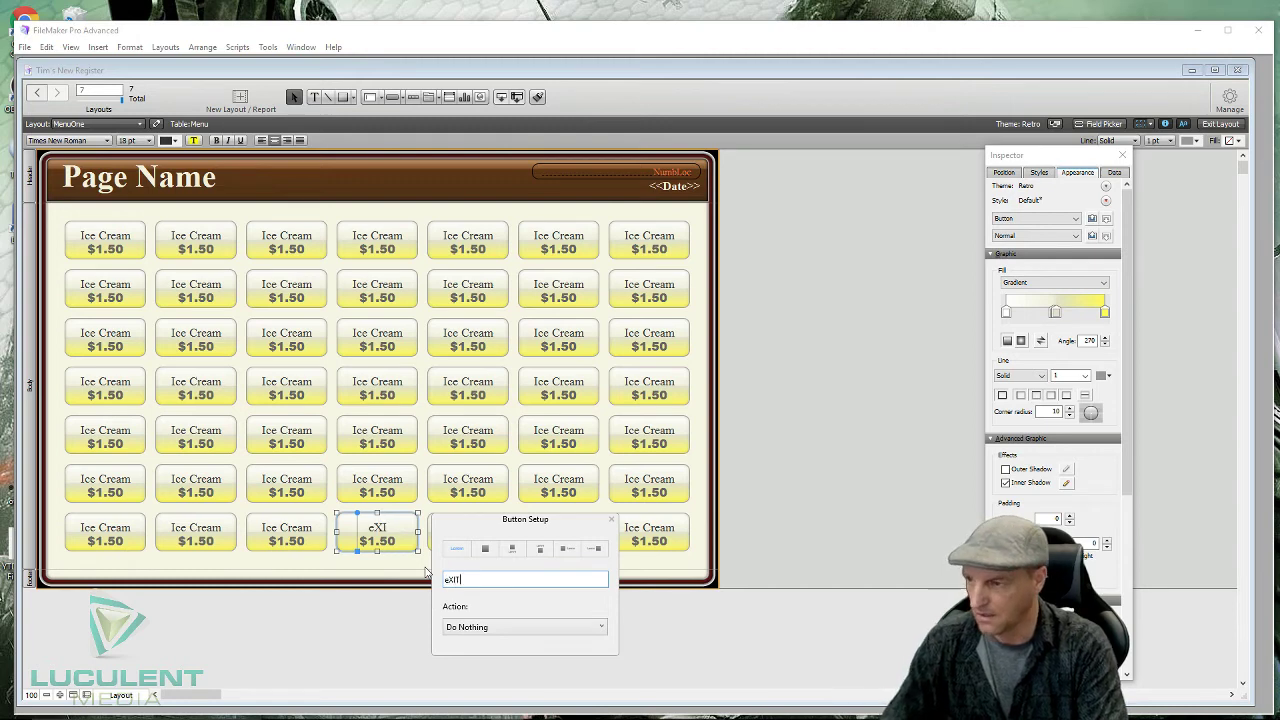
key(BackSpace)
key(BackSpace)
key(BackSpace)
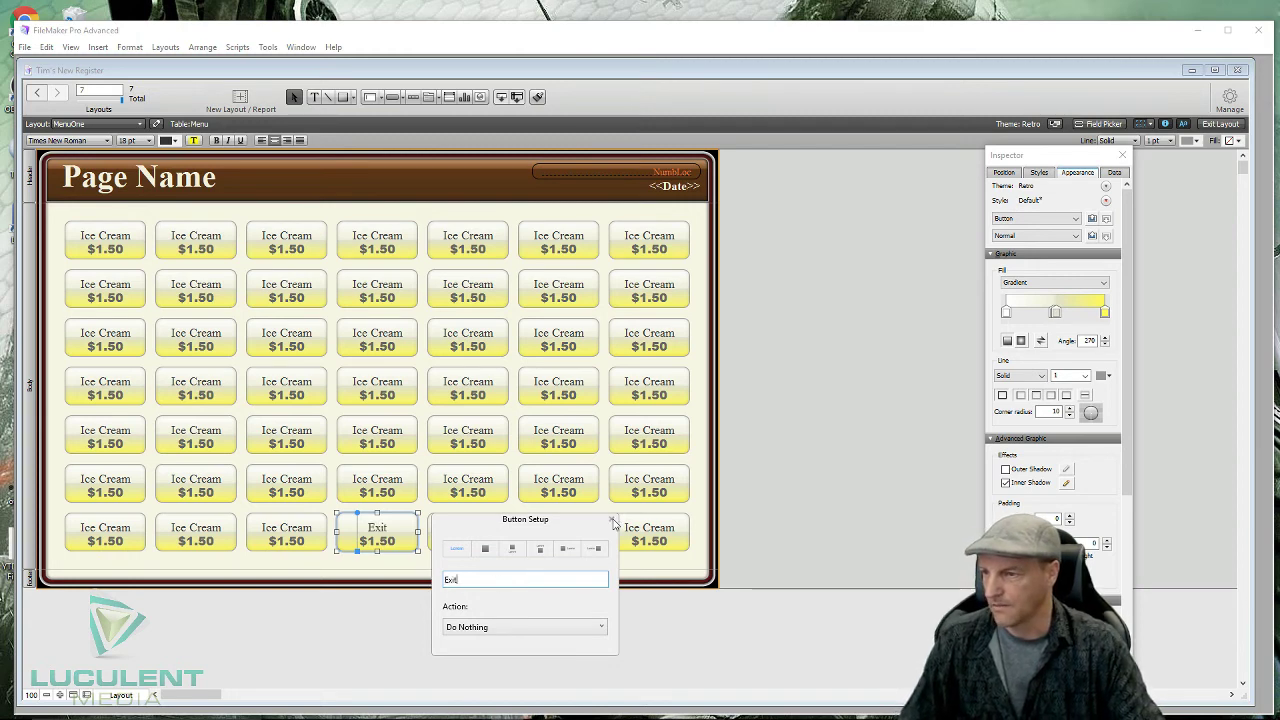
click(611, 519)
click(381, 546)
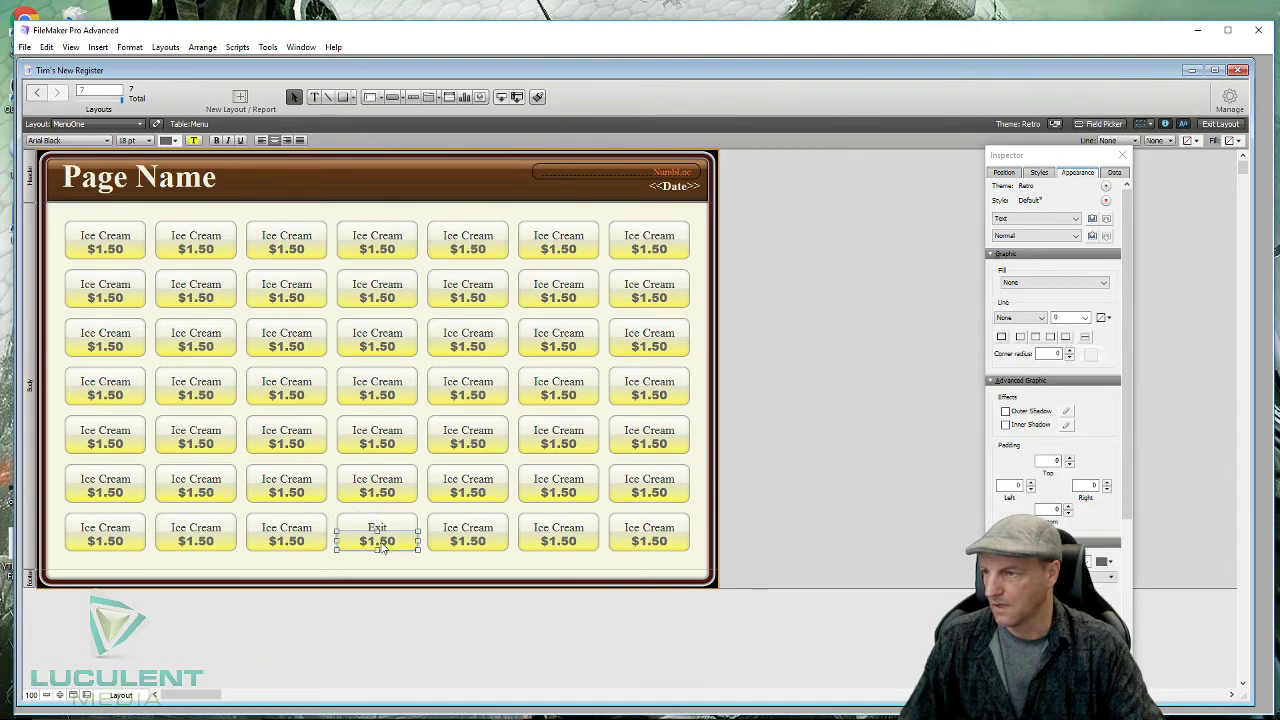
key(Delete)
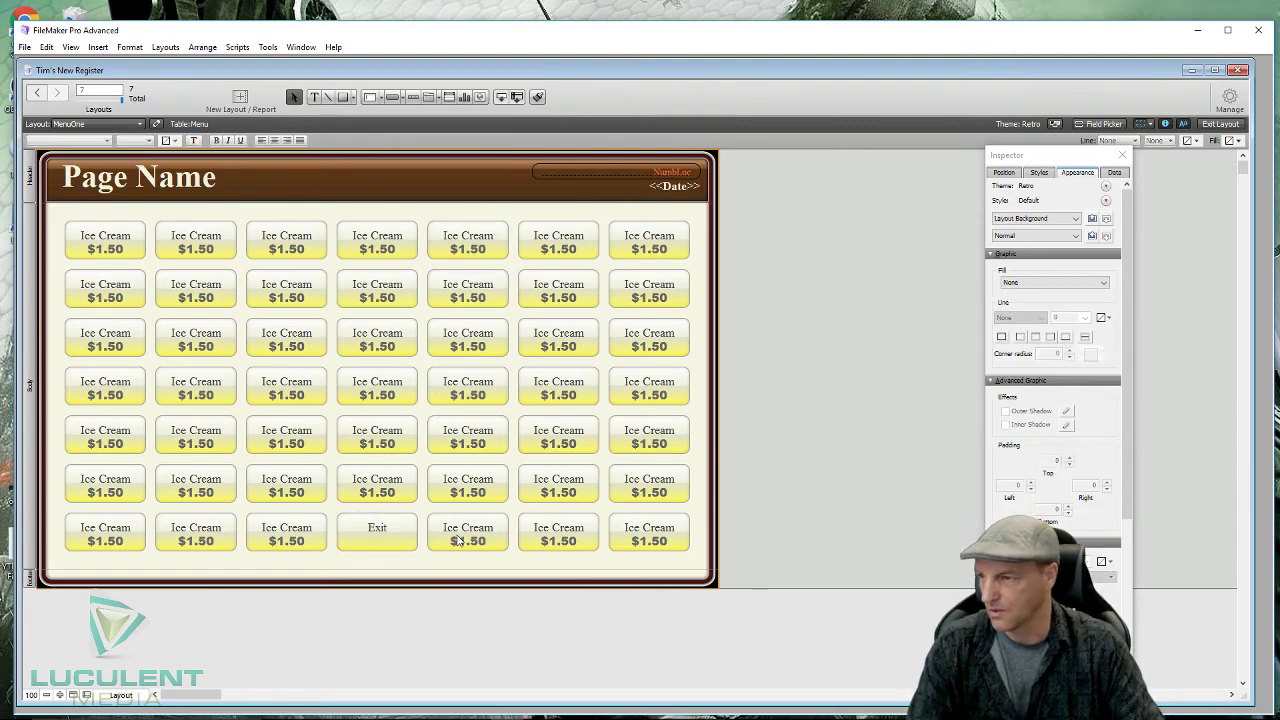
- Relabel the fifth bottom-row button as Menu
click(474, 535)
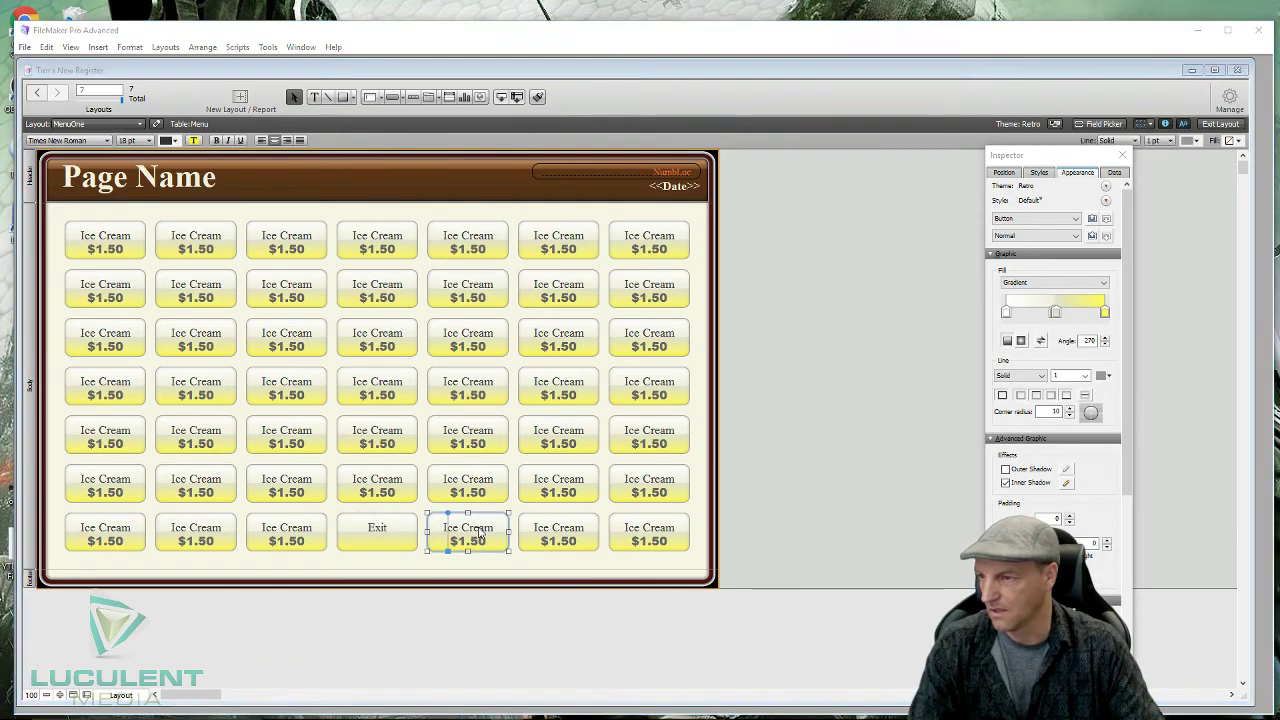
double_click(480, 536)
drag(573, 585, 527, 578)
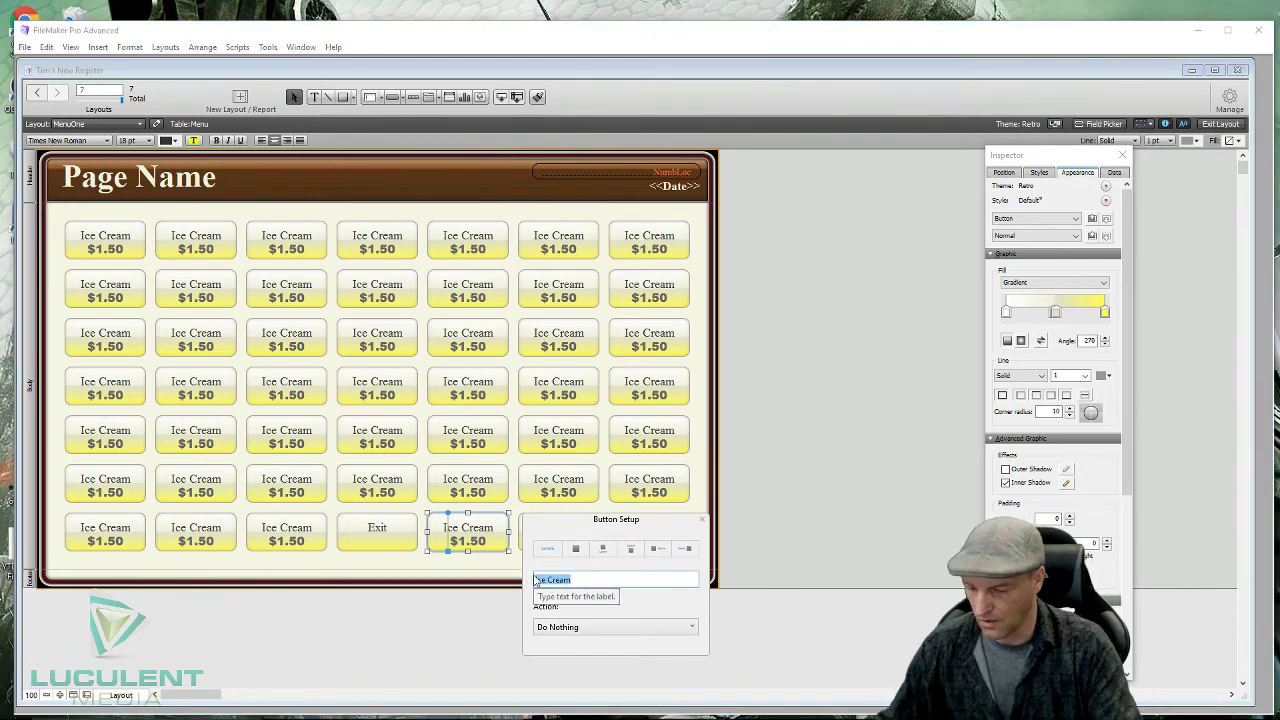
text(M)
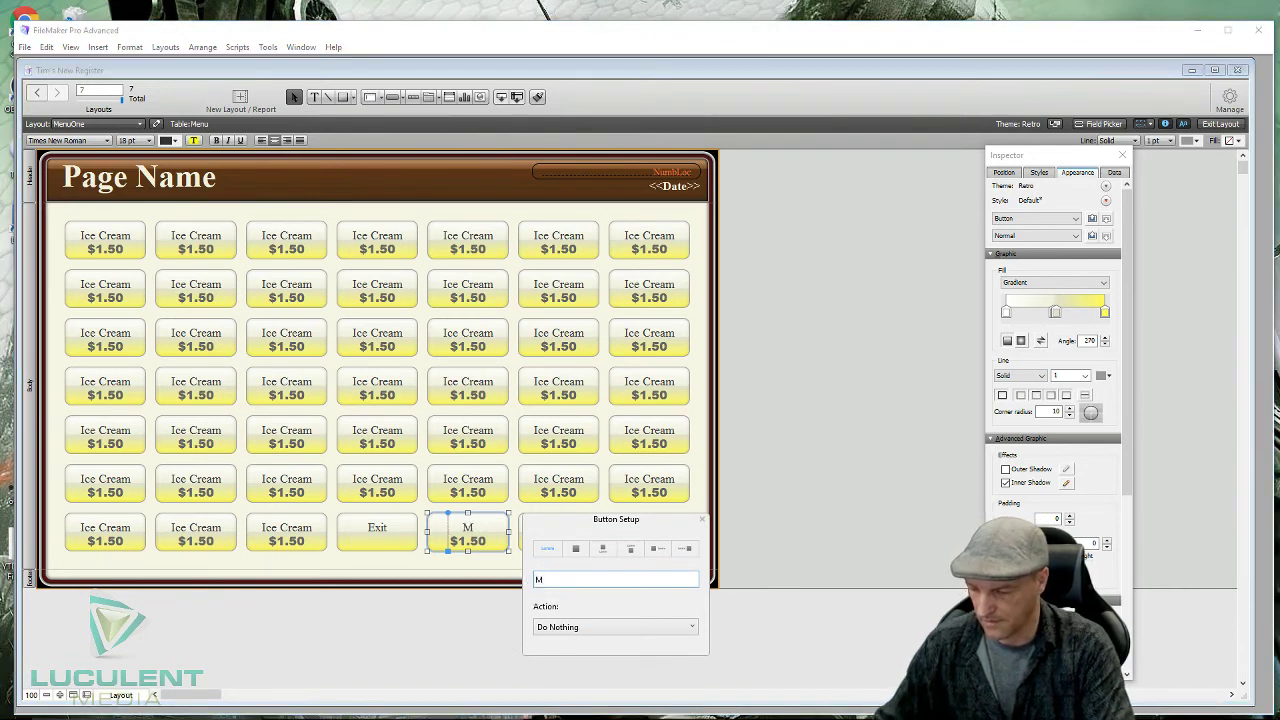
text(enu)
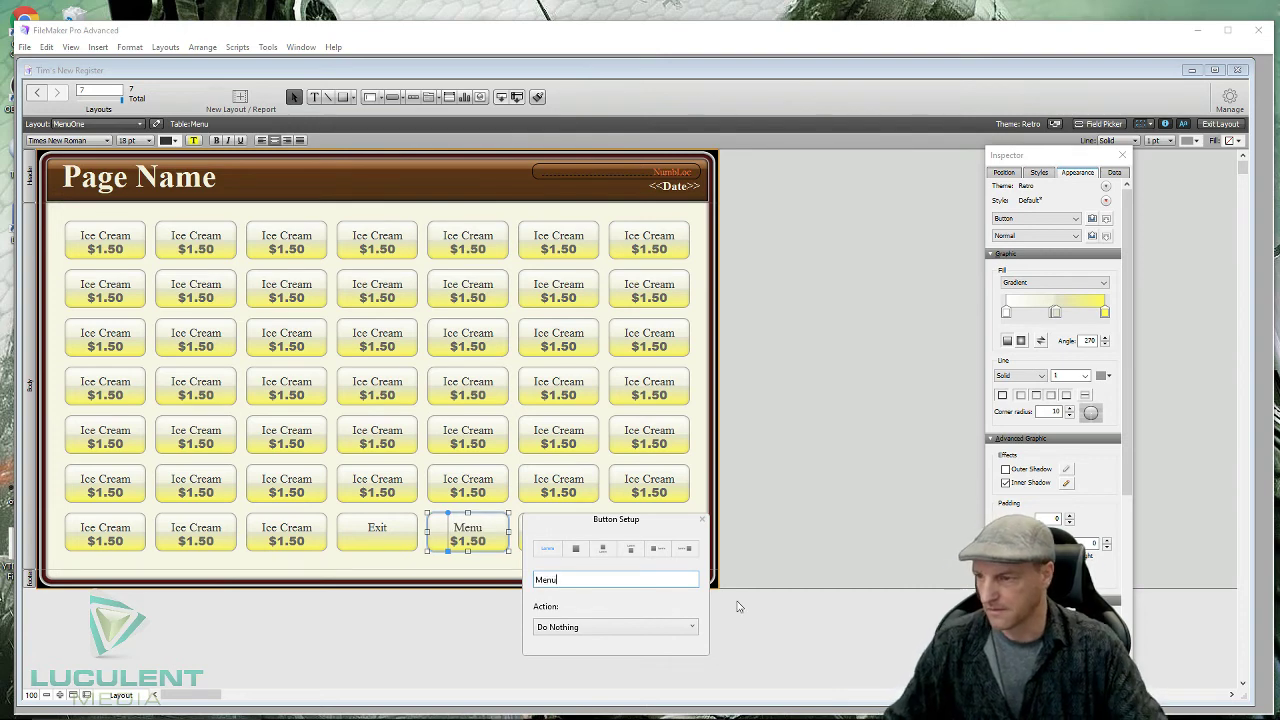
click(703, 519)
click(479, 541)
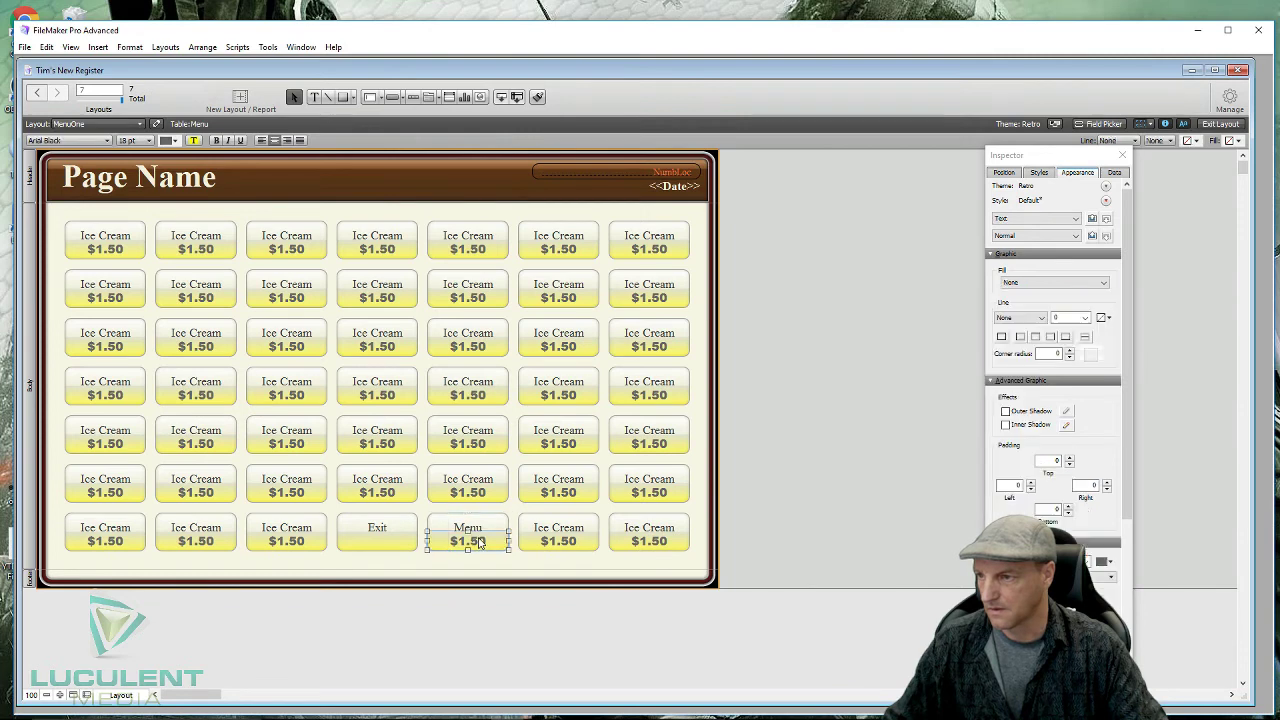
- Delete the $1.50 prices from the Menu button and the last two bottom-row buttons
key(Delete)
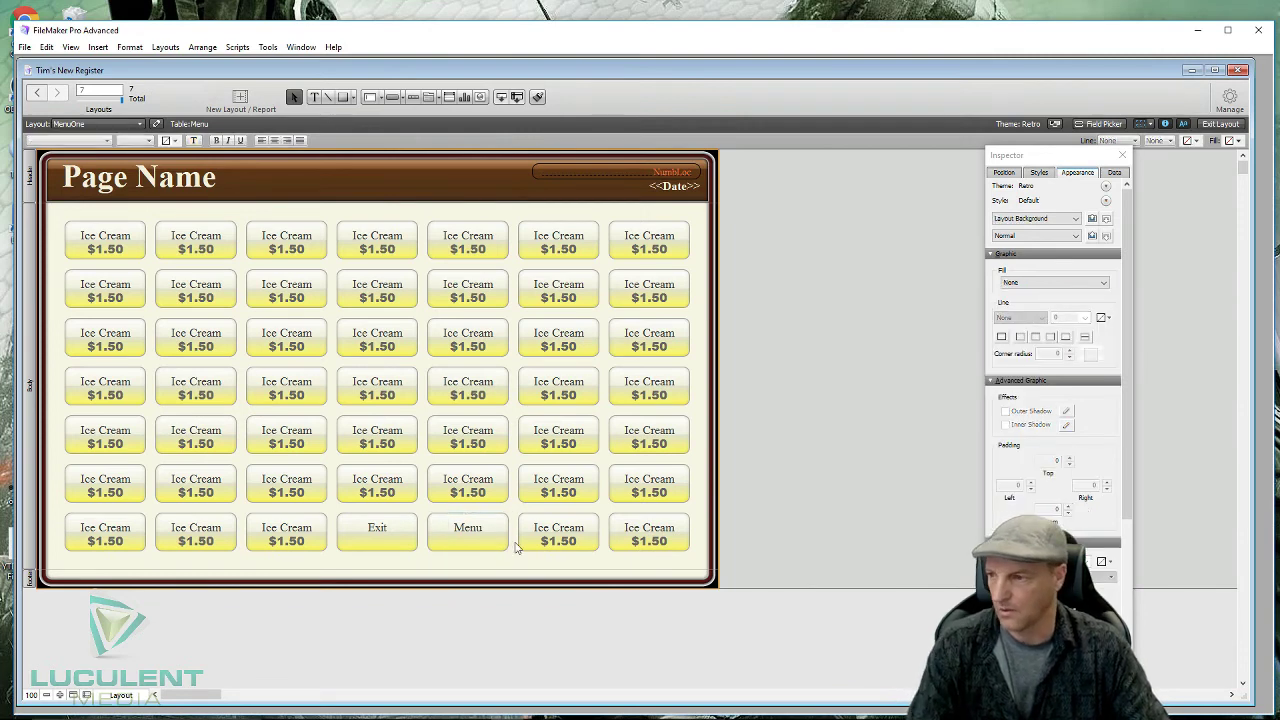
click(560, 543)
key(Delete)
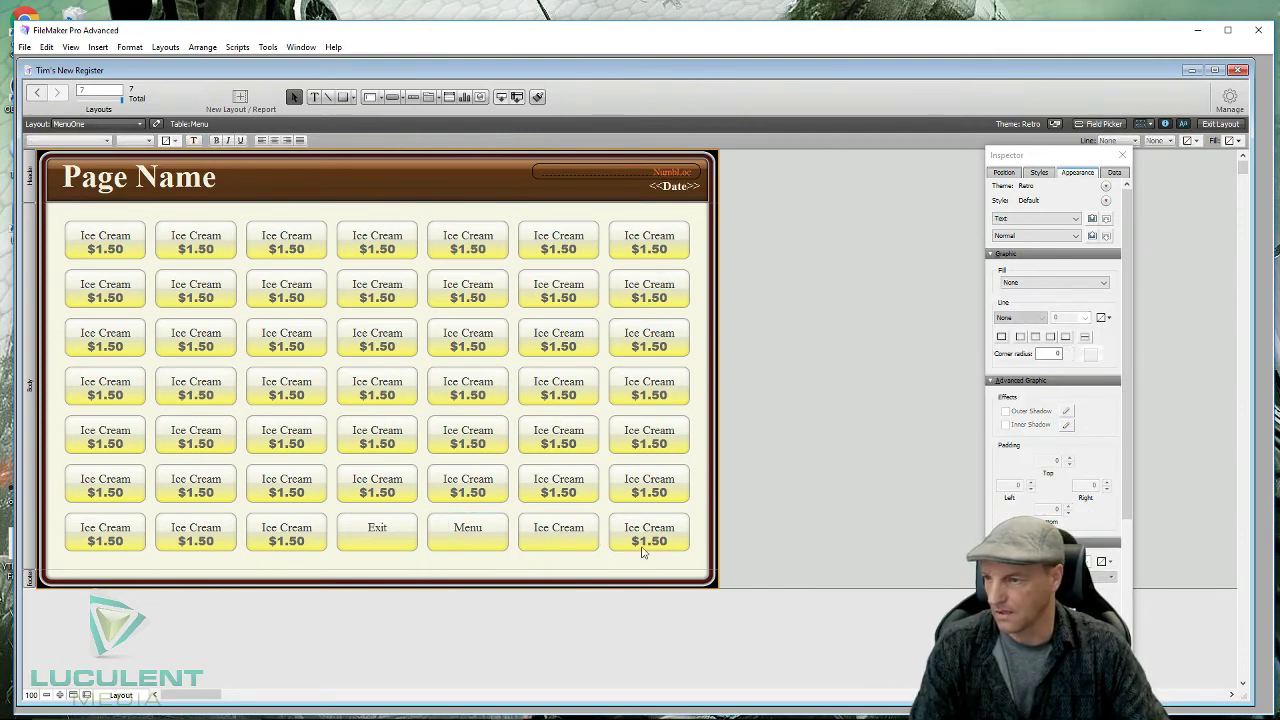
click(645, 546)
key(Delete)
- Relabel the sixth bottom-row button as Invoice
double_click(573, 535)
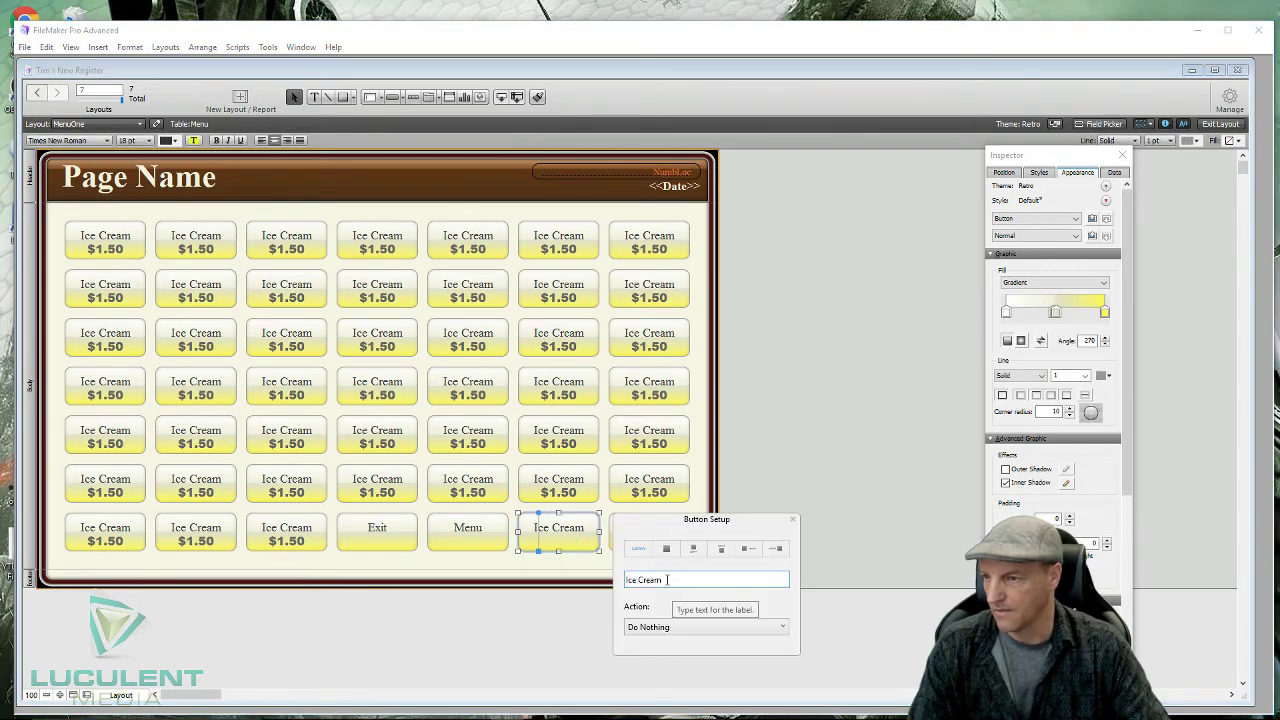
drag(663, 580, 623, 585)
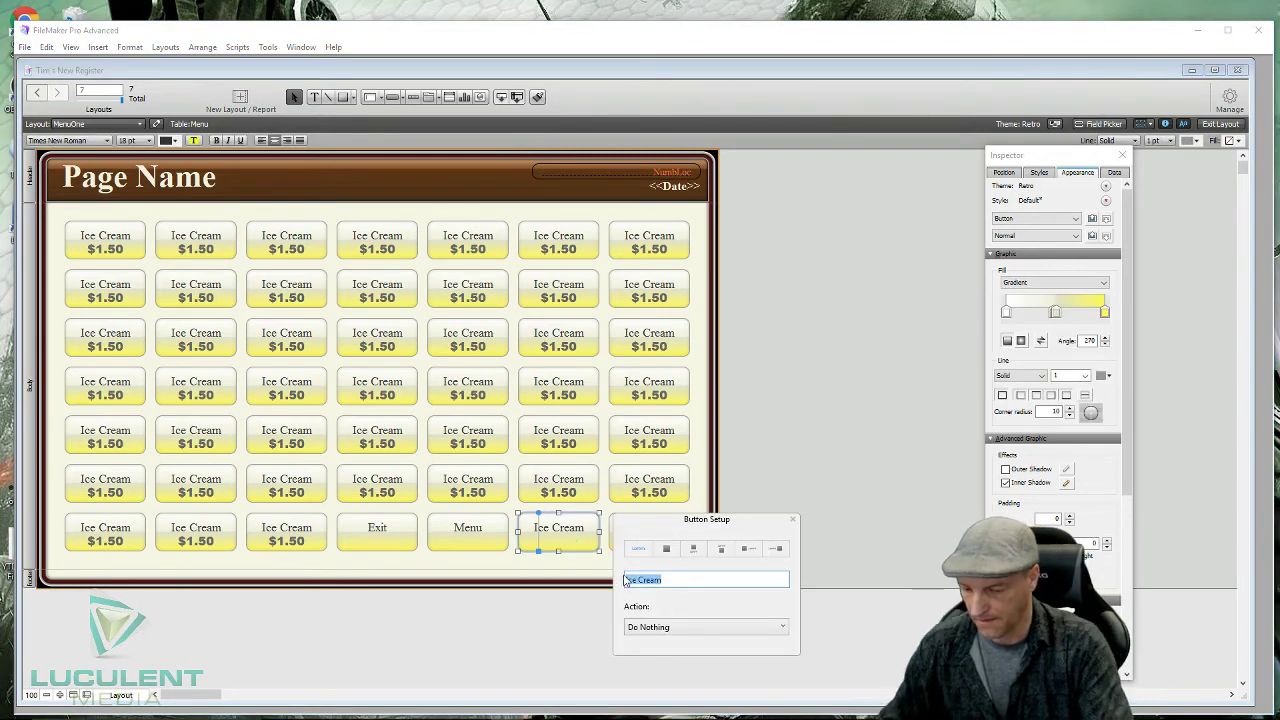
text(Invoice)
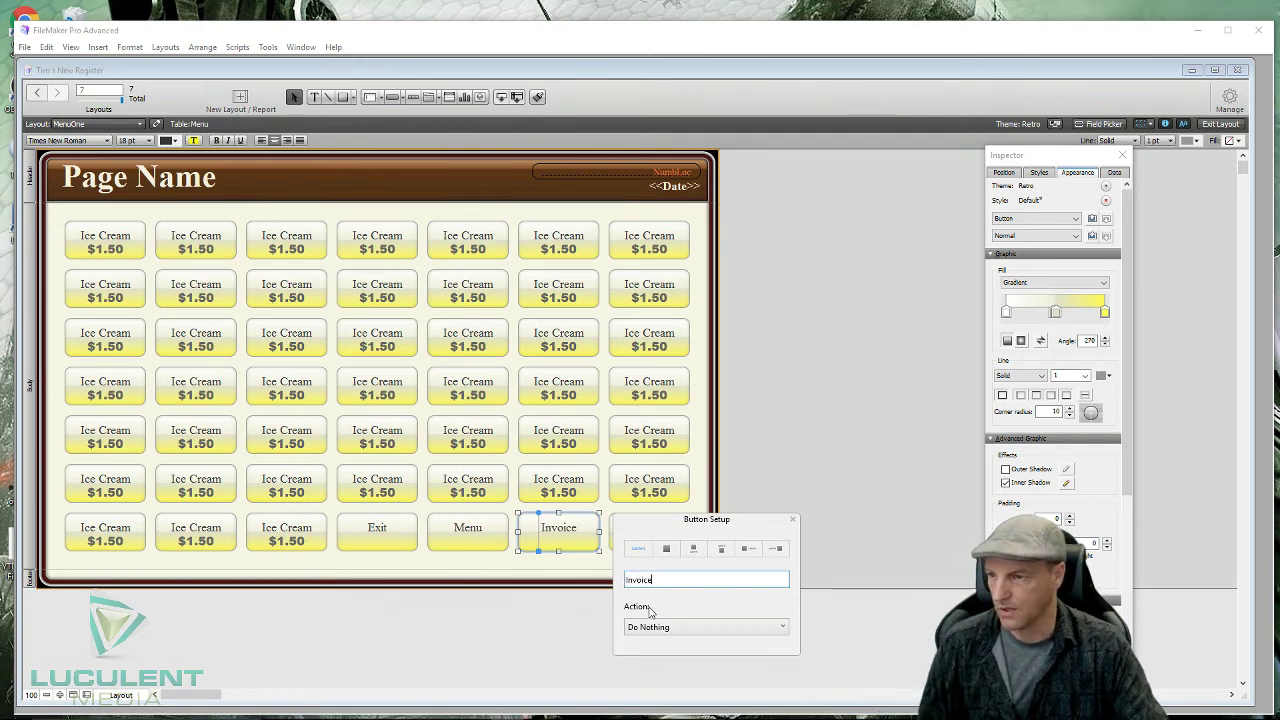
click(557, 643)
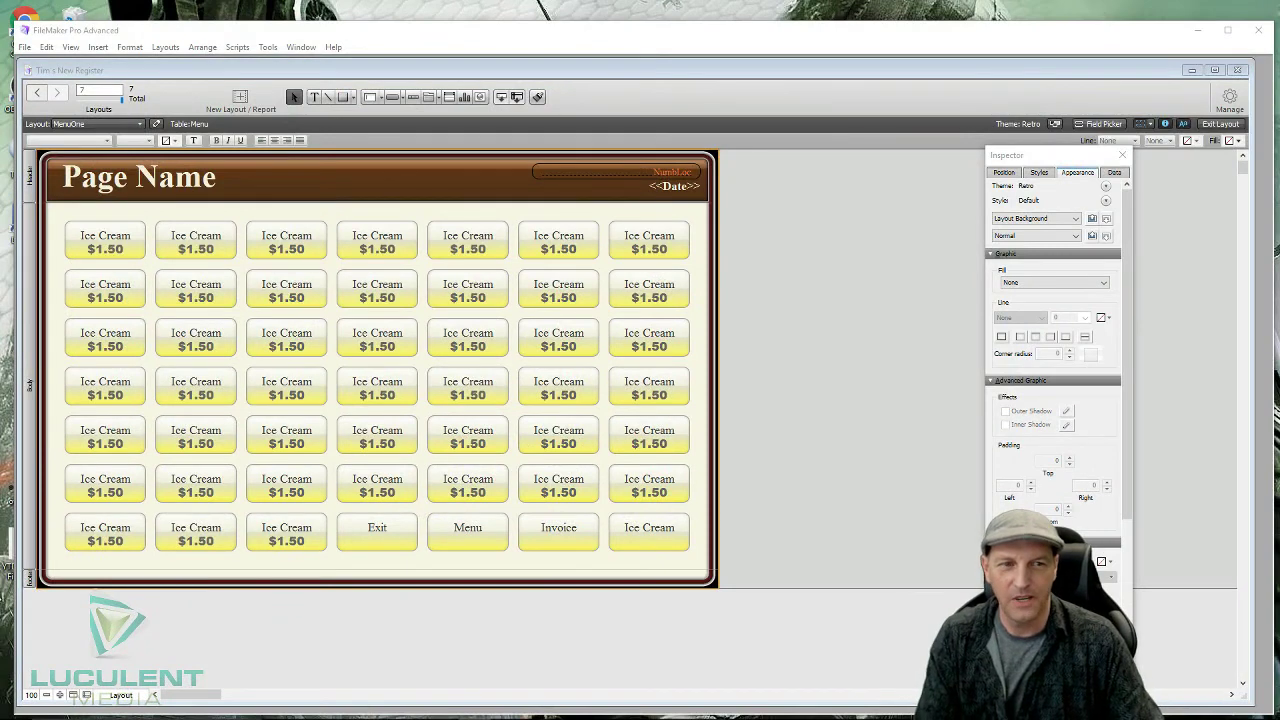
- Relabel the bottom-right button as Directory
click(650, 536)
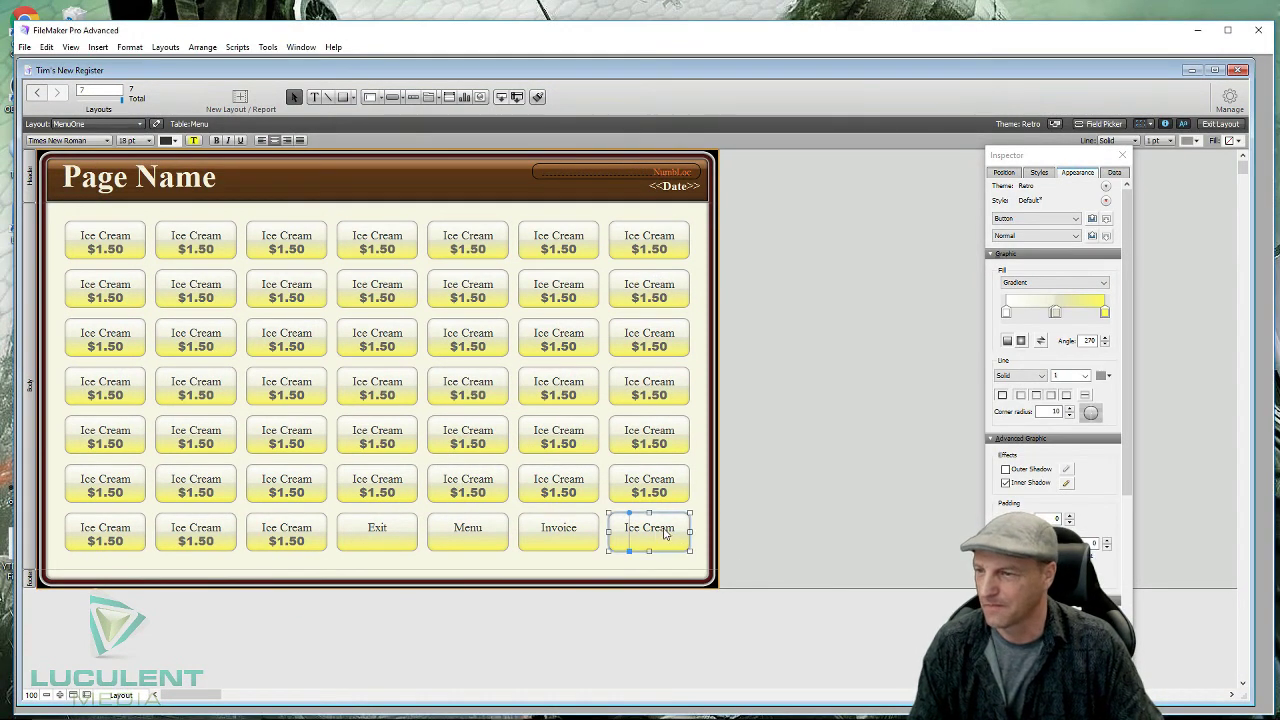
double_click(661, 534)
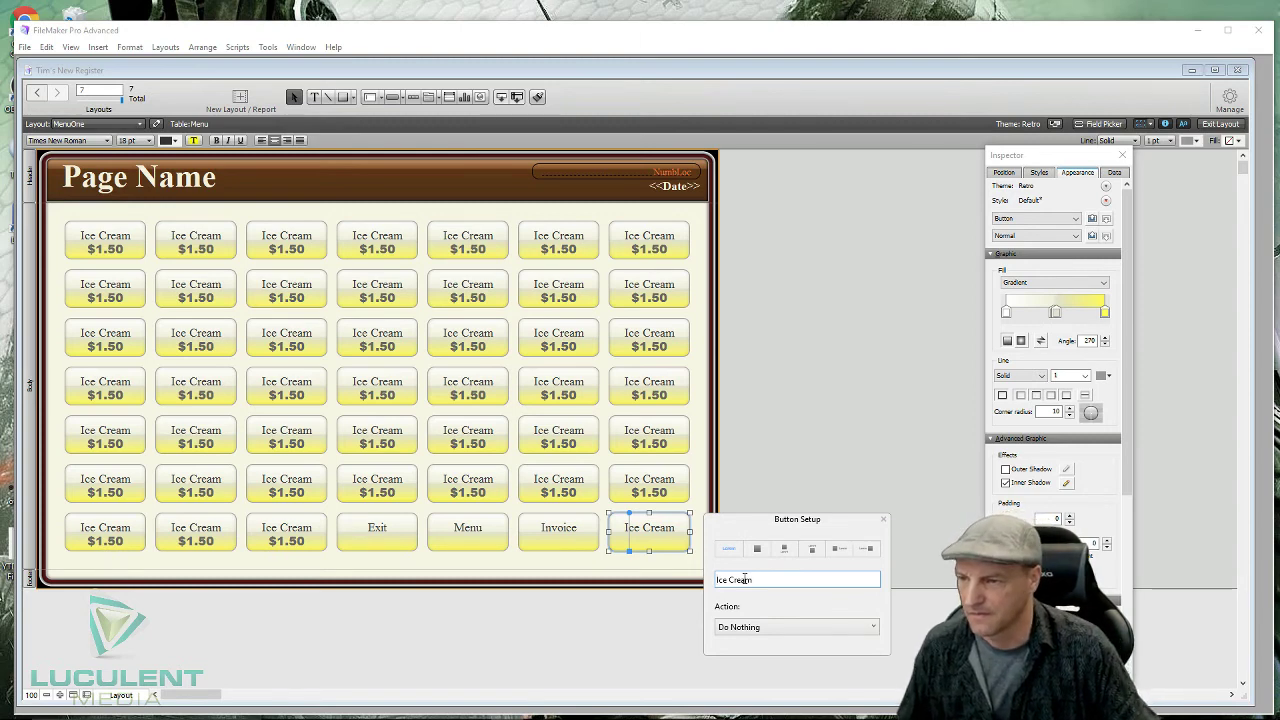
key(ctrl+a)
key(BackSpace)
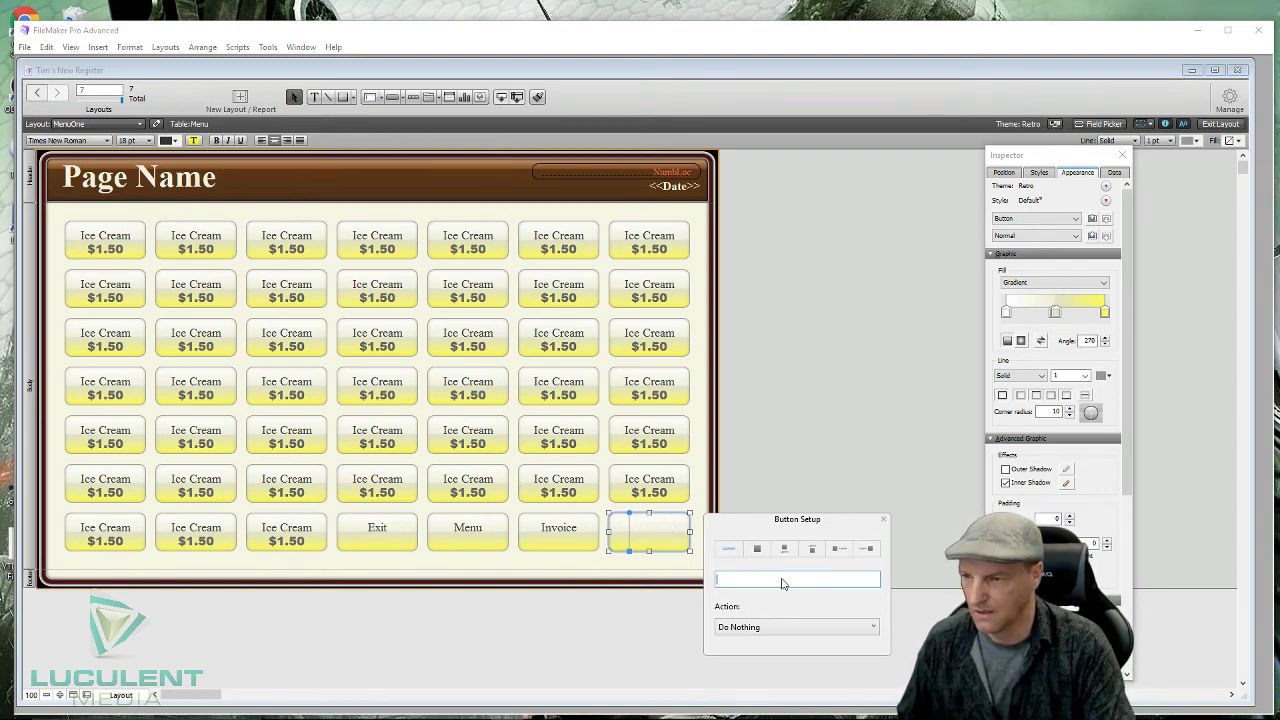
text(Direc)
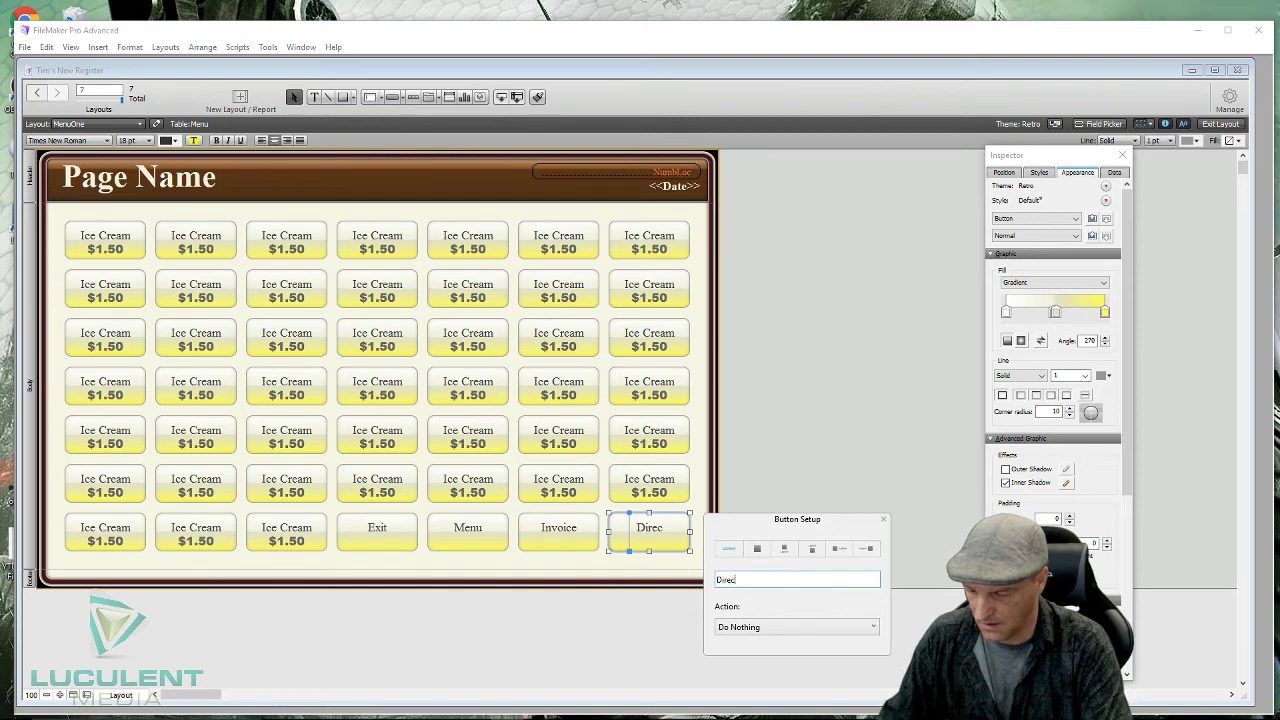
text(tory)
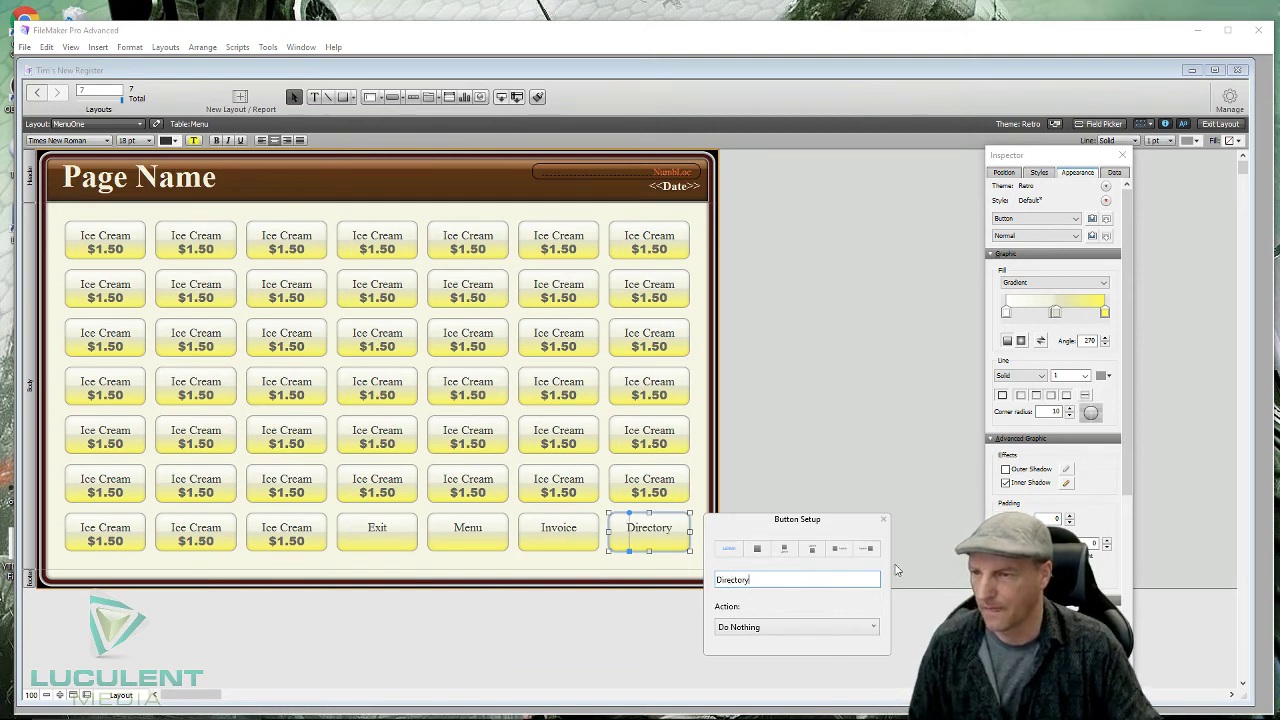
click(890, 522)
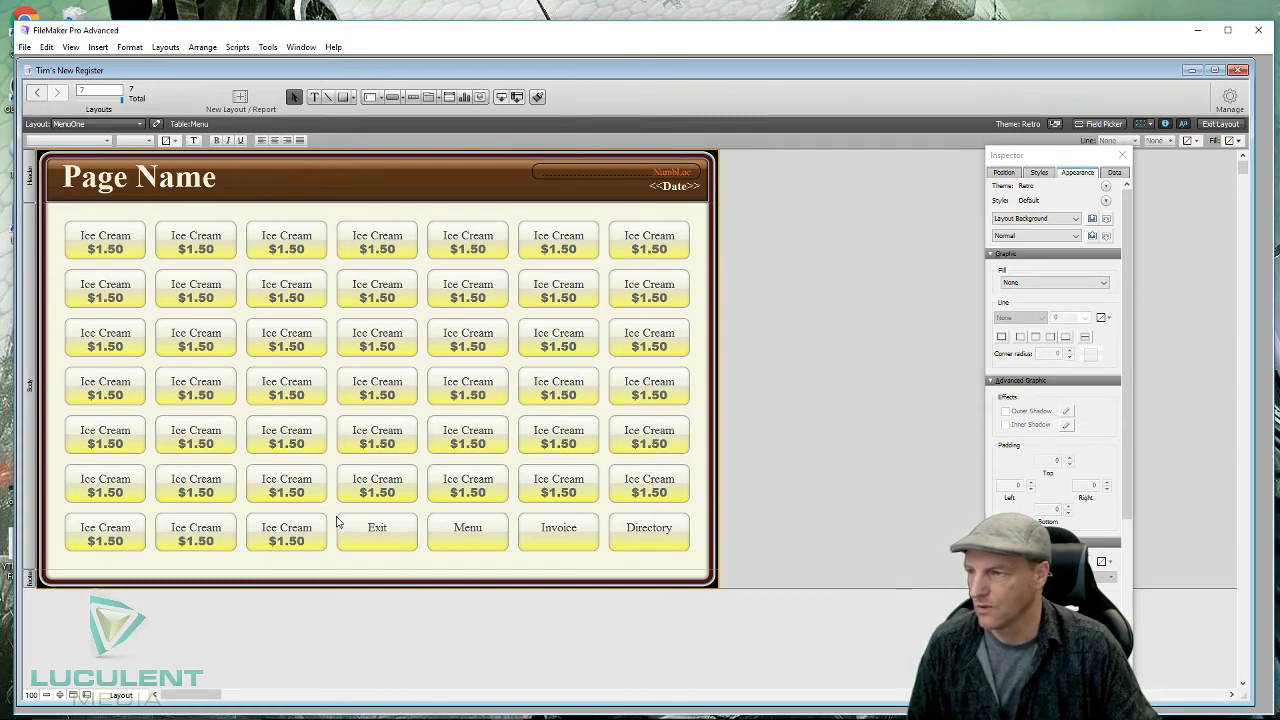
- Give the Exit, Menu, Invoice and Directory buttons top padding 8 and bold labels
drag(336, 520, 675, 543)
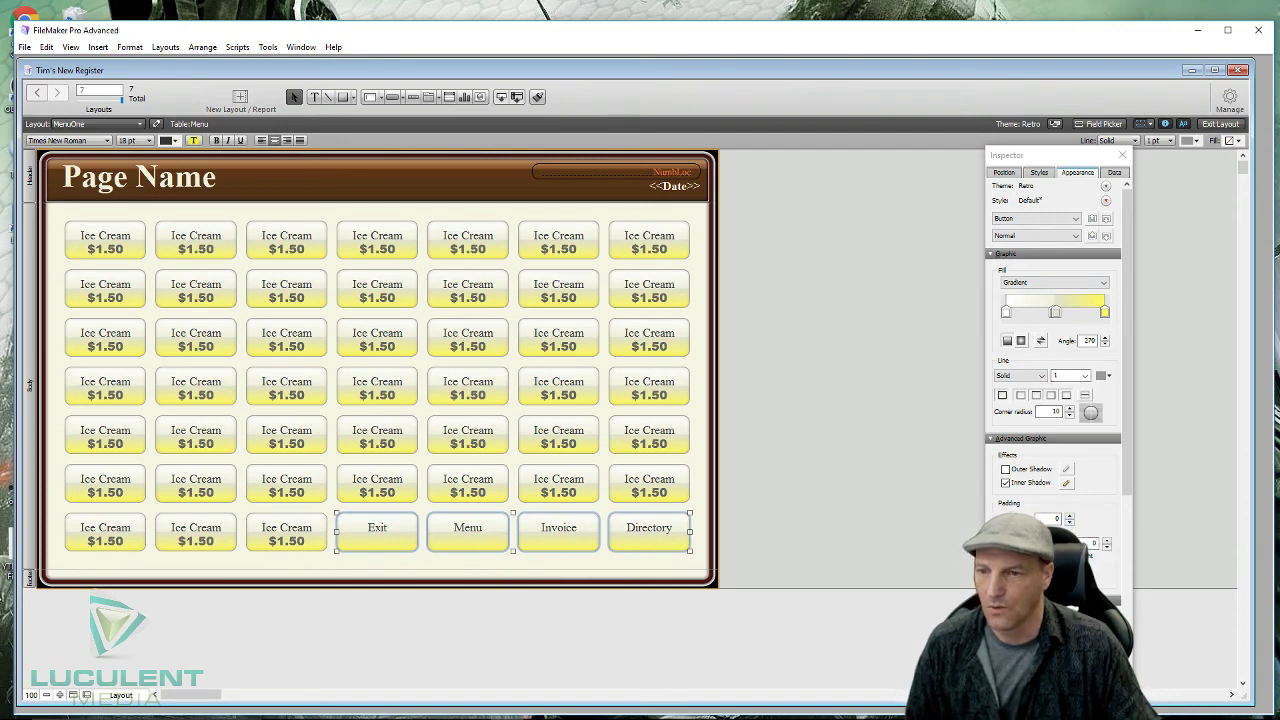
click(1106, 540)
click(1106, 540)
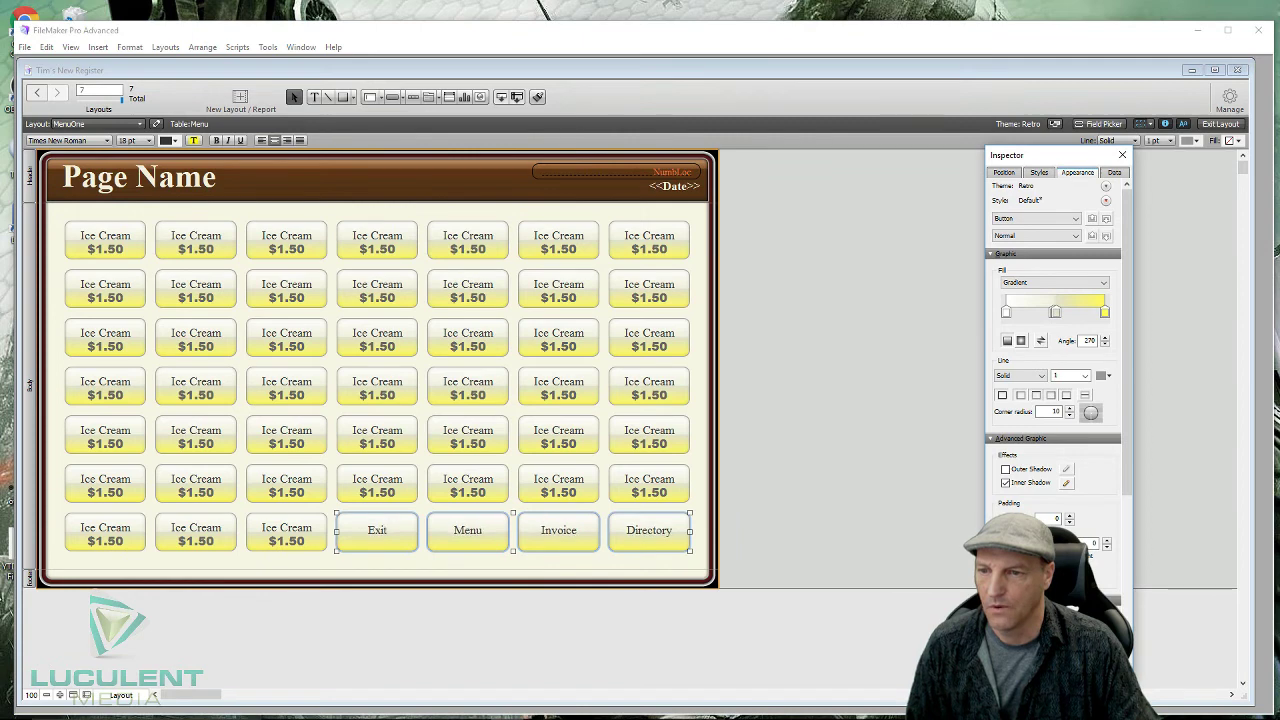
click(1106, 540)
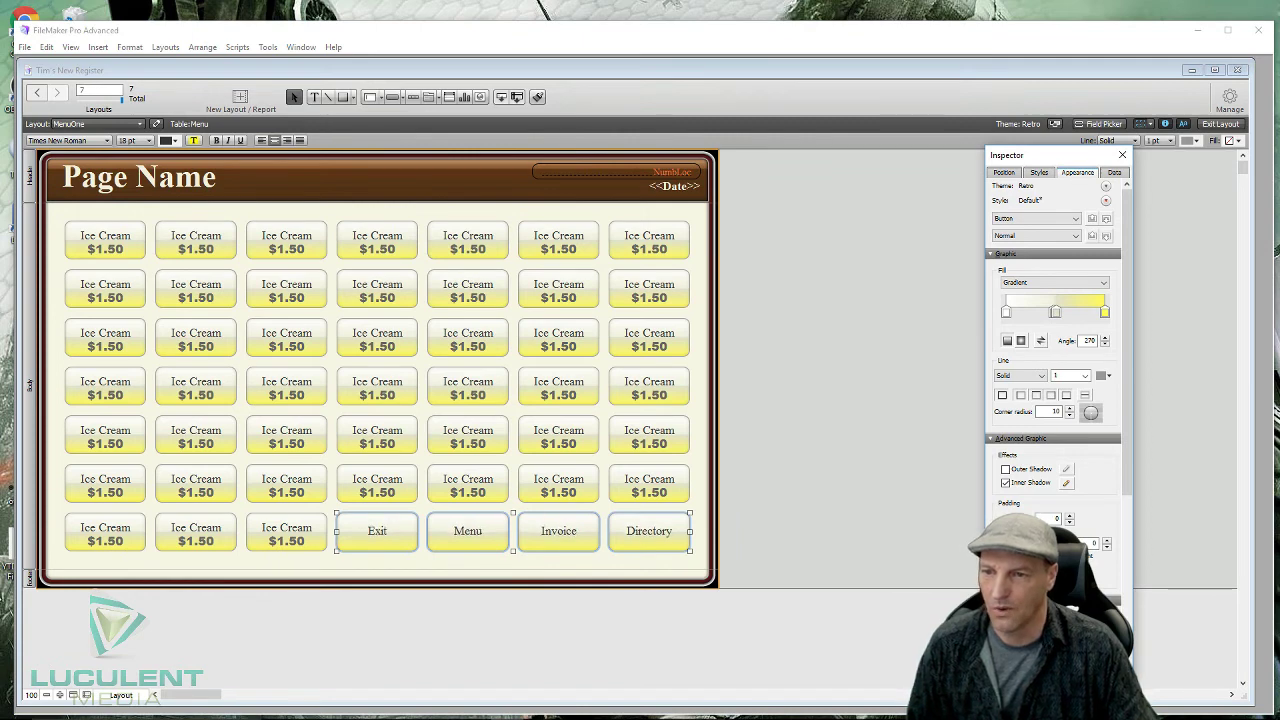
click(1069, 518)
click(1069, 518)
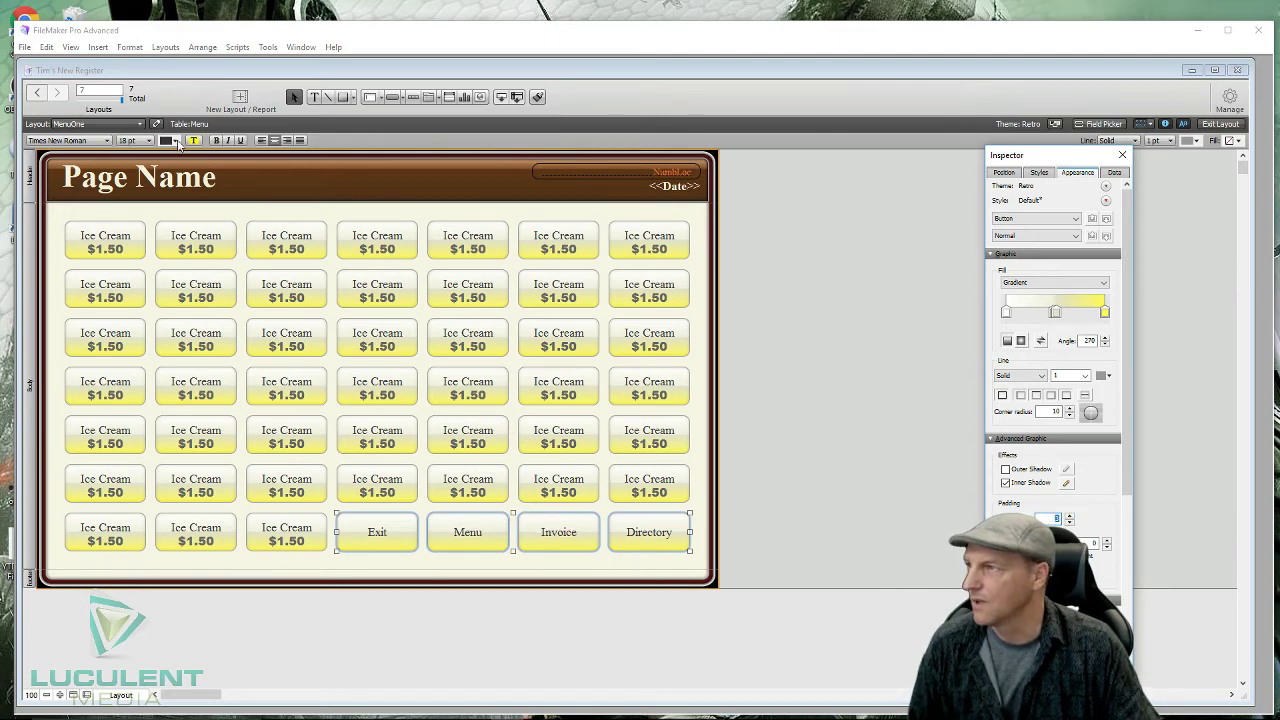
click(218, 141)
click(218, 141)
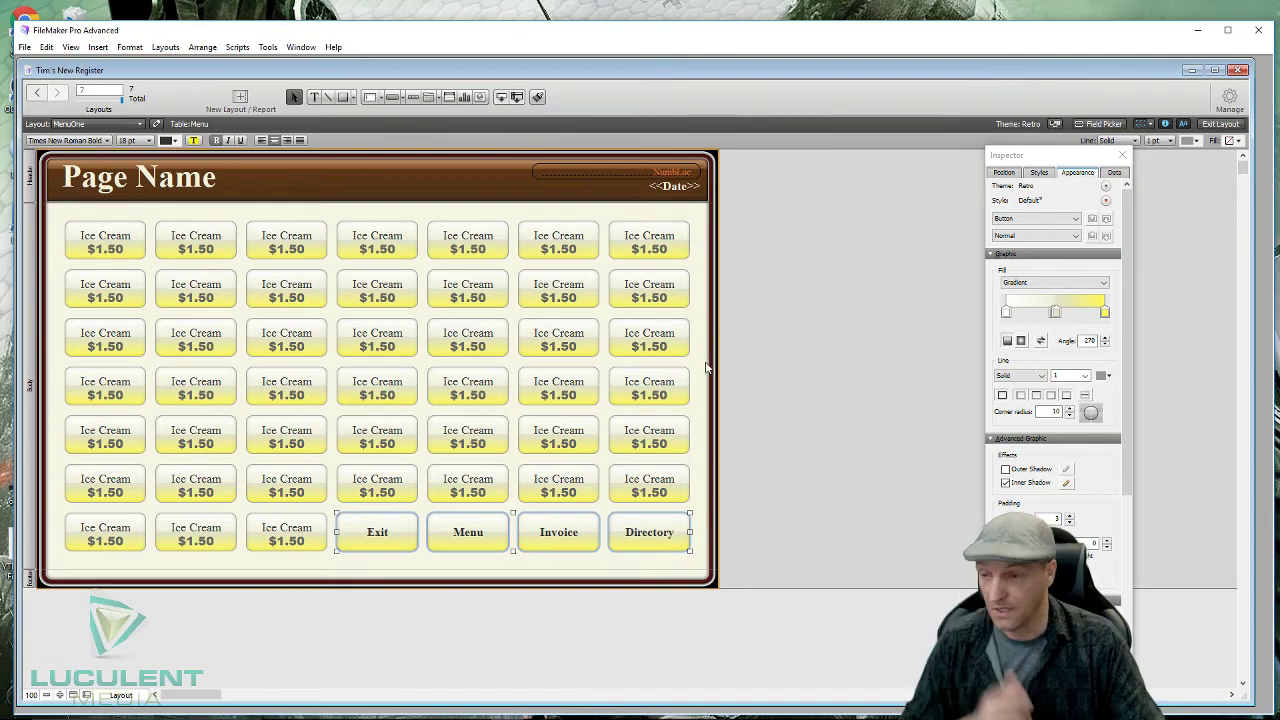
click(770, 368)
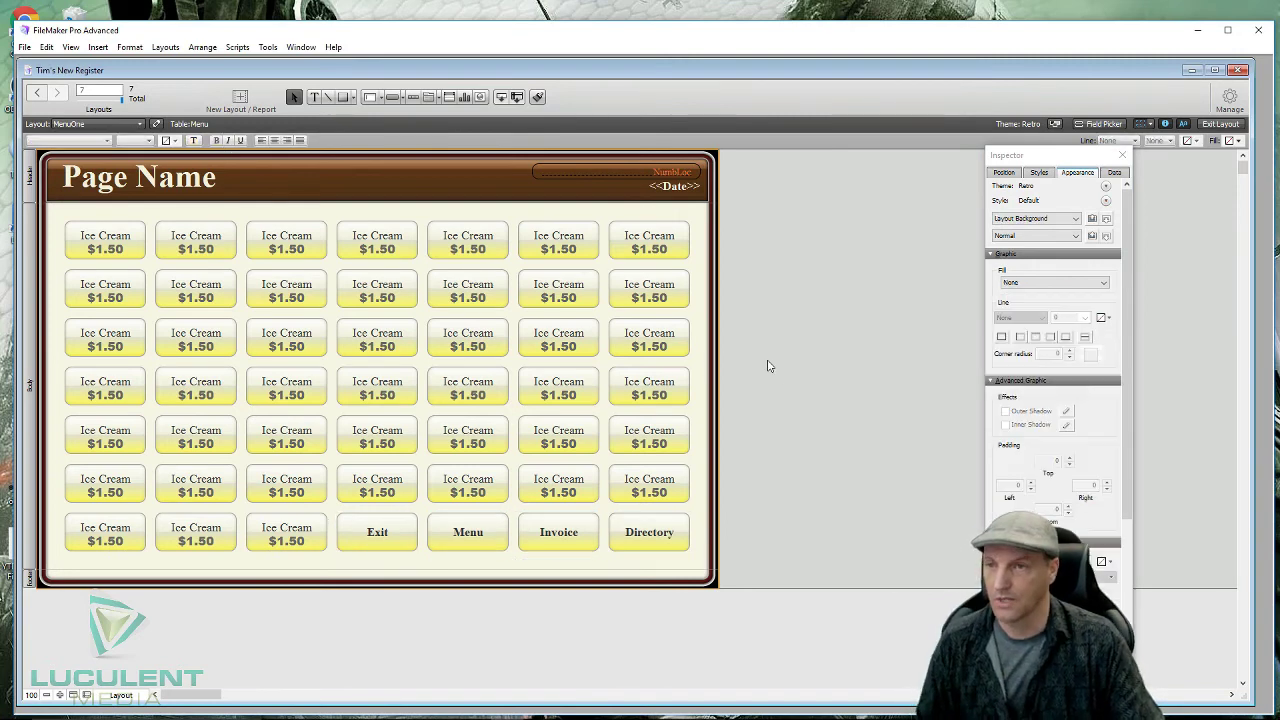
- Set gradient end colours to magenta for Exit and Menu and purple for Invoice
click(403, 542)
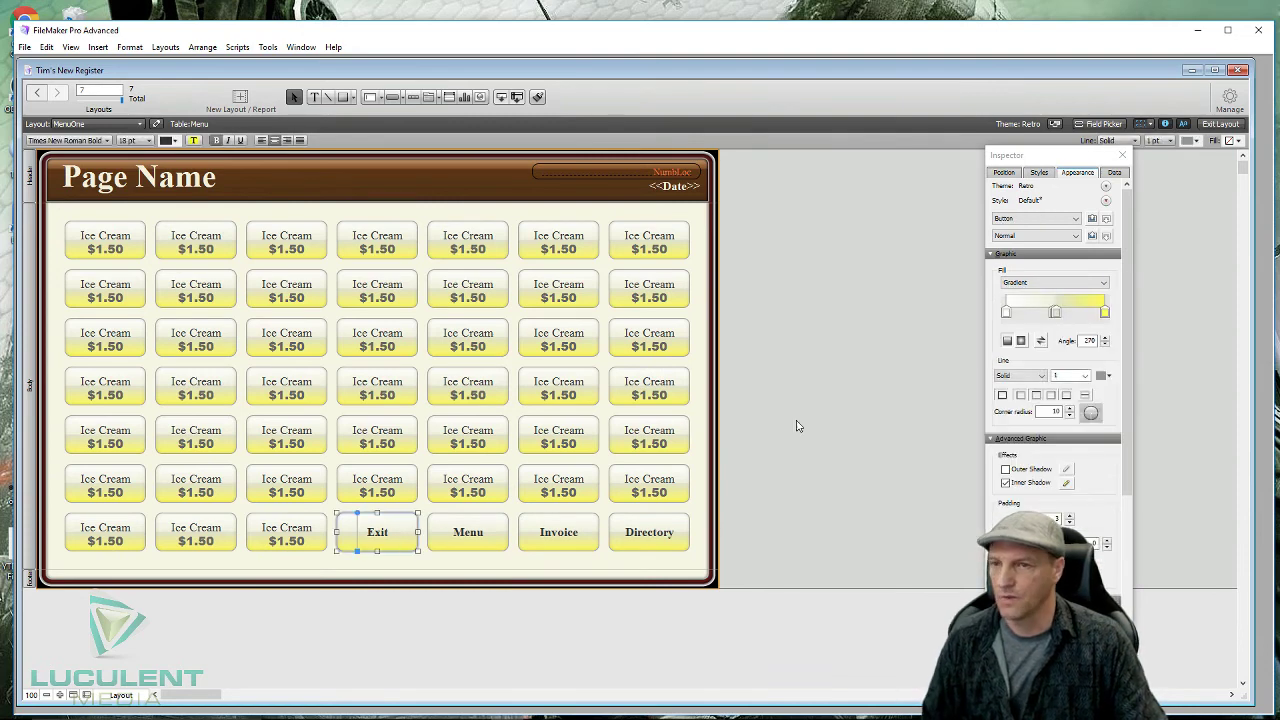
click(1105, 312)
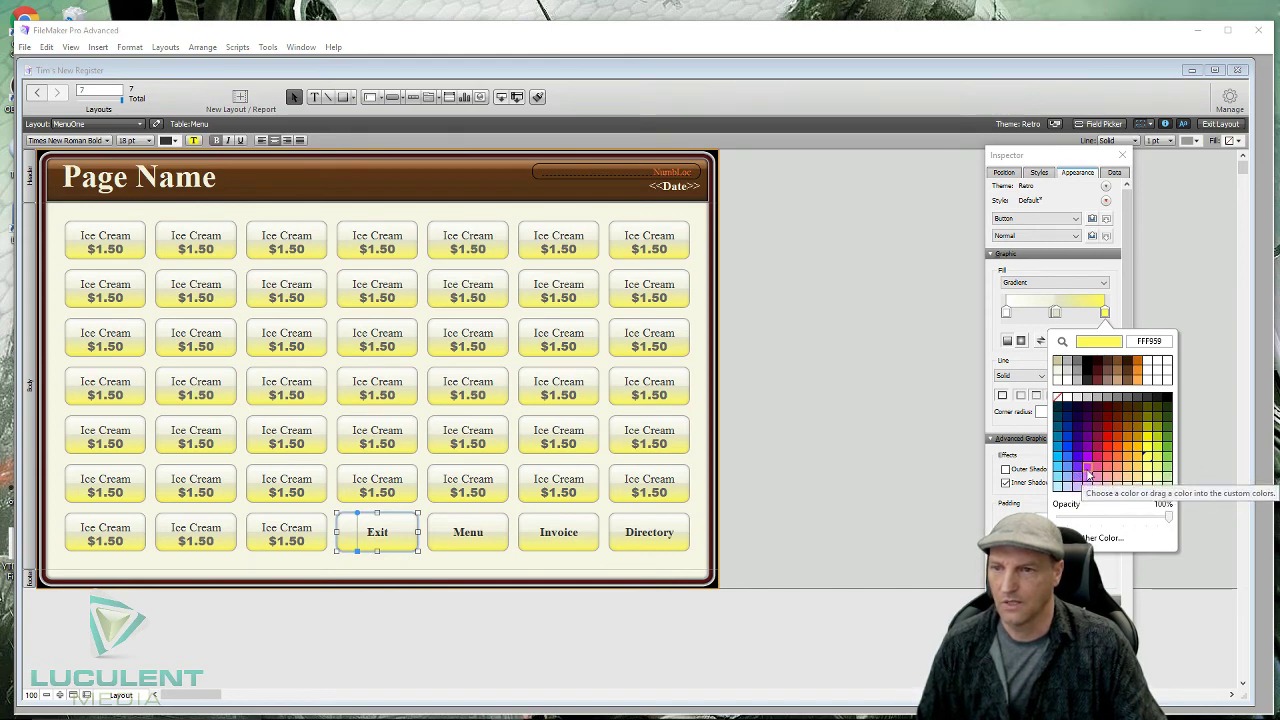
click(1089, 473)
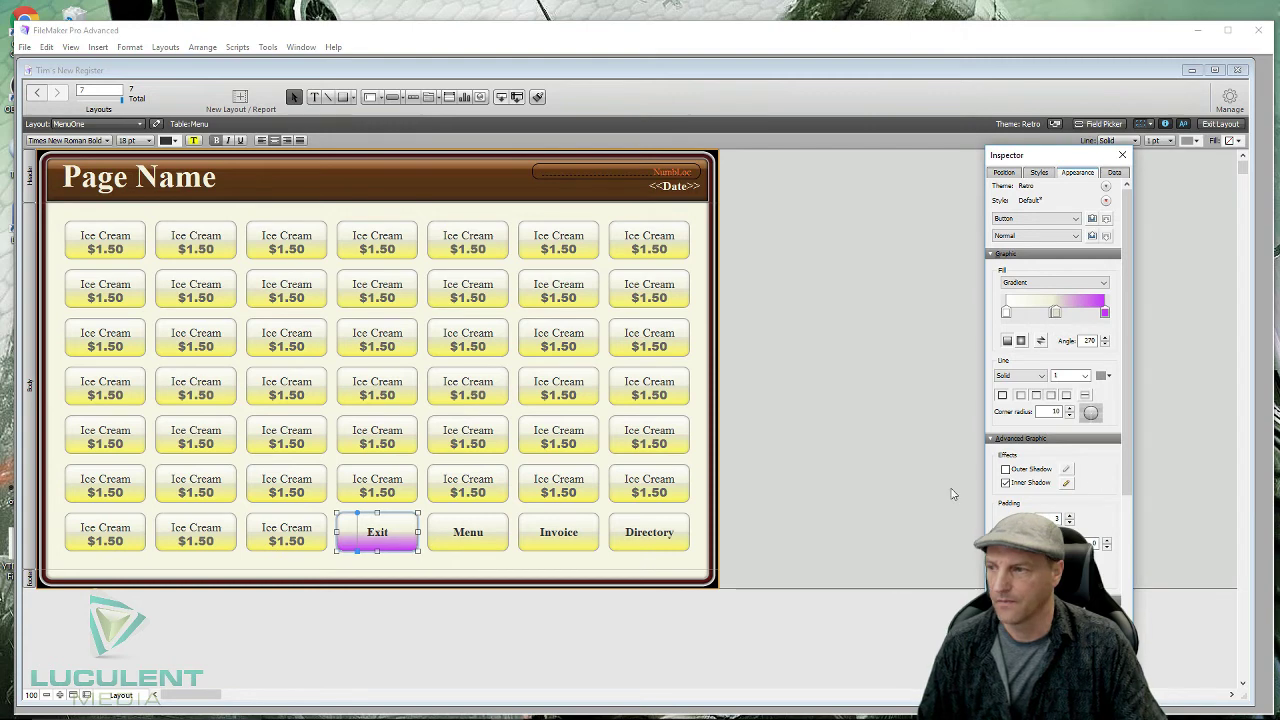
click(496, 532)
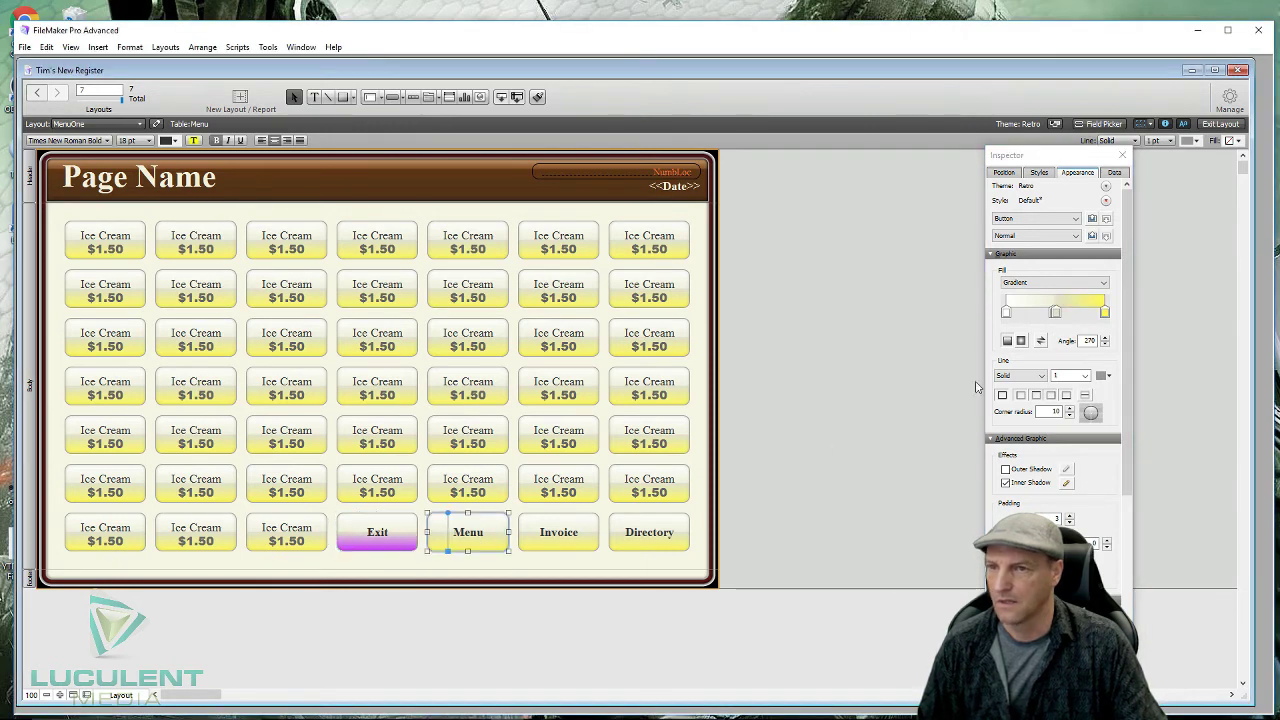
click(1105, 313)
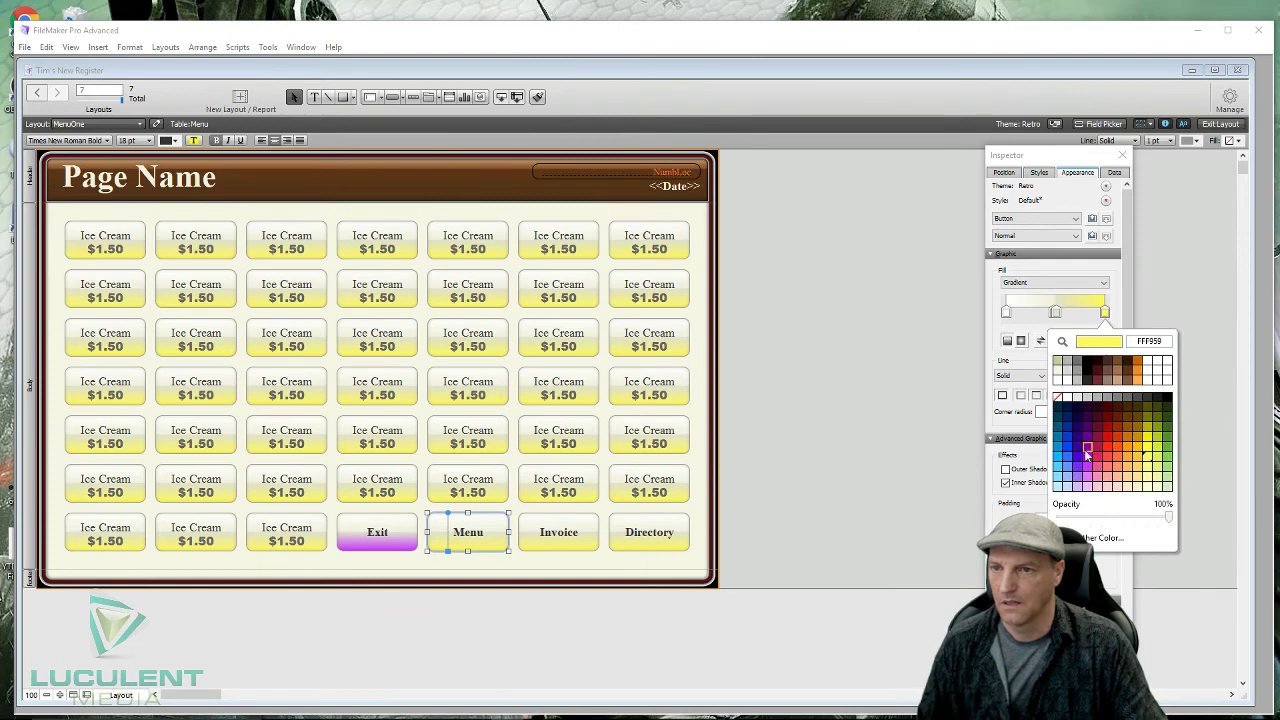
click(1089, 461)
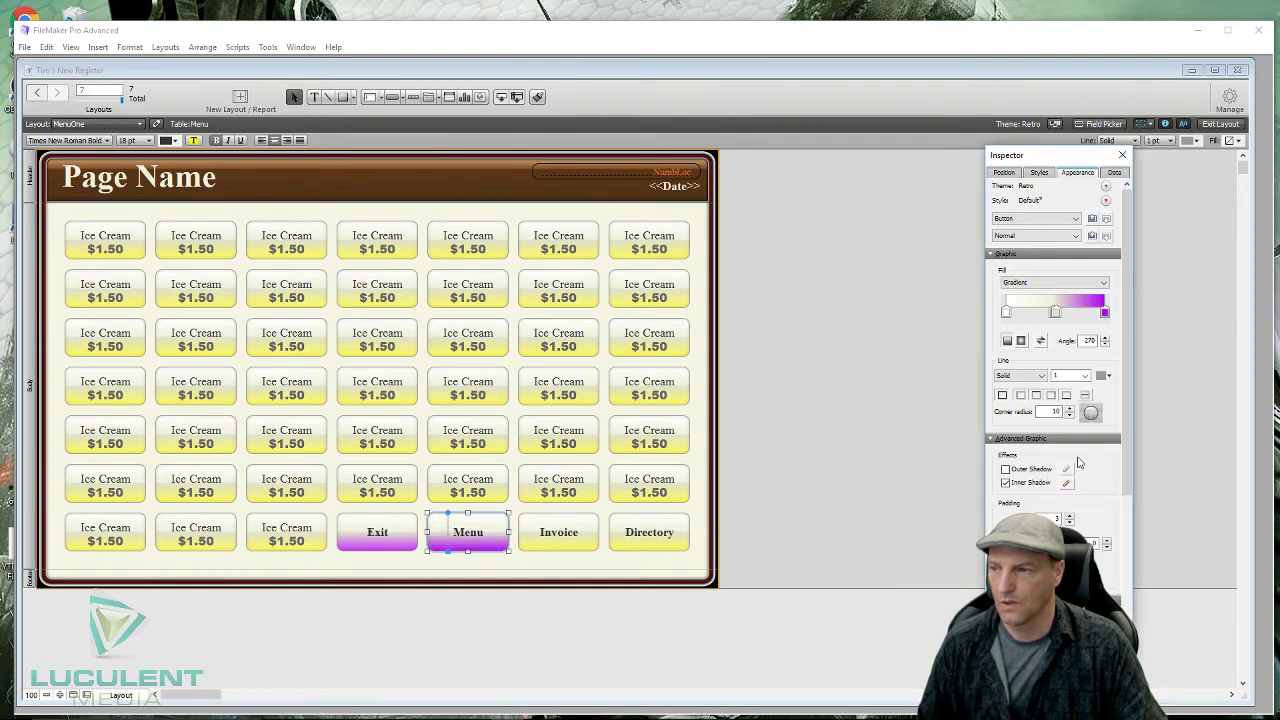
click(596, 536)
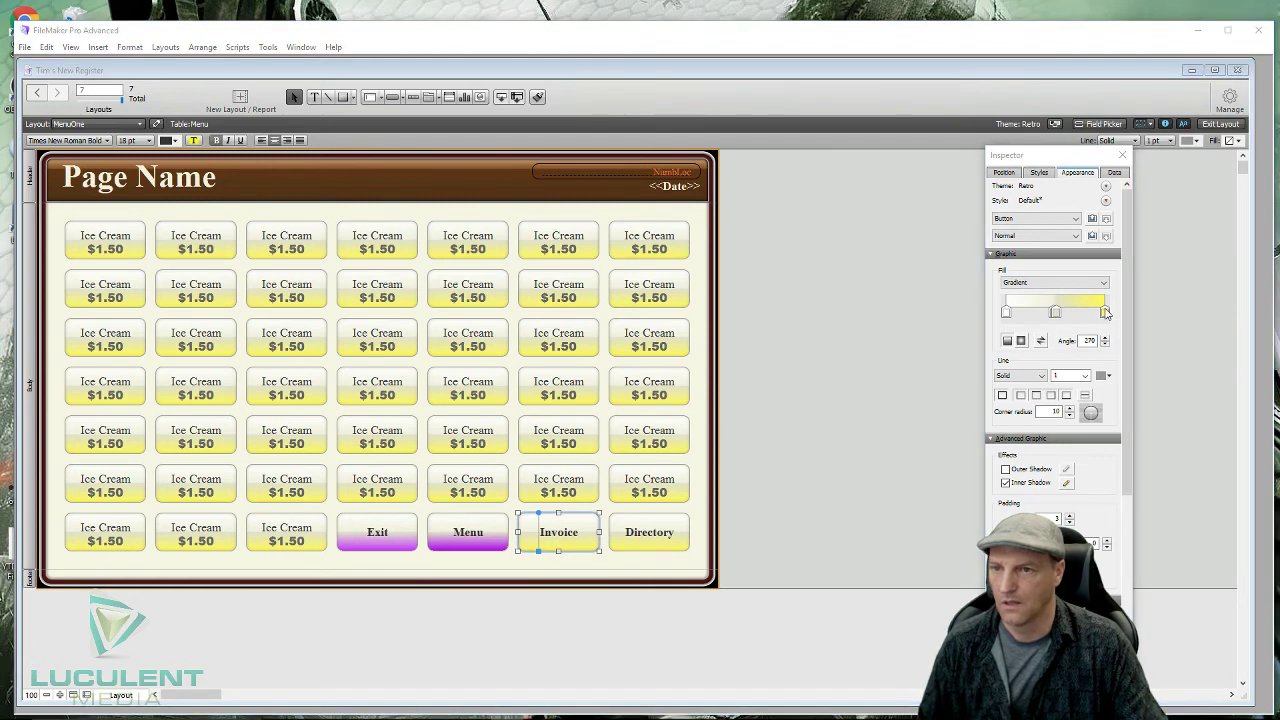
click(1104, 313)
click(1089, 450)
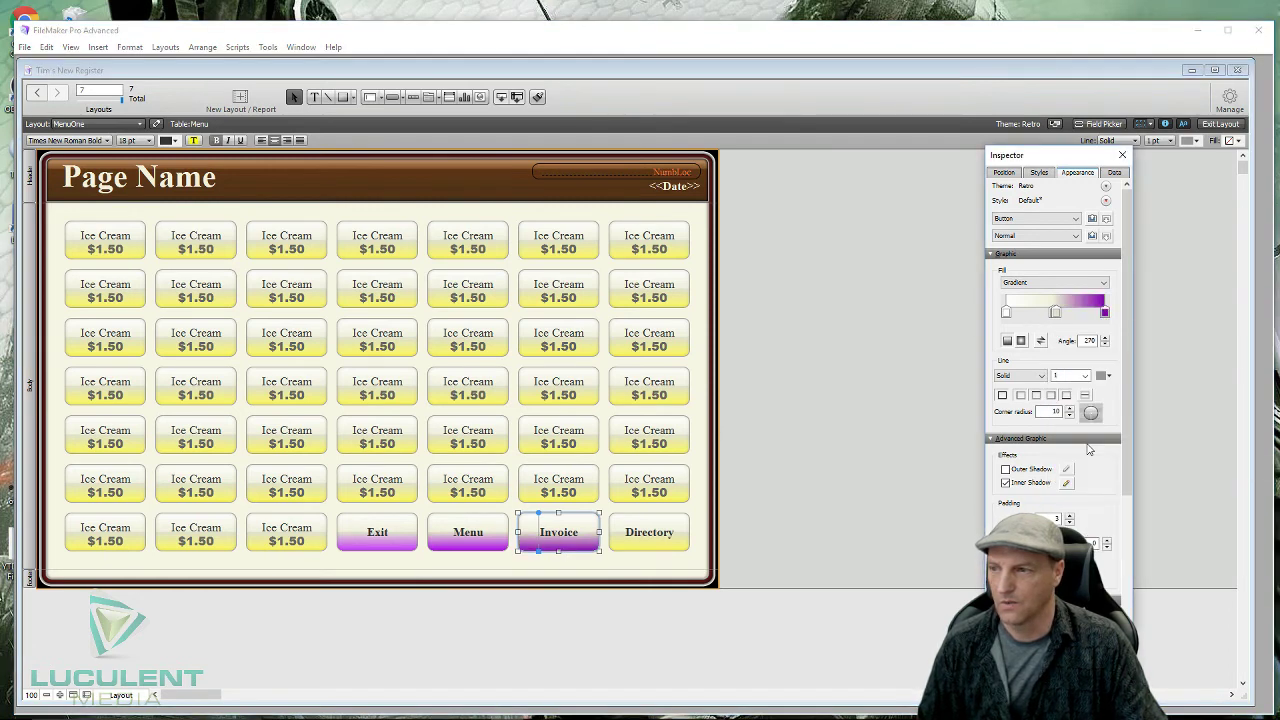
- Change Exit's gradient to salmon red and Menu's to light blue, and give Directory green
click(407, 542)
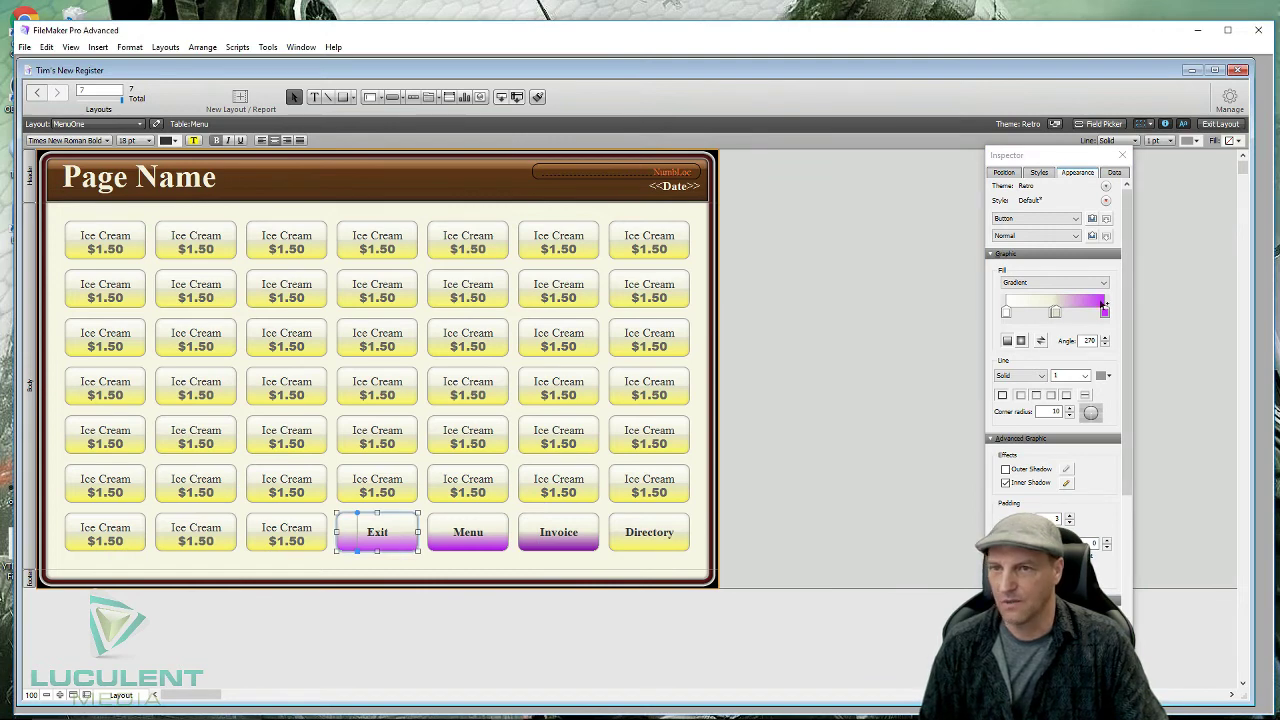
click(1104, 314)
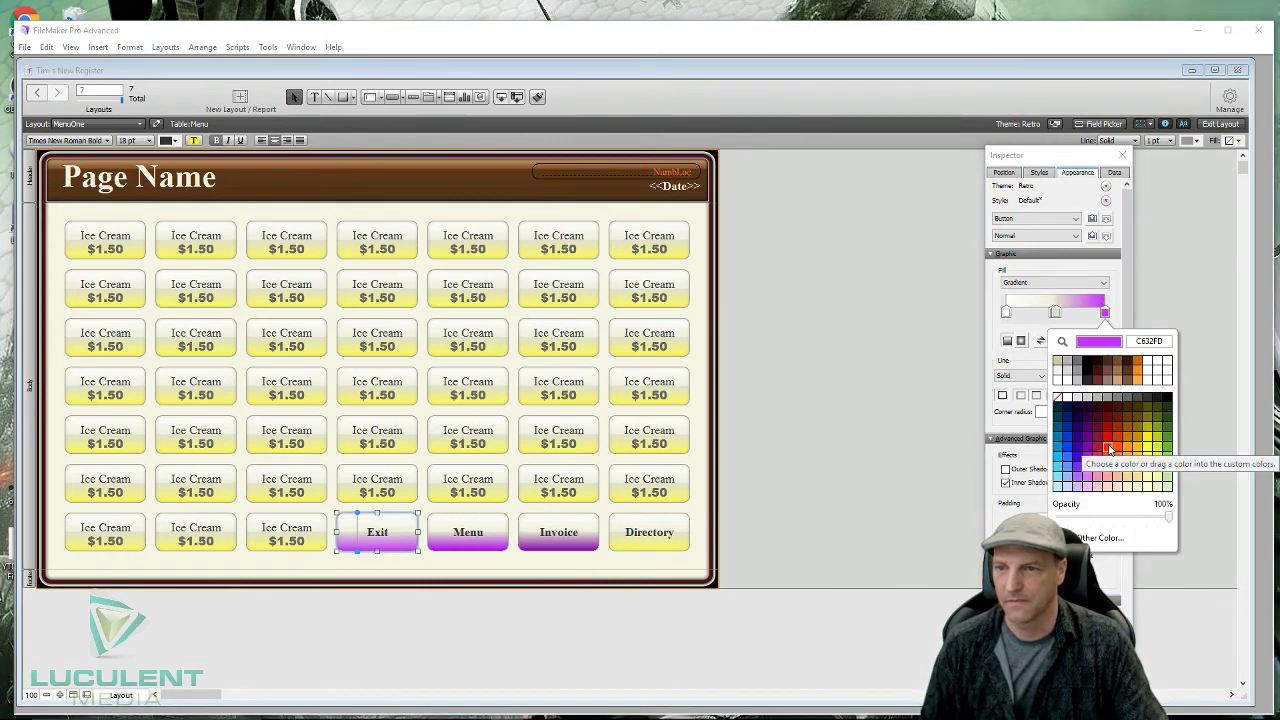
click(1110, 464)
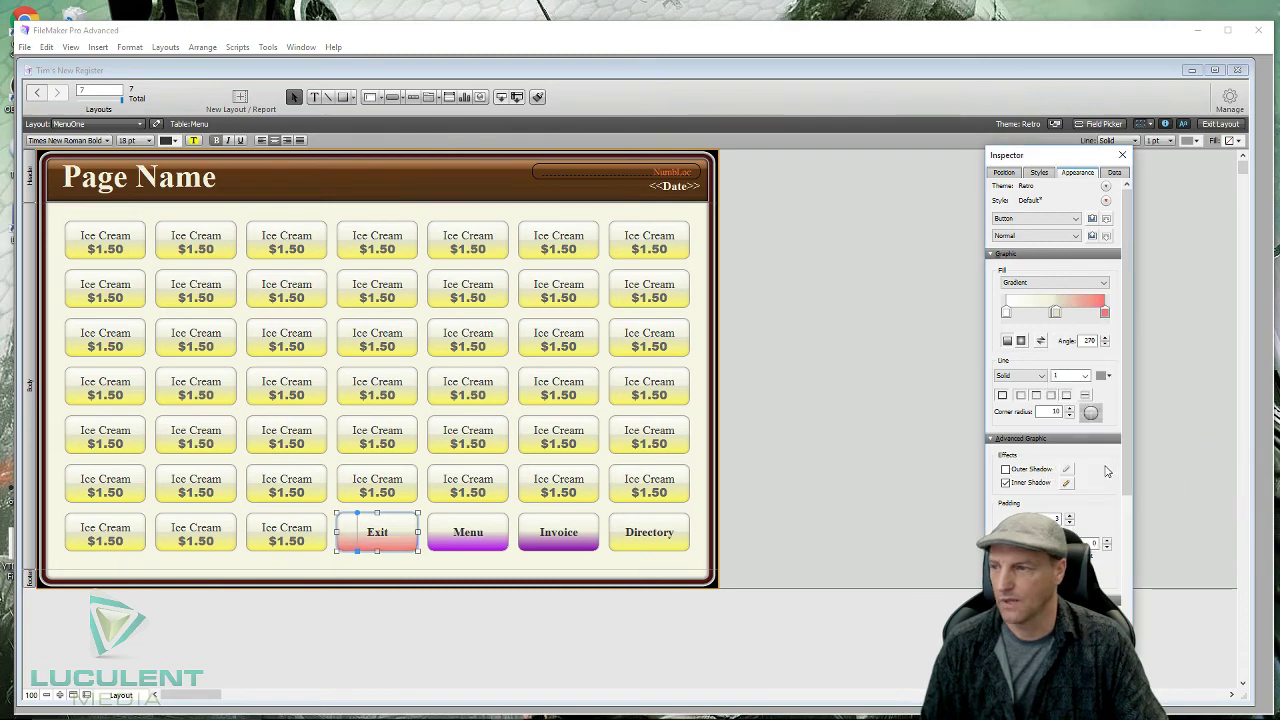
click(494, 540)
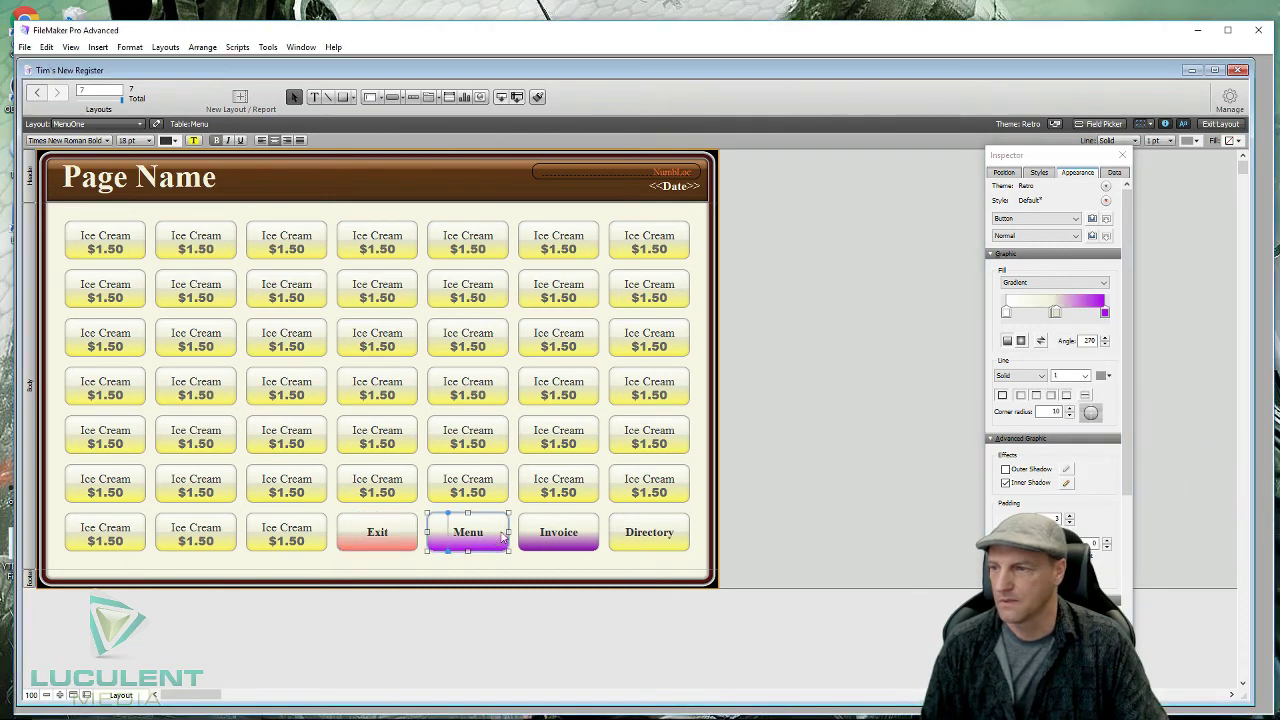
click(1104, 312)
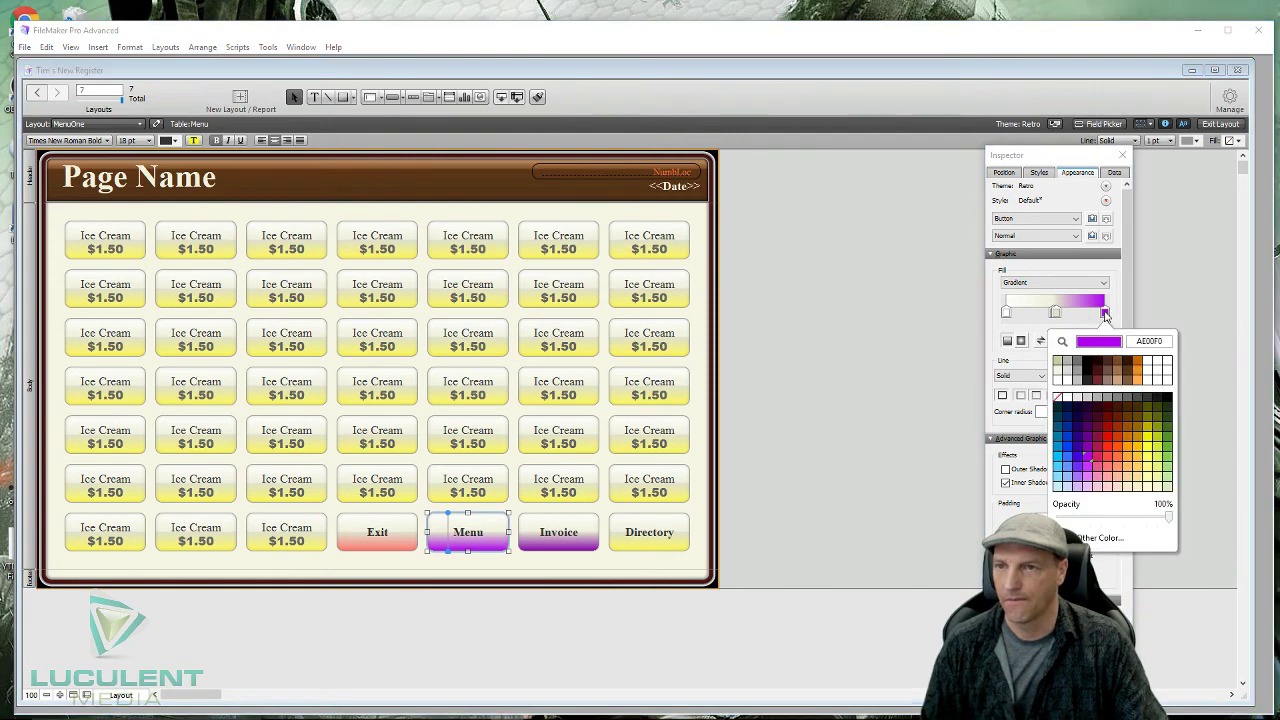
click(1062, 460)
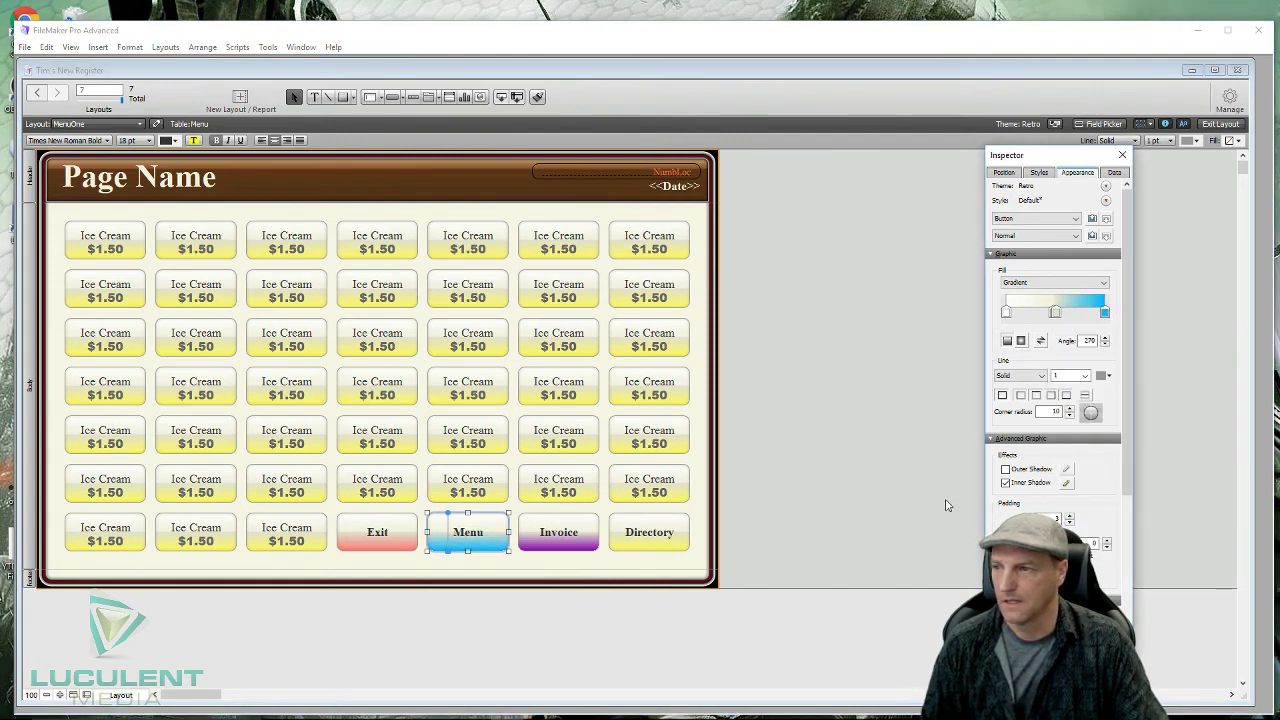
click(683, 540)
click(683, 540)
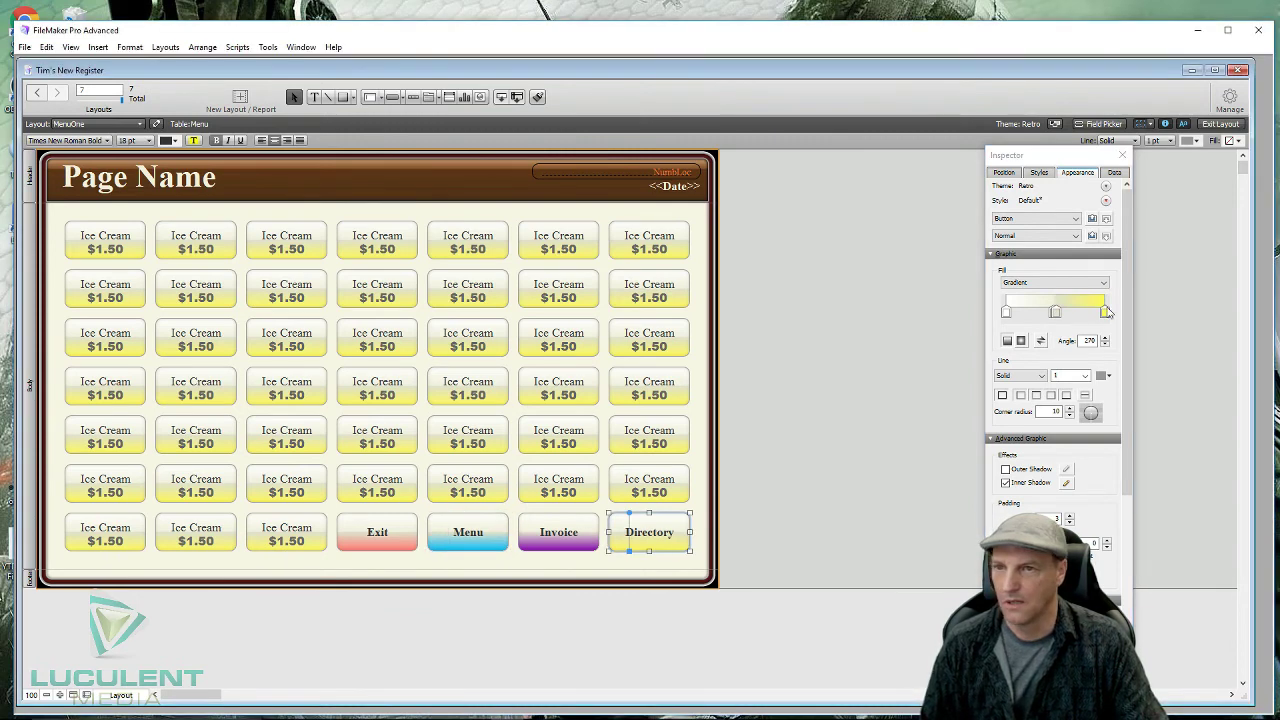
click(1106, 312)
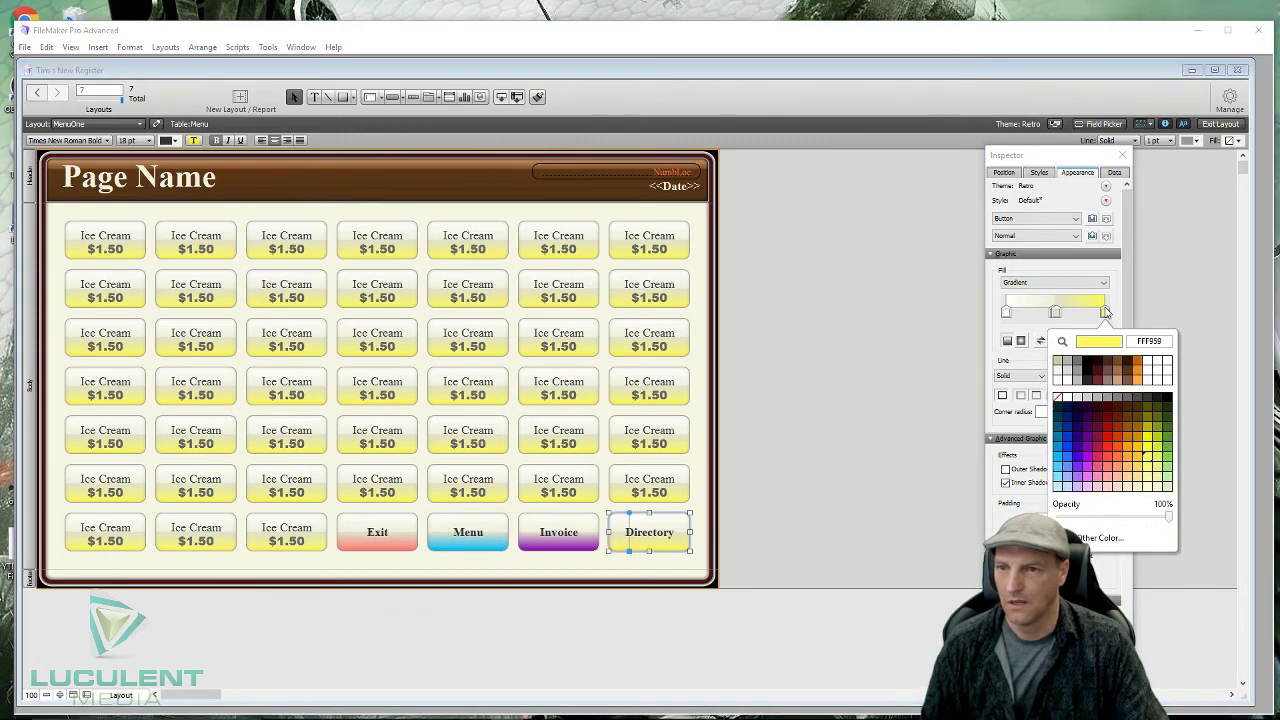
click(1169, 463)
click(871, 451)
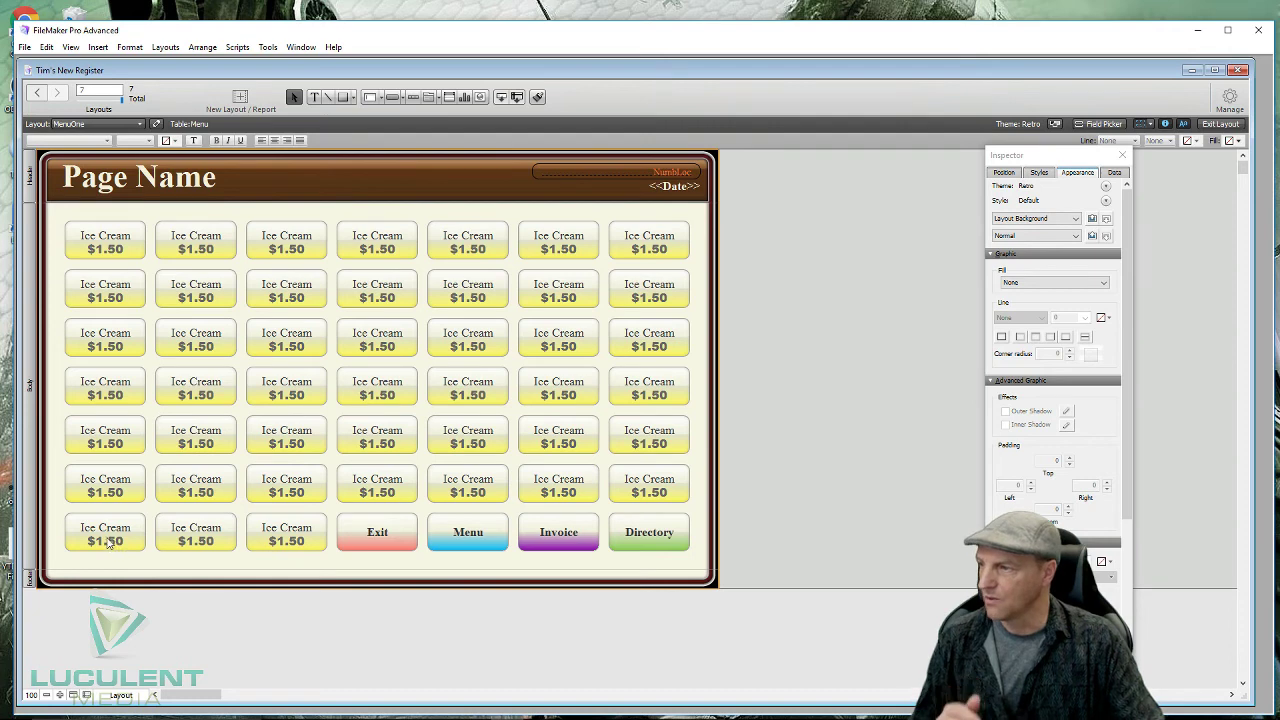
- Delete the Ice Cream labels from the second and fifth top-row buttons
double_click(216, 243)
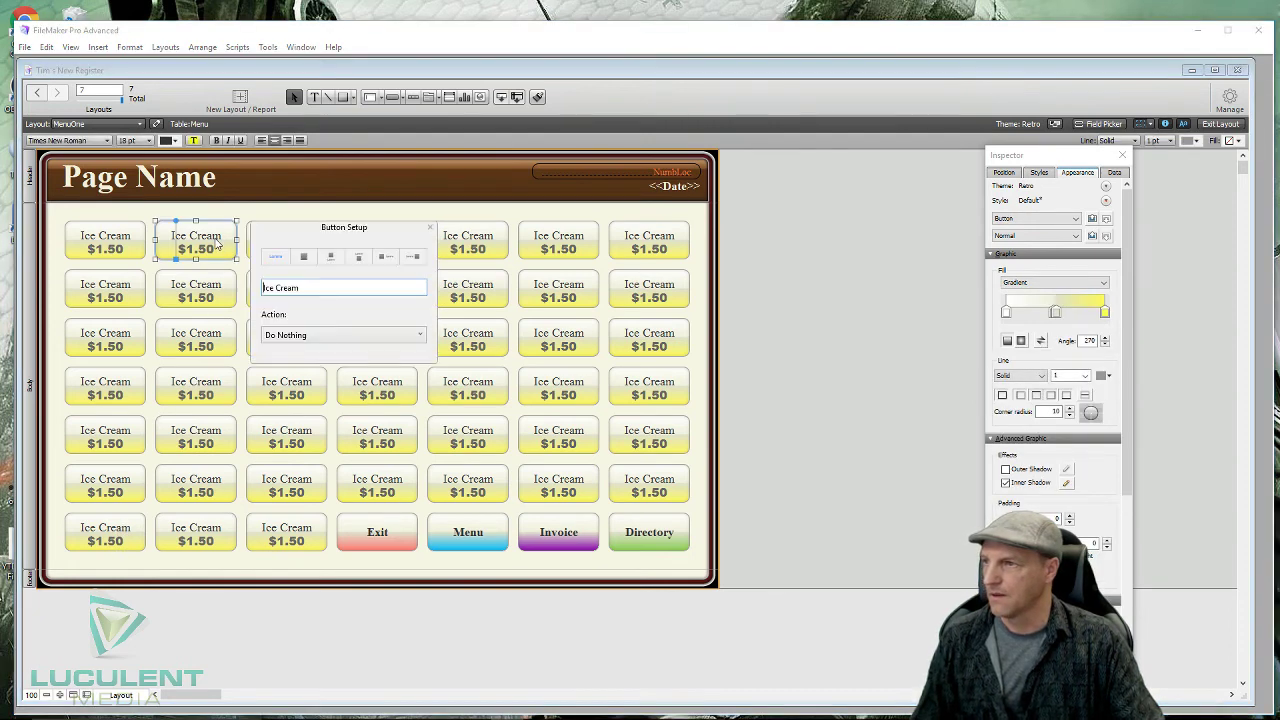
drag(320, 287, 240, 285)
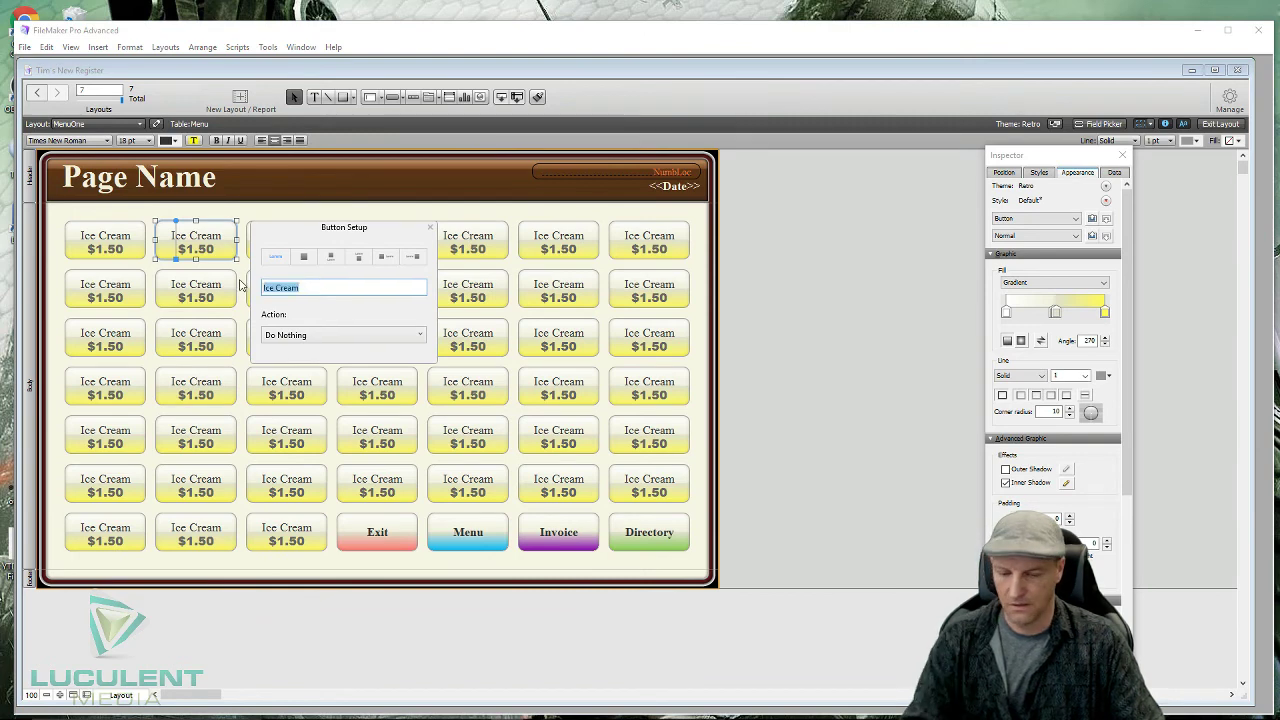
key(BackSpace)
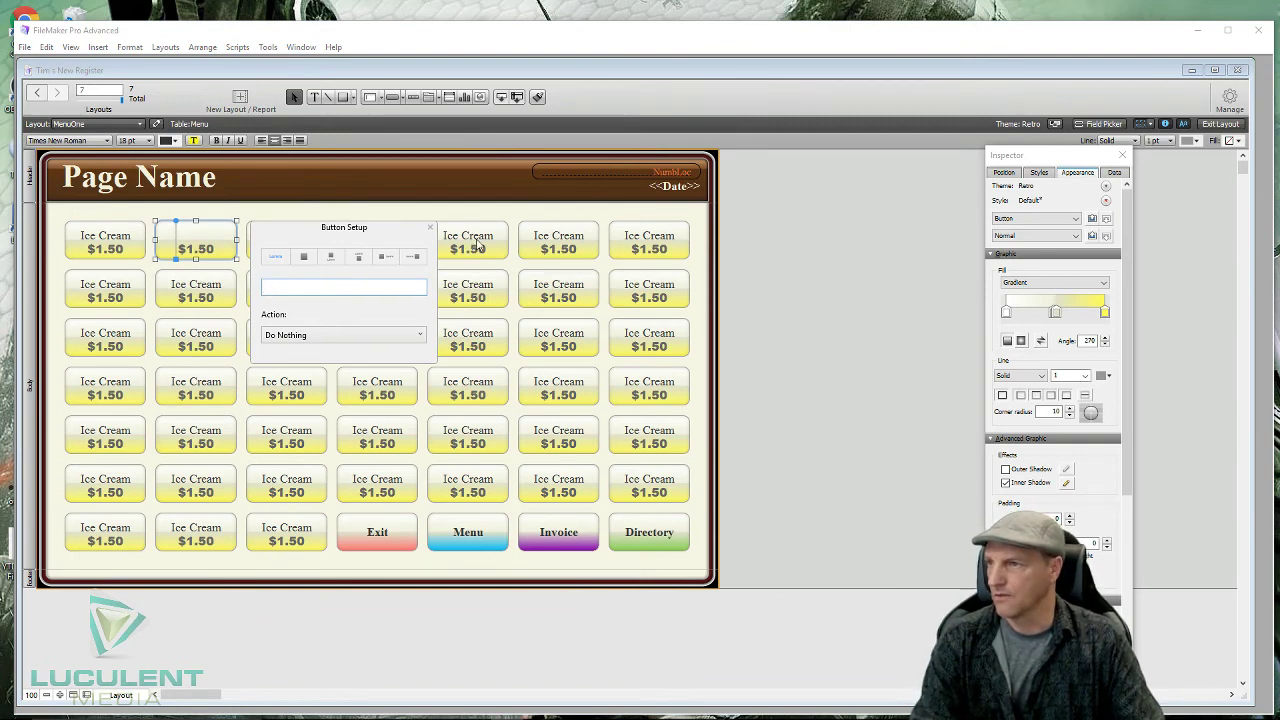
click(478, 244)
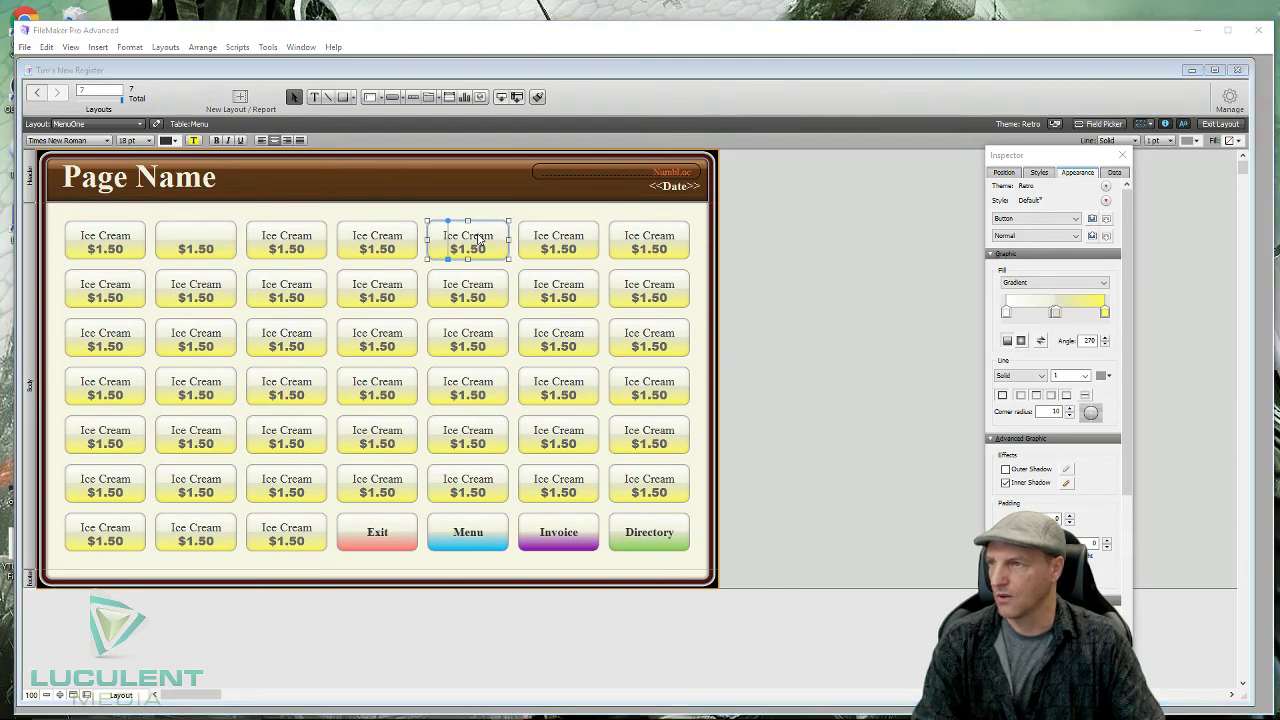
double_click(480, 243)
key(ctrl+a)
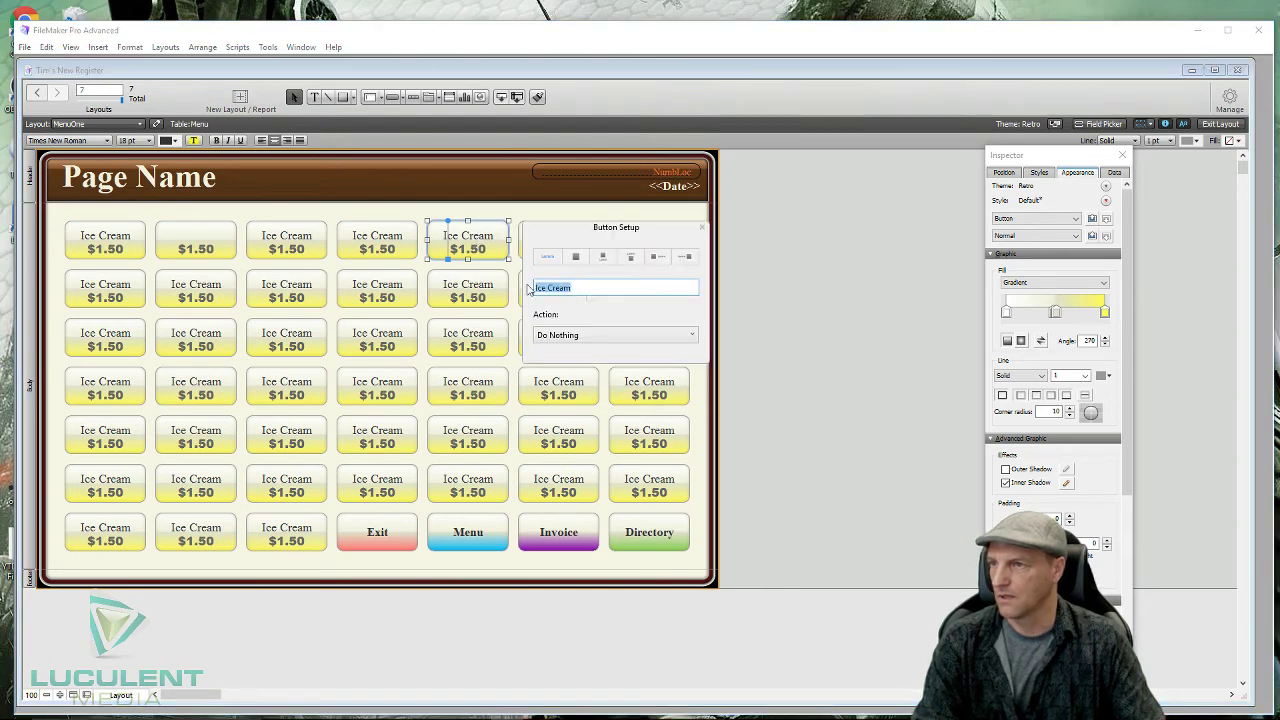
key(BackSpace)
- Delete the $1.50 price text from the fourth and third top-row buttons
click(377, 242)
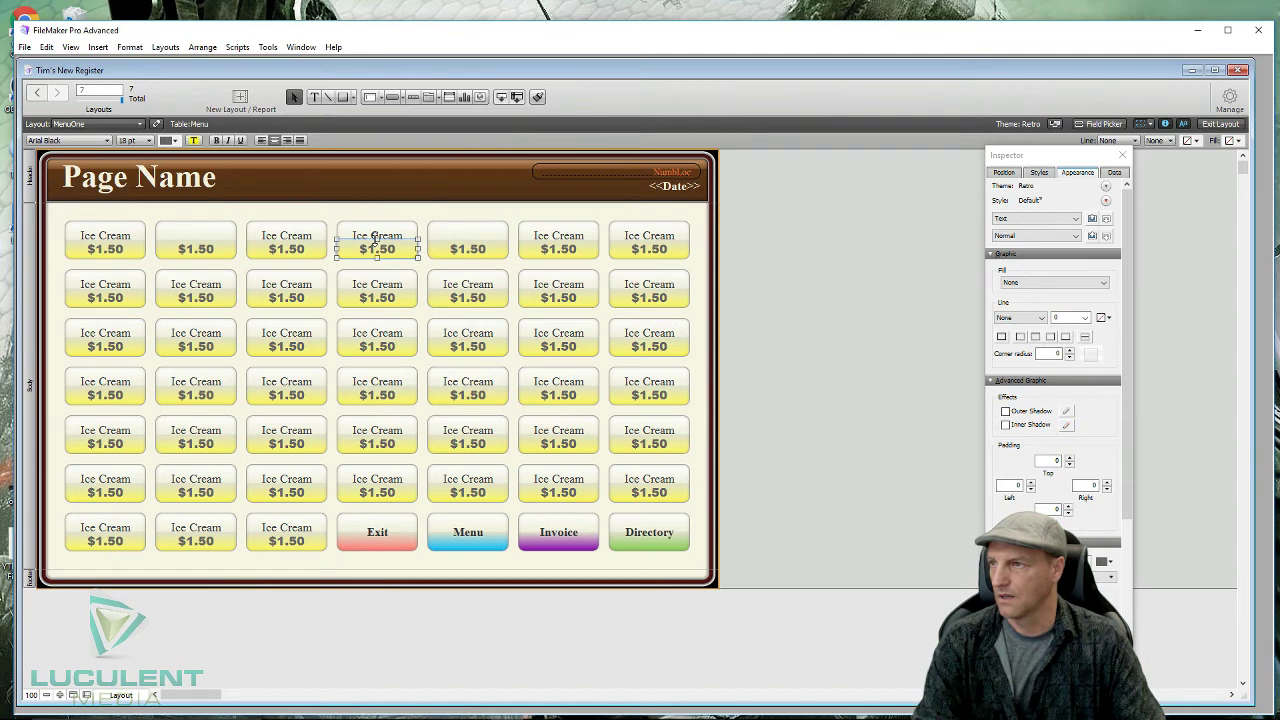
click(383, 252)
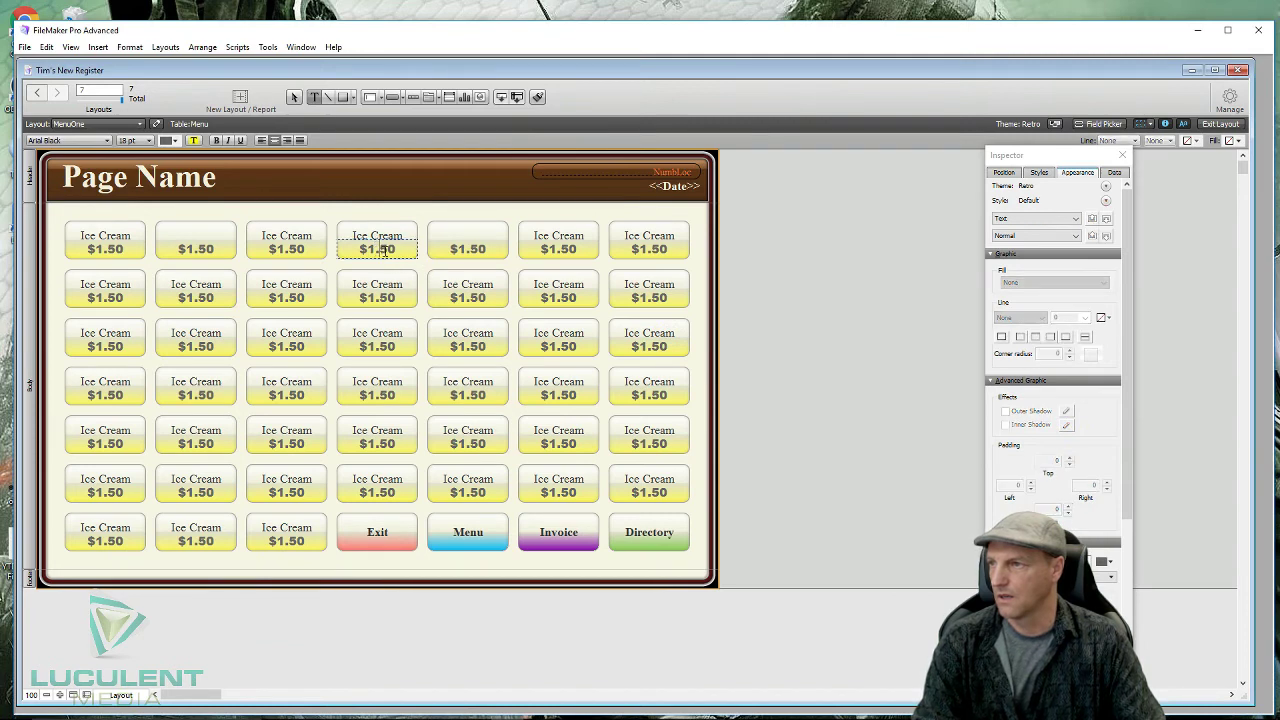
drag(398, 249, 362, 248)
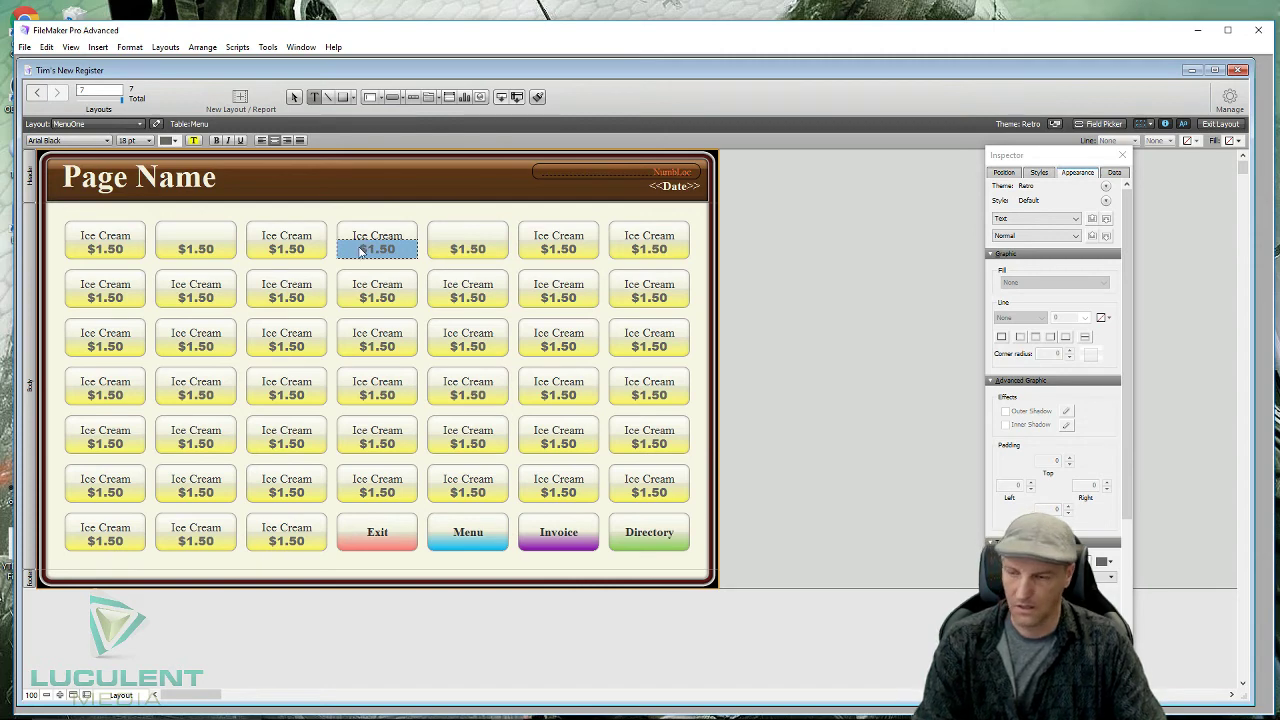
key(BackSpace)
click(297, 252)
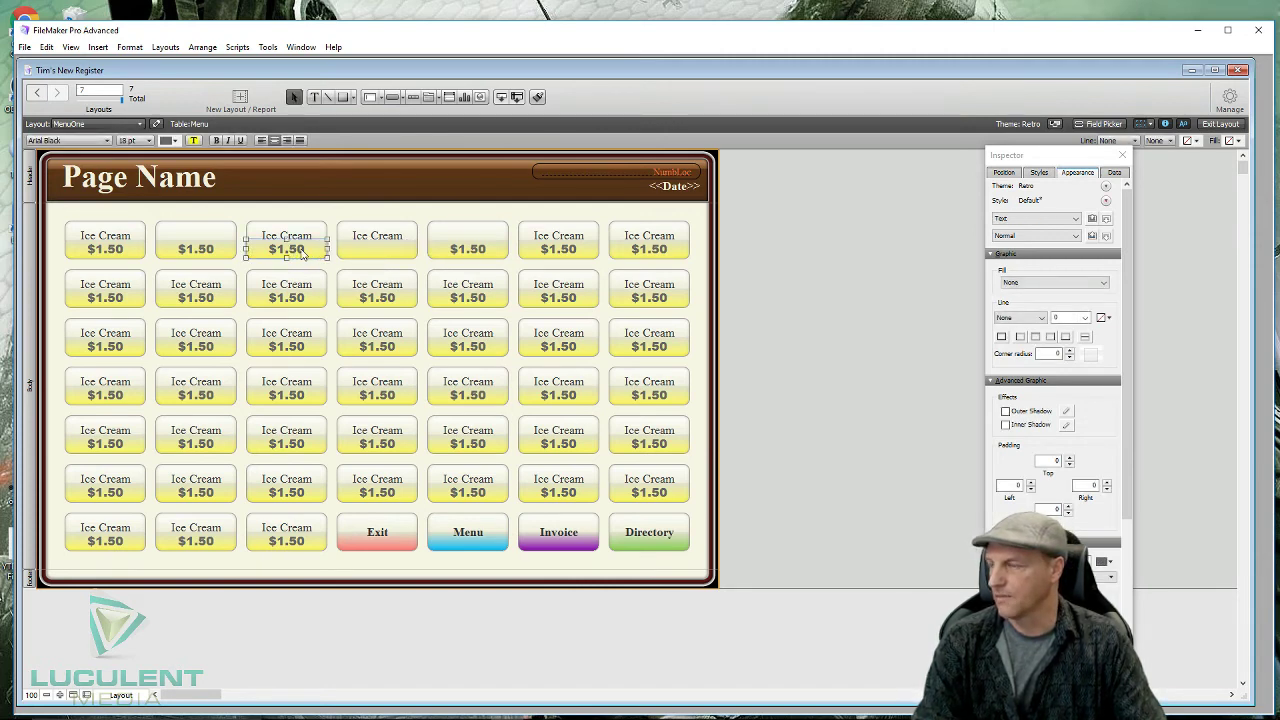
click(302, 252)
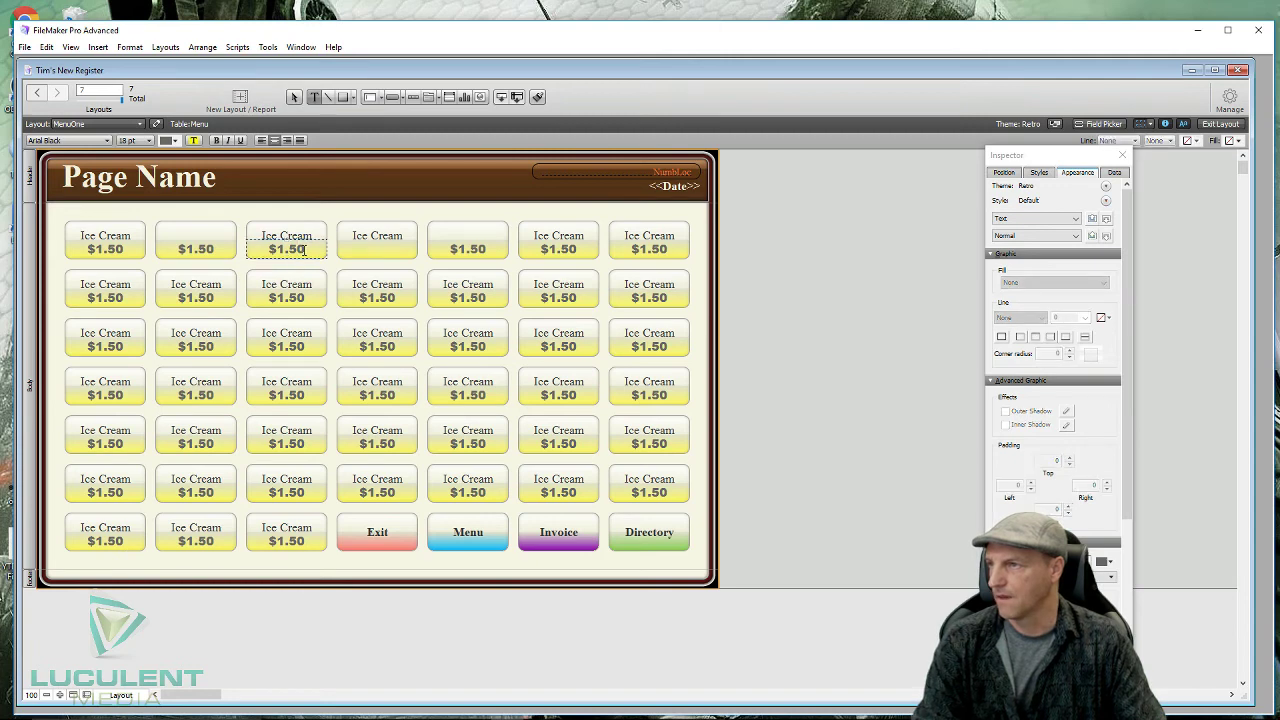
drag(305, 250, 266, 250)
key(BackSpace)
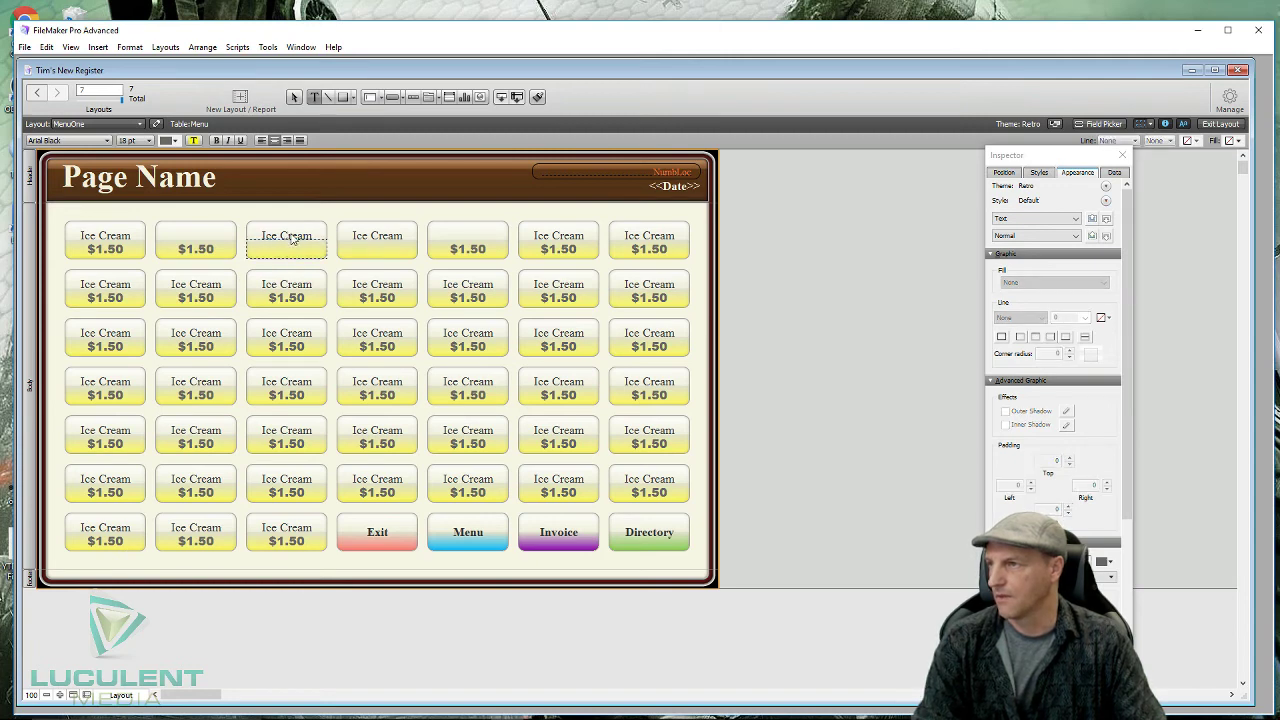
key(Escape)
- Clear the third button's Ice Cream label and the second button's $1.50 price, leaving both blank
double_click(292, 238)
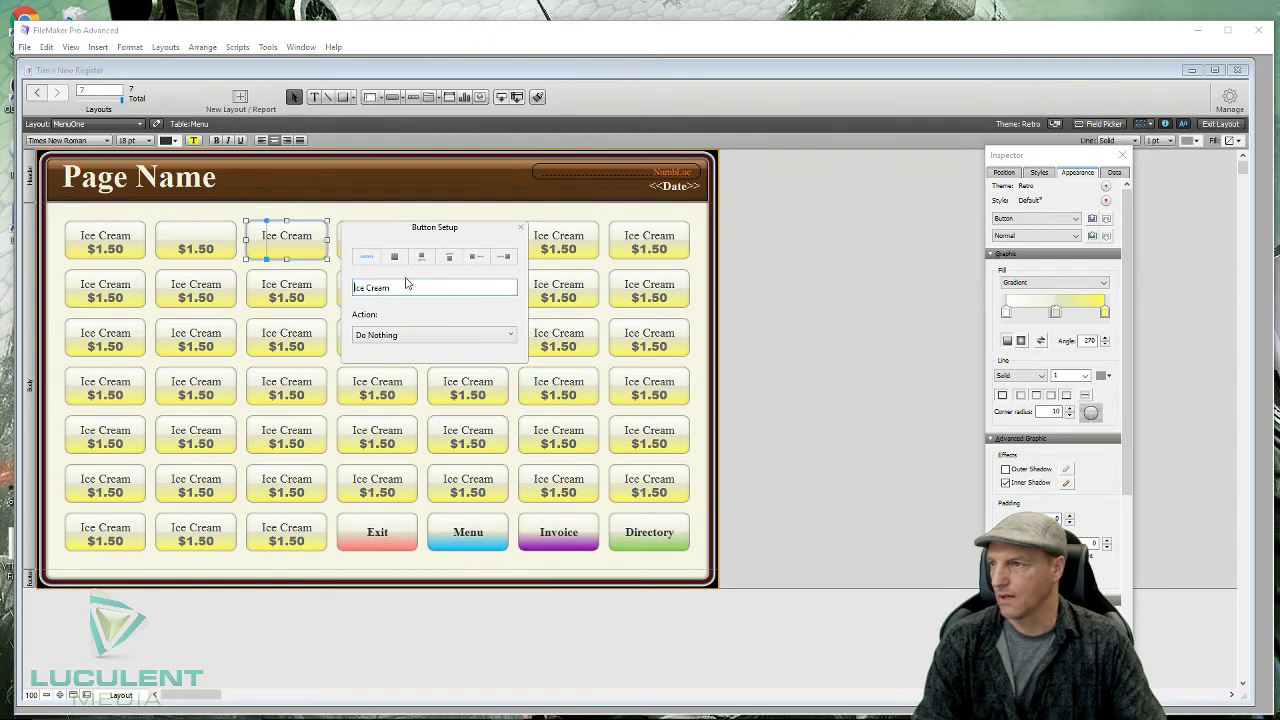
drag(403, 288, 345, 289)
key(BackSpace)
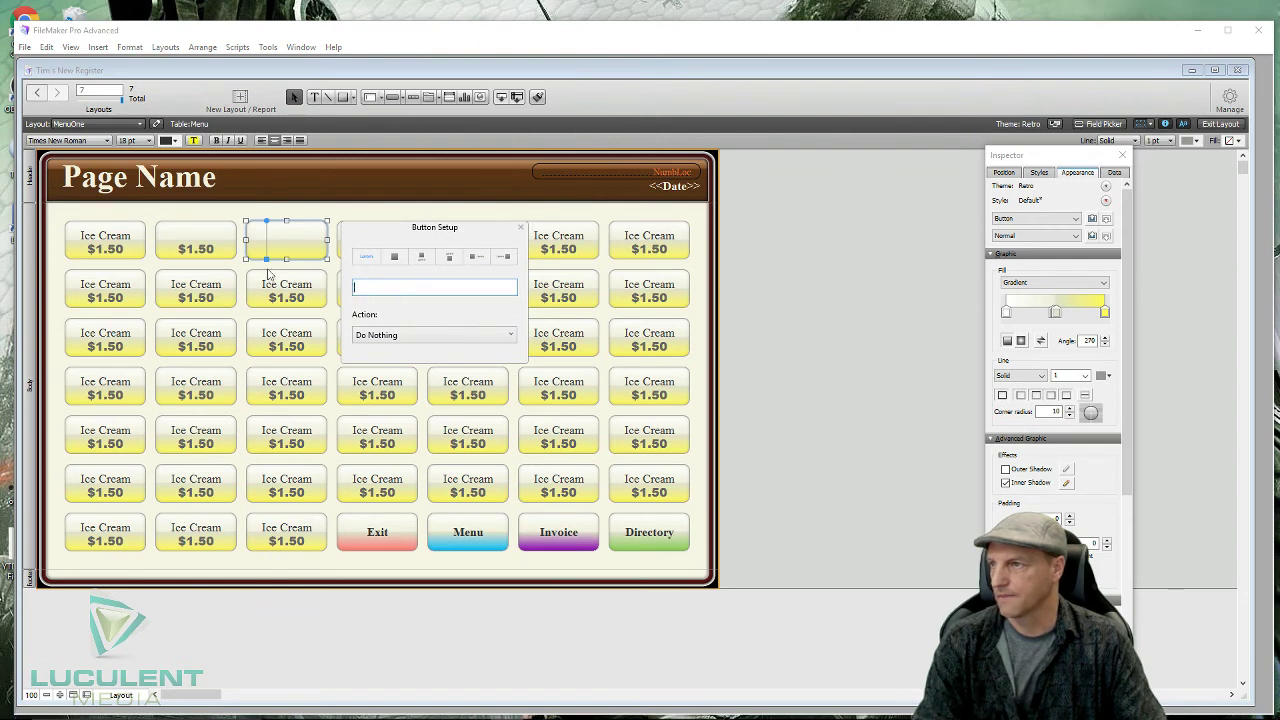
click(209, 248)
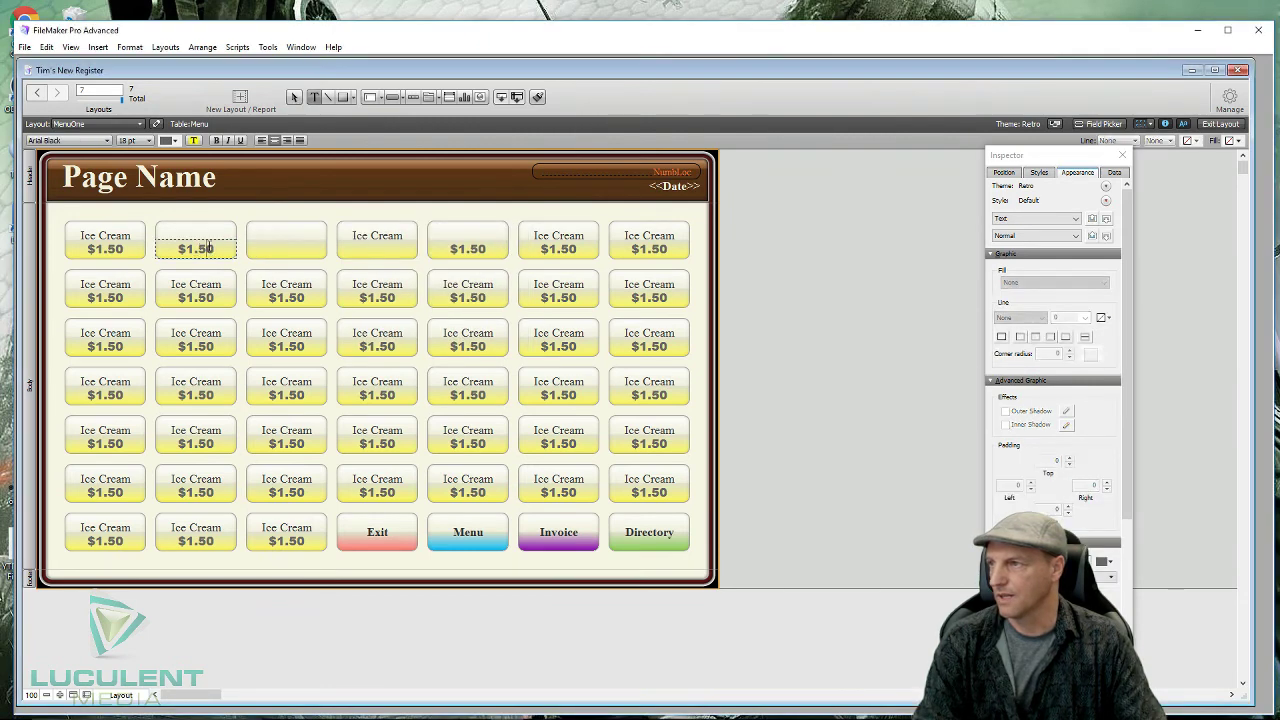
key(ctrl+a)
key(BackSpace)
key(Escape)
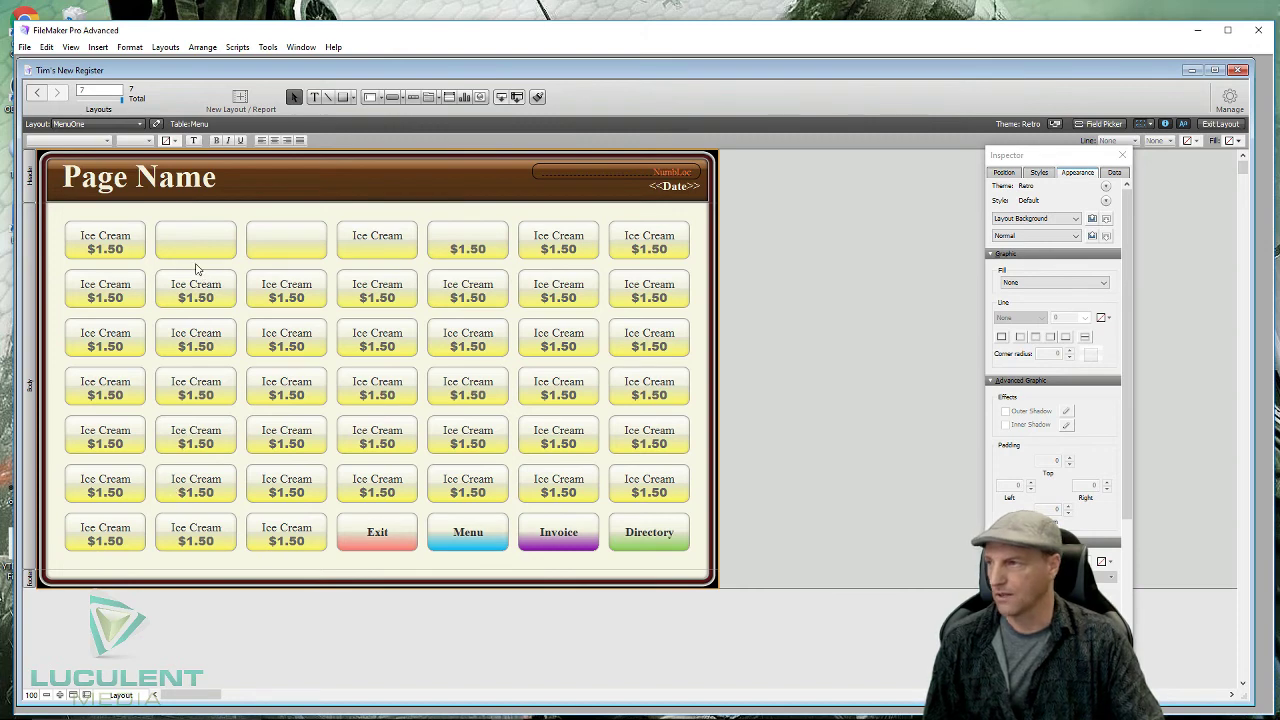
- Delete column two's six Ice Cream buttons (rows 2–7) and fill them with copies of the blank top button
drag(197, 268, 170, 561)
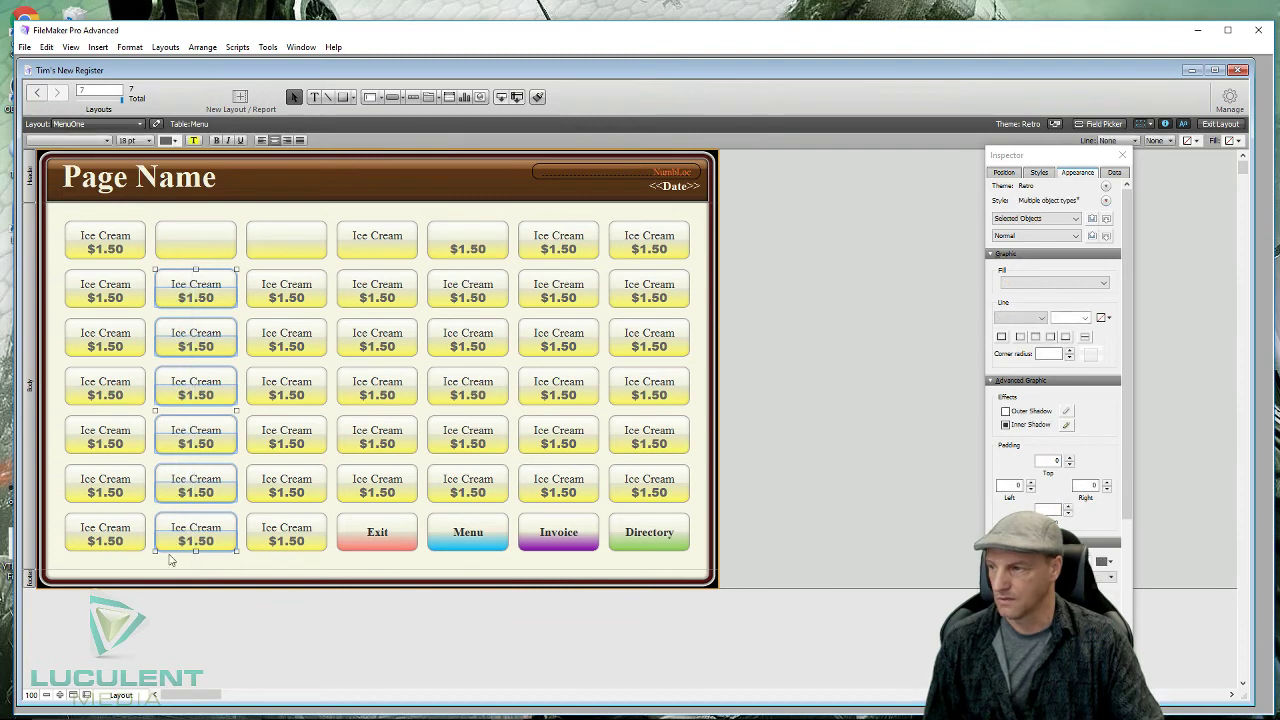
key(Delete)
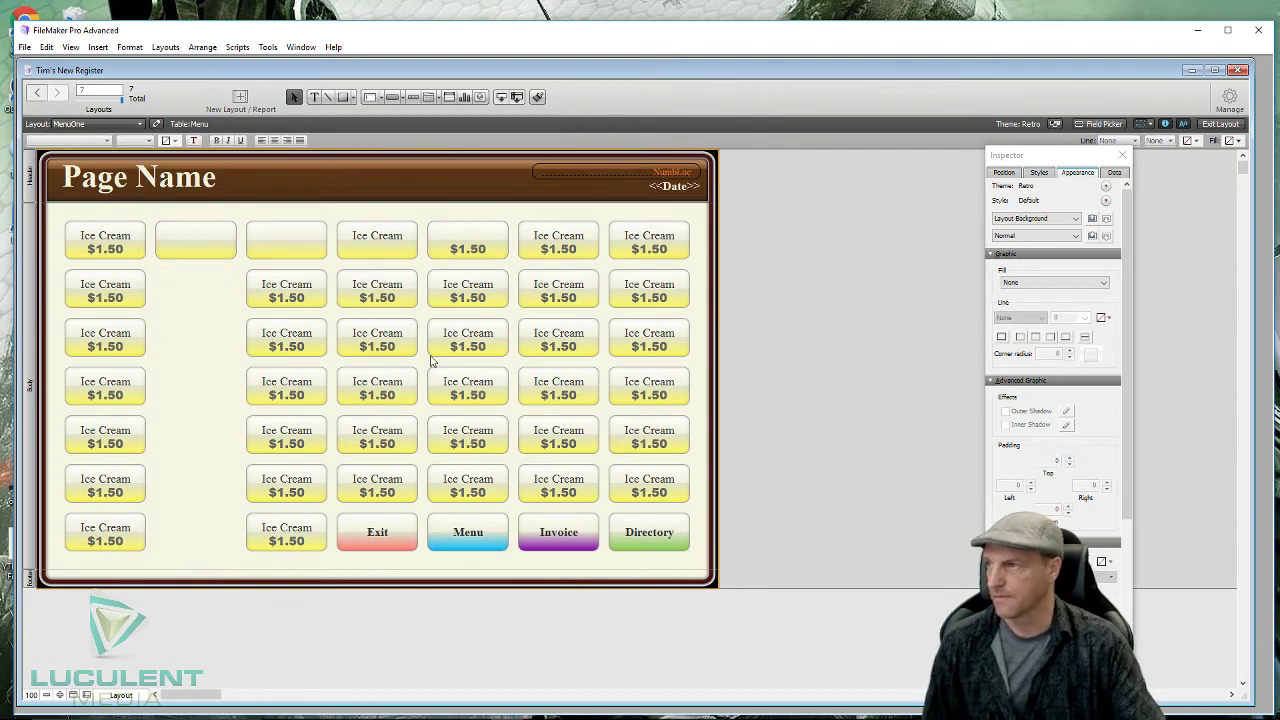
click(195, 220)
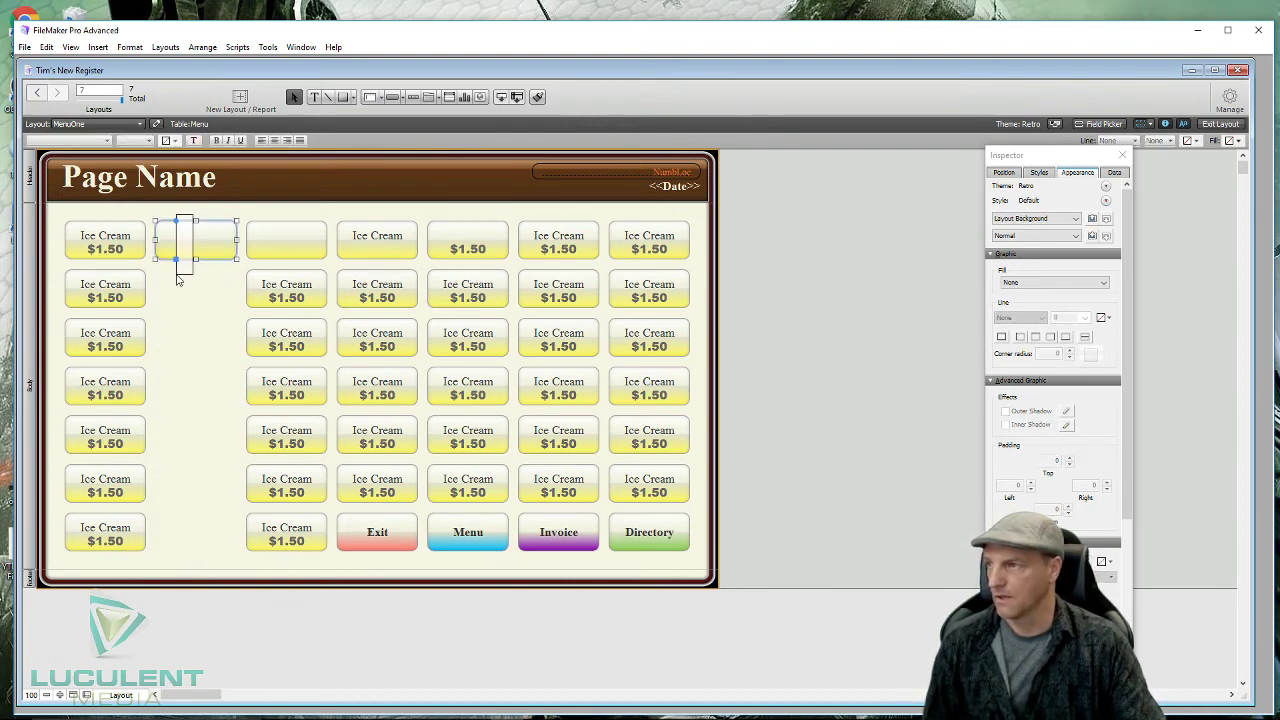
click(217, 216)
click(210, 242)
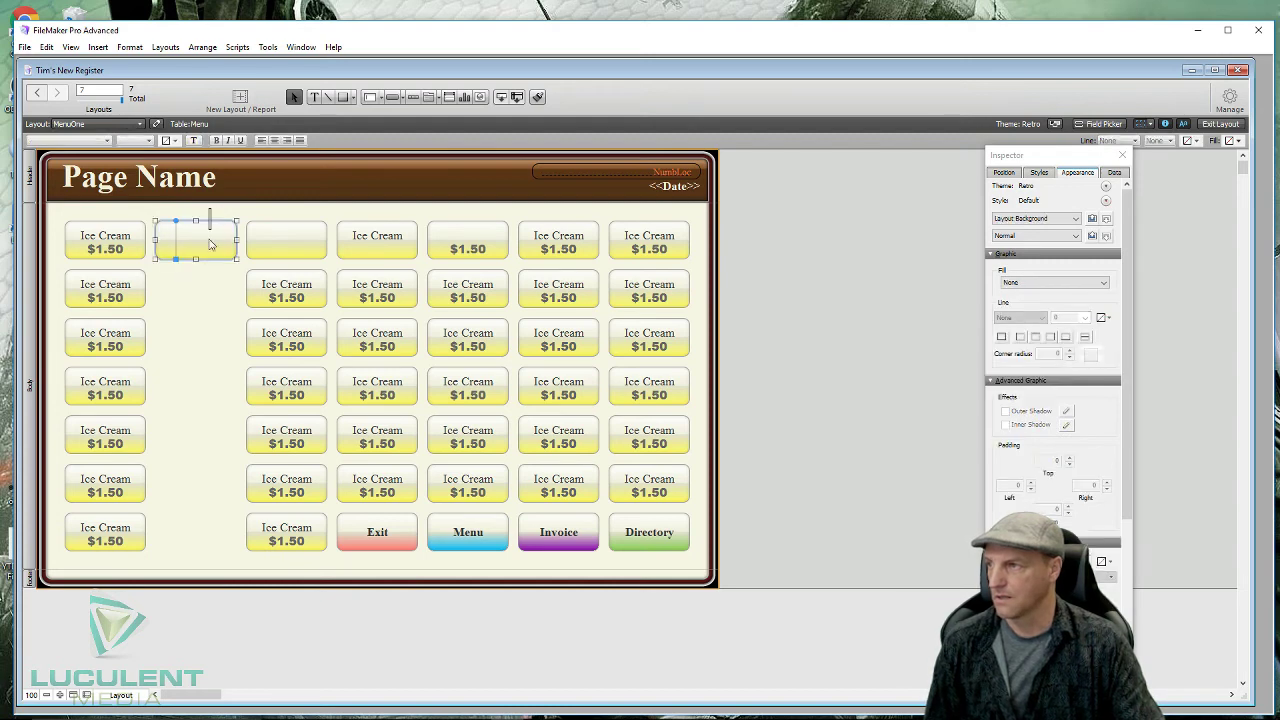
click(284, 247)
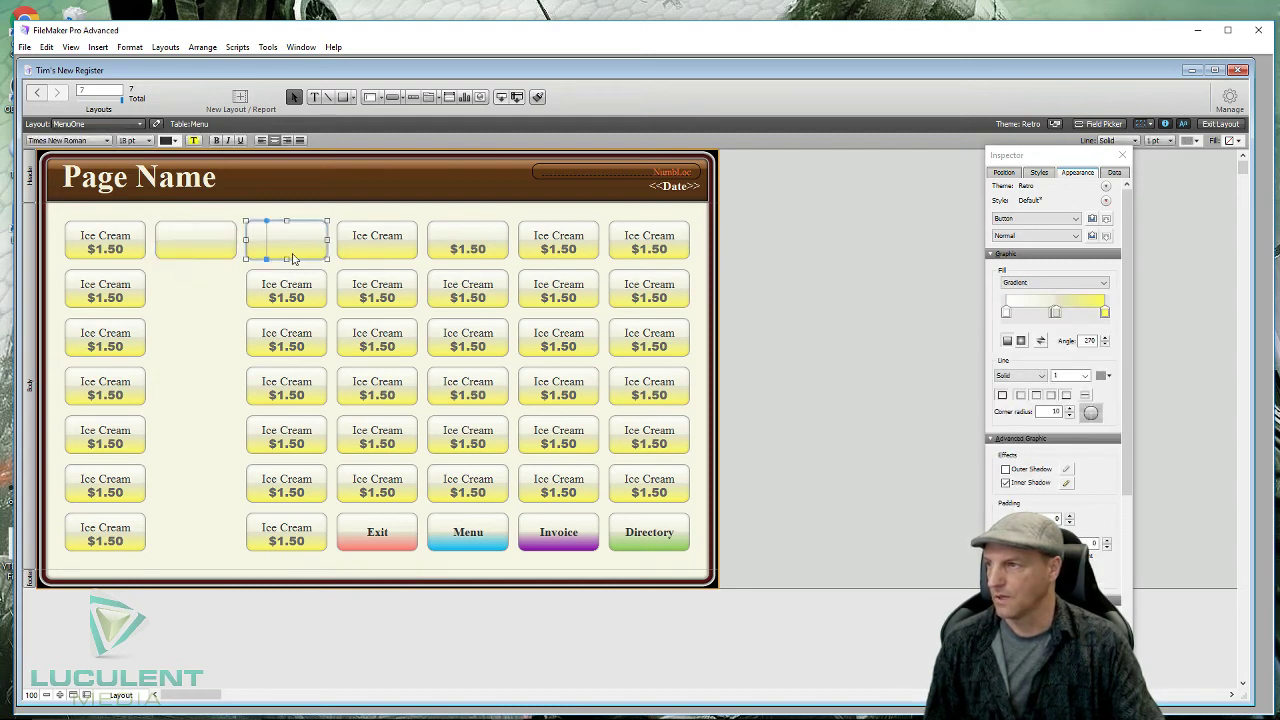
click(383, 255)
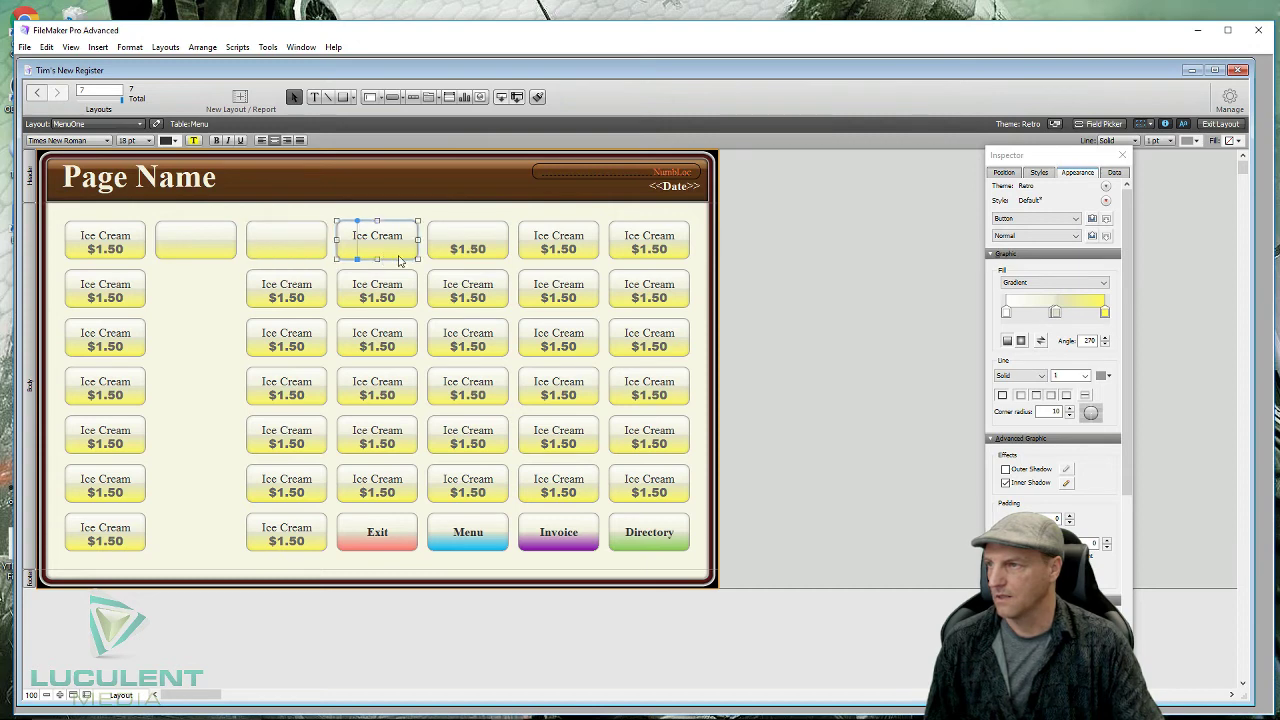
click(200, 251)
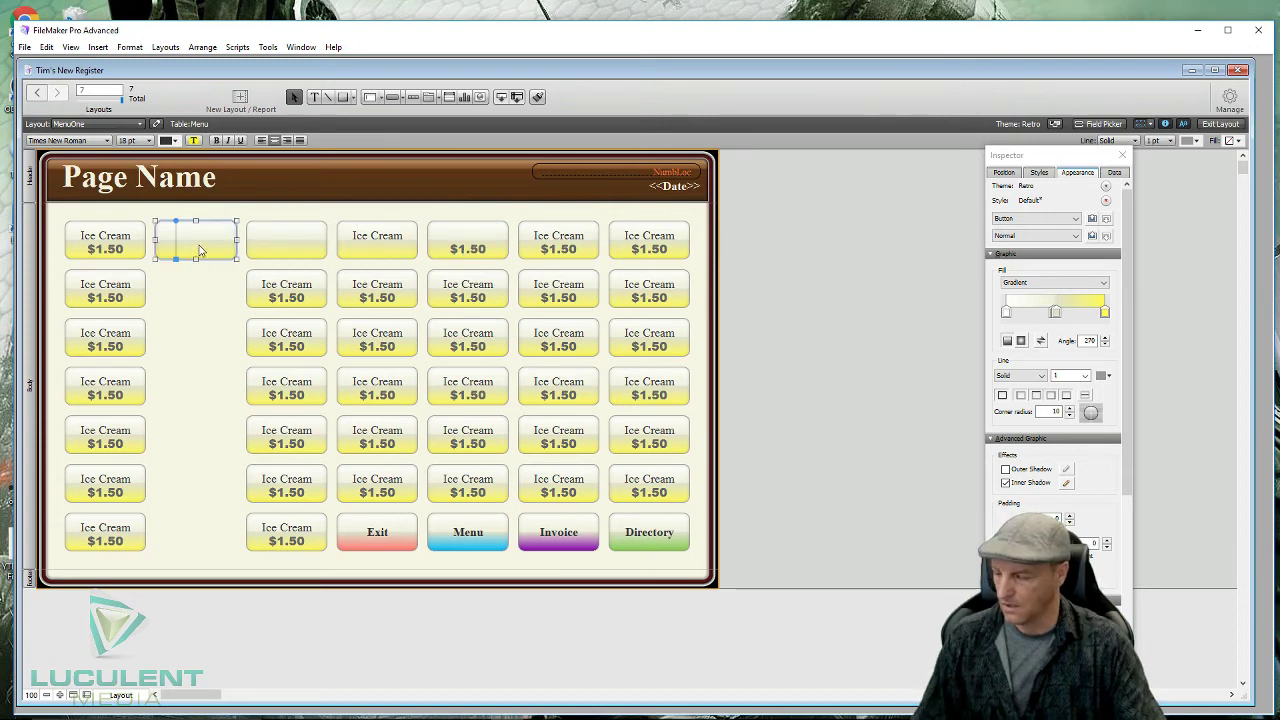
drag(198, 250, 196, 536)
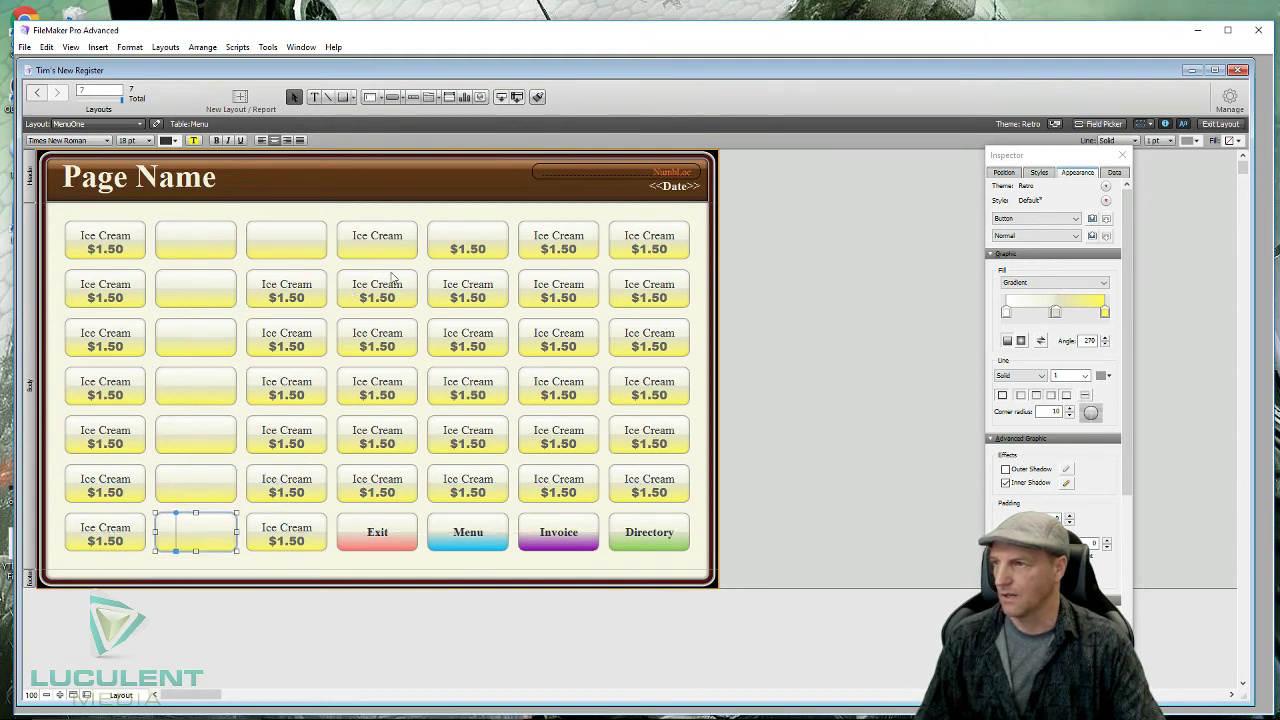
- Remove the Ice Cream label from the row-1, column-4 button, leaving it blank
click(392, 239)
double_click(392, 239)
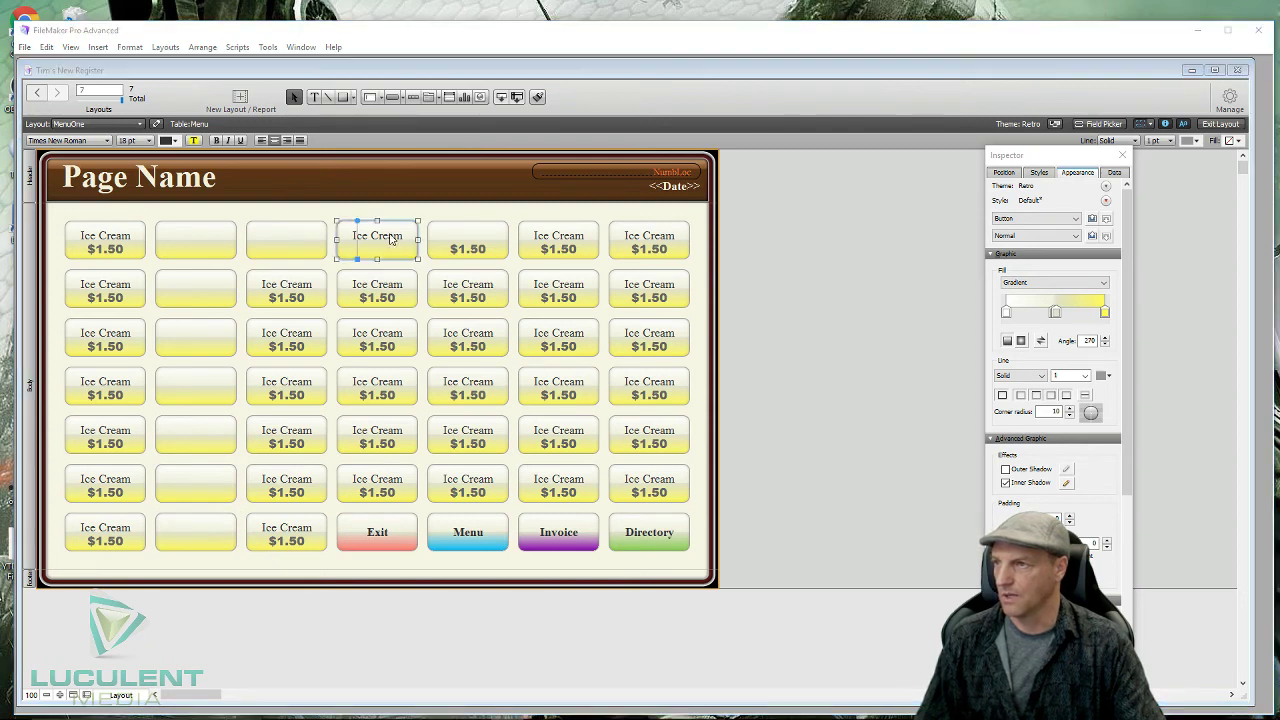
drag(496, 293, 415, 287)
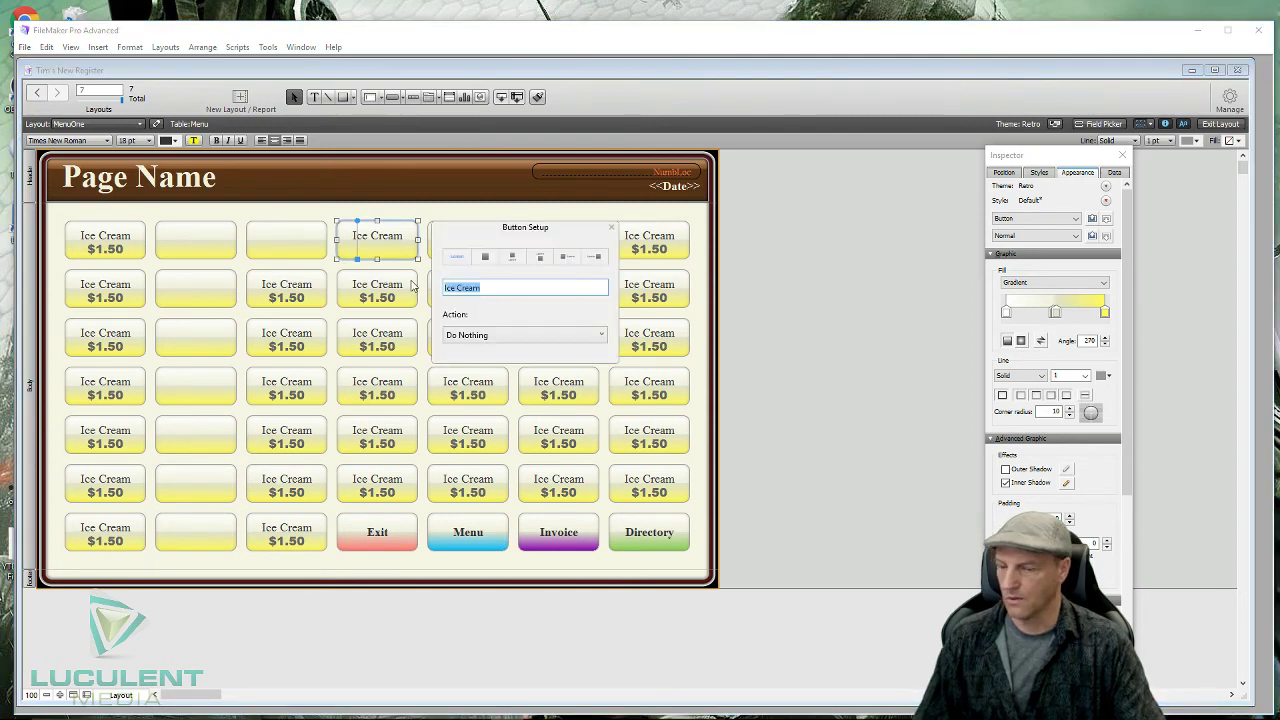
key(BackSpace)
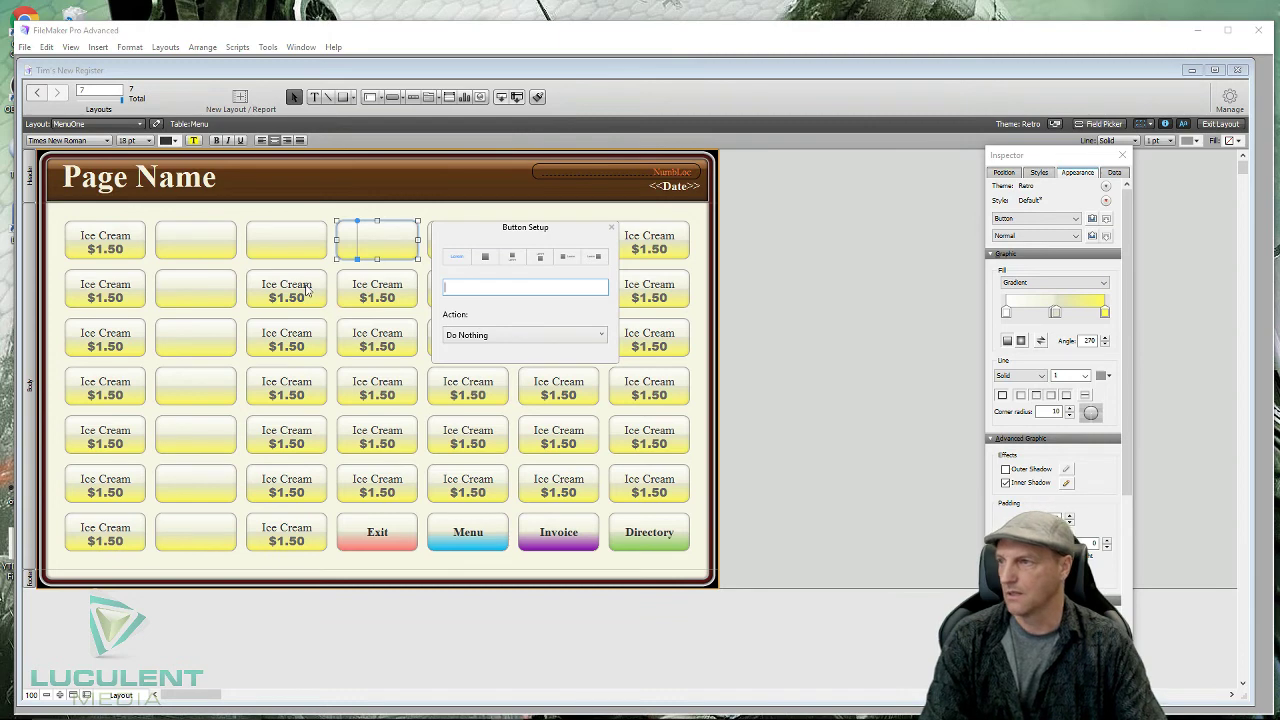
- Remove the Ice Cream labels from the column-3 buttons in rows 2 and 3, leaving $1.50
click(288, 290)
double_click(288, 290)
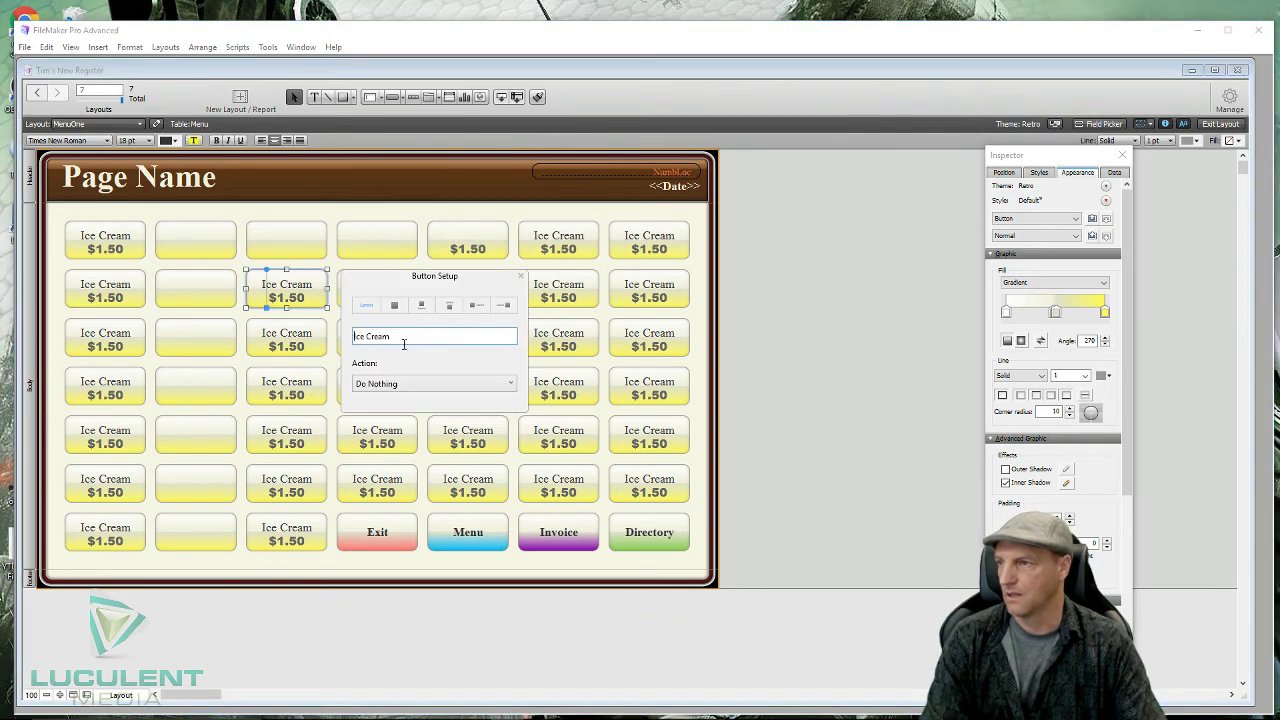
drag(404, 343, 352, 340)
key(BackSpace)
click(300, 340)
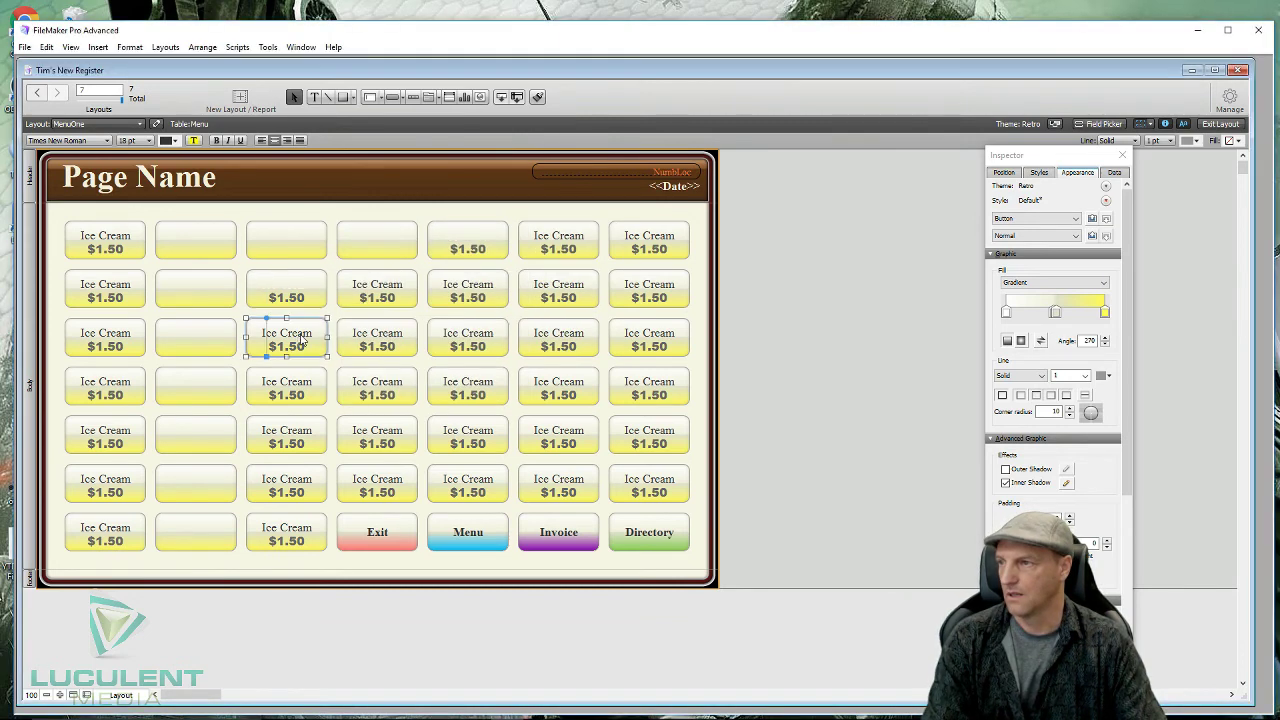
double_click(298, 340)
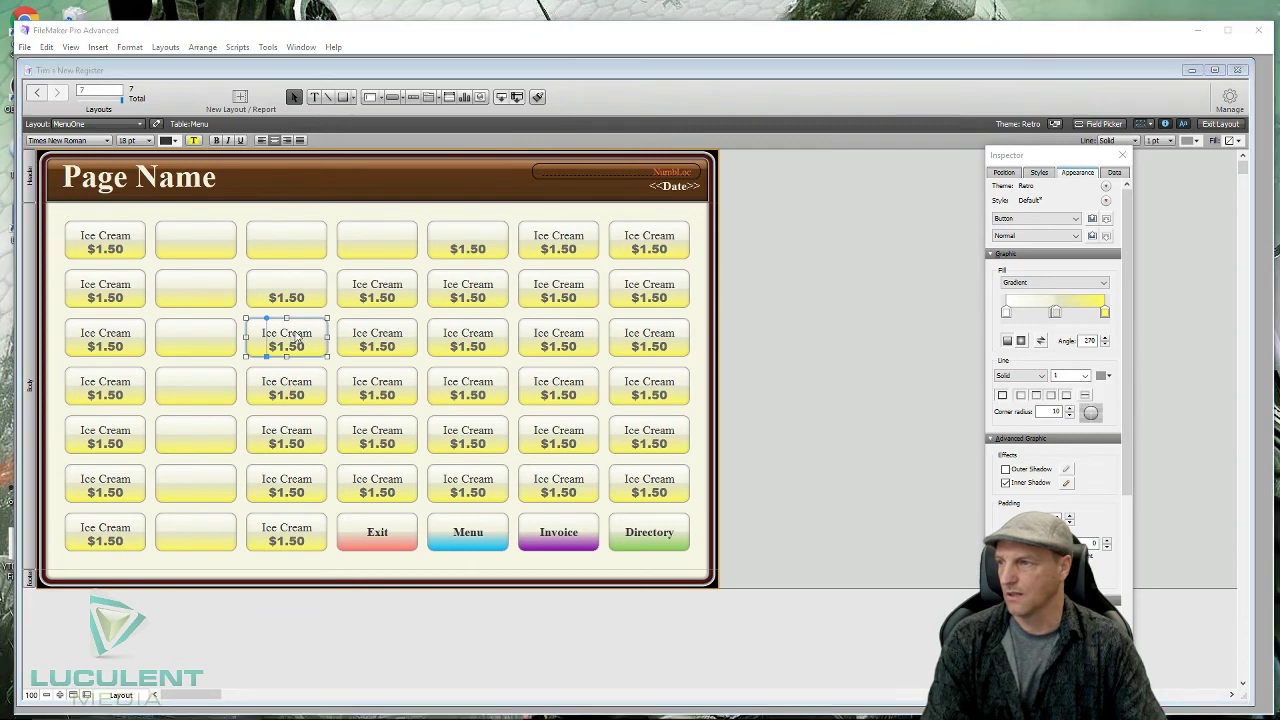
drag(396, 384, 350, 386)
key(BackSpace)
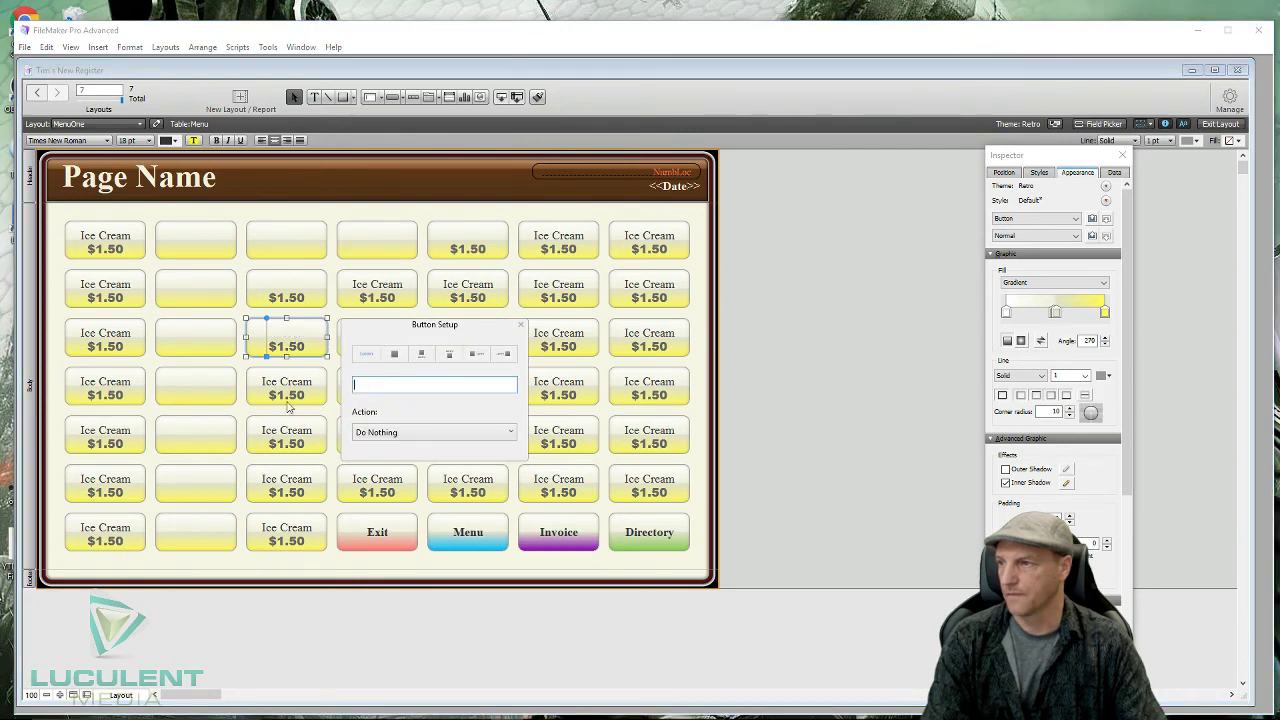
- Remove the row-2, column-1 button's Ice Cream label and select its $1.50 price text
double_click(115, 290)
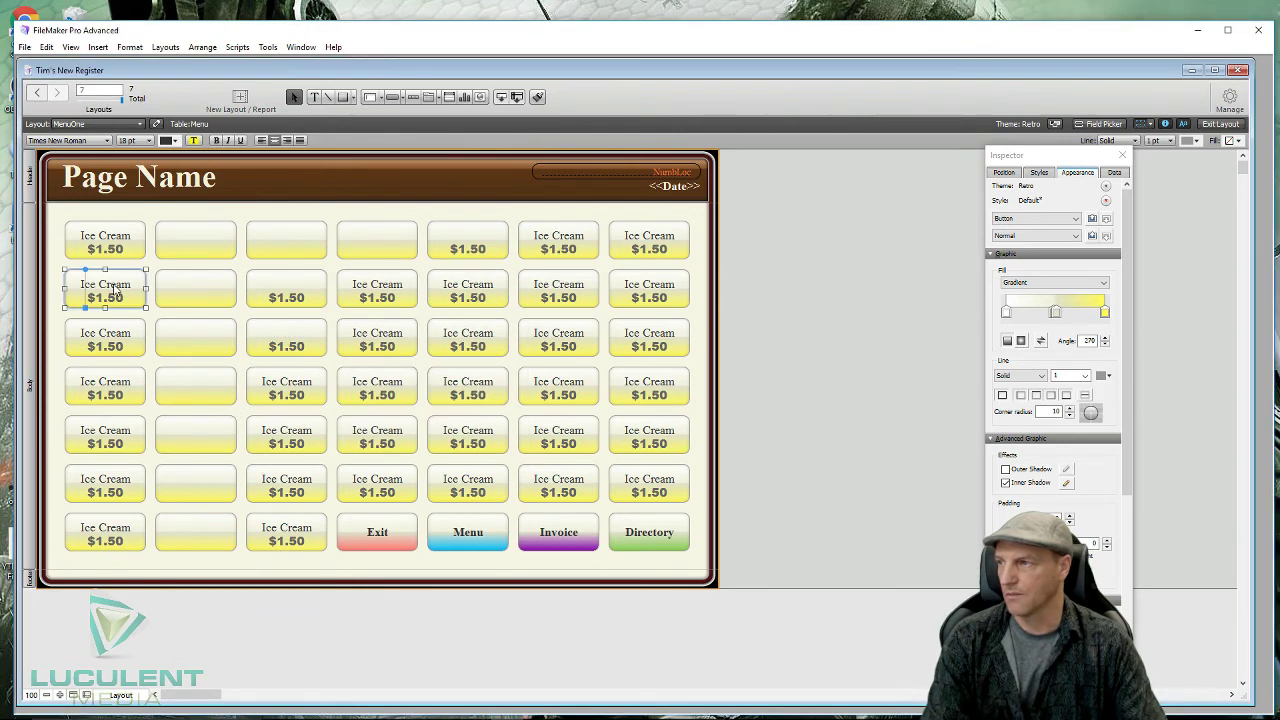
drag(292, 337, 168, 337)
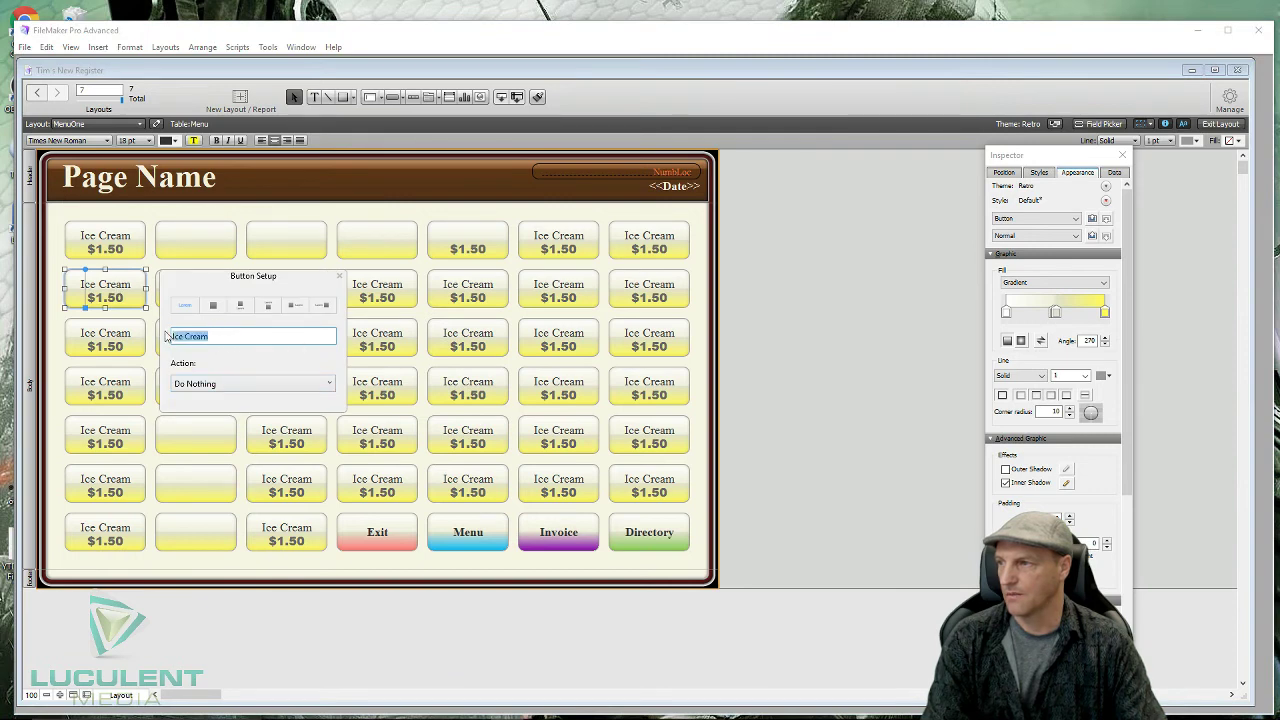
key(BackSpace)
click(115, 338)
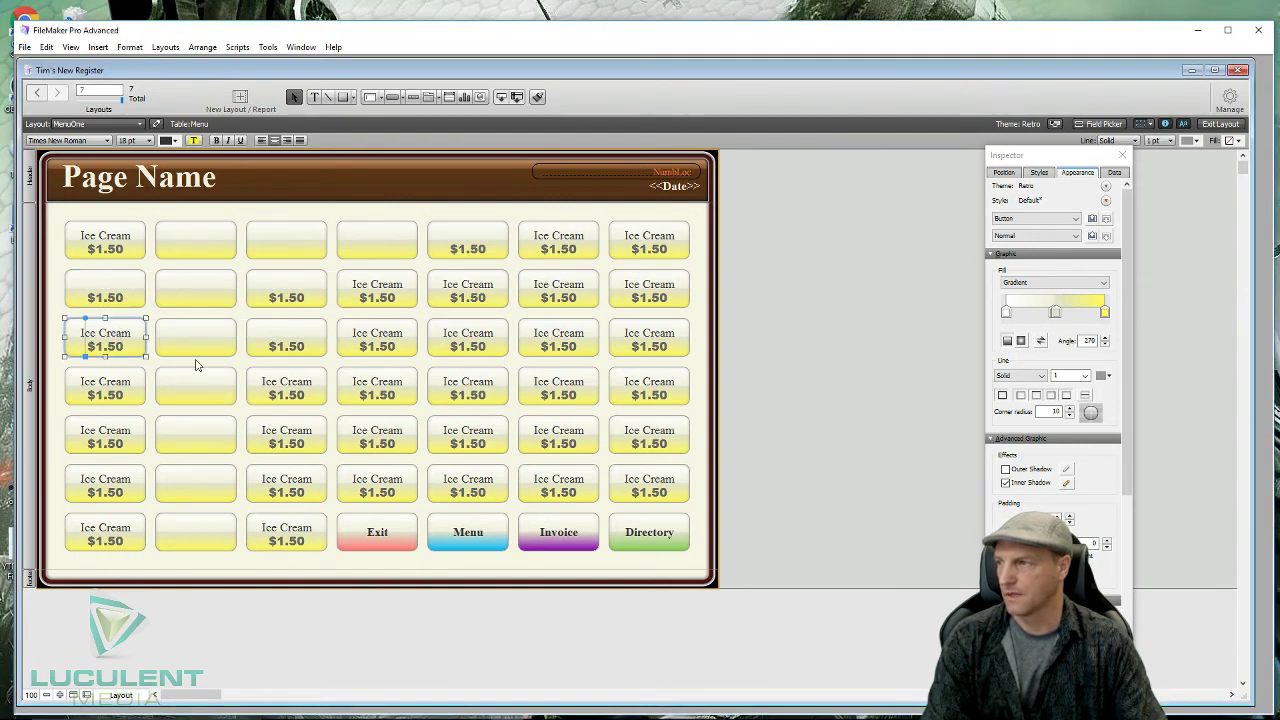
click(124, 341)
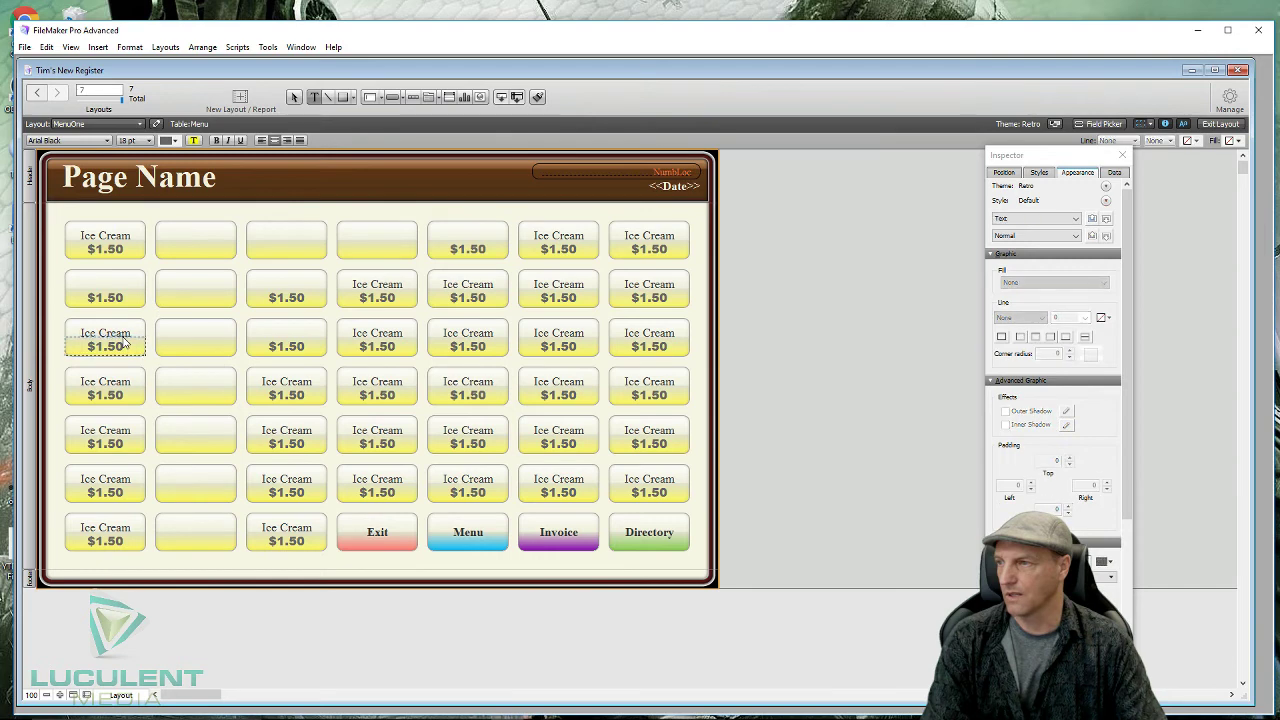
key(Escape)
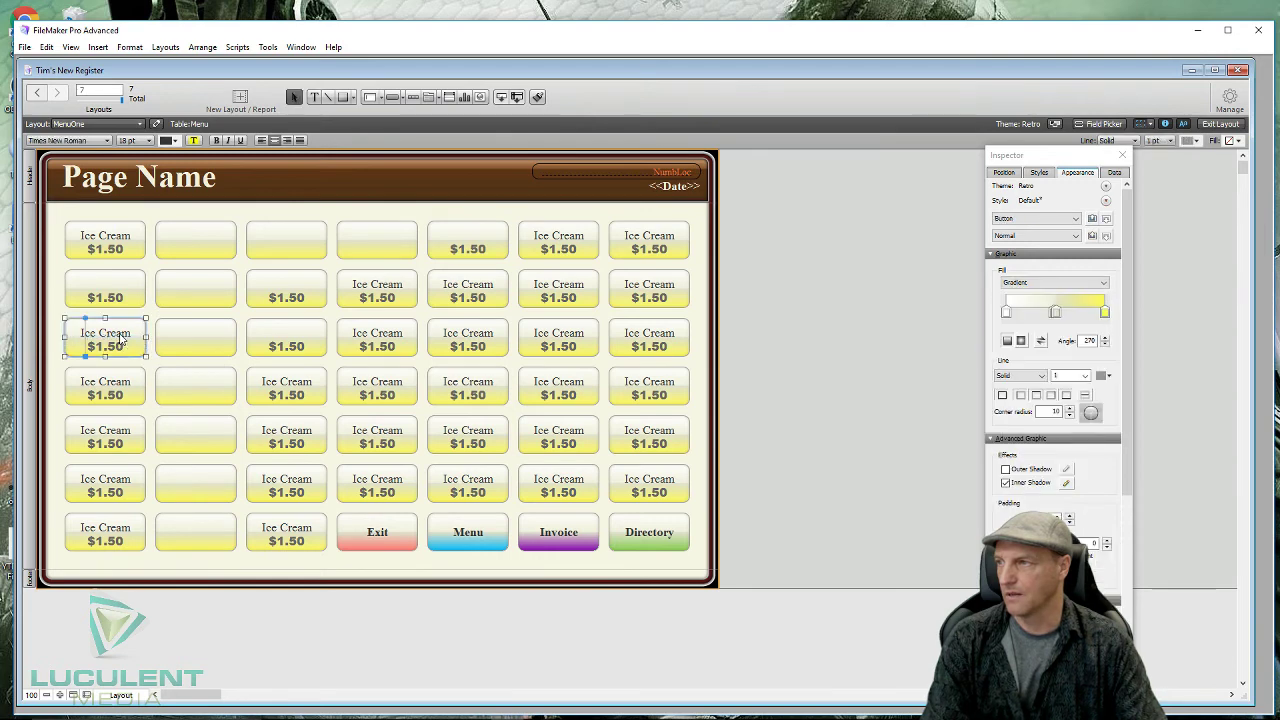
click(119, 299)
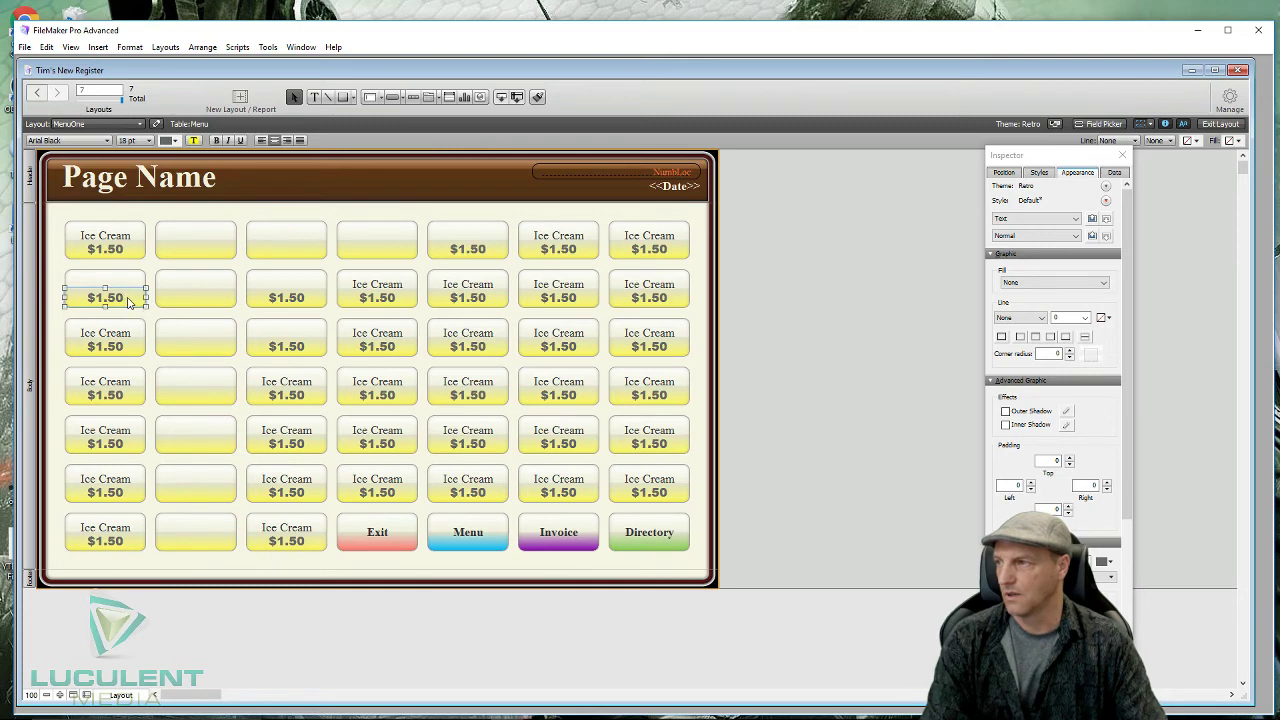
- Replace the column-1 $1.50 prices with 0 in row 2 and $0 in rows 3–4
double_click(130, 300)
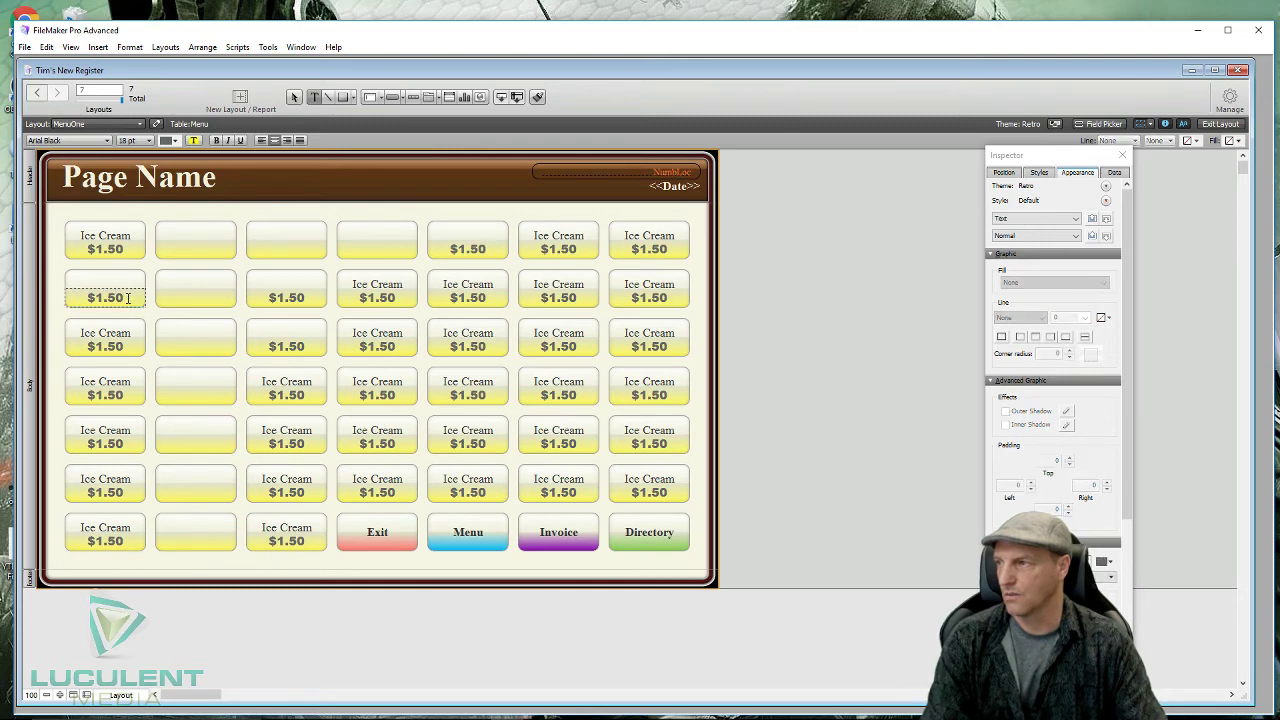
drag(145, 298, 68, 297)
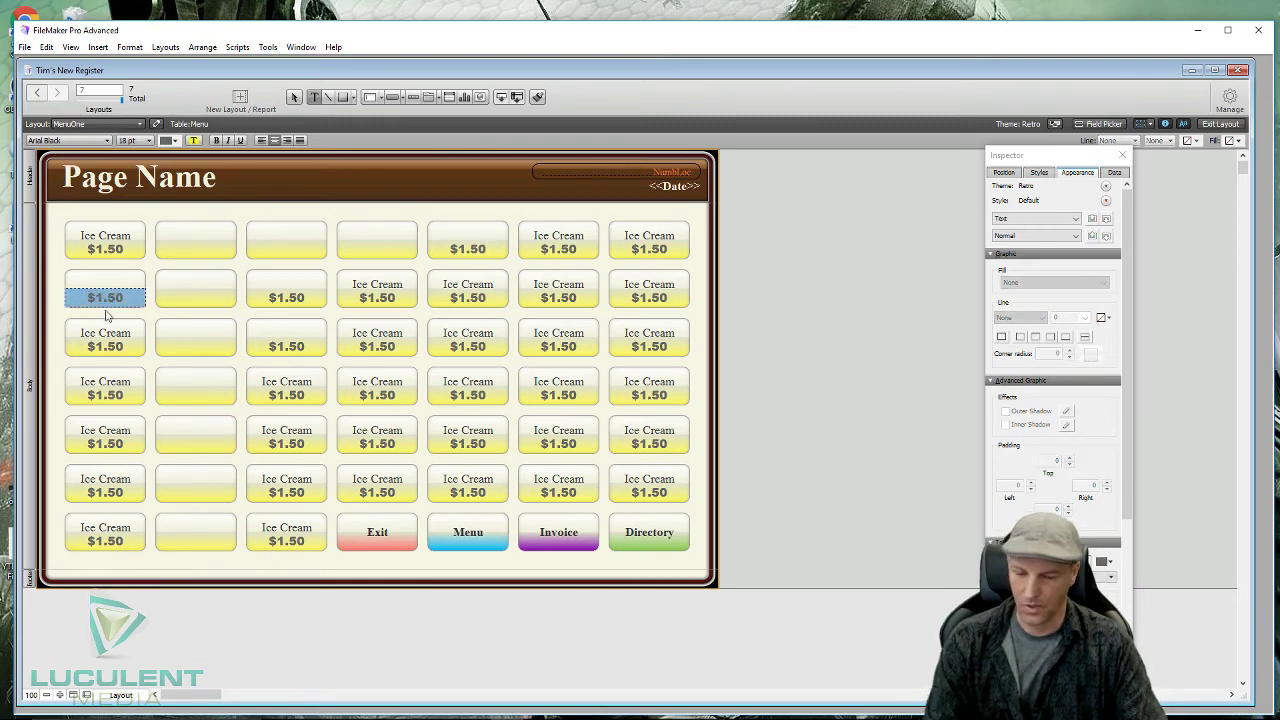
text(0)
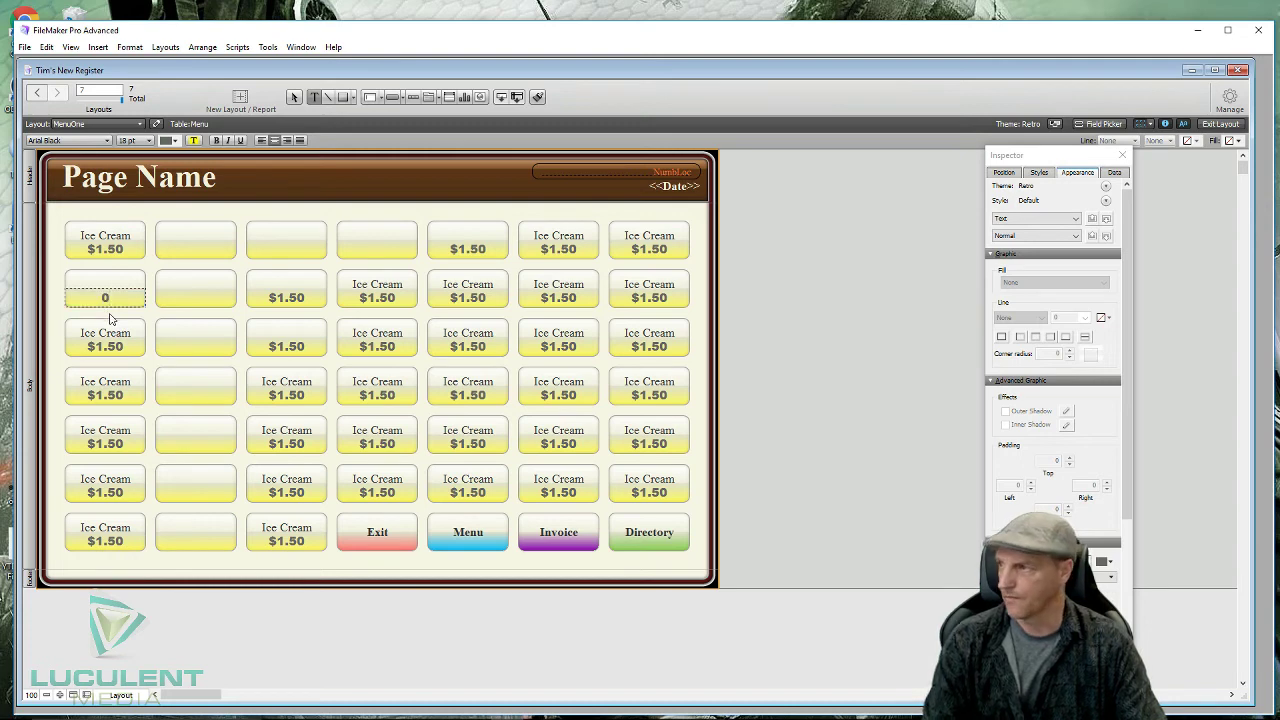
double_click(120, 348)
mouse_move(126, 347)
mouse_down()
mouse_move(76, 342)
mouse_move(133, 346)
mouse_up()
text($0)
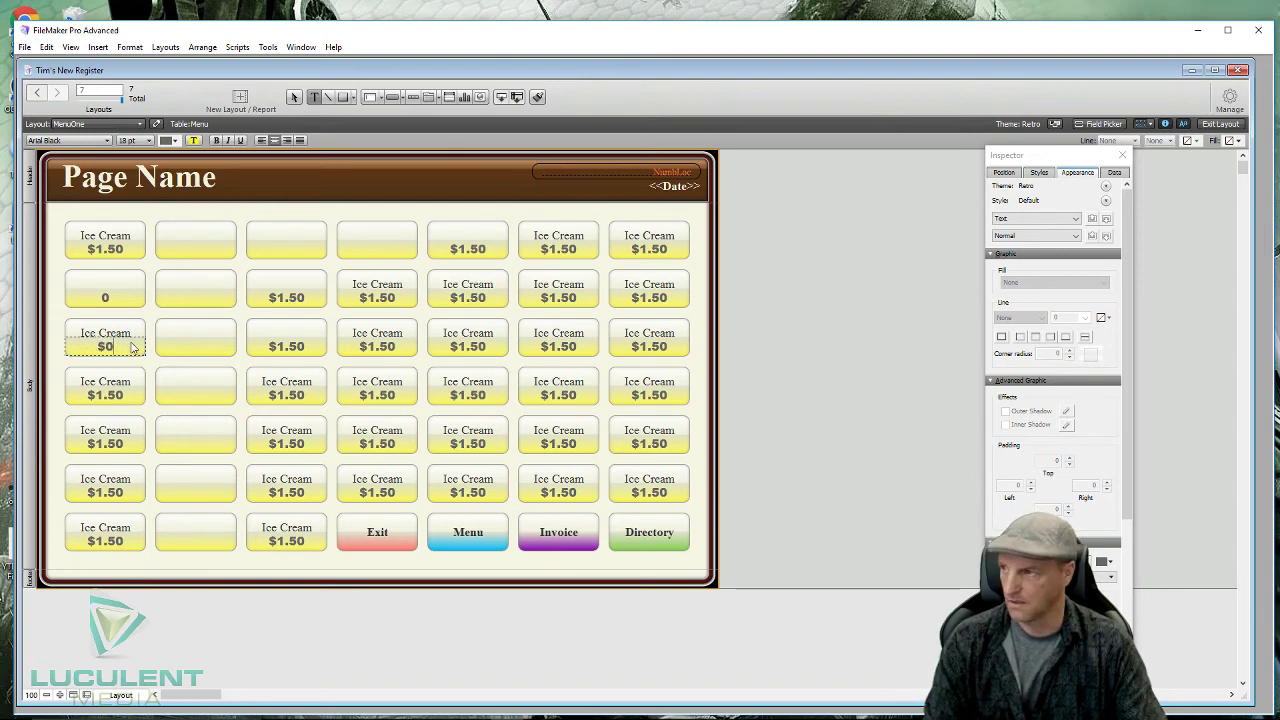
double_click(118, 396)
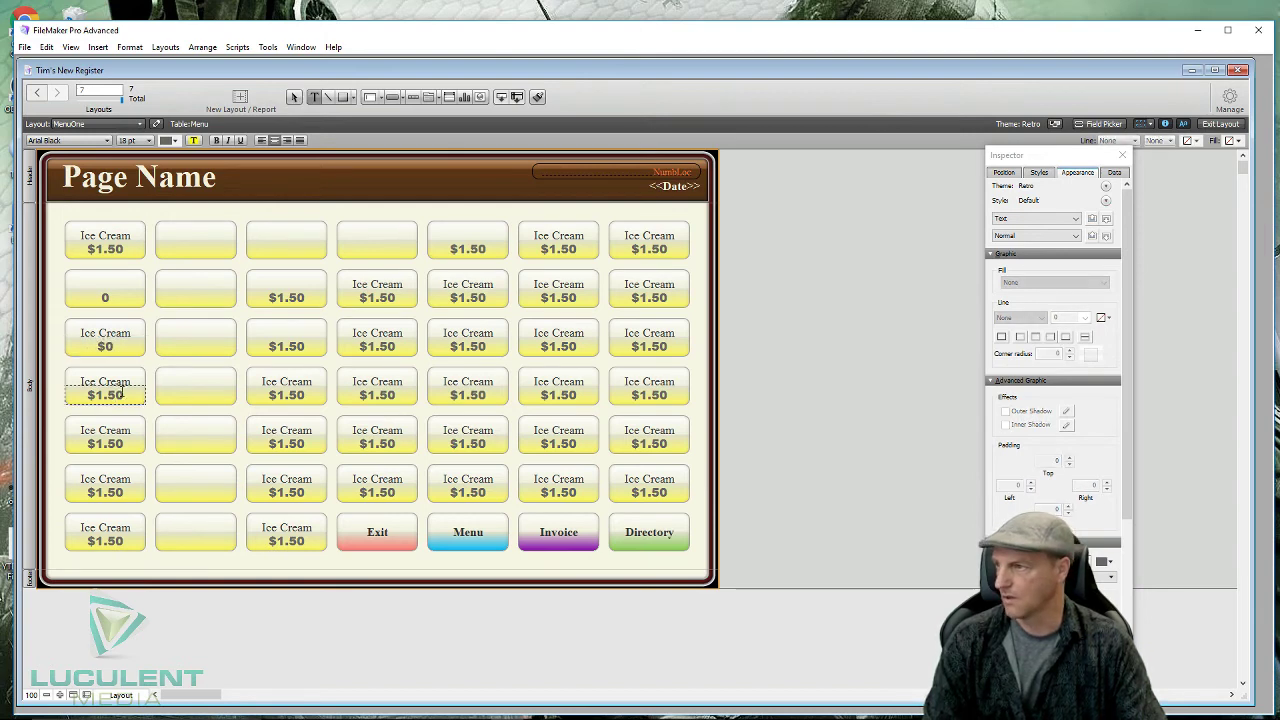
drag(128, 396, 97, 396)
text($0)
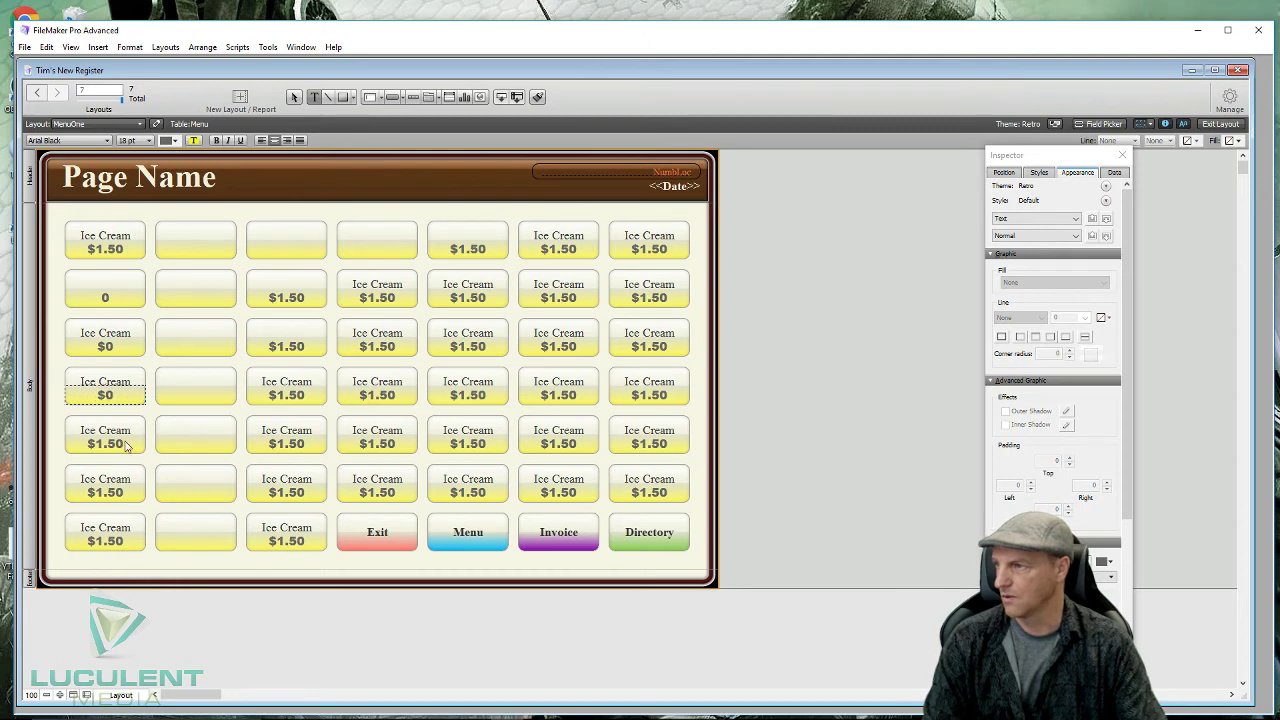
- Change the row-5 and row-6 prices to $0 and highlight the row-7 $1.50 price
double_click(136, 447)
drag(128, 447, 90, 447)
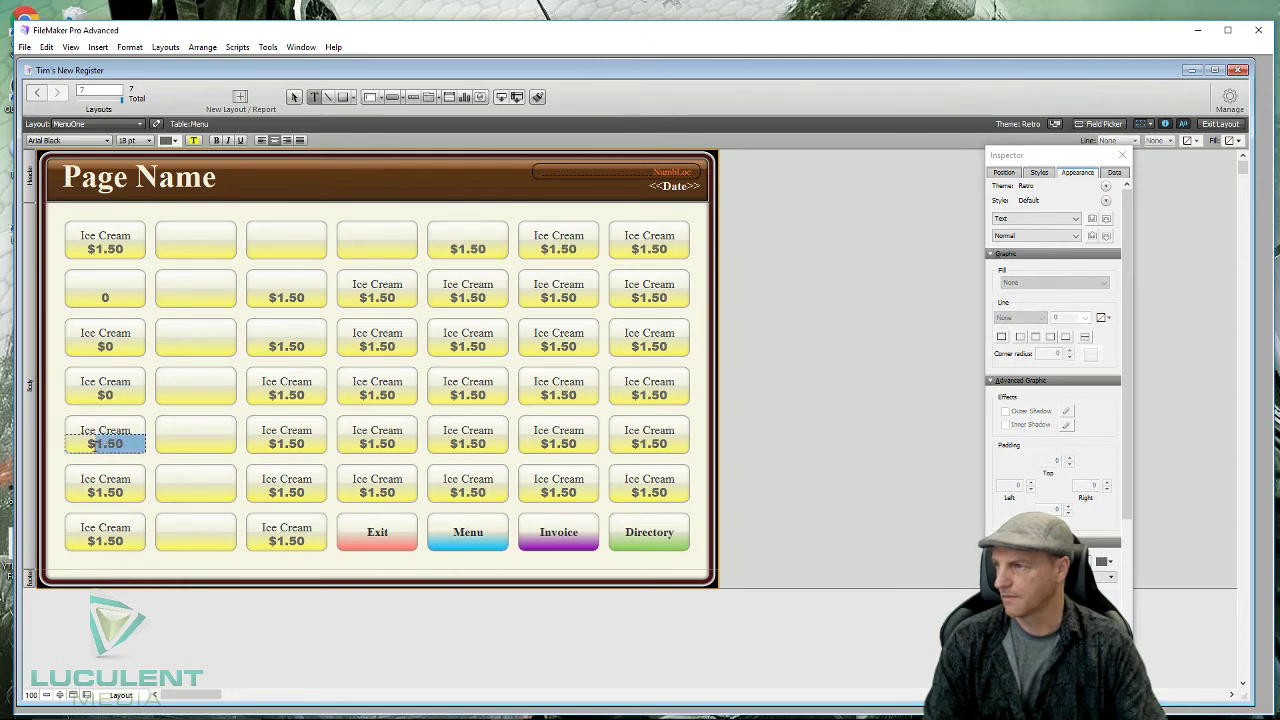
text($0)
key(Escape)
double_click(120, 497)
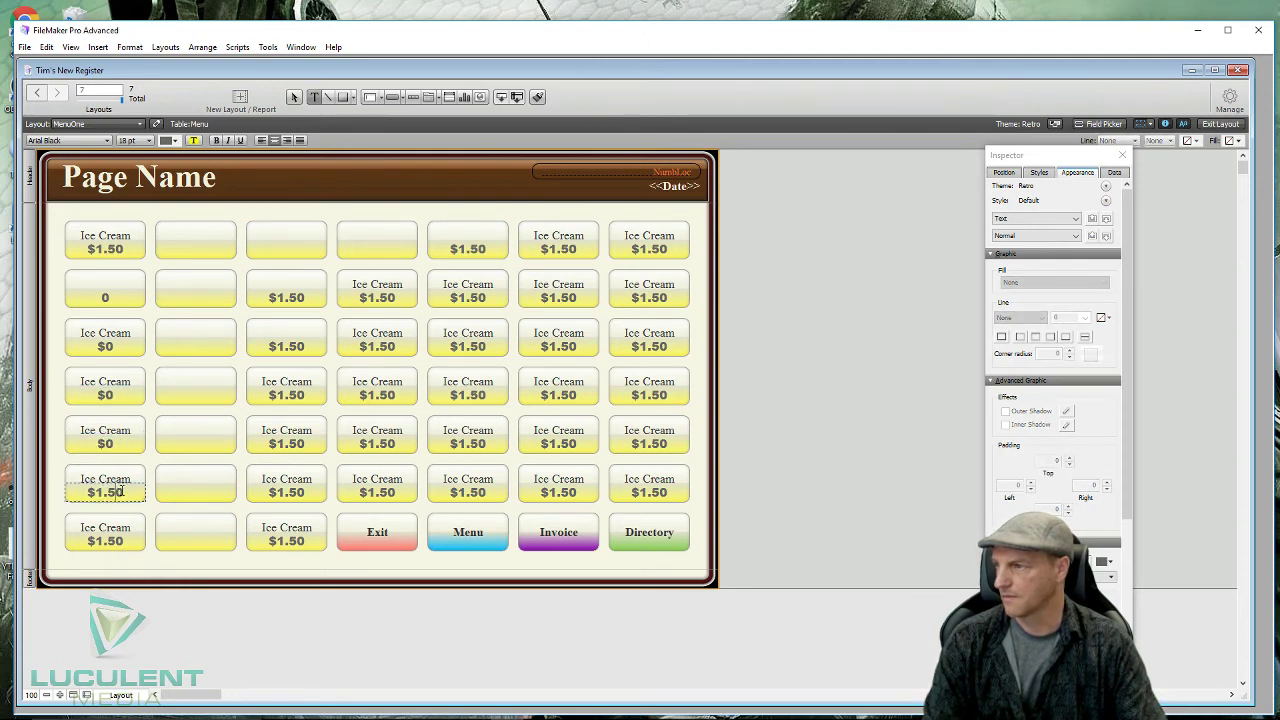
drag(140, 492, 92, 492)
text($0)
double_click(118, 541)
drag(140, 541, 90, 541)
- Set the row-7 price to $0 and remove the Ice Cream labels from rows 3 and 4
text($0)
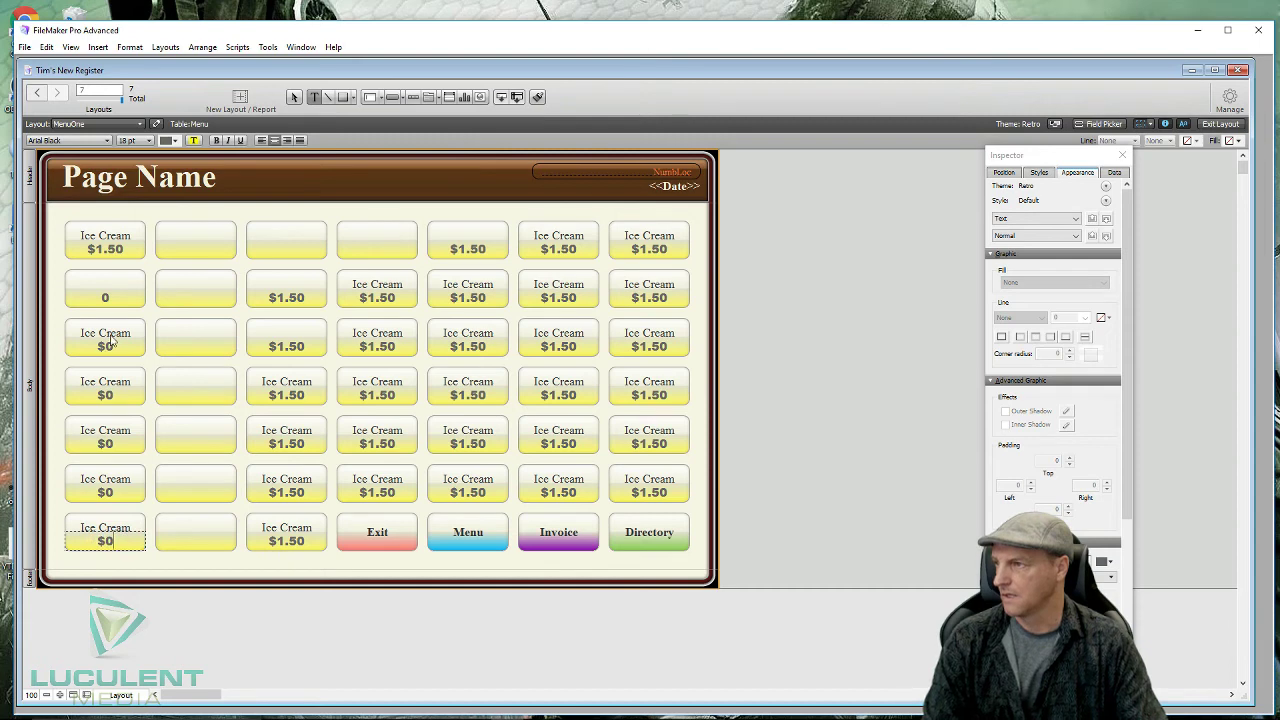
double_click(112, 342)
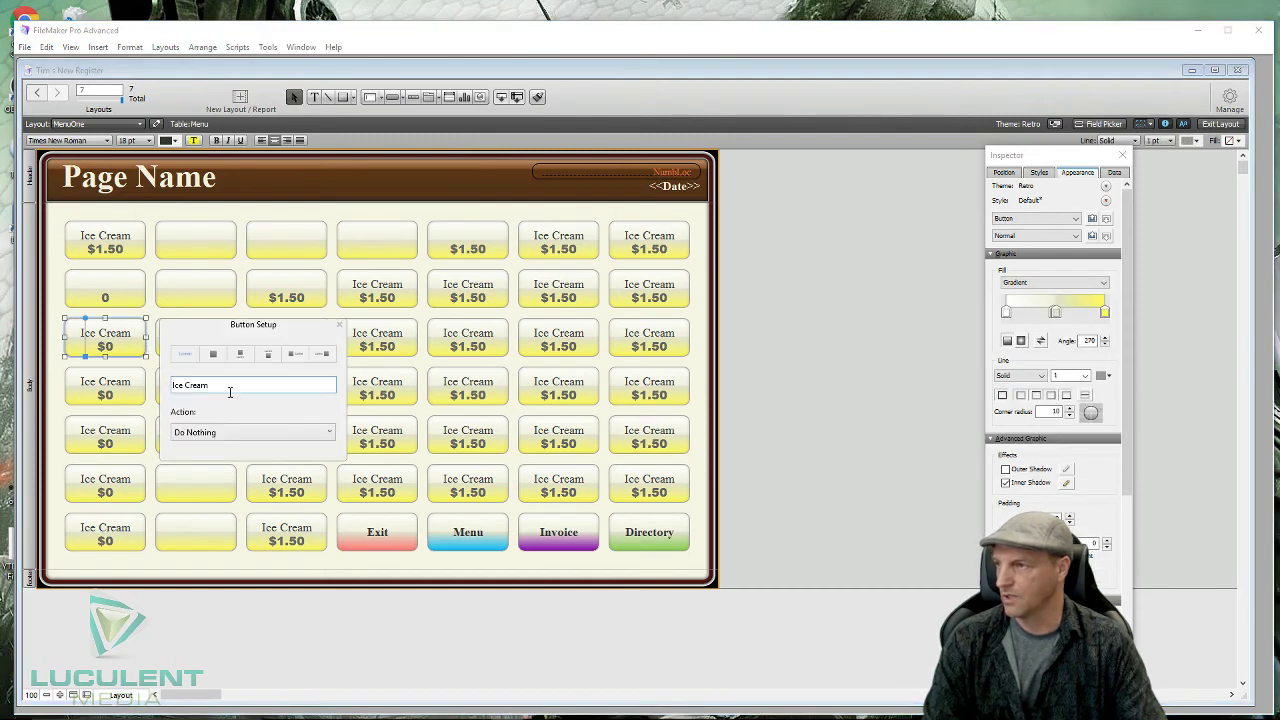
drag(211, 386, 167, 384)
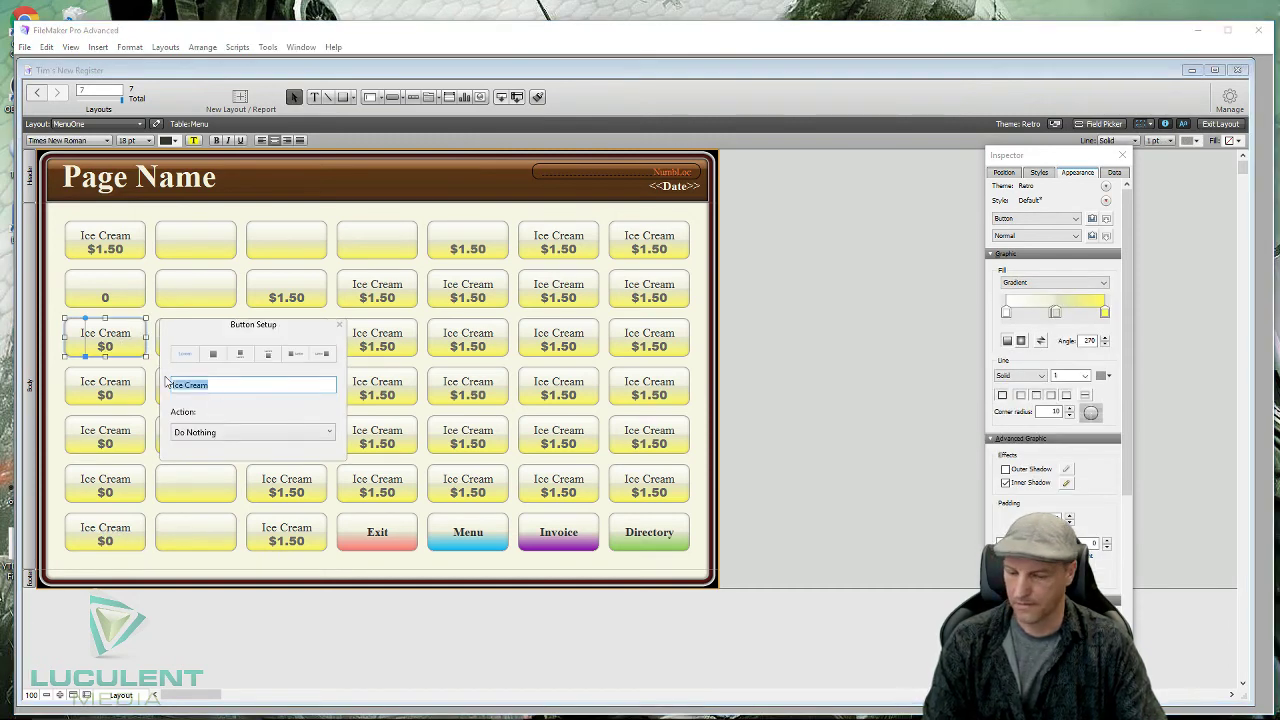
key(BackSpace)
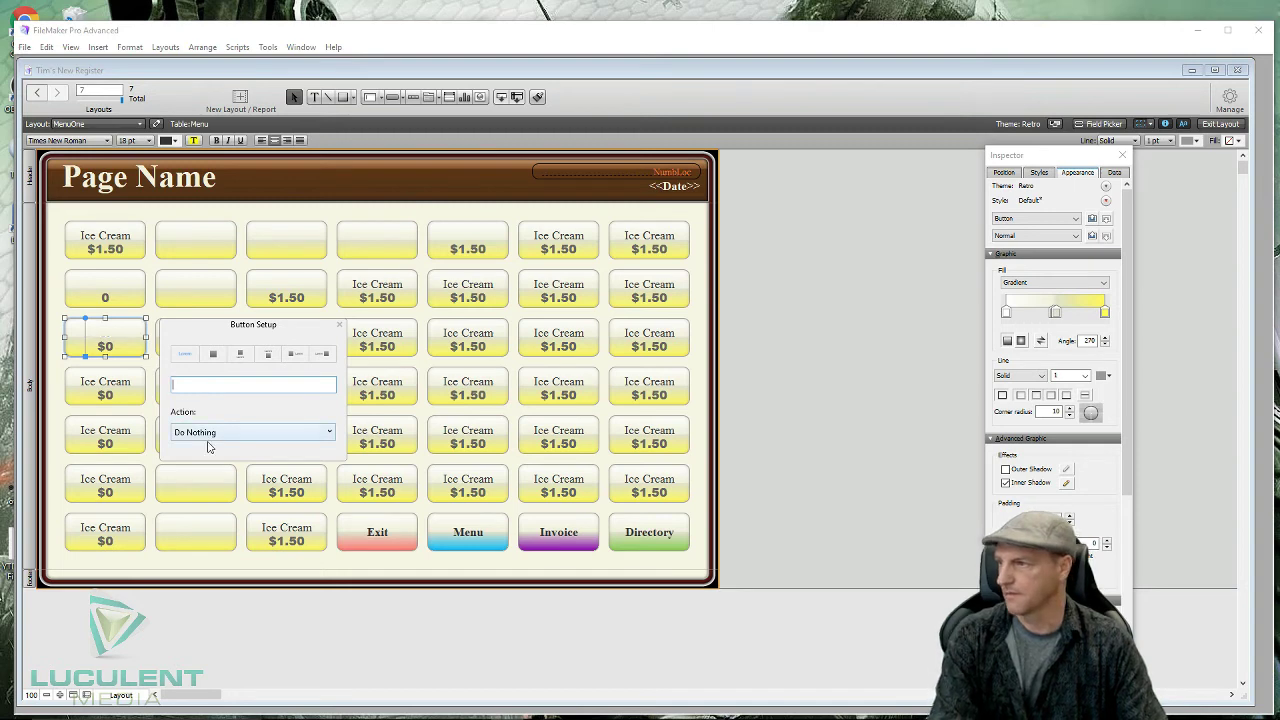
double_click(128, 383)
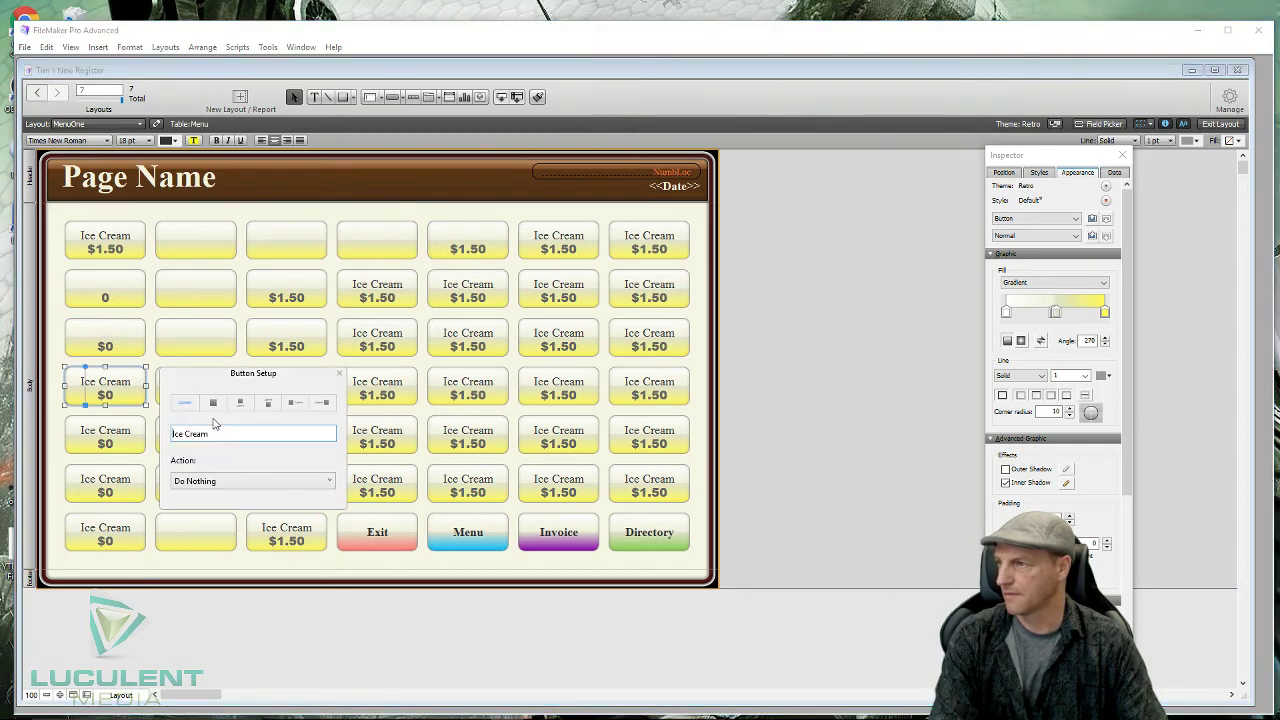
drag(227, 432, 158, 432)
key(BackSpace)
- Remove the Ice Cream labels from the first-column buttons in rows 5 and 6
click(135, 437)
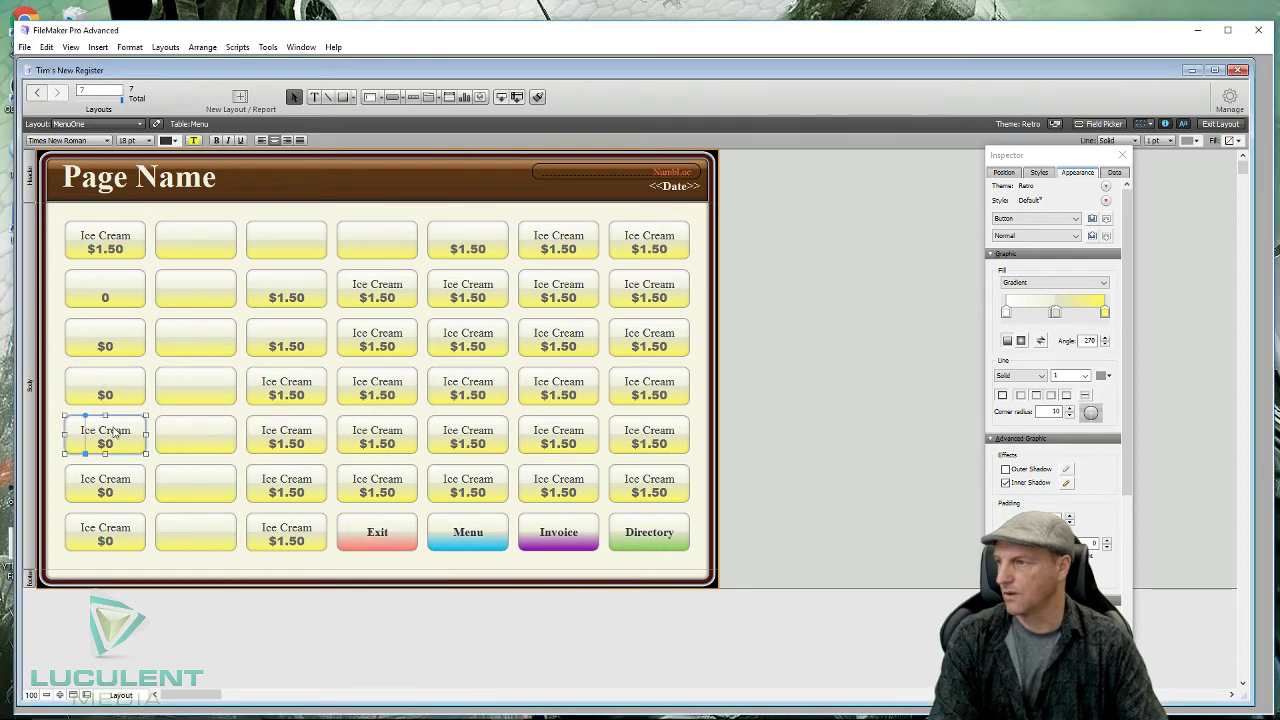
double_click(119, 431)
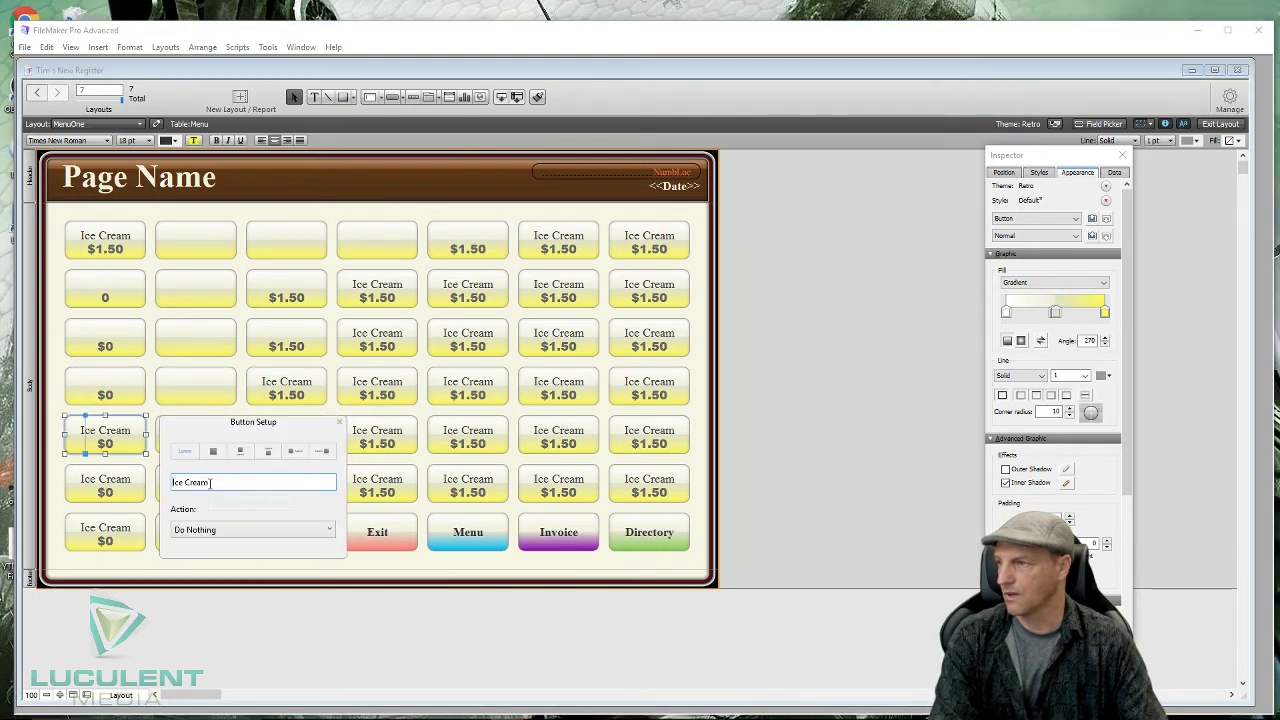
drag(210, 482, 170, 482)
key(BackSpace)
click(130, 483)
double_click(130, 483)
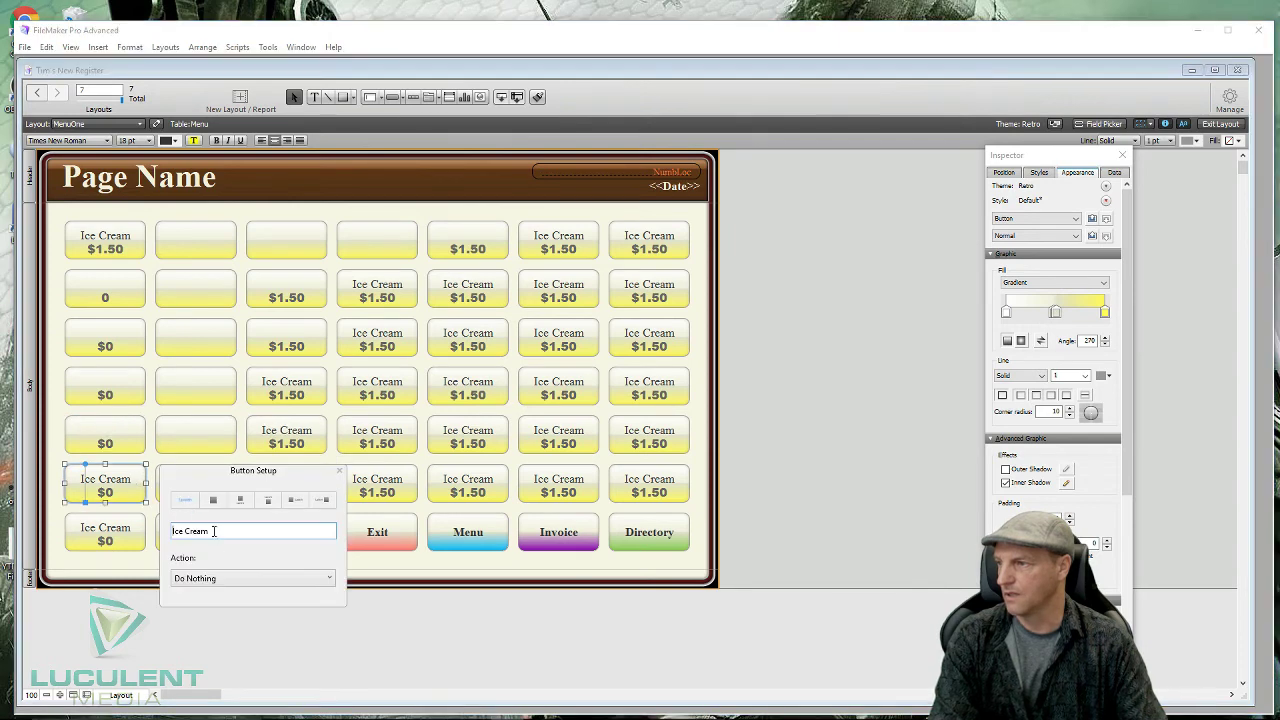
drag(213, 531, 156, 532)
key(BackSpace)
- Remove the Ice Cream label from the bottom-left row-7 button
click(127, 532)
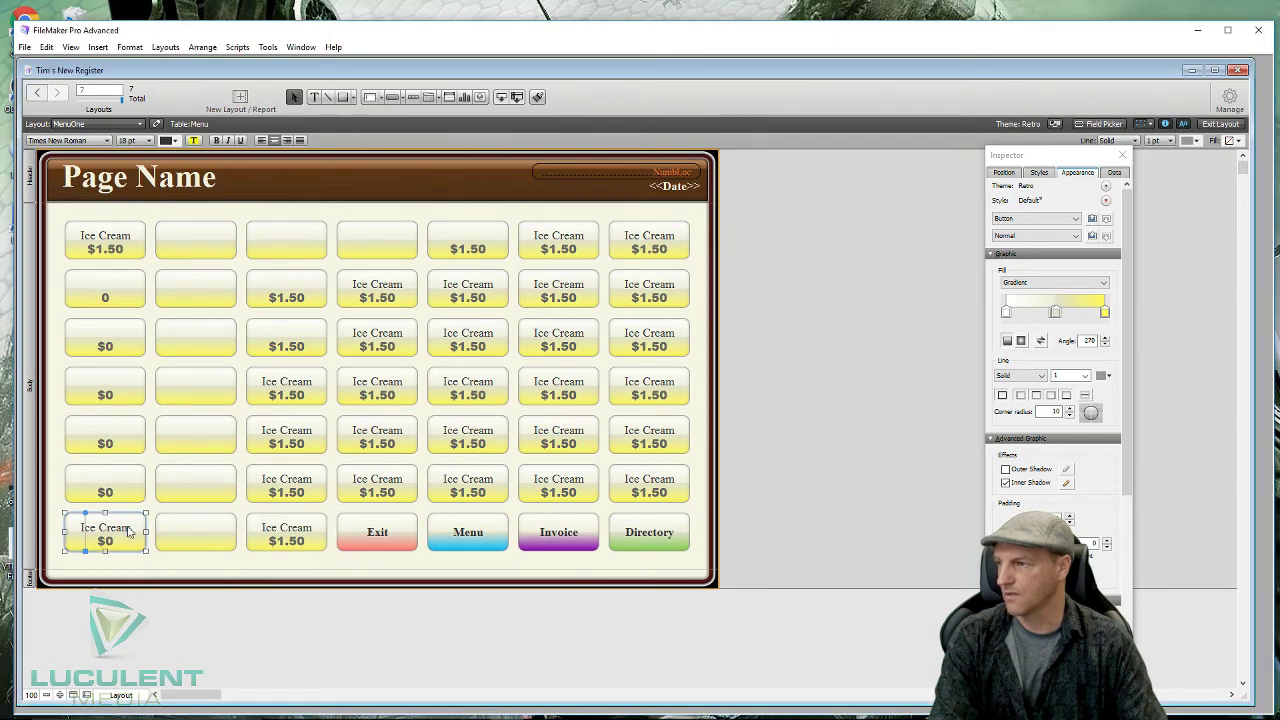
double_click(123, 533)
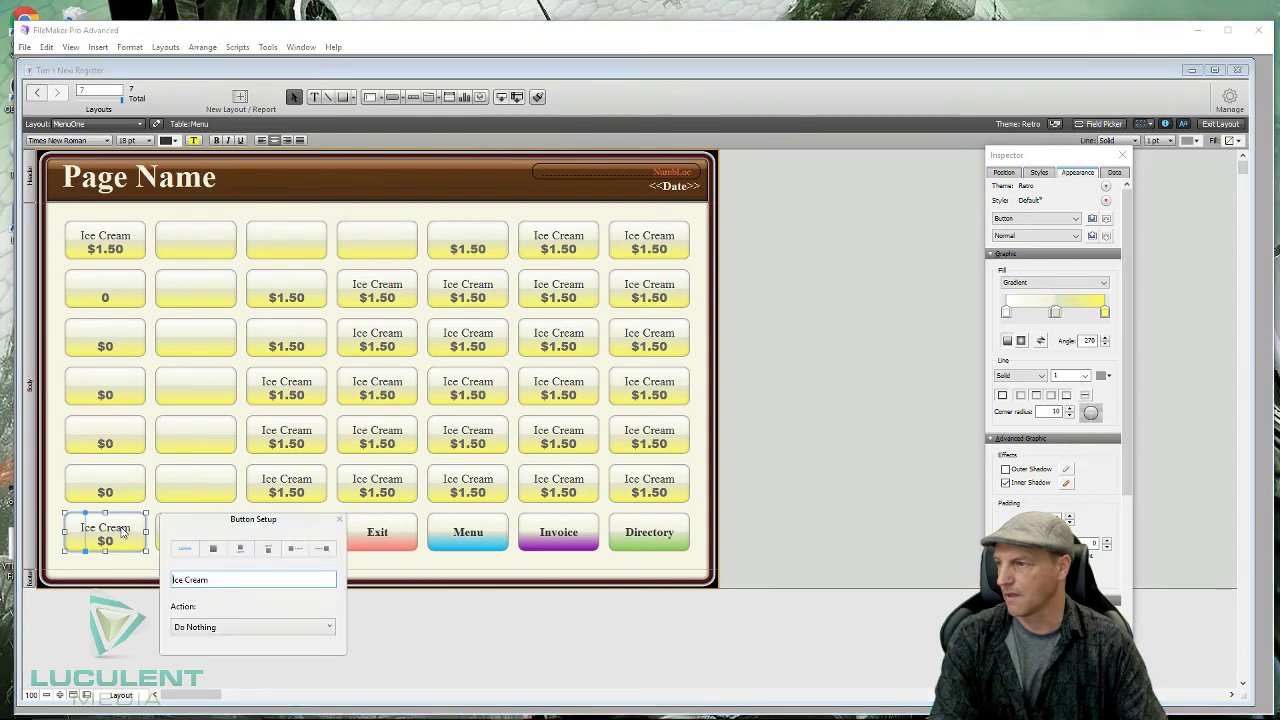
drag(212, 583, 163, 584)
key(BackSpace)
click(127, 560)
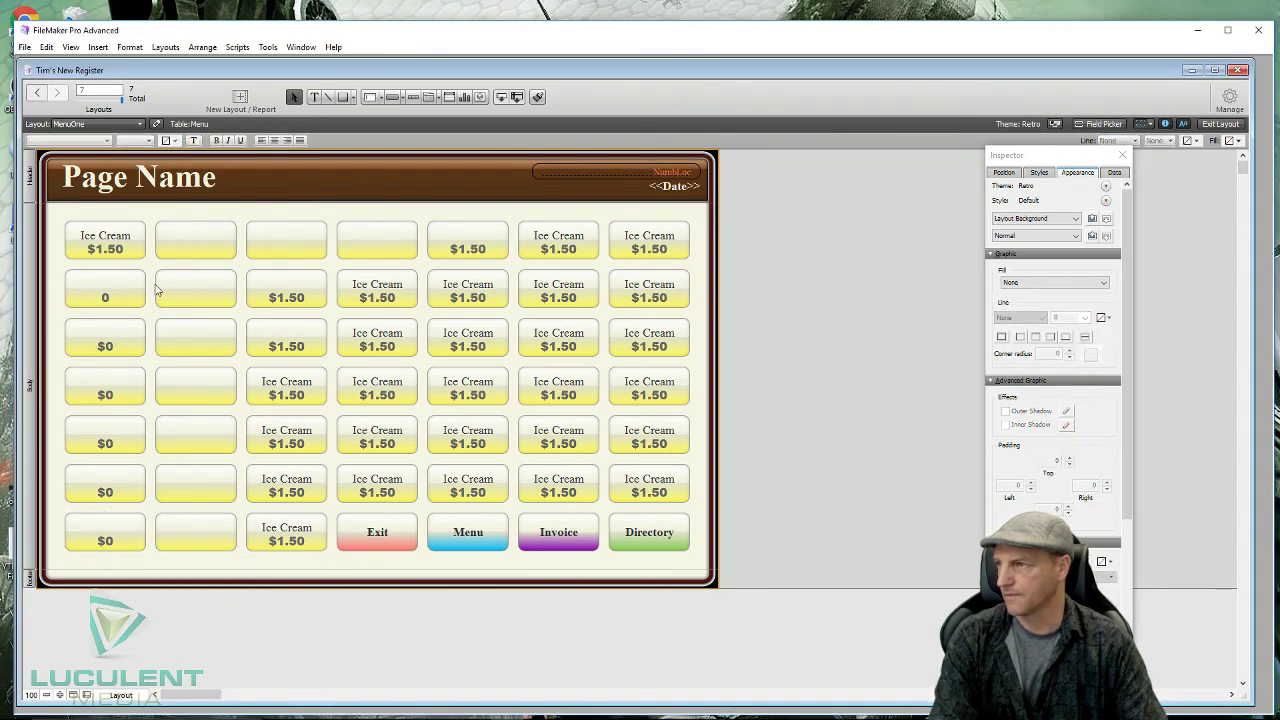
- Add a $ sign so the row-2 price reads $0, then deselect everything
click(106, 304)
double_click(105, 299)
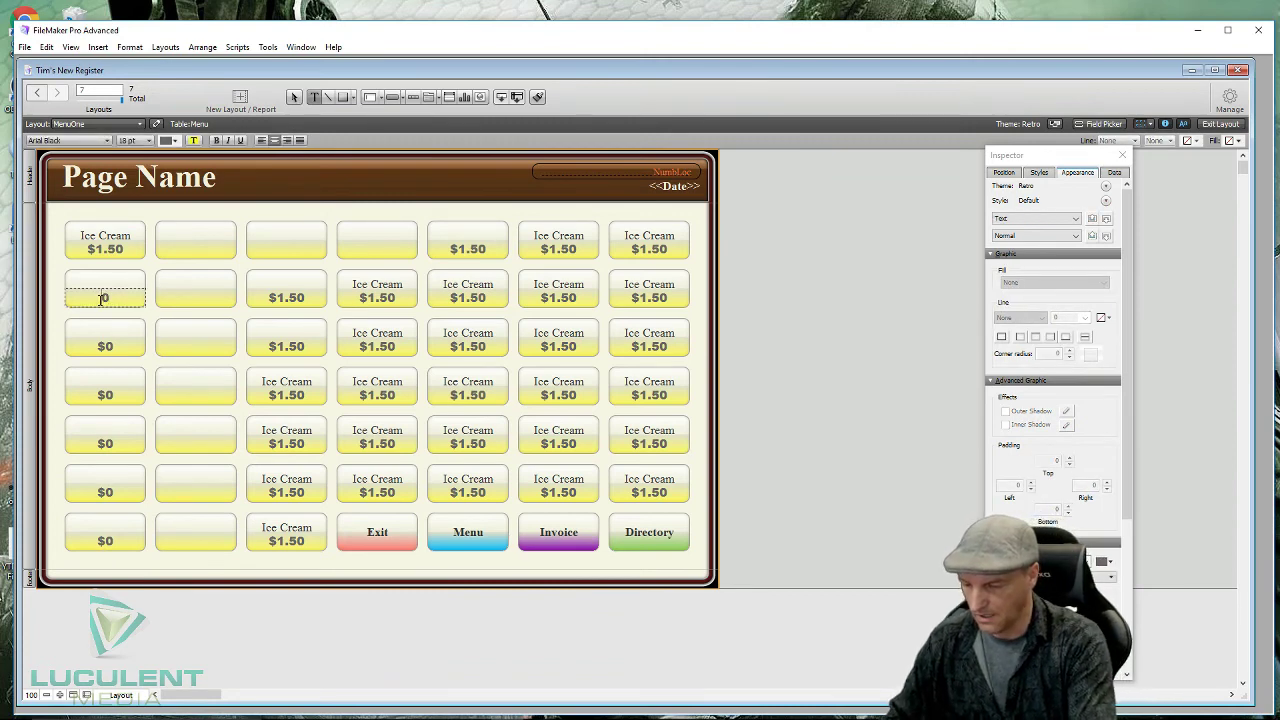
text($)
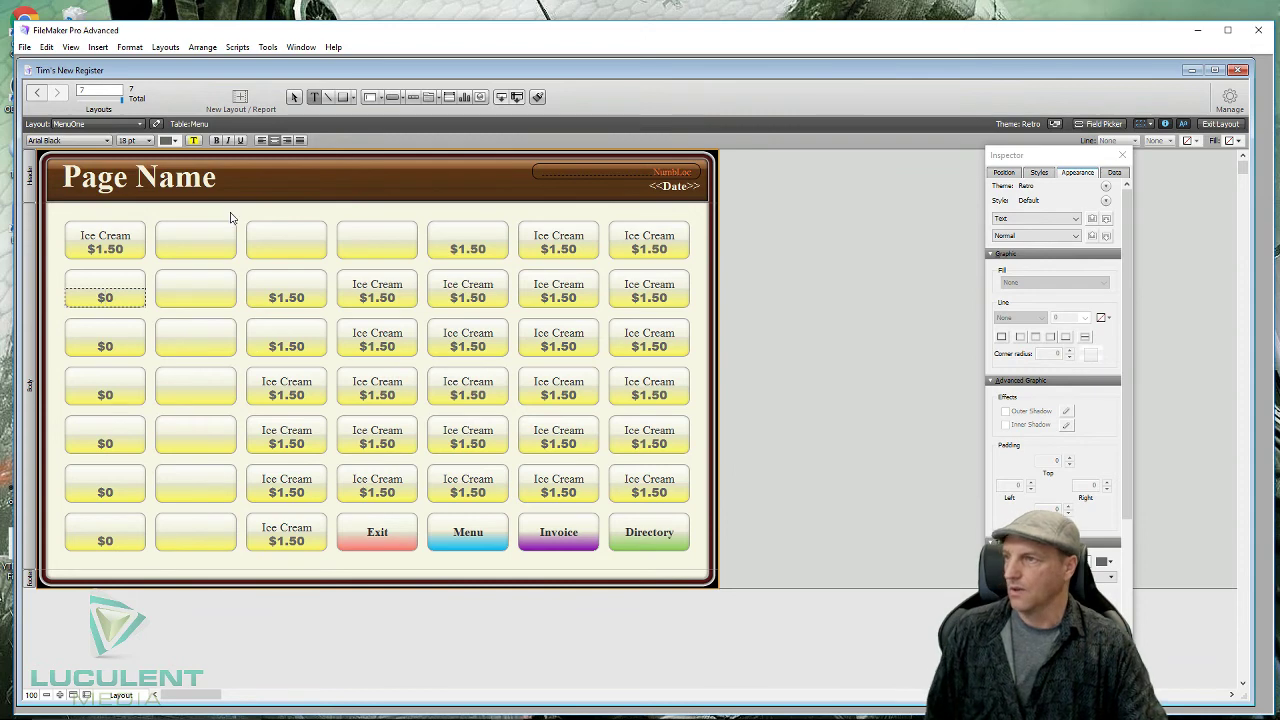
key(Escape)
click(238, 215)
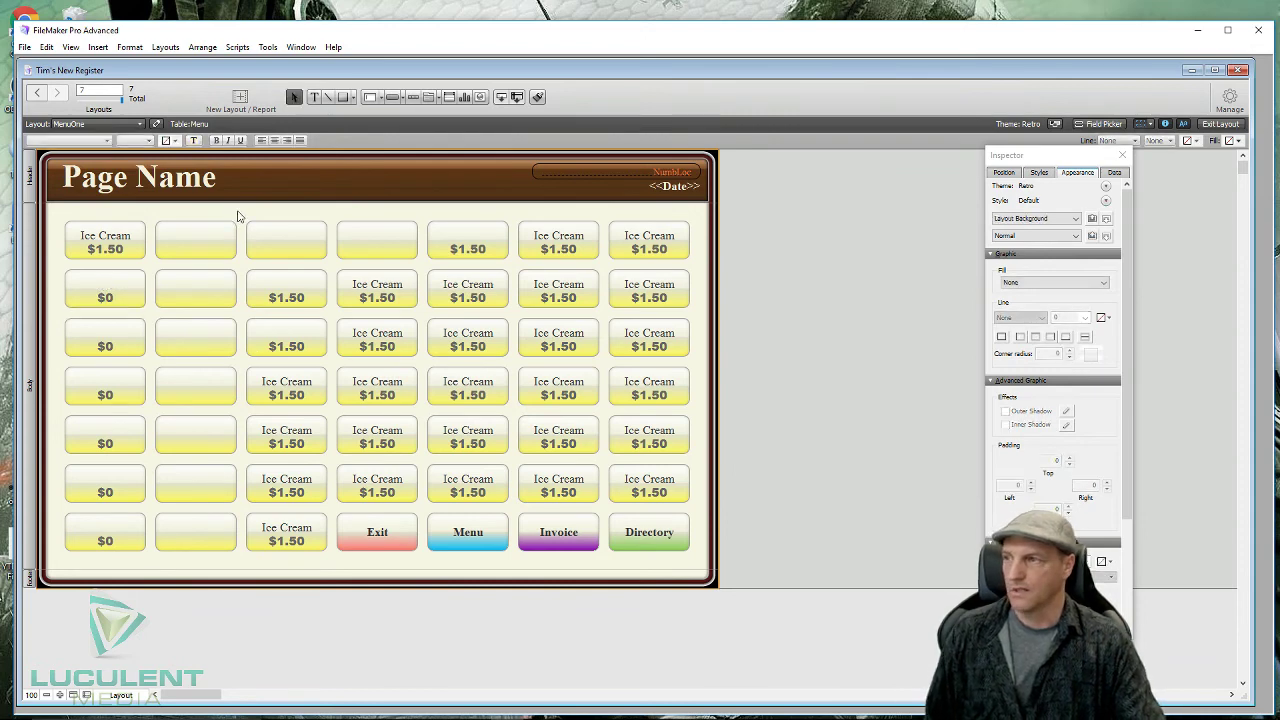
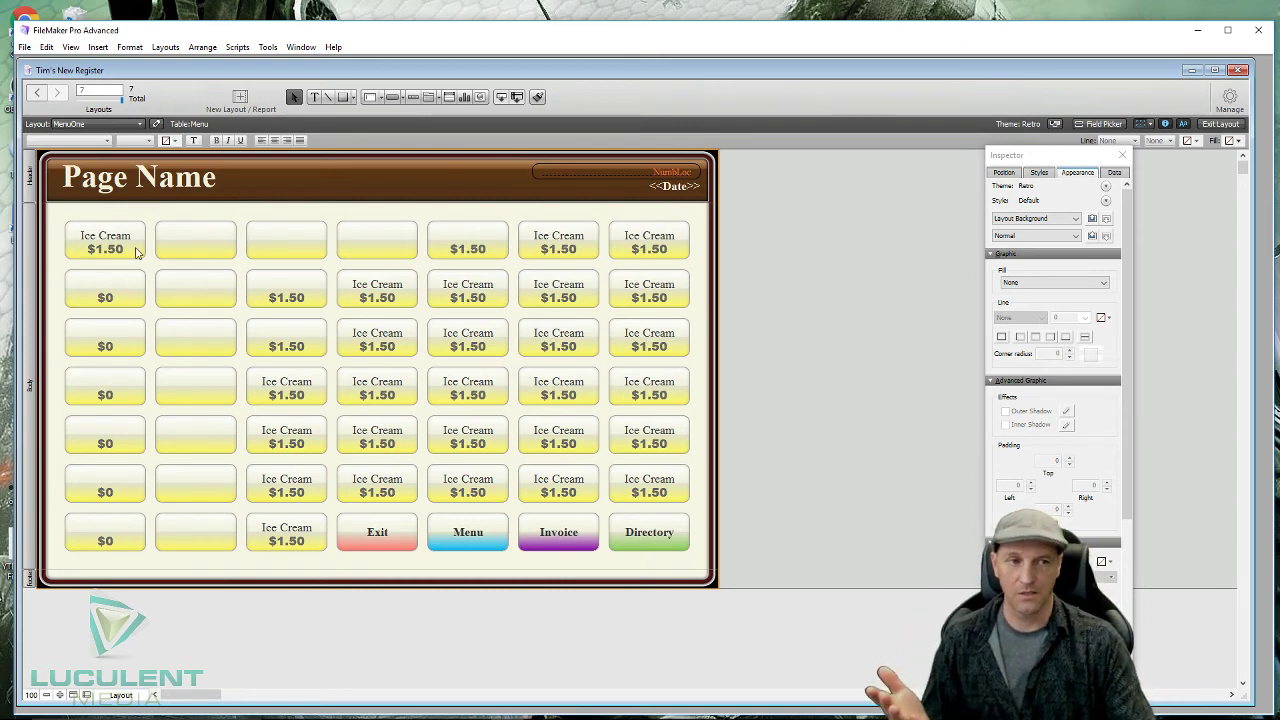
- Select the empty button beside the first Ice Cream and set the Button tool to Popover Button
click(196, 251)
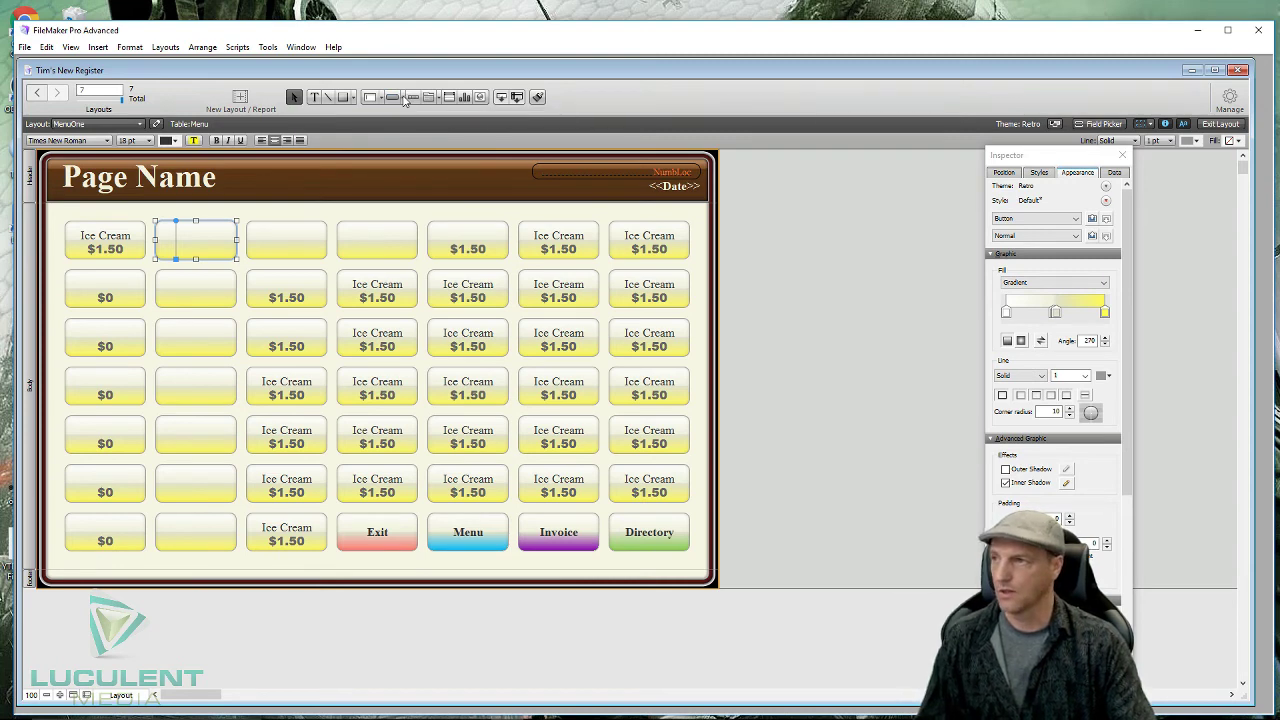
click(403, 98)
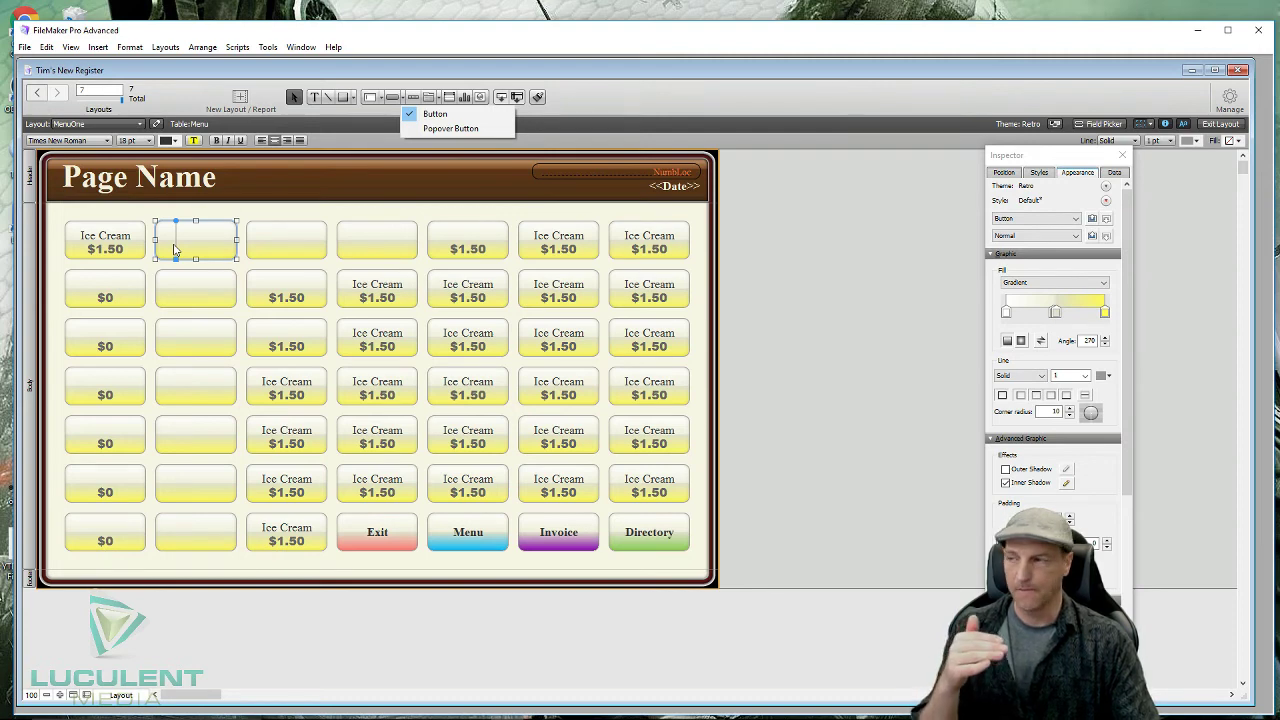
click(106, 243)
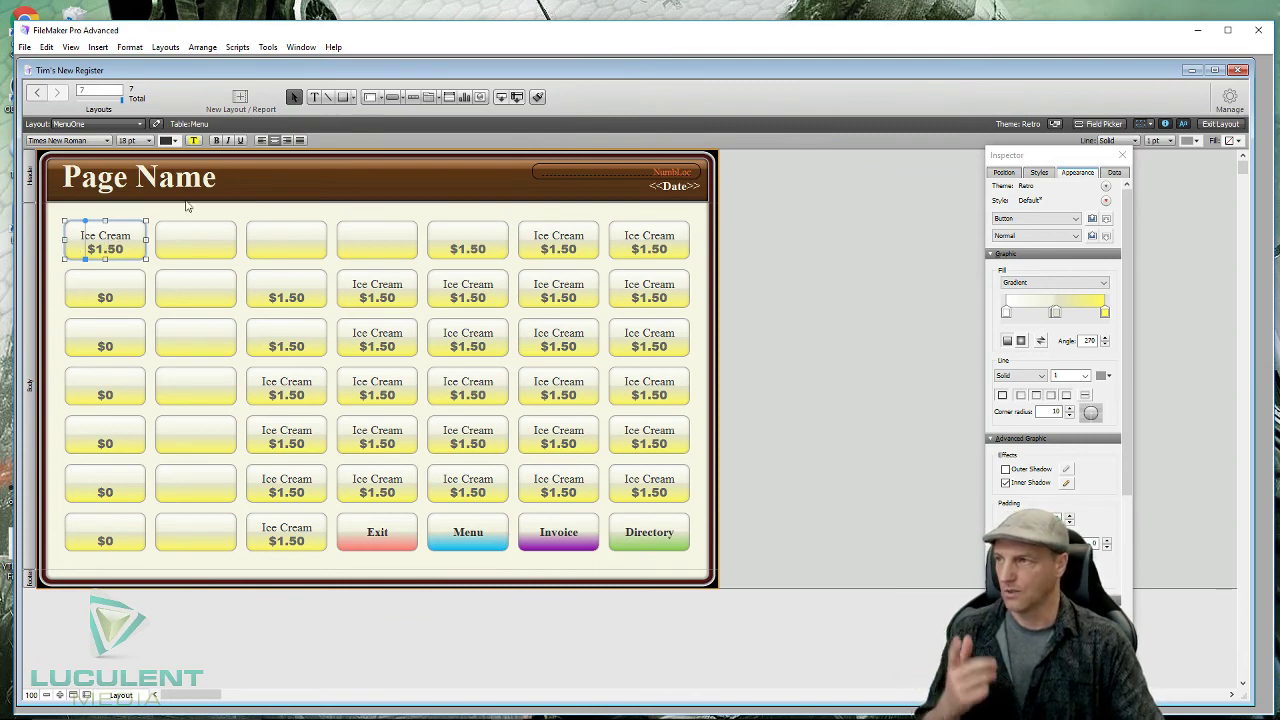
click(393, 97)
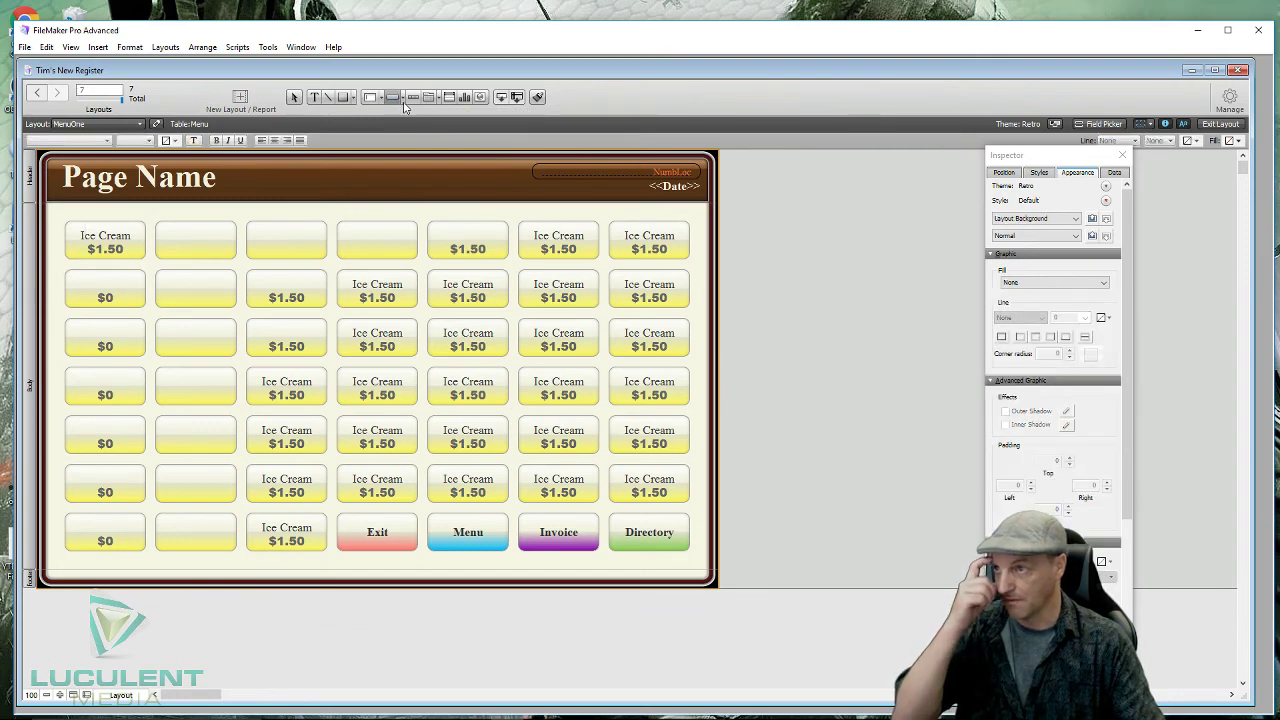
click(402, 98)
click(445, 129)
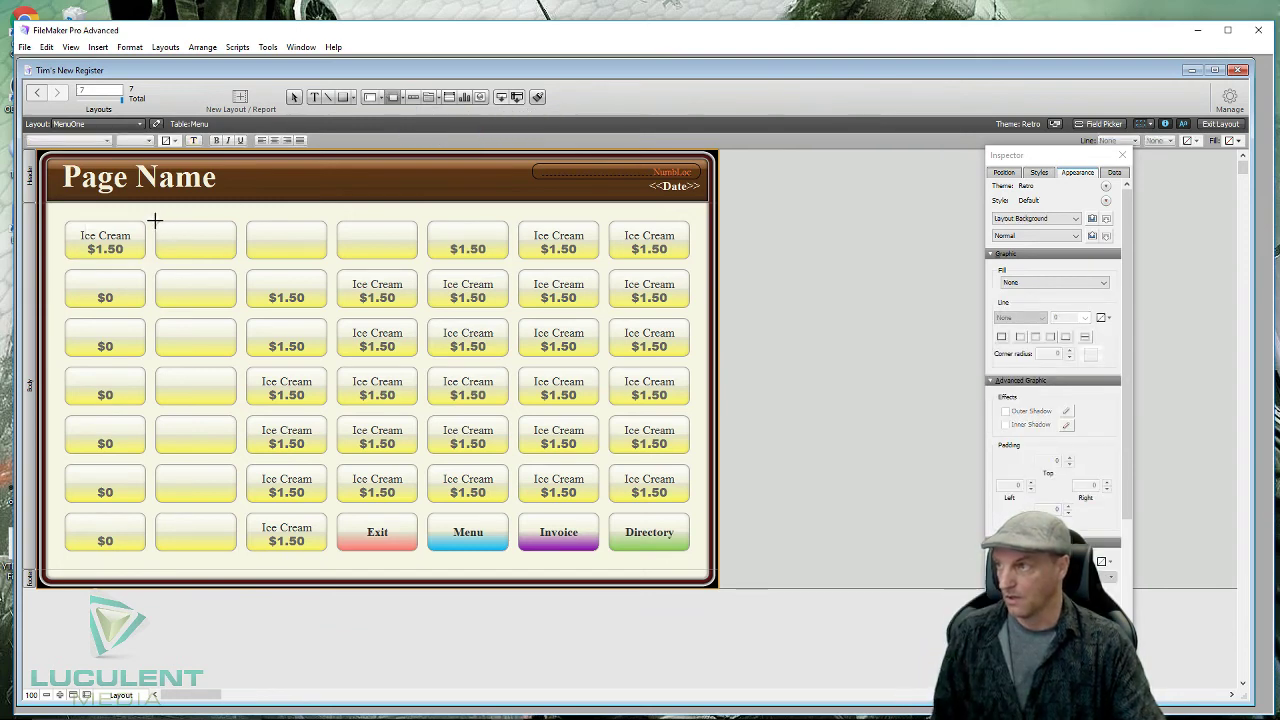
- Draw a popover button in the empty top-row slot labelled Drinks, with its popover titled Drinks
drag(155, 220, 236, 257)
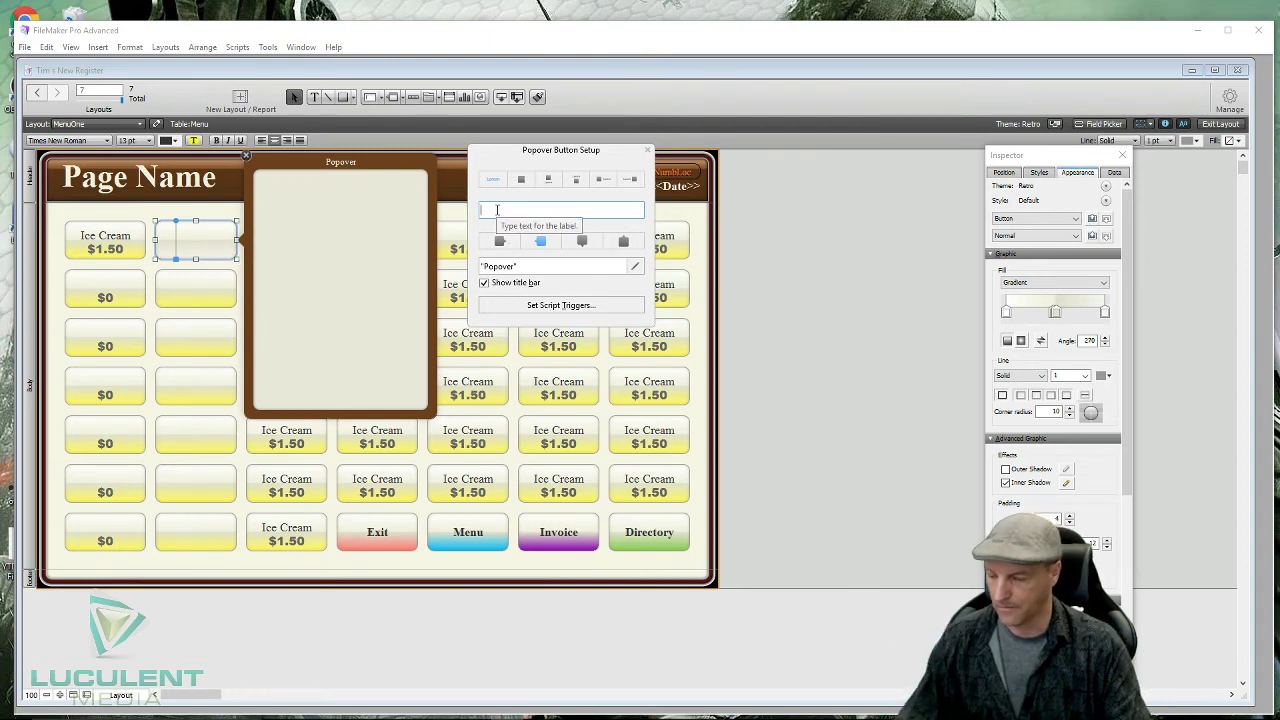
text(Drinks)
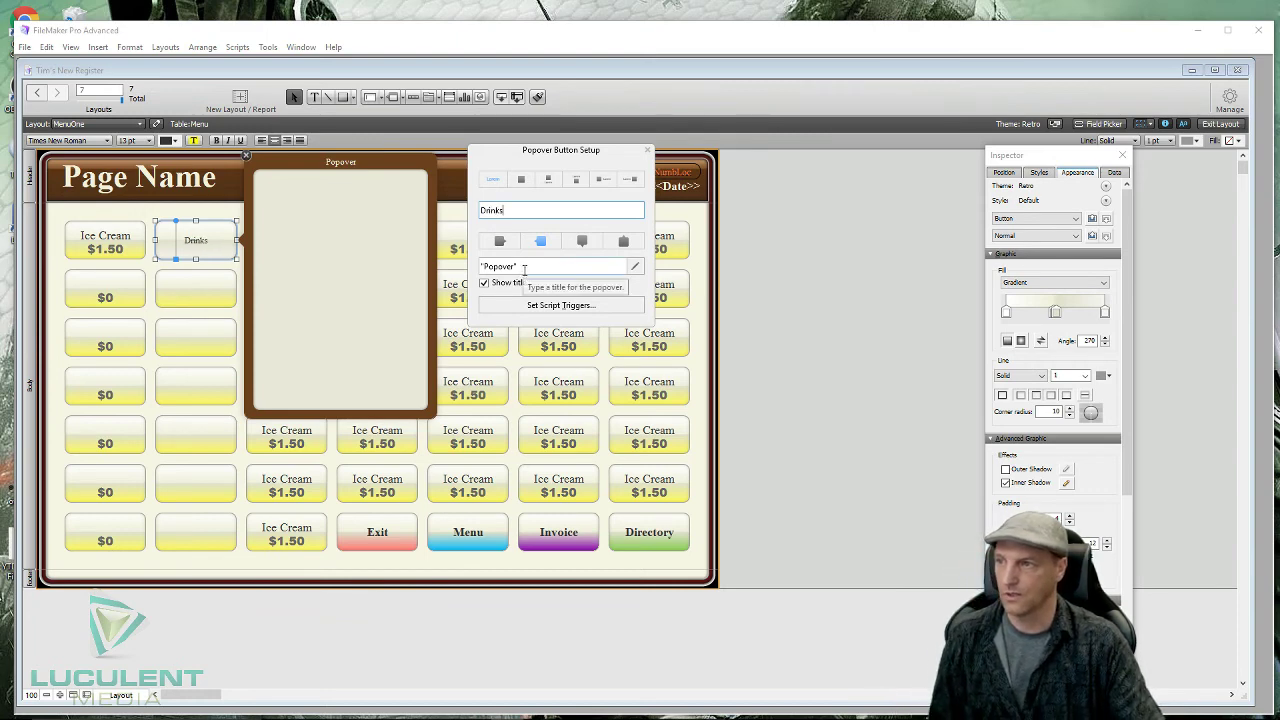
drag(526, 266, 463, 260)
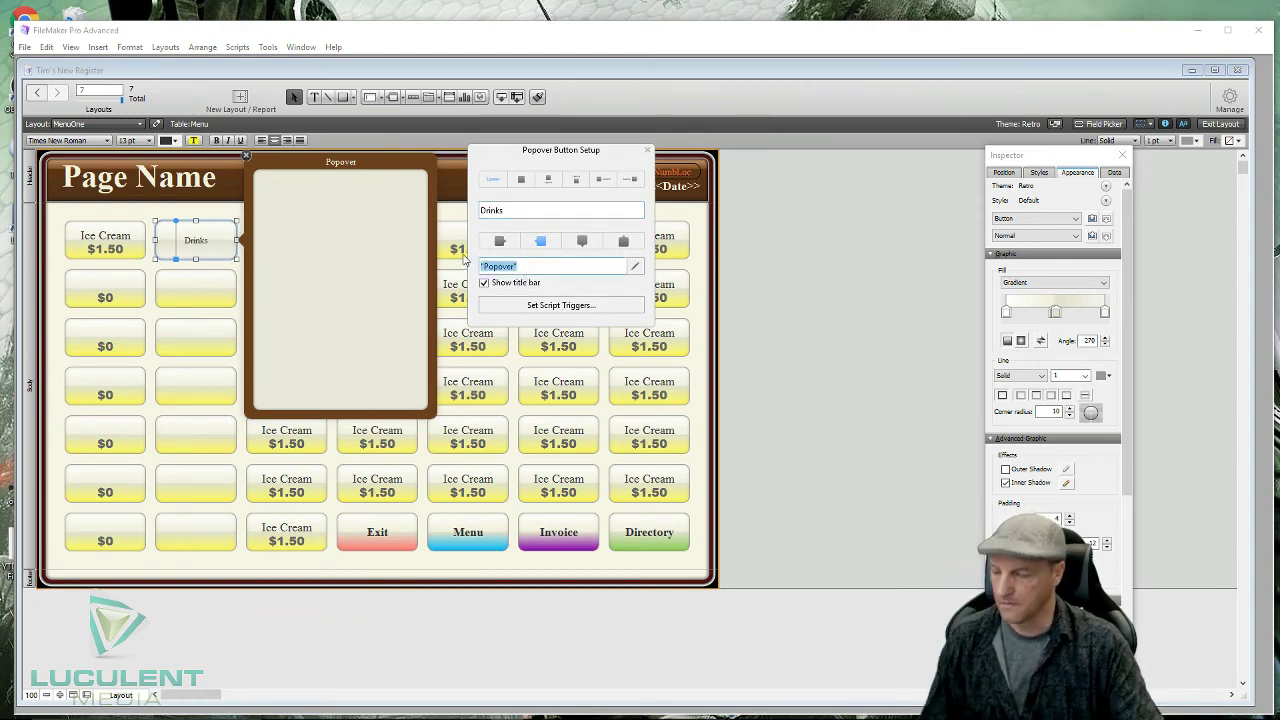
text(Drinks)
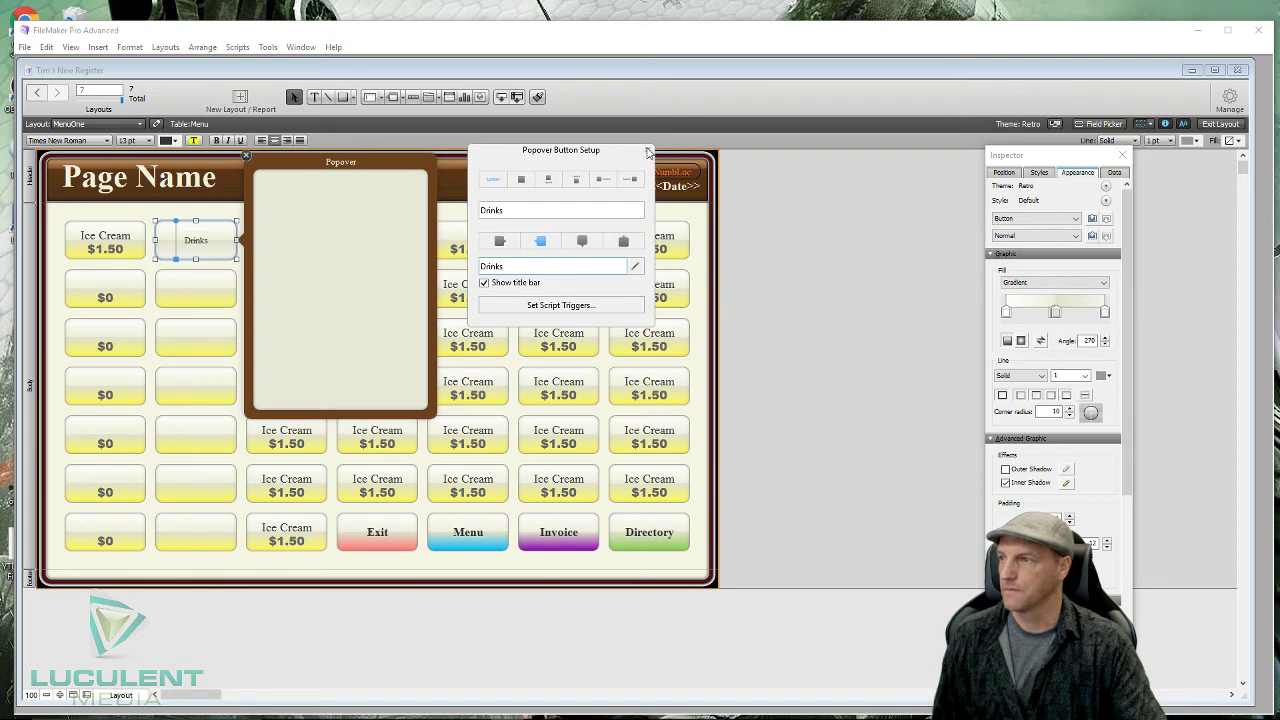
click(647, 151)
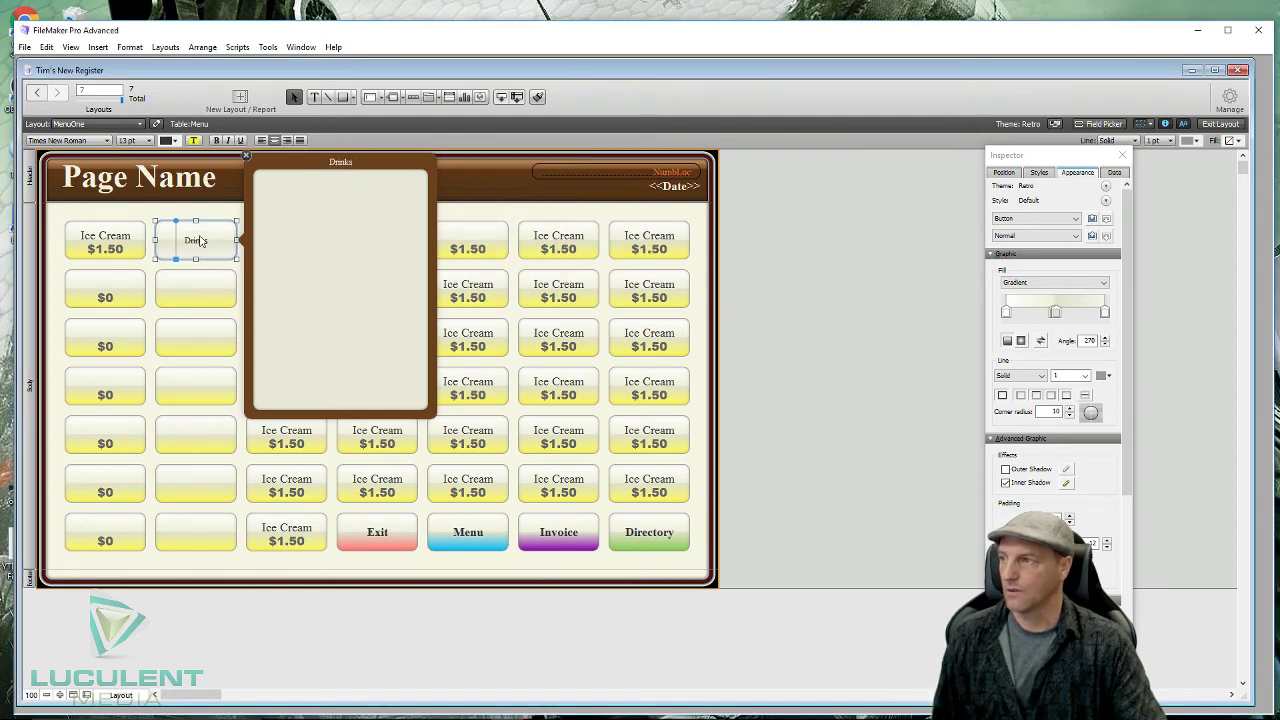
- Widen the Drinks popover to about 470 pt
click(185, 346)
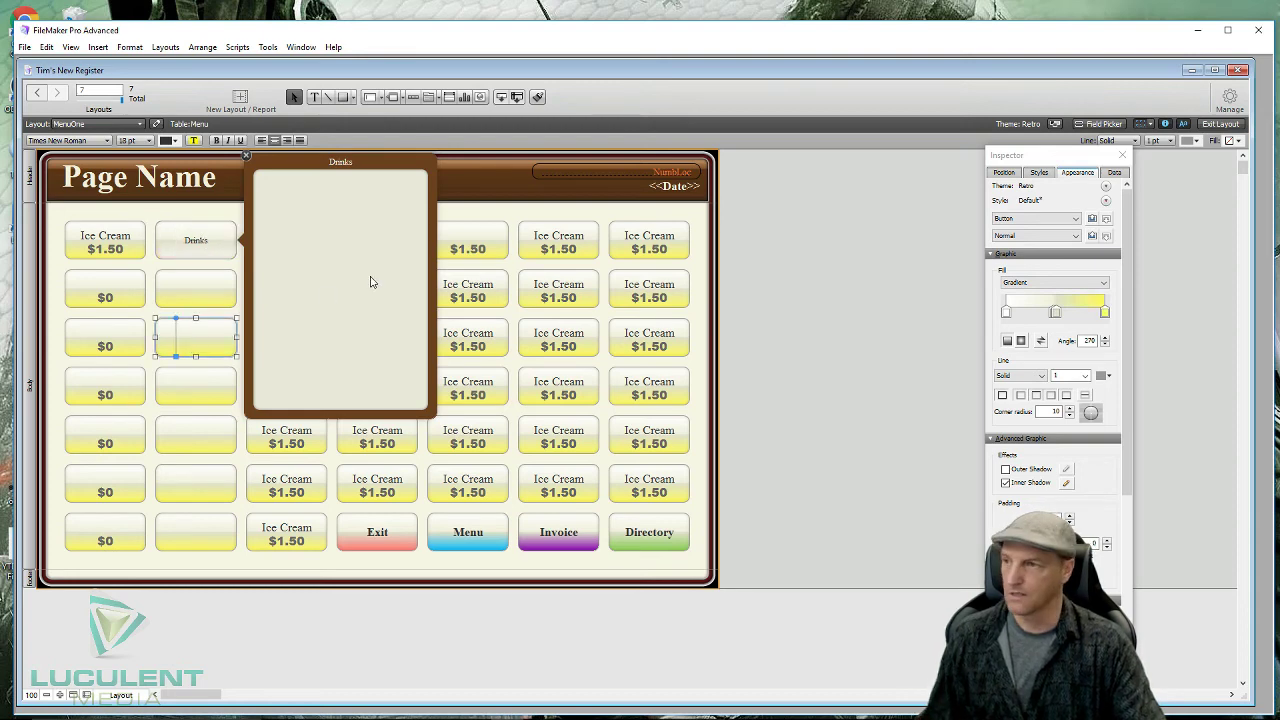
click(434, 280)
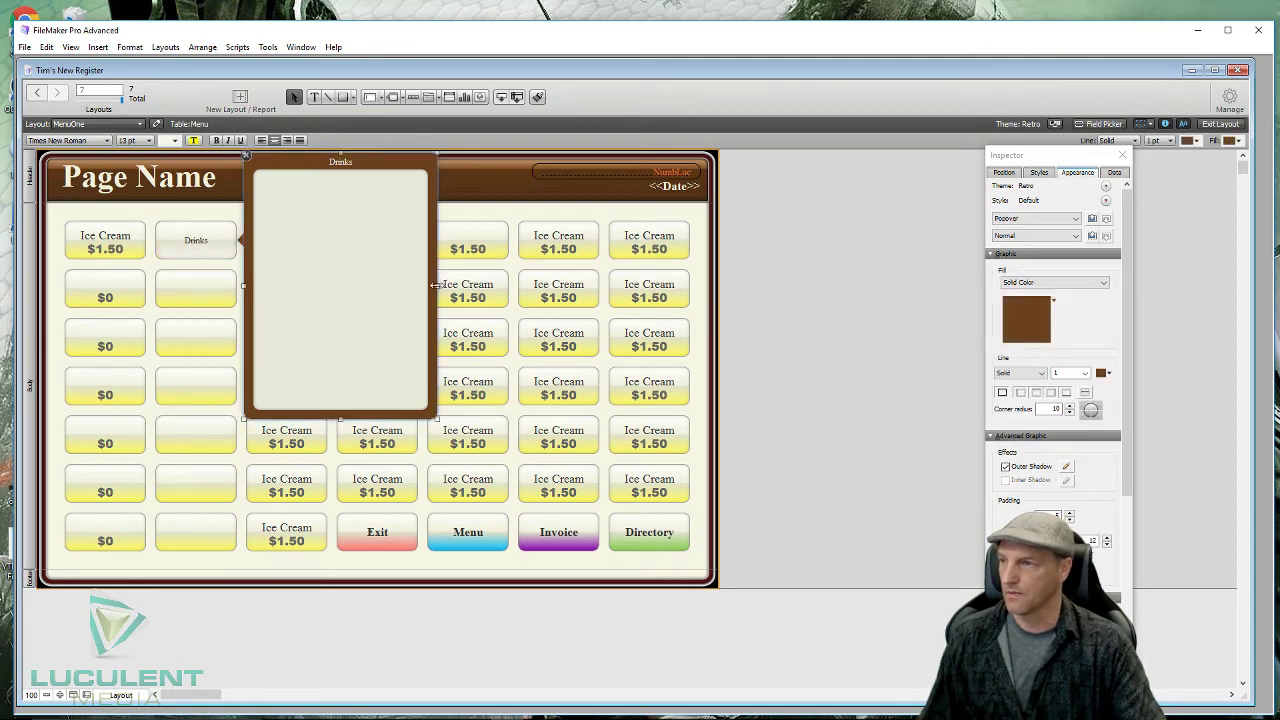
drag(434, 286, 561, 286)
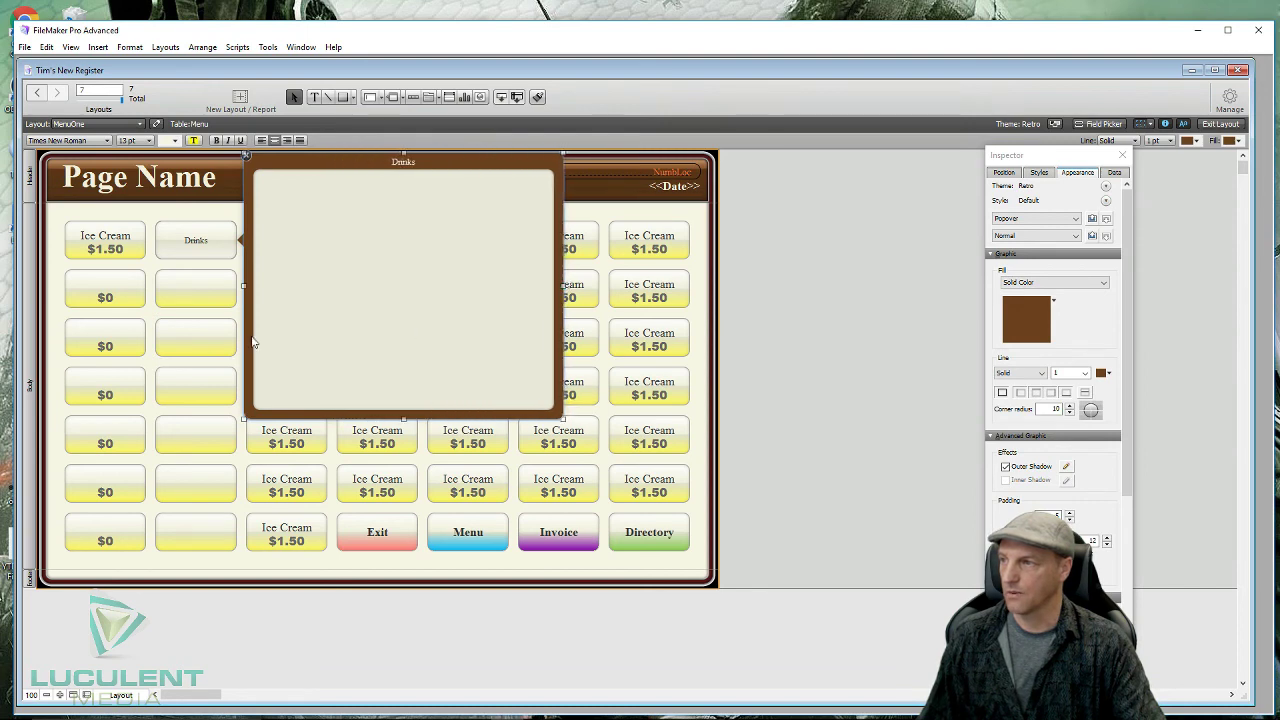
- Fill the popover with copies of the empty button, three across and five down
click(185, 343)
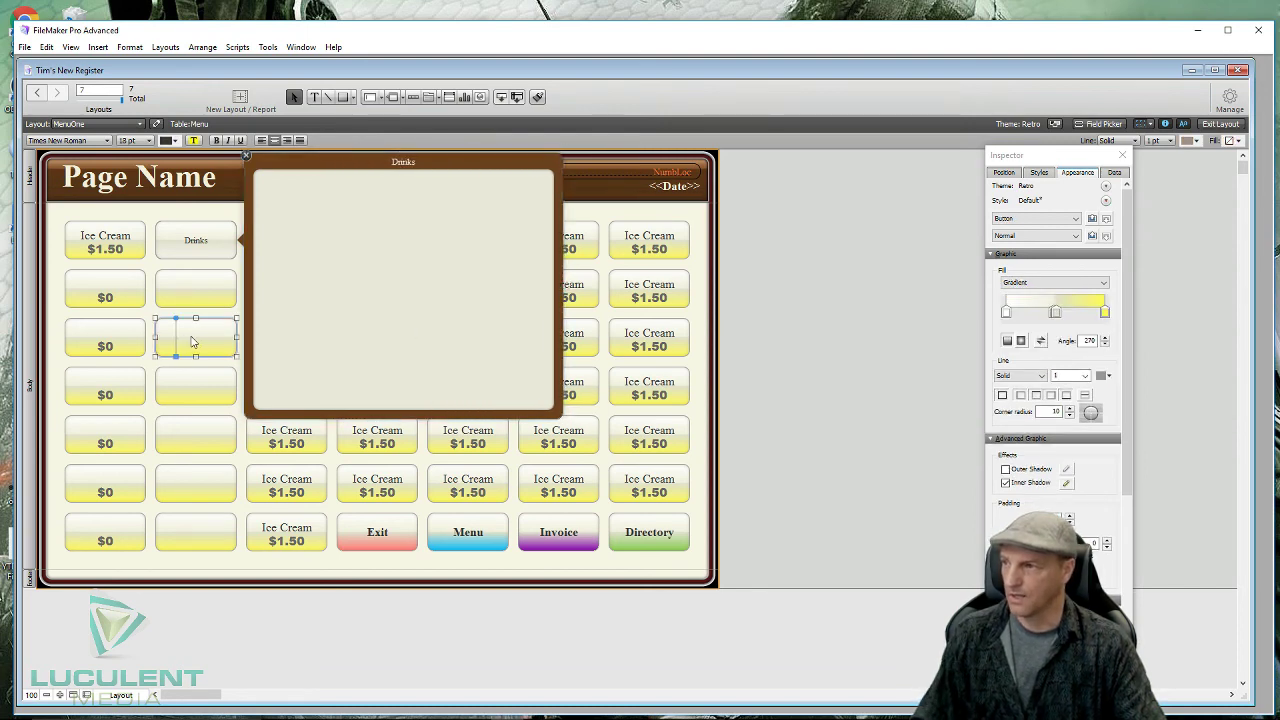
drag(193, 342, 298, 200)
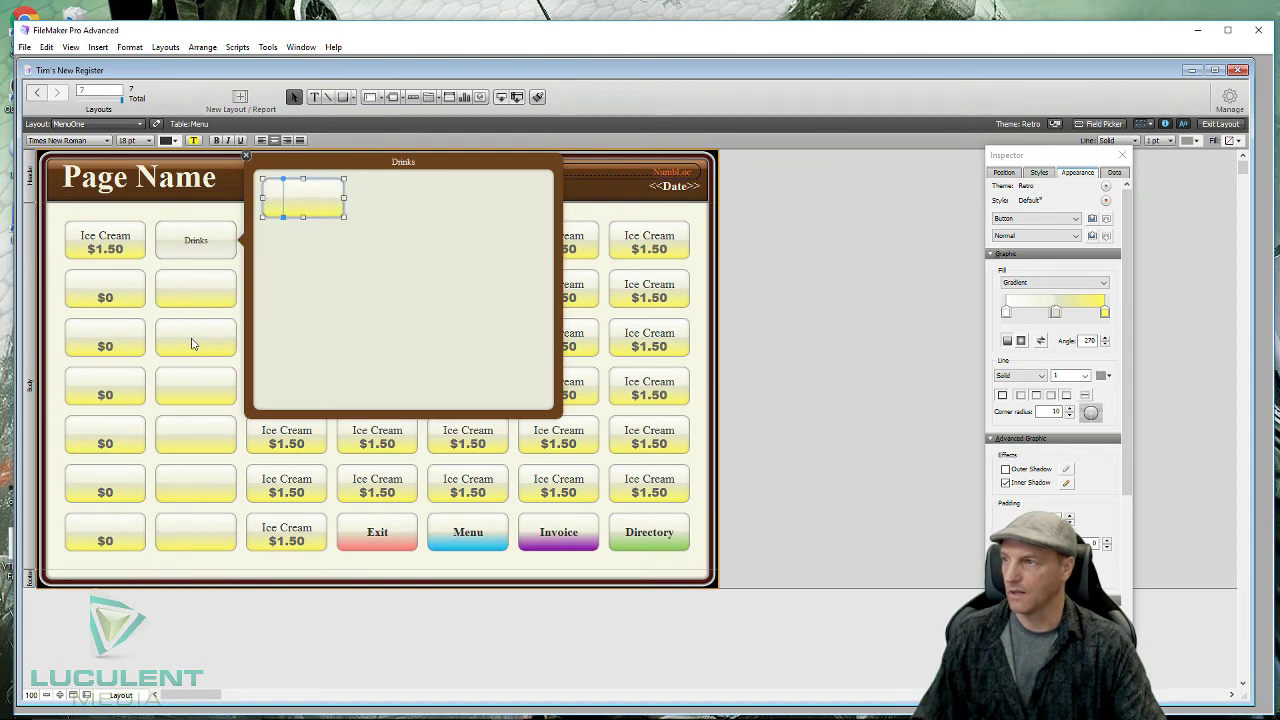
drag(303, 198, 480, 200)
click(443, 271)
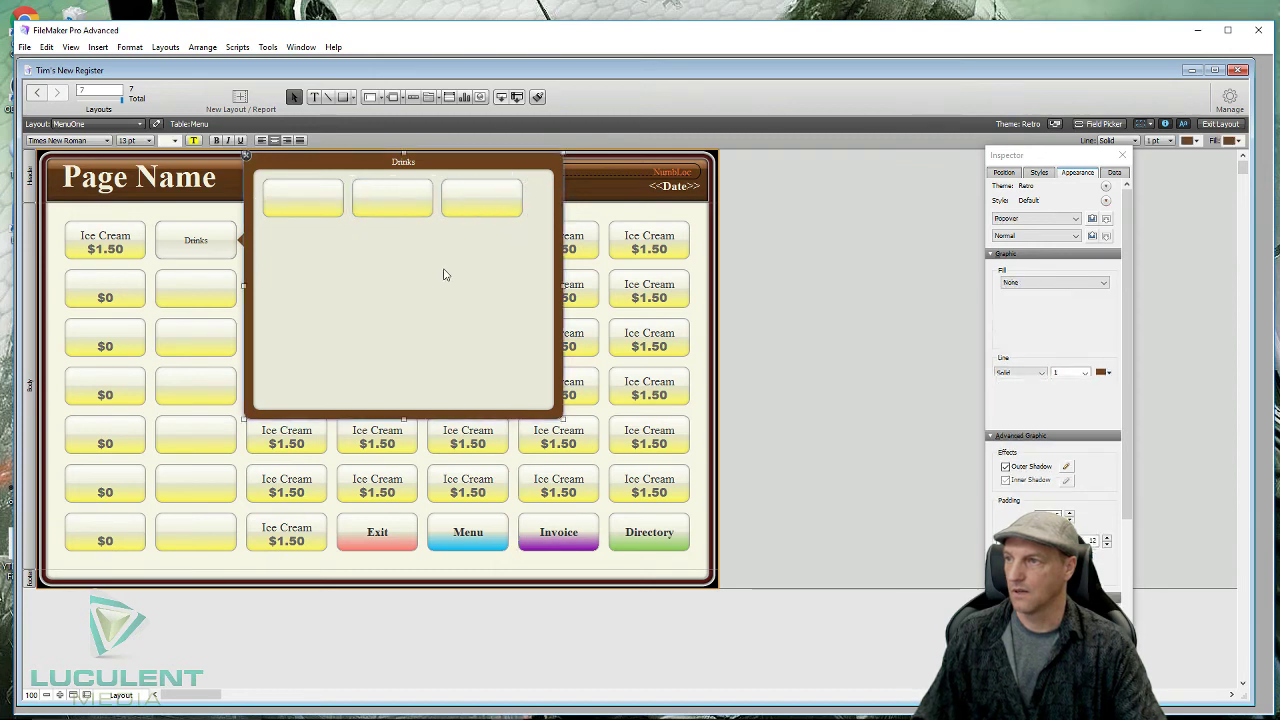
drag(508, 251, 322, 211)
drag(400, 204, 402, 381)
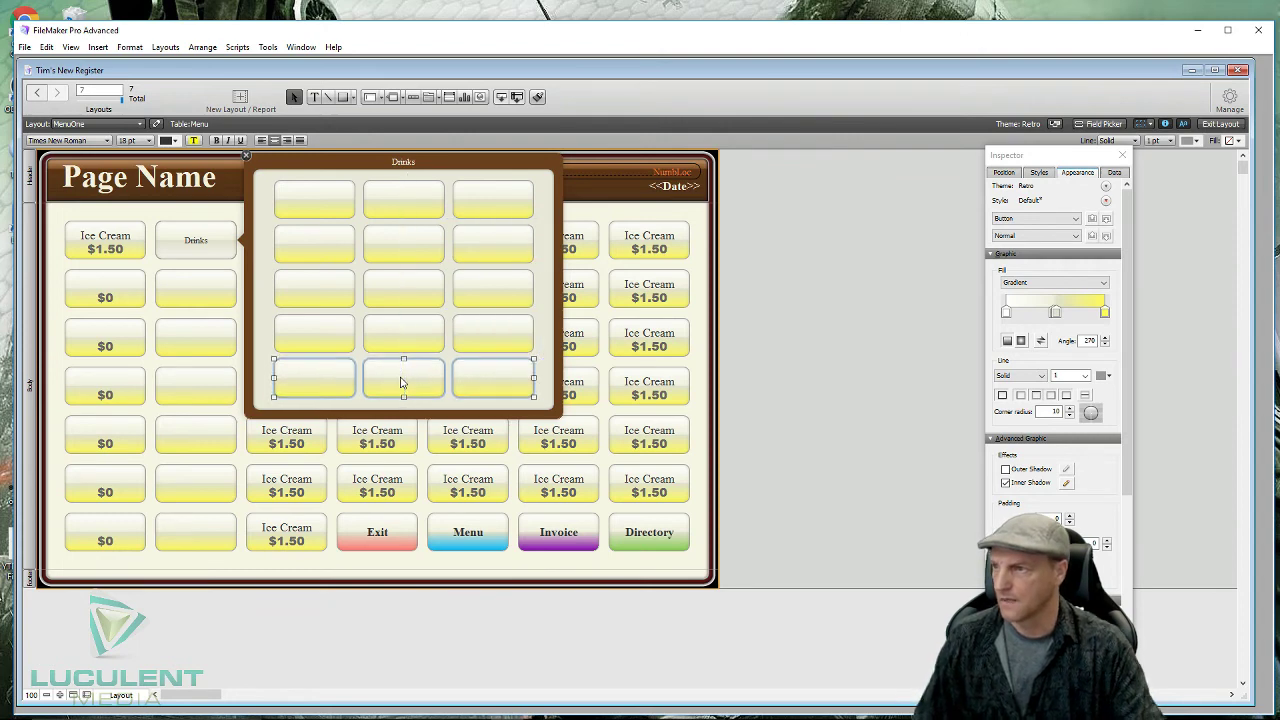
click(264, 326)
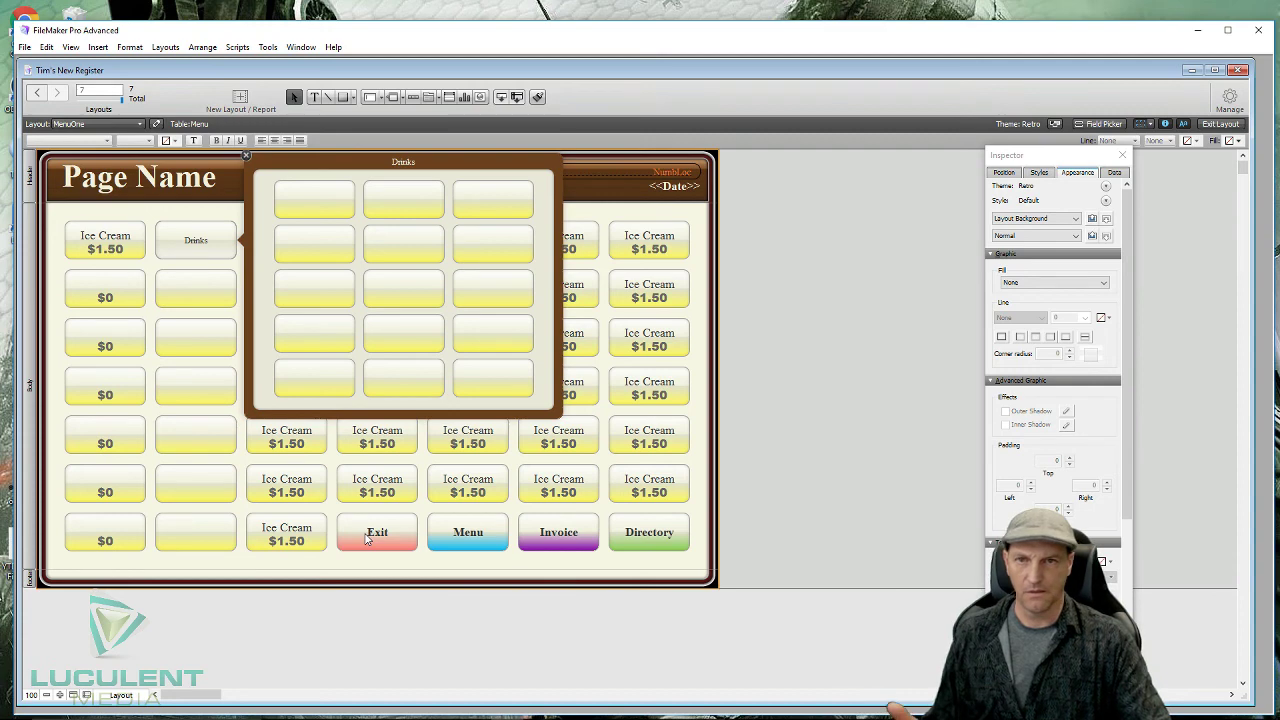
- Close the Drinks popover and delete the empty second-column button beside Drinks
click(246, 156)
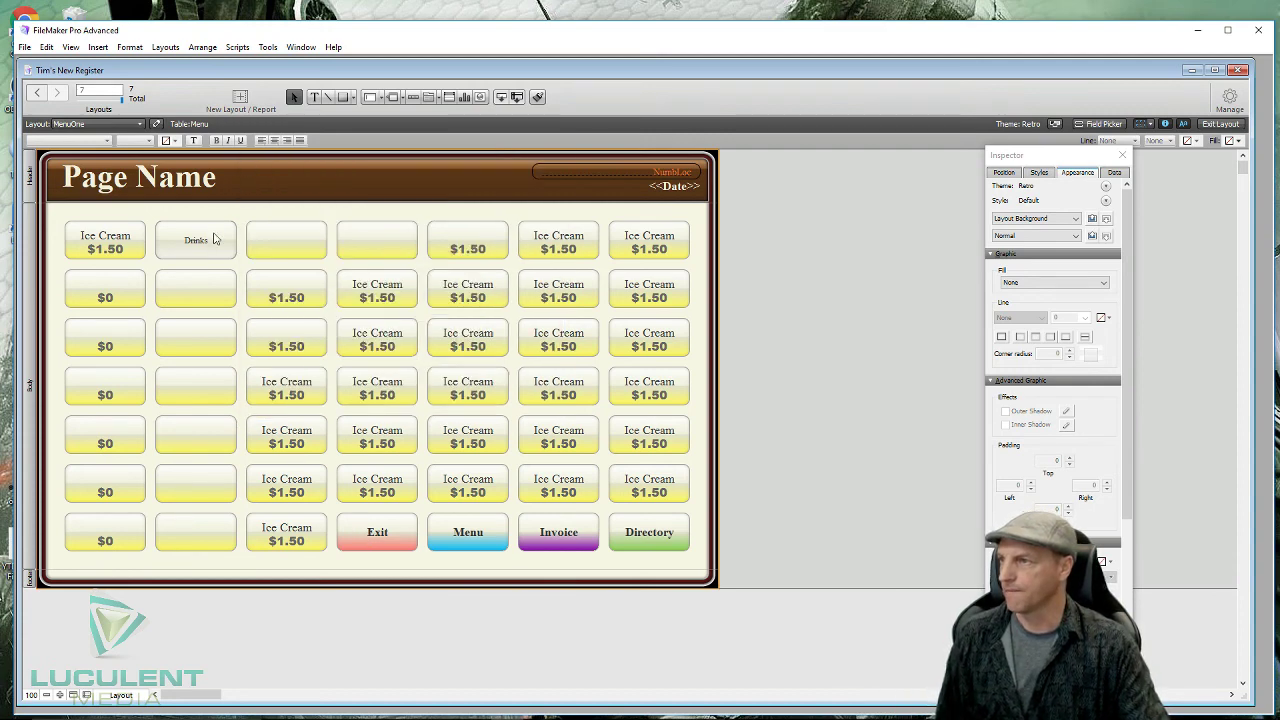
drag(214, 242, 309, 247)
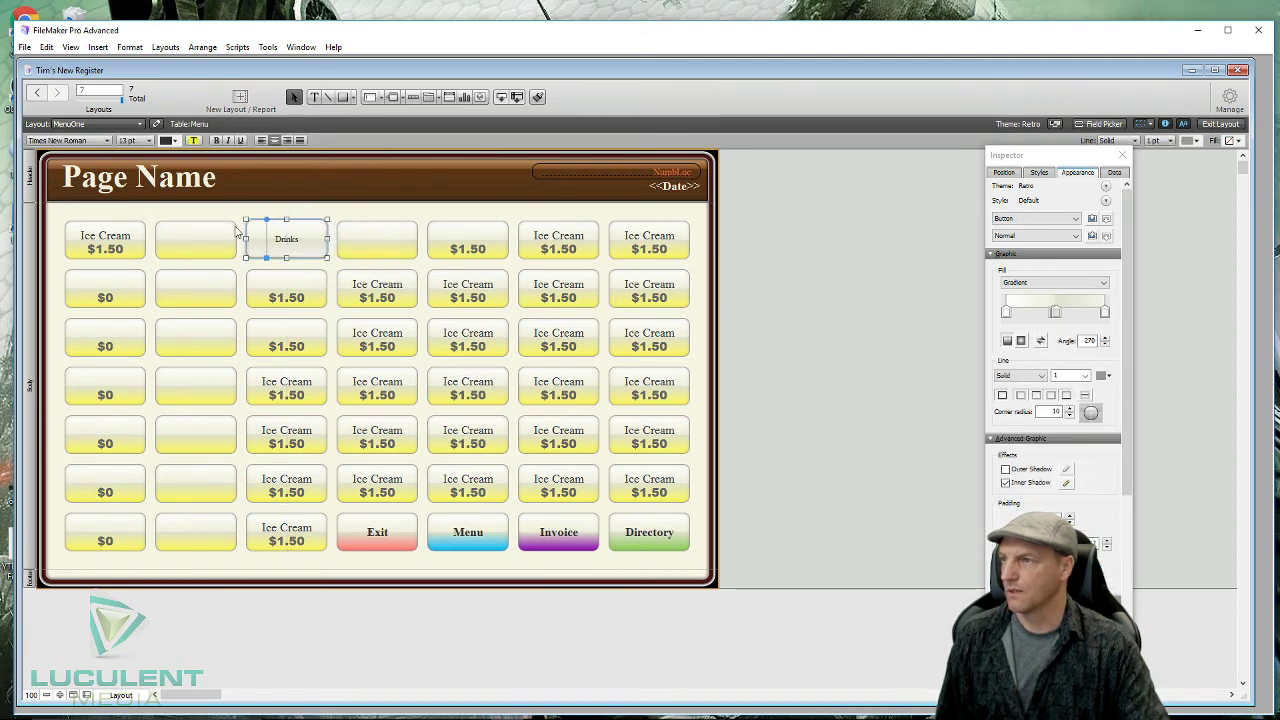
drag(191, 250, 197, 258)
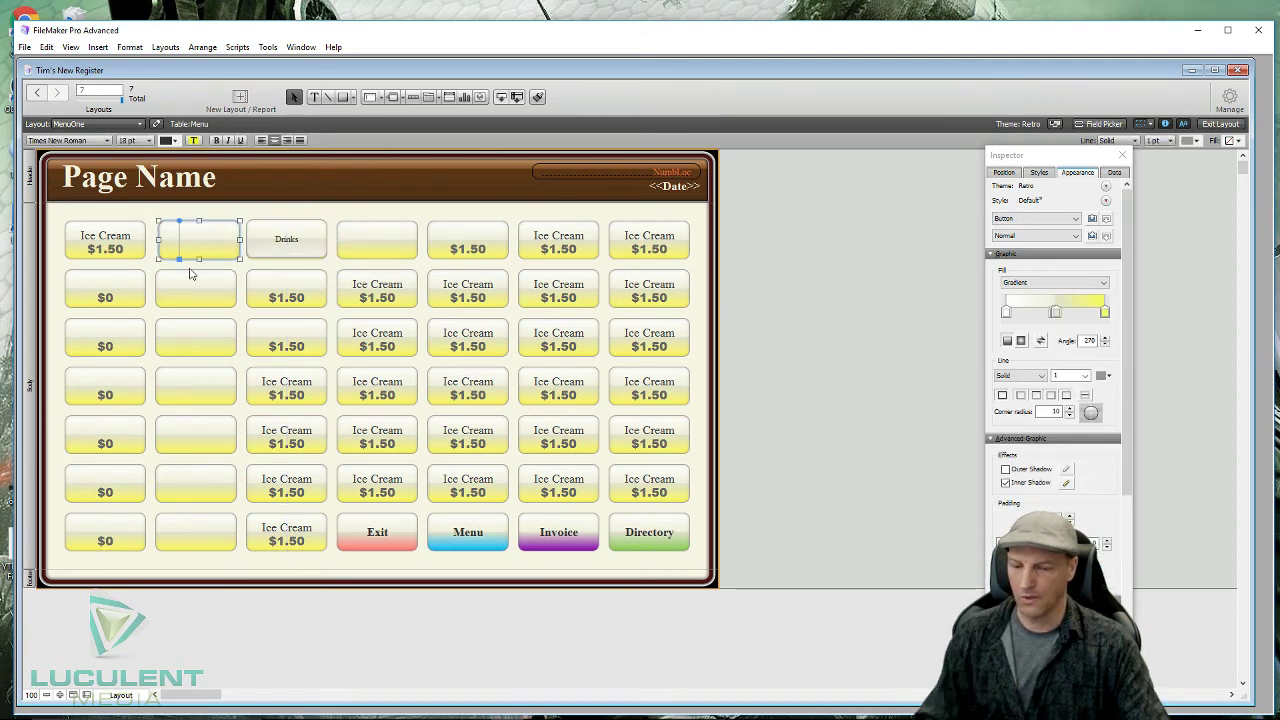
key(Delete)
click(309, 241)
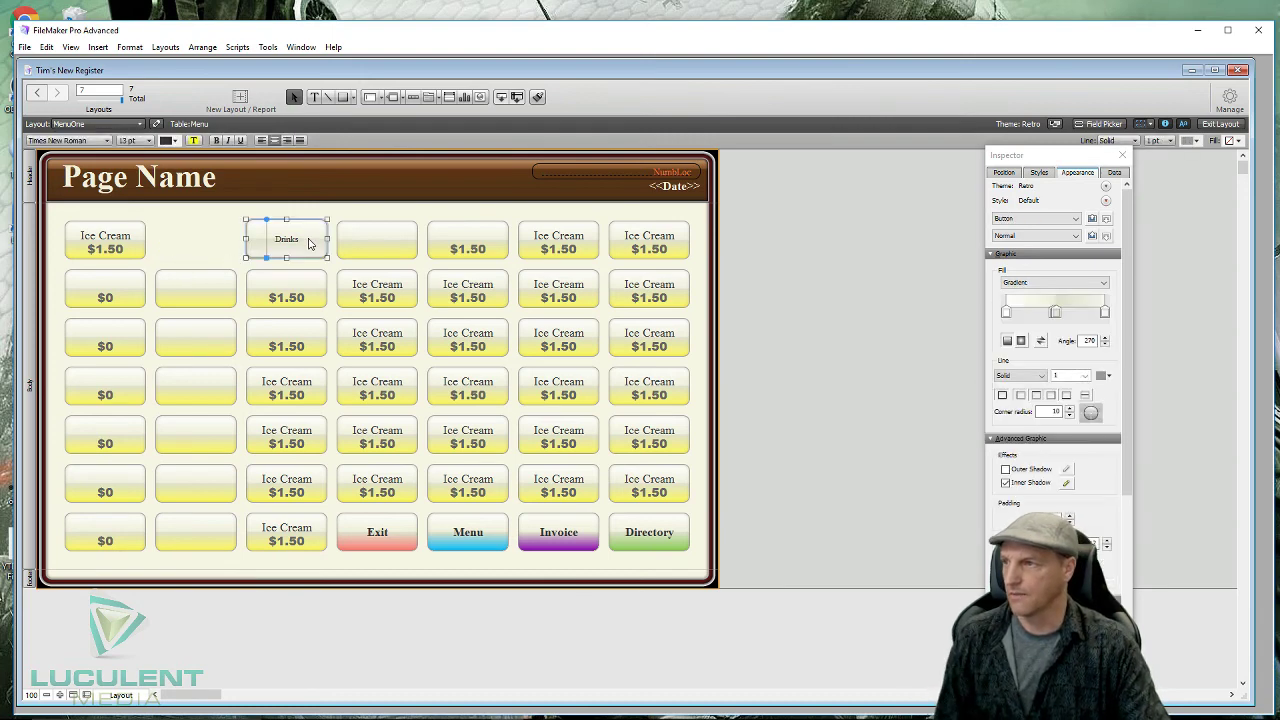
drag(309, 241, 221, 243)
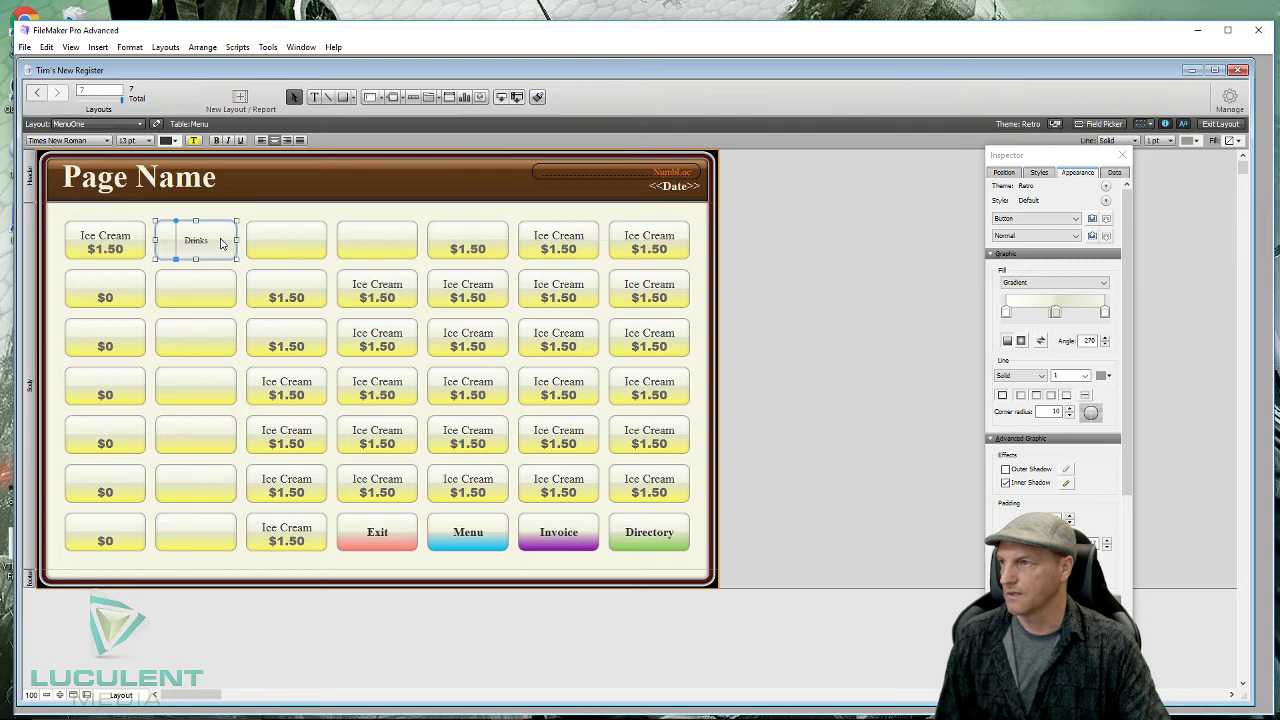
click(264, 208)
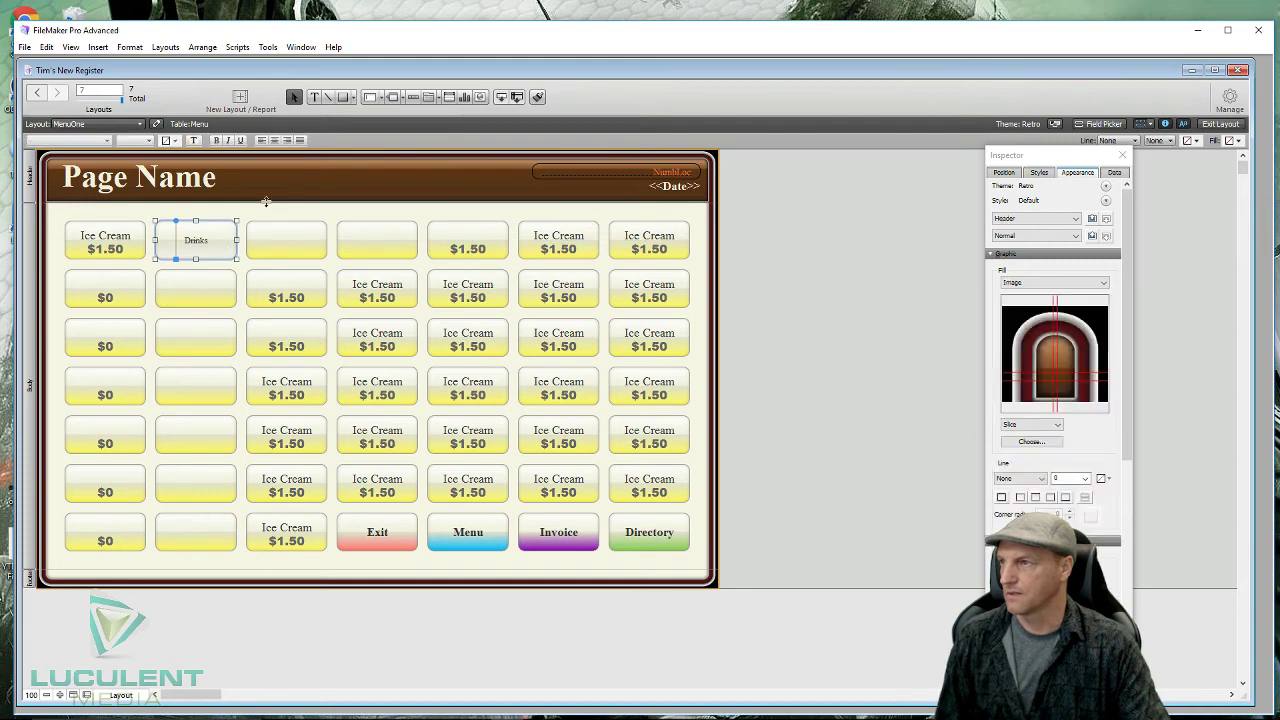
- Delete the top-left Ice Cream button, move Drinks into that slot, and move an empty button up
click(110, 228)
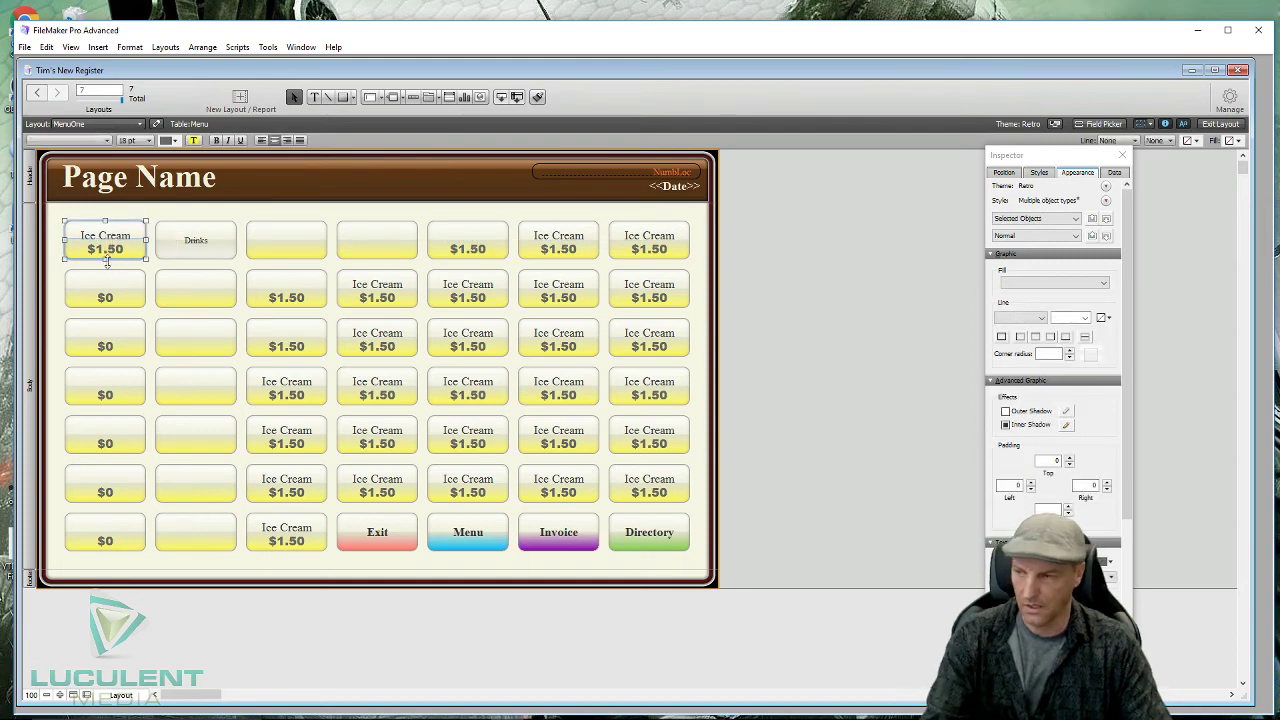
key(Delete)
click(218, 240)
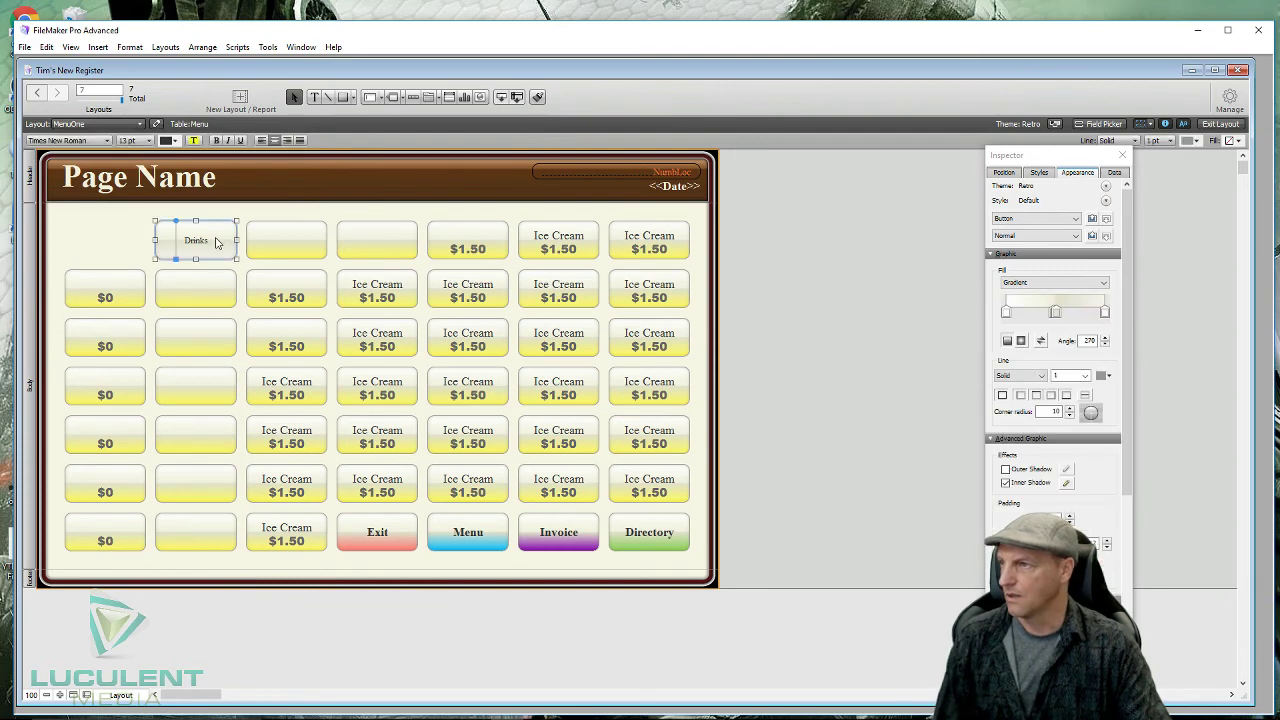
drag(216, 242, 126, 240)
click(210, 237)
click(201, 283)
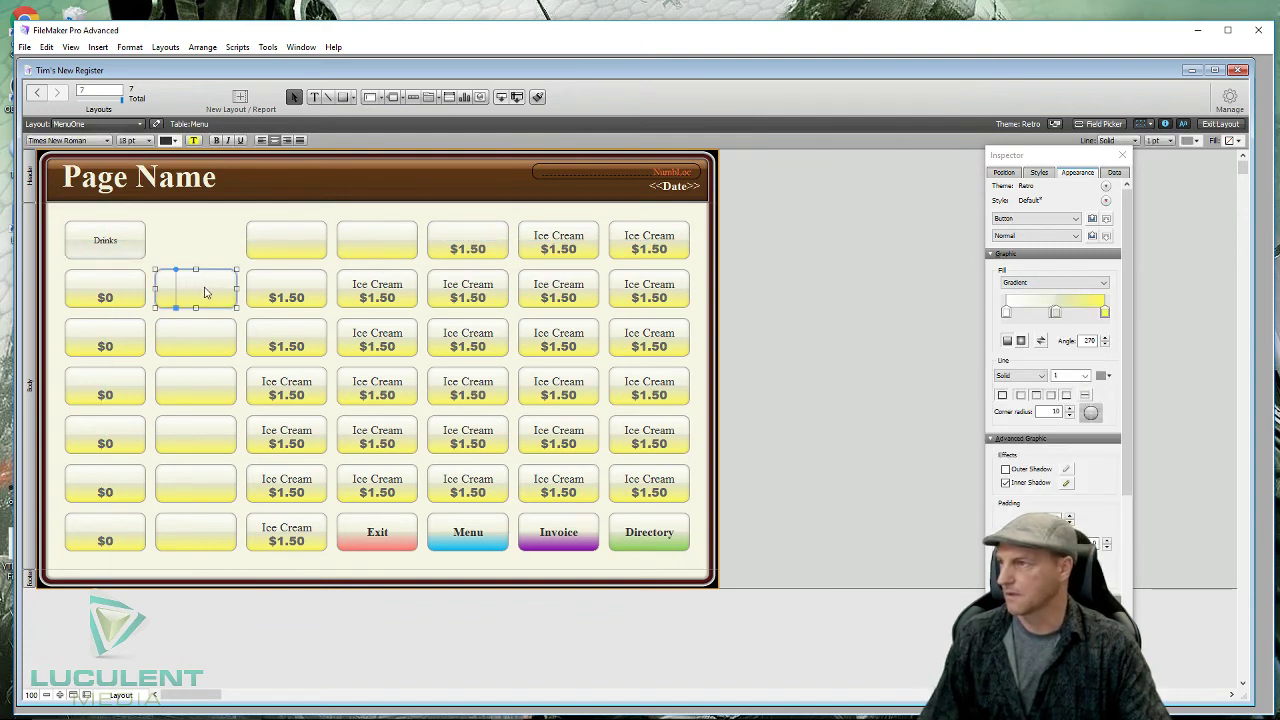
drag(205, 292, 206, 241)
click(197, 297)
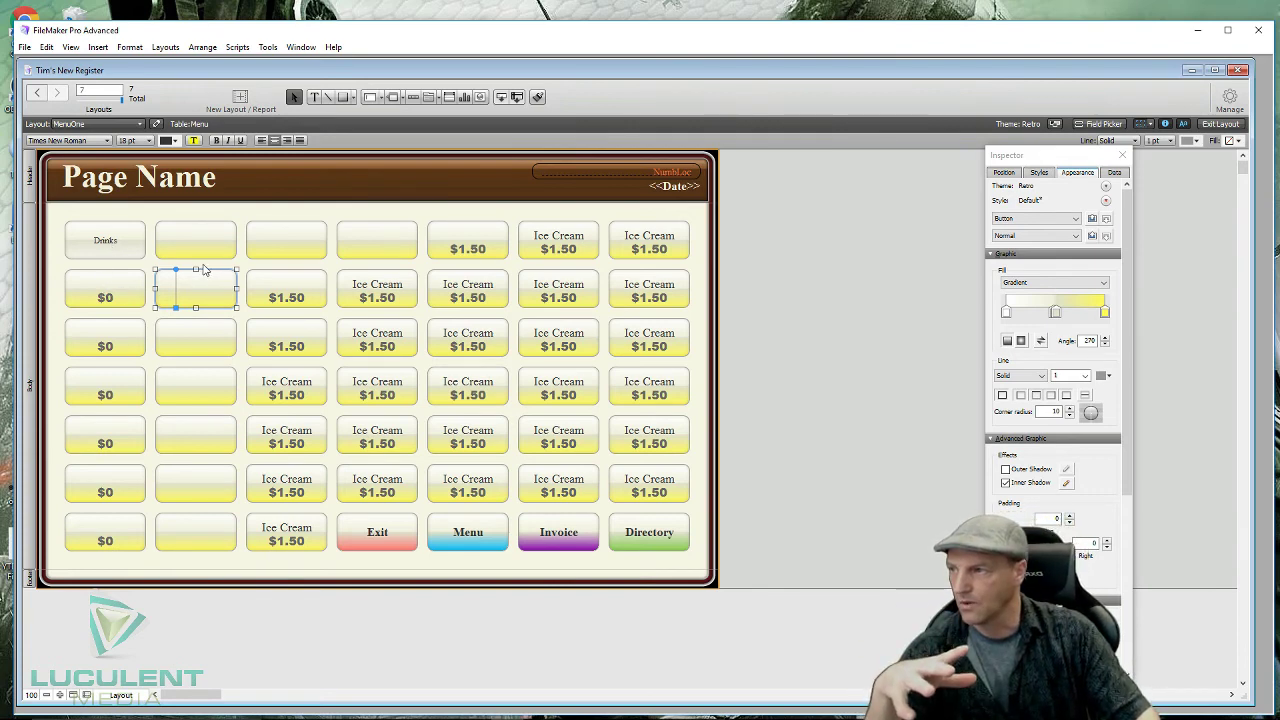
- Replace the empty column-2 buttons with copies of the column-1 $0 buttons, then delete the row-2 $0
drag(203, 269, 193, 559)
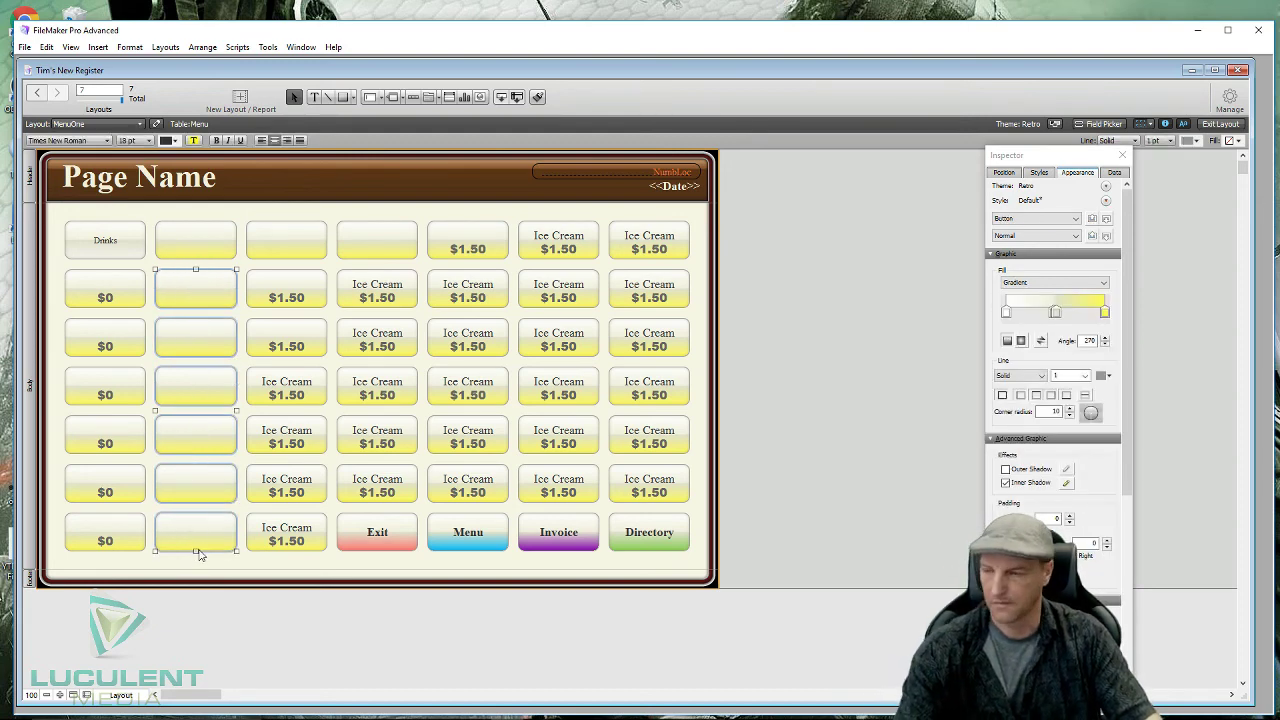
key(Delete)
drag(101, 264, 84, 565)
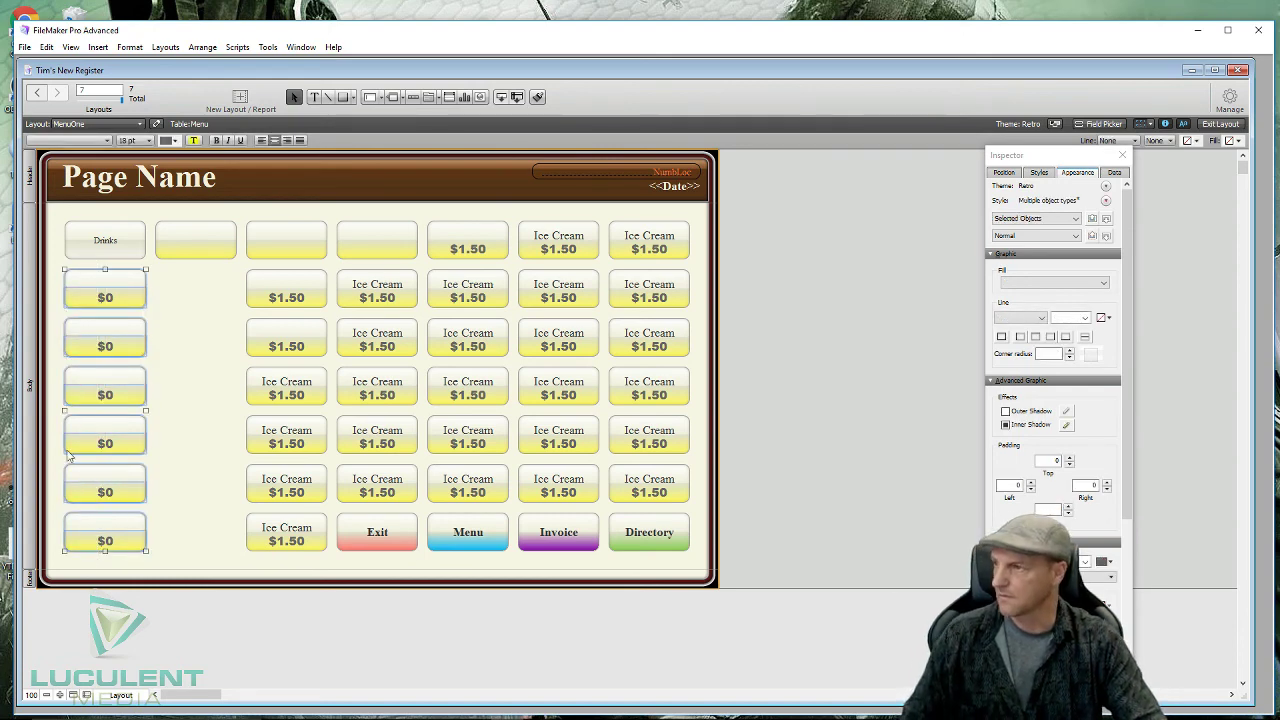
drag(123, 393, 208, 390)
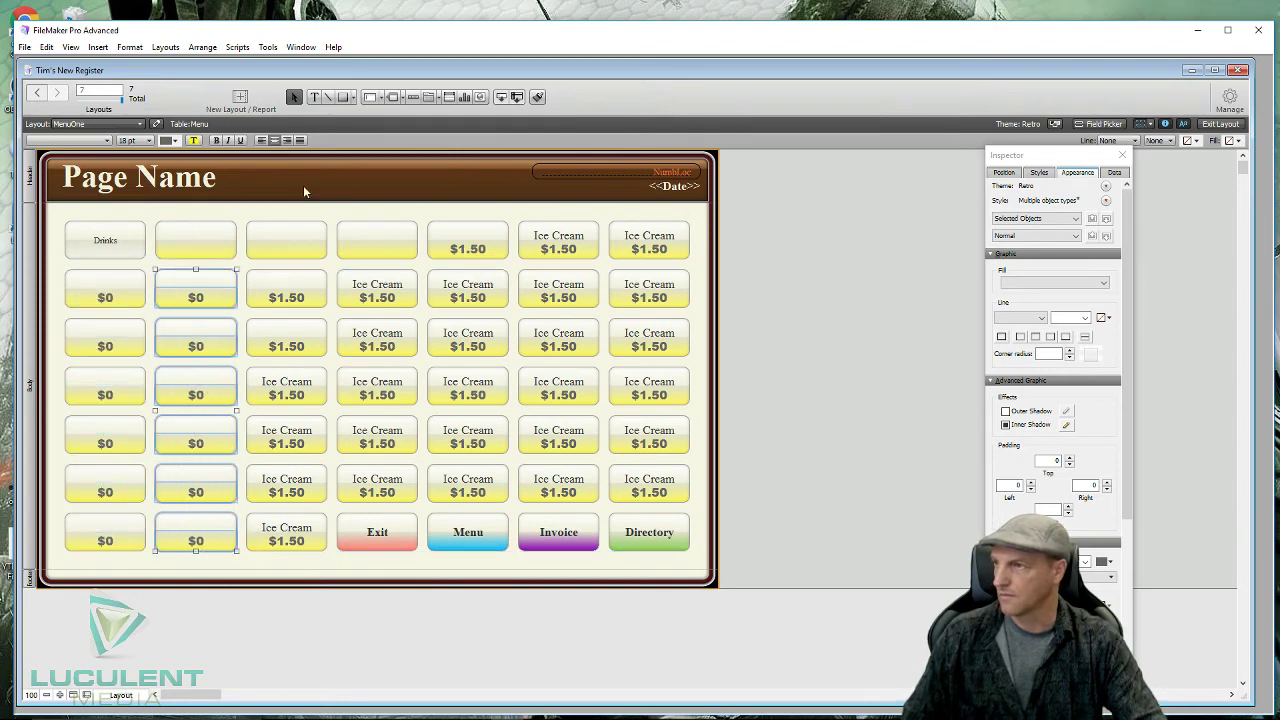
click(304, 211)
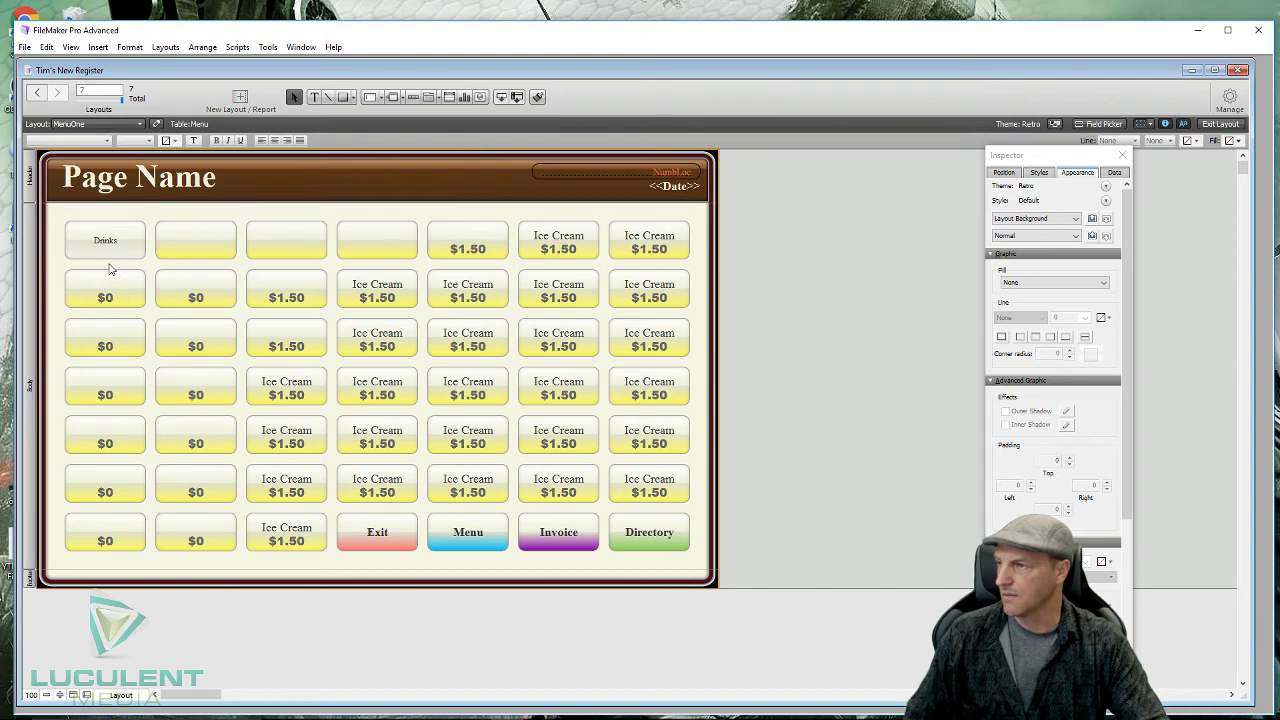
drag(62, 263, 148, 310)
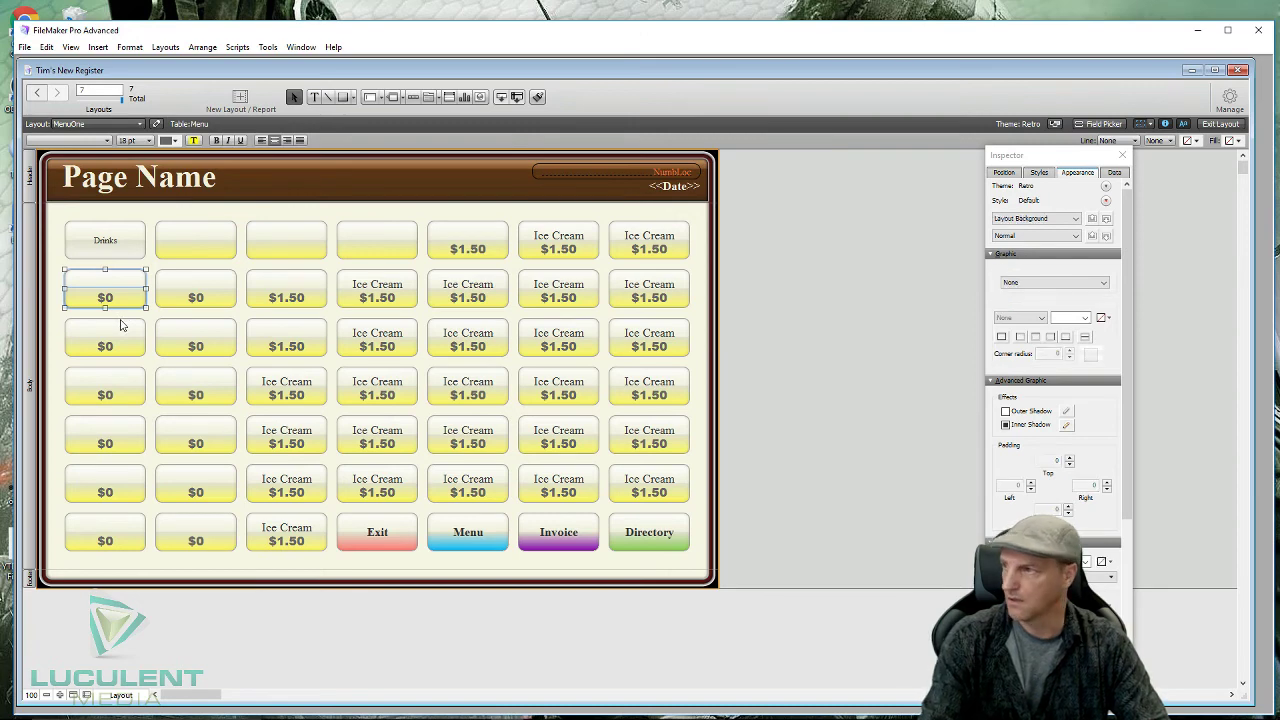
key(Delete)
- Delete the row 3–4 $0 buttons in column one and fill rows 2–4 with Drinks copies
drag(115, 313, 120, 412)
key(Delete)
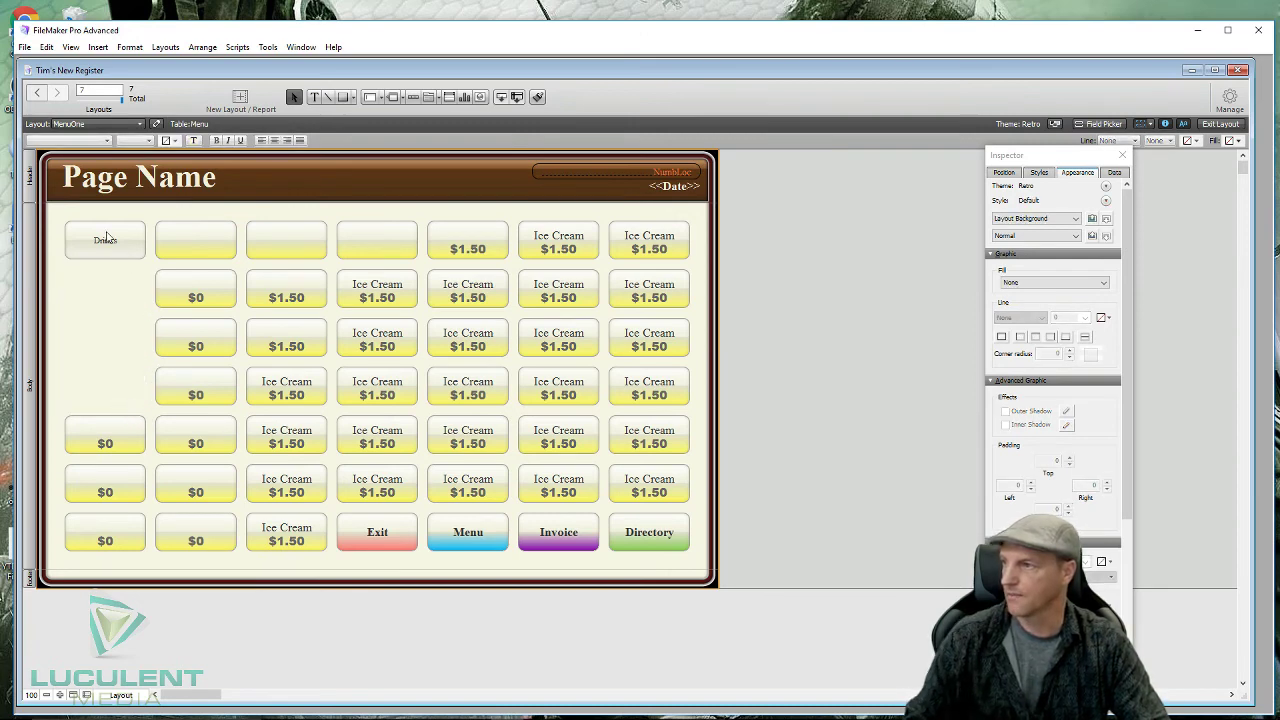
click(107, 239)
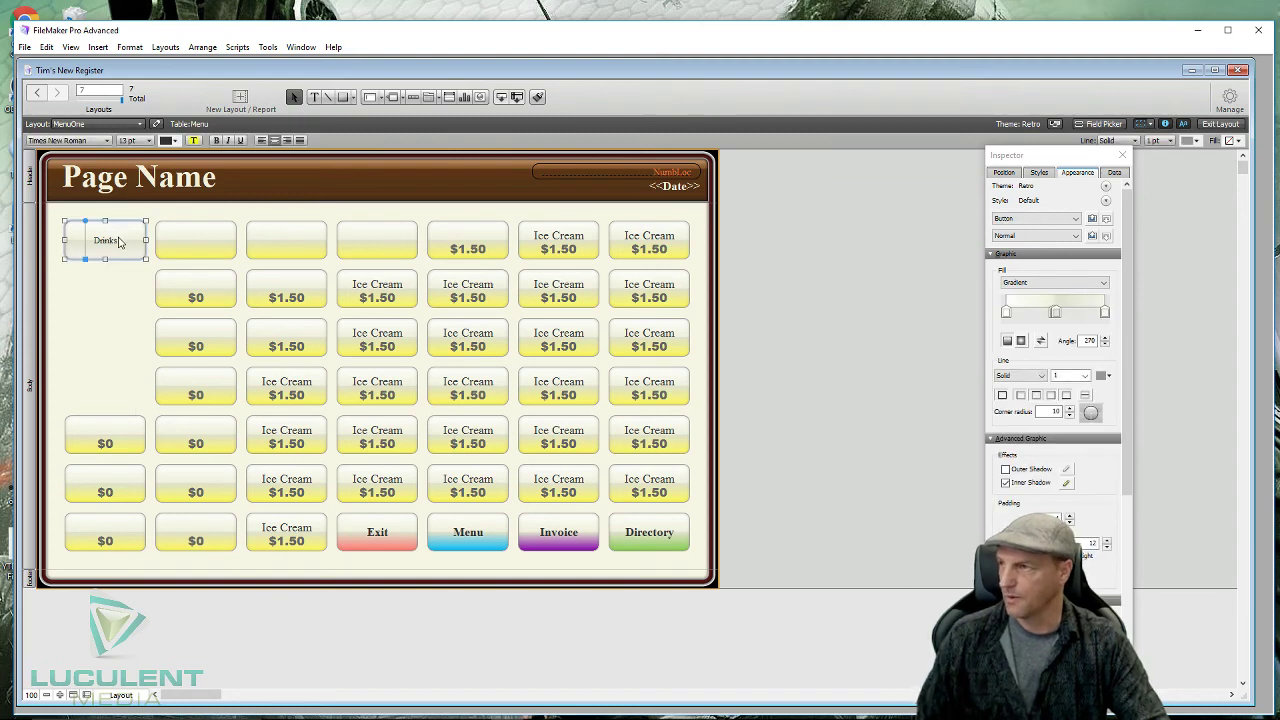
drag(120, 242, 121, 387)
click(178, 215)
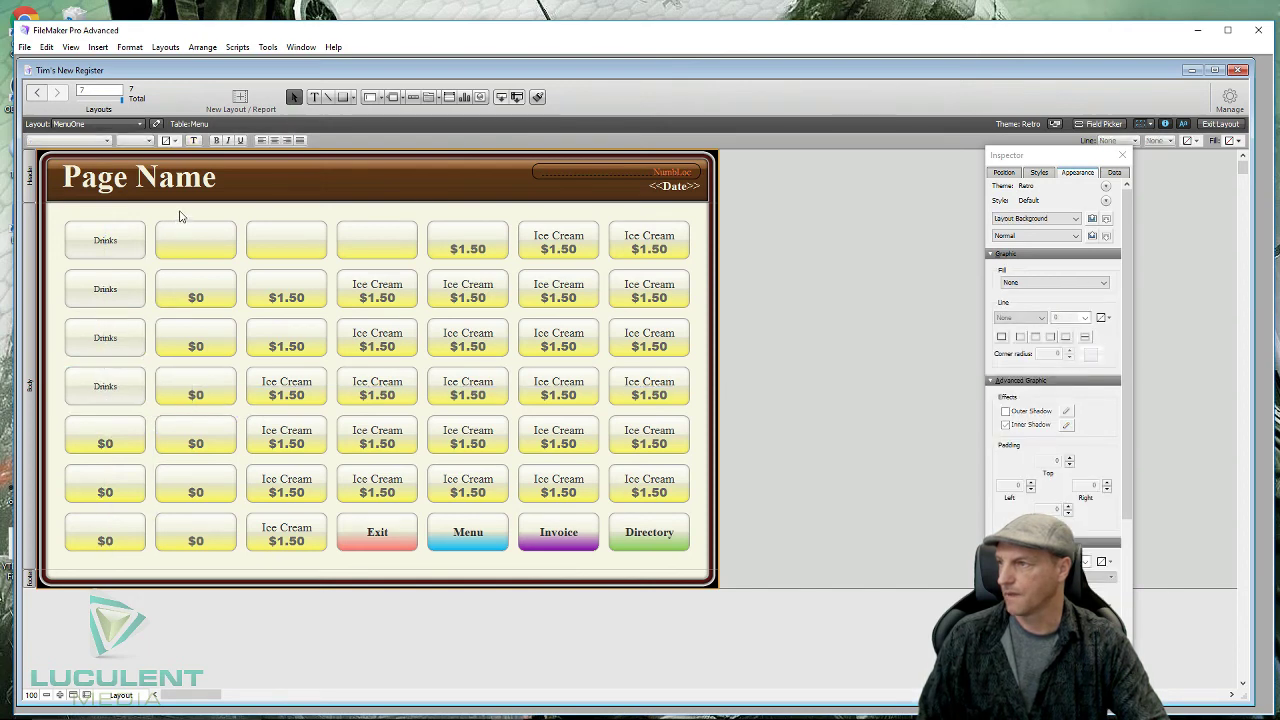
click(125, 252)
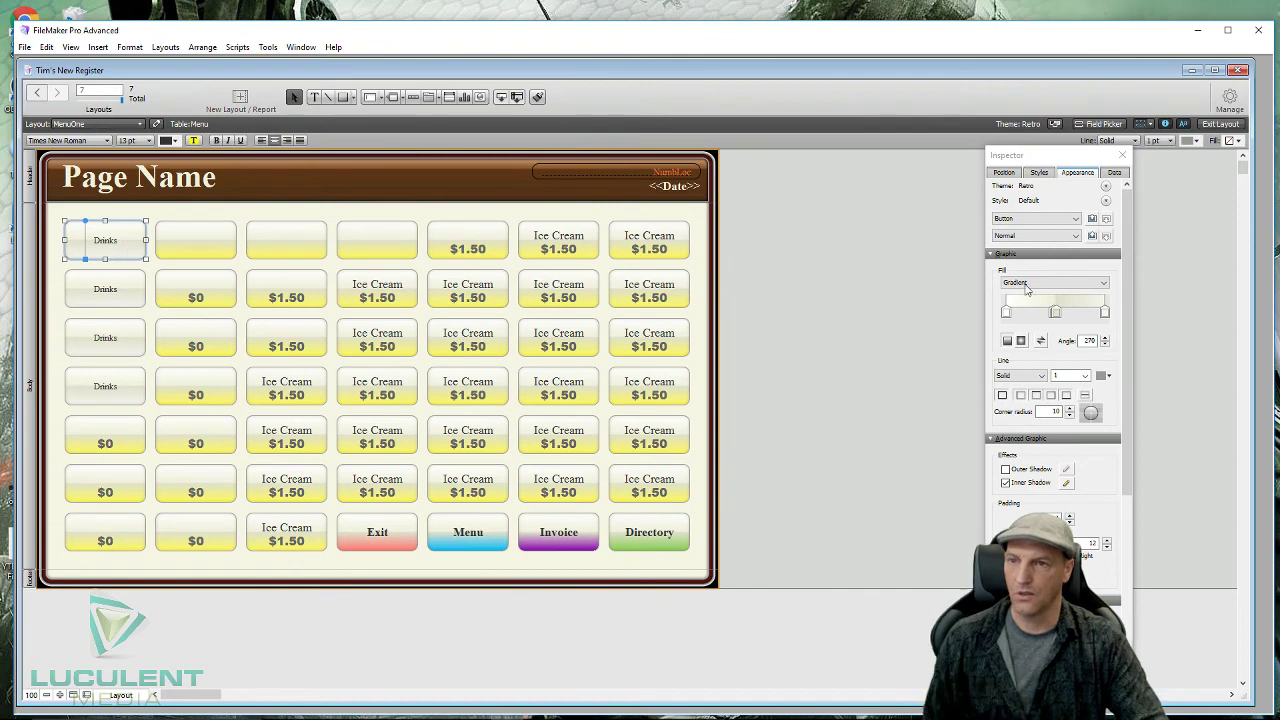
- Give the first Drinks button a salmon gradient end and the second a green one
click(1106, 313)
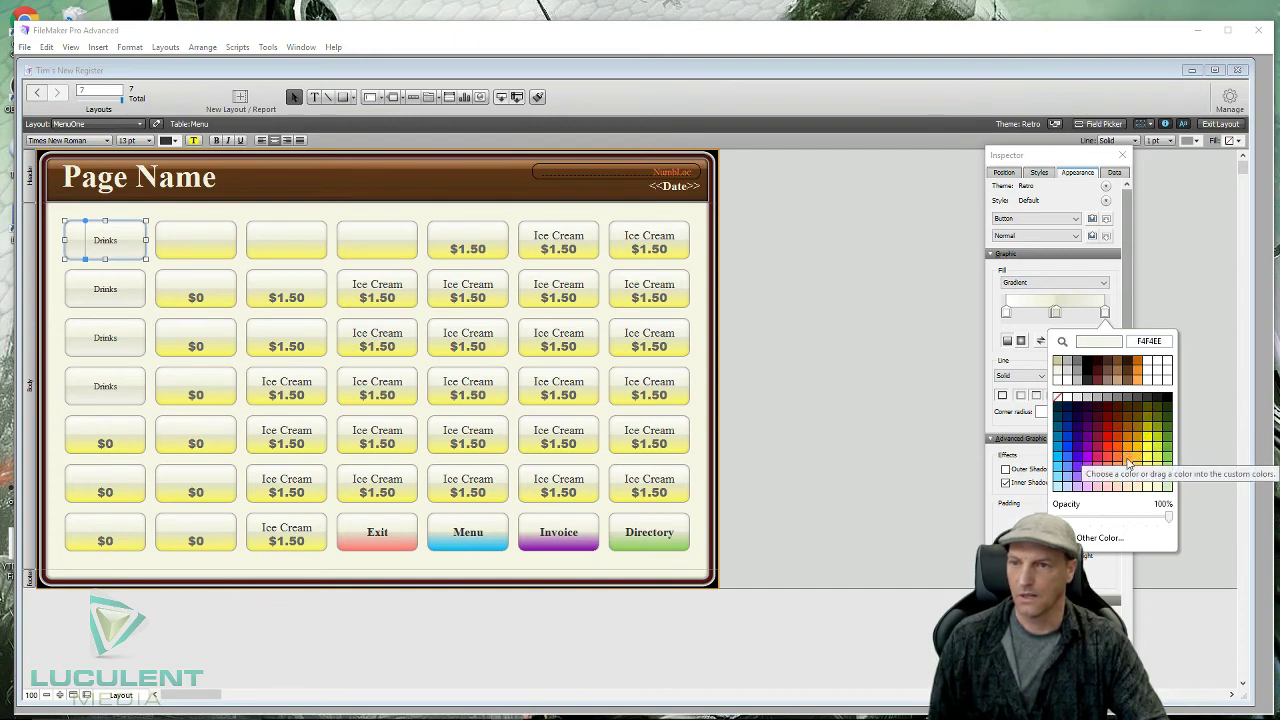
click(1068, 453)
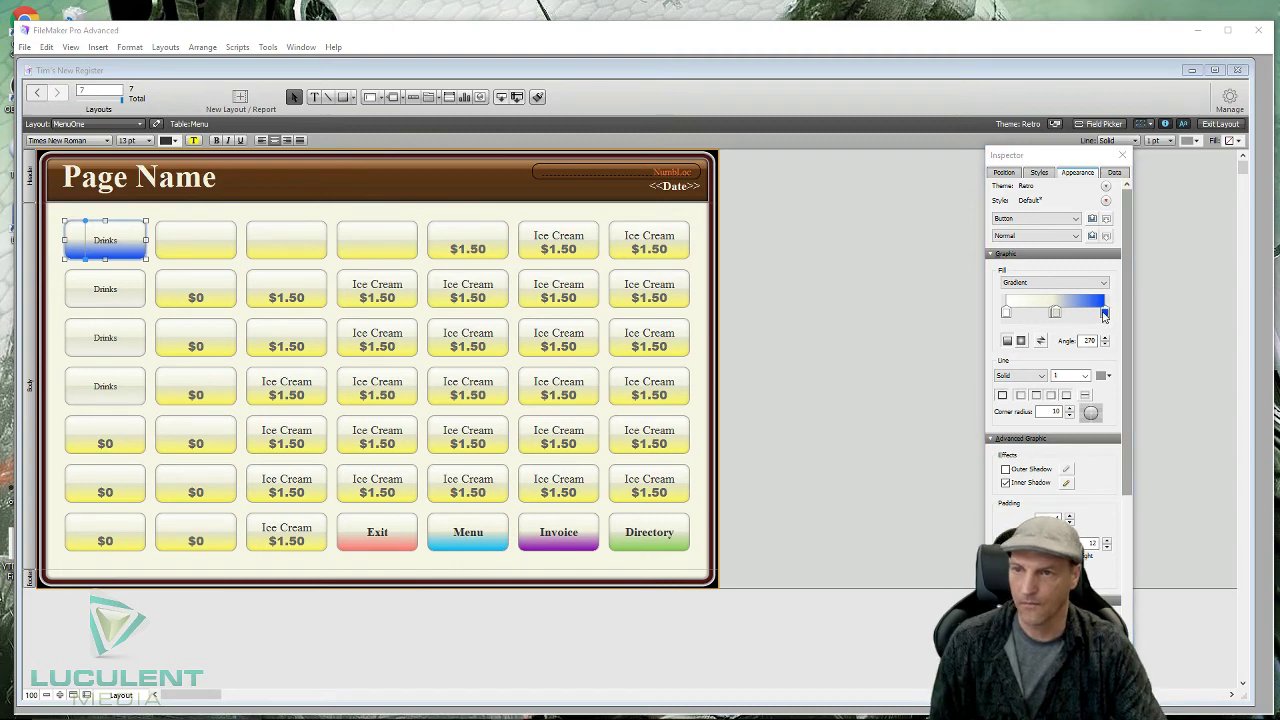
click(1105, 313)
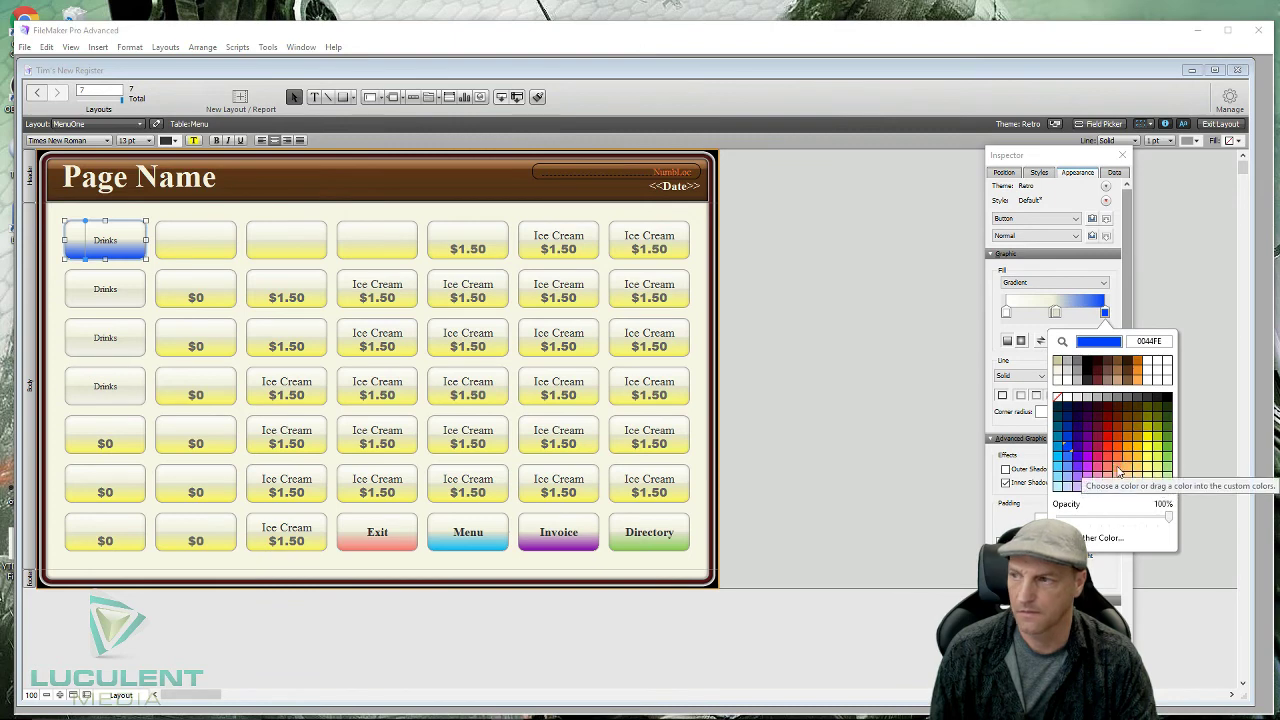
click(1119, 471)
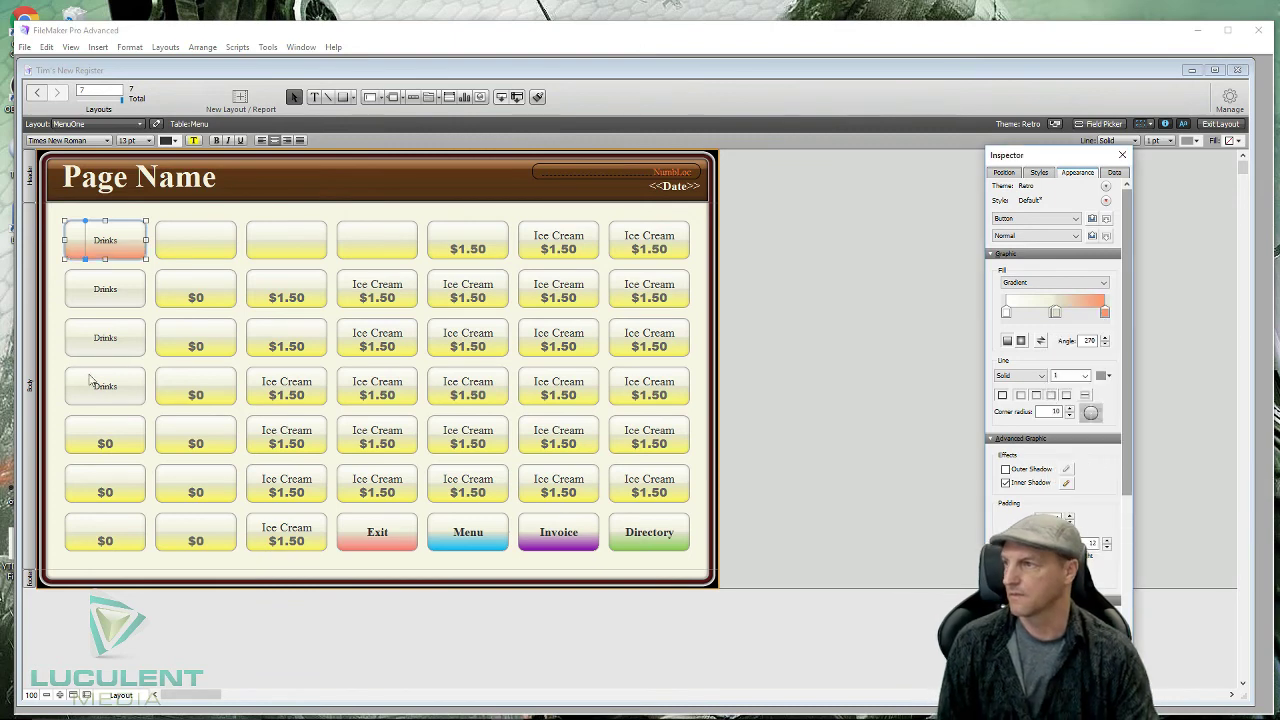
click(130, 291)
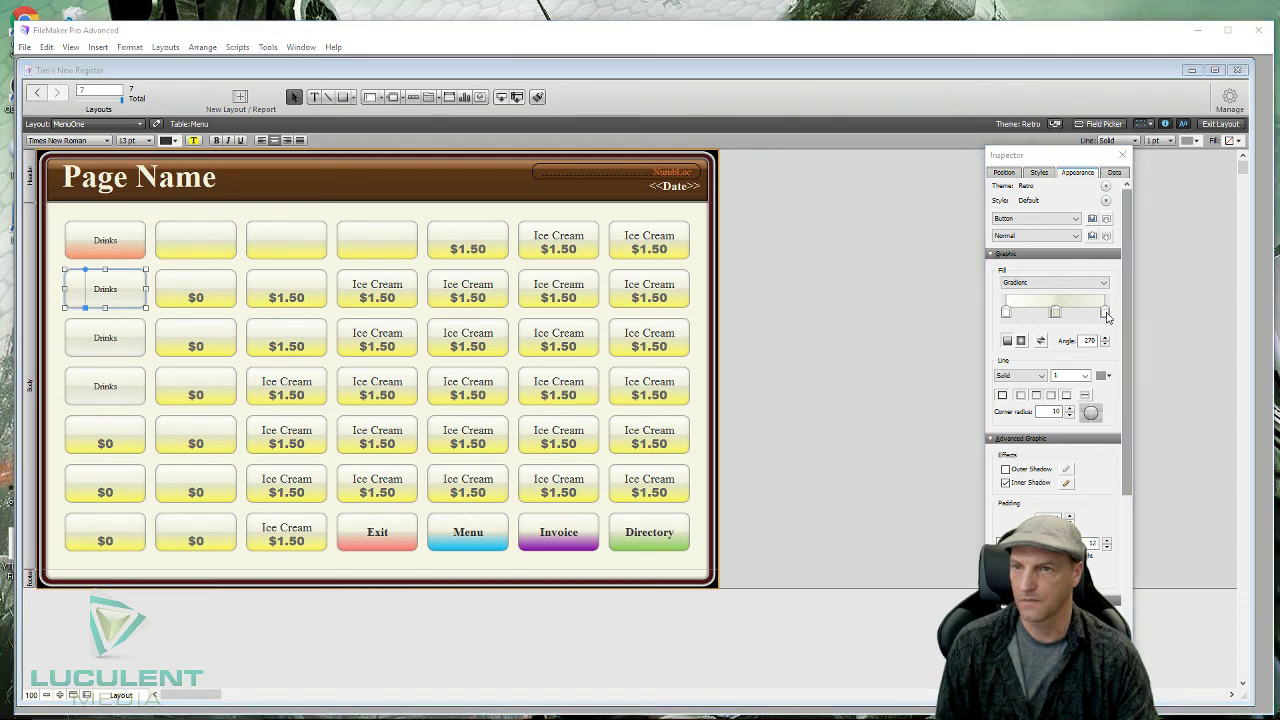
click(1106, 314)
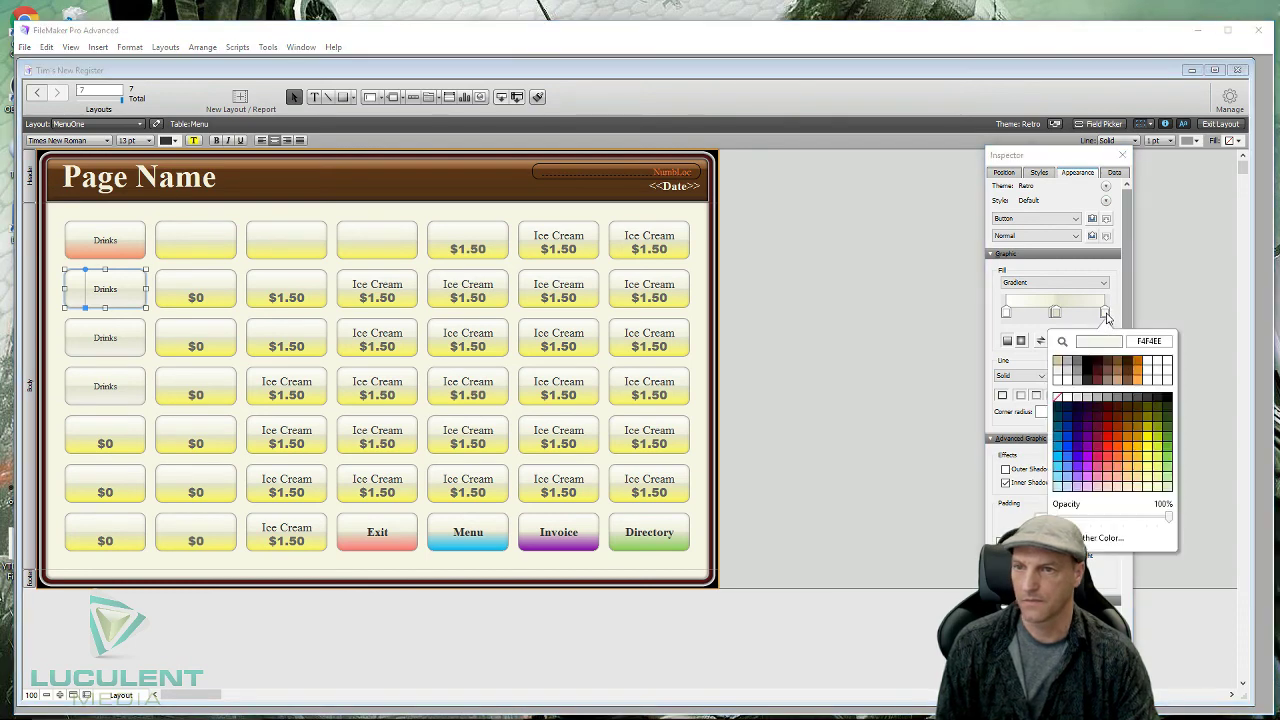
click(1162, 472)
- Give the third Drinks button a light blue gradient end and the fourth a lavender one
click(132, 341)
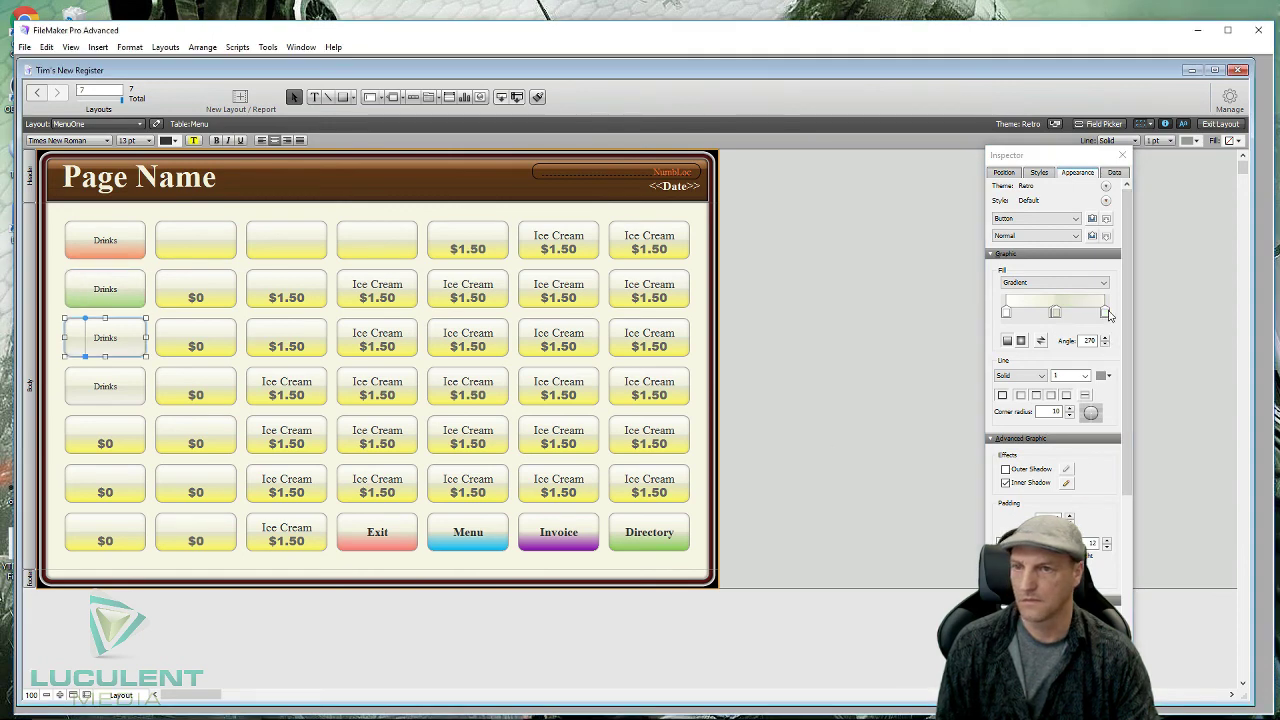
click(1105, 313)
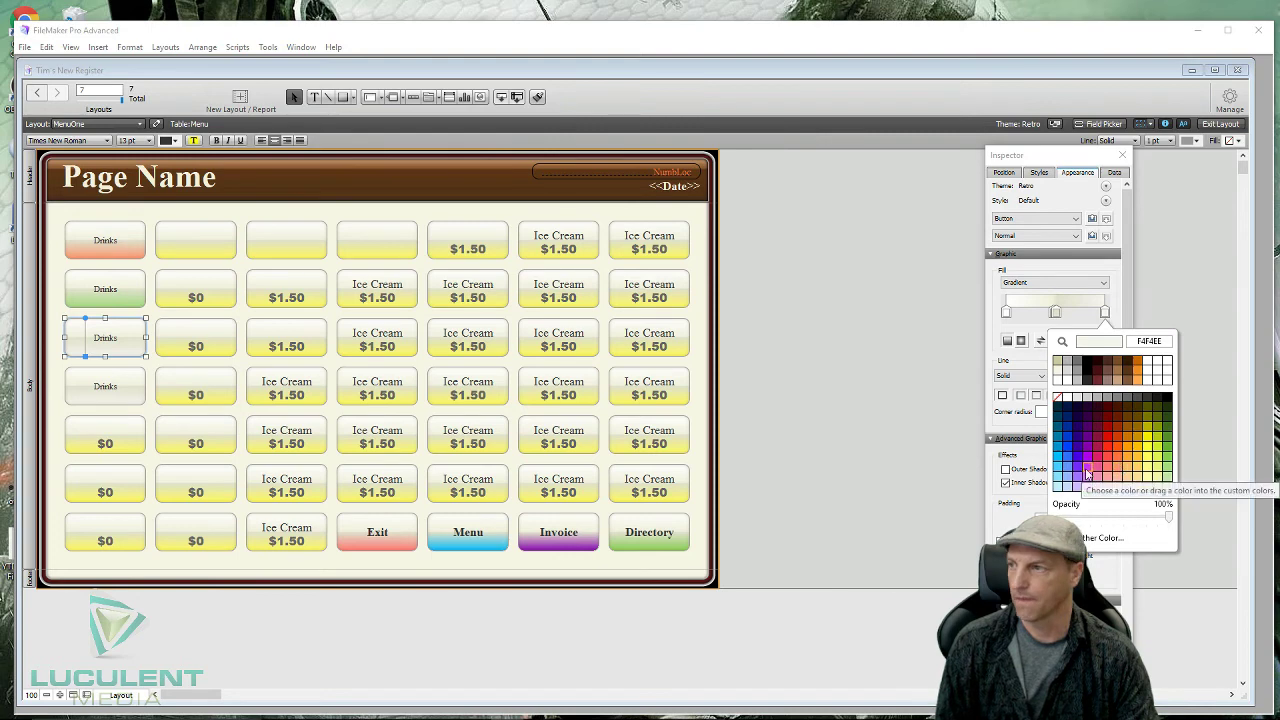
click(1087, 471)
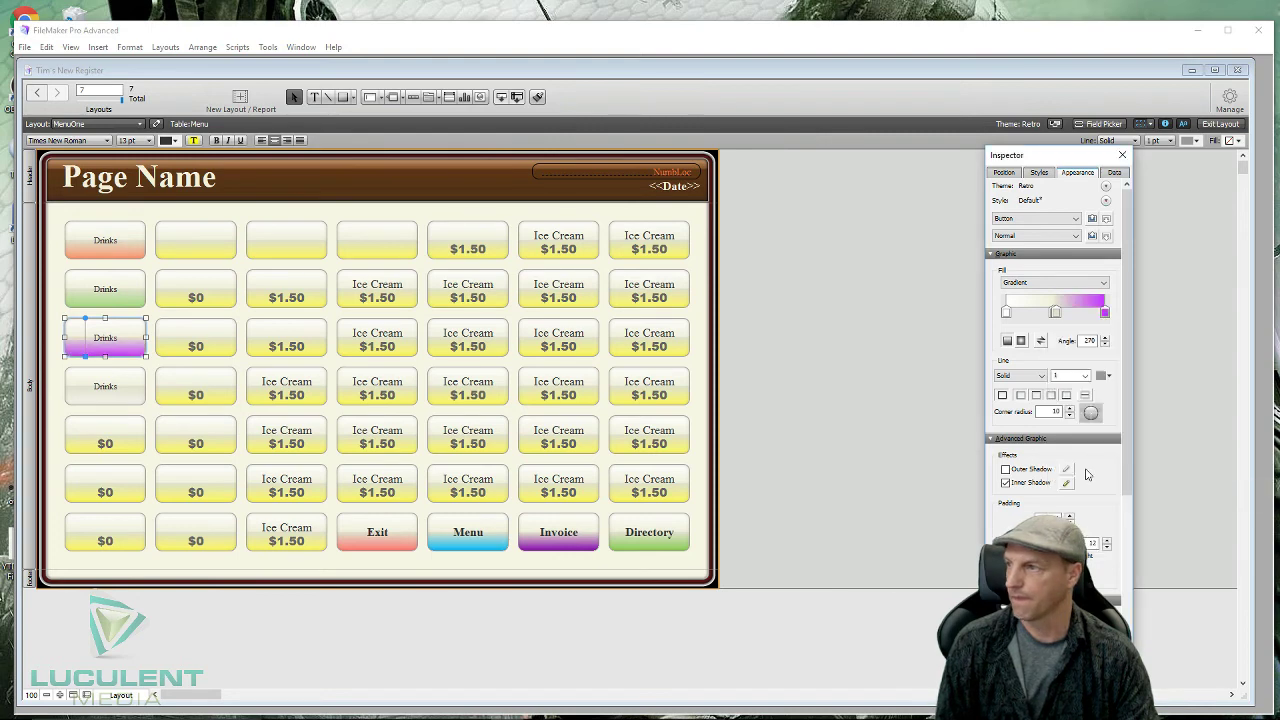
click(1105, 314)
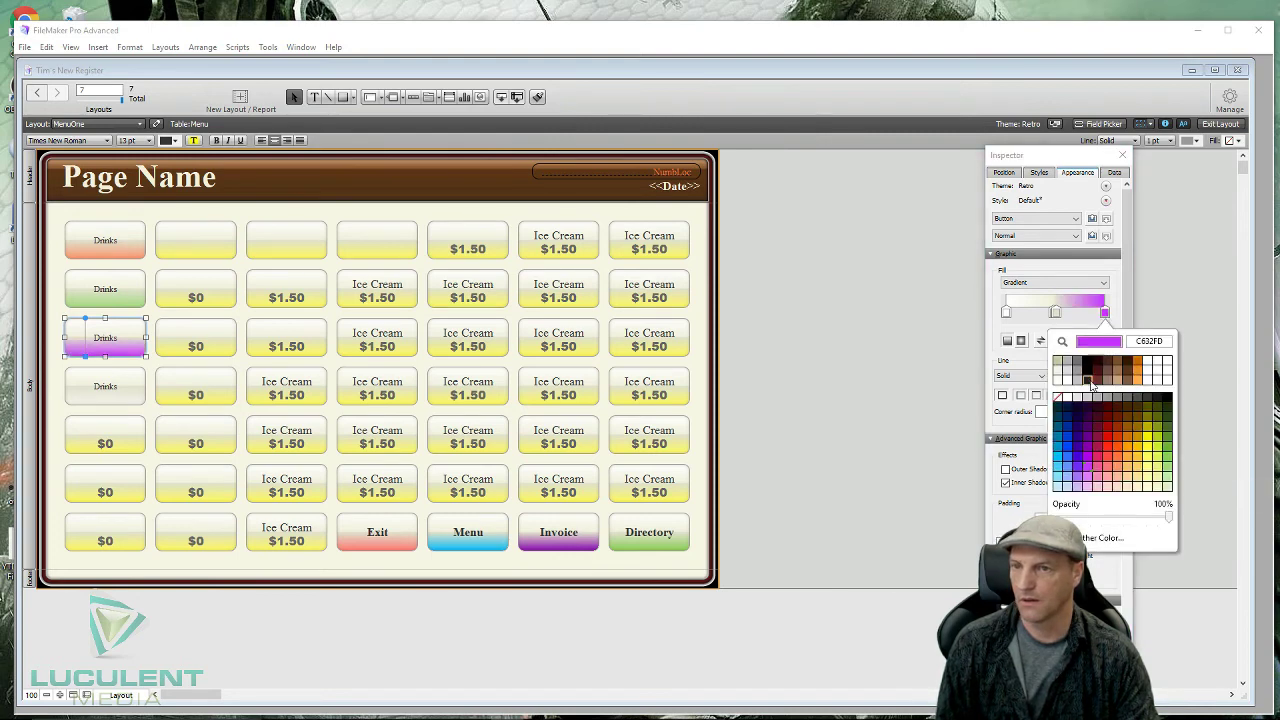
click(1057, 479)
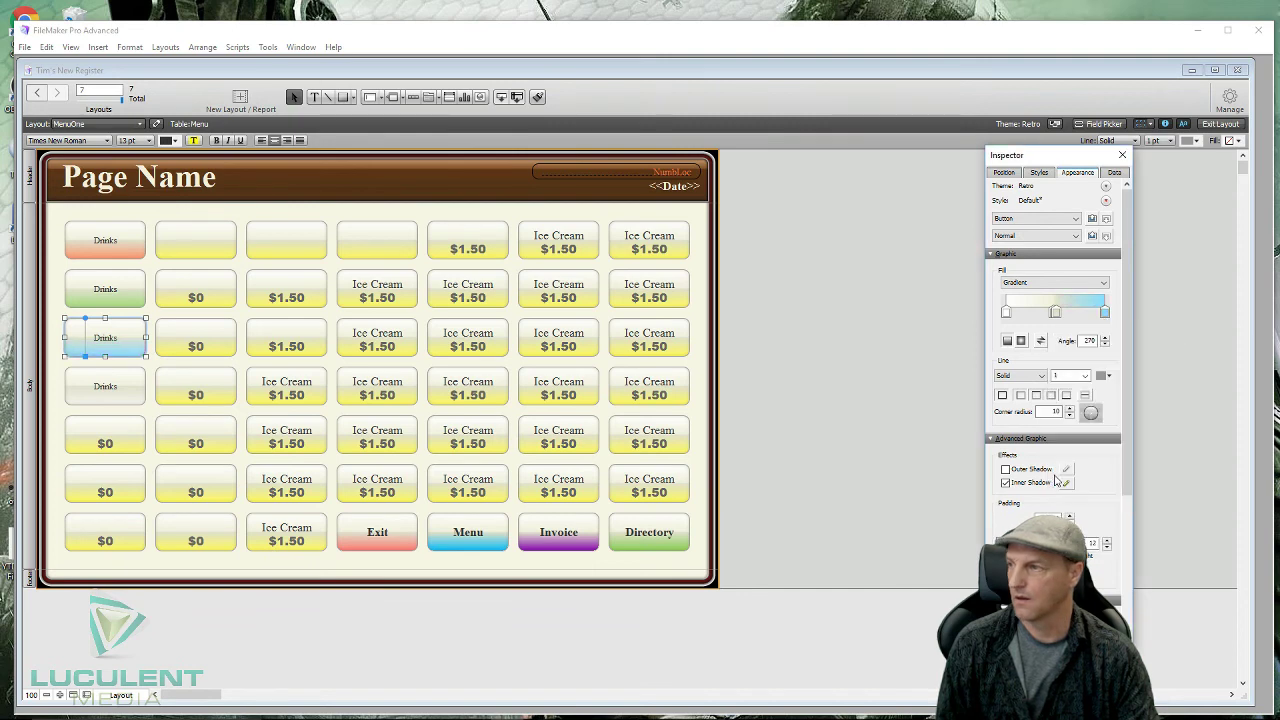
click(120, 384)
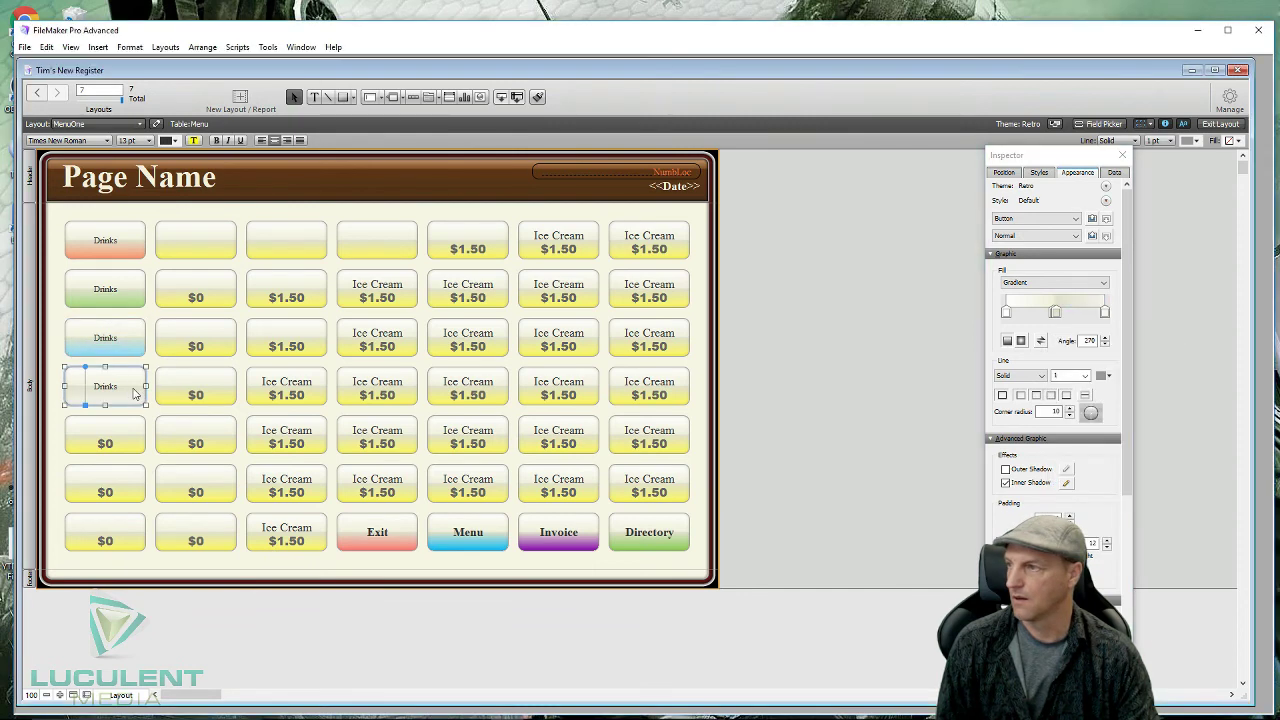
click(1105, 313)
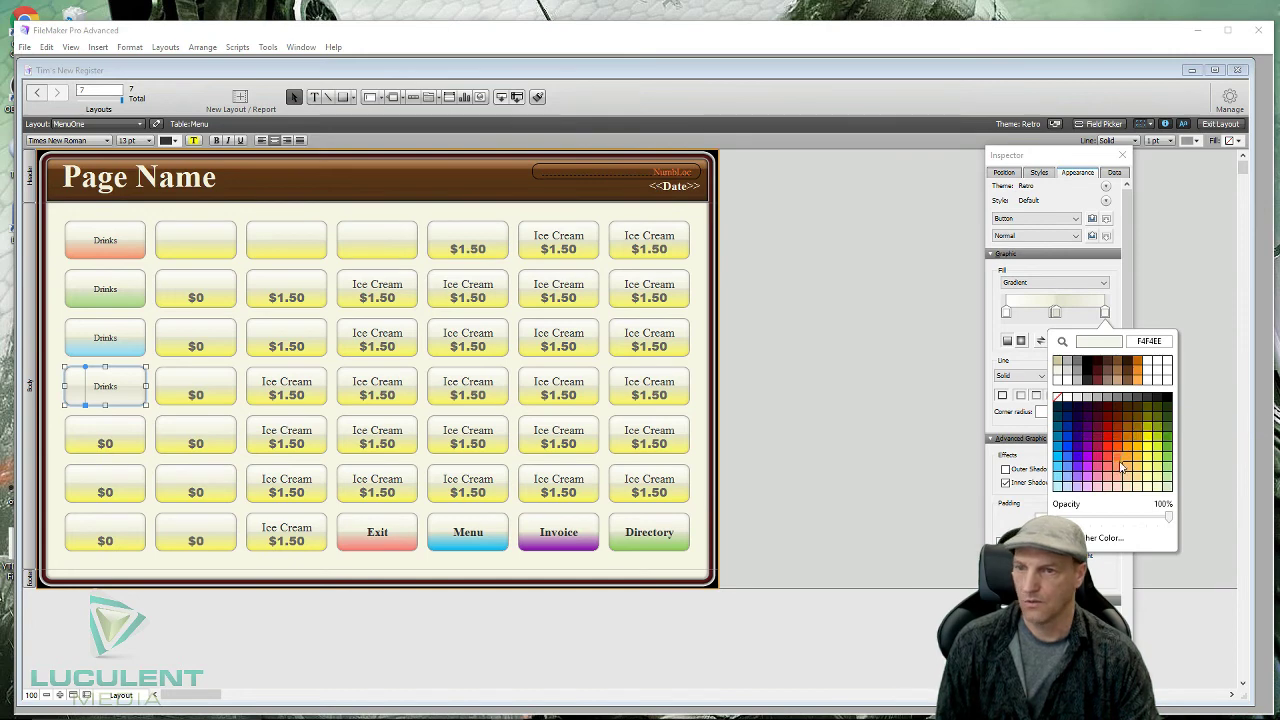
click(1078, 490)
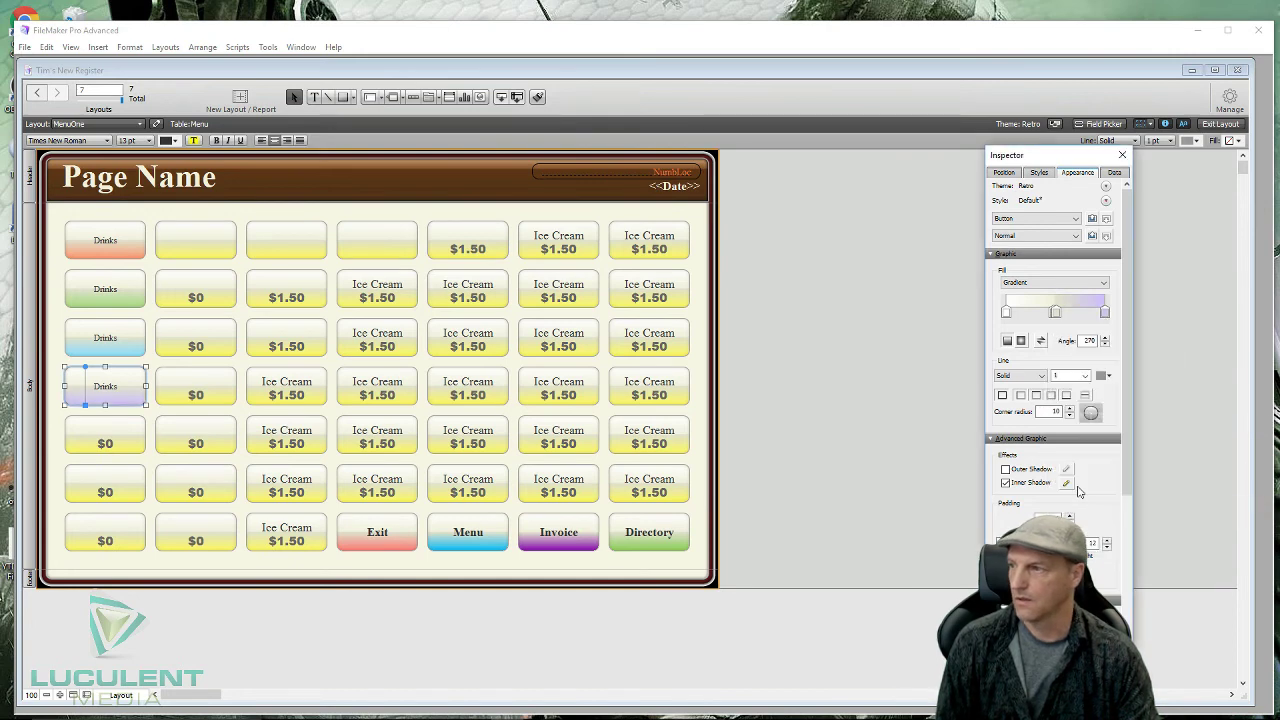
click(151, 222)
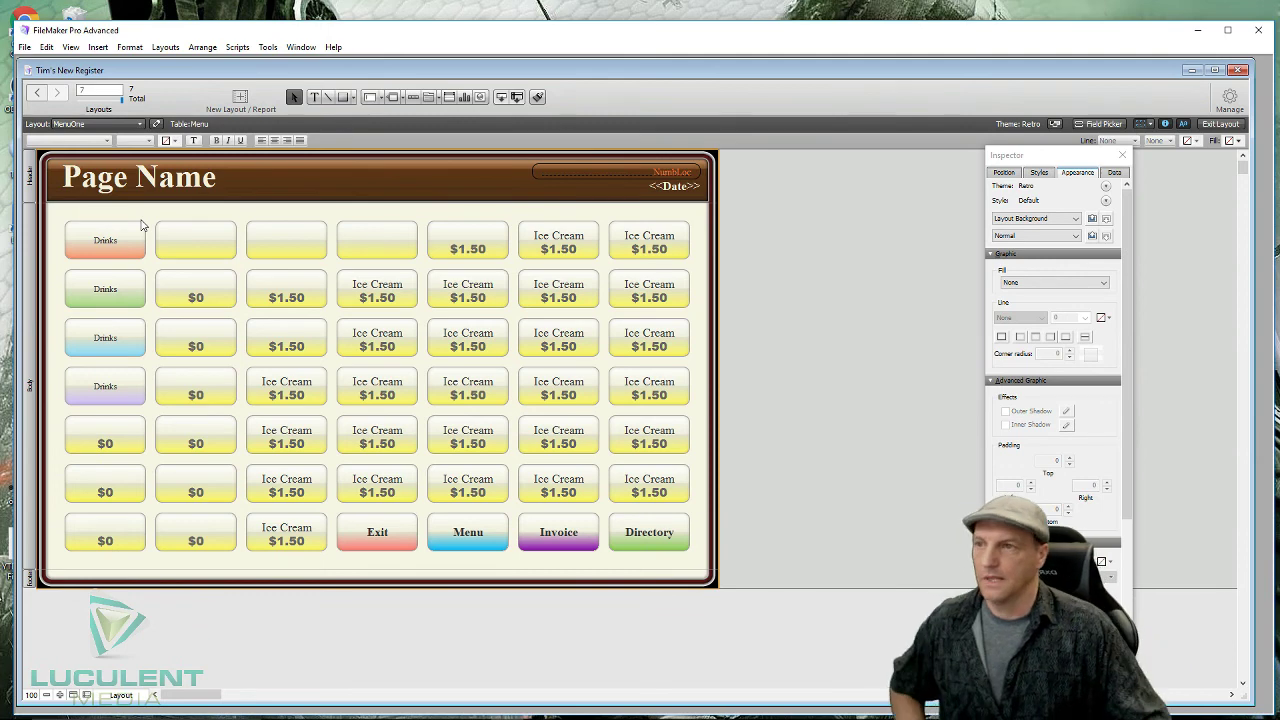
- Try each of the four Drinks buttons' popovers in Browse mode, then return to Layout mode
click(1210, 124)
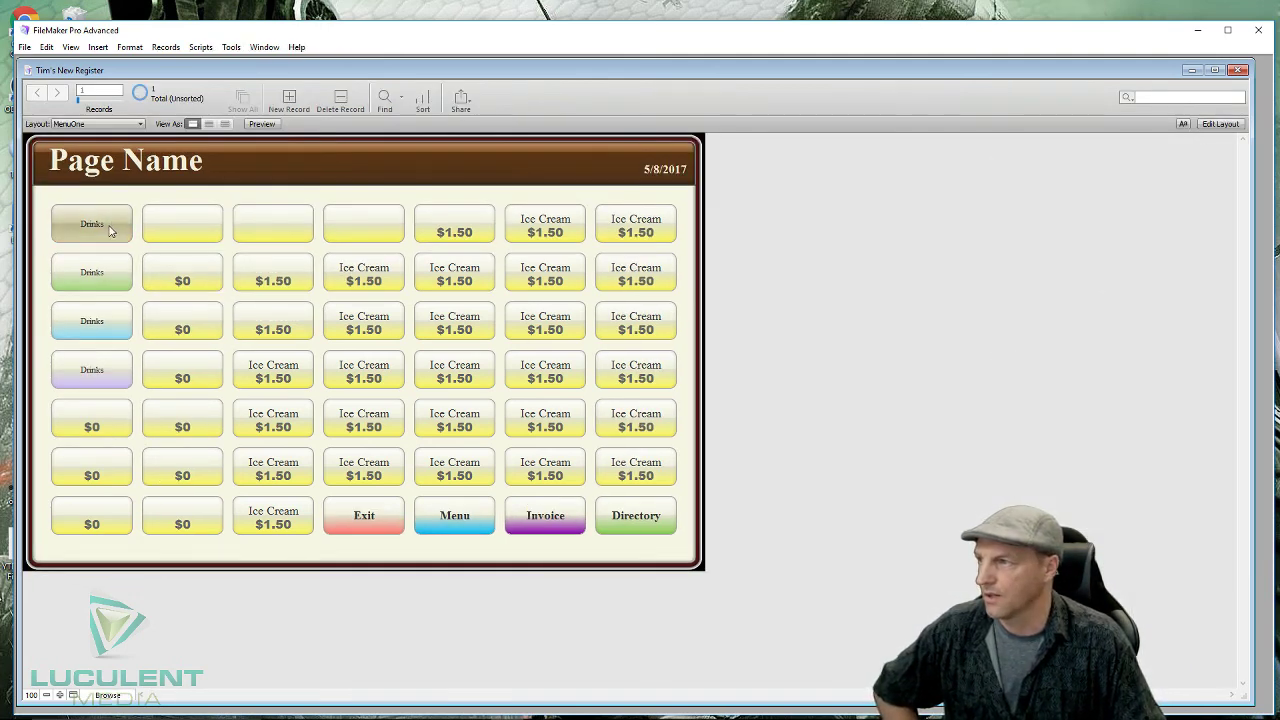
click(110, 231)
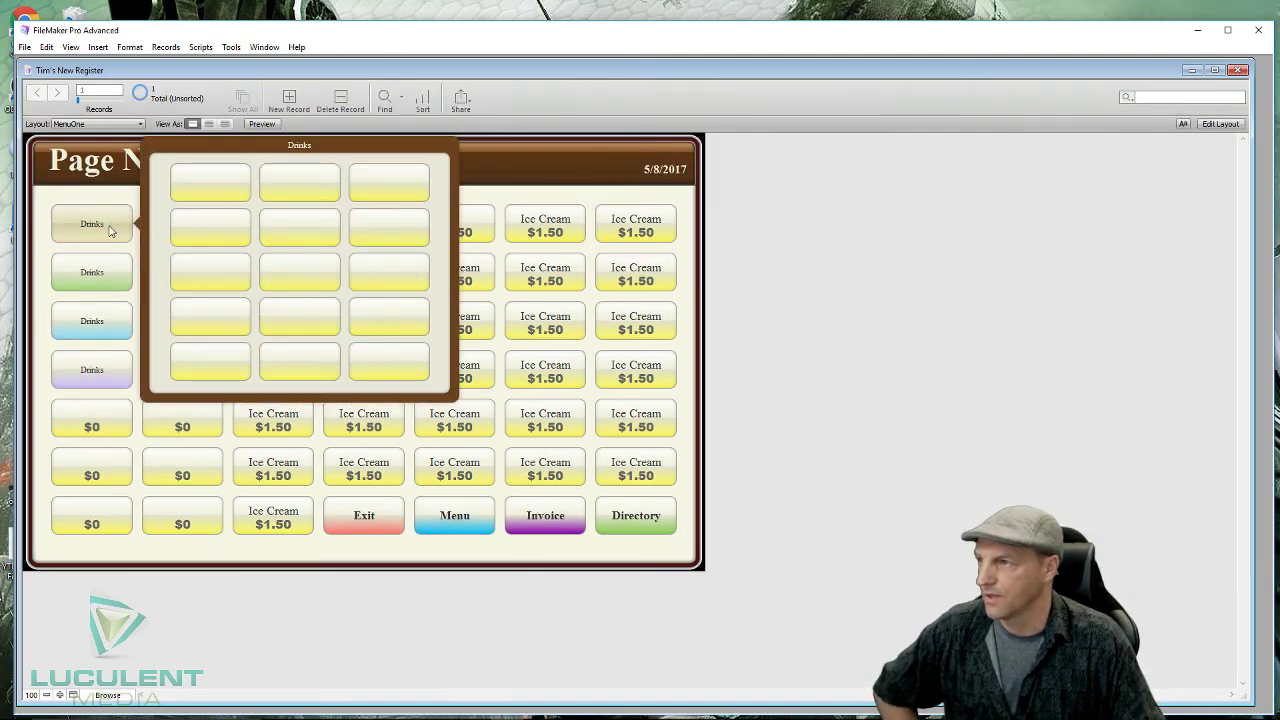
click(113, 283)
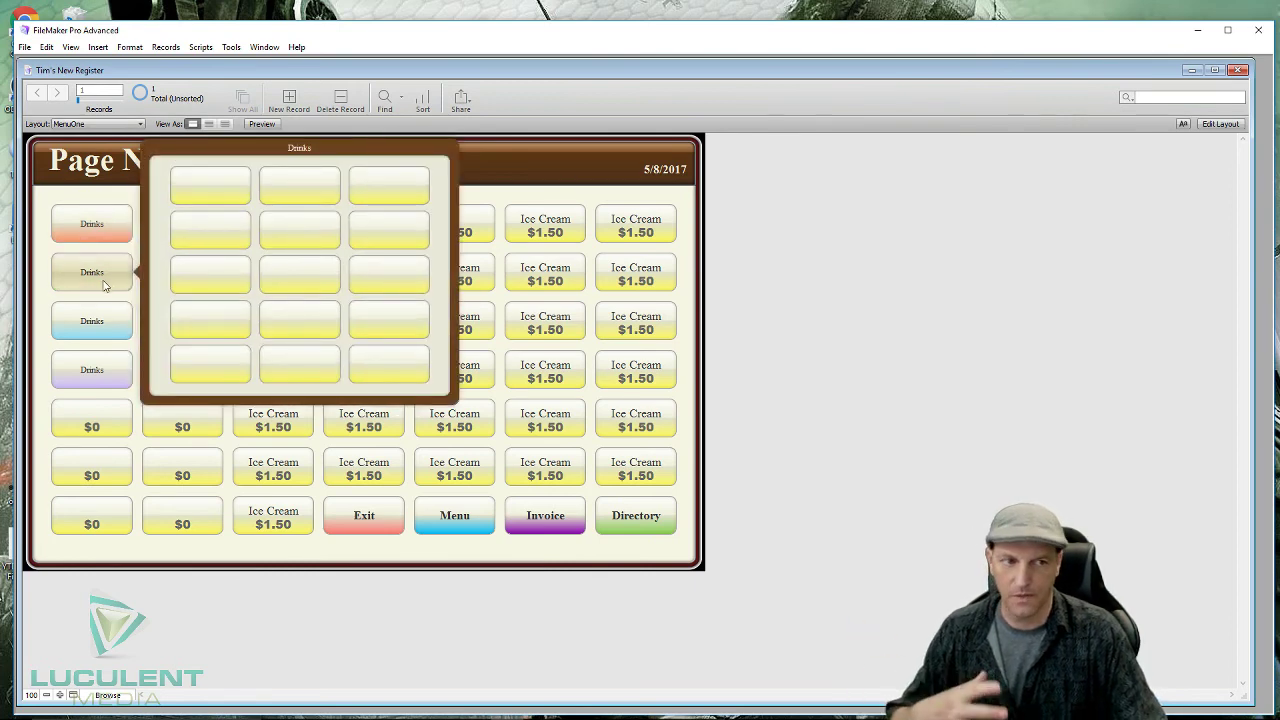
click(120, 324)
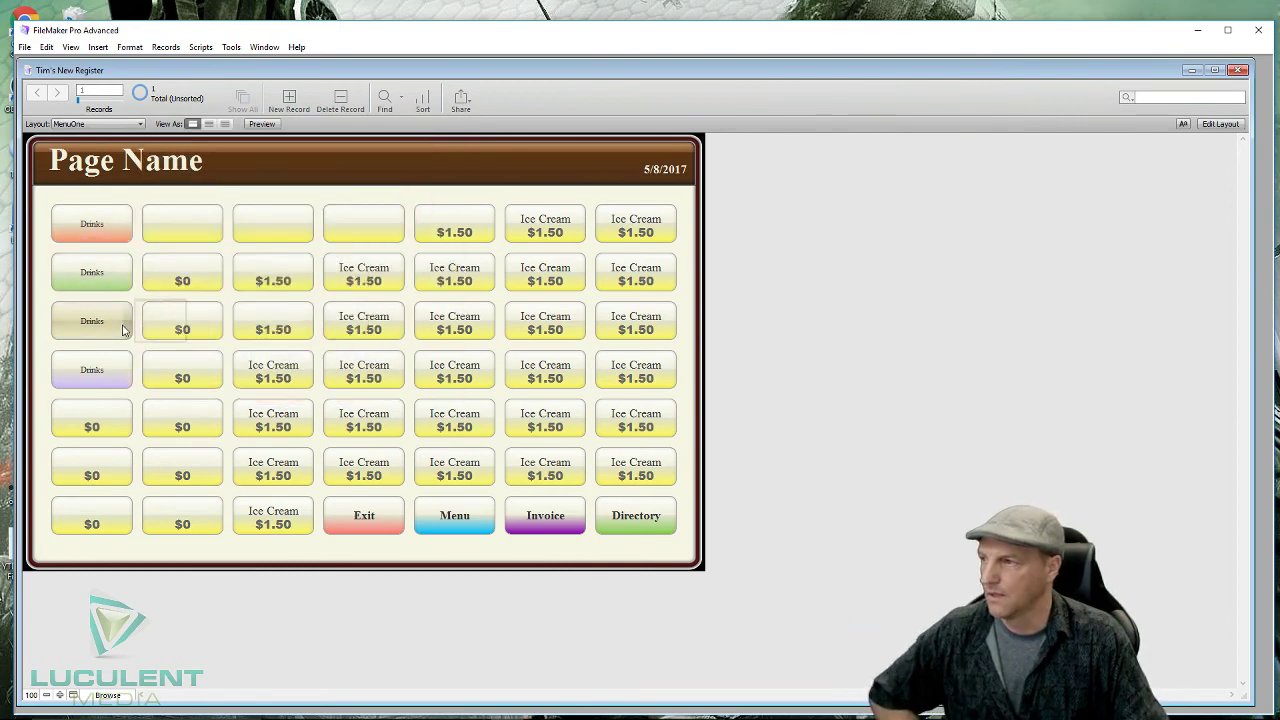
click(115, 380)
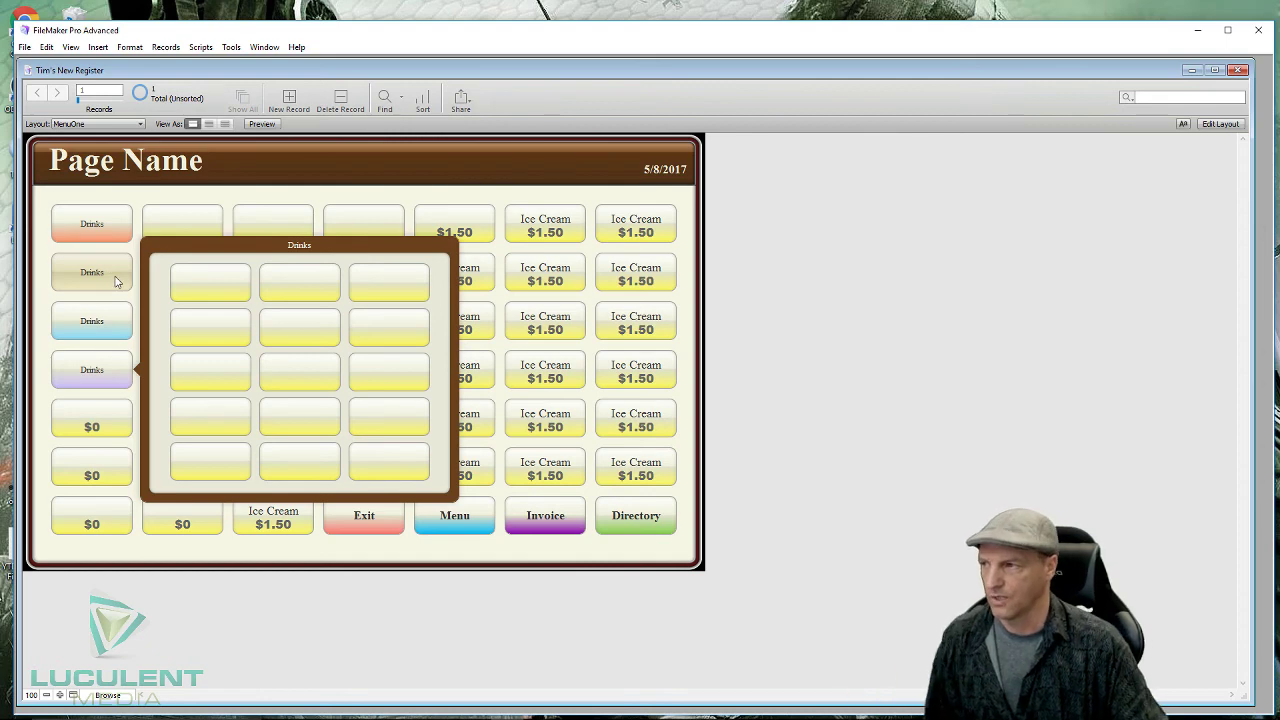
click(114, 330)
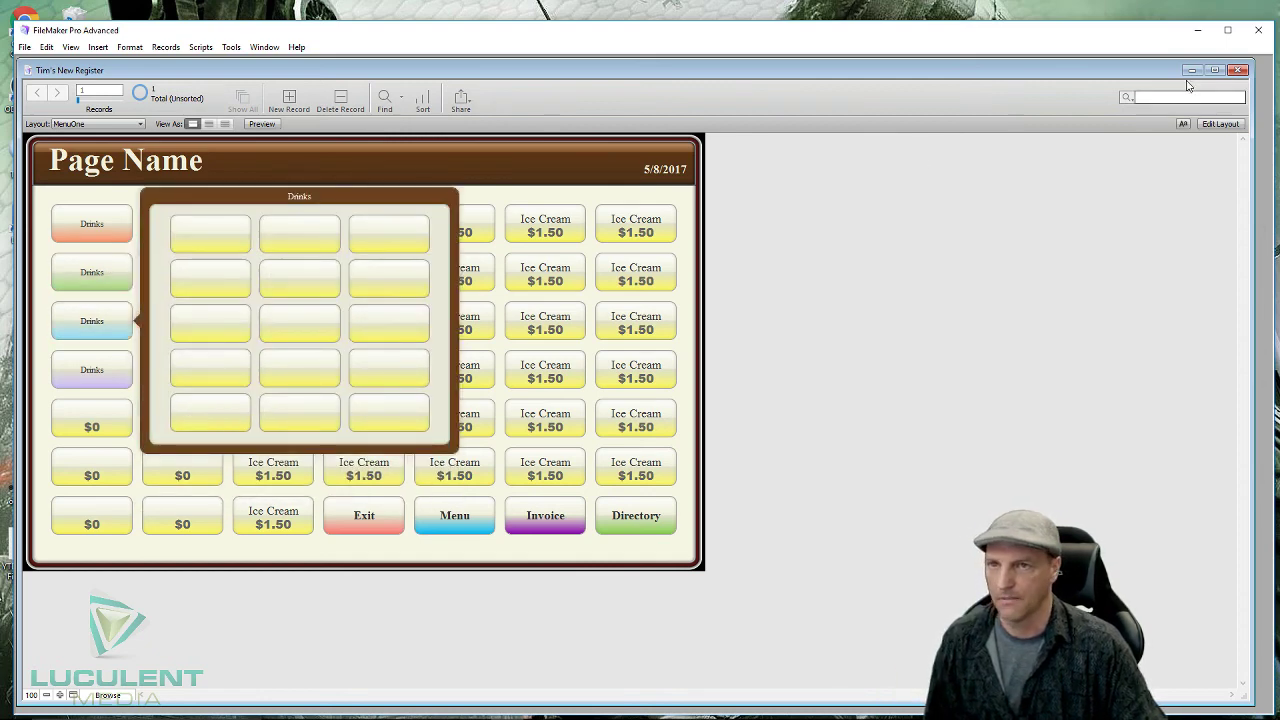
click(1220, 124)
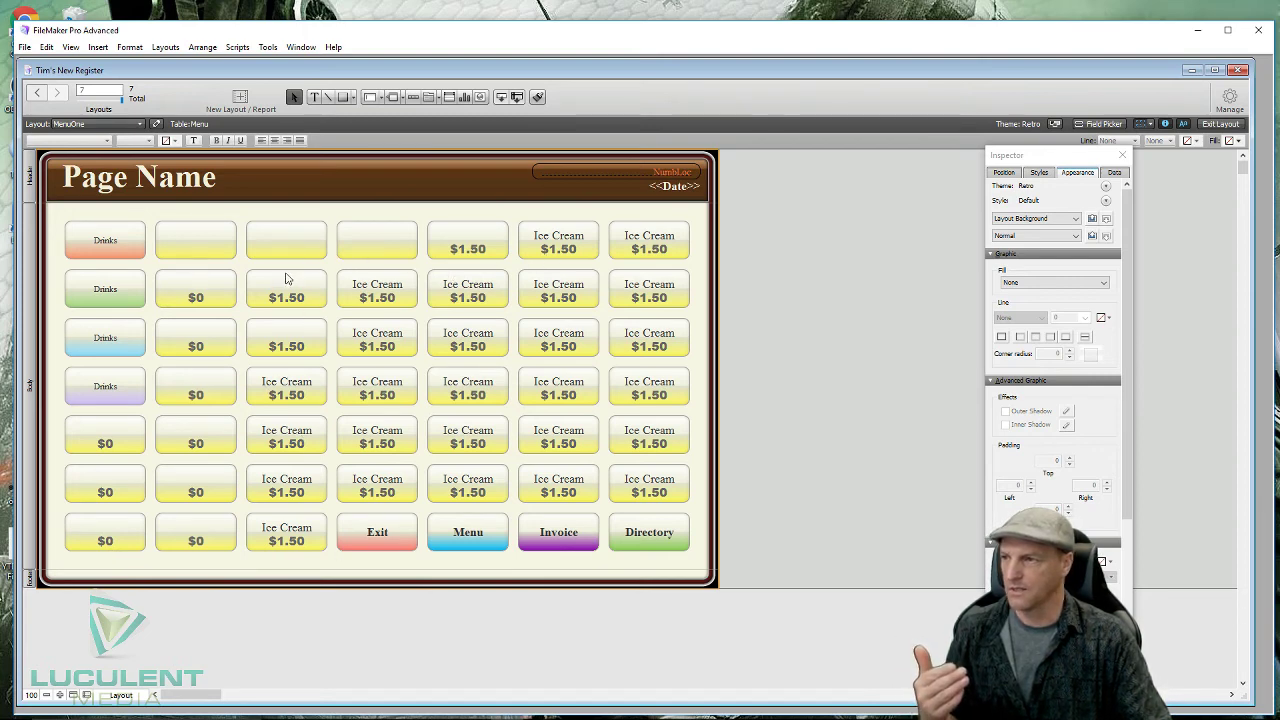
- Replace grid columns 3 and 4 with copies of the $0 button column
drag(287, 268, 287, 567)
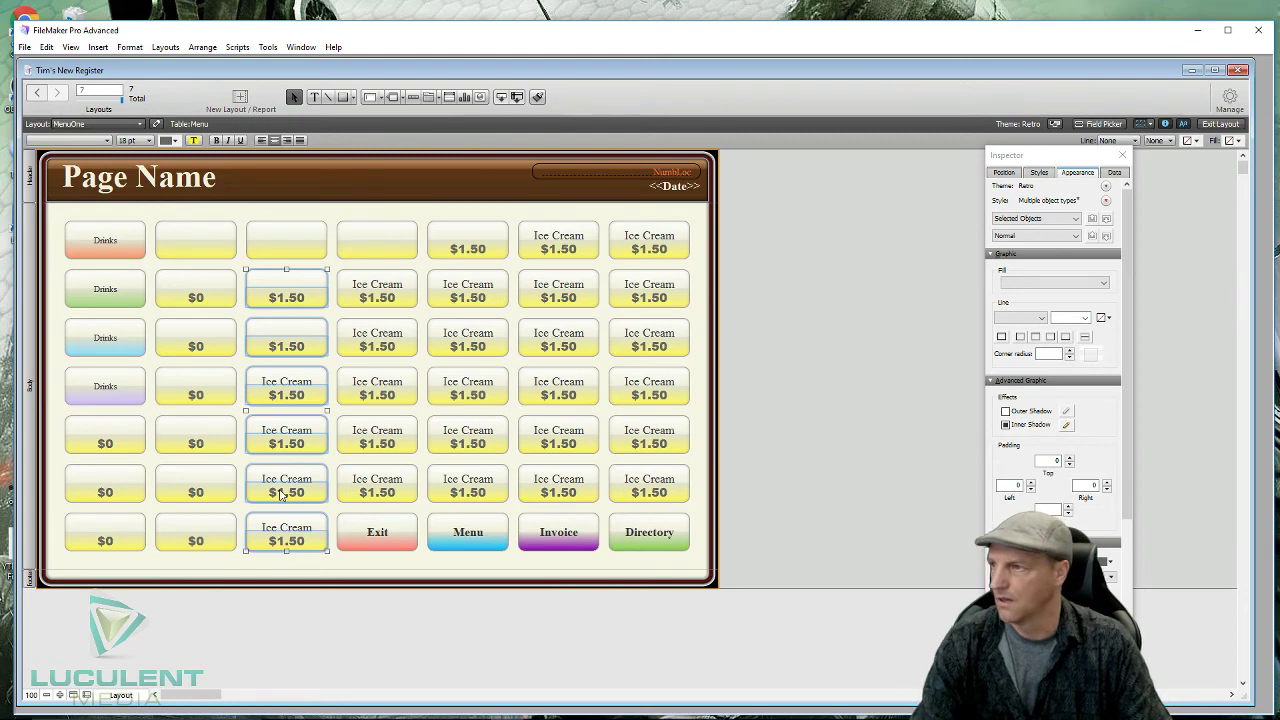
key(Delete)
drag(196, 268, 175, 555)
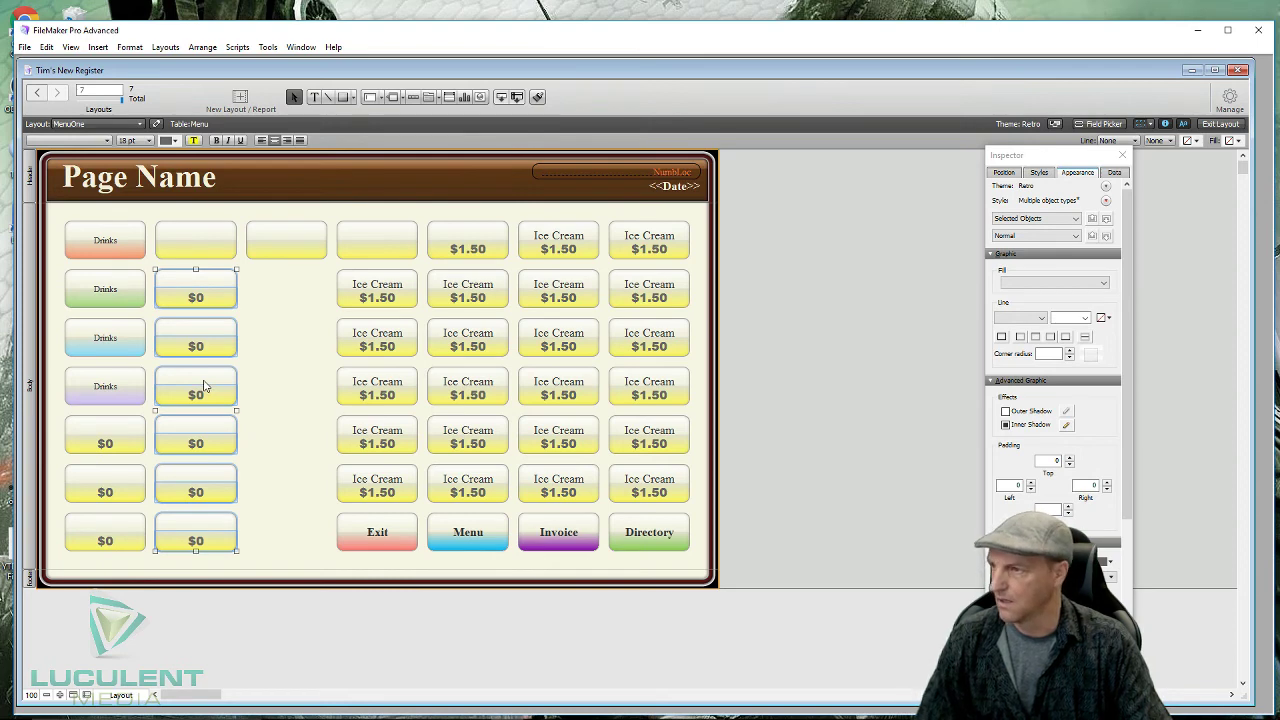
drag(203, 386, 270, 390)
drag(285, 385, 297, 389)
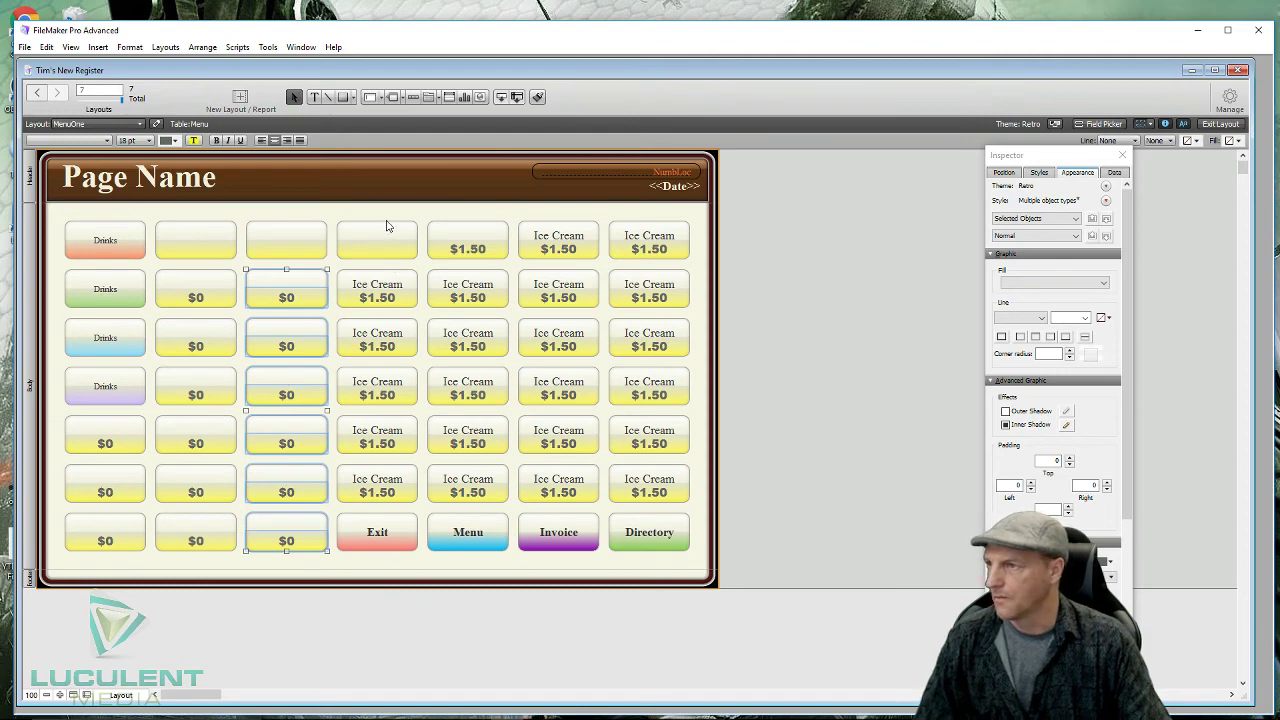
drag(385, 218, 362, 505)
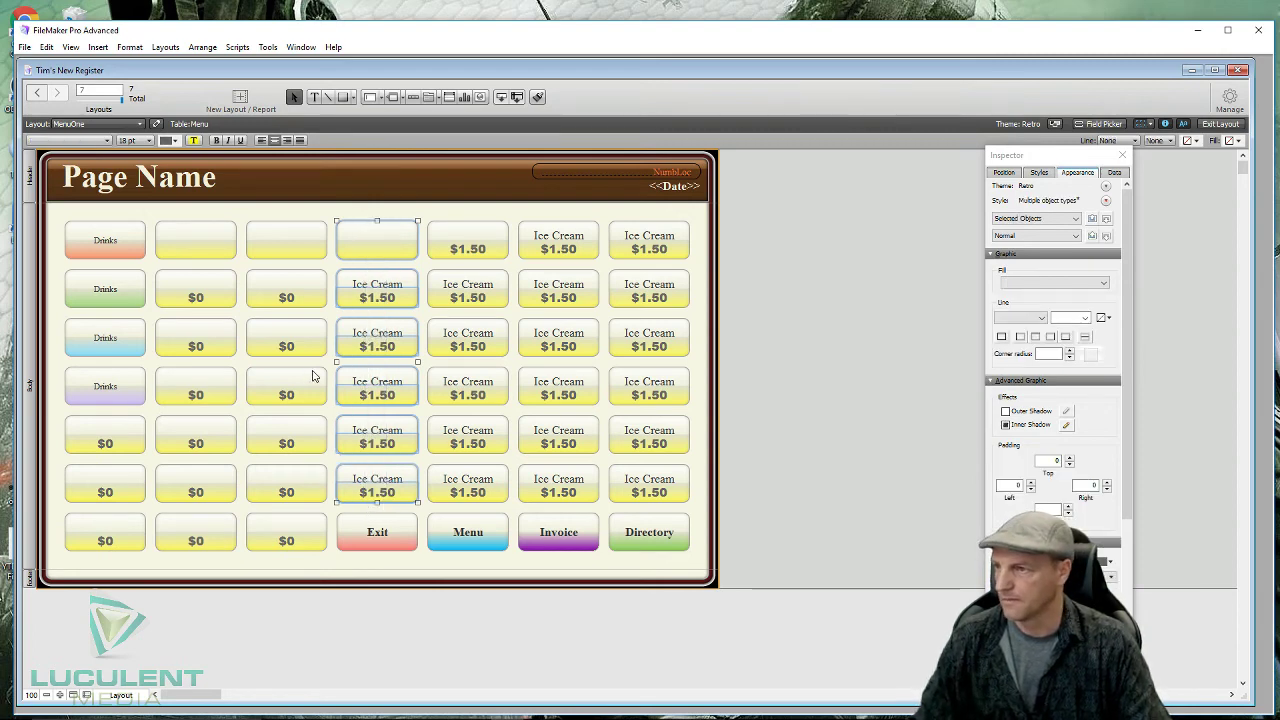
key(Delete)
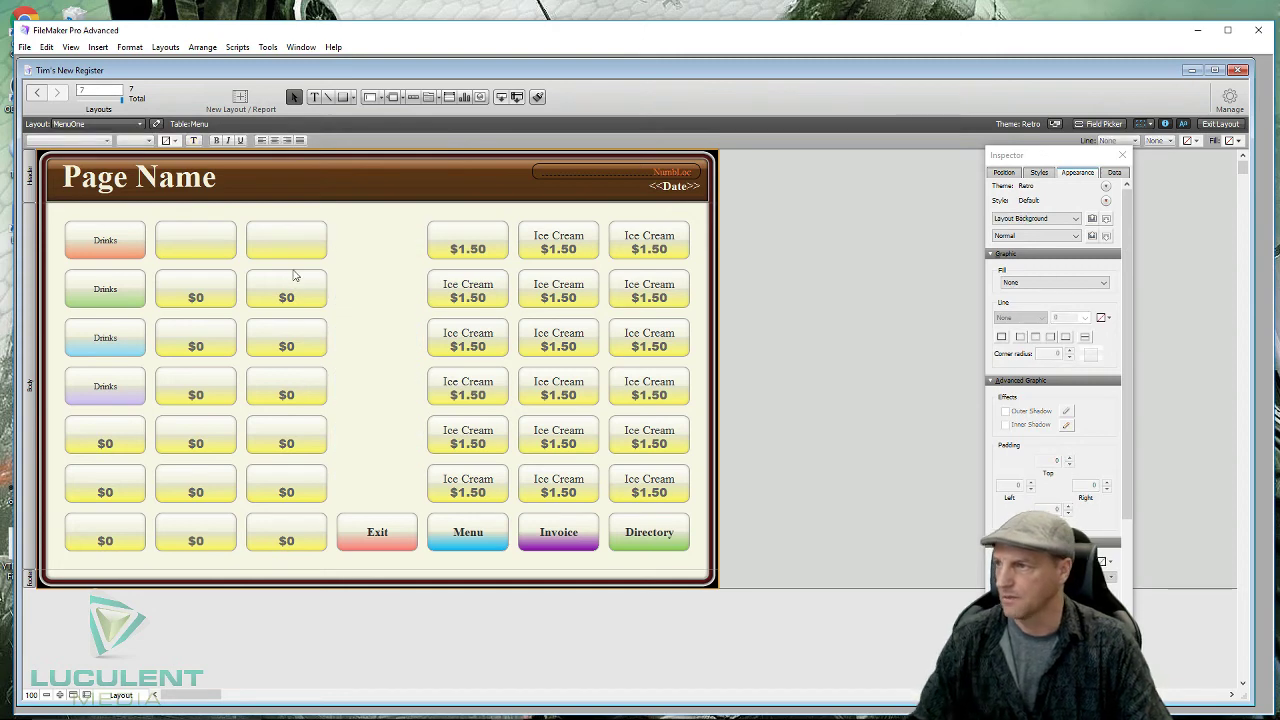
drag(291, 271, 272, 552)
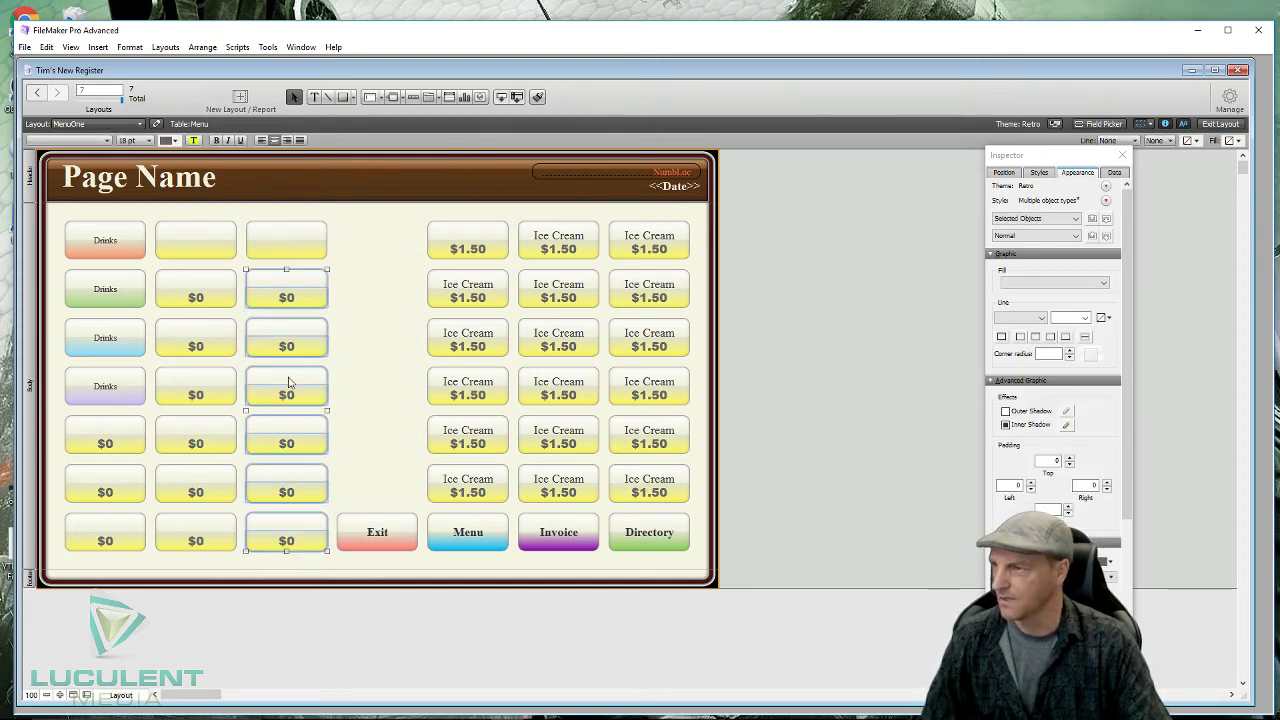
drag(289, 382, 381, 333)
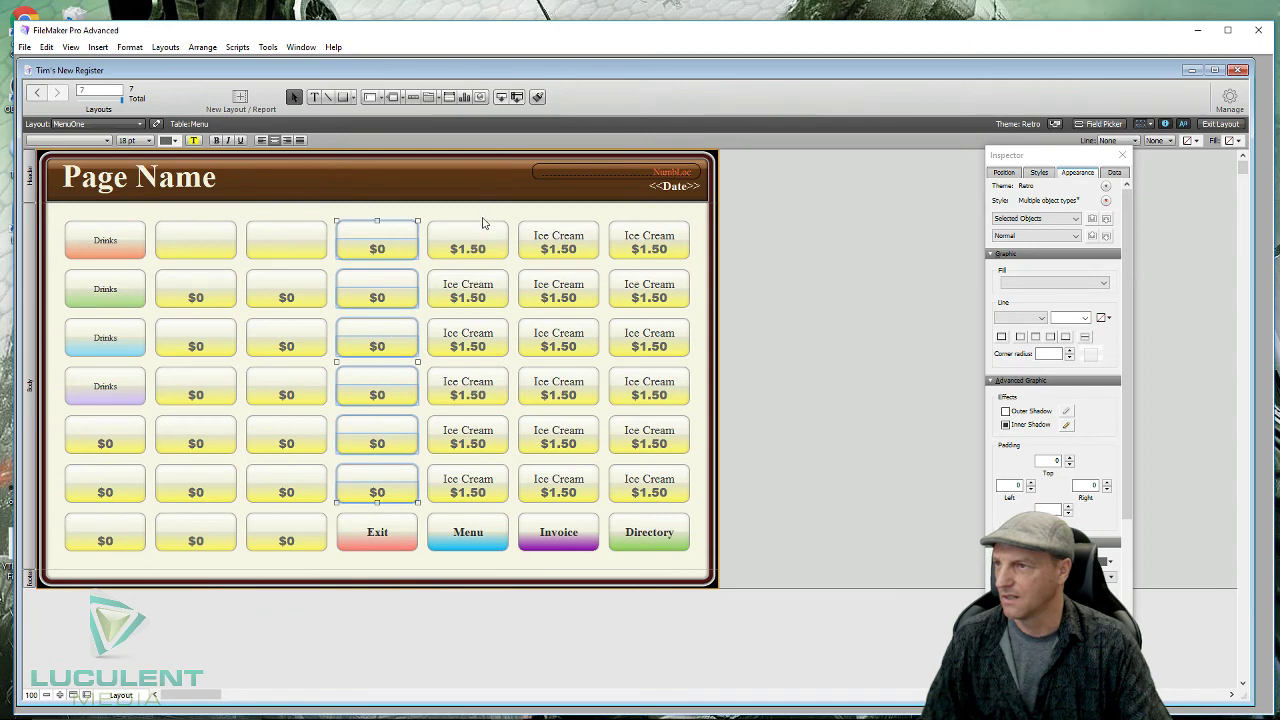
- Replace the Ice Cream buttons in columns 5, 6 and the last column with $0 button copies
drag(483, 223, 468, 500)
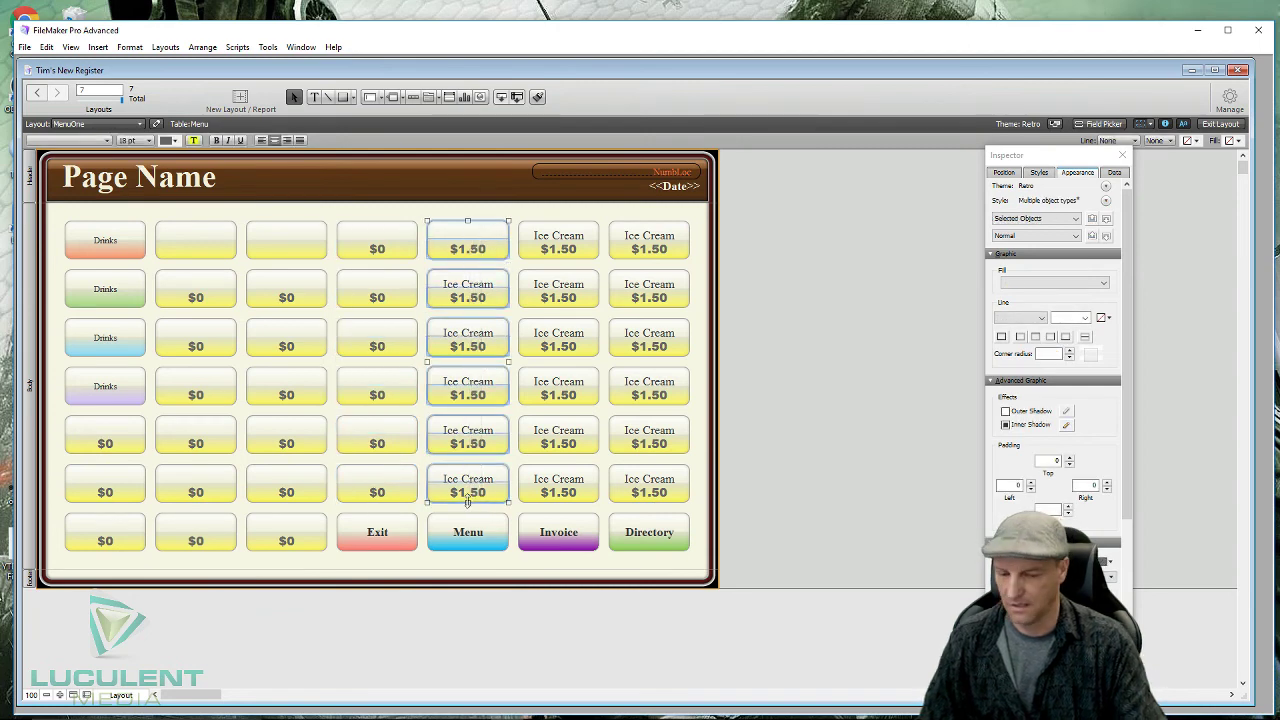
key(Delete)
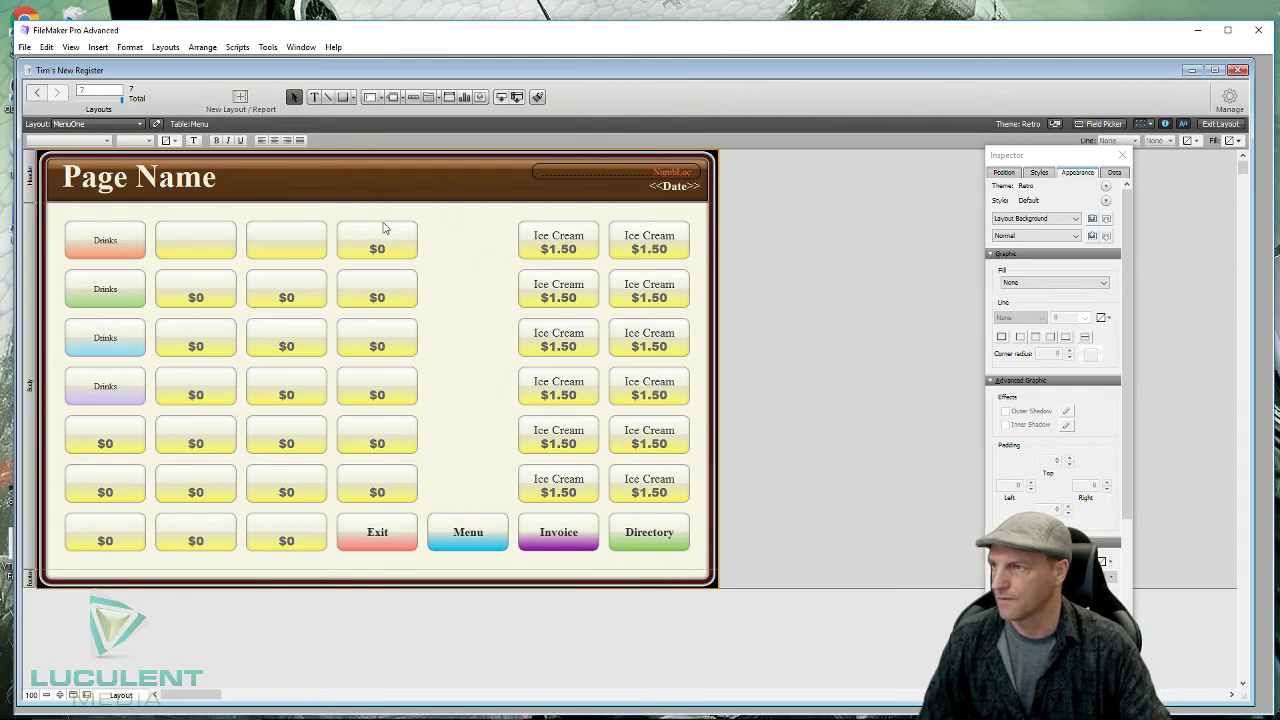
drag(381, 214, 371, 505)
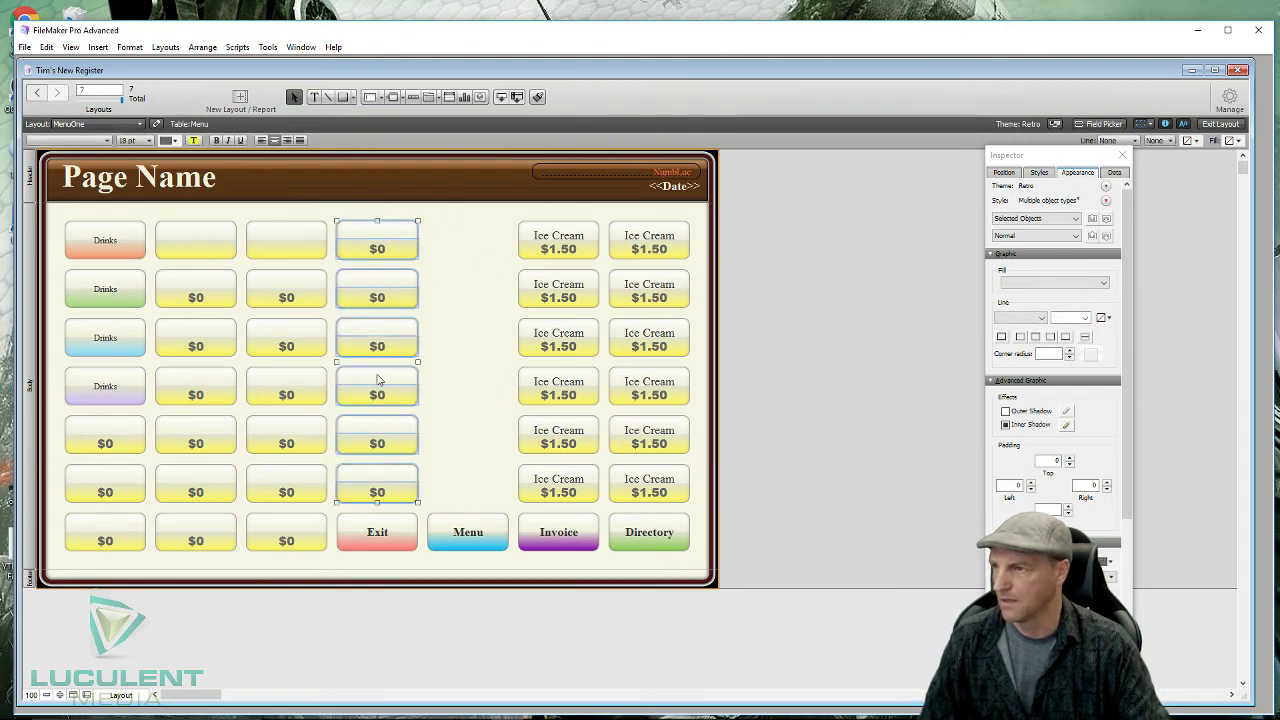
drag(378, 379, 475, 388)
drag(568, 219, 549, 508)
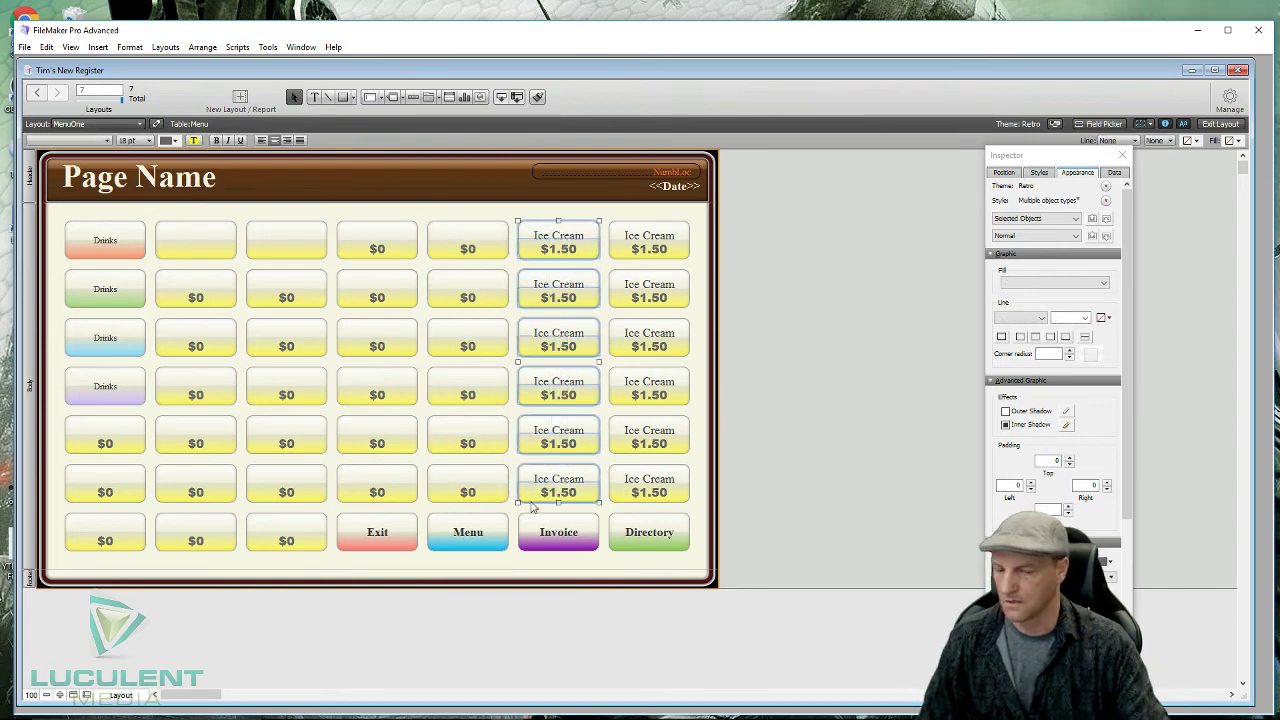
key(Delete)
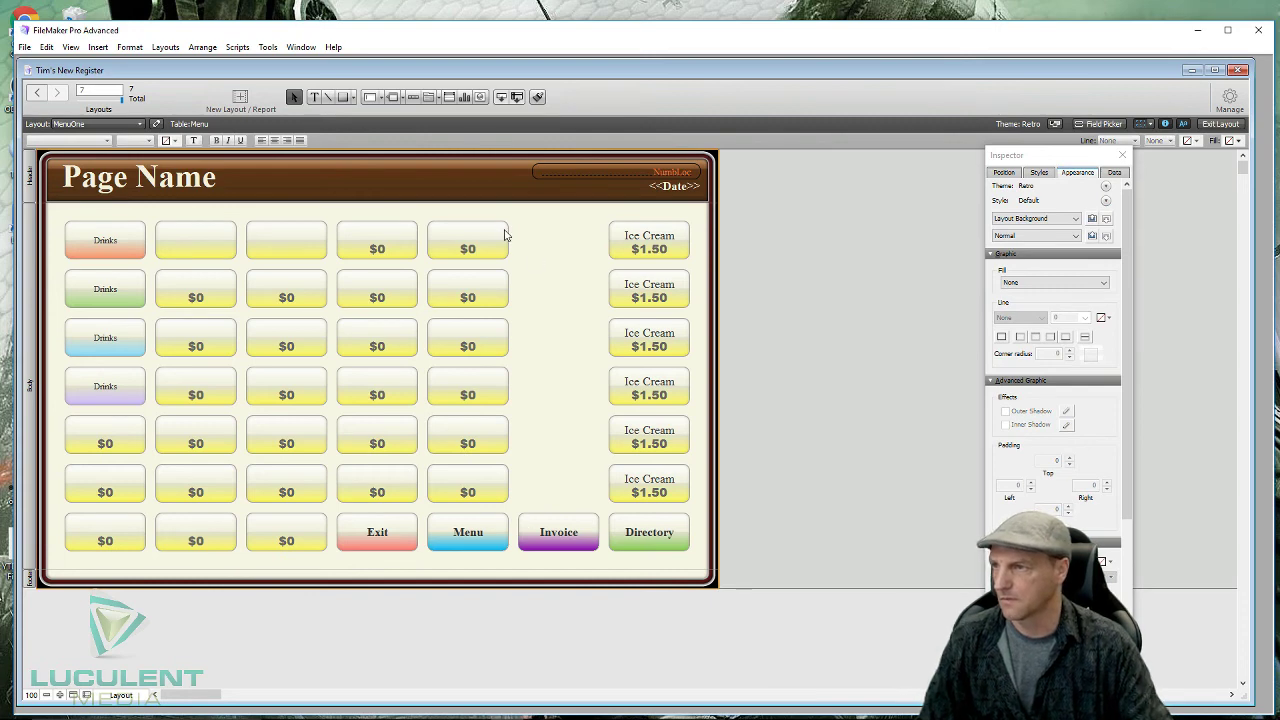
drag(474, 211, 468, 512)
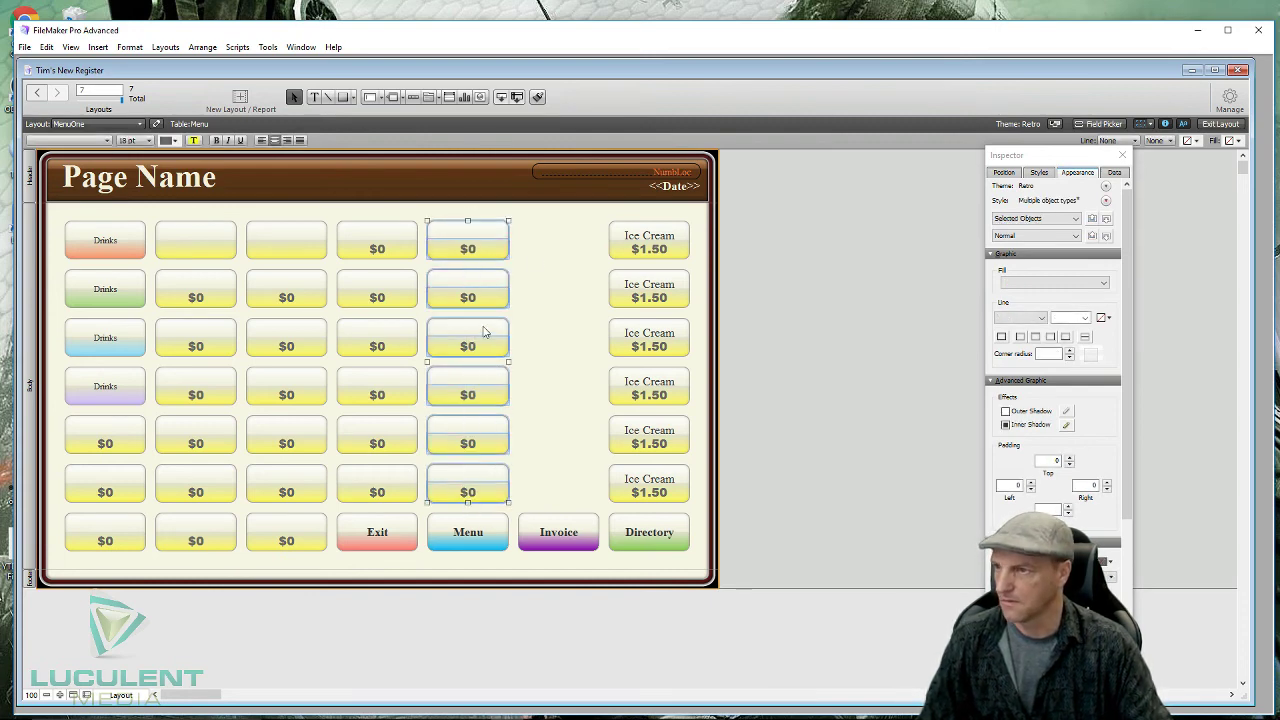
drag(476, 335, 571, 334)
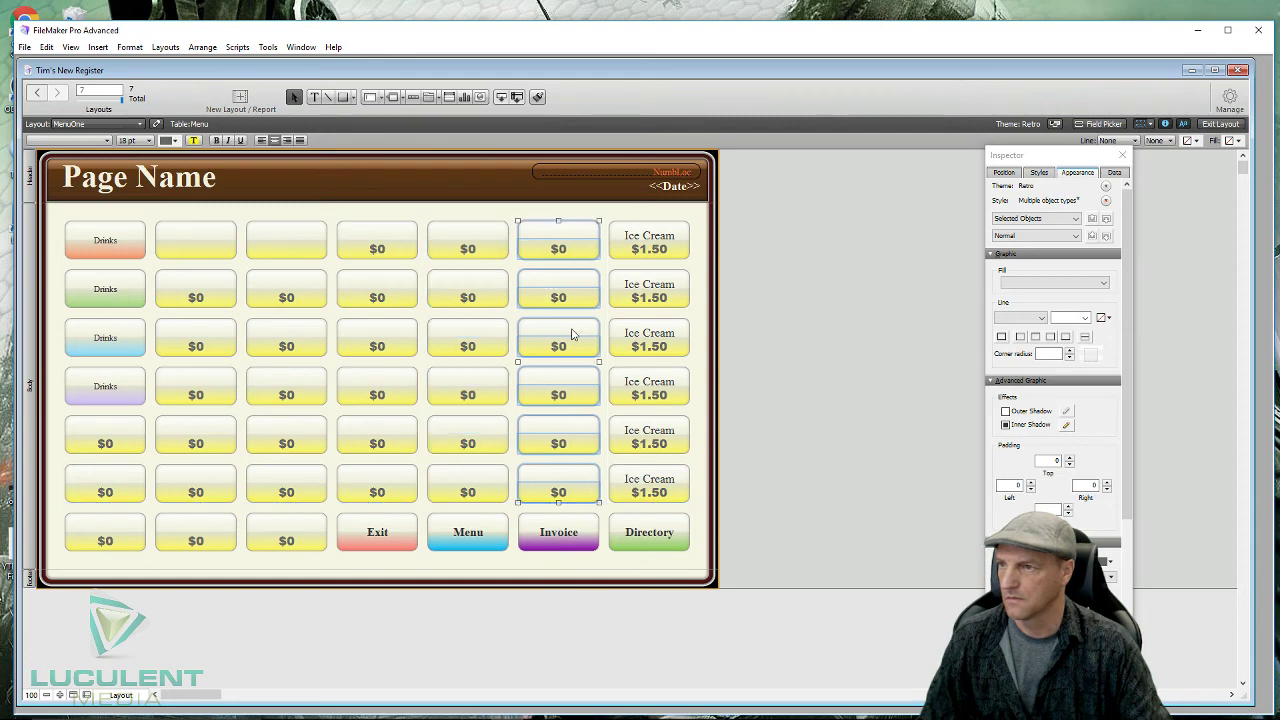
drag(659, 217, 637, 521)
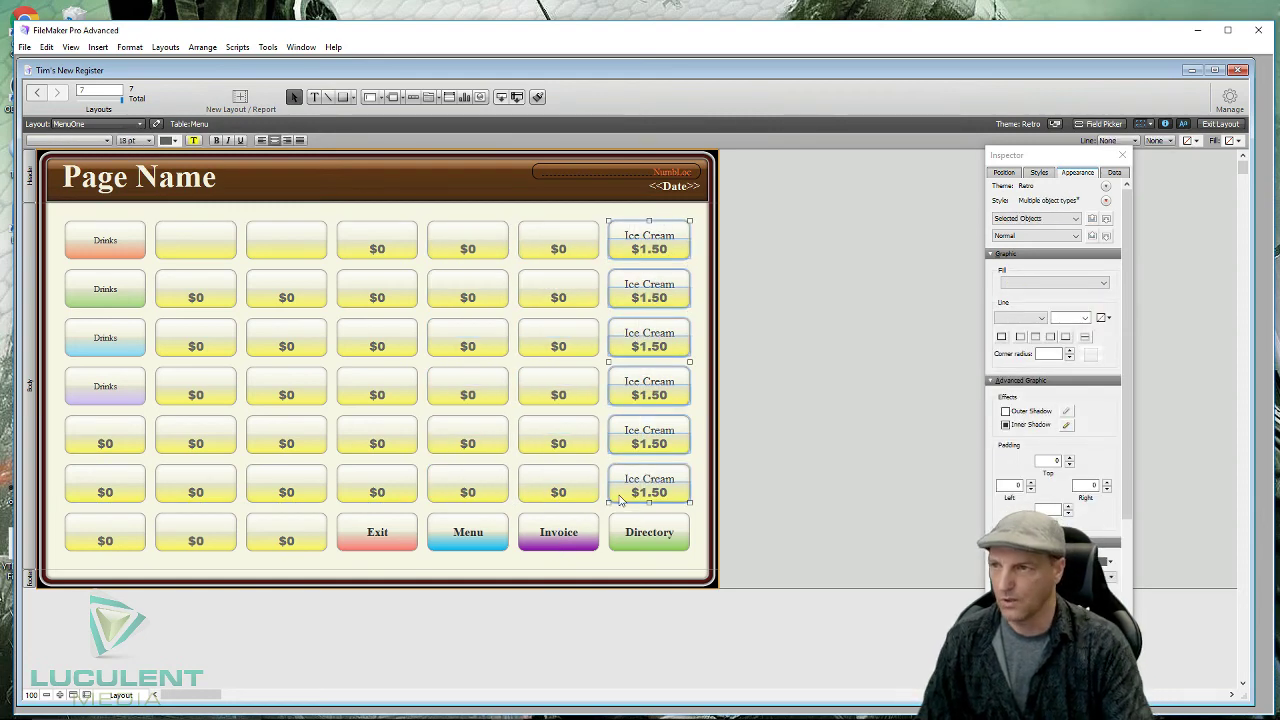
key(Delete)
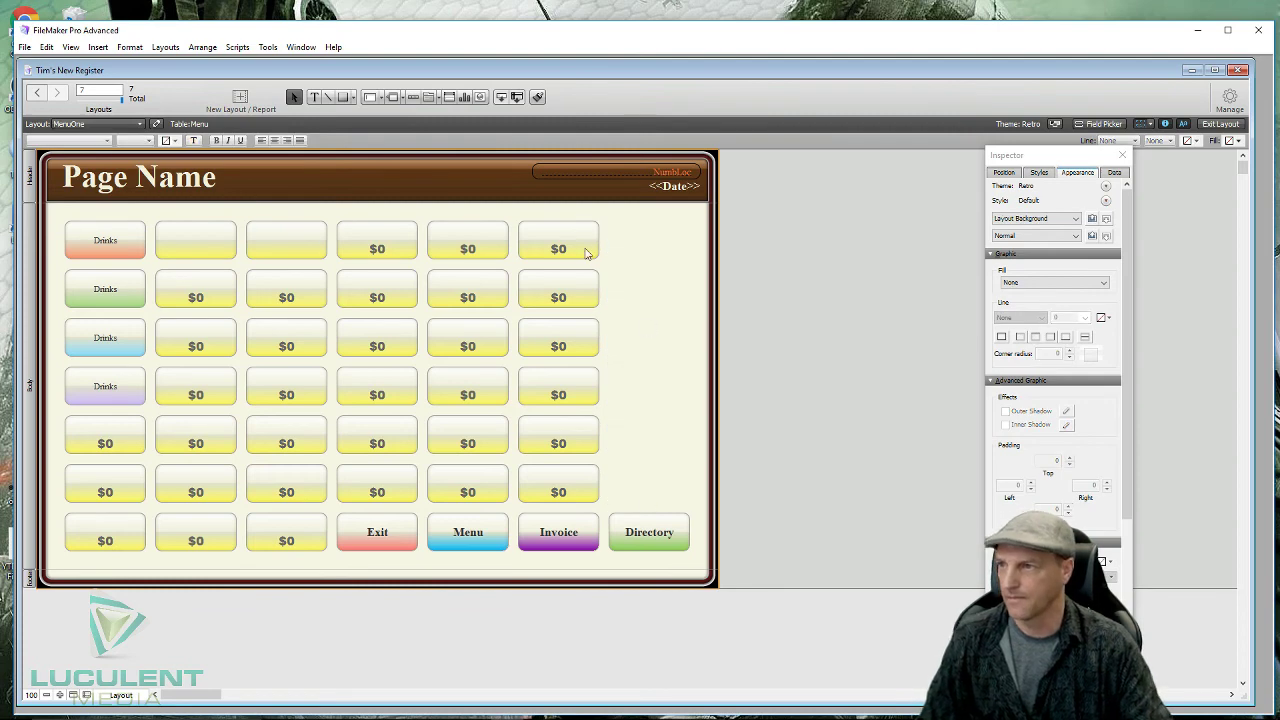
drag(560, 217, 529, 505)
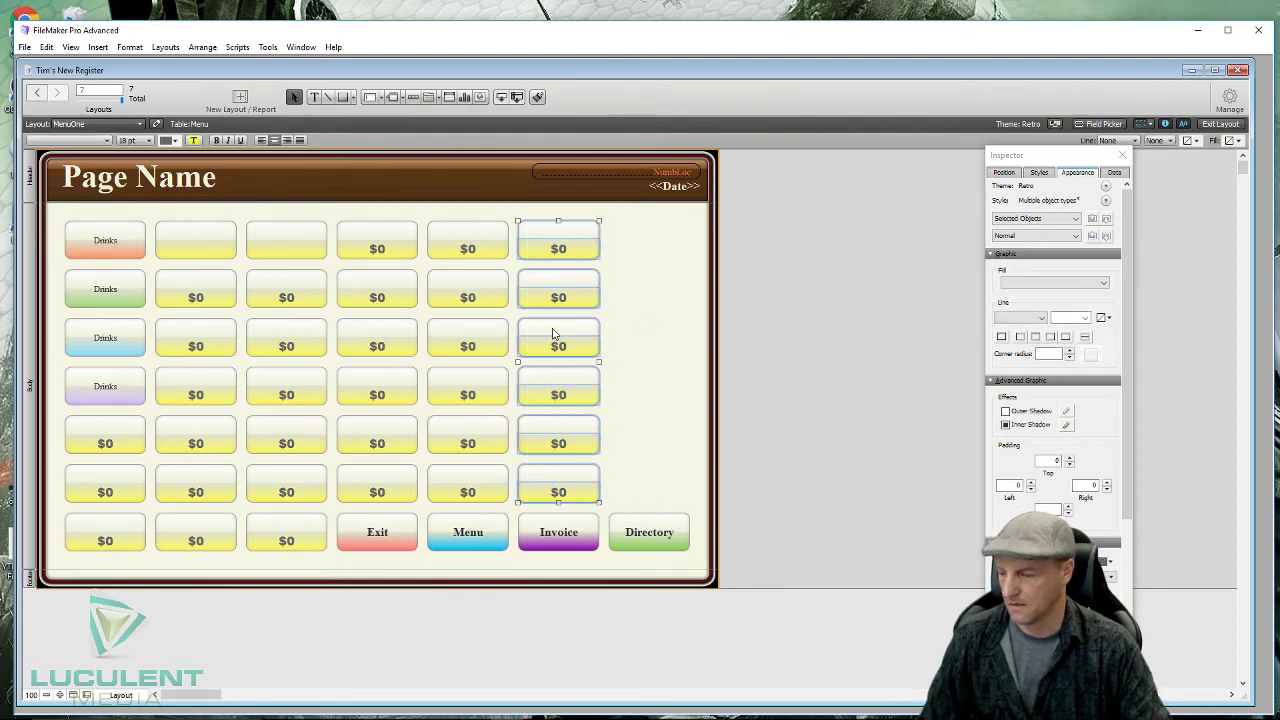
drag(551, 331, 644, 333)
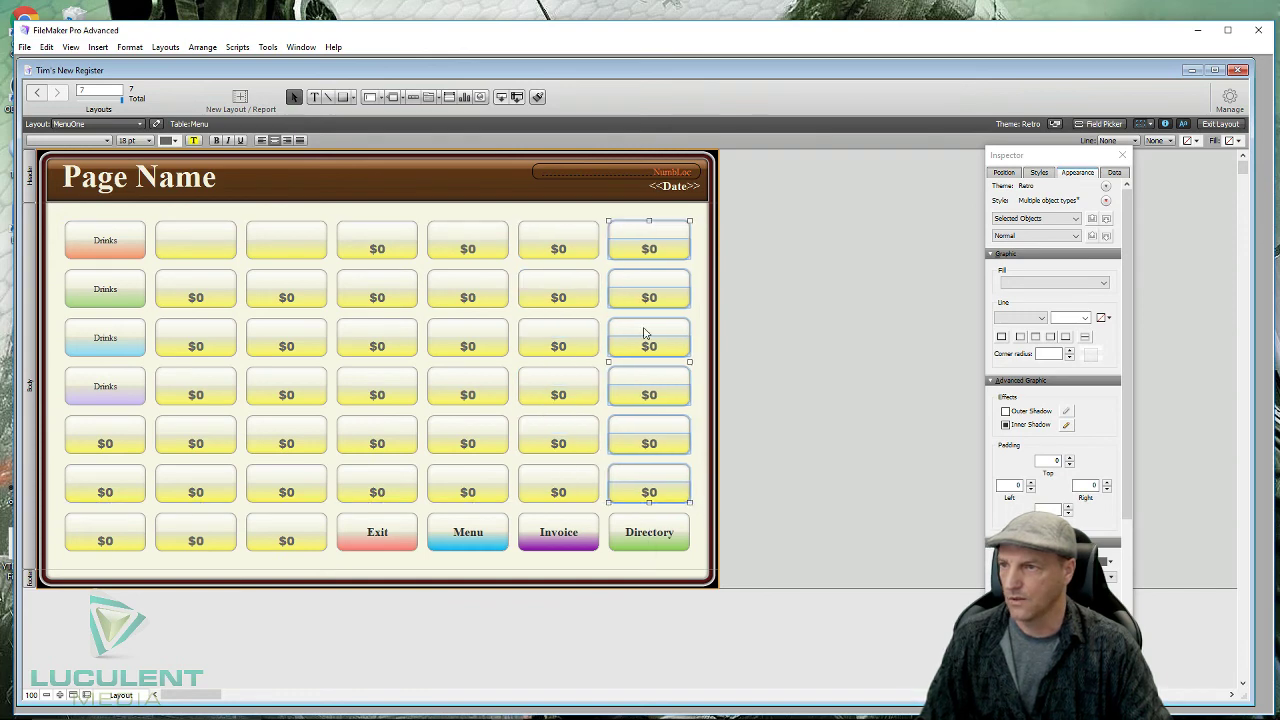
- Set the empty row-1, column-3 button's Inspector fill to Image, bringing up Insert Picture
click(300, 217)
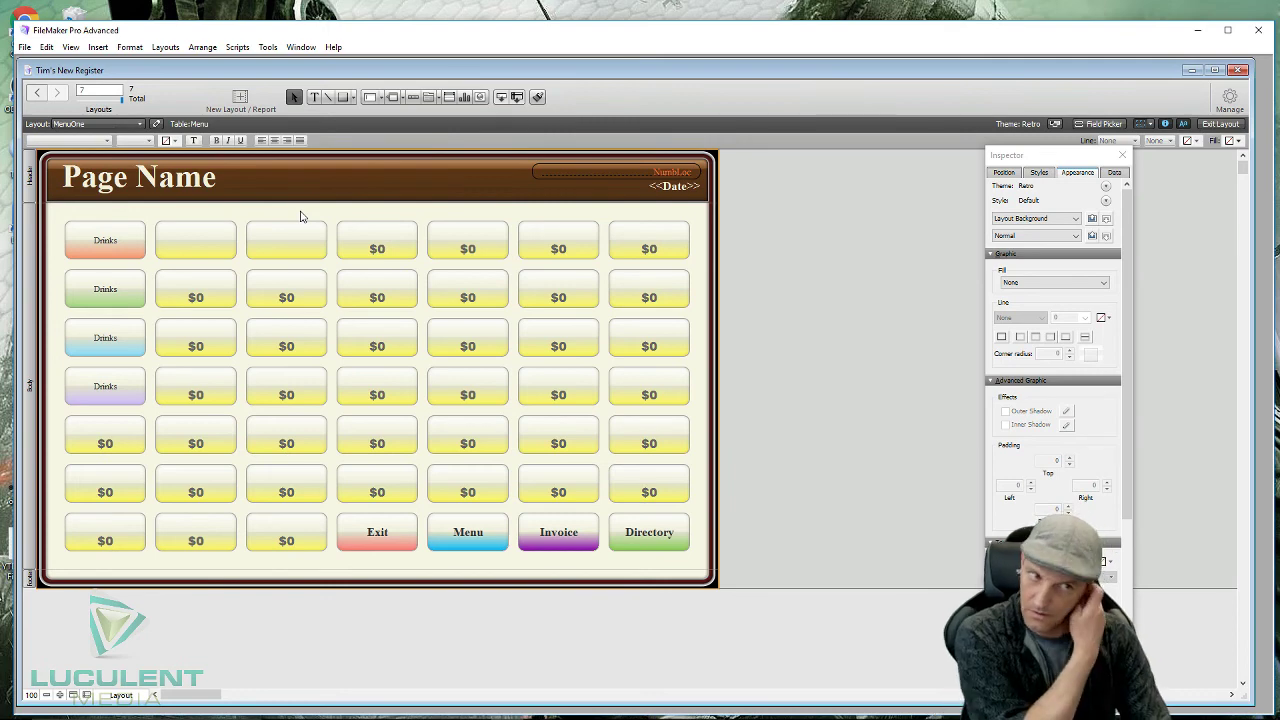
click(287, 239)
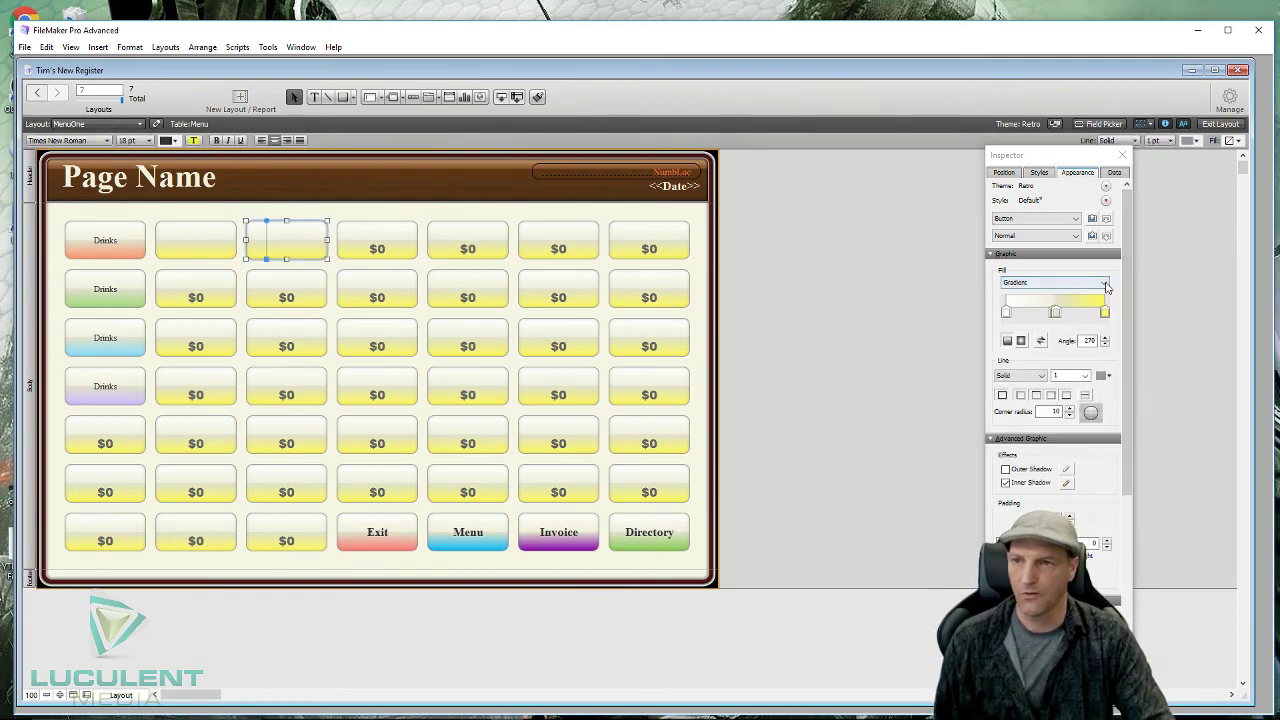
click(1050, 283)
click(1025, 317)
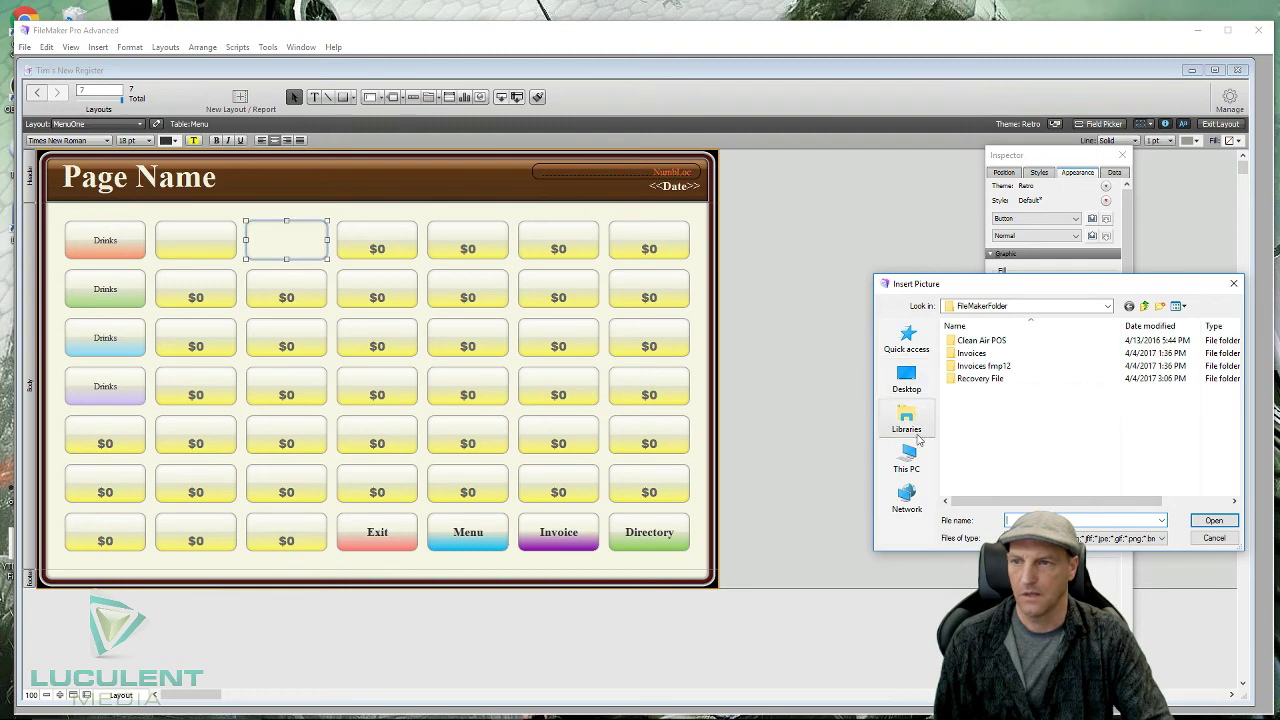
- Look through the Downloads and Pictures folders on This PC for the button image
click(926, 470)
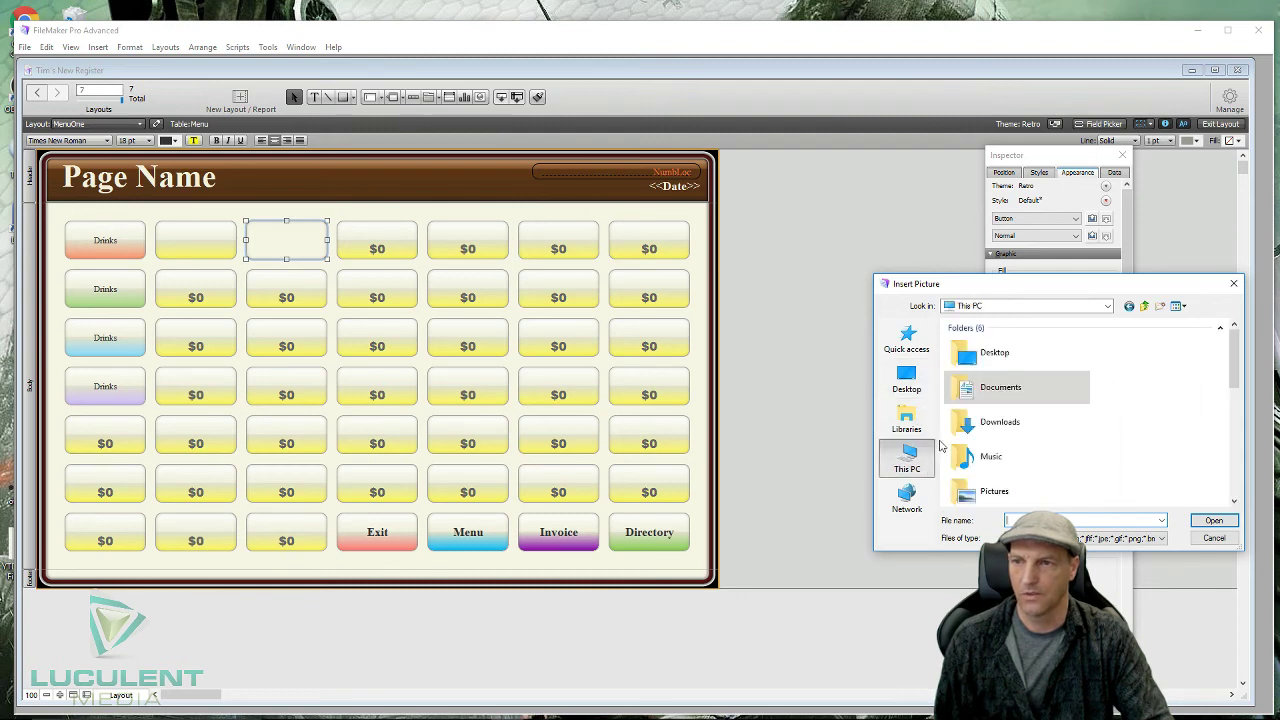
click(993, 428)
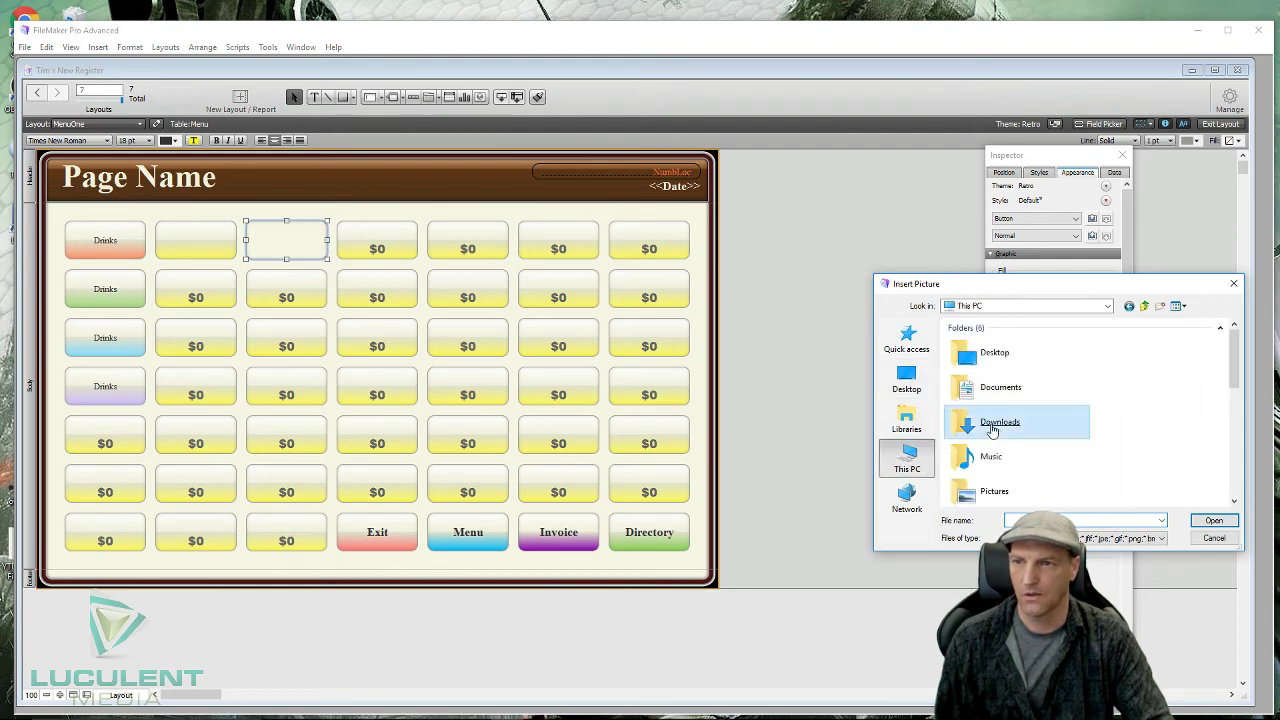
double_click(993, 428)
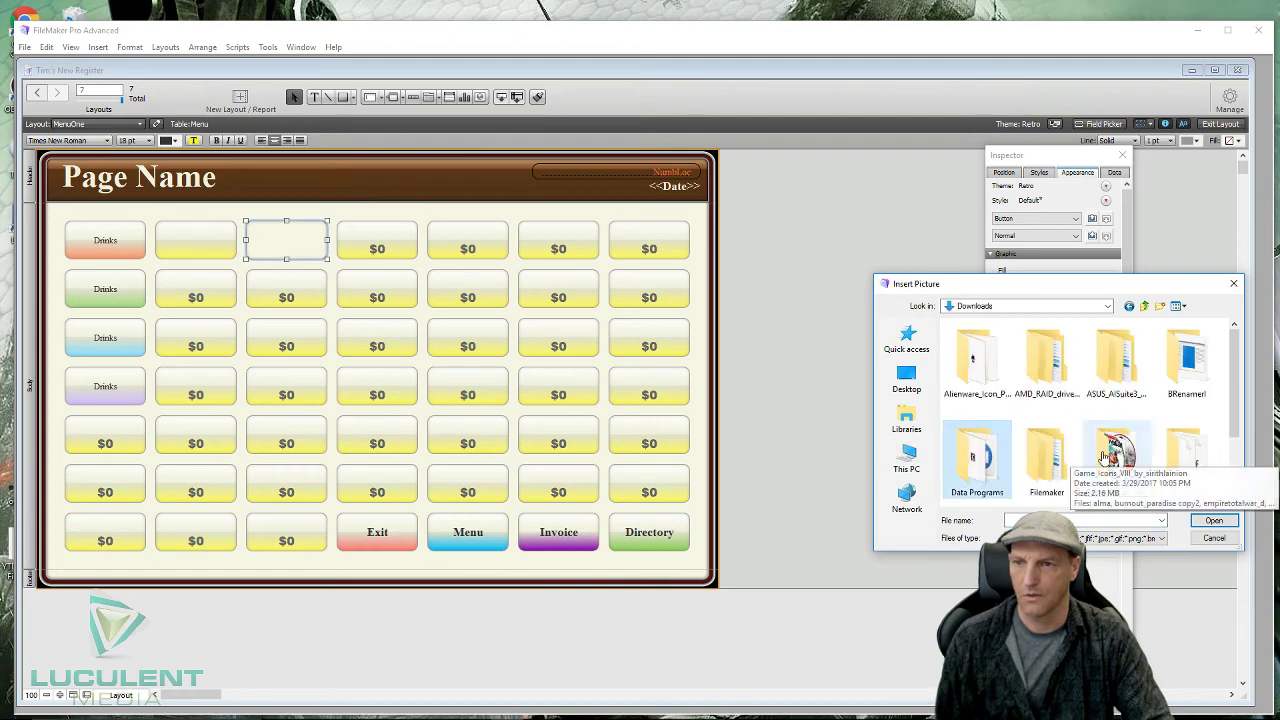
scroll(1110, 460, down, 2)
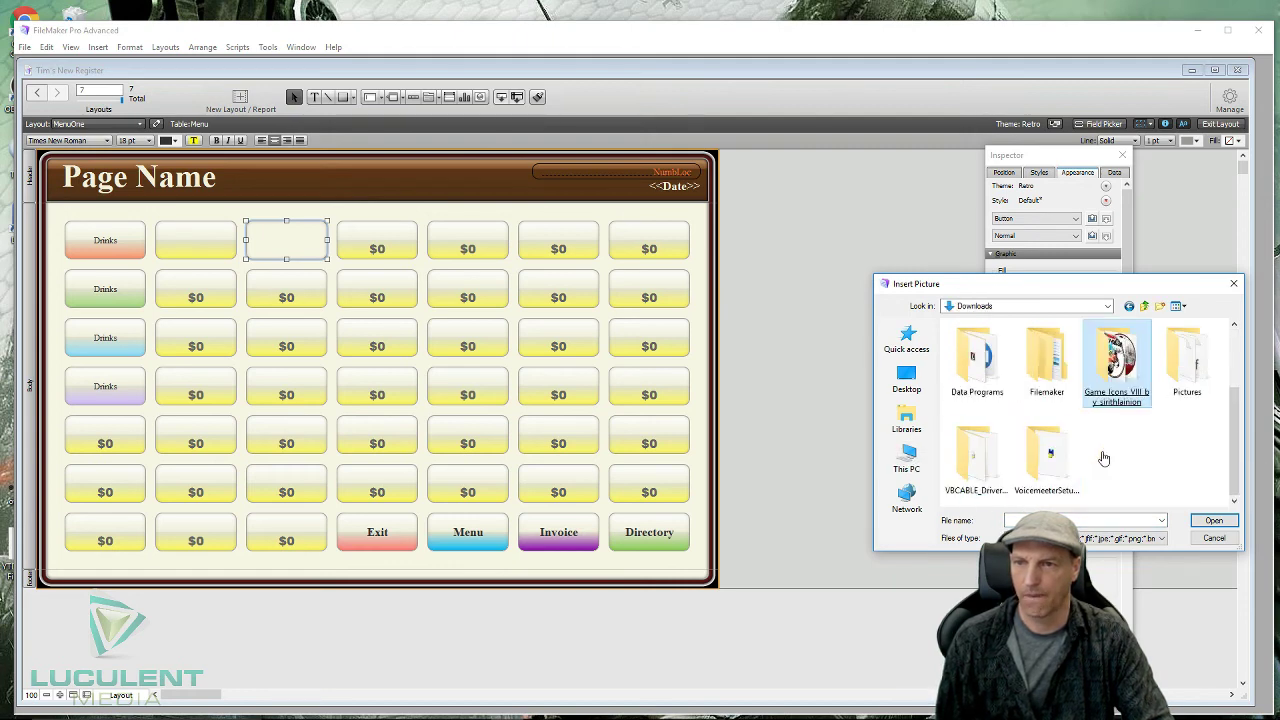
scroll(1104, 458, up, 1)
click(1186, 465)
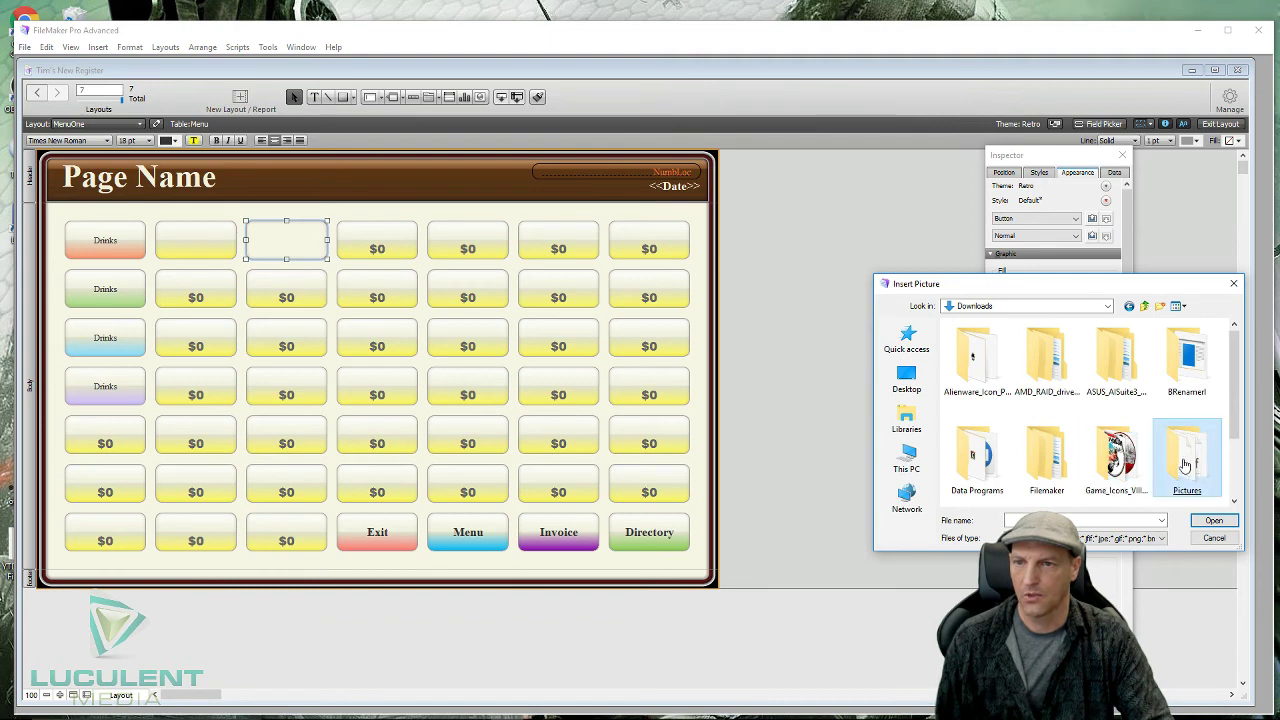
double_click(1186, 465)
click(1186, 460)
scroll(1133, 418, up, 1)
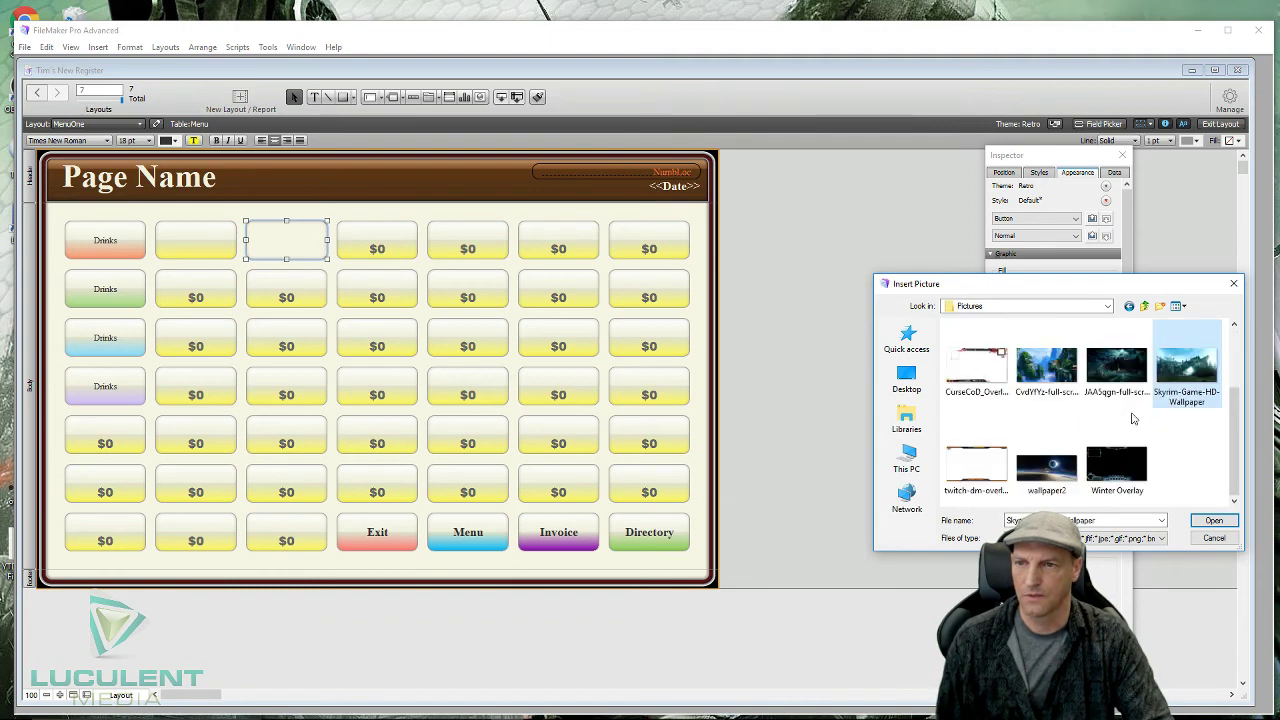
scroll(1133, 418, up, 1)
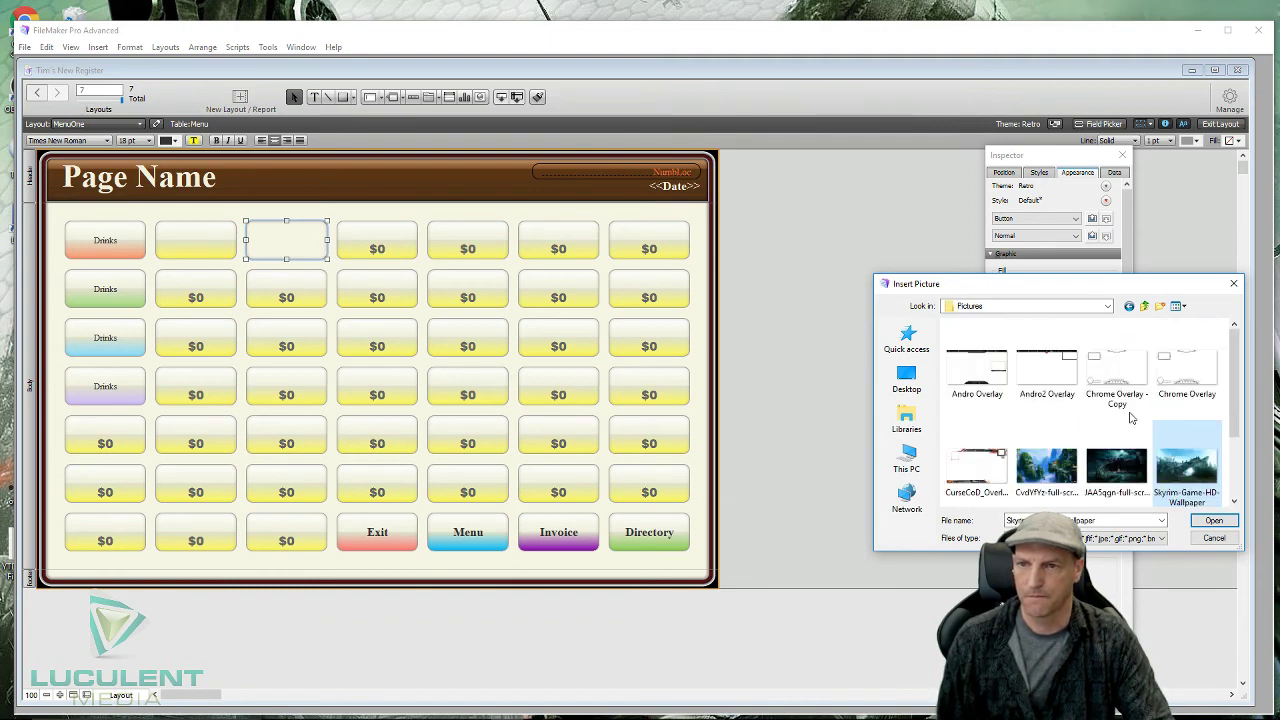
scroll(1064, 411, down, 1)
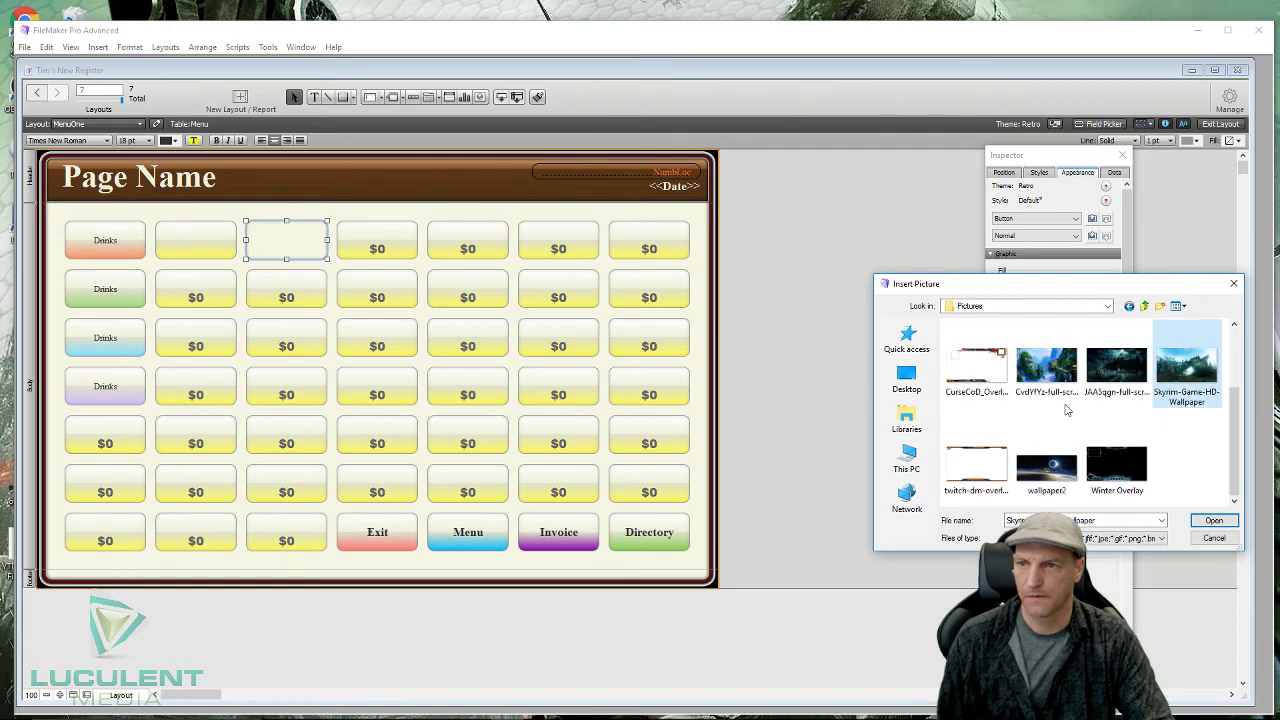
click(1130, 306)
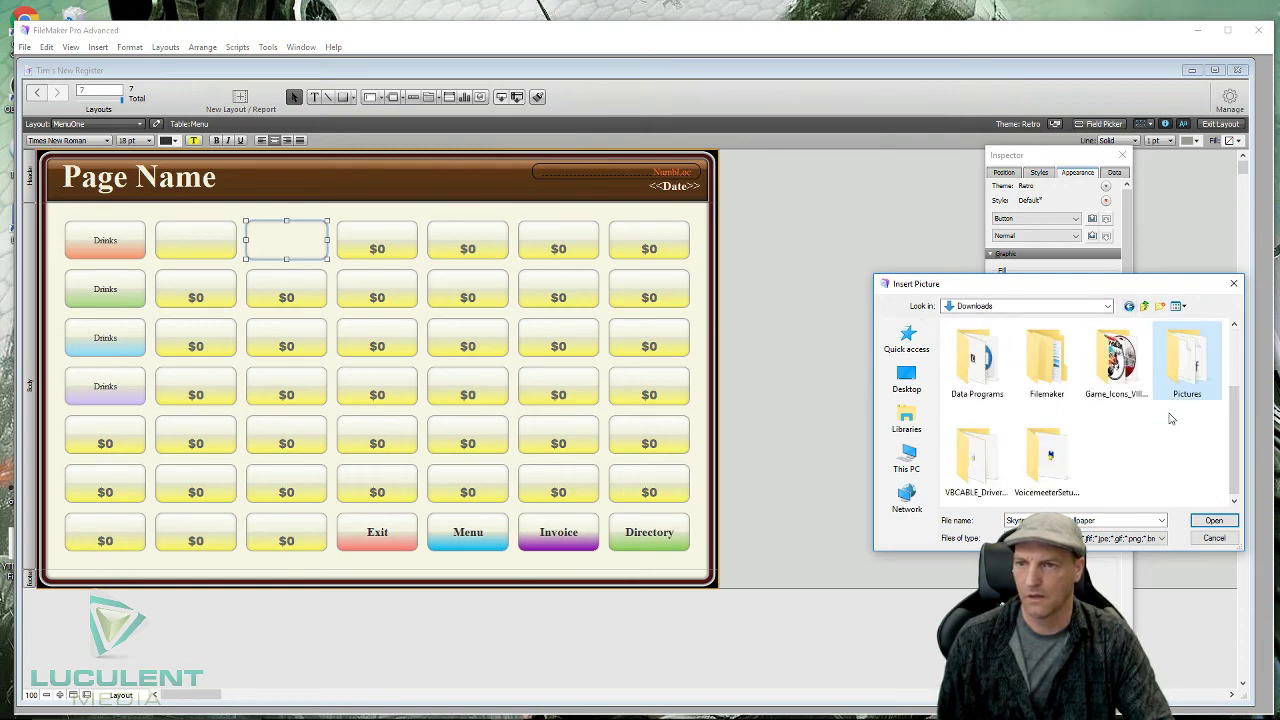
scroll(1172, 418, up, 1)
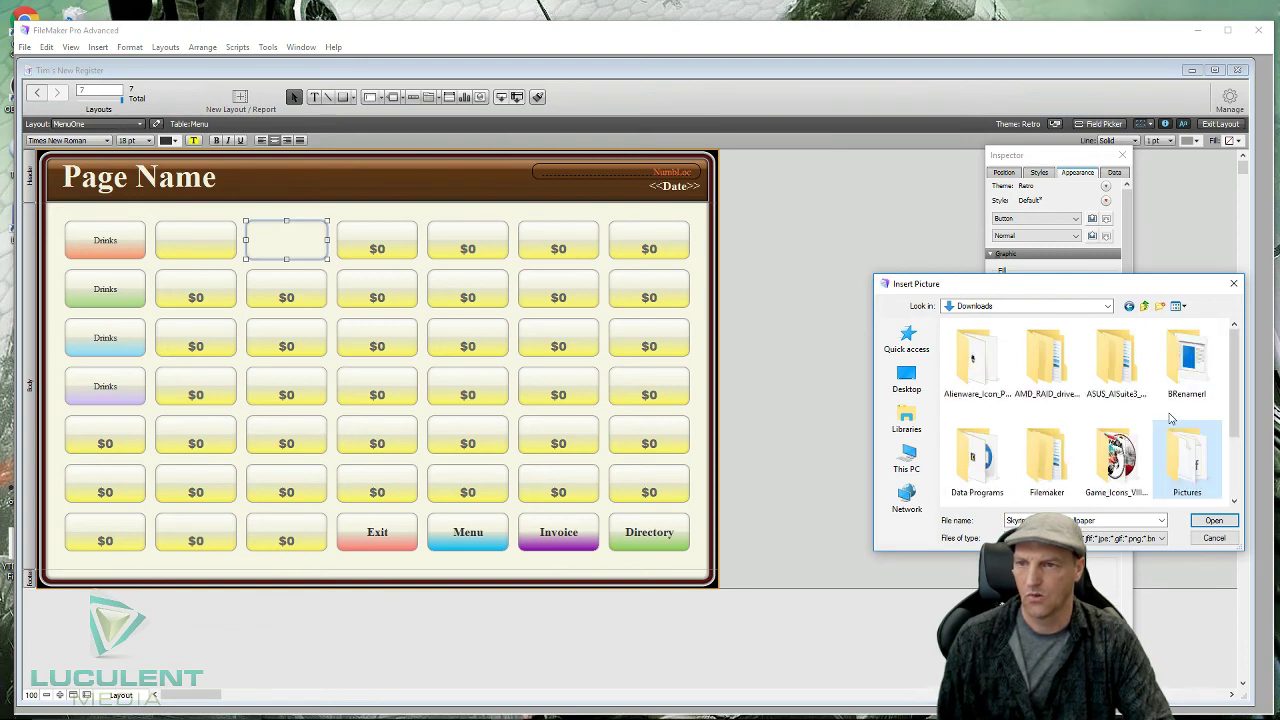
scroll(1172, 418, down, 1)
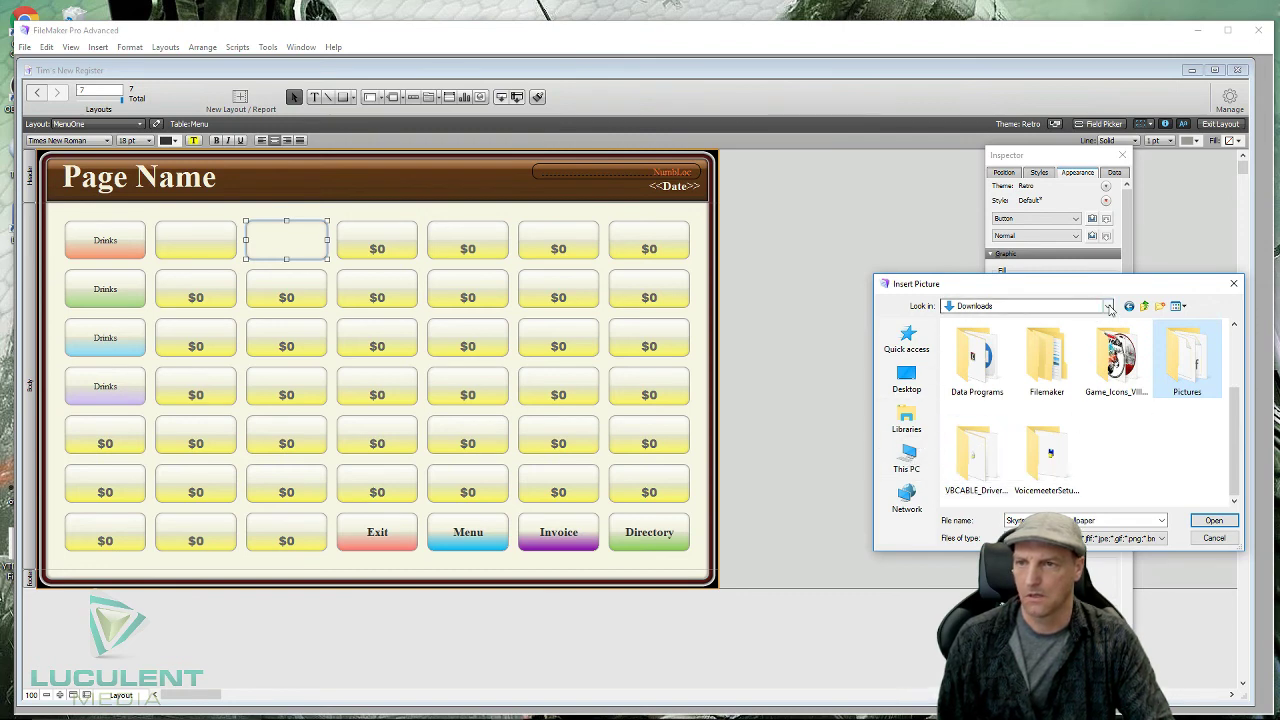
- Switch to New Volume (E:), open its Pictures folder and pick Toy Street Fighter
click(1108, 308)
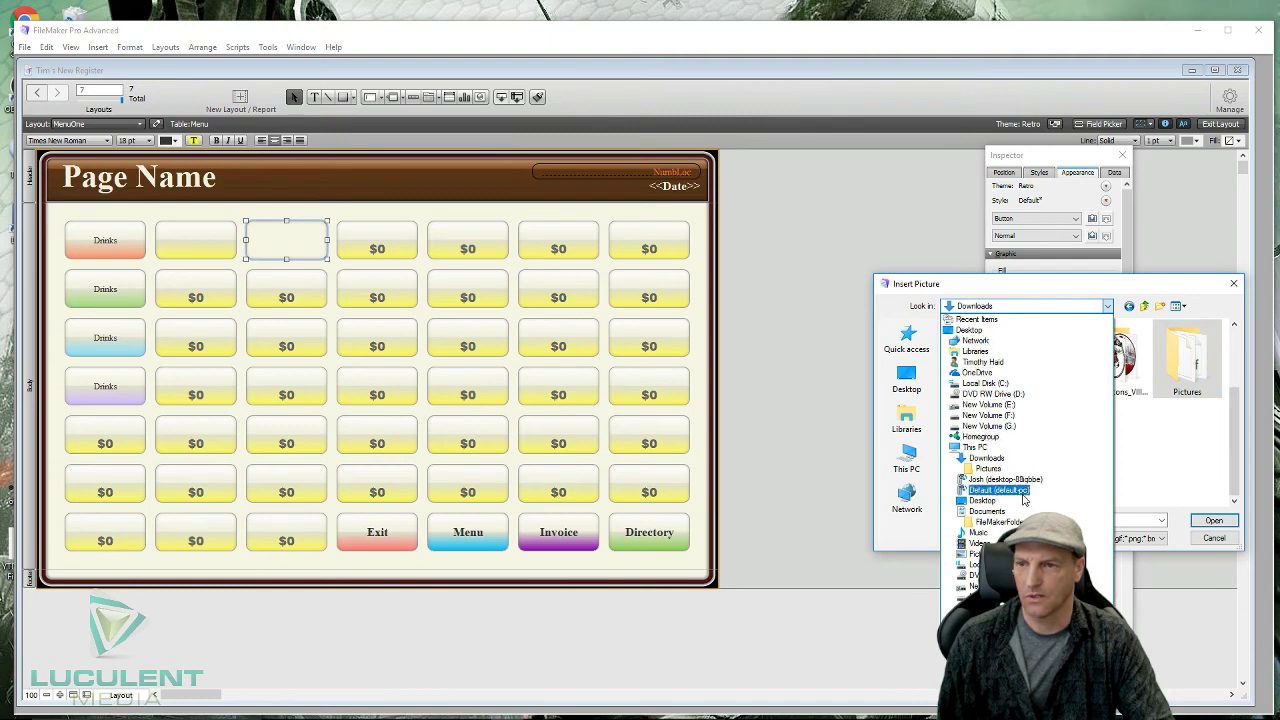
click(974, 586)
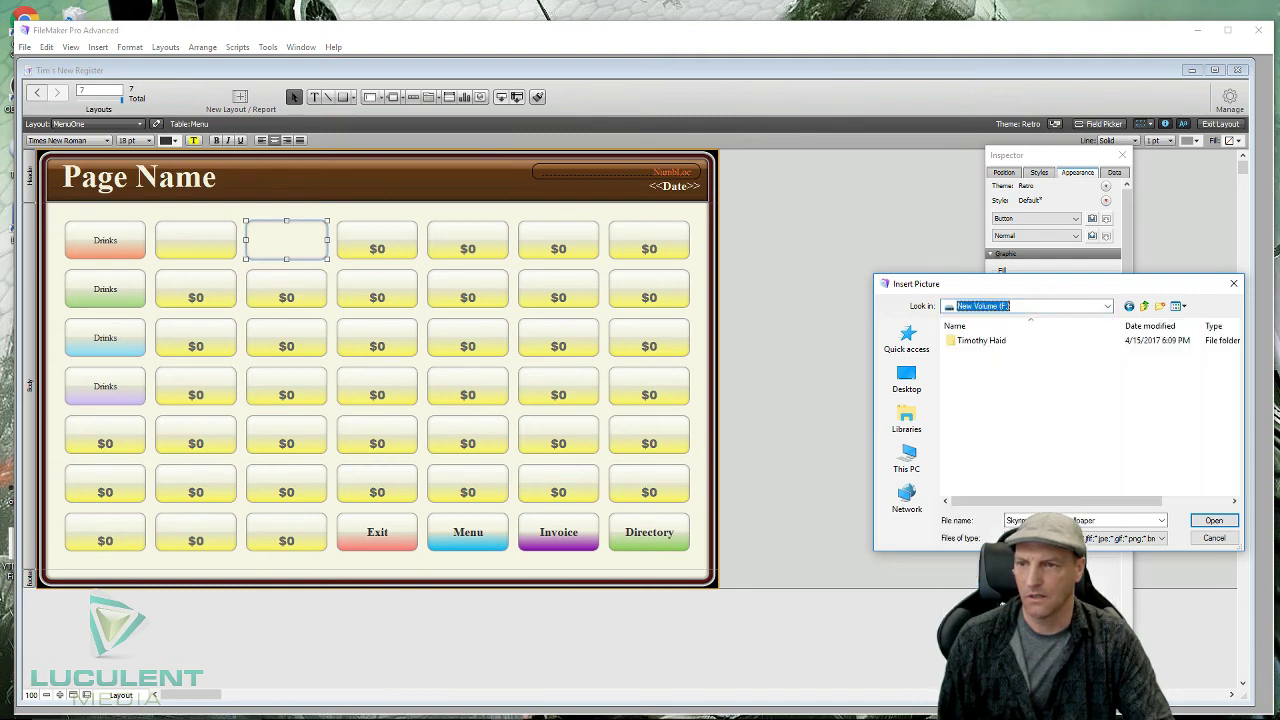
click(1110, 308)
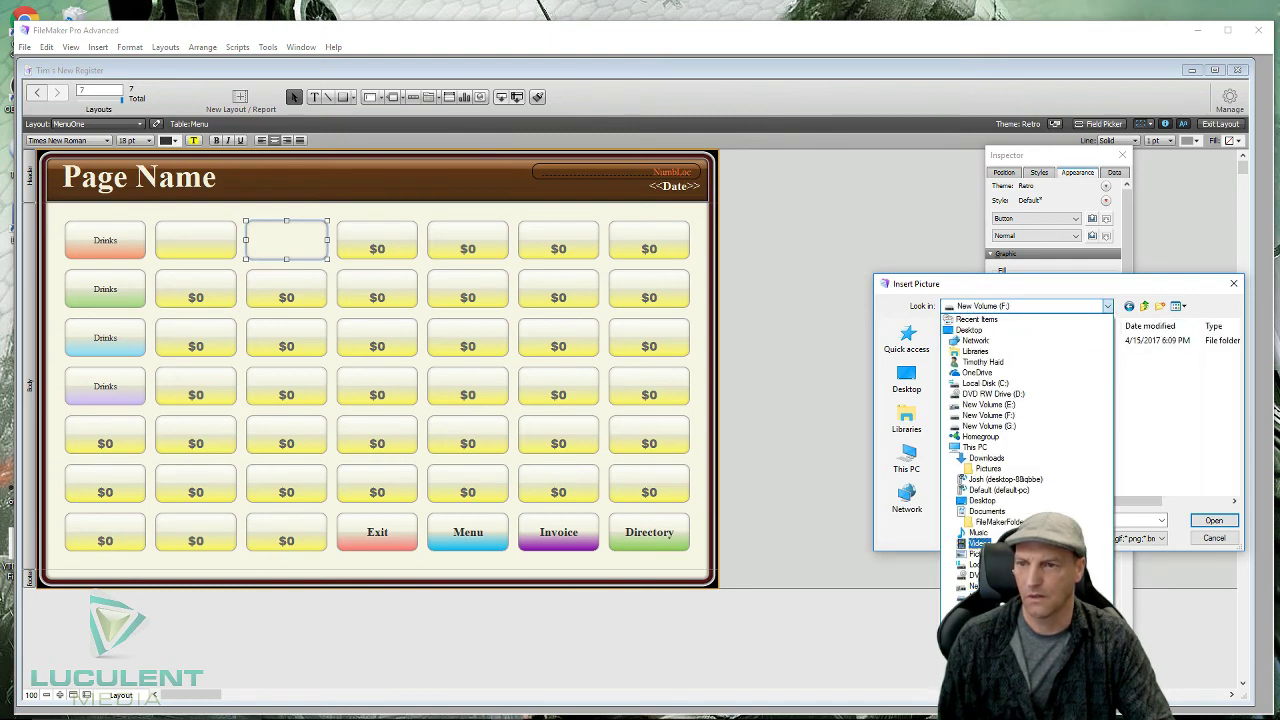
click(974, 586)
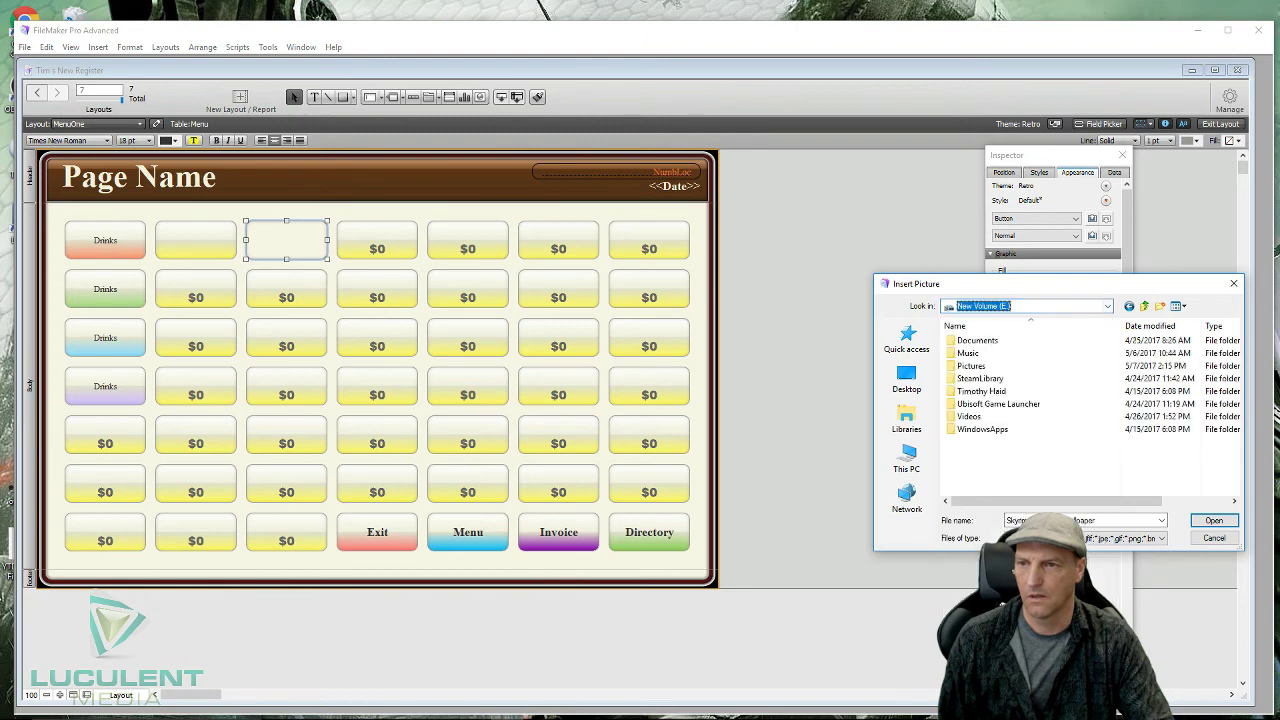
click(968, 366)
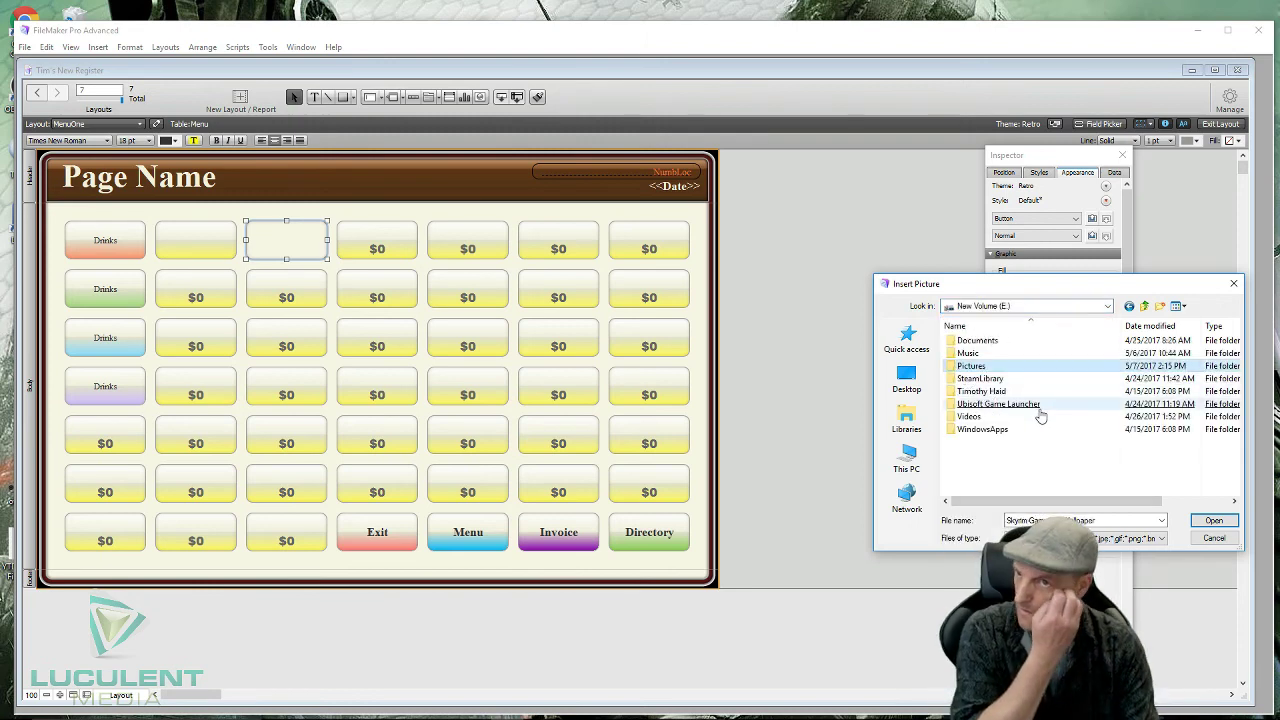
key(Return)
scroll(1065, 425, down, 5)
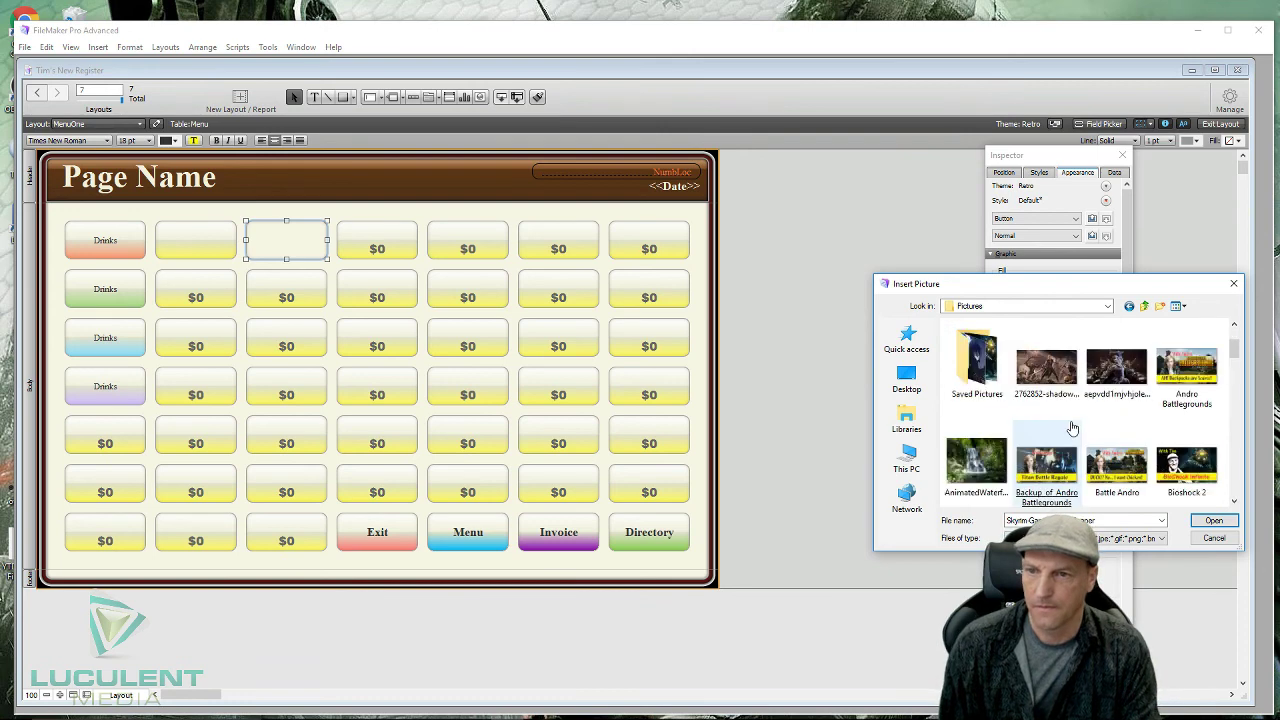
scroll(1093, 435, down, 1)
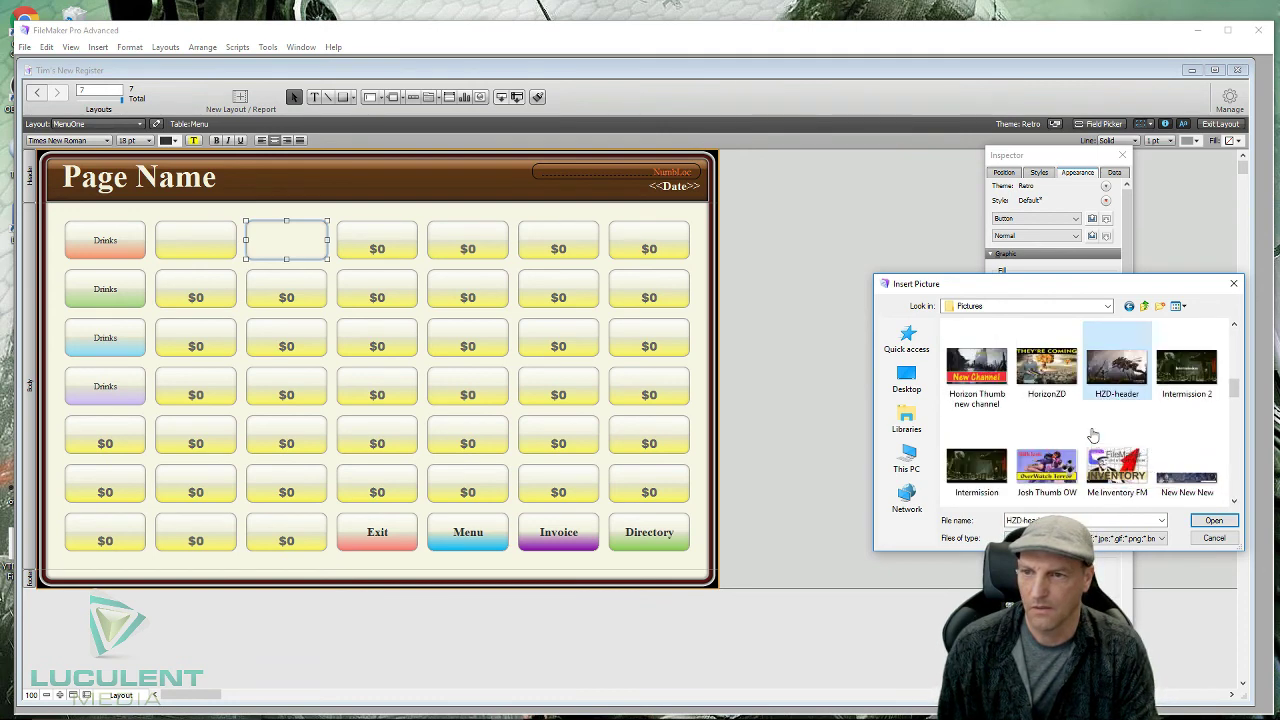
scroll(1093, 435, down, 4)
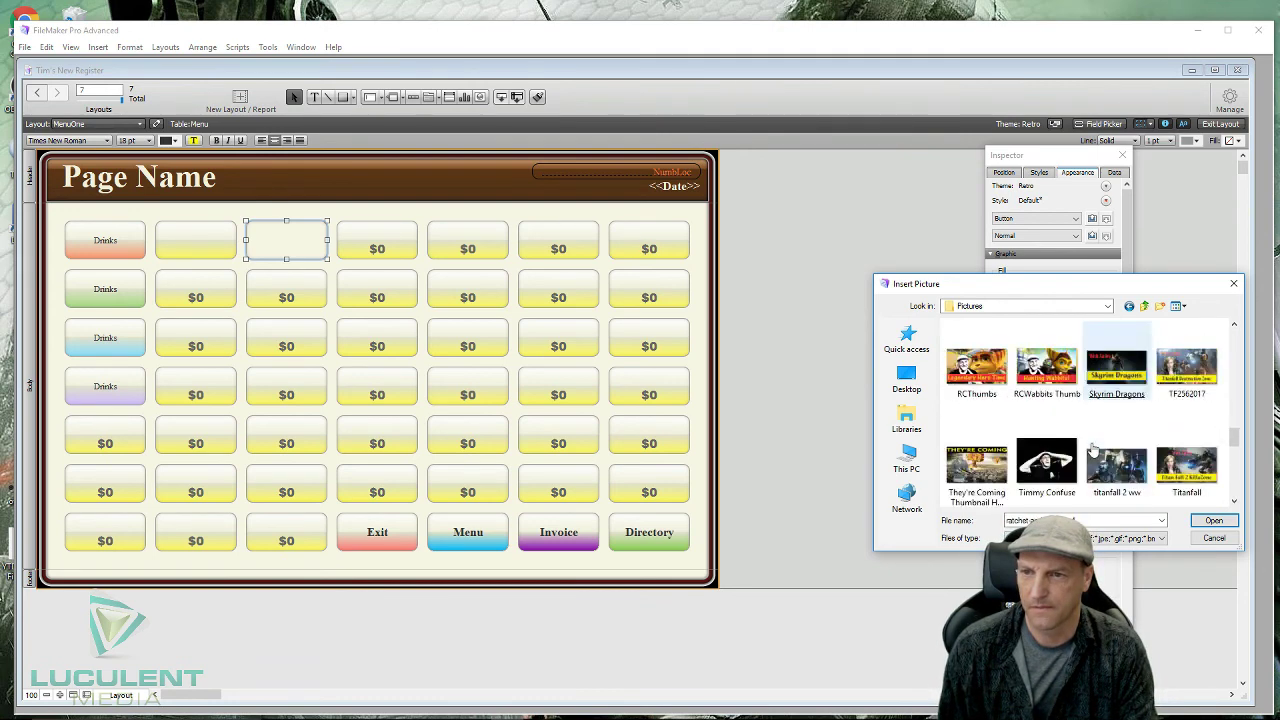
scroll(1093, 452, down, 5)
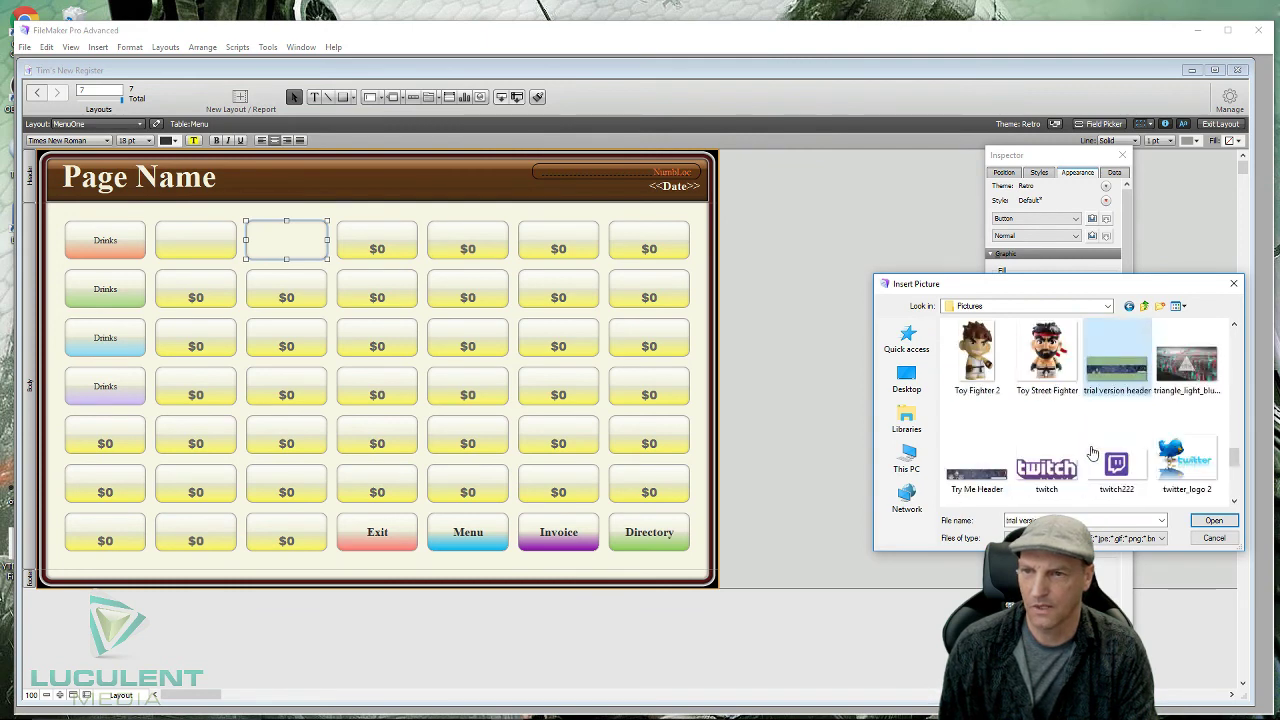
click(1047, 355)
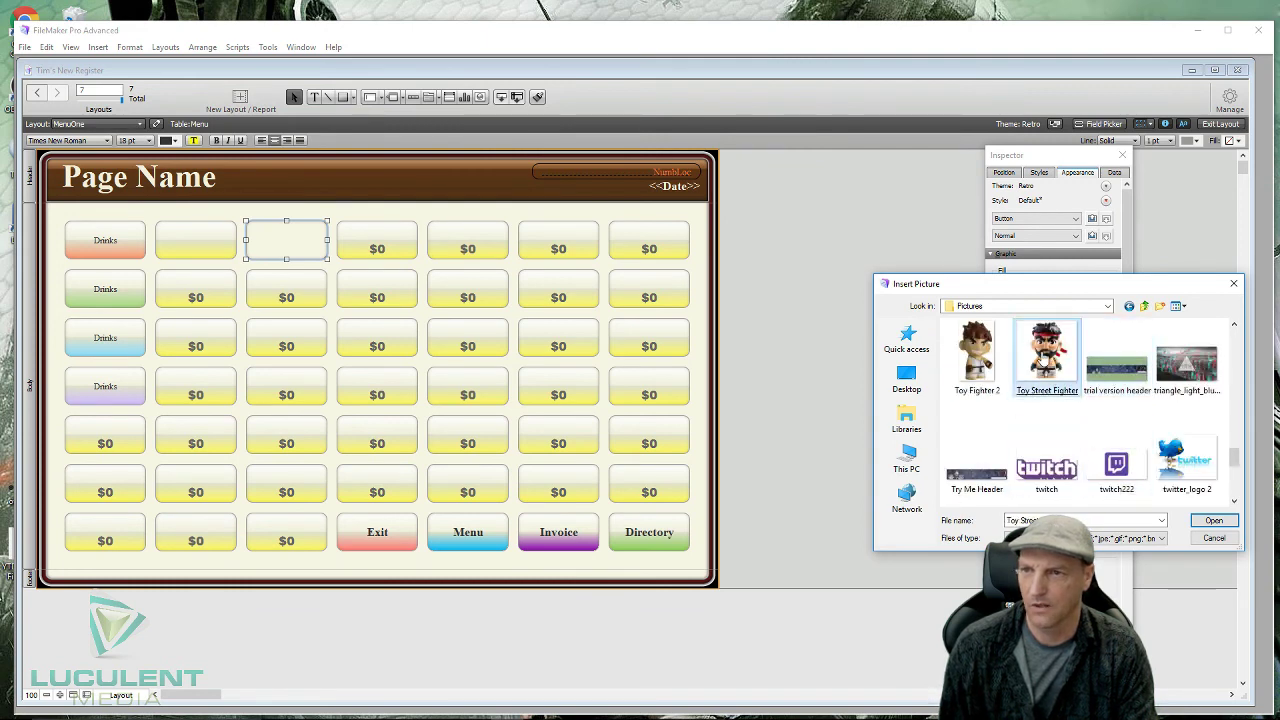
- Insert the Toy Street Fighter picture into the third top-row button, scaled to fill
double_click(1047, 355)
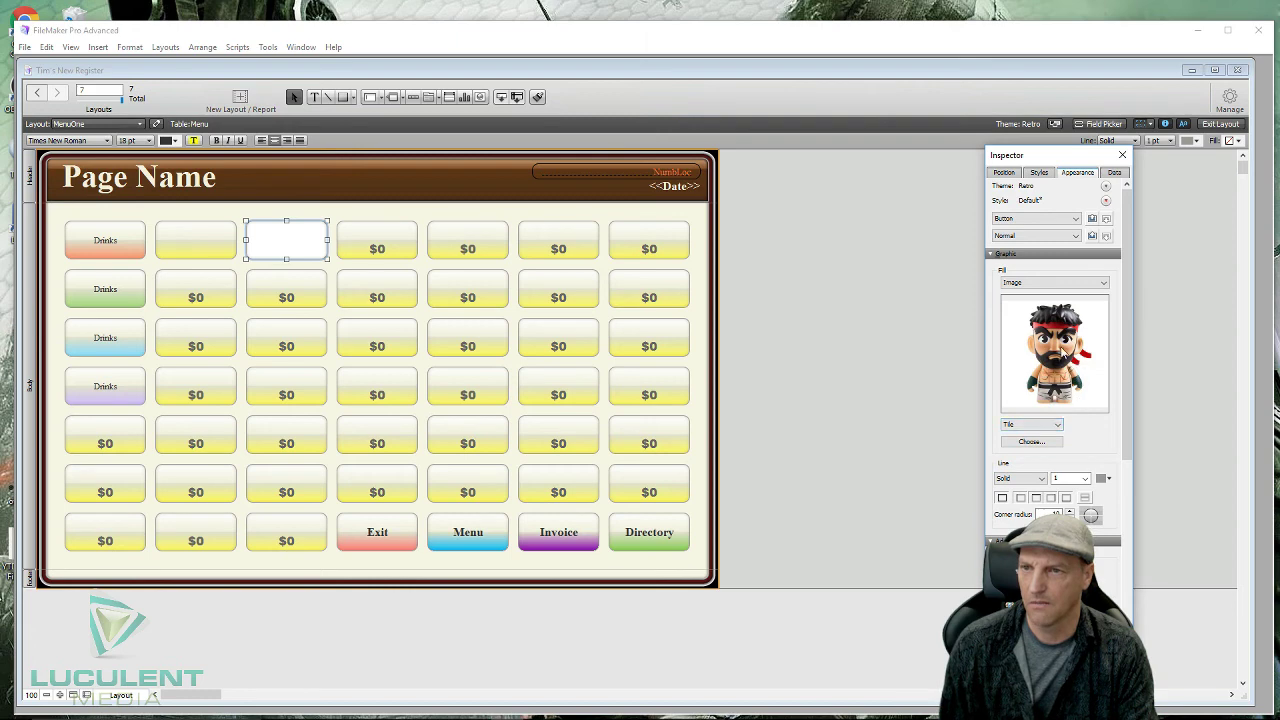
click(1060, 427)
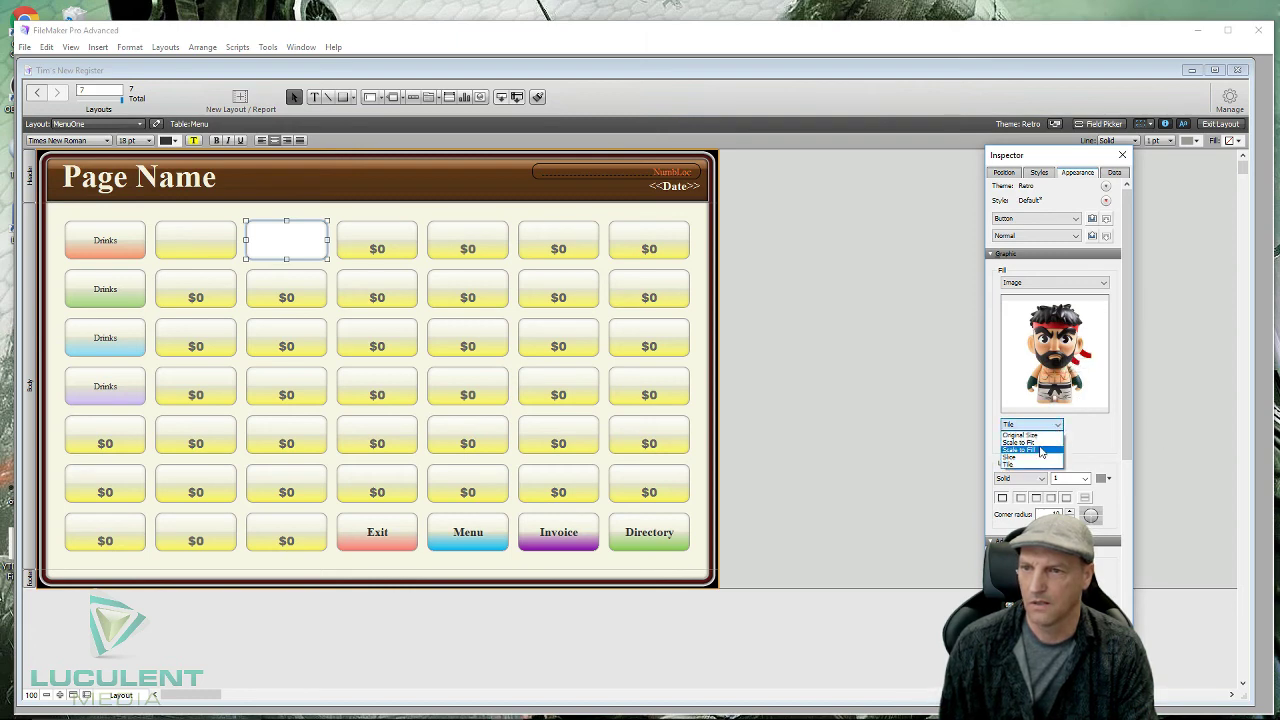
click(1040, 450)
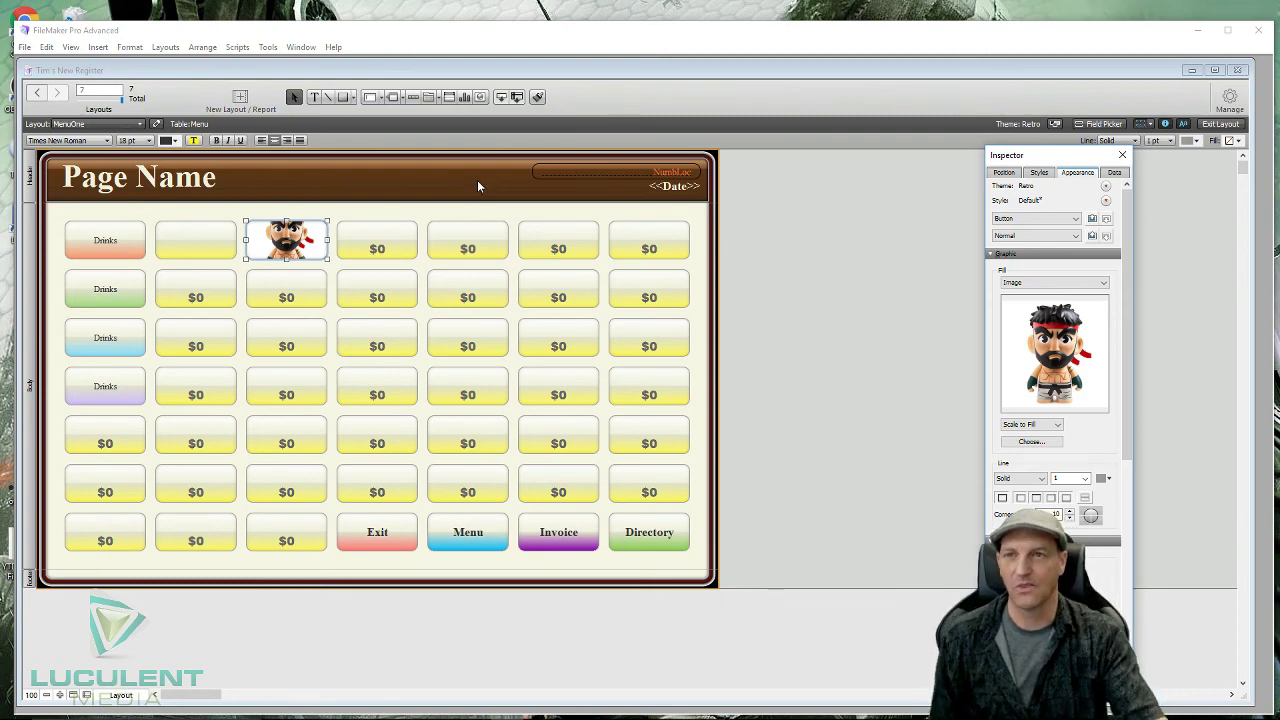
click(1231, 100)
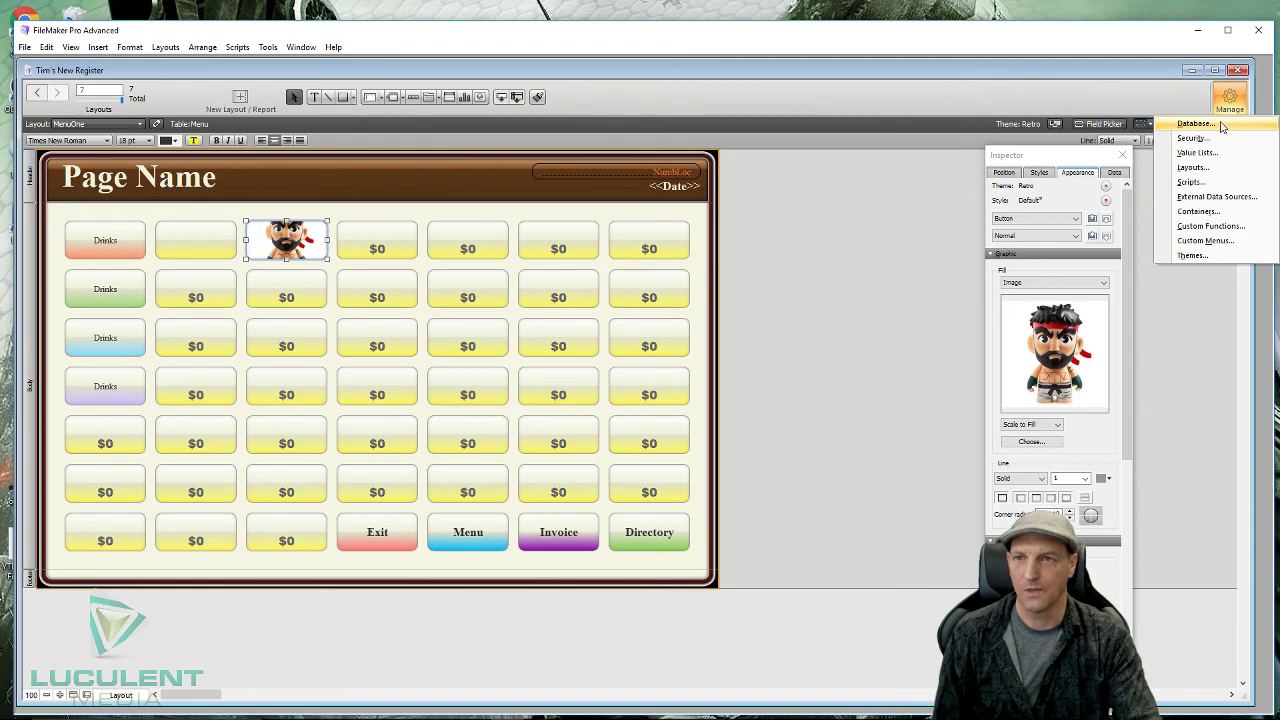
click(1223, 123)
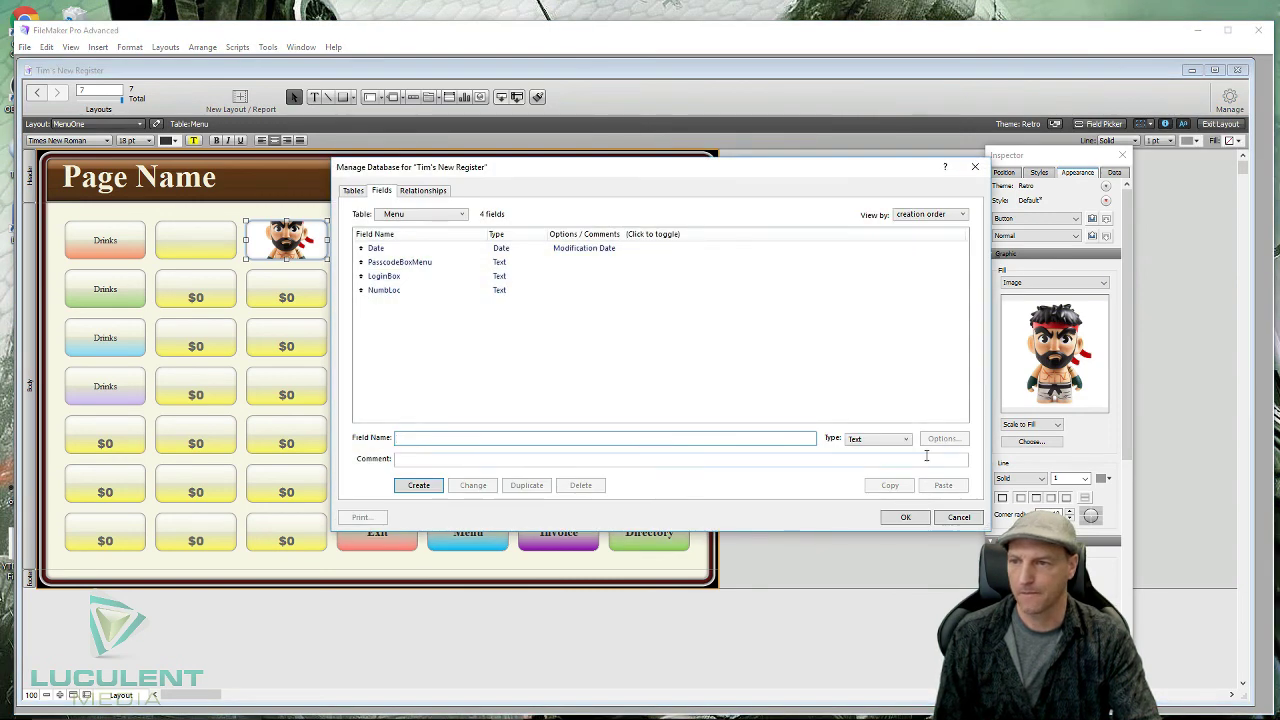
click(900, 441)
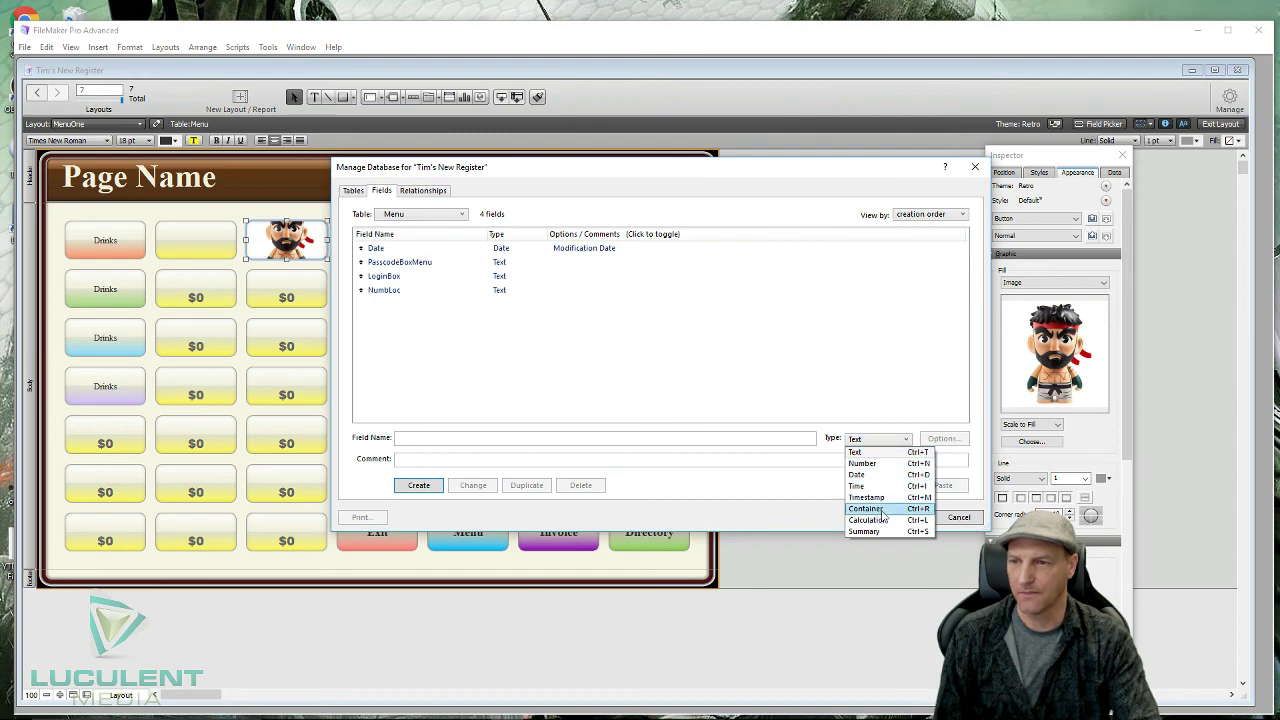
click(913, 372)
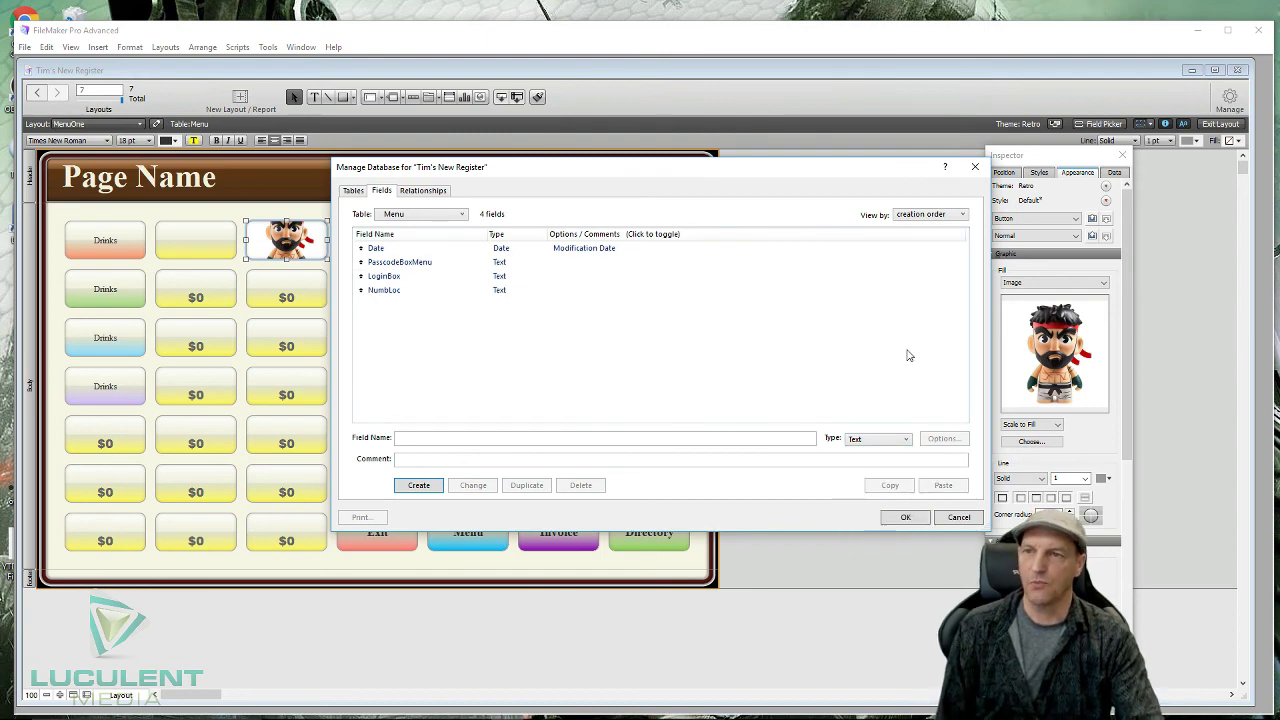
click(905, 517)
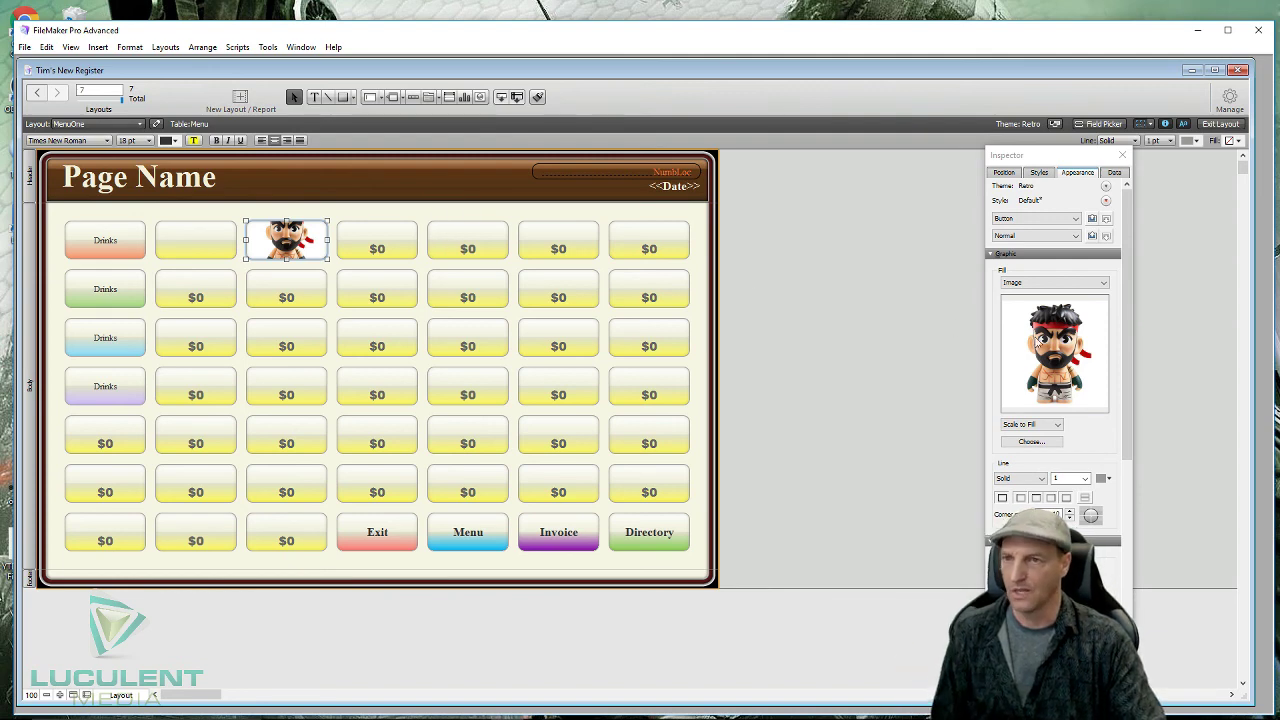
- Swap the third top-row button's picture fill for a gradient ending in pale yellow
click(1108, 283)
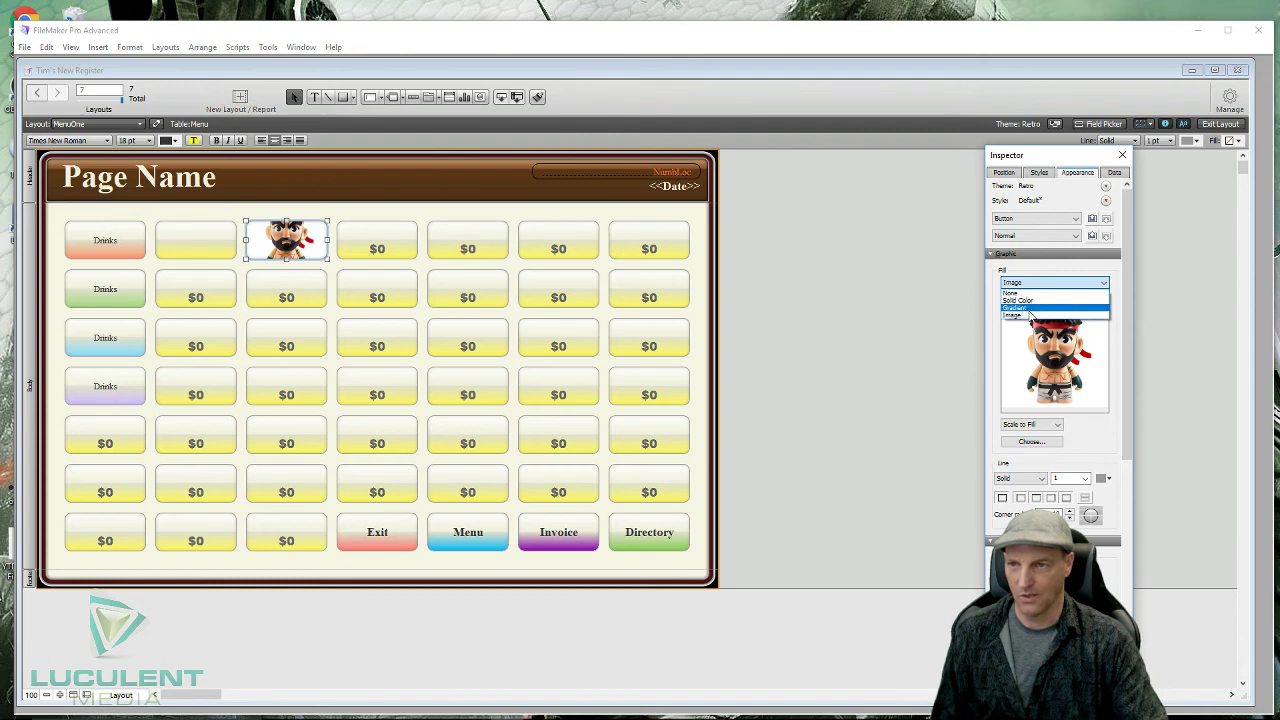
click(1030, 308)
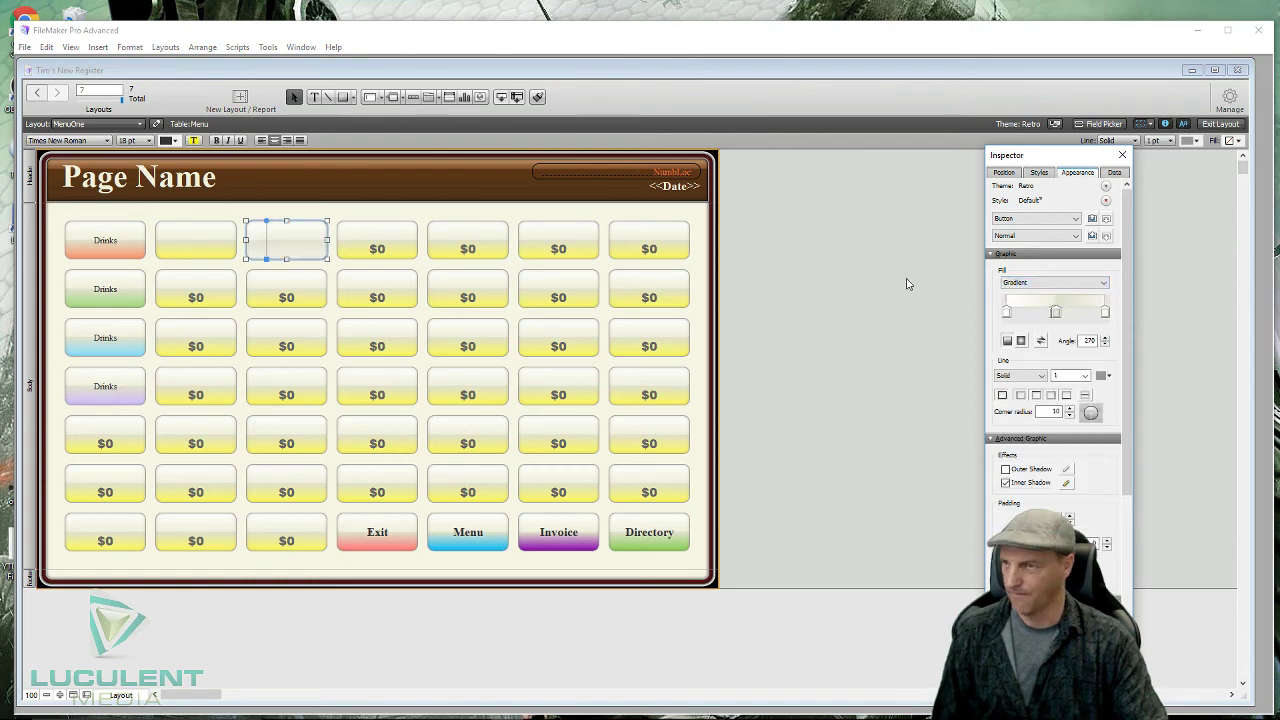
click(856, 256)
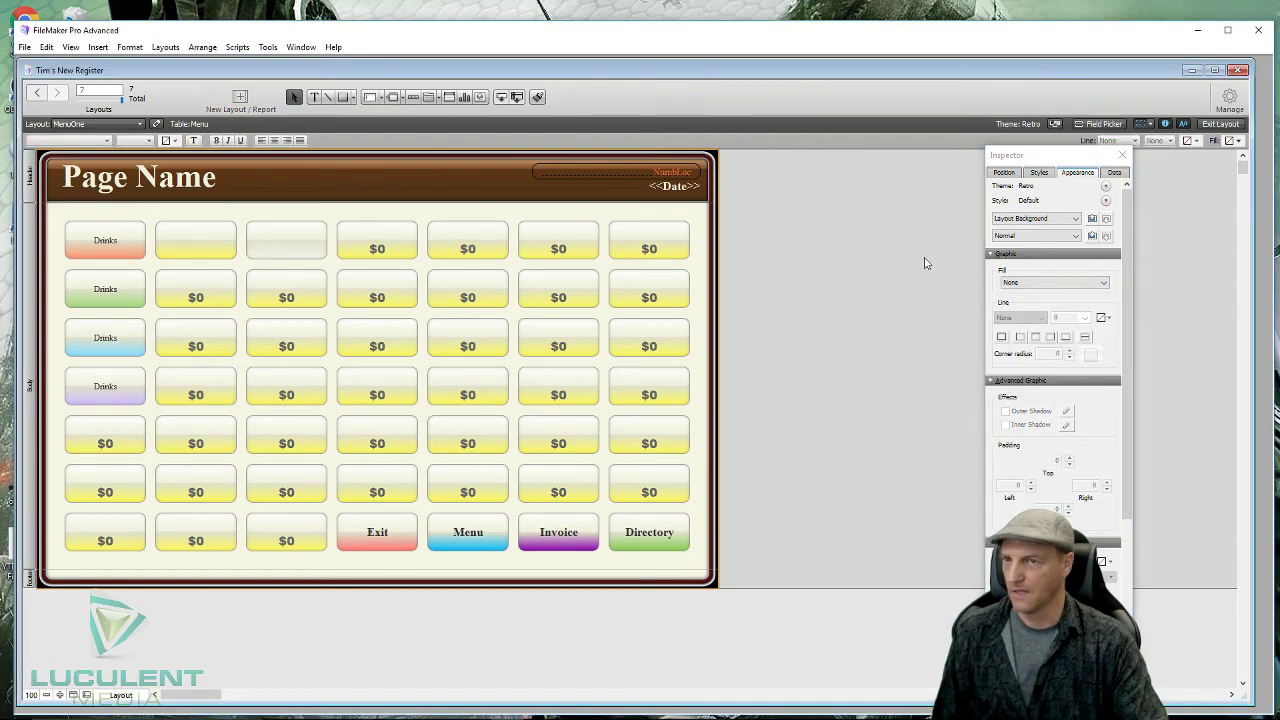
click(267, 229)
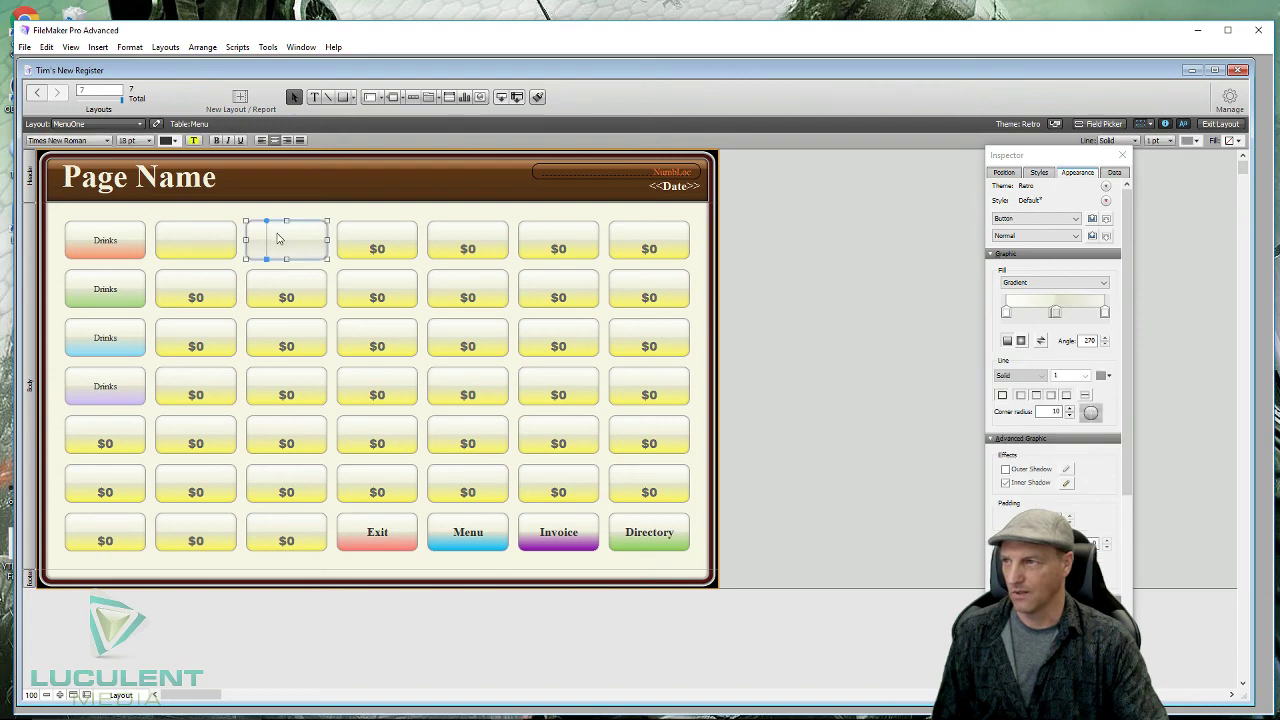
click(1105, 312)
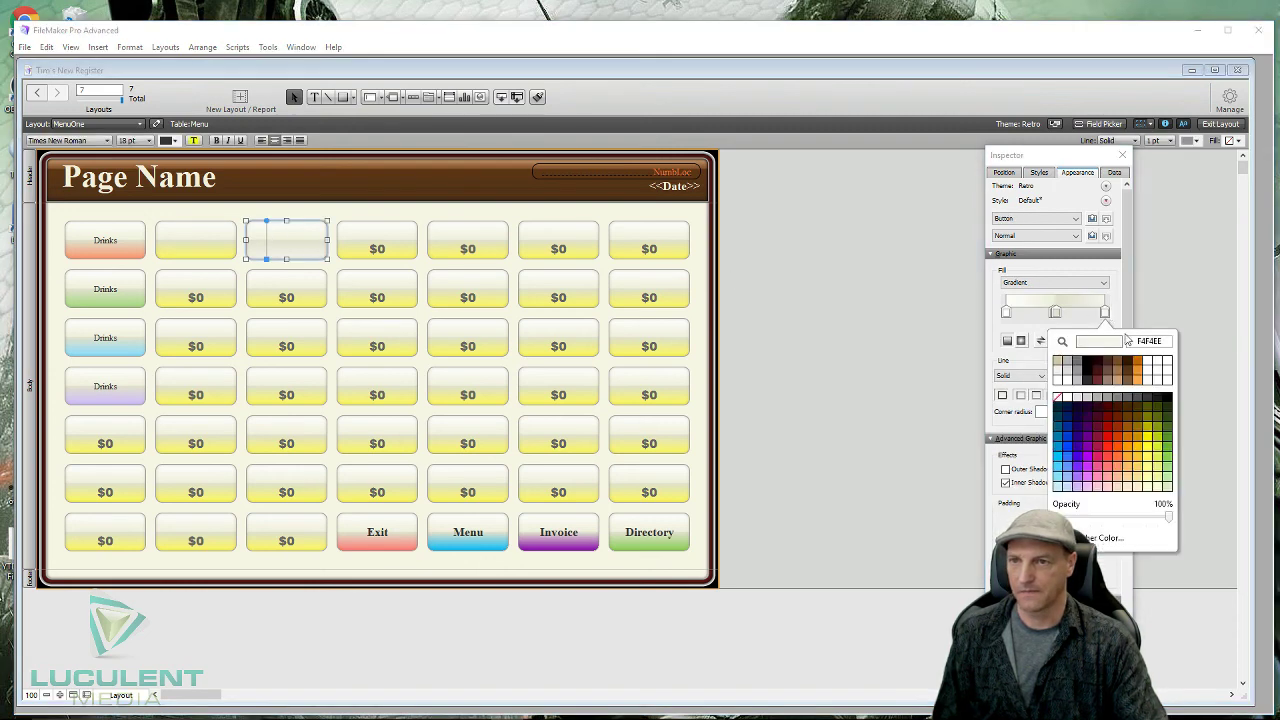
click(1148, 468)
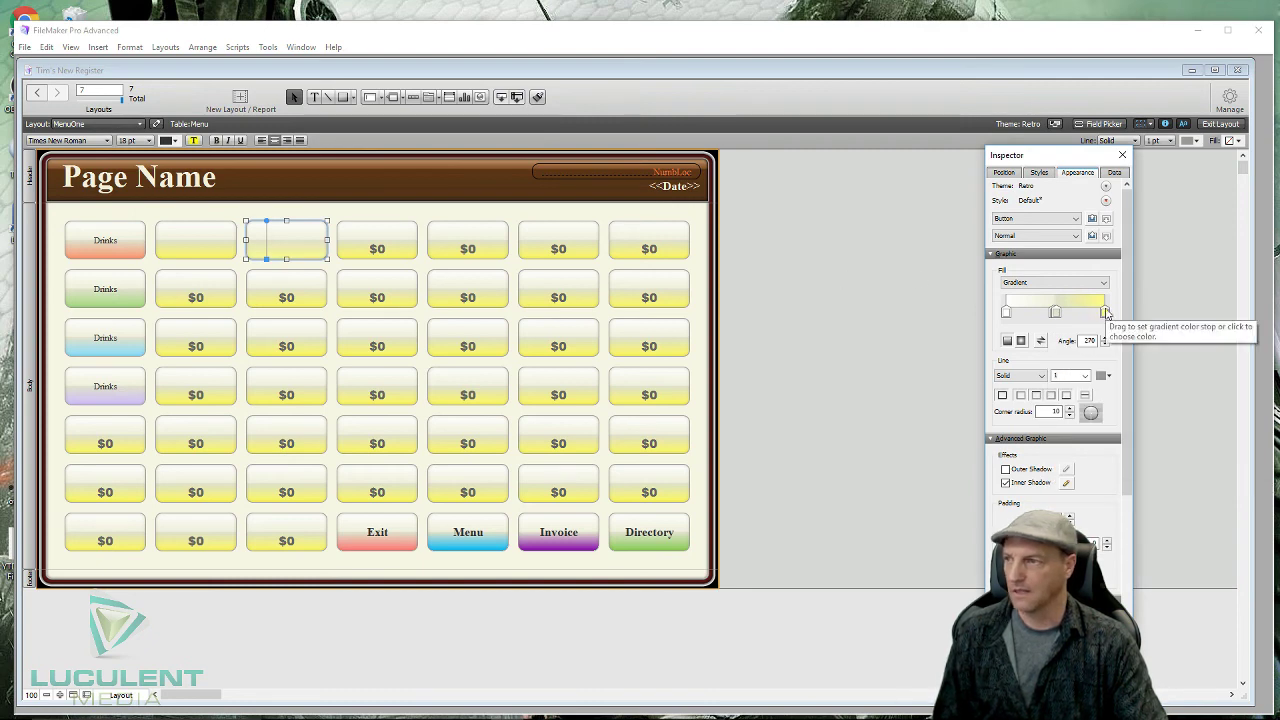
click(837, 313)
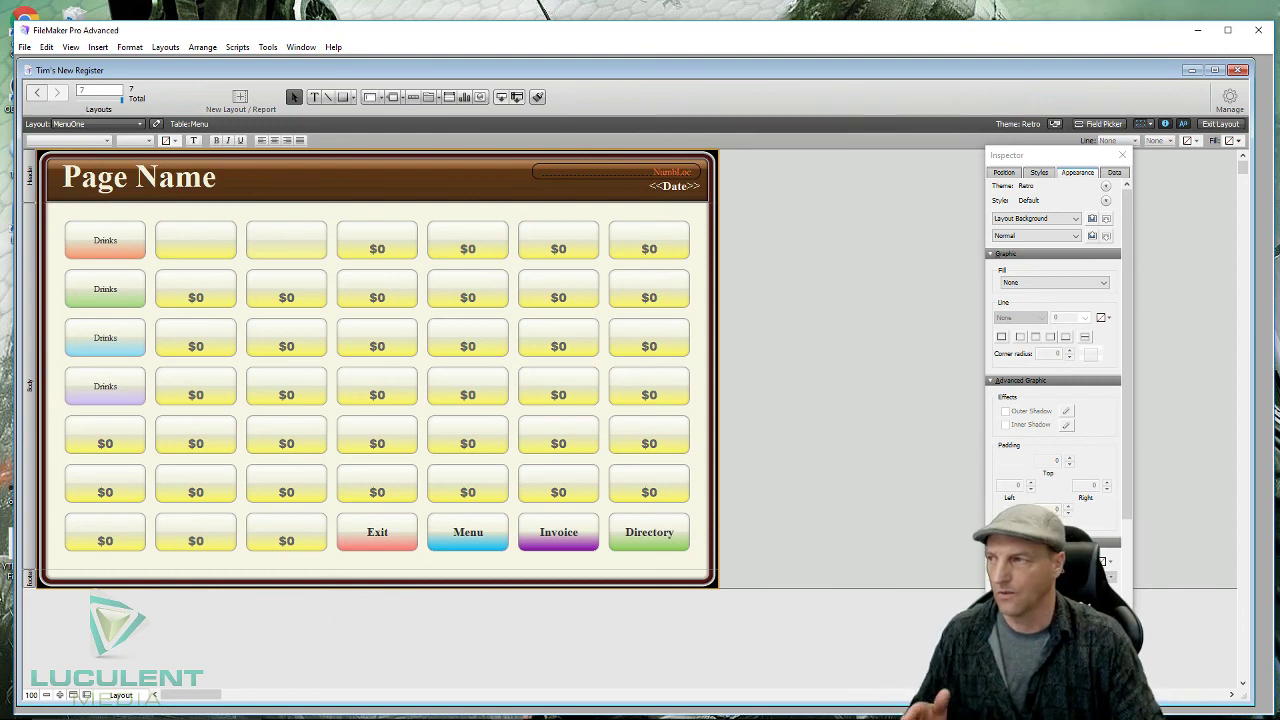
- Change the top-left popover button's label and popover title from Drinks to 'Category'
click(118, 248)
click(118, 248)
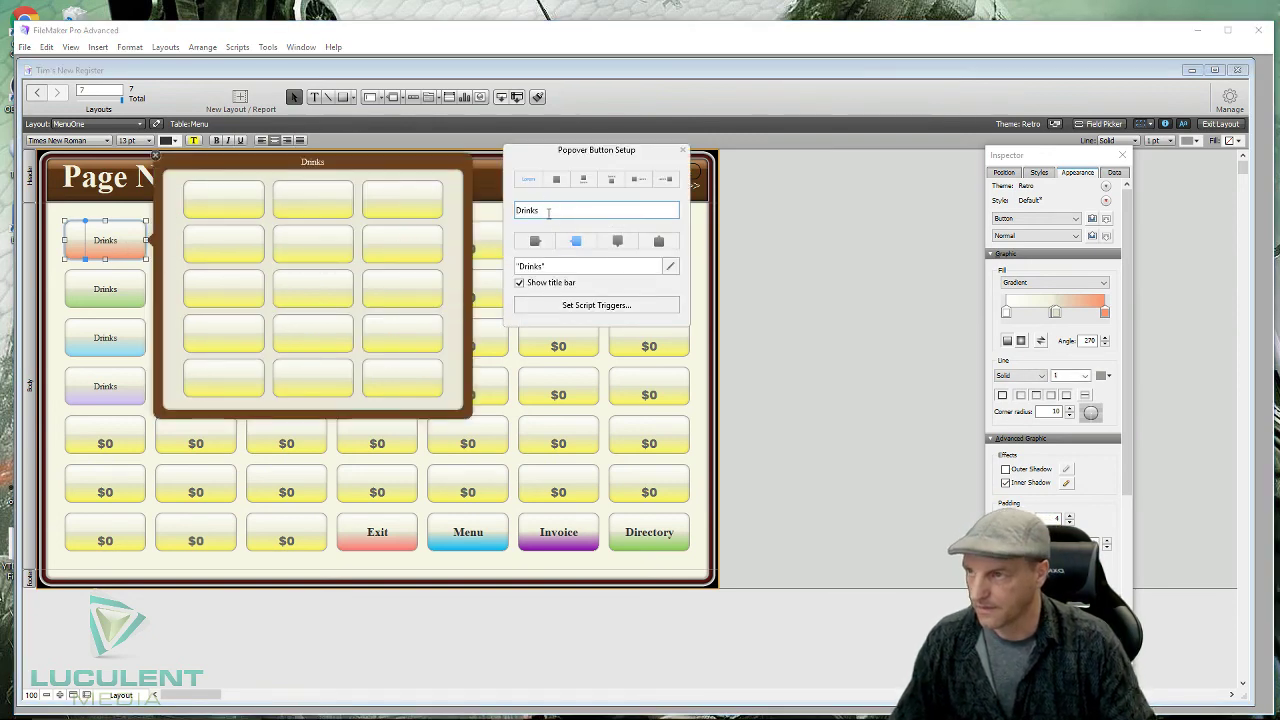
double_click(551, 212)
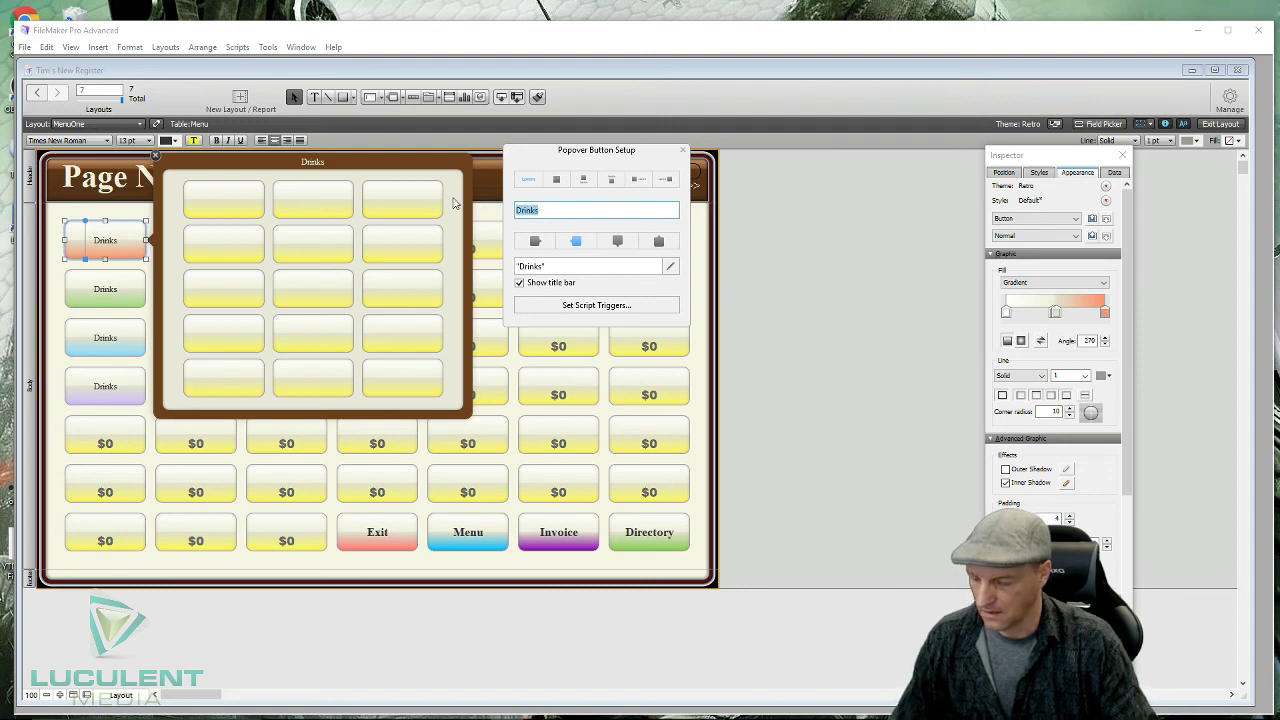
key(BackSpace)
text(Category)
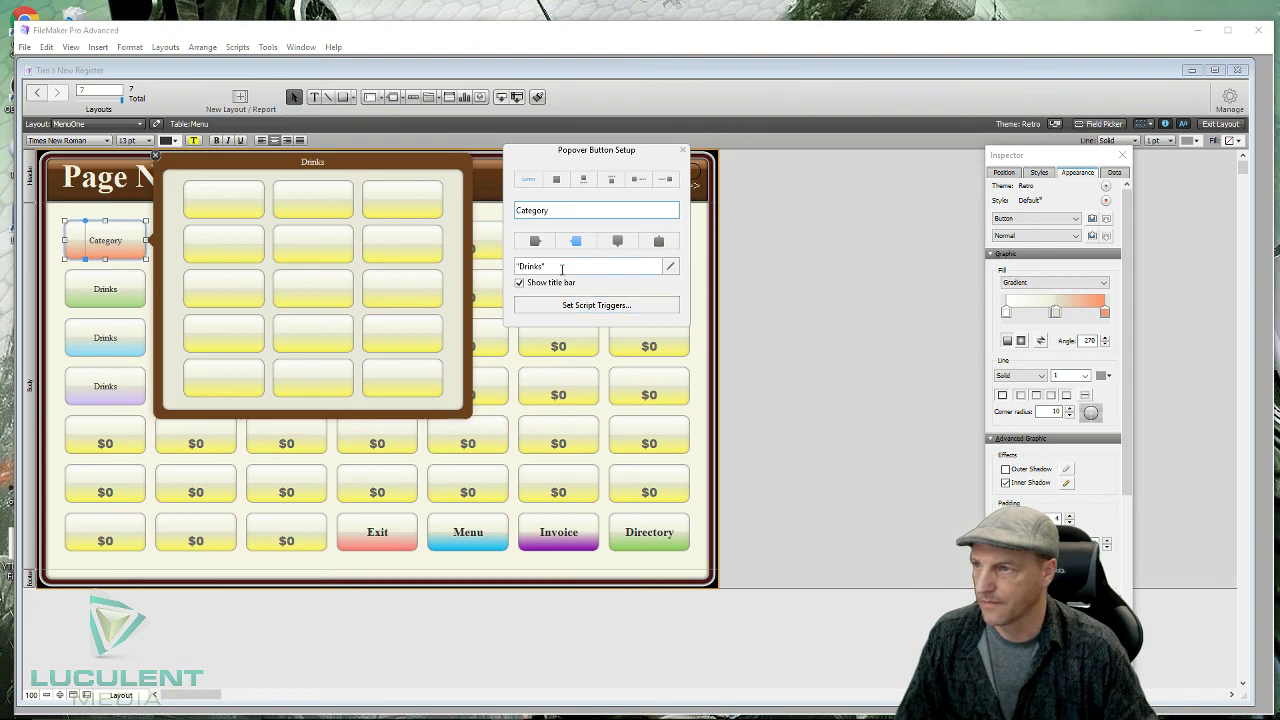
key(Tab)
text(Ca)
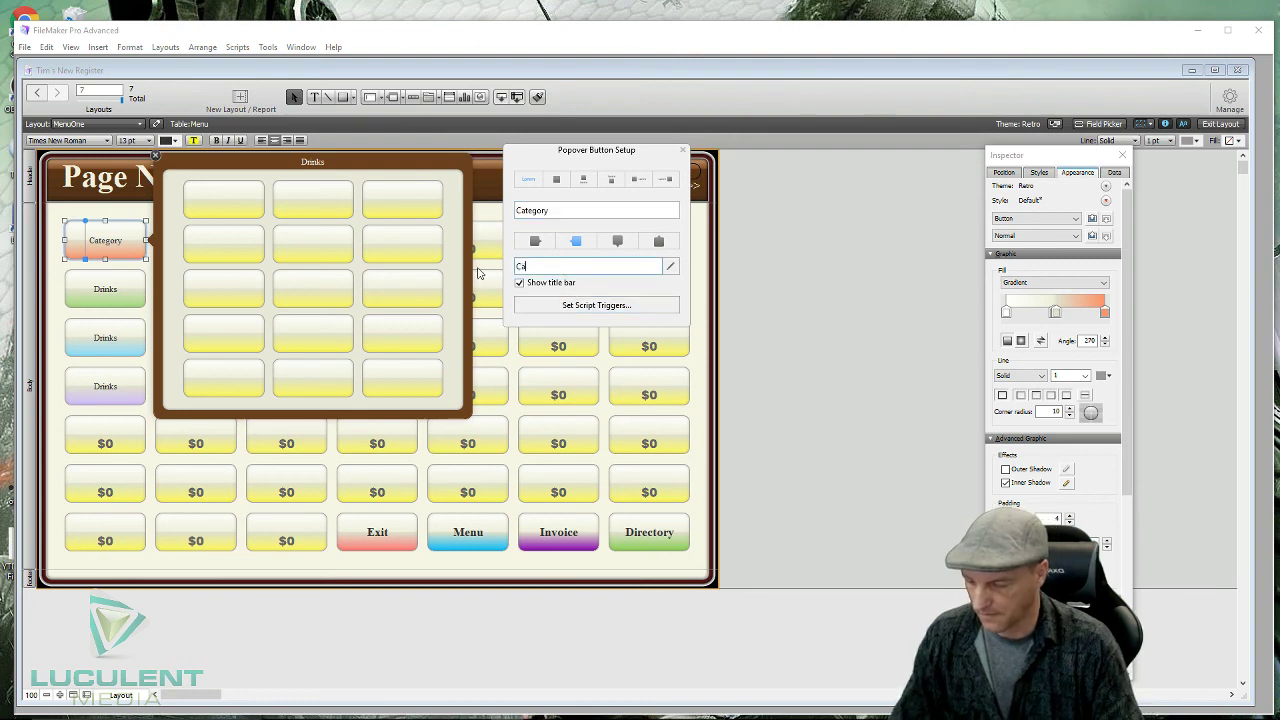
text(tegory)
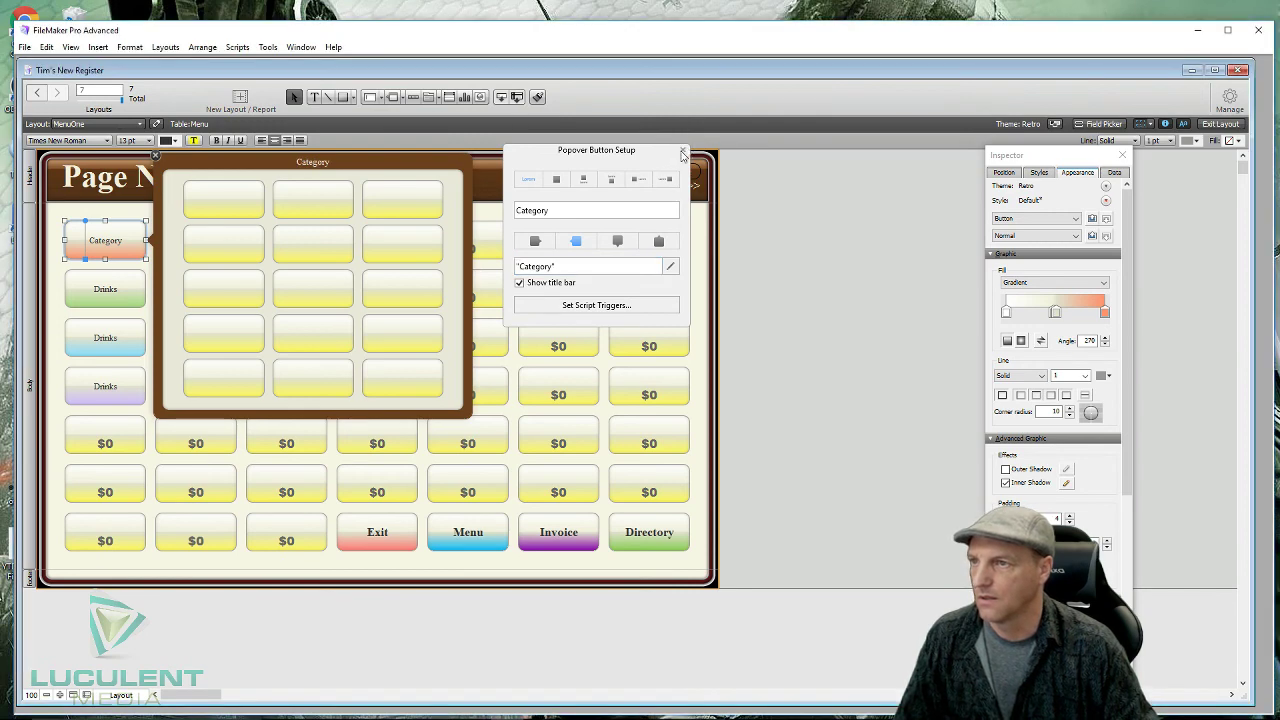
click(682, 155)
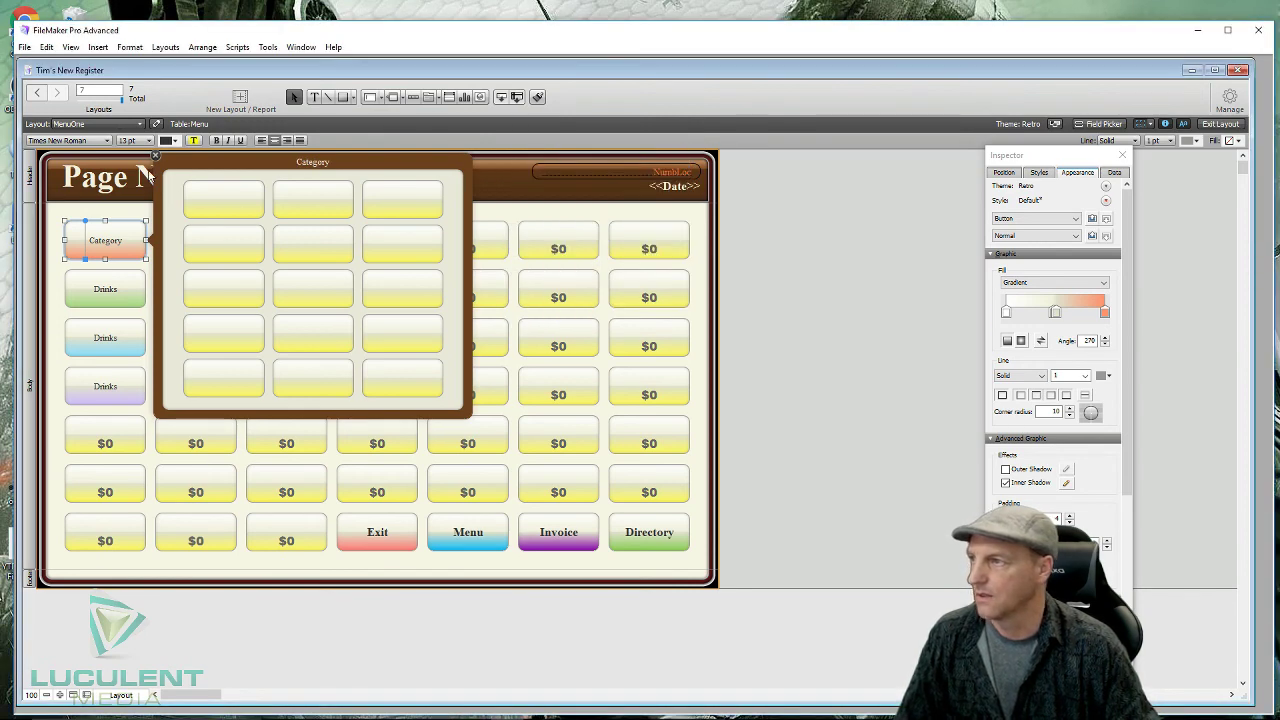
- Make the Category button label 18 pt bold
click(154, 152)
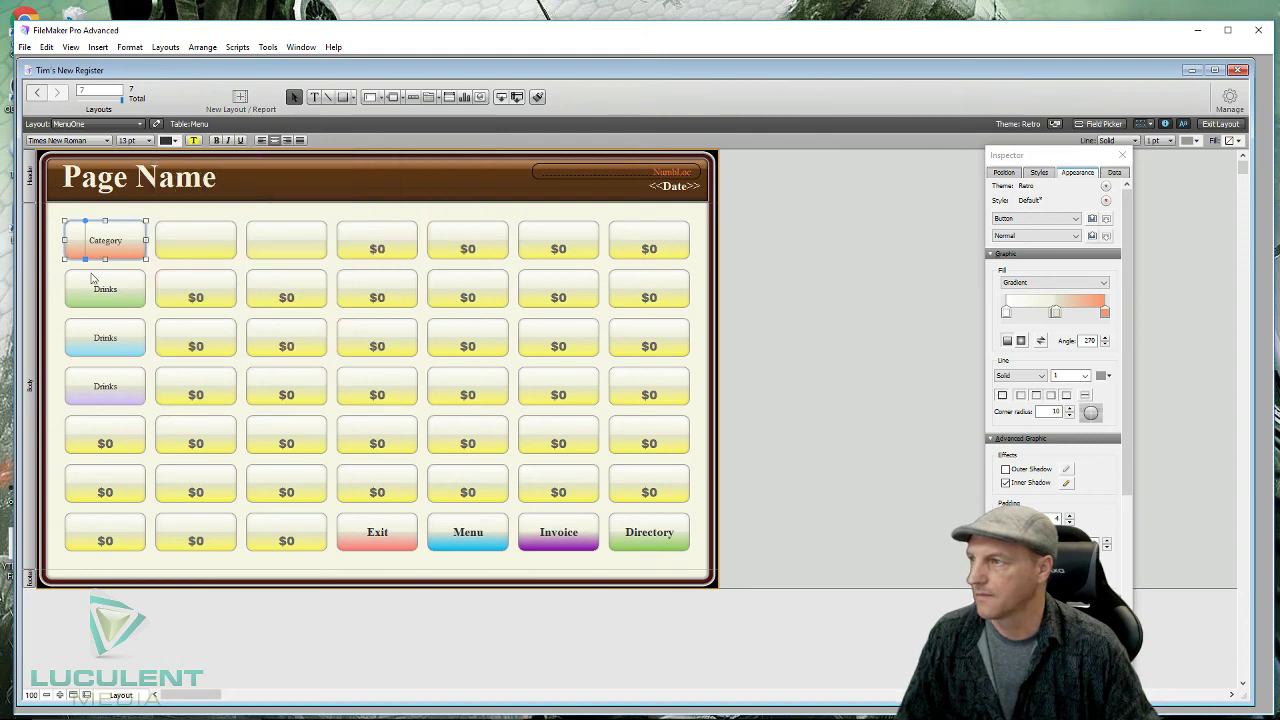
click(127, 289)
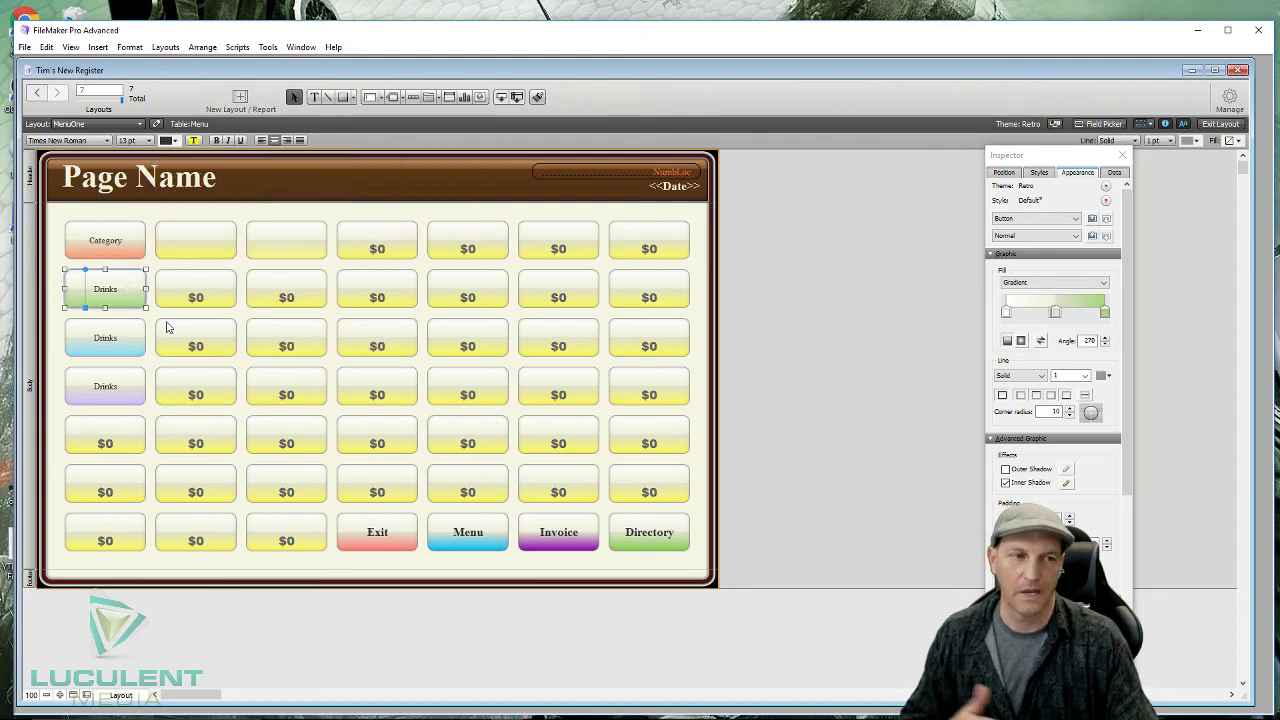
click(117, 237)
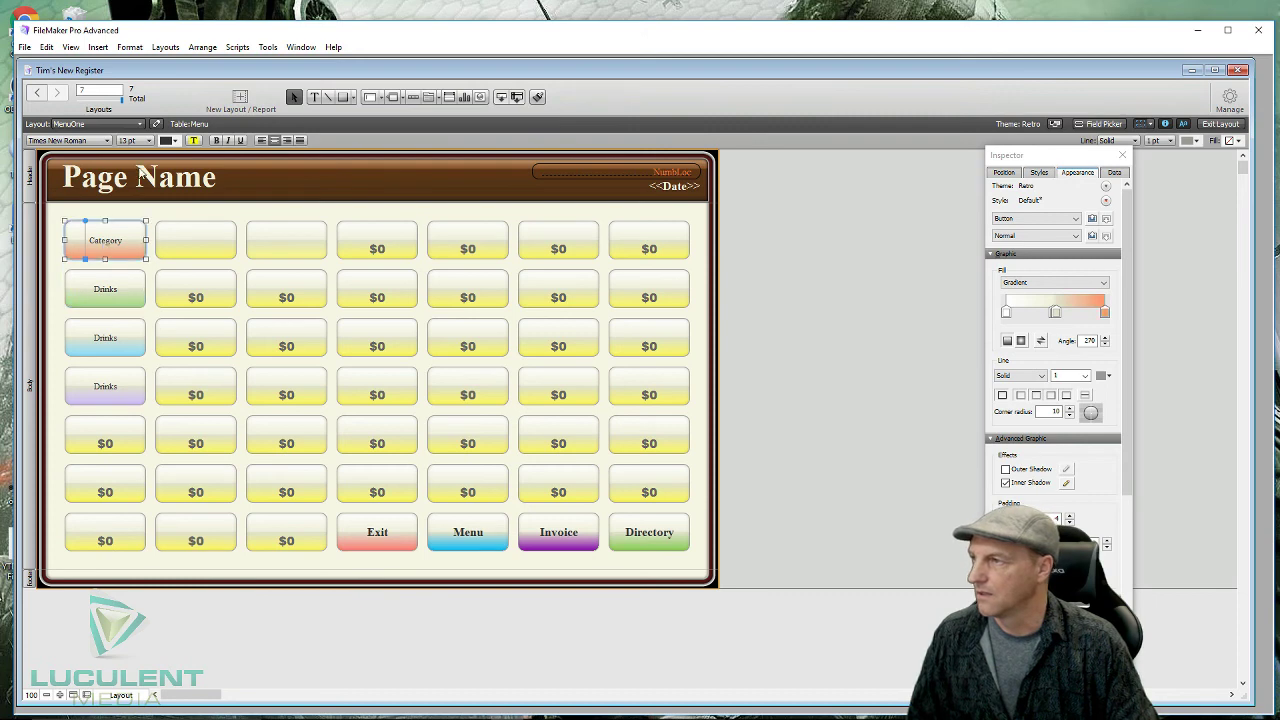
click(148, 141)
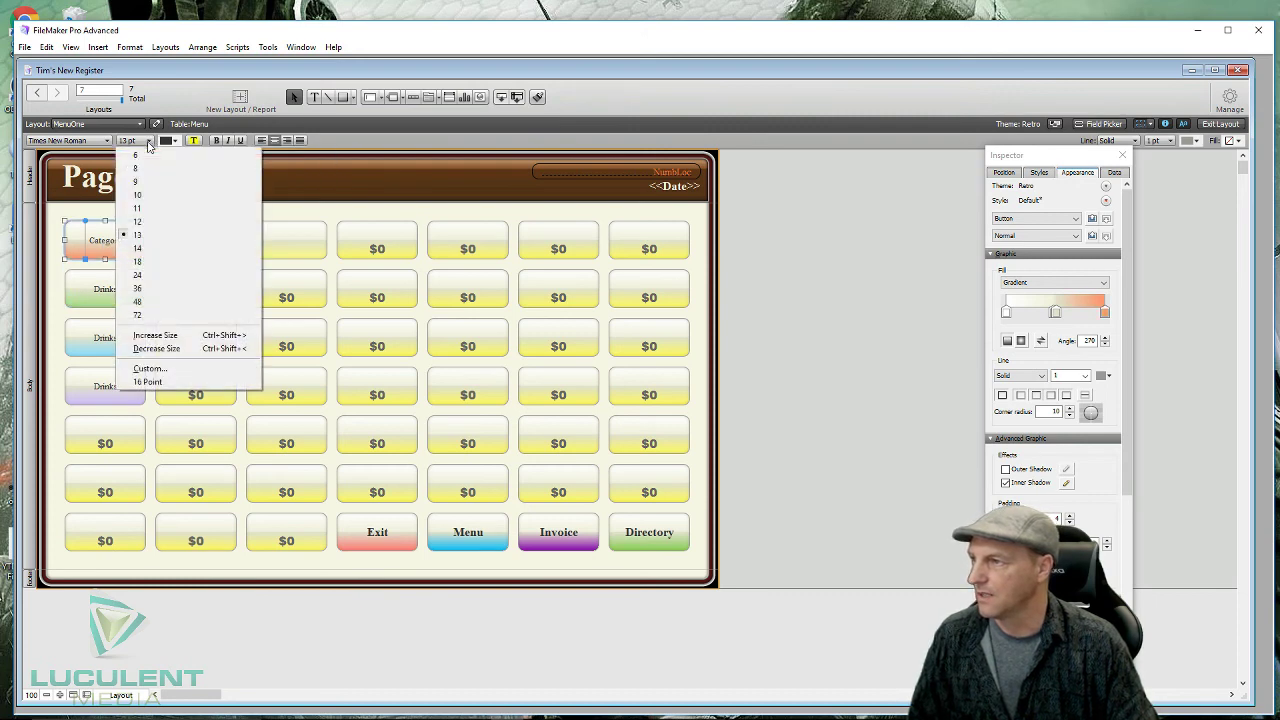
click(143, 265)
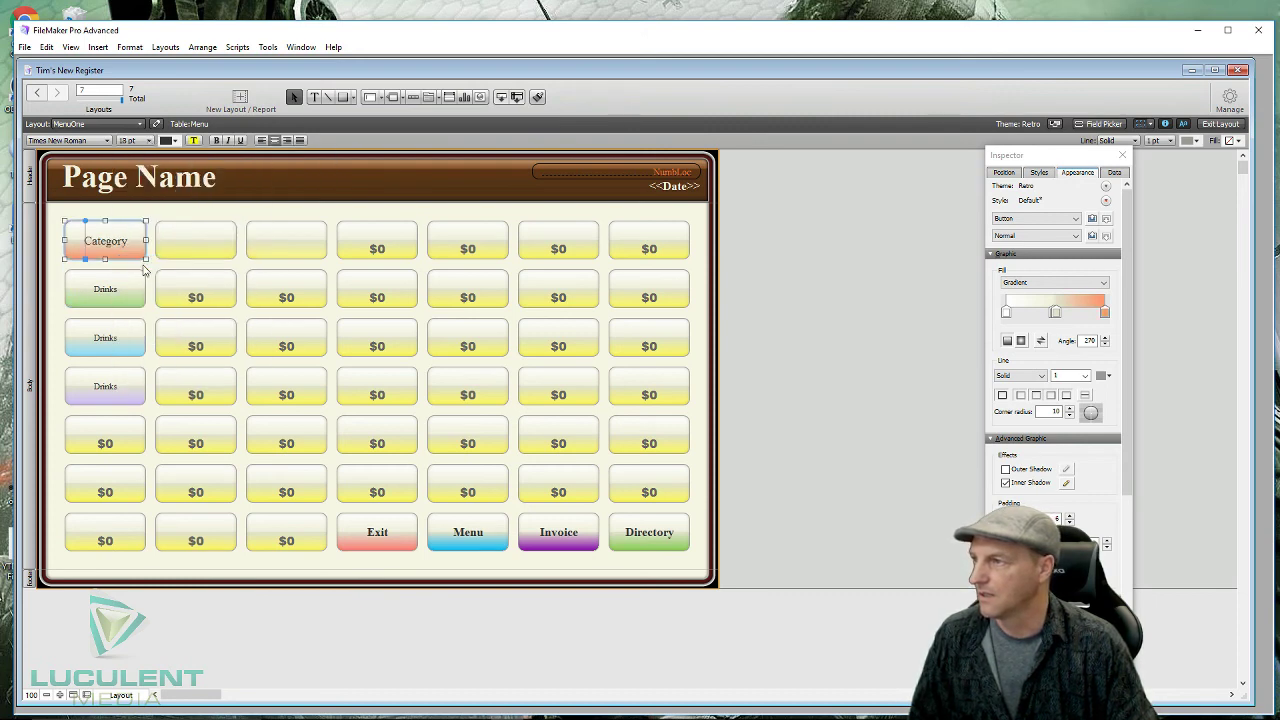
click(219, 142)
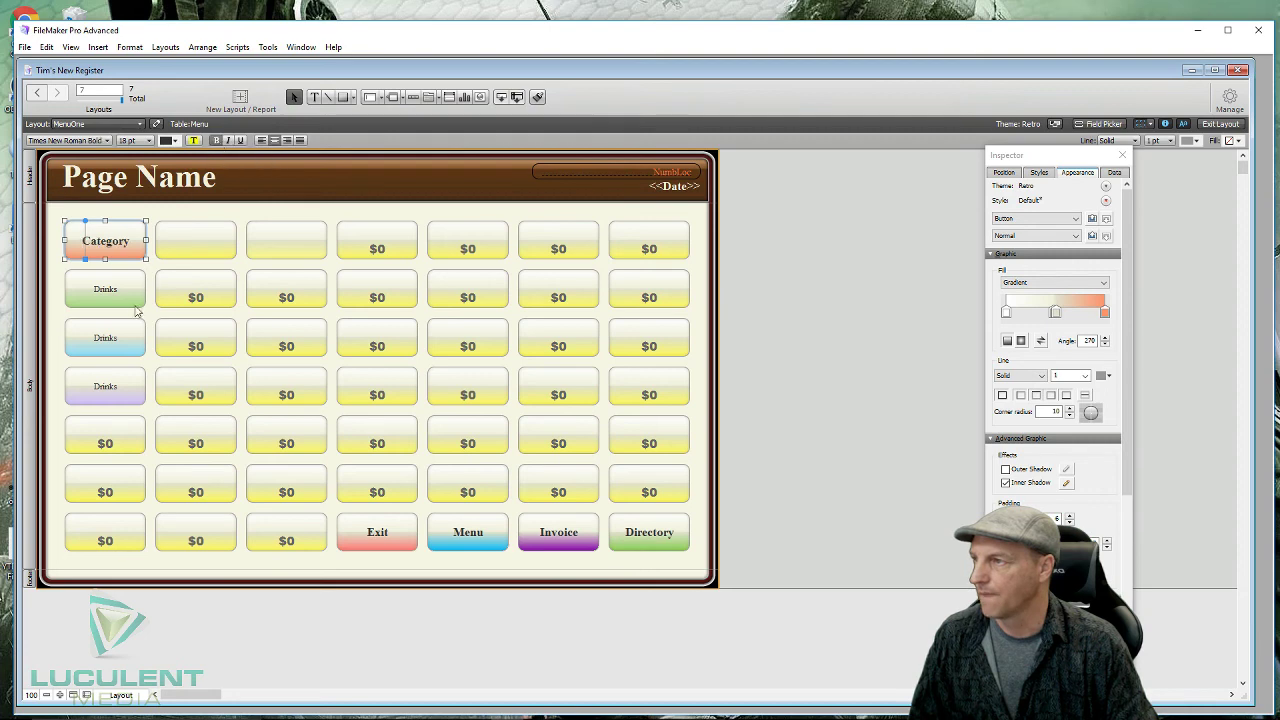
- Make the green, blue and purple Drinks button labels 18 pt bold
click(108, 288)
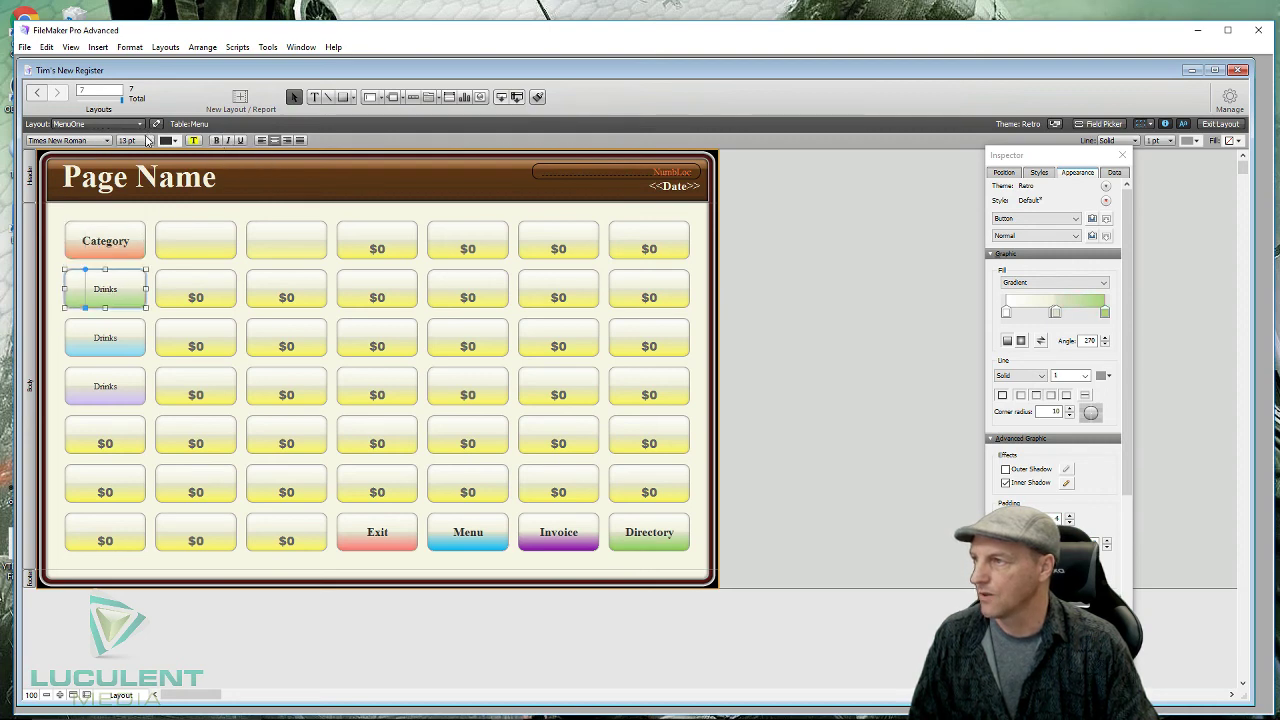
click(149, 141)
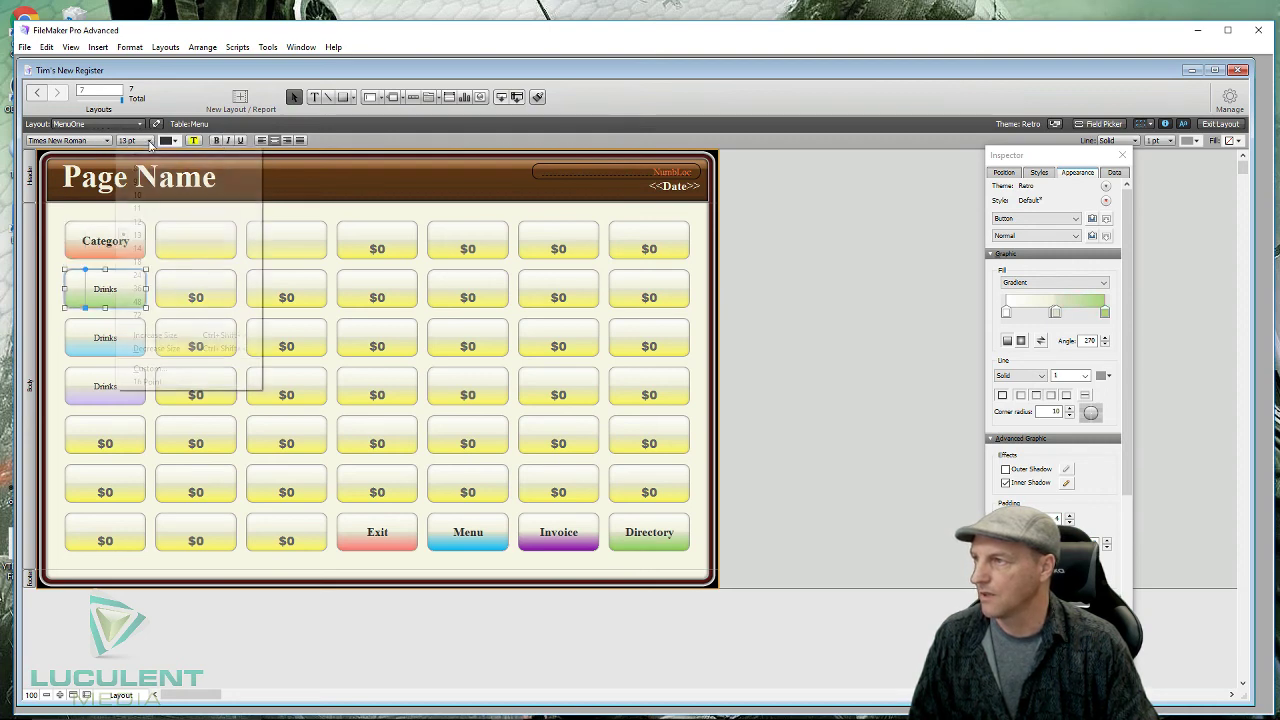
click(140, 261)
click(217, 141)
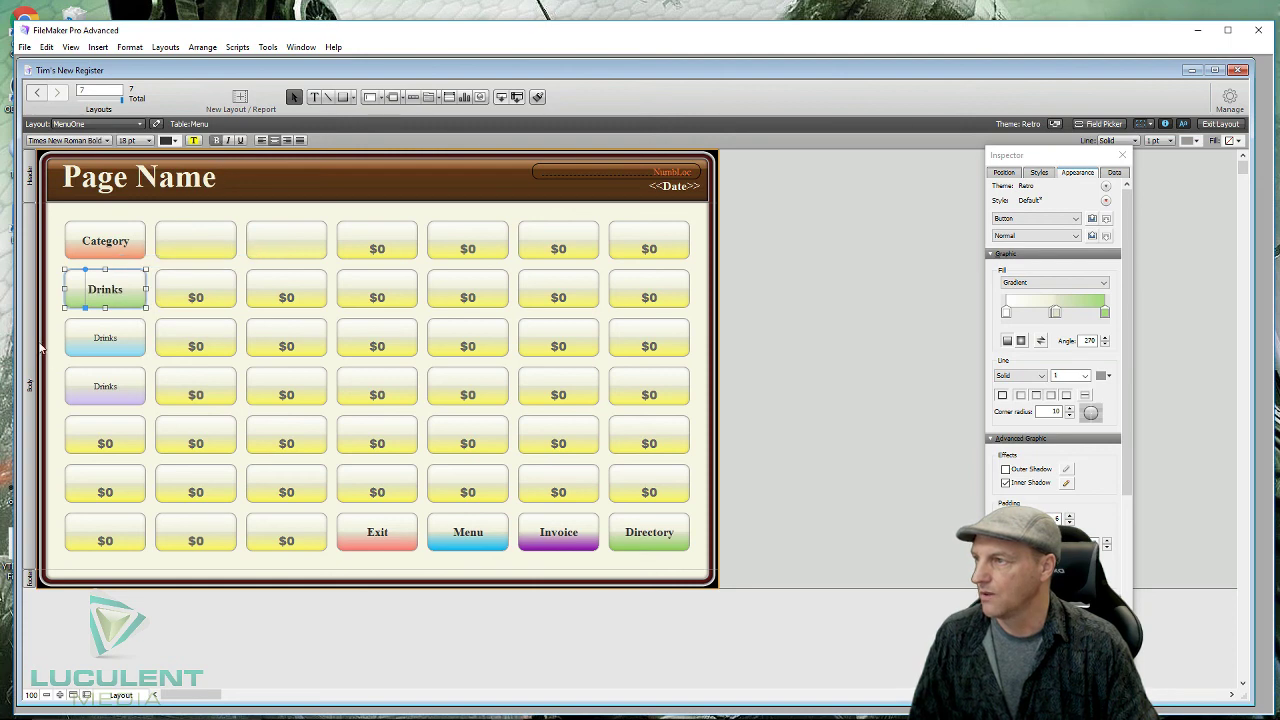
click(75, 342)
drag(60, 313, 149, 408)
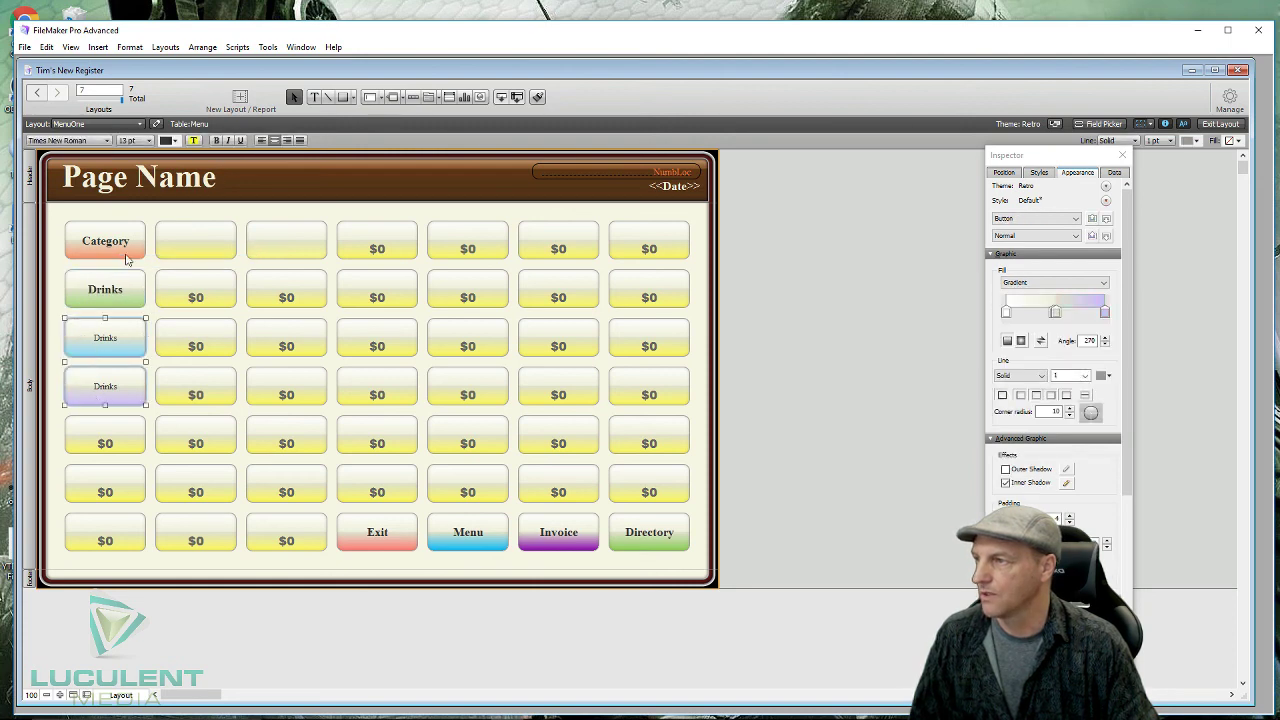
click(150, 140)
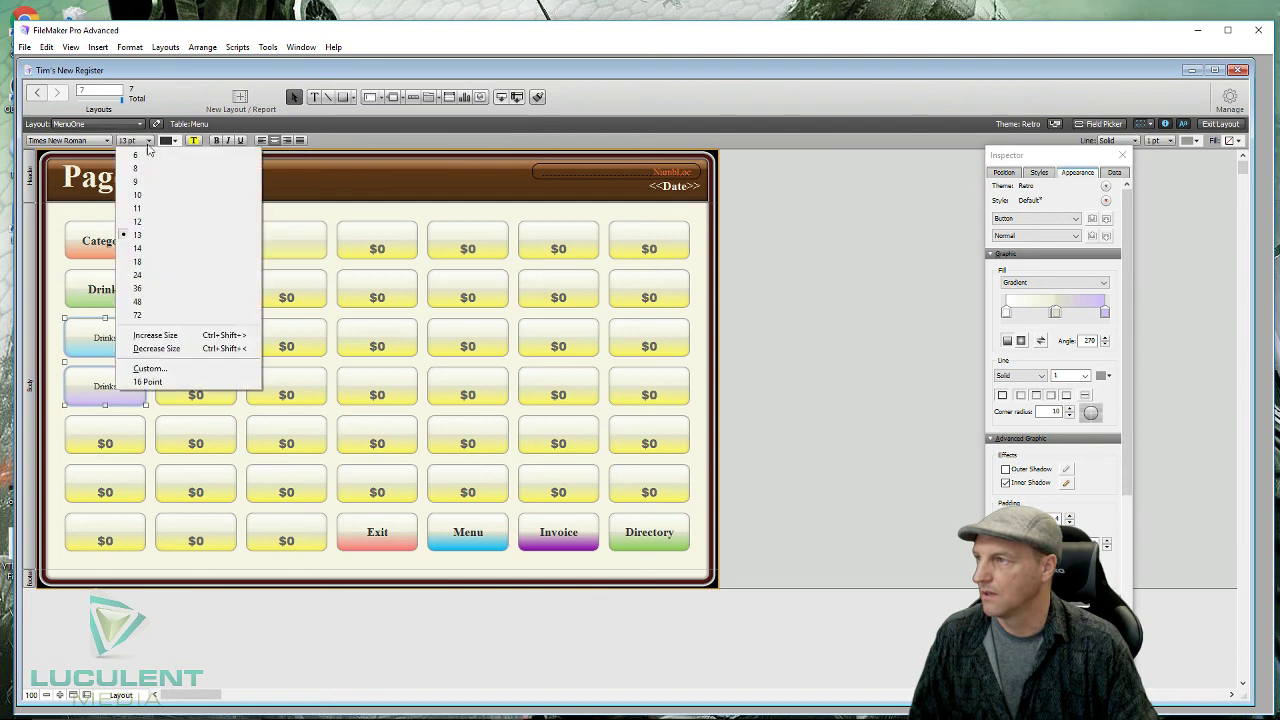
click(150, 262)
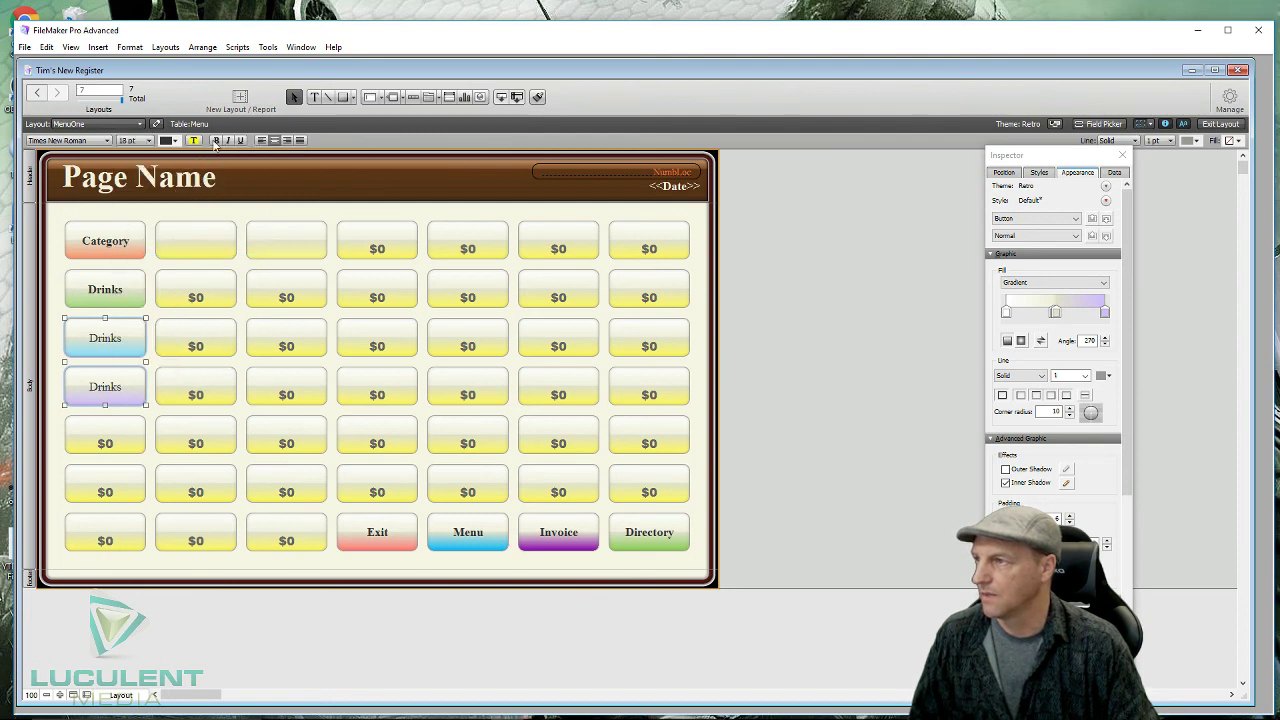
click(215, 141)
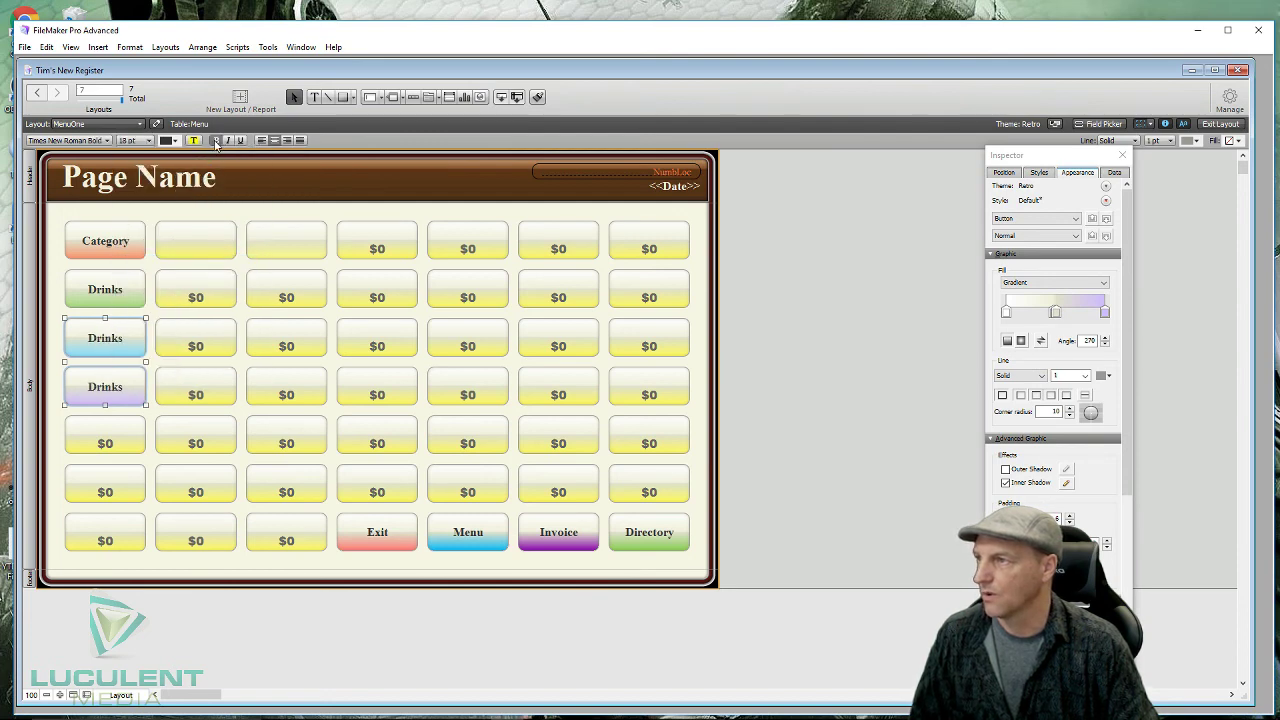
click(471, 217)
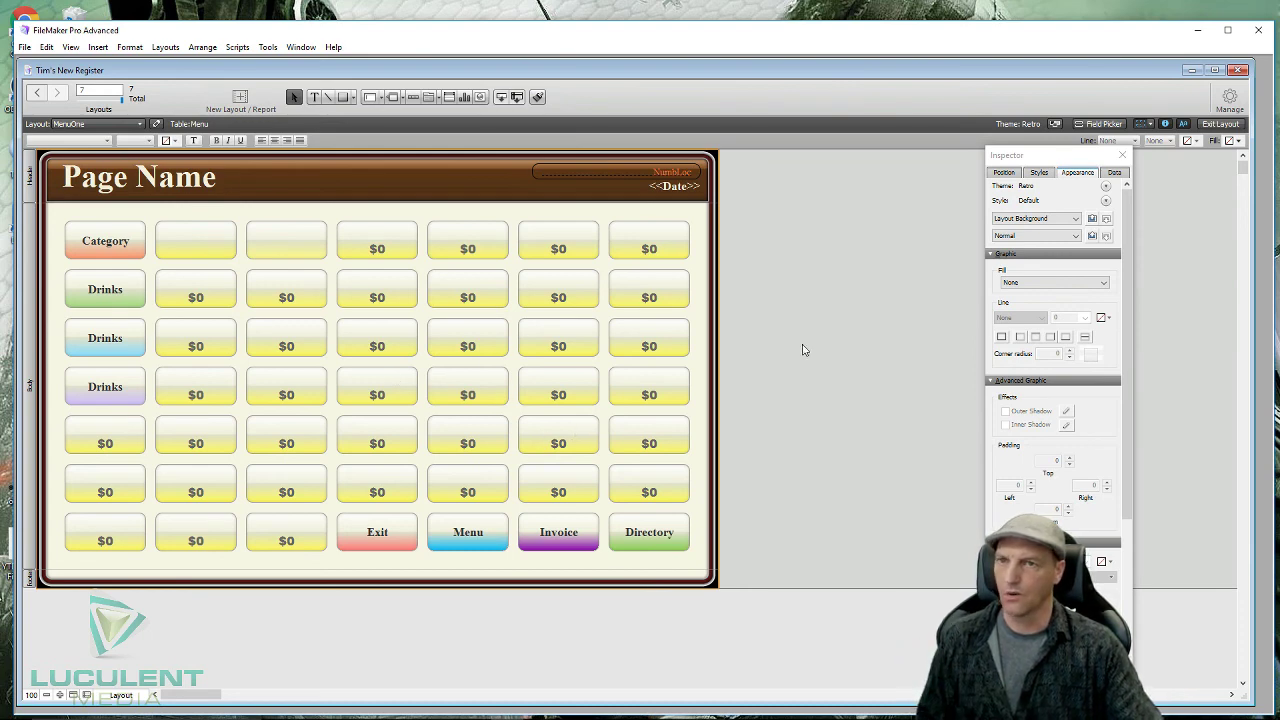
- Open the Manage gear menu in the toolbar's top-right corner
click(1227, 113)
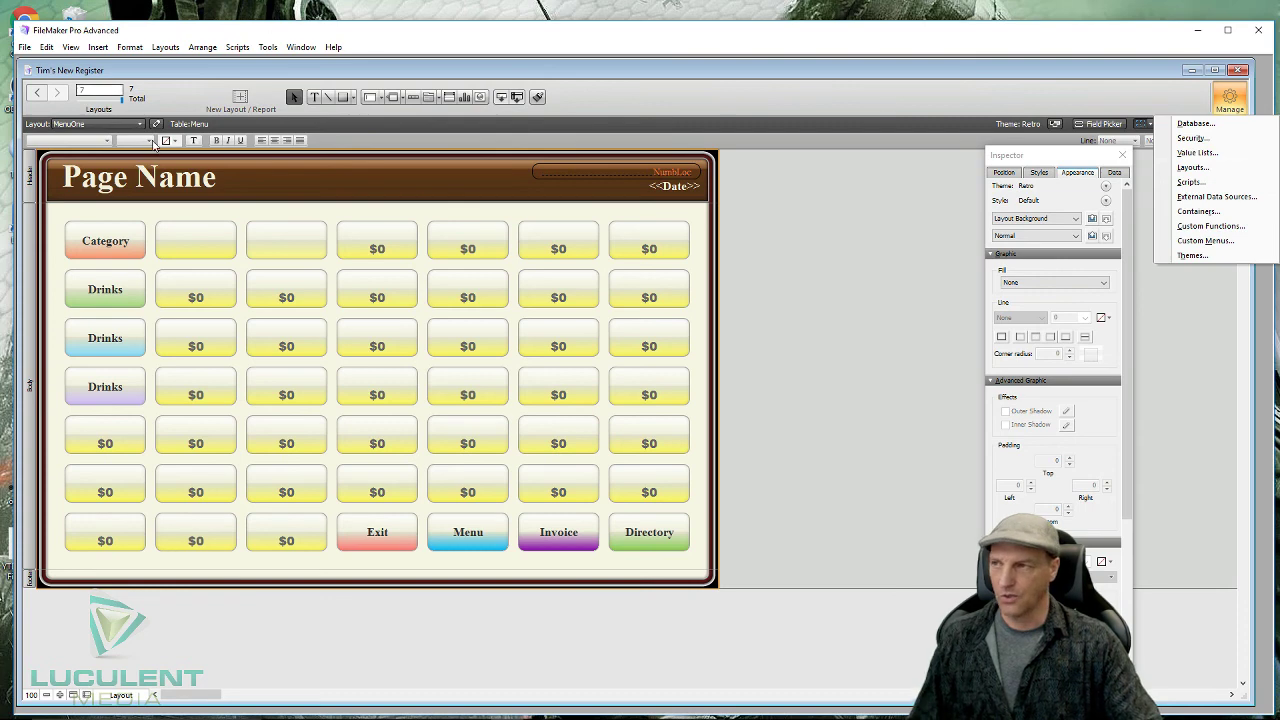
- Dismiss the Manage menu without choosing any item
click(382, 174)
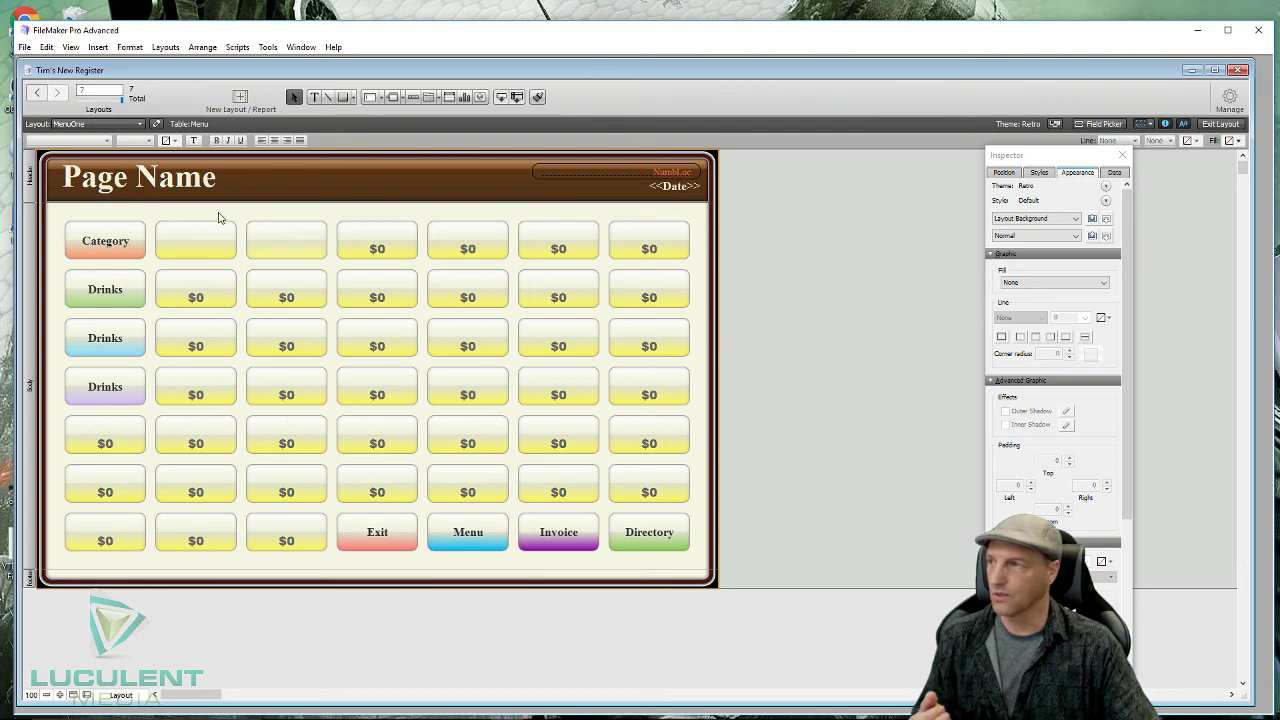
- Draw a small white circle centred on the red Exit button
click(353, 99)
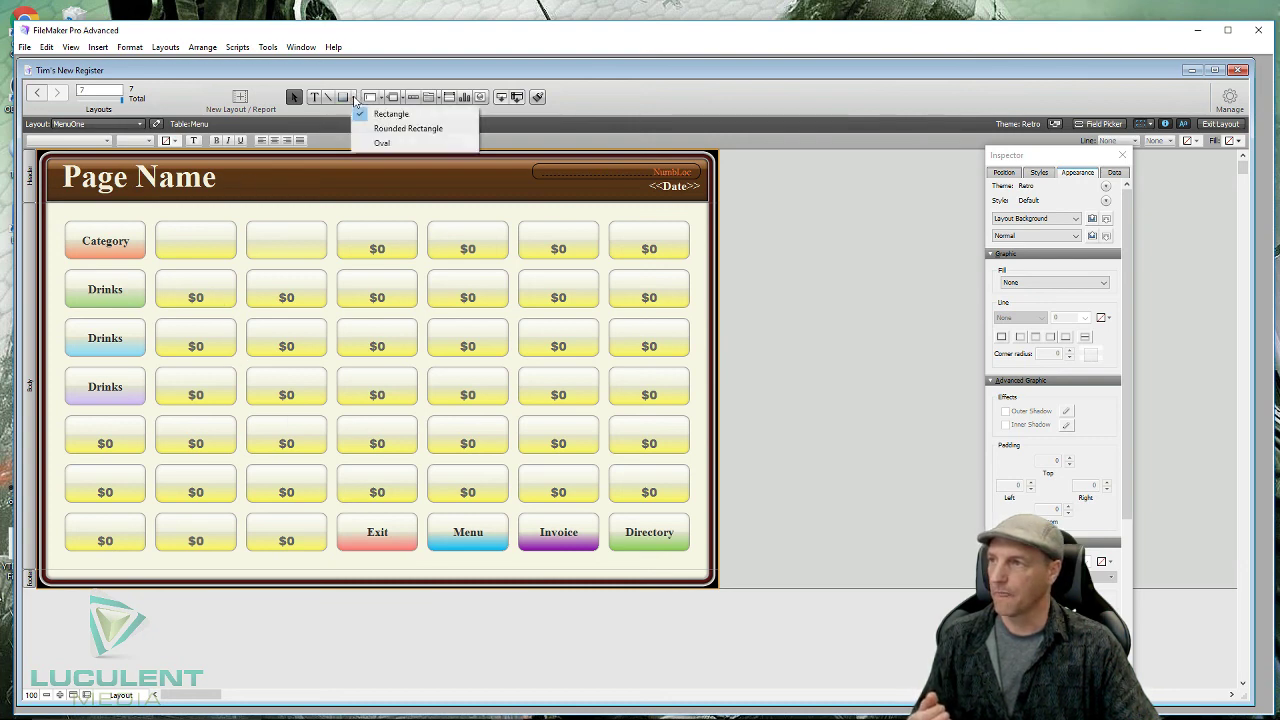
click(379, 146)
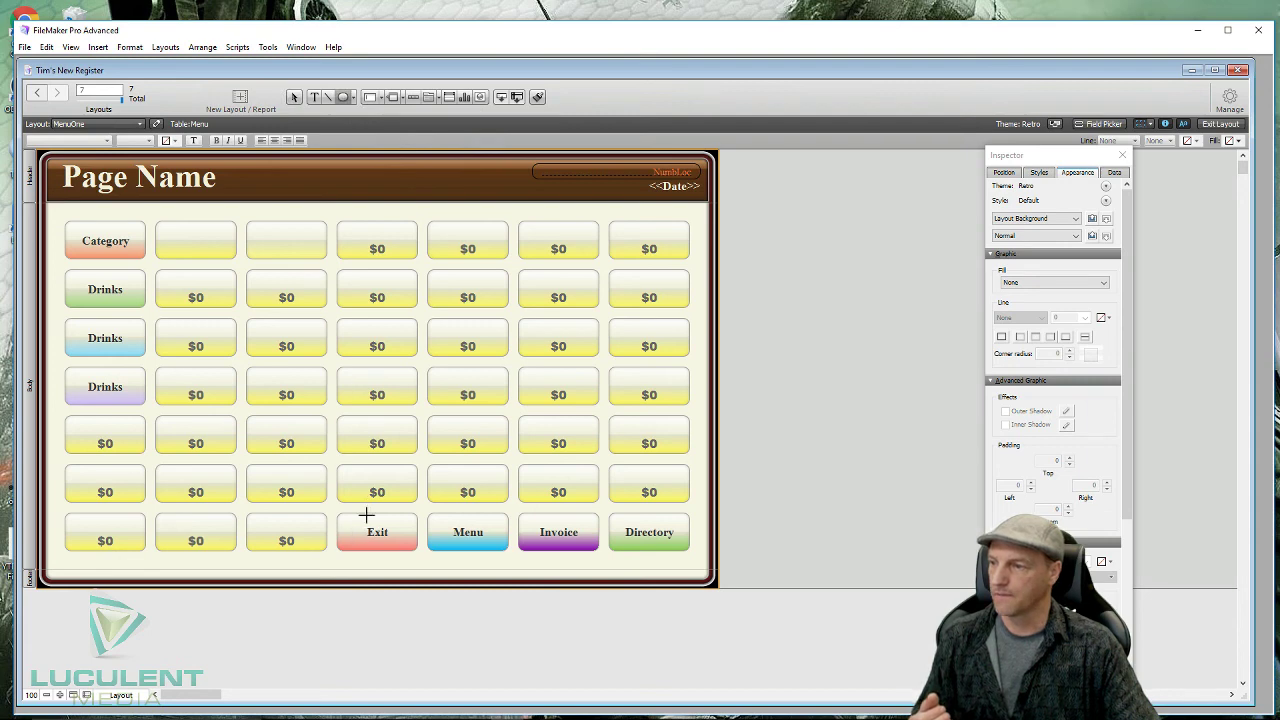
drag(363, 515, 398, 548)
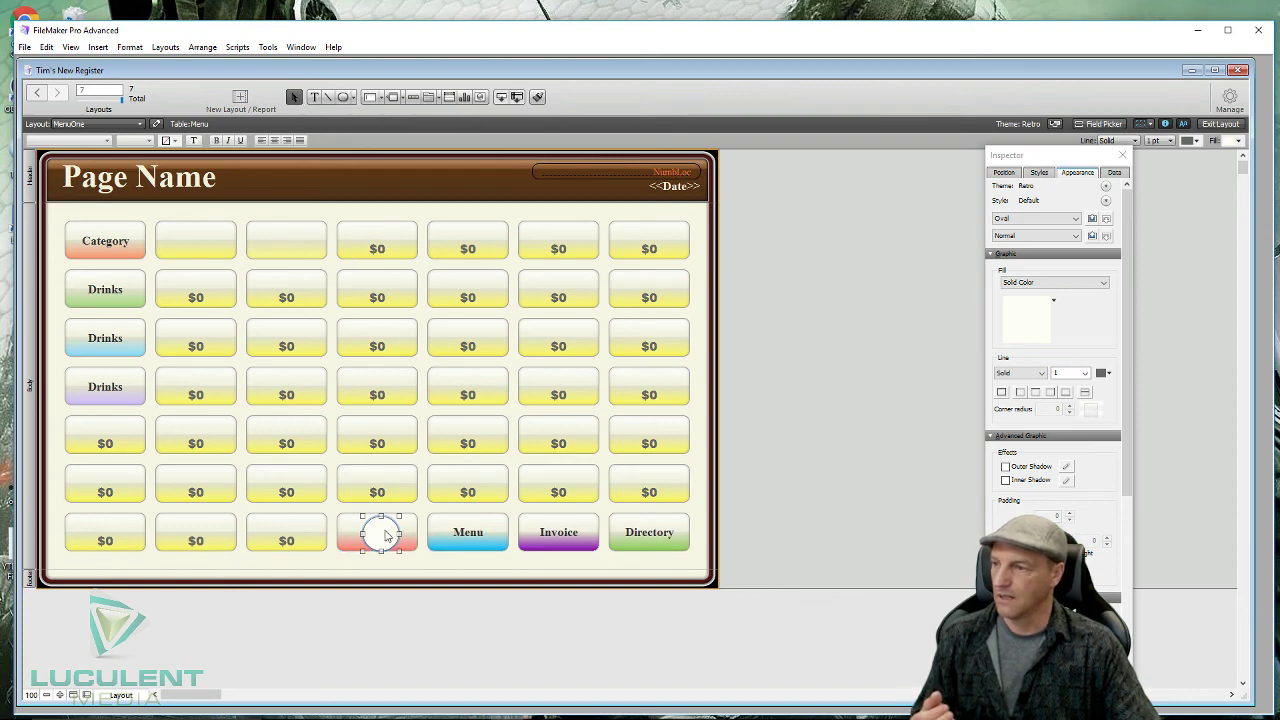
drag(384, 539, 380, 535)
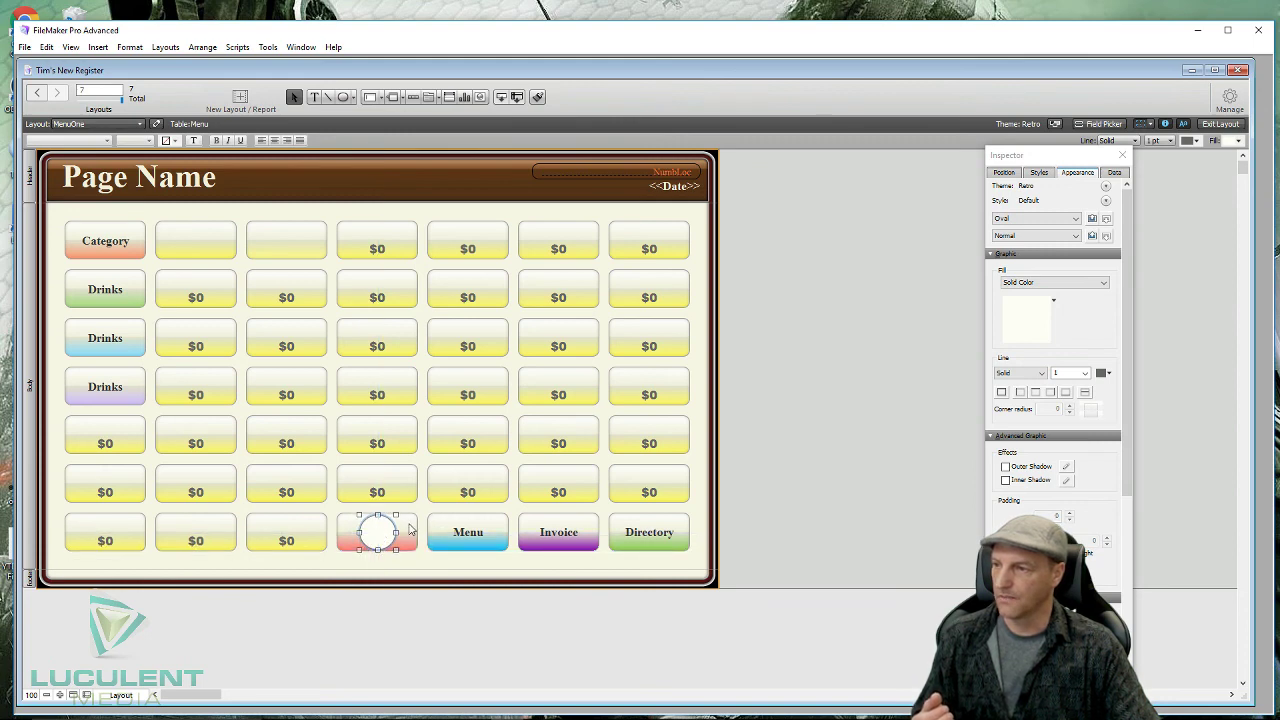
- Delete the Exit button's own label so the button is blank beneath the circle
click(409, 529)
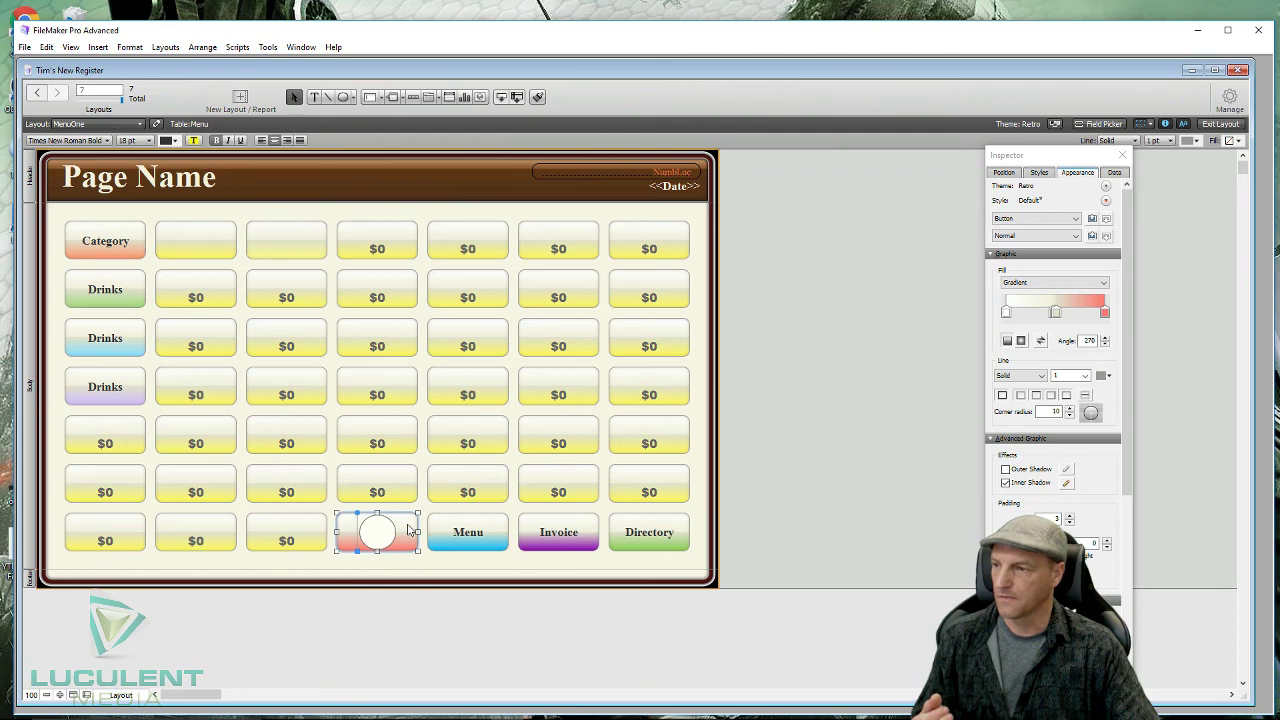
double_click(409, 529)
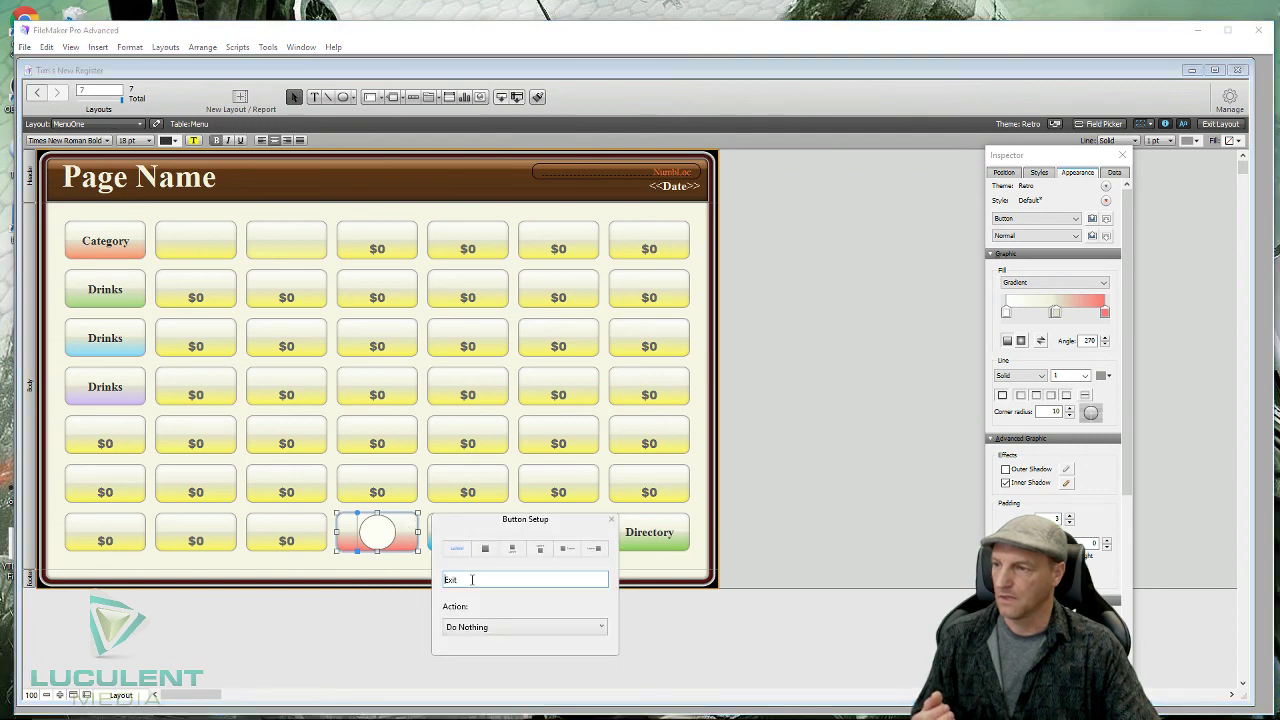
drag(456, 580, 435, 581)
key(BackSpace)
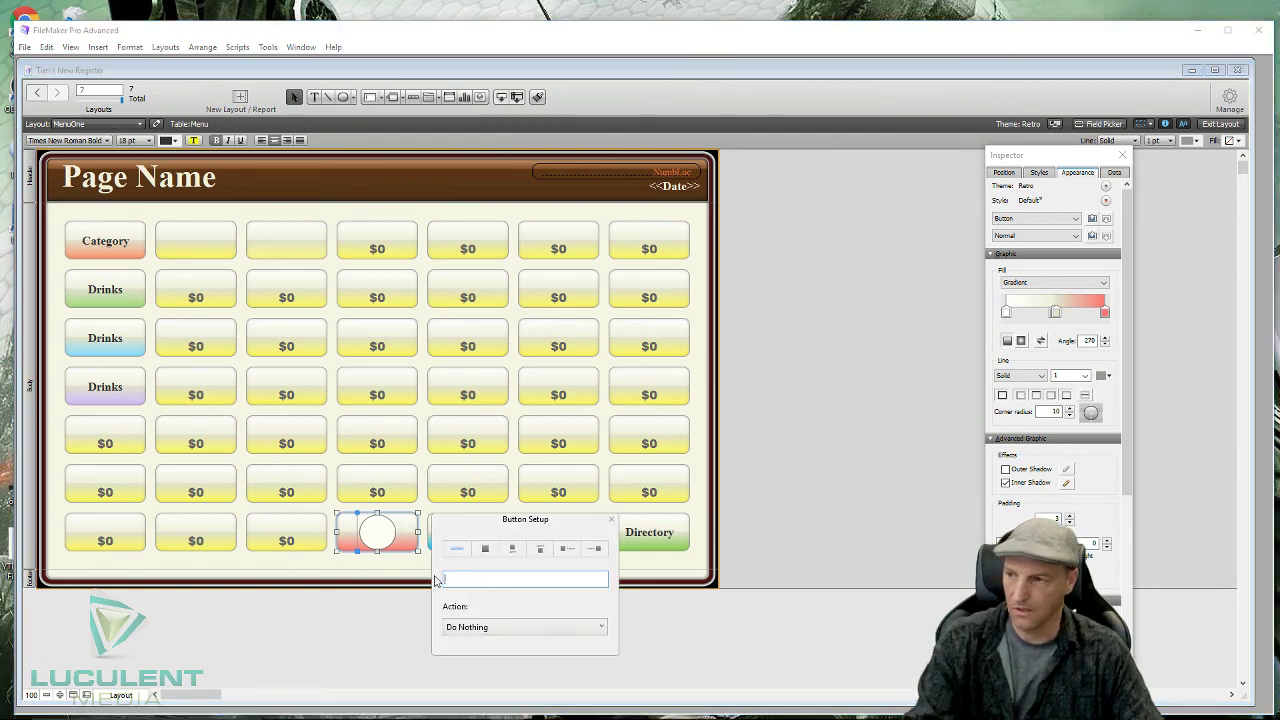
click(392, 624)
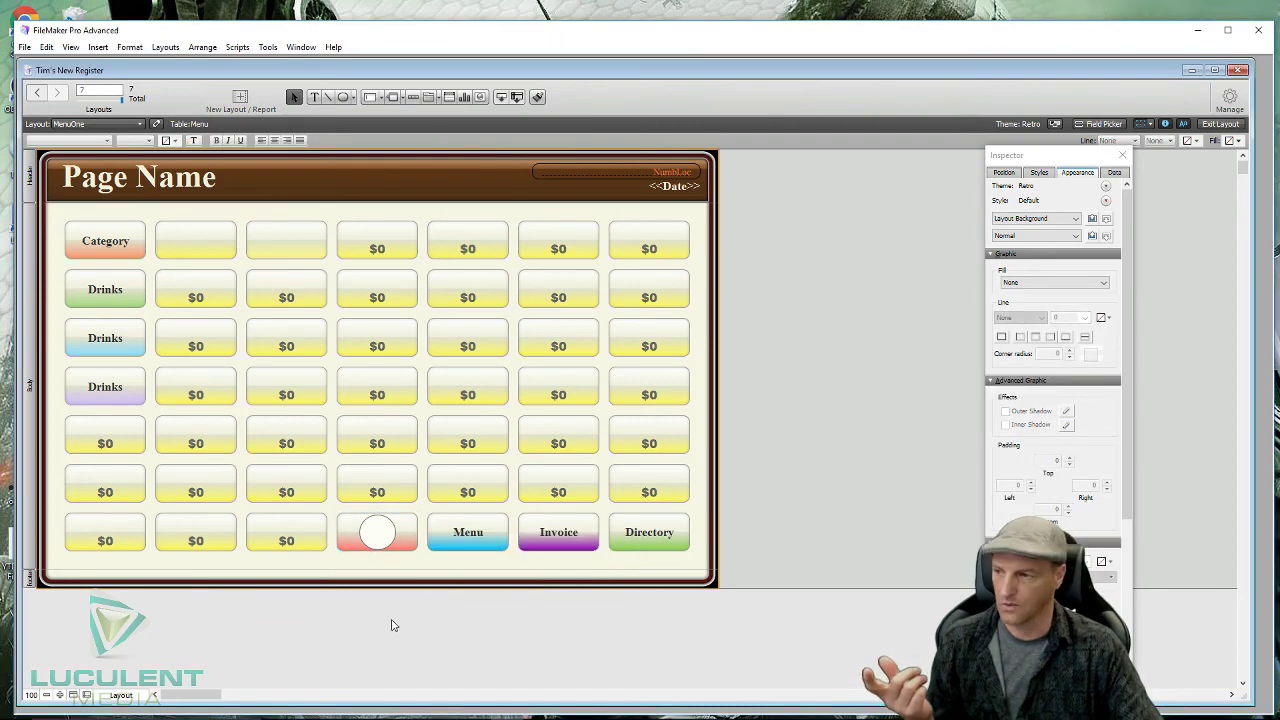
click(380, 535)
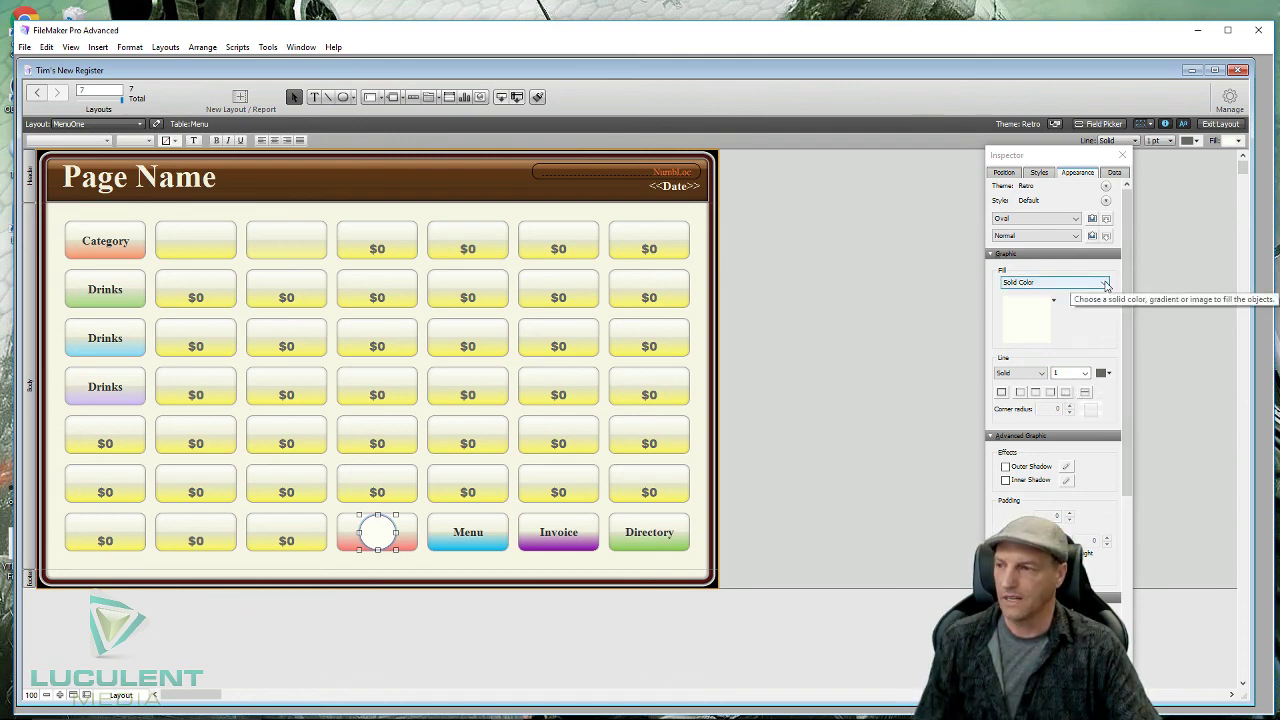
click(286, 177)
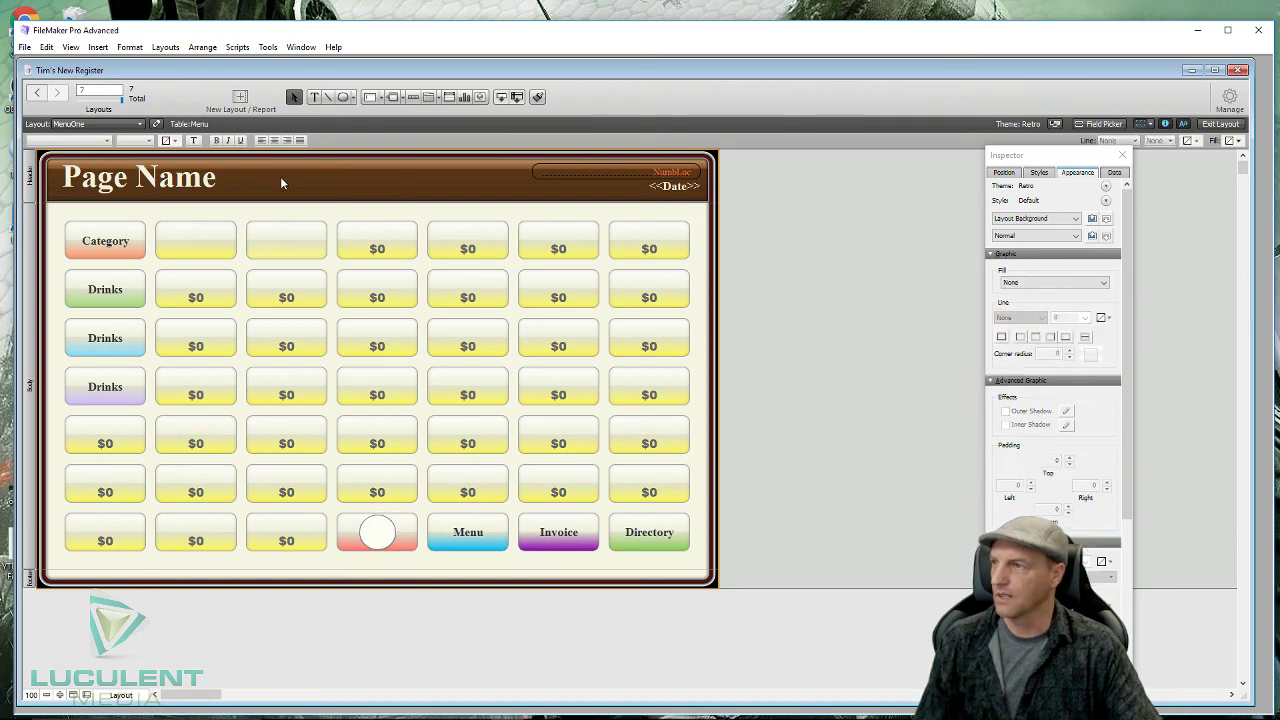
- Add an 'Exit' text label below the bottom button row at 24 pt
click(314, 97)
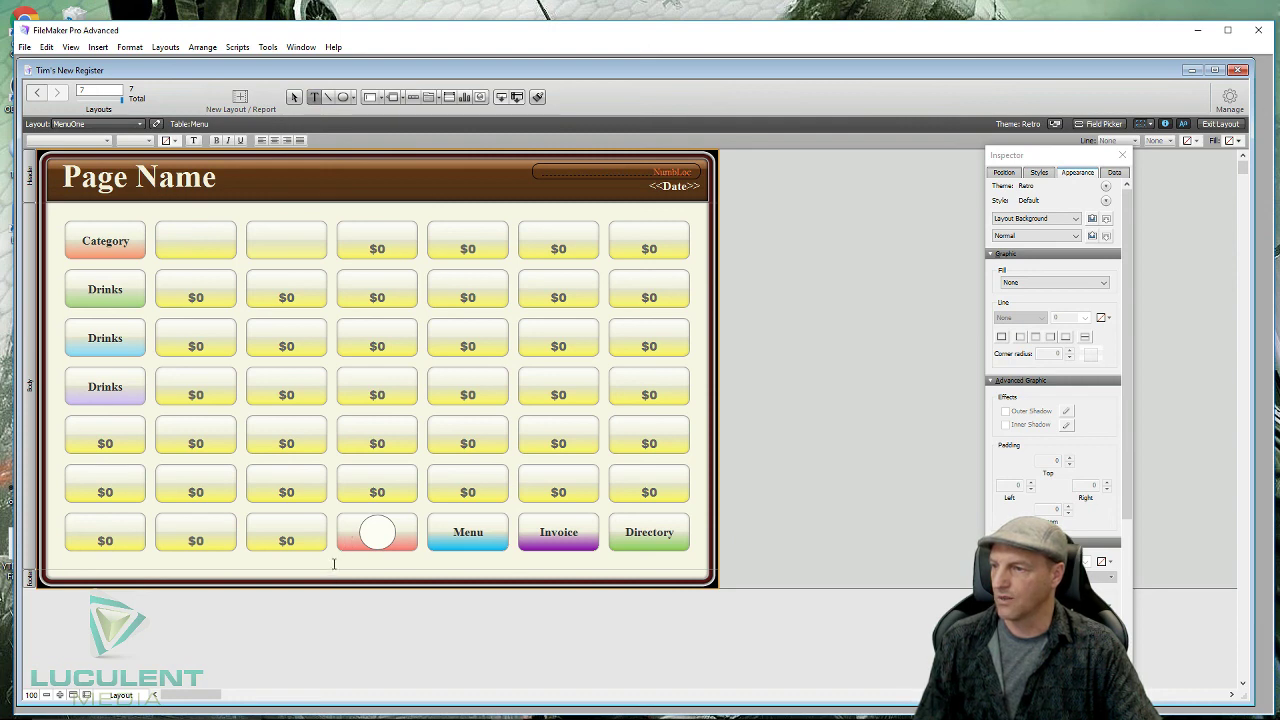
click(334, 564)
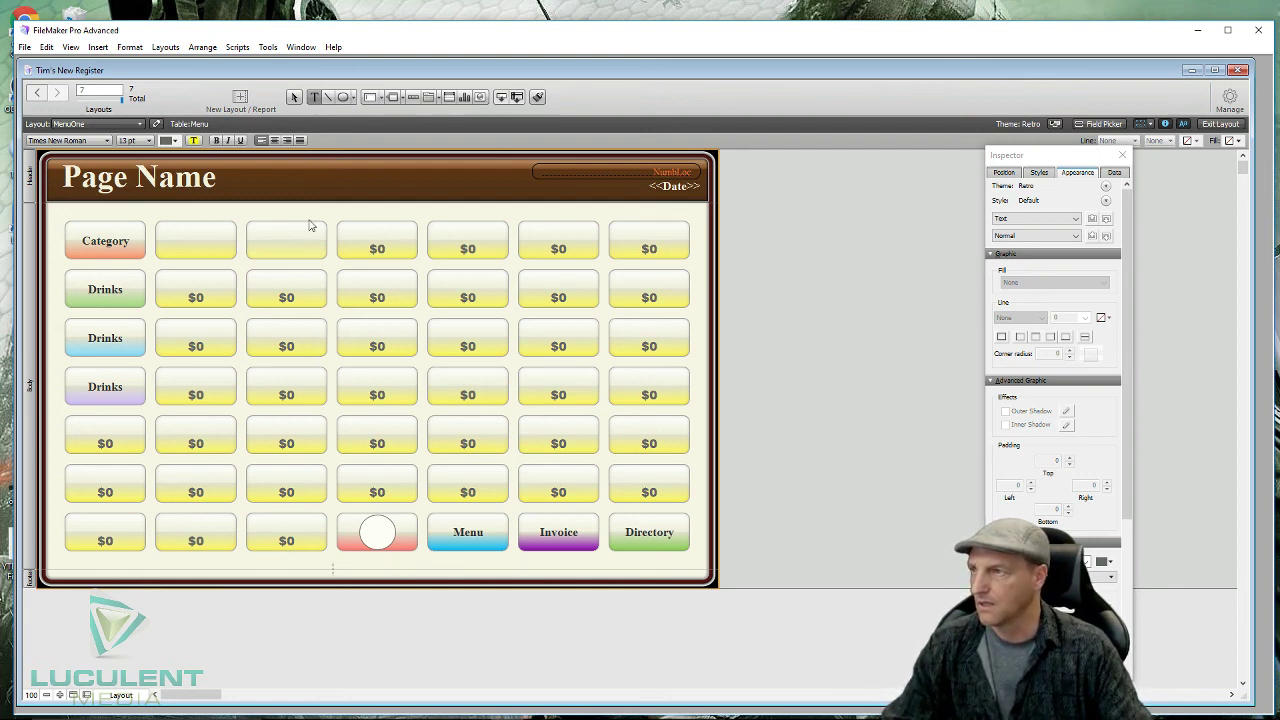
click(315, 97)
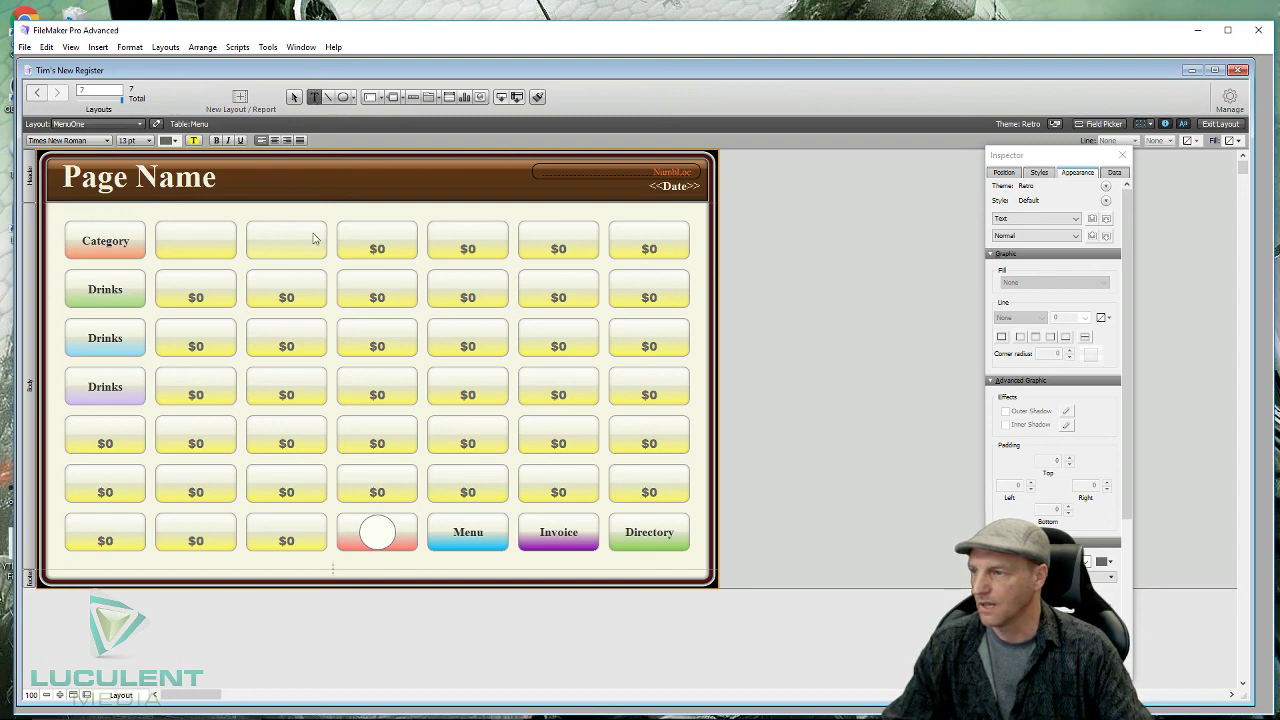
click(293, 97)
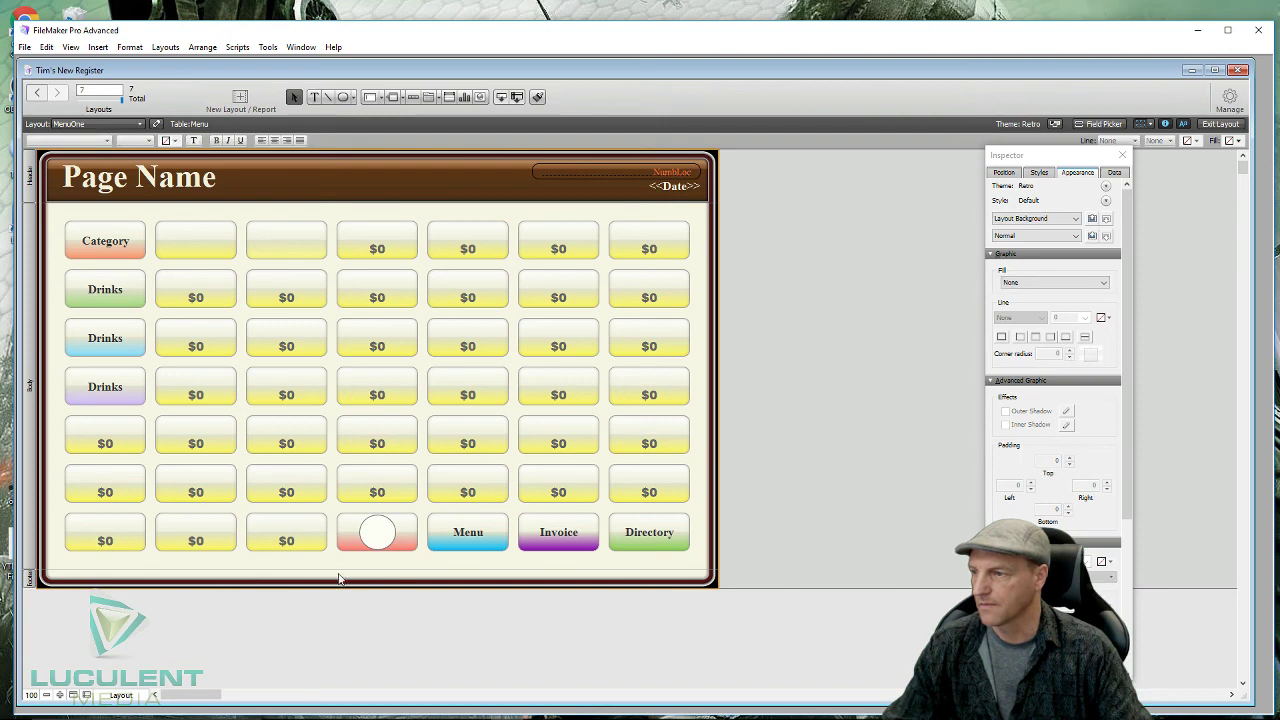
click(316, 97)
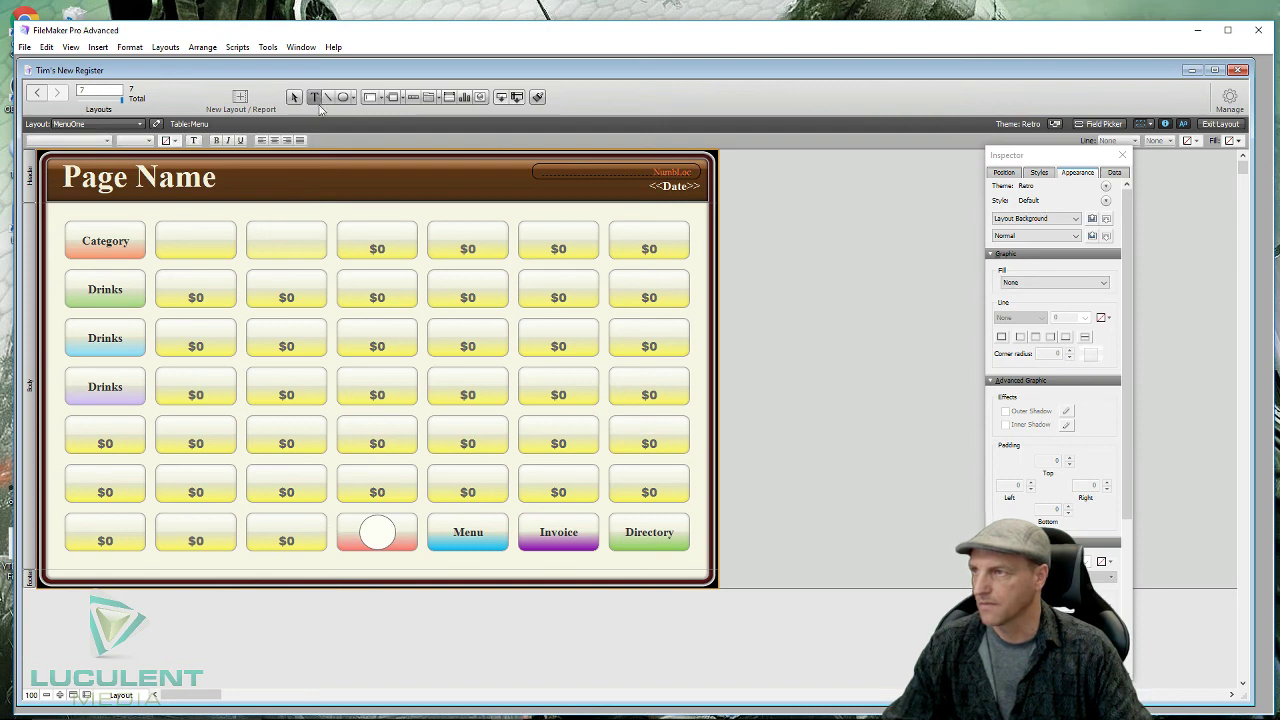
click(328, 562)
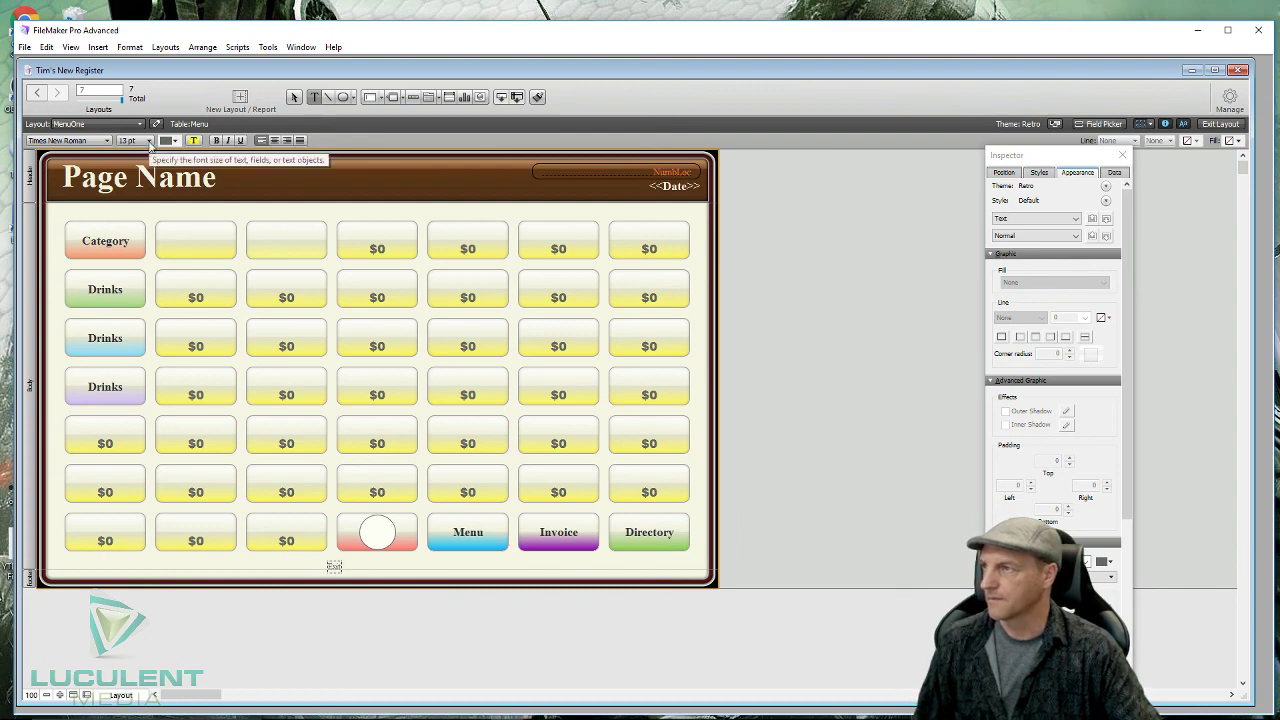
click(149, 141)
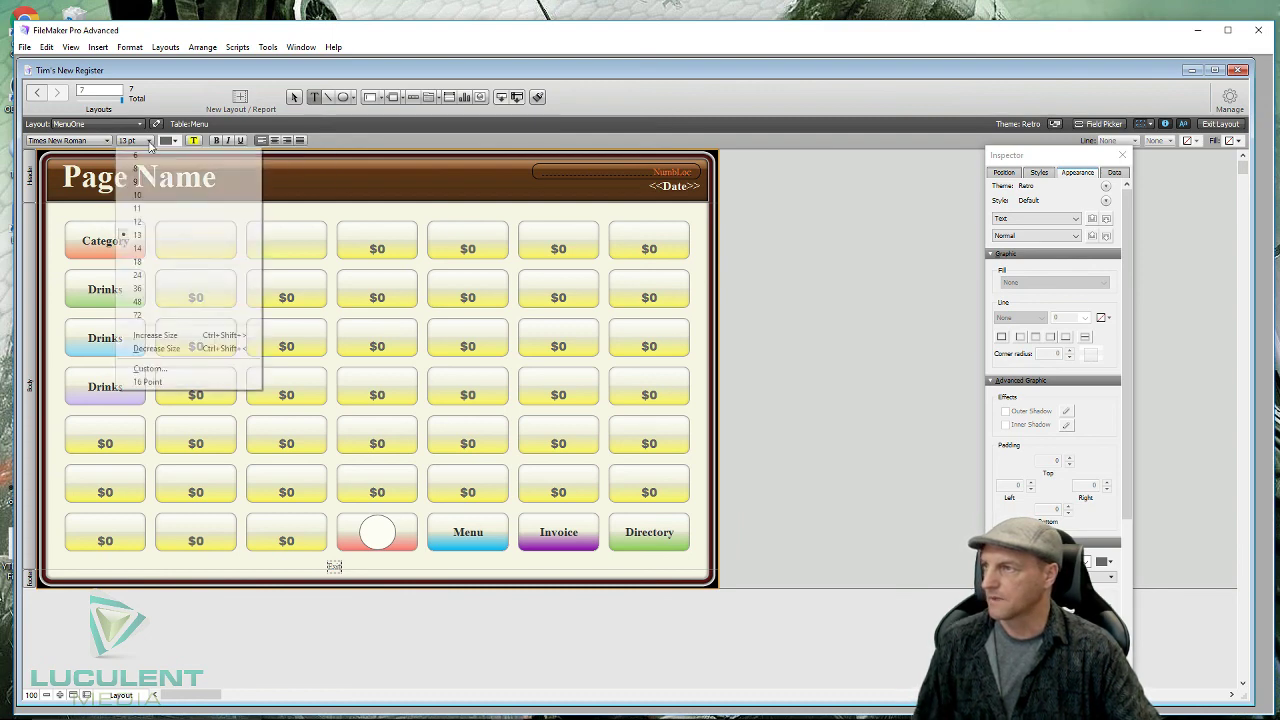
click(150, 276)
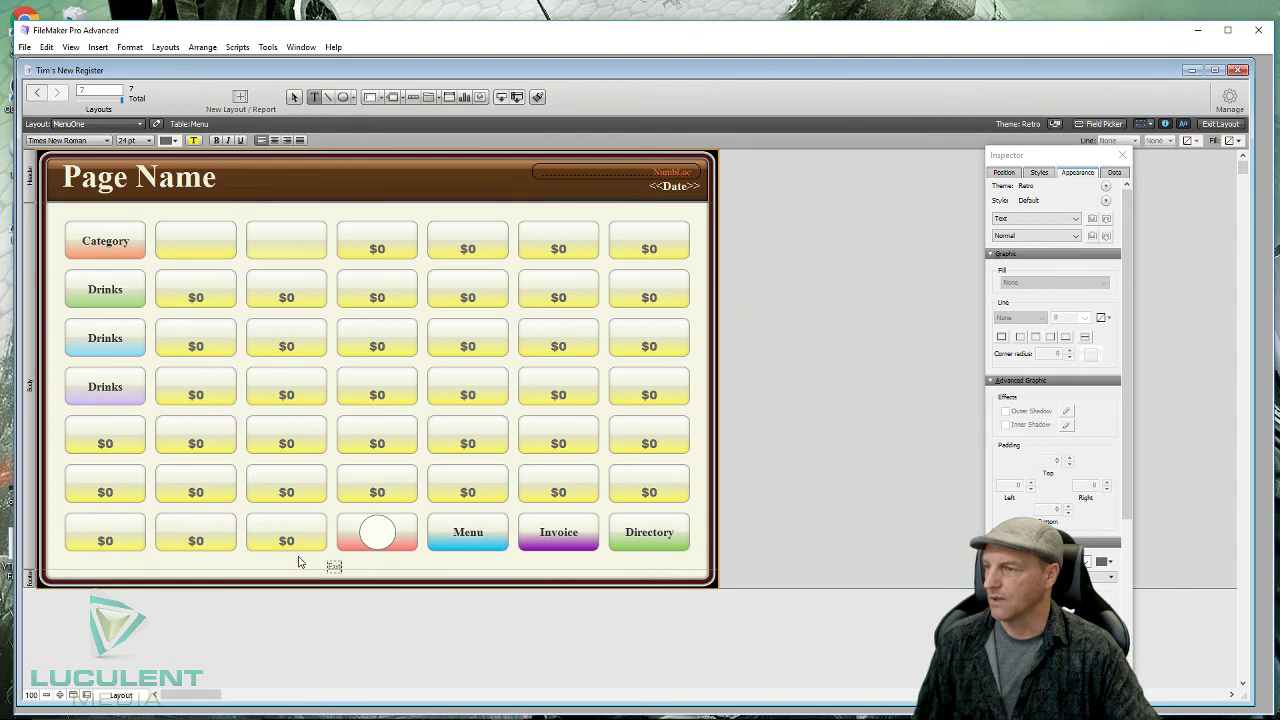
click(315, 570)
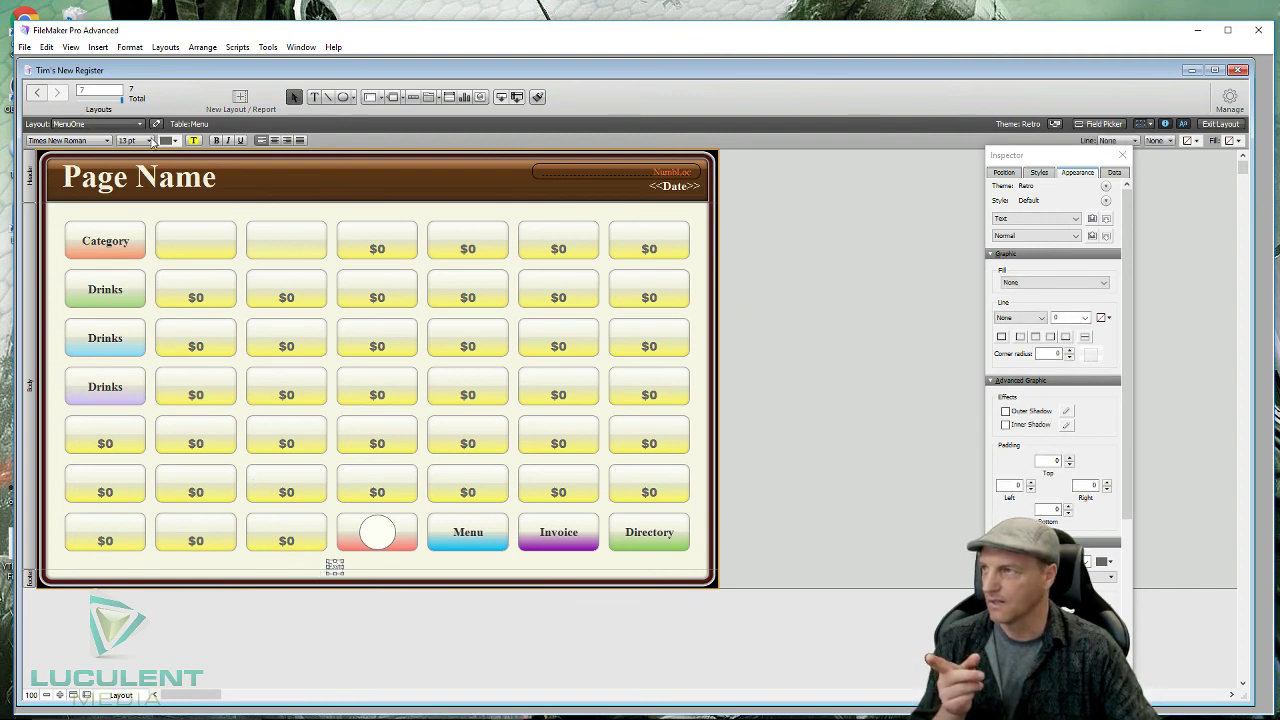
click(151, 141)
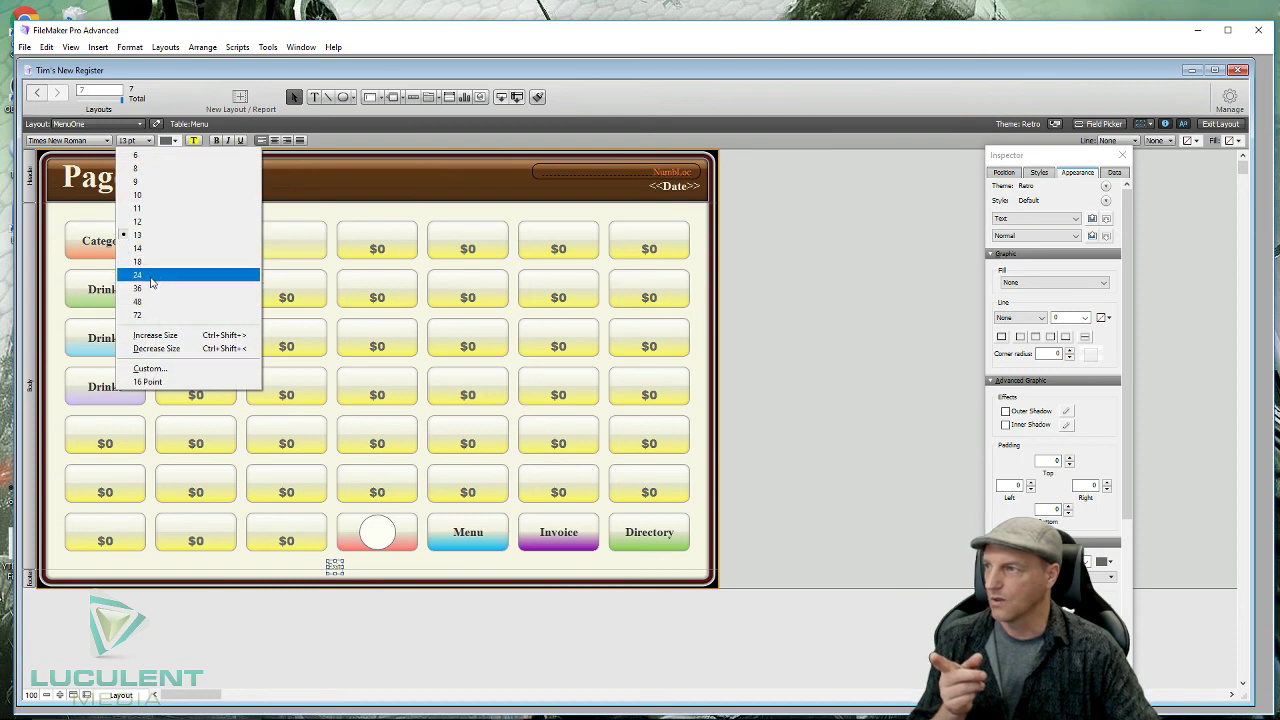
click(150, 277)
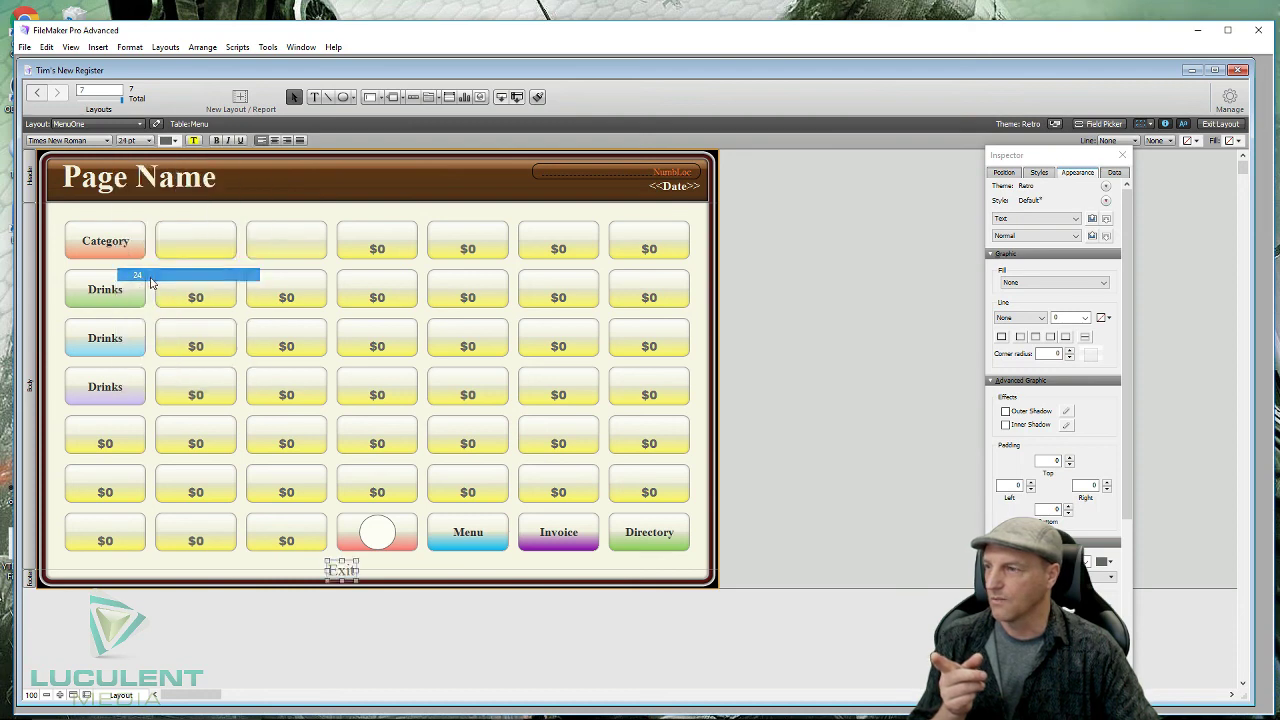
- Make the Exit label bold red and centre it inside the circle on the salmon button
click(215, 141)
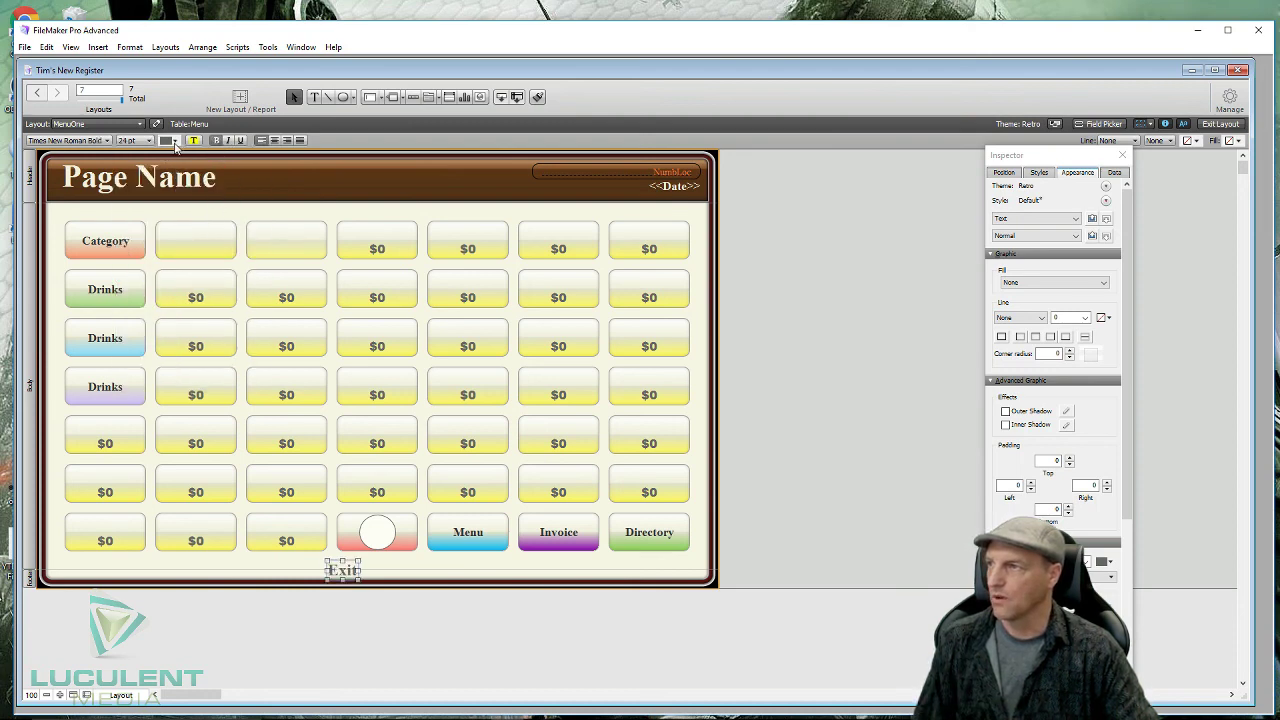
click(174, 141)
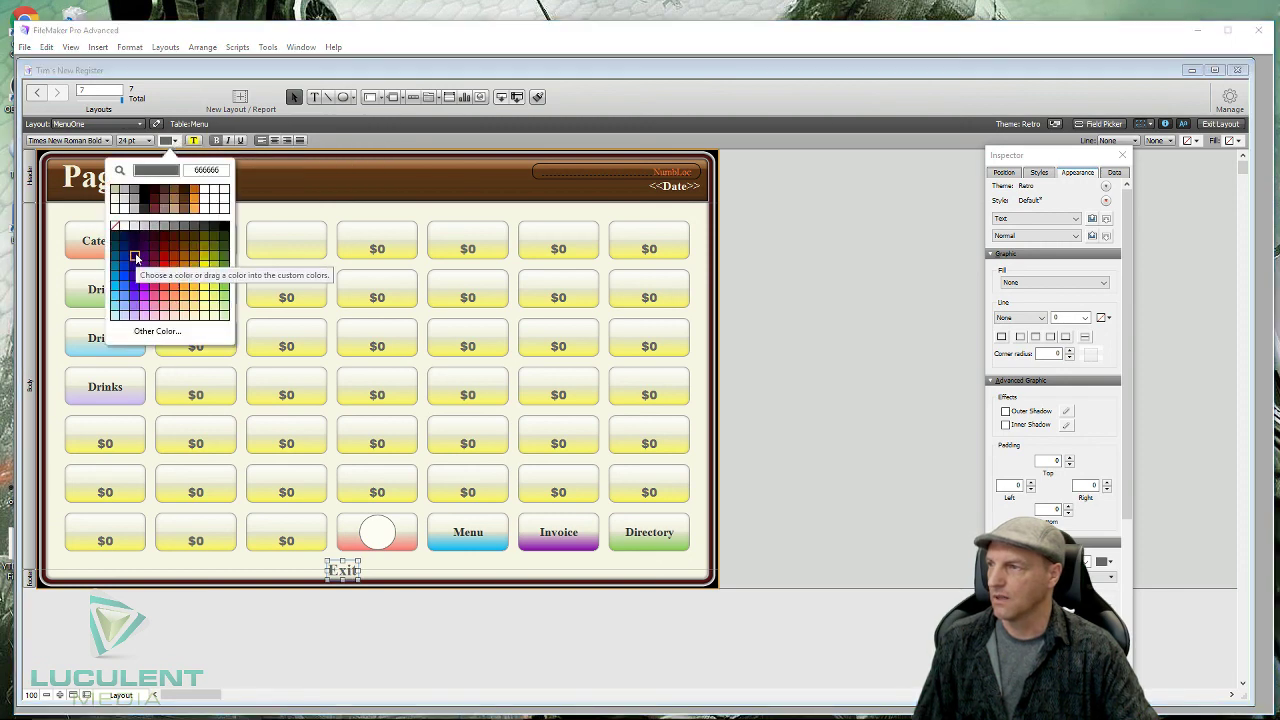
click(166, 267)
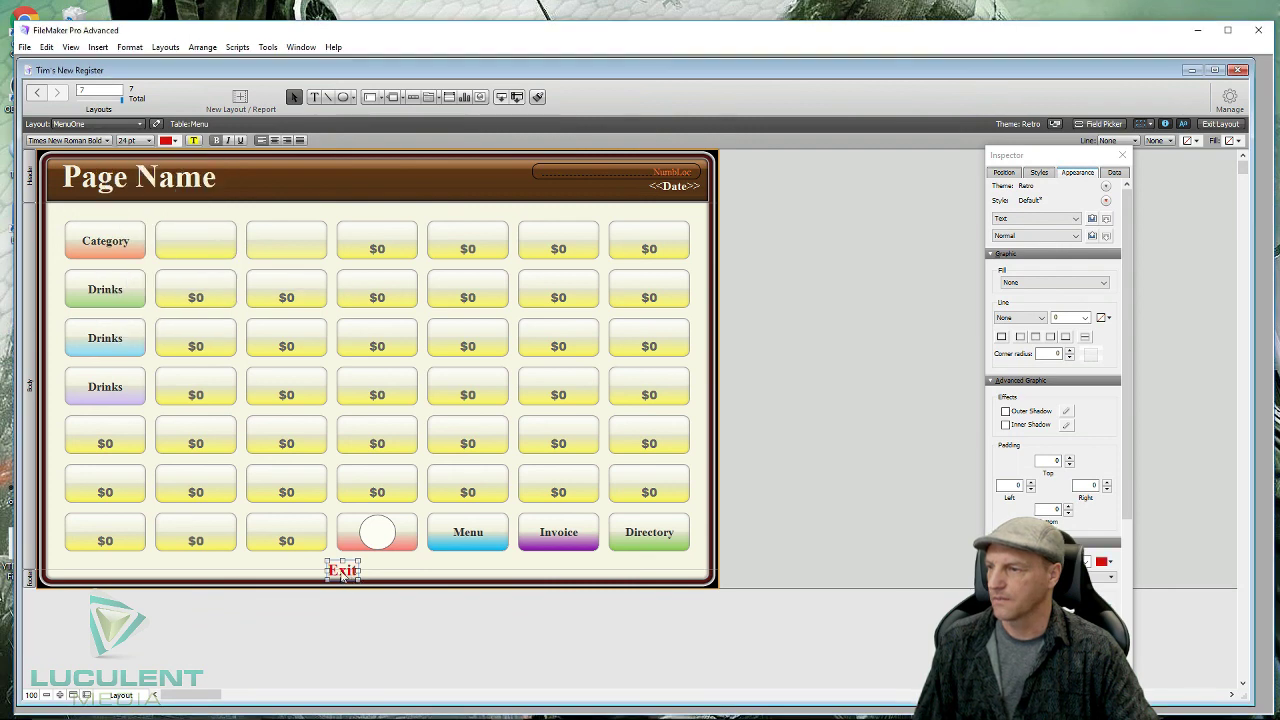
drag(342, 576, 416, 531)
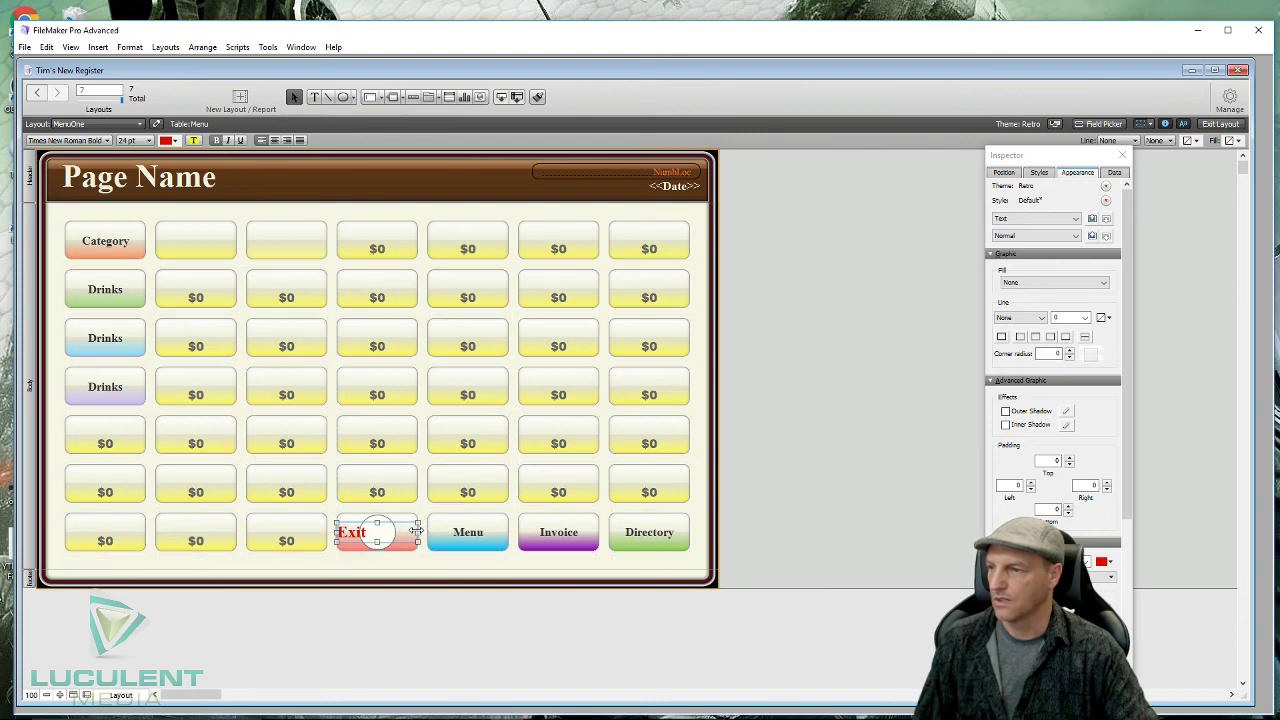
click(275, 141)
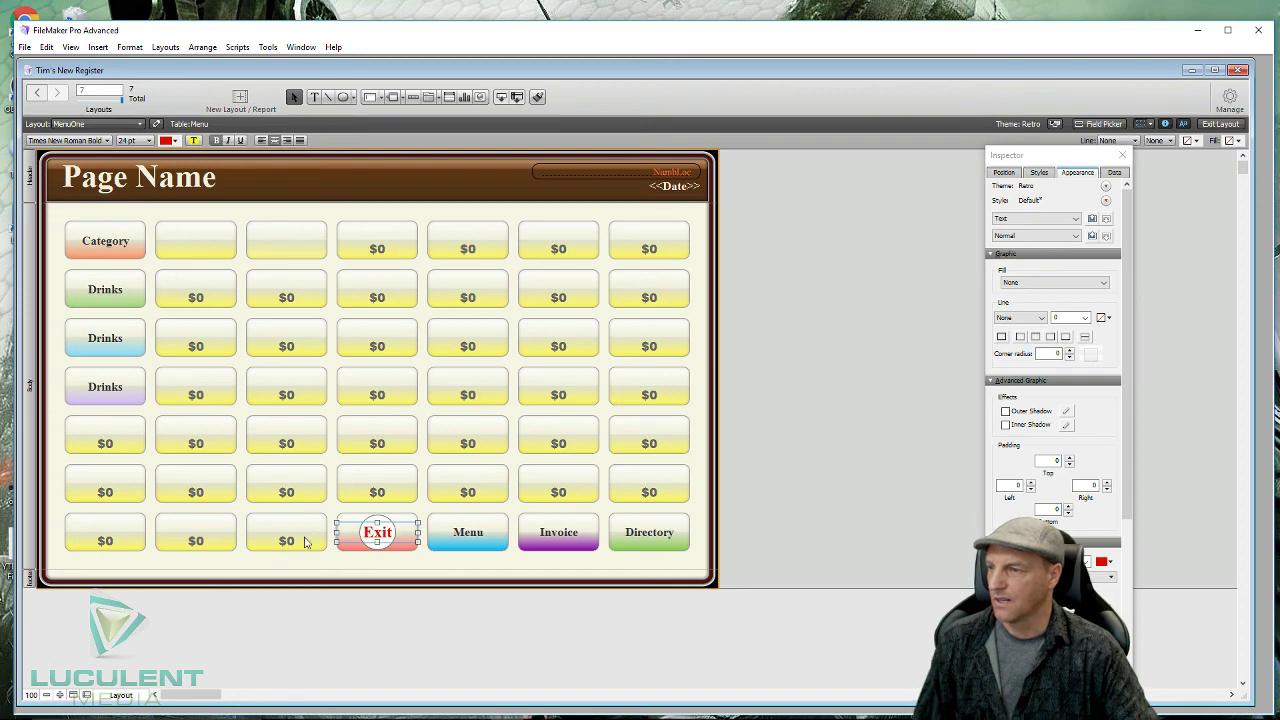
click(368, 605)
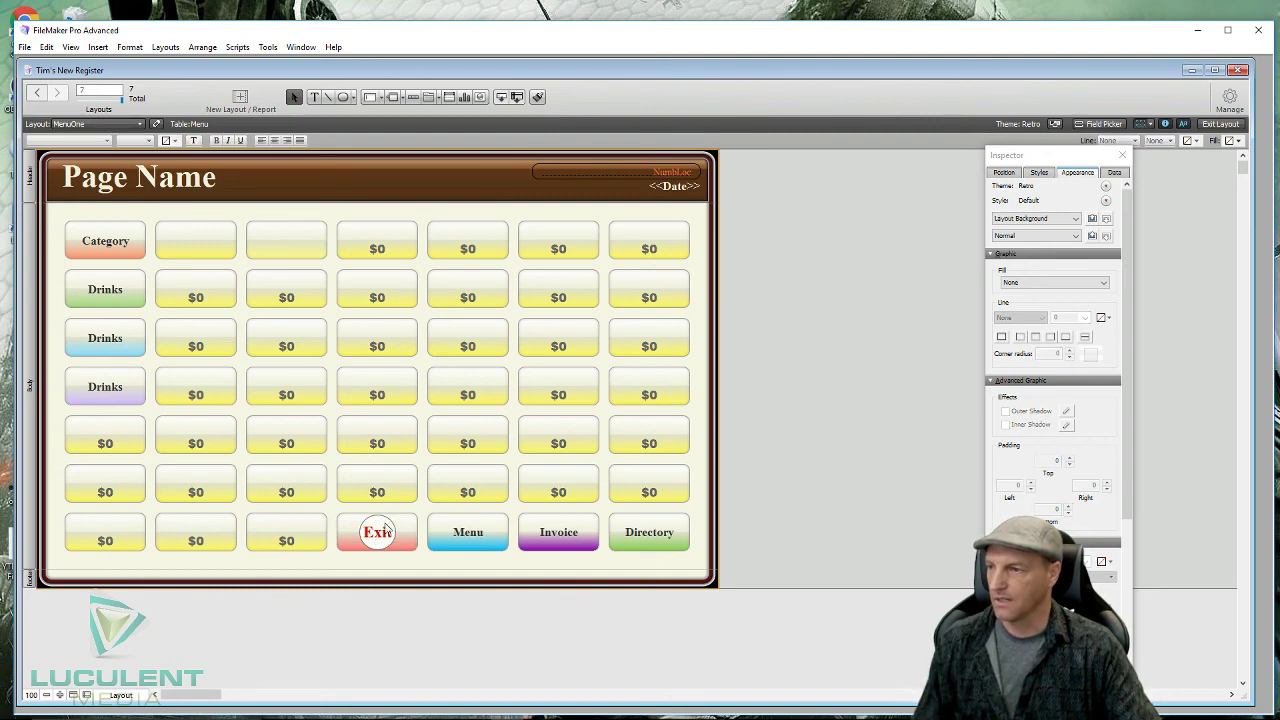
- Outline the white circle behind Exit in red with a 3 pt line
click(391, 527)
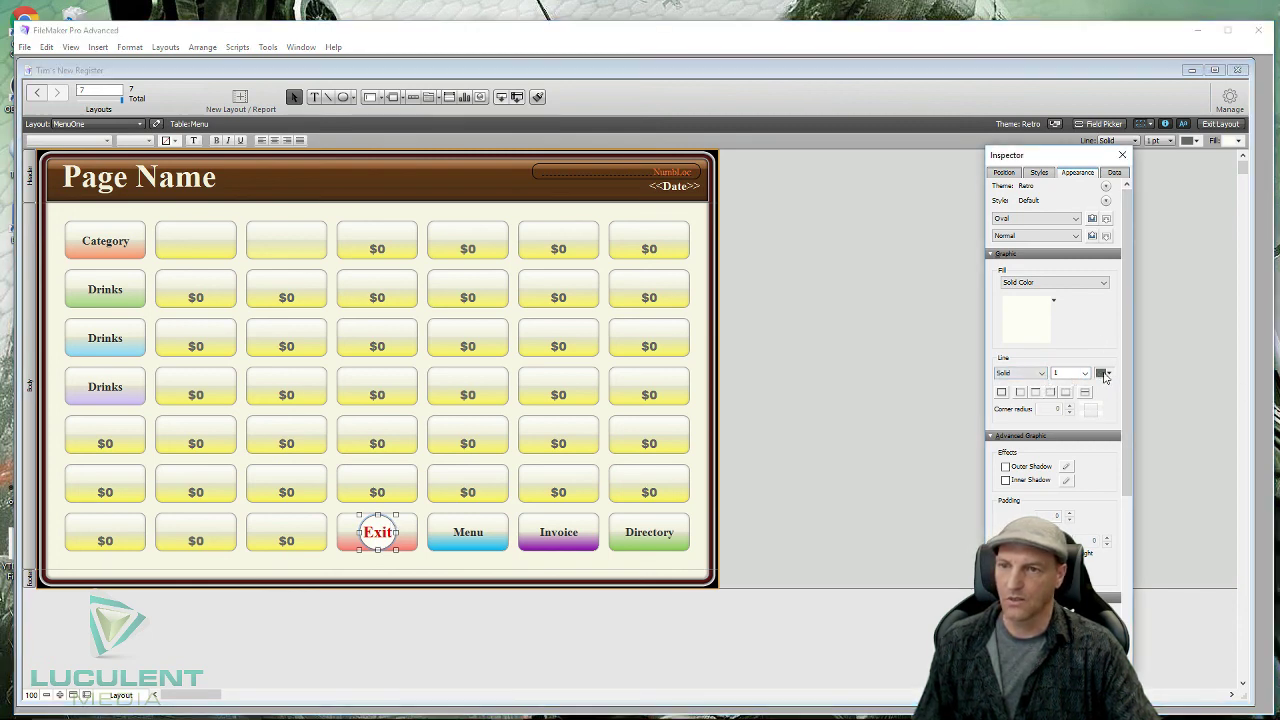
click(1103, 373)
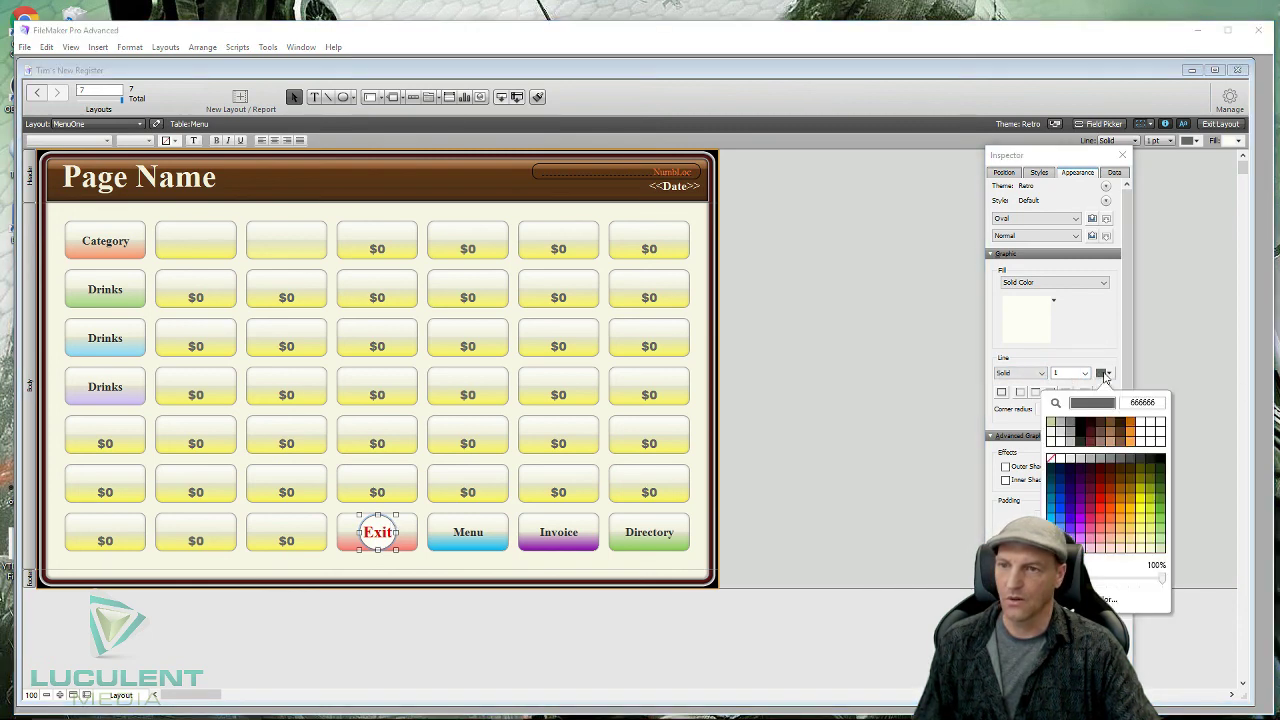
click(1101, 500)
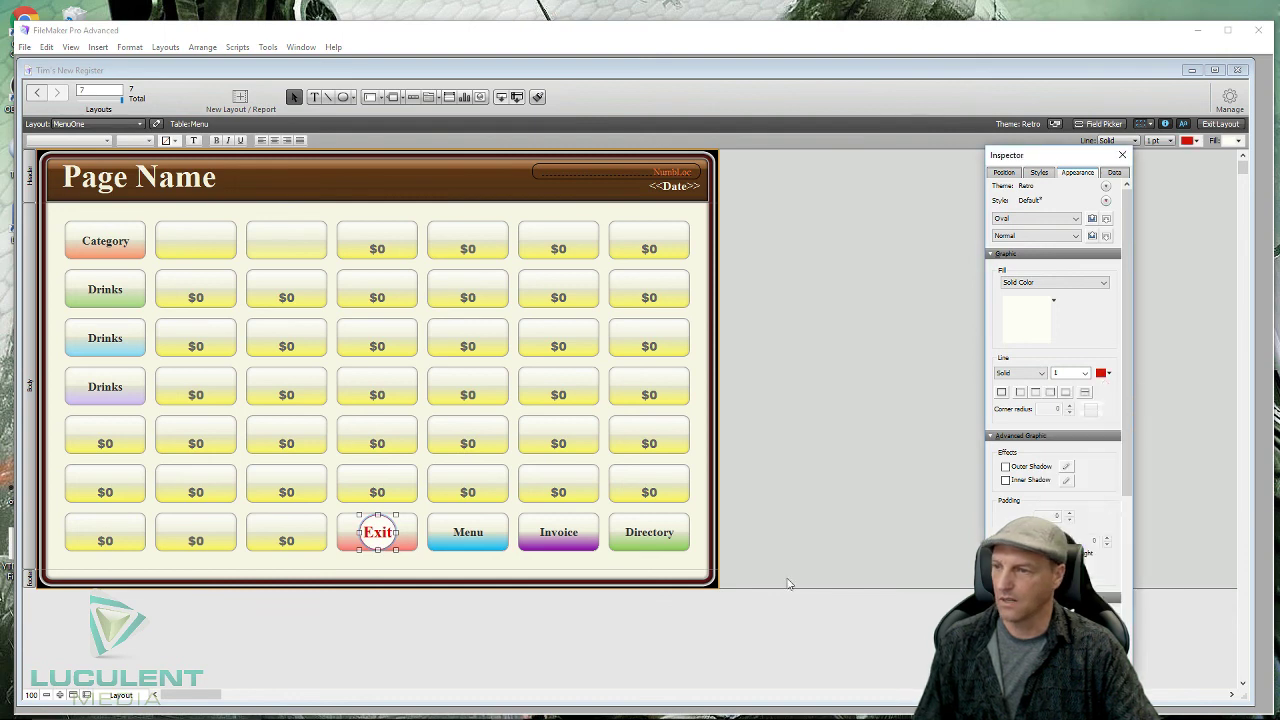
click(592, 645)
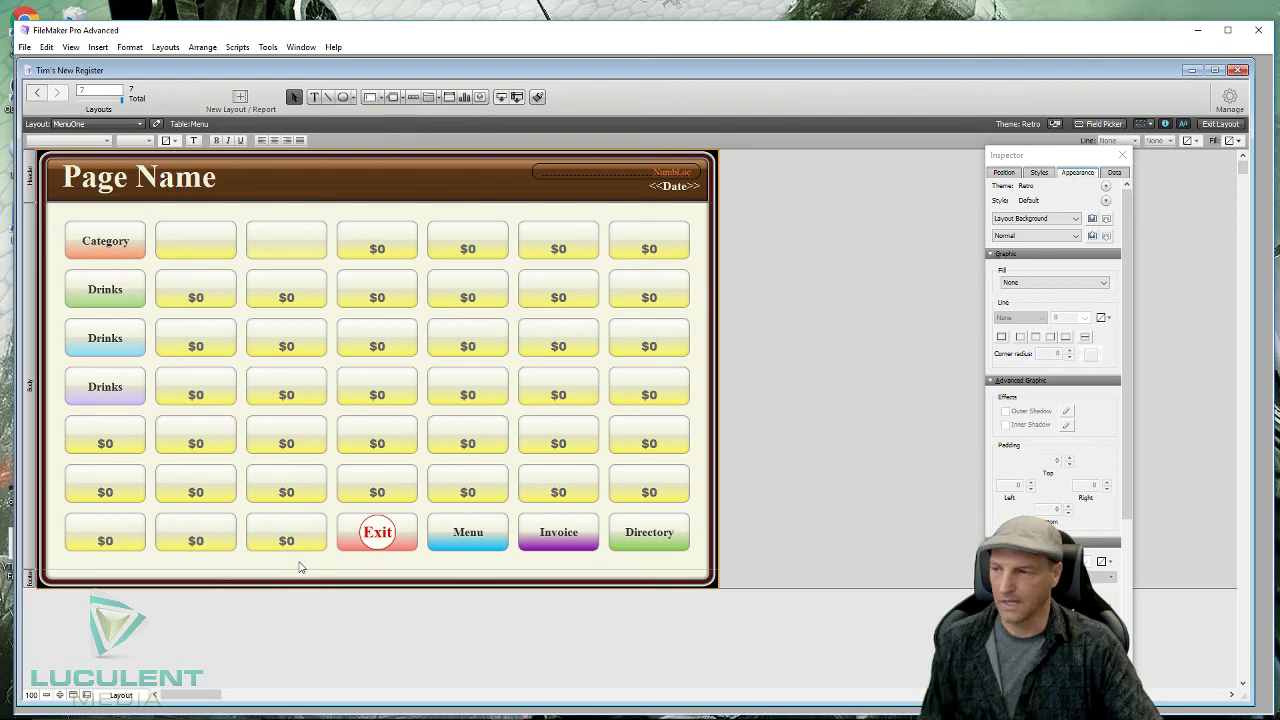
click(377, 532)
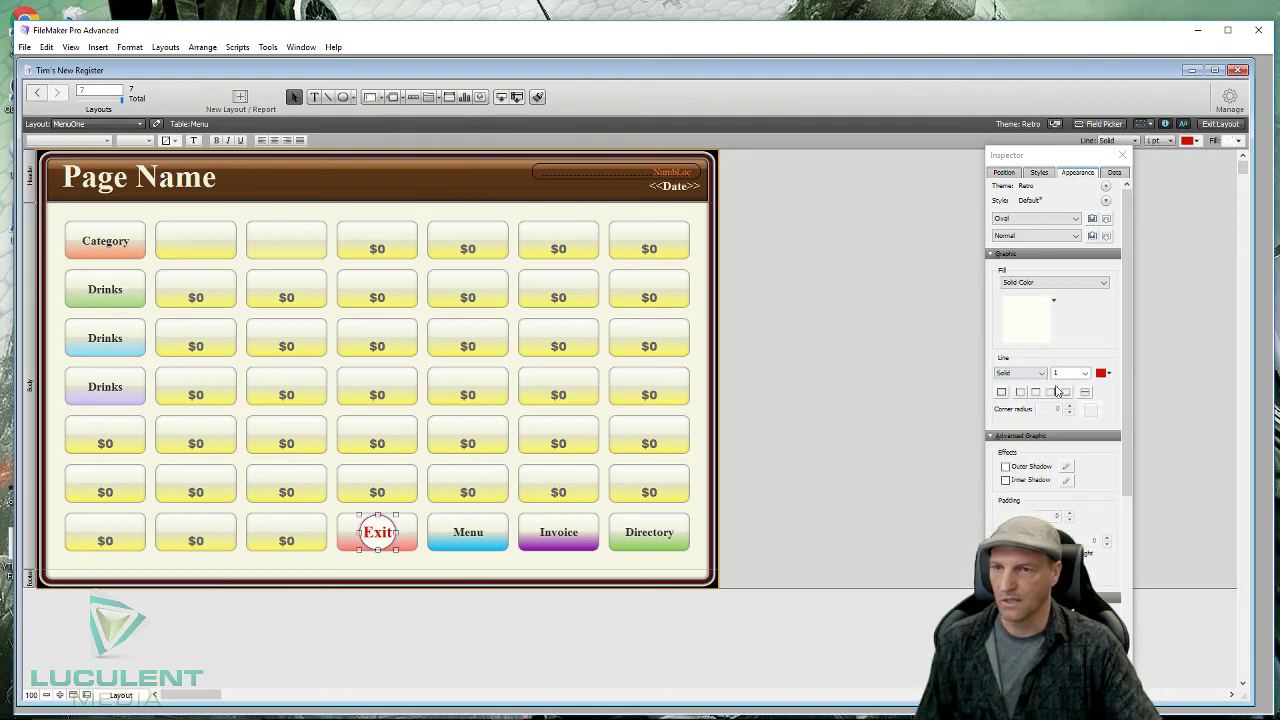
click(1085, 373)
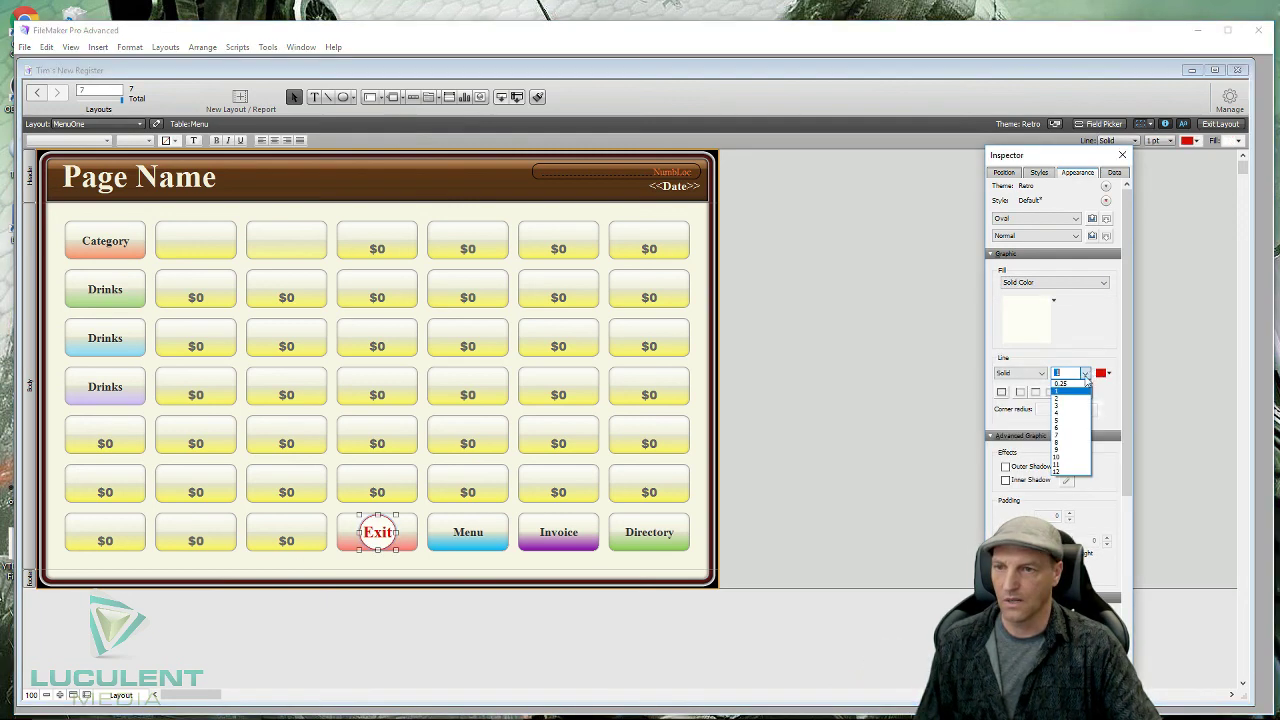
click(1062, 405)
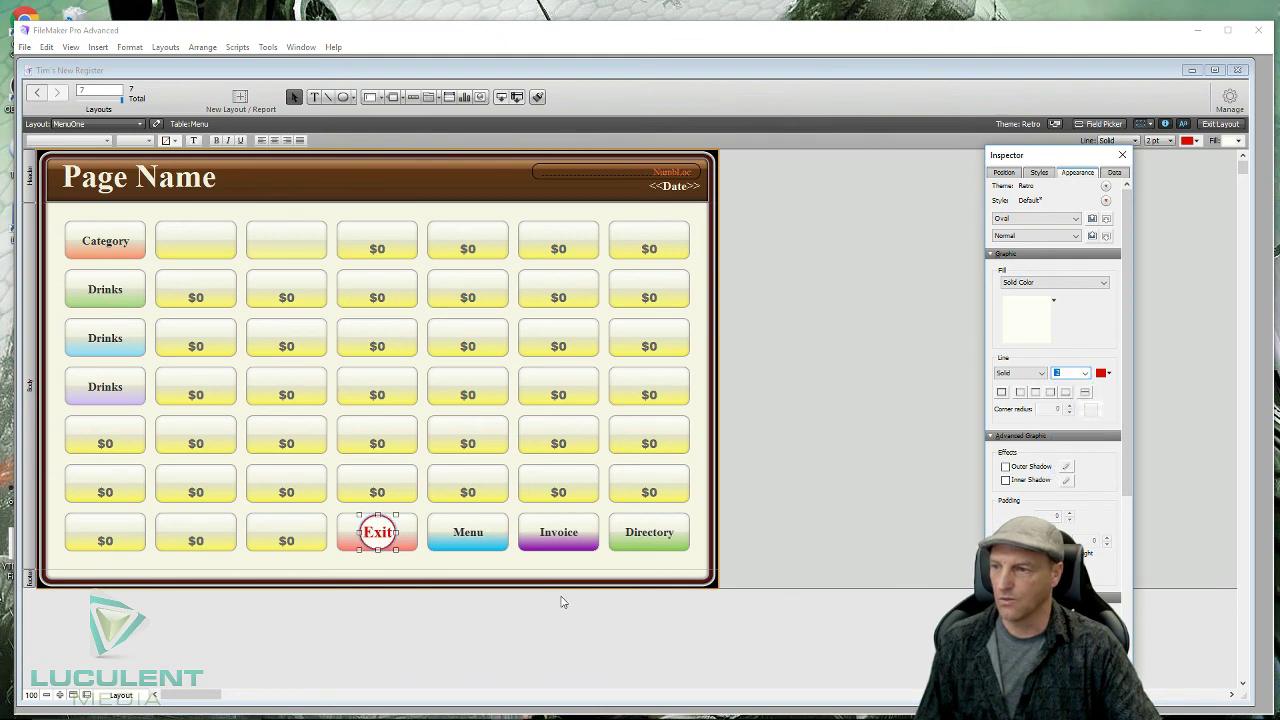
click(499, 641)
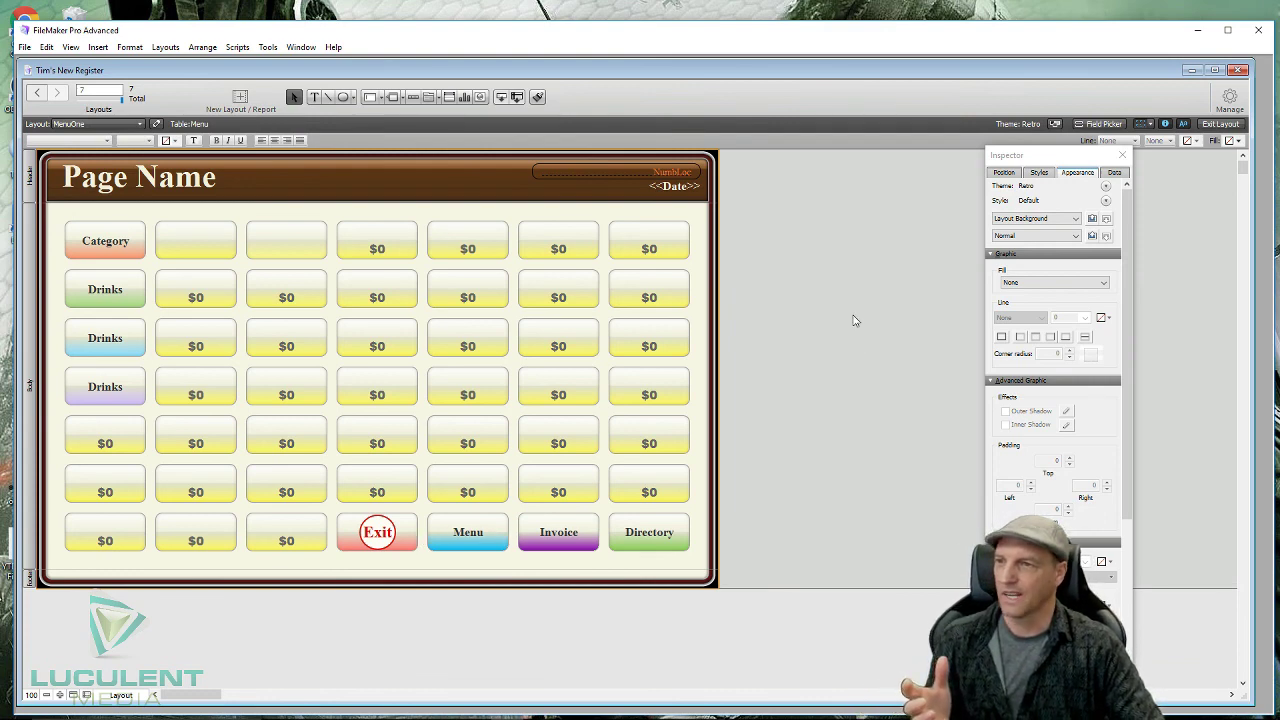
- Bring the Chrome window with Google image results for 'pic stop sign' in front of the MenuOne layout
click(24, 16)
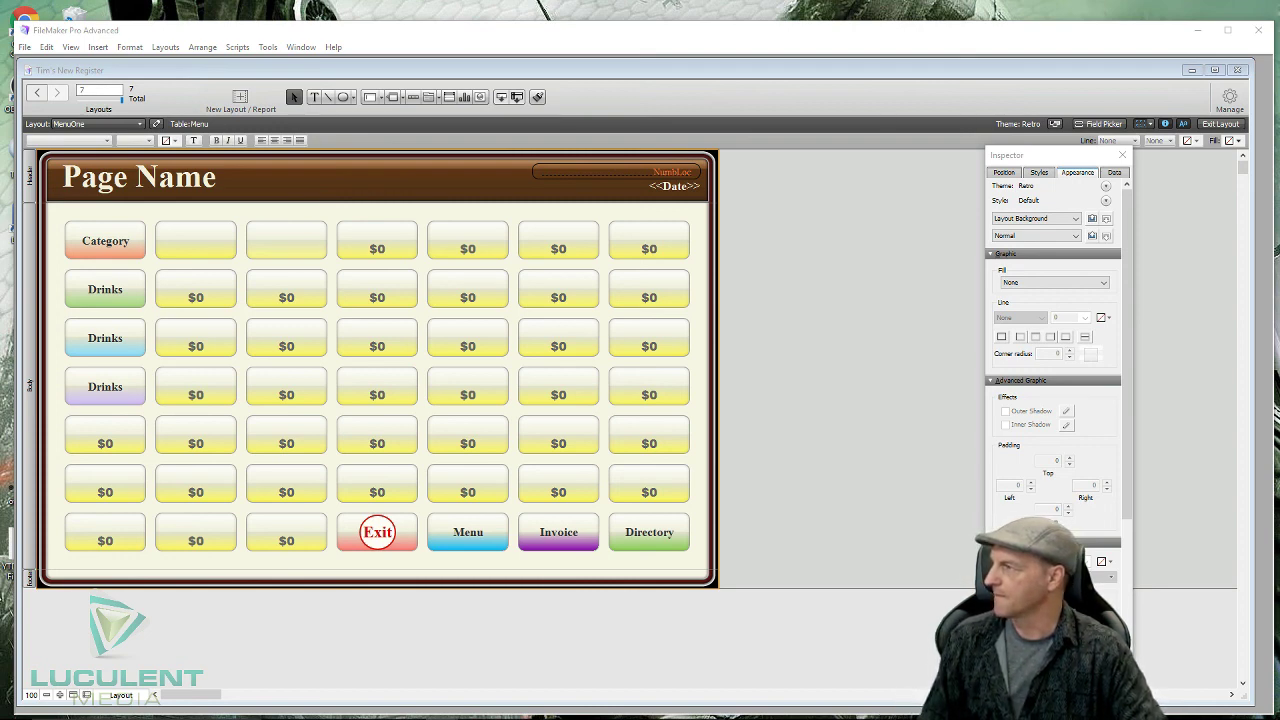
drag(0, 66, 507, 30)
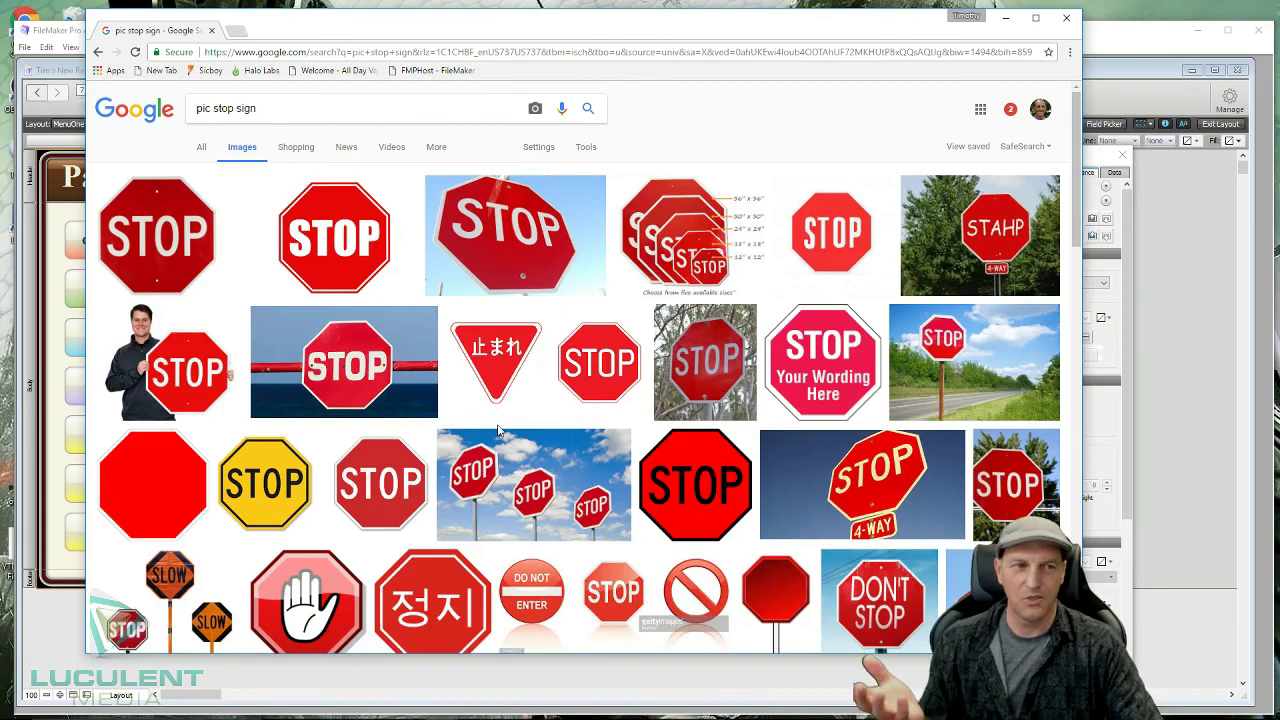
- Scroll down the stop-sign image results to a row-of-stop-signs picture
scroll(518, 428, down, 1)
scroll(518, 428, down, 2)
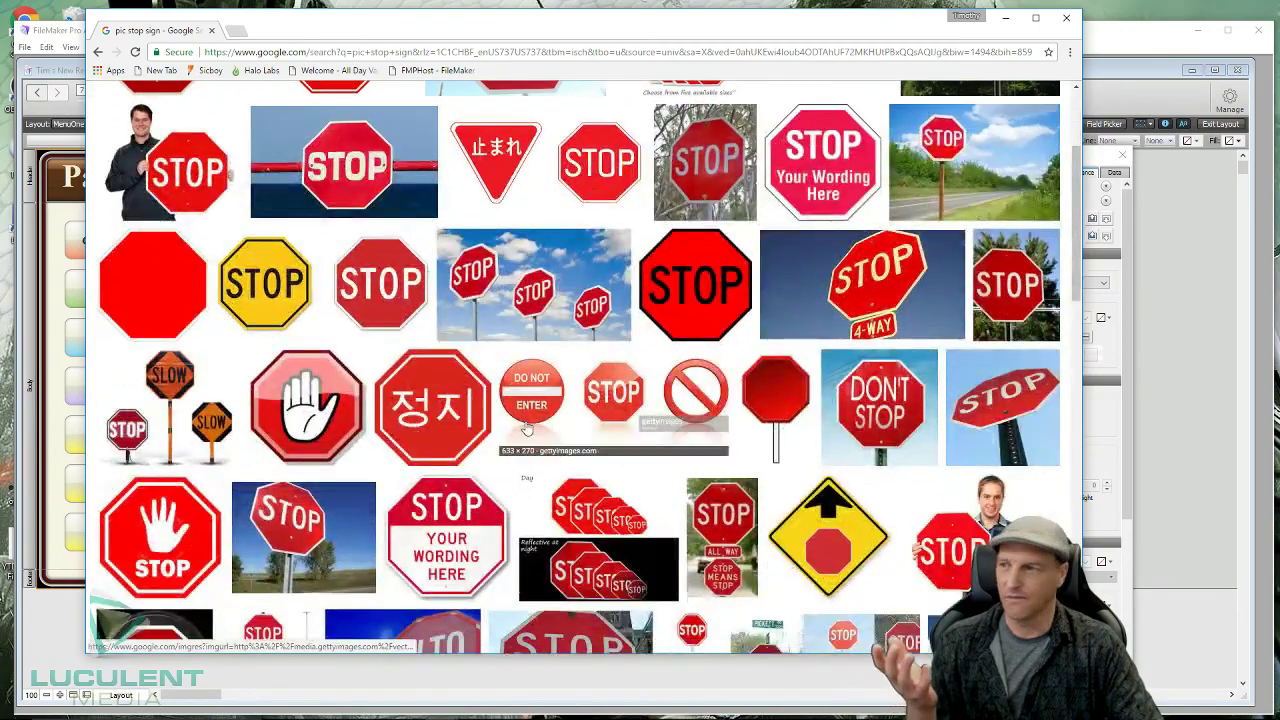
scroll(527, 428, down, 4)
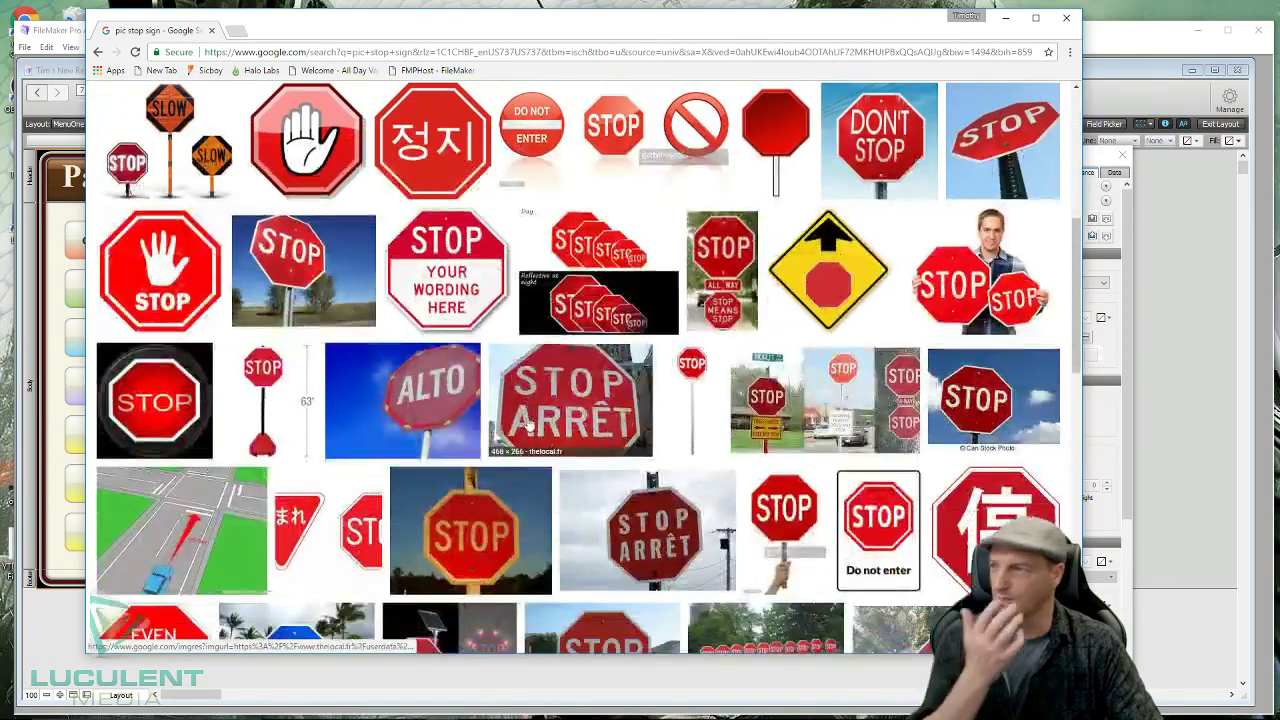
scroll(527, 428, down, 10)
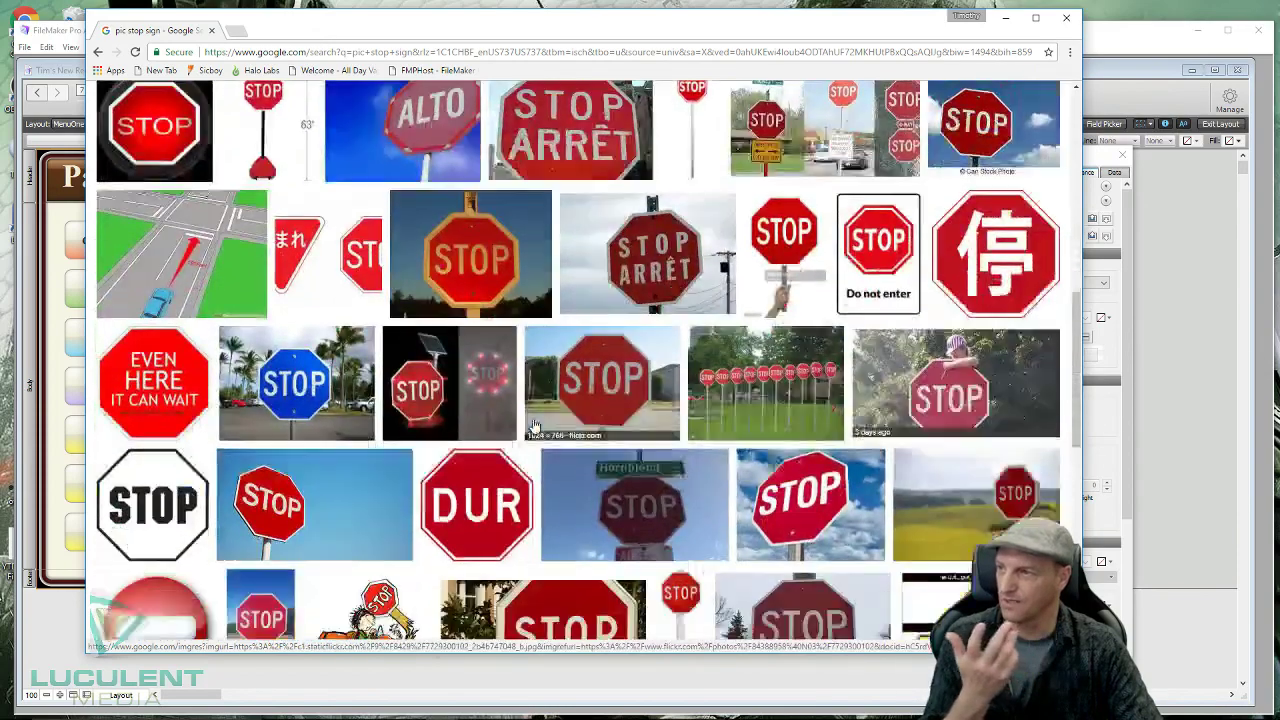
scroll(533, 425, down, 3)
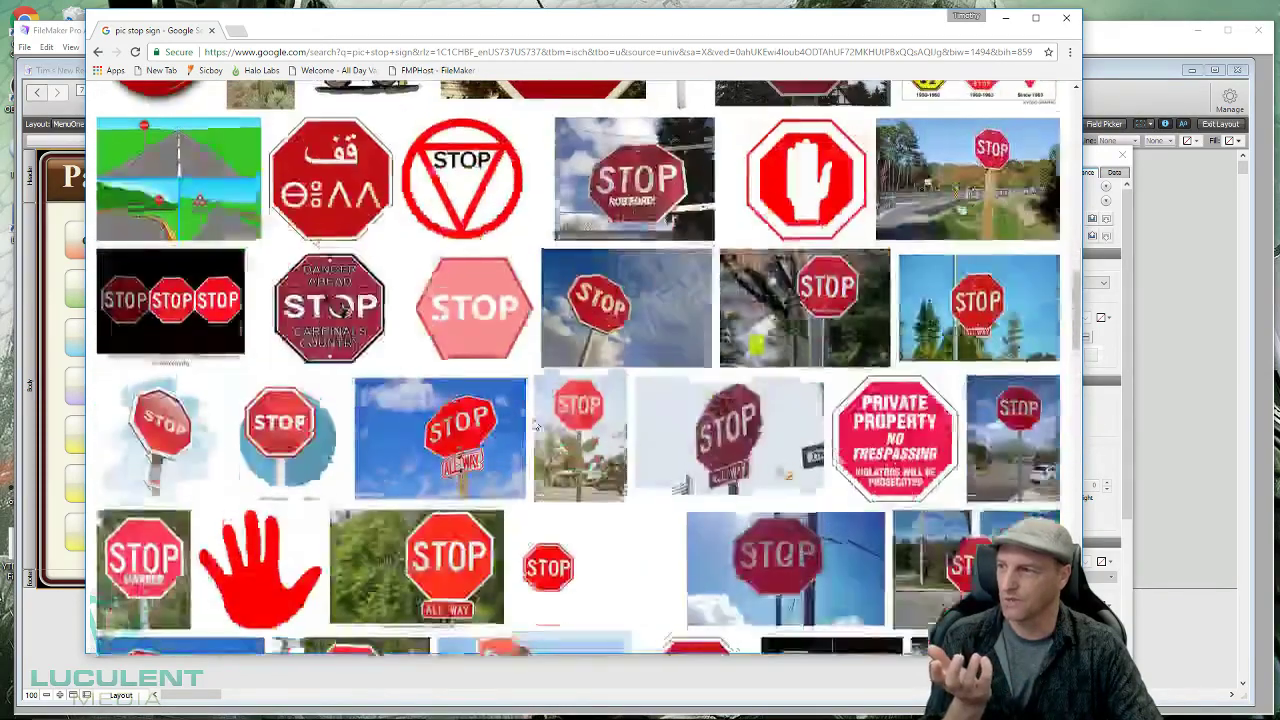
scroll(533, 425, down, 5)
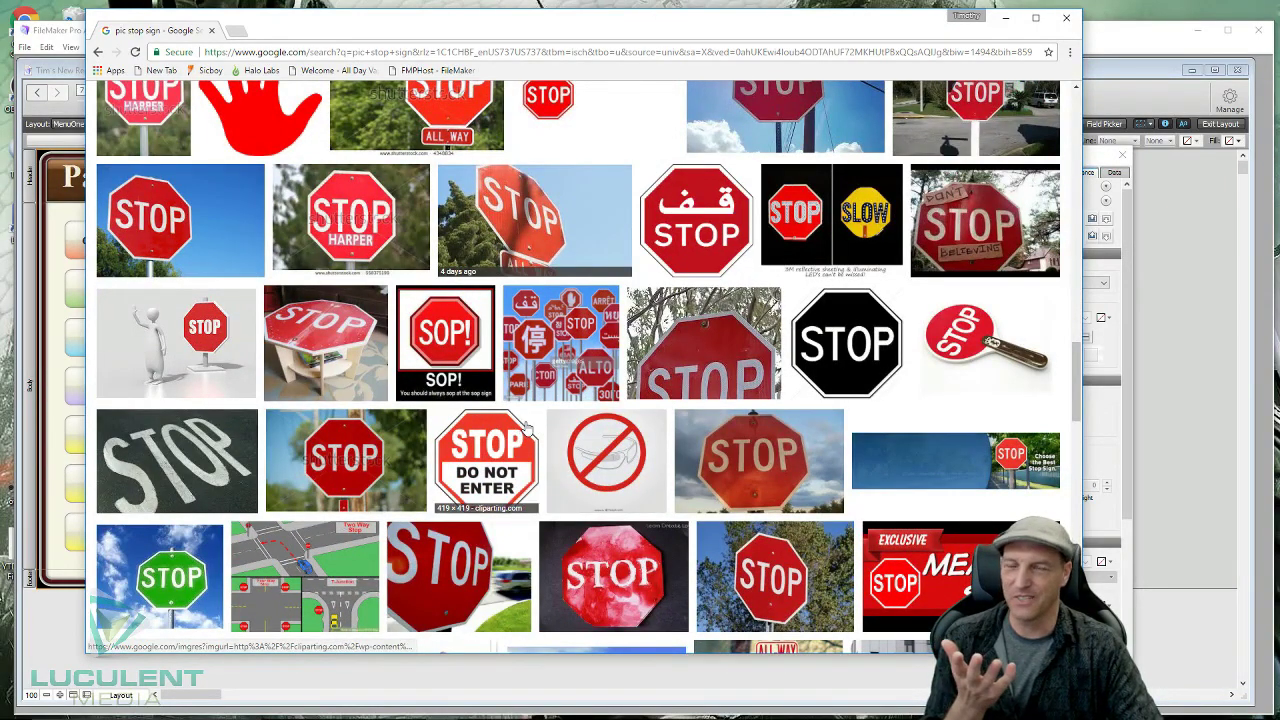
scroll(527, 426, down, 2)
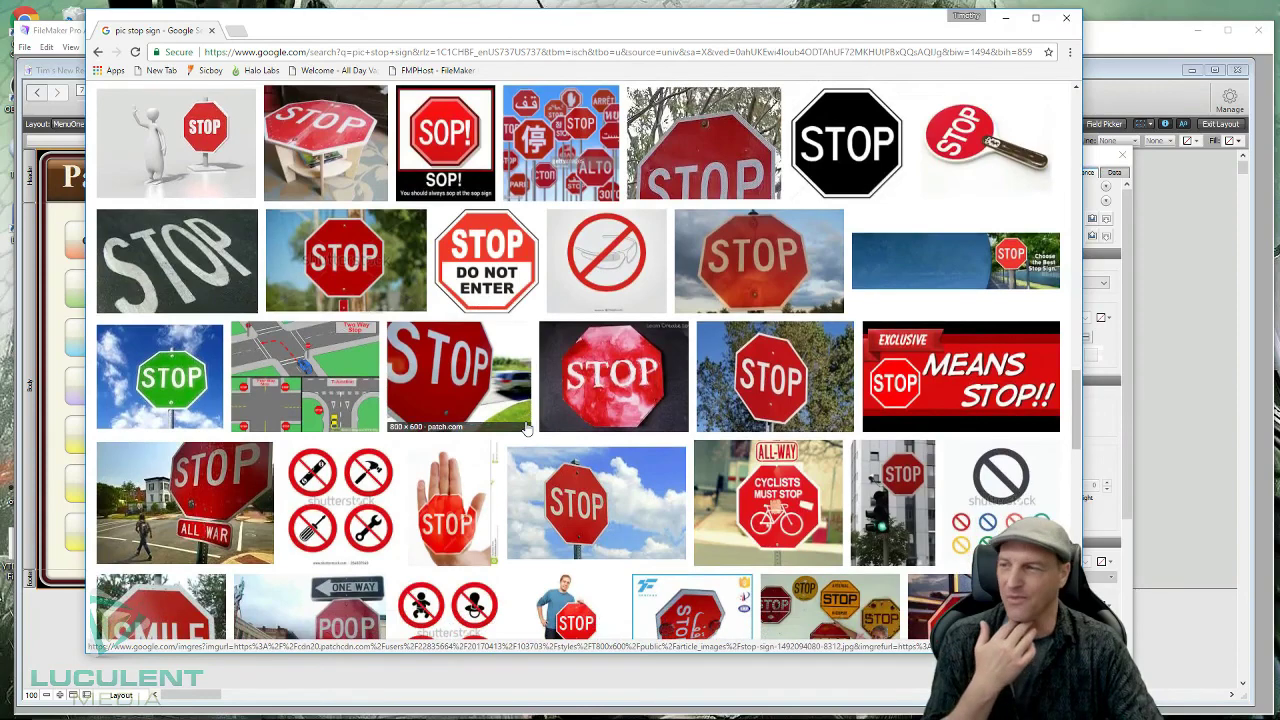
scroll(527, 428, down, 3)
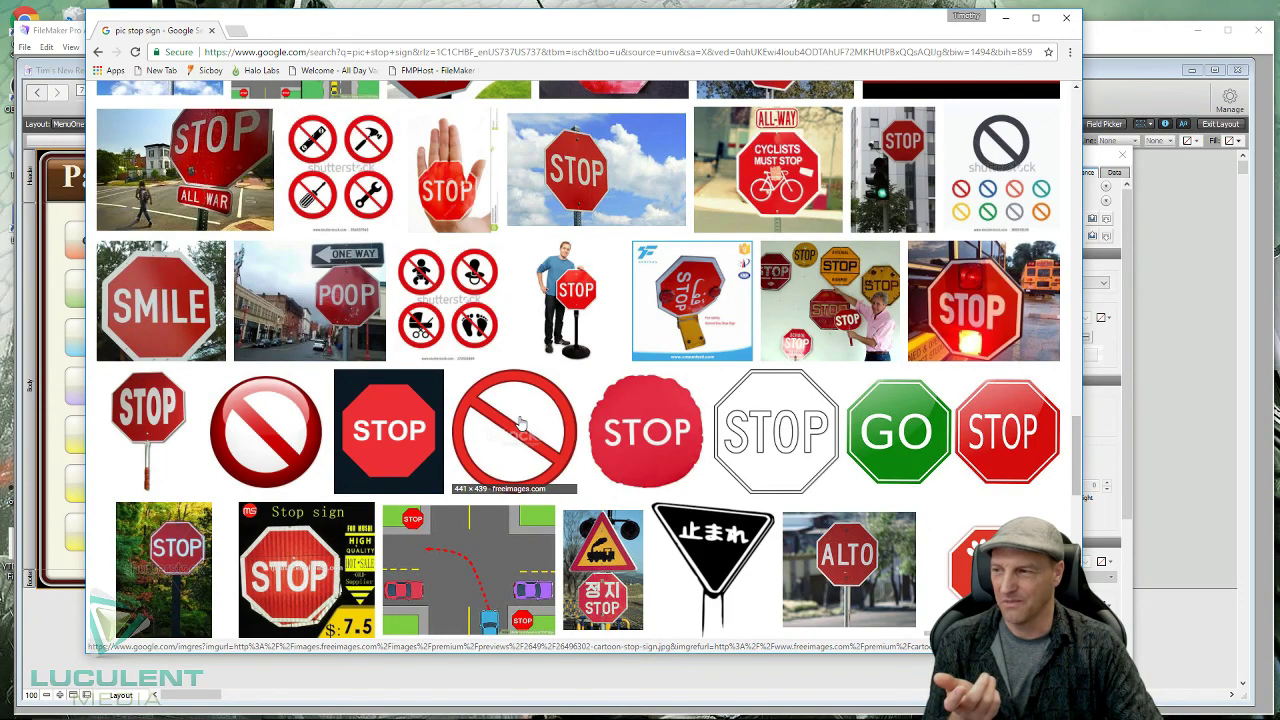
scroll(519, 425, down, 2)
scroll(525, 420, down, 4)
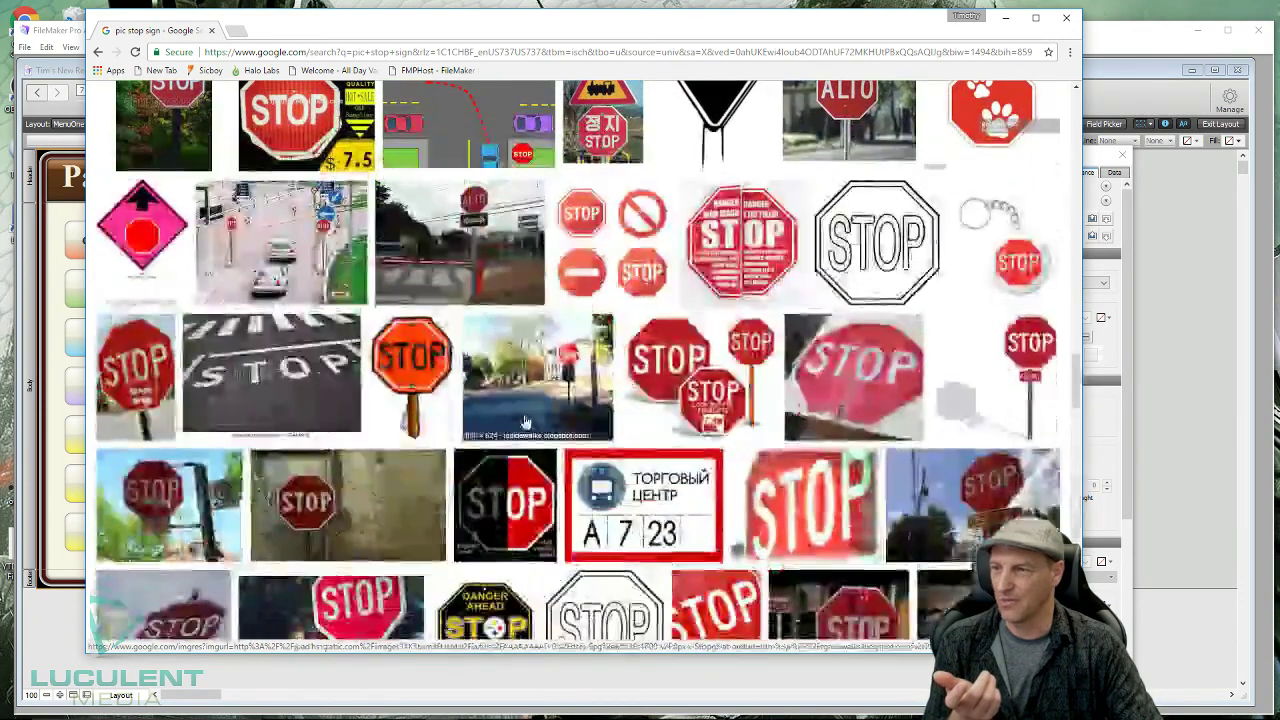
scroll(527, 420, down, 2)
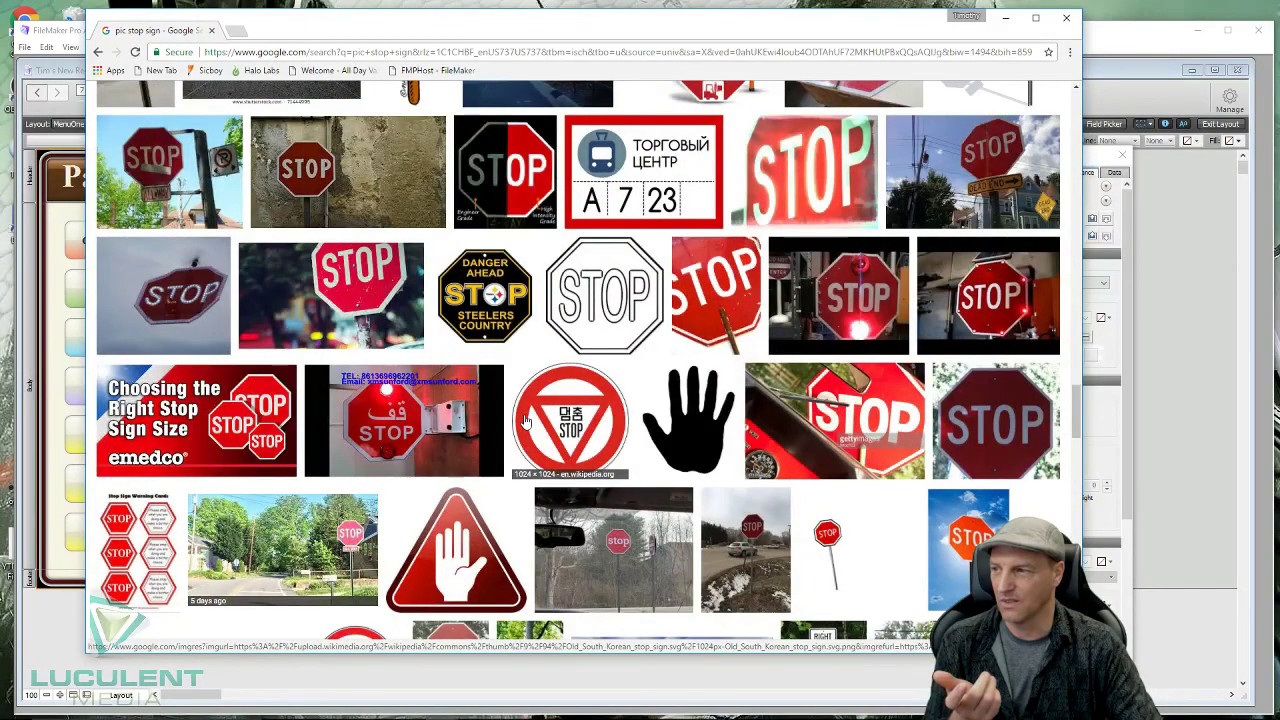
scroll(525, 420, down, 2)
scroll(525, 420, down, 2)
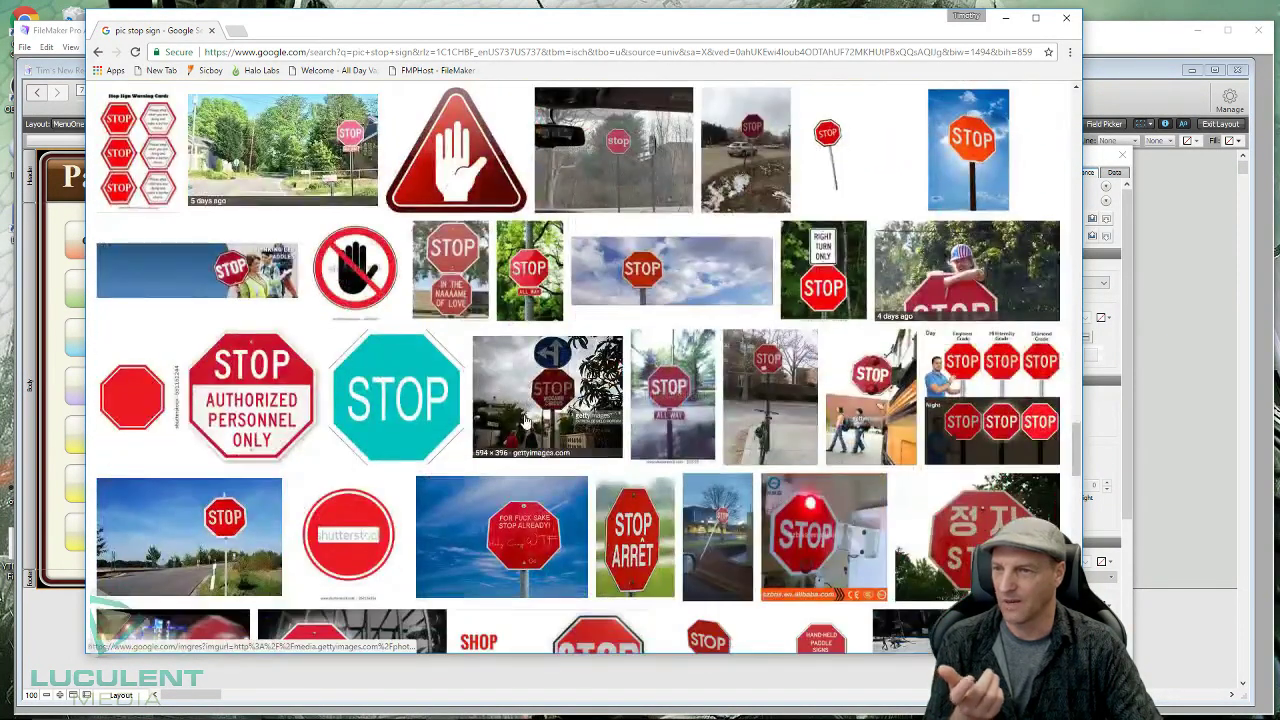
scroll(530, 420, down, 2)
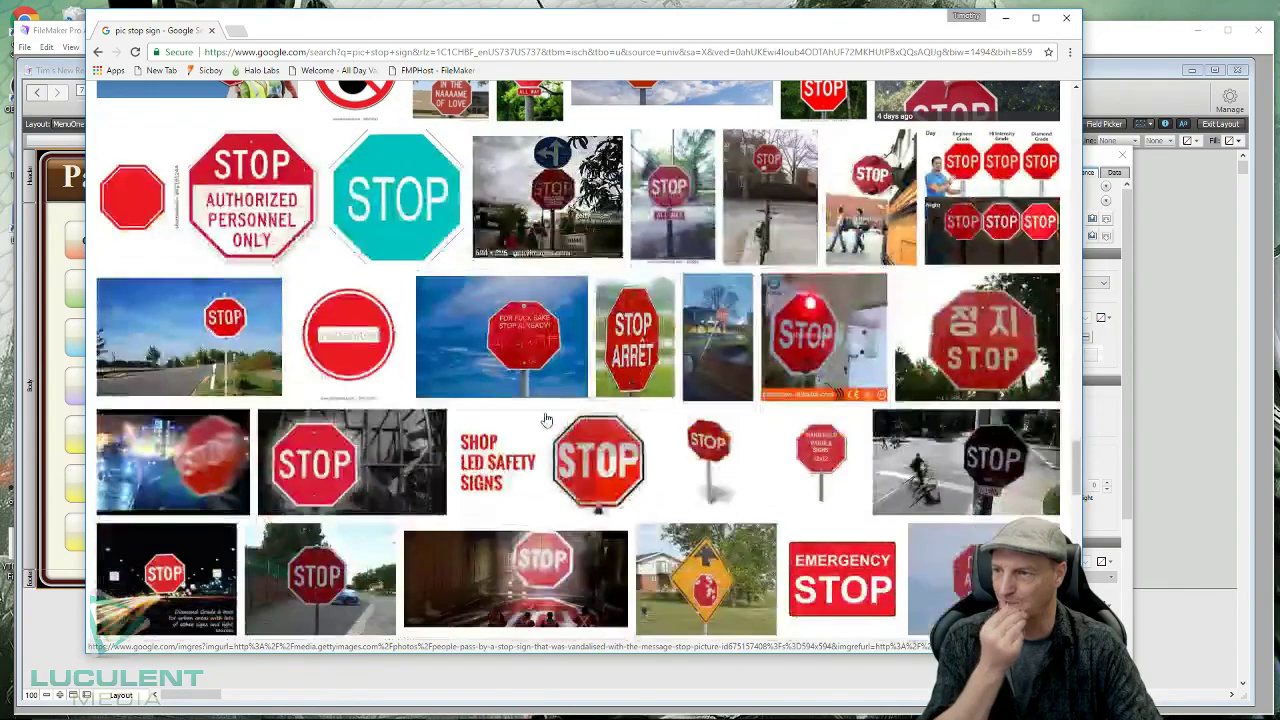
scroll(546, 420, down, 3)
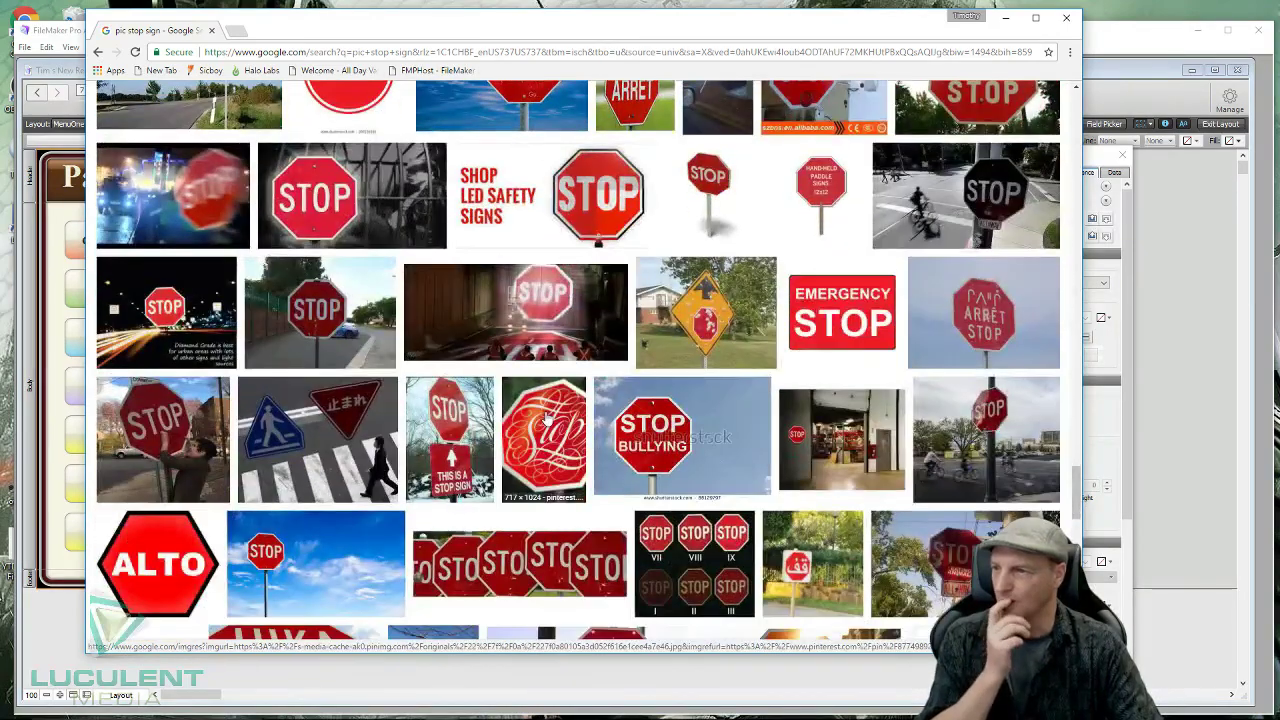
scroll(546, 421, down, 1)
scroll(546, 418, down, 1)
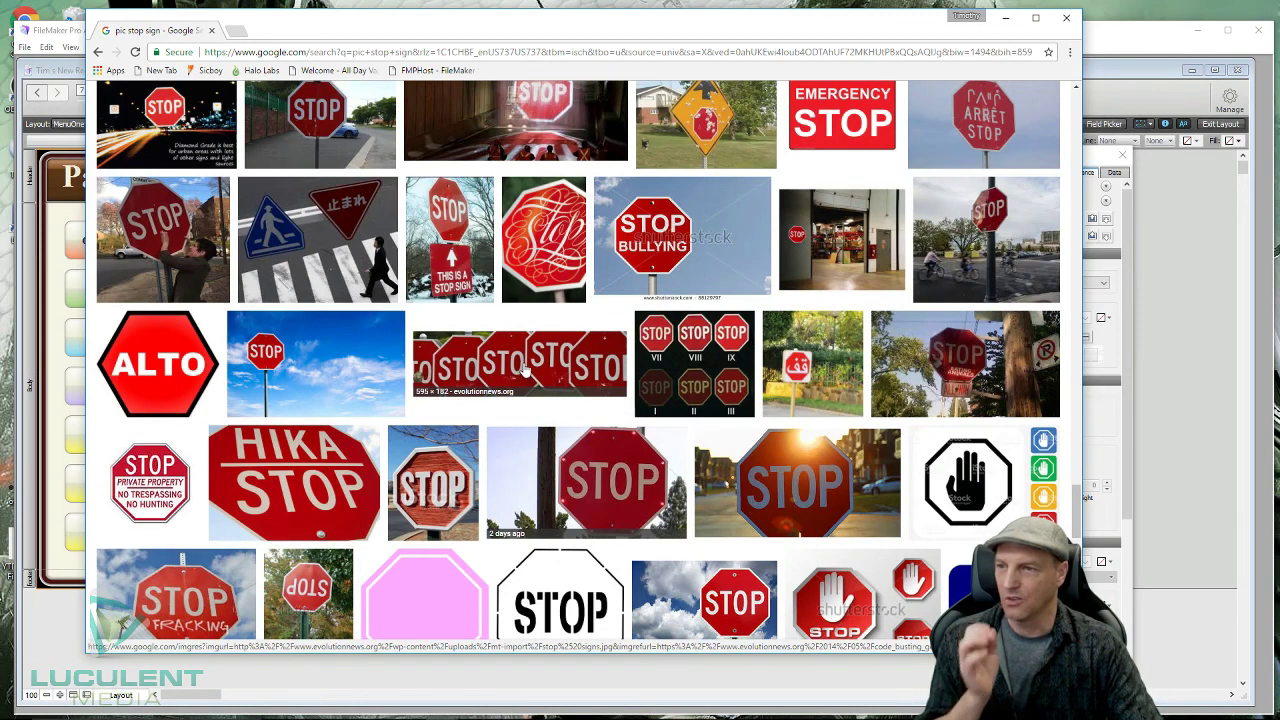
- Save that stop-sign image to Pictures as images.jpg and close Chrome
right_click(524, 370)
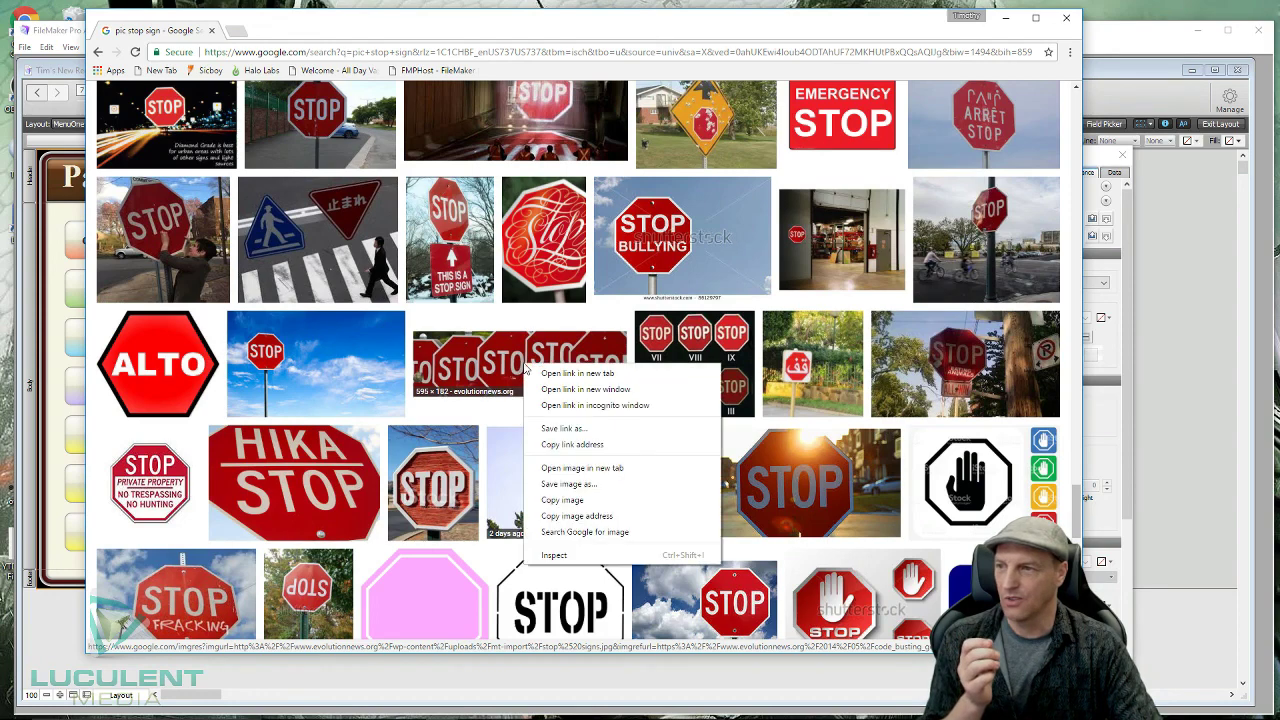
click(572, 486)
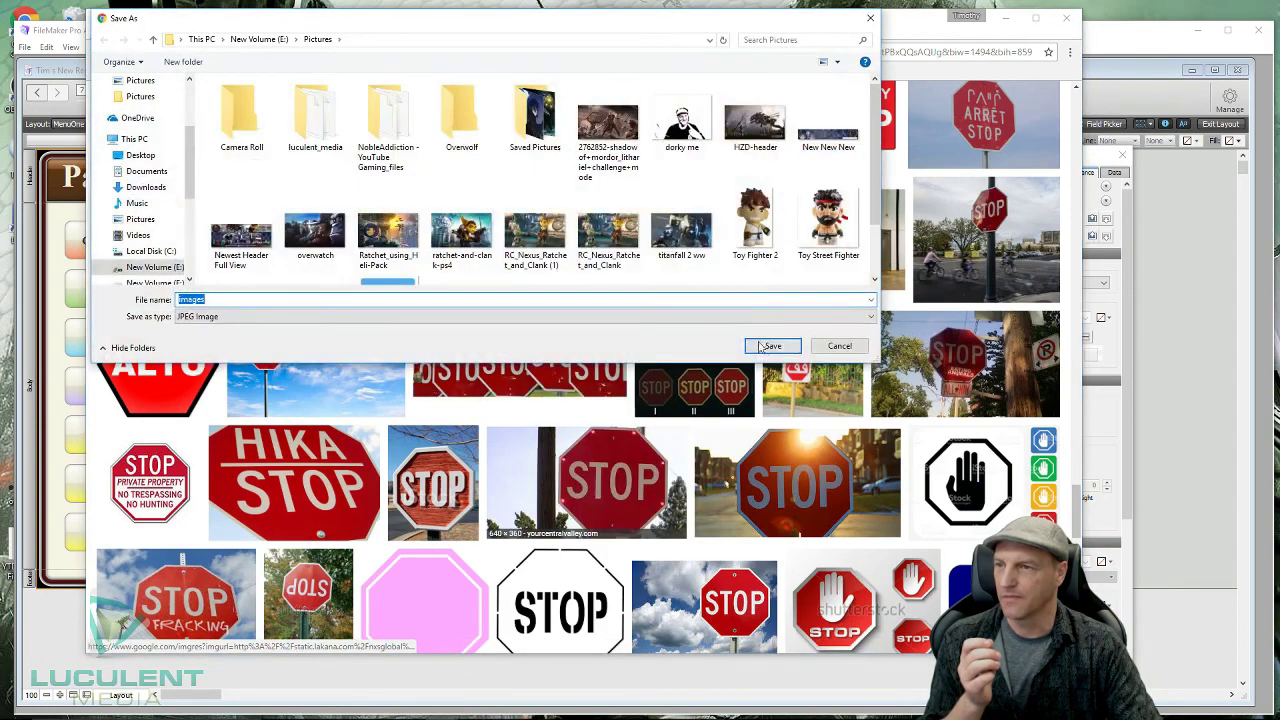
click(770, 346)
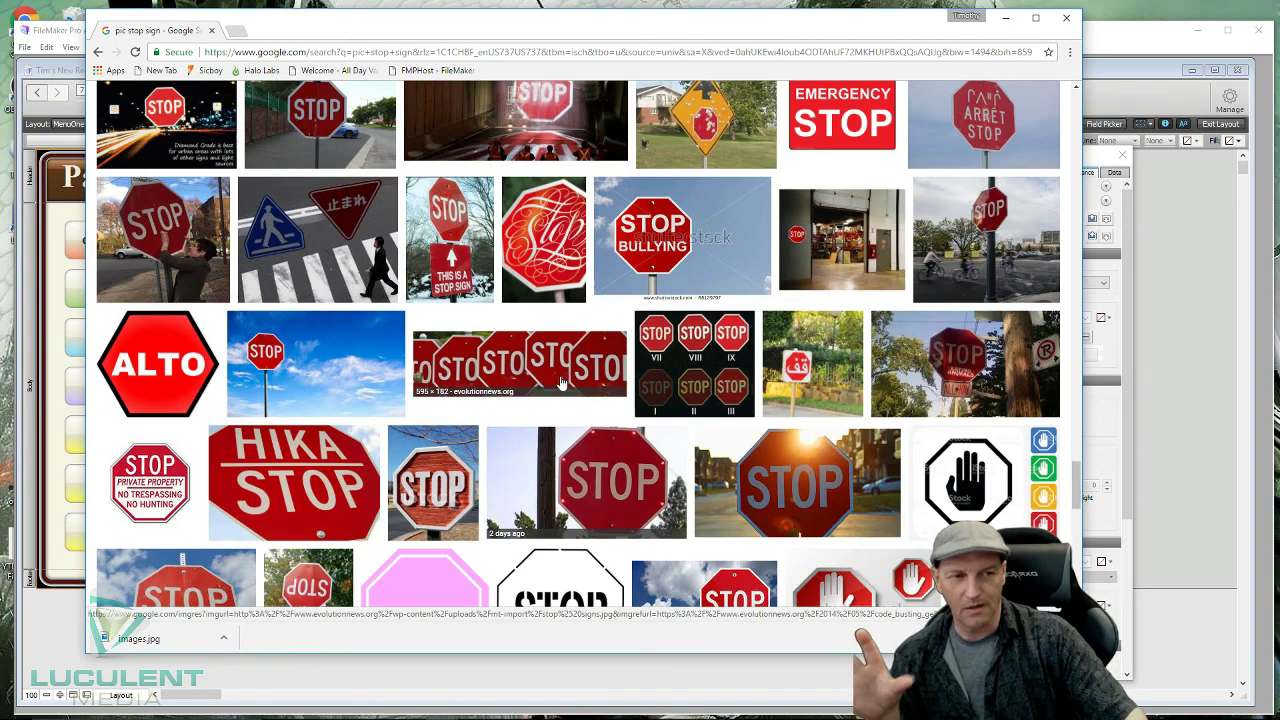
click(1069, 19)
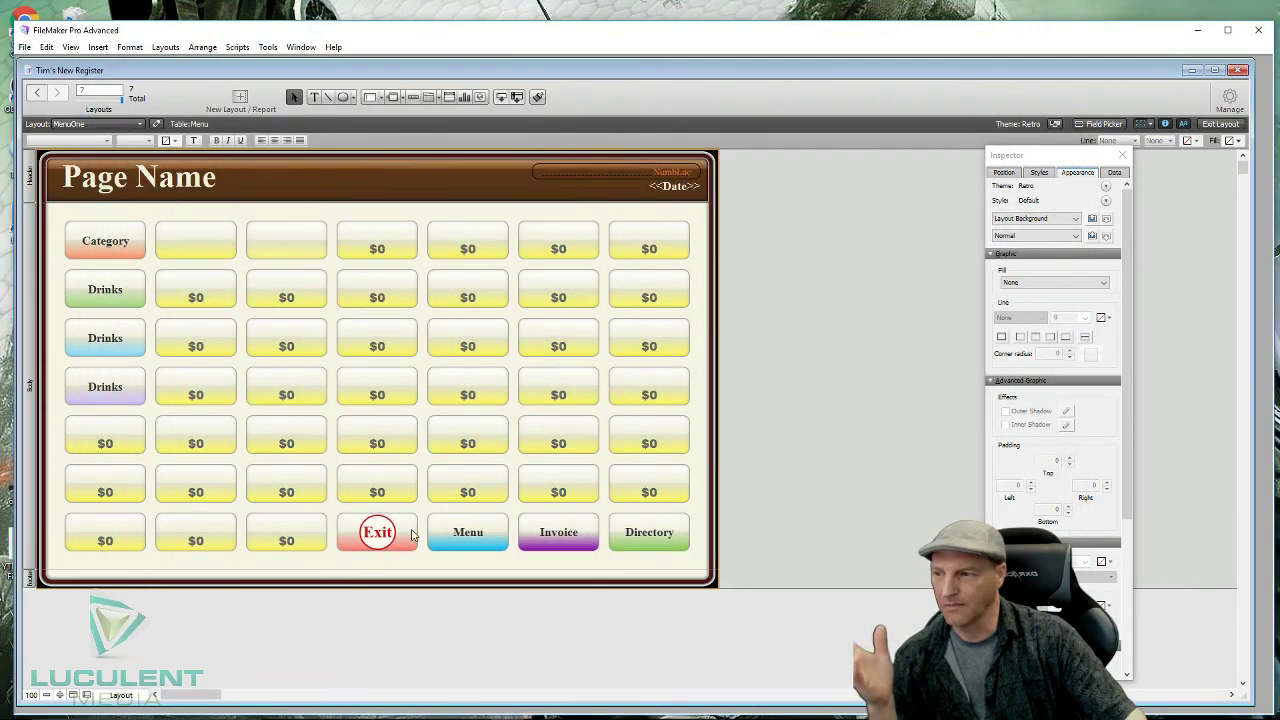
- Change the Exit button shape's fill to an image, using the saved stop-sign picture images.jpg
click(412, 535)
click(411, 519)
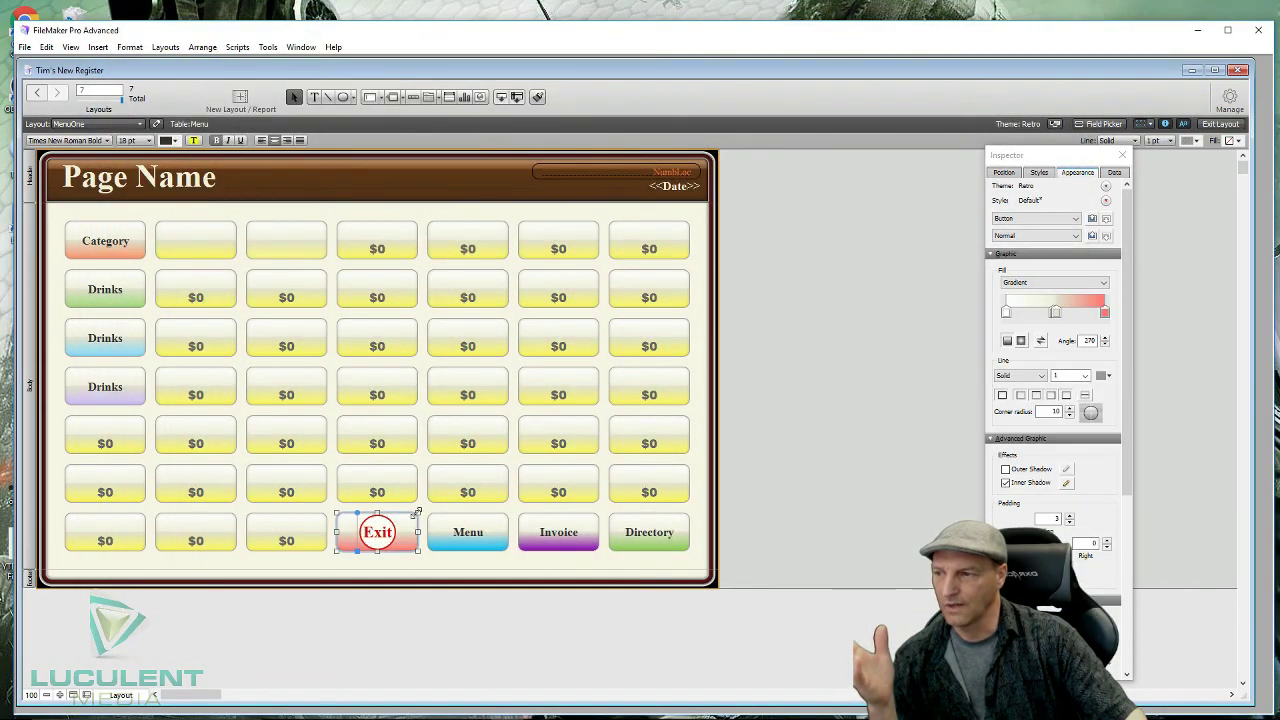
click(1103, 287)
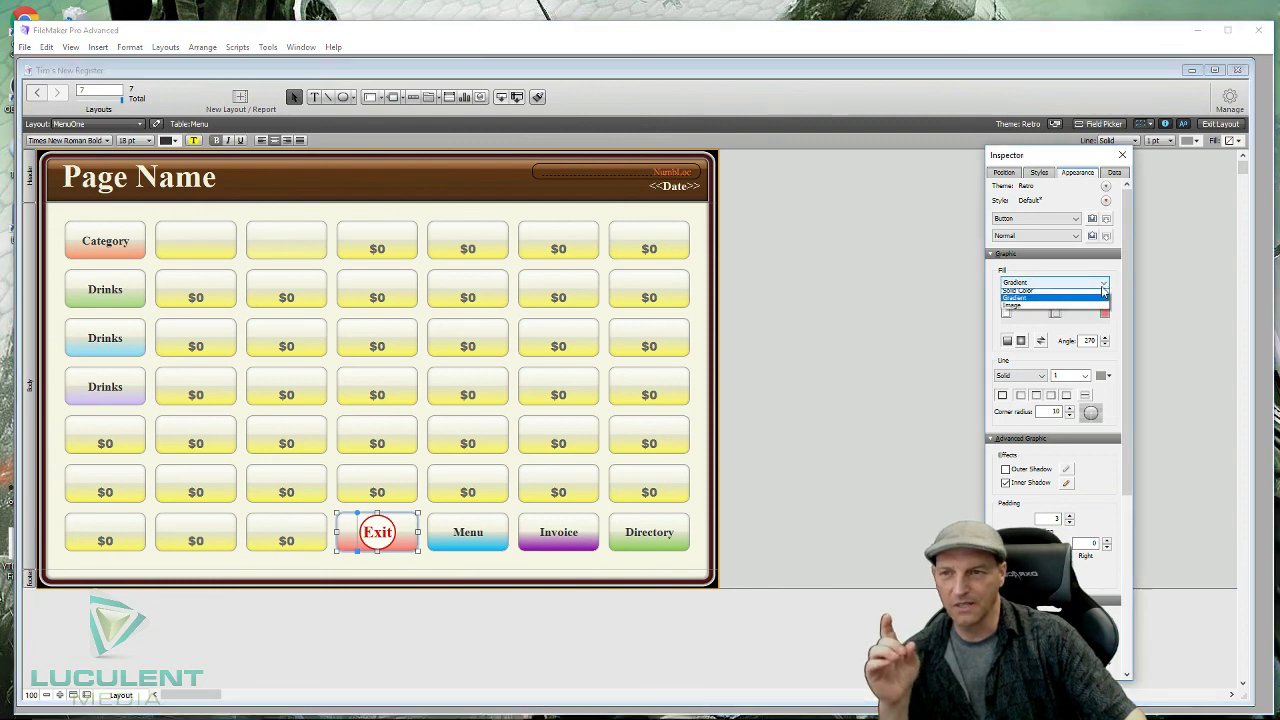
click(1031, 319)
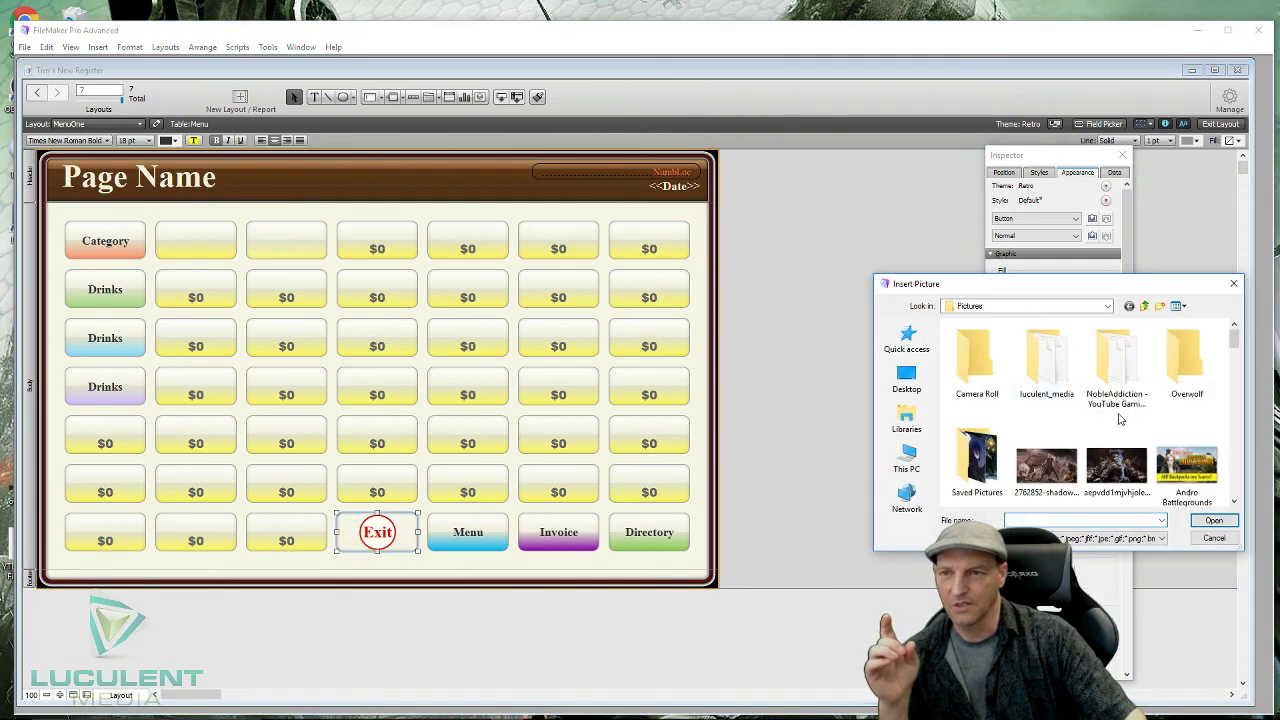
scroll(1120, 413, down, 6)
scroll(1120, 413, down, 8)
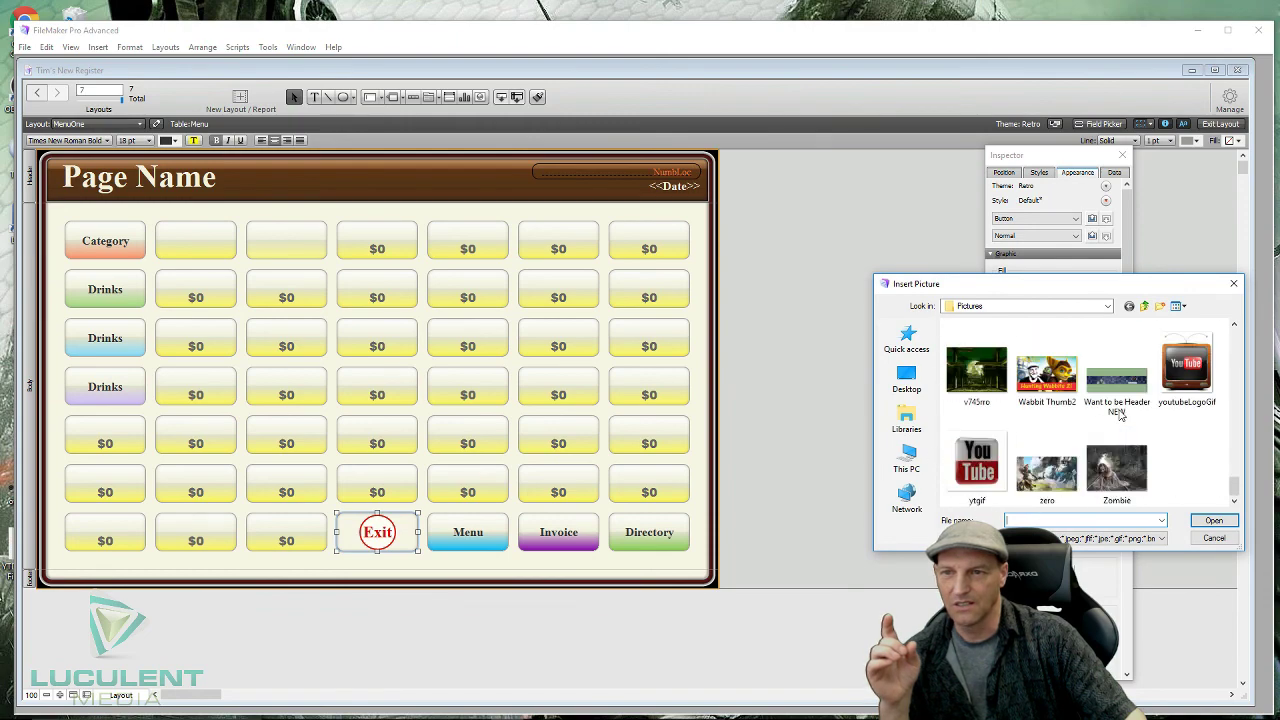
scroll(1120, 412, up, 6)
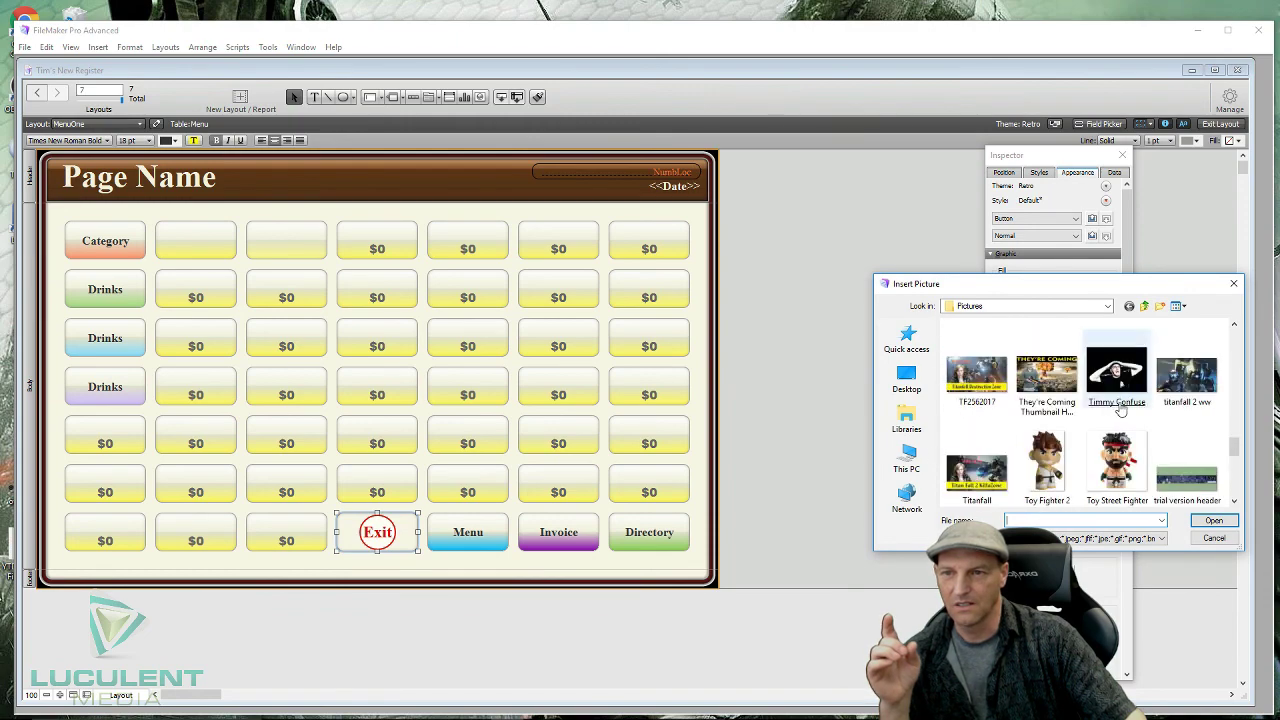
scroll(1120, 408, up, 5)
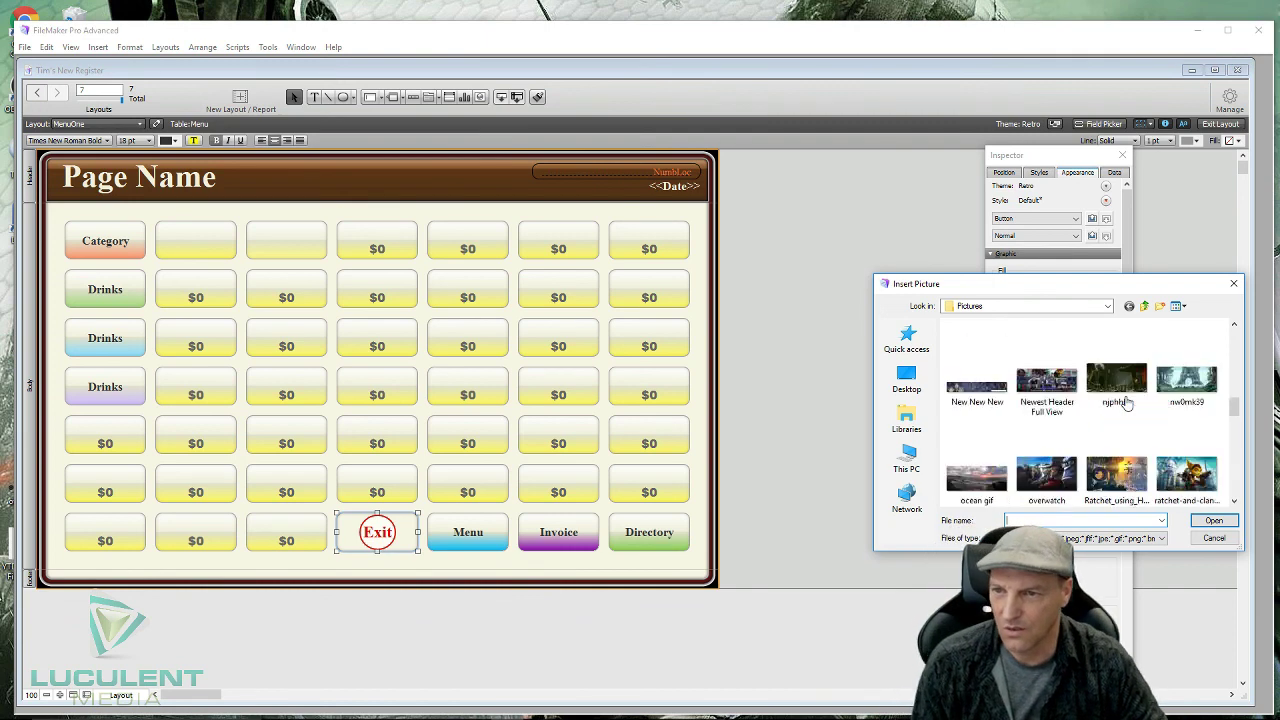
scroll(1126, 402, up, 4)
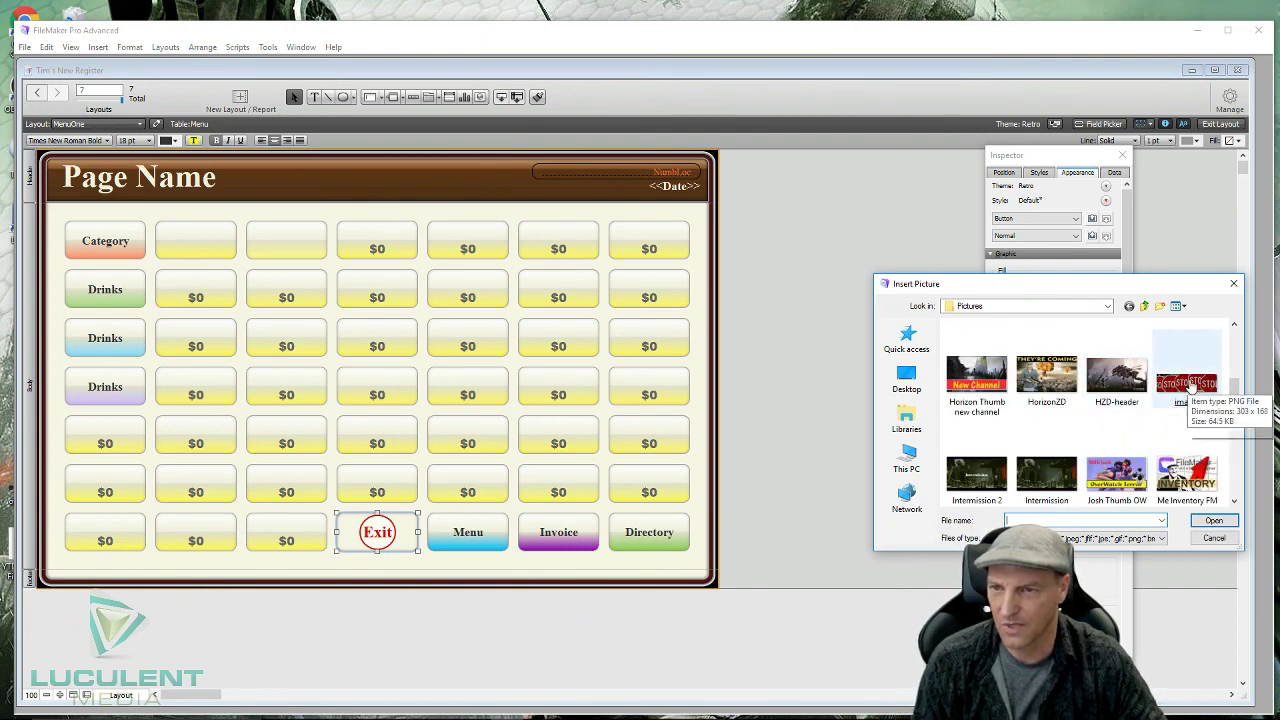
double_click(1188, 385)
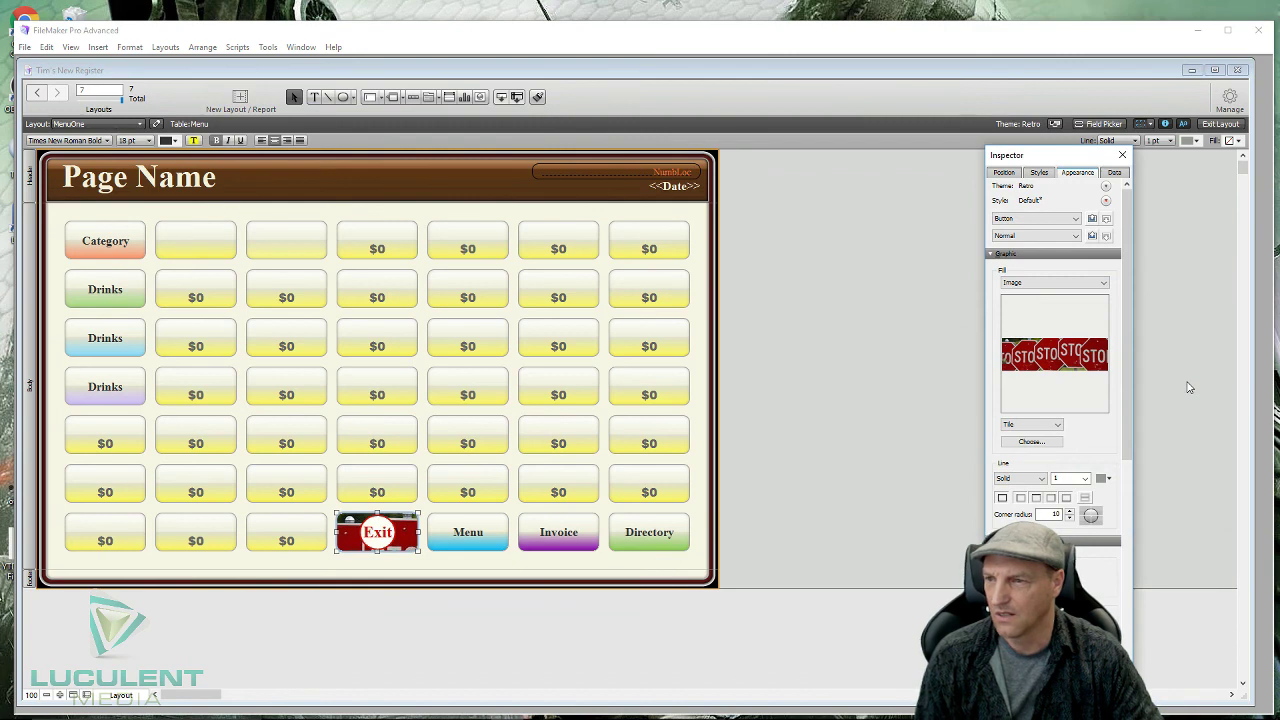
- Set the image scaling to Scale to Fill and deselect to preview the button
click(1057, 425)
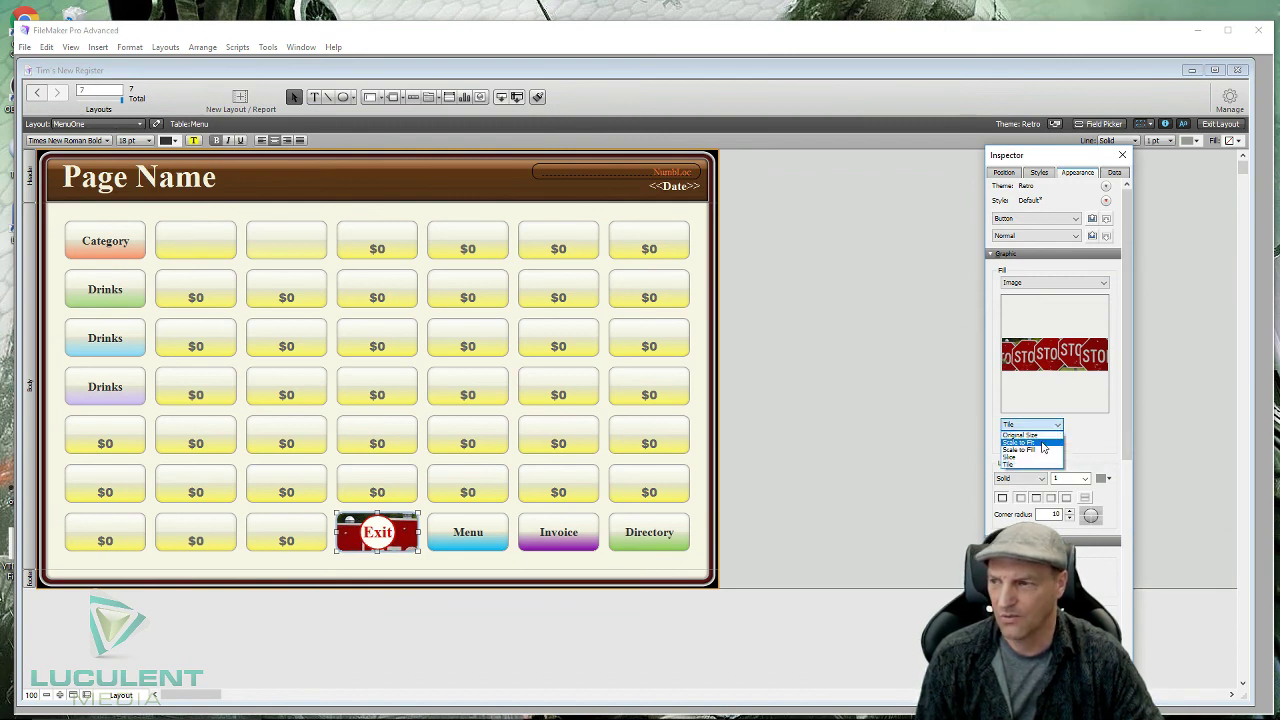
click(1030, 442)
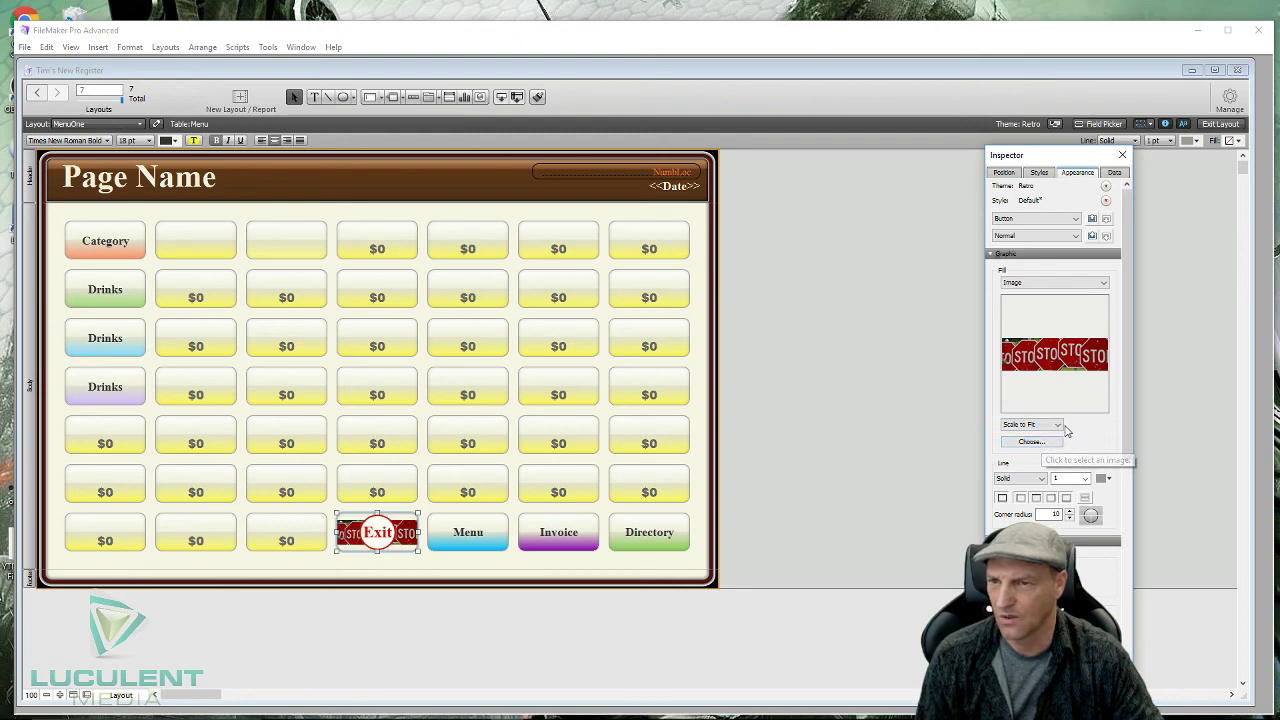
click(1050, 425)
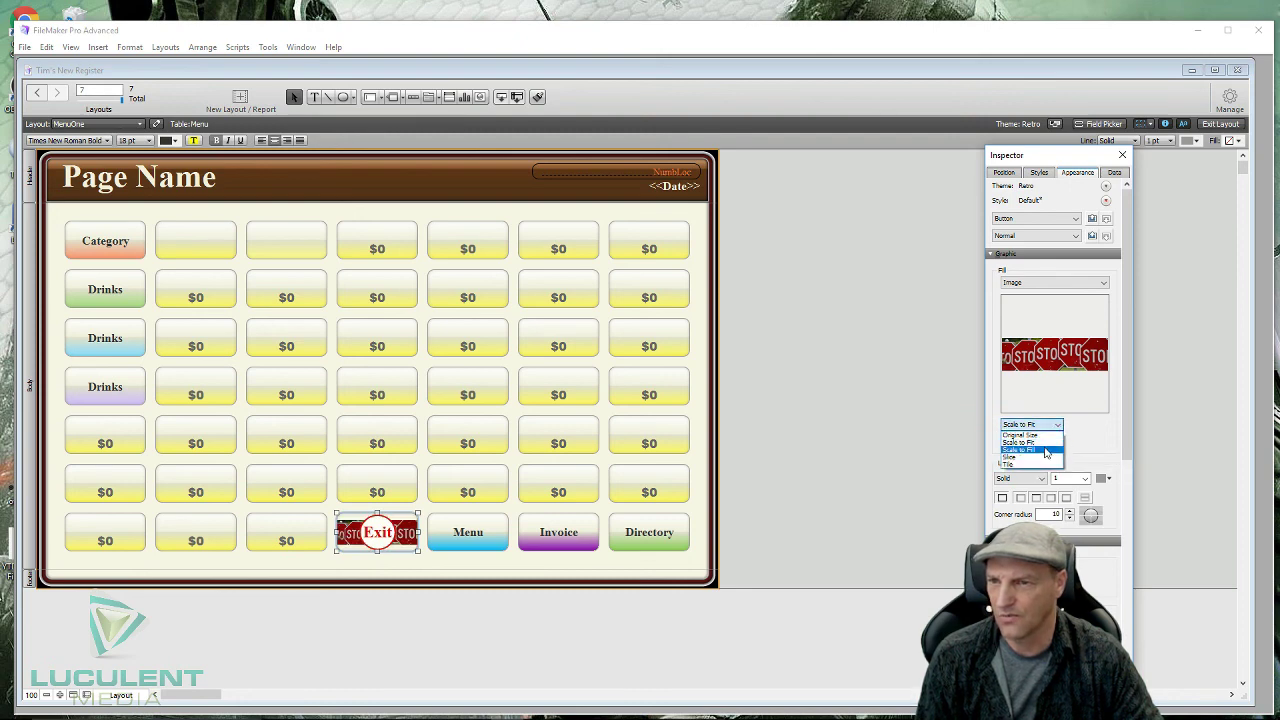
click(1046, 450)
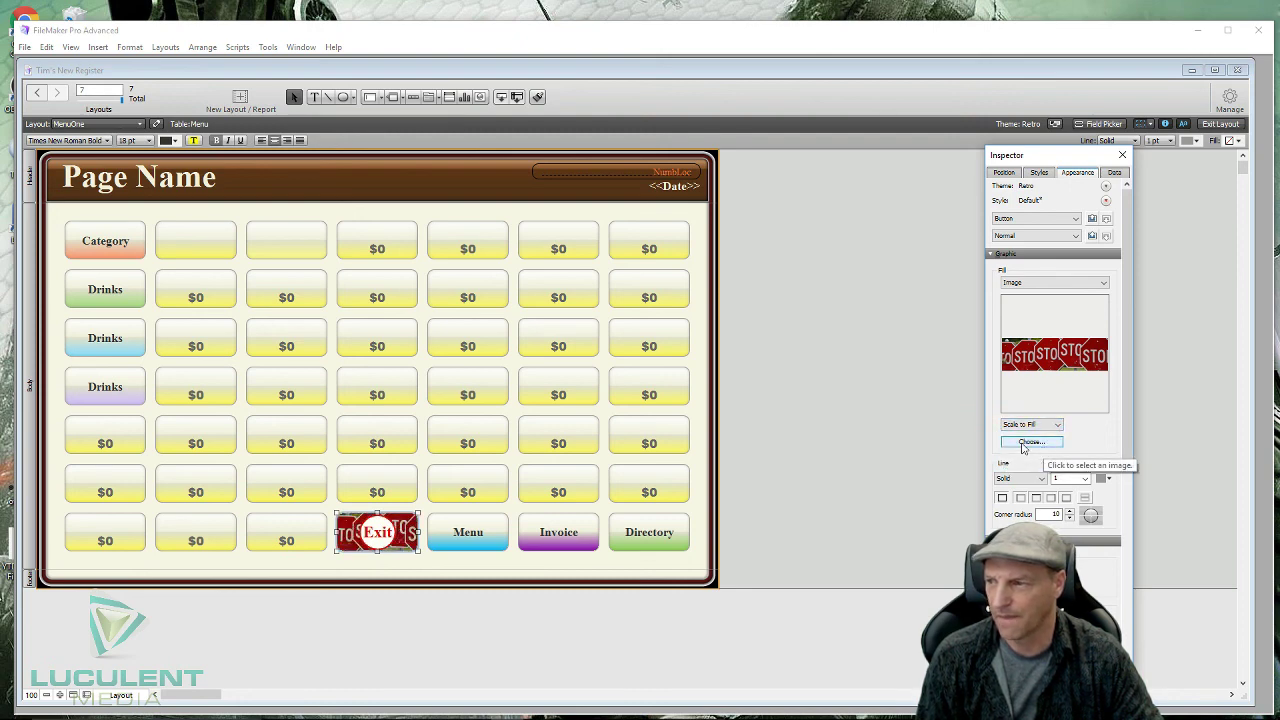
click(886, 471)
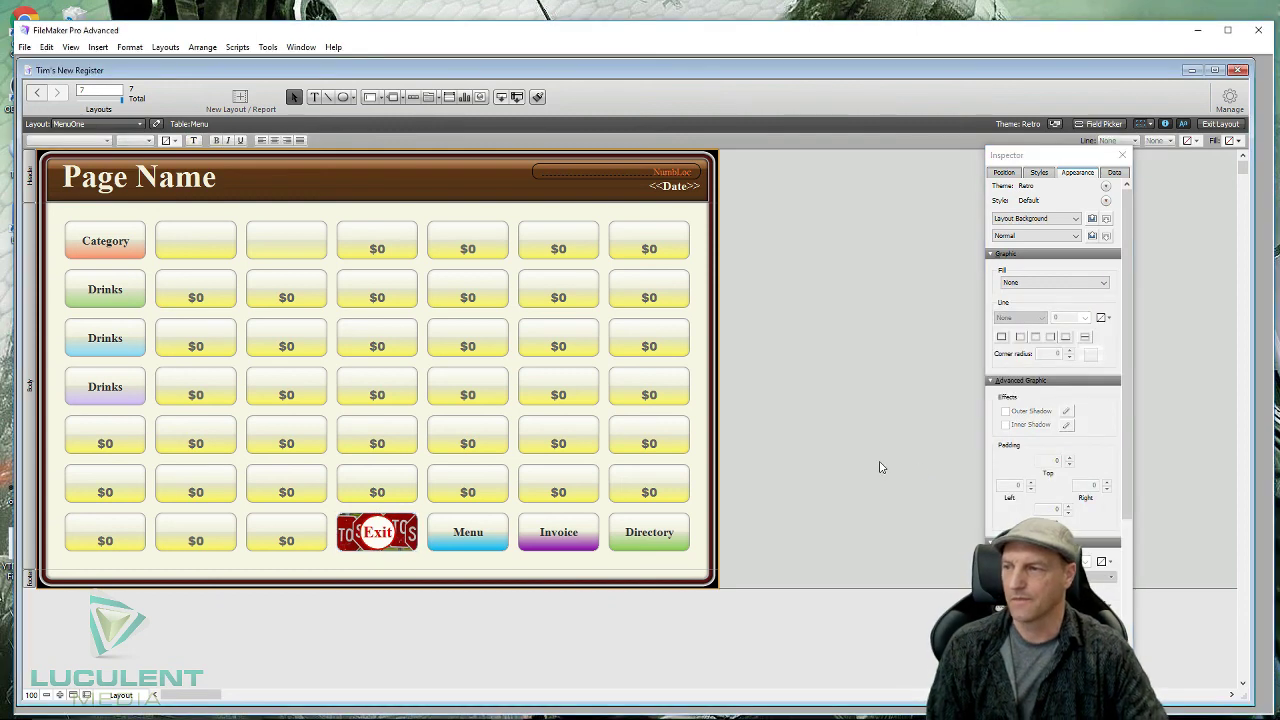
- Set the Exit button's line colour to purple and line width to 2 pt
click(406, 549)
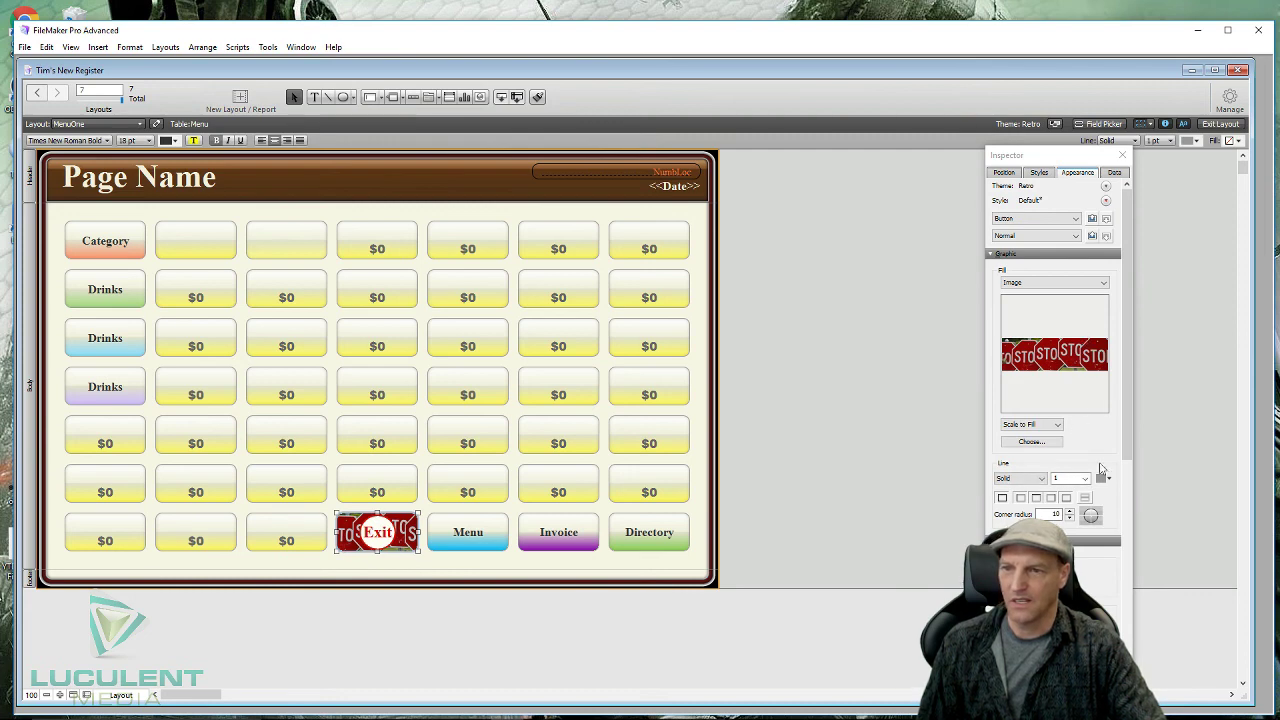
click(1110, 480)
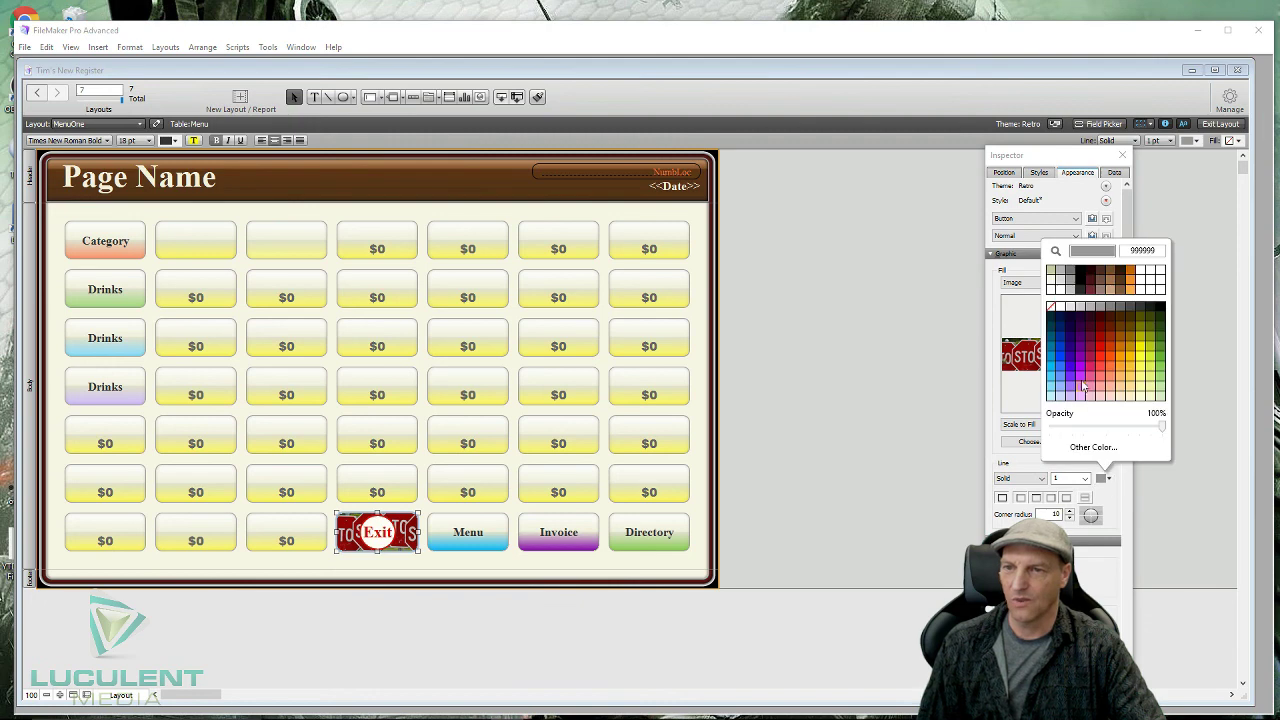
click(1072, 368)
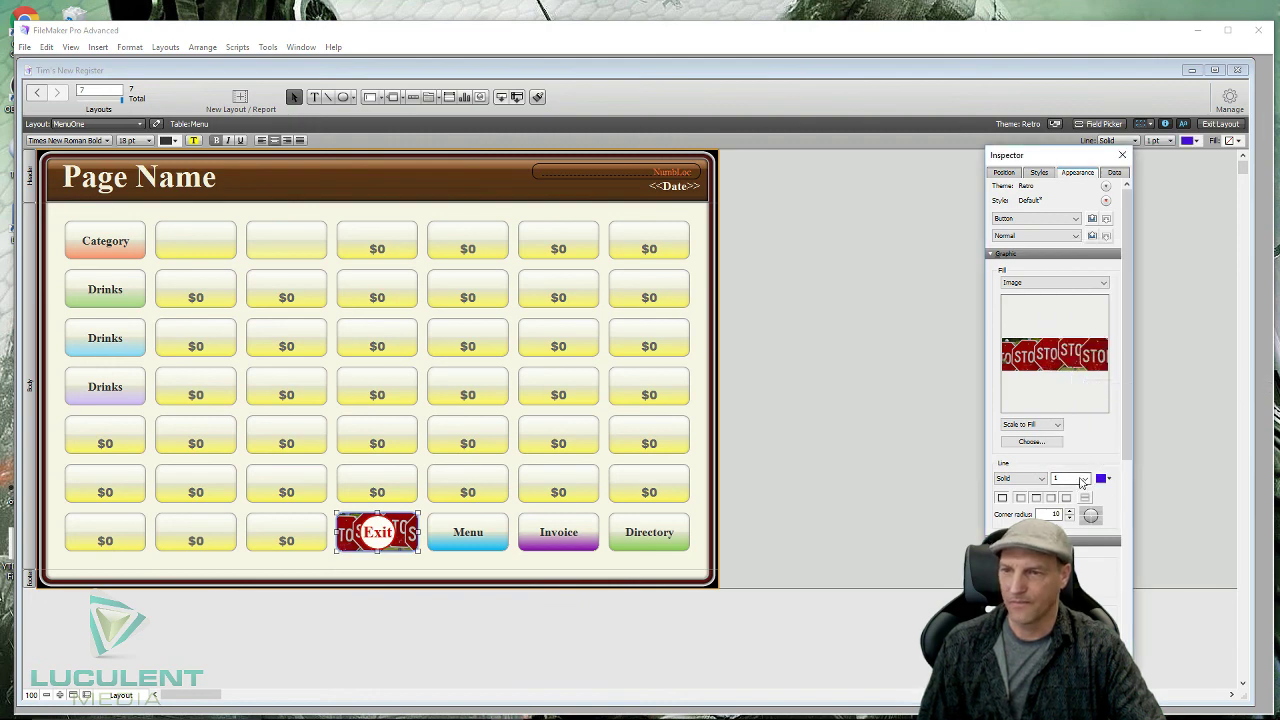
click(1083, 480)
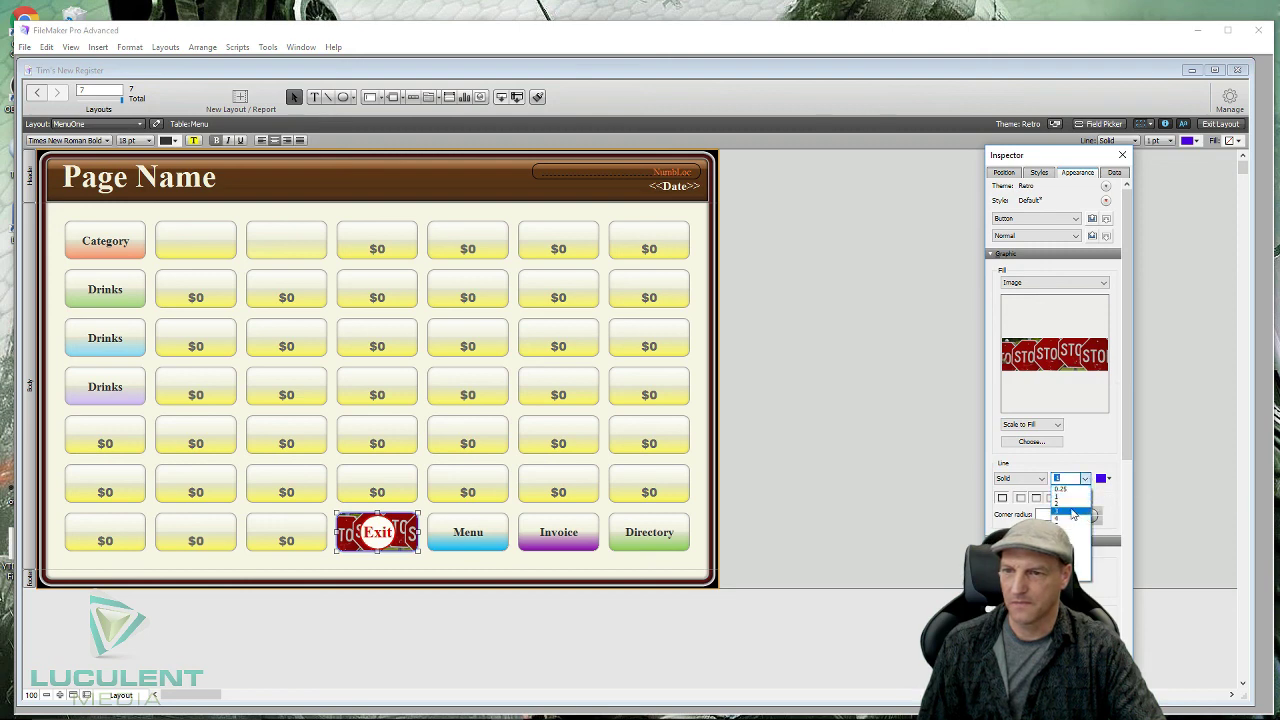
click(1072, 512)
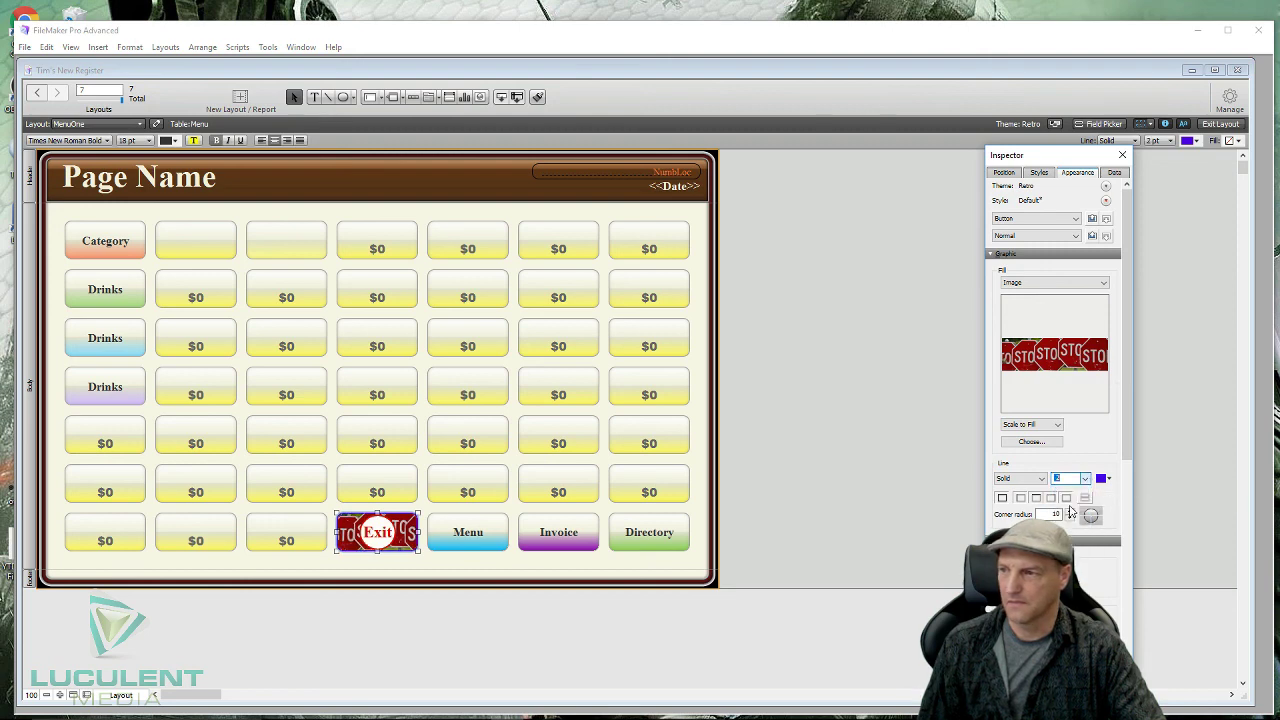
click(758, 532)
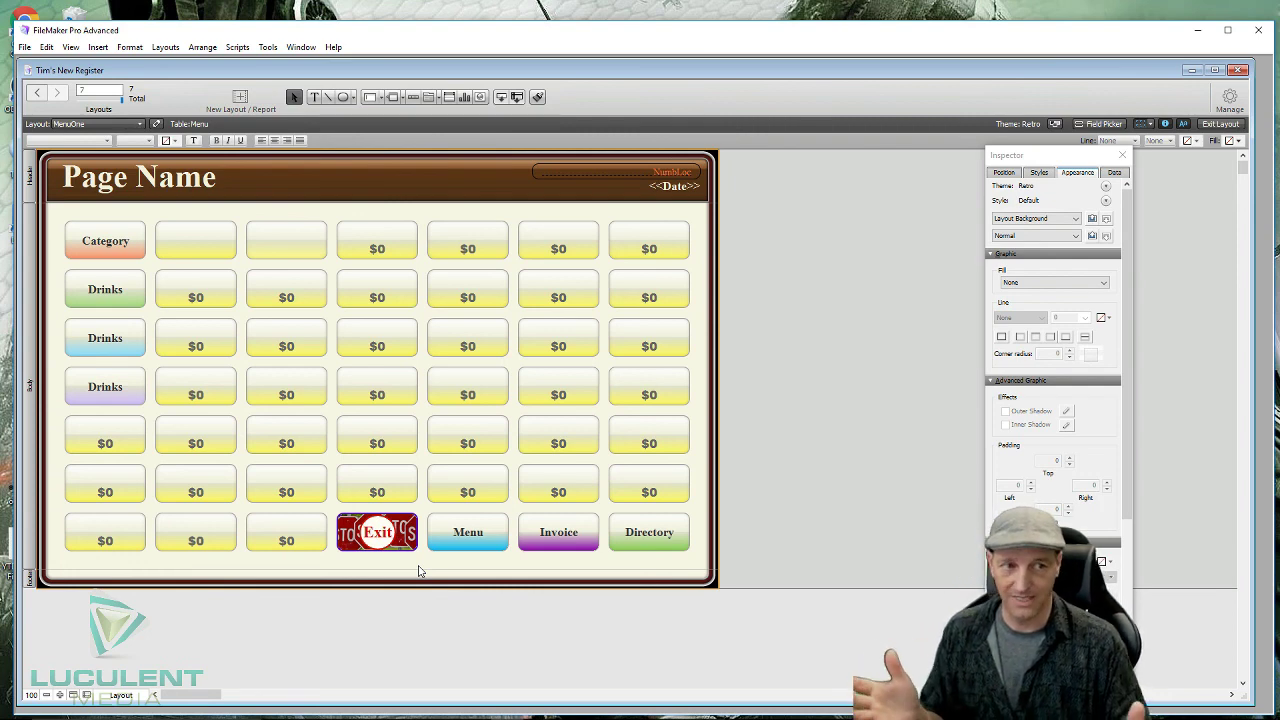
- In Manage Layouts, append '_Template' to MenuOne's name and uncheck Include in layout menus
click(1231, 98)
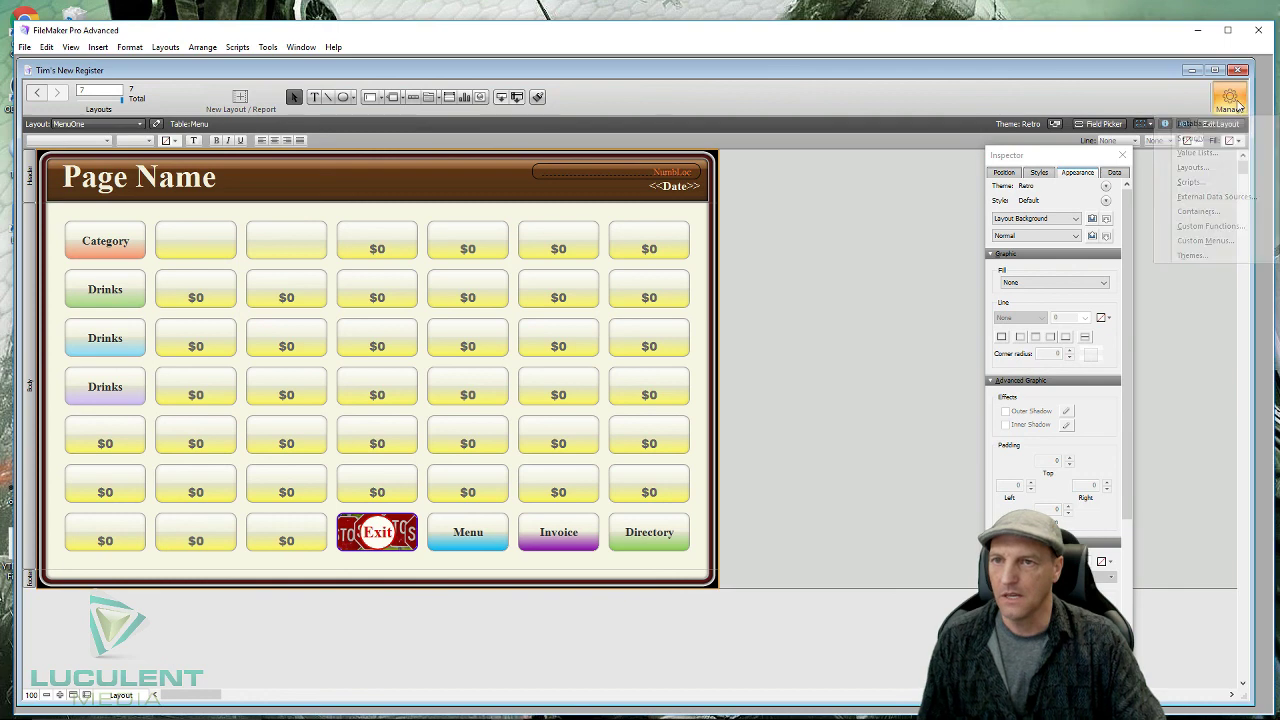
click(1203, 168)
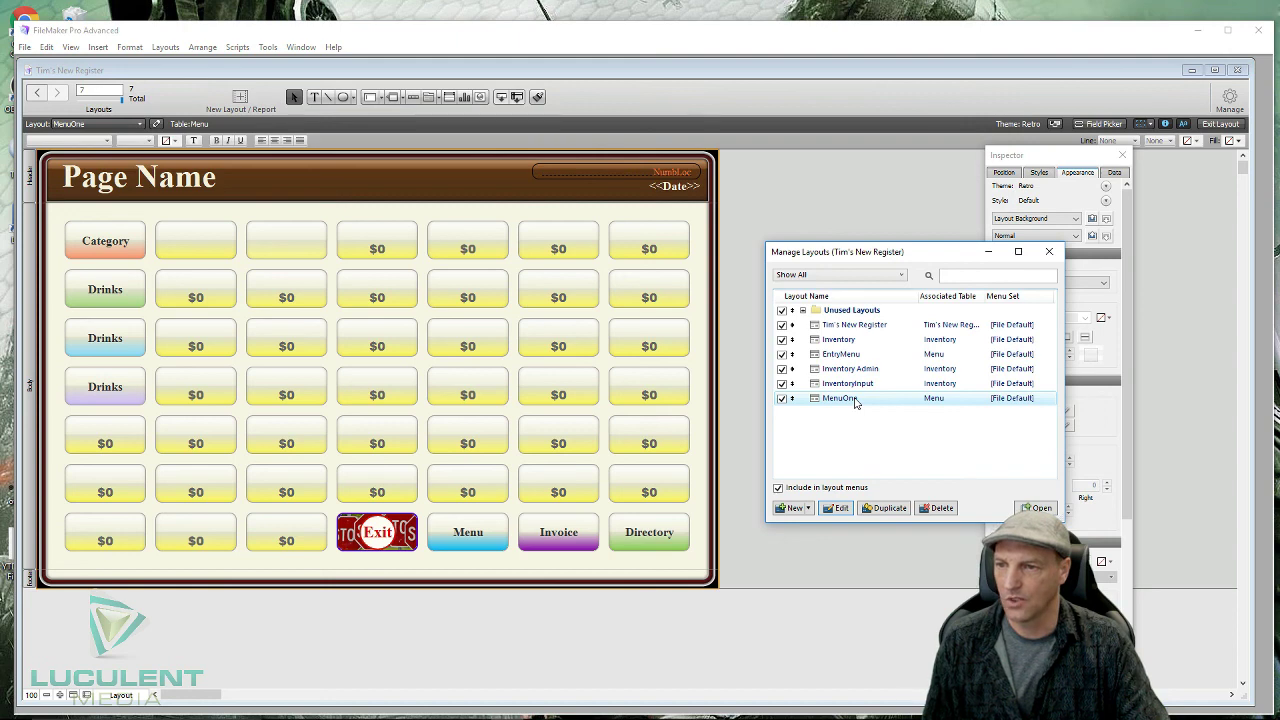
click(845, 510)
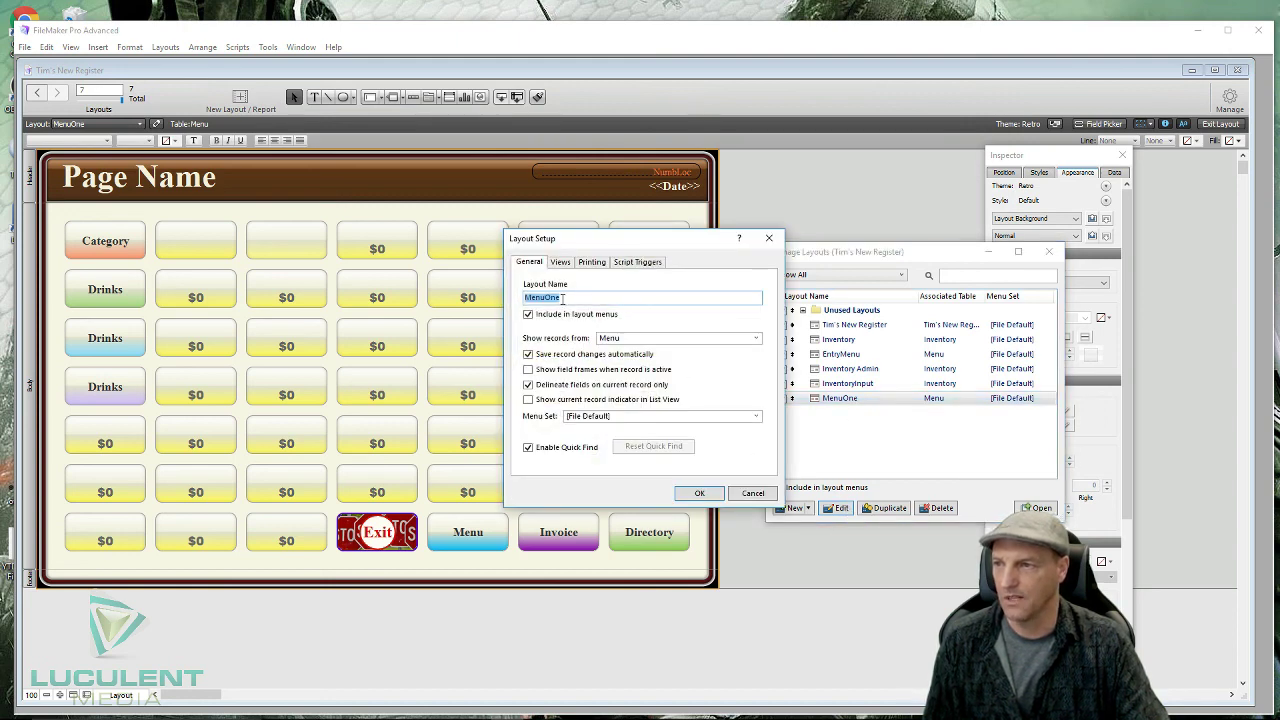
click(562, 299)
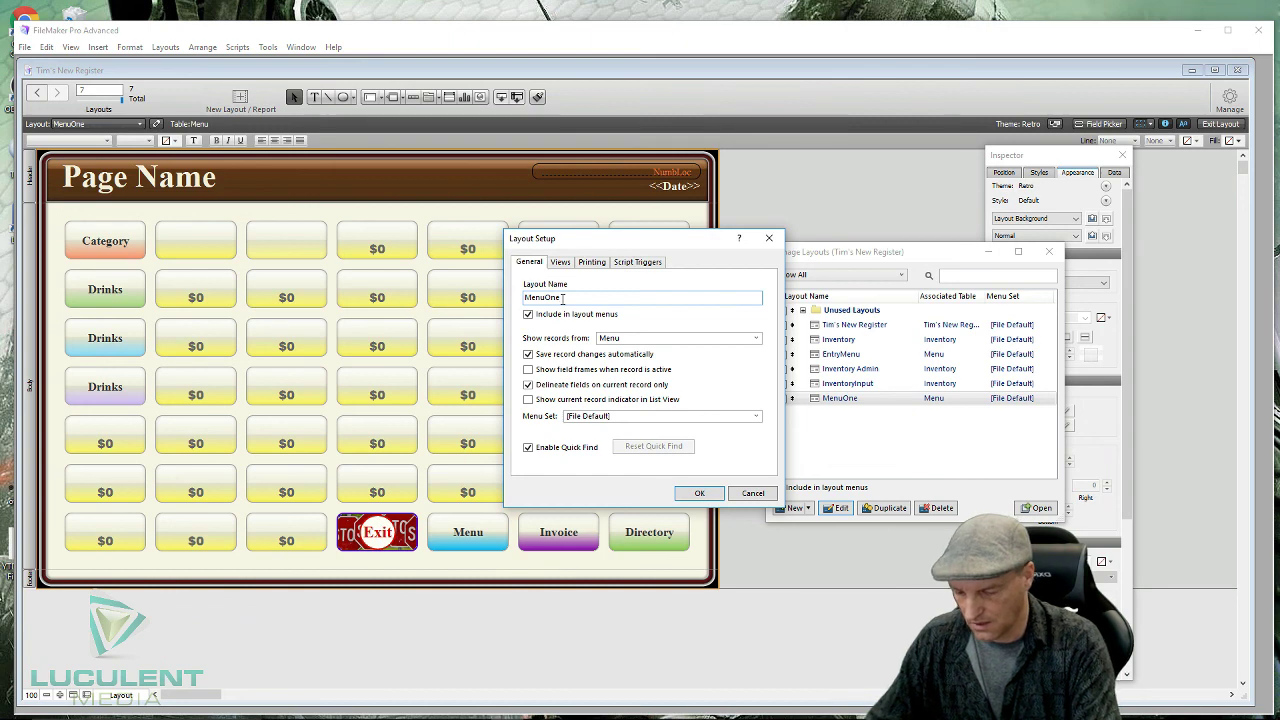
text(_)
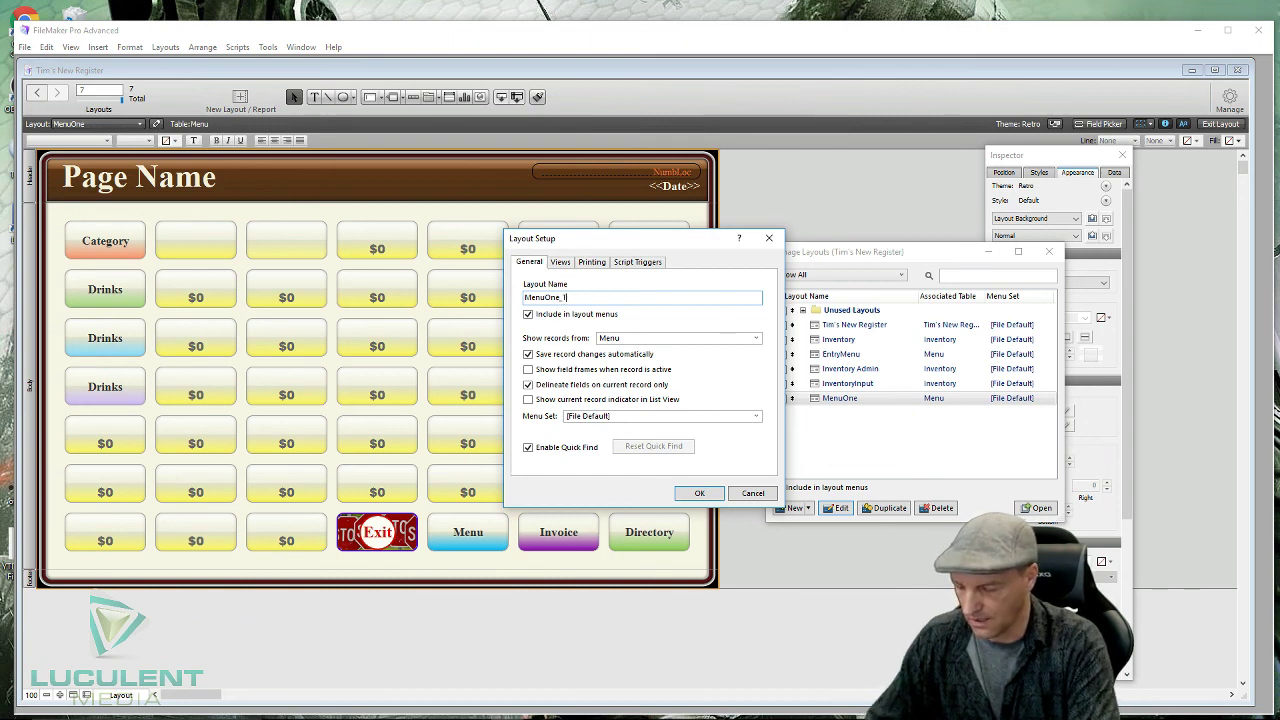
text(Template)
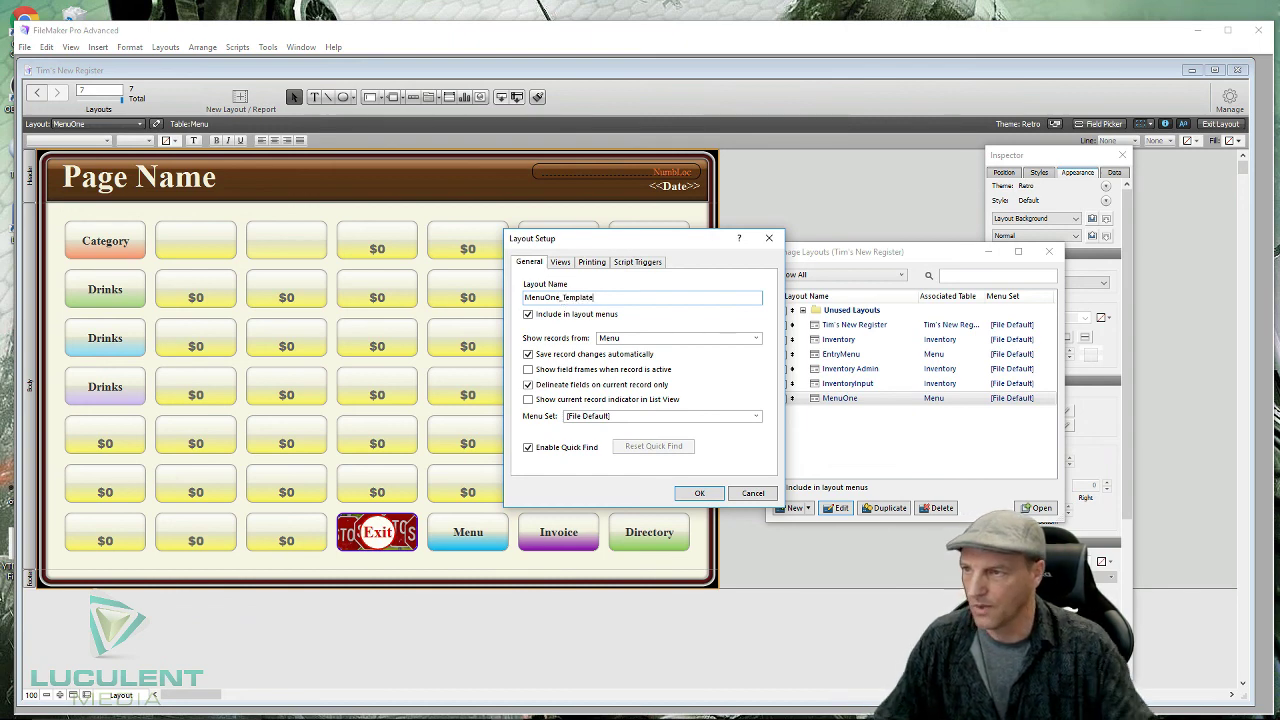
click(697, 494)
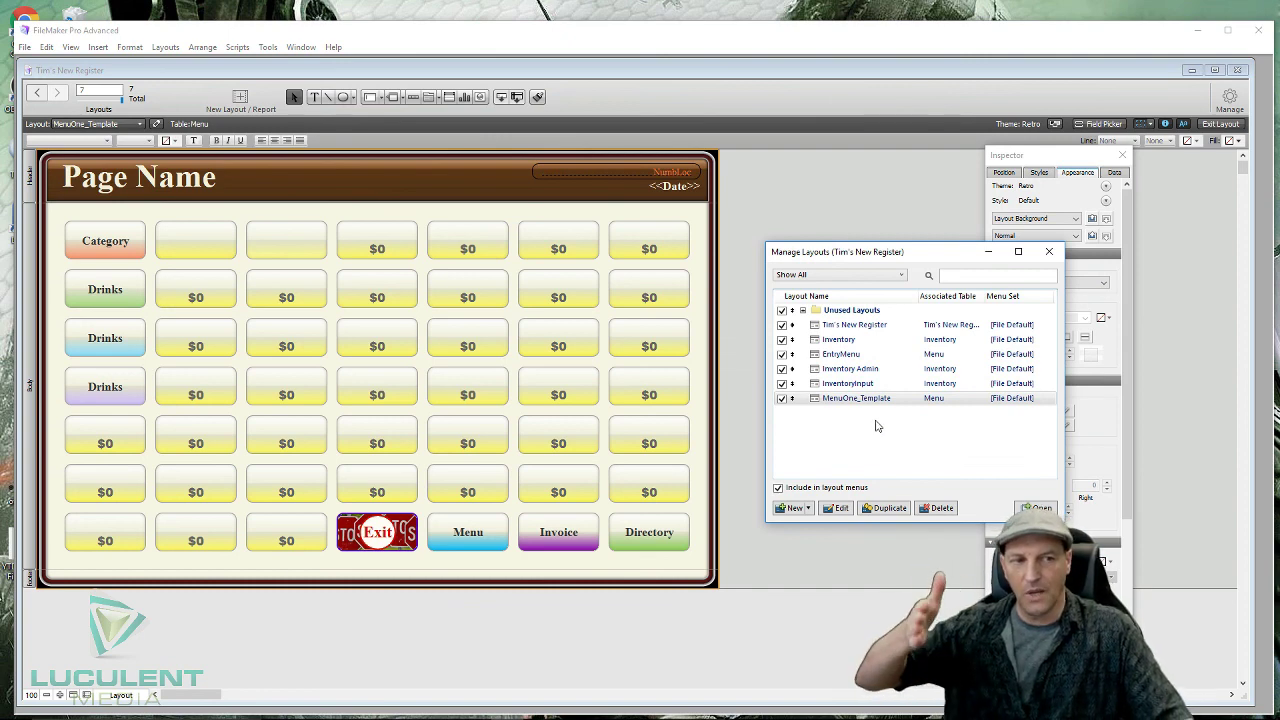
click(782, 398)
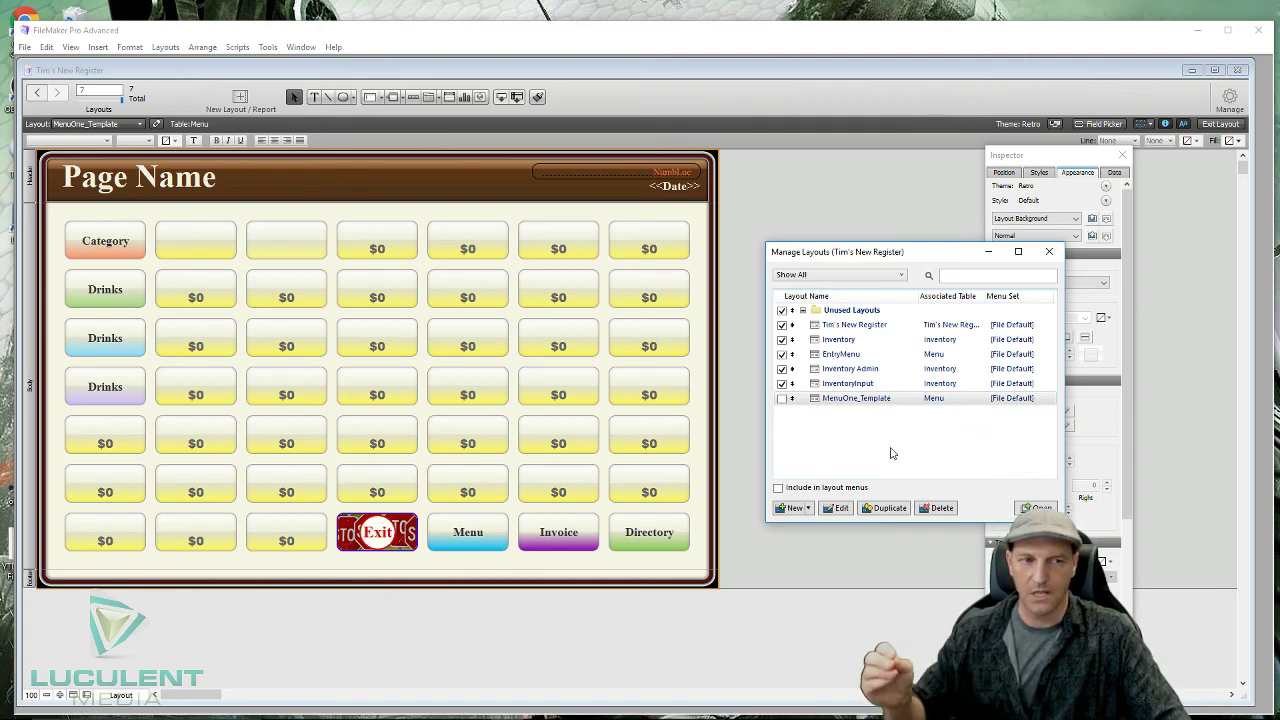
- Duplicate MenuOne_Template, trim the copy's name to MenuOne, and close Manage Layouts
click(852, 402)
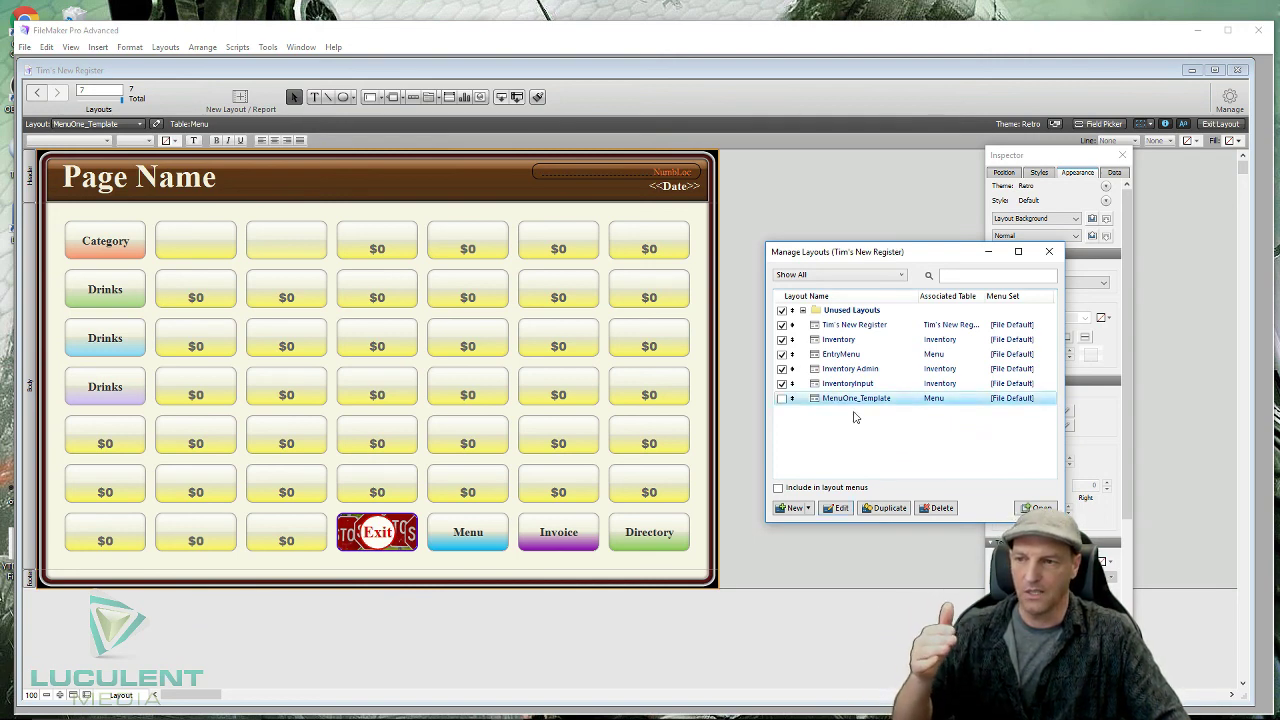
click(893, 508)
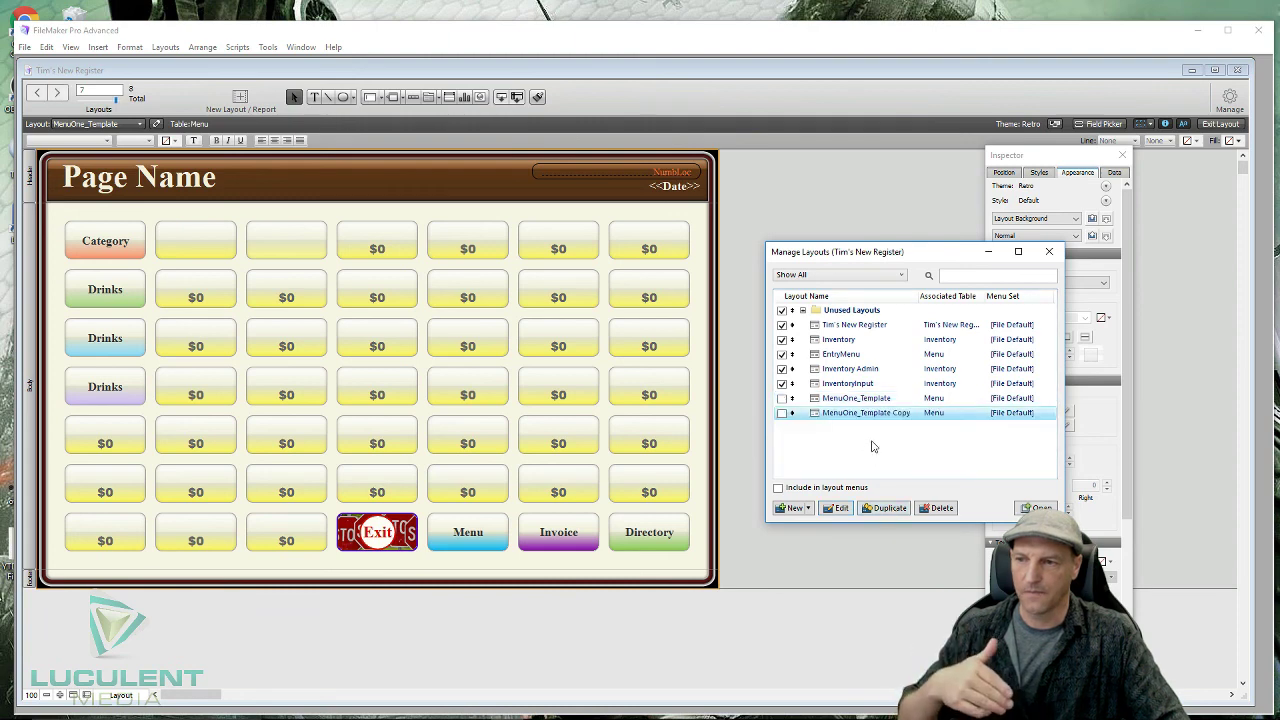
click(848, 508)
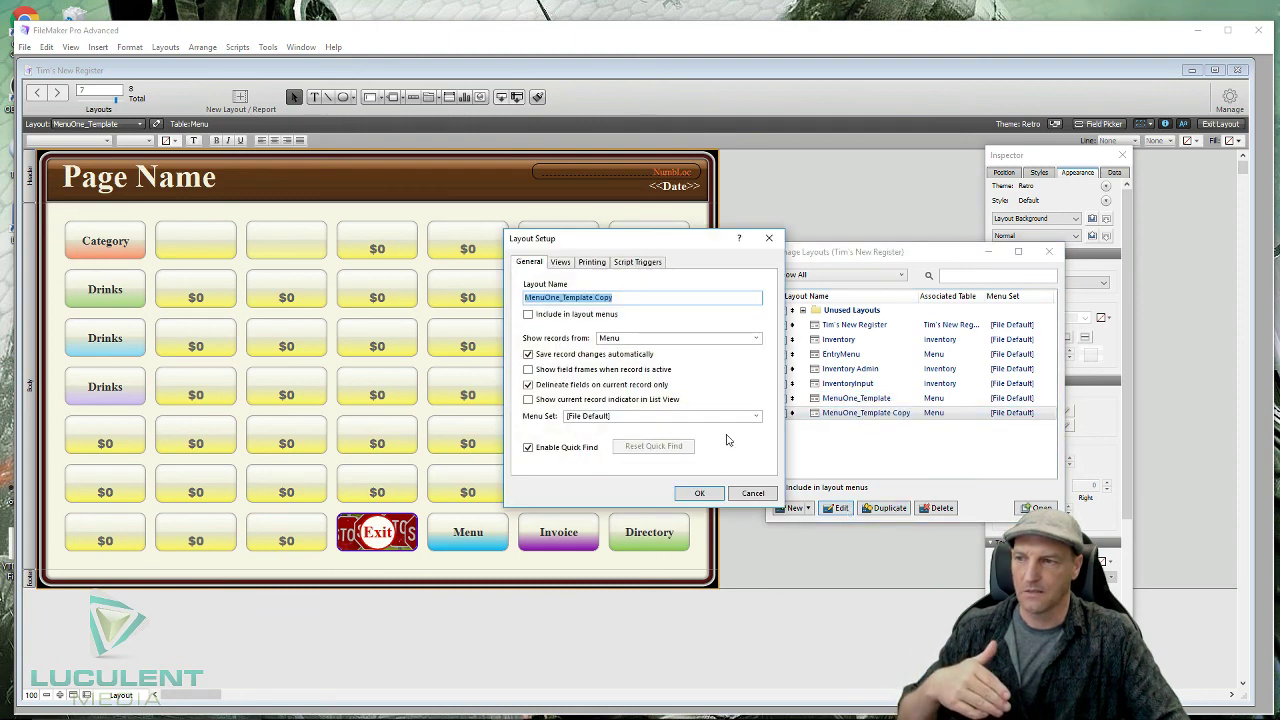
drag(613, 297, 559, 300)
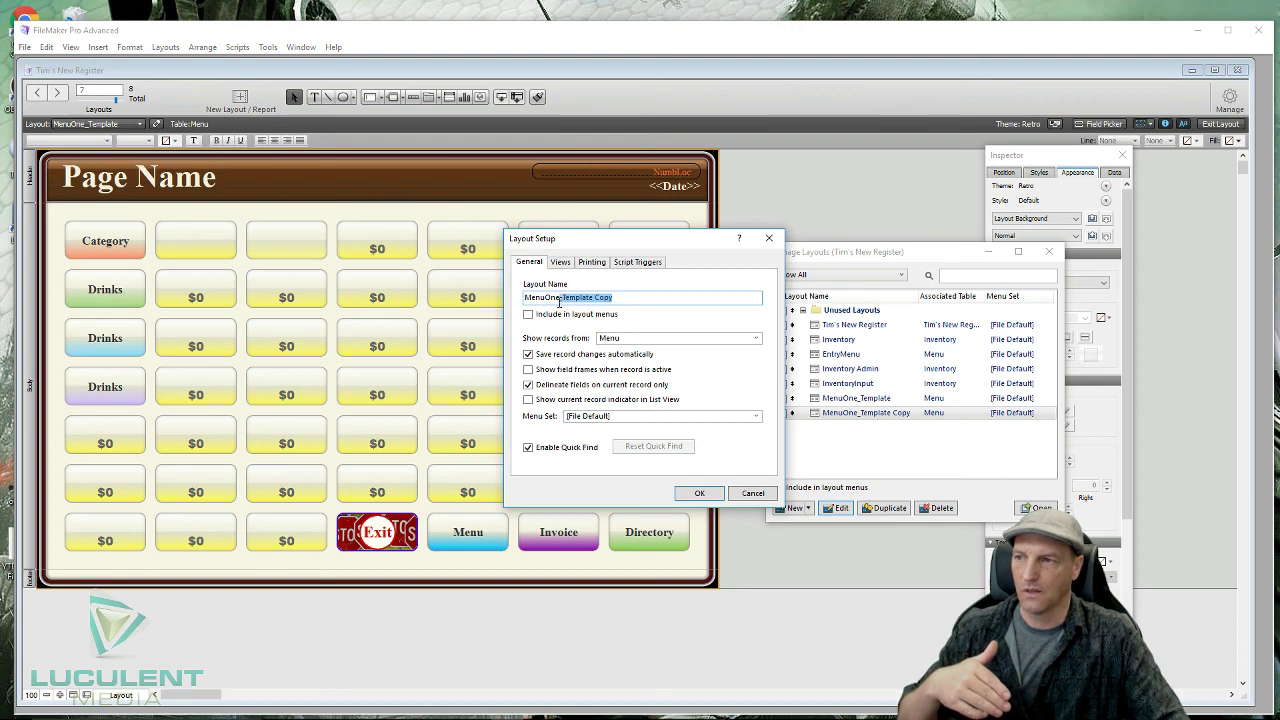
key(BackSpace)
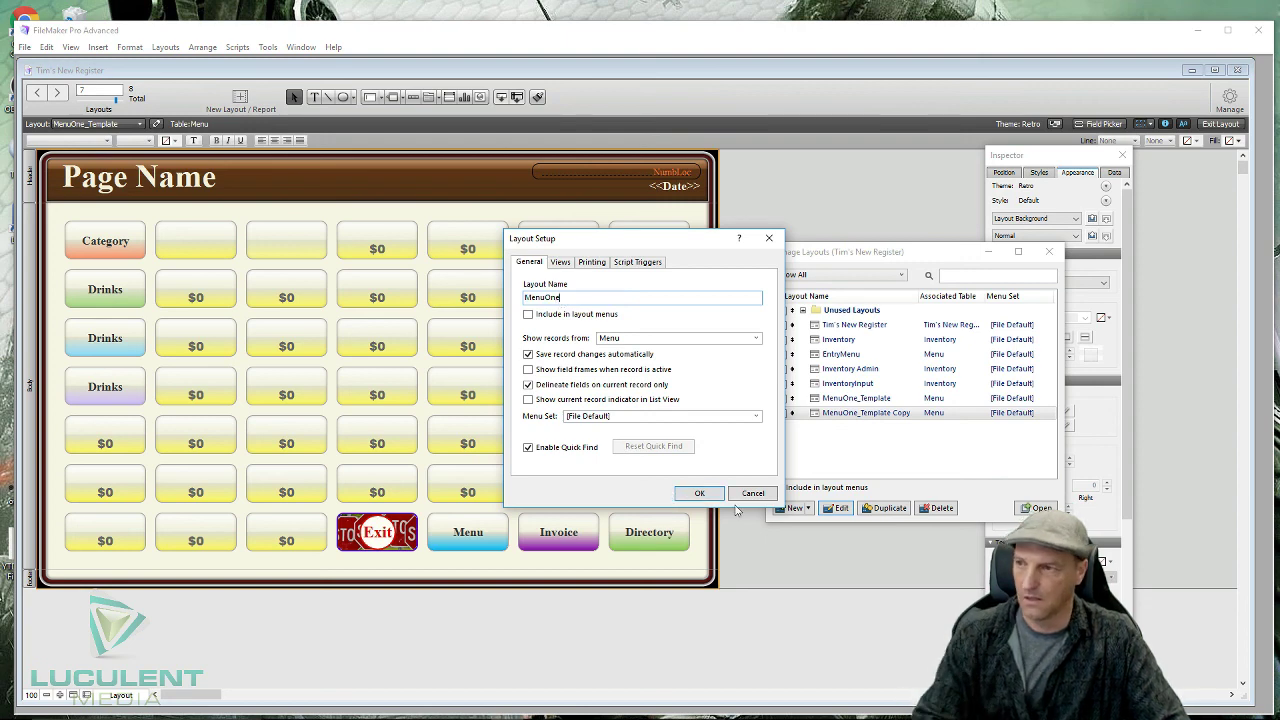
click(697, 493)
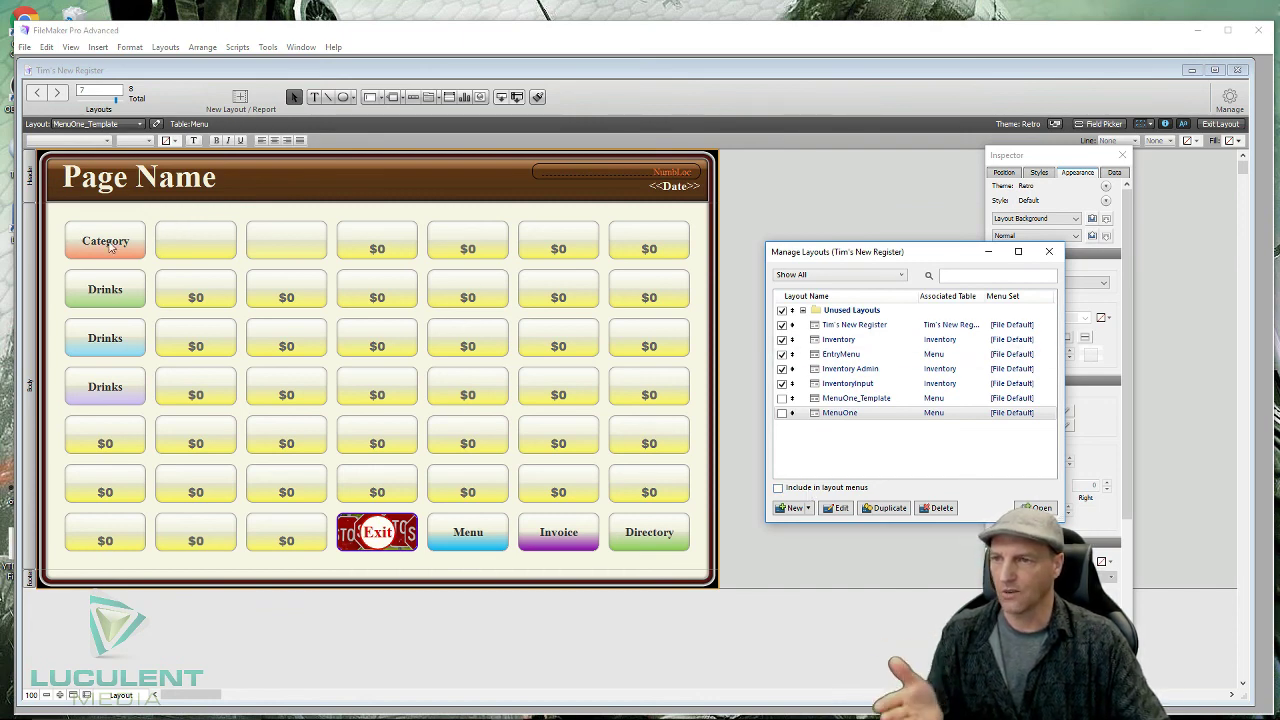
click(1049, 252)
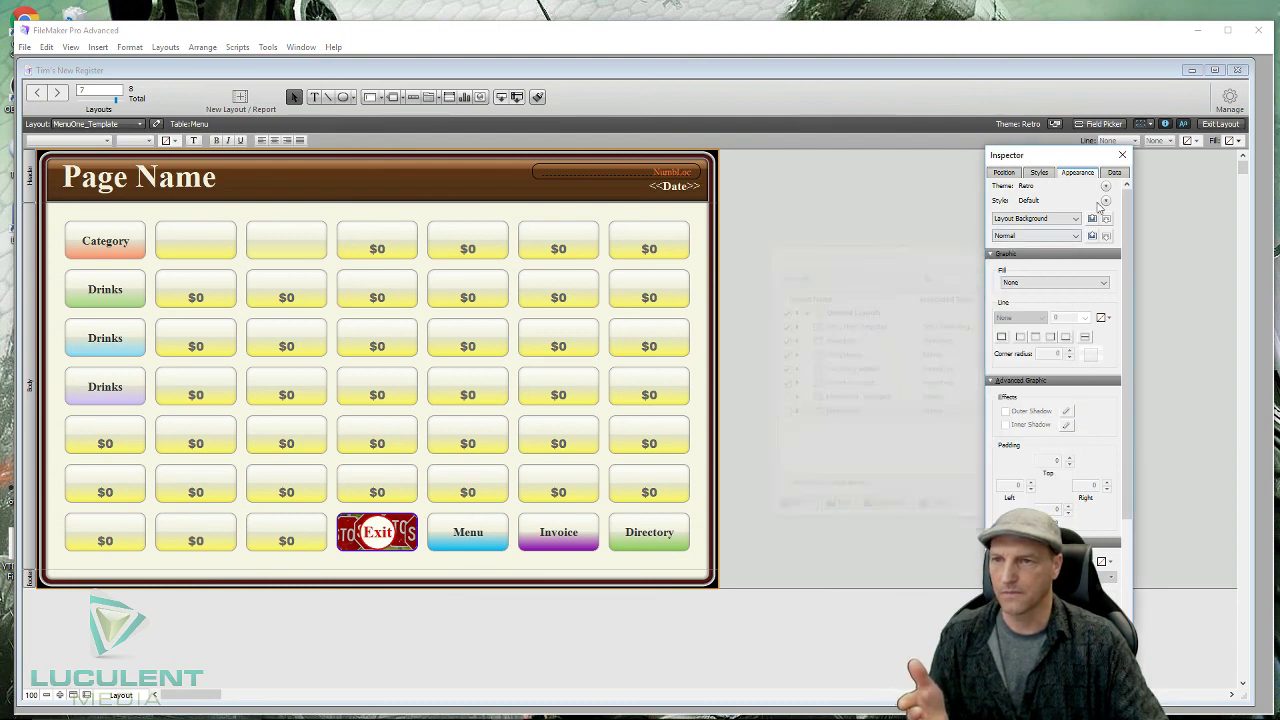
- Switch MenuOne_Template to Browse mode and open, then dismiss, the Category button's popover
click(1219, 124)
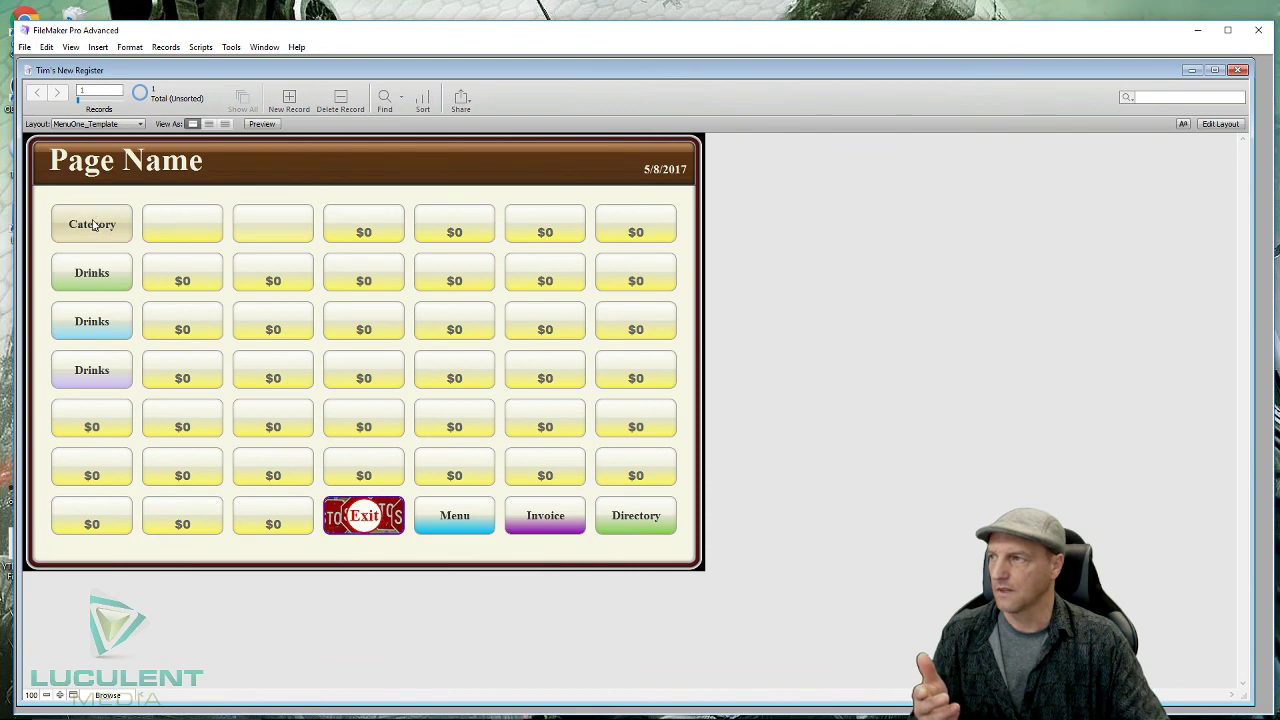
click(92, 225)
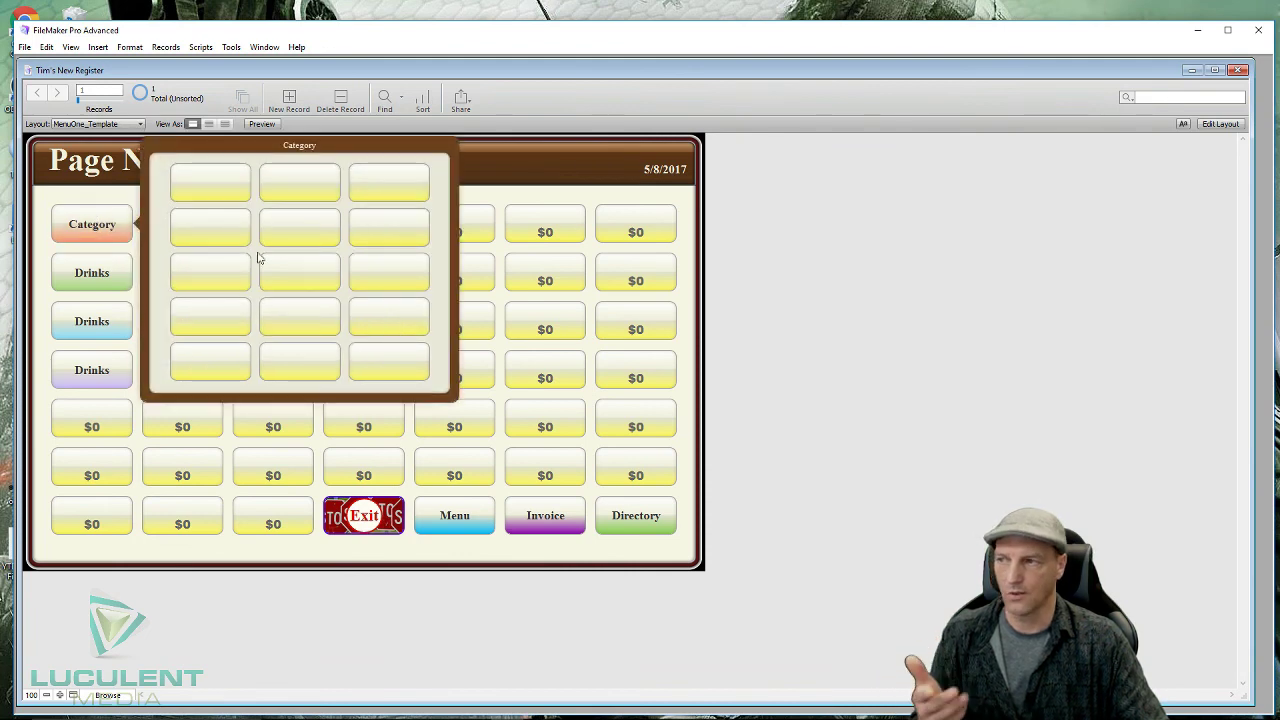
click(591, 176)
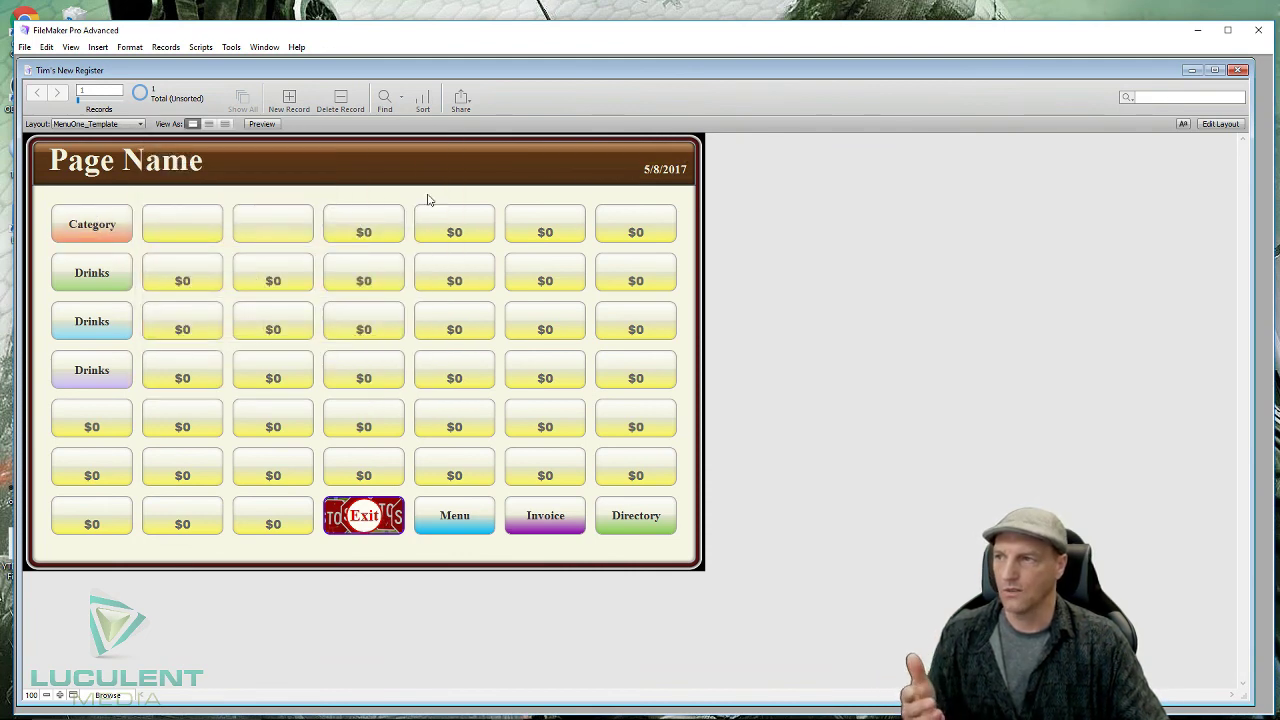